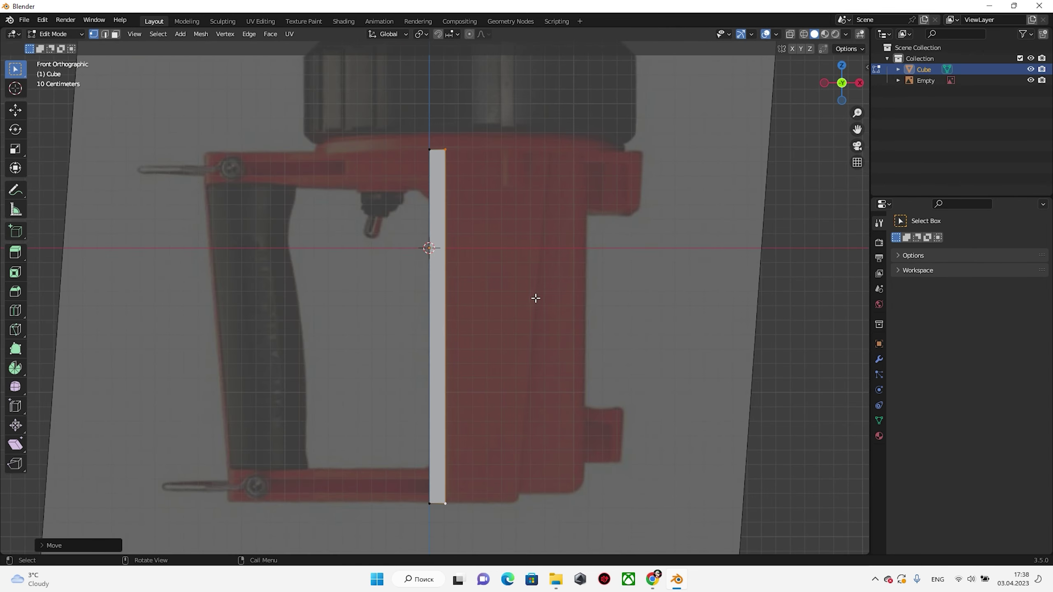
# Extrude the strip's edge rightward twice to reach the reference's right side
pyautogui.press('e')
pyautogui.click(530, 177)
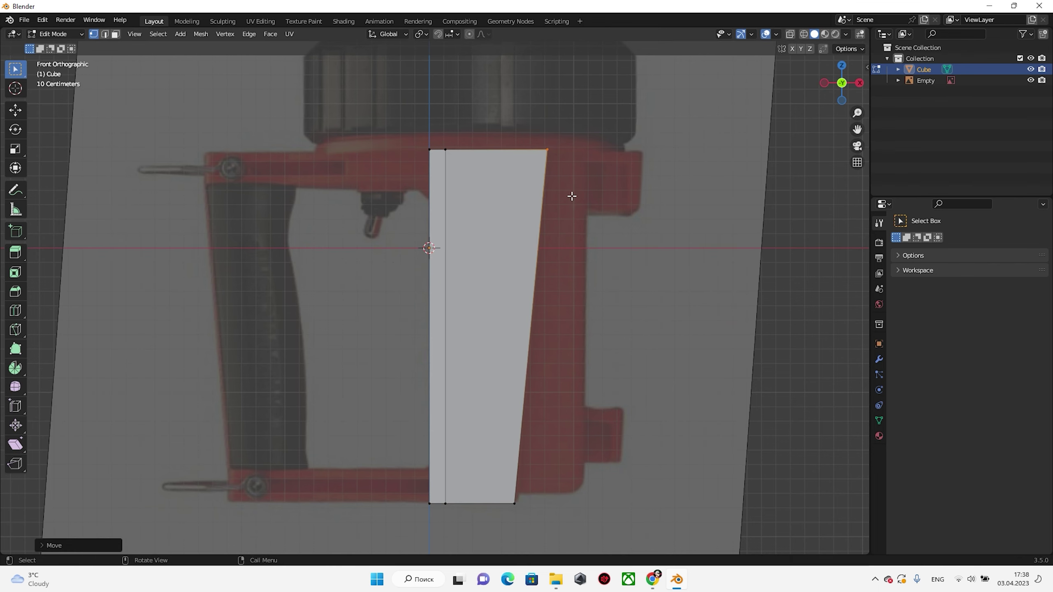
pyautogui.moveTo(571, 195); pyautogui.dragTo(539, 477, button='middle')
pyautogui.press('e')
pyautogui.press('KP_1')
pyautogui.click(591, 498)
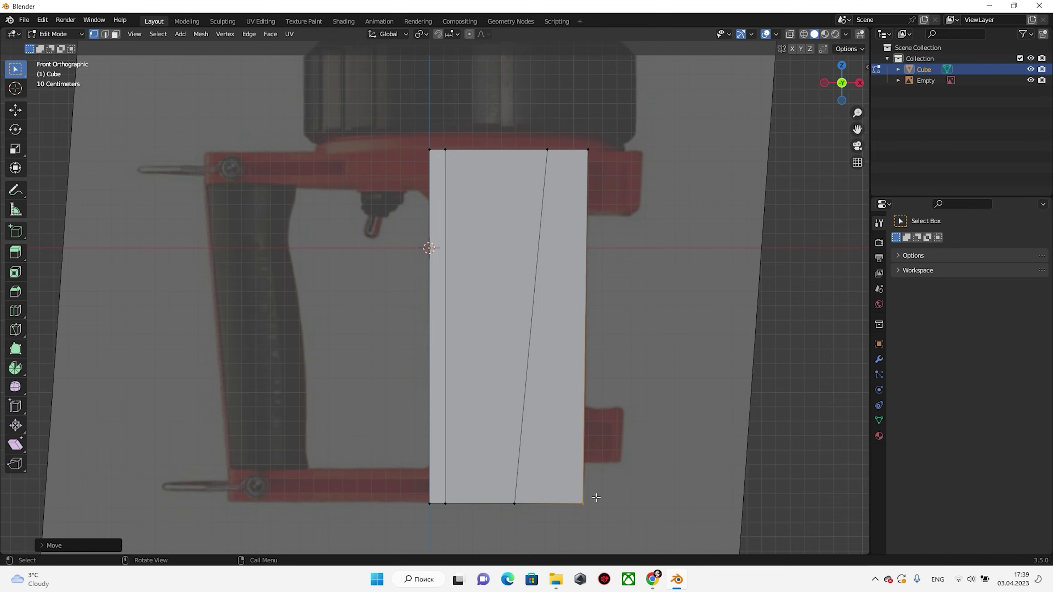
# With X-ray on, move the bottom-right vertex up so the bottom edge slants like the reference
pyautogui.press('g')
pyautogui.click(595, 490)
pyautogui.hotkey('alt', 'z')
pyautogui.scroll(3, 547, 491)
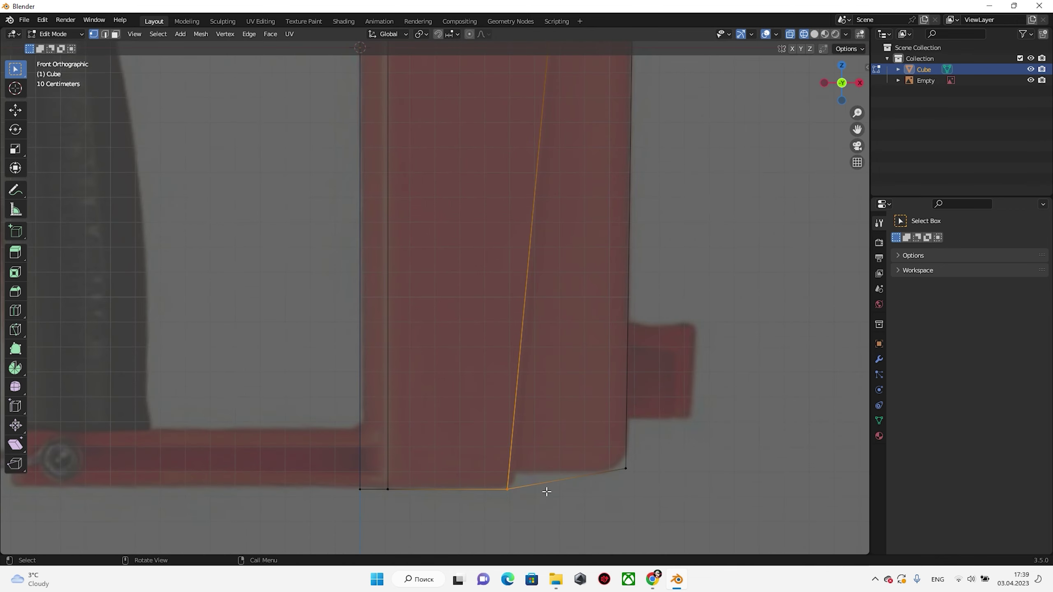
pyautogui.moveTo(547, 492); pyautogui.dragTo(556, 503, button='middle')
pyautogui.press('KP_1')
pyautogui.moveTo(588, 463); pyautogui.dragTo(517, 496, button='middle')
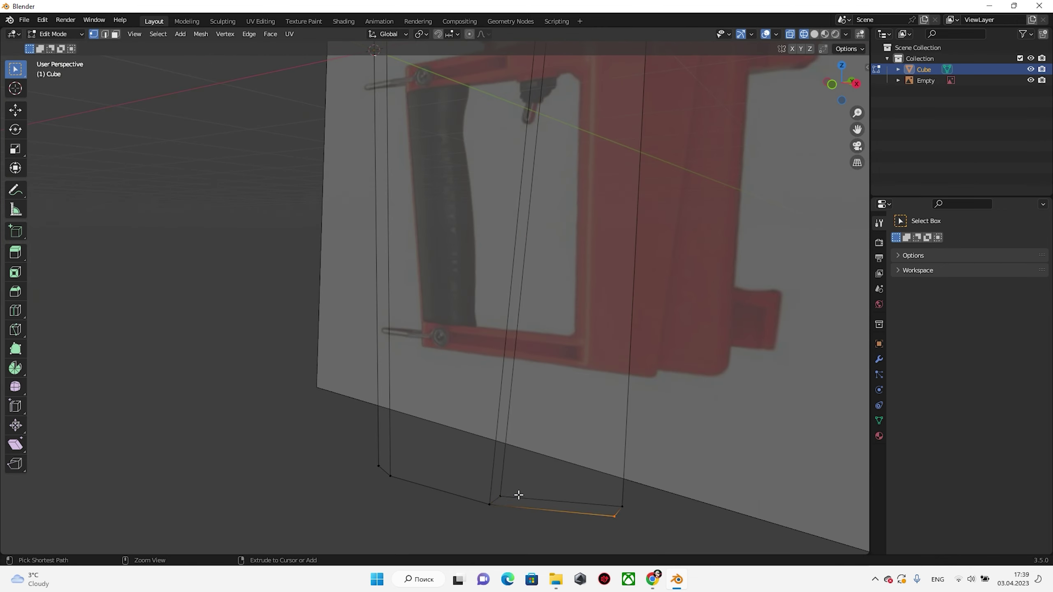
pyautogui.press('KP_1')
pyautogui.click(571, 480)
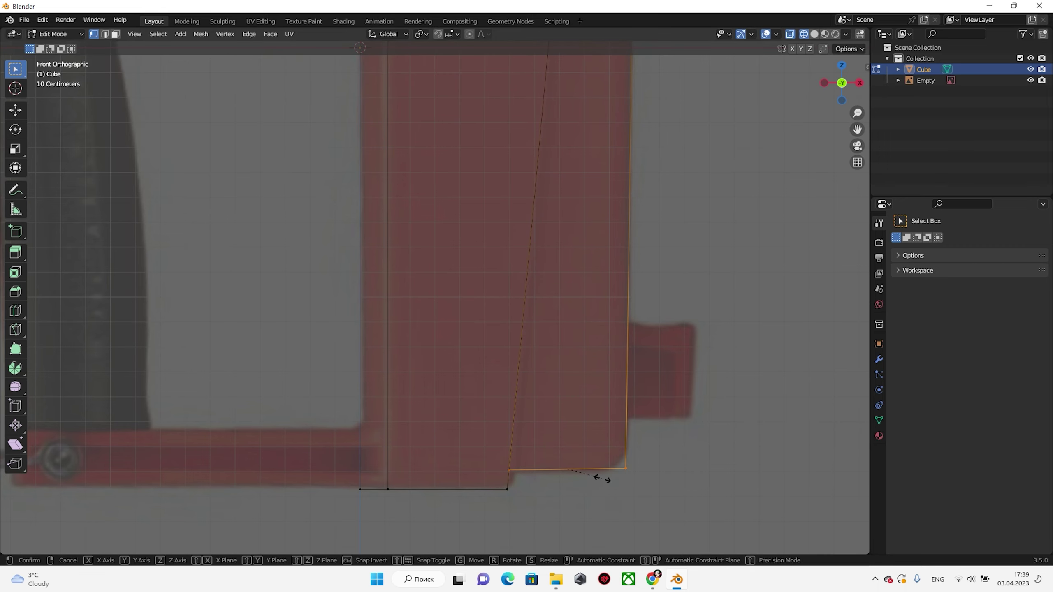
pyautogui.moveTo(646, 486); pyautogui.dragTo(559, 477, button='middle')
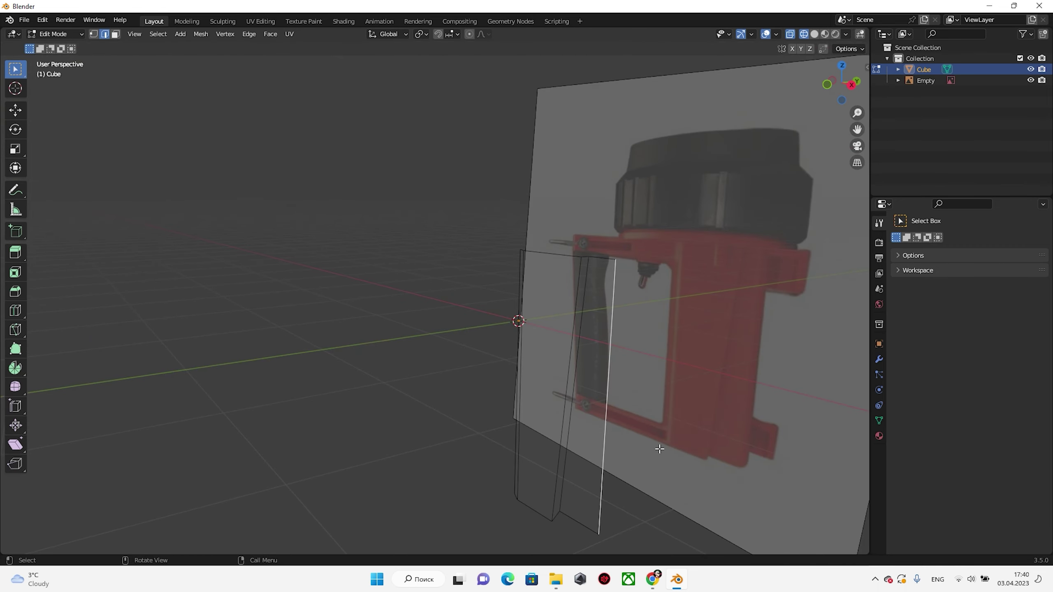
# Add a Mirror modifier to the Cube, mirroring across the Y axis
pyautogui.press('Tab')
pyautogui.click(879, 359)
pyautogui.click(952, 241)
pyautogui.click(827, 385)
pyautogui.click(987, 279)
# Enable Clipping and move the mesh along Y so the mirrored halves meet at the centre
pyautogui.press('Tab')
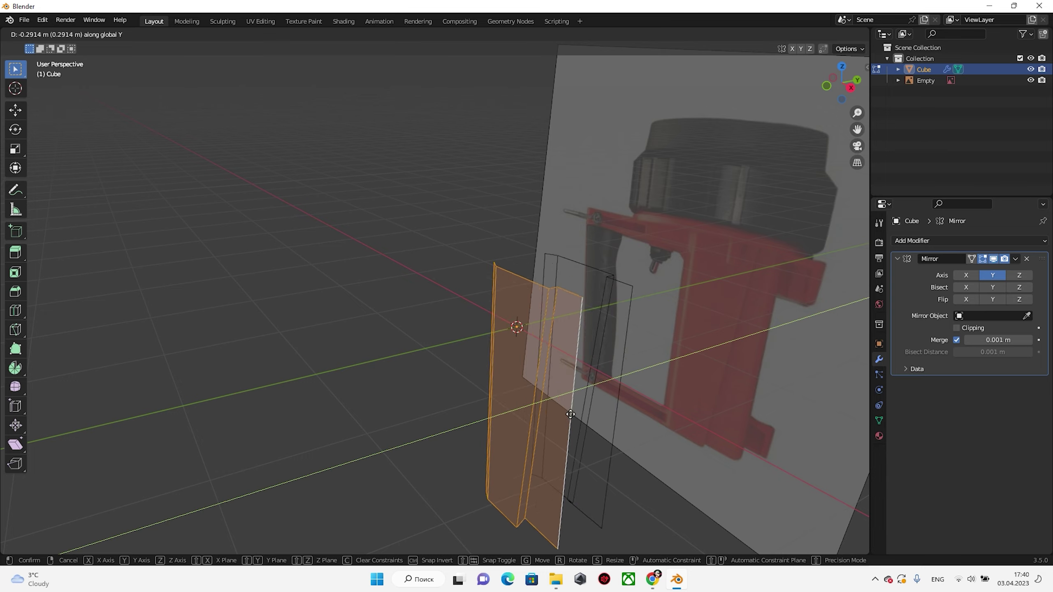
pyautogui.press('Tab')
pyautogui.moveTo(539, 456); pyautogui.dragTo(584, 432, button='middle')
pyautogui.press('Tab')
pyautogui.press('g')
pyautogui.press('y')
pyautogui.click(556, 447)
pyautogui.click(956, 327)
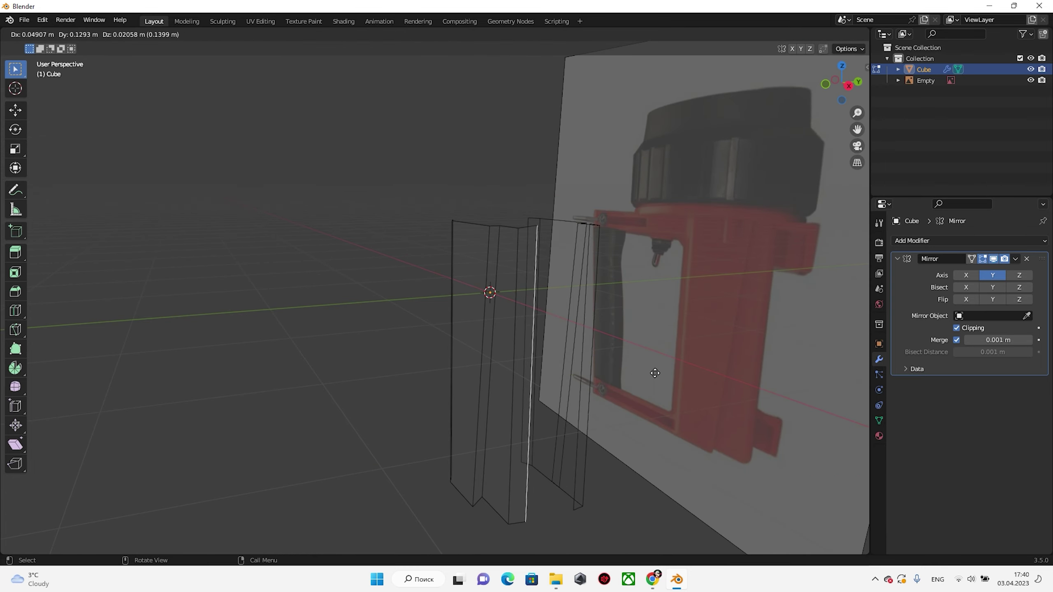
pyautogui.click(654, 373)
pyautogui.moveTo(655, 373); pyautogui.dragTo(552, 347, button='middle')
pyautogui.press('Tab')
pyautogui.press('Tab')
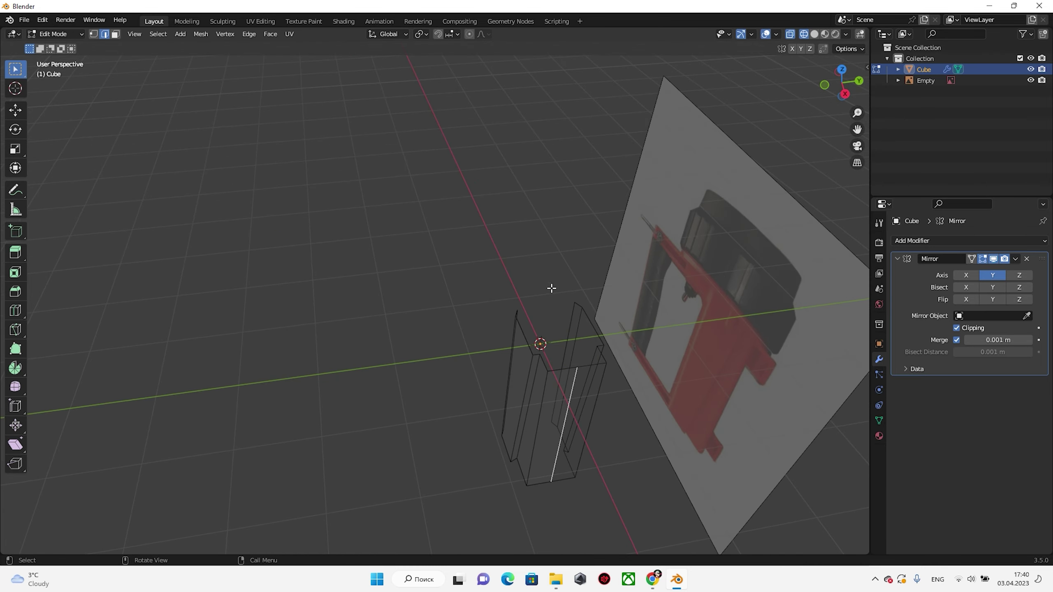
# Add horizontal loop cuts across the body near the top and bottom bars
pyautogui.press('g')
pyautogui.press('y')
pyautogui.press('Escape')
pyautogui.press('KP_1')
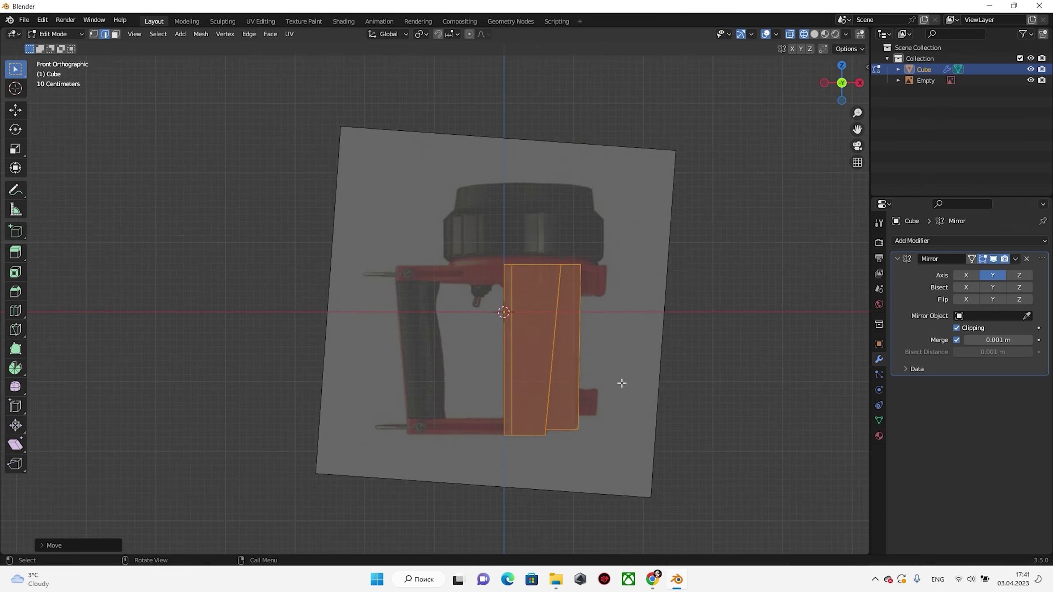
pyautogui.hotkey('ctrl', 'z')
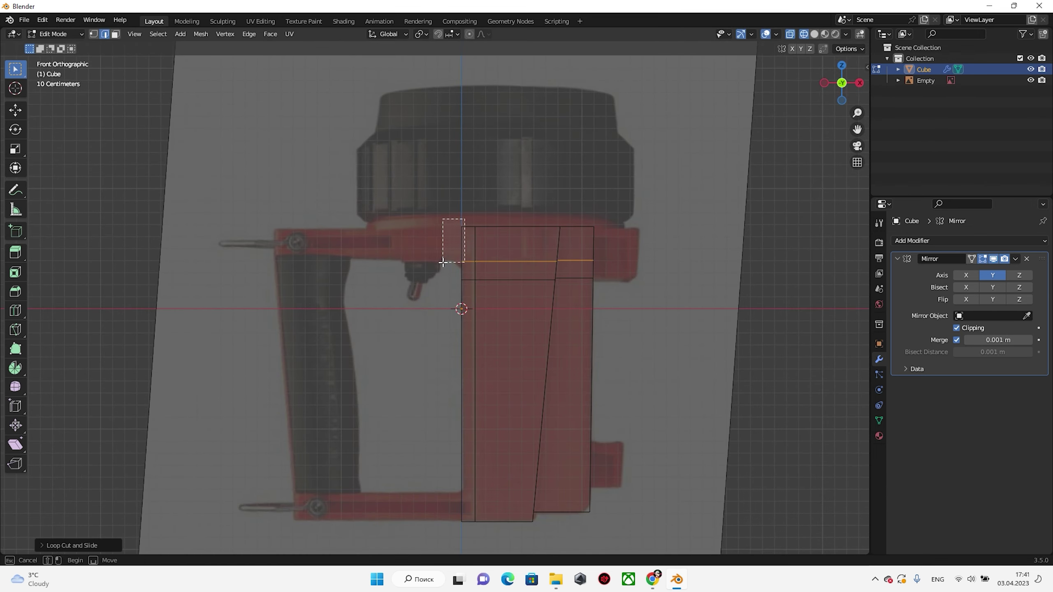
pyautogui.press('x')
pyautogui.click(295, 252)
pyautogui.keyDown('shift'); pyautogui.moveTo(459, 495); pyautogui.dragTo(459, 414, button='middle'); pyautogui.keyUp('shift')
pyautogui.hotkey('ctrl', 'r')
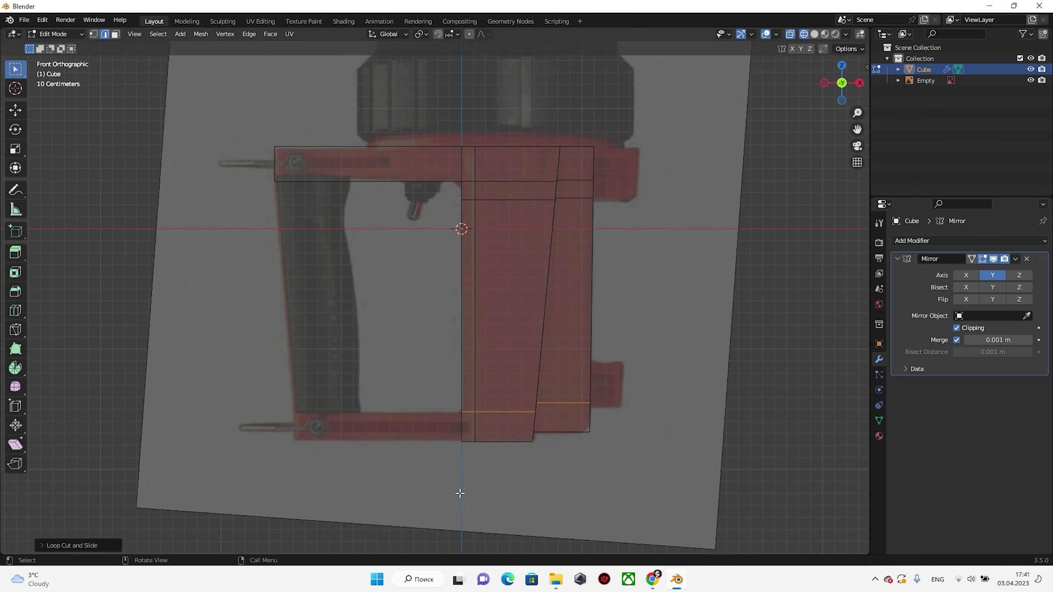
# Extrude the top and bottom faces leftward along the bars, then switch to solid shading
pyautogui.press('Escape')
pyautogui.moveTo(287, 439); pyautogui.dragTo(463, 405, button='middle')
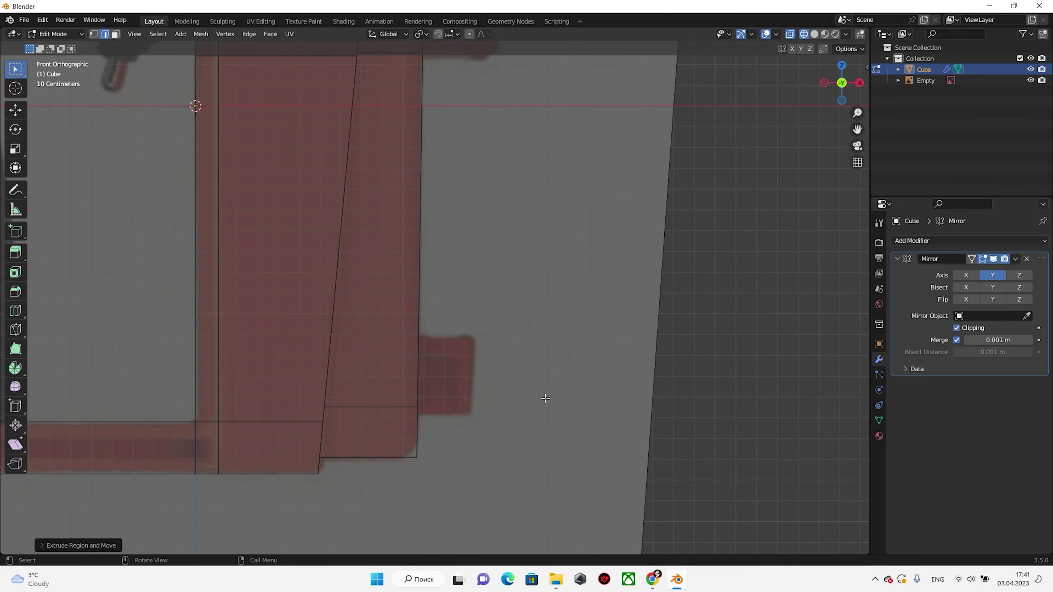
pyautogui.moveTo(301, 224)
pyautogui.mouseDown(button='middle')
pyautogui.moveTo(534, 375)
pyautogui.moveTo(490, 386)
pyautogui.moveTo(493, 353)
pyautogui.moveTo(437, 387)
pyautogui.mouseUp(button='middle')
pyautogui.press('KP_1')
pyautogui.press('KP_1')
pyautogui.hotkey('shift', 'z')
pyautogui.press('KP_1')
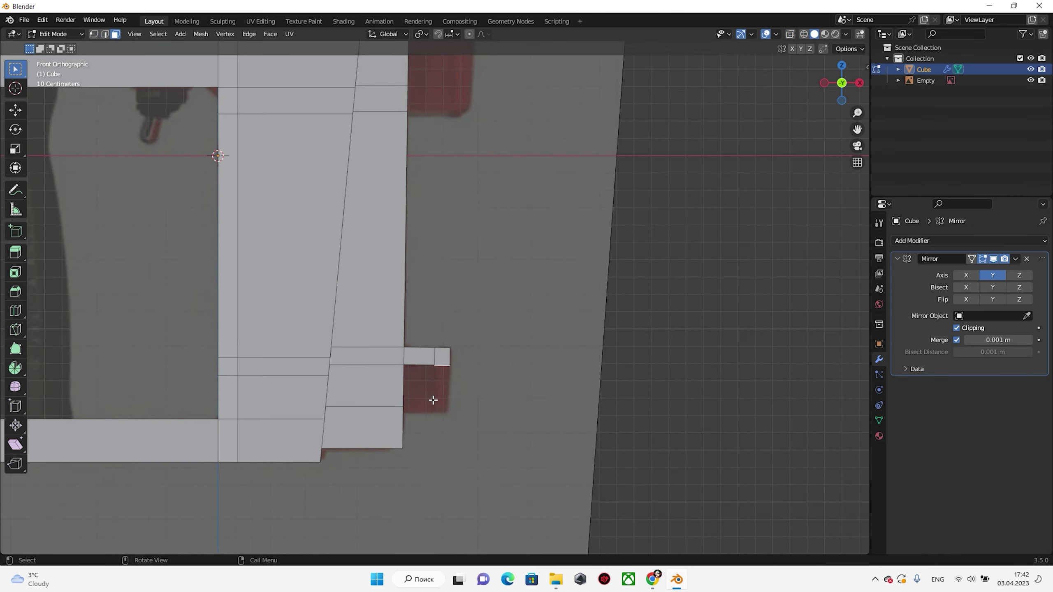
# Move the small lower-right piece onto the reference's bump and extrude its face into a tab
pyautogui.press('g')
pyautogui.click(498, 512)
pyautogui.moveTo(498, 513)
pyautogui.mouseDown(button='middle')
pyautogui.moveTo(445, 396)
pyautogui.moveTo(542, 401)
pyautogui.moveTo(477, 429)
pyautogui.moveTo(497, 336)
pyautogui.moveTo(493, 400)
pyautogui.mouseUp(button='middle')
pyautogui.press('3')
pyautogui.press('2')
pyautogui.press('3')
pyautogui.press('g')
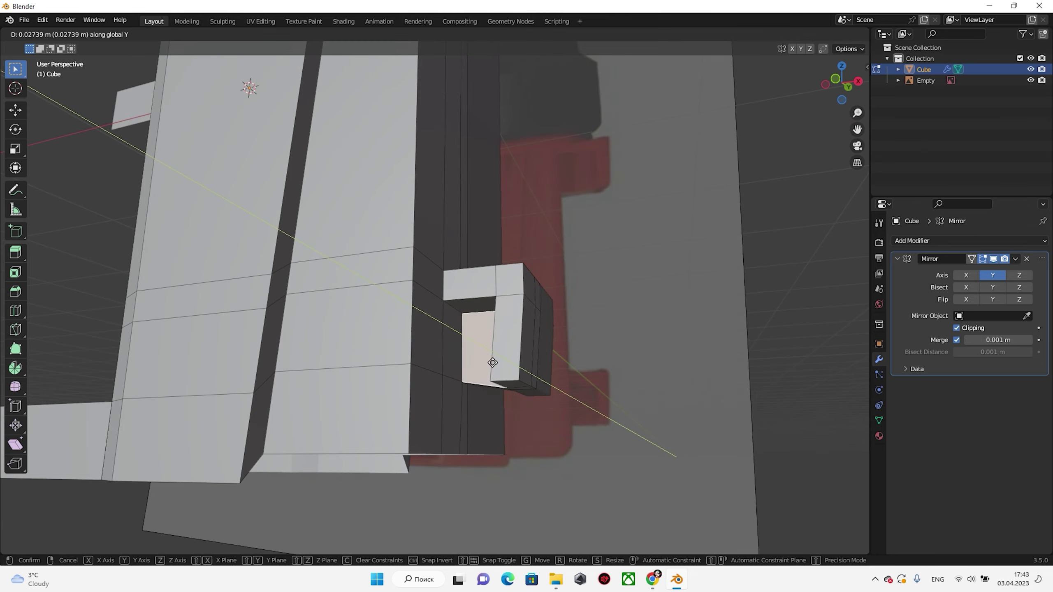
pyautogui.click(487, 362)
pyautogui.moveTo(486, 362)
pyautogui.mouseDown(button='middle')
pyautogui.moveTo(599, 405)
pyautogui.moveTo(657, 447)
pyautogui.mouseUp(button='middle')
pyautogui.press('KP_1')
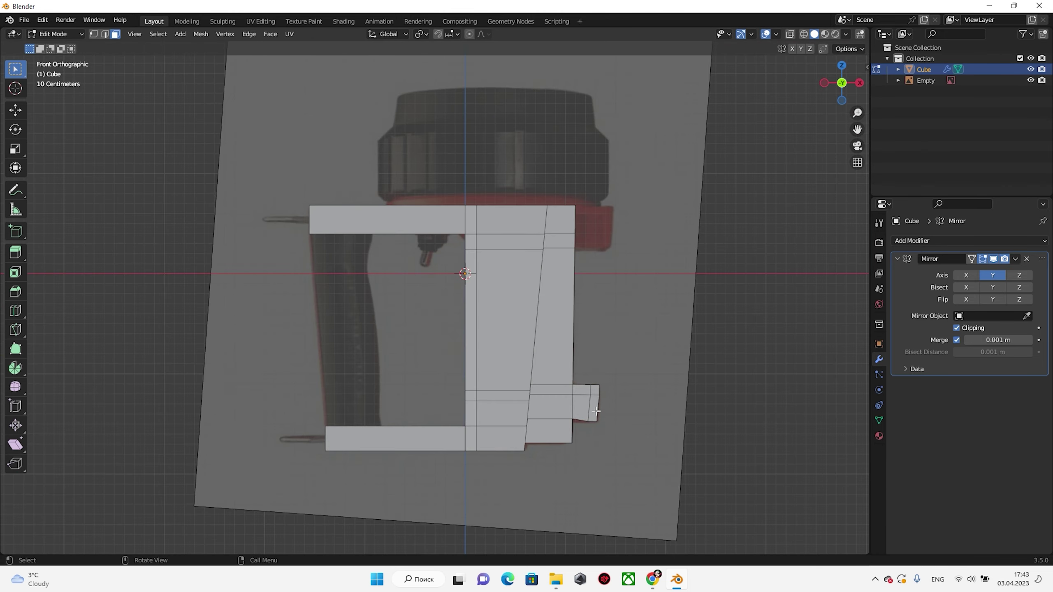
pyautogui.moveTo(376, 211); pyautogui.dragTo(362, 260, button='middle')
# Dissolve the unneeded vertices and edge-slide a cut along the top bar
pyautogui.press('x')
pyautogui.click(311, 279)
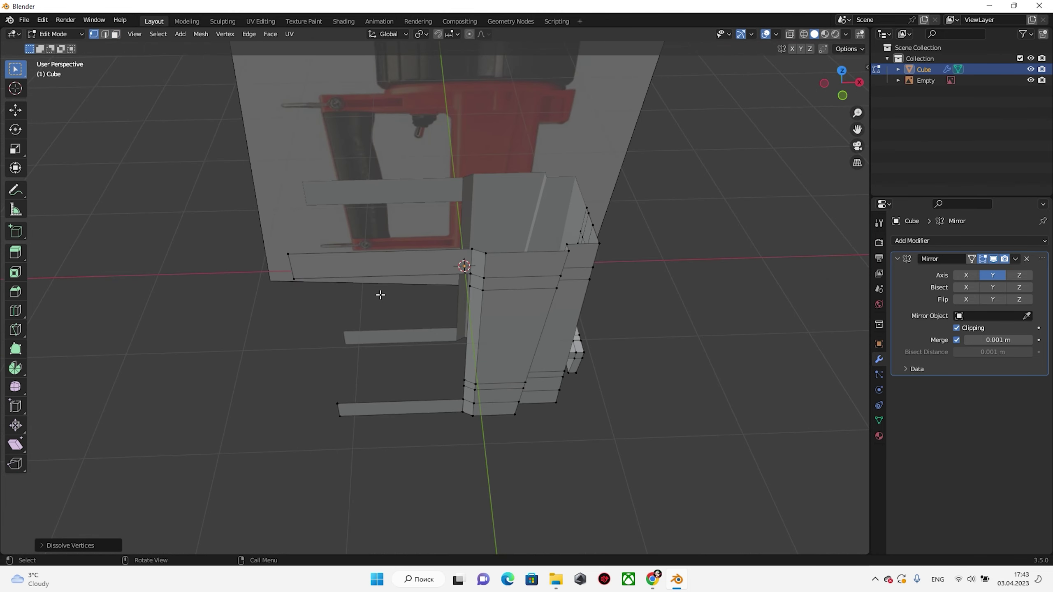
pyautogui.press('KP_1')
pyautogui.press('g')
pyautogui.press('g')
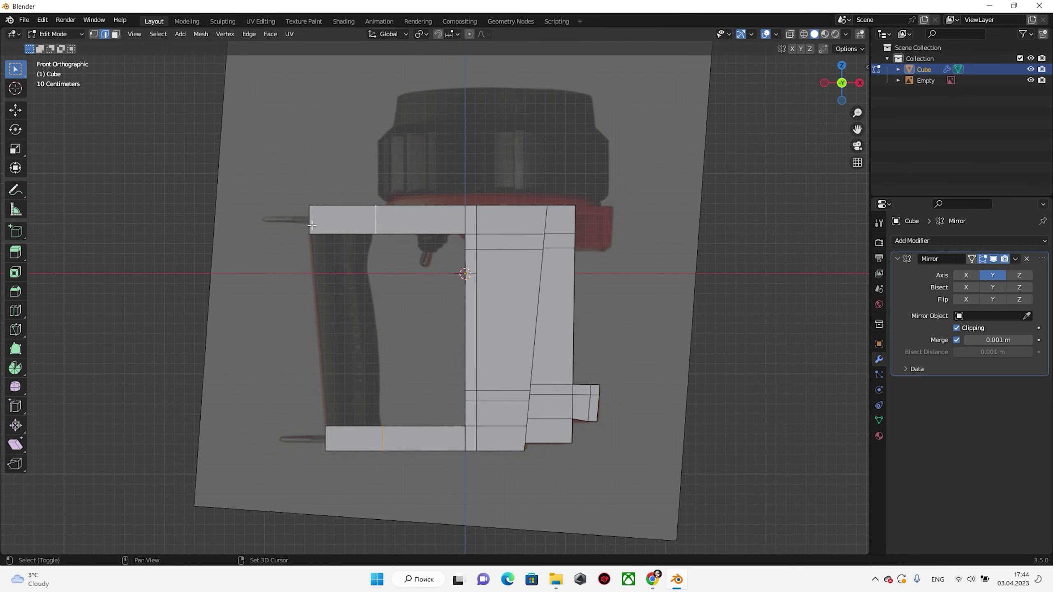
pyautogui.click(312, 225)
pyautogui.moveTo(311, 224)
pyautogui.mouseDown(button='middle')
pyautogui.moveTo(463, 500)
pyautogui.moveTo(490, 486)
pyautogui.mouseUp(button='middle')
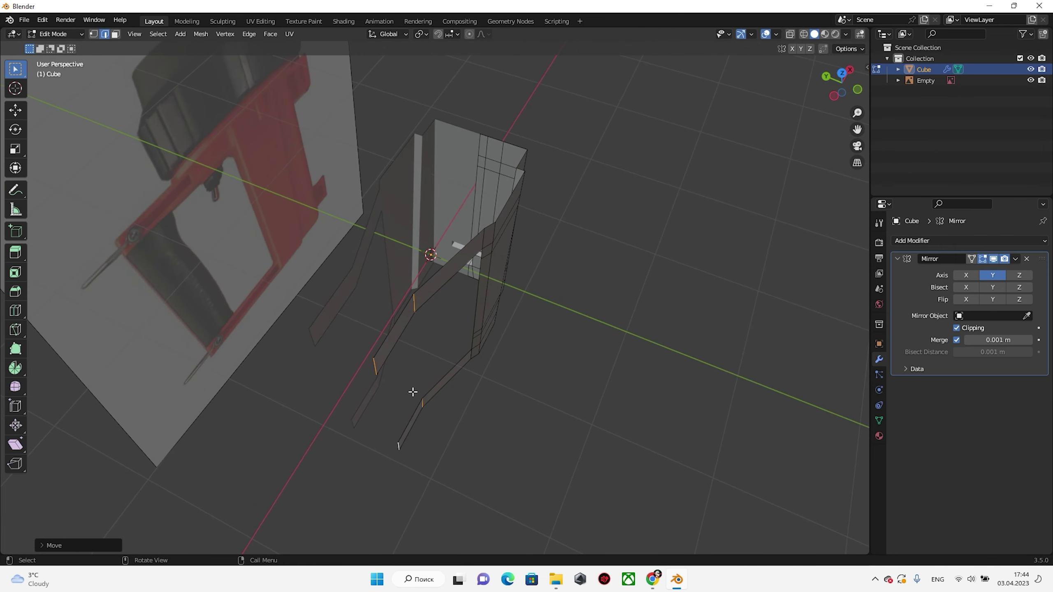
# Fill a face between the selected edges and move a bottom edge into place
pyautogui.moveTo(413, 392)
pyautogui.mouseDown(button='middle')
pyautogui.moveTo(388, 341)
pyautogui.moveTo(425, 324)
pyautogui.moveTo(346, 320)
pyautogui.moveTo(411, 252)
pyautogui.moveTo(482, 346)
pyautogui.moveTo(454, 348)
pyautogui.mouseUp(button='middle')
pyautogui.press('f')
pyautogui.press('2')
pyautogui.click(346, 320)
pyautogui.moveTo(454, 348); pyautogui.dragTo(445, 318)
pyautogui.moveTo(446, 319)
pyautogui.mouseDown(button='middle')
pyautogui.moveTo(396, 341)
pyautogui.moveTo(388, 430)
pyautogui.mouseUp(button='middle')
# Extrude a slab from the bottom edge and merge duplicate vertices by distance
pyautogui.press('2')
pyautogui.press('e')
pyautogui.click(383, 372)
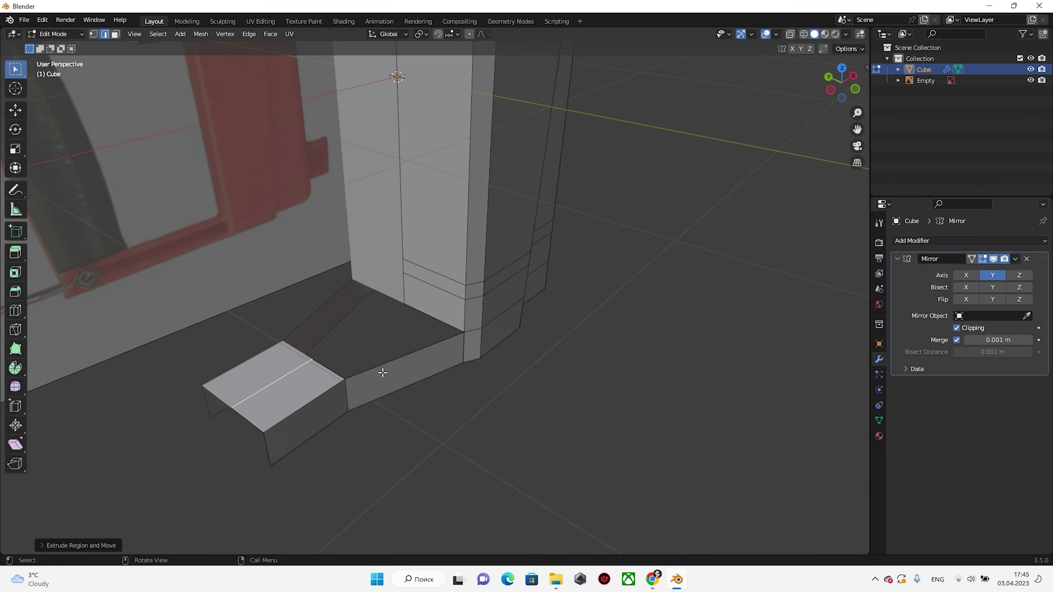
pyautogui.moveTo(418, 374); pyautogui.dragTo(435, 369, button='middle')
pyautogui.press('1')
pyautogui.press('a')
pyautogui.press('m')
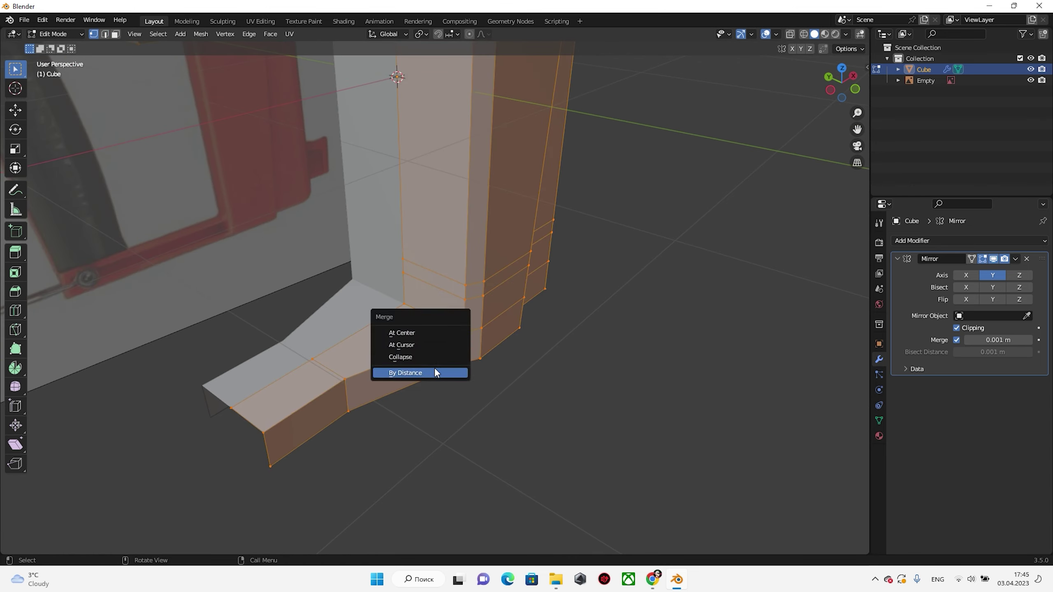
pyautogui.click(439, 372)
# Move and scale a group of vertices on the body's underside
pyautogui.moveTo(321, 403); pyautogui.dragTo(360, 188, button='middle')
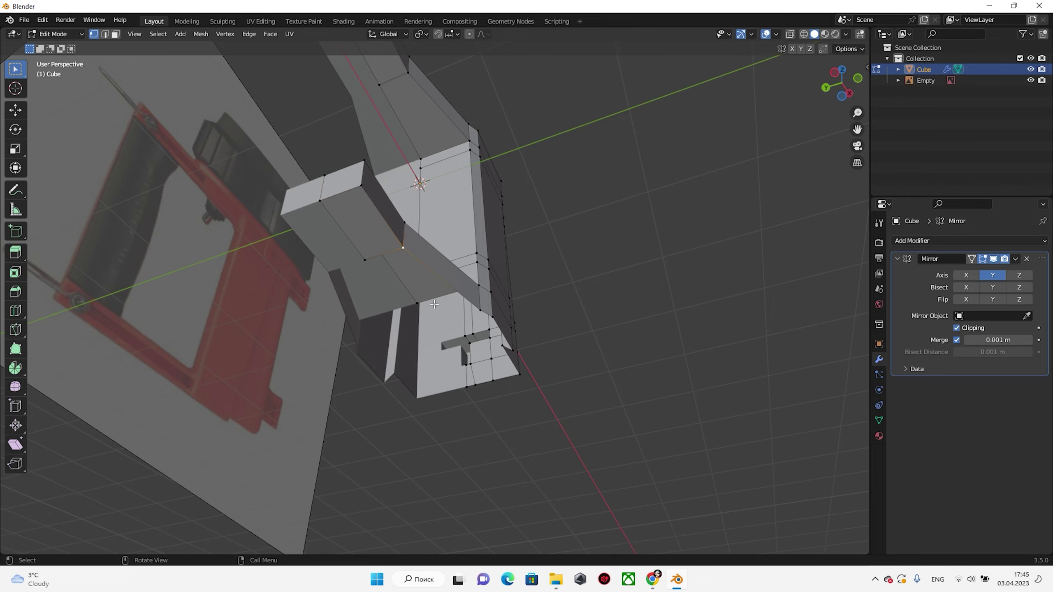
pyautogui.moveTo(434, 305)
pyautogui.mouseDown(button='middle')
pyautogui.moveTo(482, 298)
pyautogui.moveTo(410, 329)
pyautogui.moveTo(549, 343)
pyautogui.moveTo(571, 335)
pyautogui.moveTo(541, 363)
pyautogui.moveTo(628, 370)
pyautogui.moveTo(385, 273)
pyautogui.moveTo(367, 281)
pyautogui.mouseUp(button='middle')
pyautogui.press('g')
pyautogui.click(481, 299)
pyautogui.press('s')
pyautogui.click(541, 363)
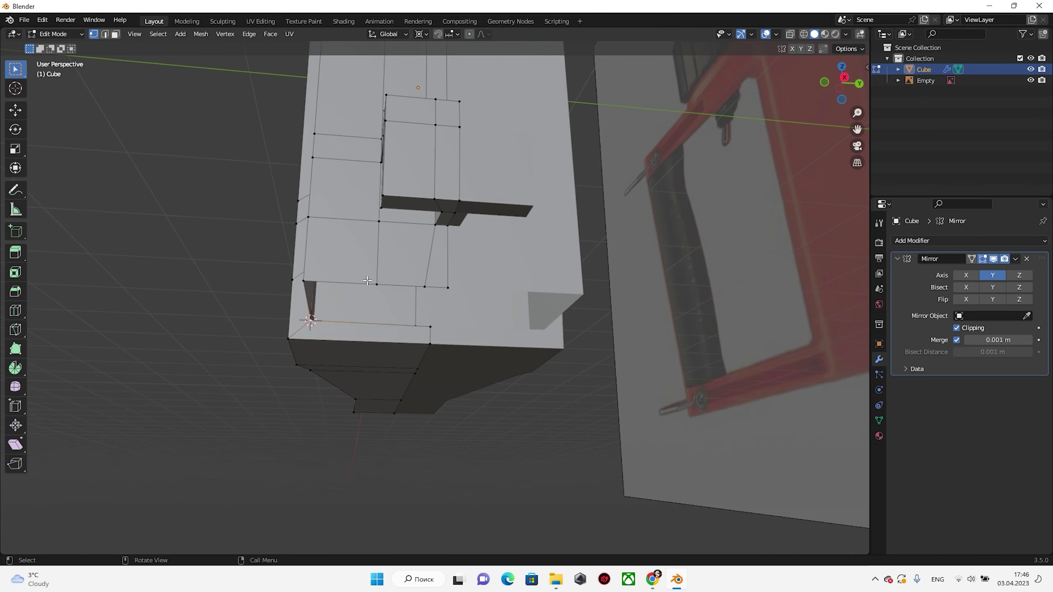
# Add a knife cut to the body and move the new vertex at the step corner
pyautogui.scroll(3, 366, 281)
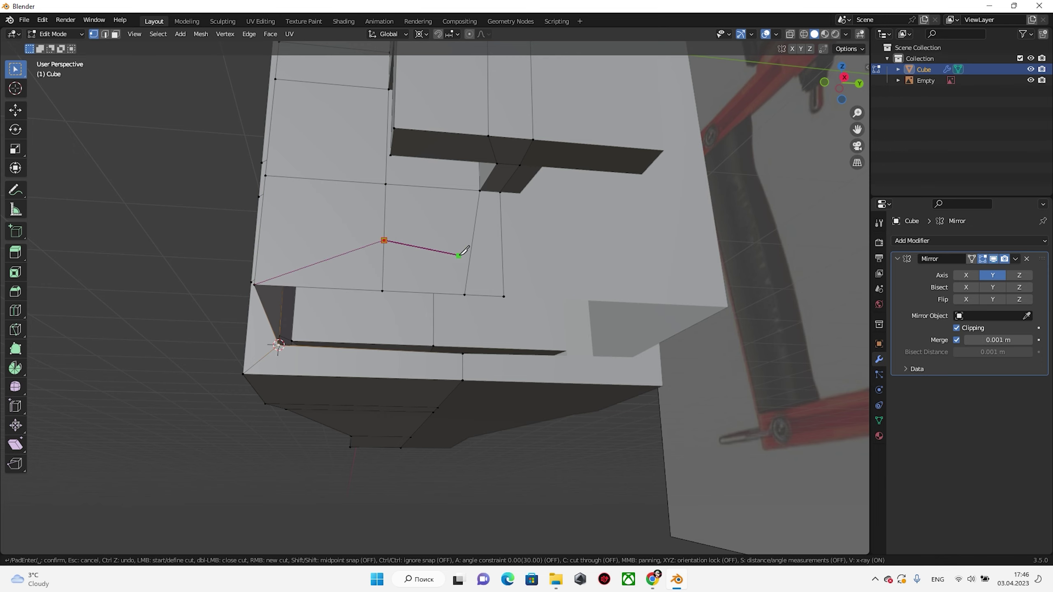
pyautogui.press('Return')
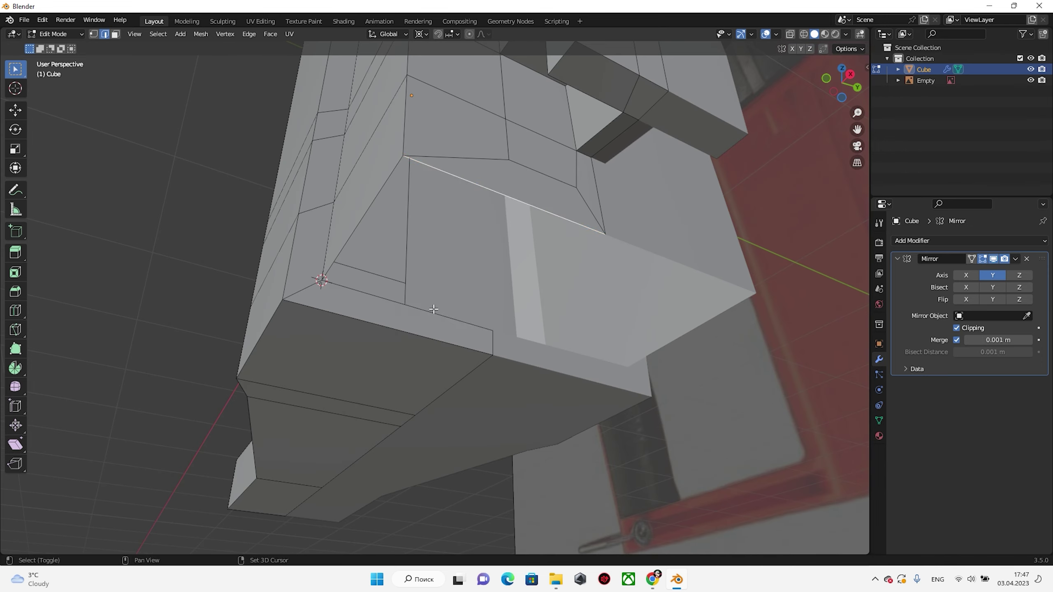
pyautogui.moveTo(504, 296); pyautogui.dragTo(480, 226, button='middle')
pyautogui.press('g')
pyautogui.click(481, 226)
pyautogui.scroll(5, 480, 225)
pyautogui.moveTo(106, 451); pyautogui.dragTo(587, 393, button='middle')
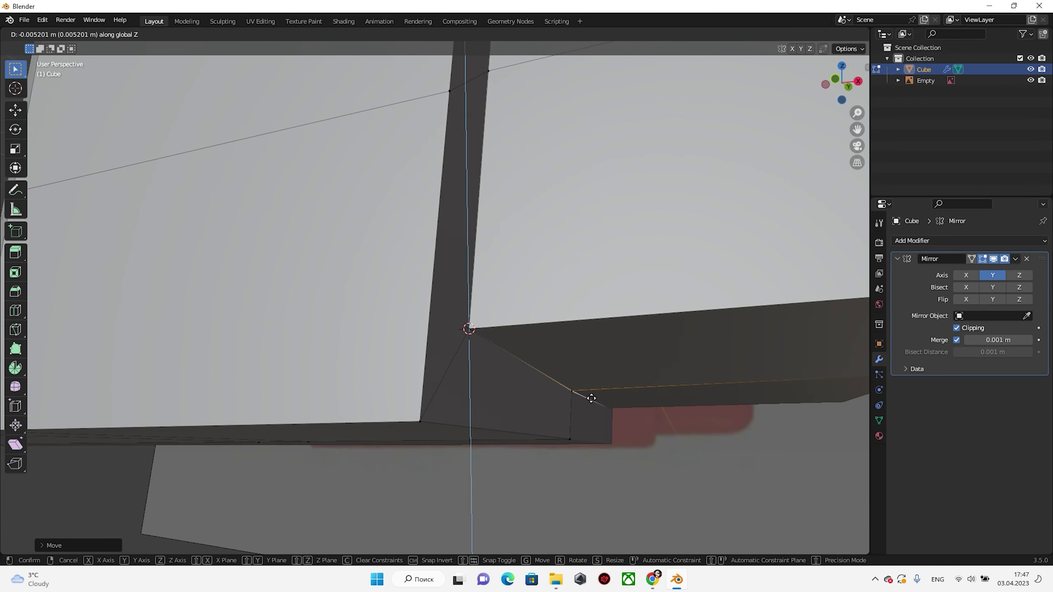
pyautogui.scroll(3, 534, 352)
pyautogui.moveTo(562, 338); pyautogui.dragTo(534, 352)
# Turn X-ray off and move a vertex along the Y axis
pyautogui.hotkey('alt', 'z')
pyautogui.scroll(-8, 569, 337)
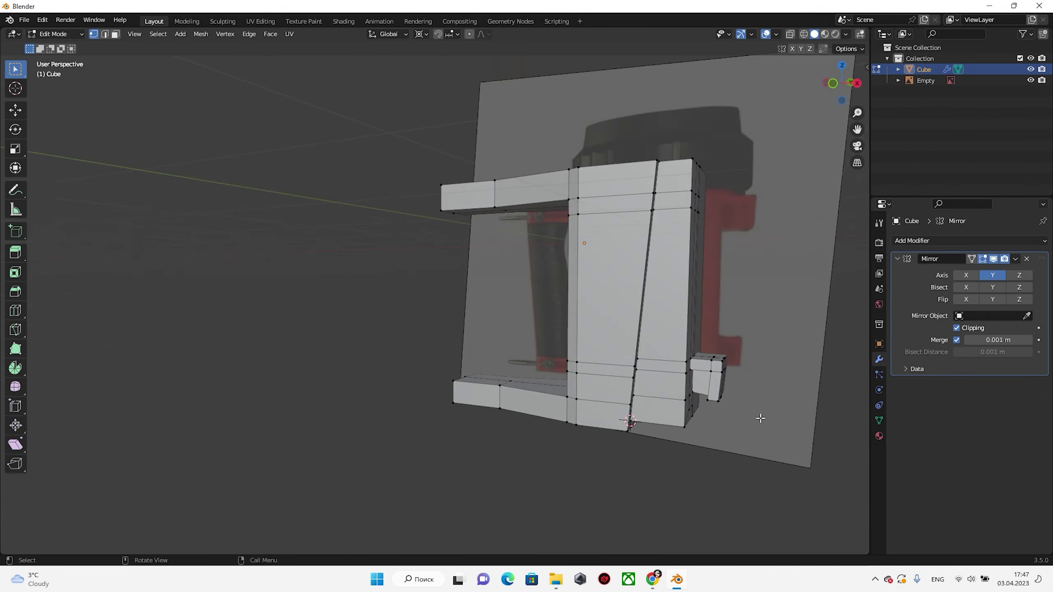
pyautogui.moveTo(759, 418); pyautogui.dragTo(620, 380, button='middle')
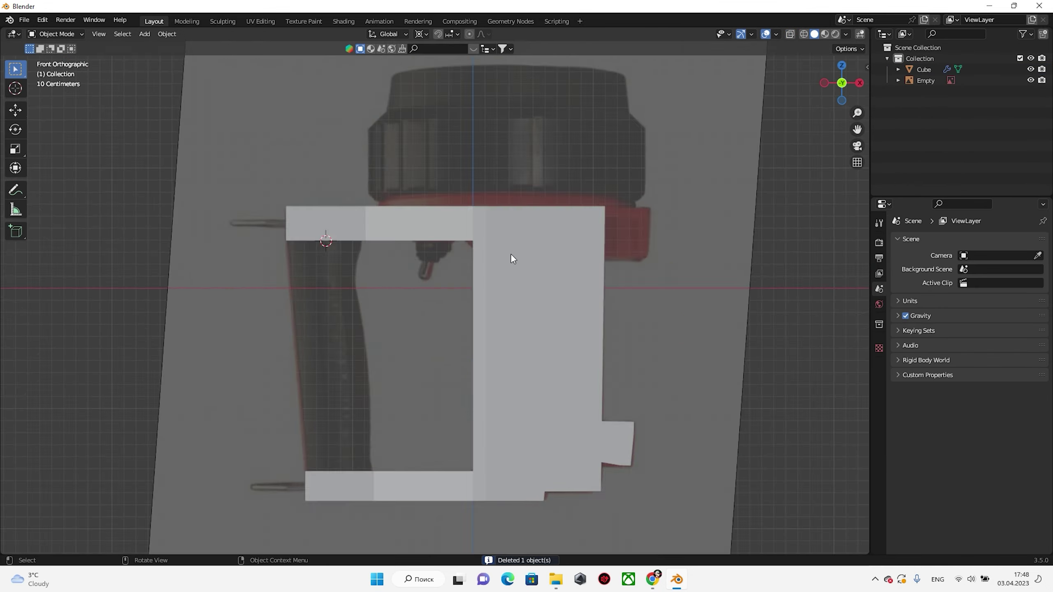
pyautogui.moveTo(510, 253)
pyautogui.mouseDown(button='middle')
pyautogui.moveTo(477, 245)
pyautogui.moveTo(518, 358)
pyautogui.moveTo(476, 301)
pyautogui.mouseUp(button='middle')
pyautogui.scroll(4, 518, 358)
pyautogui.press('g')
pyautogui.press('y')
pyautogui.click(475, 252)
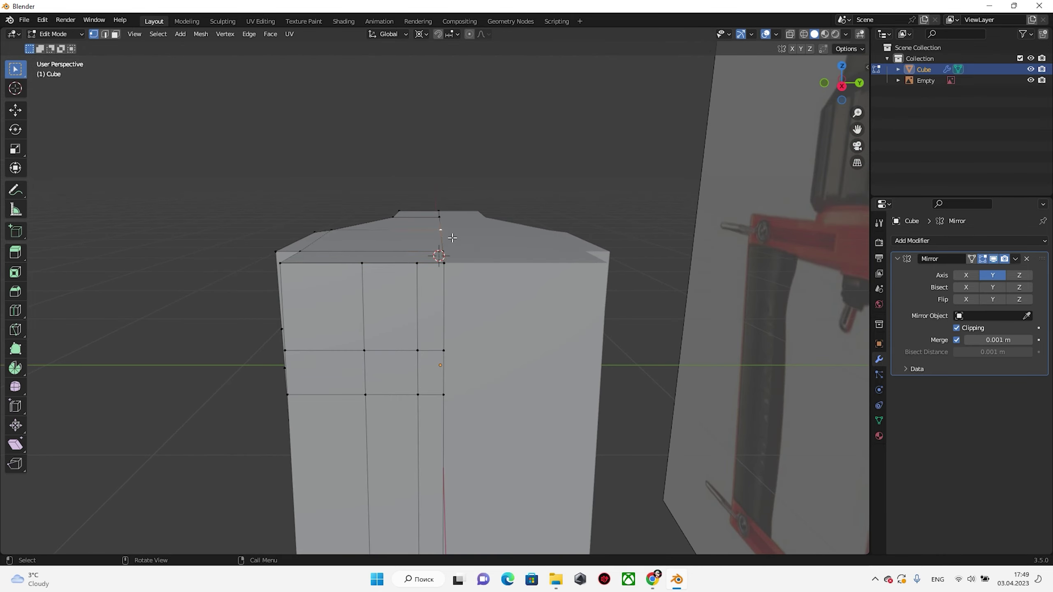
pyautogui.moveTo(476, 252)
pyautogui.mouseDown(button='middle')
pyautogui.moveTo(462, 286)
pyautogui.moveTo(376, 244)
pyautogui.moveTo(454, 279)
pyautogui.moveTo(488, 376)
pyautogui.moveTo(415, 290)
pyautogui.mouseUp(button='middle')
# Knife a horizontal edge across the body and dissolve the leftover edges
pyautogui.press('2')
pyautogui.press('Return')
pyautogui.press('x')
pyautogui.click(427, 263)
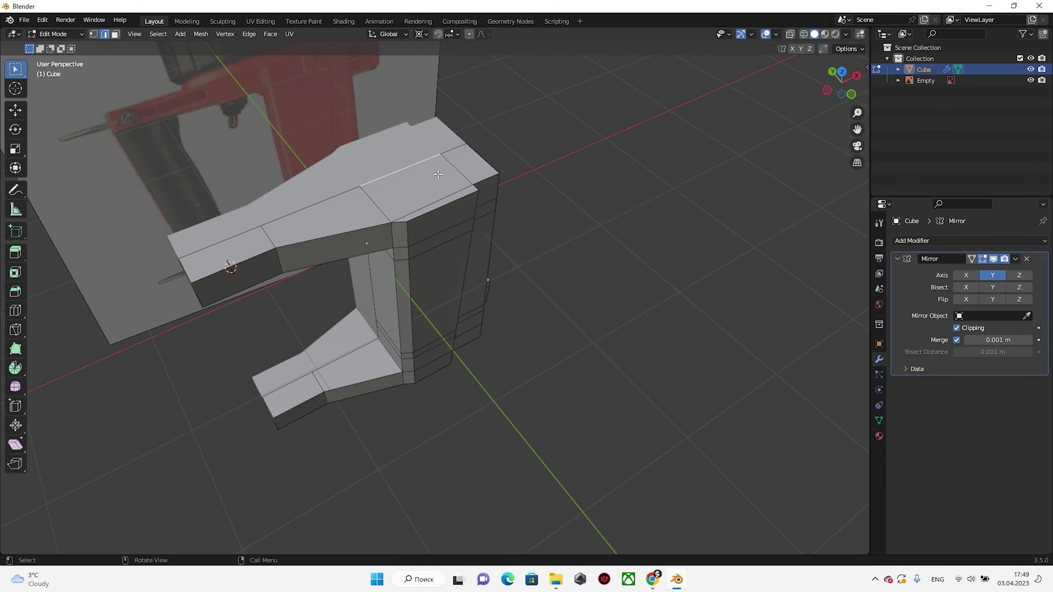
# Add a cylinder and scale it into a flat disc above the tool body
pyautogui.press('Tab')
pyautogui.click(144, 33)
pyautogui.click(247, 103)
pyautogui.press('KP_1')
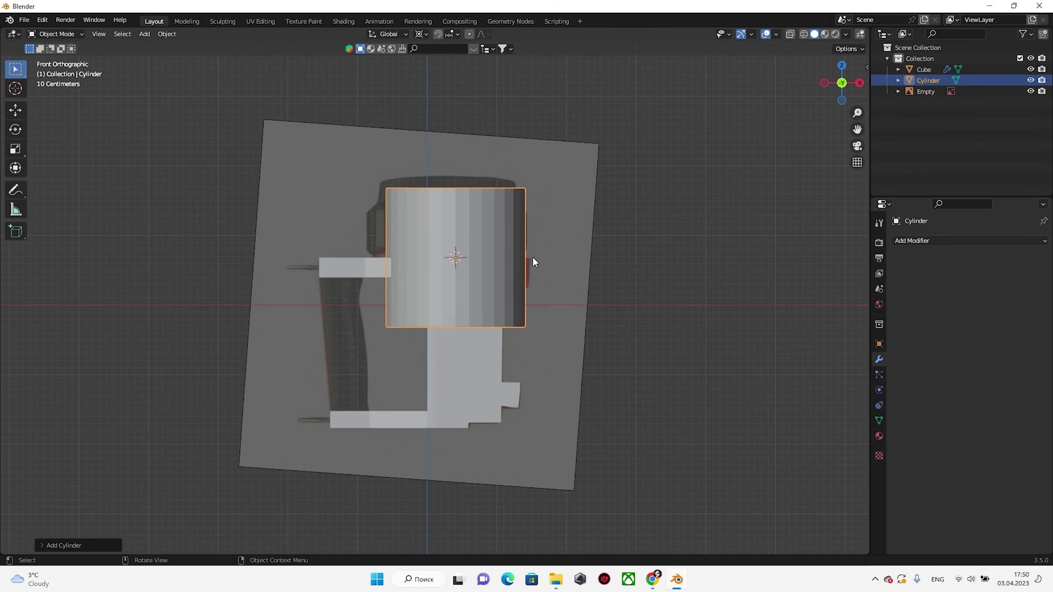
pyautogui.press('s')
pyautogui.click(536, 240)
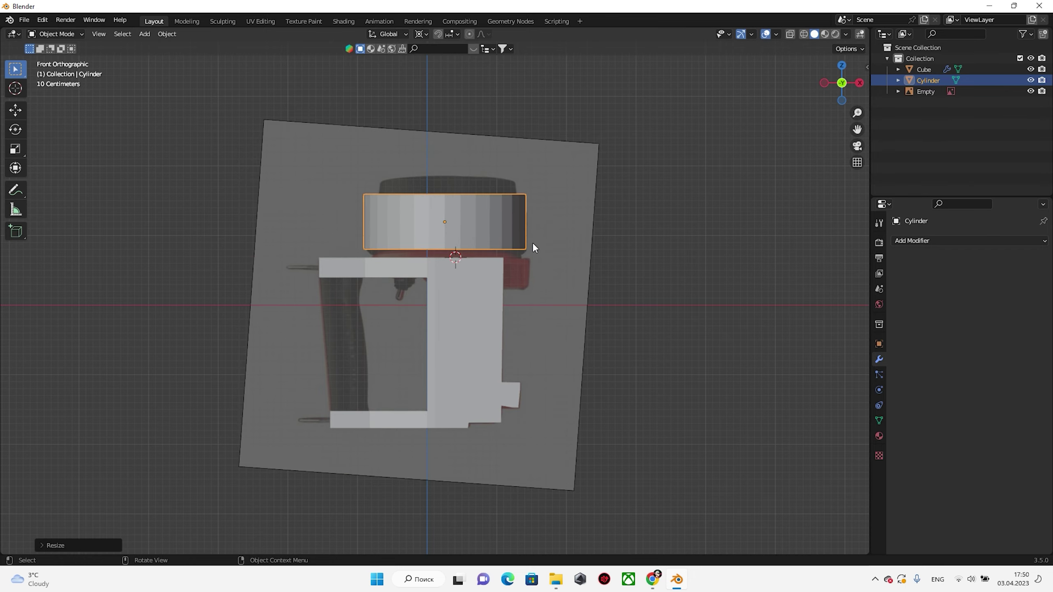
pyautogui.moveTo(533, 245); pyautogui.dragTo(470, 307, button='middle')
# Isolate the body in top view and scale its doubled centre-line edges to 0 on X
pyautogui.click(415, 299)
pyautogui.press('Tab')
pyautogui.moveTo(336, 279); pyautogui.dragTo(414, 290, button='middle')
pyautogui.press('KP_Divide')
pyautogui.press('KP_7')
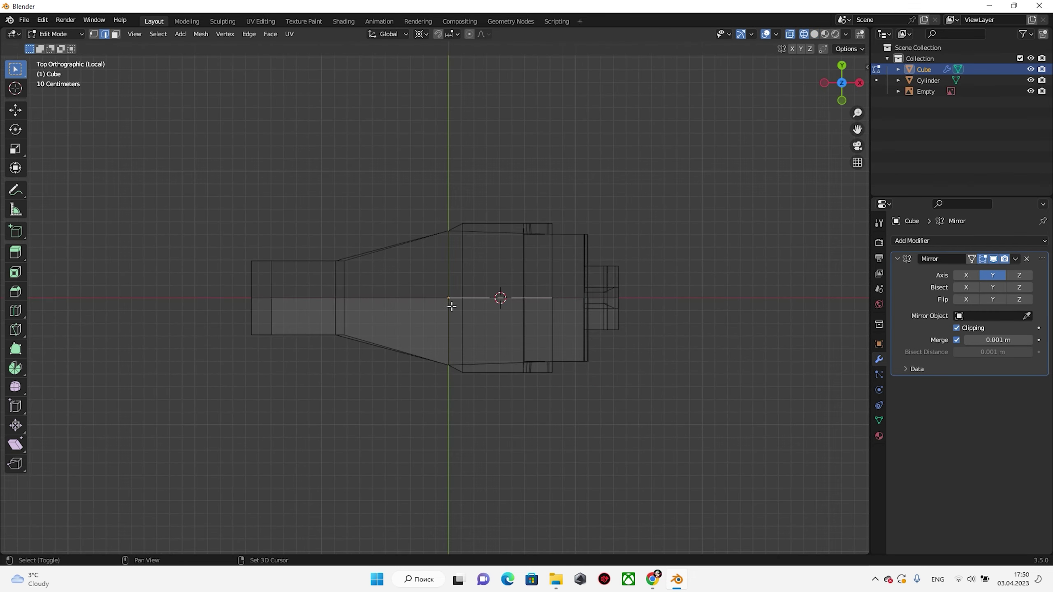
pyautogui.scroll(2, 452, 306)
pyautogui.press('1')
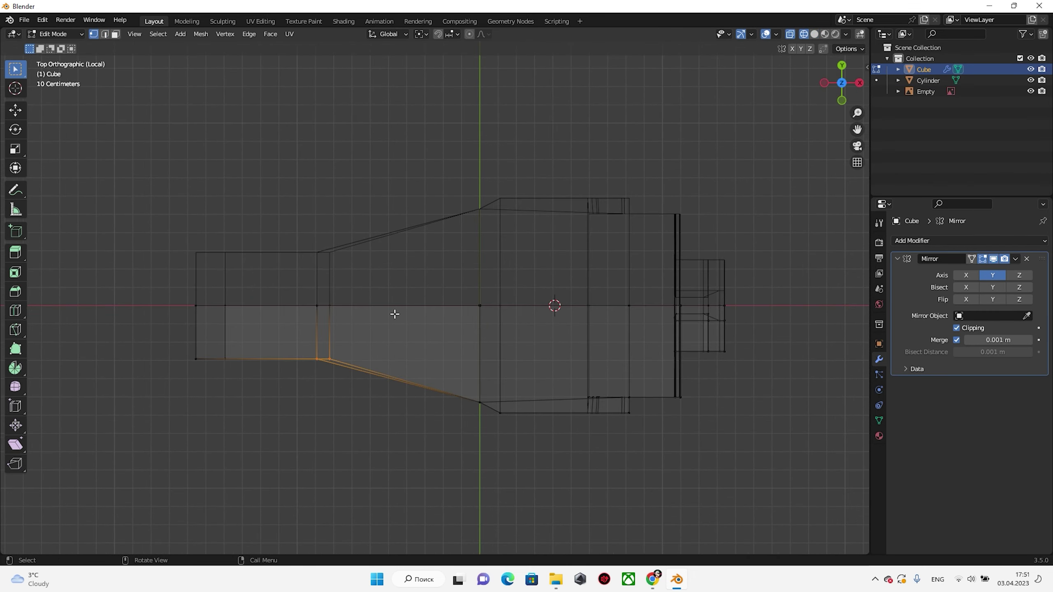
pyautogui.press('s')
pyautogui.press('x')
pyautogui.press('0')
pyautogui.press('Return')
pyautogui.keyDown('alt'); pyautogui.click(326, 317); pyautogui.keyUp('alt')
pyautogui.moveTo(326, 317); pyautogui.dragTo(352, 348, button='middle')
pyautogui.press('KP_7')
pyautogui.scroll(-2, 350, 354)
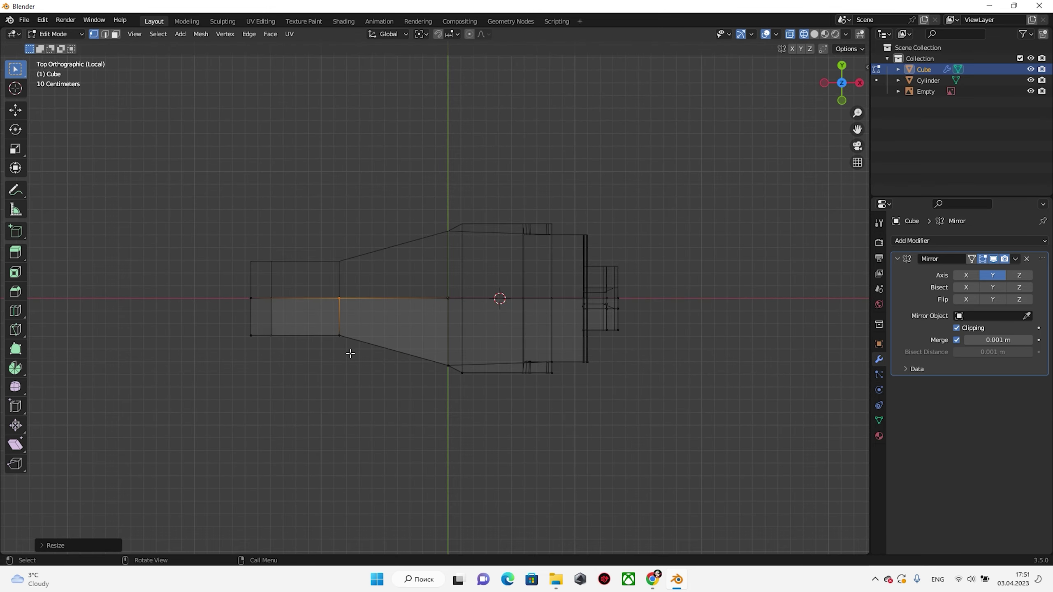
# Scale the left vertex pair to 0 on X so it lines up
pyautogui.moveTo(209, 217); pyautogui.dragTo(286, 369)
pyautogui.press('s')
pyautogui.press('x')
pyautogui.press('0')
pyautogui.press('Return')
# Move the body's lower half along Y to widen it, then view in solid shading
pyautogui.moveTo(673, 319); pyautogui.dragTo(249, 416)
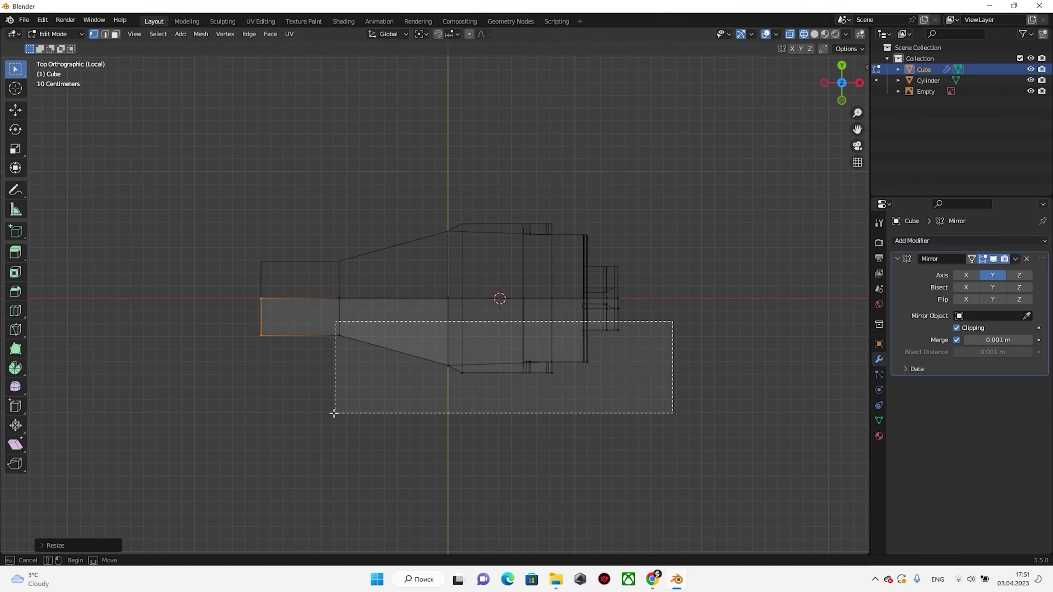
pyautogui.press('g')
pyautogui.press('y')
pyautogui.click(406, 455)
pyautogui.moveTo(406, 454); pyautogui.dragTo(611, 437, button='middle')
pyautogui.hotkey('shift', 'z')
# Isolate the tool body in Local view, show the sidebar, and switch to edge select mode
pyautogui.moveTo(613, 436); pyautogui.dragTo(539, 290, button='middle')
pyautogui.press('KP_Divide')
pyautogui.press('n')
pyautogui.scroll(3, 538, 239)
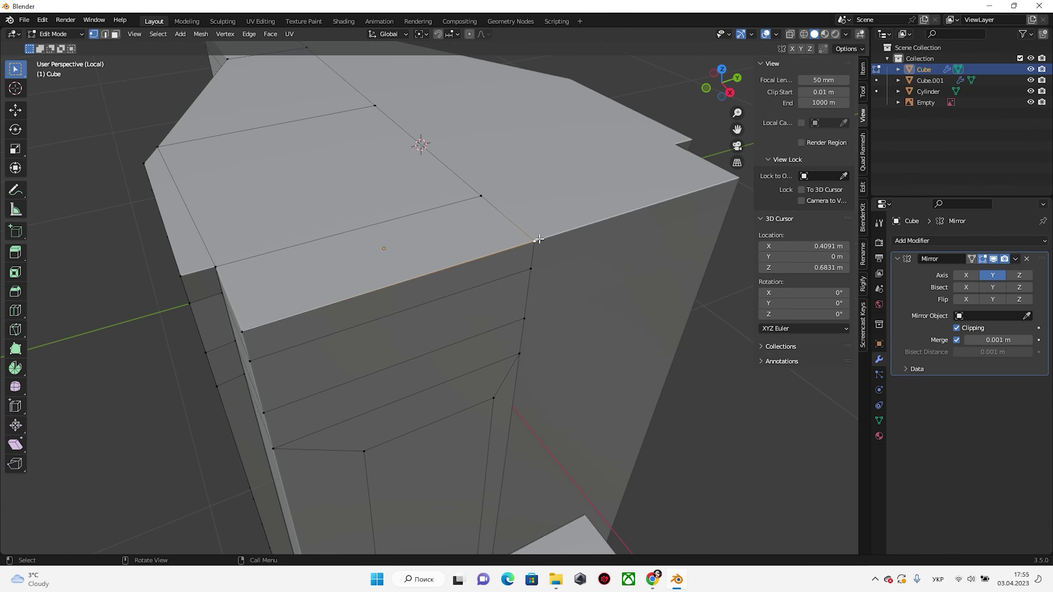
pyautogui.scroll(-4, 530, 239)
pyautogui.scroll(5, 456, 214)
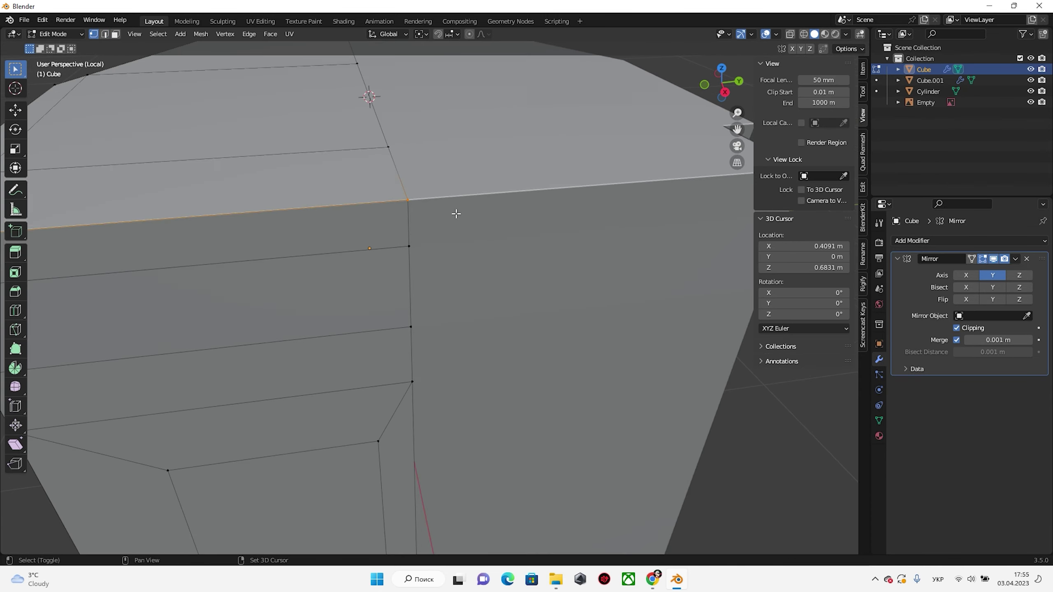
pyautogui.press('2')
pyautogui.scroll(-3, 456, 214)
pyautogui.scroll(-3, 445, 209)
# Dissolve the redundant edges on the body's side panel
pyautogui.moveTo(445, 209)
pyautogui.mouseDown(button='middle')
pyautogui.moveTo(516, 240)
pyautogui.moveTo(343, 354)
pyautogui.mouseUp(button='middle')
pyautogui.scroll(4, 516, 240)
pyautogui.press('x')
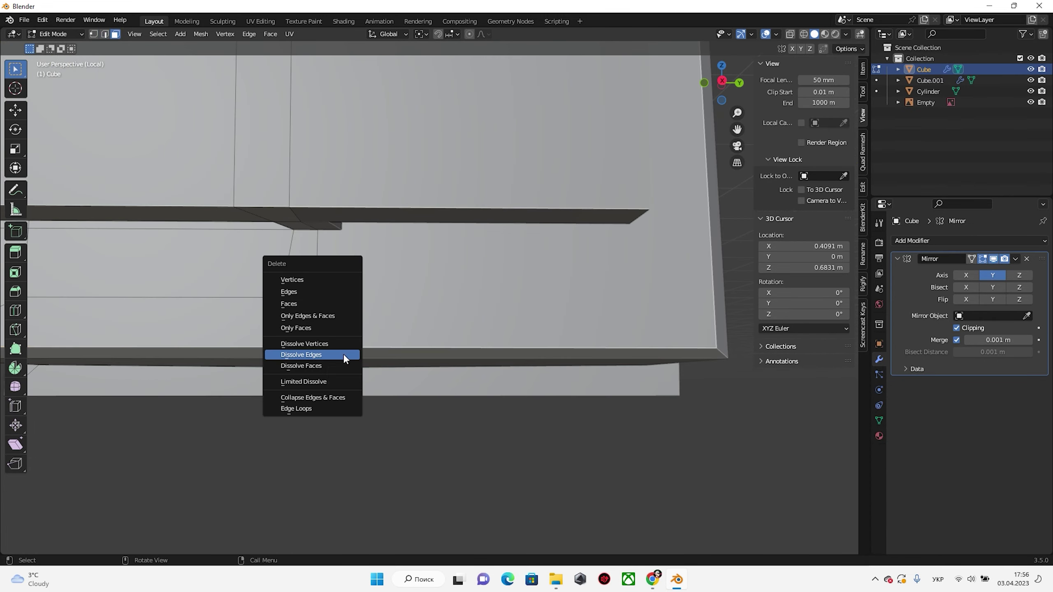
pyautogui.click(343, 353)
# Select a vertex on the body side, then re-enter Edit mode from a new angle
pyautogui.press('1')
pyautogui.click(344, 231)
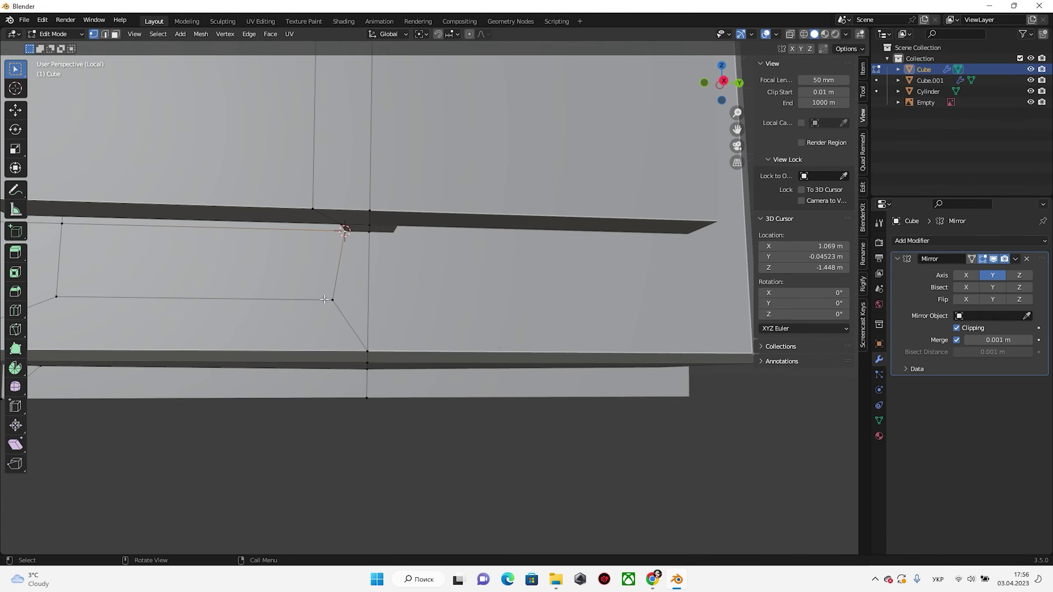
pyautogui.press('Tab')
pyautogui.scroll(3, 482, 324)
pyautogui.moveTo(686, 378)
pyautogui.mouseDown(button='middle')
pyautogui.moveTo(482, 325)
pyautogui.moveTo(505, 291)
pyautogui.moveTo(437, 304)
pyautogui.moveTo(456, 345)
pyautogui.moveTo(432, 379)
pyautogui.moveTo(437, 364)
pyautogui.moveTo(319, 361)
pyautogui.moveTo(425, 381)
pyautogui.moveTo(380, 346)
pyautogui.moveTo(409, 309)
pyautogui.mouseUp(button='middle')
pyautogui.press('Tab')
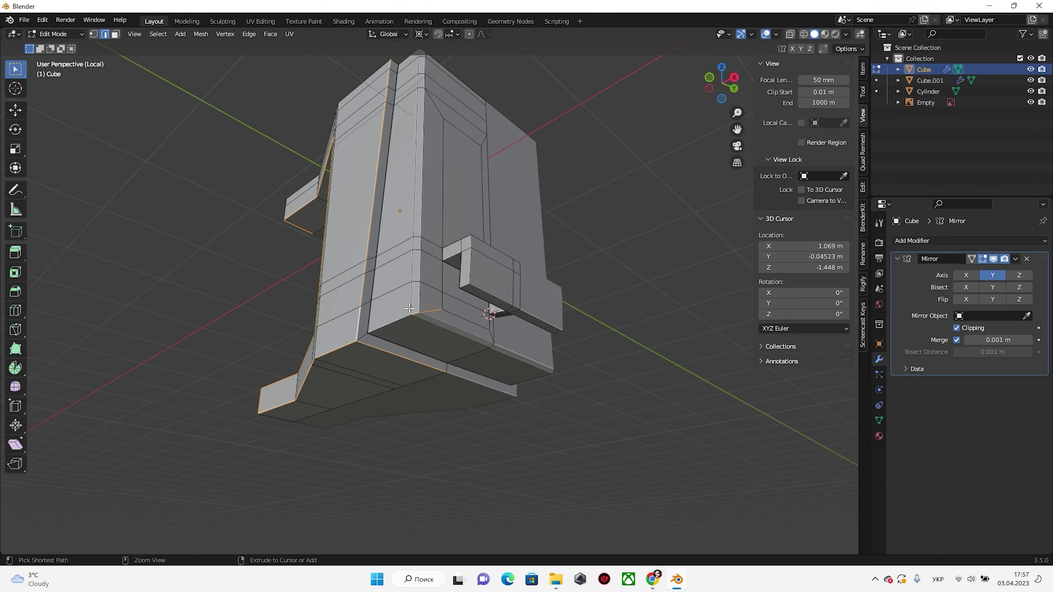
# Bevel the tool body's selected corner edges and inspect the result from below
pyautogui.hotkey('ctrl', 'b')
pyautogui.click(463, 362)
pyautogui.moveTo(463, 362)
pyautogui.mouseDown(button='middle')
pyautogui.moveTo(594, 426)
pyautogui.moveTo(523, 317)
pyautogui.mouseUp(button='middle')
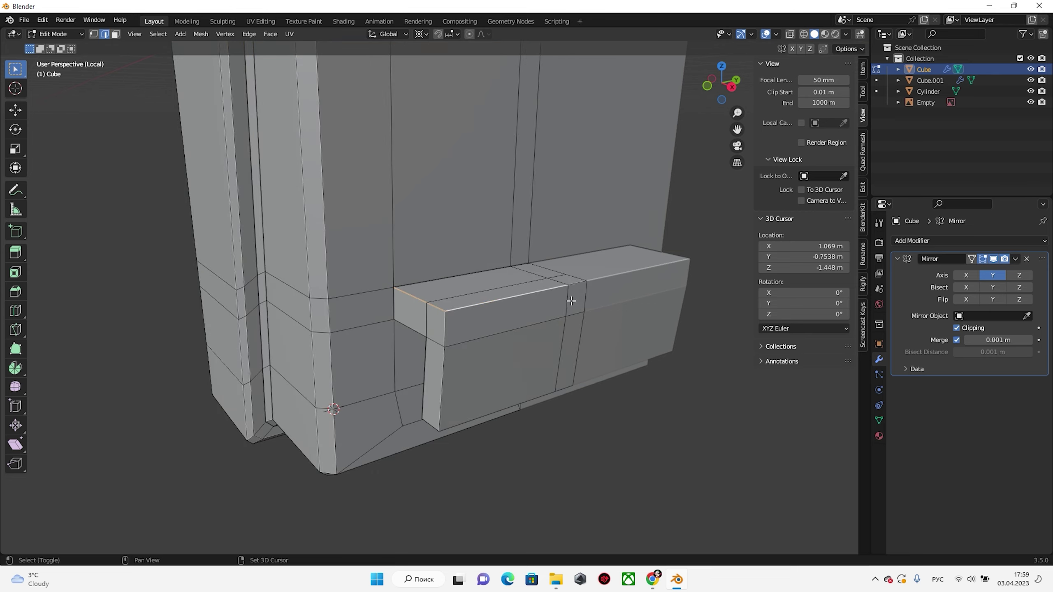
pyautogui.moveTo(571, 301)
pyautogui.mouseDown(button='middle')
pyautogui.moveTo(593, 240)
pyautogui.moveTo(595, 274)
pyautogui.mouseUp(button='middle')
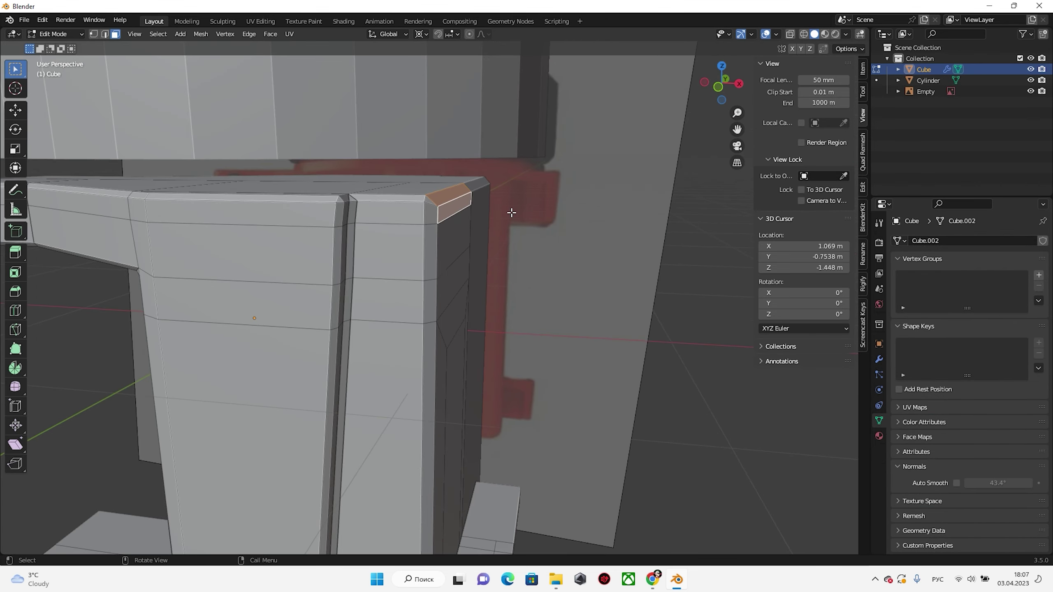
# In Front view, extrude a short ledge strip on the upper front edge and edge-slide it
pyautogui.press('KP_1')
pyautogui.press('e')
pyautogui.click(584, 239)
pyautogui.scroll(3, 584, 238)
pyautogui.press('g')
pyautogui.press('g')
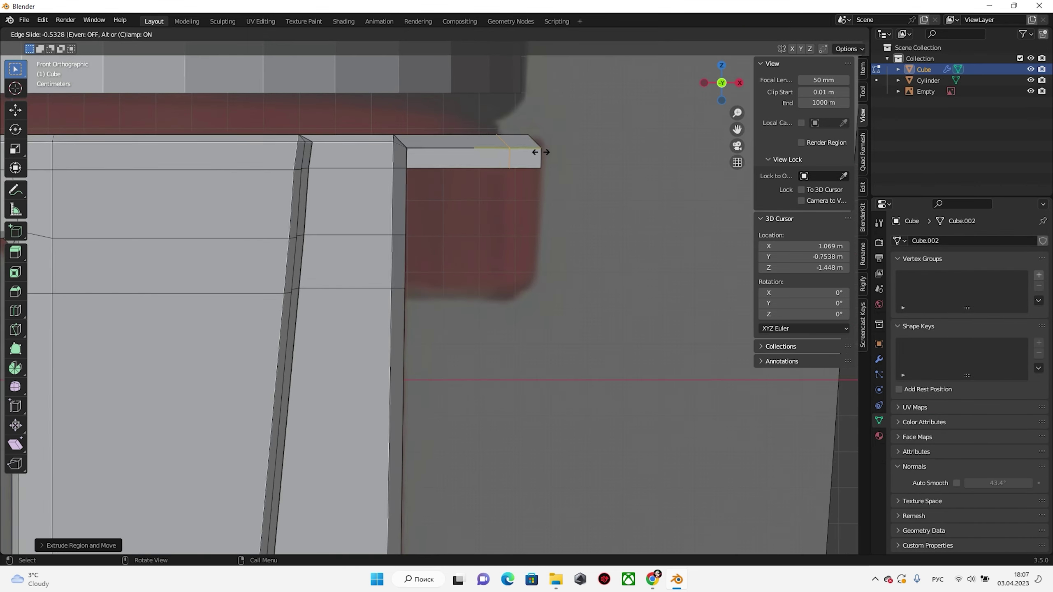
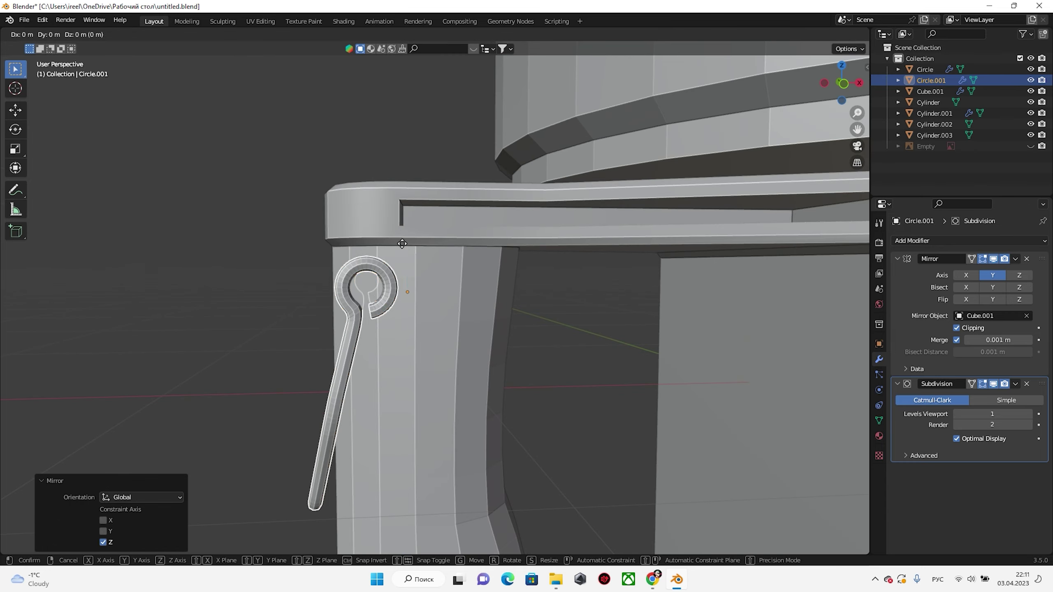
# Rotate the wire latch Circle.001 about 9.8° around Y
pyautogui.press('Tab')
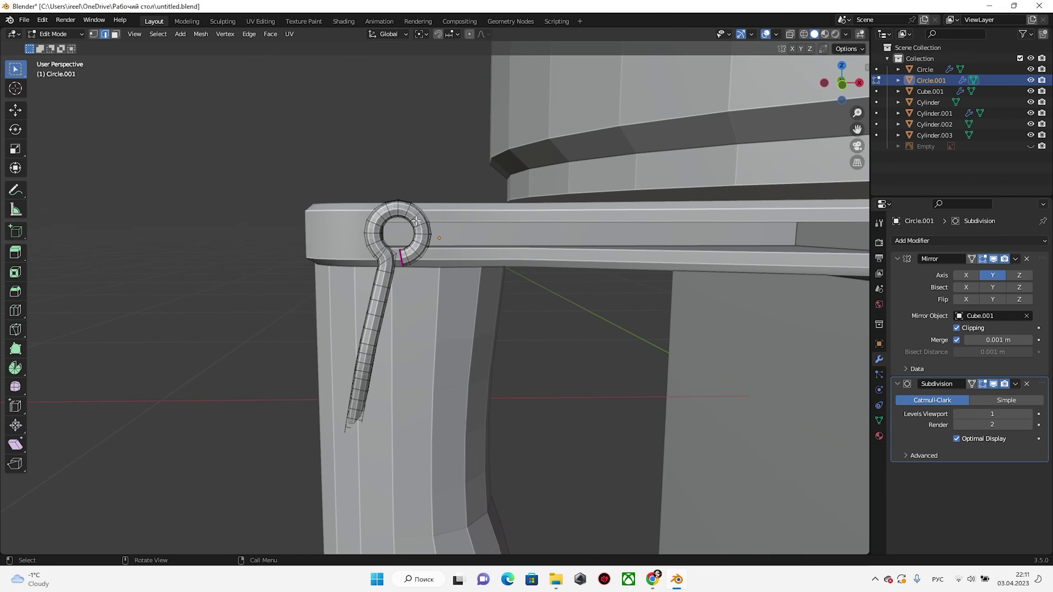
pyautogui.scroll(3, 449, 351)
pyautogui.scroll(2, 448, 351)
pyautogui.press('l')
pyautogui.scroll(-3, 449, 351)
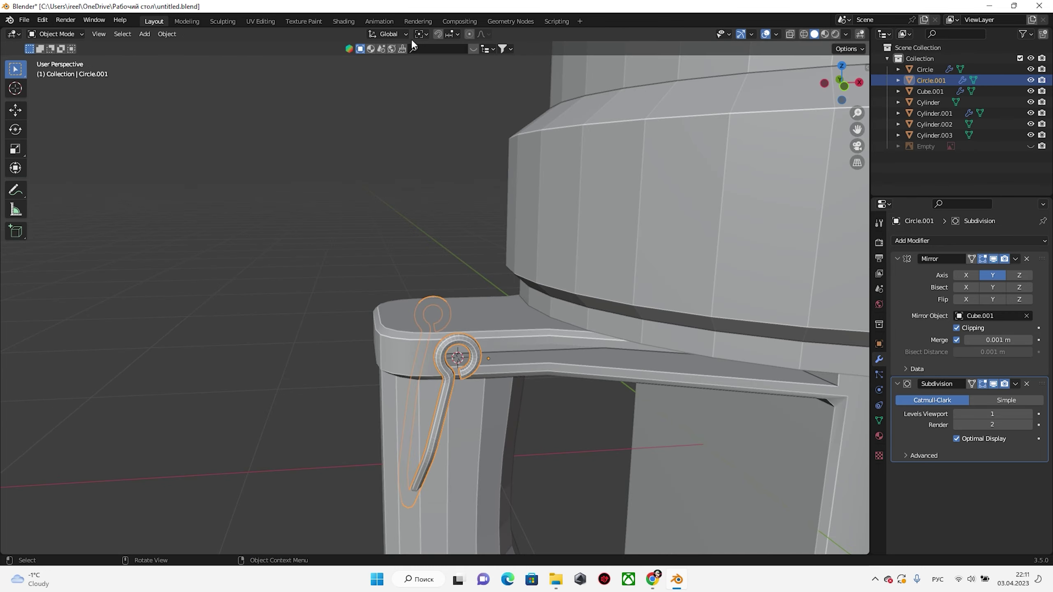
pyautogui.scroll(-3, 465, 285)
pyautogui.press('Tab')
pyautogui.press('r')
pyautogui.click(406, 280)
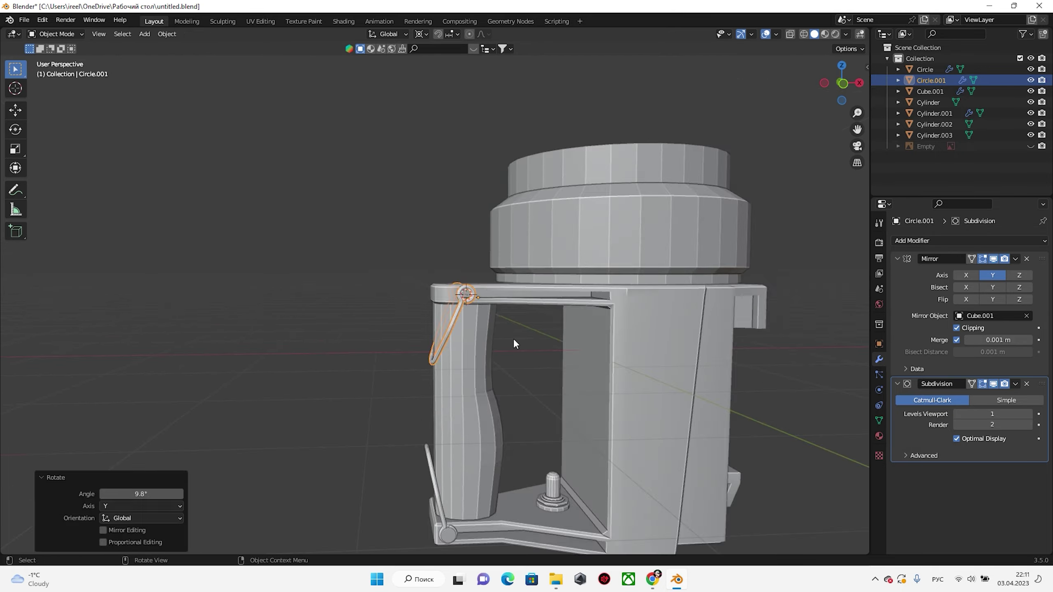
# Duplicate the upper hinge pin Cylinder.003 in front view
pyautogui.scroll(-5, 513, 338)
pyautogui.click(377, 445)
pyautogui.press('KP_1')
pyautogui.scroll(6, 490, 433)
pyautogui.scroll(-4, 490, 435)
pyautogui.hotkey('shift', 'd')
# Snap the Cylinder.004 duplicate to the frame's lower corner
pyautogui.hotkey('shift', 's')
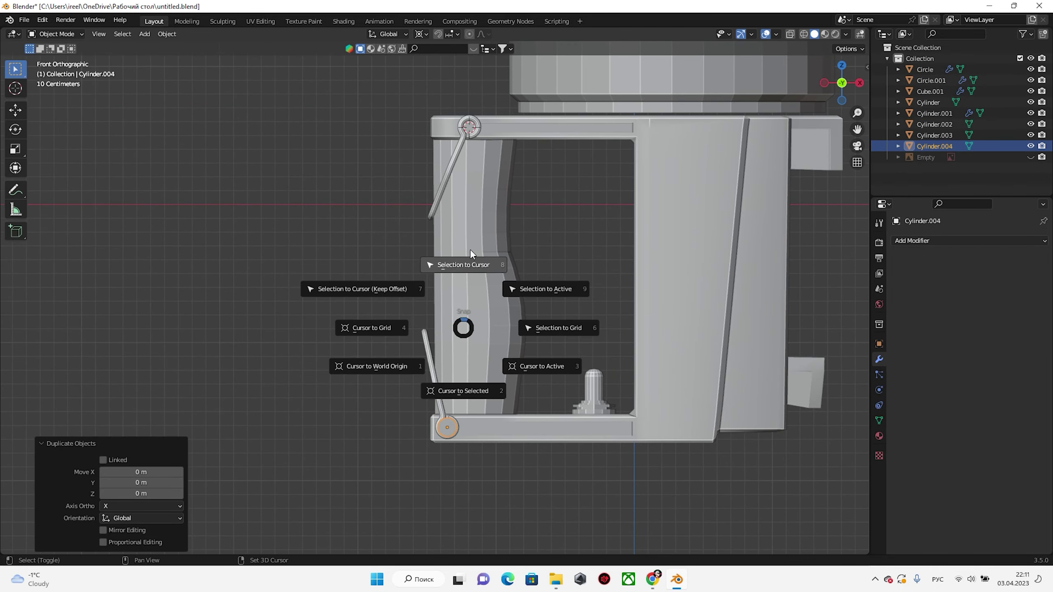
pyautogui.click(470, 265)
pyautogui.moveTo(487, 265)
pyautogui.mouseDown(button='middle')
pyautogui.moveTo(659, 311)
pyautogui.moveTo(508, 310)
pyautogui.mouseUp(button='middle')
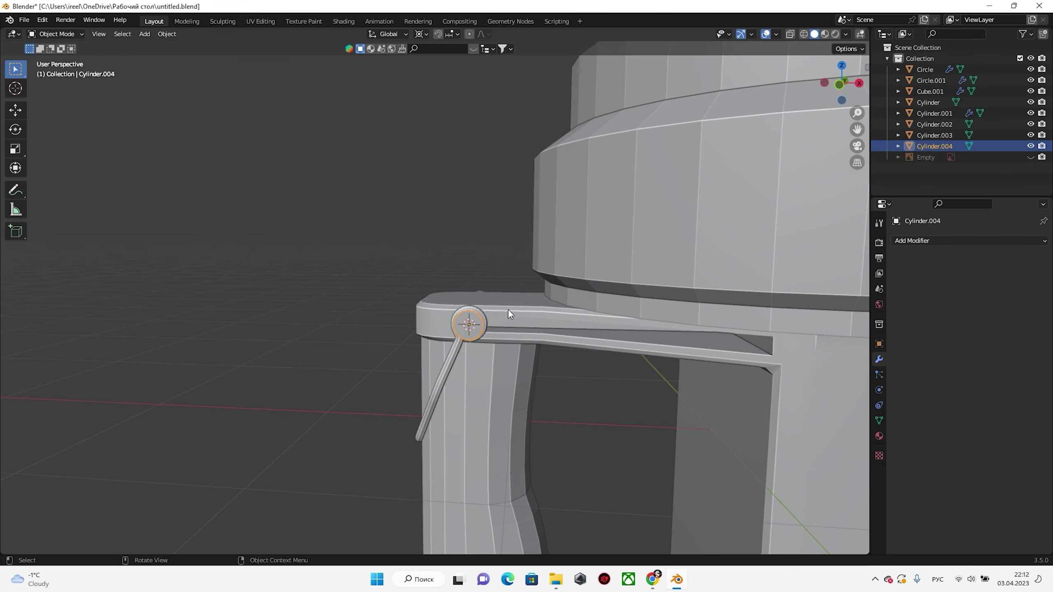
# Copy the upper pin's Mirror modifier onto the lower hinge pin Cylinder.004
pyautogui.click(969, 241)
pyautogui.click(825, 338)
pyautogui.click(992, 275)
pyautogui.keyDown('shift'); pyautogui.click(535, 208); pyautogui.keyUp('shift')
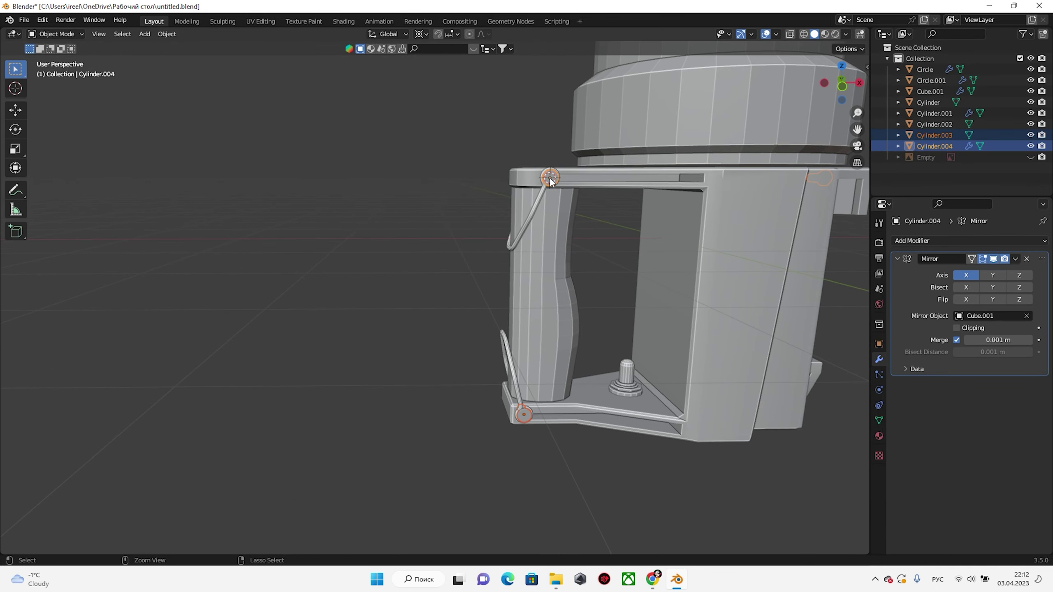
pyautogui.hotkey('ctrl', 'l')
pyautogui.click(603, 353)
# Set the lower pin's mirror axis to Y, with Cube.001 as mirror object
pyautogui.moveTo(602, 353)
pyautogui.mouseDown(button='middle')
pyautogui.moveTo(602, 328)
pyautogui.moveTo(622, 324)
pyautogui.mouseUp(button='middle')
pyautogui.click(966, 275)
pyautogui.click(992, 275)
pyautogui.scroll(3, 506, 323)
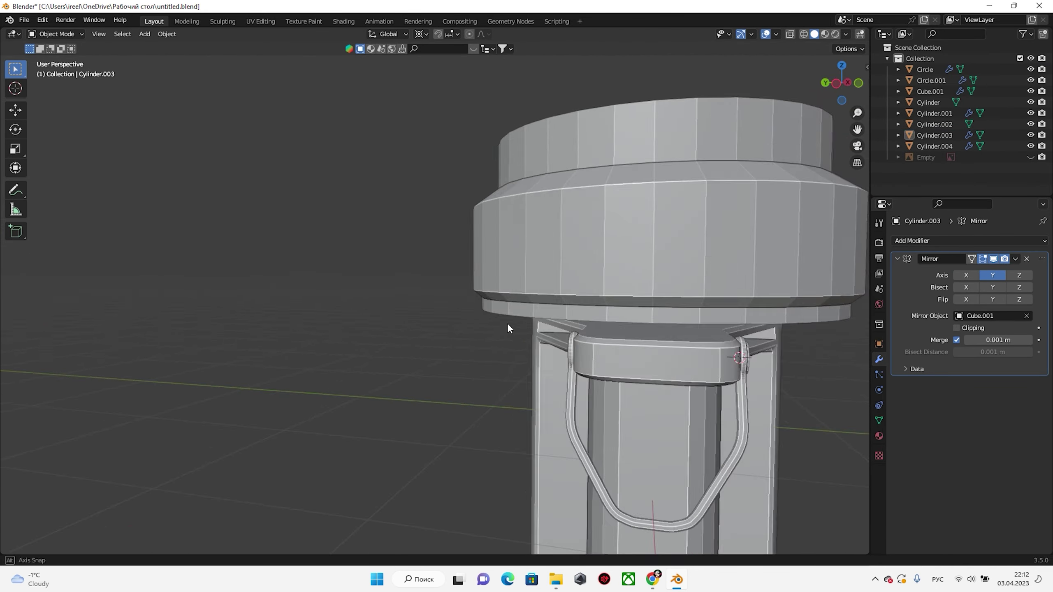
pyautogui.moveTo(507, 323)
pyautogui.mouseDown(button='middle')
pyautogui.moveTo(731, 350)
pyautogui.moveTo(499, 292)
pyautogui.moveTo(525, 275)
pyautogui.moveTo(377, 282)
pyautogui.moveTo(573, 259)
pyautogui.moveTo(564, 271)
pyautogui.moveTo(498, 228)
pyautogui.moveTo(484, 290)
pyautogui.mouseUp(button='middle')
pyautogui.click(564, 272)
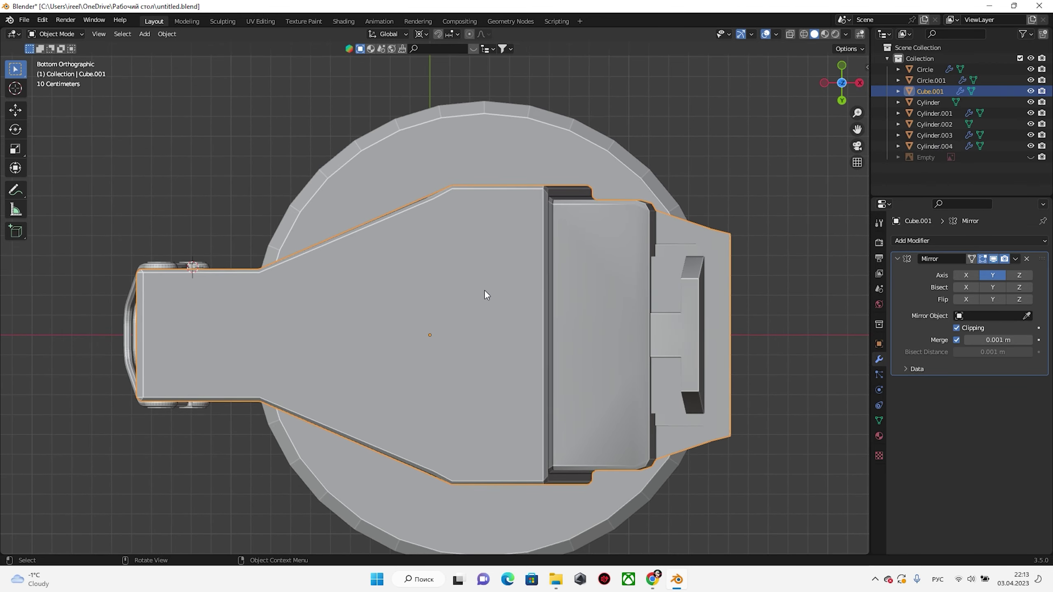
# Add a cylinder at the 3D cursor on the device's underside
pyautogui.moveTo(475, 430)
pyautogui.mouseDown(button='middle')
pyautogui.moveTo(507, 330)
pyautogui.moveTo(466, 245)
pyautogui.mouseUp(button='middle')
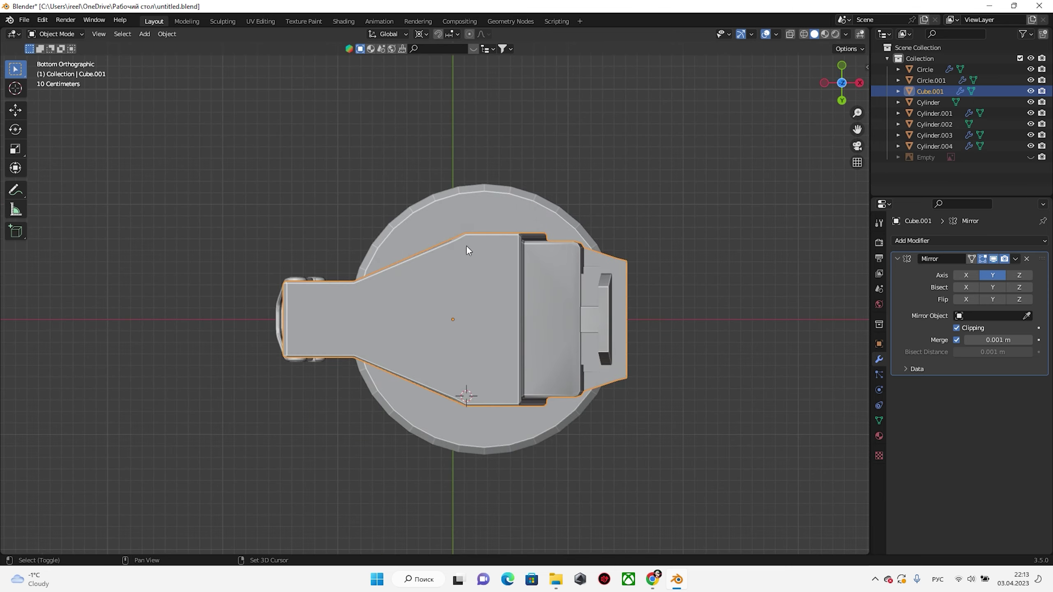
pyautogui.keyDown('shift'); pyautogui.rightClick(466, 245); pyautogui.keyUp('shift')
pyautogui.scroll(5, 466, 245)
pyautogui.click(144, 34)
pyautogui.click(248, 103)
# Extrude the cylinder's top face and scale it inward
pyautogui.moveTo(442, 202); pyautogui.dragTo(414, 238, button='middle')
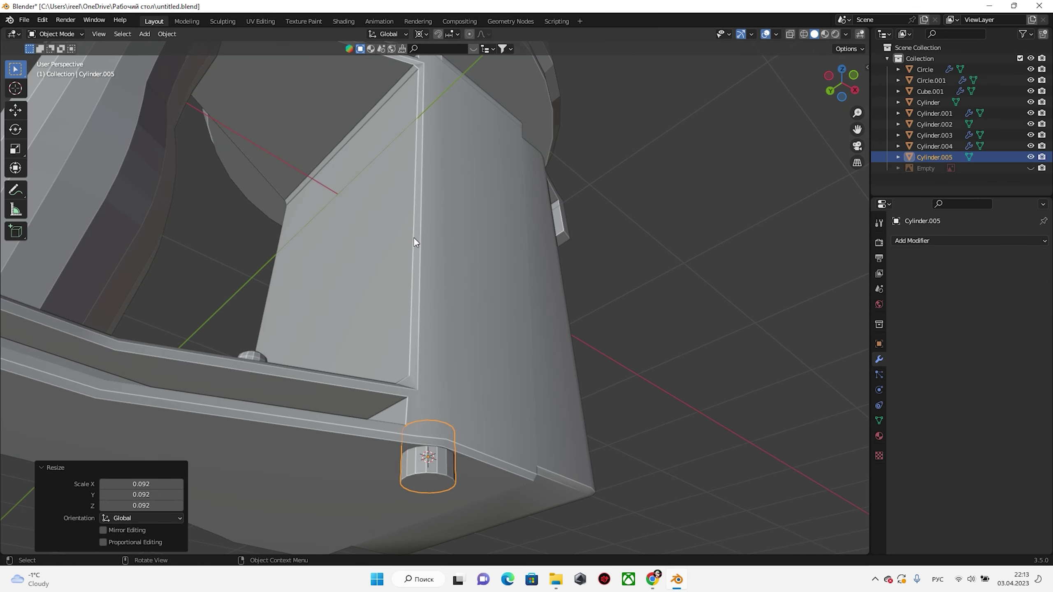
pyautogui.press('KP_Divide')
pyautogui.press('Tab')
pyautogui.press('KP_Divide')
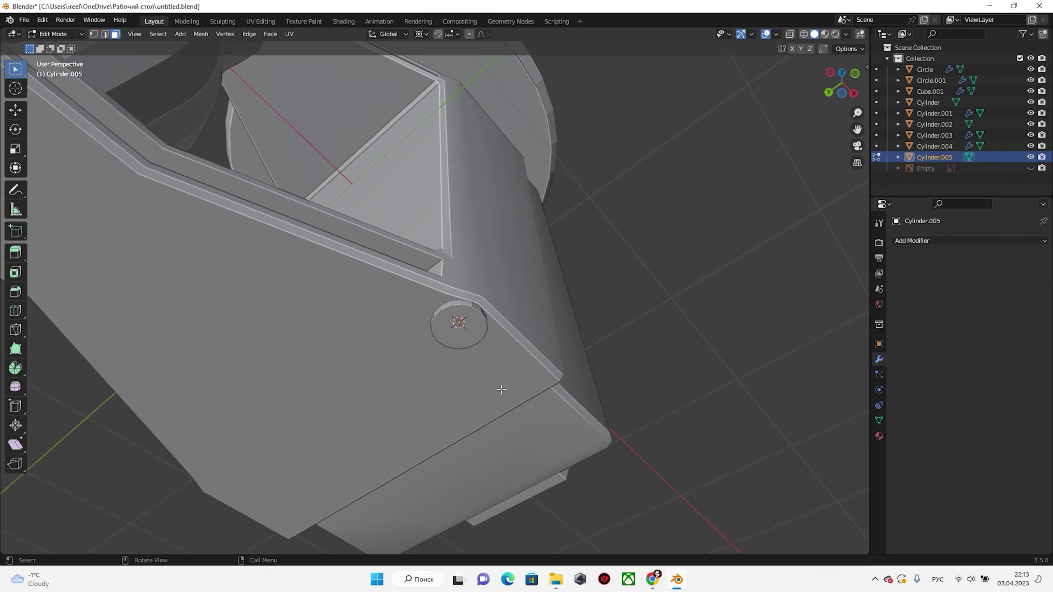
pyautogui.moveTo(498, 388); pyautogui.dragTo(430, 332, button='middle')
pyautogui.click(429, 348)
pyautogui.press('e')
pyautogui.press('s')
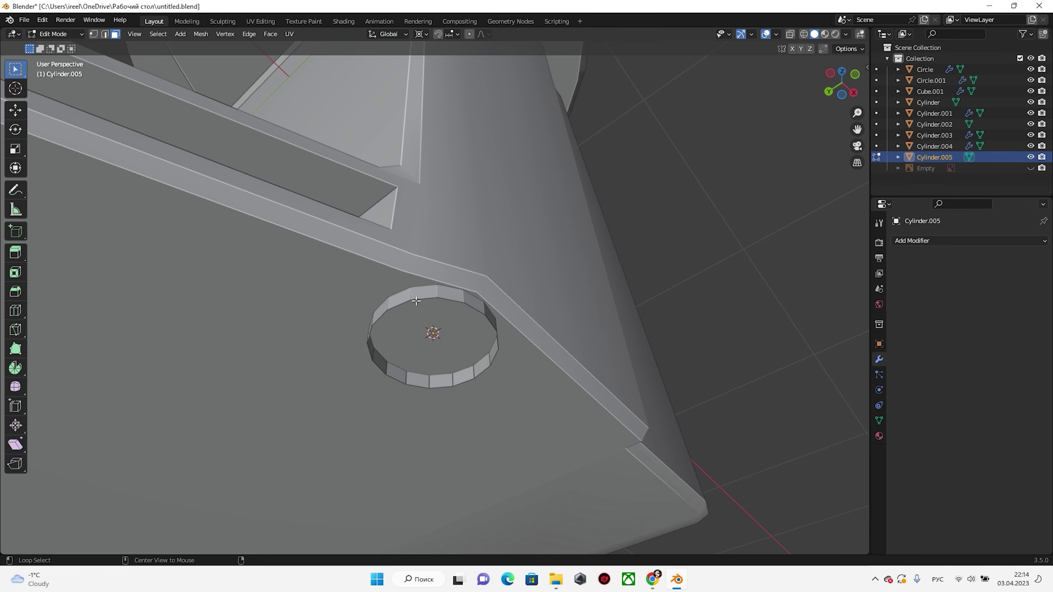
pyautogui.click(490, 340)
# Extrude a recess and merge its face at the centre into a pointed tip
pyautogui.press('e')
pyautogui.moveTo(505, 352); pyautogui.dragTo(518, 365, button='middle')
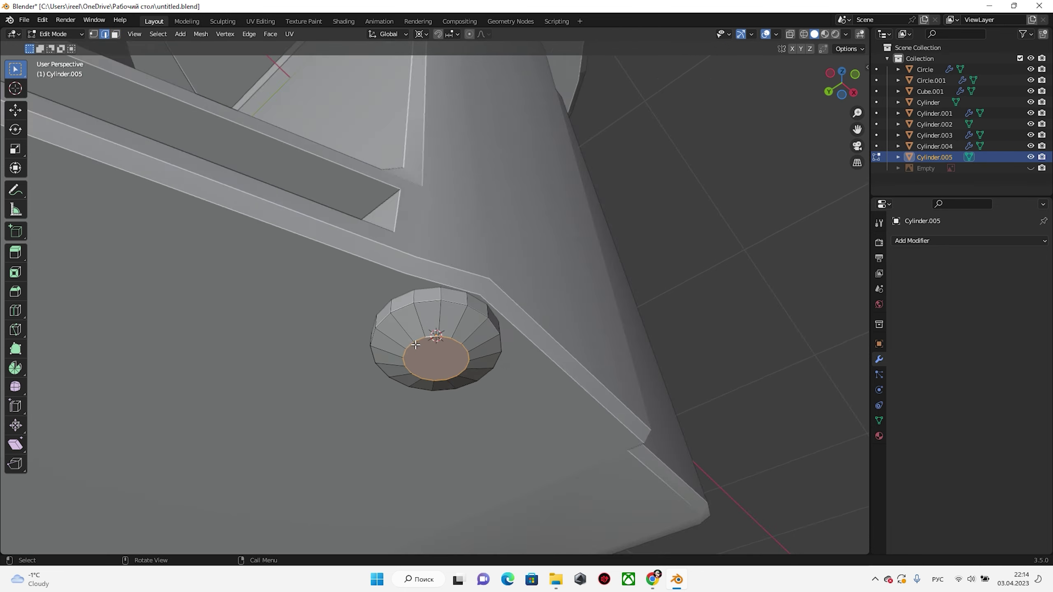
pyautogui.press('s')
pyautogui.click(527, 372)
pyautogui.click(421, 34)
pyautogui.press('m')
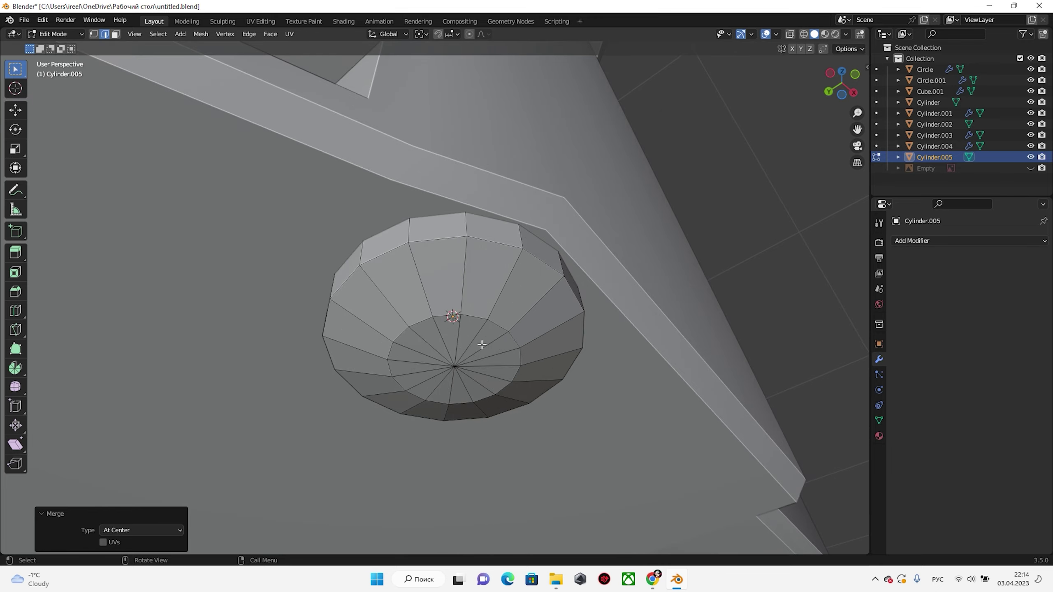
pyautogui.scroll(3, 456, 332)
pyautogui.moveTo(446, 341)
pyautogui.mouseDown(button='middle')
pyautogui.moveTo(493, 373)
pyautogui.moveTo(562, 384)
pyautogui.mouseUp(button='middle')
pyautogui.press('Tab')
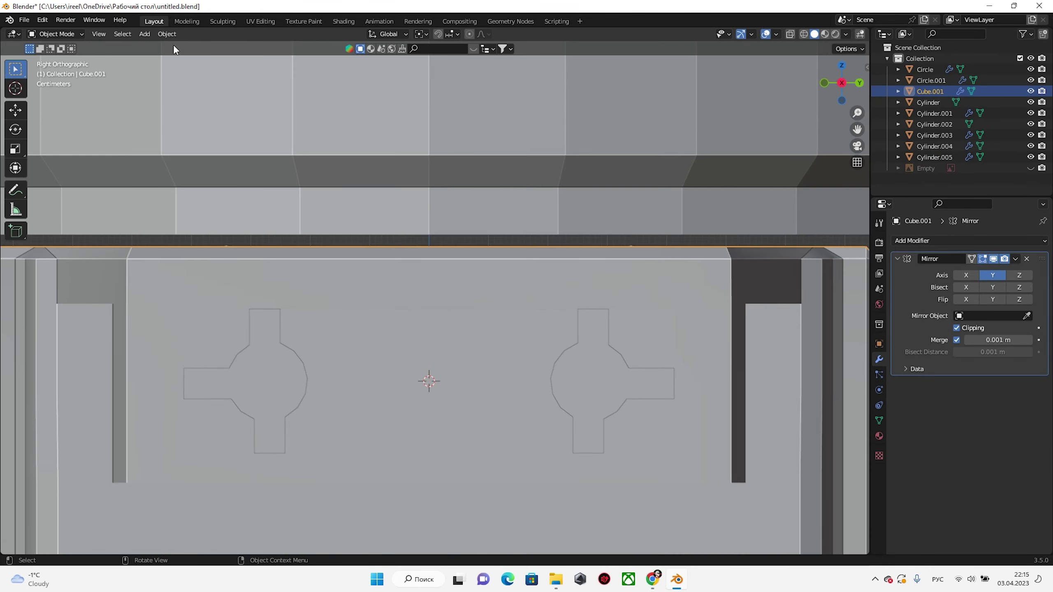
pyautogui.hotkey('shift', 'a')
# Add a cylinder and rotate it 90° around Y
pyautogui.click(254, 118)
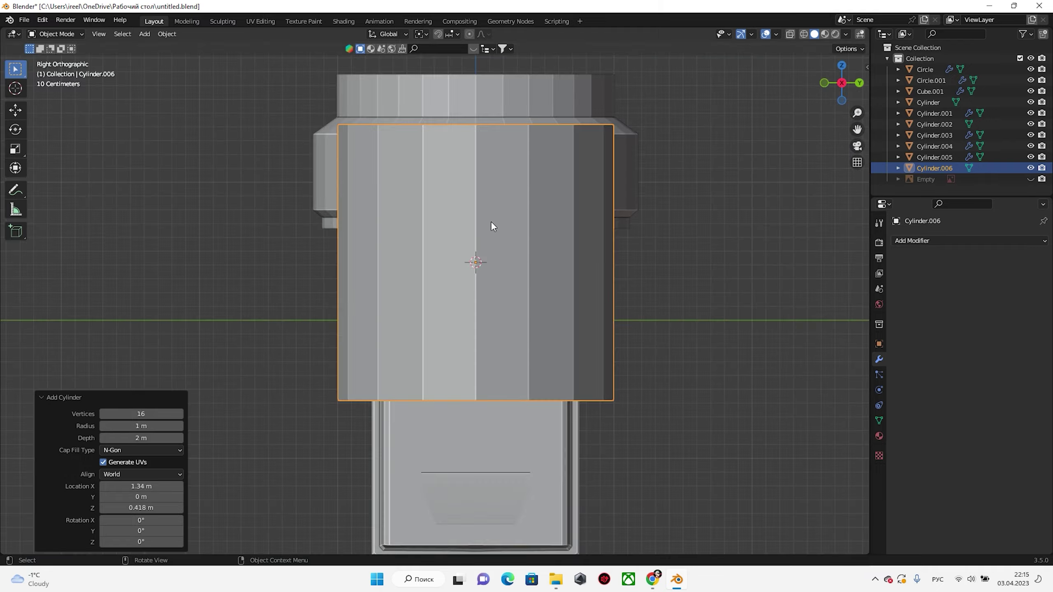
pyautogui.press('r')
pyautogui.press('y')
pyautogui.press('9')
pyautogui.press('0')
pyautogui.press('Return')
# Scale the cylinder to fit between the front bracket's knobs
pyautogui.press('s')
pyautogui.click(564, 294)
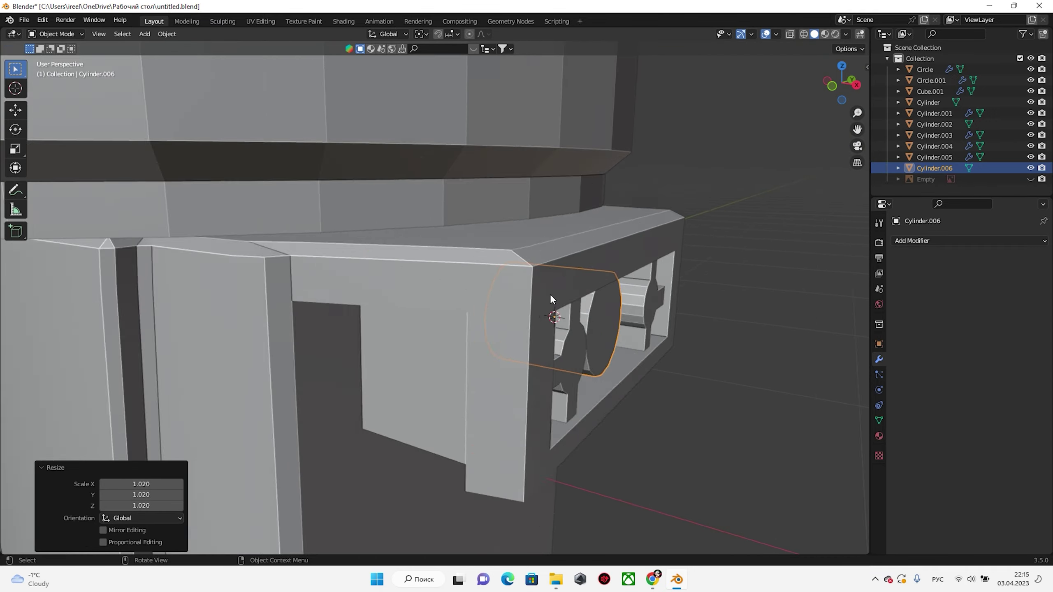
pyautogui.moveTo(550, 294); pyautogui.dragTo(572, 270, button='middle')
pyautogui.press('KP_1')
pyautogui.hotkey('shift', 'z')
pyautogui.moveTo(643, 258)
pyautogui.mouseDown(button='middle')
pyautogui.moveTo(638, 277)
pyautogui.moveTo(655, 264)
pyautogui.moveTo(624, 273)
pyautogui.moveTo(440, 264)
pyautogui.mouseUp(button='middle')
pyautogui.hotkey('shift', 'z')
pyautogui.press('KP_1')
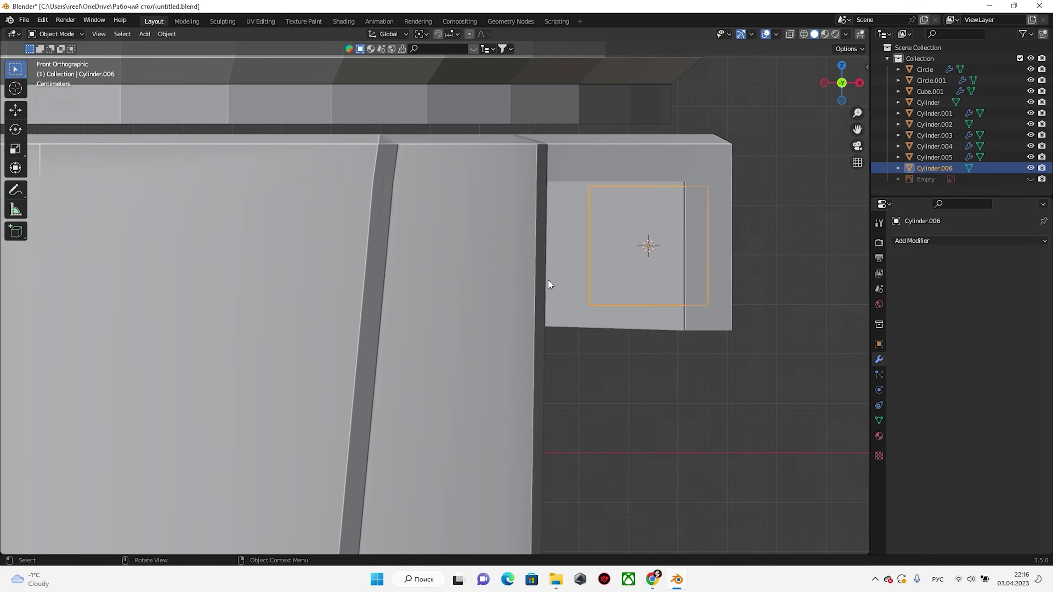
pyautogui.hotkey('shift', 'z')
# Adjust the roller's length along X and inset its end cap face
pyautogui.press('s')
pyautogui.press('x')
pyautogui.click(600, 319)
pyautogui.moveTo(600, 319); pyautogui.dragTo(630, 317, button='middle')
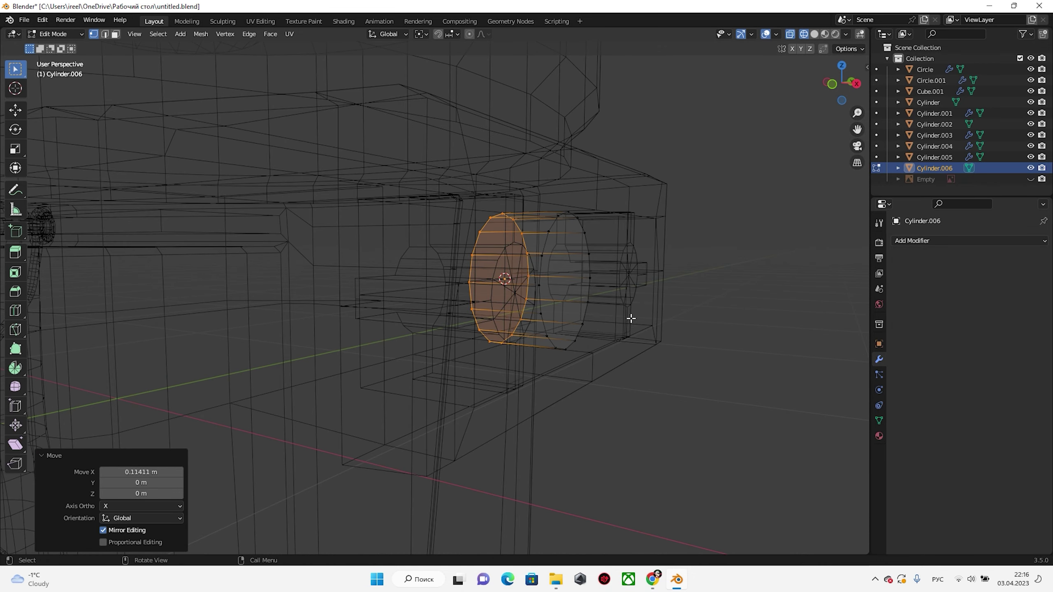
pyautogui.hotkey('ctrl', 'z')
pyautogui.hotkey('shift', 'z')
pyautogui.moveTo(574, 267); pyautogui.dragTo(421, 289, button='middle')
pyautogui.press('i')
pyautogui.click(619, 235)
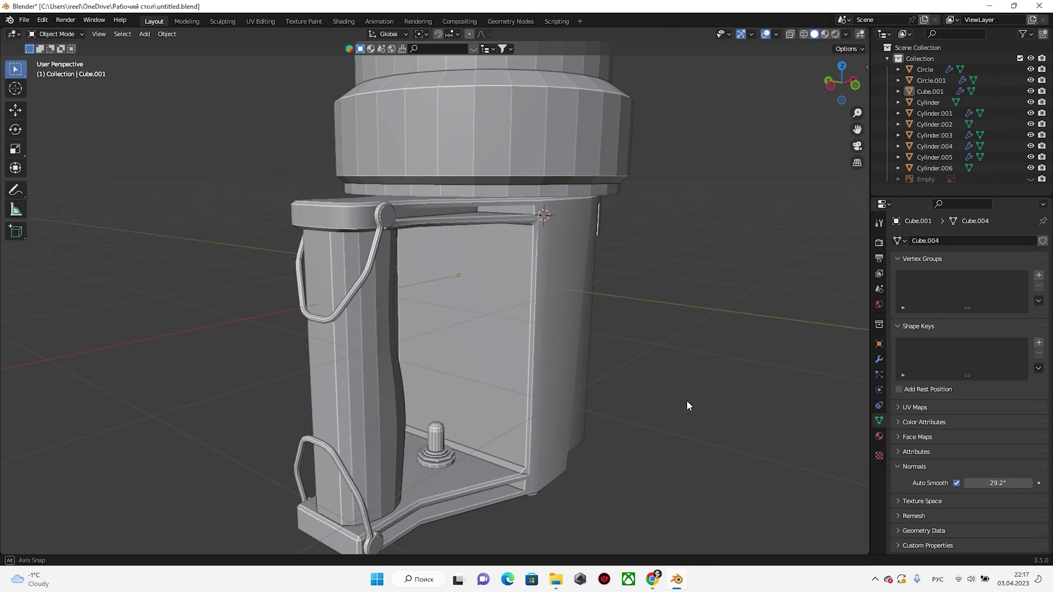
# Raise the auto smooth angle to 29.2° and confirm a bevel on the body mesh in Edit Mode
pyautogui.moveTo(686, 400)
pyautogui.mouseDown(button='middle')
pyautogui.moveTo(578, 320)
pyautogui.moveTo(496, 289)
pyautogui.moveTo(578, 250)
pyautogui.moveTo(615, 286)
pyautogui.moveTo(487, 291)
pyautogui.mouseUp(button='middle')
pyautogui.press('Tab')
pyautogui.scroll(5, 444, 260)
pyautogui.click(626, 292)
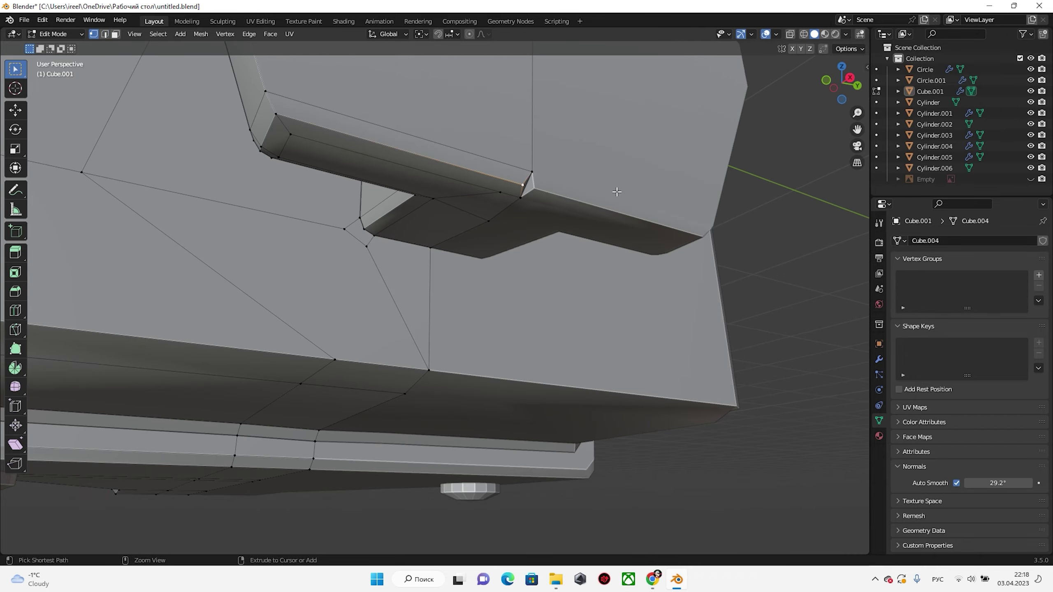
# Scale the selected rim-corner vertices along global X to flatten them
pyautogui.press('3')
pyautogui.moveTo(617, 192)
pyautogui.mouseDown(button='middle')
pyautogui.moveTo(208, 195)
pyautogui.moveTo(676, 253)
pyautogui.moveTo(484, 242)
pyautogui.mouseUp(button='middle')
pyautogui.press('1')
pyautogui.scroll(-5, 242, 210)
pyautogui.scroll(5, 350, 287)
pyautogui.scroll(-3, 350, 287)
pyautogui.moveTo(350, 287); pyautogui.dragTo(539, 166, button='middle')
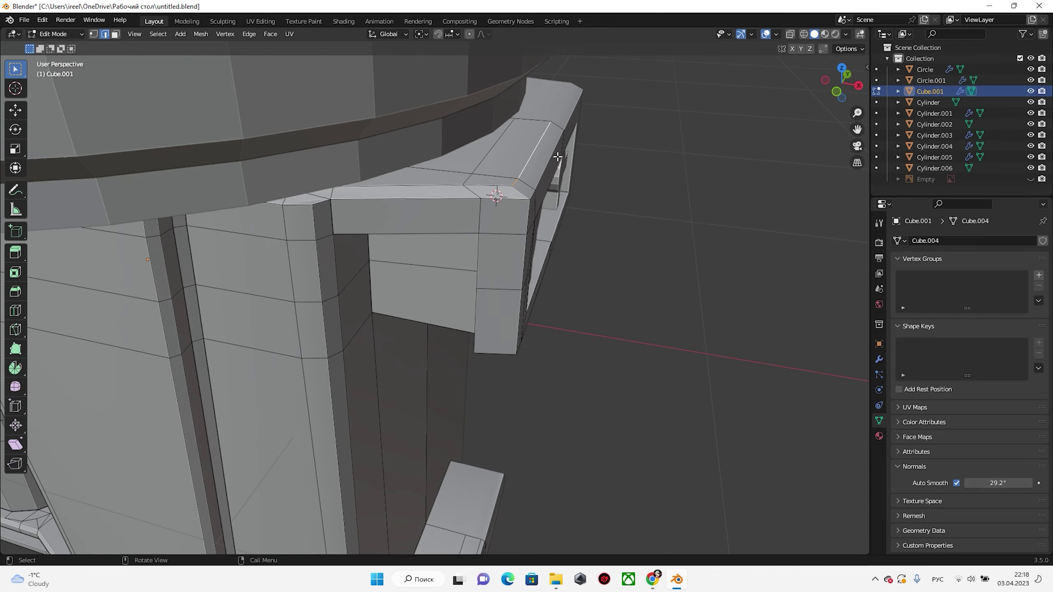
pyautogui.scroll(4, 585, 139)
pyautogui.press('s')
pyautogui.press('x')
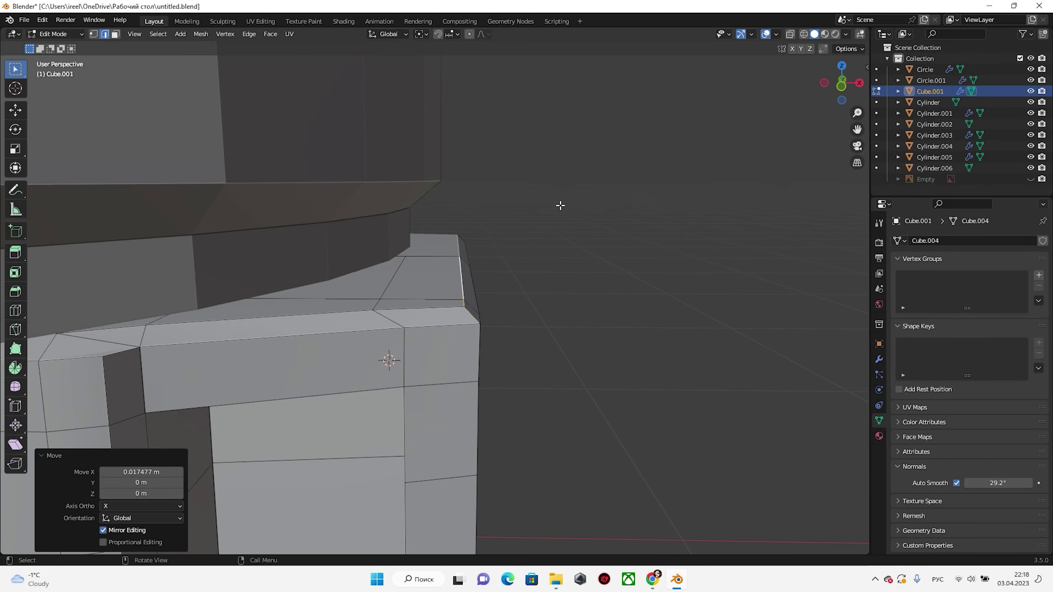
pyautogui.scroll(-4, 576, 288)
# Add loop cuts across the side bracket
pyautogui.moveTo(576, 288); pyautogui.dragTo(460, 160, button='middle')
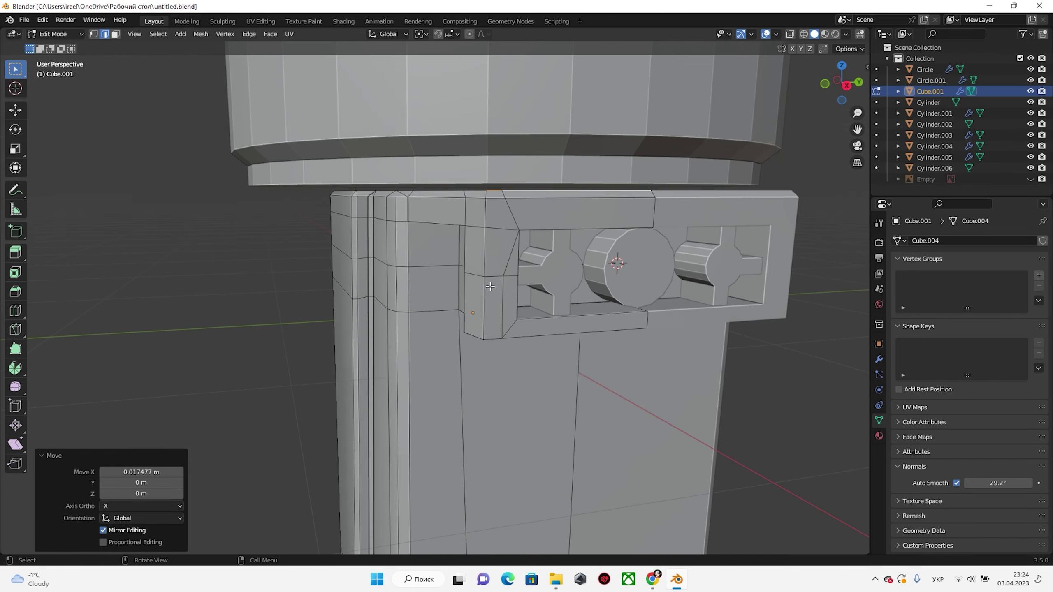
pyautogui.scroll(4, 459, 159)
pyautogui.press('1')
pyautogui.click(490, 235)
pyautogui.scroll(-3, 491, 234)
pyautogui.moveTo(490, 234)
pyautogui.mouseDown(button='middle')
pyautogui.moveTo(540, 253)
pyautogui.moveTo(615, 164)
pyautogui.mouseUp(button='middle')
pyautogui.scroll(3, 540, 254)
pyautogui.hotkey('ctrl', 'r')
# Vertex-slide the bracket corner vertices along their edges into place
pyautogui.click(601, 276)
pyautogui.scroll(-2, 601, 276)
pyautogui.hotkey('shift', 'v')
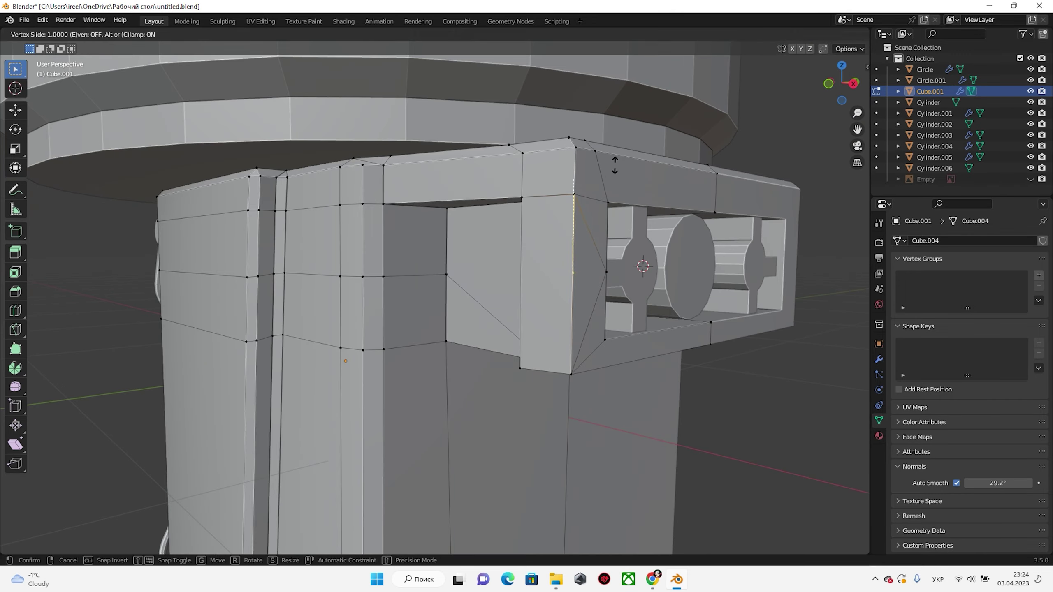
pyautogui.hotkey('alt', 'a')
pyautogui.moveTo(587, 278)
pyautogui.mouseDown(button='middle')
pyautogui.moveTo(607, 277)
pyautogui.moveTo(473, 245)
pyautogui.mouseUp(button='middle')
pyautogui.click(489, 201)
pyautogui.hotkey('shift', 'v')
pyautogui.click(473, 244)
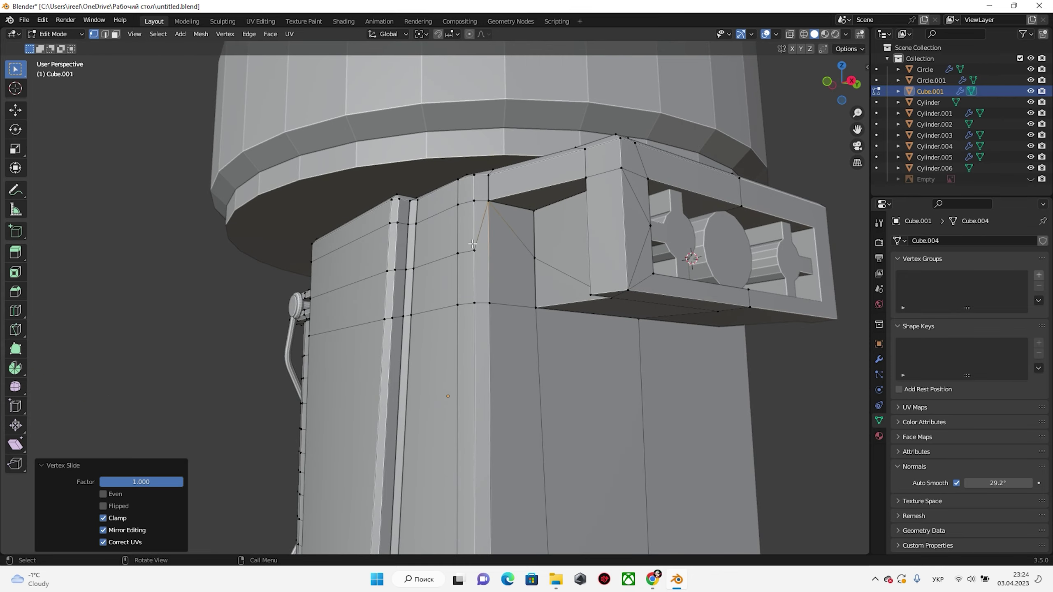
# Knife-cut the bracket corner to snapped points
pyautogui.click(497, 296)
pyautogui.scroll(-3, 496, 297)
pyautogui.moveTo(497, 297)
pyautogui.mouseDown(button='middle')
pyautogui.moveTo(483, 341)
pyautogui.moveTo(423, 333)
pyautogui.moveTo(500, 353)
pyautogui.mouseUp(button='middle')
pyautogui.scroll(5, 484, 340)
pyautogui.click(480, 357)
pyautogui.press('Return')
pyautogui.click(455, 334)
pyautogui.press('Return')
pyautogui.moveTo(461, 408); pyautogui.dragTo(468, 341, button='middle')
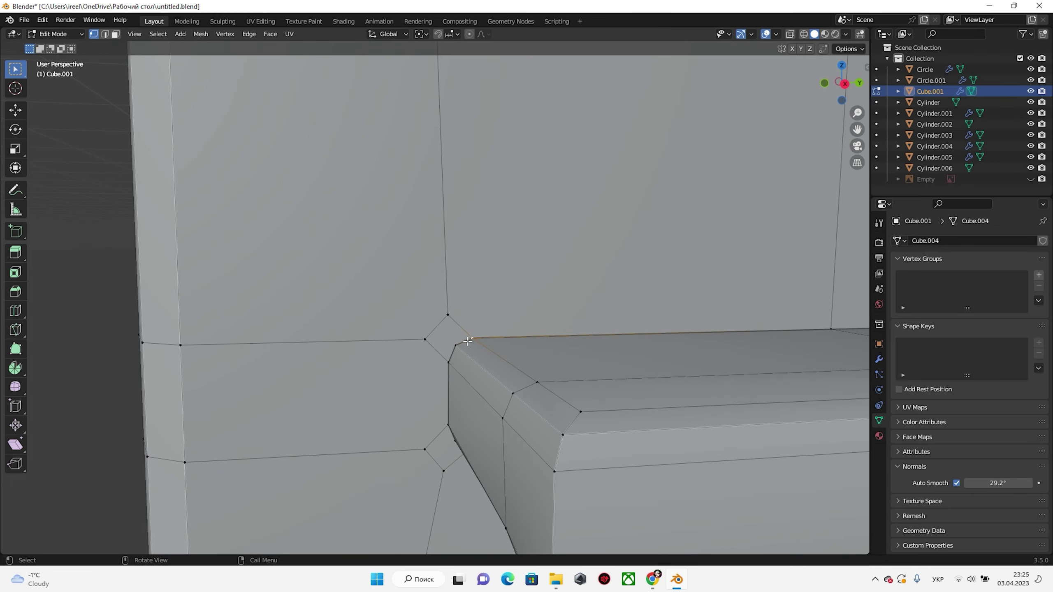
# Make another knife cut from the edge menu and slide a vertex near the cut area
pyautogui.rightClick(438, 250)
pyautogui.click(438, 251)
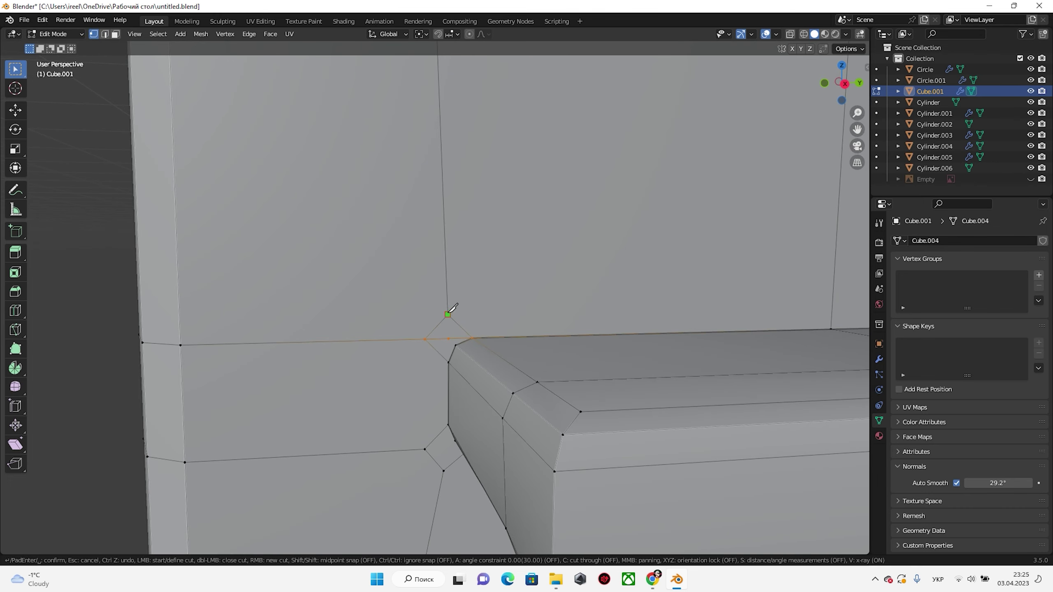
pyautogui.click(453, 339)
pyautogui.moveTo(454, 339); pyautogui.dragTo(414, 283, button='middle')
pyautogui.press('k')
pyautogui.scroll(2, 421, 271)
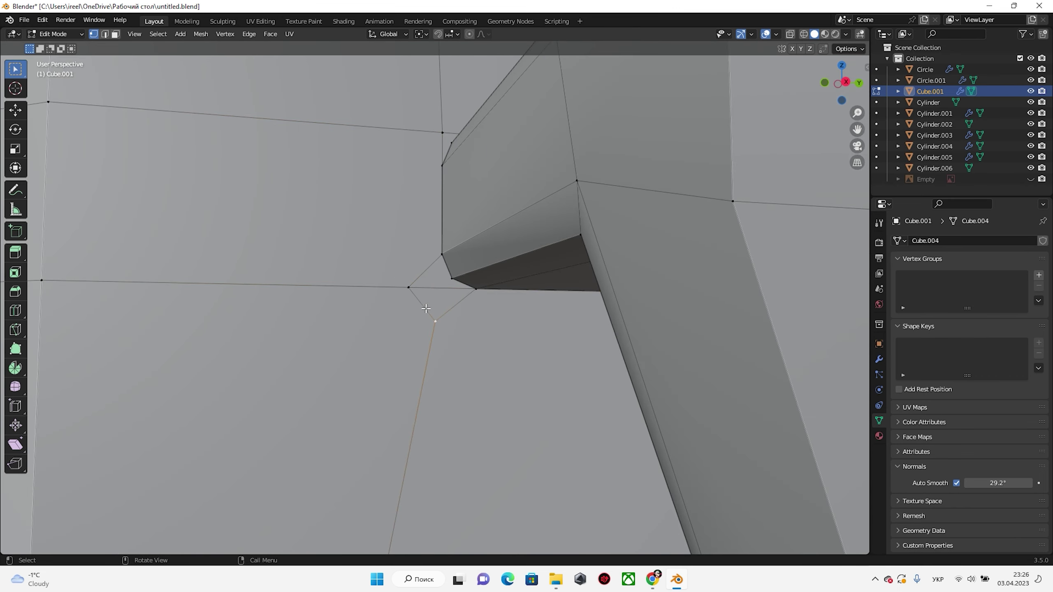
pyautogui.scroll(-3, 444, 337)
# Finish a further knife cut in the cut area and slide the resulting edge
pyautogui.press('1')
pyautogui.moveTo(445, 337)
pyautogui.mouseDown(button='middle')
pyautogui.moveTo(385, 374)
pyautogui.moveTo(471, 291)
pyautogui.mouseUp(button='middle')
pyautogui.press('k')
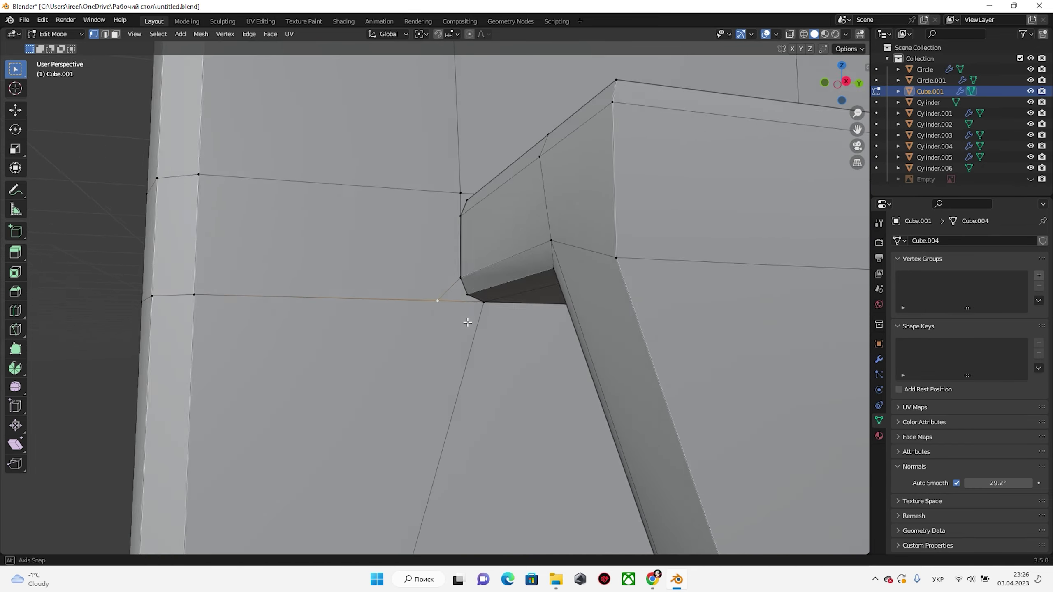
pyautogui.scroll(-3, 384, 375)
pyautogui.press('Return')
pyautogui.scroll(3, 471, 291)
pyautogui.click(349, 382)
pyautogui.moveTo(348, 381); pyautogui.dragTo(342, 370, button='middle')
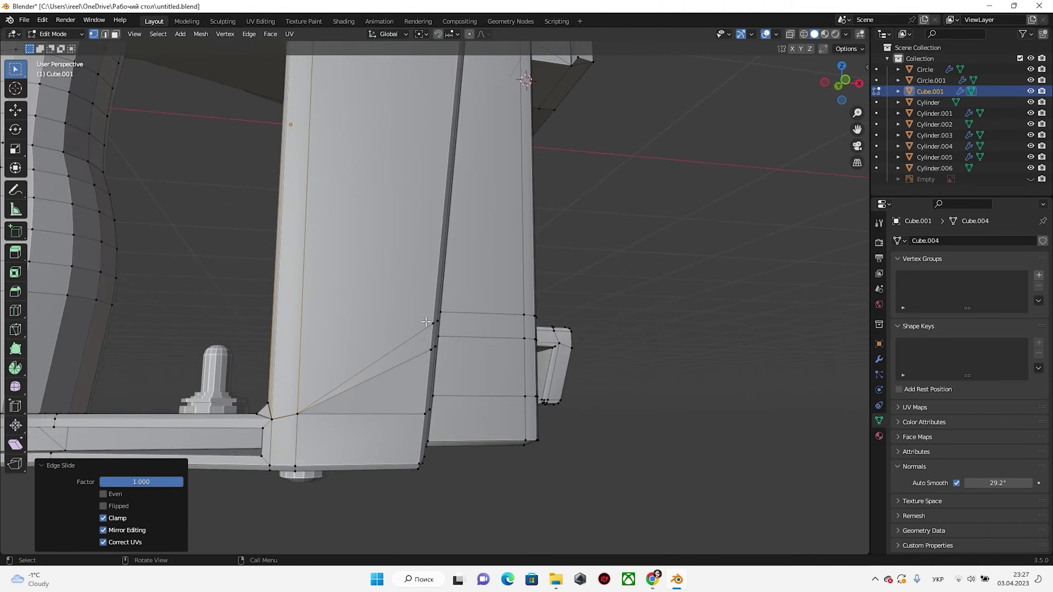
# Slide vertices and an edge to the opposite side, then select a horizontal hinge-block edge
pyautogui.hotkey('shift', 'v')
pyautogui.click(281, 103)
pyautogui.moveTo(280, 103)
pyautogui.mouseDown(button='middle')
pyautogui.moveTo(389, 440)
pyautogui.moveTo(365, 415)
pyautogui.moveTo(334, 432)
pyautogui.moveTo(415, 407)
pyautogui.mouseUp(button='middle')
pyautogui.press('g')
pyautogui.press('g')
pyautogui.click(365, 414)
pyautogui.scroll(6, 456, 394)
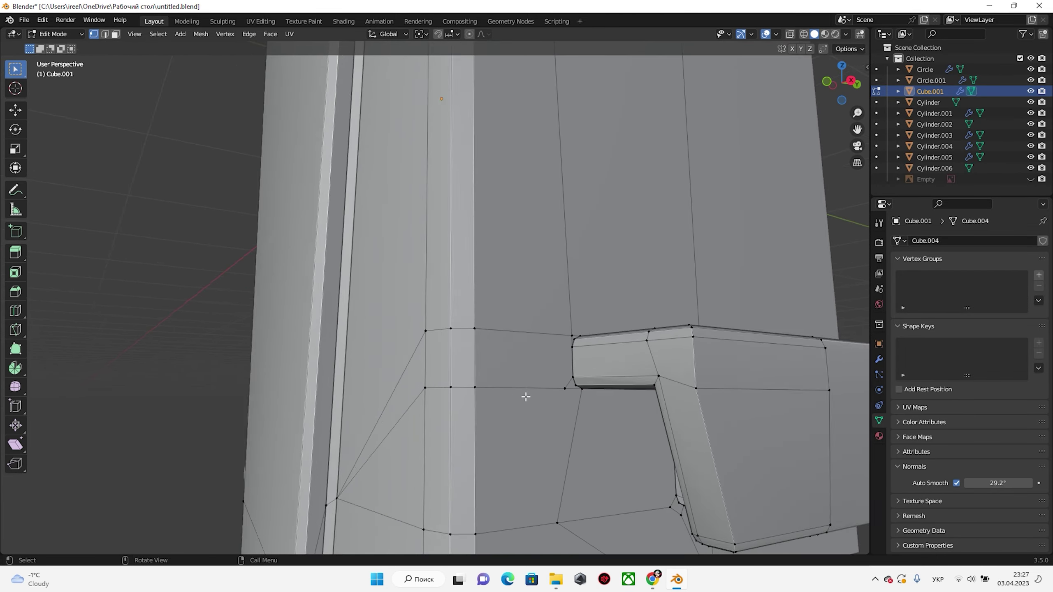
pyautogui.click(475, 385)
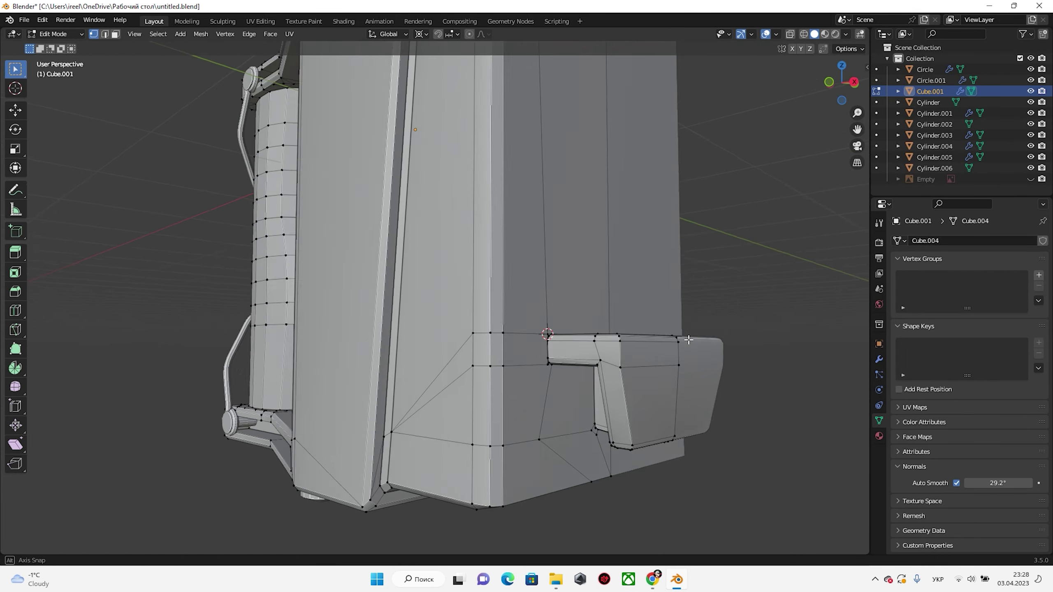
pyautogui.moveTo(466, 325)
pyautogui.mouseDown(button='middle')
pyautogui.moveTo(714, 352)
pyautogui.moveTo(738, 290)
pyautogui.mouseUp(button='middle')
# Slide the edge loop and slide a block corner vertex onto its neighbour
pyautogui.press('g')
pyautogui.press('g')
pyautogui.click(714, 353)
pyautogui.press('n')
pyautogui.press('n')
pyautogui.moveTo(715, 324); pyautogui.dragTo(557, 371, button='middle')
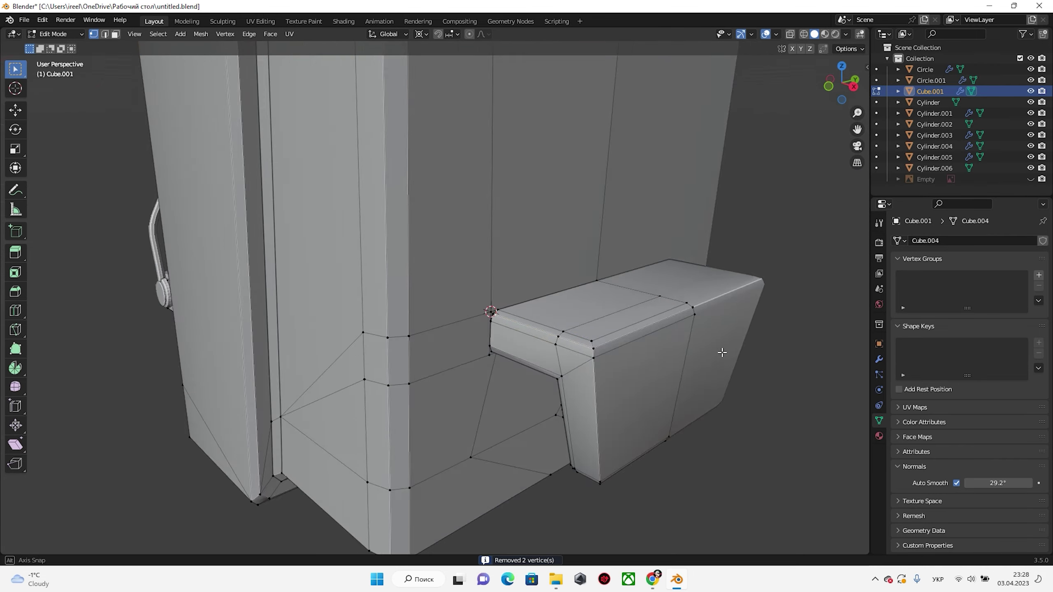
pyautogui.click(558, 372)
pyautogui.click(580, 422)
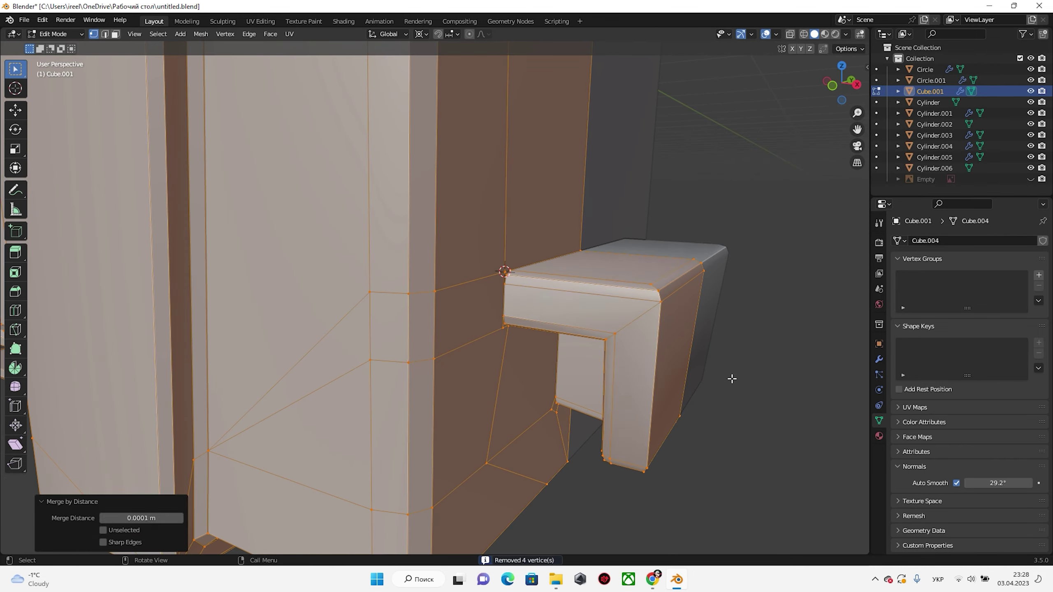
pyautogui.moveTo(730, 377)
pyautogui.mouseDown(button='middle')
pyautogui.moveTo(536, 348)
pyautogui.moveTo(411, 396)
pyautogui.moveTo(584, 439)
pyautogui.moveTo(596, 351)
pyautogui.moveTo(504, 292)
pyautogui.mouseUp(button='middle')
pyautogui.press('Escape')
# Cut across the block corner and subdivide the corner edge
pyautogui.press('1')
pyautogui.press('Escape')
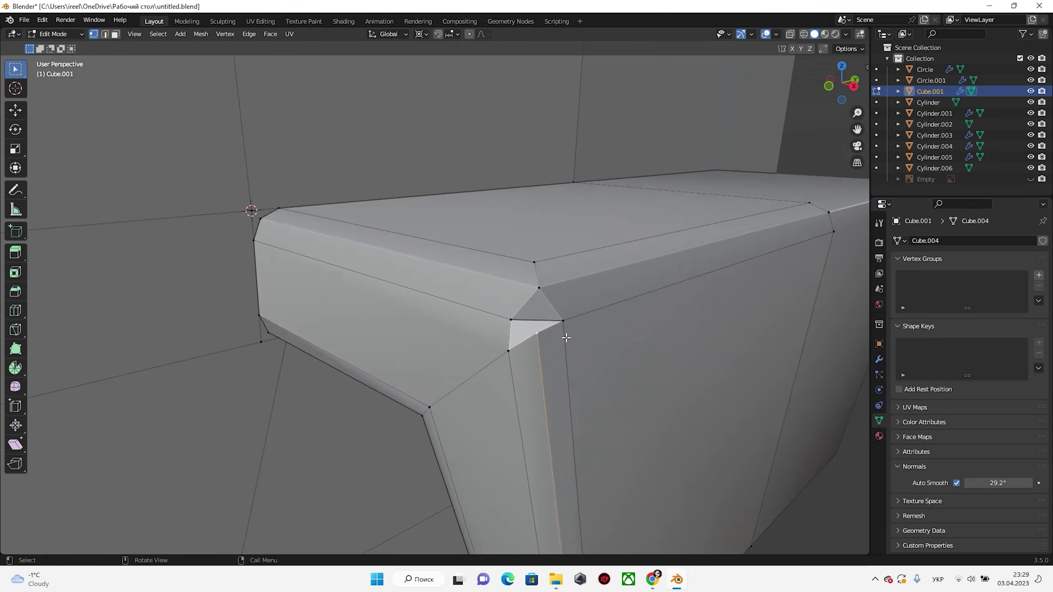
pyautogui.scroll(3, 504, 293)
pyautogui.press('2')
pyautogui.rightClick(503, 293)
pyautogui.press('s')
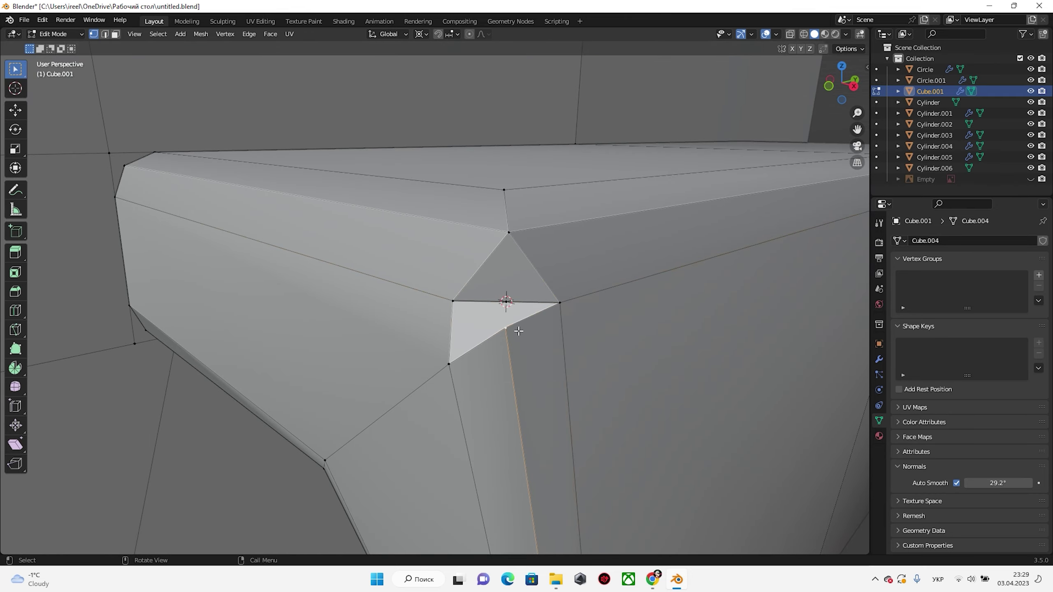
pyautogui.press('Escape')
pyautogui.scroll(-5, 473, 362)
# Merge duplicate vertices across the whole mesh by distance
pyautogui.press('a')
pyautogui.press('m')
pyautogui.hotkey('alt', 'a')
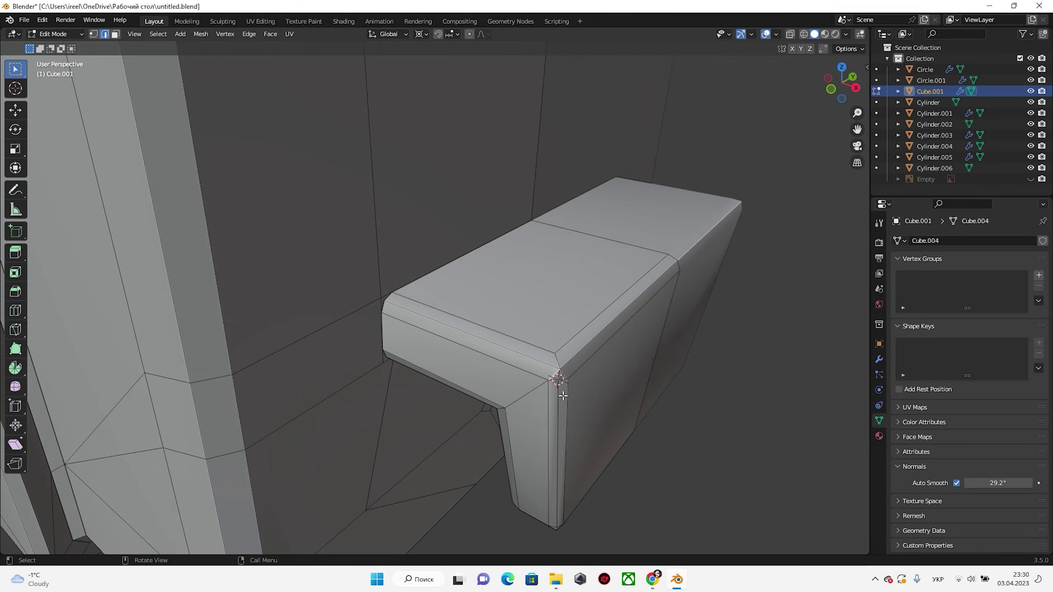
pyautogui.moveTo(415, 332)
pyautogui.mouseDown(button='middle')
pyautogui.moveTo(353, 307)
pyautogui.moveTo(511, 333)
pyautogui.moveTo(308, 260)
pyautogui.moveTo(396, 332)
pyautogui.moveTo(419, 378)
pyautogui.mouseUp(button='middle')
pyautogui.scroll(-3, 414, 324)
pyautogui.scroll(3, 308, 261)
# Push a block corner vertex along its normal and check the shading from below
pyautogui.press('1')
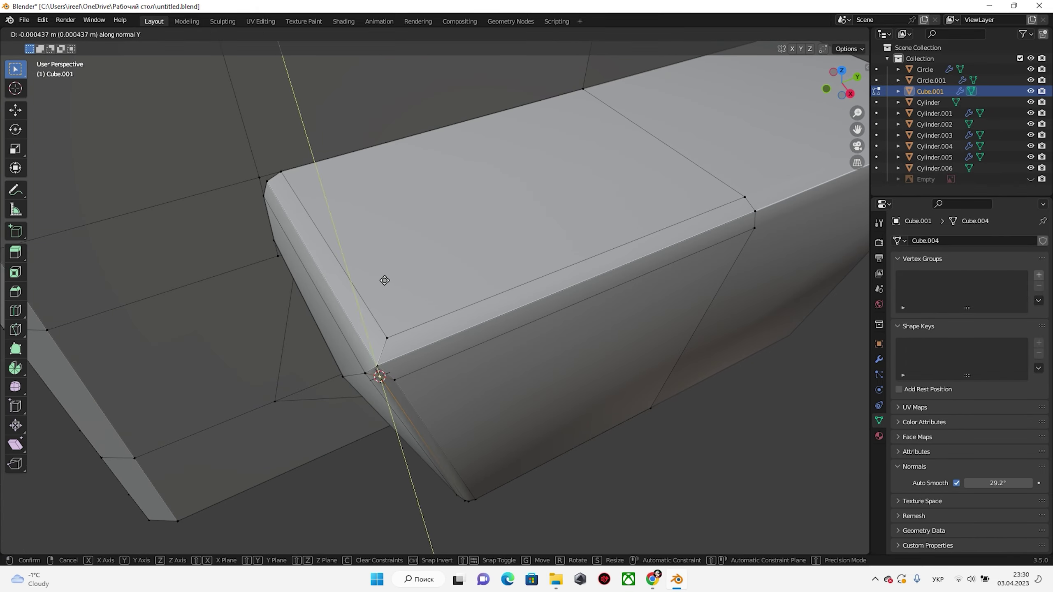
pyautogui.click(384, 280)
pyautogui.scroll(-3, 385, 281)
pyautogui.press('Tab')
pyautogui.moveTo(376, 329)
pyautogui.mouseDown(button='middle')
pyautogui.moveTo(481, 211)
pyautogui.moveTo(505, 444)
pyautogui.moveTo(390, 215)
pyautogui.moveTo(463, 130)
pyautogui.mouseUp(button='middle')
pyautogui.press('Tab')
# Add a horizontal loop cut across the main body
pyautogui.hotkey('ctrl', 'r')
pyautogui.click(390, 215)
pyautogui.scroll(-3, 390, 215)
pyautogui.click(435, 218)
# Confirm the new edge loop's slide and inspect it from around the body
pyautogui.moveTo(436, 219); pyautogui.dragTo(461, 161, button='middle')
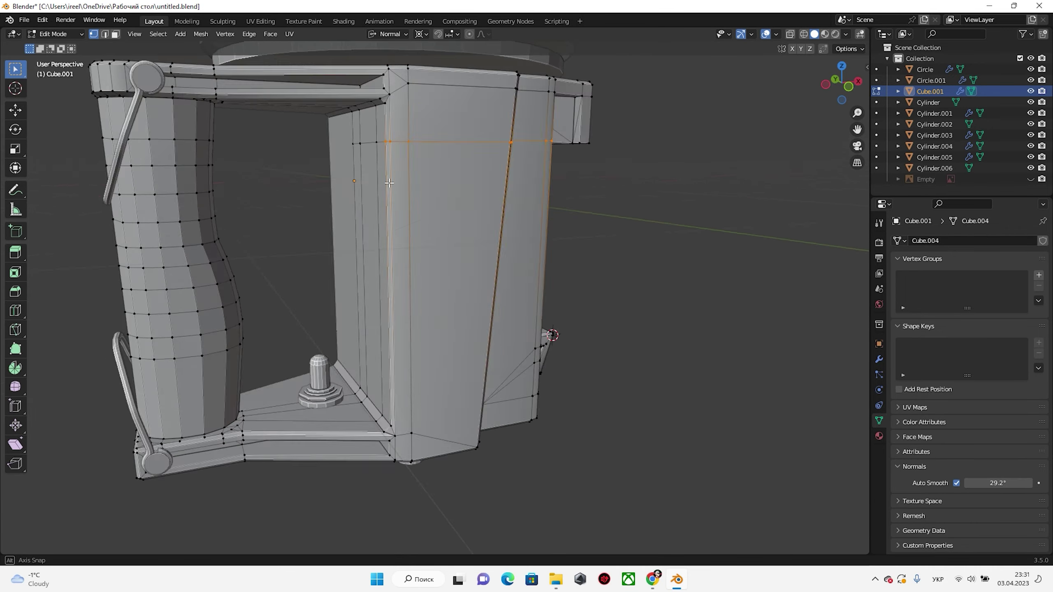
pyautogui.click(431, 241)
pyautogui.moveTo(431, 241); pyautogui.dragTo(443, 204, button='middle')
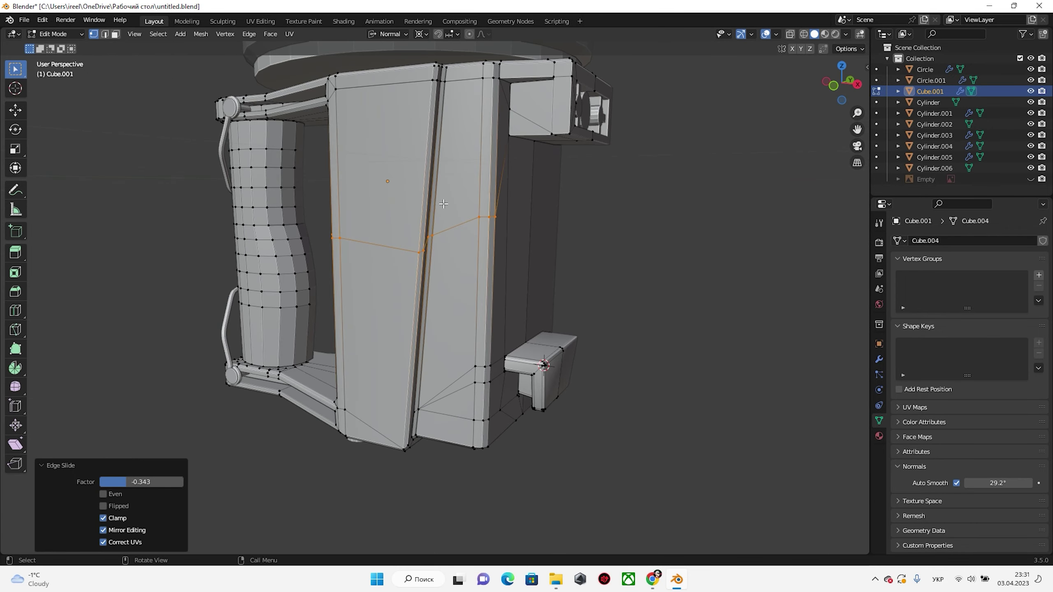
pyautogui.moveTo(536, 232); pyautogui.dragTo(705, 357, button='middle')
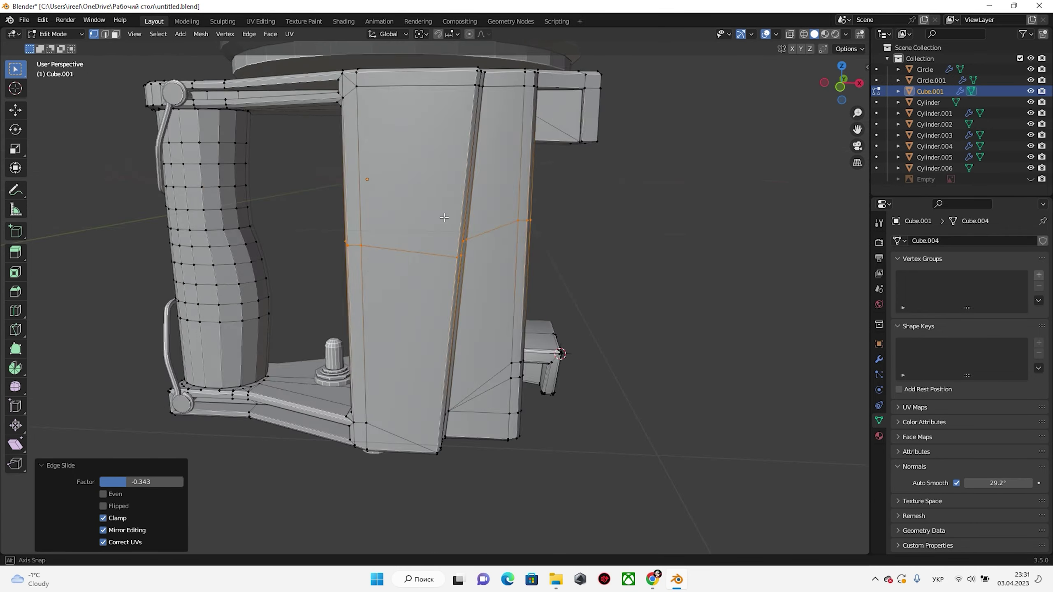
pyautogui.scroll(4, 322, 218)
pyautogui.press('a')
pyautogui.scroll(-5, 619, 314)
pyautogui.moveTo(322, 218)
pyautogui.mouseDown(button='middle')
pyautogui.moveTo(618, 314)
pyautogui.moveTo(442, 165)
pyautogui.mouseUp(button='middle')
pyautogui.hotkey('alt', 'a')
pyautogui.scroll(4, 442, 164)
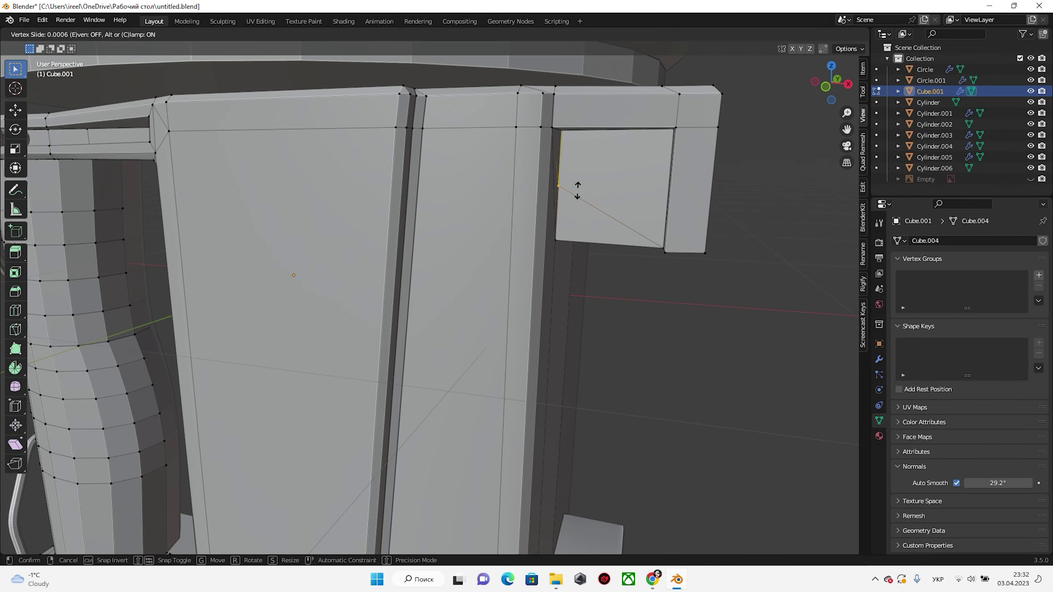
# Slide stray vertices on the right block and bottom rail onto their neighbours
pyautogui.hotkey('shift', 'v')
pyautogui.click(622, 213)
pyautogui.press('a')
pyautogui.scroll(-4, 622, 213)
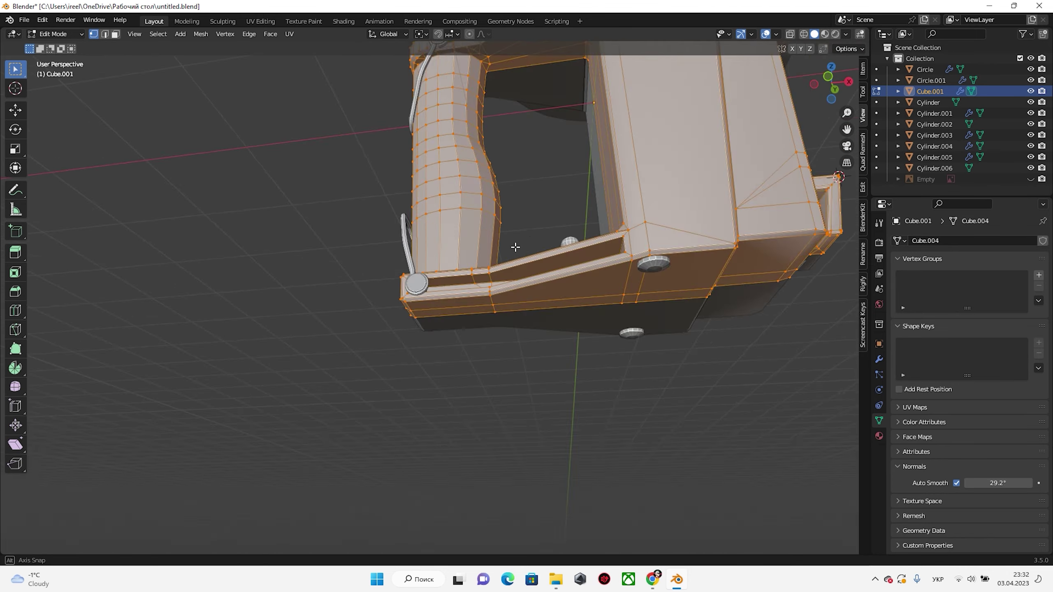
pyautogui.moveTo(622, 214)
pyautogui.mouseDown(button='middle')
pyautogui.moveTo(505, 330)
pyautogui.moveTo(578, 238)
pyautogui.moveTo(159, 329)
pyautogui.mouseUp(button='middle')
pyautogui.hotkey('alt', 'a')
pyautogui.click(581, 244)
pyautogui.hotkey('shift', 'v')
pyautogui.click(578, 238)
pyautogui.click(159, 329)
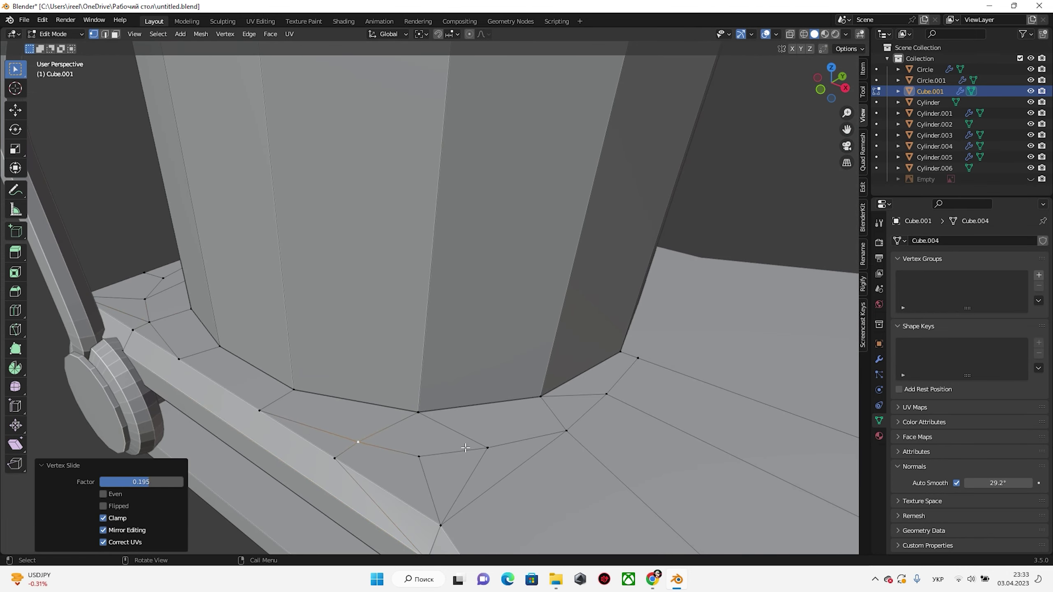
# Slide the cylinder-base vertices along their edges and merge the overlaps
pyautogui.moveTo(465, 448); pyautogui.dragTo(479, 393, button='middle')
pyautogui.press('a')
pyautogui.press('m')
pyautogui.hotkey('alt', 'a')
pyautogui.click(527, 324)
pyautogui.moveTo(547, 390)
pyautogui.mouseDown(button='middle')
pyautogui.moveTo(545, 262)
pyautogui.moveTo(565, 304)
pyautogui.moveTo(539, 232)
pyautogui.moveTo(463, 148)
pyautogui.moveTo(555, 240)
pyautogui.moveTo(477, 235)
pyautogui.moveTo(566, 246)
pyautogui.mouseUp(button='middle')
pyautogui.hotkey('shift', 'v')
# Slide a rail edge and an underside vertex, then run Merge by Distance
pyautogui.click(543, 267)
pyautogui.press('g')
pyautogui.press('g')
pyautogui.scroll(4, 539, 232)
pyautogui.click(463, 147)
pyautogui.hotkey('shift', 'v')
pyautogui.click(555, 239)
pyautogui.press('a')
pyautogui.press('m')
pyautogui.press('b')
pyautogui.hotkey('alt', 'a')
# Slide the underside vertex to the block corner and the top edges across the surface
pyautogui.moveTo(673, 304); pyautogui.dragTo(610, 234, button='middle')
pyautogui.hotkey('shift', 'v')
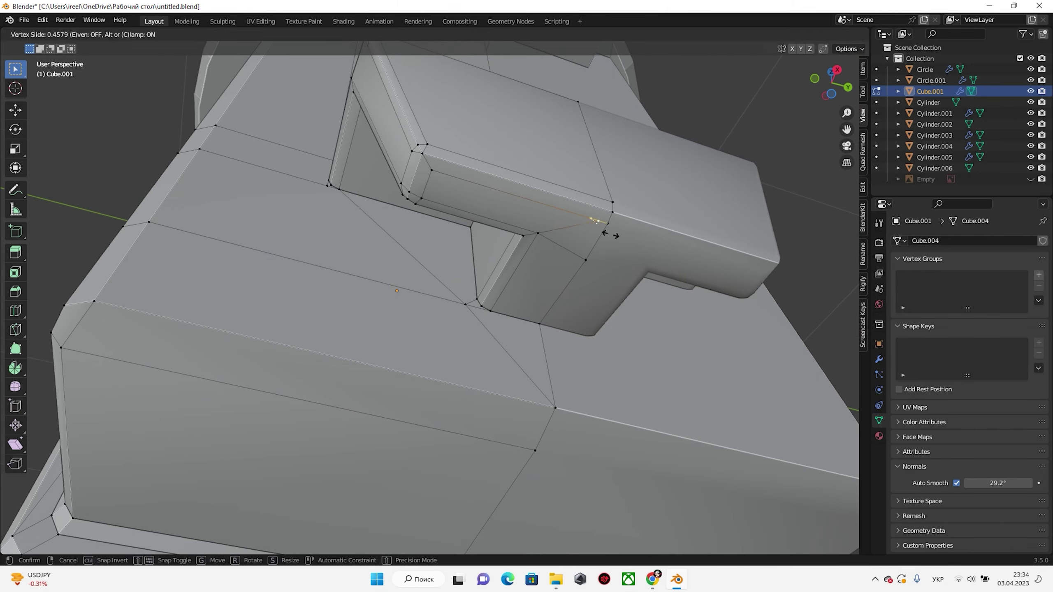
pyautogui.moveTo(657, 270)
pyautogui.mouseDown(button='middle')
pyautogui.moveTo(636, 268)
pyautogui.moveTo(629, 336)
pyautogui.moveTo(420, 371)
pyautogui.mouseUp(button='middle')
pyautogui.press('a')
pyautogui.press('KP_Divide')
pyautogui.hotkey('ctrl', 'z')
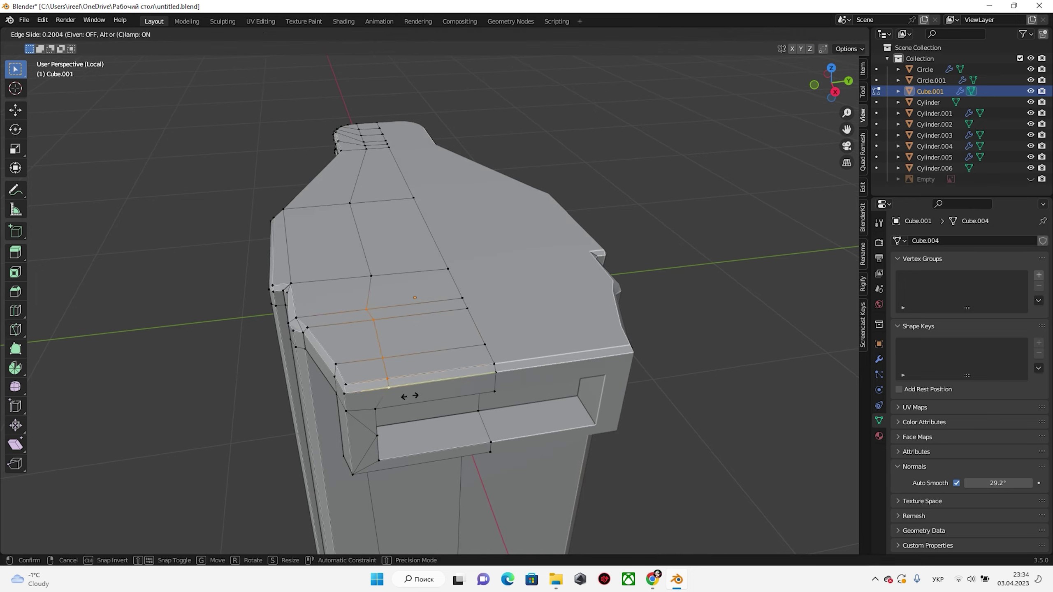
pyautogui.moveTo(396, 246); pyautogui.dragTo(370, 279)
pyautogui.moveTo(370, 279)
pyautogui.mouseDown(button='middle')
pyautogui.moveTo(483, 391)
pyautogui.moveTo(430, 292)
pyautogui.mouseUp(button='middle')
pyautogui.click(498, 401)
# Slide the column edges into place and merge overlapping vertices across the mesh
pyautogui.moveTo(178, 243); pyautogui.dragTo(179, 244)
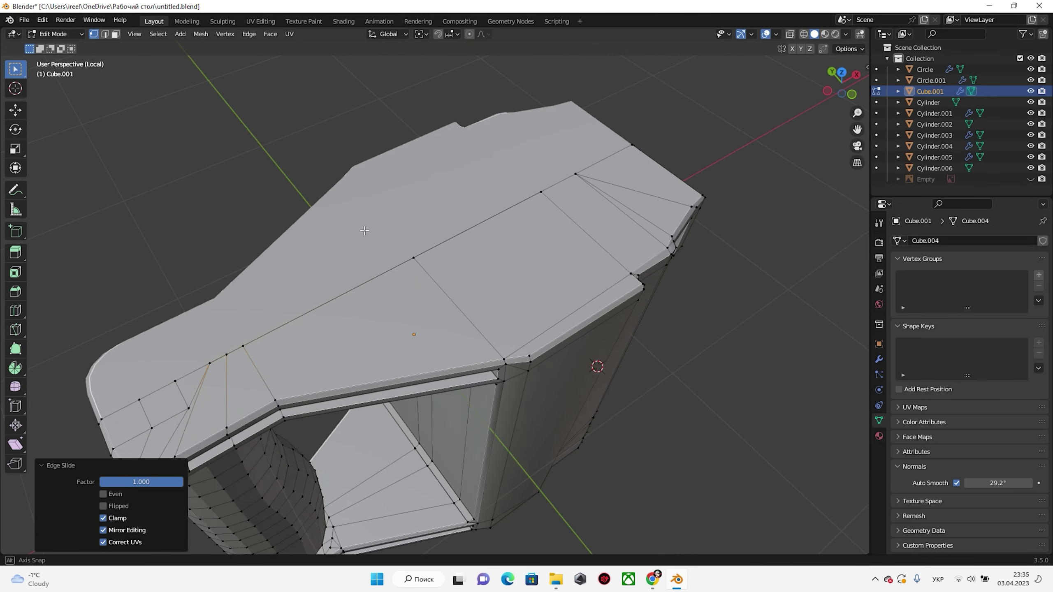
pyautogui.moveTo(179, 244)
pyautogui.mouseDown(button='middle')
pyautogui.moveTo(440, 251)
pyautogui.moveTo(278, 292)
pyautogui.moveTo(349, 322)
pyautogui.mouseUp(button='middle')
pyautogui.press('g')
pyautogui.press('g')
pyautogui.click(440, 251)
pyautogui.press('a')
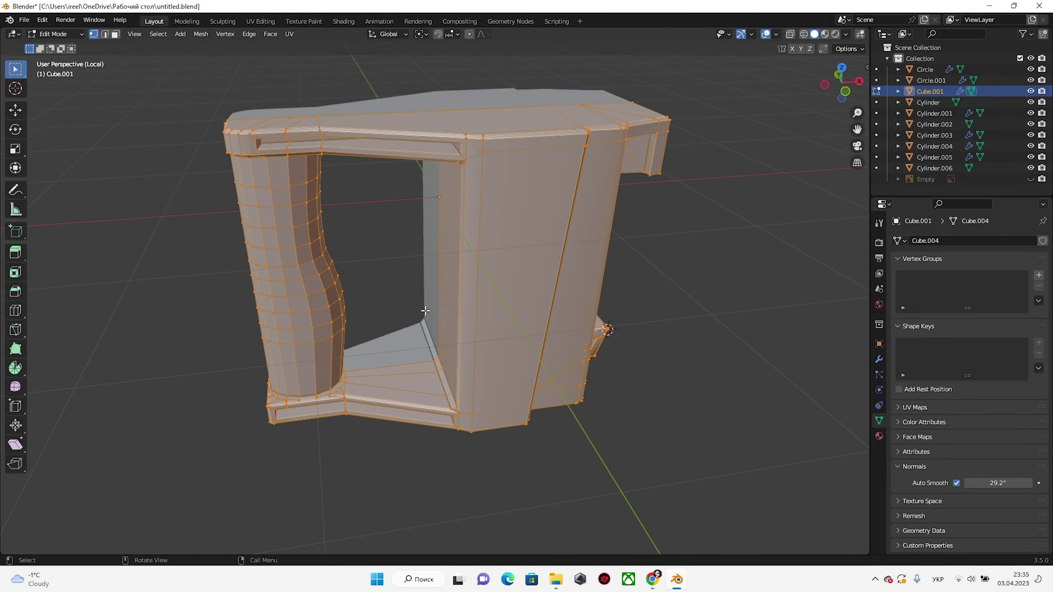
pyautogui.press('m')
pyautogui.click(349, 321)
# Slide the top-corner vertex onto its neighbour and merge duplicate vertices
pyautogui.click(320, 332)
pyautogui.hotkey('shift', 'v')
pyautogui.click(287, 359)
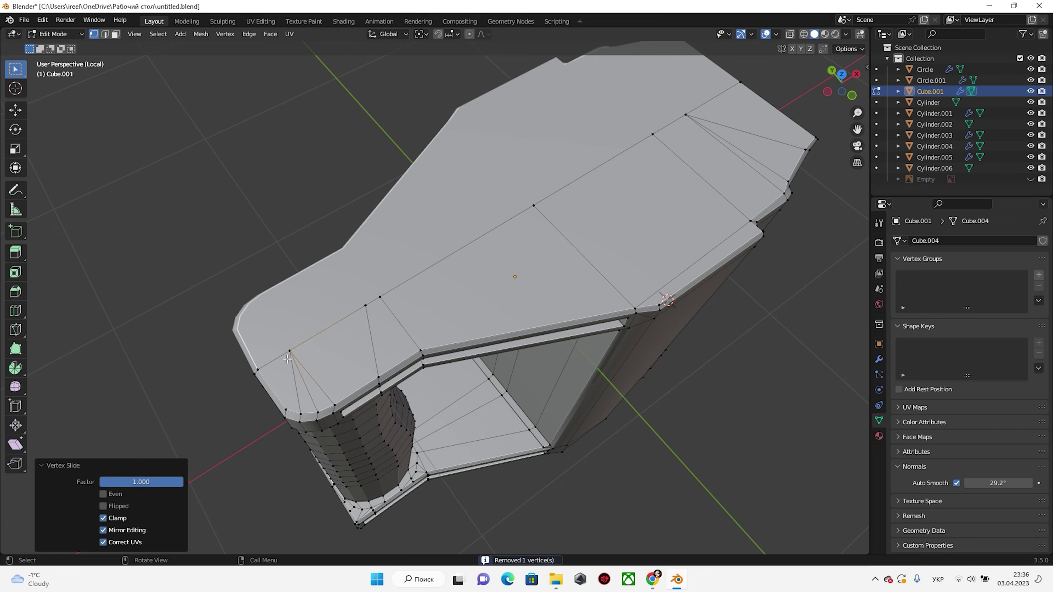
pyautogui.moveTo(384, 311)
pyautogui.mouseDown(button='middle')
pyautogui.moveTo(393, 309)
pyautogui.moveTo(381, 199)
pyautogui.mouseUp(button='middle')
pyautogui.press('a')
pyautogui.press('m')
pyautogui.click(394, 309)
pyautogui.hotkey('alt', 'a')
pyautogui.scroll(5, 397, 304)
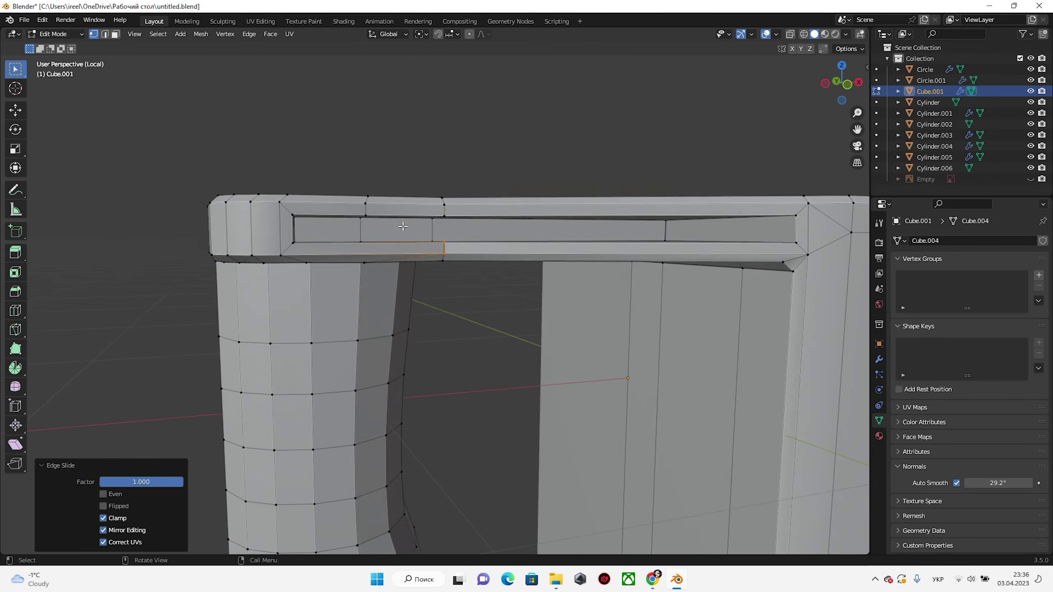
# Slide a vertex along the top rail into its neighbour
pyautogui.moveTo(398, 136); pyautogui.dragTo(482, 185, button='middle')
pyautogui.hotkey('shift', 'v')
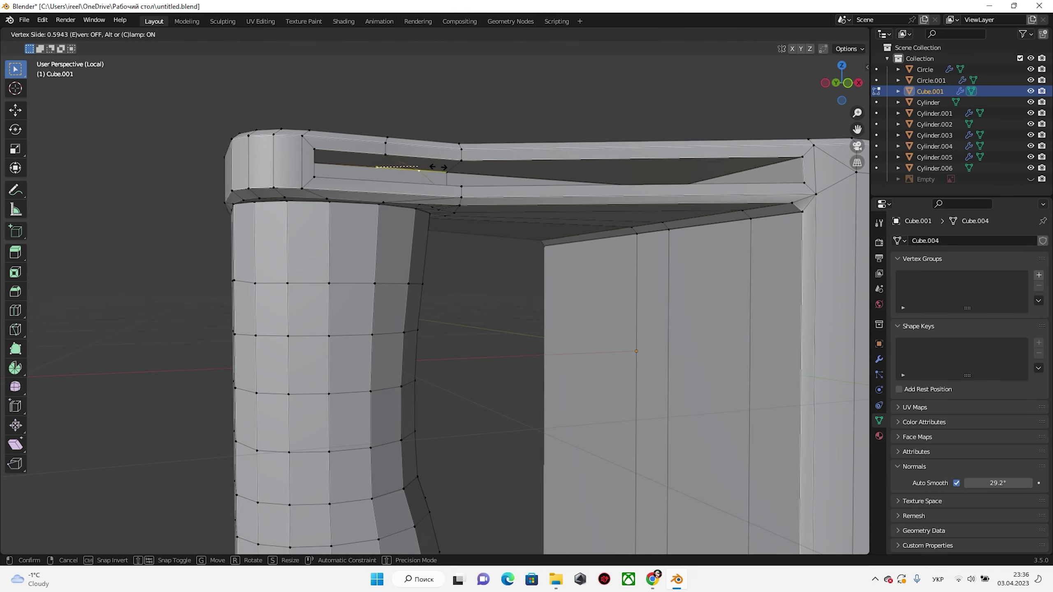
pyautogui.click(437, 167)
pyautogui.scroll(4, 415, 183)
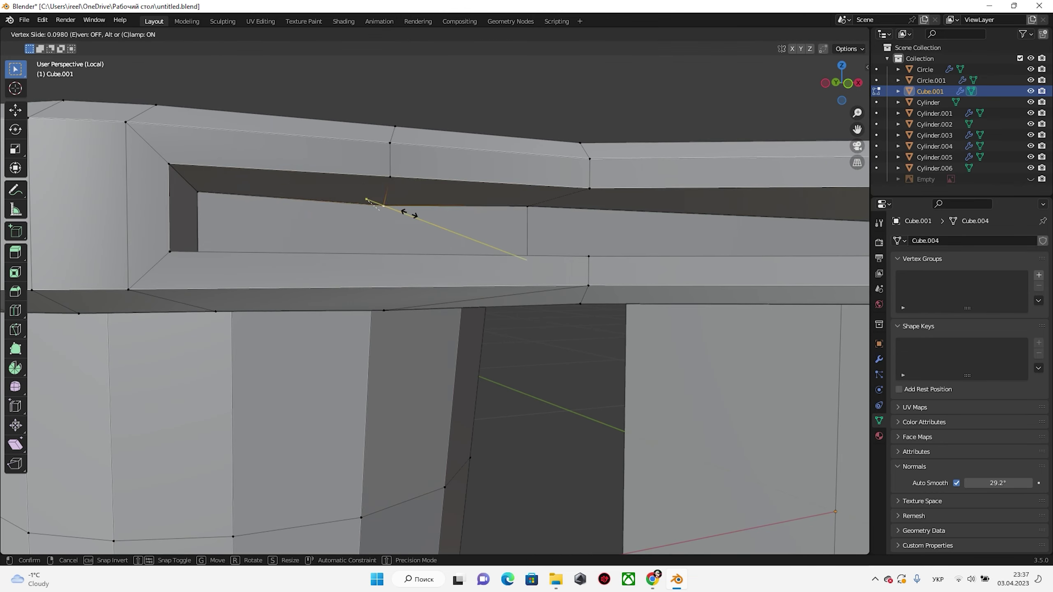
pyautogui.click(409, 213)
# Dissolve the extra rail edges and the stray diagonal edge on top
pyautogui.click(481, 240)
pyautogui.press('1')
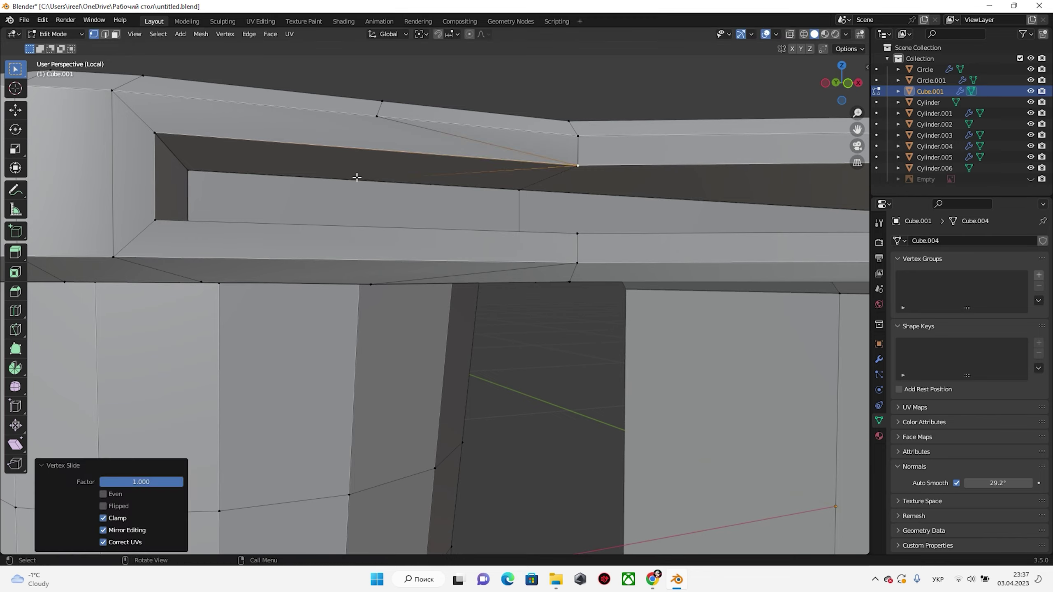
pyautogui.press('2')
pyautogui.press('x')
pyautogui.click(473, 186)
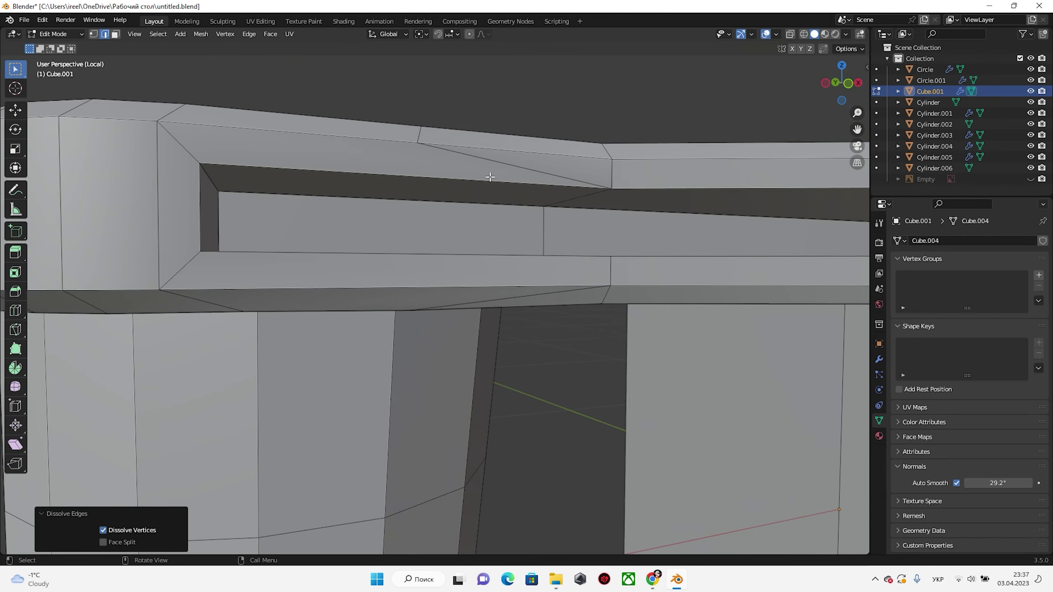
pyautogui.press('1')
pyautogui.scroll(-3, 490, 177)
pyautogui.moveTo(689, 218); pyautogui.dragTo(508, 202, button='middle')
pyautogui.scroll(3, 448, 463)
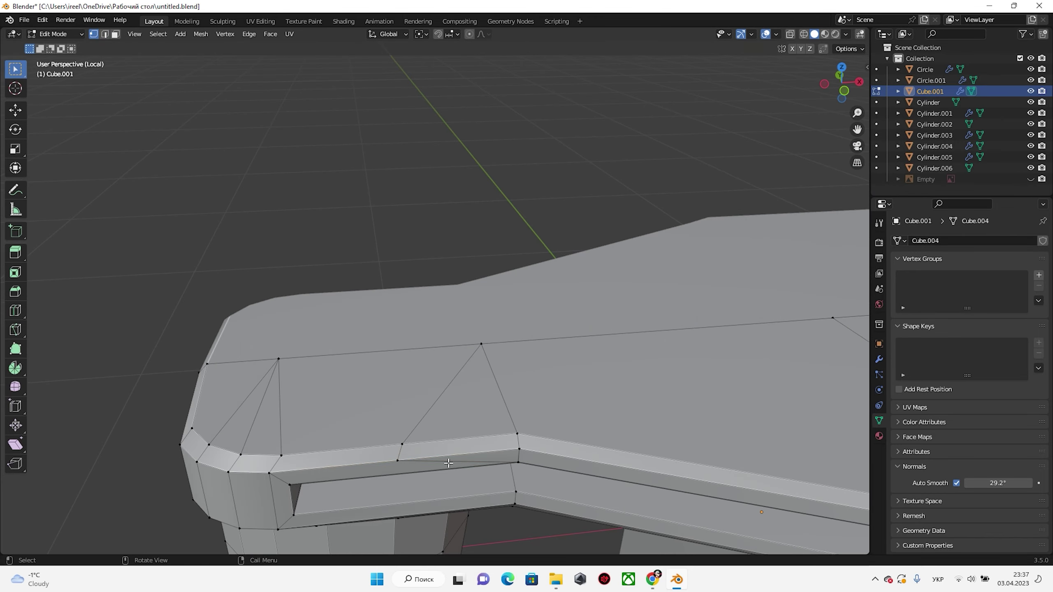
pyautogui.press('x')
pyautogui.click(448, 421)
pyautogui.moveTo(448, 421); pyautogui.dragTo(458, 377, button='middle')
# Compare the body against the reference image in front orthographic see-through view
pyautogui.scroll(-3, 474, 369)
pyautogui.scroll(3, 521, 378)
pyautogui.moveTo(521, 378)
pyautogui.mouseDown(button='middle')
pyautogui.moveTo(418, 345)
pyautogui.moveTo(451, 381)
pyautogui.mouseUp(button='middle')
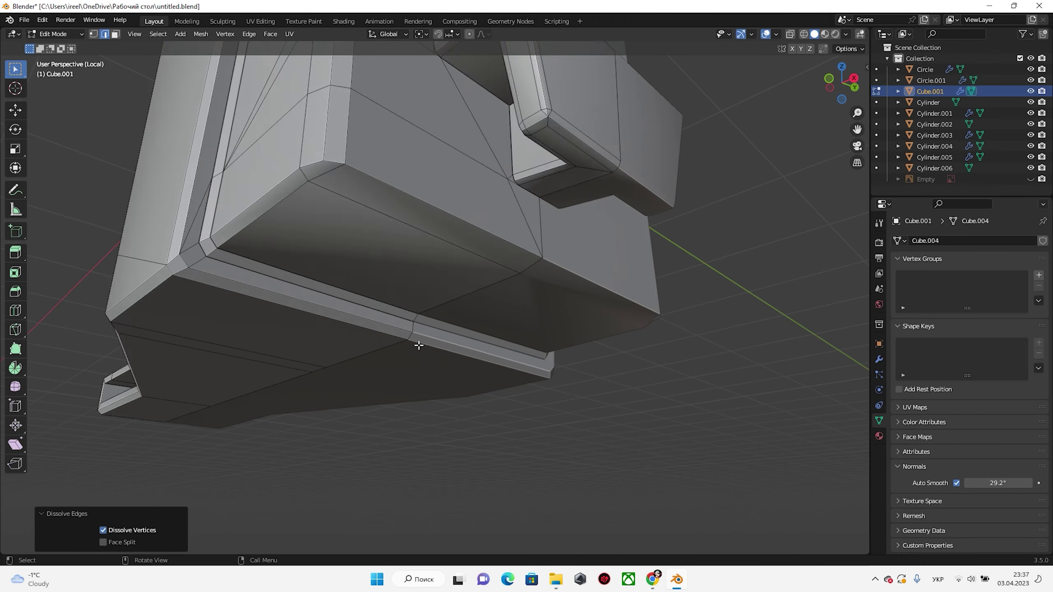
pyautogui.scroll(5, 452, 381)
pyautogui.press('KP_1')
pyautogui.hotkey('alt', 'z')
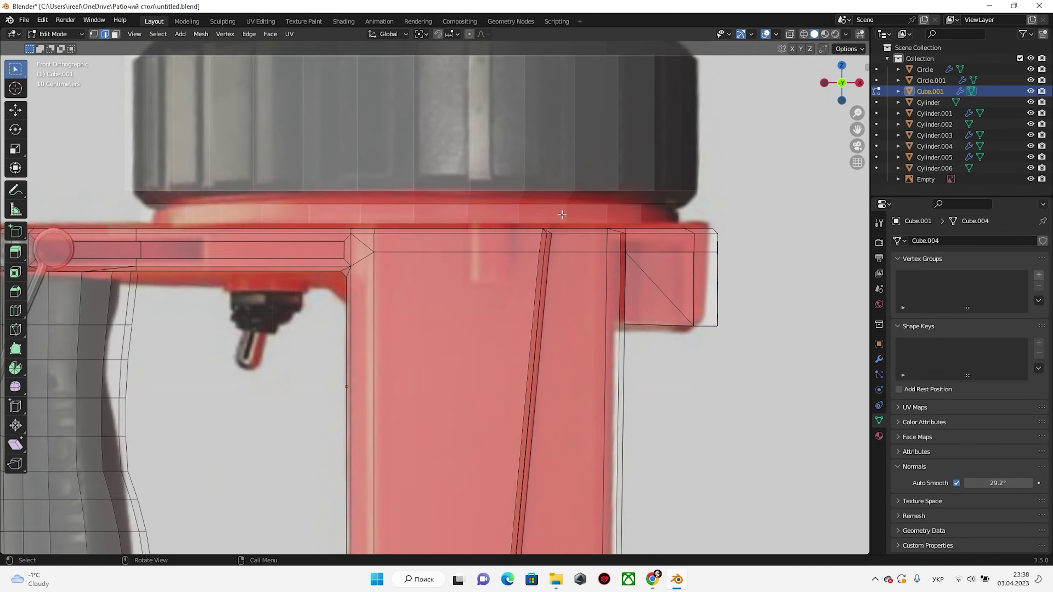
pyautogui.scroll(2, 562, 215)
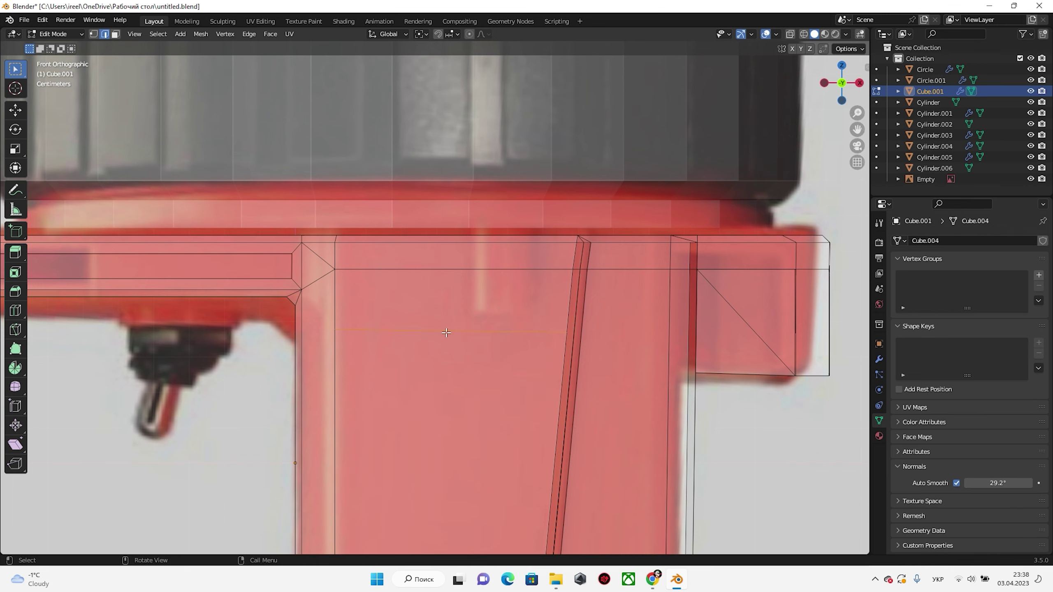
pyautogui.hotkey('alt', 'z')
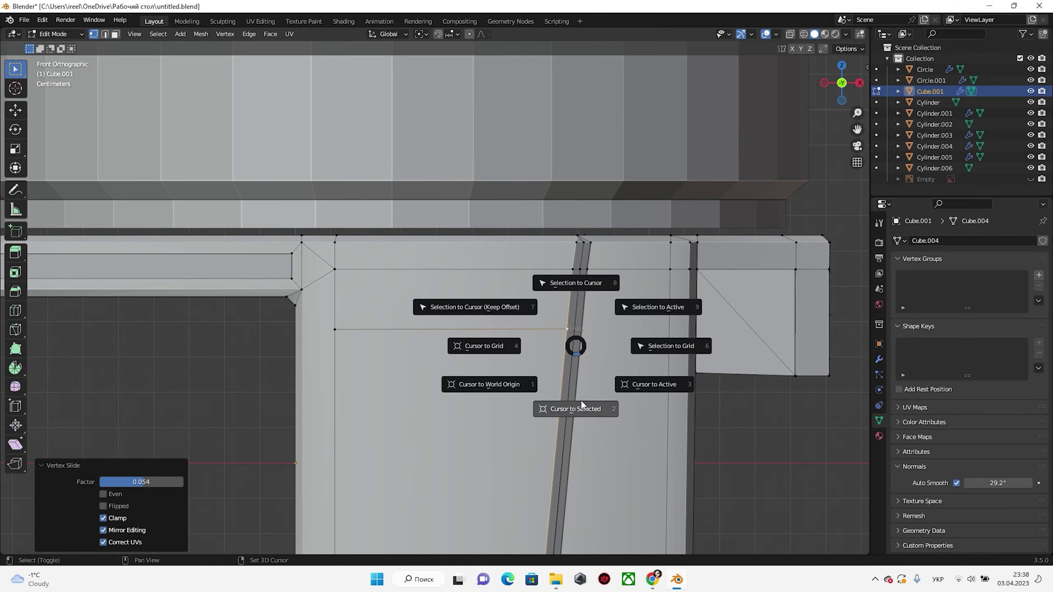
# Snap the 3D cursor to the selected vertex as pivot and hide the reference image
pyautogui.click(581, 404)
pyautogui.click(422, 35)
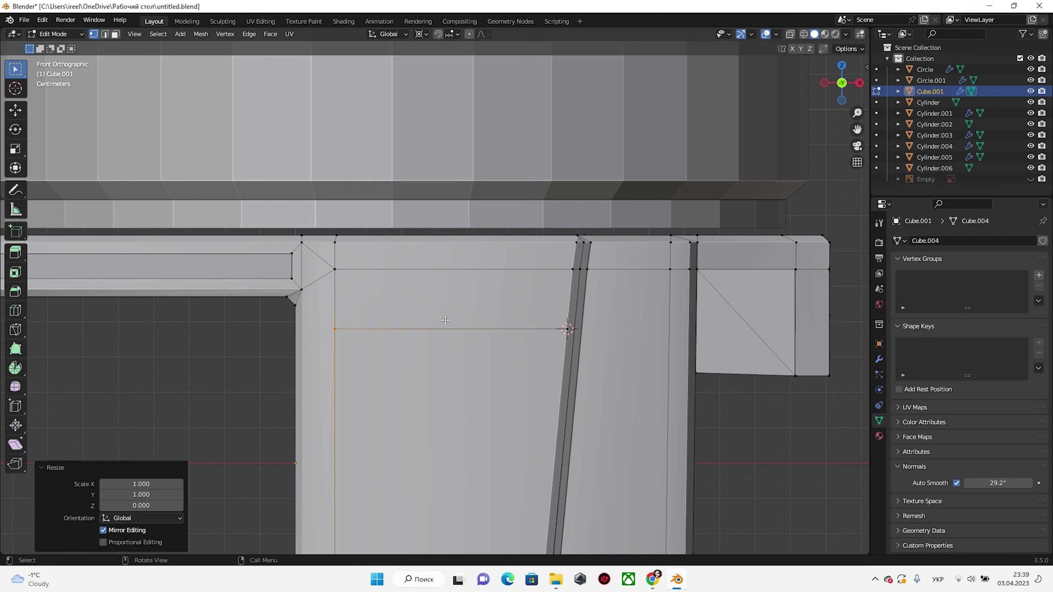
pyautogui.hotkey('alt', 'z')
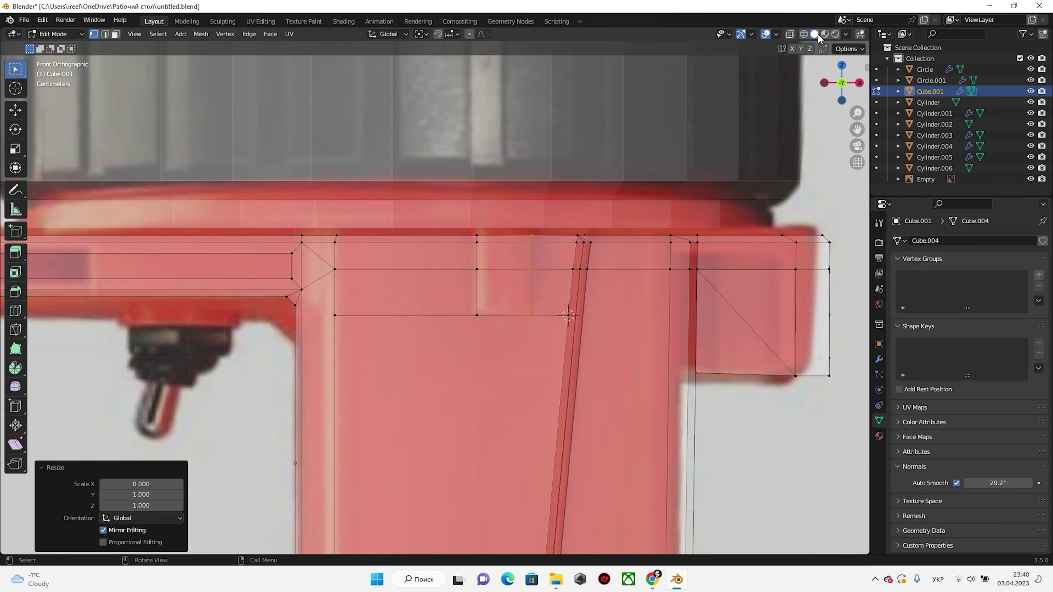
pyautogui.click(1031, 179)
pyautogui.moveTo(539, 315); pyautogui.dragTo(497, 307, button='middle')
pyautogui.scroll(3, 497, 306)
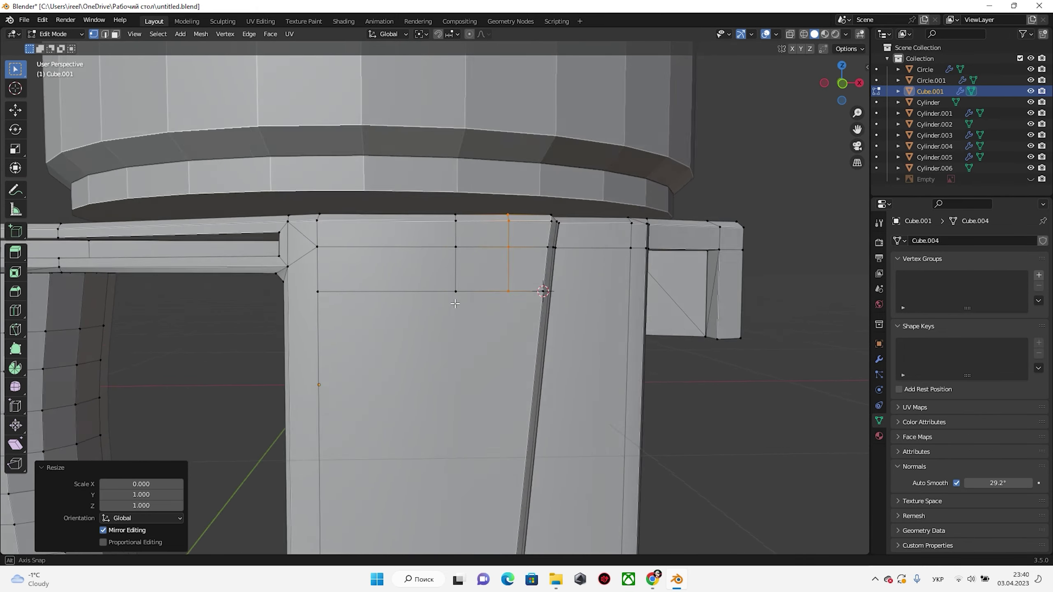
pyautogui.scroll(-4, 497, 307)
pyautogui.scroll(5, 498, 306)
# Extrude the top joint face and flatten it with zero Y scale
pyautogui.press('3')
pyautogui.click(504, 274)
pyautogui.press('e')
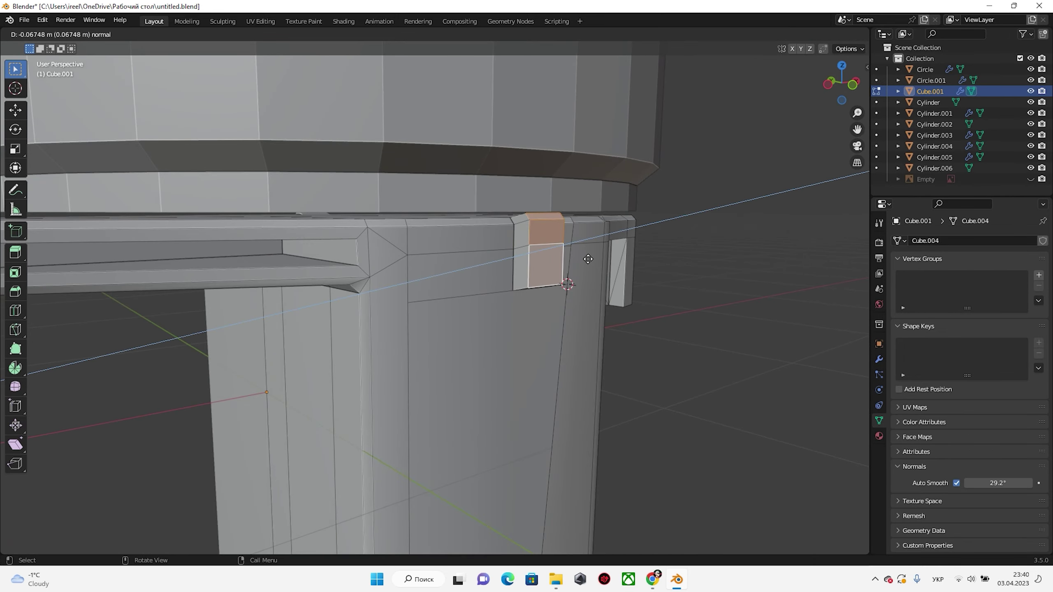
pyautogui.click(588, 266)
pyautogui.press('s')
pyautogui.press('y')
pyautogui.press('0')
pyautogui.press('Return')
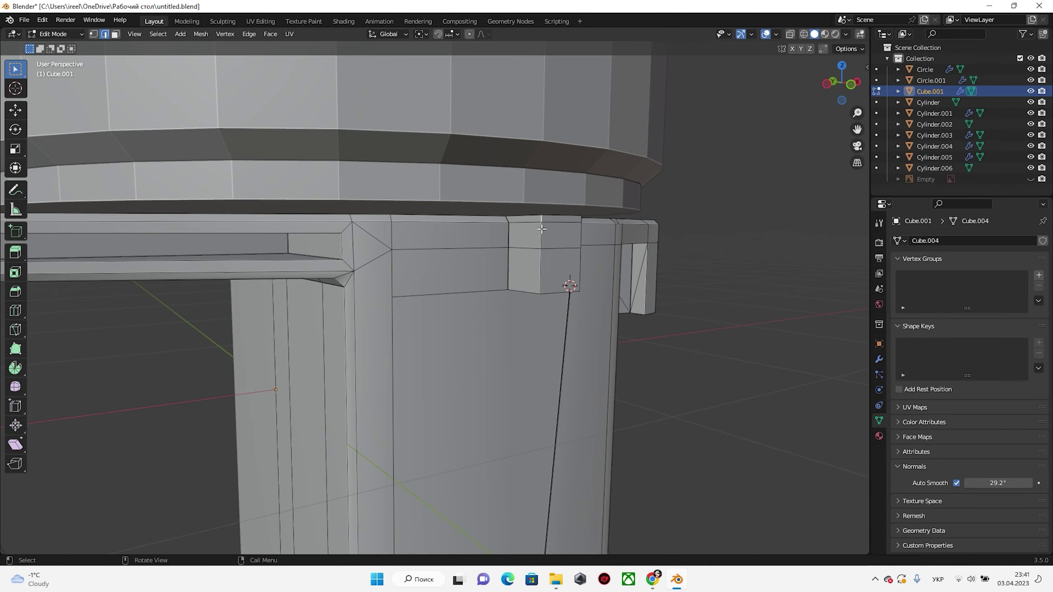
# Bevel the new body edges and isolate the body in local view
pyautogui.moveTo(541, 229); pyautogui.dragTo(396, 274, button='middle')
pyautogui.moveTo(475, 310)
pyautogui.mouseDown(button='middle')
pyautogui.moveTo(555, 306)
pyautogui.moveTo(602, 240)
pyautogui.mouseUp(button='middle')
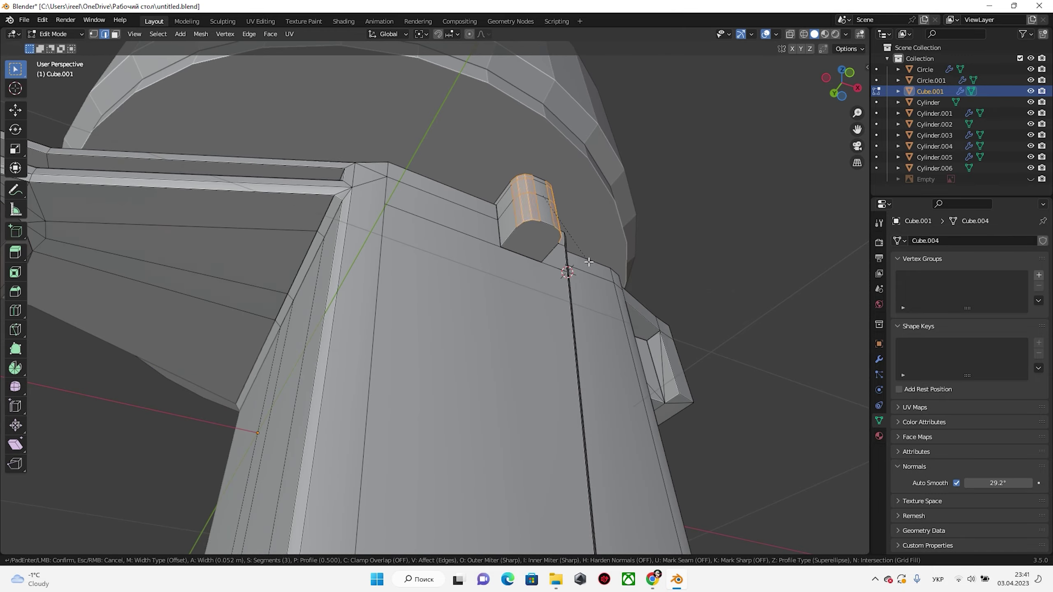
pyautogui.click(602, 241)
pyautogui.press('Tab')
pyautogui.scroll(-3, 464, 277)
pyautogui.press('KP_Divide')
pyautogui.press('Tab')
pyautogui.scroll(5, 519, 275)
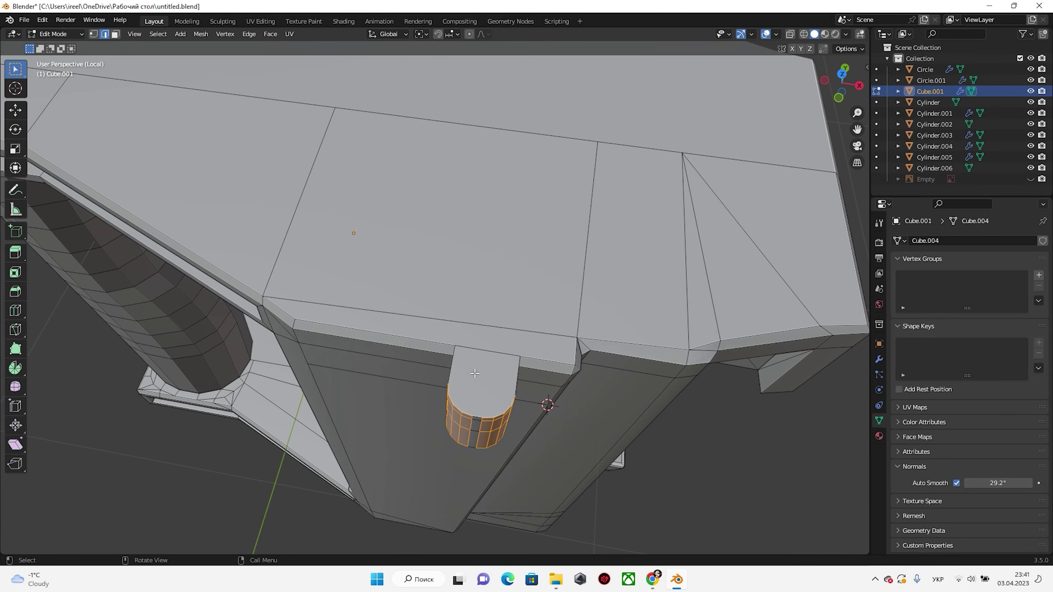
# Slide edges and vertices around the small cylinder on the top edge
pyautogui.moveTo(520, 276); pyautogui.dragTo(528, 223, button='middle')
pyautogui.moveTo(567, 257)
pyautogui.mouseDown(button='middle')
pyautogui.moveTo(408, 248)
pyautogui.moveTo(623, 221)
pyautogui.moveTo(297, 219)
pyautogui.moveTo(373, 187)
pyautogui.moveTo(365, 179)
pyautogui.moveTo(375, 168)
pyautogui.mouseUp(button='middle')
pyautogui.click(407, 248)
pyautogui.click(310, 208)
pyautogui.press('g')
pyautogui.click(484, 170)
pyautogui.scroll(-5, 485, 170)
pyautogui.moveTo(484, 171); pyautogui.dragTo(582, 266, button='middle')
# Check the whole body in front view with wireframe X-ray, then leave Edit Mode
pyautogui.press('KP_1')
pyautogui.press('a')
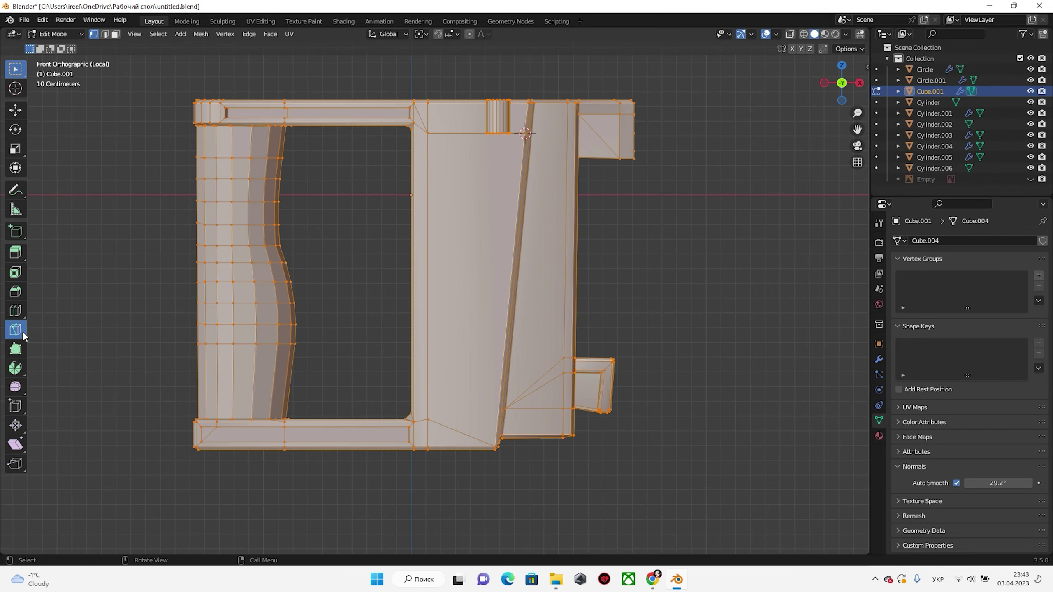
pyautogui.hotkey('shift', 'z')
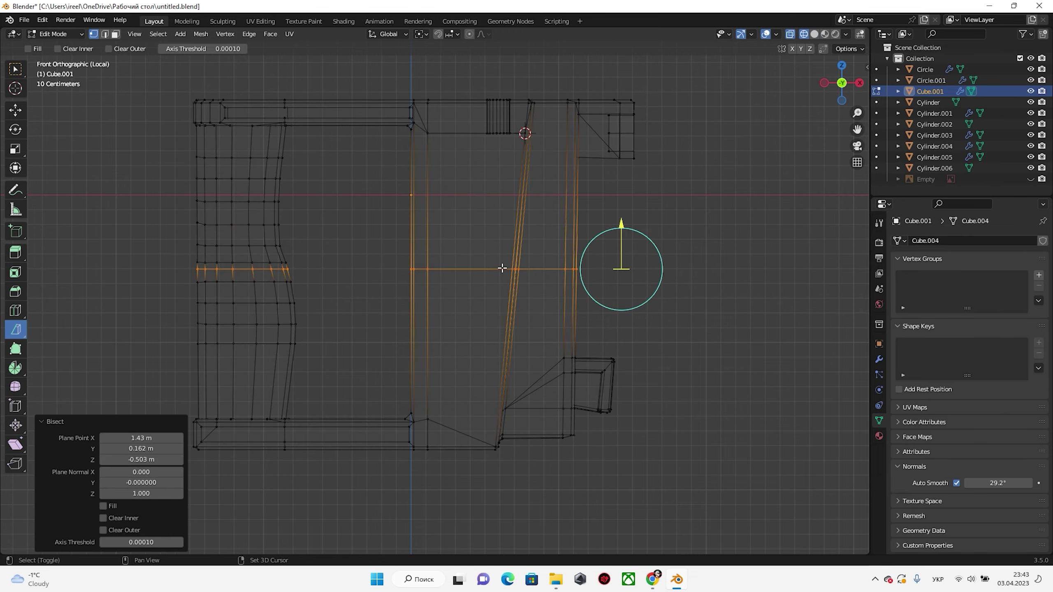
pyautogui.press('Tab')
pyautogui.hotkey('shift', 'z')
pyautogui.moveTo(504, 320); pyautogui.dragTo(484, 360, button='middle')
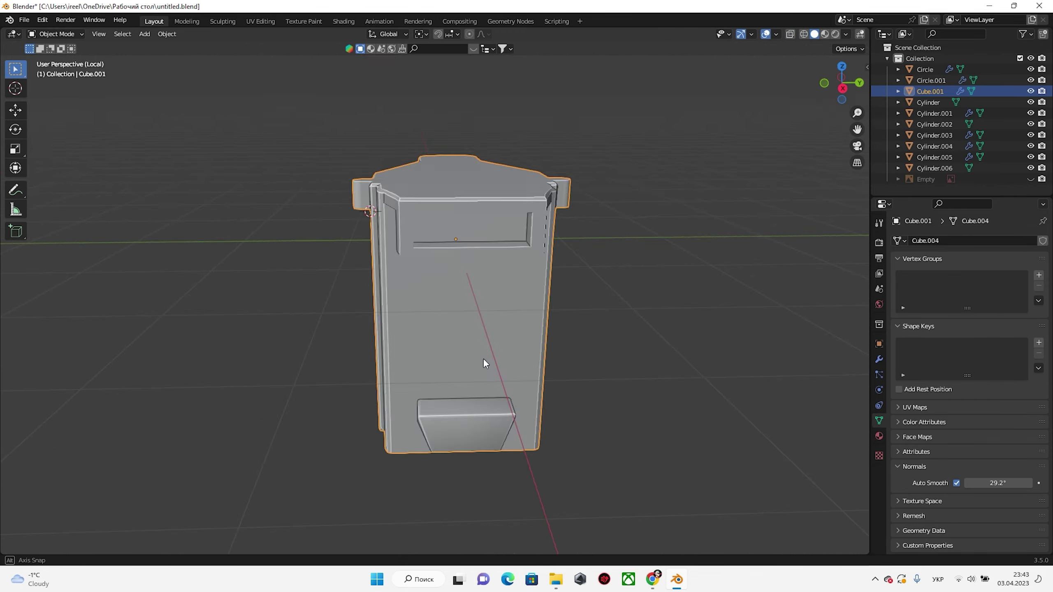
pyautogui.scroll(6, 484, 359)
pyautogui.scroll(-5, 610, 234)
pyautogui.scroll(5, 532, 287)
pyautogui.scroll(-5, 531, 287)
# Recalculate all body normals outward with Shift+N and turn off face orientation
pyautogui.press('Tab')
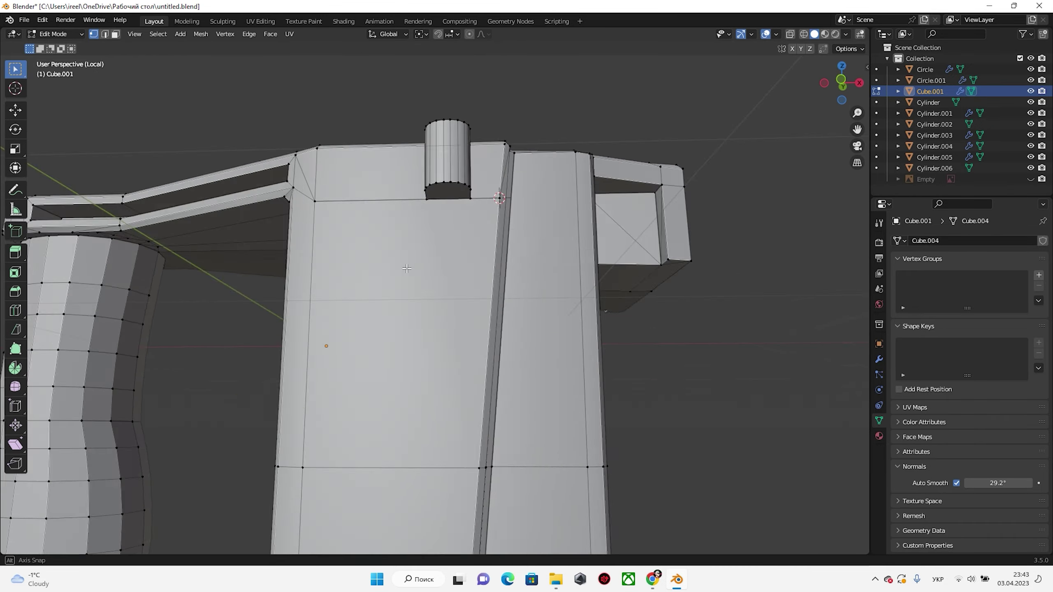
pyautogui.moveTo(531, 286); pyautogui.dragTo(521, 226, button='middle')
pyautogui.press('a')
pyautogui.hotkey('shift', 'n')
pyautogui.click(776, 34)
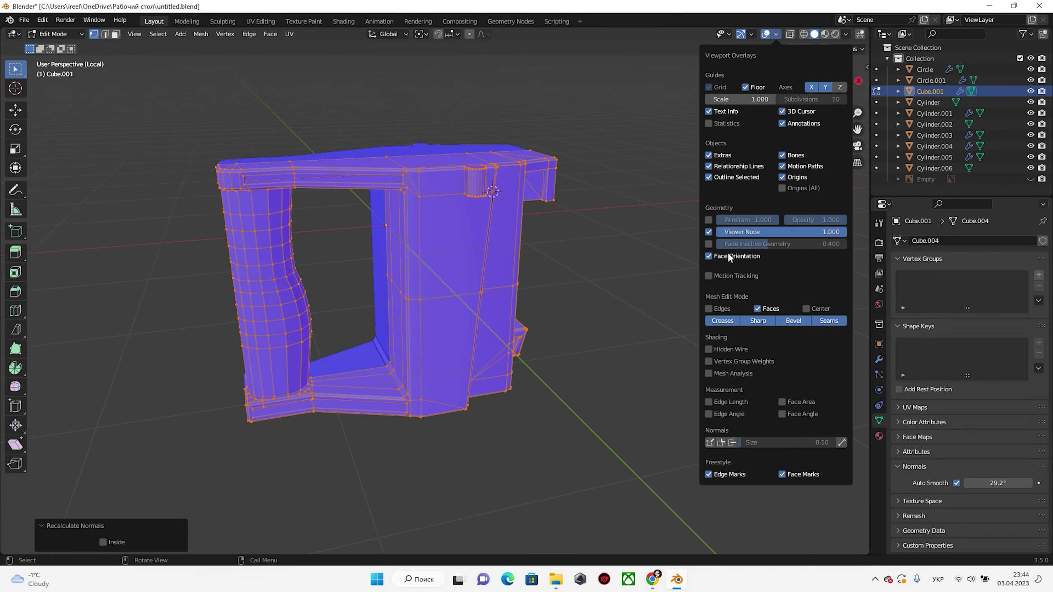
pyautogui.click(727, 252)
pyautogui.press('Tab')
pyautogui.moveTo(727, 252)
pyautogui.mouseDown(button='middle')
pyautogui.moveTo(388, 325)
pyautogui.moveTo(588, 283)
pyautogui.moveTo(500, 256)
pyautogui.mouseUp(button='middle')
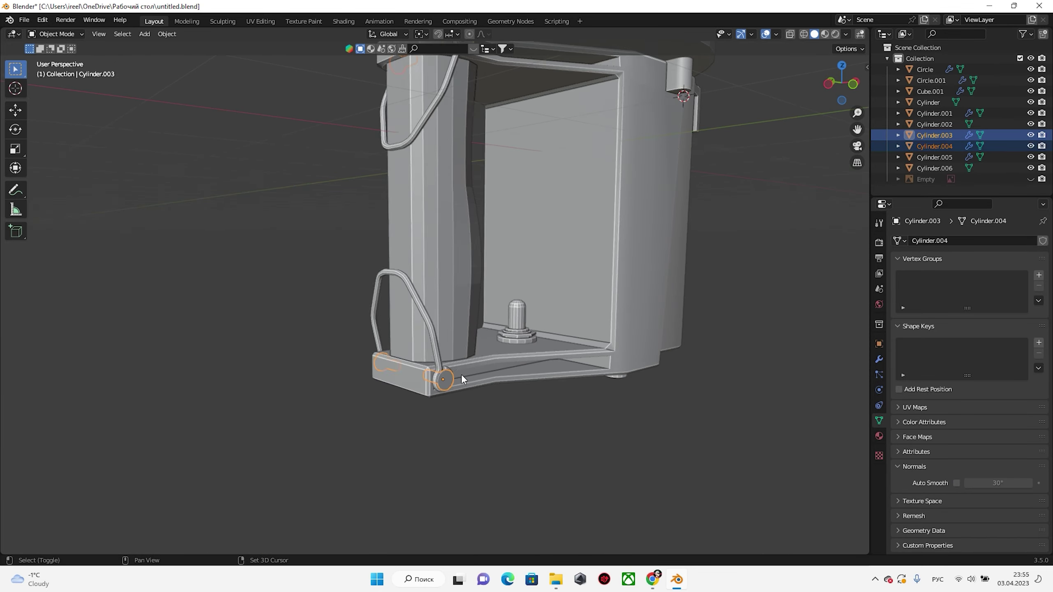
# Join Cylinder.004 into Cylinder.003 and select the inner ring of the bolt's round face
pyautogui.hotkey('ctrl', 'j')
pyautogui.moveTo(462, 375); pyautogui.dragTo(499, 318, button='middle')
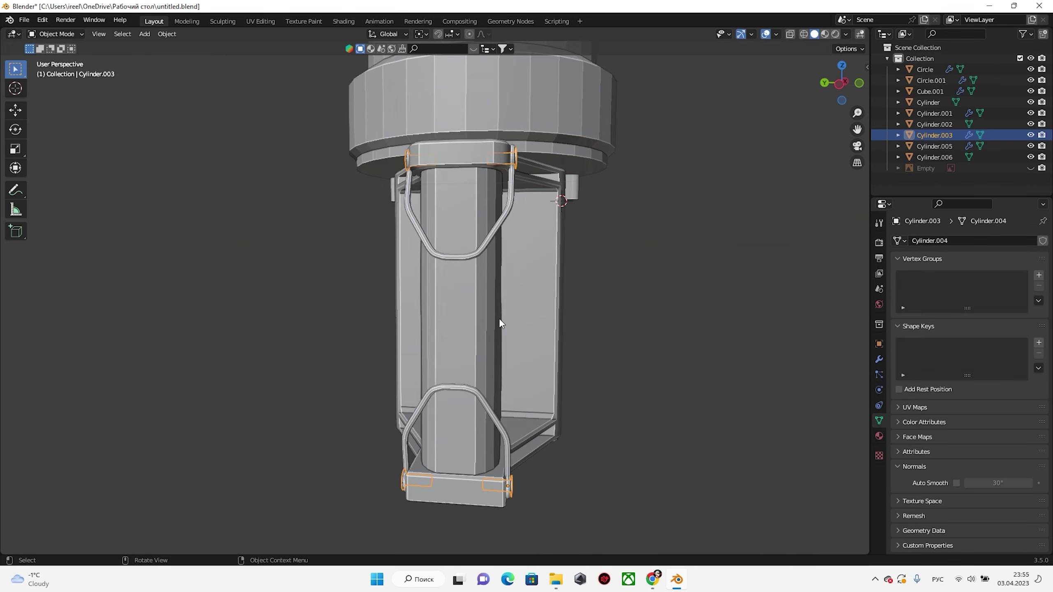
pyautogui.press('Tab')
pyautogui.scroll(5, 489, 199)
pyautogui.press('2')
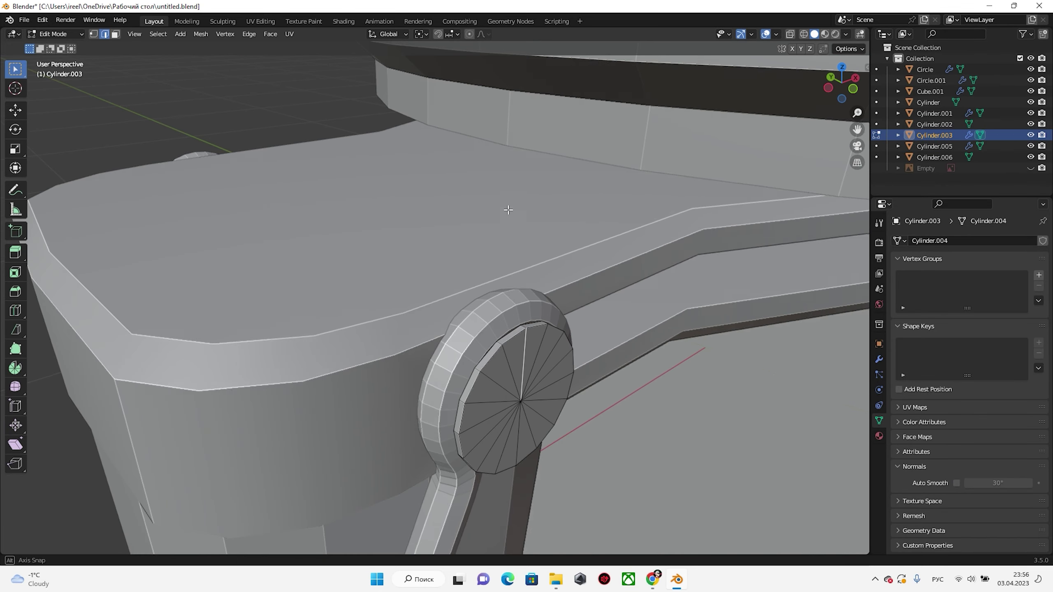
pyautogui.moveTo(535, 175); pyautogui.dragTo(515, 268, button='middle')
pyautogui.press('1')
pyautogui.scroll(-3, 460, 300)
pyautogui.moveTo(517, 327); pyautogui.dragTo(525, 162, button='middle')
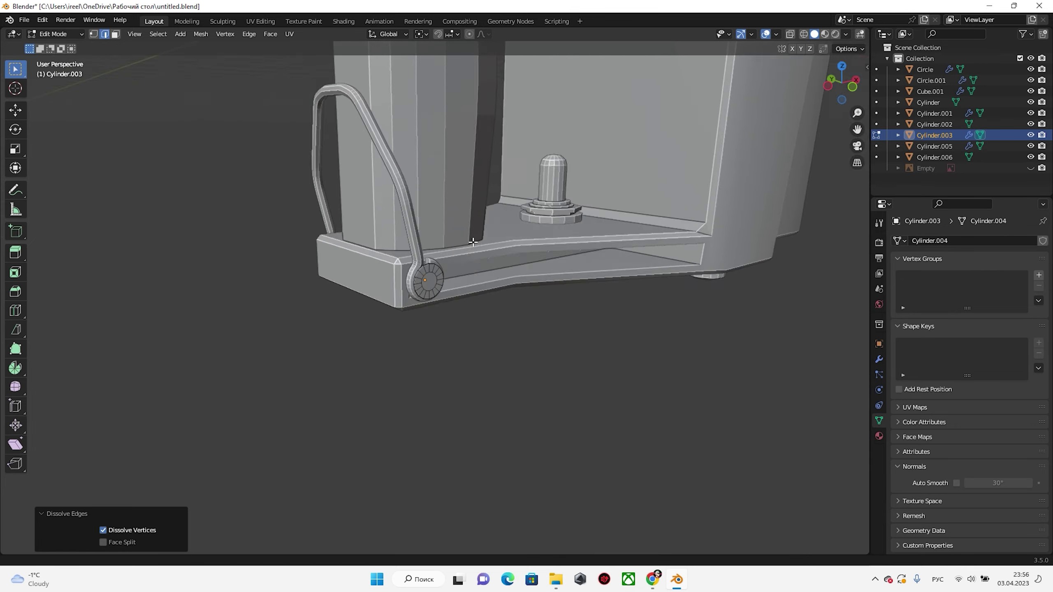
pyautogui.keyDown('alt'); pyautogui.click(526, 163); pyautogui.keyUp('alt')
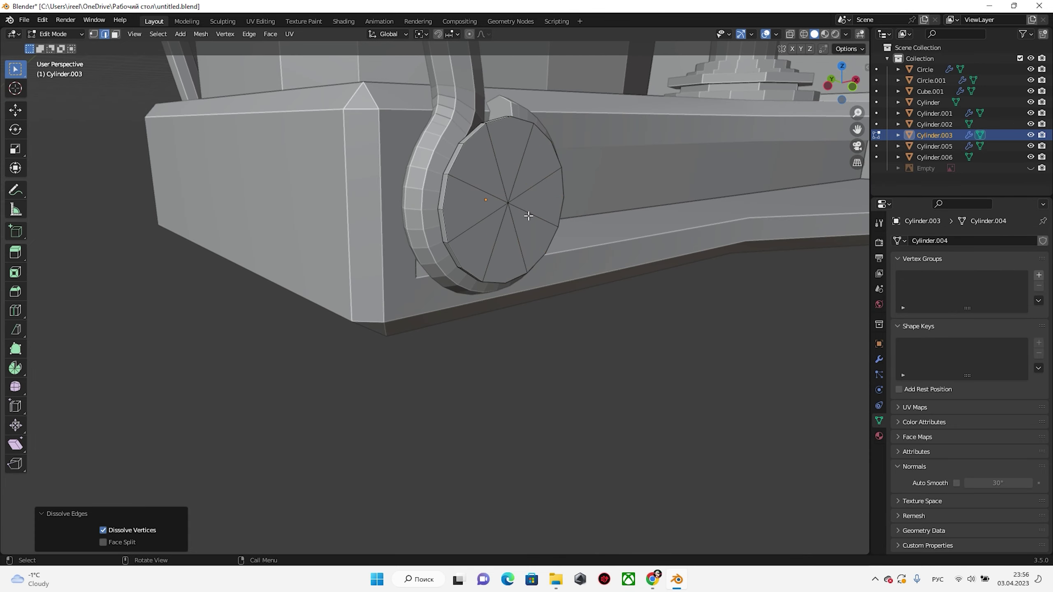
pyautogui.scroll(-2, 528, 215)
pyautogui.press('Tab')
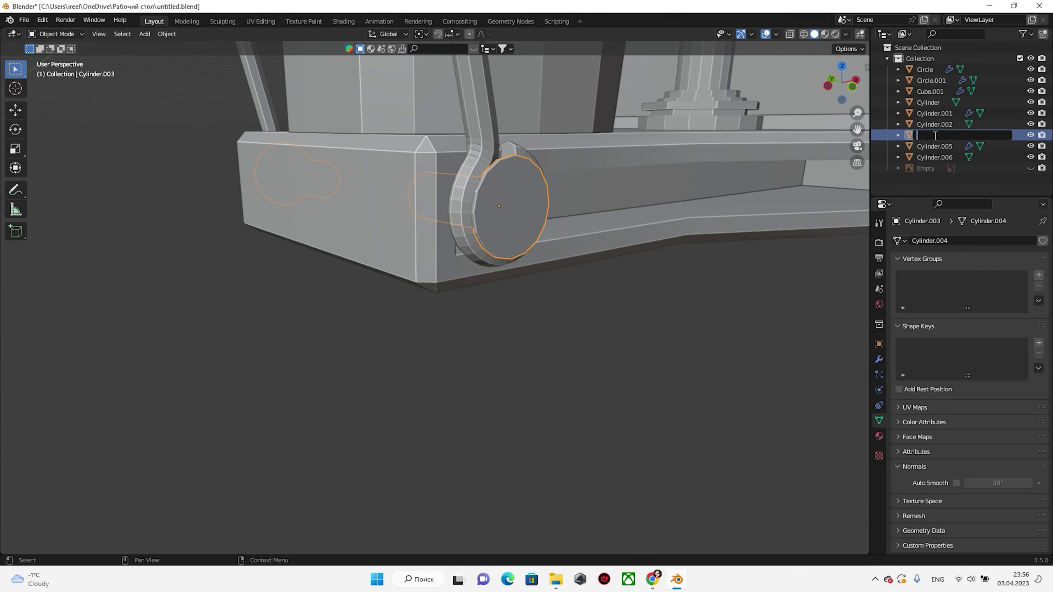
# Rename the joined cylinder object to BOLT
pyautogui.write('BOLT')
pyautogui.press('Return')
pyautogui.scroll(-3, 609, 174)
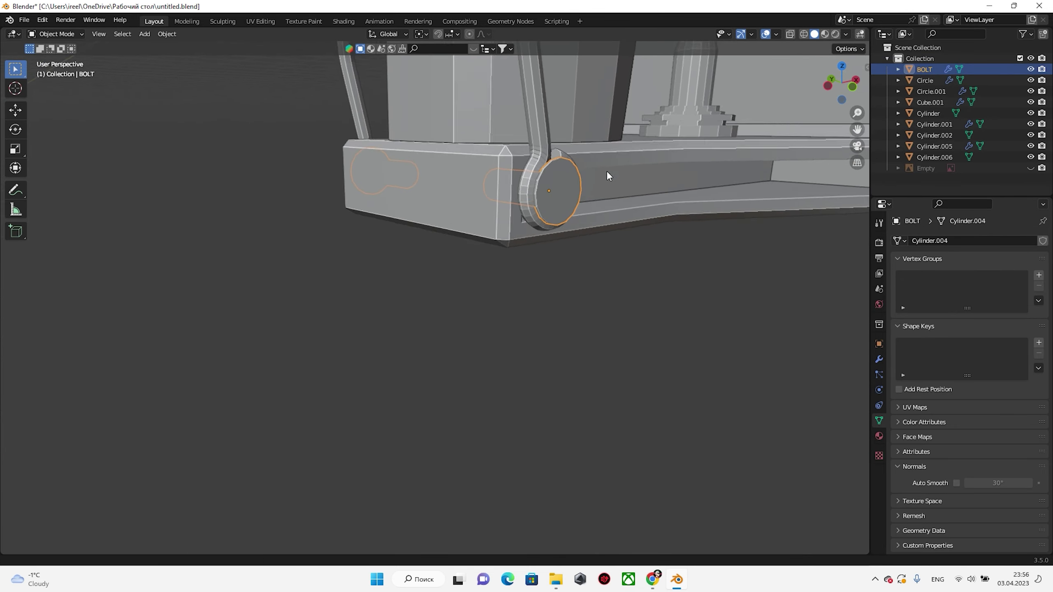
pyautogui.moveTo(609, 174); pyautogui.dragTo(750, 209, button='middle')
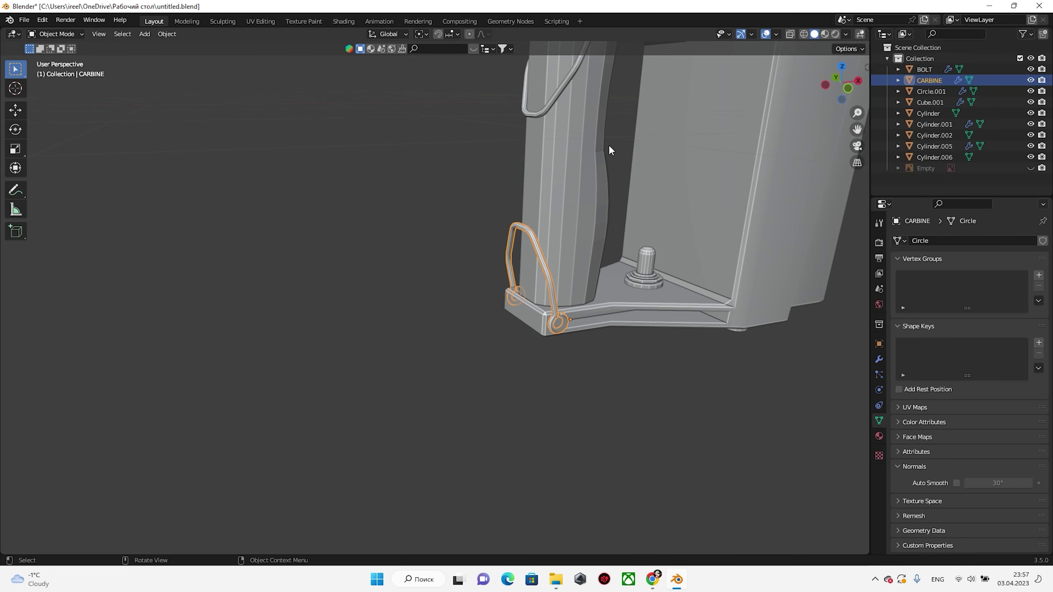
pyautogui.scroll(5, 610, 150)
# Apply the carabiner's Subdivision modifier to bake it into the CARBINE mesh
pyautogui.click(879, 359)
pyautogui.hotkey('ctrl', 'a')
pyautogui.hotkey('ctrl', 'z')
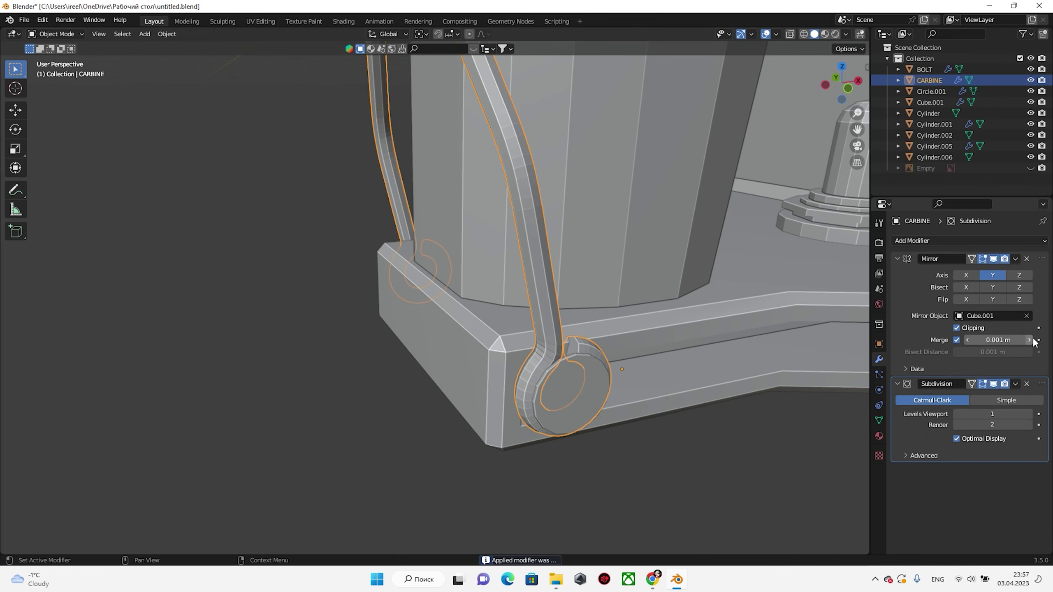
pyautogui.hotkey('ctrl', 'a')
pyautogui.press('Tab')
pyautogui.scroll(3, 528, 354)
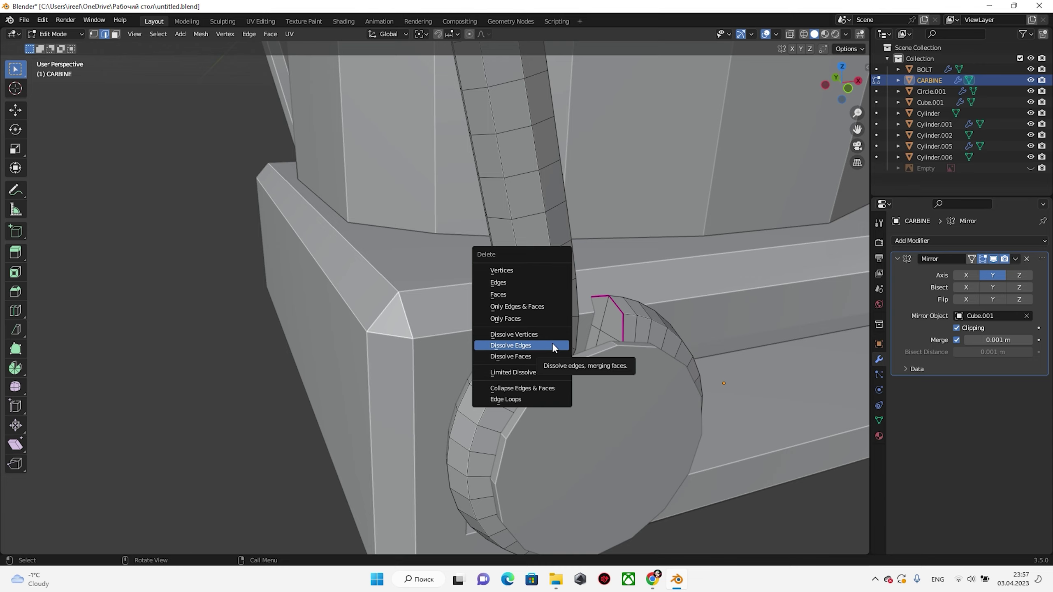
# Dissolve several edge rings along the carabiner tube
pyautogui.click(552, 344)
pyautogui.moveTo(552, 344)
pyautogui.mouseDown(button='middle')
pyautogui.moveTo(466, 321)
pyautogui.moveTo(659, 314)
pyautogui.mouseUp(button='middle')
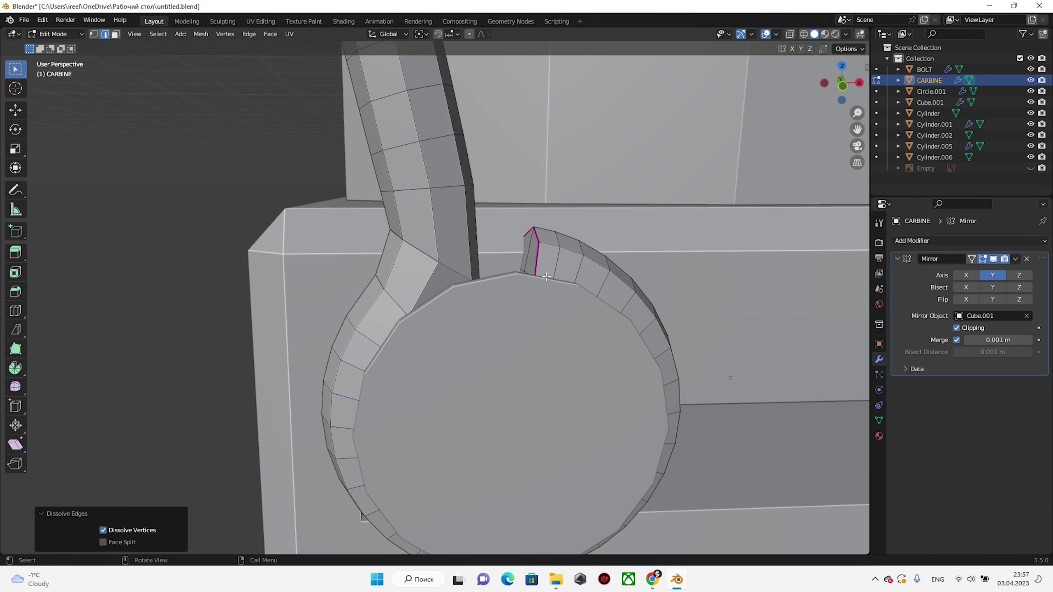
pyautogui.keyDown('ctrl'); pyautogui.keyDown('alt'); pyautogui.click(613, 311); pyautogui.keyUp('alt'); pyautogui.keyUp('ctrl')
pyautogui.scroll(3, 613, 310)
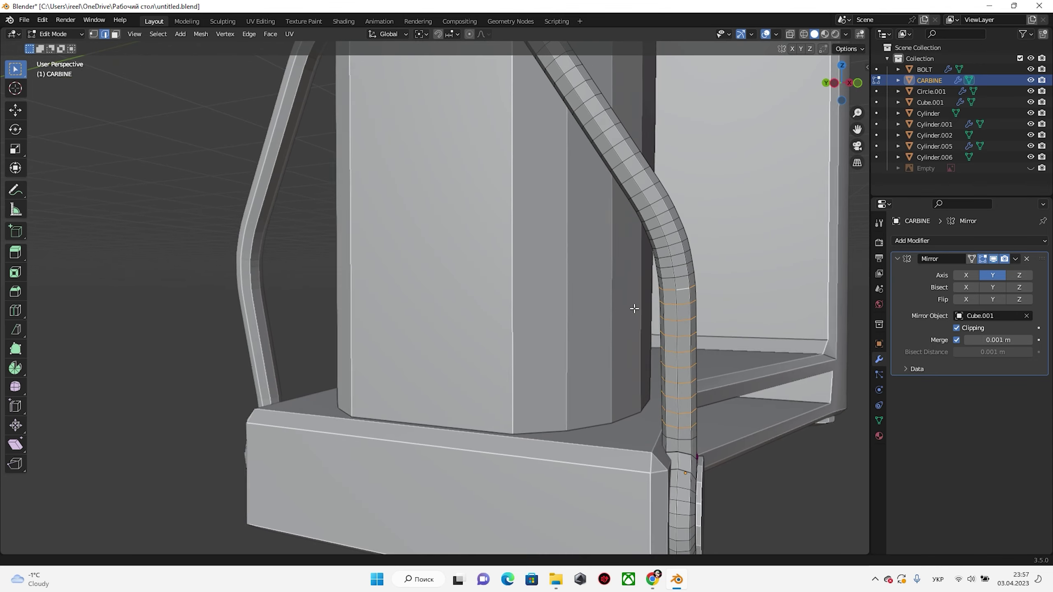
pyautogui.press('x')
pyautogui.click(659, 314)
pyautogui.press('x')
pyautogui.click(674, 270)
pyautogui.moveTo(675, 269); pyautogui.dragTo(673, 278, button='middle')
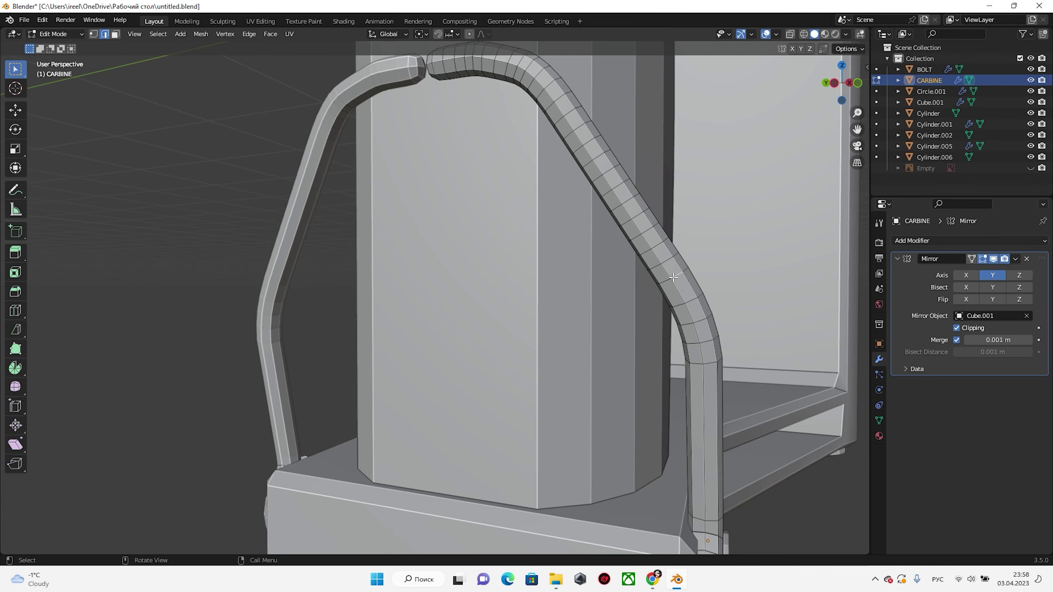
pyautogui.scroll(-4, 597, 156)
pyautogui.press('x')
# Dissolve more edge rings on the tube's top bend and edge-slide the remaining ring by -0.245
pyautogui.click(618, 195)
pyautogui.scroll(4, 626, 216)
pyautogui.keyDown('ctrl'); pyautogui.keyDown('alt'); pyautogui.click(626, 217); pyautogui.keyUp('alt'); pyautogui.keyUp('ctrl')
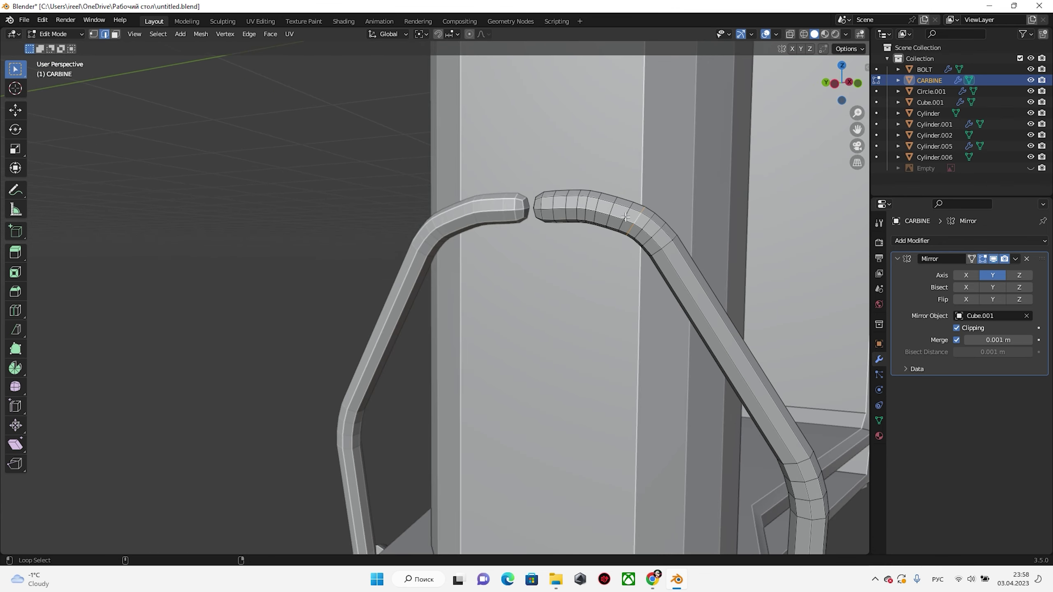
pyautogui.moveTo(610, 220); pyautogui.dragTo(604, 200, button='middle')
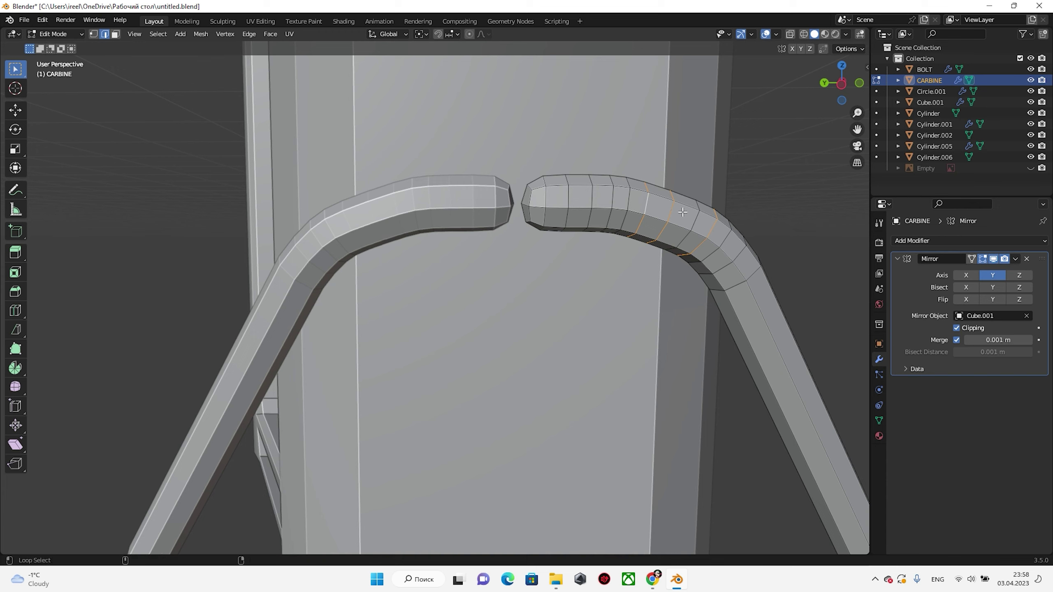
pyautogui.press('x')
pyautogui.click(614, 205)
pyautogui.press('g')
pyautogui.press('g')
pyautogui.click(630, 228)
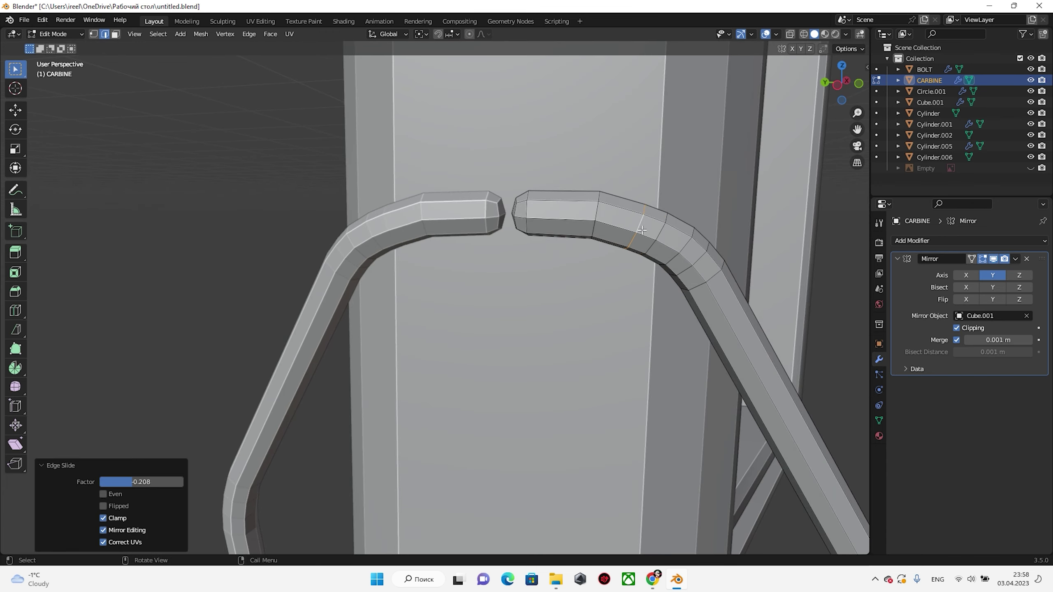
pyautogui.moveTo(630, 228); pyautogui.dragTo(617, 231, button='middle')
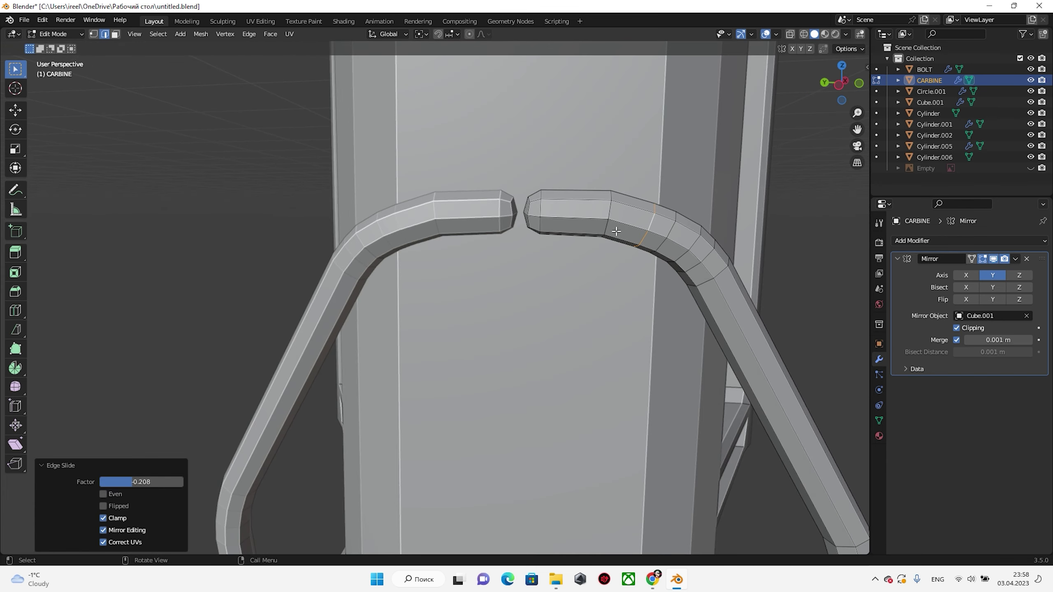
pyautogui.press('g')
pyautogui.press('g')
pyautogui.click(616, 216)
pyautogui.scroll(1, 552, 190)
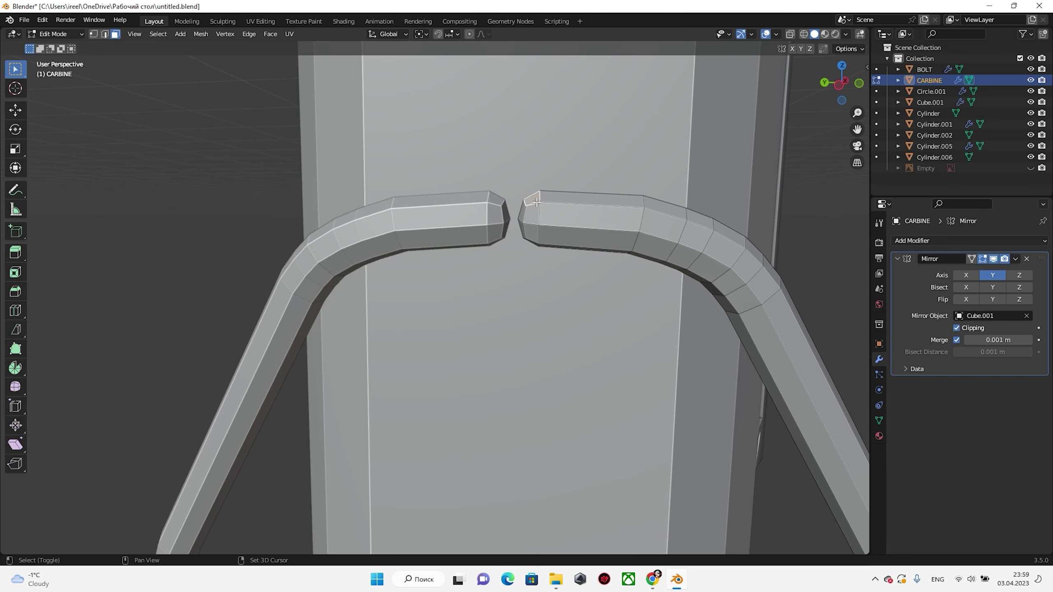
# Remove the tube end faces so the ends connect into one arc
pyautogui.keyDown('shift'); pyautogui.click(537, 202); pyautogui.keyUp('shift')
pyautogui.moveTo(537, 202); pyautogui.dragTo(546, 207, button='middle')
pyautogui.press('x')
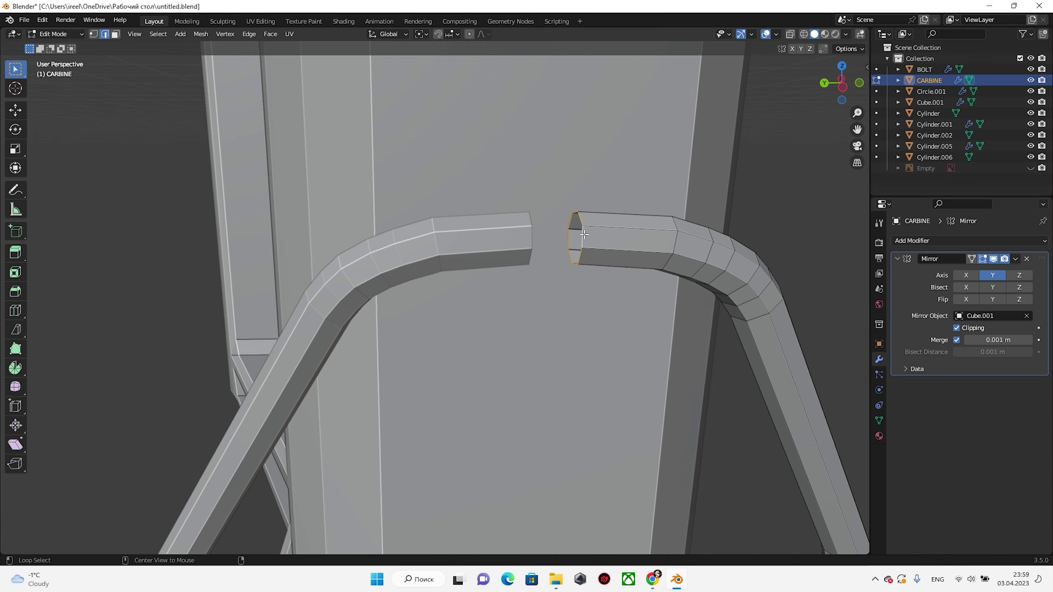
pyautogui.press('Tab')
pyautogui.click(450, 269)
pyautogui.moveTo(450, 269); pyautogui.dragTo(450, 269, button='middle')
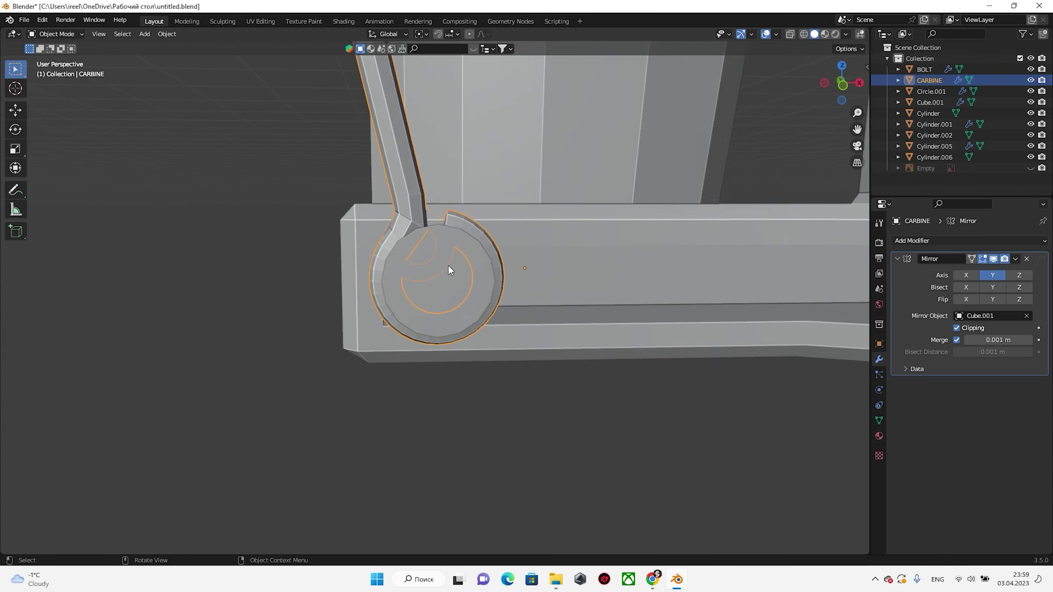
# In isolated view, dissolve an edge ring on the carabiner's hook loop
pyautogui.press('KP_Divide')
pyautogui.press('Tab')
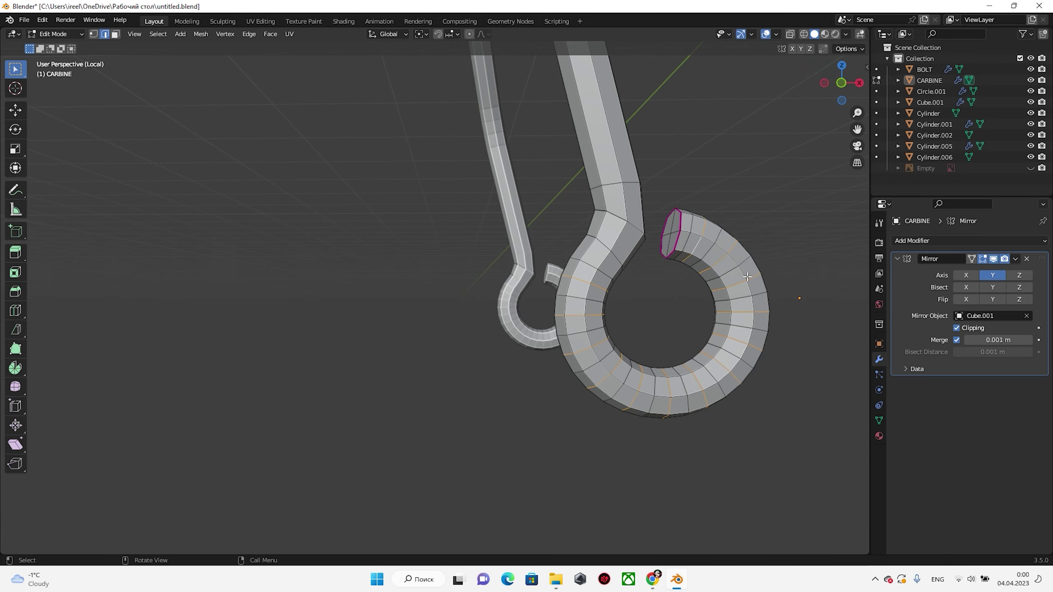
pyautogui.press('x')
pyautogui.click(744, 277)
pyautogui.moveTo(744, 277); pyautogui.dragTo(739, 280, button='middle')
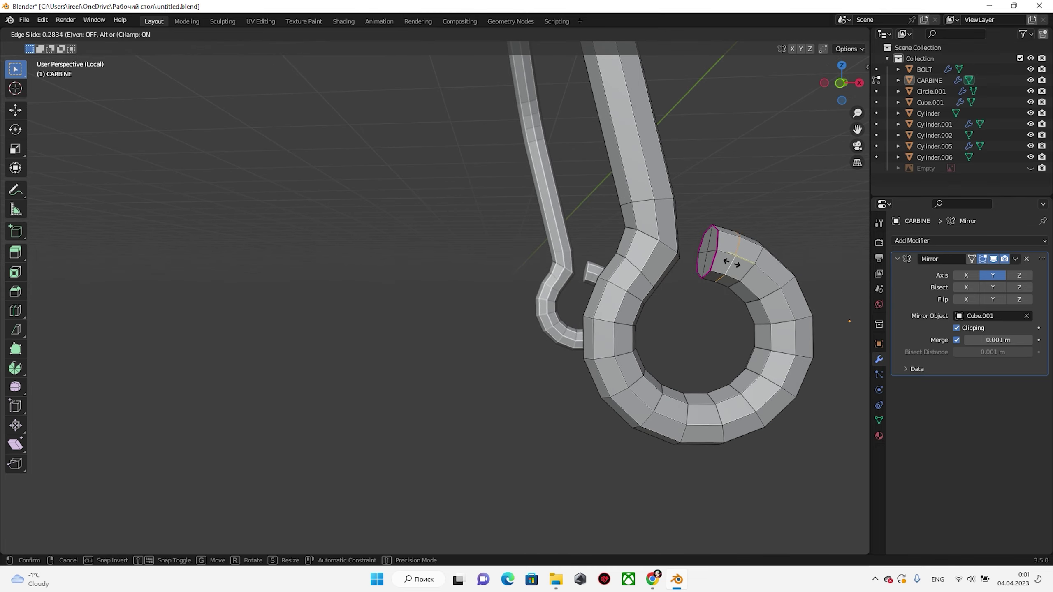
pyautogui.click(731, 262)
pyautogui.press('KP_Divide')
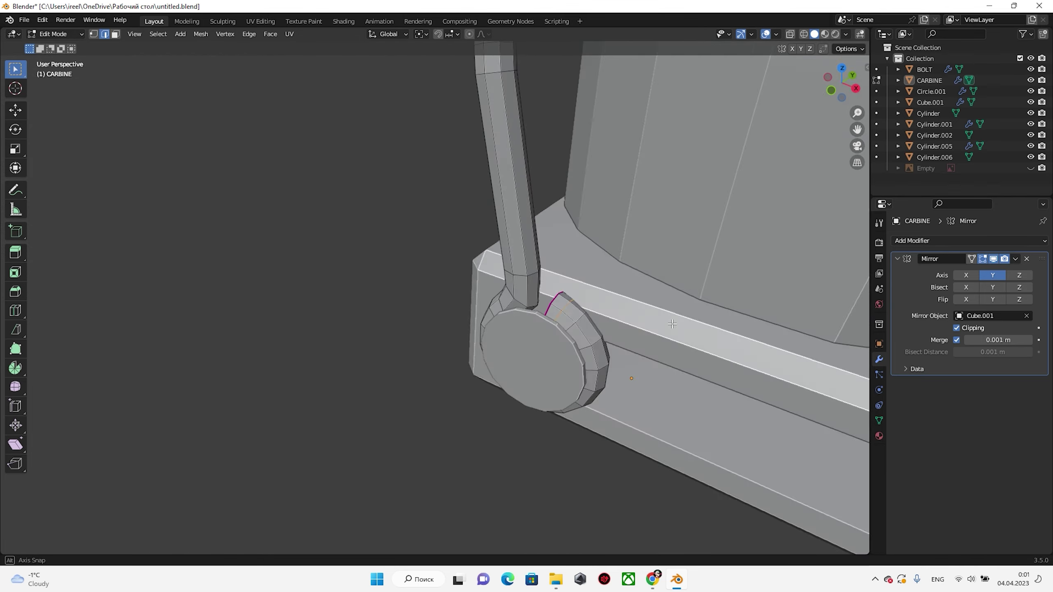
pyautogui.press('Tab')
# Duplicate the BOLT and carabiner and mirror the copies along global Z
pyautogui.click(524, 287)
pyautogui.moveTo(524, 287); pyautogui.dragTo(467, 293, button='middle')
pyautogui.scroll(-3, 467, 293)
pyautogui.click(526, 155)
pyautogui.hotkey('shift', 'd')
pyautogui.press('z')
pyautogui.press('Return')
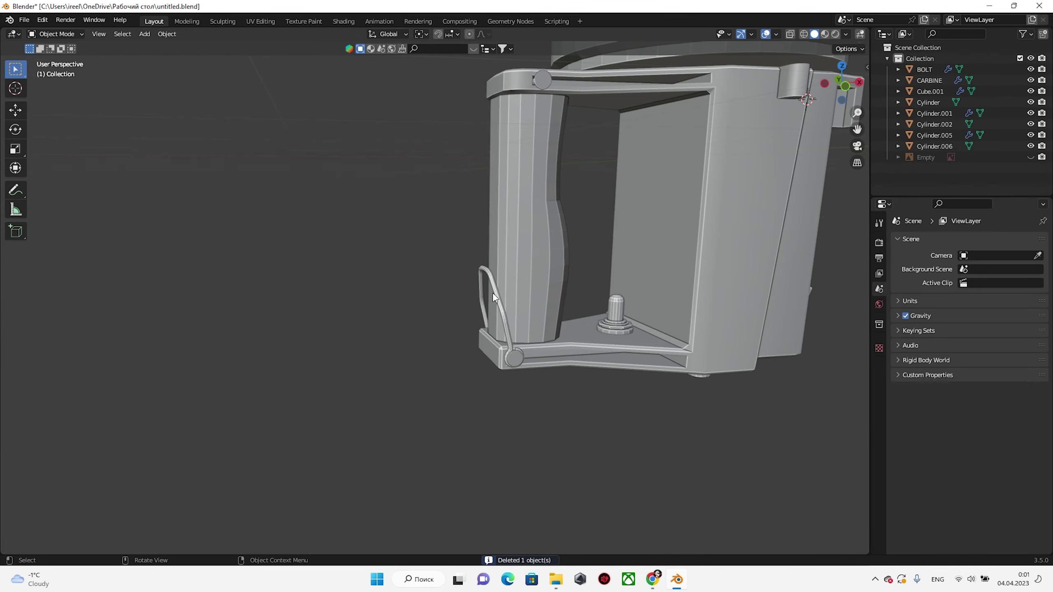
pyautogui.press('KP_1')
pyautogui.hotkey('ctrl', 'm')
pyautogui.press('z')
pyautogui.click(454, 121)
pyautogui.moveTo(454, 122); pyautogui.dragTo(564, 108, button='middle')
# Set the carabiner copy's origin to the 3D cursor and snap it onto the second hinge pin
pyautogui.press('Tab')
pyautogui.scroll(5, 579, 304)
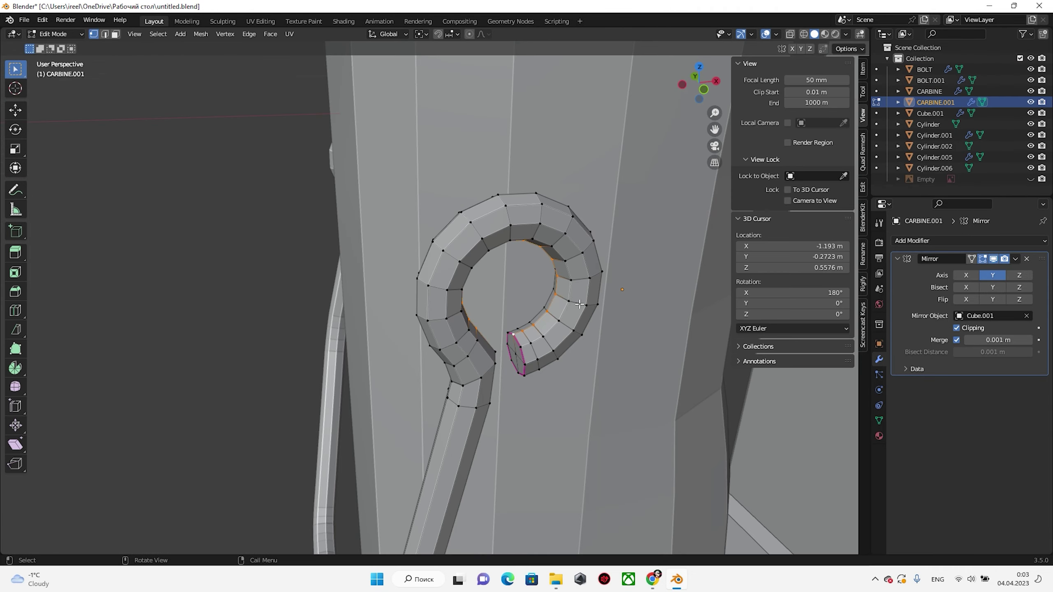
pyautogui.scroll(-4, 275, 120)
pyautogui.press('Tab')
pyautogui.click(167, 33)
pyautogui.click(290, 72)
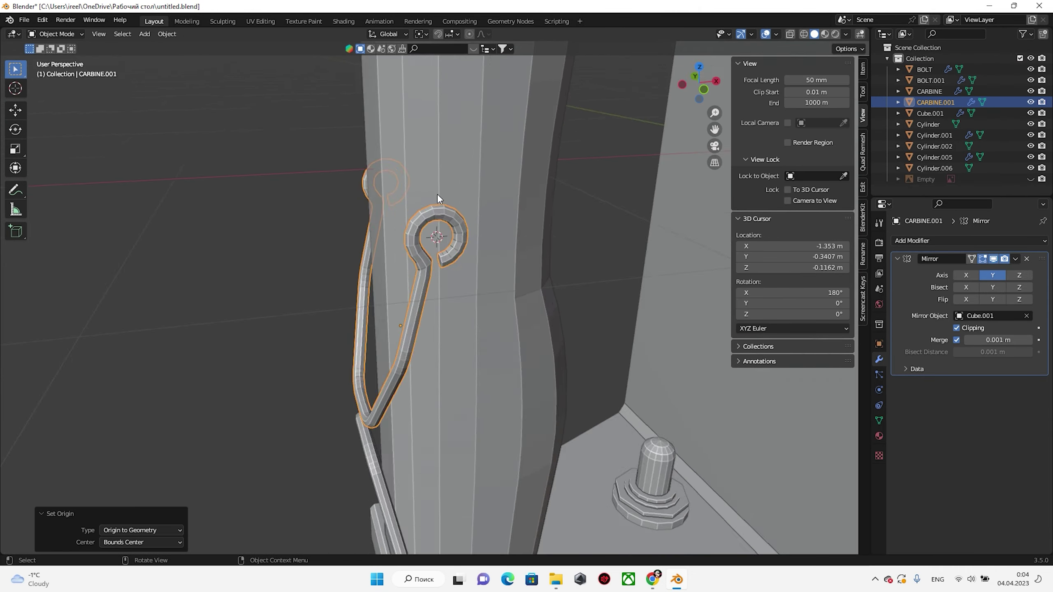
pyautogui.moveTo(437, 194); pyautogui.dragTo(502, 179, button='middle')
pyautogui.scroll(4, 500, 170)
pyautogui.press('Tab')
pyautogui.moveTo(467, 358); pyautogui.dragTo(524, 261, button='middle')
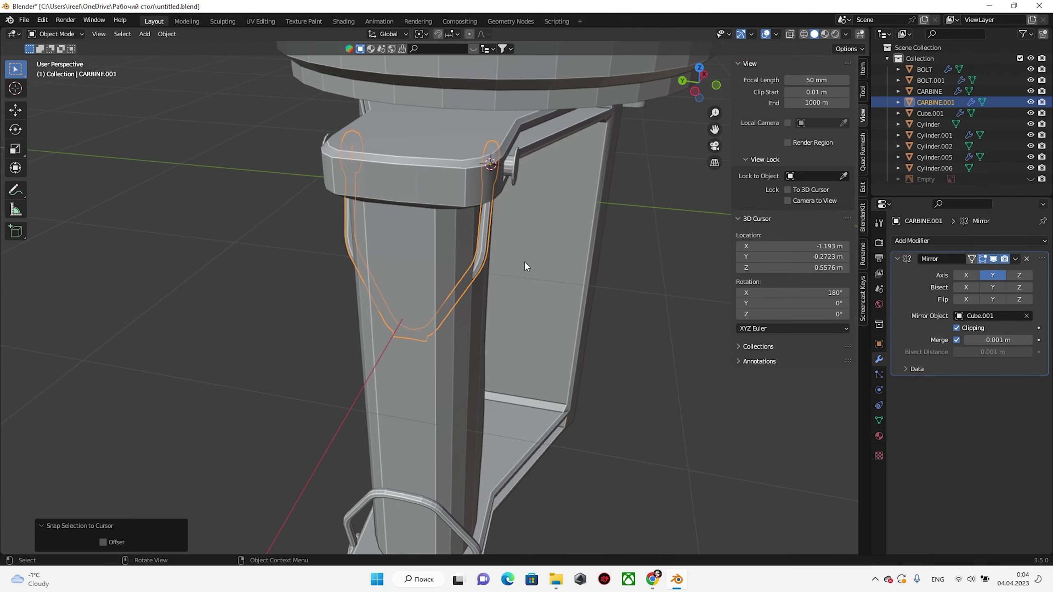
pyautogui.click(642, 306)
pyautogui.moveTo(643, 307); pyautogui.dragTo(582, 177, button='middle')
# Move the carabiner copy and the original along Y into position
pyautogui.press('Tab')
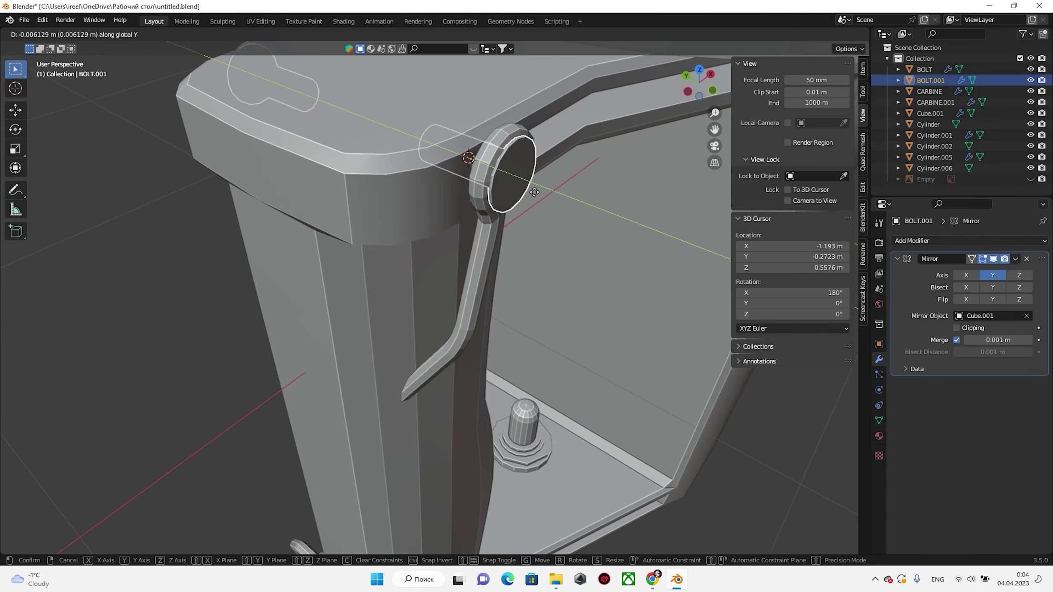
pyautogui.scroll(-3, 582, 177)
pyautogui.press('g')
pyautogui.press('y')
pyautogui.click(548, 208)
pyautogui.moveTo(548, 209)
pyautogui.mouseDown(button='middle')
pyautogui.moveTo(540, 226)
pyautogui.moveTo(468, 271)
pyautogui.mouseUp(button='middle')
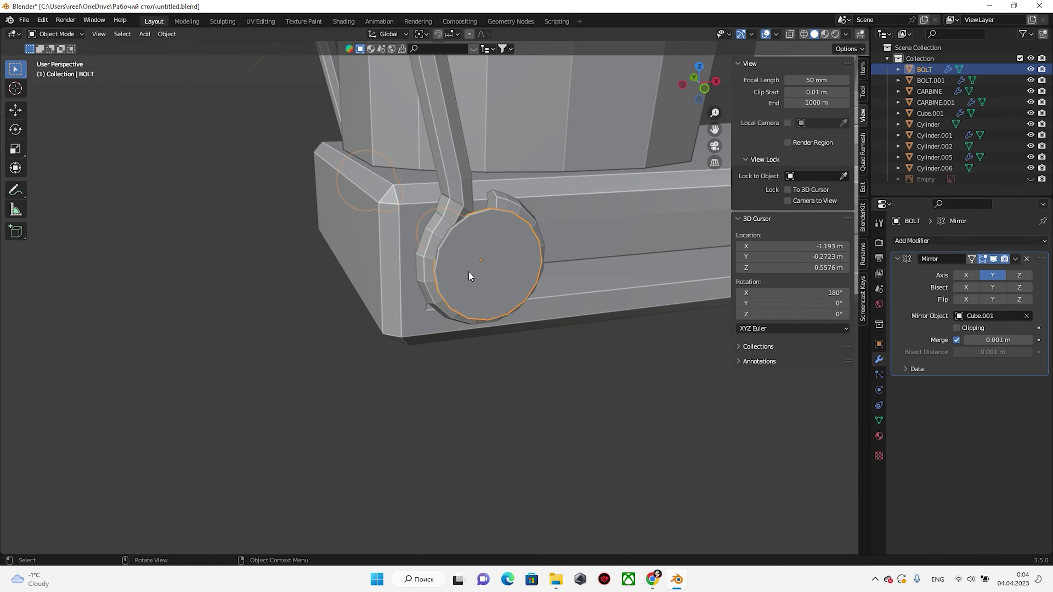
pyautogui.click(468, 270)
pyautogui.press('g')
pyautogui.press('y')
pyautogui.click(443, 306)
# Select the second carbine half and adjust its rotation
pyautogui.moveTo(444, 307); pyautogui.dragTo(559, 320, button='middle')
pyautogui.scroll(-3, 560, 320)
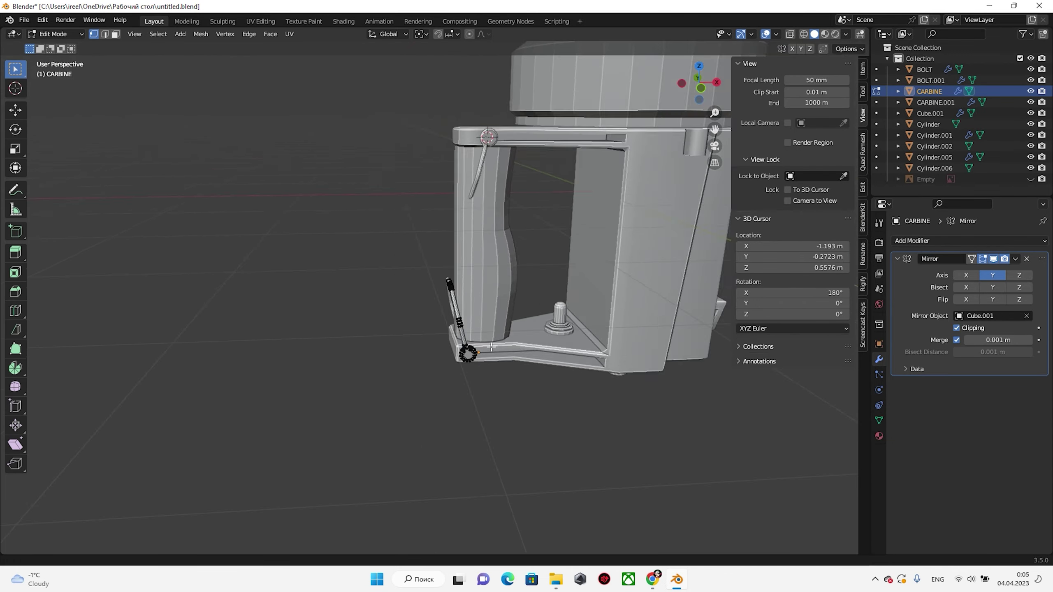
pyautogui.scroll(3, 365, 160)
pyautogui.click(366, 160)
pyautogui.click(360, 145)
pyautogui.scroll(-3, 361, 146)
pyautogui.click(342, 290)
pyautogui.moveTo(361, 145)
pyautogui.mouseDown(button='middle')
pyautogui.moveTo(341, 291)
pyautogui.moveTo(480, 289)
pyautogui.mouseUp(button='middle')
# Rename the two carbine halves CARBINEBOT and CARBINETOP in the Outliner
pyautogui.press('Tab')
pyautogui.scroll(3, 341, 291)
pyautogui.press('Tab')
pyautogui.scroll(-3, 402, 291)
pyautogui.scroll(3, 480, 289)
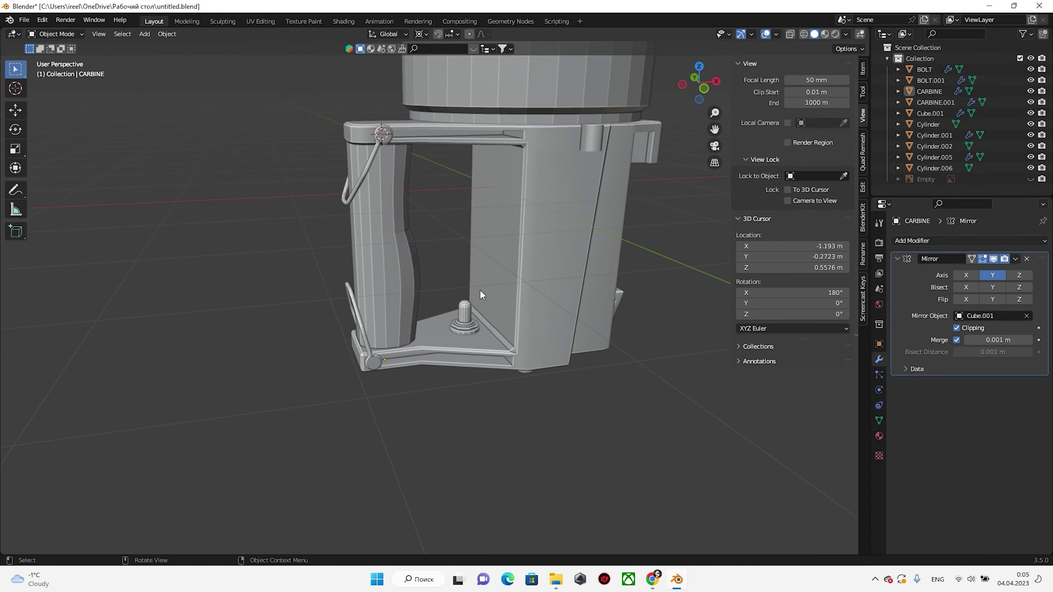
pyautogui.scroll(2, 579, 166)
pyautogui.scroll(1, 580, 166)
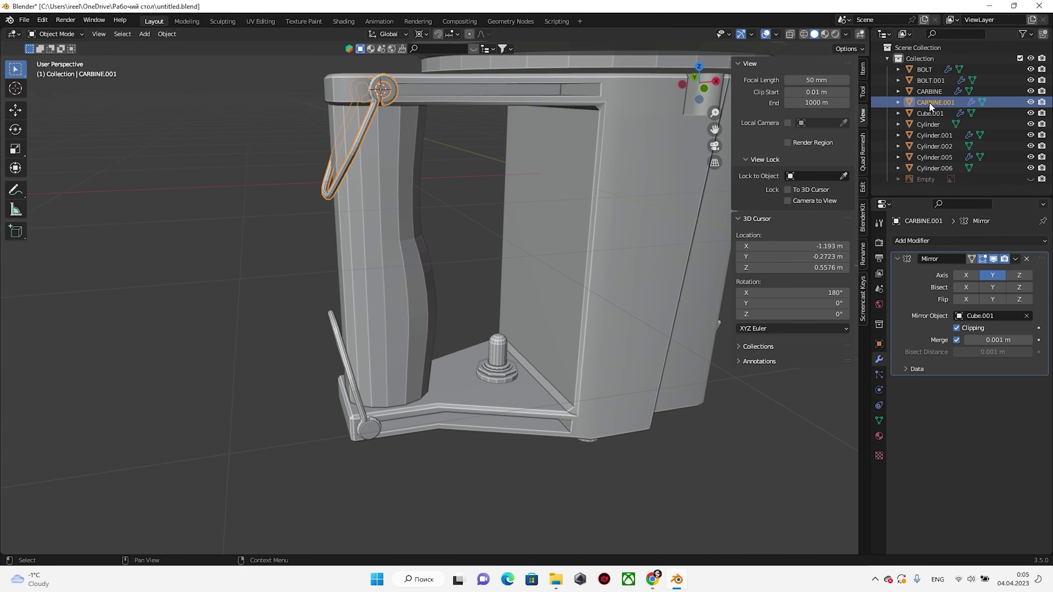
pyautogui.doubleClick(930, 103)
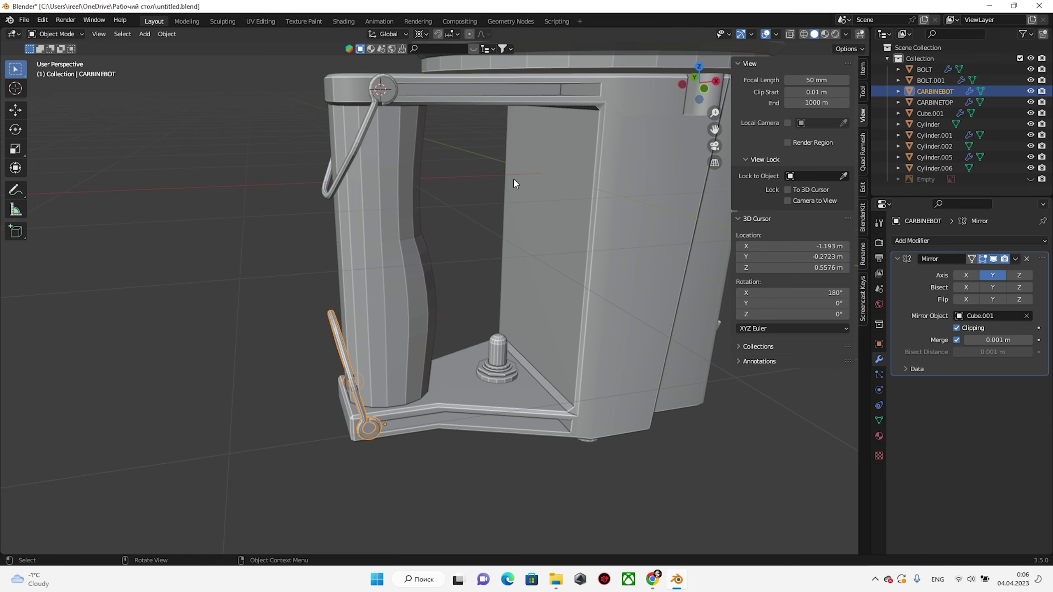
pyautogui.moveTo(513, 184)
pyautogui.mouseDown(button='middle')
pyautogui.moveTo(505, 194)
pyautogui.moveTo(547, 331)
pyautogui.moveTo(481, 379)
pyautogui.mouseUp(button='middle')
# Rename the switch knob object SWITCH and frame its base in Edit Mode
pyautogui.doubleClick(934, 135)
pyautogui.write('SWITCH')
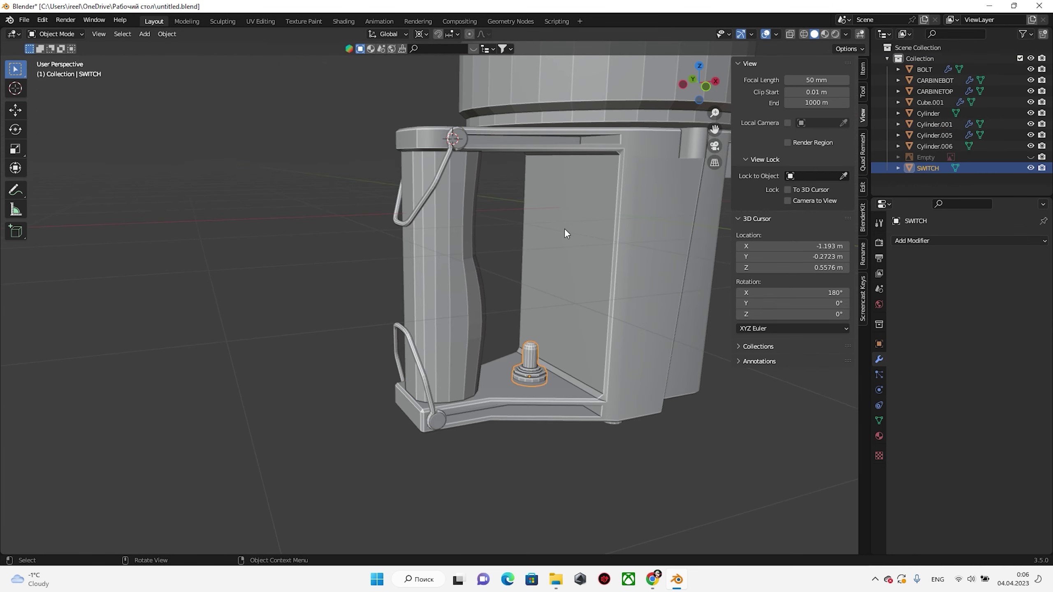
pyautogui.scroll(5, 486, 270)
pyautogui.scroll(3, 480, 293)
pyautogui.press('Tab')
pyautogui.scroll(2, 550, 353)
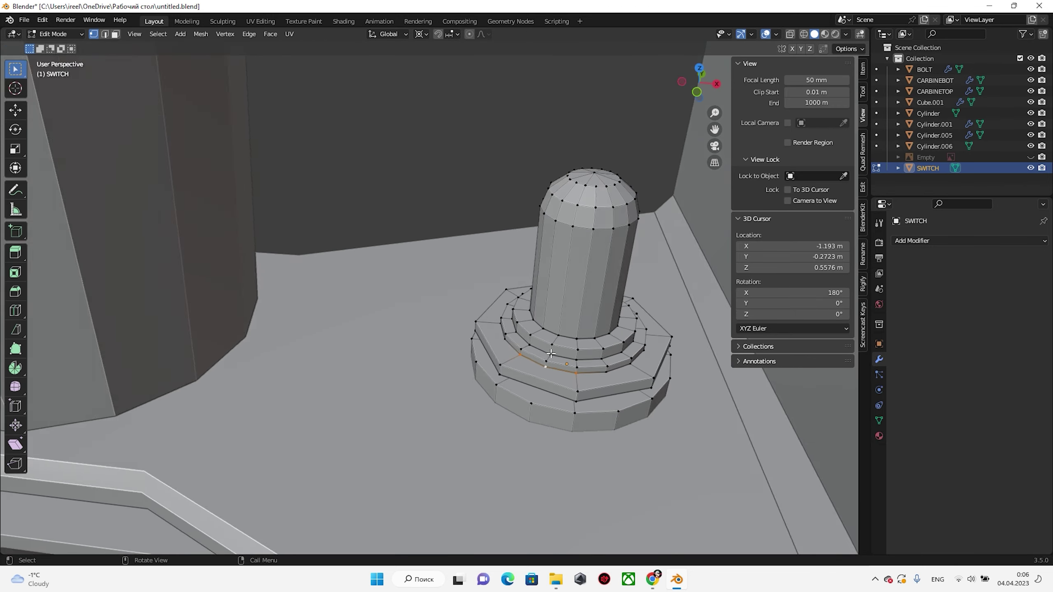
pyautogui.keyDown('shift'); pyautogui.moveTo(551, 353); pyautogui.dragTo(475, 326, button='middle'); pyautogui.keyUp('shift')
pyautogui.moveTo(492, 391); pyautogui.dragTo(332, 341, button='middle')
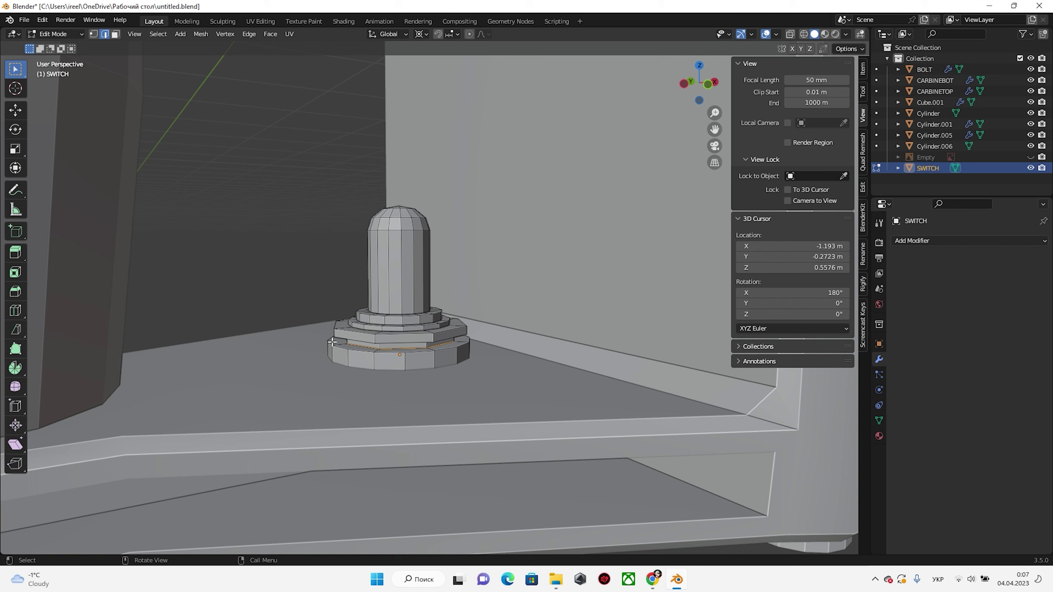
# Separate the ring at the switch base into its own object named SWITCHBOLT
pyautogui.press('p')
pyautogui.click(332, 341)
pyautogui.press('a')
pyautogui.press('Tab')
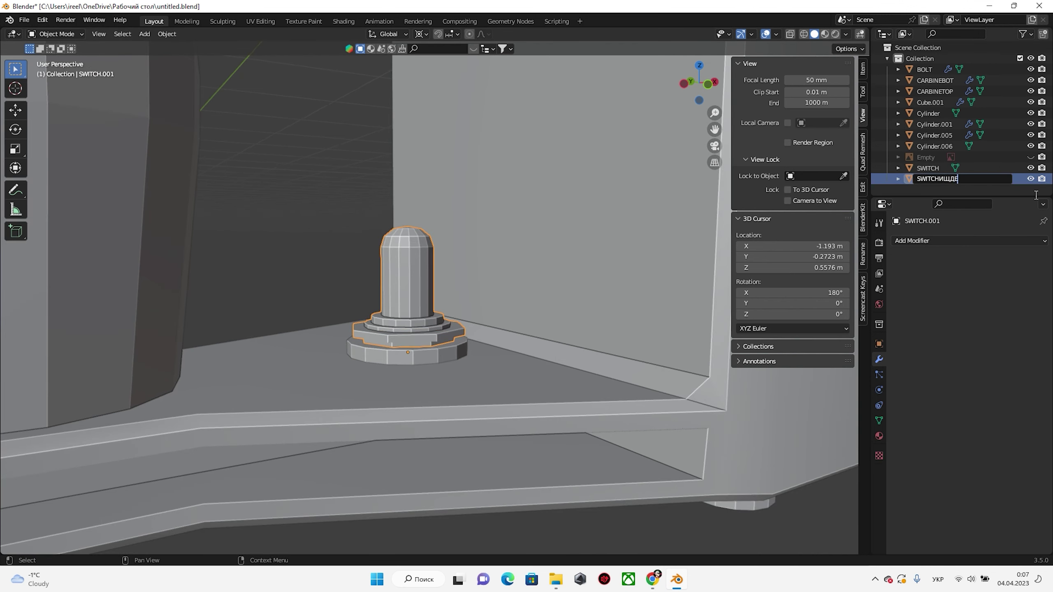
pyautogui.press('Return')
pyautogui.doubleClick(969, 179)
pyautogui.press('BackSpace')
pyautogui.press('BackSpace')
pyautogui.press('BackSpace')
pyautogui.scroll(-3, 390, 281)
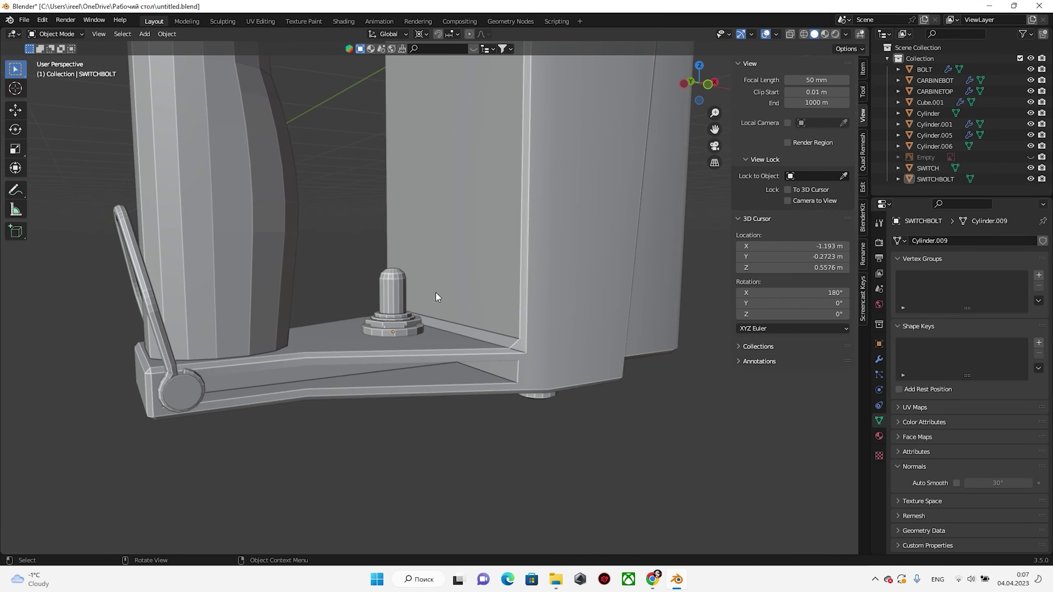
pyautogui.scroll(-3, 435, 299)
# Extrude the housing cylinder's top face ring straight up along Z to raise the rim
pyautogui.moveTo(458, 393); pyautogui.dragTo(414, 299, button='middle')
pyautogui.click(309, 439)
pyautogui.scroll(5, 414, 299)
pyautogui.moveTo(479, 338)
pyautogui.mouseDown(button='middle')
pyautogui.moveTo(491, 261)
pyautogui.moveTo(493, 292)
pyautogui.moveTo(412, 334)
pyautogui.mouseUp(button='middle')
pyautogui.scroll(5, 233, 178)
pyautogui.click(233, 179)
pyautogui.press('Tab')
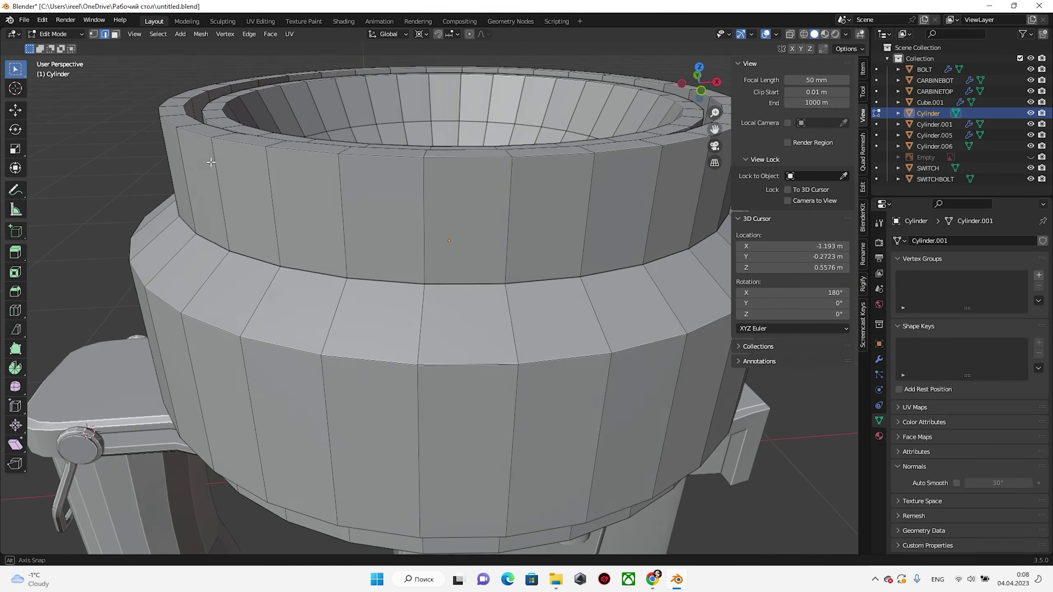
pyautogui.moveTo(233, 178)
pyautogui.mouseDown(button='middle')
pyautogui.moveTo(207, 183)
pyautogui.moveTo(192, 255)
pyautogui.moveTo(318, 292)
pyautogui.mouseUp(button='middle')
pyautogui.keyDown('alt'); pyautogui.click(205, 189); pyautogui.keyUp('alt')
pyautogui.press('e')
pyautogui.press('z')
pyautogui.click(206, 188)
# Scale the rim's inner edge loop and separate the inner disc into its own GLASS object
pyautogui.keyDown('alt'); pyautogui.click(201, 244); pyautogui.keyUp('alt')
pyautogui.press('2')
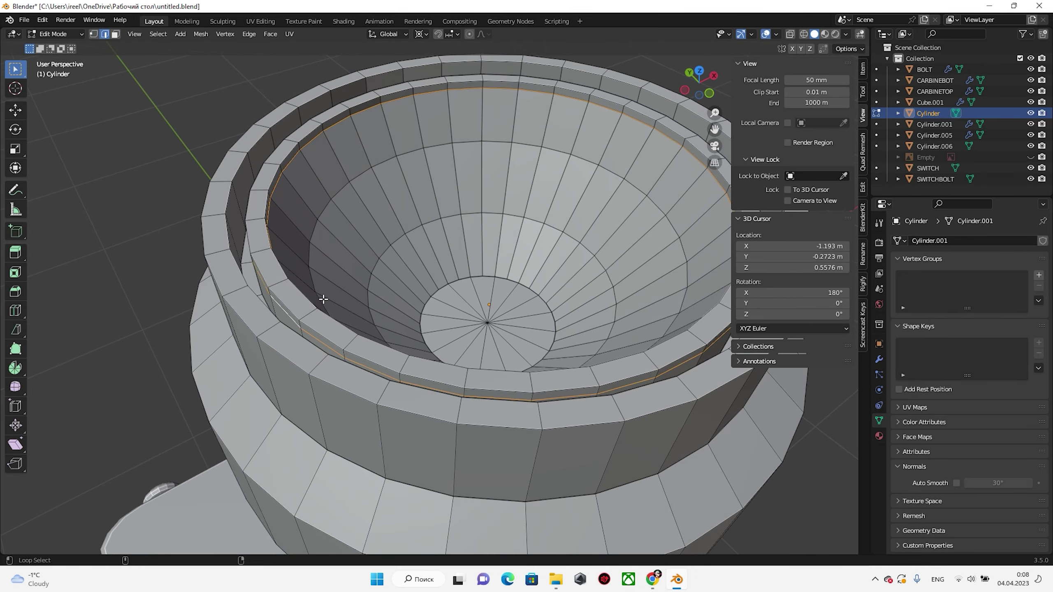
pyautogui.click(468, 224)
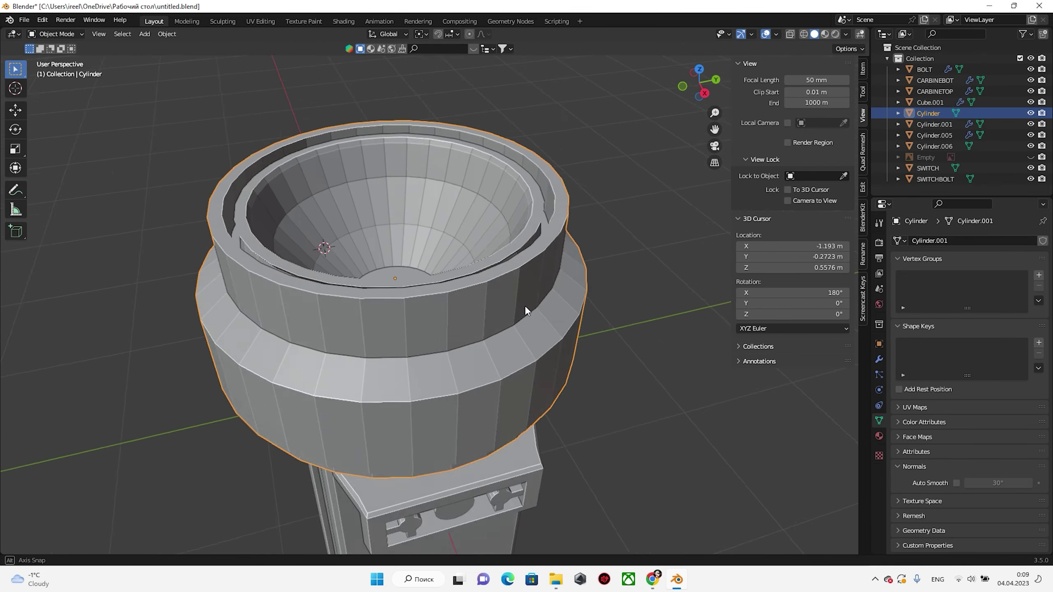
pyautogui.moveTo(468, 225); pyautogui.dragTo(193, 162, button='middle')
pyautogui.press('p')
pyautogui.click(484, 304)
pyautogui.press('Tab')
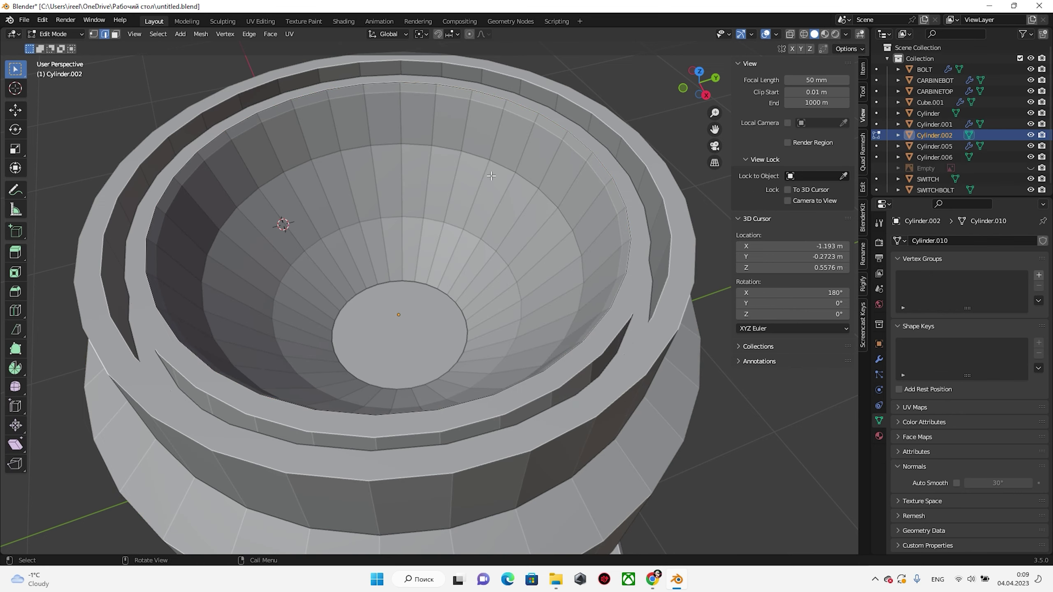
pyautogui.press('Tab')
# Enlarge the glass disc slightly and dissolve every other vertex on its rim
pyautogui.scroll(-3, 490, 182)
pyautogui.moveTo(505, 223); pyautogui.dragTo(506, 199, button='middle')
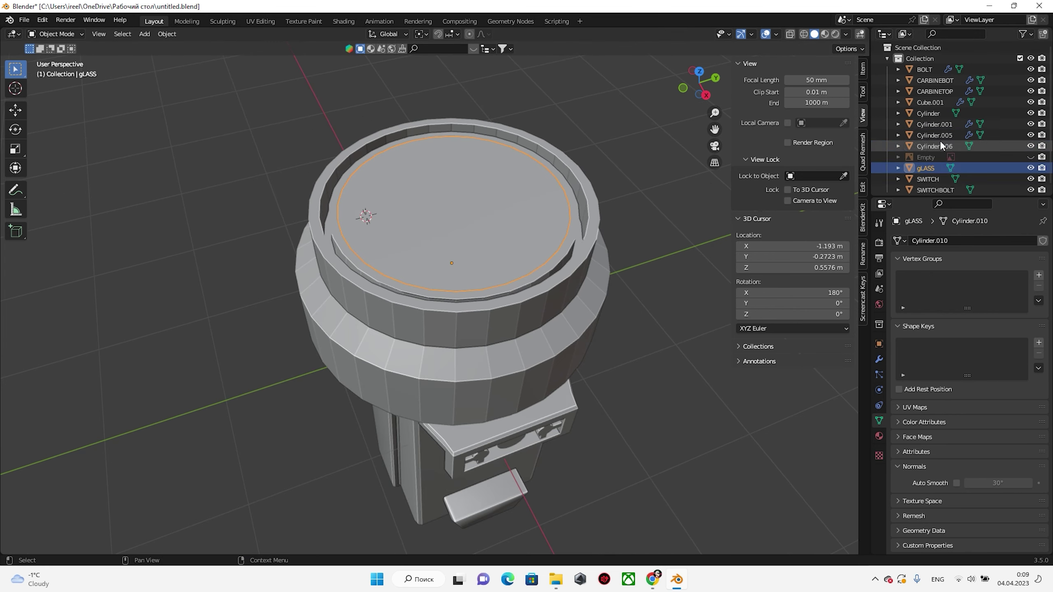
pyautogui.moveTo(615, 199); pyautogui.dragTo(500, 251, button='middle')
pyautogui.click(573, 259)
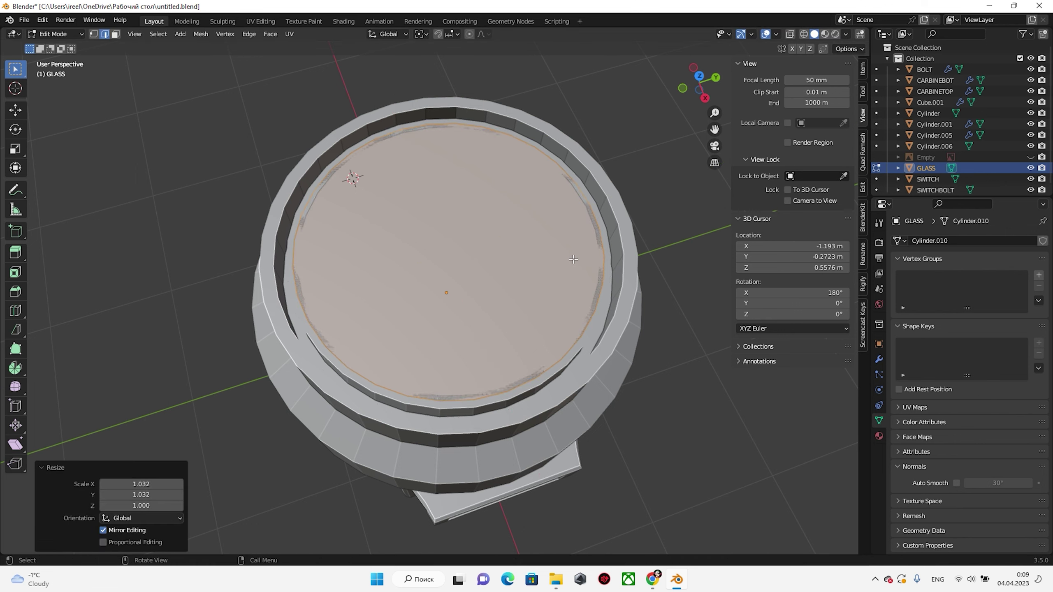
pyautogui.press('KP_Divide')
pyautogui.press('1')
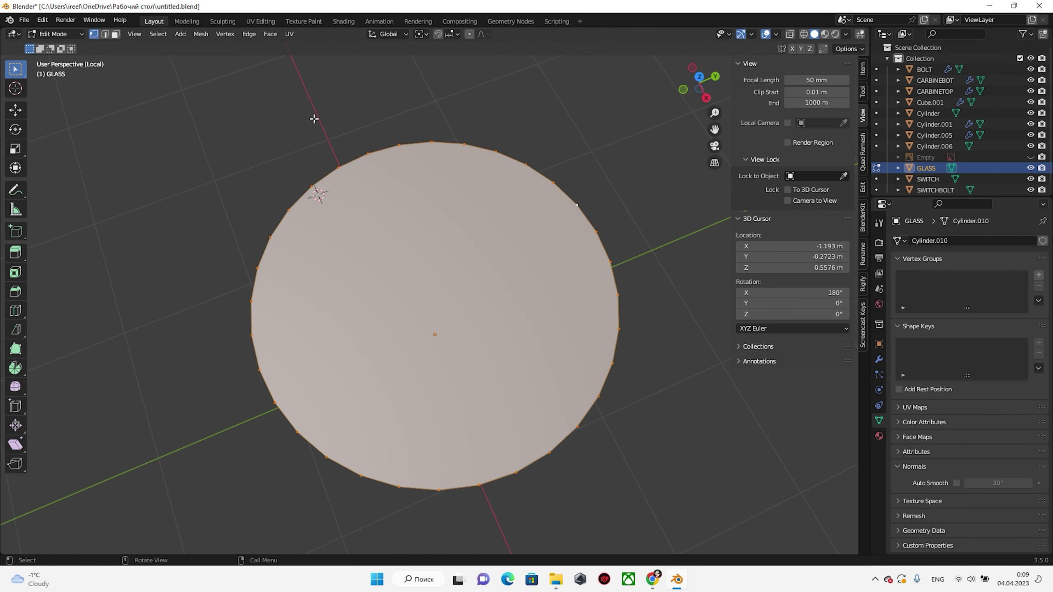
pyautogui.click(158, 33)
pyautogui.click(174, 117)
pyautogui.press('x')
pyautogui.click(404, 202)
pyautogui.press('KP_Divide')
pyautogui.press('Tab')
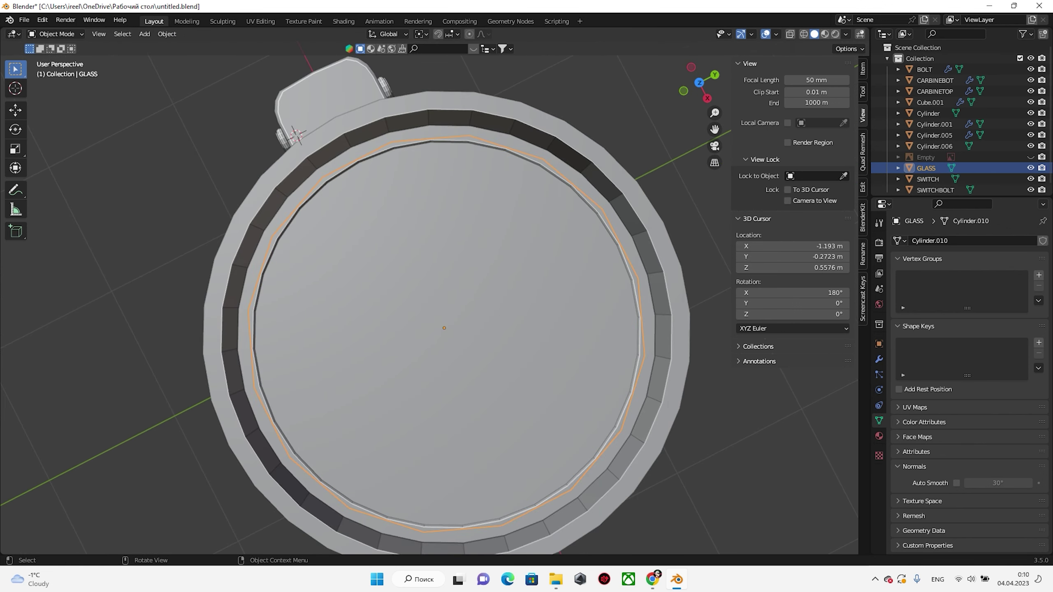
# Bevel the housing cylinder's outer rim edge loop
pyautogui.moveTo(674, 270); pyautogui.dragTo(555, 268, button='middle')
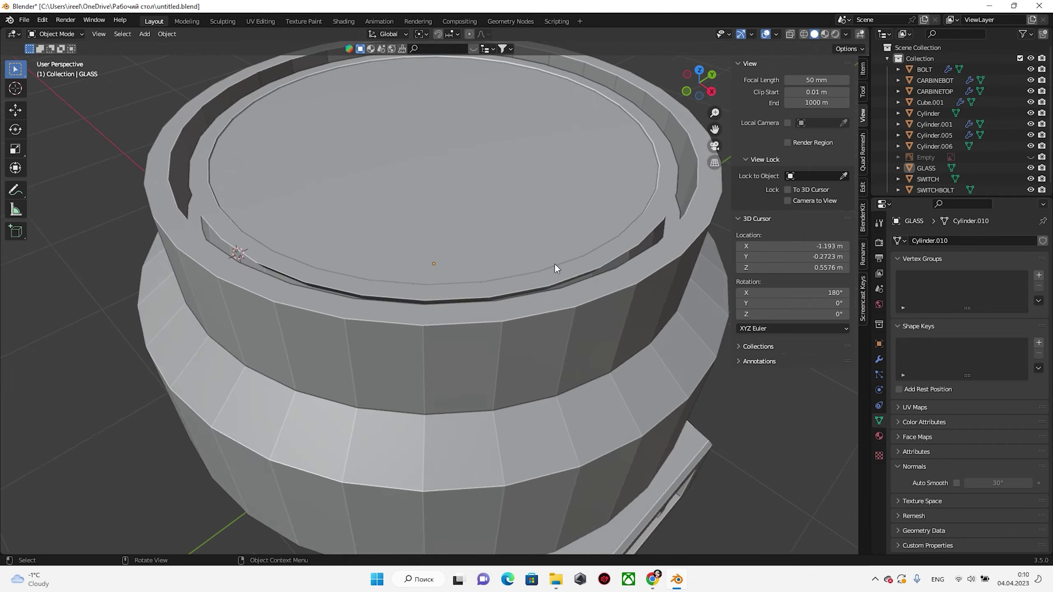
pyautogui.scroll(-3, 556, 268)
pyautogui.click(470, 259)
pyautogui.press('Tab')
pyautogui.scroll(2, 471, 259)
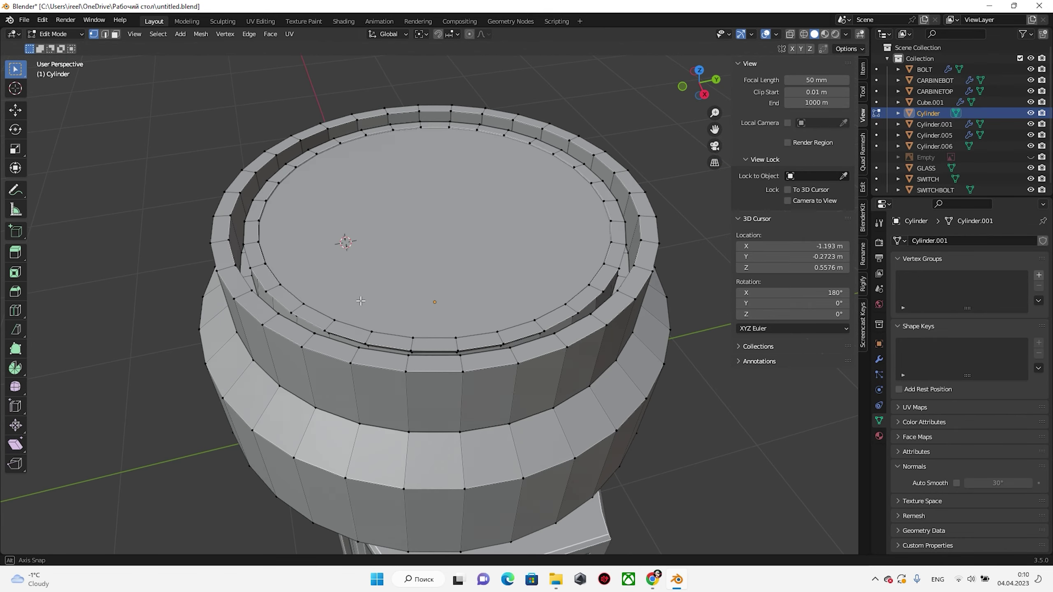
pyautogui.keyDown('alt'); pyautogui.click(352, 347); pyautogui.keyUp('alt')
pyautogui.press('Escape')
pyautogui.hotkey('ctrl', 'v')
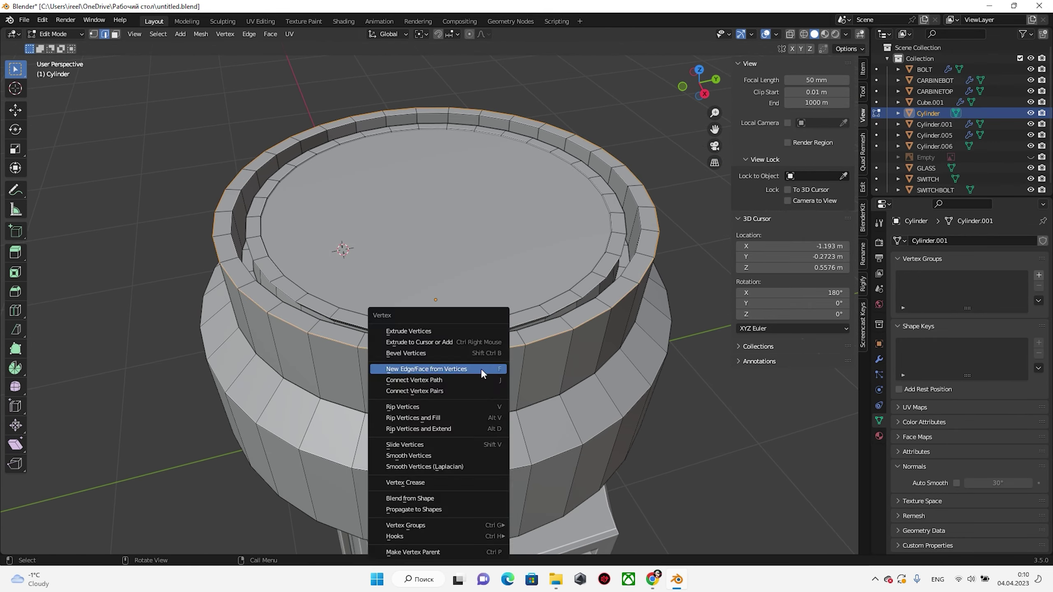
pyautogui.click(540, 330)
pyautogui.scroll(-4, 541, 330)
pyautogui.moveTo(540, 331)
pyautogui.mouseDown(button='middle')
pyautogui.moveTo(507, 343)
pyautogui.moveTo(453, 329)
pyautogui.mouseUp(button='middle')
pyautogui.press('Tab')
# Bevel the cylinder's selected loops and isolate it to view the underside
pyautogui.scroll(3, 425, 360)
pyautogui.press('Tab')
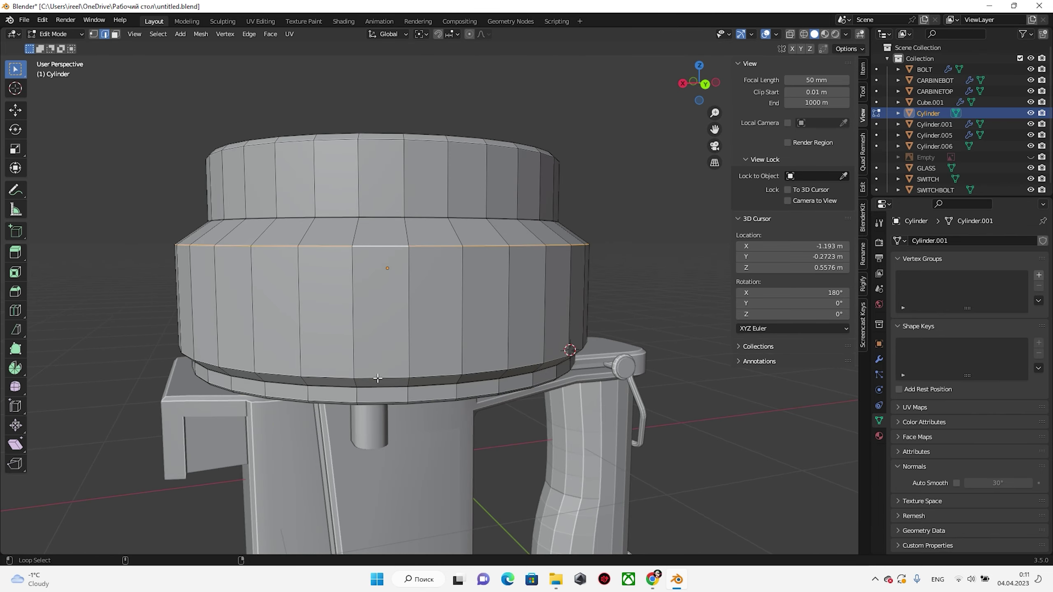
pyautogui.click(478, 395)
pyautogui.press('KP_Divide')
pyautogui.moveTo(478, 395); pyautogui.dragTo(453, 326, button='middle')
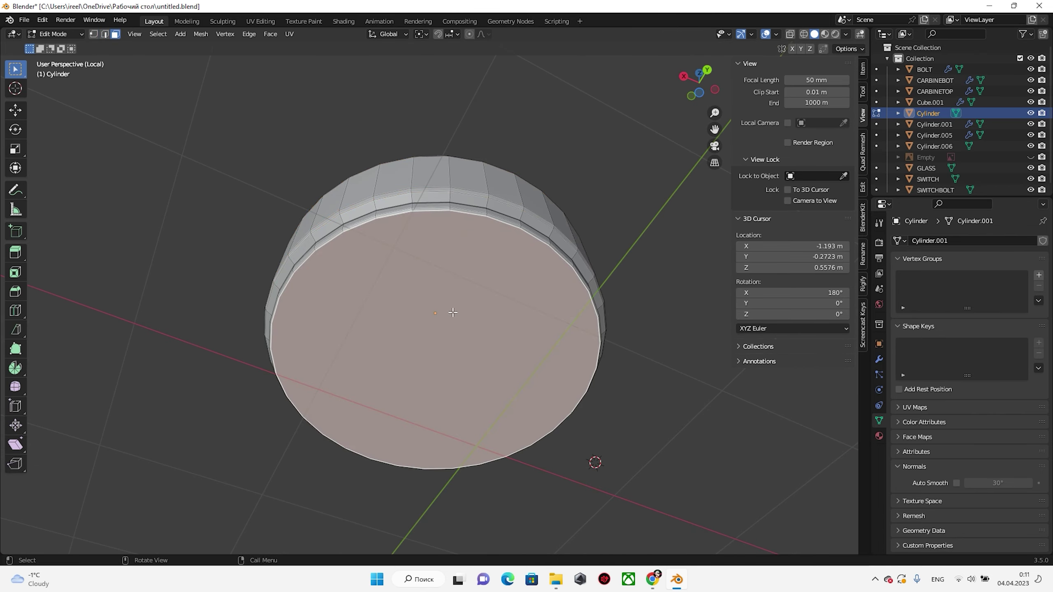
# Inset the bottom cap, collapse its inner disc to a point and dissolve the fan edges
pyautogui.press('i')
pyautogui.click(472, 217)
pyautogui.press('m')
pyautogui.press('2')
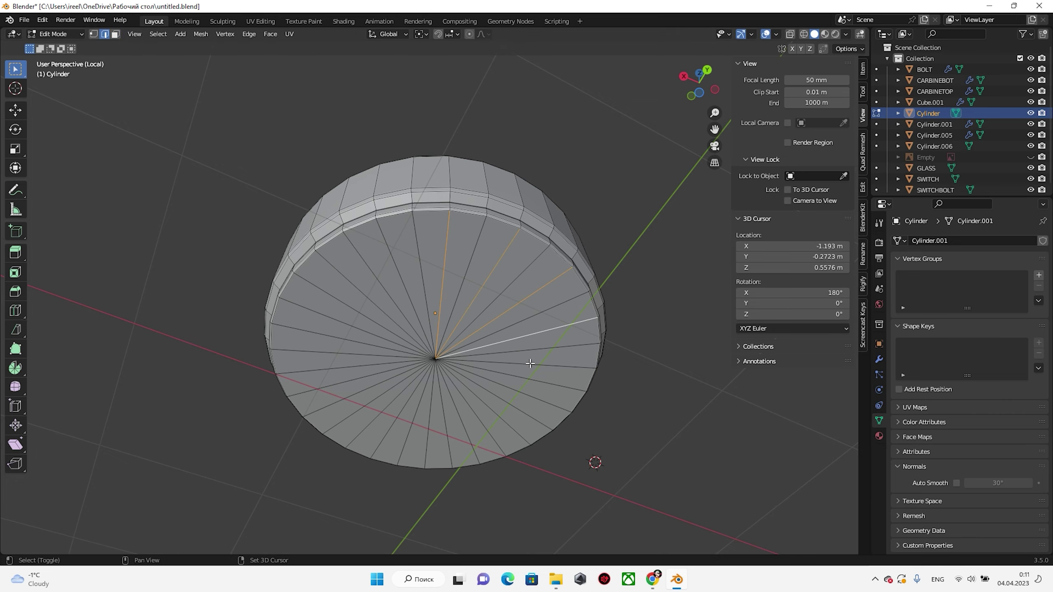
pyautogui.click(468, 351)
pyautogui.moveTo(468, 351); pyautogui.dragTo(475, 395, button='middle')
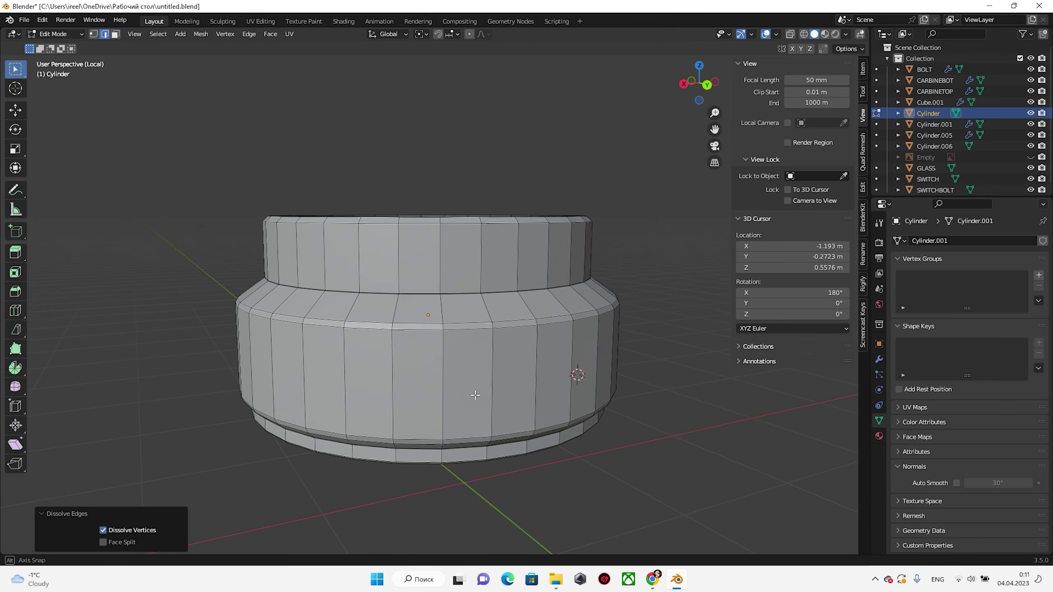
pyautogui.click(776, 34)
pyautogui.click(755, 161)
pyautogui.press('Tab')
pyautogui.moveTo(538, 257); pyautogui.dragTo(473, 236, button='middle')
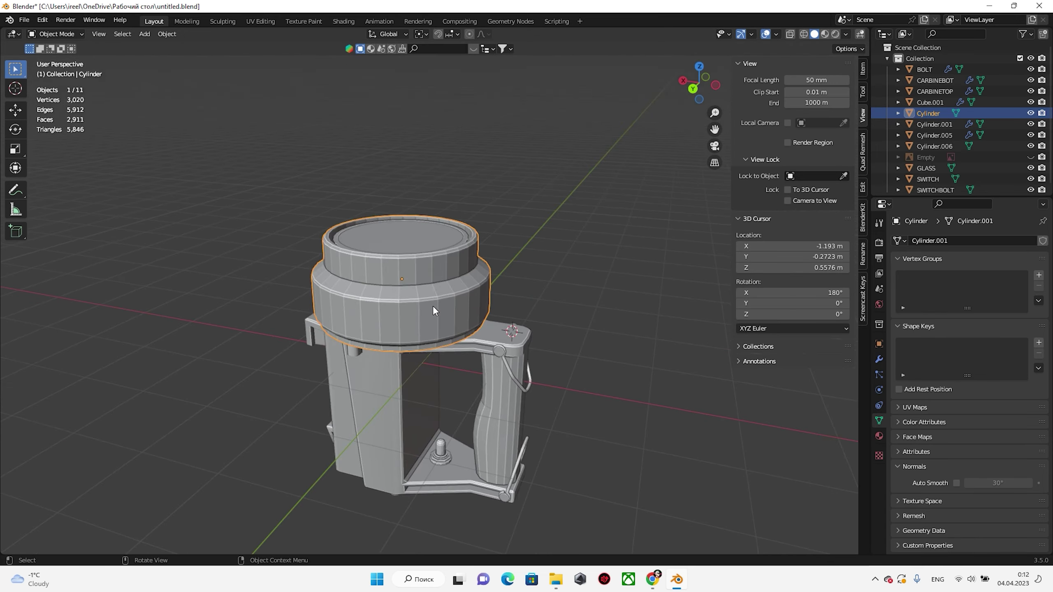
# Snap the 3D cursor to the centre vertex of the bracket's cross piece
pyautogui.scroll(2, 434, 310)
pyautogui.scroll(3, 474, 259)
pyautogui.scroll(3, 409, 251)
pyautogui.click(536, 248)
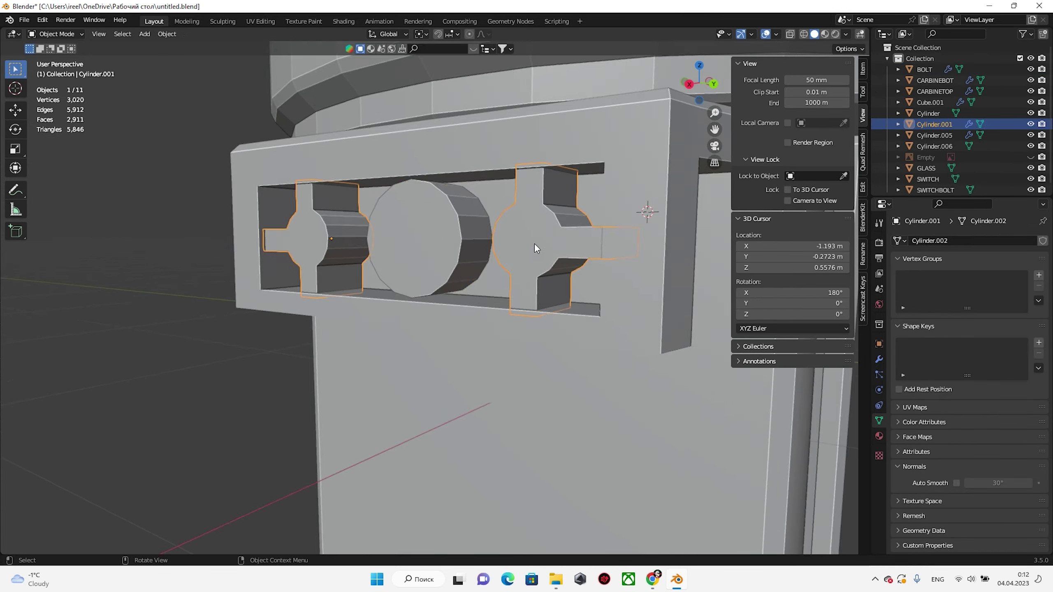
pyautogui.scroll(-4, 536, 248)
pyautogui.scroll(4, 535, 248)
pyautogui.moveTo(536, 248); pyautogui.dragTo(589, 322, button='middle')
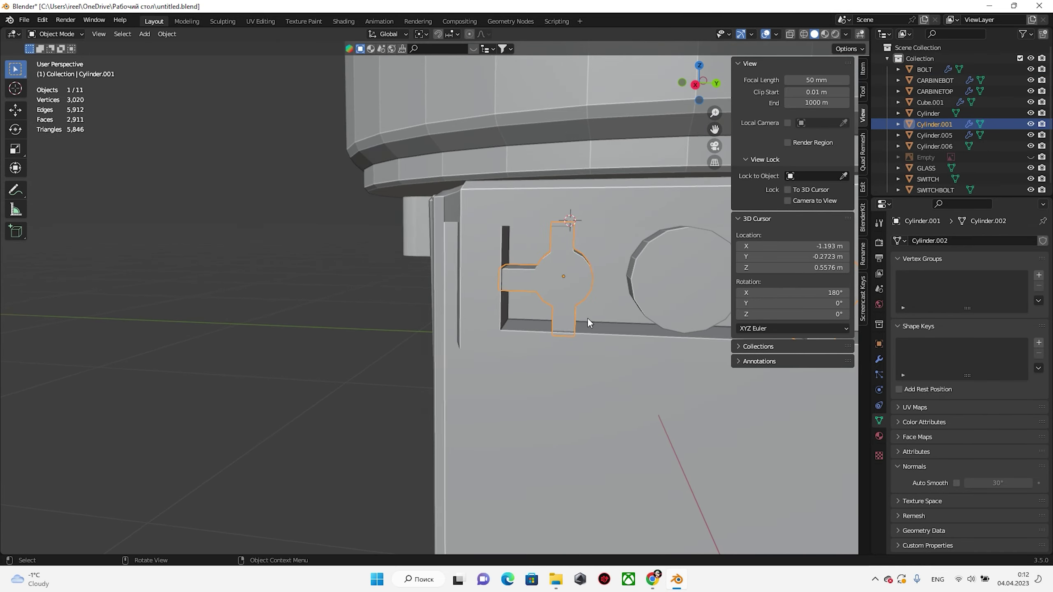
pyautogui.press('Tab')
pyautogui.scroll(5, 580, 274)
pyautogui.rightClick(550, 375)
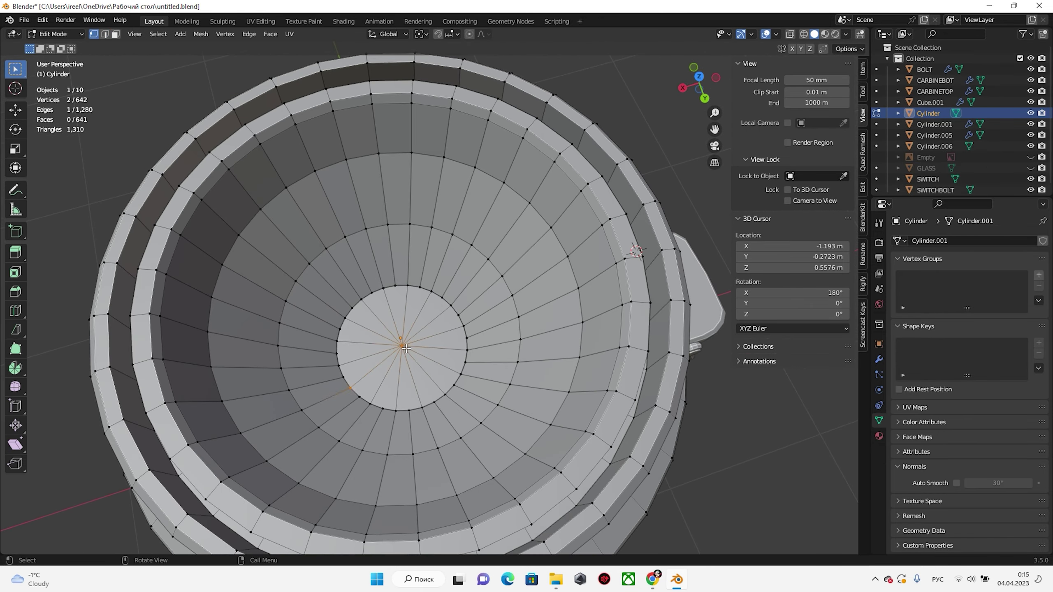
pyautogui.hotkey('shift', 's')
pyautogui.click(454, 328)
pyautogui.press('Tab')
# Add a cube at the 3D cursor and scale it down to 0.486
pyautogui.hotkey('shift', 'a')
pyautogui.click(257, 52)
pyautogui.press('s')
pyautogui.click(436, 346)
# Remove the housing cylinder cap's centre vertex and undo an unwanted extrusion
pyautogui.scroll(3, 438, 345)
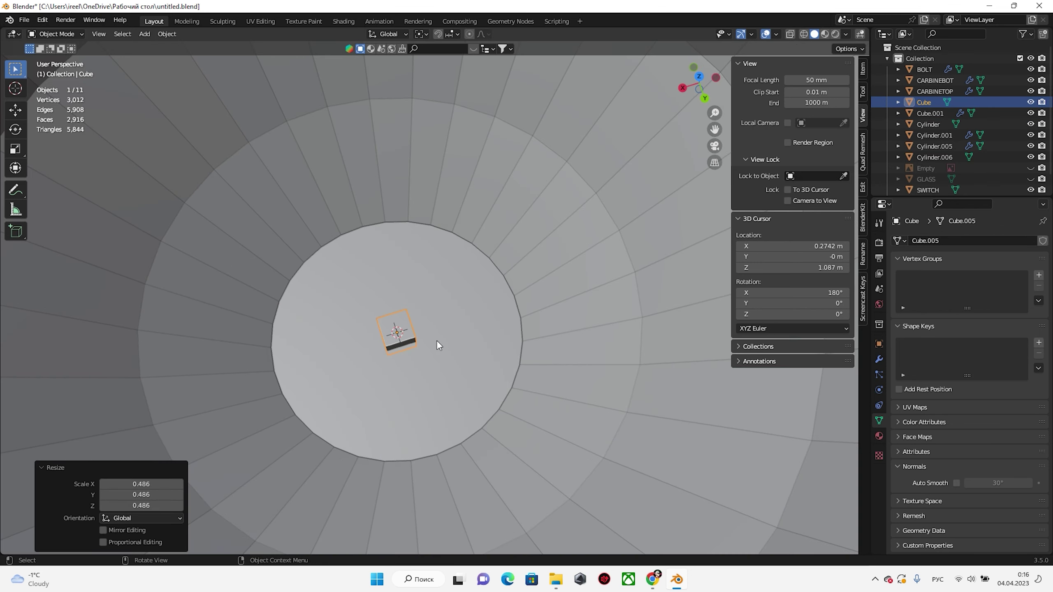
pyautogui.scroll(-3, 480, 357)
pyautogui.scroll(-3, 388, 351)
pyautogui.click(618, 365)
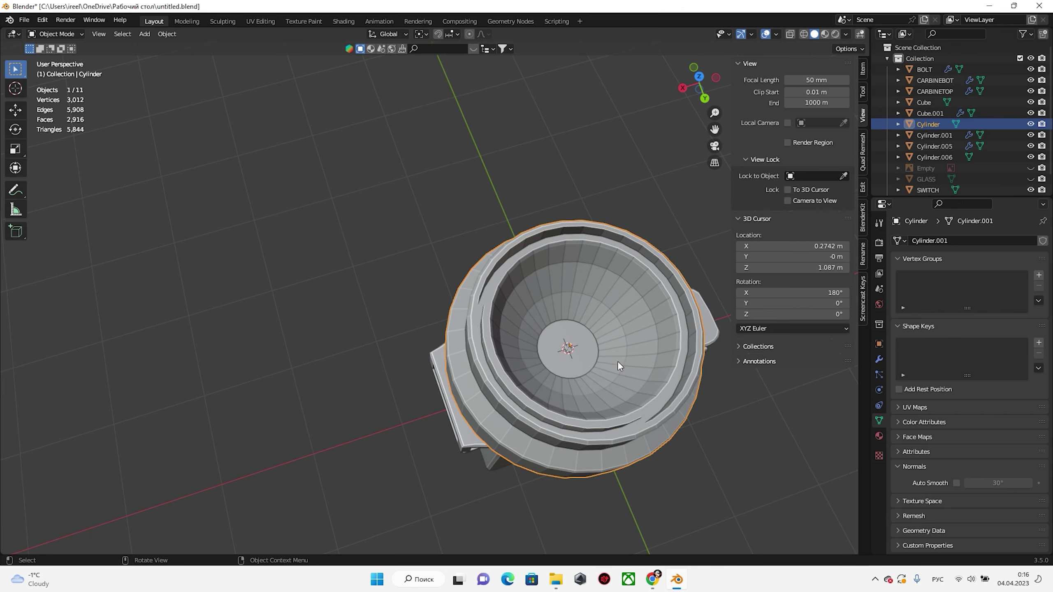
pyautogui.press('Tab')
pyautogui.scroll(5, 583, 346)
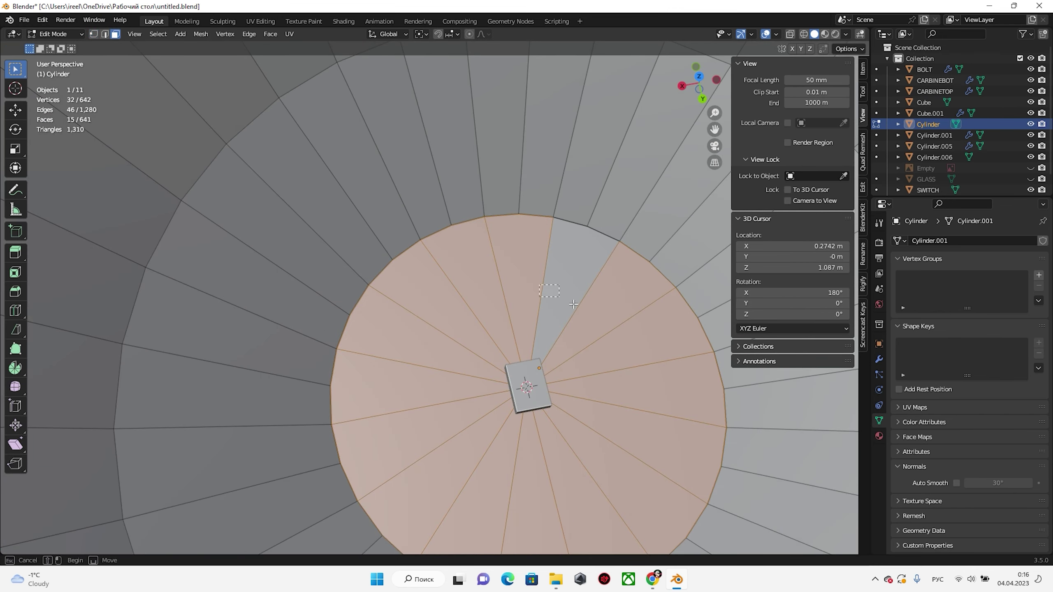
pyautogui.hotkey('ctrl', 'z')
pyautogui.click(503, 358)
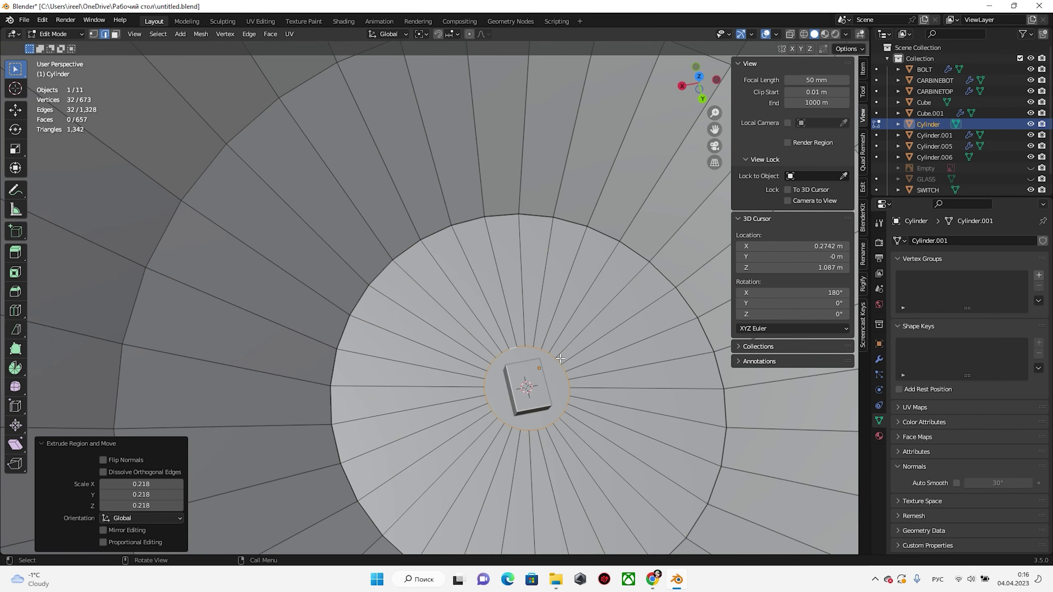
pyautogui.hotkey('ctrl', 'z')
# Dissolve the cap's radial edges, fill and inset the centre, and merge its vertices
pyautogui.keyDown('shift'); pyautogui.click(565, 319); pyautogui.keyUp('shift')
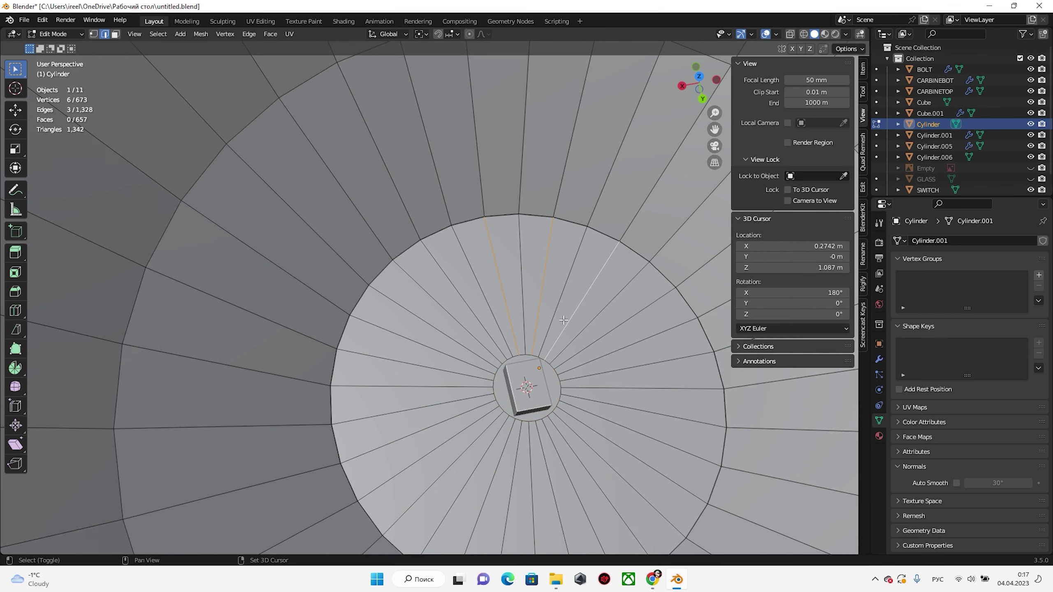
pyautogui.press('x')
pyautogui.click(512, 384)
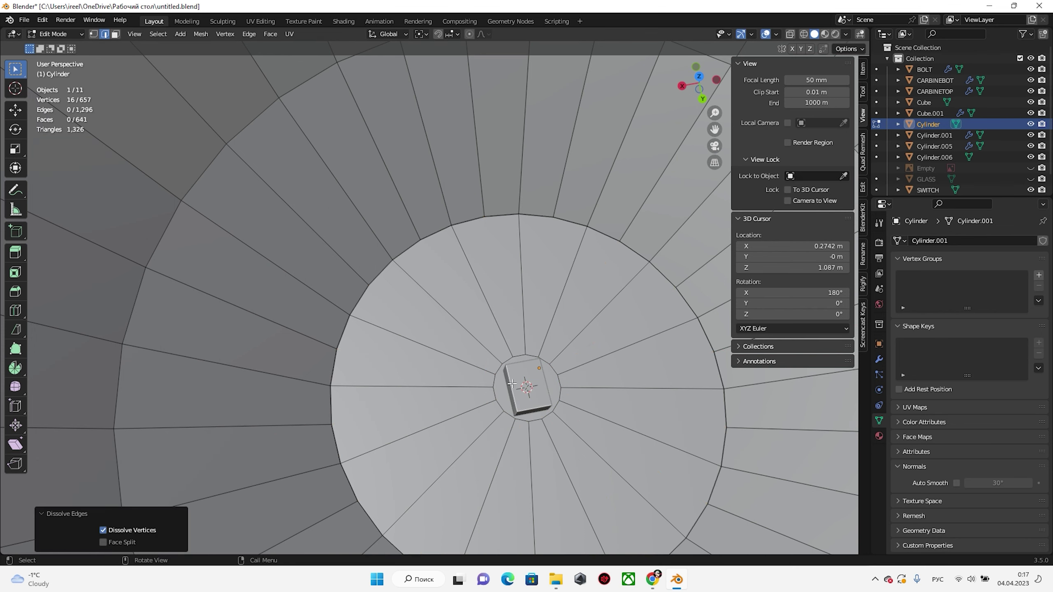
pyautogui.press('Escape')
pyautogui.press('f')
pyautogui.press('i')
pyautogui.click(548, 353)
pyautogui.scroll(3, 548, 353)
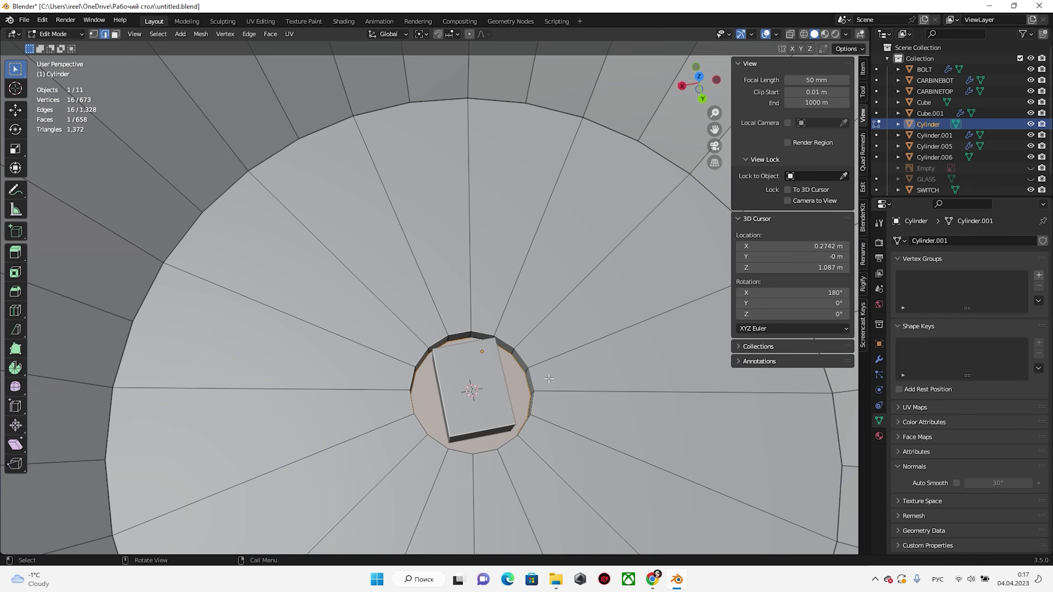
pyautogui.press('m')
pyautogui.click(611, 376)
# Dissolve the remaining edges near the cap centre and leave Edit Mode
pyautogui.keyDown('shift'); pyautogui.click(376, 447); pyautogui.keyUp('shift')
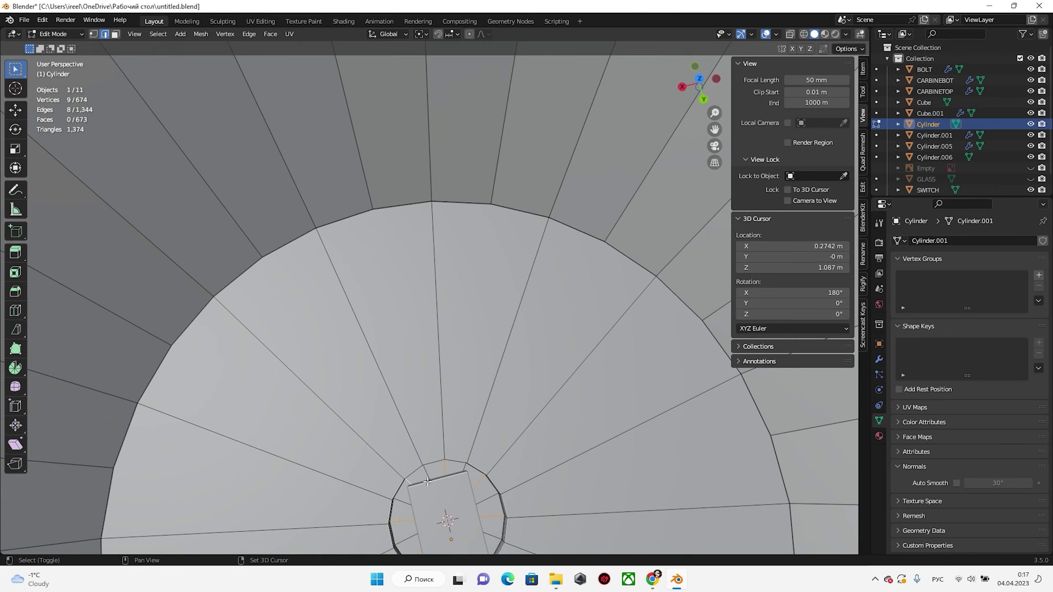
pyautogui.press('x')
pyautogui.click(462, 408)
pyautogui.press('Tab')
pyautogui.scroll(-5, 422, 287)
pyautogui.moveTo(422, 287); pyautogui.dragTo(720, 309, button='middle')
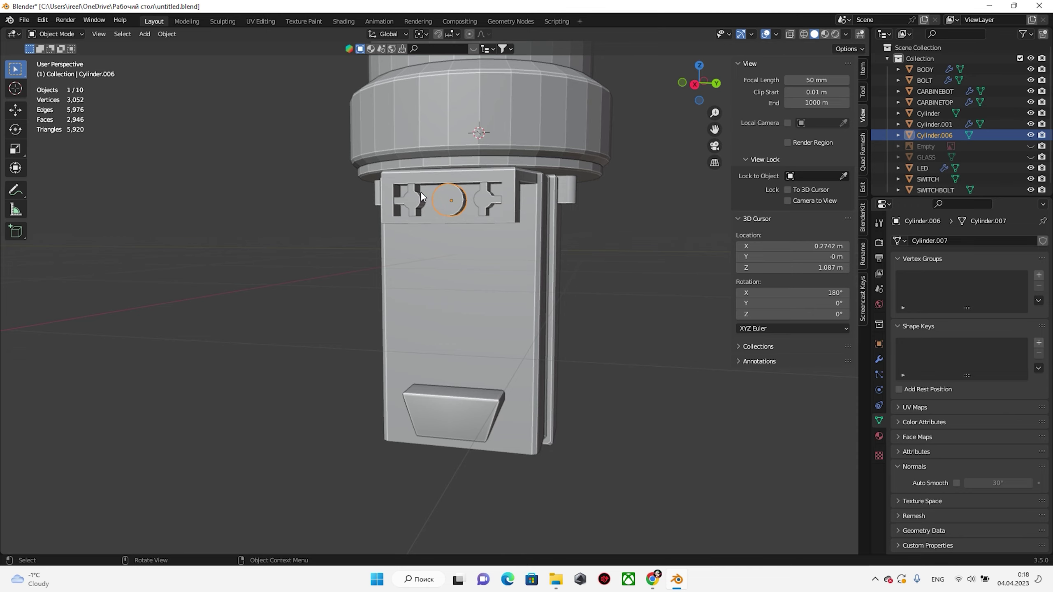
# Select the LED and switch panel parts, then rename the top cylinder LID
pyautogui.scroll(3, 421, 195)
pyautogui.moveTo(421, 196); pyautogui.dragTo(568, 300, button='middle')
pyautogui.click(527, 277)
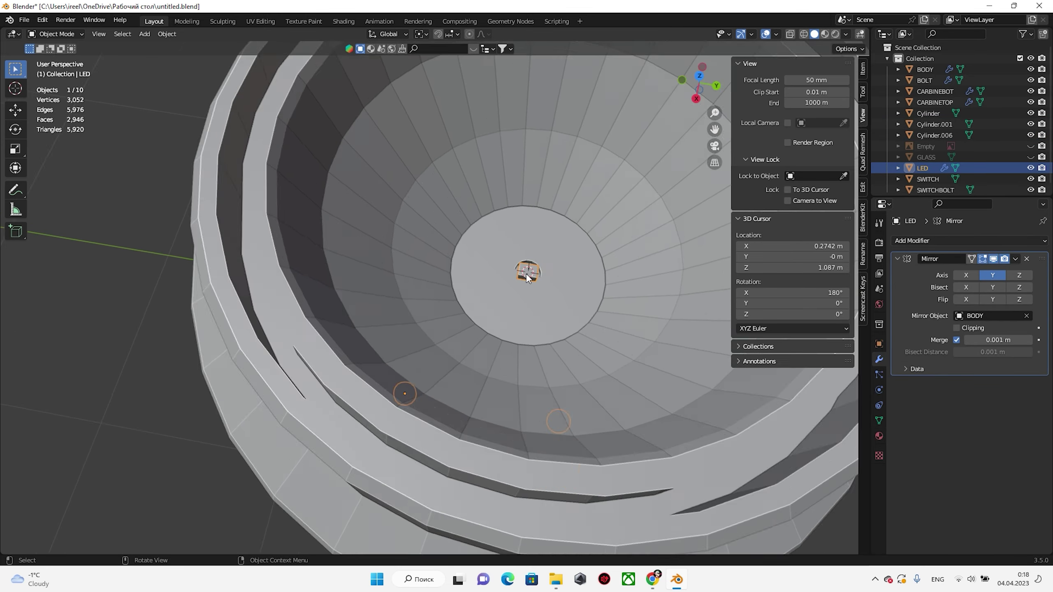
pyautogui.scroll(2, 527, 278)
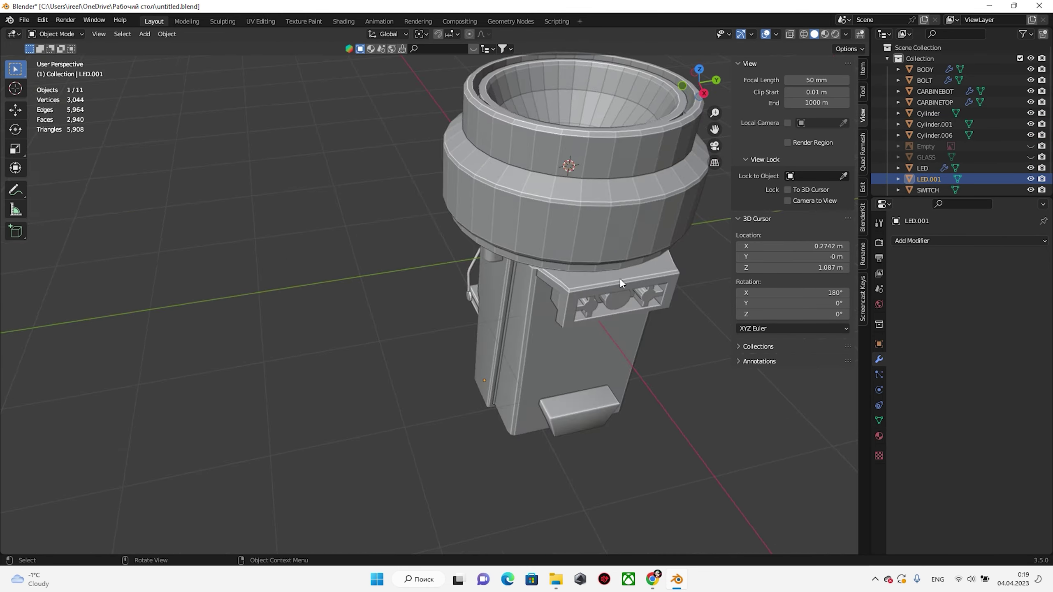
pyautogui.moveTo(620, 279)
pyautogui.mouseDown(button='middle')
pyautogui.moveTo(577, 438)
pyautogui.moveTo(590, 325)
pyautogui.moveTo(861, 244)
pyautogui.mouseUp(button='middle')
pyautogui.moveTo(684, 232); pyautogui.dragTo(556, 323, button='middle')
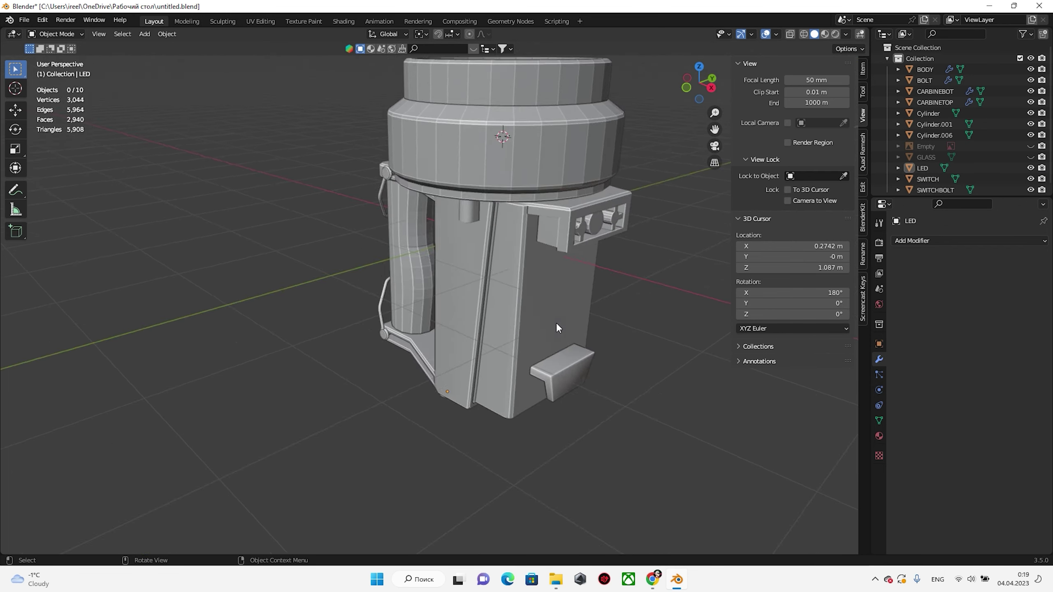
pyautogui.scroll(3, 556, 323)
pyautogui.click(484, 298)
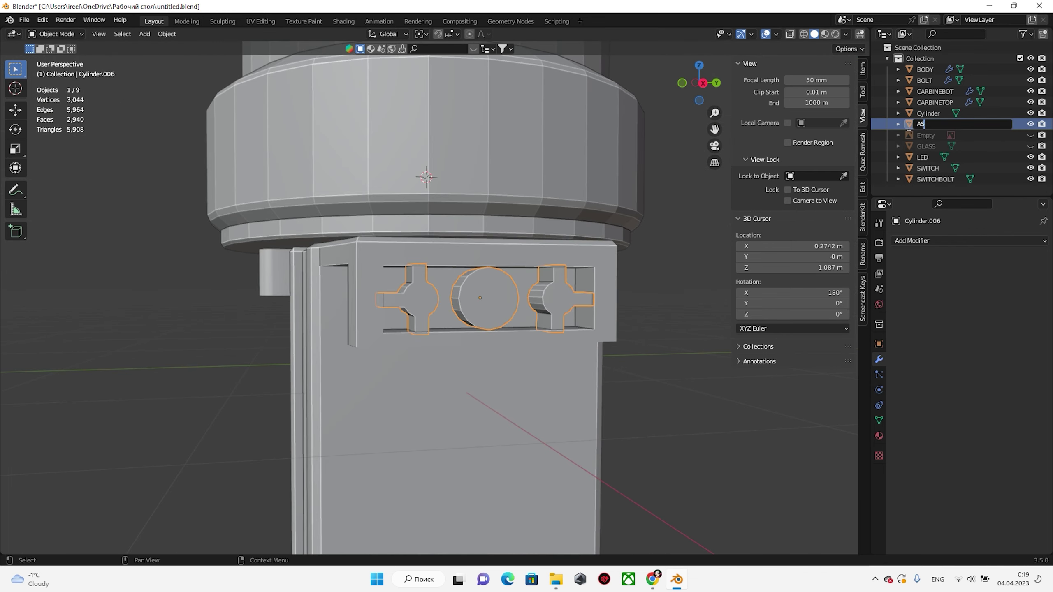
pyautogui.scroll(-3, 518, 282)
pyautogui.moveTo(518, 282); pyautogui.dragTo(553, 268, button='middle')
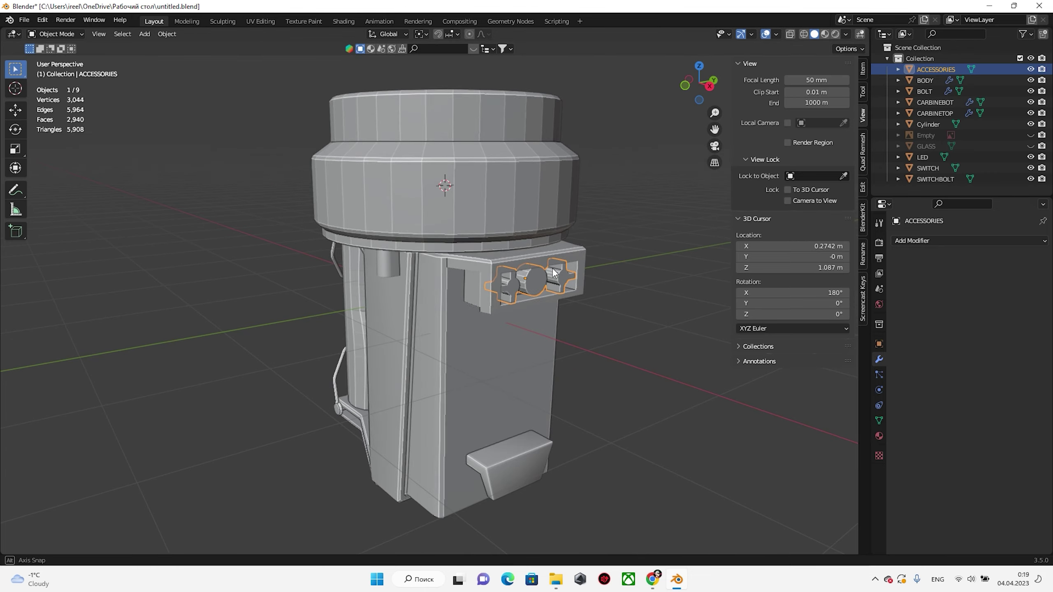
pyautogui.press('F2')
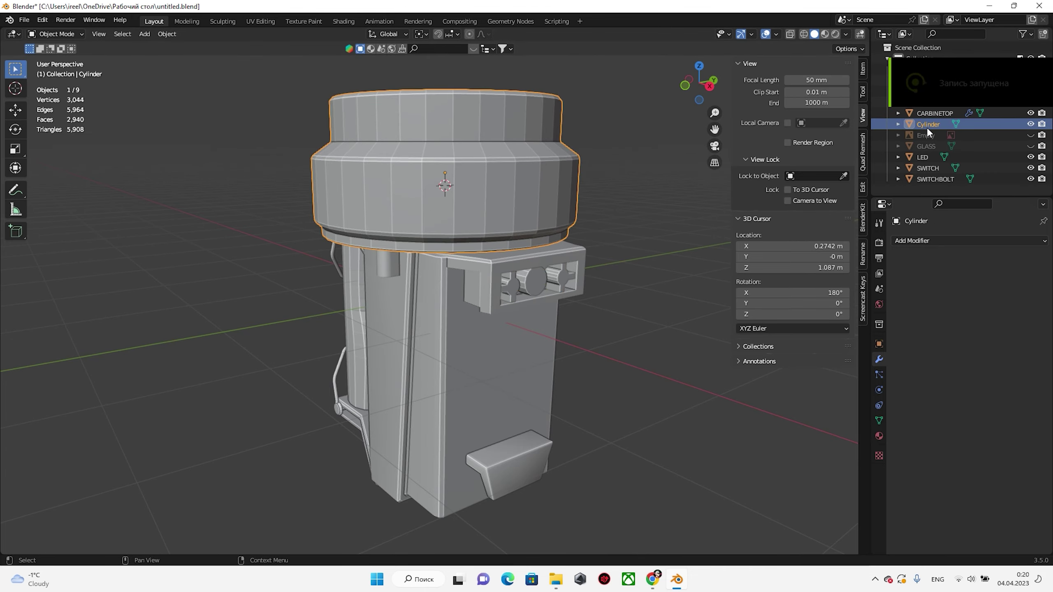
pyautogui.write('LID')
pyautogui.press('Return')
# Select the switch bolt, then delete the empty object
pyautogui.moveTo(534, 249)
pyautogui.mouseDown(button='middle')
pyautogui.moveTo(544, 255)
pyautogui.moveTo(502, 218)
pyautogui.moveTo(560, 258)
pyautogui.mouseUp(button='middle')
pyautogui.scroll(-2, 502, 219)
pyautogui.scroll(5, 559, 258)
pyautogui.click(465, 349)
pyautogui.scroll(-4, 465, 350)
pyautogui.moveTo(465, 349)
pyautogui.mouseDown(button='middle')
pyautogui.moveTo(391, 287)
pyautogui.moveTo(645, 336)
pyautogui.moveTo(667, 270)
pyautogui.mouseUp(button='middle')
pyautogui.click(925, 125)
pyautogui.press('Delete')
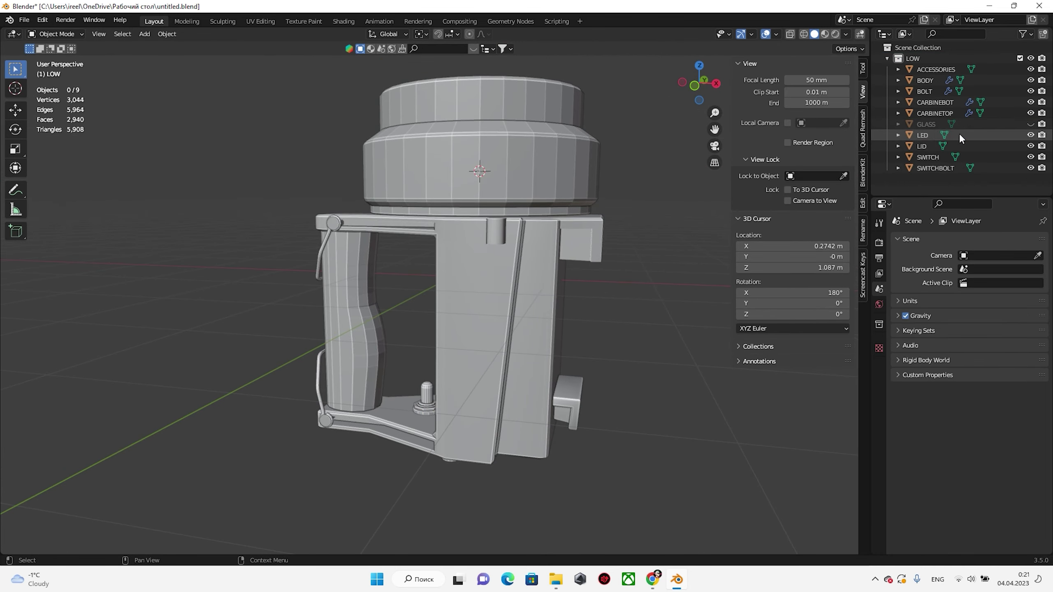
# Hide the LOW collection and give the copied SWITCHBOLT.001 Subdivision level 2
pyautogui.press('a')
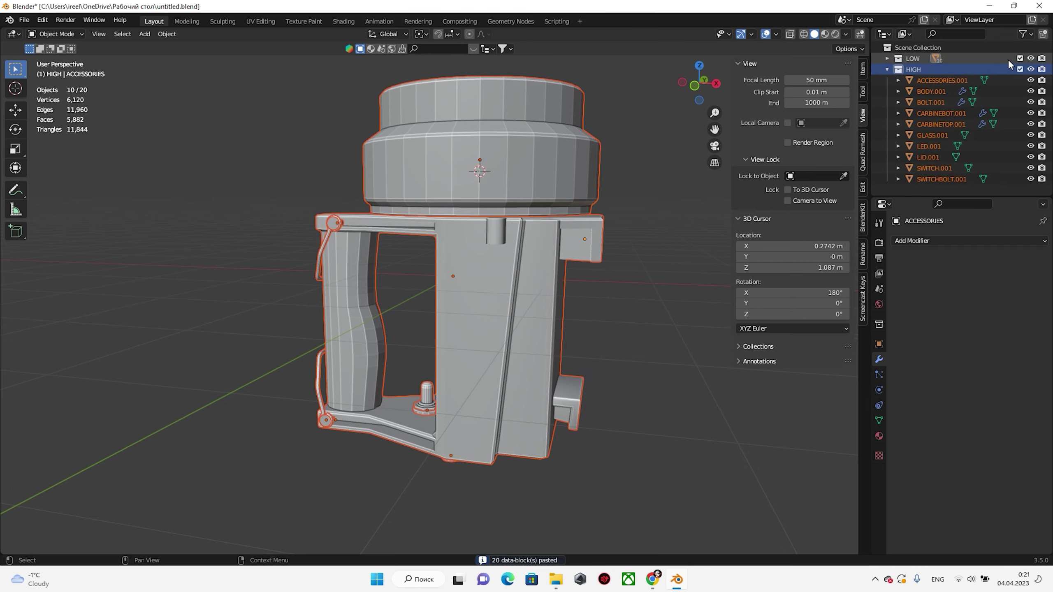
pyautogui.click(1030, 58)
pyautogui.scroll(5, 504, 348)
pyautogui.click(503, 348)
pyautogui.moveTo(456, 327); pyautogui.dragTo(546, 301, button='middle')
pyautogui.hotkey('ctrl', '2')
pyautogui.press('Tab')
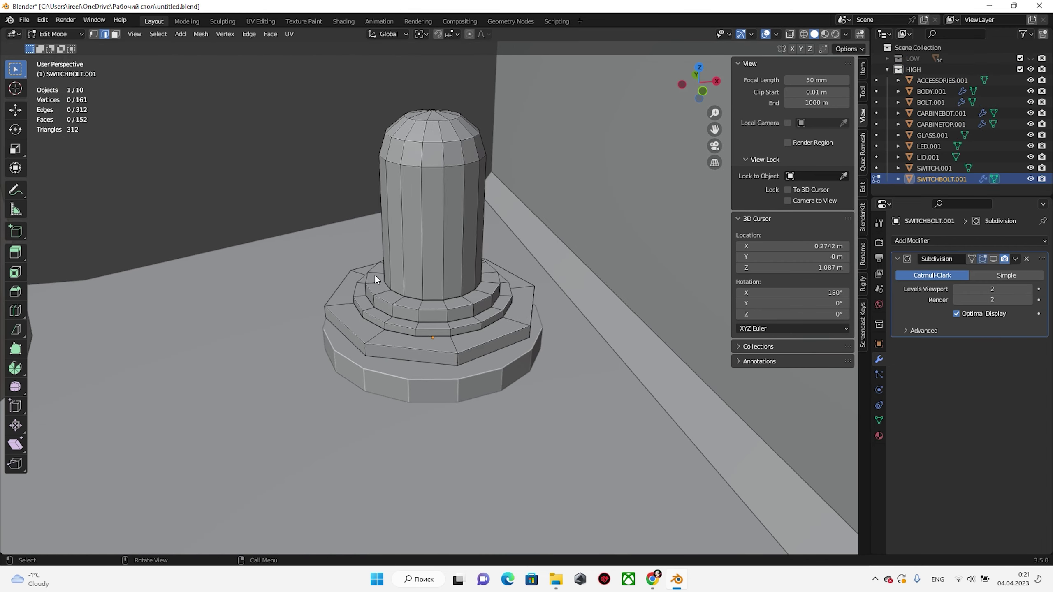
pyautogui.press('KP_Divide')
# Finish selecting the switch bolt's base edge loop and check the smoothed bolt
pyautogui.moveTo(446, 425); pyautogui.dragTo(439, 400, button='middle')
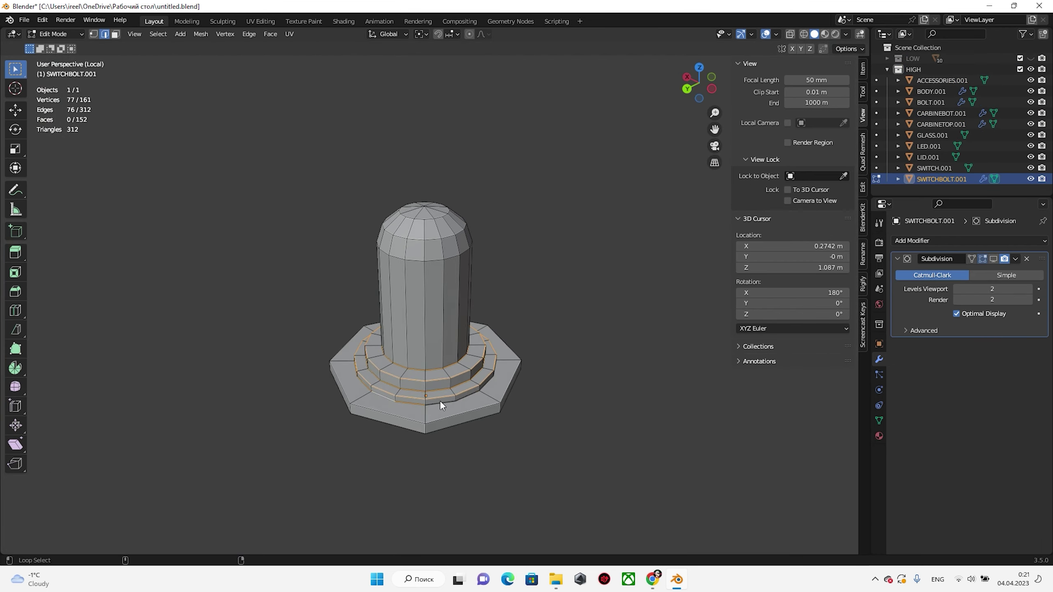
pyautogui.keyDown('alt'); pyautogui.keyDown('shift'); pyautogui.click(450, 423); pyautogui.keyUp('shift'); pyautogui.keyUp('alt')
pyautogui.moveTo(543, 426)
pyautogui.mouseDown(button='middle')
pyautogui.moveTo(456, 458)
pyautogui.moveTo(437, 426)
pyautogui.mouseUp(button='middle')
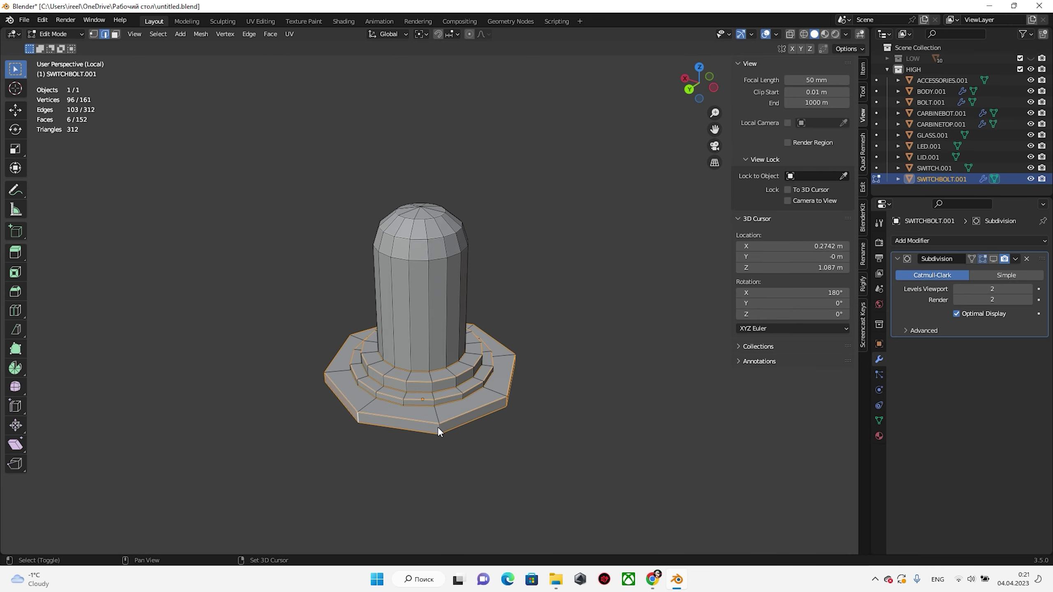
pyautogui.press('Tab')
pyautogui.moveTo(565, 404); pyautogui.dragTo(630, 346, button='middle')
pyautogui.press('KP_Divide')
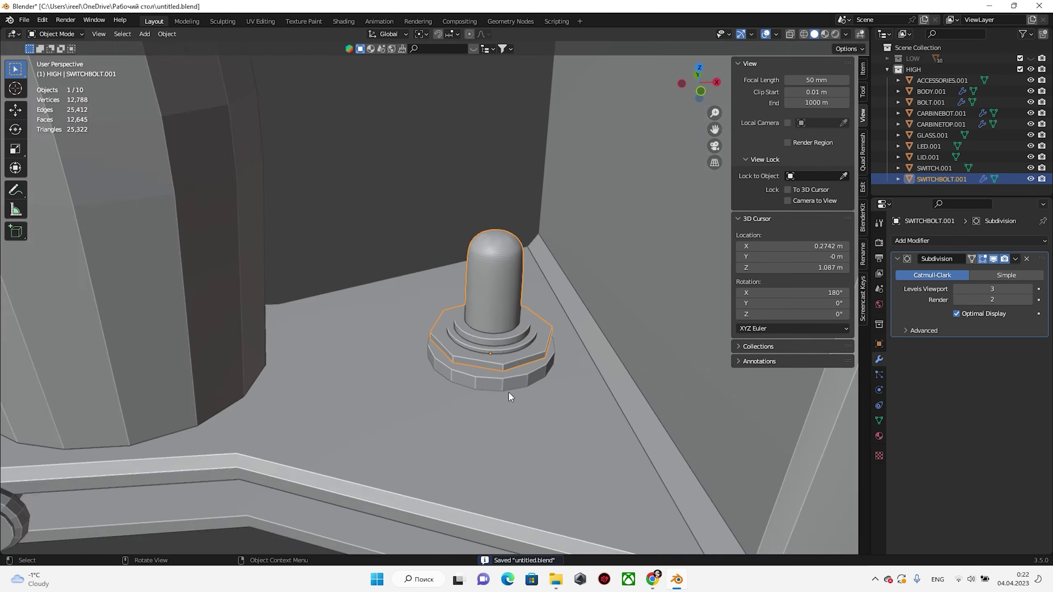
# Give the switch ring level-3 subdivision and crease its inner edge loop
pyautogui.click(441, 390)
pyautogui.hotkey('ctrl', '3')
pyautogui.press('Tab')
pyautogui.keyDown('shift'); pyautogui.click(486, 380); pyautogui.keyUp('shift')
pyautogui.press('KP_Divide')
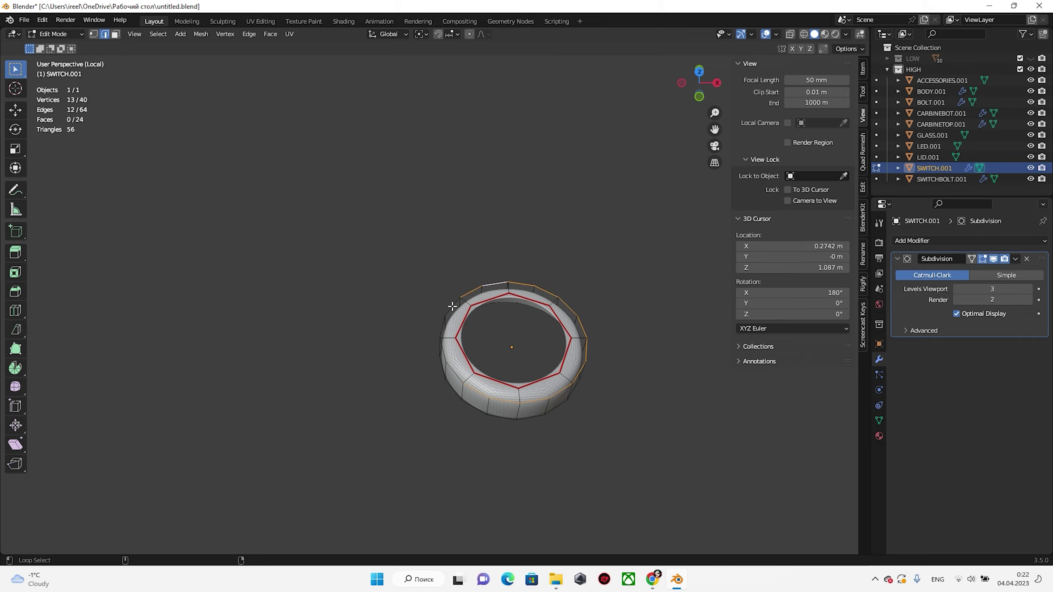
pyautogui.click(642, 433)
pyautogui.moveTo(642, 433); pyautogui.dragTo(608, 294, button='middle')
pyautogui.press('Tab')
pyautogui.press('KP_Divide')
# Select the carabiners and give the upper carabiner level-3 subdivision
pyautogui.click(348, 383)
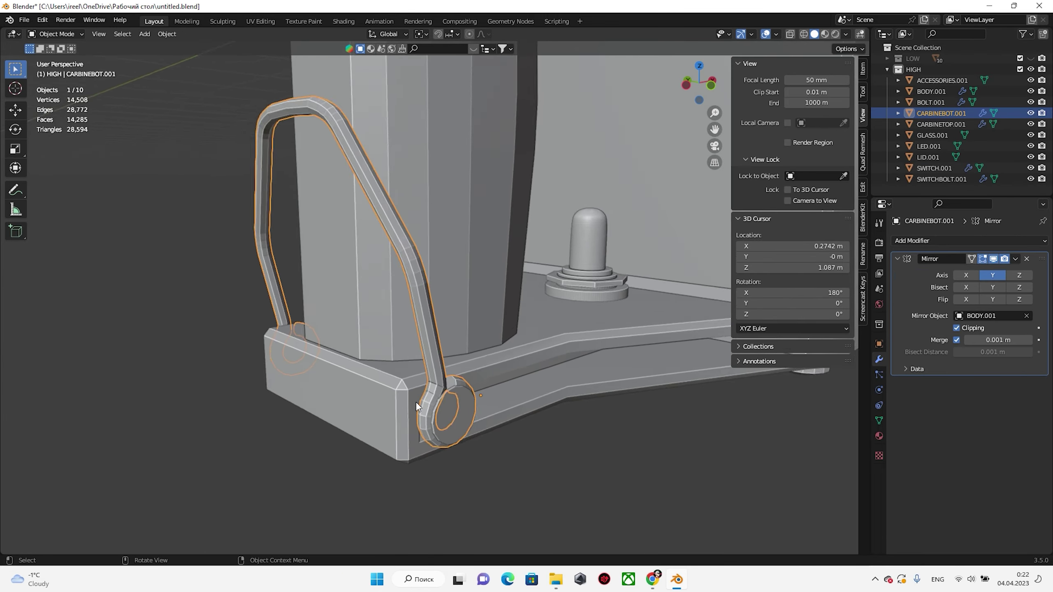
pyautogui.moveTo(348, 383); pyautogui.dragTo(579, 406, button='middle')
pyautogui.click(941, 124)
pyautogui.hotkey('ctrl', '3')
# Crease the accessories panel's sharp edges and add subdivision to the panel
pyautogui.moveTo(383, 425)
pyautogui.mouseDown(button='middle')
pyautogui.moveTo(459, 401)
pyautogui.moveTo(418, 273)
pyautogui.moveTo(446, 381)
pyautogui.moveTo(510, 387)
pyautogui.mouseUp(button='middle')
pyautogui.click(510, 388)
pyautogui.press('Tab')
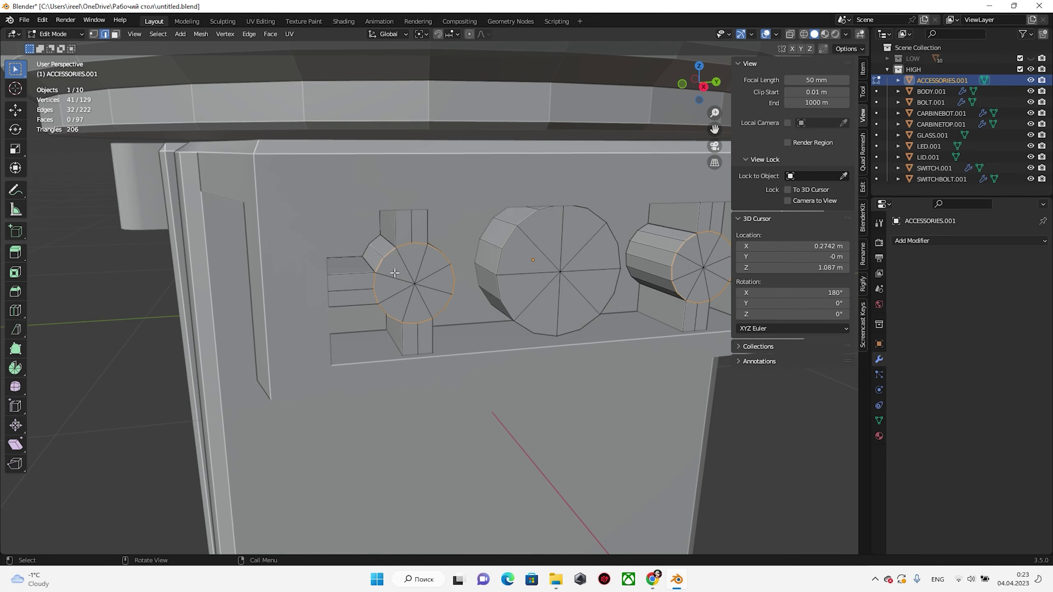
pyautogui.click(157, 34)
pyautogui.hotkey('ctrl', '3')
pyautogui.moveTo(373, 249); pyautogui.dragTo(449, 280, button='middle')
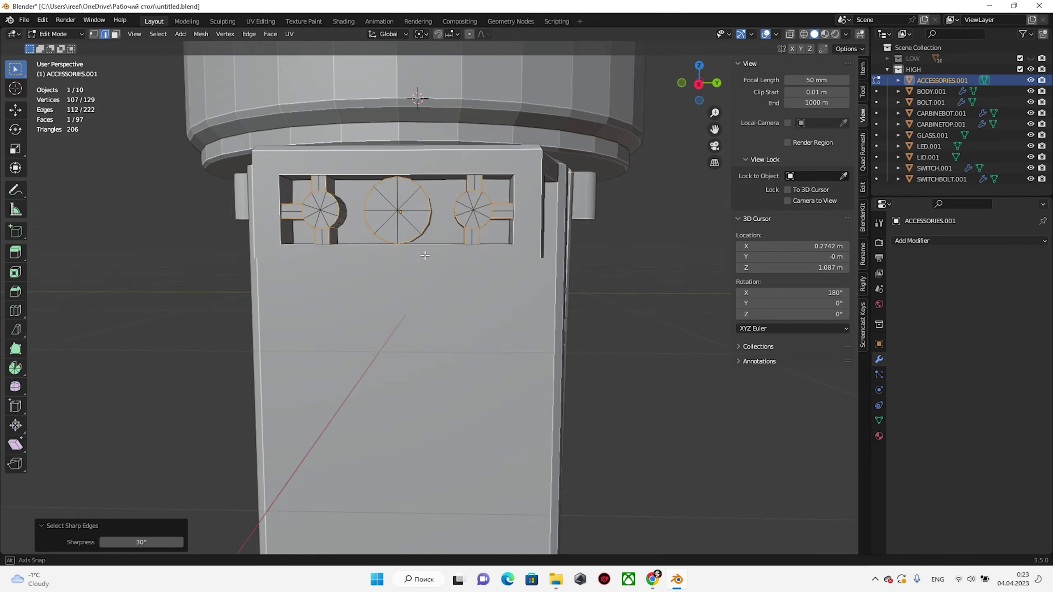
pyautogui.press('Tab')
# Isolate the lid and select its outer edge loops
pyautogui.press('Tab')
pyautogui.press('Tab')
pyautogui.moveTo(555, 266); pyautogui.dragTo(496, 308, button='middle')
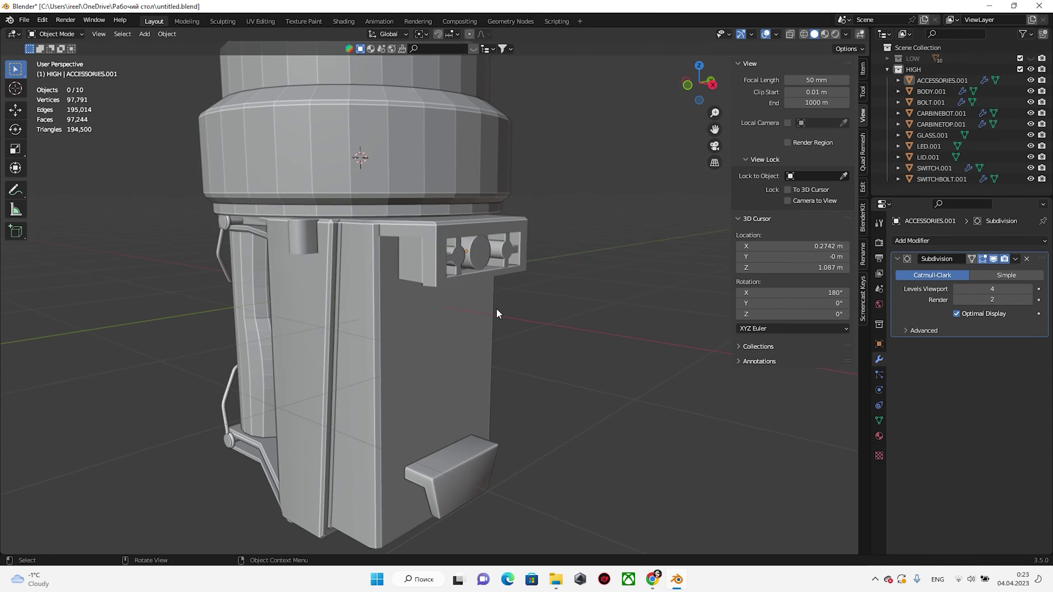
pyautogui.click(412, 277)
pyautogui.moveTo(413, 276)
pyautogui.mouseDown(button='middle')
pyautogui.moveTo(383, 211)
pyautogui.moveTo(511, 308)
pyautogui.moveTo(616, 289)
pyautogui.mouseUp(button='middle')
pyautogui.press('Tab')
pyautogui.scroll(4, 383, 212)
pyautogui.press('/')
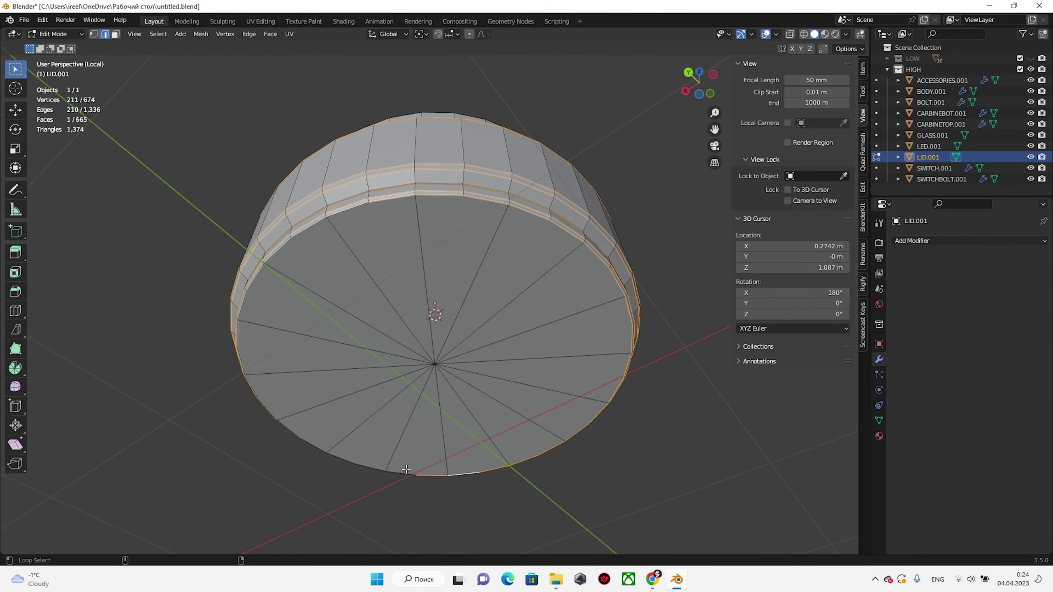
pyautogui.keyDown('alt'); pyautogui.keyDown('shift'); pyautogui.click(406, 469); pyautogui.keyUp('shift'); pyautogui.keyUp('alt')
pyautogui.moveTo(406, 469)
pyautogui.mouseDown(button='middle')
pyautogui.moveTo(413, 418)
pyautogui.moveTo(394, 372)
pyautogui.moveTo(486, 348)
pyautogui.moveTo(304, 351)
pyautogui.moveTo(417, 375)
pyautogui.mouseUp(button='middle')
pyautogui.scroll(2, 417, 375)
pyautogui.scroll(4, 418, 375)
pyautogui.keyDown('alt'); pyautogui.keyDown('shift'); pyautogui.click(417, 375); pyautogui.keyUp('shift'); pyautogui.keyUp('alt')
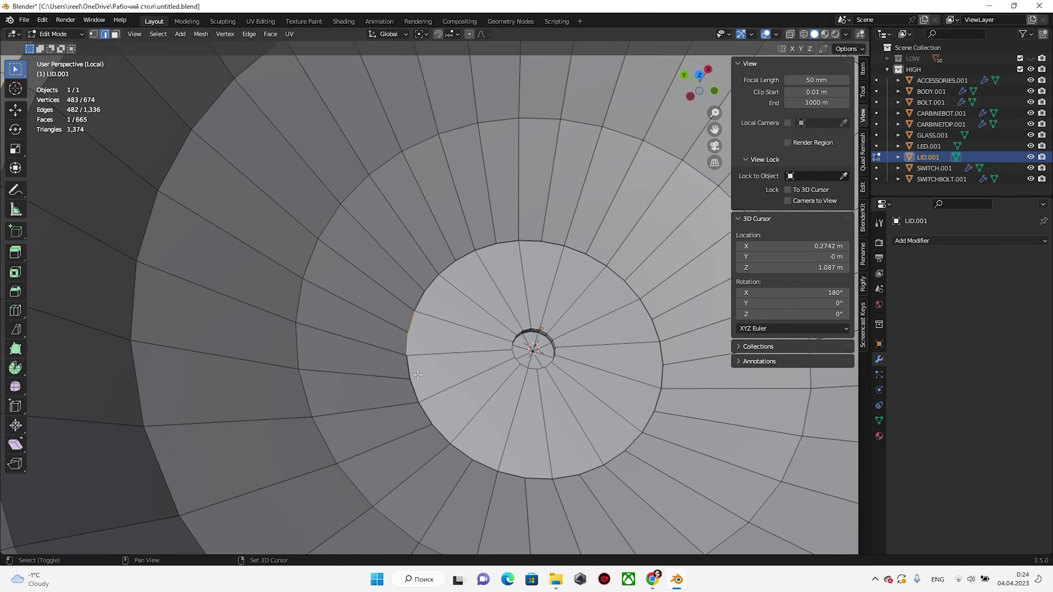
# Crease the lid's inner edge ring and loops and add Subdivision (viewport 3, render 2)
pyautogui.moveTo(543, 243)
pyautogui.mouseDown(button='middle')
pyautogui.moveTo(539, 344)
pyautogui.moveTo(426, 166)
pyautogui.moveTo(502, 305)
pyautogui.mouseUp(button='middle')
pyautogui.keyDown('alt'); pyautogui.keyDown('shift'); pyautogui.click(539, 344); pyautogui.keyUp('shift'); pyautogui.keyUp('alt')
pyautogui.keyDown('alt'); pyautogui.keyDown('shift'); pyautogui.click(426, 166); pyautogui.keyUp('shift'); pyautogui.keyUp('alt')
pyautogui.scroll(-5, 426, 166)
pyautogui.hotkey('ctrl', '3')
pyautogui.click(577, 360)
pyautogui.press('Tab')
pyautogui.hotkey('ctrl', '4')
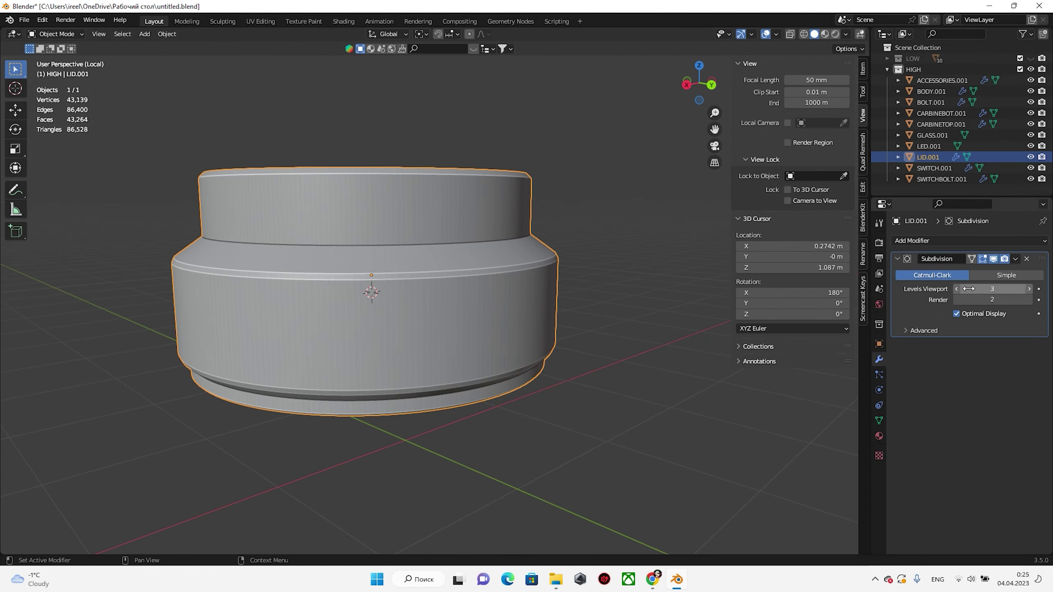
pyautogui.scroll(-3, 577, 360)
pyautogui.press('KP_Divide')
pyautogui.scroll(4, 366, 418)
# Separate the grip from the main body and give it level-3 subdivision
pyautogui.click(398, 319)
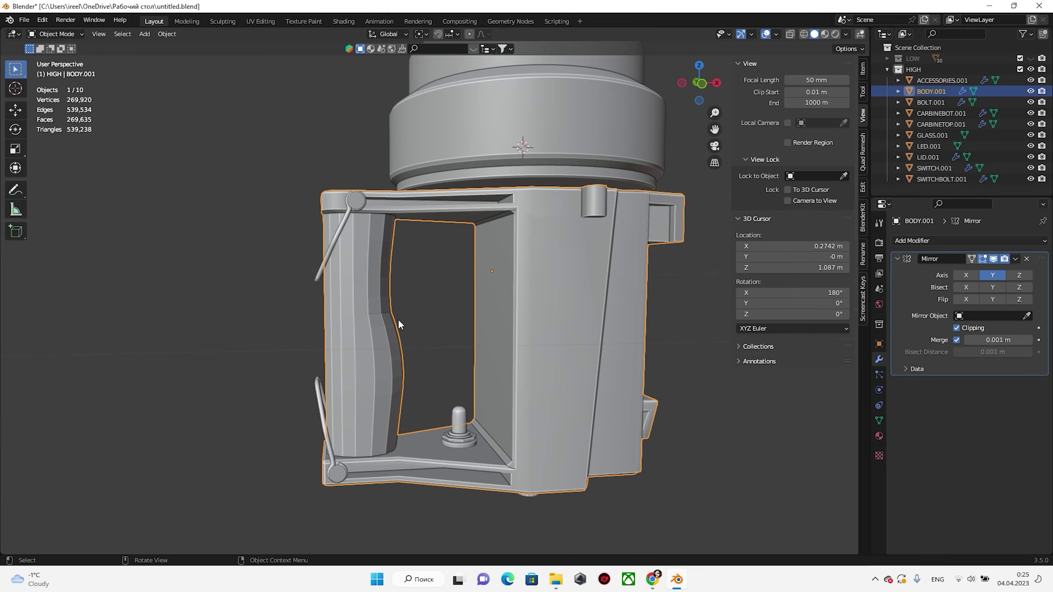
pyautogui.press('Tab')
pyautogui.press('KP_Decimal')
pyautogui.moveTo(398, 319)
pyautogui.mouseDown(button='middle')
pyautogui.moveTo(377, 328)
pyautogui.moveTo(431, 358)
pyautogui.mouseUp(button='middle')
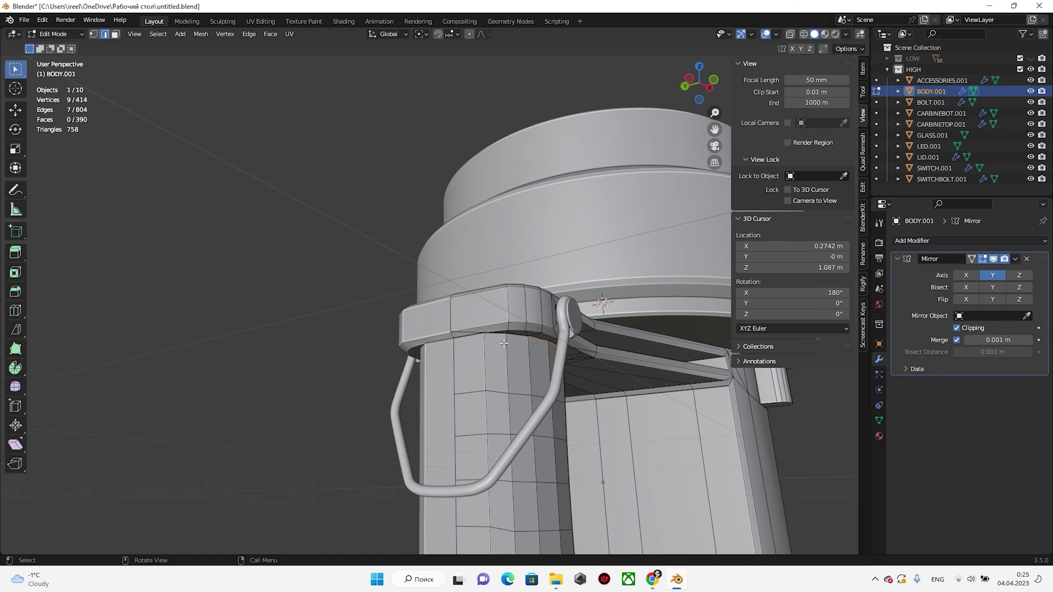
pyautogui.moveTo(437, 369)
pyautogui.mouseDown(button='middle')
pyautogui.moveTo(383, 350)
pyautogui.moveTo(491, 321)
pyautogui.moveTo(498, 352)
pyautogui.mouseUp(button='middle')
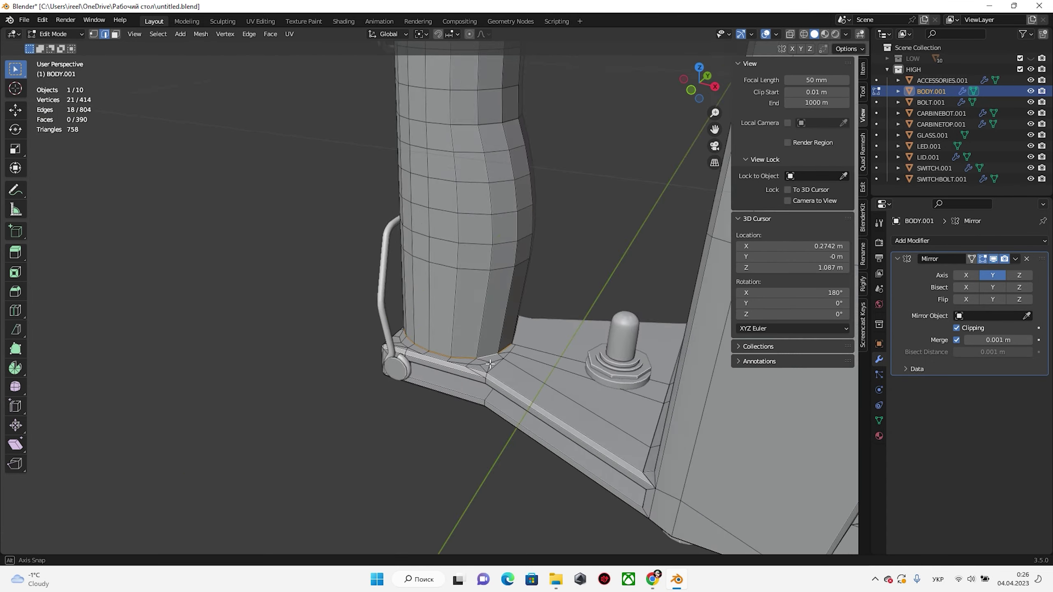
pyautogui.scroll(-5, 498, 353)
pyautogui.press('l')
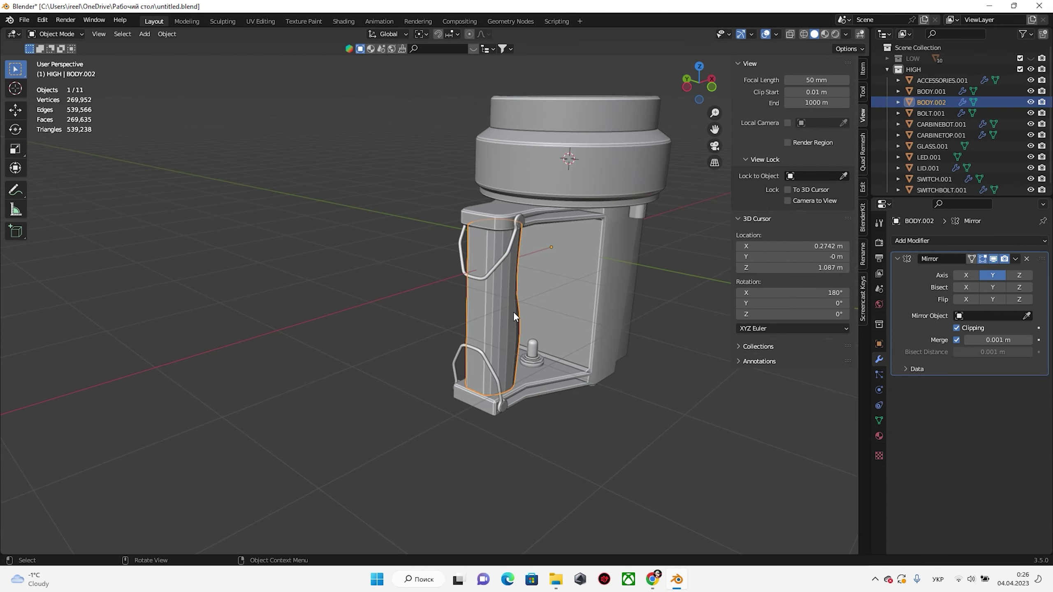
pyautogui.scroll(3, 510, 290)
pyautogui.scroll(3, 543, 280)
pyautogui.press('Tab')
pyautogui.scroll(-2, 474, 325)
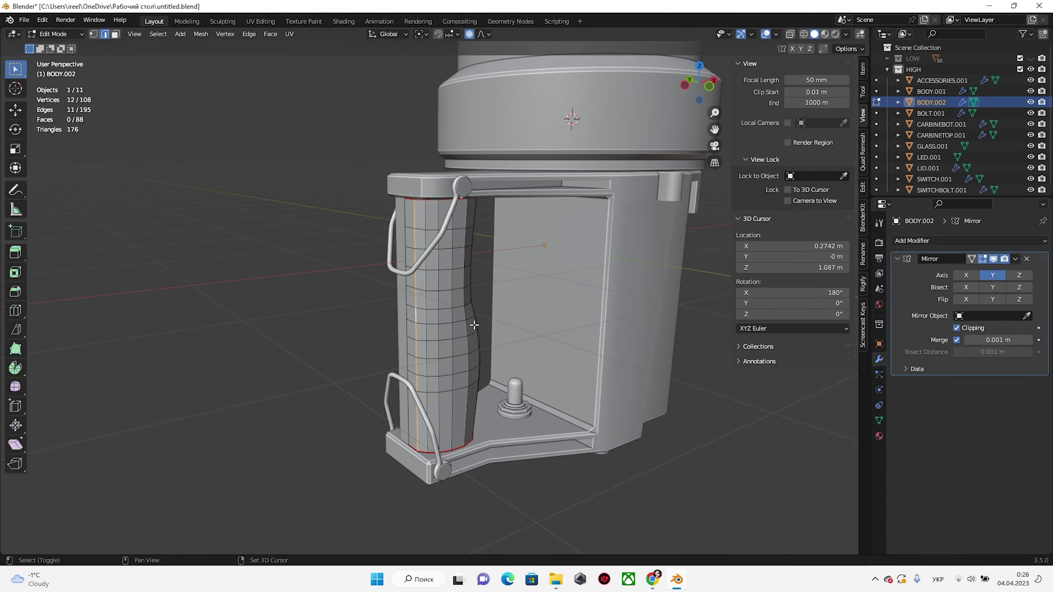
pyautogui.press('Tab')
pyautogui.hotkey('ctrl', '3')
# Isolate the body and select the edge loops around its cylinder top
pyautogui.moveTo(675, 360)
pyautogui.mouseDown(button='middle')
pyautogui.moveTo(620, 376)
pyautogui.moveTo(436, 380)
pyautogui.mouseUp(button='middle')
pyautogui.scroll(5, 431, 290)
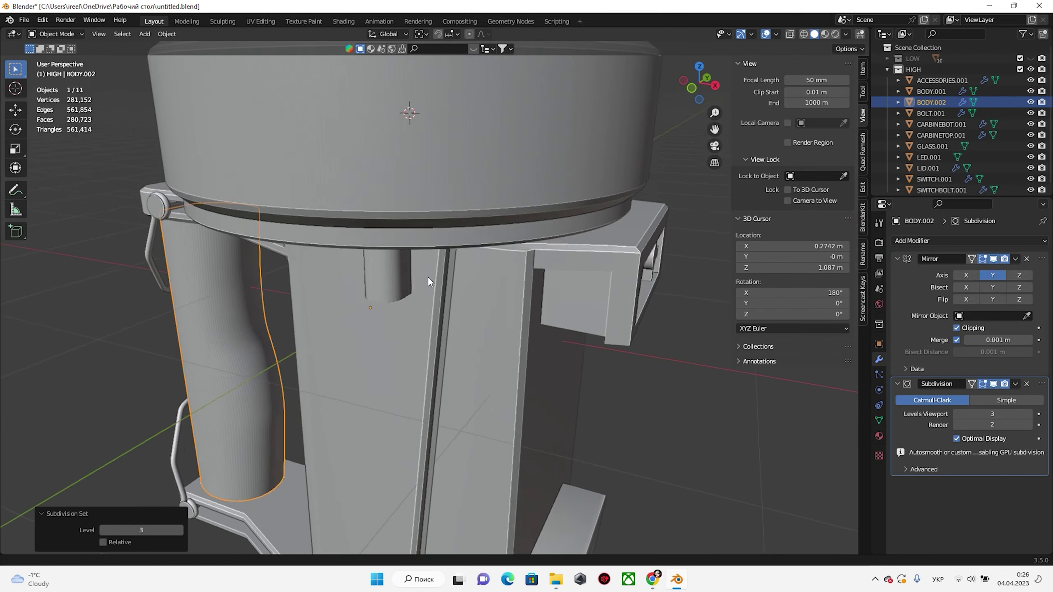
pyautogui.click(334, 255)
pyautogui.press('KP_Divide')
pyautogui.press('Tab')
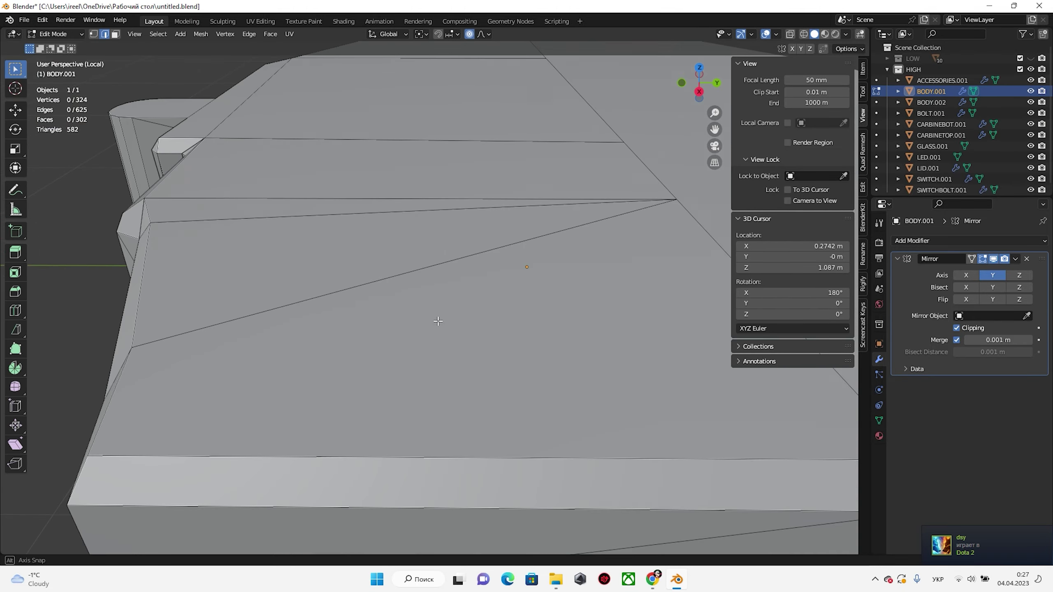
pyautogui.moveTo(437, 321); pyautogui.dragTo(366, 417, button='middle')
pyautogui.keyDown('alt'); pyautogui.click(366, 416); pyautogui.keyUp('alt')
pyautogui.scroll(3, 366, 416)
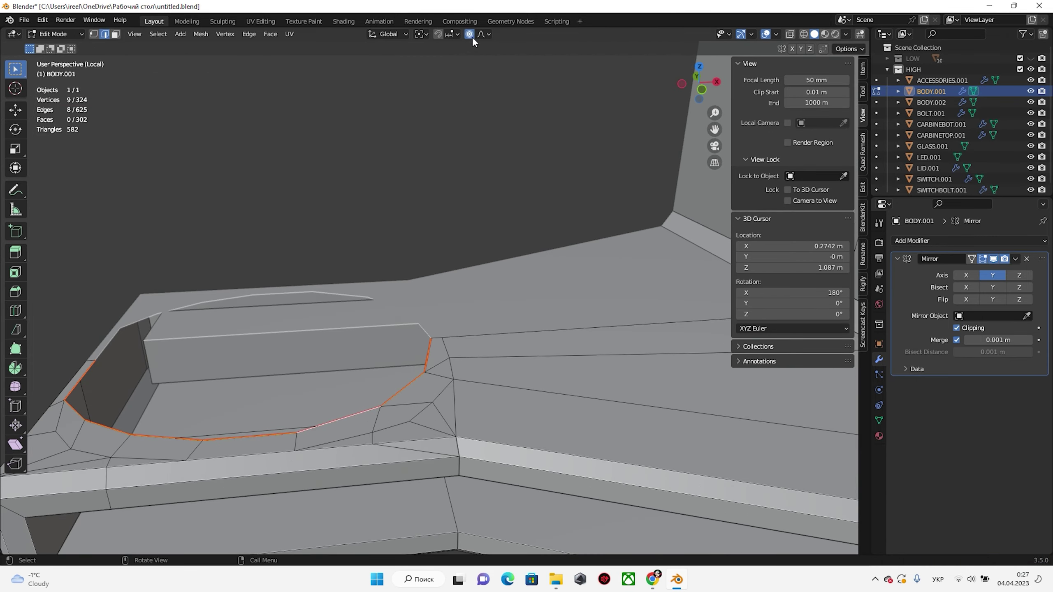
pyautogui.click(472, 315)
pyautogui.moveTo(478, 301)
pyautogui.mouseDown(button='middle')
pyautogui.moveTo(515, 216)
pyautogui.moveTo(527, 350)
pyautogui.moveTo(407, 286)
pyautogui.moveTo(416, 325)
pyautogui.mouseUp(button='middle')
pyautogui.keyDown('alt'); pyautogui.keyDown('shift'); pyautogui.click(415, 290); pyautogui.keyUp('shift'); pyautogui.keyUp('alt')
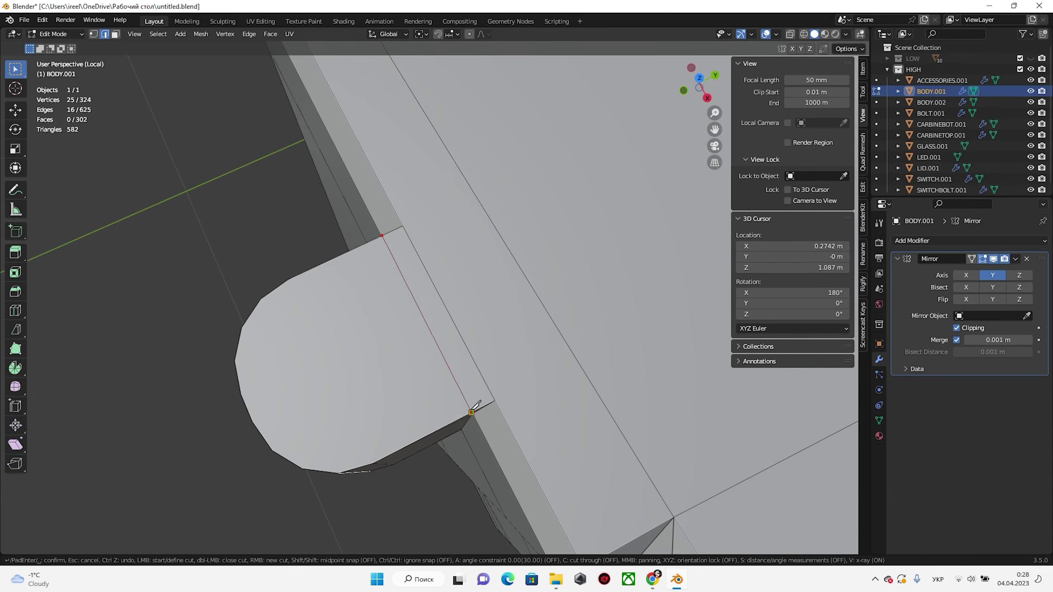
# Knife-cut the cylinder edge at the body corner
pyautogui.moveTo(426, 39)
pyautogui.mouseDown(button='middle')
pyautogui.moveTo(453, 270)
pyautogui.moveTo(366, 289)
pyautogui.mouseUp(button='middle')
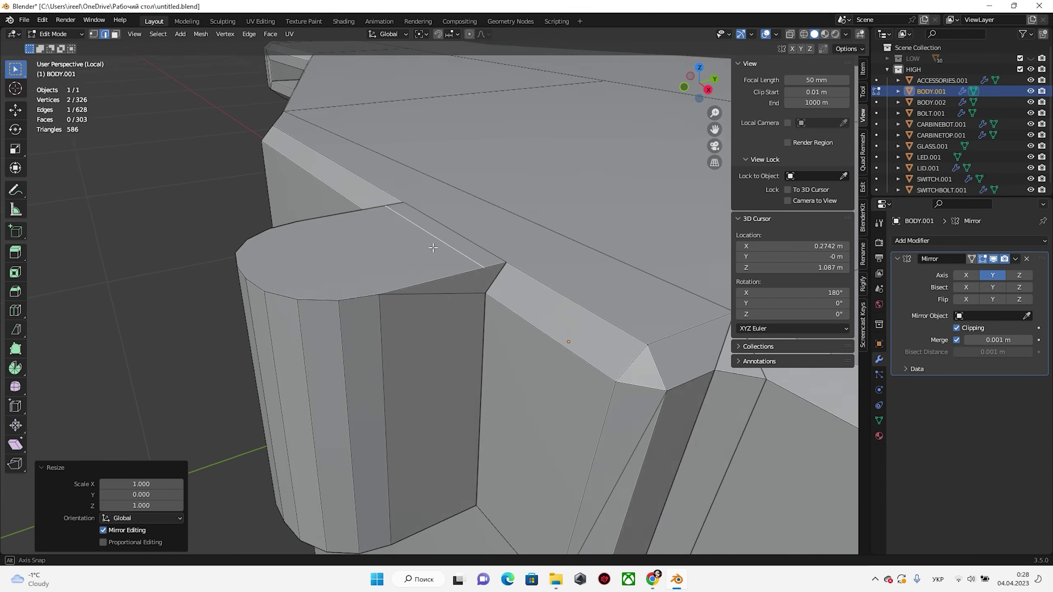
pyautogui.click(367, 290)
pyautogui.moveTo(448, 276)
pyautogui.mouseDown(button='middle')
pyautogui.moveTo(461, 207)
pyautogui.moveTo(557, 268)
pyautogui.moveTo(544, 238)
pyautogui.mouseUp(button='middle')
pyautogui.press('Return')
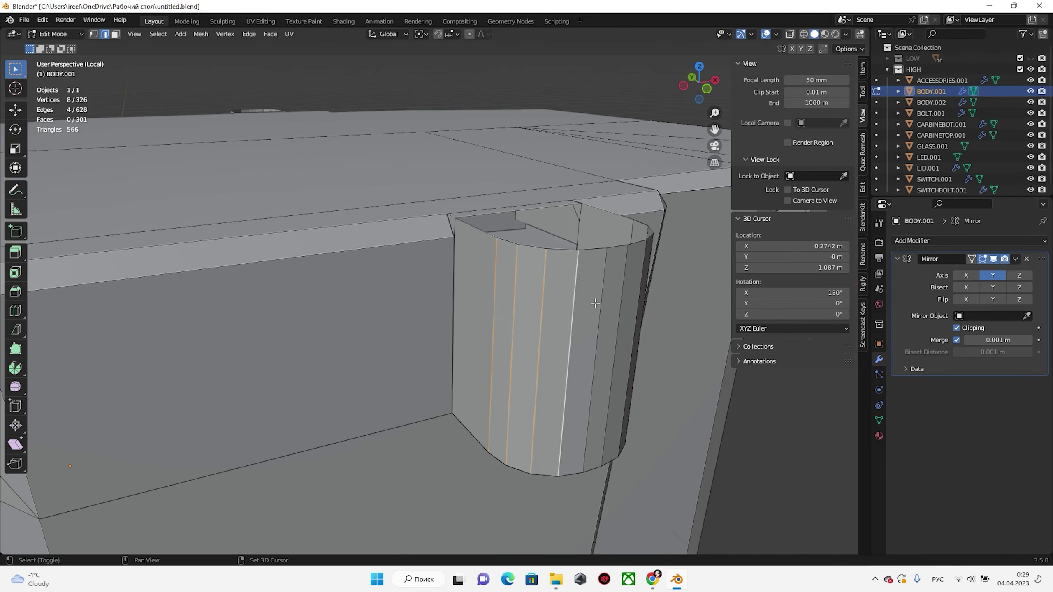
# Bevel the cylinder's vertical edges with three segments
pyautogui.moveTo(595, 303)
pyautogui.keyDown('shift'); pyautogui.mouseDown(button='middle')
pyautogui.moveTo(439, 301)
pyautogui.moveTo(446, 322)
pyautogui.moveTo(622, 273)
pyautogui.moveTo(436, 420)
pyautogui.moveTo(547, 425)
pyautogui.mouseUp(button='middle'); pyautogui.keyUp('shift')
pyautogui.keyDown('ctrl'); pyautogui.keyDown('alt'); pyautogui.click(439, 301); pyautogui.keyUp('alt'); pyautogui.keyUp('ctrl')
pyautogui.press('a')
pyautogui.hotkey('alt', 'a')
pyautogui.keyDown('ctrl'); pyautogui.keyDown('alt'); pyautogui.click(639, 373); pyautogui.keyUp('alt'); pyautogui.keyUp('ctrl')
pyautogui.hotkey('ctrl', 'b')
pyautogui.scroll(2, 600, 406)
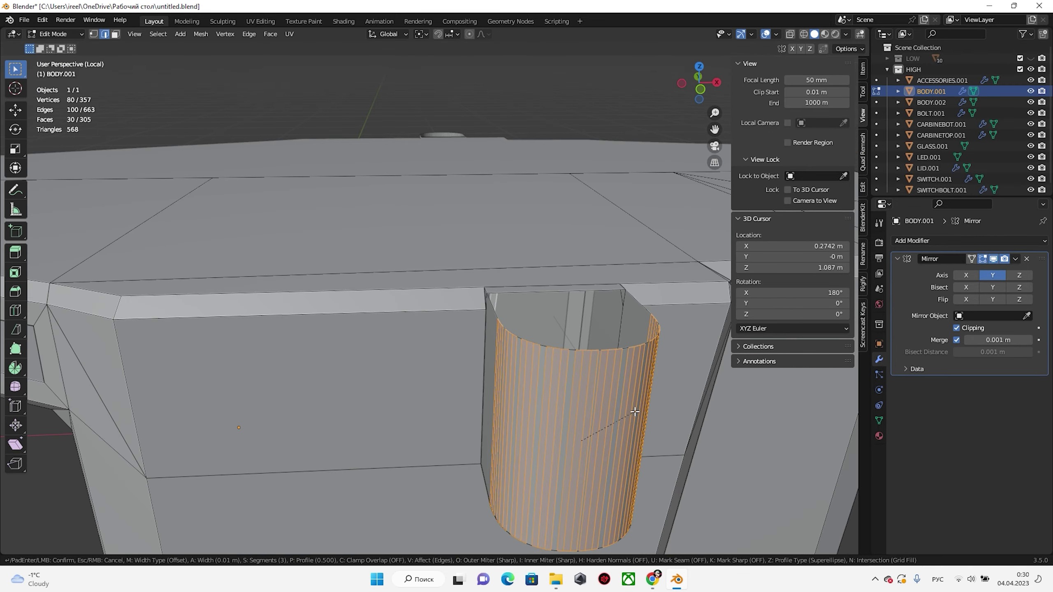
pyautogui.click(530, 354)
# Fill the cylinder's open end with a face and leave Edit Mode
pyautogui.moveTo(530, 354); pyautogui.dragTo(350, 197, button='middle')
pyautogui.keyDown('alt'); pyautogui.click(532, 412); pyautogui.keyUp('alt')
pyautogui.press('f')
pyautogui.moveTo(532, 412)
pyautogui.mouseDown(button='middle')
pyautogui.moveTo(417, 298)
pyautogui.moveTo(419, 173)
pyautogui.moveTo(400, 280)
pyautogui.mouseUp(button='middle')
pyautogui.press('1')
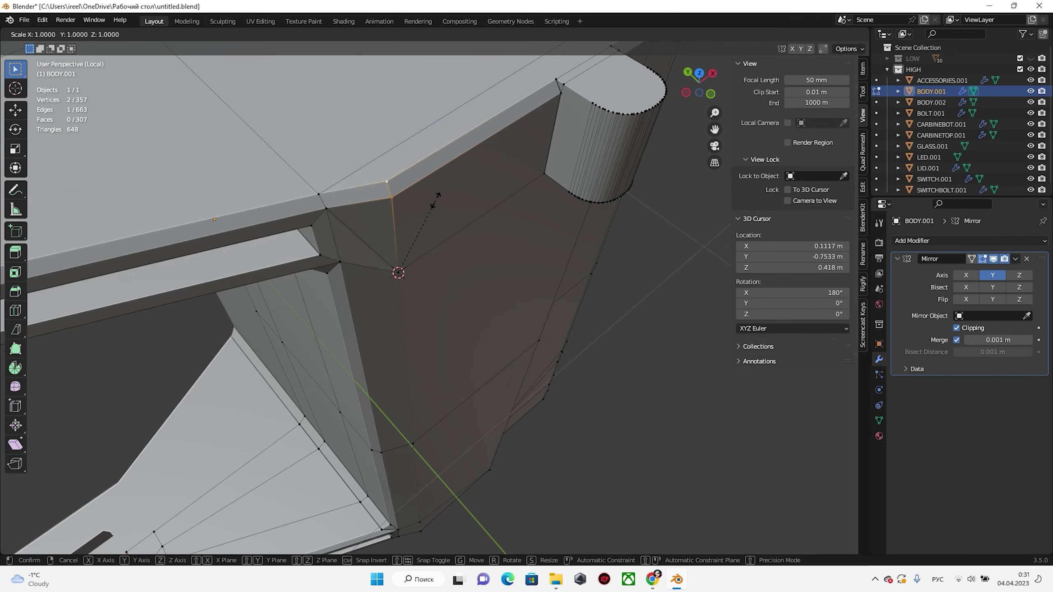
pyautogui.rightClick(435, 200)
pyautogui.moveTo(435, 199)
pyautogui.mouseDown(button='middle')
pyautogui.moveTo(495, 184)
pyautogui.moveTo(418, 278)
pyautogui.moveTo(422, 191)
pyautogui.mouseUp(button='middle')
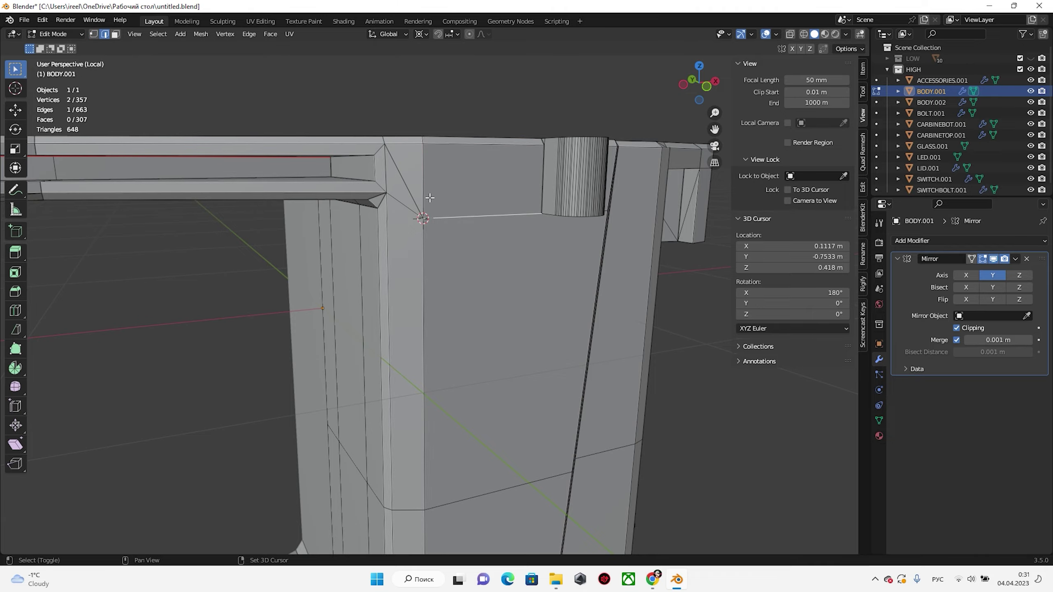
pyautogui.press('Tab')
pyautogui.scroll(-3, 511, 224)
pyautogui.moveTo(511, 224)
pyautogui.mouseDown(button='middle')
pyautogui.moveTo(465, 252)
pyautogui.moveTo(737, 156)
pyautogui.mouseUp(button='middle')
# Merge 29 duplicate vertices on the low-poly BODY mesh by distance
pyautogui.press('Tab')
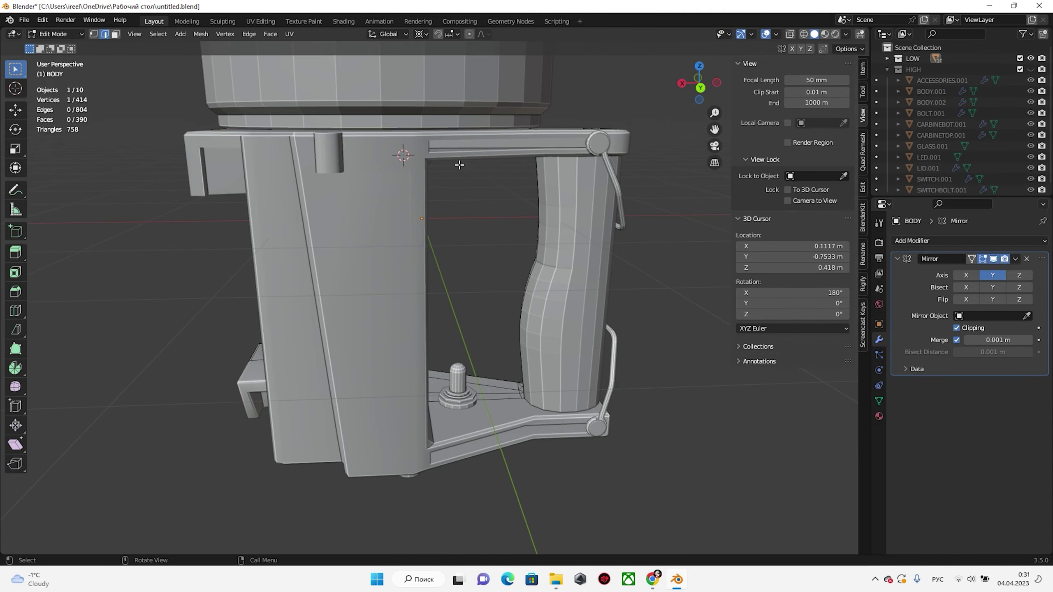
pyautogui.moveTo(614, 105); pyautogui.dragTo(532, 276, button='middle')
pyautogui.scroll(4, 532, 277)
pyautogui.scroll(-3, 532, 277)
pyautogui.press('1')
pyautogui.moveTo(576, 200)
pyautogui.mouseDown(button='middle')
pyautogui.moveTo(435, 211)
pyautogui.moveTo(485, 260)
pyautogui.mouseUp(button='middle')
pyautogui.click(513, 343)
pyautogui.moveTo(512, 344)
pyautogui.mouseDown(button='middle')
pyautogui.moveTo(484, 249)
pyautogui.moveTo(377, 219)
pyautogui.mouseUp(button='middle')
pyautogui.press('Return')
pyautogui.press('Tab')
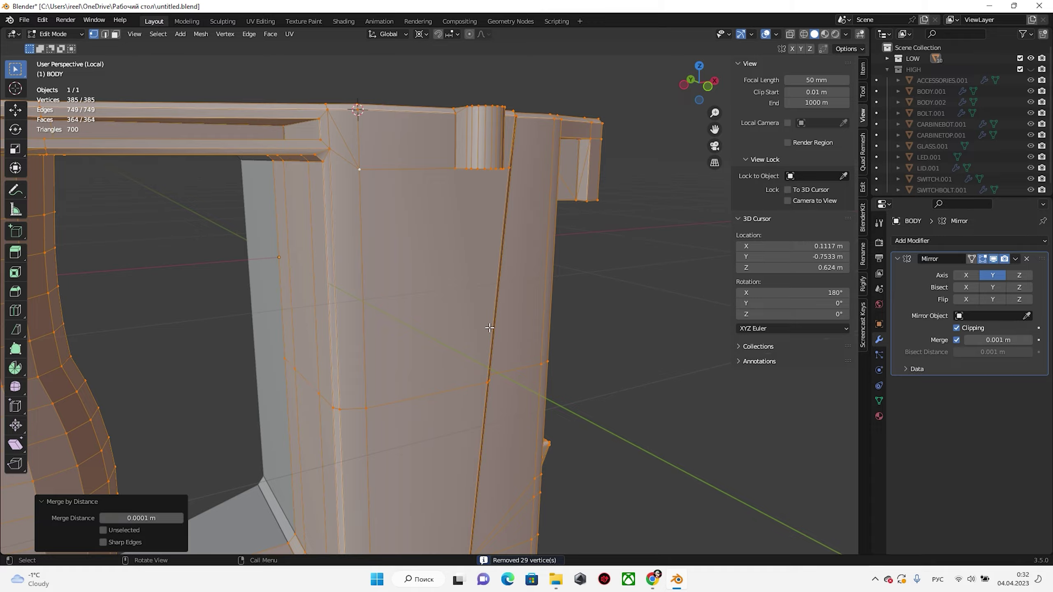
pyautogui.moveTo(309, 168)
pyautogui.mouseDown(button='middle')
pyautogui.moveTo(528, 311)
pyautogui.moveTo(472, 174)
pyautogui.mouseUp(button='middle')
# Exit local view, show the HIGH set, and select the BODY.002 grip
pyautogui.press('KP_Divide')
pyautogui.moveTo(379, 188)
pyautogui.mouseDown(button='middle')
pyautogui.moveTo(200, 256)
pyautogui.moveTo(549, 390)
pyautogui.moveTo(498, 226)
pyautogui.moveTo(451, 305)
pyautogui.mouseUp(button='middle')
pyautogui.press('2')
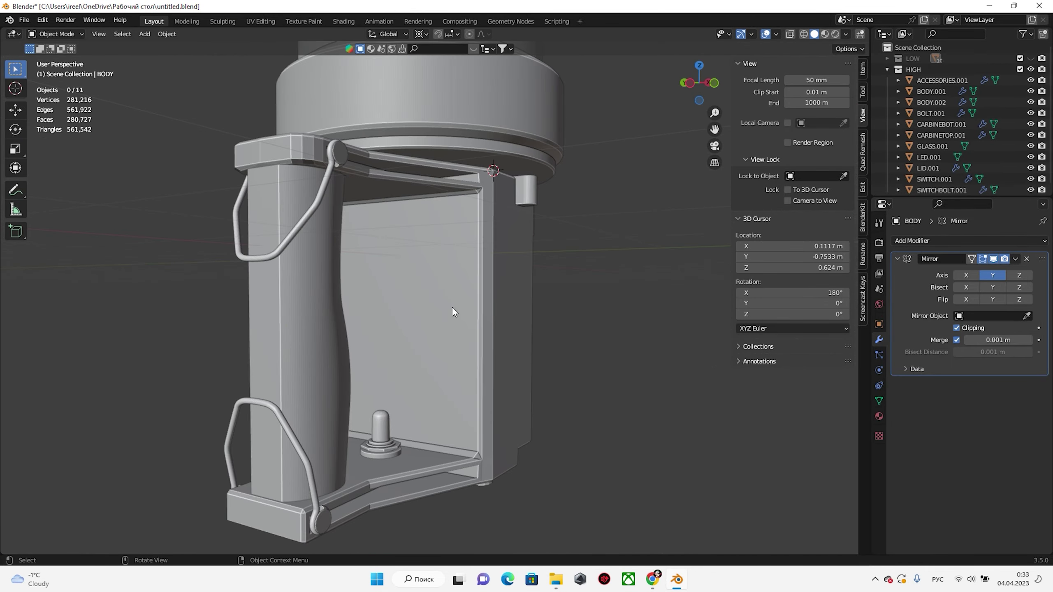
pyautogui.click(315, 307)
pyautogui.press('Tab')
pyautogui.moveTo(315, 307); pyautogui.dragTo(307, 323, button='middle')
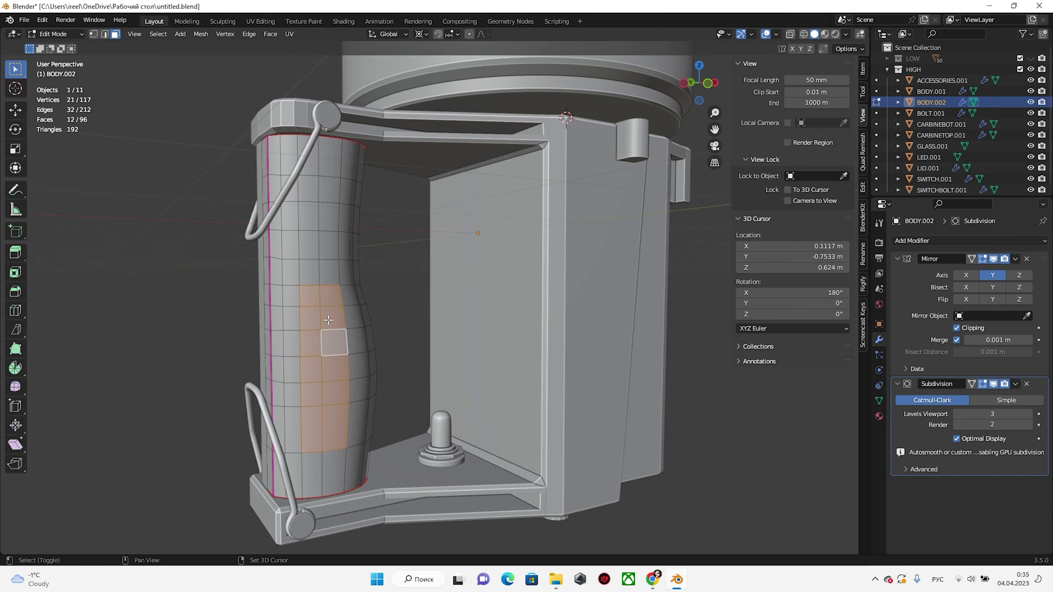
# Hide the grip's viewport subdivision and crease its side edges to 0.605
pyautogui.scroll(3, 328, 320)
pyautogui.scroll(2, 328, 320)
pyautogui.press('Tab')
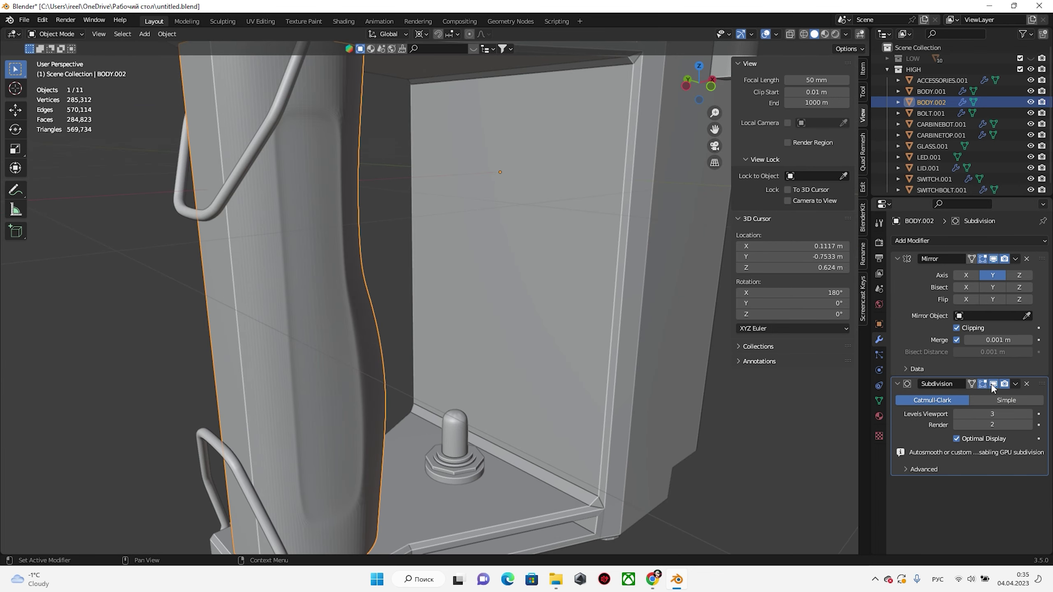
pyautogui.click(992, 388)
pyautogui.press('Tab')
pyautogui.moveTo(373, 290)
pyautogui.mouseDown(button='middle')
pyautogui.moveTo(392, 308)
pyautogui.moveTo(467, 312)
pyautogui.mouseUp(button='middle')
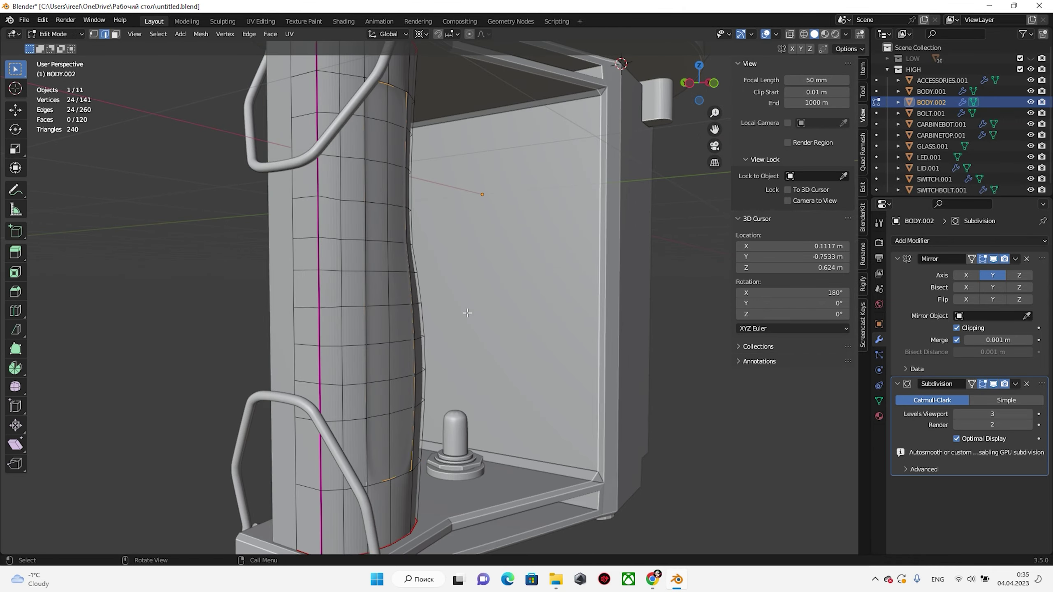
pyautogui.click(374, 476)
pyautogui.scroll(-5, 478, 423)
# Add a loop cut near the grip's edge and shrink/fatten a face strip
pyautogui.moveTo(358, 383)
pyautogui.mouseDown(button='middle')
pyautogui.moveTo(348, 300)
pyautogui.moveTo(368, 283)
pyautogui.mouseUp(button='middle')
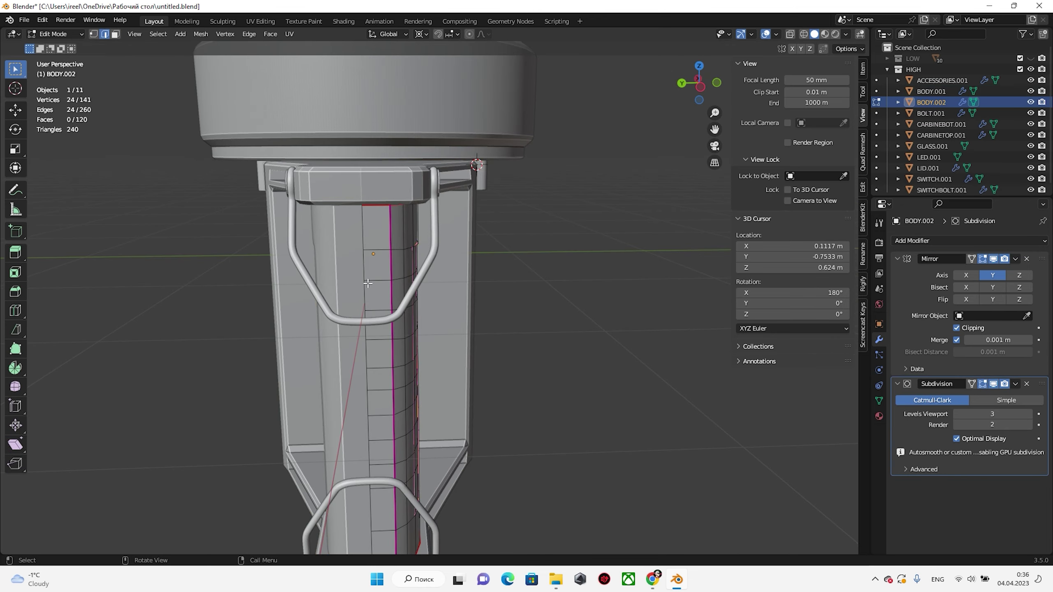
pyautogui.moveTo(366, 216); pyautogui.dragTo(363, 224)
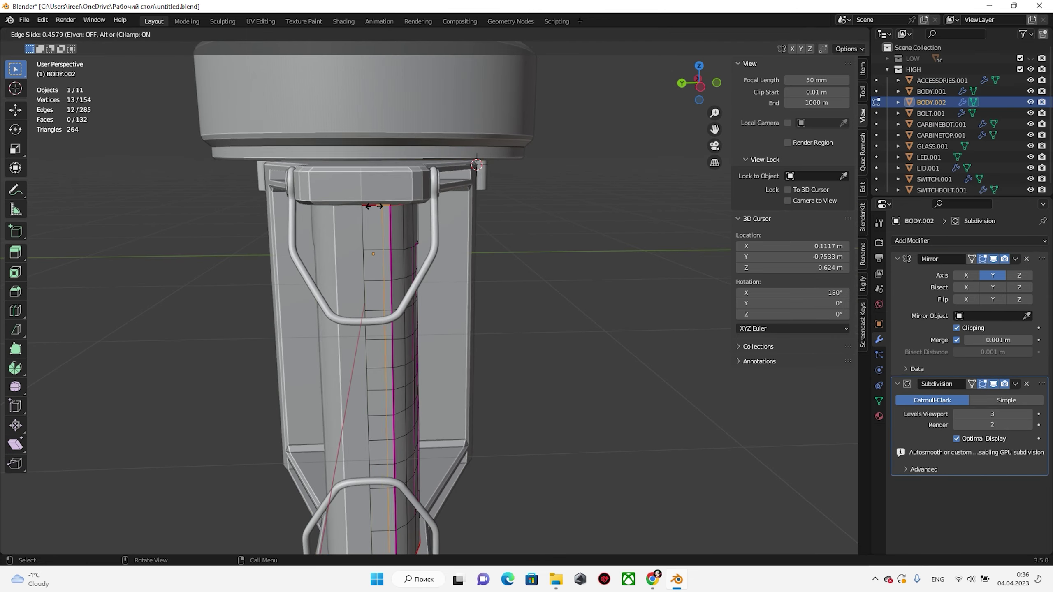
pyautogui.keyDown('alt'); pyautogui.click(407, 234); pyautogui.keyUp('alt')
pyautogui.moveTo(407, 234); pyautogui.dragTo(402, 292, button='middle')
pyautogui.click(406, 297)
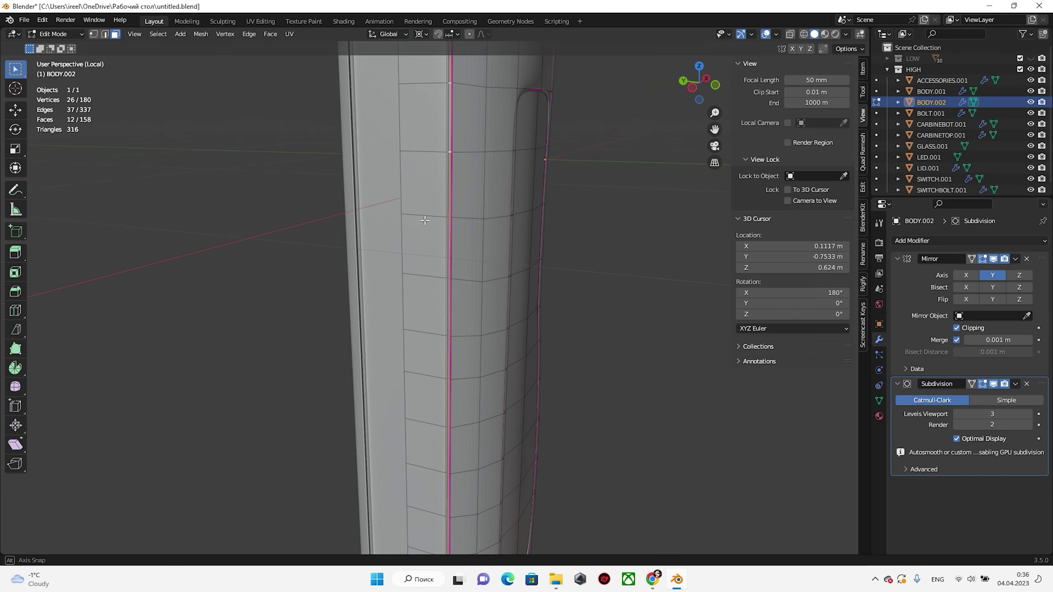
# Review the smoothed grip and return to the full model view
pyautogui.press('KP_Divide')
pyautogui.press('Tab')
pyautogui.moveTo(497, 417); pyautogui.dragTo(454, 417, button='middle')
pyautogui.hotkey('alt', 'a')
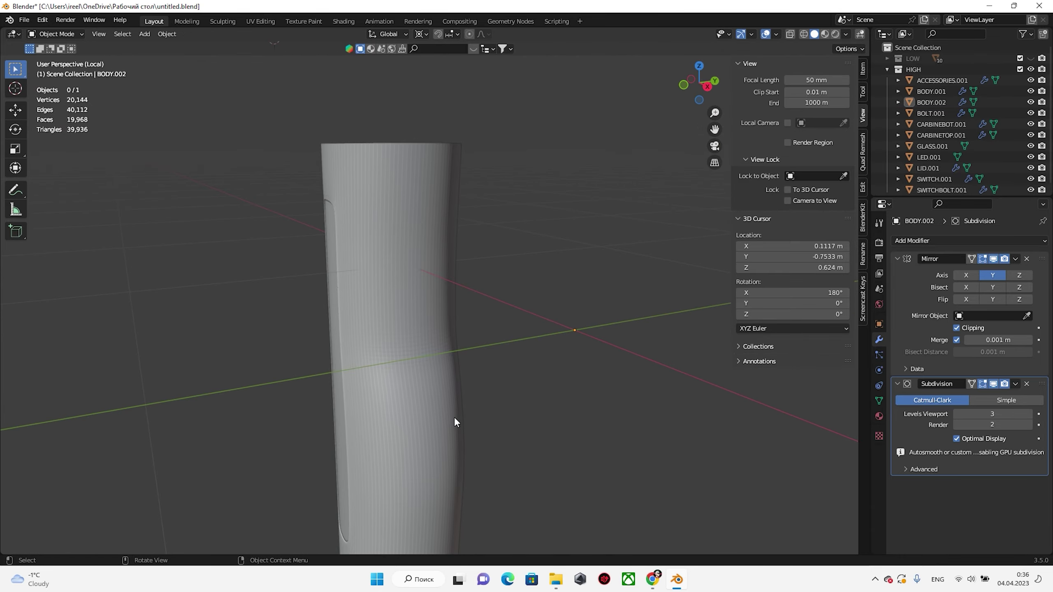
pyautogui.press('KP_Divide')
pyautogui.moveTo(621, 366)
pyautogui.mouseDown(button='middle')
pyautogui.moveTo(360, 349)
pyautogui.moveTo(442, 346)
pyautogui.moveTo(477, 360)
pyautogui.mouseUp(button='middle')
pyautogui.scroll(4, 477, 361)
pyautogui.scroll(-6, 477, 361)
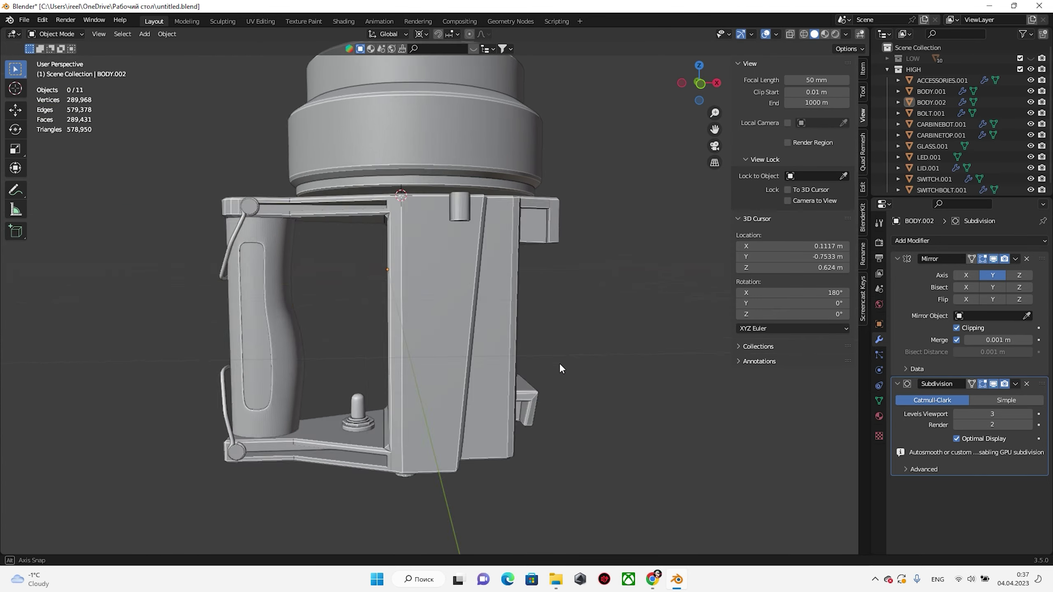
pyautogui.moveTo(559, 369)
pyautogui.mouseDown(button='middle')
pyautogui.moveTo(519, 364)
pyautogui.moveTo(430, 319)
pyautogui.mouseUp(button='middle')
# In Edit Mode on ACCESSORIES.001, select the left knob's front faces and delete them
pyautogui.scroll(5, 293, 306)
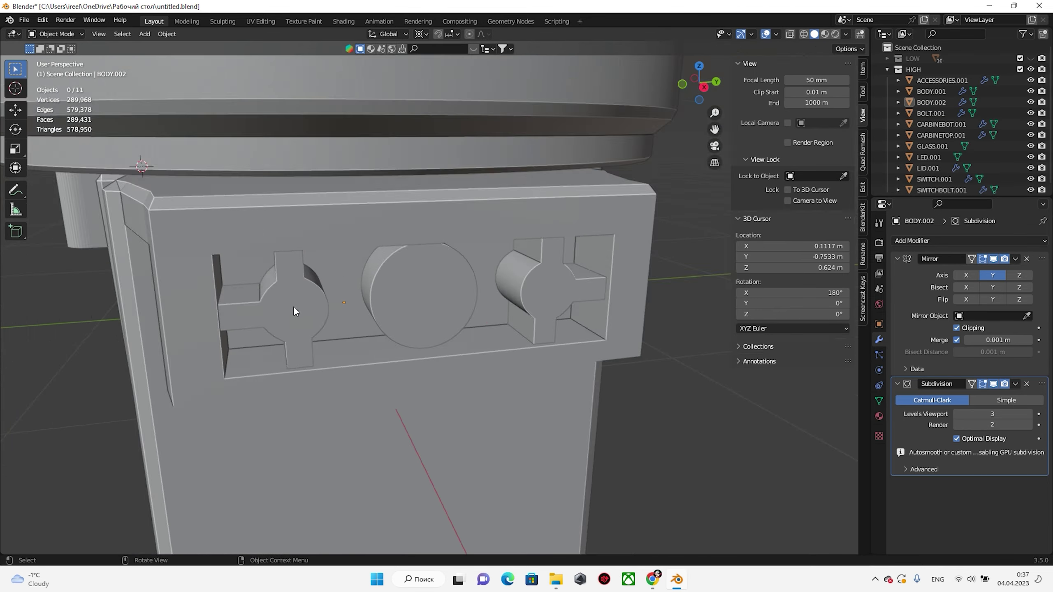
pyautogui.click(293, 306)
pyautogui.press('Tab')
pyautogui.keyDown('shift'); pyautogui.click(315, 328); pyautogui.keyUp('shift')
pyautogui.keyDown('shift'); pyautogui.moveTo(315, 329); pyautogui.dragTo(218, 289, button='middle'); pyautogui.keyUp('shift')
pyautogui.keyDown('shift'); pyautogui.click(218, 289); pyautogui.keyUp('shift')
pyautogui.click(228, 293)
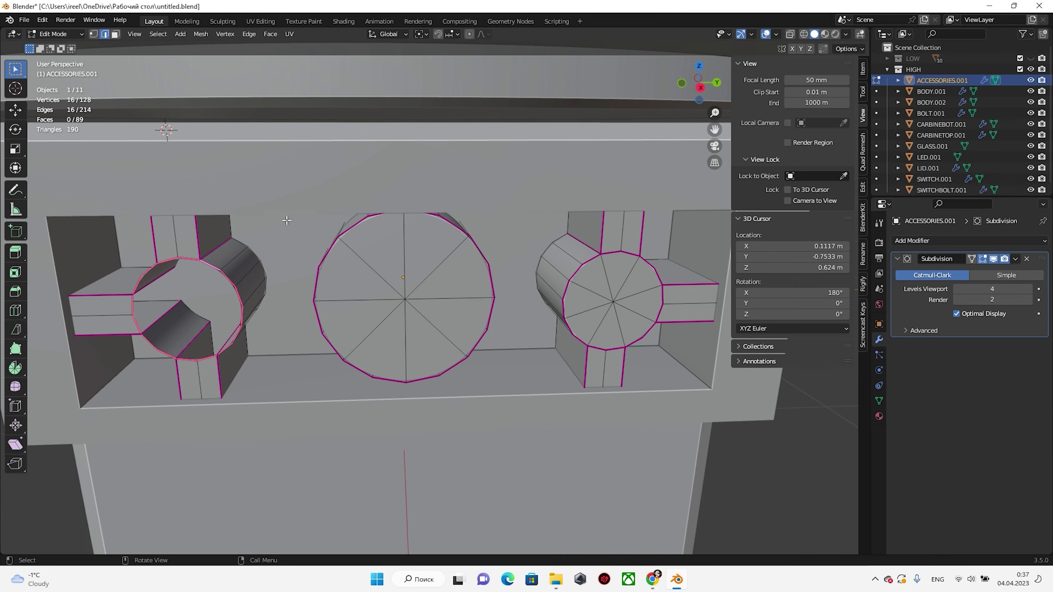
# Scale the knob's ring inward, extrude it for depth, and fill its inner opening with a face
pyautogui.click(273, 230)
pyautogui.press('e')
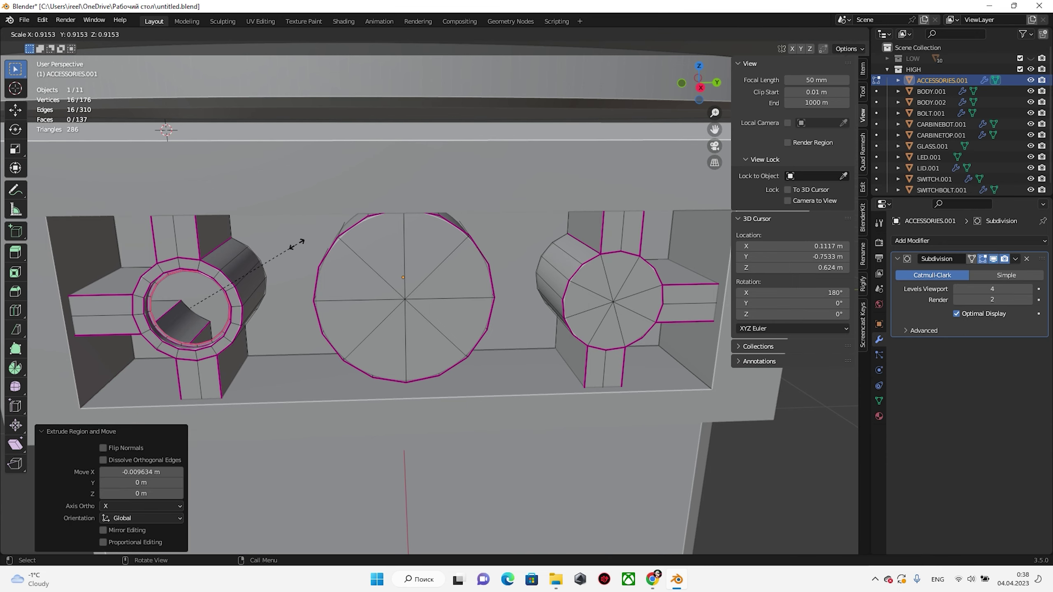
pyautogui.click(276, 246)
pyautogui.press('KP_Decimal')
pyautogui.press('f')
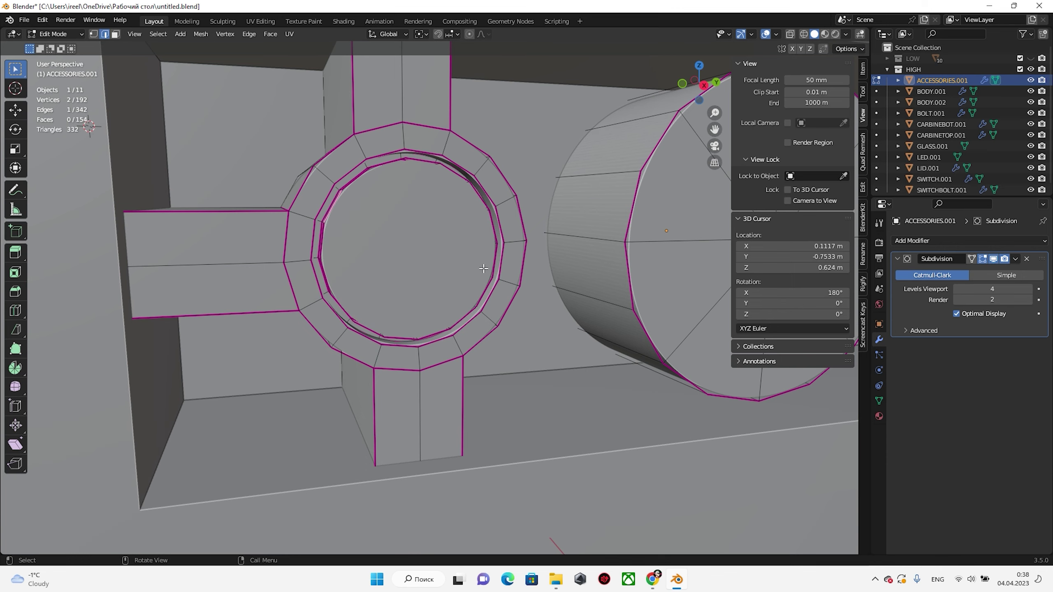
pyautogui.press('Tab')
pyautogui.press('Tab')
# Bevel the ring edge and place the 3D cursor at the ring centre
pyautogui.click(484, 189)
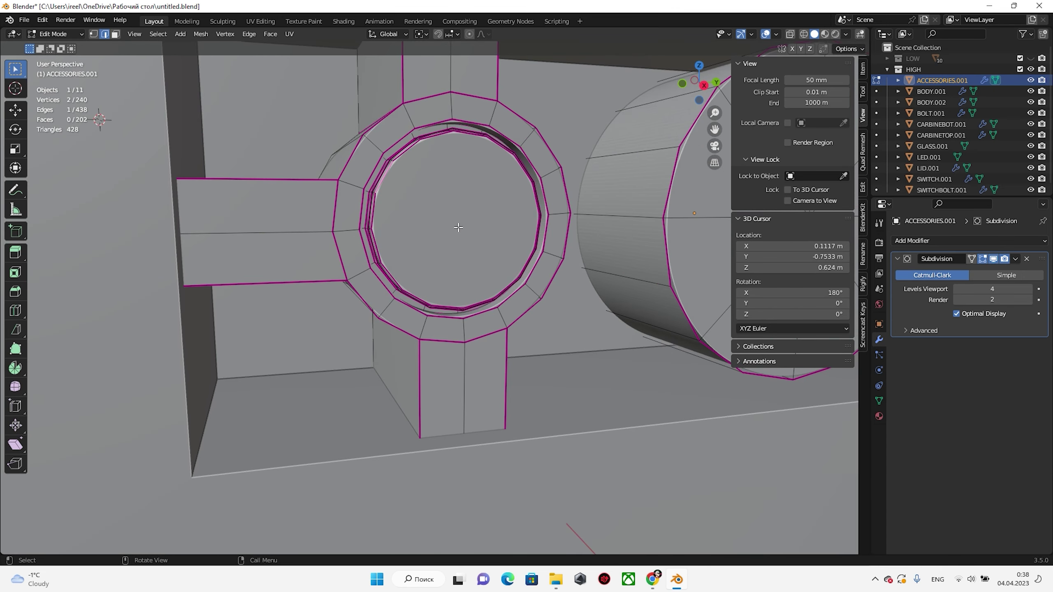
pyautogui.keyDown('shift'); pyautogui.rightClick(458, 227); pyautogui.keyUp('shift')
pyautogui.press('Tab')
pyautogui.click(145, 34)
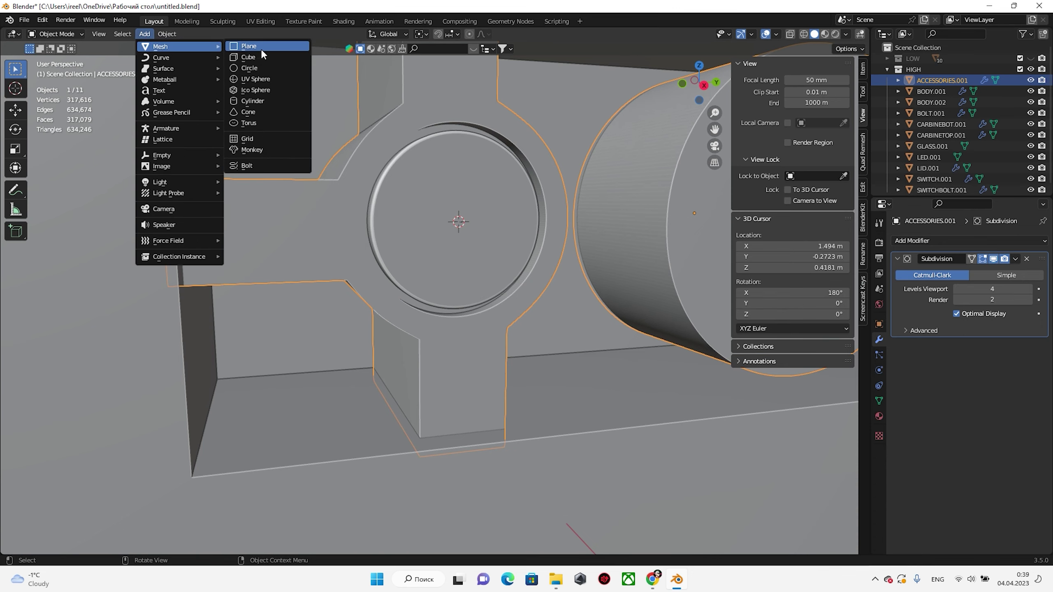
# Add a circle at the ring centre and rotate it 90° on X, then undo the misplaced circle
pyautogui.click(249, 68)
pyautogui.press('r')
pyautogui.press('x')
pyautogui.press('9')
pyautogui.press('0')
pyautogui.scroll(5, 400, 133)
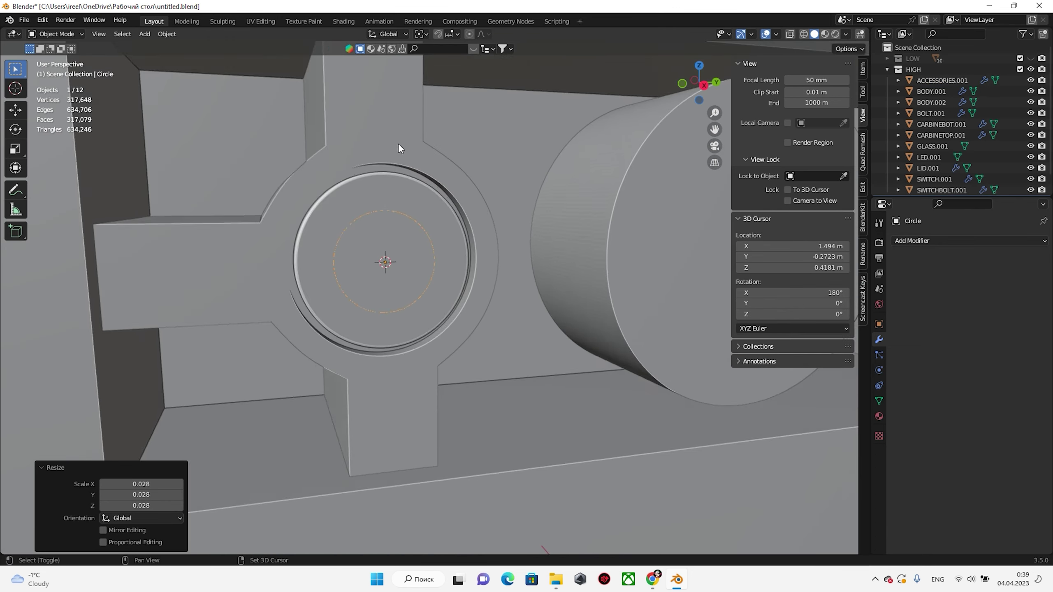
pyautogui.scroll(-5, 372, 347)
pyautogui.hotkey('ctrl', 'z')
pyautogui.hotkey('ctrl', 'z')
# Add a new circle at the ring centre, scale it down and rotate it 90° about Y
pyautogui.scroll(5, 368, 356)
pyautogui.click(145, 34)
pyautogui.click(249, 68)
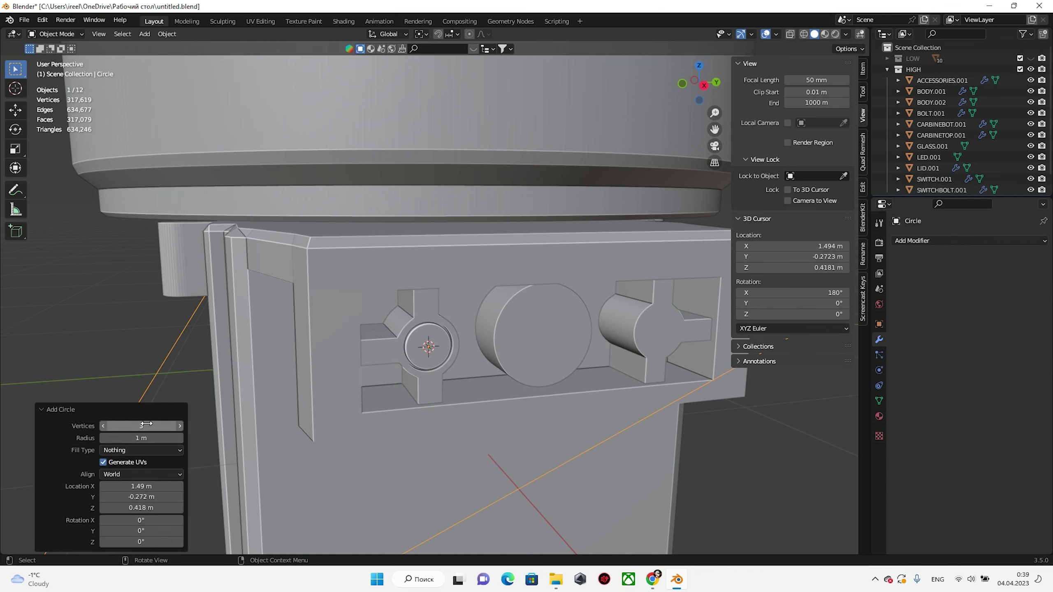
pyautogui.scroll(-3, 373, 290)
pyautogui.press('s')
pyautogui.press('Return')
pyautogui.scroll(3, 339, 377)
pyautogui.press('r')
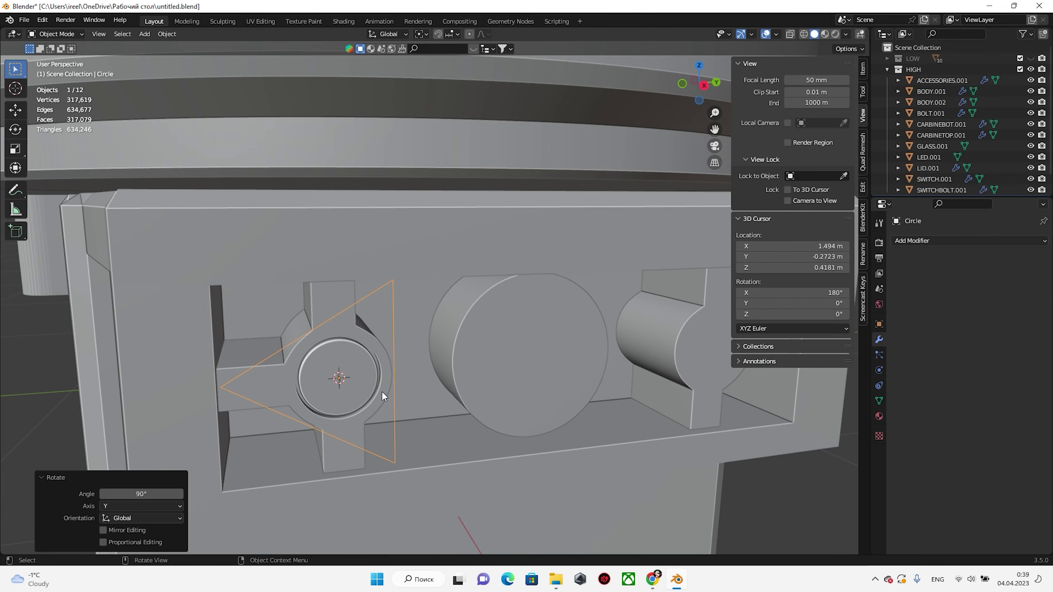
pyautogui.scroll(4, 373, 377)
# Bevel the triangle's corners and extrude the corner edges outward into arms
pyautogui.press('Tab')
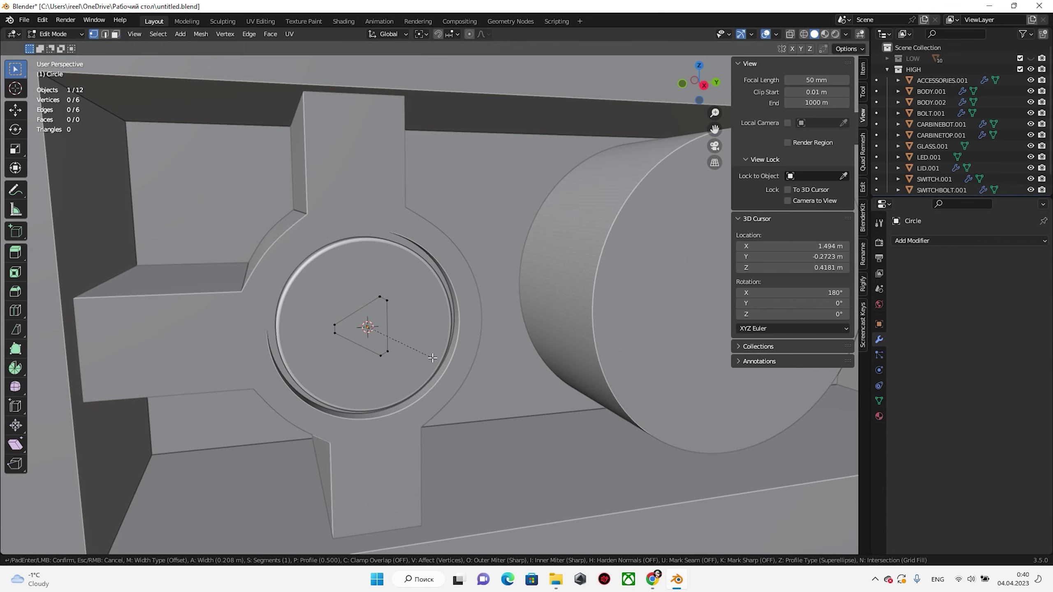
pyautogui.click(433, 358)
pyautogui.press('2')
pyautogui.press('e')
pyautogui.press('s')
pyautogui.click(476, 249)
pyautogui.press('KP_3')
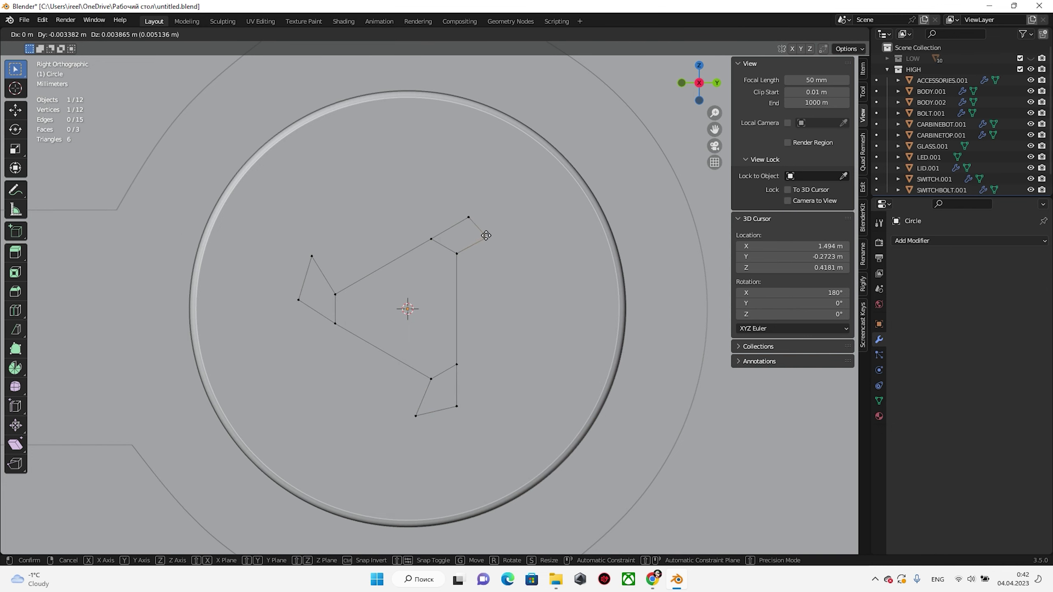
# Reposition the three arms' corner vertices and scale the arm ends to shape the emblem
pyautogui.moveTo(486, 235); pyautogui.dragTo(485, 237)
pyautogui.moveTo(415, 416); pyautogui.dragTo(431, 411)
pyautogui.moveTo(312, 256); pyautogui.dragTo(305, 275)
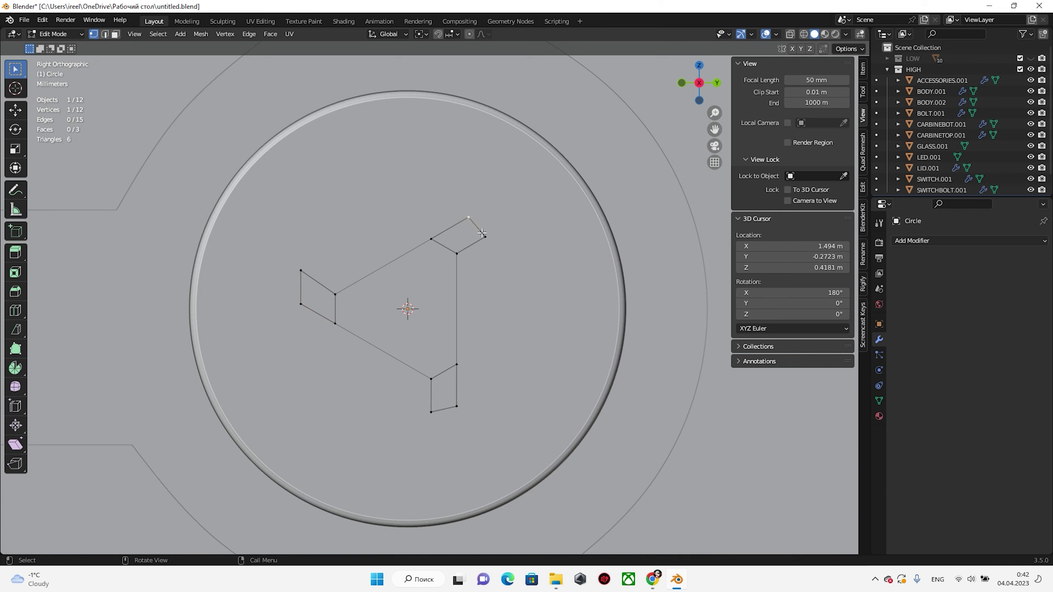
pyautogui.click(473, 412)
pyautogui.press('Tab')
pyautogui.scroll(-1, 497, 379)
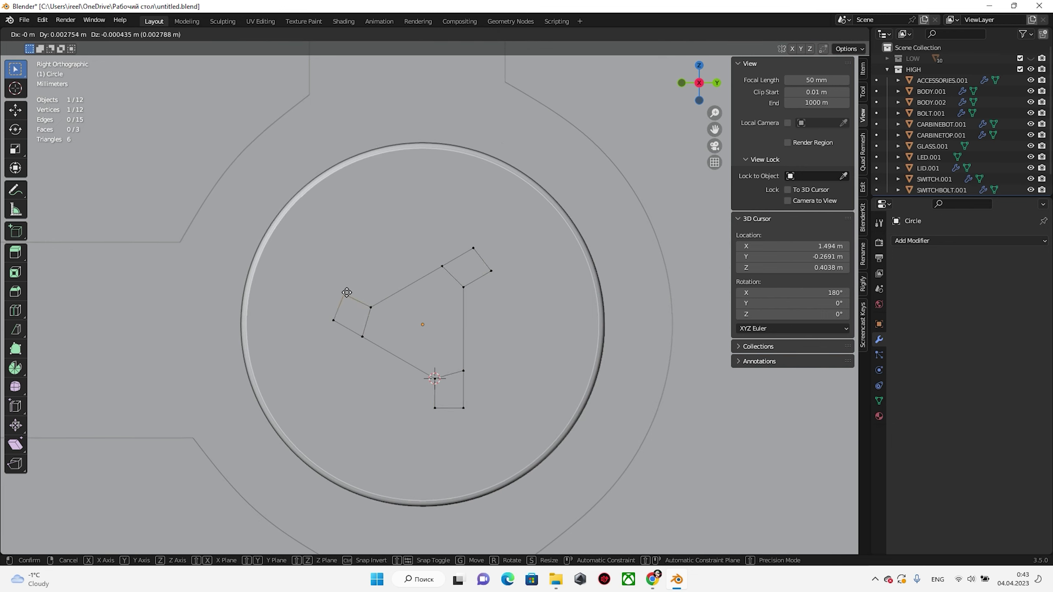
pyautogui.click(347, 292)
pyautogui.press('Tab')
# Move the emblem along X into the knob's recess
pyautogui.press('Tab')
pyautogui.moveTo(423, 295); pyautogui.dragTo(438, 327, button='middle')
pyautogui.press('Tab')
pyautogui.press('g')
pyautogui.press('x')
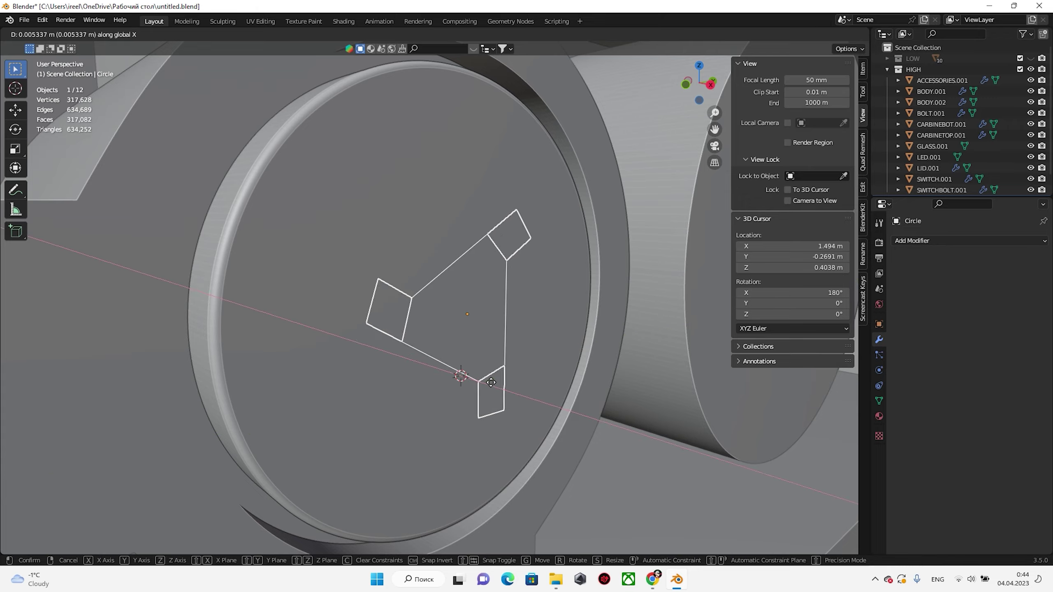
pyautogui.click(490, 383)
pyautogui.press('Tab')
# Extrude the emblem's faces for thickness and merge duplicate vertices by distance
pyautogui.press('a')
pyautogui.press('e')
pyautogui.click(504, 370)
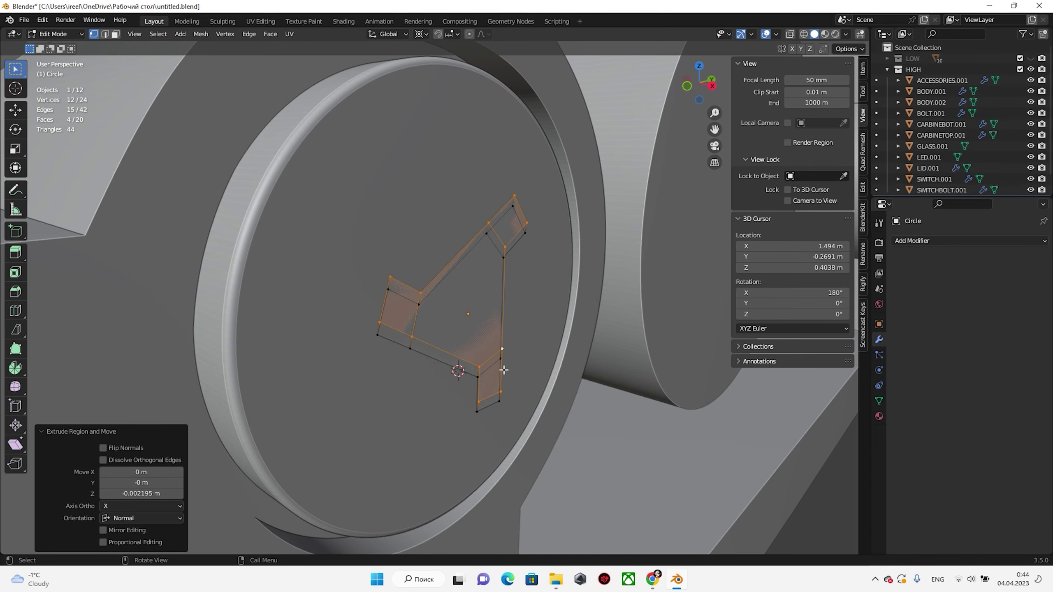
pyautogui.press('m')
pyautogui.moveTo(504, 369)
pyautogui.mouseDown(button='middle')
pyautogui.moveTo(541, 303)
pyautogui.moveTo(502, 349)
pyautogui.mouseUp(button='middle')
pyautogui.click(519, 303)
pyautogui.press('Tab')
pyautogui.scroll(-2, 509, 306)
# Add a Boolean modifier to the dial piece using the cutter object and apply it
pyautogui.click(517, 309)
pyautogui.click(522, 249)
pyautogui.click(969, 240)
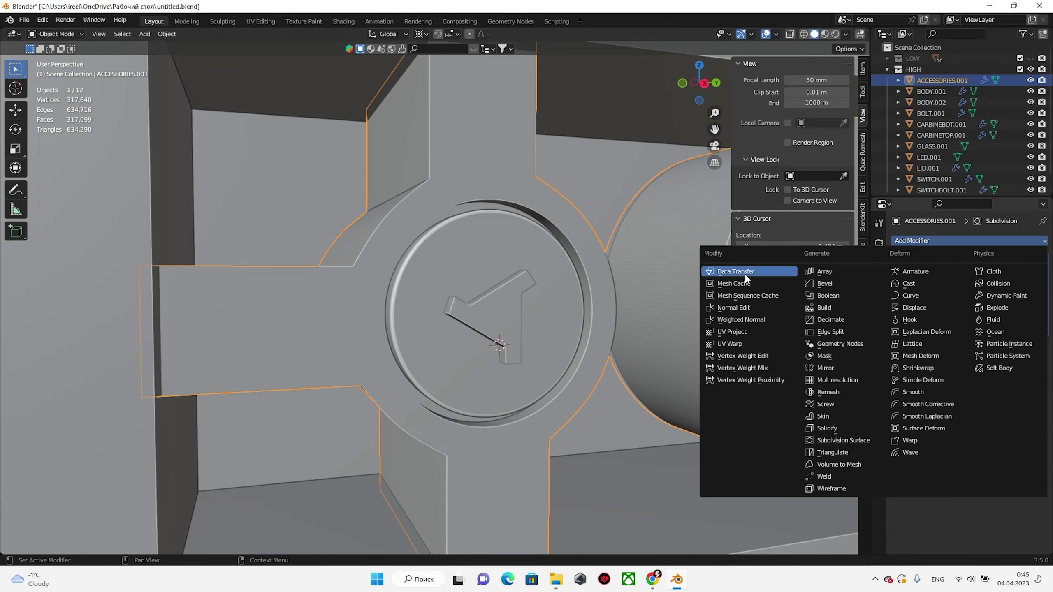
pyautogui.click(742, 290)
pyautogui.click(509, 315)
pyautogui.click(1015, 258)
pyautogui.click(925, 282)
# Give the dial's cut-in edges a full-strength crease of 1
pyautogui.press('Tab')
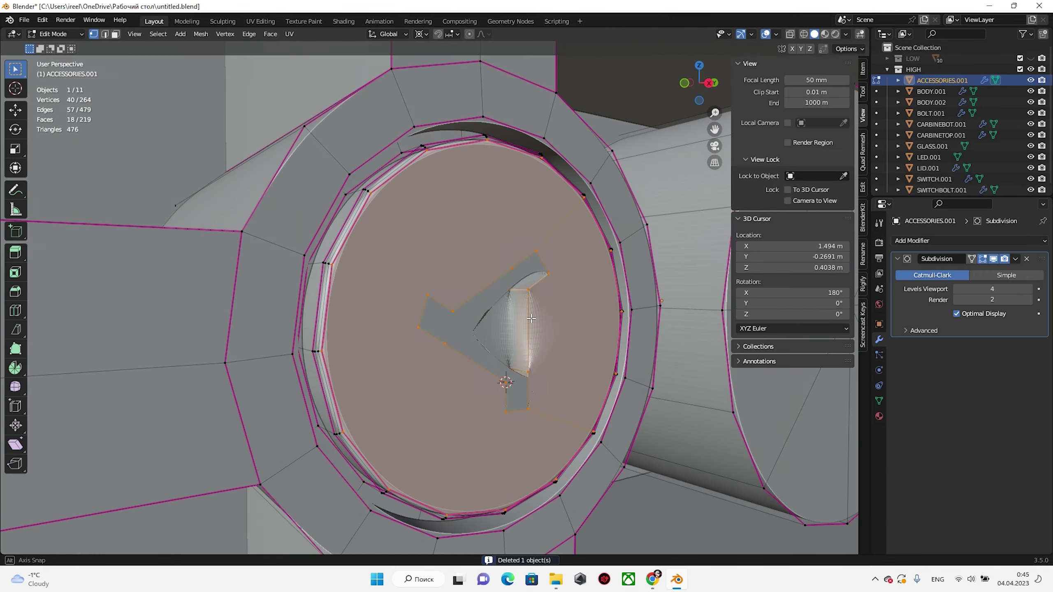
pyautogui.scroll(4, 553, 312)
pyautogui.keyDown('alt'); pyautogui.keyDown('shift'); pyautogui.click(510, 293); pyautogui.keyUp('shift'); pyautogui.keyUp('alt')
pyautogui.moveTo(510, 293)
pyautogui.mouseDown(button='middle')
pyautogui.moveTo(582, 305)
pyautogui.moveTo(373, 332)
pyautogui.moveTo(195, 388)
pyautogui.mouseUp(button='middle')
pyautogui.hotkey('shift', 'e')
pyautogui.press('1')
pyautogui.press('Return')
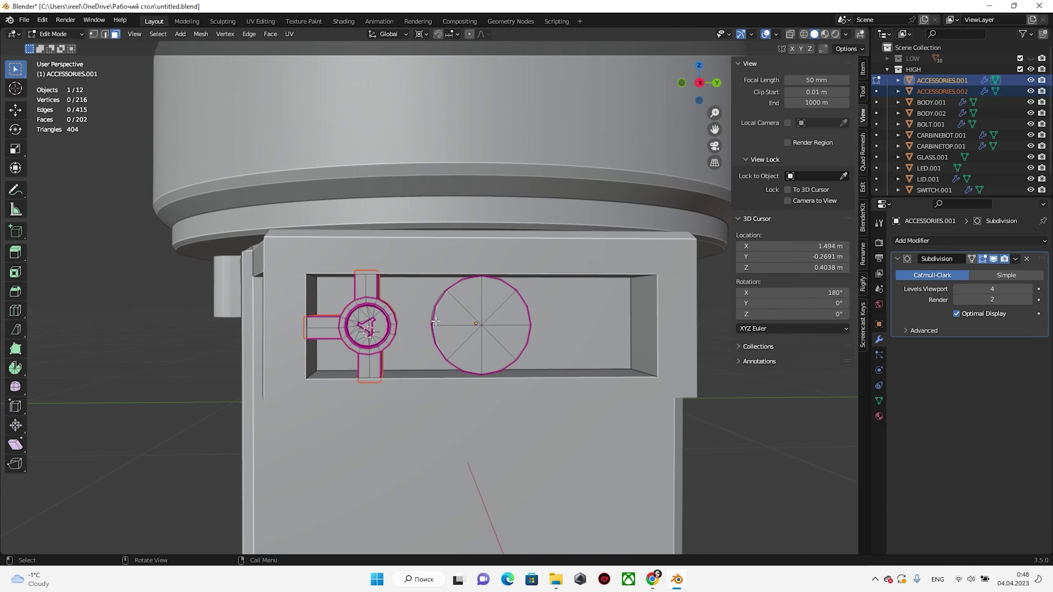
# Add a Mirror modifier across BODY.001 to the dial and apply it
pyautogui.click(953, 241)
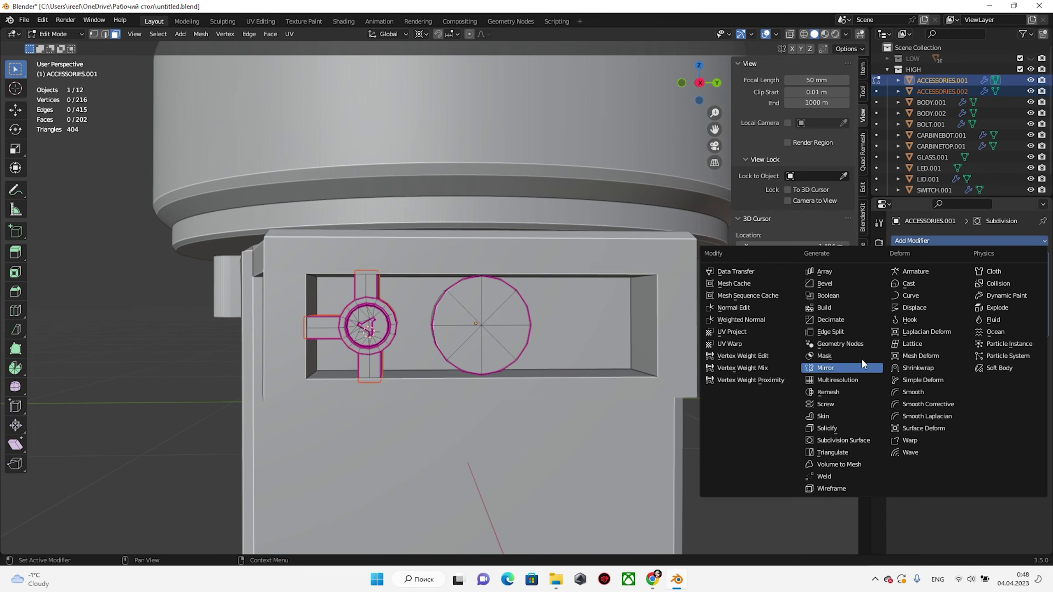
pyautogui.click(861, 358)
pyautogui.click(1026, 416)
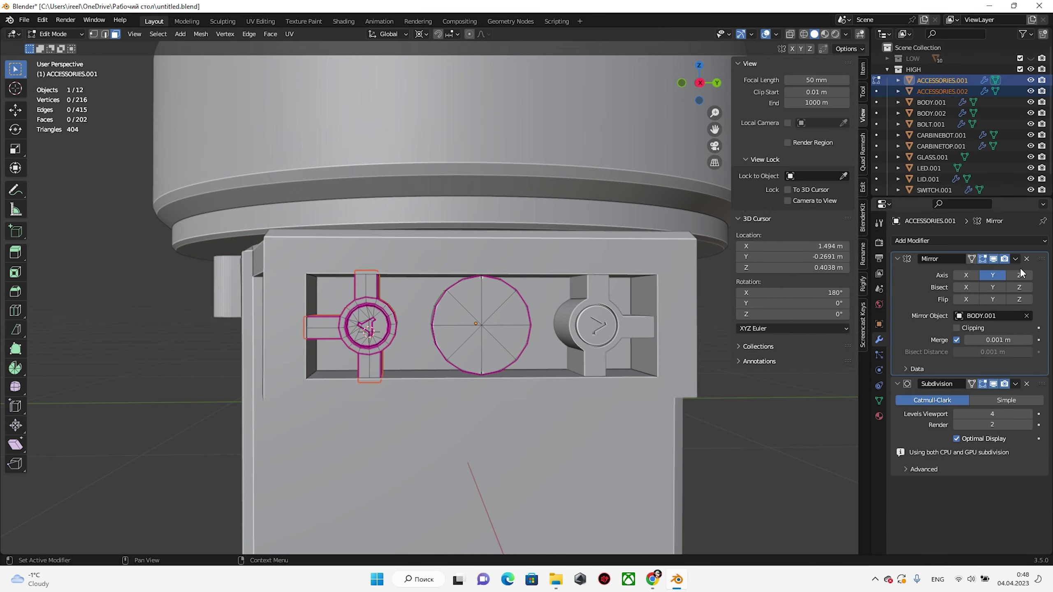
pyautogui.hotkey('ctrl', 'a')
pyautogui.press('Tab')
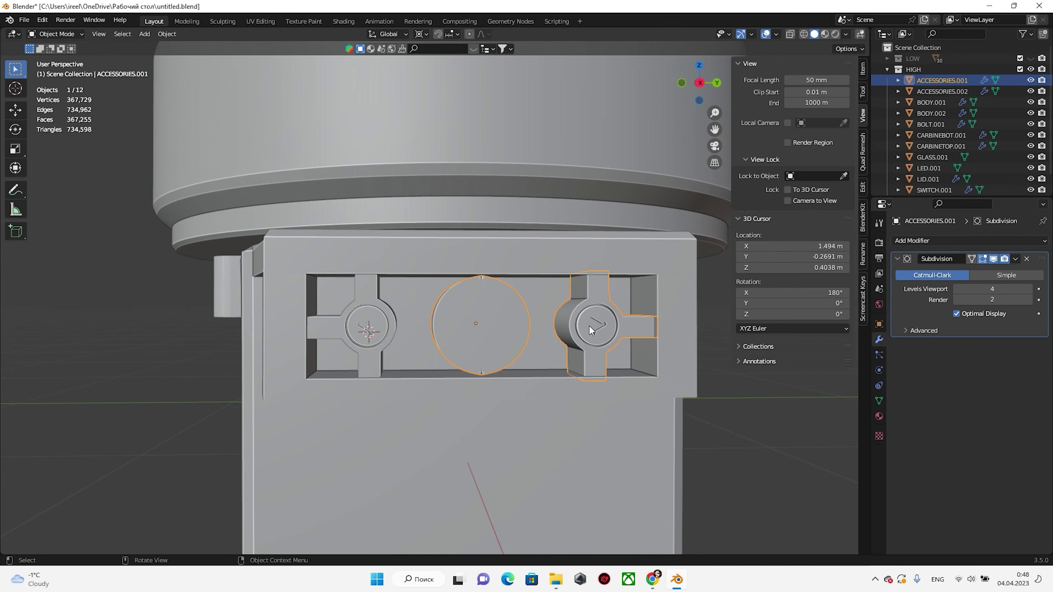
# Merge by Distance all of the mirrored dial's geometry
pyautogui.press('Tab')
pyautogui.scroll(3, 589, 325)
pyautogui.press('a')
pyautogui.press('m')
pyautogui.press('b')
pyautogui.press('Tab')
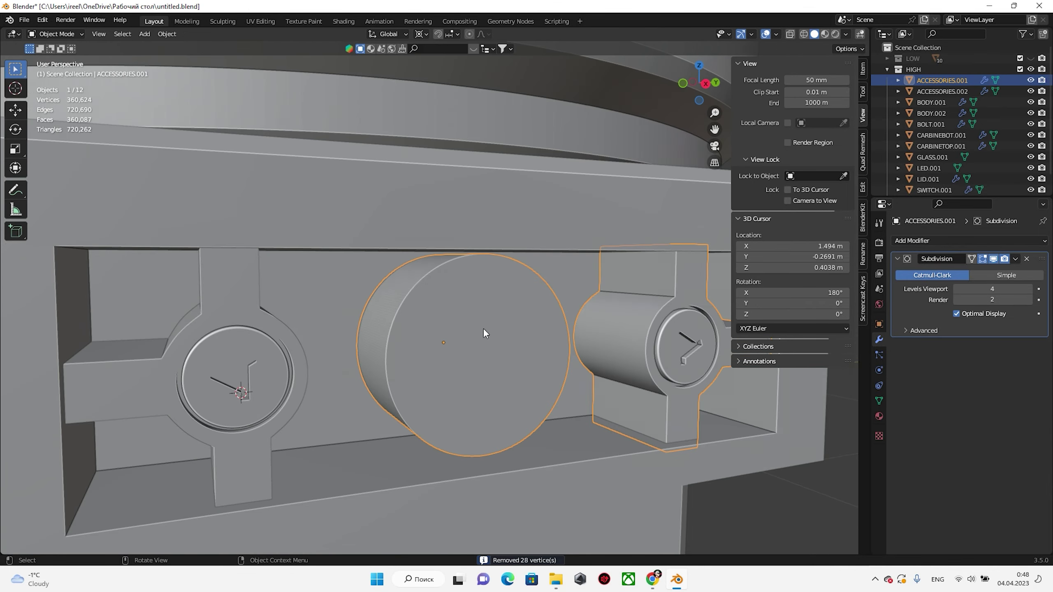
# Join the second accessory piece with the dial into one object
pyautogui.moveTo(485, 333); pyautogui.dragTo(373, 352, button='middle')
pyautogui.keyDown('shift'); pyautogui.click(317, 363); pyautogui.keyUp('shift')
pyautogui.write('1')
pyautogui.press('Return')
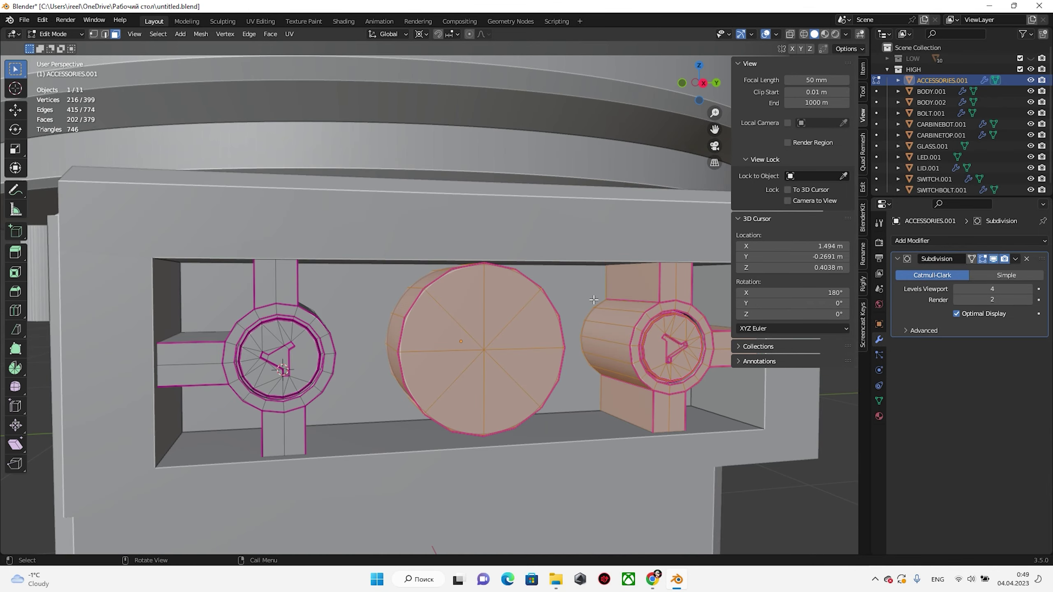
pyautogui.scroll(-5, 574, 340)
pyautogui.moveTo(574, 340)
pyautogui.mouseDown(button='middle')
pyautogui.moveTo(508, 304)
pyautogui.moveTo(355, 318)
pyautogui.mouseUp(button='middle')
# Add an edge loop on the accessory's cylinder, slid close to its cap
pyautogui.click(477, 296)
pyautogui.press('KP_Decimal')
pyautogui.press('Tab')
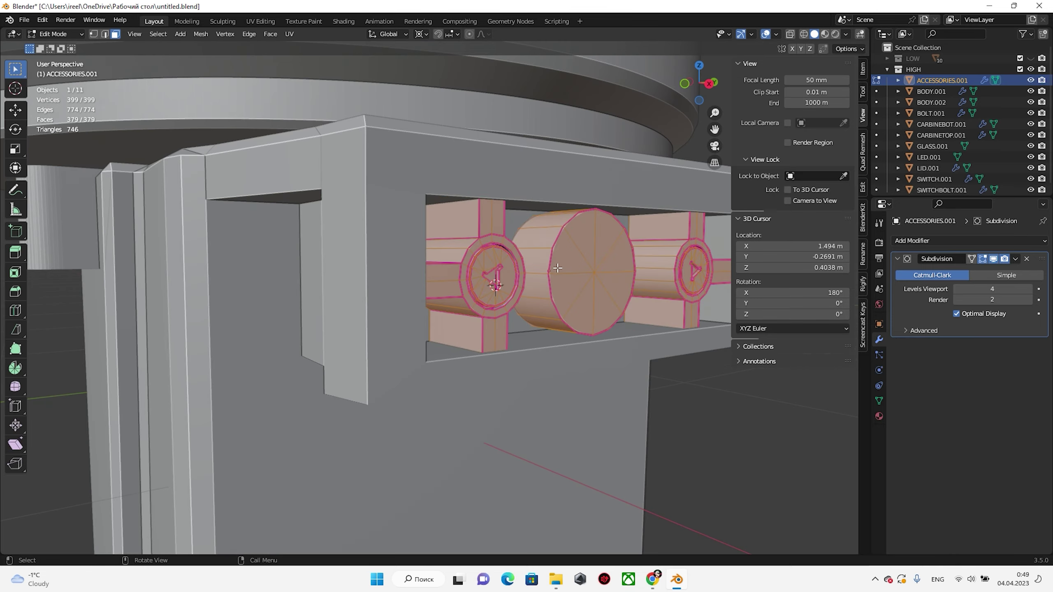
pyautogui.scroll(2, 539, 269)
pyautogui.click(547, 241)
pyautogui.hotkey('ctrl', 'r')
pyautogui.moveTo(547, 241); pyautogui.dragTo(560, 230)
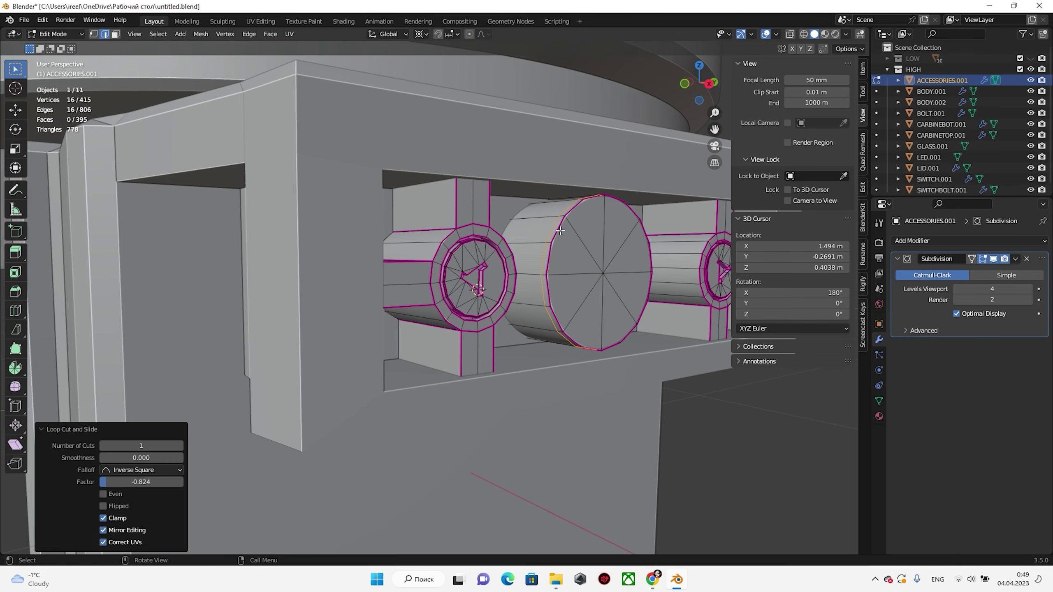
pyautogui.press('Tab')
pyautogui.scroll(-5, 635, 243)
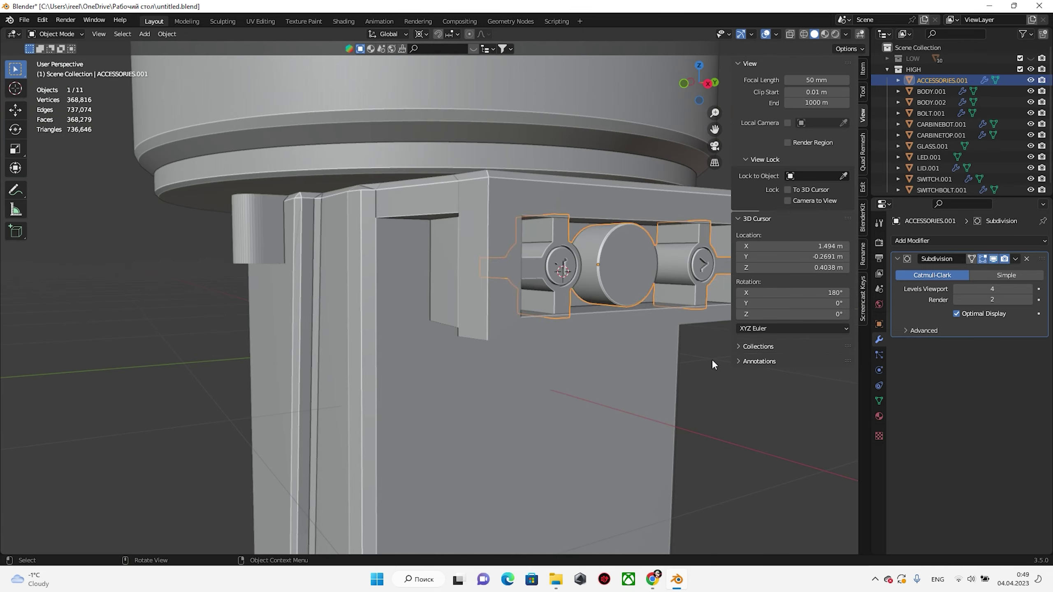
# Isolate LID.001 and orbit around it to prepare loop cuts
pyautogui.hotkey('alt', 'a')
pyautogui.moveTo(711, 359); pyautogui.dragTo(472, 350, button='middle')
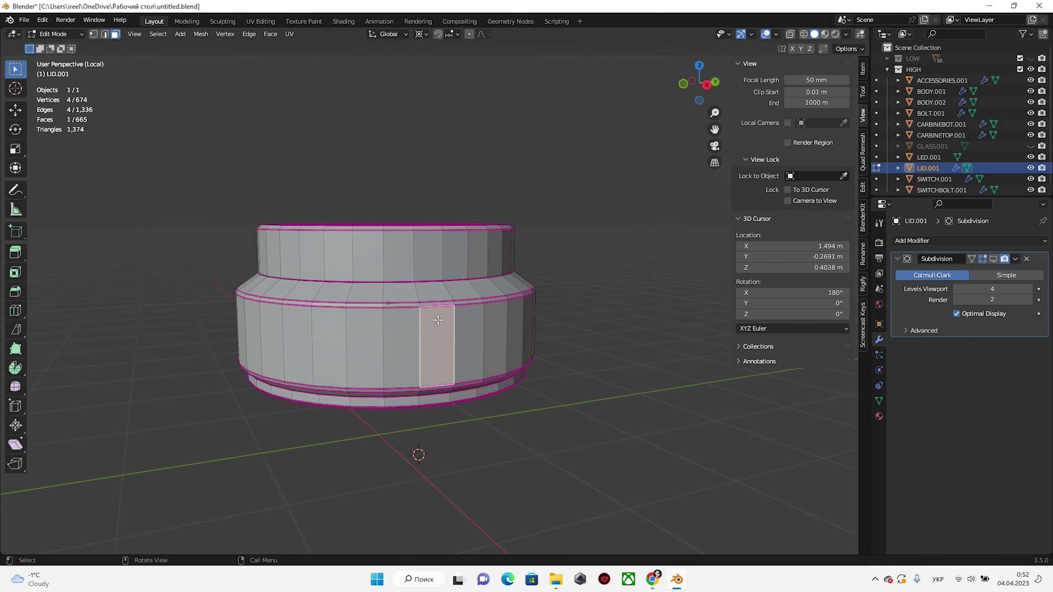
pyautogui.moveTo(392, 290)
pyautogui.mouseDown(button='middle')
pyautogui.moveTo(392, 344)
pyautogui.moveTo(479, 401)
pyautogui.moveTo(448, 411)
pyautogui.mouseUp(button='middle')
pyautogui.hotkey('ctrl', 'r')
# Add five loop cuts around the lid, including one near its base
pyautogui.click(412, 339)
pyautogui.hotkey('ctrl', 'r')
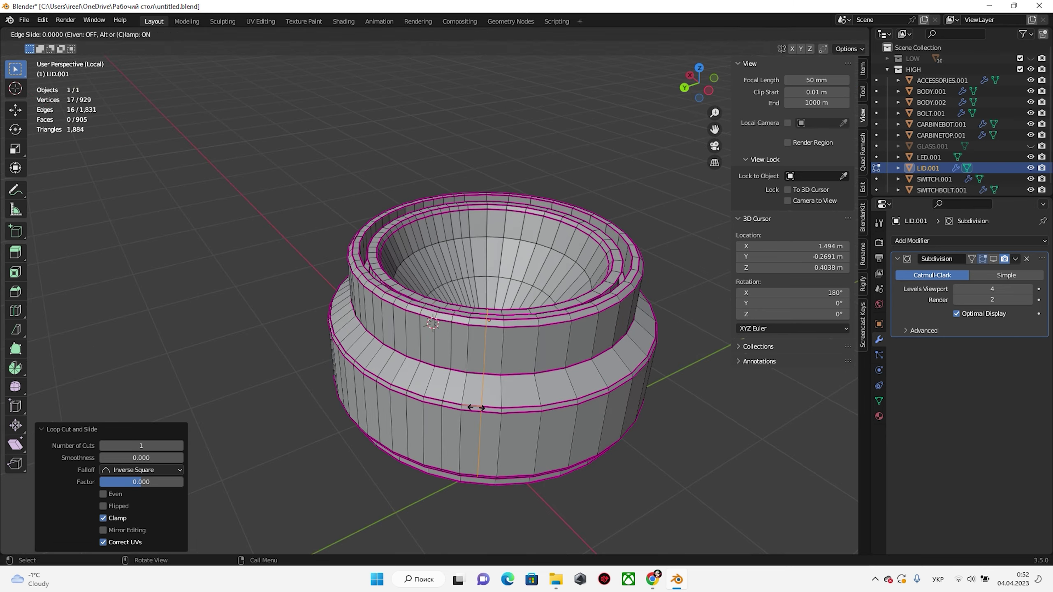
pyautogui.click(442, 408)
pyautogui.hotkey('ctrl', 'r')
pyautogui.hotkey('ctrl', 'r')
pyautogui.click(489, 443)
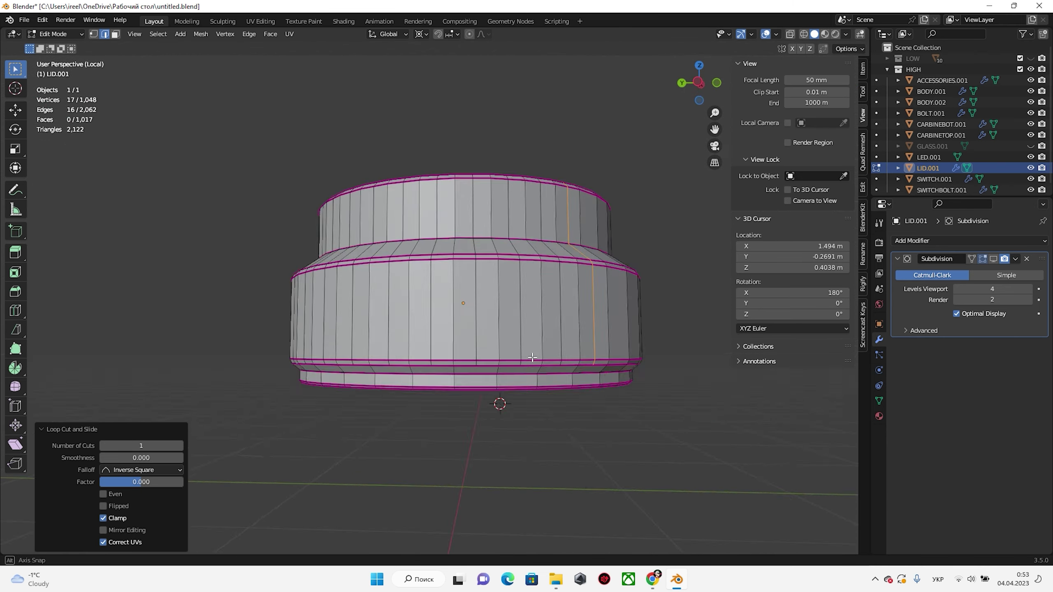
pyautogui.moveTo(488, 443)
pyautogui.mouseDown(button='middle')
pyautogui.moveTo(450, 338)
pyautogui.moveTo(396, 347)
pyautogui.mouseUp(button='middle')
pyautogui.hotkey('ctrl', 'r')
pyautogui.click(450, 338)
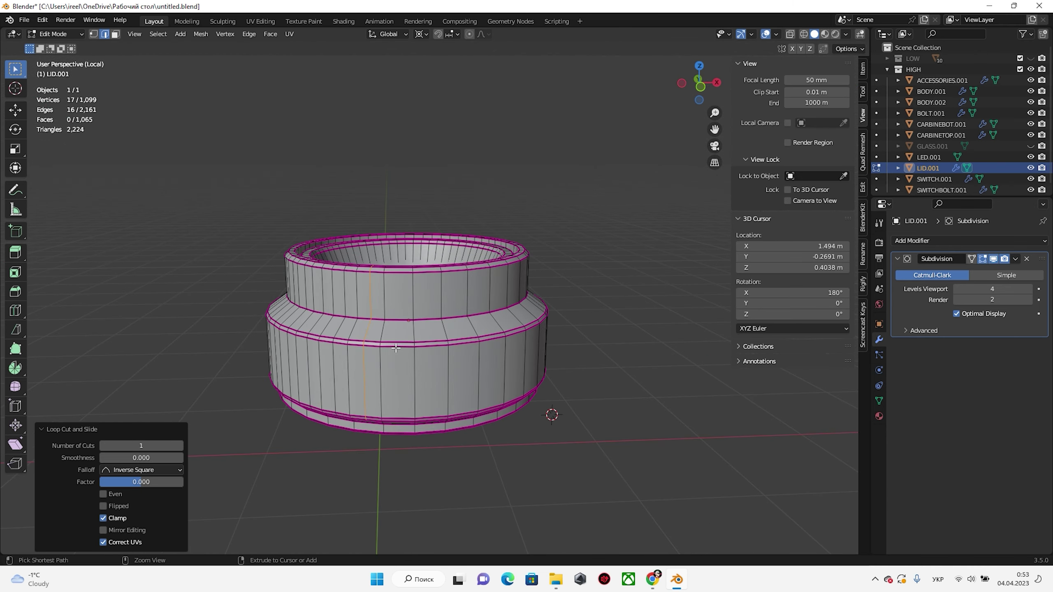
pyautogui.click(467, 335)
pyautogui.moveTo(467, 336); pyautogui.dragTo(405, 344, button='middle')
# Select support edge loops on the lid's side and underside
pyautogui.click(428, 336)
pyautogui.scroll(3, 428, 336)
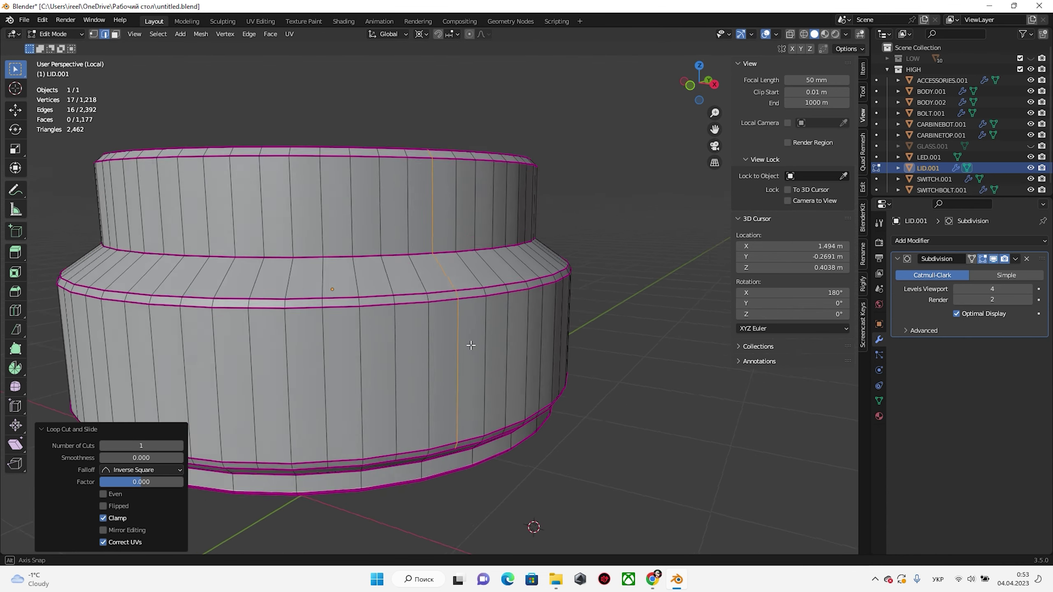
pyautogui.scroll(2, 418, 399)
pyautogui.keyDown('alt'); pyautogui.click(418, 399); pyautogui.keyUp('alt')
pyautogui.moveTo(420, 382); pyautogui.dragTo(384, 282, button='middle')
pyautogui.keyDown('alt'); pyautogui.keyDown('shift'); pyautogui.click(384, 282); pyautogui.keyUp('shift'); pyautogui.keyUp('alt')
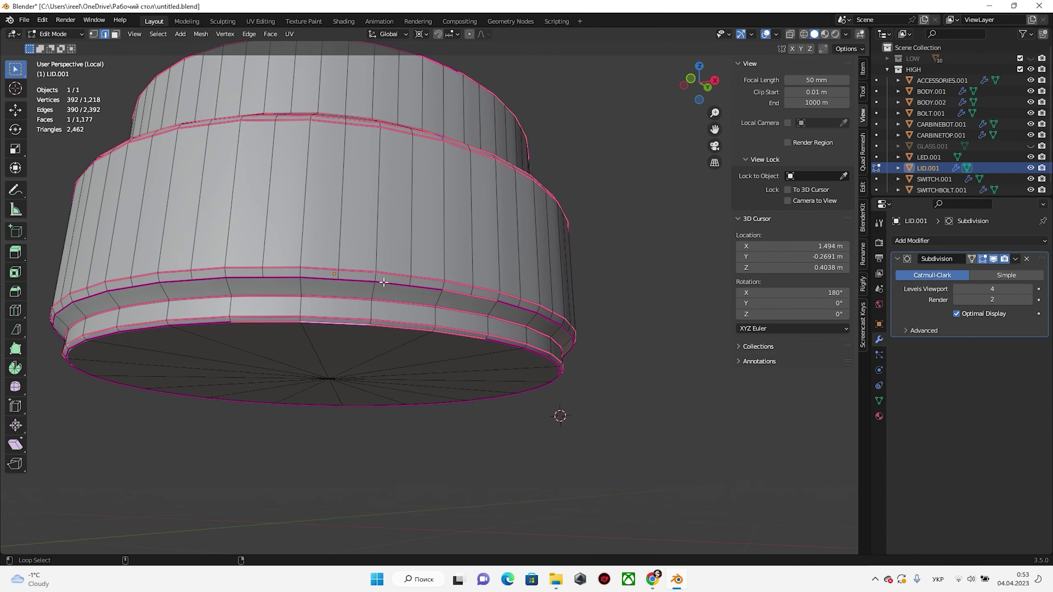
# Add more edge loops to the selection, including several inside the top opening
pyautogui.moveTo(213, 318)
pyautogui.mouseDown(button='middle')
pyautogui.moveTo(299, 306)
pyautogui.moveTo(324, 266)
pyautogui.moveTo(594, 229)
pyautogui.moveTo(569, 306)
pyautogui.moveTo(463, 345)
pyautogui.moveTo(407, 292)
pyautogui.moveTo(435, 274)
pyautogui.mouseUp(button='middle')
pyautogui.keyDown('alt'); pyautogui.keyDown('shift'); pyautogui.click(594, 229); pyautogui.keyUp('shift'); pyautogui.keyUp('alt')
pyautogui.keyDown('alt'); pyautogui.keyDown('shift'); pyautogui.click(407, 292); pyautogui.keyUp('shift'); pyautogui.keyUp('alt')
pyautogui.keyDown('alt'); pyautogui.keyDown('shift'); pyautogui.click(435, 274); pyautogui.keyUp('shift'); pyautogui.keyUp('alt')
pyautogui.keyDown('alt'); pyautogui.keyDown('shift'); pyautogui.click(373, 301); pyautogui.keyUp('shift'); pyautogui.keyUp('alt')
pyautogui.moveTo(373, 301)
pyautogui.mouseDown(button='middle')
pyautogui.moveTo(315, 477)
pyautogui.moveTo(383, 405)
pyautogui.moveTo(375, 354)
pyautogui.mouseUp(button='middle')
pyautogui.keyDown('alt'); pyautogui.keyDown('shift'); pyautogui.click(375, 354); pyautogui.keyUp('shift'); pyautogui.keyUp('alt')
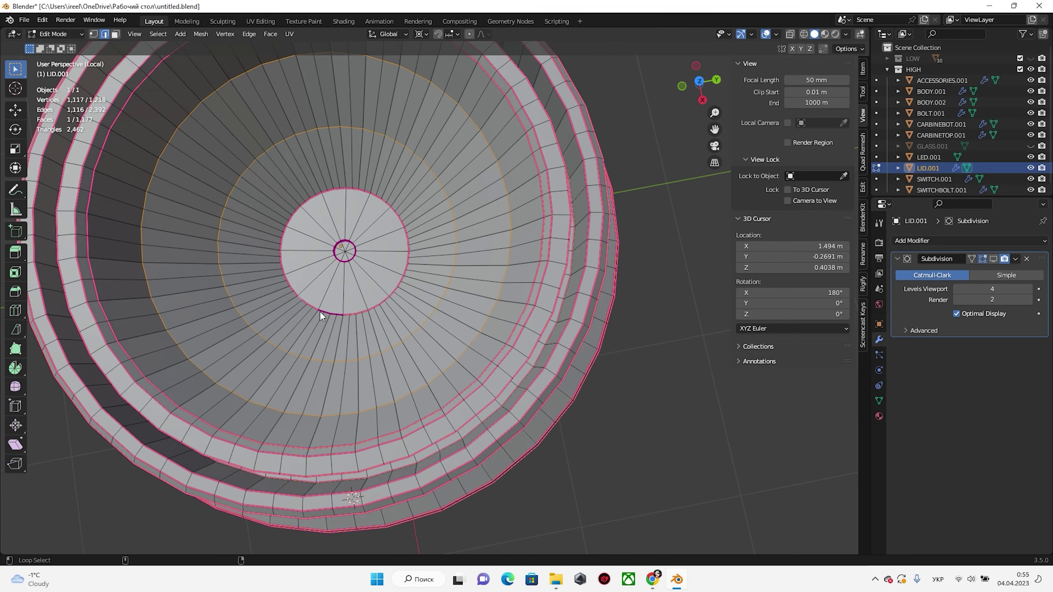
pyautogui.moveTo(321, 315)
pyautogui.mouseDown(button='middle')
pyautogui.moveTo(398, 304)
pyautogui.moveTo(390, 229)
pyautogui.moveTo(435, 400)
pyautogui.mouseUp(button='middle')
pyautogui.keyDown('alt'); pyautogui.keyDown('shift'); pyautogui.click(435, 400); pyautogui.keyUp('shift'); pyautogui.keyUp('alt')
# Preview the smoothed lid in Object Mode, then return to face-select editing
pyautogui.press('Tab')
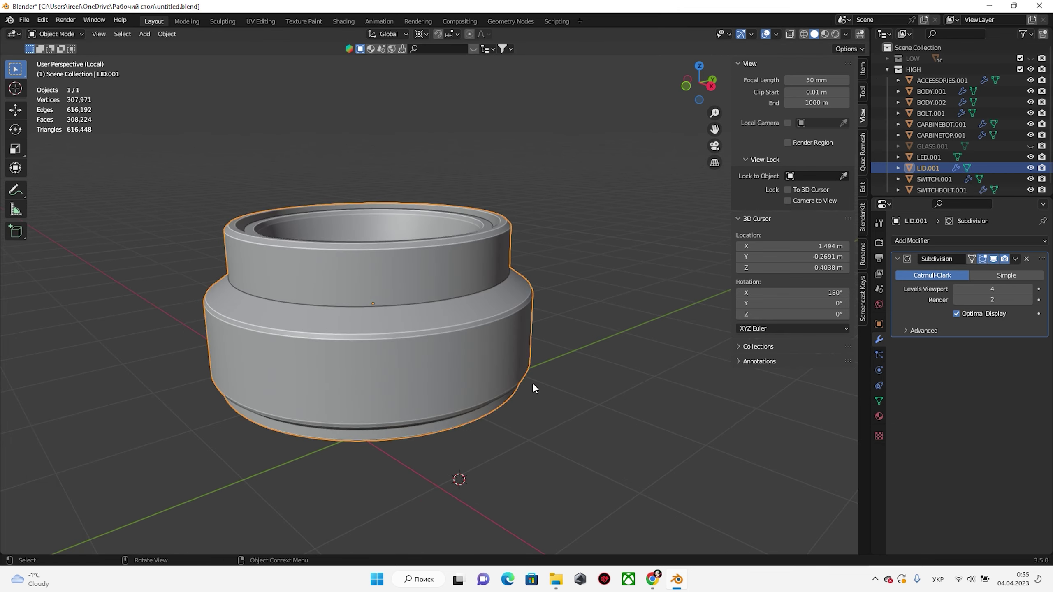
pyautogui.press('Tab')
pyautogui.press('3')
pyautogui.moveTo(533, 385); pyautogui.dragTo(417, 390, button='middle')
# Crease a face strip on LID.001's lower band at 1, then extrude the strips inward along normals into grooves
pyautogui.click(418, 390)
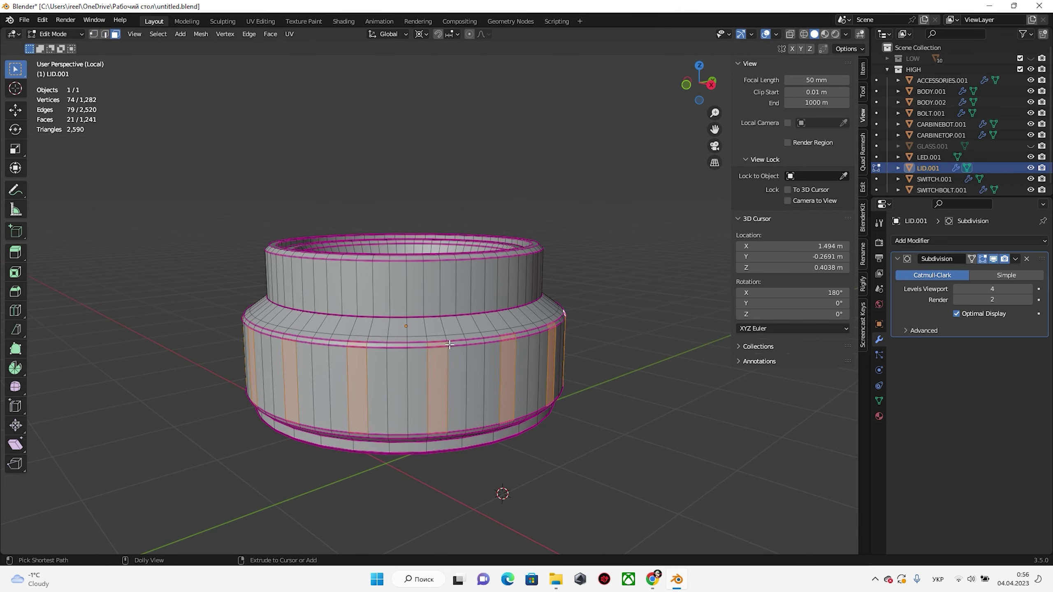
pyautogui.write('1')
pyautogui.press('Return')
pyautogui.moveTo(518, 224); pyautogui.dragTo(609, 275, button='middle')
pyautogui.hotkey('alt', 'e')
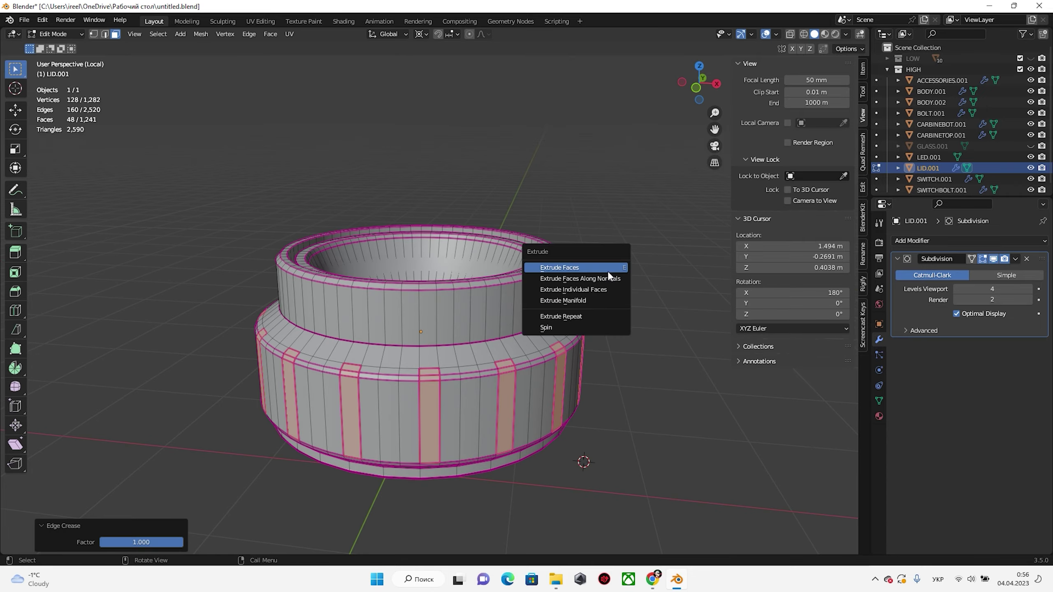
pyautogui.click(606, 278)
pyautogui.scroll(3, 606, 278)
pyautogui.moveTo(529, 334); pyautogui.dragTo(435, 307, button='middle')
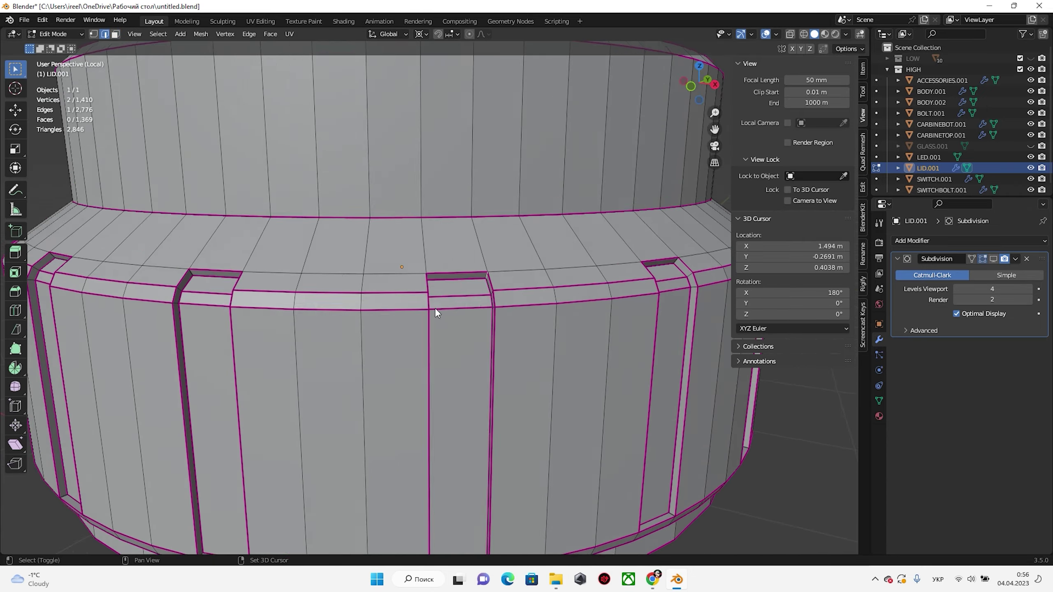
# Select the edge rings along the first few grooves around the lid
pyautogui.click(340, 324)
pyautogui.moveTo(340, 324)
pyautogui.mouseDown(button='middle')
pyautogui.moveTo(453, 434)
pyautogui.moveTo(278, 453)
pyautogui.mouseUp(button='middle')
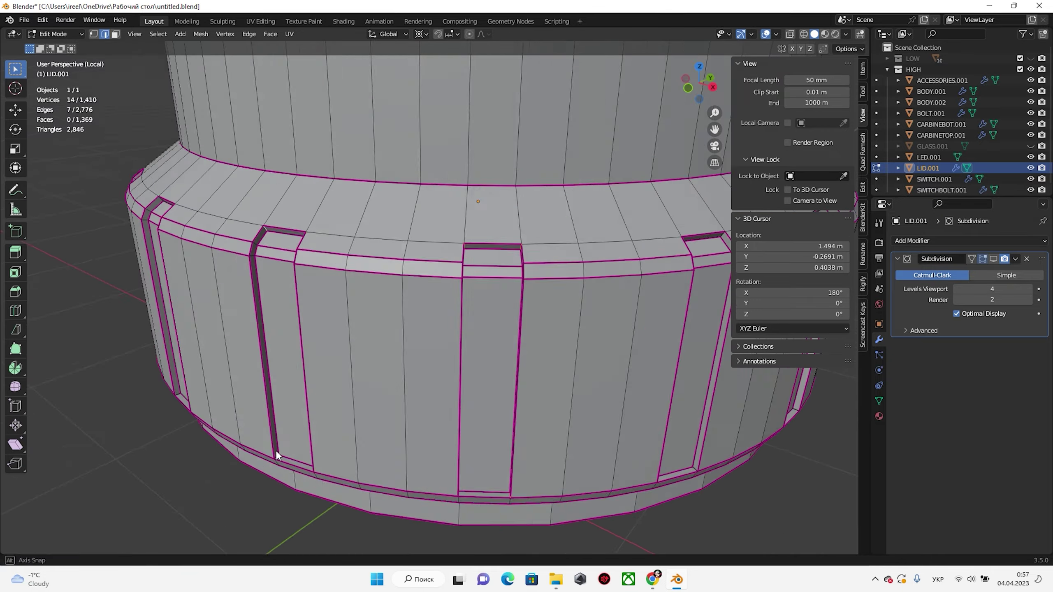
pyautogui.scroll(3, 277, 454)
pyautogui.keyDown('ctrl'); pyautogui.keyDown('alt'); pyautogui.click(413, 178); pyautogui.keyUp('alt'); pyautogui.keyUp('ctrl')
pyautogui.scroll(-3, 414, 178)
pyautogui.moveTo(340, 388)
pyautogui.mouseDown(button='middle')
pyautogui.moveTo(476, 365)
pyautogui.moveTo(293, 446)
pyautogui.mouseUp(button='middle')
pyautogui.keyDown('ctrl'); pyautogui.keyDown('alt'); pyautogui.keyDown('shift'); pyautogui.click(475, 366); pyautogui.keyUp('shift'); pyautogui.keyUp('alt'); pyautogui.keyUp('ctrl')
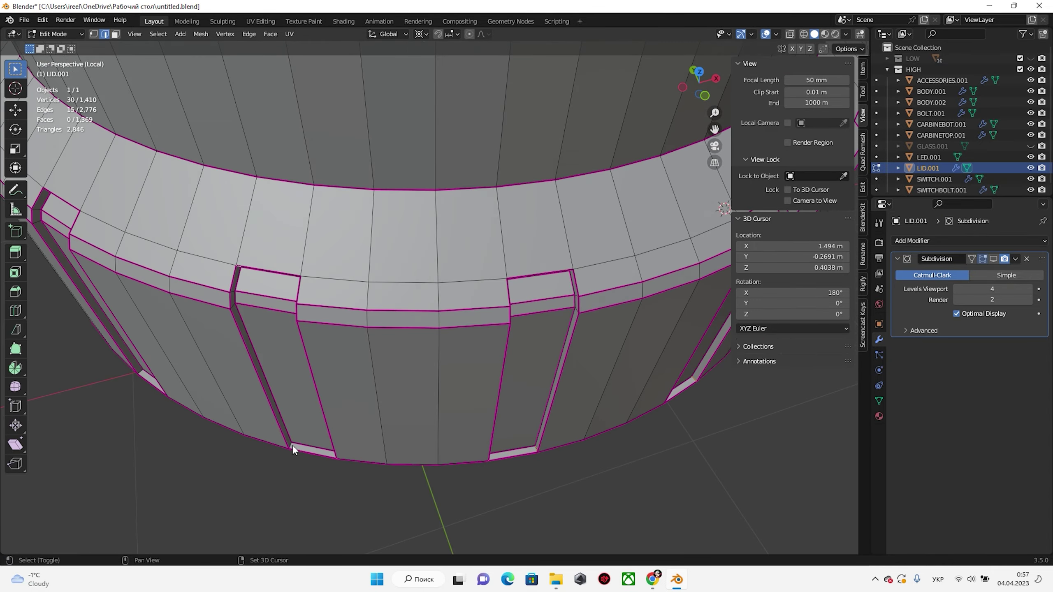
pyautogui.scroll(3, 414, 186)
pyautogui.scroll(-3, 415, 186)
pyautogui.moveTo(399, 526)
pyautogui.mouseDown(button='middle')
pyautogui.moveTo(460, 408)
pyautogui.moveTo(421, 137)
pyautogui.moveTo(349, 372)
pyautogui.moveTo(417, 329)
pyautogui.moveTo(480, 397)
pyautogui.mouseUp(button='middle')
pyautogui.keyDown('ctrl'); pyautogui.keyDown('alt'); pyautogui.keyDown('shift'); pyautogui.click(459, 408); pyautogui.keyUp('shift'); pyautogui.keyUp('alt'); pyautogui.keyUp('ctrl')
pyautogui.scroll(3, 421, 137)
pyautogui.scroll(-3, 421, 137)
# Add the remaining groove edge rings and give them all a full 1.0 crease
pyautogui.keyDown('ctrl'); pyautogui.keyDown('alt'); pyautogui.keyDown('shift'); pyautogui.click(418, 329); pyautogui.keyUp('shift'); pyautogui.keyUp('alt'); pyautogui.keyUp('ctrl')
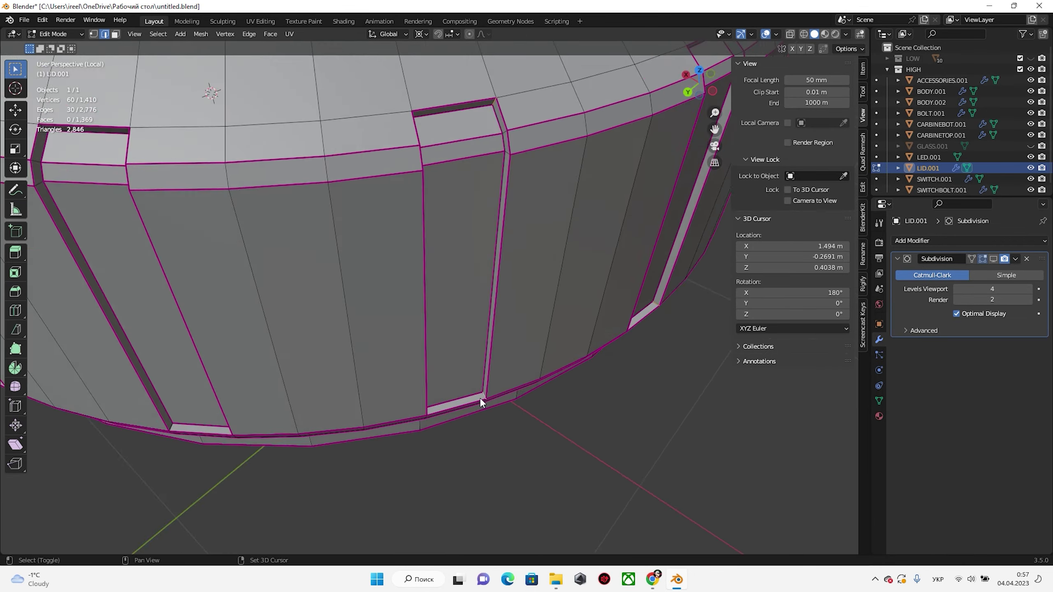
pyautogui.scroll(3, 426, 204)
pyautogui.moveTo(426, 204)
pyautogui.mouseDown(button='middle')
pyautogui.moveTo(489, 431)
pyautogui.moveTo(233, 376)
pyautogui.moveTo(484, 460)
pyautogui.moveTo(249, 449)
pyautogui.moveTo(335, 268)
pyautogui.moveTo(496, 327)
pyautogui.moveTo(273, 206)
pyautogui.moveTo(306, 430)
pyautogui.mouseUp(button='middle')
pyautogui.keyDown('ctrl'); pyautogui.keyDown('alt'); pyautogui.keyDown('shift'); pyautogui.click(483, 461); pyautogui.keyUp('shift'); pyautogui.keyUp('alt'); pyautogui.keyUp('ctrl')
pyautogui.keyDown('ctrl'); pyautogui.keyDown('alt'); pyautogui.keyDown('shift'); pyautogui.click(286, 226); pyautogui.keyUp('shift'); pyautogui.keyUp('alt'); pyautogui.keyUp('ctrl')
pyautogui.scroll(-3, 482, 203)
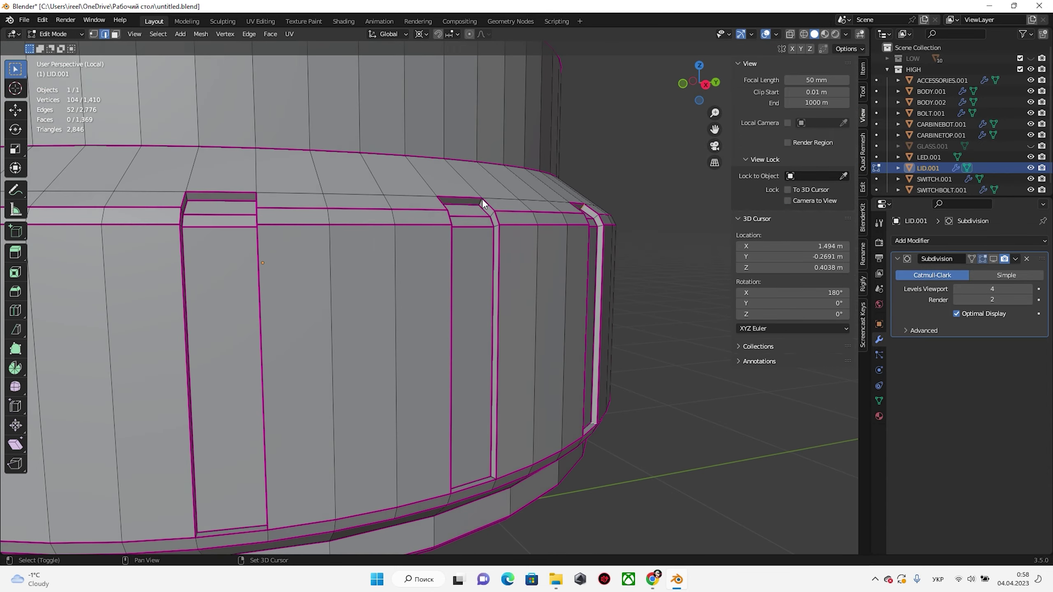
pyautogui.scroll(-2, 219, 233)
pyautogui.scroll(3, 274, 258)
pyautogui.scroll(-2, 397, 424)
pyautogui.moveTo(398, 424)
pyautogui.mouseDown(button='middle')
pyautogui.moveTo(326, 225)
pyautogui.moveTo(476, 378)
pyautogui.mouseUp(button='middle')
pyautogui.scroll(-2, 475, 377)
pyautogui.hotkey('shift', 'e')
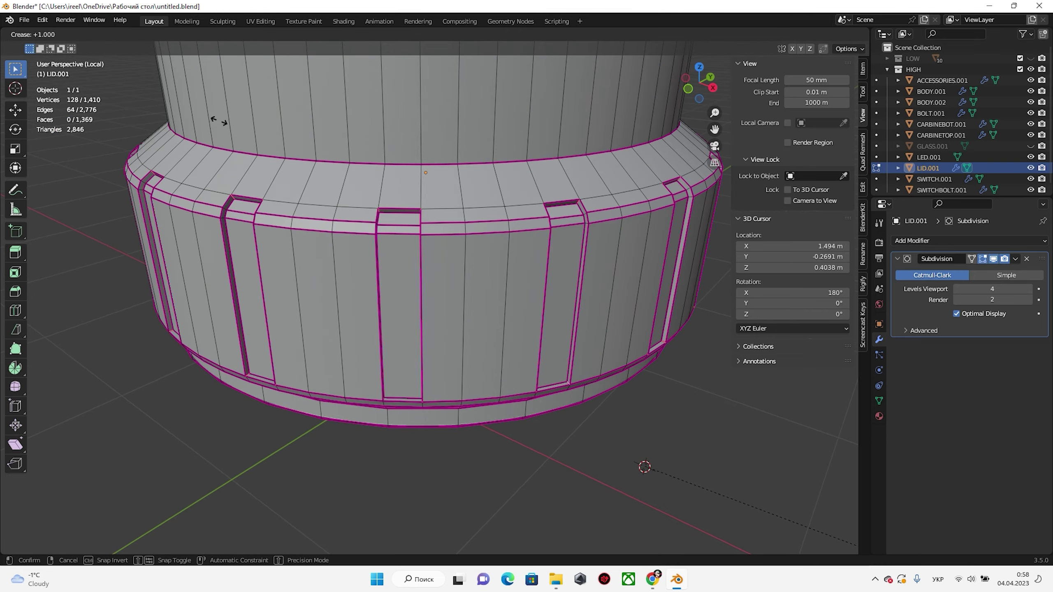
pyautogui.click(641, 489)
# Leave Edit Mode, exit local view and set LID.001's Subdivision level to 5
pyautogui.press('Tab')
pyautogui.scroll(-3, 633, 501)
pyautogui.hotkey('ctrl', '5')
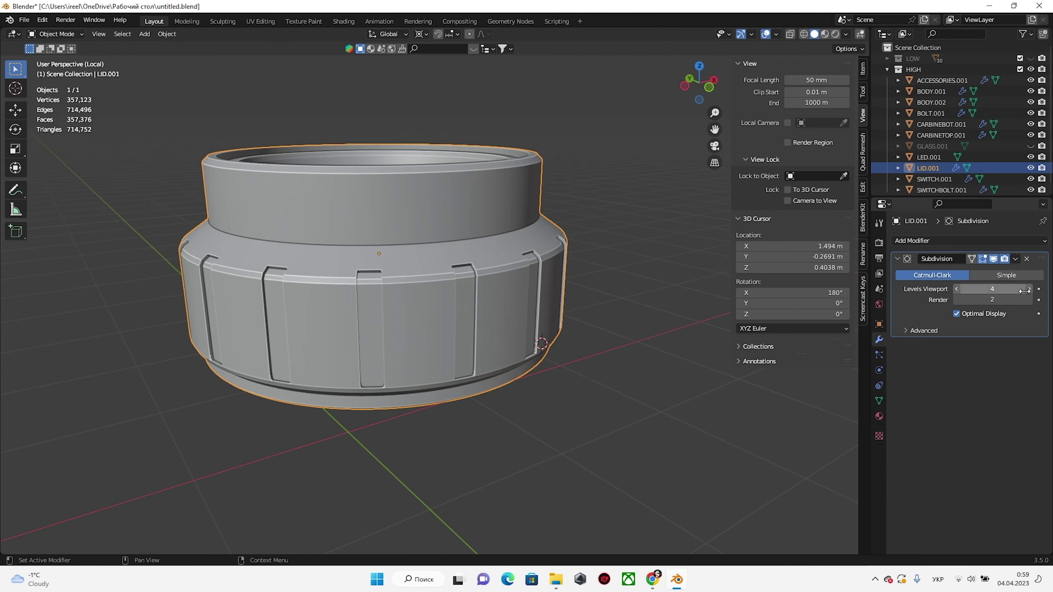
pyautogui.press('KP_Divide')
pyautogui.moveTo(497, 375)
pyautogui.mouseDown(button='middle')
pyautogui.moveTo(438, 344)
pyautogui.moveTo(375, 430)
pyautogui.moveTo(422, 455)
pyautogui.moveTo(461, 426)
pyautogui.moveTo(220, 438)
pyautogui.moveTo(392, 428)
pyautogui.moveTo(566, 222)
pyautogui.mouseUp(button='middle')
pyautogui.scroll(5, 437, 344)
# Unhide the glass and drop LED.001's Subdivision level to 3
pyautogui.scroll(-3, 460, 427)
pyautogui.scroll(-2, 220, 438)
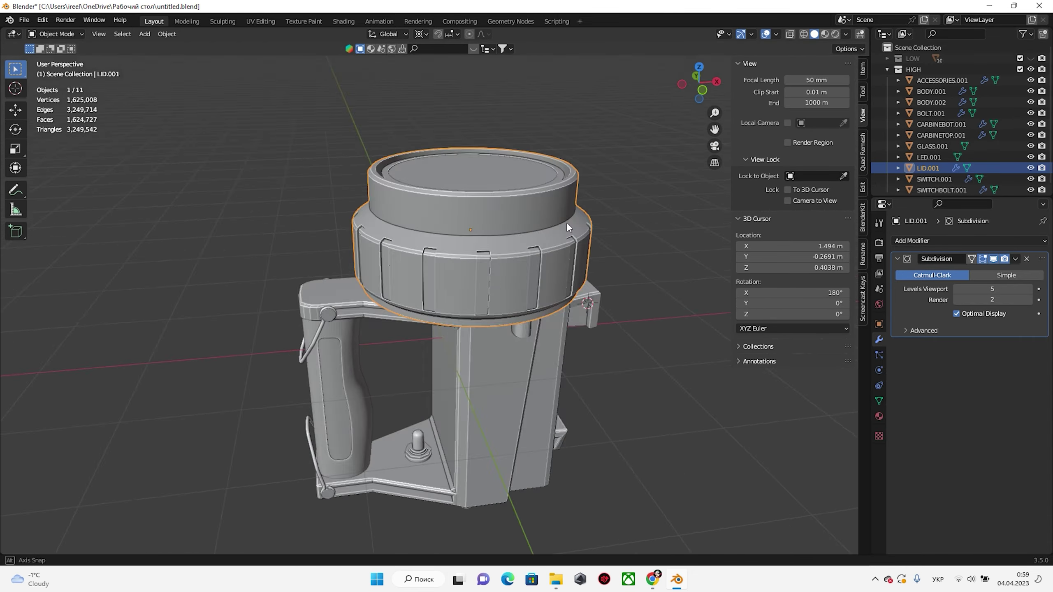
pyautogui.hotkey('alt', 'h')
pyautogui.click(560, 289)
pyautogui.scroll(5, 572, 190)
pyautogui.hotkey('ctrl', '3')
# Inspect LED.001 in Edit Mode, then set its Subdivision level to 5
pyautogui.press('Tab')
pyautogui.scroll(8, 470, 157)
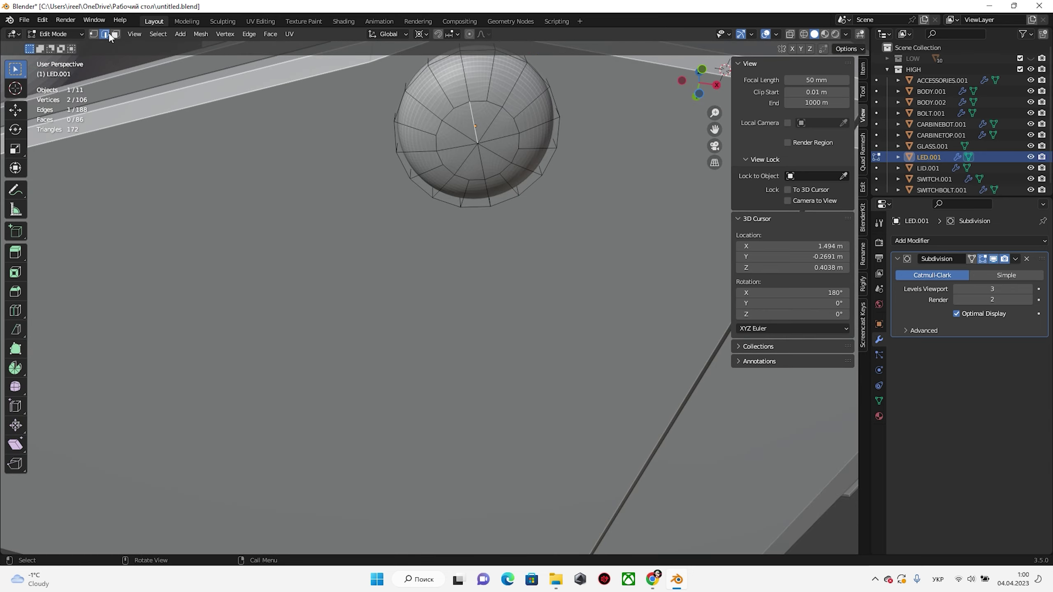
pyautogui.scroll(-3, 494, 298)
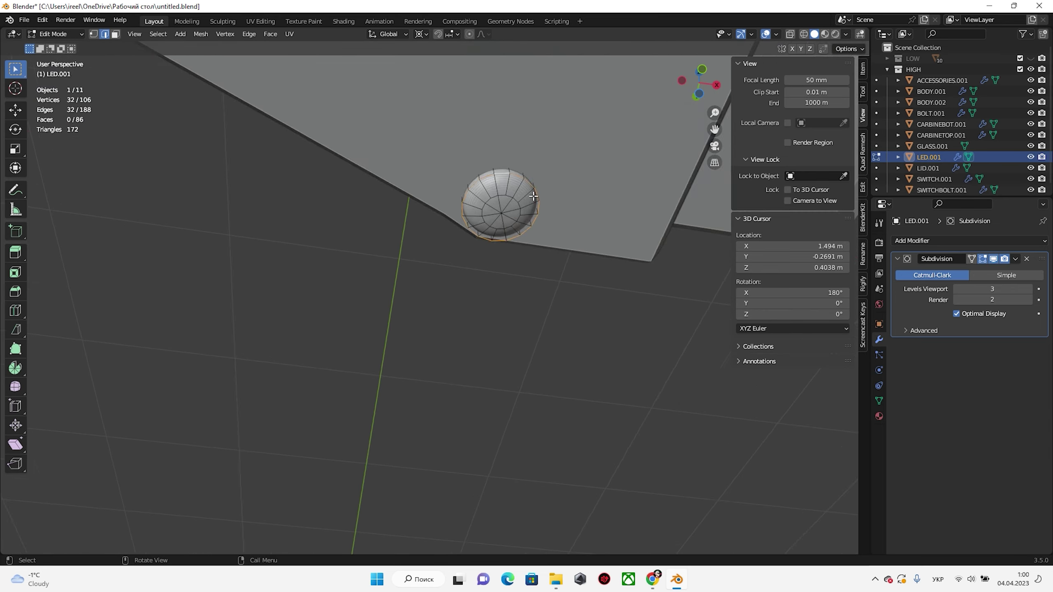
pyautogui.moveTo(494, 299); pyautogui.dragTo(580, 291, button='middle')
pyautogui.press('Tab')
pyautogui.hotkey('ctrl', '5')
pyautogui.scroll(-3, 650, 281)
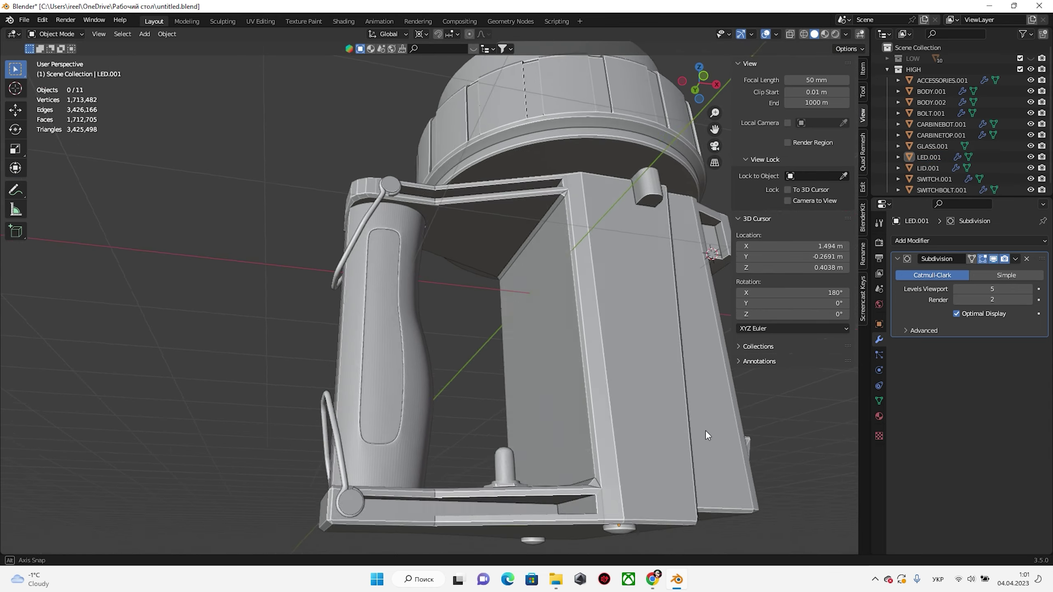
# Hide the glass and inset LED.001's face, scaled to 0.653 on Y
pyautogui.moveTo(650, 281); pyautogui.dragTo(618, 248, button='middle')
pyautogui.click(618, 248)
pyautogui.press('h')
pyautogui.scroll(5, 454, 417)
pyautogui.click(453, 418)
pyautogui.press('Tab')
pyautogui.scroll(4, 390, 387)
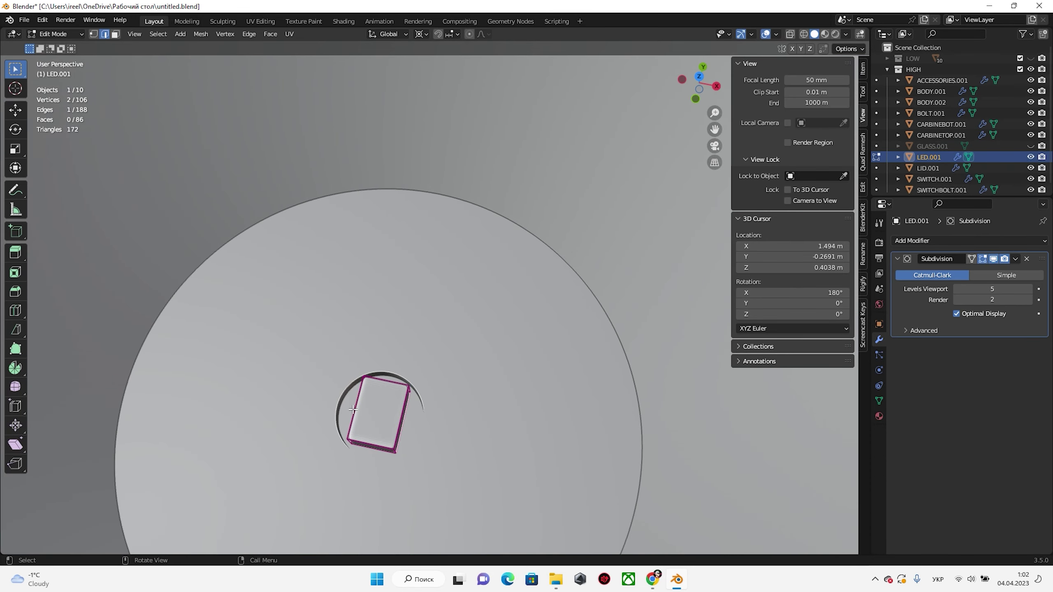
pyautogui.scroll(3, 295, 427)
pyautogui.click(523, 443)
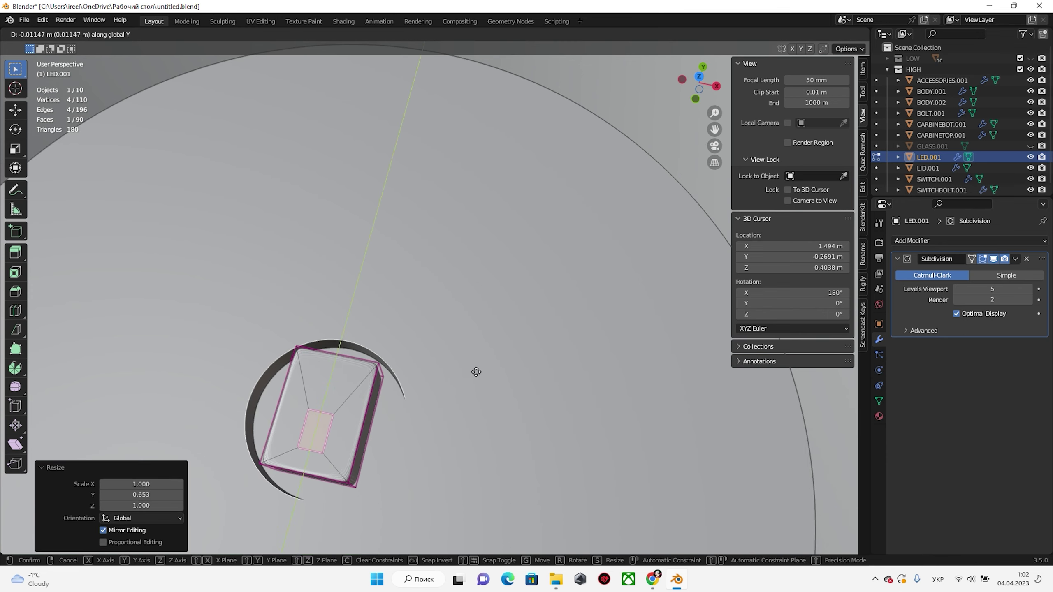
# Cancel the unfinished bevel, return to Object Mode and view the whole model from the side
pyautogui.press('Escape')
pyautogui.press('Tab')
pyautogui.scroll(-5, 475, 364)
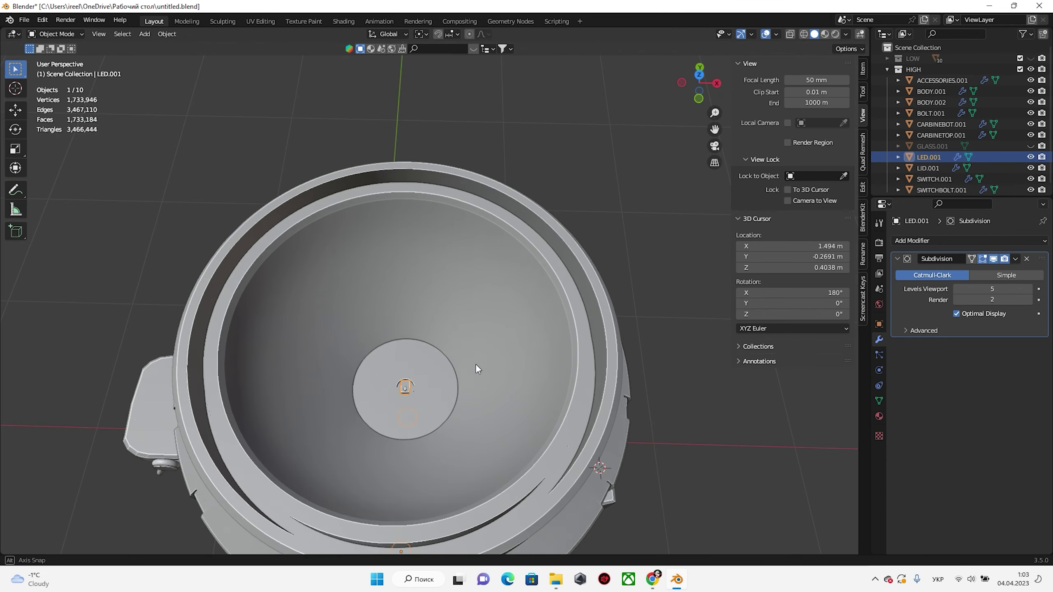
pyautogui.moveTo(475, 363)
pyautogui.mouseDown(button='middle')
pyautogui.moveTo(525, 360)
pyautogui.moveTo(535, 242)
pyautogui.mouseUp(button='middle')
# Select BOLT.001 on the handle and enter its Edit Mode
pyautogui.scroll(4, 525, 361)
pyautogui.scroll(4, 534, 245)
pyautogui.click(559, 192)
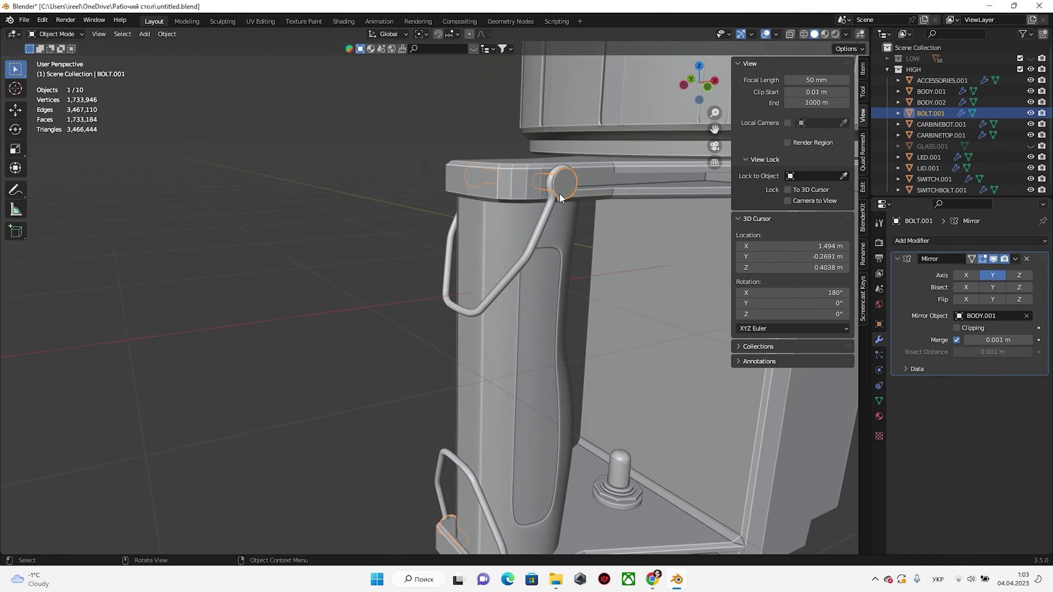
pyautogui.scroll(2, 499, 228)
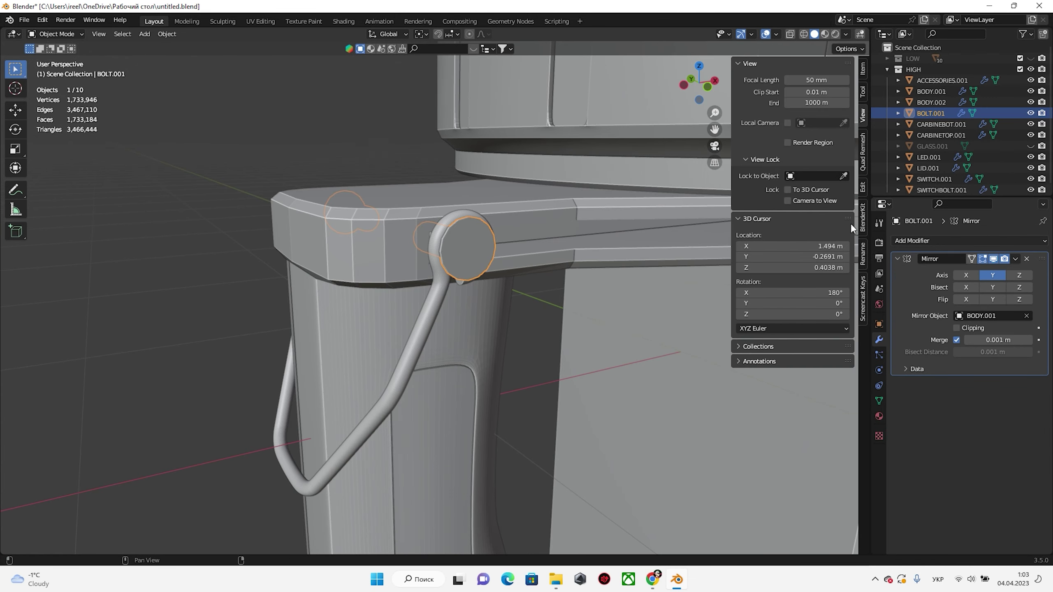
pyautogui.scroll(2, 483, 261)
pyautogui.press('Tab')
pyautogui.scroll(2, 489, 263)
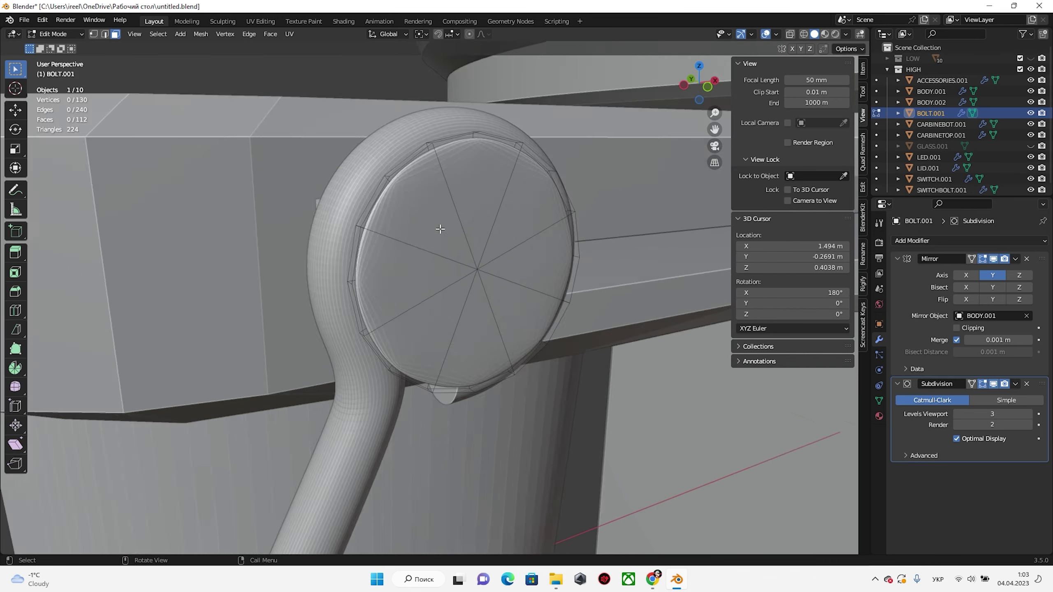
pyautogui.moveTo(488, 263)
pyautogui.mouseDown(button='middle')
pyautogui.moveTo(471, 380)
pyautogui.moveTo(735, 431)
pyautogui.mouseUp(button='middle')
# Select all sharp edges of the bolt and crease them
pyautogui.press('2')
pyautogui.keyDown('alt'); pyautogui.click(482, 393); pyautogui.keyUp('alt')
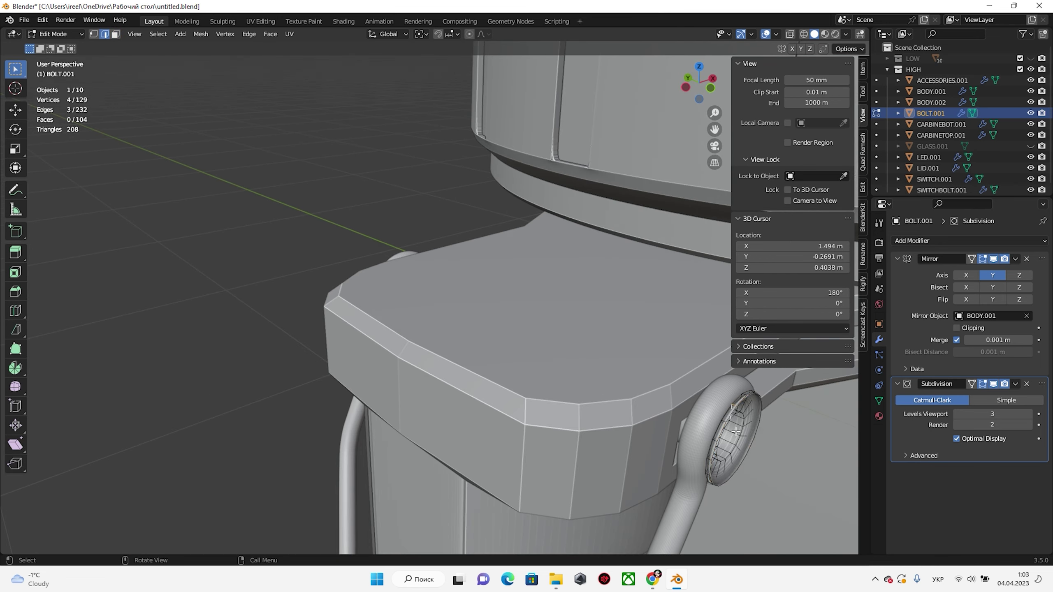
pyautogui.click(158, 34)
pyautogui.click(199, 164)
pyautogui.hotkey('shift', 'e')
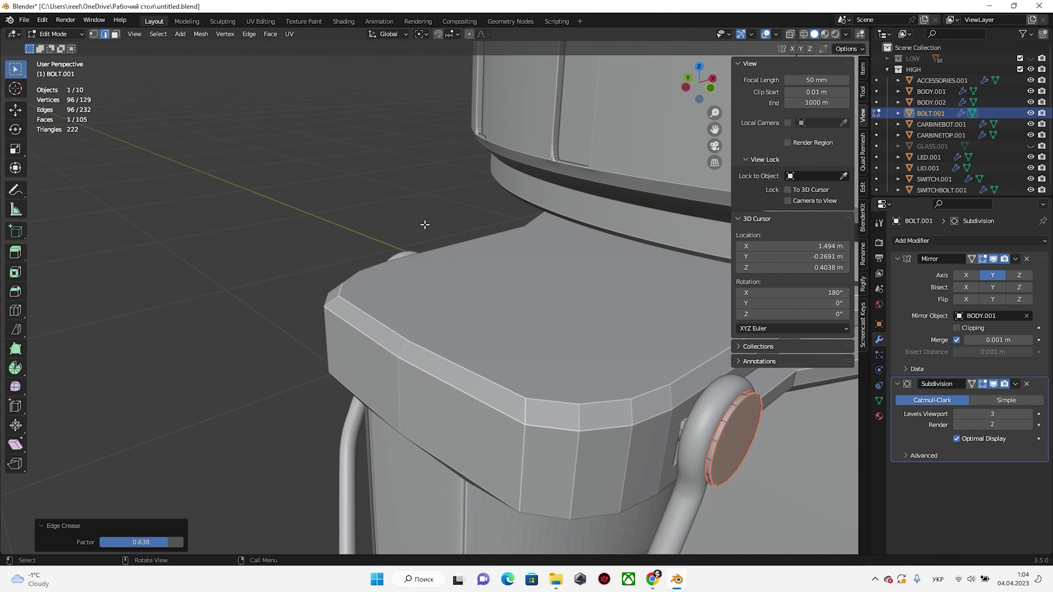
pyautogui.moveTo(549, 276)
pyautogui.mouseDown(button='middle')
pyautogui.moveTo(393, 297)
pyautogui.moveTo(378, 361)
pyautogui.mouseUp(button='middle')
# Fill the bolt's open ring with a face and select the cap faces
pyautogui.press('3')
pyautogui.hotkey('alt', 'a')
pyautogui.press('f')
pyautogui.hotkey('alt', 'a')
pyautogui.scroll(-3, 420, 300)
pyautogui.click(206, 149)
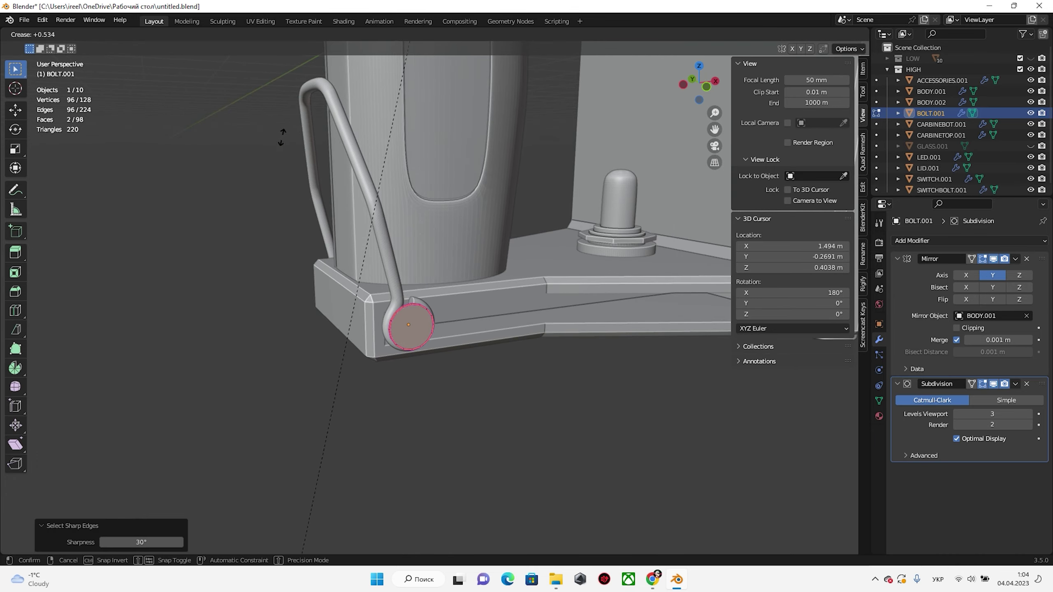
pyautogui.scroll(5, 420, 313)
pyautogui.click(411, 291)
pyautogui.moveTo(411, 290); pyautogui.dragTo(456, 269, button='middle')
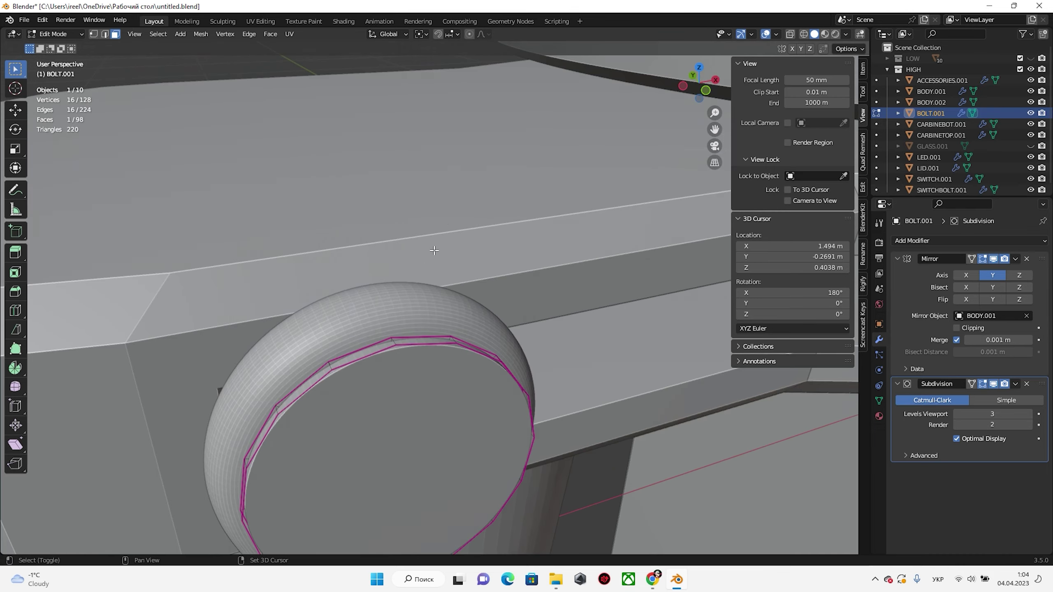
# Inset the bolt cap faces into a smaller inner ring
pyautogui.press('i')
pyautogui.click(522, 338)
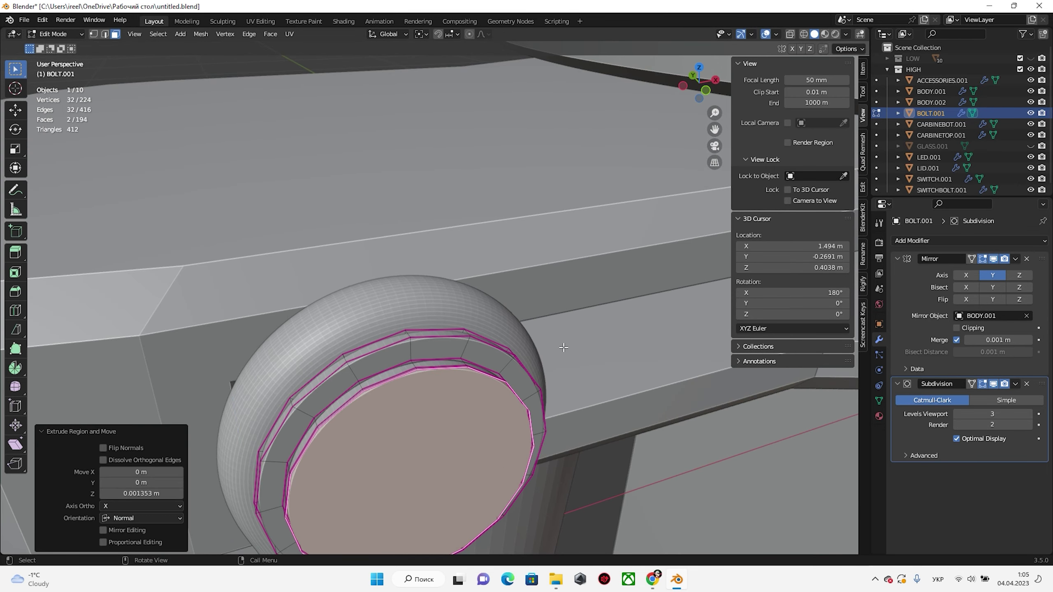
pyautogui.press('i')
pyautogui.click(601, 351)
pyautogui.press('Escape')
pyautogui.scroll(-5, 585, 282)
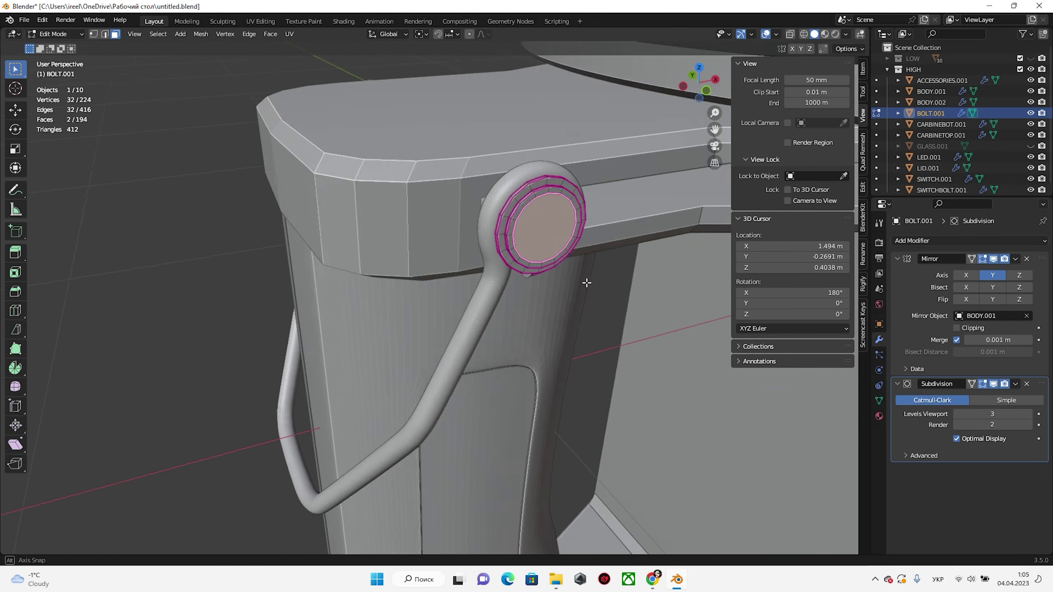
pyautogui.moveTo(585, 282); pyautogui.dragTo(559, 315, button='middle')
pyautogui.scroll(5, 560, 315)
# Extrude the cap inward 0.001353 m and add an edge loop inside the recess
pyautogui.press('e')
pyautogui.click(560, 376)
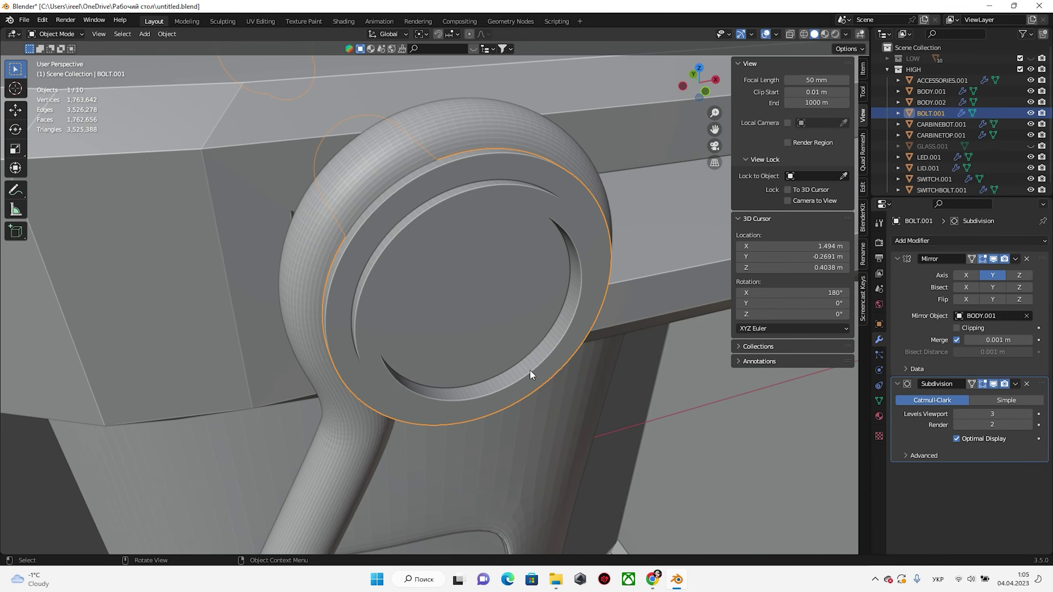
pyautogui.hotkey('ctrl', 'r')
pyautogui.click(529, 369)
pyautogui.moveTo(529, 369)
pyautogui.mouseDown(button='middle')
pyautogui.moveTo(368, 326)
pyautogui.moveTo(368, 315)
pyautogui.mouseUp(button='middle')
pyautogui.scroll(-3, 368, 326)
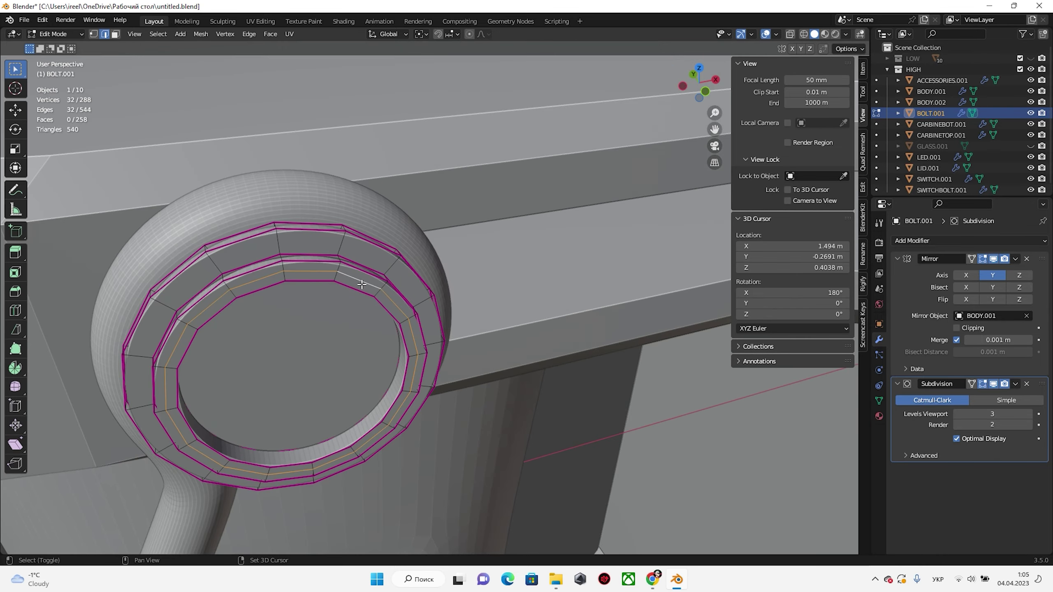
# Return to Object Mode, deselect everything and orbit to check the model's underside
pyautogui.press('Tab')
pyautogui.scroll(-4, 368, 315)
pyautogui.hotkey('alt', 'a')
pyautogui.scroll(-4, 338, 310)
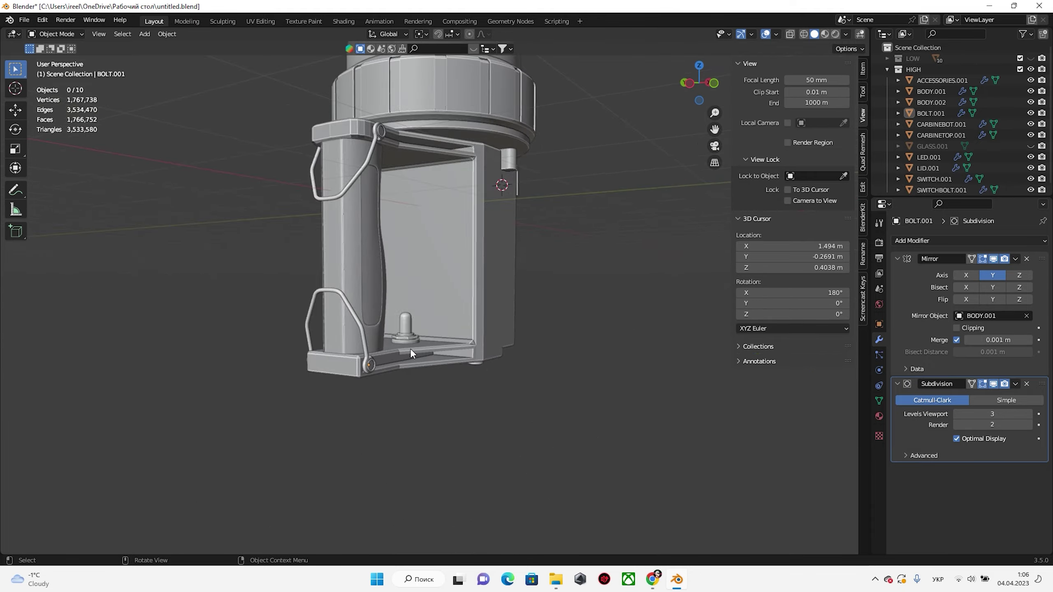
pyautogui.moveTo(410, 348)
pyautogui.mouseDown(button='middle')
pyautogui.moveTo(158, 266)
pyautogui.moveTo(469, 307)
pyautogui.moveTo(387, 304)
pyautogui.moveTo(518, 397)
pyautogui.moveTo(340, 430)
pyautogui.moveTo(322, 420)
pyautogui.mouseUp(button='middle')
pyautogui.scroll(4, 469, 308)
pyautogui.scroll(-5, 323, 420)
pyautogui.moveTo(730, 296)
pyautogui.mouseDown(button='middle')
pyautogui.moveTo(545, 173)
pyautogui.moveTo(537, 154)
pyautogui.moveTo(464, 215)
pyautogui.moveTo(359, 106)
pyautogui.moveTo(393, 124)
pyautogui.mouseUp(button='middle')
pyautogui.scroll(4, 464, 216)
pyautogui.scroll(-3, 394, 125)
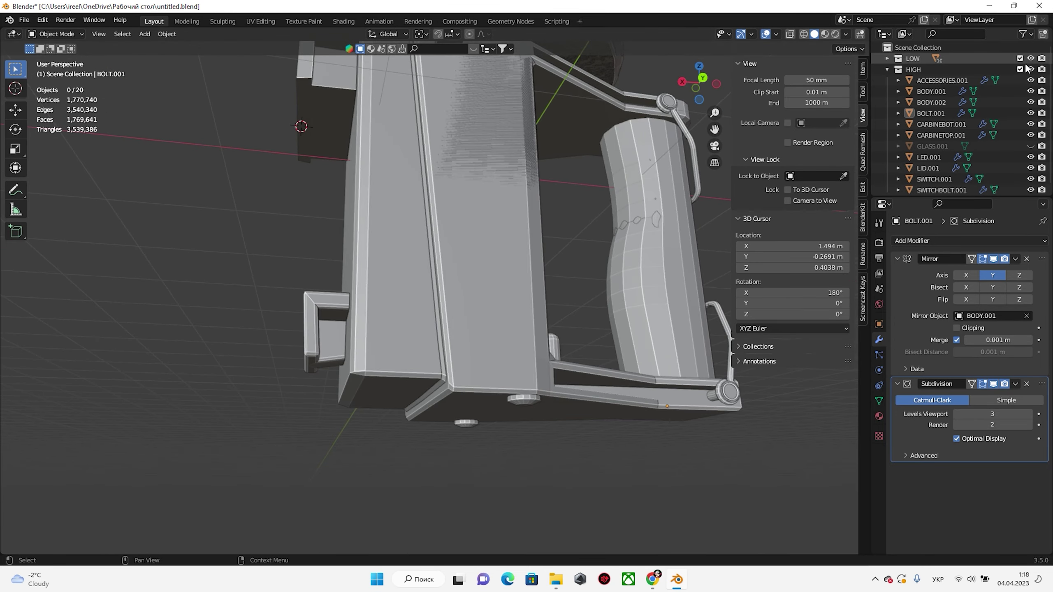
# Hide the LOW collection and isolate BODY.001 to inspect its top loop
pyautogui.click(1030, 59)
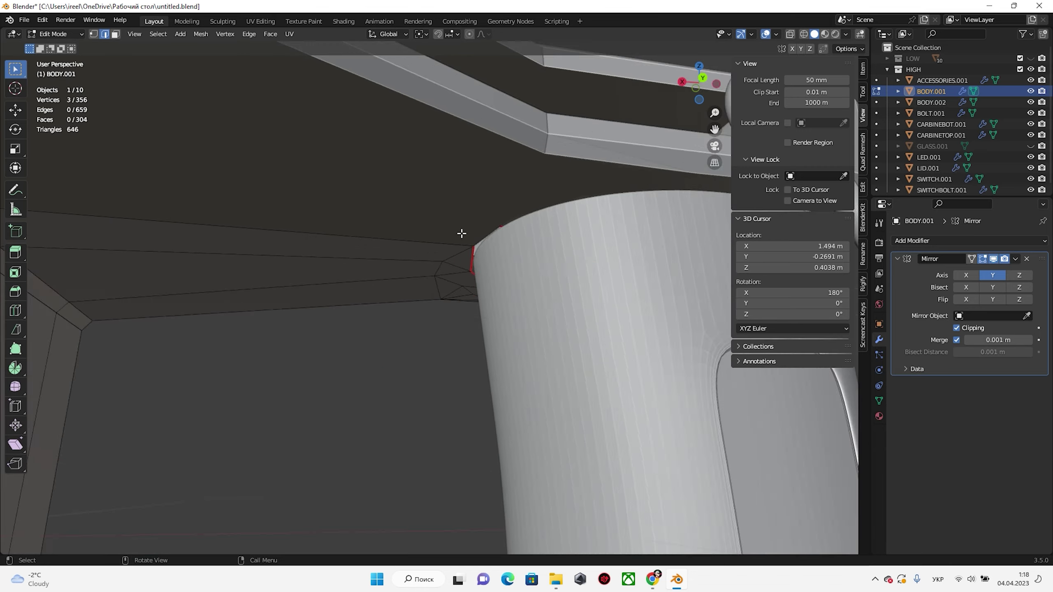
pyautogui.press('KP_Divide')
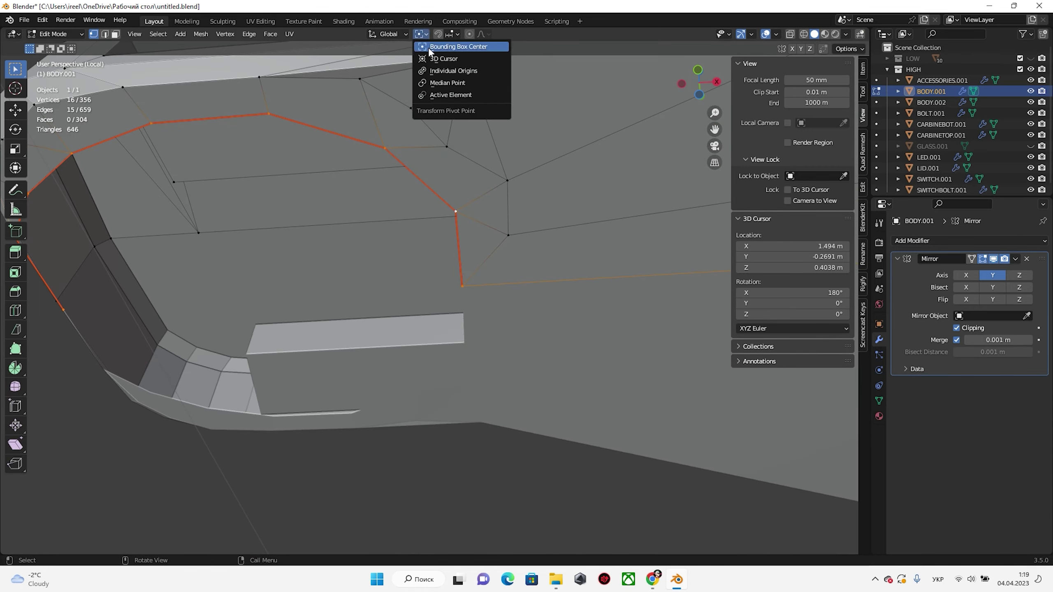
pyautogui.rightClick(501, 275)
pyautogui.scroll(-3, 495, 302)
pyautogui.keyDown('shift'); pyautogui.click(370, 213); pyautogui.keyUp('shift')
pyautogui.moveTo(370, 212); pyautogui.dragTo(412, 188, button='middle')
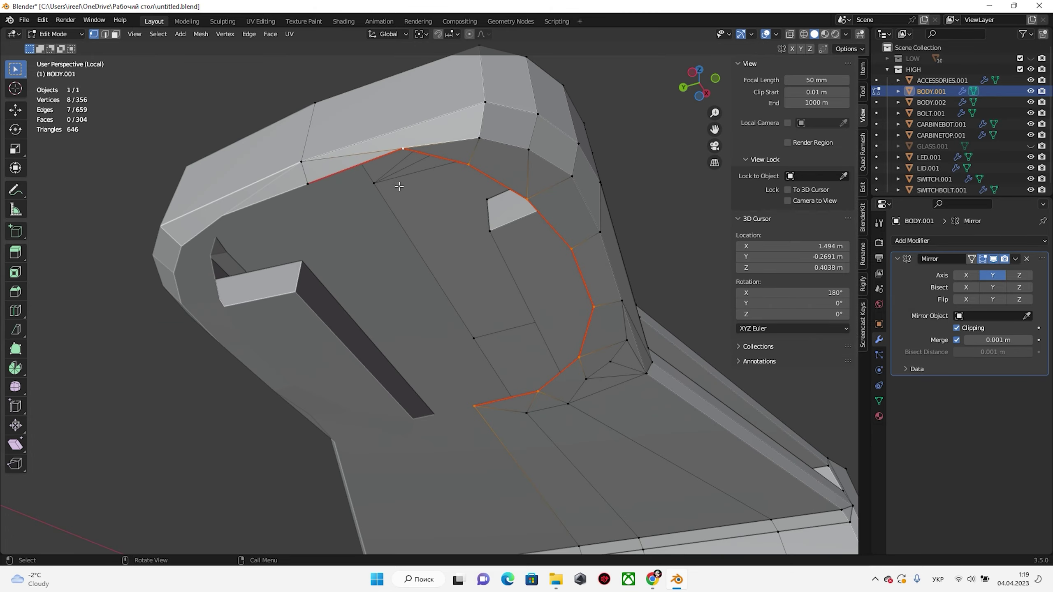
pyautogui.click(538, 188)
pyautogui.moveTo(498, 245); pyautogui.dragTo(488, 340, button='middle')
pyautogui.press('Tab')
pyautogui.press('KP_Divide')
pyautogui.moveTo(430, 301)
pyautogui.mouseDown(button='middle')
pyautogui.moveTo(327, 301)
pyautogui.moveTo(396, 313)
pyautogui.moveTo(539, 306)
pyautogui.moveTo(497, 265)
pyautogui.mouseUp(button='middle')
pyautogui.scroll(-3, 589, 307)
# Swap BODY.001's Mirror modifier for Triangulate, inspect the mesh, then restore the Mirror
pyautogui.click(953, 240)
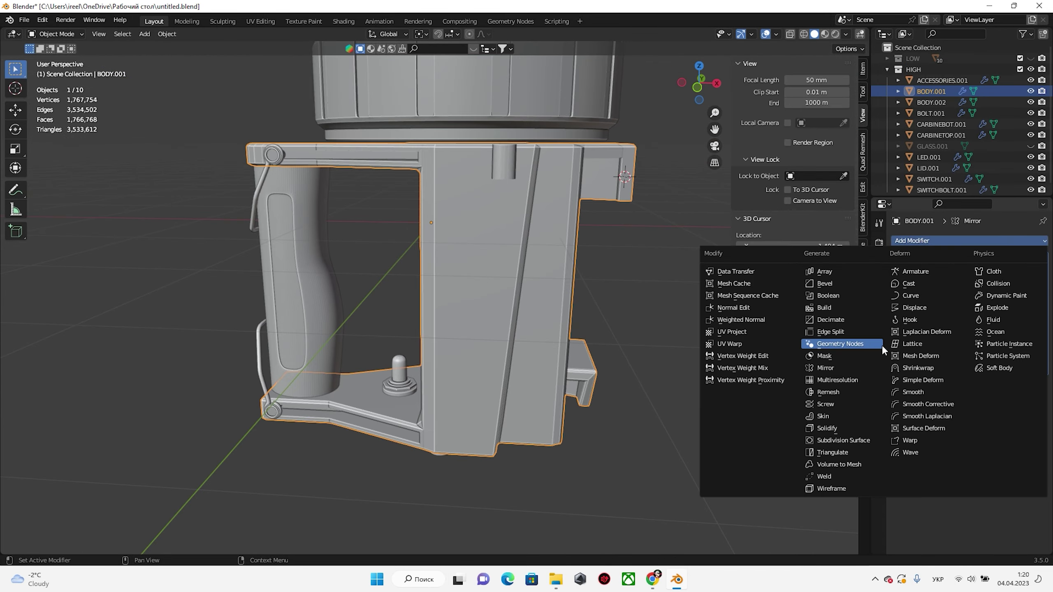
pyautogui.click(1026, 258)
pyautogui.click(956, 240)
pyautogui.click(843, 399)
pyautogui.click(1031, 259)
pyautogui.click(989, 269)
pyautogui.press('Tab')
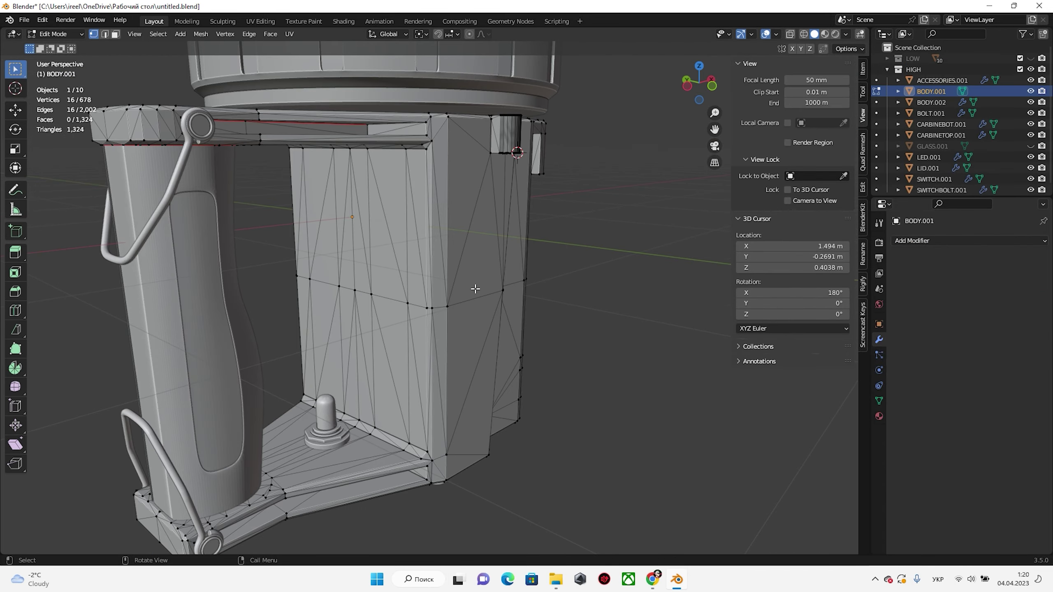
pyautogui.moveTo(538, 290)
pyautogui.mouseDown(button='middle')
pyautogui.moveTo(688, 282)
pyautogui.moveTo(513, 342)
pyautogui.mouseUp(button='middle')
pyautogui.press('Tab')
pyautogui.scroll(5, 324, 326)
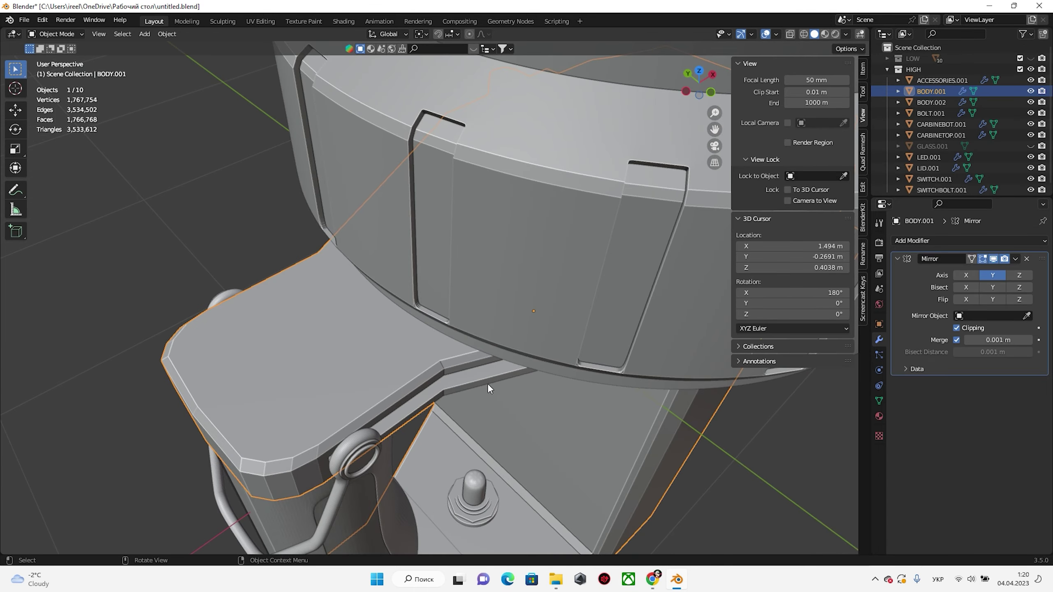
pyautogui.press('2')
pyautogui.moveTo(487, 384)
pyautogui.mouseDown(button='middle')
pyautogui.moveTo(373, 290)
pyautogui.moveTo(334, 153)
pyautogui.moveTo(373, 257)
pyautogui.moveTo(414, 290)
pyautogui.moveTo(385, 169)
pyautogui.mouseUp(button='middle')
# Select and delete three faces on BODY.001's top
pyautogui.keyDown('alt'); pyautogui.click(334, 153); pyautogui.keyUp('alt')
pyautogui.click(115, 34)
pyautogui.press('x')
pyautogui.click(386, 278)
# Isolate the body in edge mode and start bevelling the top edges
pyautogui.press('KP_Divide')
pyautogui.click(385, 169)
pyautogui.press('2')
pyautogui.moveTo(472, 205); pyautogui.dragTo(366, 239, button='middle')
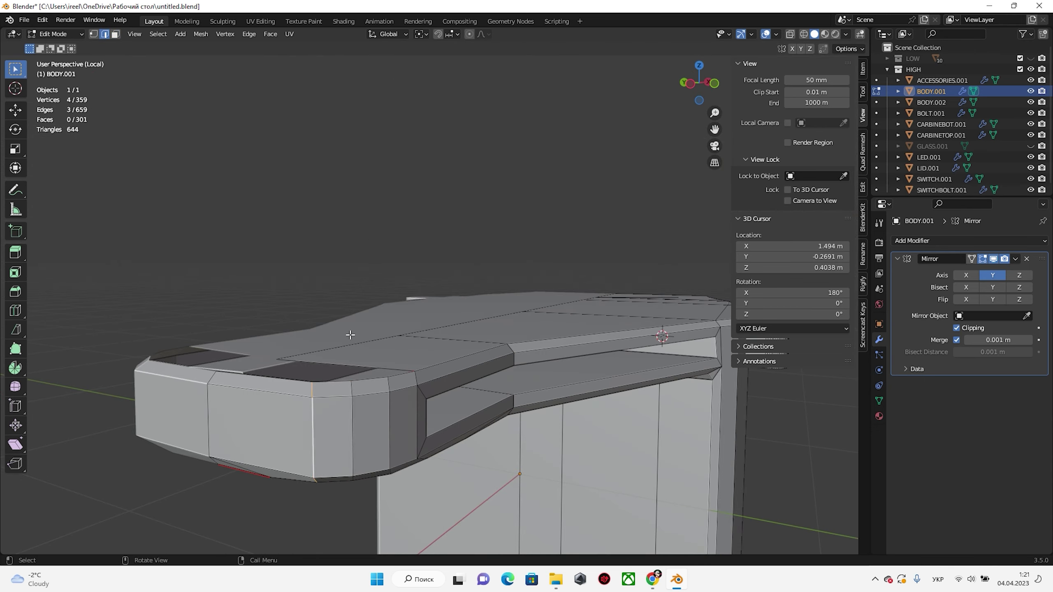
pyautogui.hotkey('ctrl', 'b')
pyautogui.click(366, 239)
# Finish the 3-segment 0.0281 m bevel on the edge ring and fill the loop with a face
pyautogui.press('KP_Divide')
pyautogui.moveTo(369, 287); pyautogui.dragTo(414, 372, button='middle')
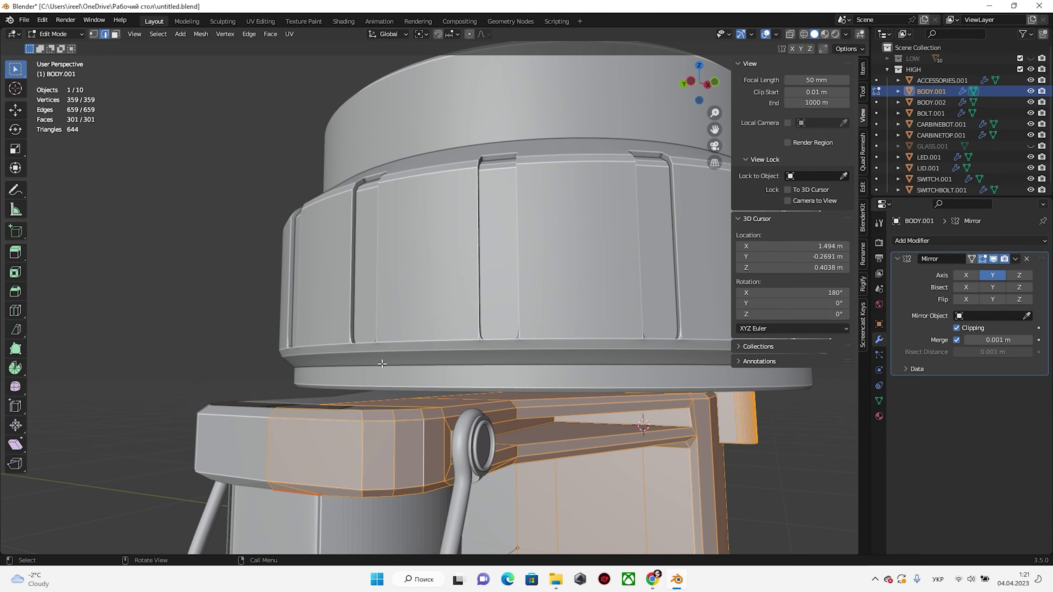
pyautogui.scroll(4, 413, 371)
pyautogui.click(347, 302)
pyautogui.moveTo(347, 302)
pyautogui.mouseDown(button='middle')
pyautogui.moveTo(325, 260)
pyautogui.moveTo(400, 184)
pyautogui.moveTo(617, 242)
pyautogui.moveTo(351, 275)
pyautogui.moveTo(361, 335)
pyautogui.moveTo(454, 367)
pyautogui.moveTo(410, 349)
pyautogui.mouseUp(button='middle')
pyautogui.keyDown('ctrl'); pyautogui.keyDown('alt'); pyautogui.click(331, 291); pyautogui.keyUp('alt'); pyautogui.keyUp('ctrl')
pyautogui.click(376, 266)
pyautogui.press('KP_Divide')
pyautogui.press('f')
pyautogui.press('f')
# Remove BODY.001's Mirror modifier and undo back to its quad mesh in Edit Mode
pyautogui.press('Tab')
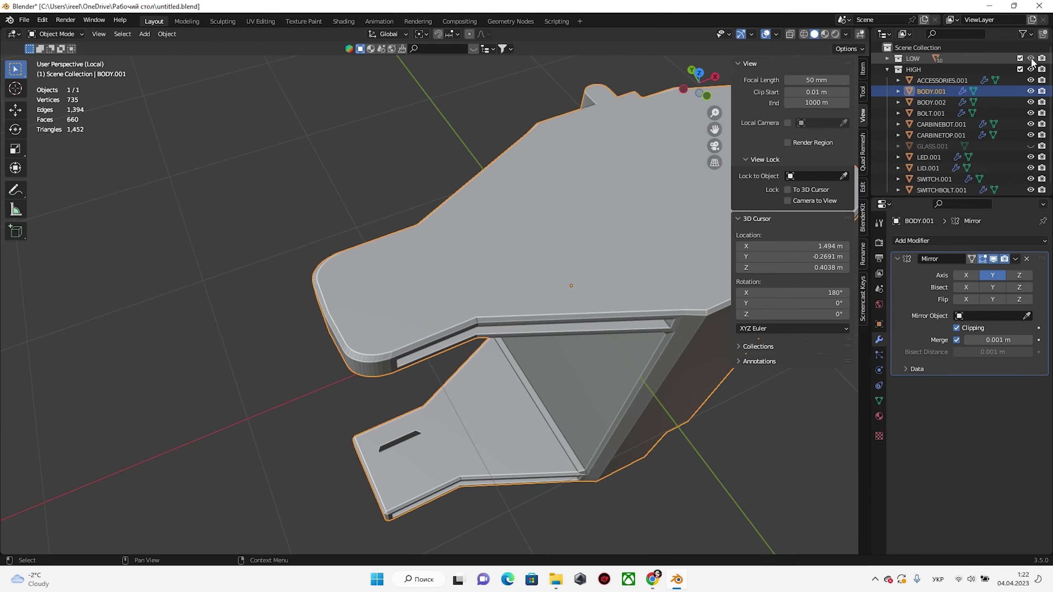
pyautogui.press('KP_Divide')
pyautogui.moveTo(520, 192)
pyautogui.mouseDown(button='middle')
pyautogui.moveTo(354, 200)
pyautogui.moveTo(299, 164)
pyautogui.moveTo(373, 249)
pyautogui.mouseUp(button='middle')
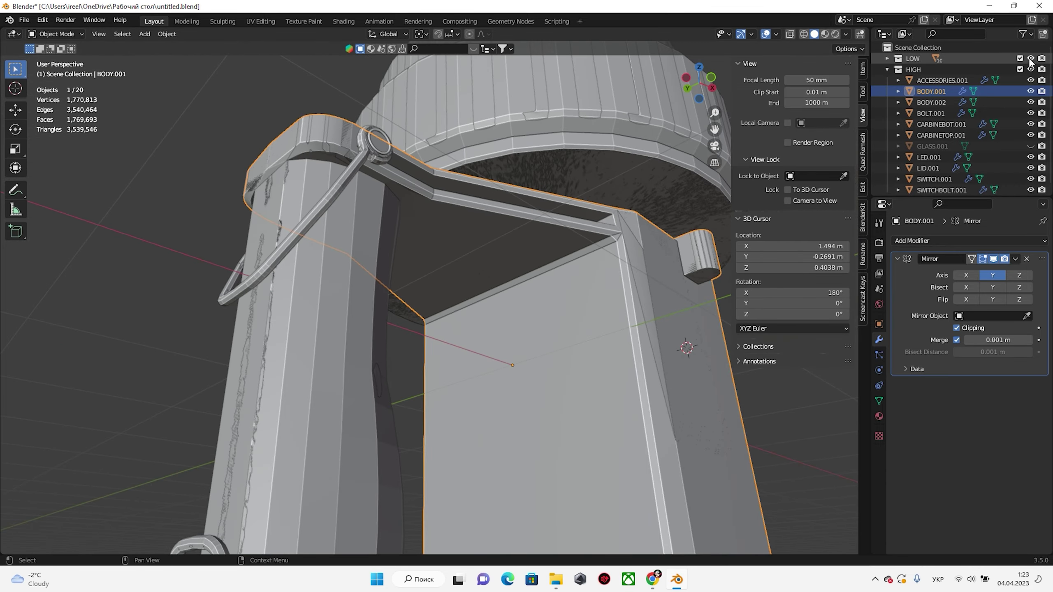
pyautogui.press('KP_Divide')
pyautogui.click(1015, 258)
pyautogui.press('Tab')
pyautogui.moveTo(388, 284); pyautogui.dragTo(508, 233, button='middle')
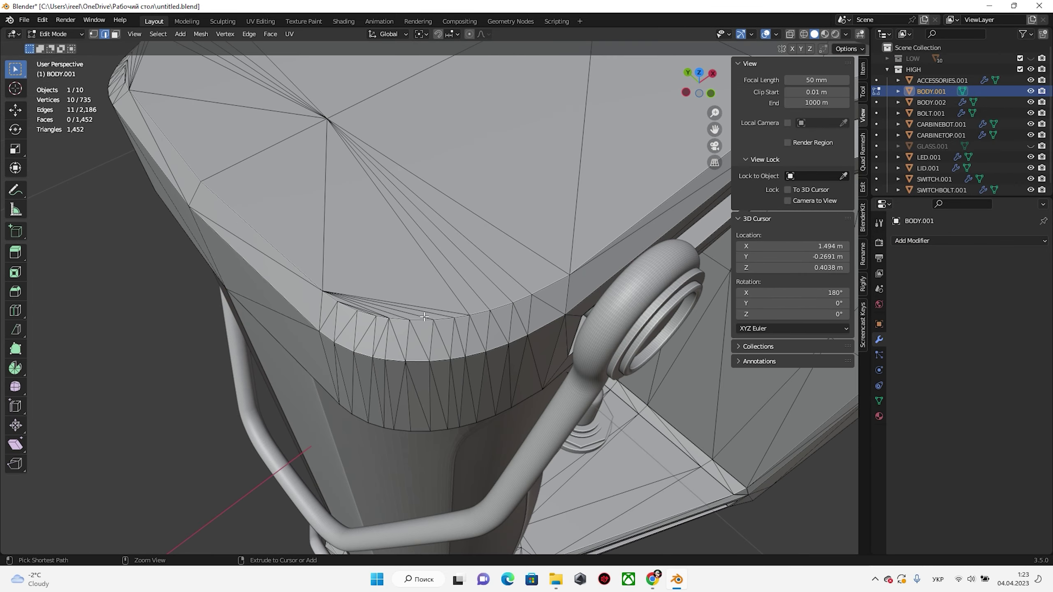
pyautogui.hotkey('ctrl', 'z')
pyautogui.scroll(-2, 508, 232)
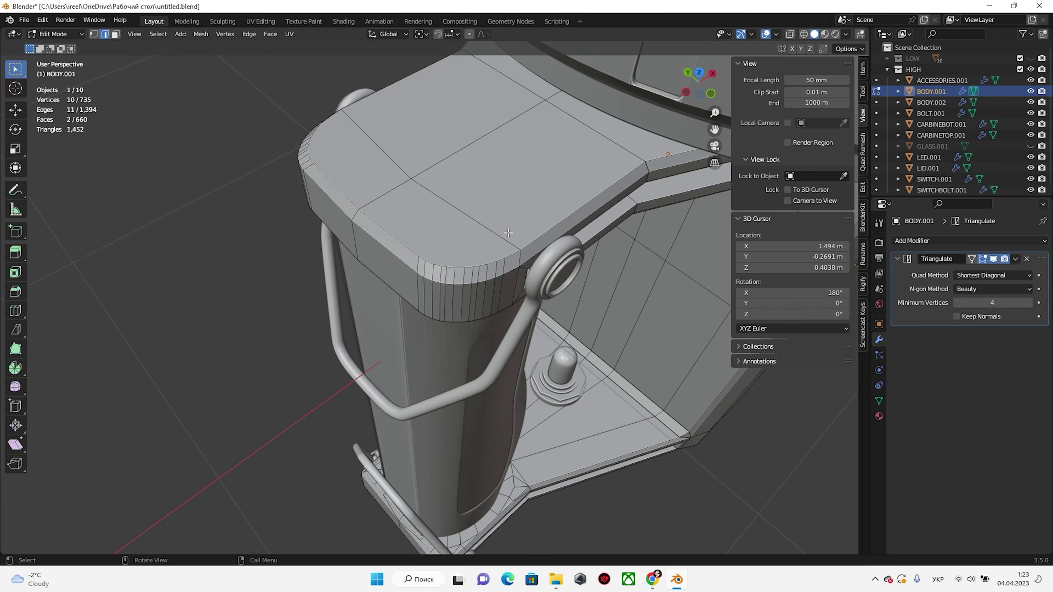
# Confirm the knife cut on BODY.001's top corner
pyautogui.click(455, 223)
pyautogui.press('Return')
pyautogui.scroll(2, 456, 232)
pyautogui.scroll(2, 458, 242)
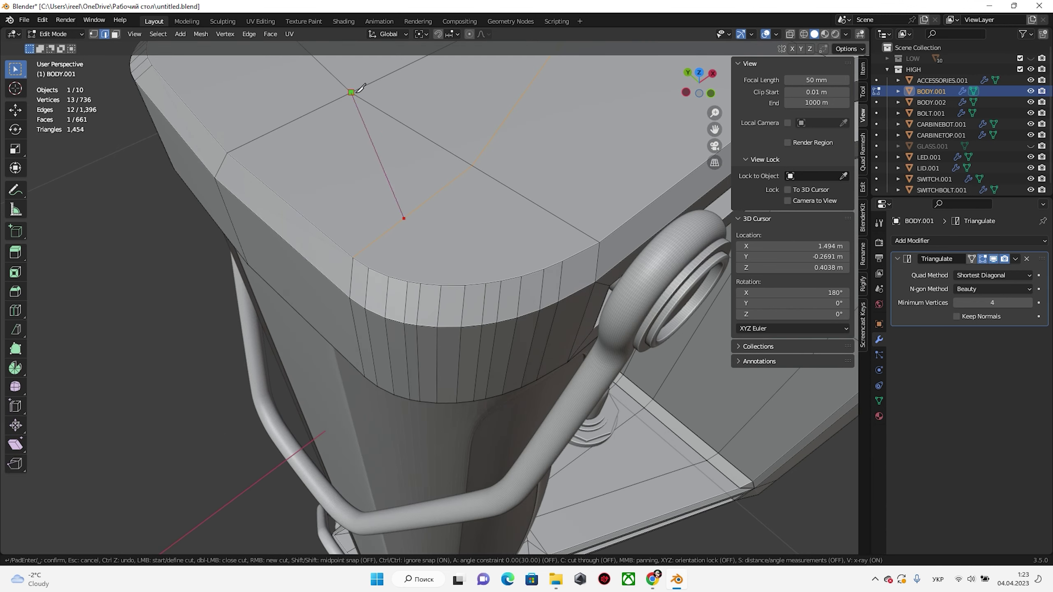
pyautogui.press('Return')
pyautogui.scroll(-4, 489, 275)
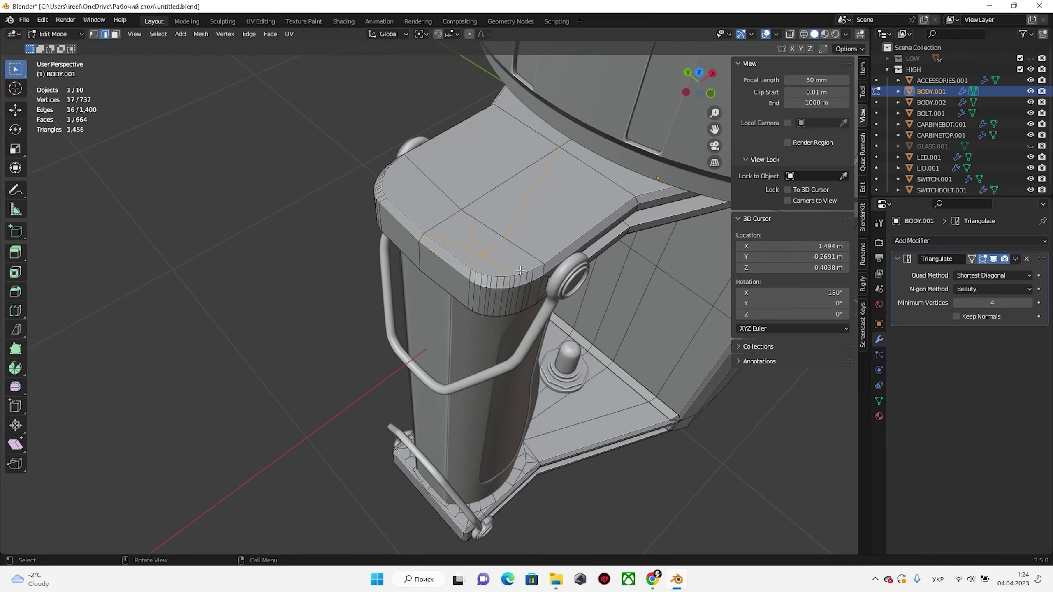
pyautogui.press('Tab')
# Try removing the Triangulate modifier and starting another knife cut, undoing both
pyautogui.click(1026, 258)
pyautogui.moveTo(482, 173)
pyautogui.mouseDown(button='middle')
pyautogui.moveTo(498, 188)
pyautogui.moveTo(514, 262)
pyautogui.mouseUp(button='middle')
pyautogui.hotkey('ctrl', 'z')
pyautogui.press('KP_Divide')
pyautogui.press('Tab')
pyautogui.press('KP_Decimal')
pyautogui.press('k')
pyautogui.press('Escape')
pyautogui.scroll(-3, 517, 256)
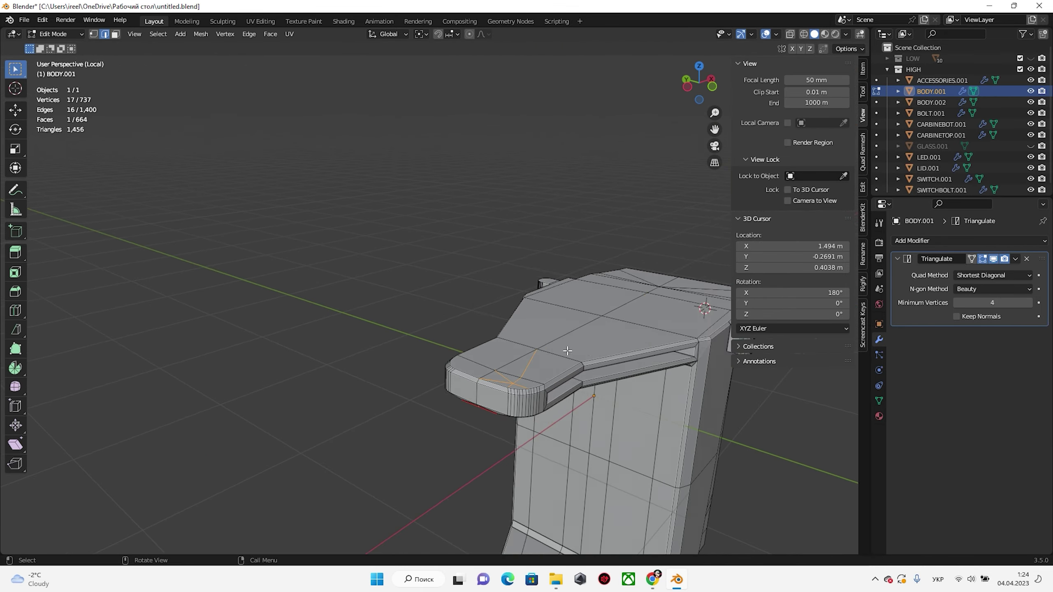
pyautogui.hotkey('ctrl', 'z')
pyautogui.press('KP_Divide')
pyautogui.scroll(3, 510, 475)
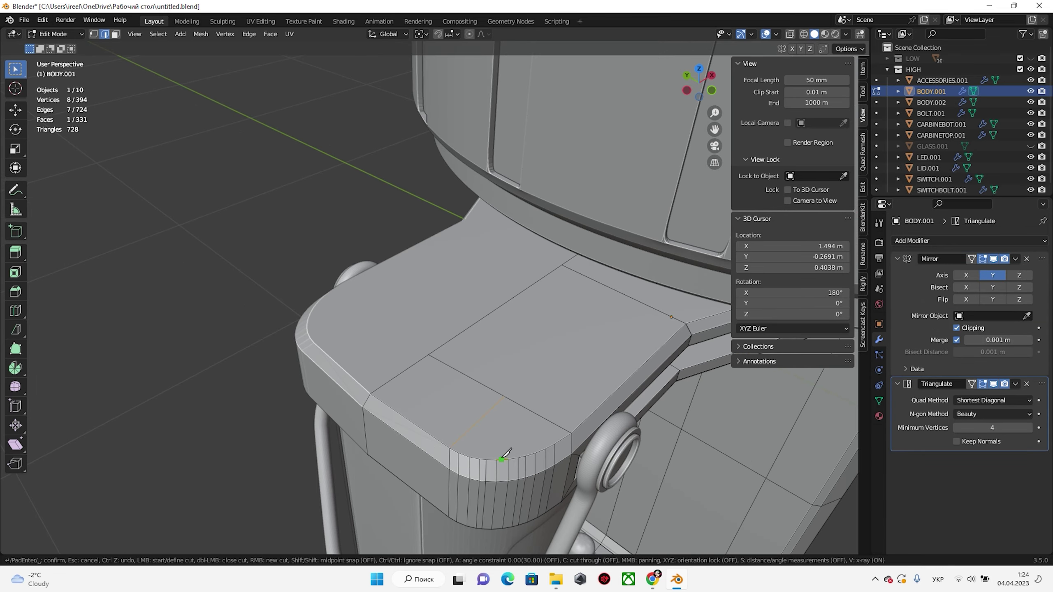
# Confirm the new knife cut across the body
pyautogui.moveTo(518, 440); pyautogui.dragTo(376, 224, button='middle')
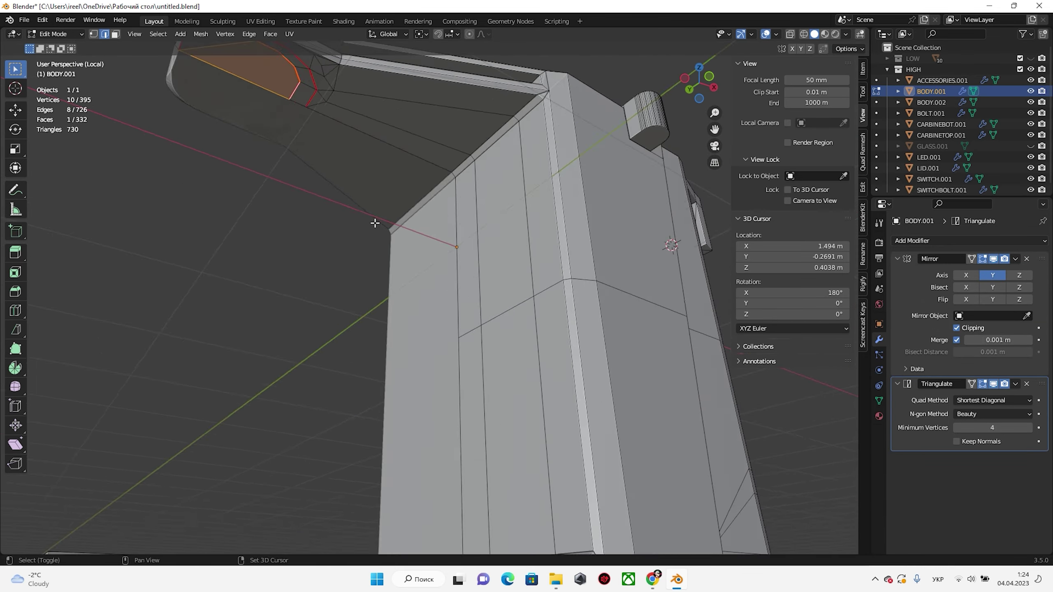
pyautogui.press('KP_Divide')
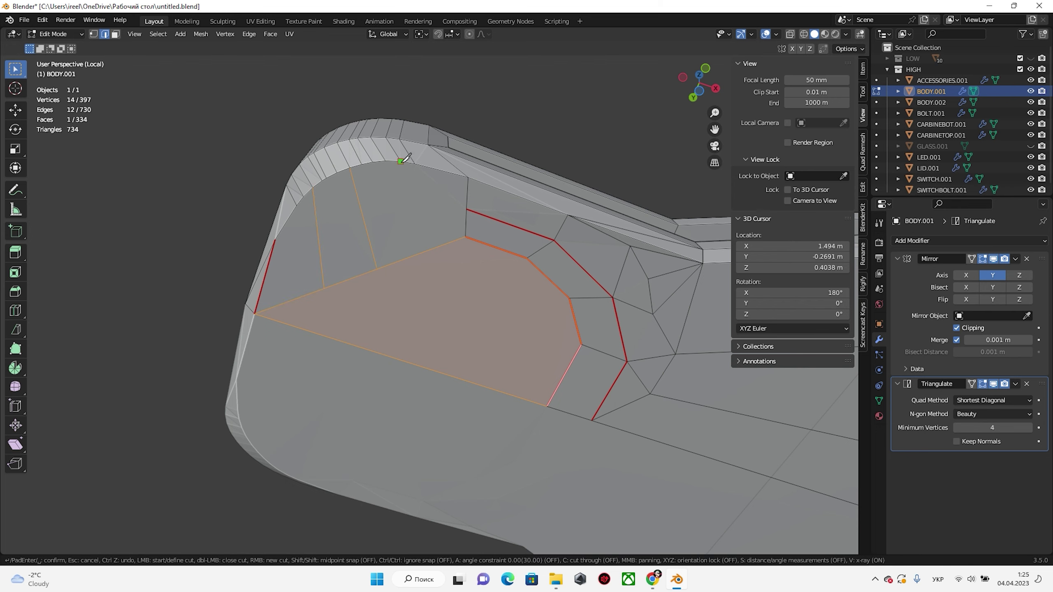
pyautogui.press('Return')
pyautogui.moveTo(405, 159)
pyautogui.mouseDown(button='middle')
pyautogui.moveTo(474, 352)
pyautogui.moveTo(559, 260)
pyautogui.mouseUp(button='middle')
pyautogui.moveTo(358, 213)
pyautogui.mouseDown(button='middle')
pyautogui.moveTo(475, 308)
pyautogui.moveTo(510, 359)
pyautogui.moveTo(672, 332)
pyautogui.mouseUp(button='middle')
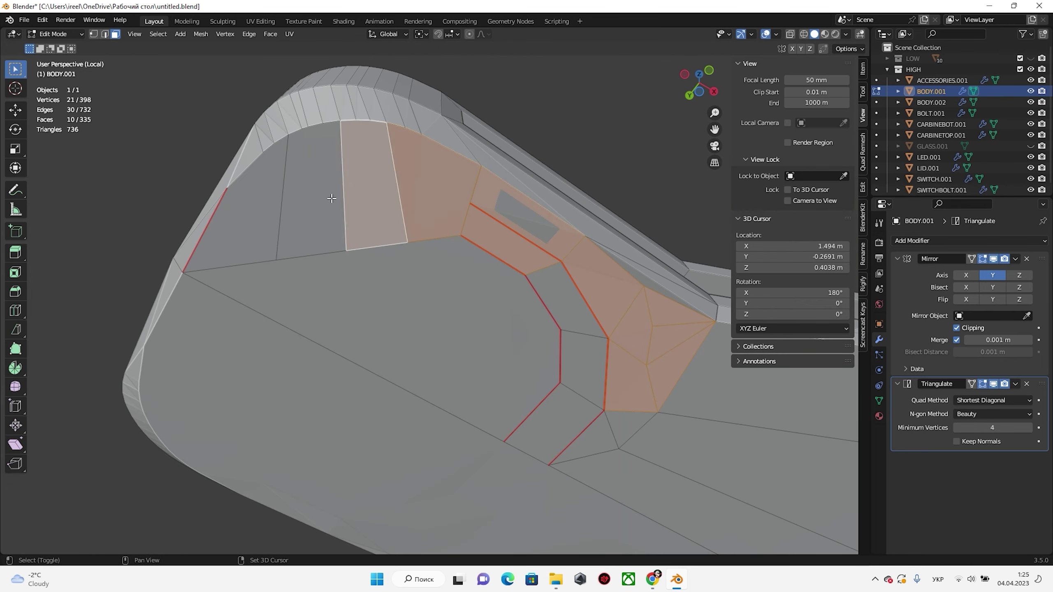
# Flatten the seam-bounded face region to zero Z scale (S Z 0)
pyautogui.press('l')
pyautogui.moveTo(583, 434); pyautogui.dragTo(629, 423, button='middle')
pyautogui.press('s')
pyautogui.press('z')
pyautogui.press('0')
pyautogui.press('Return')
pyautogui.moveTo(540, 306)
pyautogui.mouseDown(button='middle')
pyautogui.moveTo(383, 325)
pyautogui.moveTo(383, 233)
pyautogui.mouseUp(button='middle')
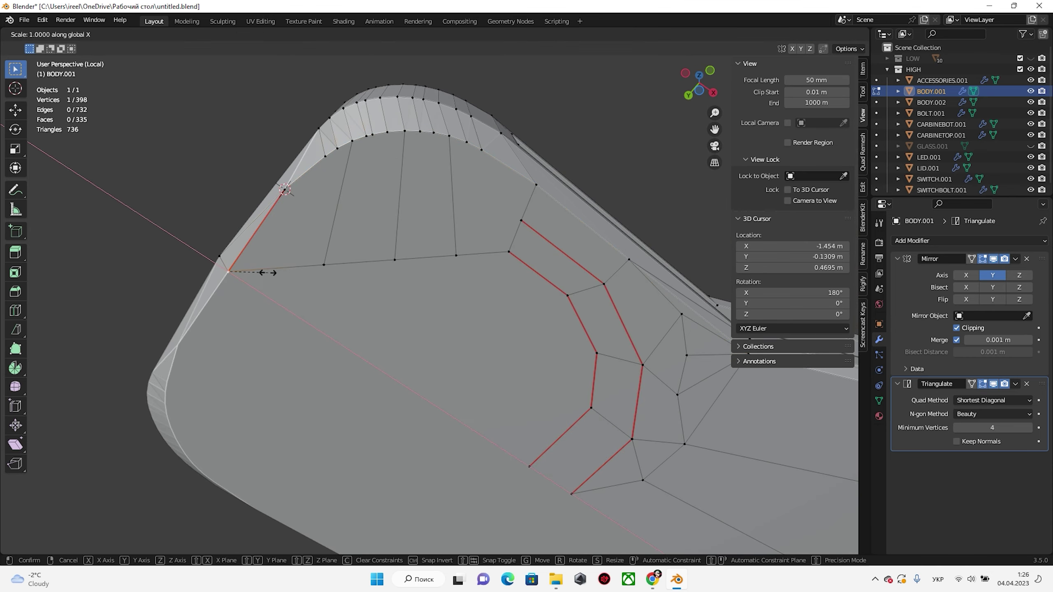
# Flatten the new edge's vertices to zero along Y
pyautogui.press('Return')
pyautogui.moveTo(312, 240)
pyautogui.mouseDown(button='middle')
pyautogui.moveTo(266, 317)
pyautogui.moveTo(241, 274)
pyautogui.mouseUp(button='middle')
pyautogui.press('Return')
# Apply BODY.001's Triangulate modifier and leave the isolated view
pyautogui.press('Tab')
pyautogui.scroll(-5, 234, 269)
pyautogui.click(234, 269)
pyautogui.press('a')
pyautogui.hotkey('ctrl', 'a')
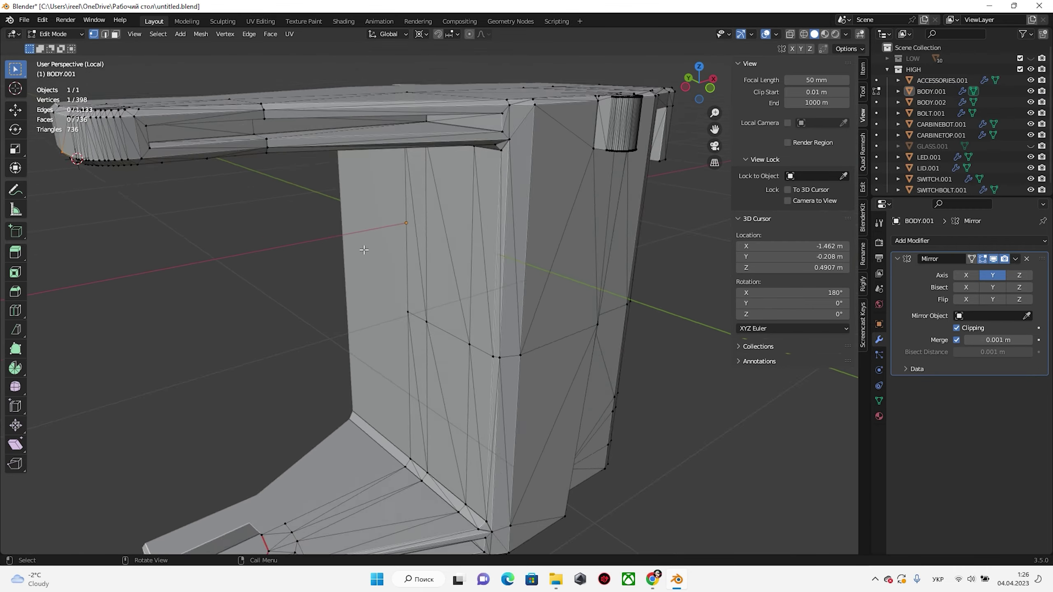
pyautogui.press('Tab')
pyautogui.scroll(3, 471, 392)
pyautogui.moveTo(414, 332); pyautogui.dragTo(471, 393, button='middle')
pyautogui.press('Tab')
pyautogui.press('KP_Divide')
# Test subdivision on the glass, adding and then removing a level
pyautogui.moveTo(518, 208)
pyautogui.mouseDown(button='middle')
pyautogui.moveTo(595, 109)
pyautogui.moveTo(460, 210)
pyautogui.mouseUp(button='middle')
pyautogui.click(462, 210)
pyautogui.hotkey('ctrl', '2')
pyautogui.hotkey('ctrl', 'x')
pyautogui.press('Tab')
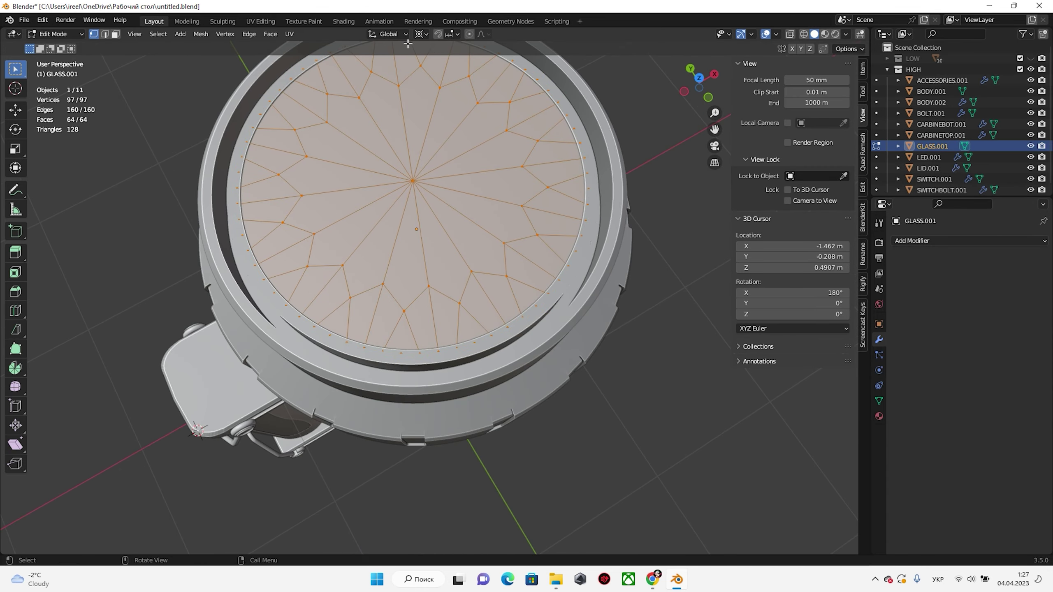
pyautogui.press('Escape')
pyautogui.press('Tab')
# Inspect the subdivision modifiers on the upper carbine piece and BODY.002
pyautogui.click(405, 250)
pyautogui.hotkey('ctrl', '2')
pyautogui.click(1014, 259)
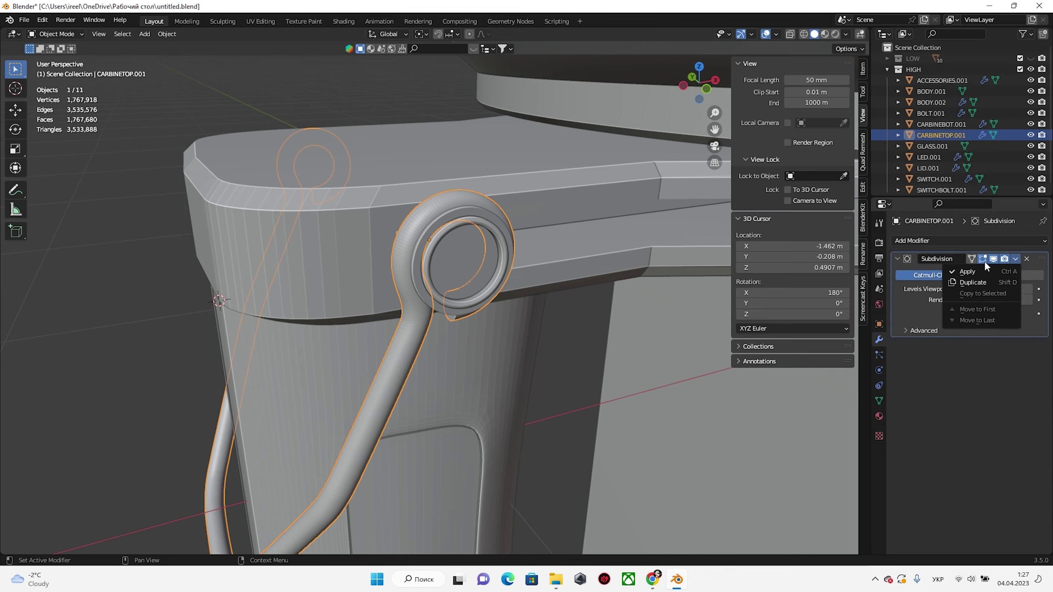
pyautogui.scroll(-5, 497, 272)
pyautogui.click(498, 275)
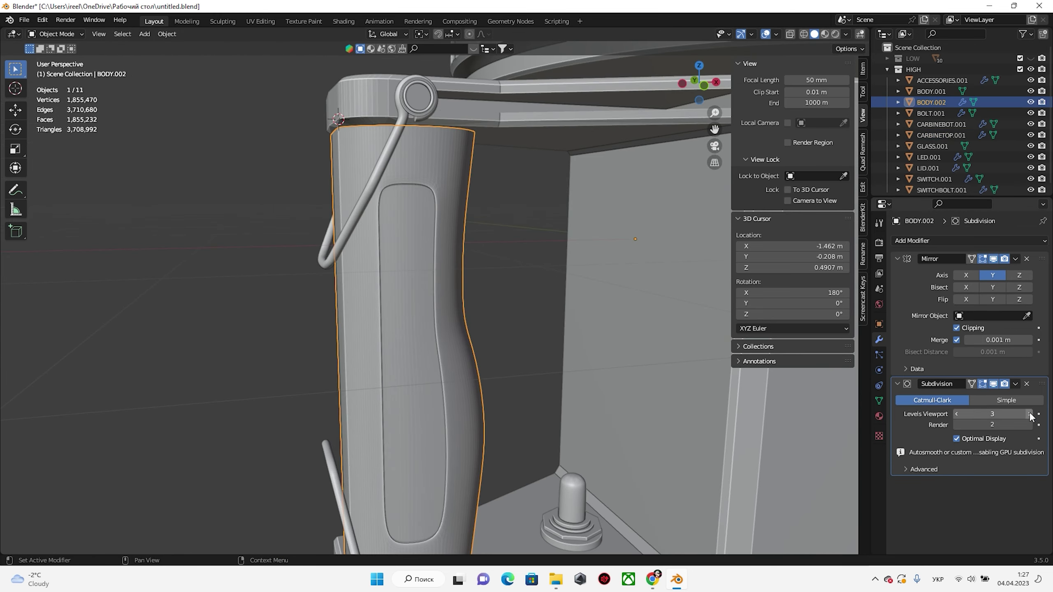
pyautogui.scroll(-4, 638, 332)
pyautogui.moveTo(638, 333)
pyautogui.mouseDown(button='middle')
pyautogui.moveTo(570, 257)
pyautogui.moveTo(628, 411)
pyautogui.mouseUp(button='middle')
# Check the remaining parts' subdivision, including ACCESSORIES.001
pyautogui.scroll(5, 571, 262)
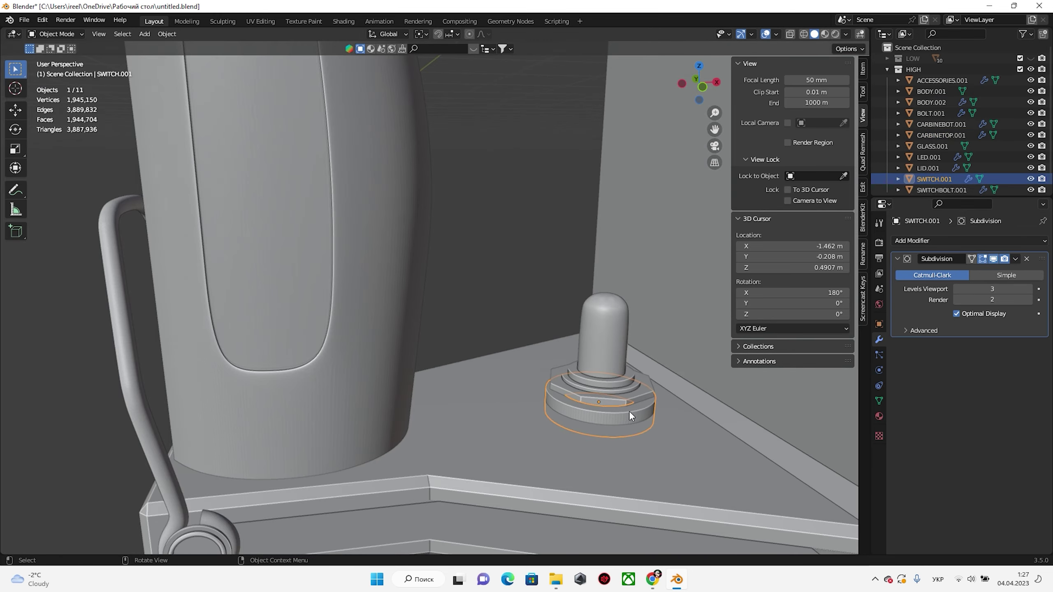
pyautogui.scroll(-4, 629, 411)
pyautogui.click(928, 167)
pyautogui.moveTo(592, 354)
pyautogui.mouseDown(button='middle')
pyautogui.moveTo(539, 291)
pyautogui.moveTo(419, 365)
pyautogui.mouseUp(button='middle')
pyautogui.scroll(5, 493, 272)
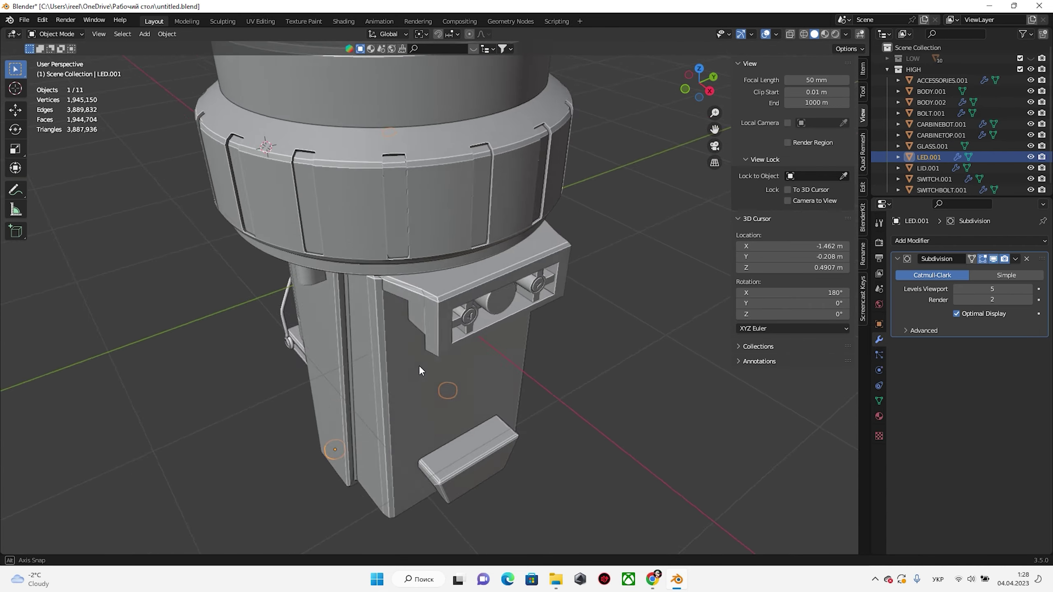
pyautogui.click(418, 366)
pyautogui.scroll(4, 419, 365)
pyautogui.scroll(-5, 660, 289)
# Select all objects and convert them to plain meshes
pyautogui.press('a')
pyautogui.moveTo(659, 289); pyautogui.dragTo(497, 290, button='middle')
pyautogui.click(167, 34)
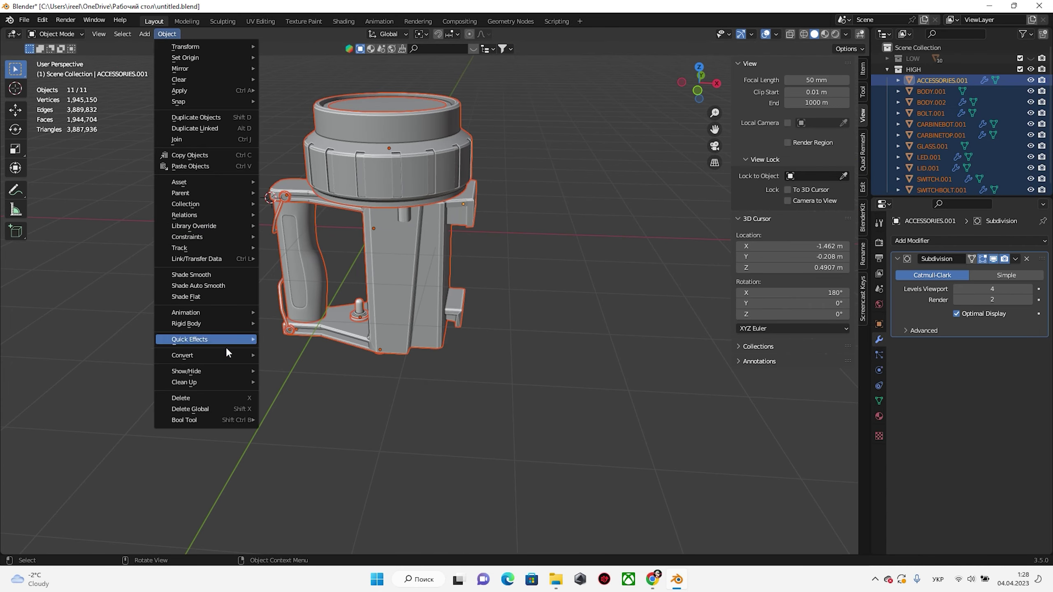
pyautogui.click(291, 356)
pyautogui.click(167, 33)
pyautogui.moveTo(205, 57)
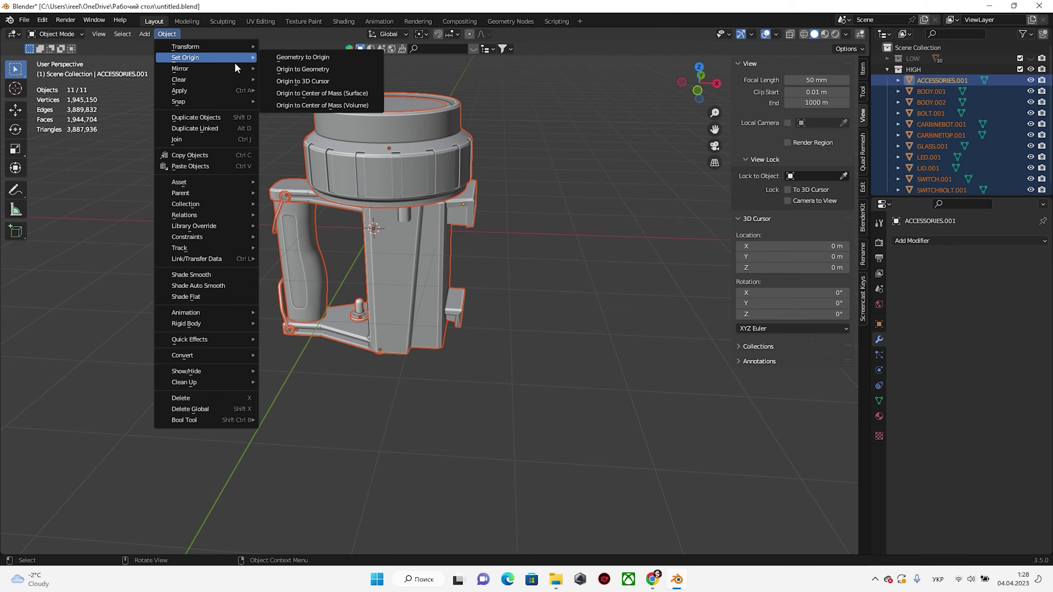
pyautogui.click(377, 98)
# Hide the glass, open the File menu for export, then unhide the glass
pyautogui.click(933, 146)
pyautogui.press('h')
pyautogui.press('a')
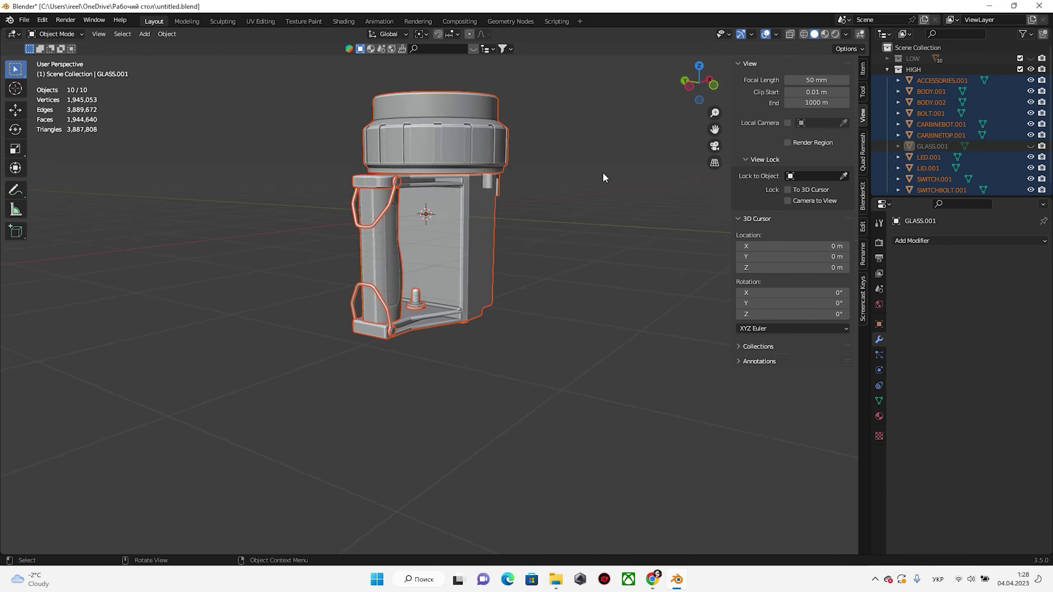
pyautogui.moveTo(602, 172)
pyautogui.mouseDown(button='middle')
pyautogui.moveTo(491, 151)
pyautogui.moveTo(458, 246)
pyautogui.mouseUp(button='middle')
pyautogui.scroll(4, 374, 247)
pyautogui.click(25, 20)
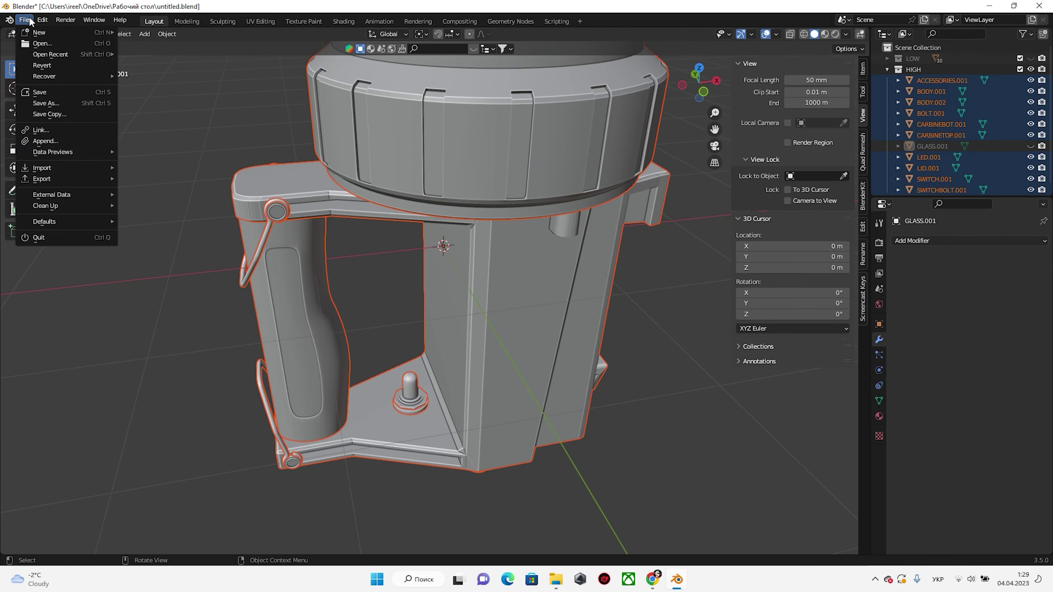
pyautogui.hotkey('alt', 'h')
pyautogui.scroll(-4, 501, 252)
# Frame the model in a perspective front view and select the BODY-001 subtool
pyautogui.moveTo(502, 252)
pyautogui.mouseDown(button='middle')
pyautogui.moveTo(424, 162)
pyautogui.moveTo(380, 192)
pyautogui.mouseUp(button='middle')
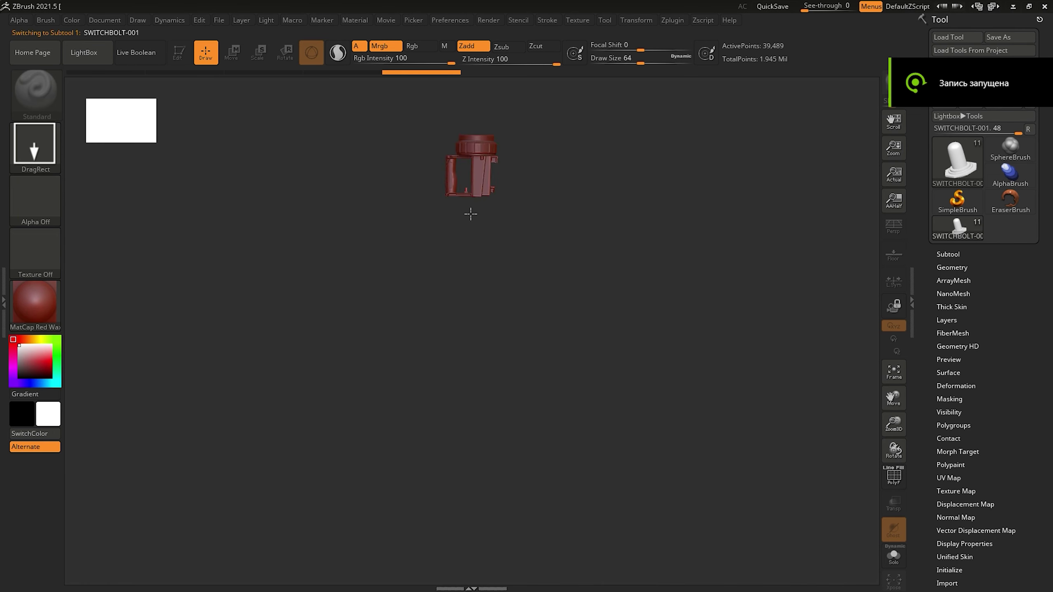
pyautogui.press('f')
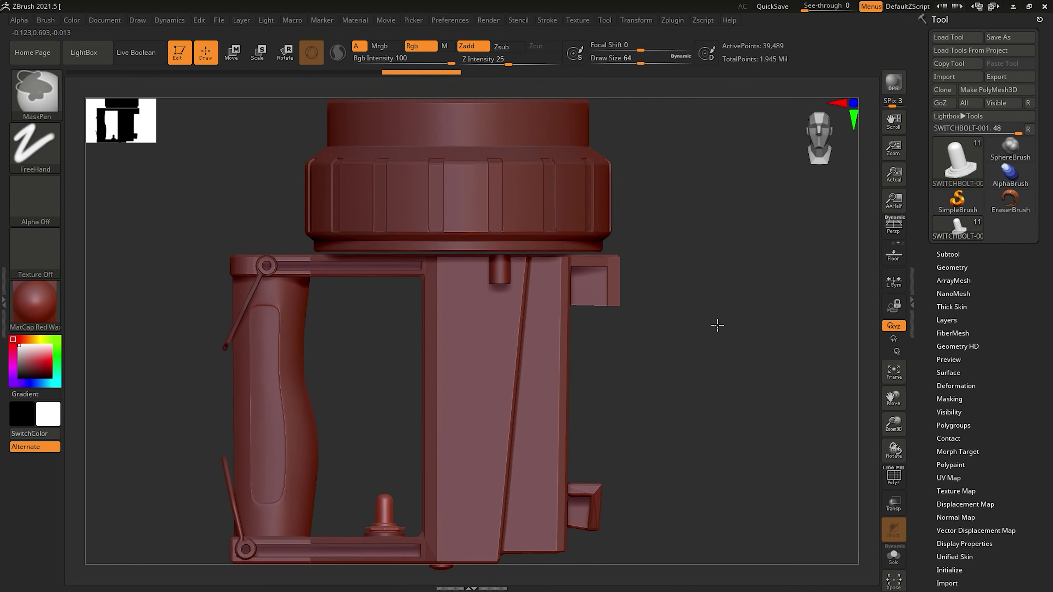
pyautogui.press('p')
pyautogui.keyDown('shift'); pyautogui.moveTo(717, 324); pyautogui.dragTo(722, 320); pyautogui.keyUp('shift')
pyautogui.keyDown('alt'); pyautogui.click(593, 324); pyautogui.keyUp('alt')
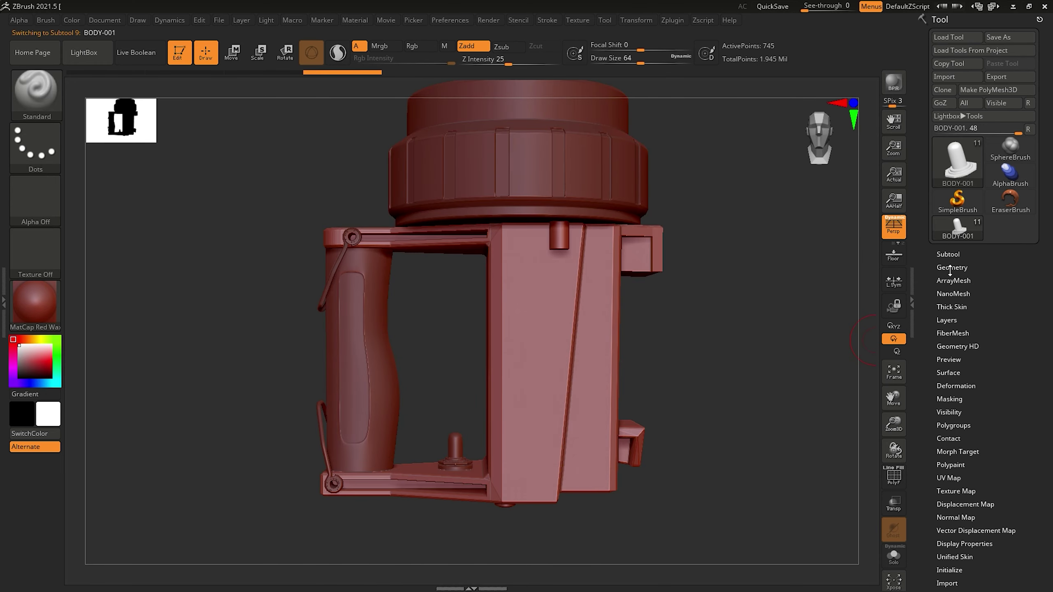
pyautogui.keyDown('alt'); pyautogui.moveTo(726, 377); pyautogui.dragTo(791, 364); pyautogui.keyUp('alt')
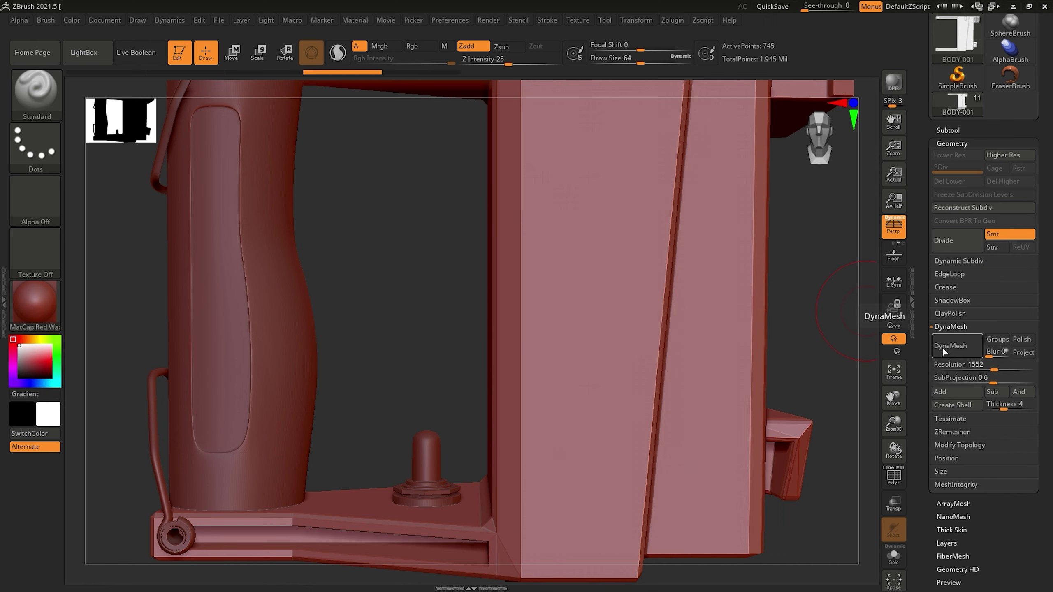
# DynaMesh BODY-001 at resolution 2152 into one mesh of about 7.756 million points
pyautogui.click(952, 143)
pyautogui.click(956, 262)
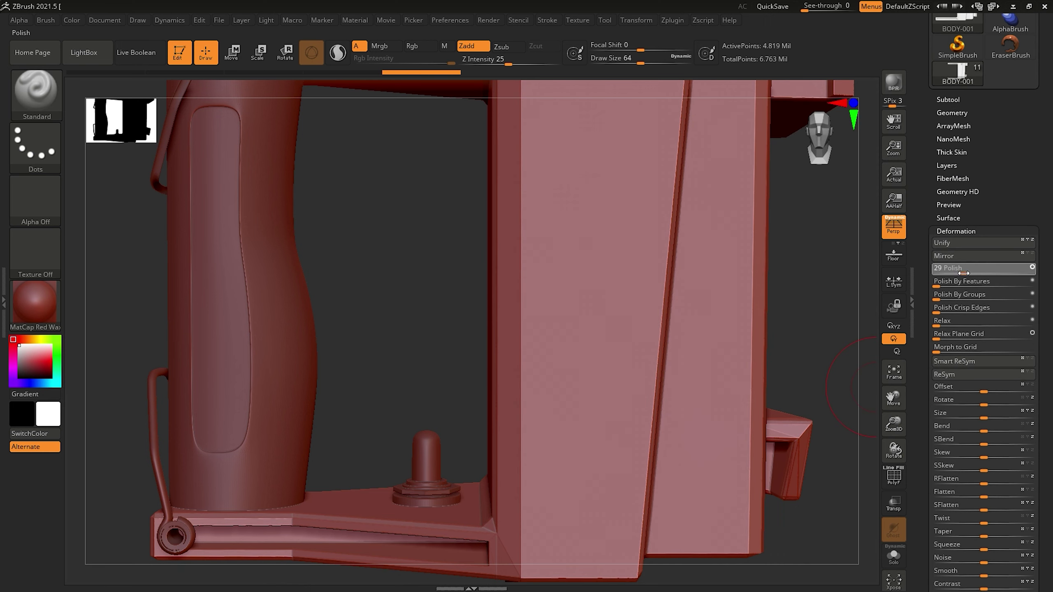
pyautogui.moveTo(648, 417)
pyautogui.mouseDown(button='right')
pyautogui.moveTo(487, 447)
pyautogui.moveTo(560, 503)
pyautogui.moveTo(540, 388)
pyautogui.moveTo(570, 396)
pyautogui.mouseUp(button='right')
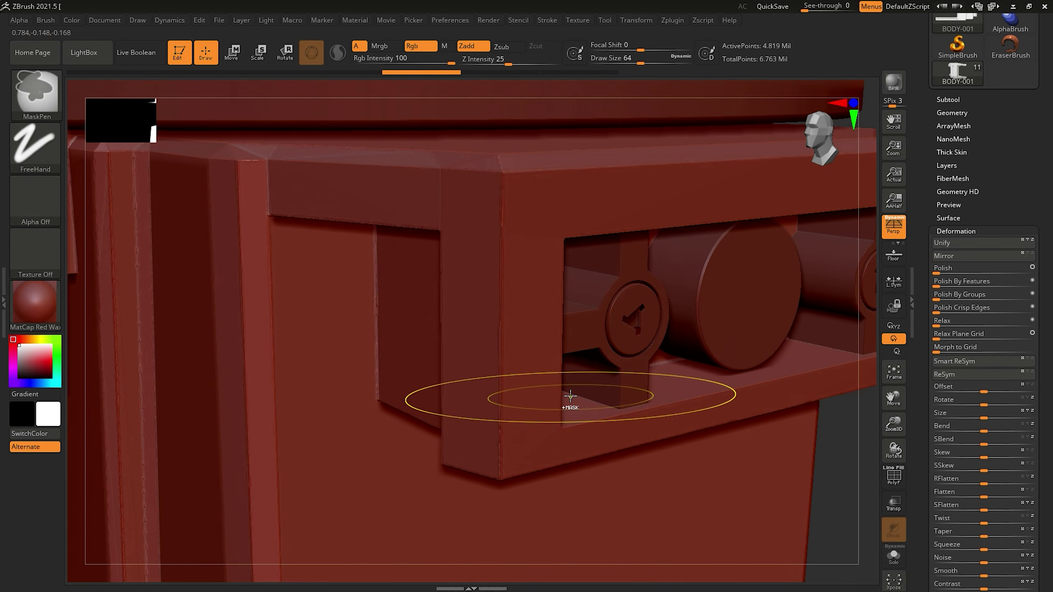
pyautogui.click(950, 112)
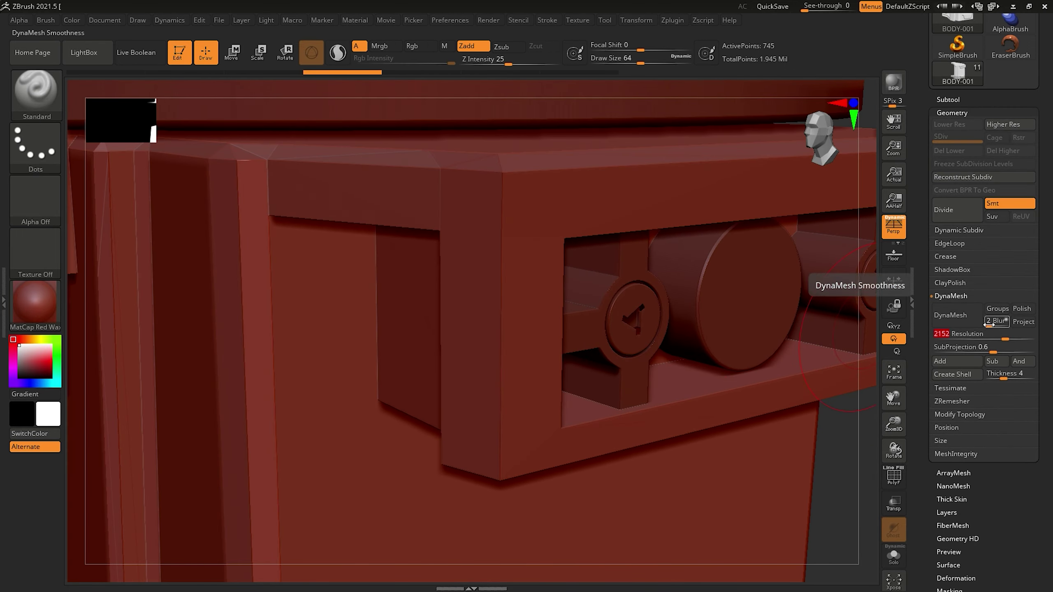
pyautogui.click(933, 317)
# Bring up the Deformation palette's Polish and Smooth controls for the dynameshed body
pyautogui.click(955, 578)
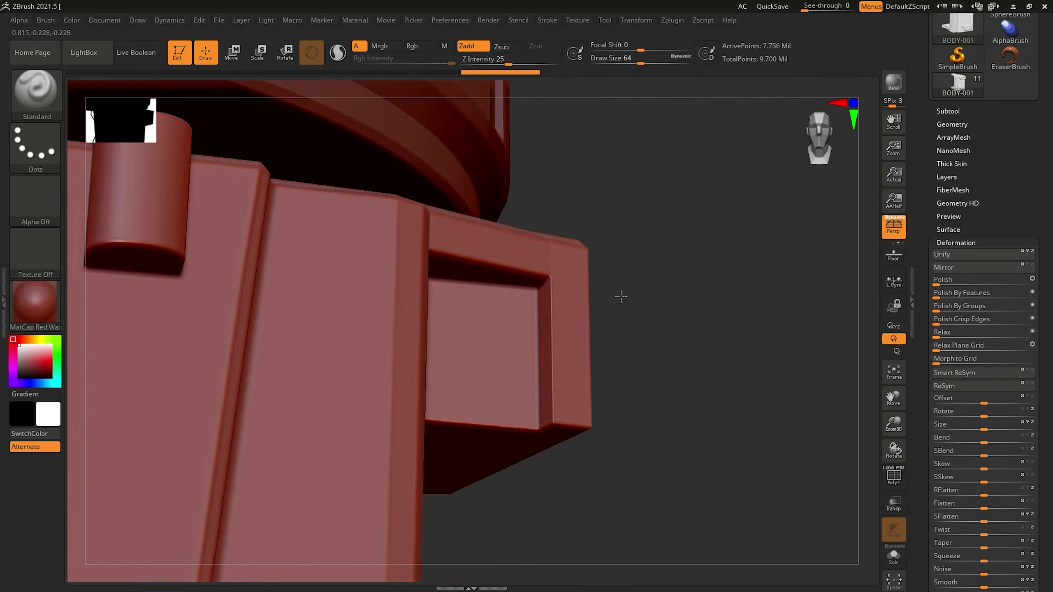
pyautogui.moveTo(621, 296)
pyautogui.mouseDown()
pyautogui.moveTo(603, 245)
pyautogui.moveTo(536, 430)
pyautogui.moveTo(561, 421)
pyautogui.mouseUp()
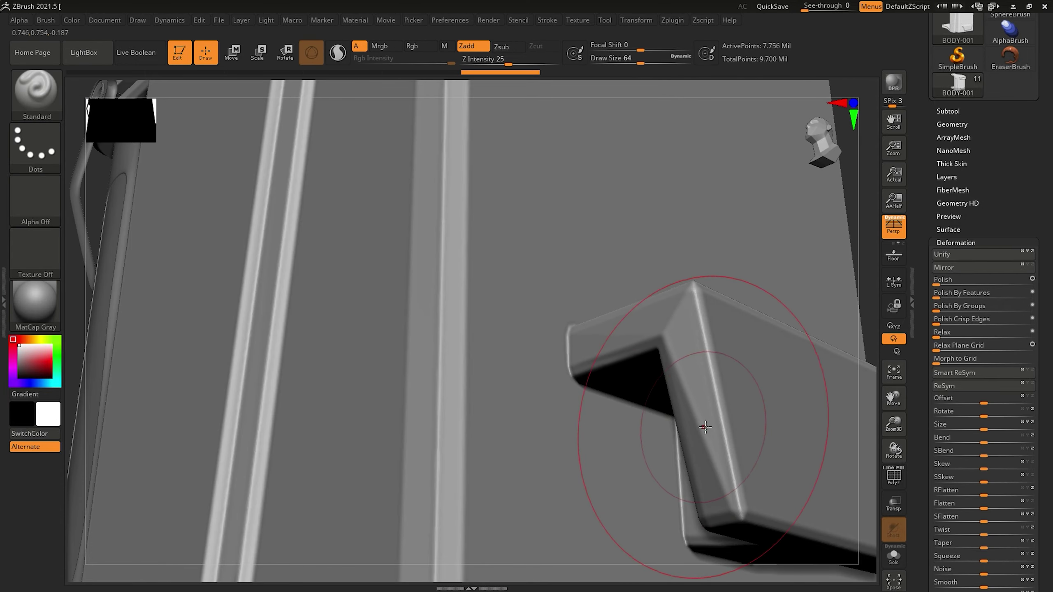
pyautogui.scroll(-5, 925, 441)
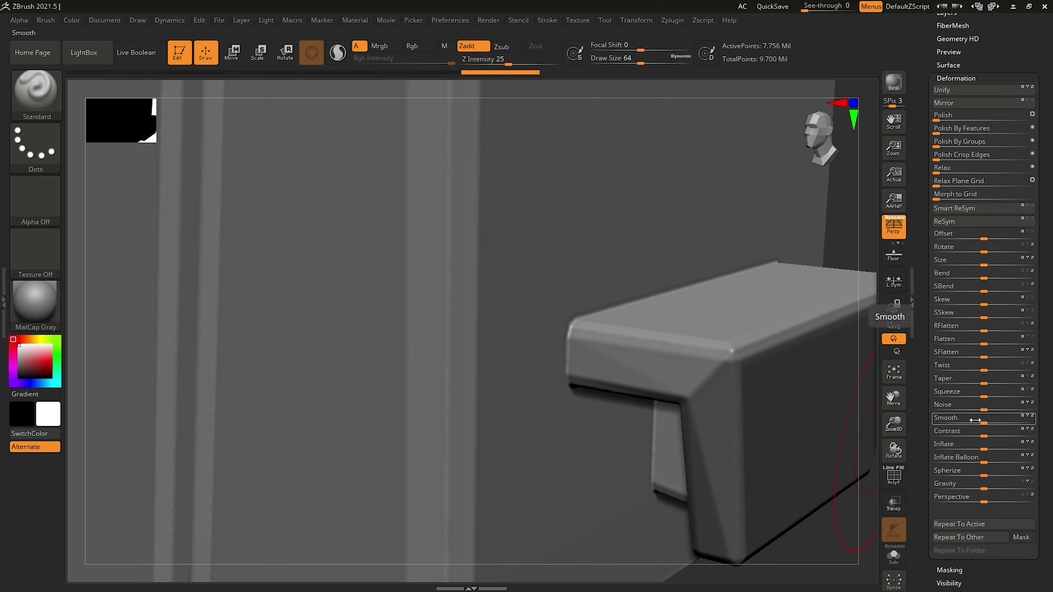
pyautogui.click(915, 282)
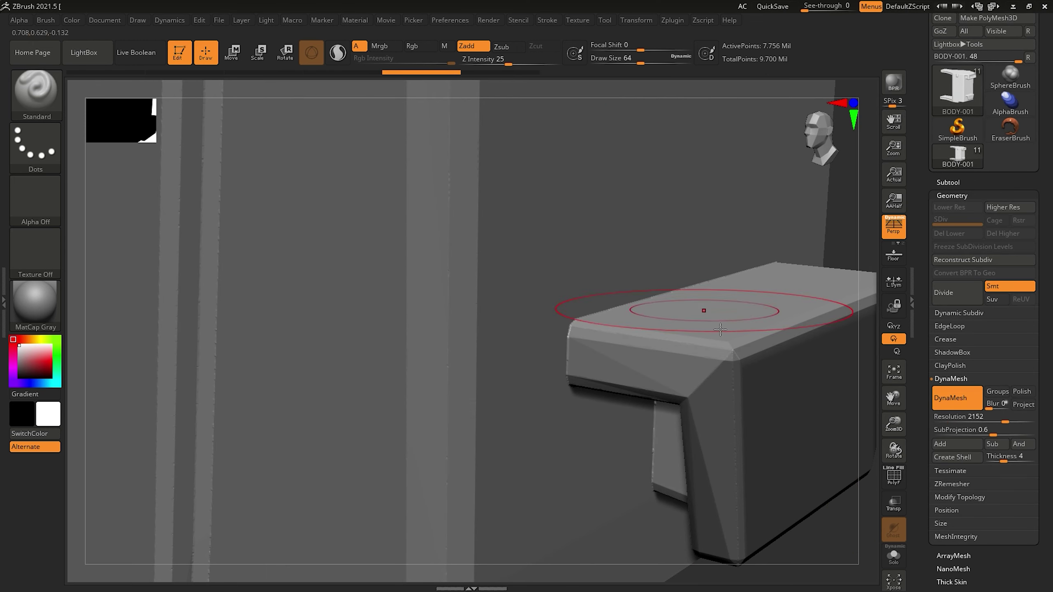
pyautogui.scroll(-10, 910, 332)
pyautogui.click(956, 326)
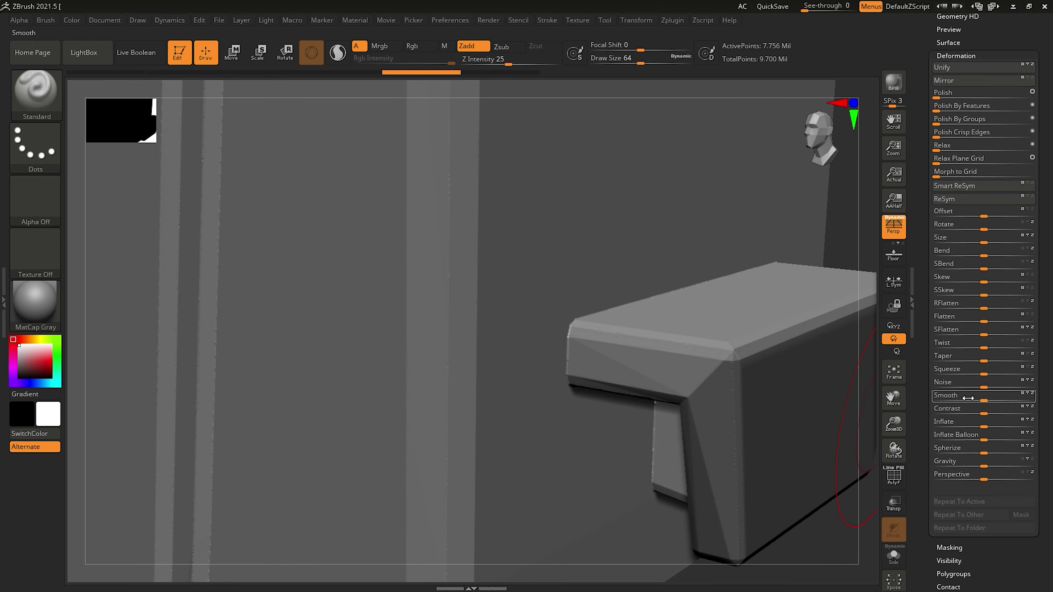
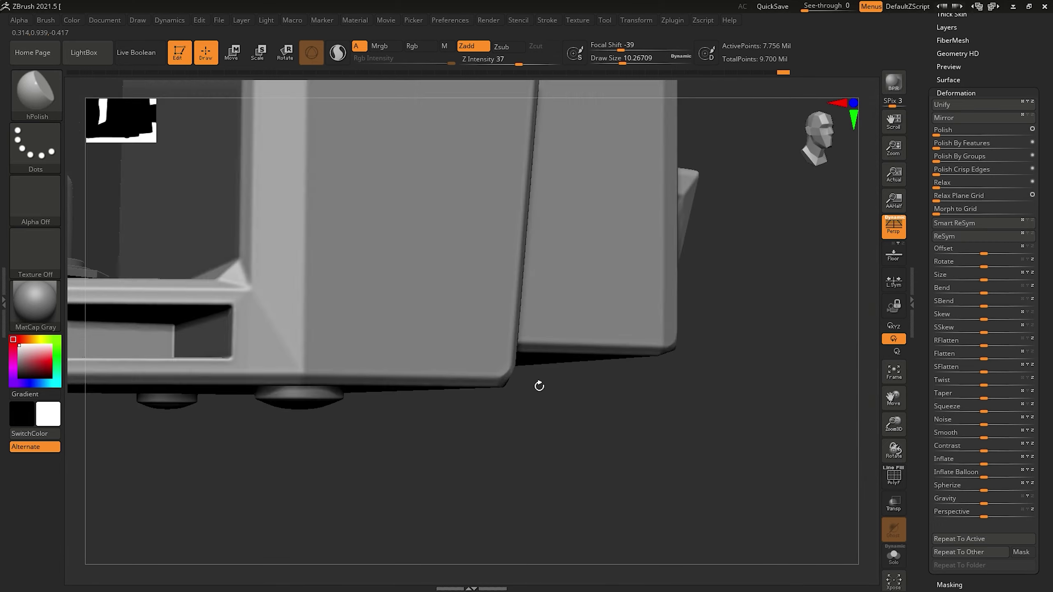
# Resize the brush and briefly toggle masking while looking over the lantern body
pyautogui.press('s')
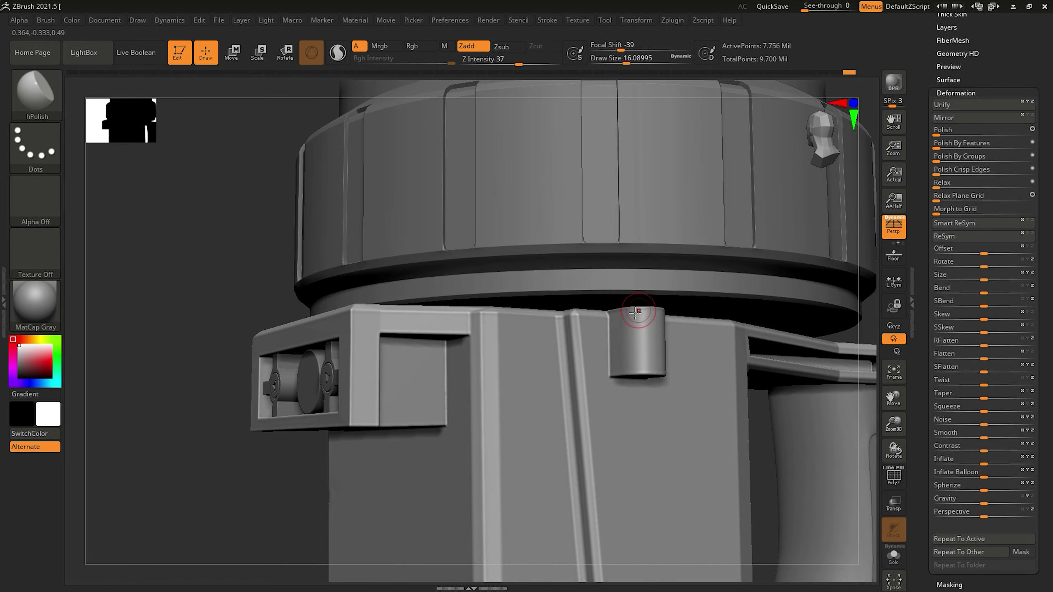
pyautogui.press('ctrl')
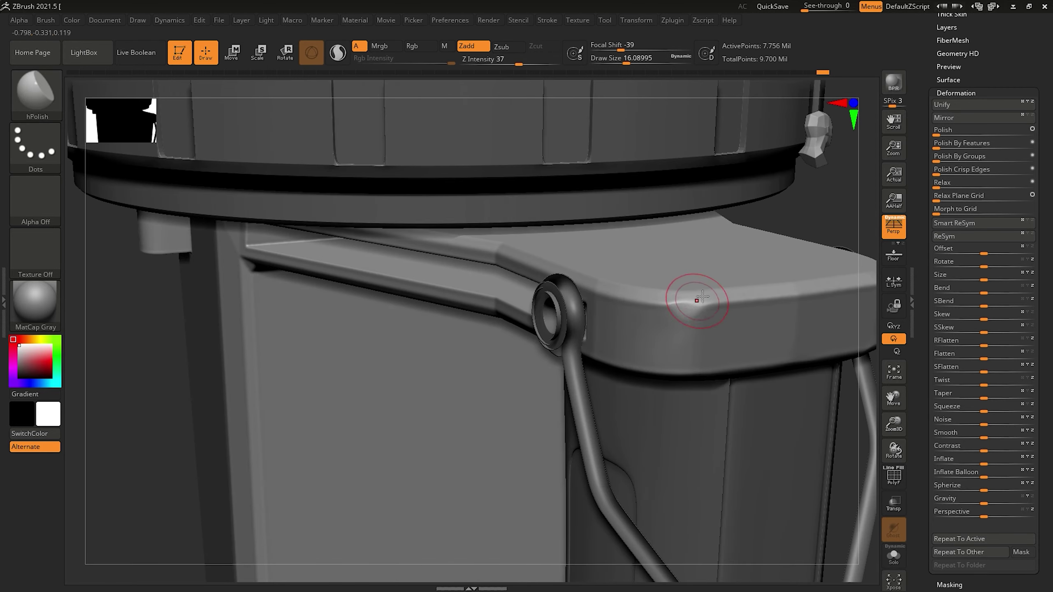
pyautogui.press('ctrl')
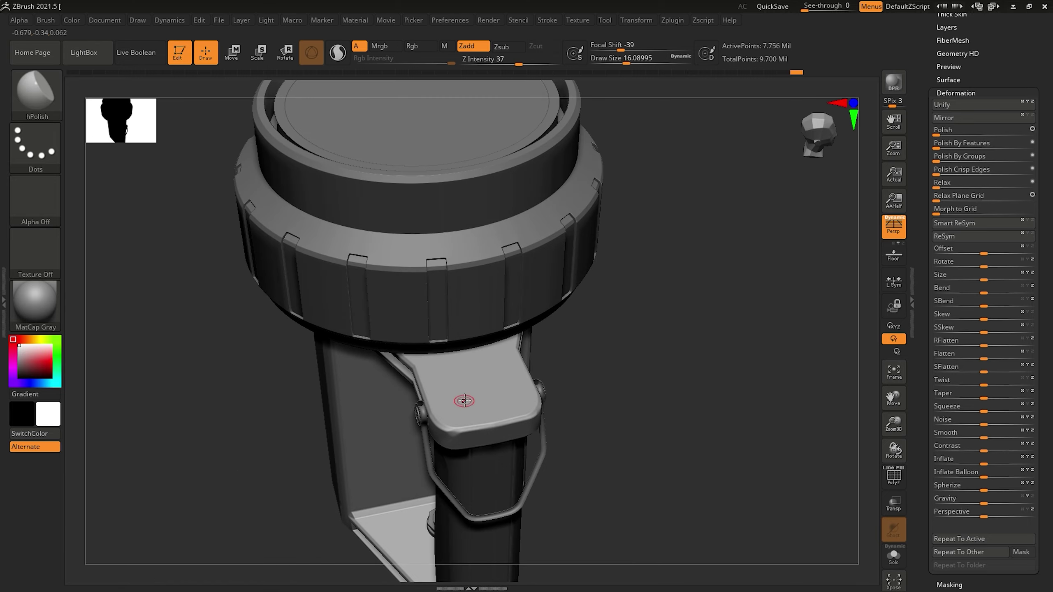
# Cut a crease with DamStandard, then pinch and polish the scratch on the handle plate
pyautogui.press('b')
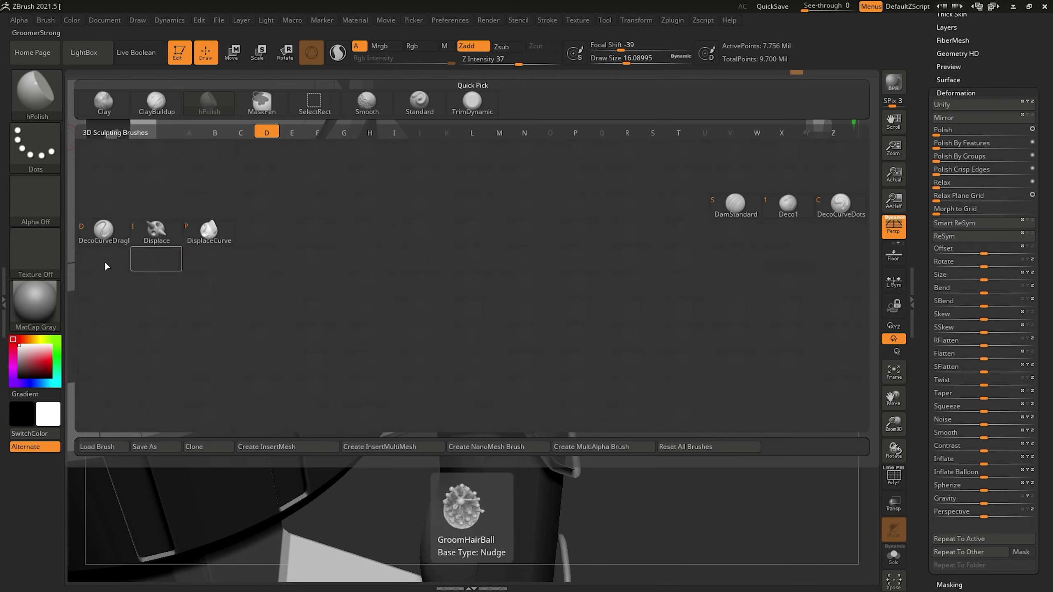
pyautogui.press('s')
pyautogui.press('b')
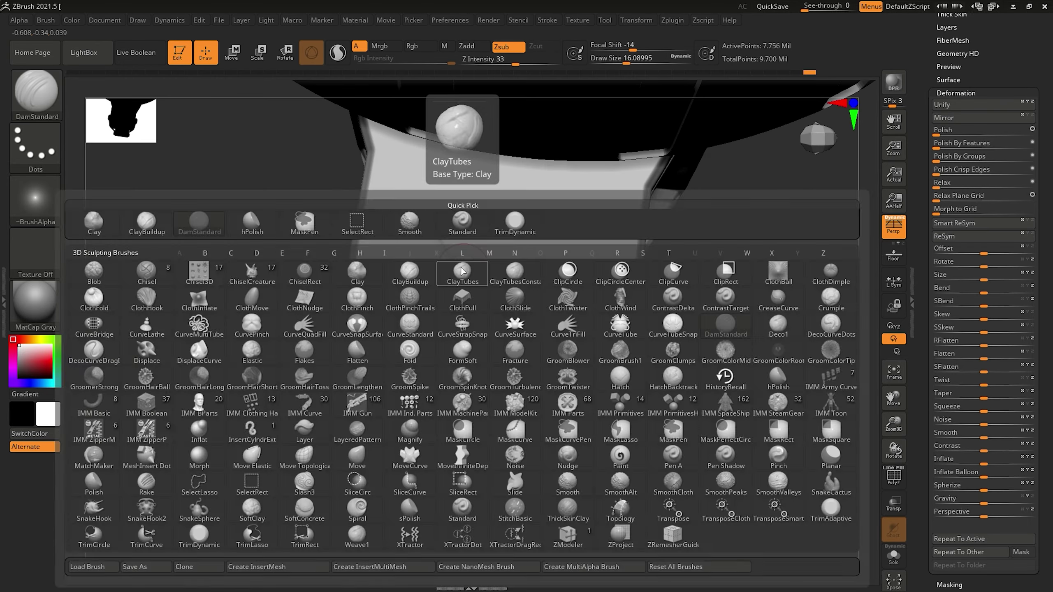
pyautogui.press('p')
pyautogui.press('i')
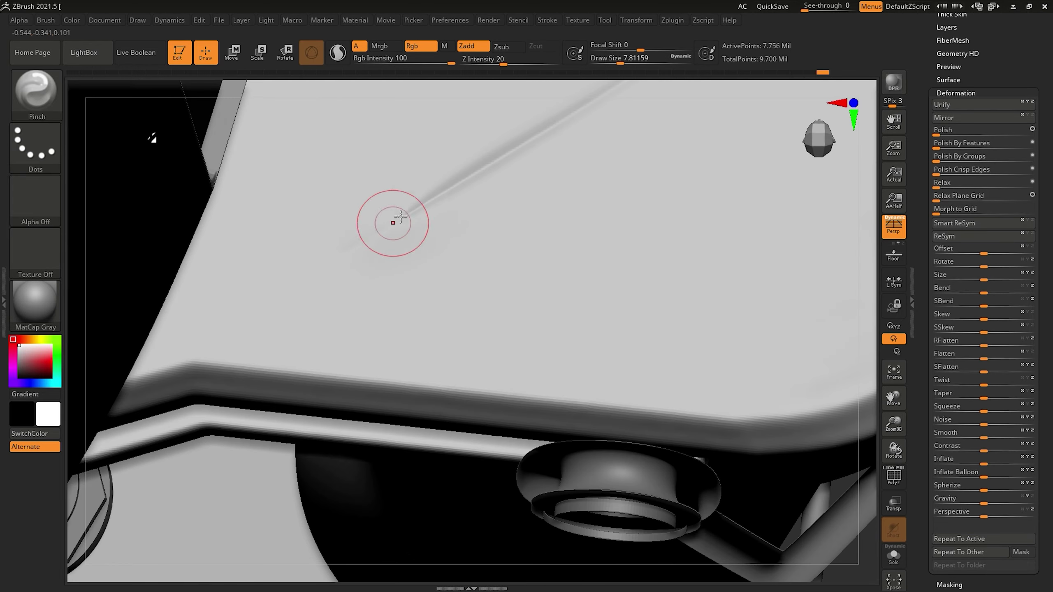
pyautogui.keyDown('ctrl'); pyautogui.moveTo(392, 223); pyautogui.dragTo(550, 195, button='right'); pyautogui.keyUp('ctrl')
pyautogui.moveTo(390, 306); pyautogui.dragTo(565, 317, button='right')
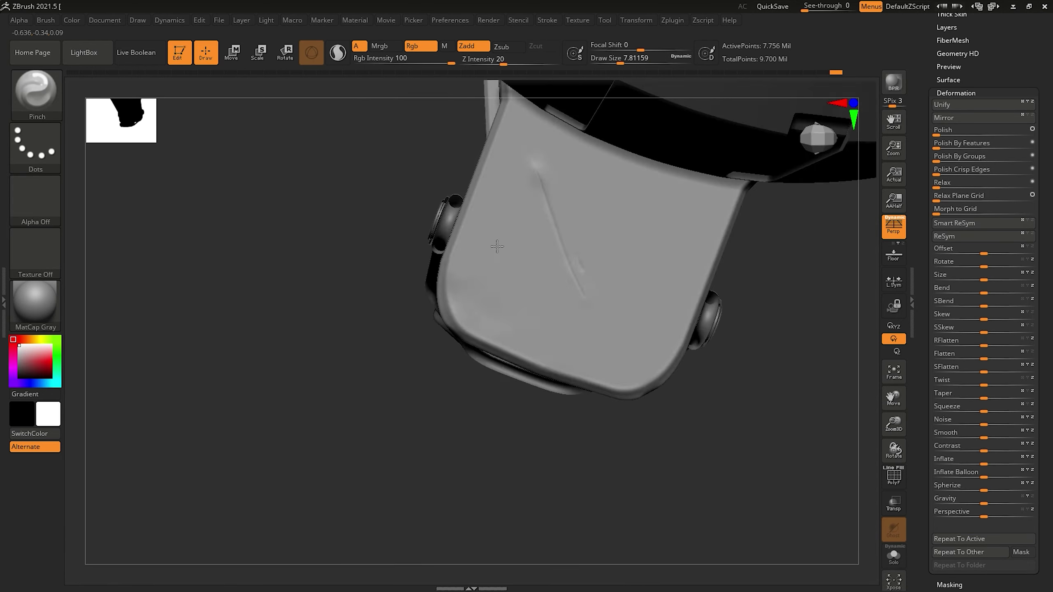
pyautogui.press('b')
pyautogui.press('m')
pyautogui.press('p')
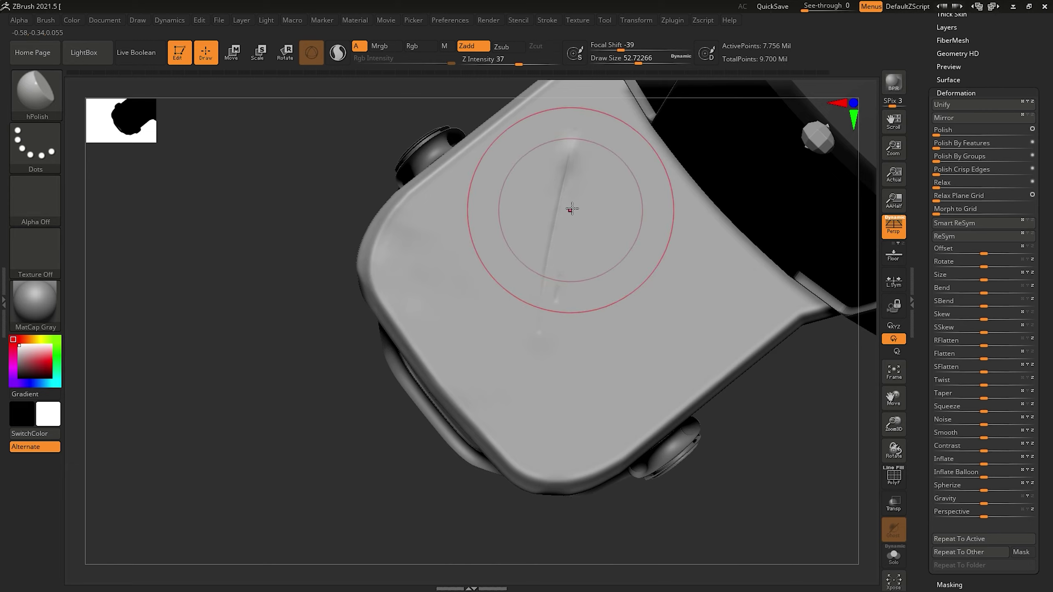
pyautogui.moveTo(571, 209); pyautogui.dragTo(508, 177, button='right')
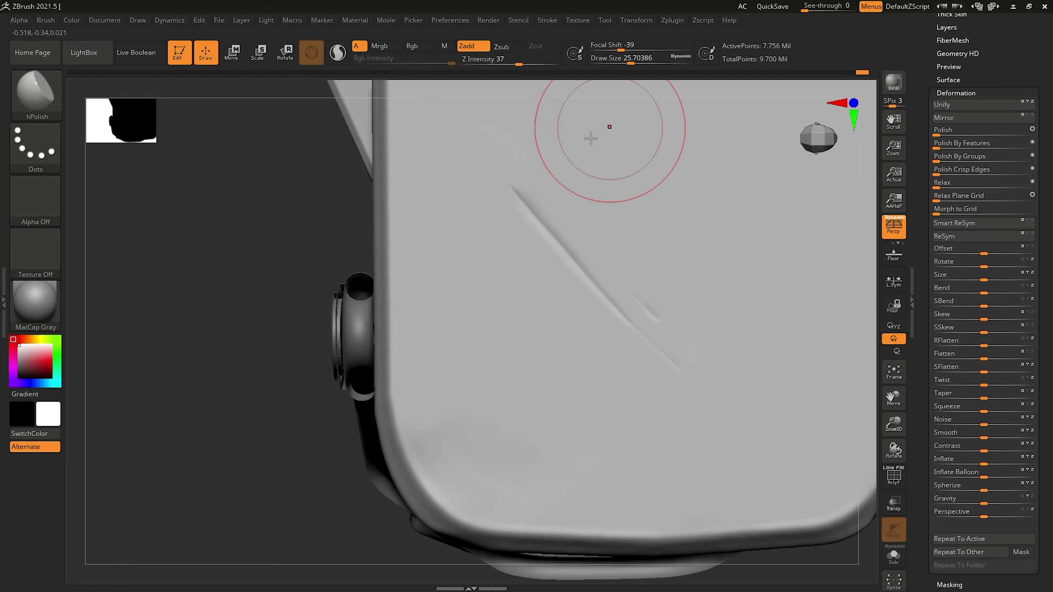
pyautogui.moveTo(590, 138); pyautogui.dragTo(493, 265, button='right')
# Carve, pinch and hPolish a scratch along the bracket's top edge
pyautogui.press('b')
pyautogui.press('d')
pyautogui.press('s')
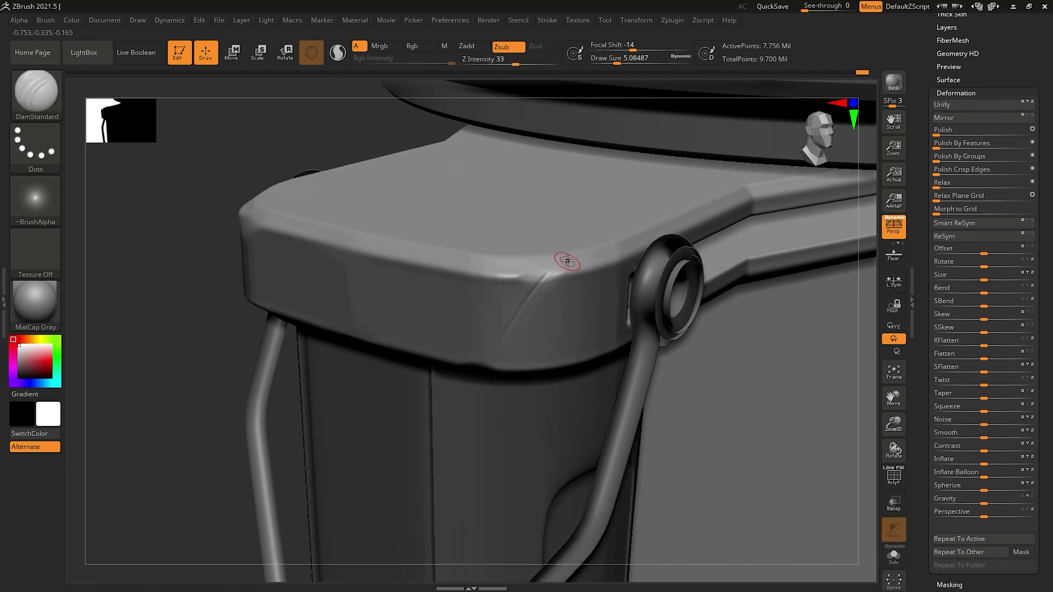
pyautogui.moveTo(504, 330)
pyautogui.mouseDown(button='right')
pyautogui.moveTo(564, 228)
pyautogui.moveTo(529, 323)
pyautogui.moveTo(538, 269)
pyautogui.moveTo(557, 245)
pyautogui.moveTo(518, 301)
pyautogui.moveTo(564, 242)
pyautogui.moveTo(573, 307)
pyautogui.moveTo(647, 400)
pyautogui.moveTo(481, 475)
pyautogui.moveTo(820, 336)
pyautogui.moveTo(717, 353)
pyautogui.moveTo(616, 423)
pyautogui.moveTo(675, 299)
pyautogui.moveTo(675, 369)
pyautogui.moveTo(554, 403)
pyautogui.moveTo(587, 453)
pyautogui.mouseUp(button='right')
pyautogui.press('b')
pyautogui.press('p')
pyautogui.press('i')
pyautogui.press('b')
pyautogui.press('h')
pyautogui.press('p')
# Reselect DamStandard, resize it and use freehand strokes on the body's side panels
pyautogui.press('b')
pyautogui.press('t')
pyautogui.press('d')
pyautogui.press('b')
pyautogui.click(906, 319)
pyautogui.press('b')
pyautogui.press('Escape')
pyautogui.press('s')
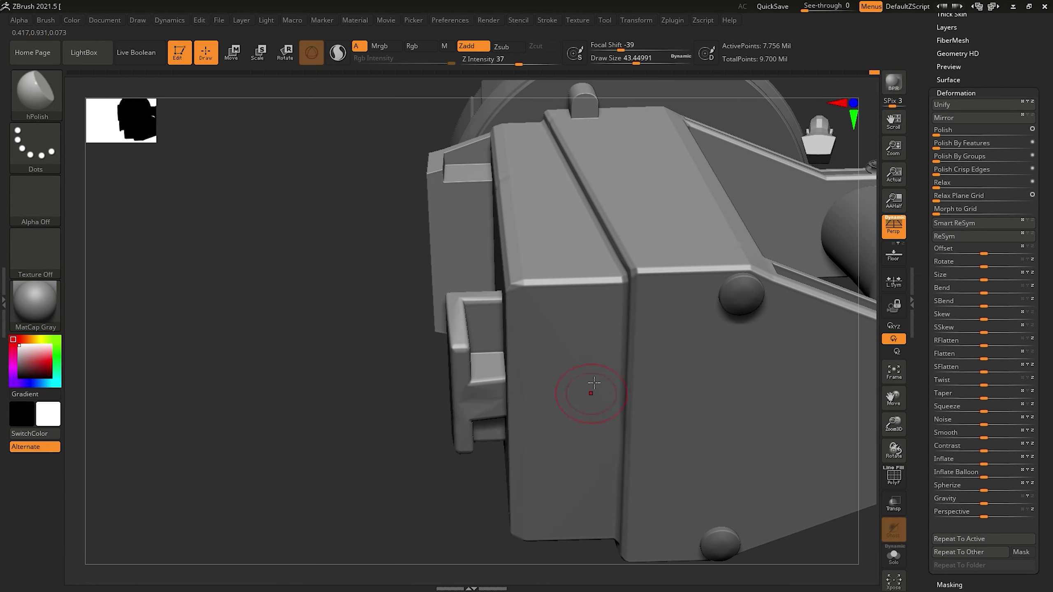
pyautogui.moveTo(594, 382)
pyautogui.mouseDown(button='right')
pyautogui.moveTo(534, 536)
pyautogui.moveTo(608, 393)
pyautogui.mouseUp(button='right')
pyautogui.press('b')
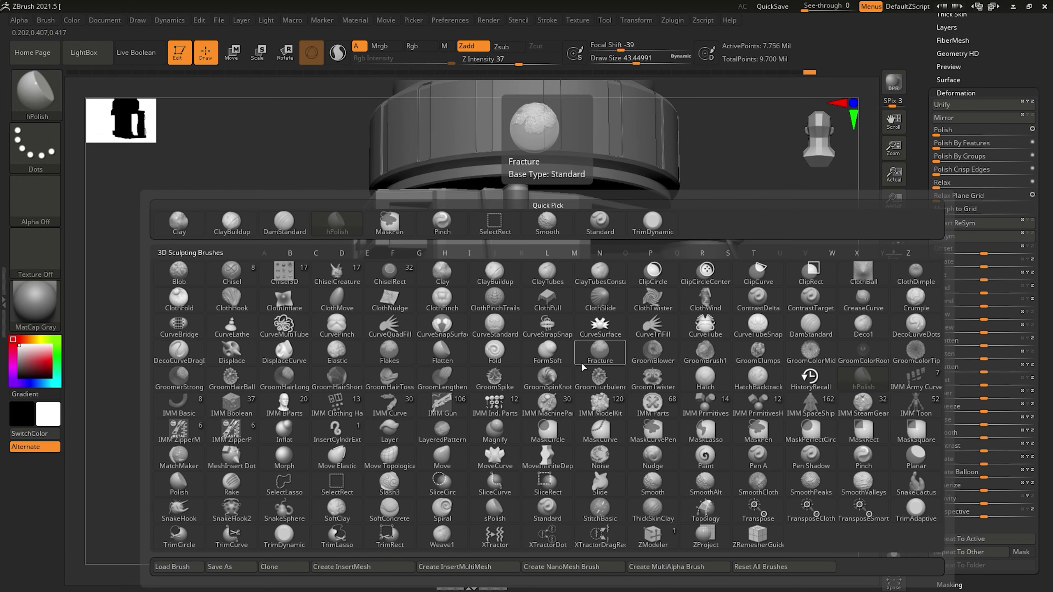
pyautogui.press('d')
pyautogui.press('s')
pyautogui.press('s')
pyautogui.moveTo(510, 327)
pyautogui.mouseDown(button='right')
pyautogui.moveTo(531, 308)
pyautogui.moveTo(463, 376)
pyautogui.moveTo(437, 376)
pyautogui.moveTo(483, 347)
pyautogui.mouseUp(button='right')
pyautogui.press('e')
# Pinch and hPolish the crease on the side panel
pyautogui.press('b')
pyautogui.press('p')
pyautogui.press('i')
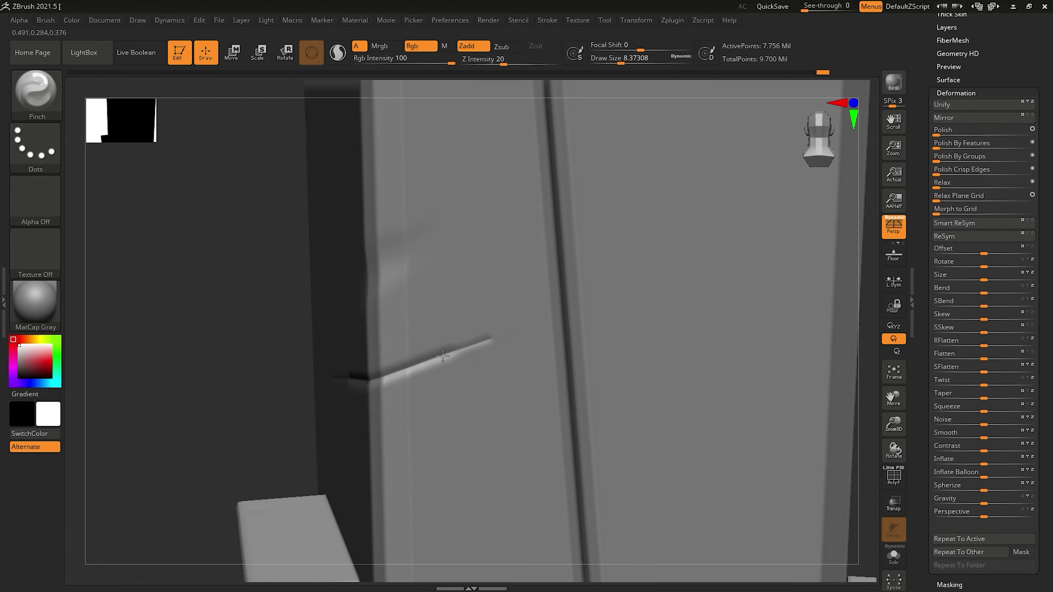
pyautogui.moveTo(419, 366)
pyautogui.mouseDown(button='right')
pyautogui.moveTo(250, 423)
pyautogui.moveTo(329, 393)
pyautogui.moveTo(376, 423)
pyautogui.moveTo(247, 447)
pyautogui.mouseUp(button='right')
pyautogui.press('b')
pyautogui.press('h')
pyautogui.press('p')
pyautogui.moveTo(145, 451)
pyautogui.mouseDown(button='right')
pyautogui.moveTo(329, 369)
pyautogui.moveTo(529, 435)
pyautogui.moveTo(505, 451)
pyautogui.moveTo(551, 427)
pyautogui.moveTo(446, 456)
pyautogui.moveTo(528, 388)
pyautogui.moveTo(477, 394)
pyautogui.moveTo(493, 376)
pyautogui.moveTo(392, 403)
pyautogui.moveTo(382, 447)
pyautogui.moveTo(411, 429)
pyautogui.mouseUp(button='right')
# Pinch and hPolish the bracket corner near the foot and handle loop
pyautogui.press('b')
pyautogui.press('p')
pyautogui.press('i')
pyautogui.moveTo(421, 466)
pyautogui.mouseDown(button='right')
pyautogui.moveTo(587, 369)
pyautogui.moveTo(497, 332)
pyautogui.moveTo(493, 298)
pyautogui.moveTo(622, 289)
pyautogui.moveTo(506, 313)
pyautogui.moveTo(522, 291)
pyautogui.mouseUp(button='right')
pyautogui.press('b')
pyautogui.press('h')
pyautogui.press('p')
# Pre-process BODY in Decimation Master and make the LID subtool active
pyautogui.click(672, 19)
pyautogui.click(712, 234)
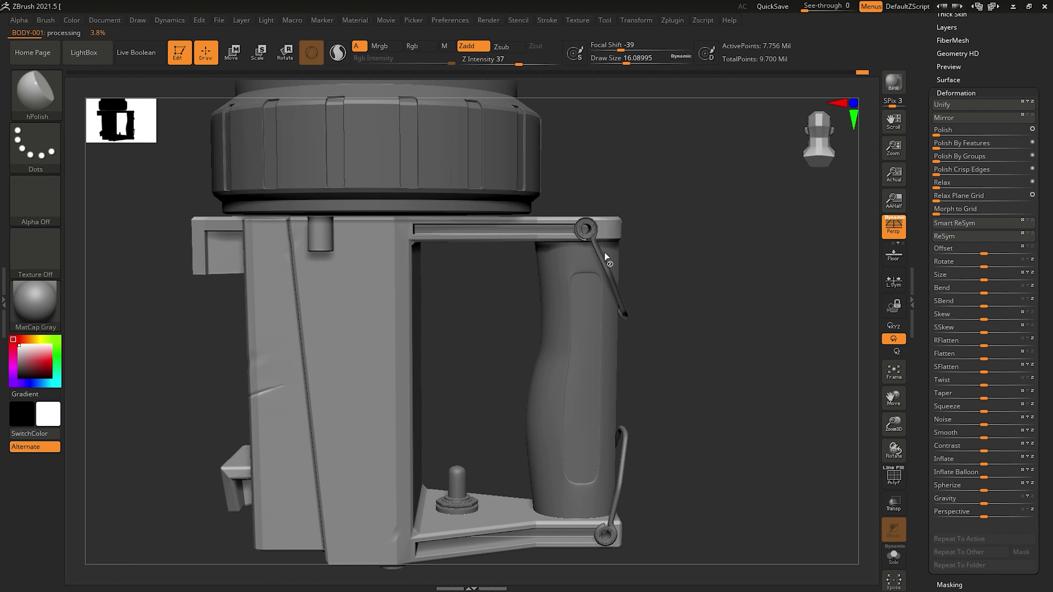
pyautogui.keyDown('alt'); pyautogui.click(478, 180); pyautogui.keyUp('alt')
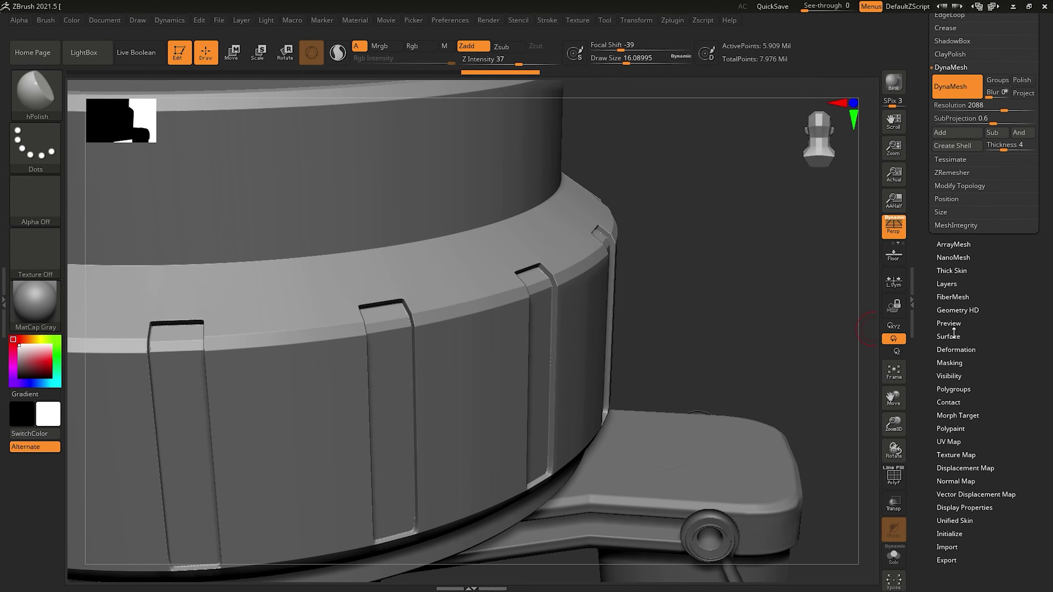
# Orbit low onto the lid's notched ring and select DamStandard
pyautogui.moveTo(752, 274); pyautogui.dragTo(601, 255)
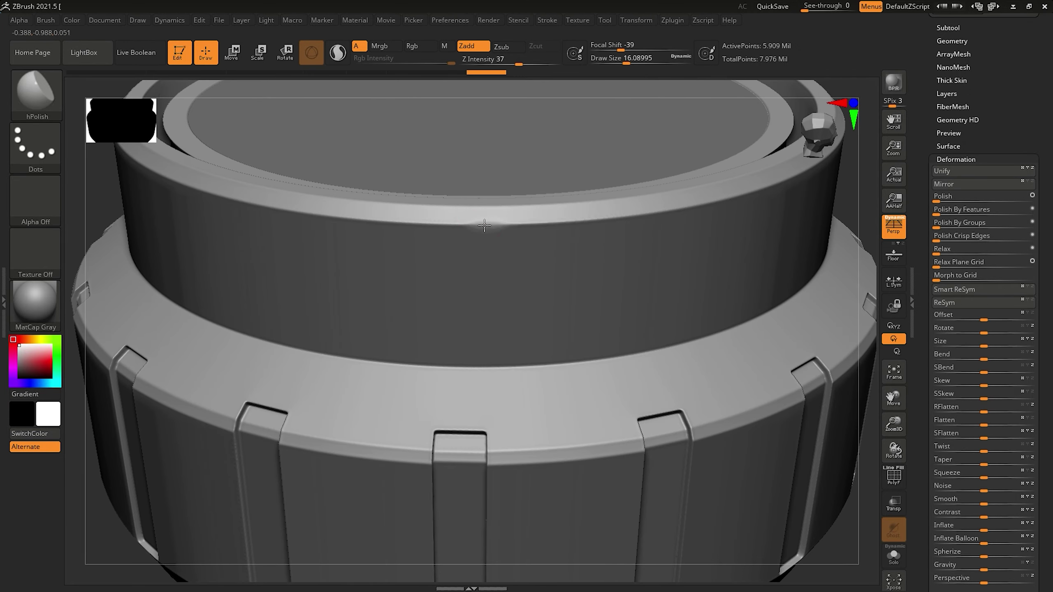
pyautogui.moveTo(484, 226); pyautogui.dragTo(483, 224)
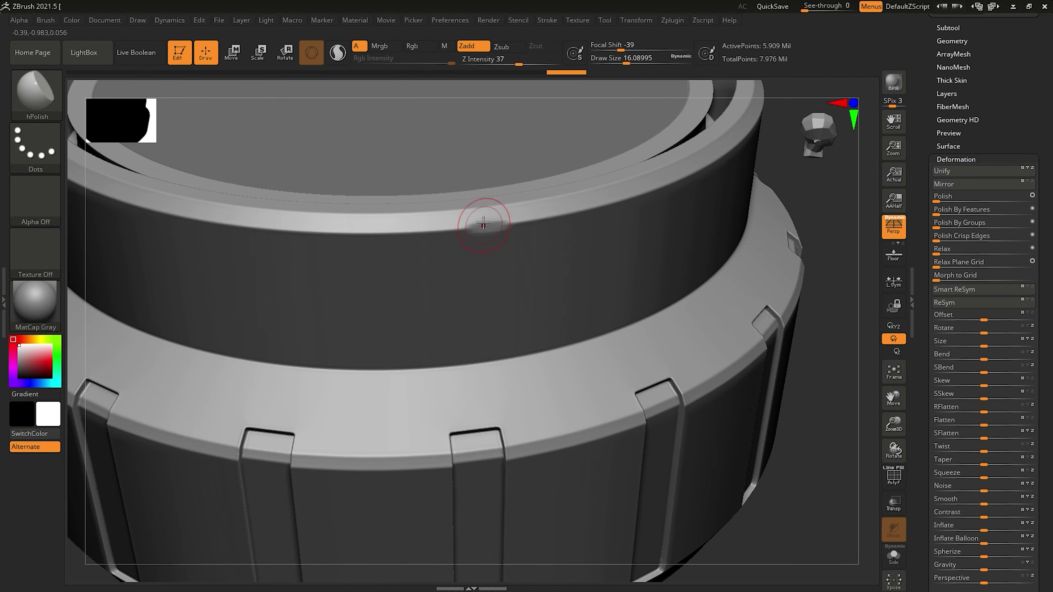
pyautogui.moveTo(312, 272)
pyautogui.mouseDown()
pyautogui.moveTo(583, 247)
pyautogui.moveTo(526, 265)
pyautogui.moveTo(580, 231)
pyautogui.moveTo(498, 294)
pyautogui.mouseUp()
pyautogui.press('b')
pyautogui.press('d')
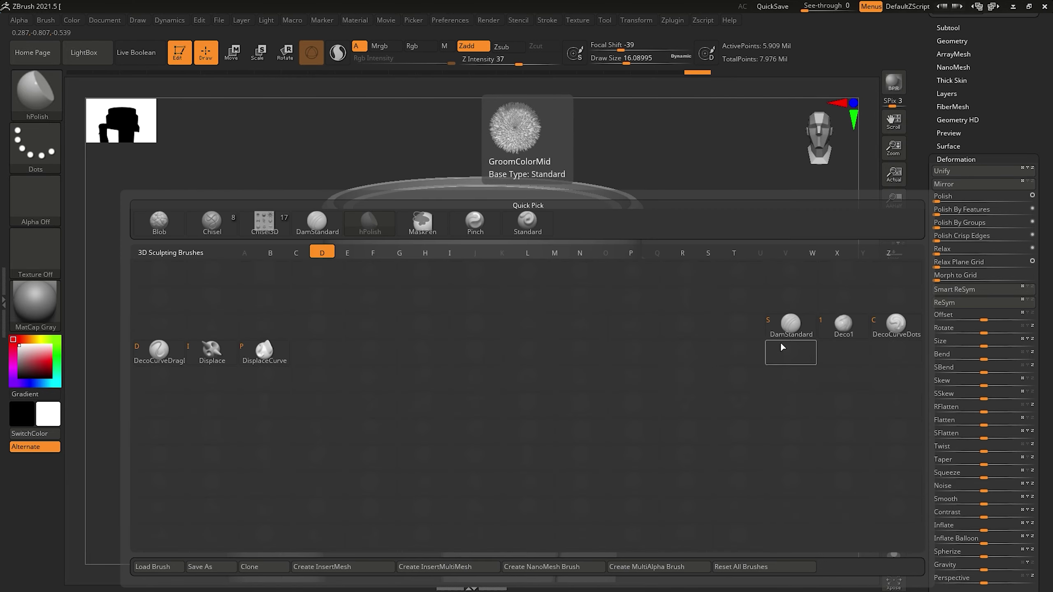
pyautogui.press('s')
pyautogui.press('b')
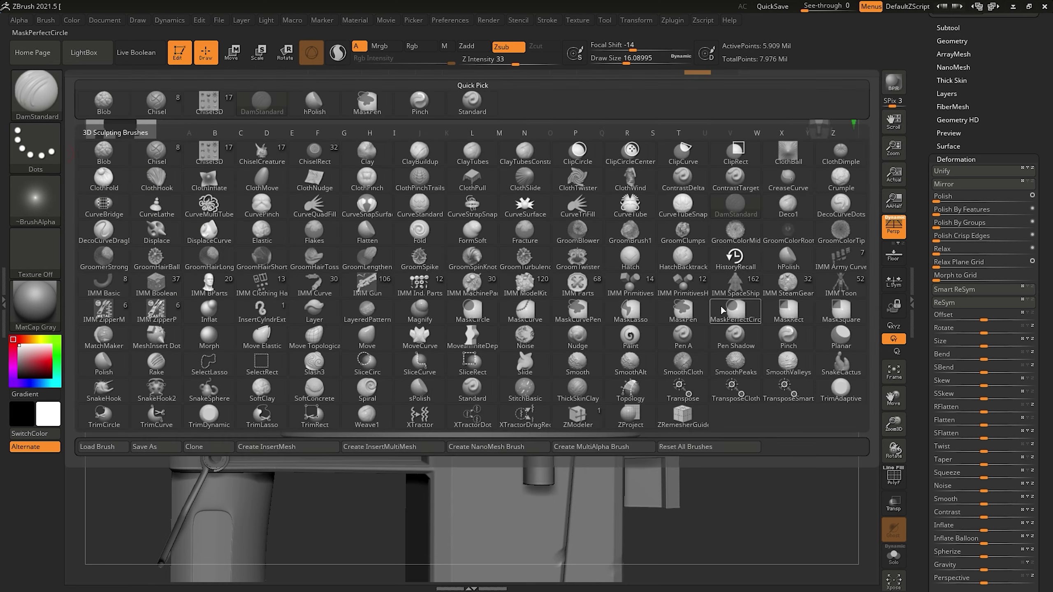
pyautogui.press('d')
pyautogui.press('s')
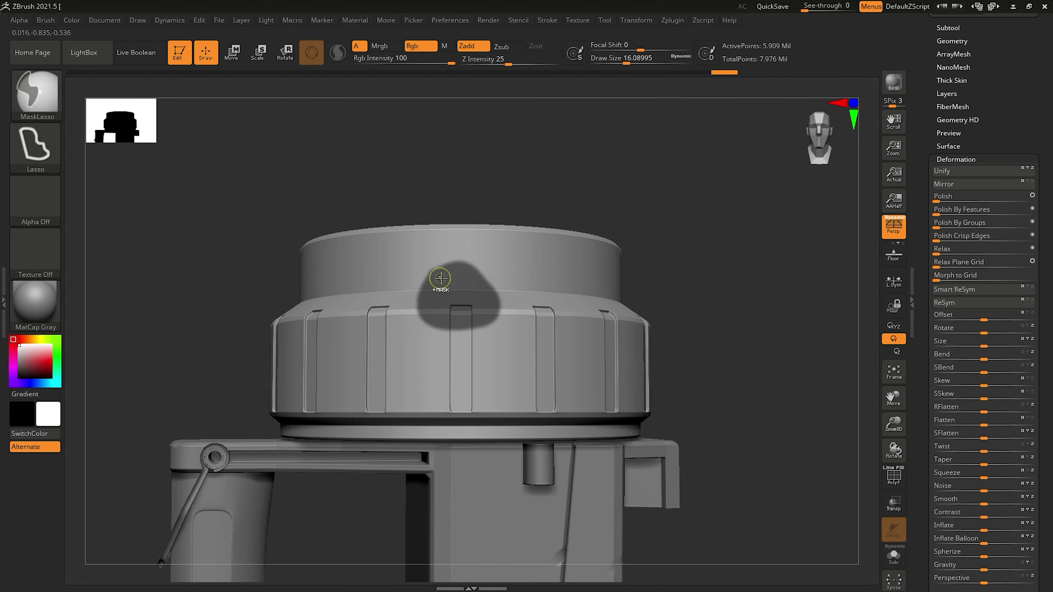
# Clear the stray mask from the lid and close in on the notched ring
pyautogui.moveTo(513, 275); pyautogui.dragTo(478, 273, button='right')
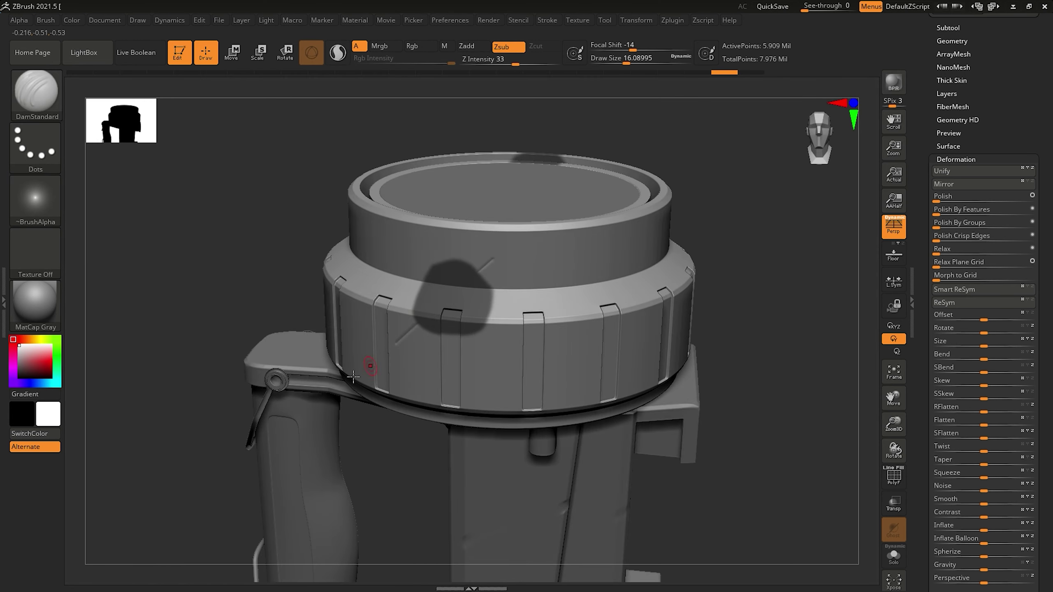
pyautogui.keyDown('ctrl'); pyautogui.click(746, 456); pyautogui.keyUp('ctrl')
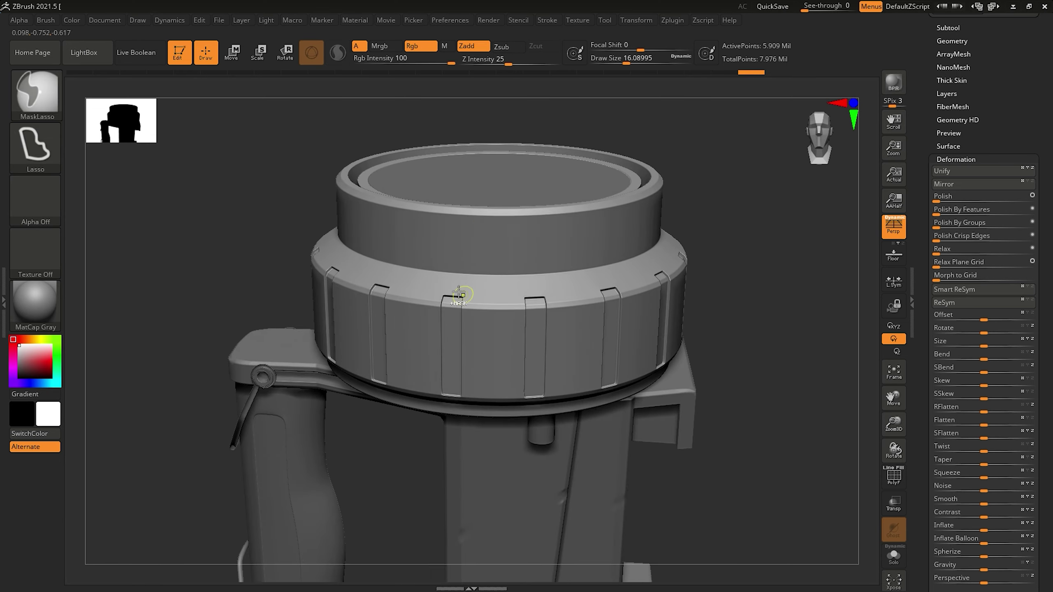
pyautogui.moveTo(475, 248); pyautogui.dragTo(467, 263, button='right')
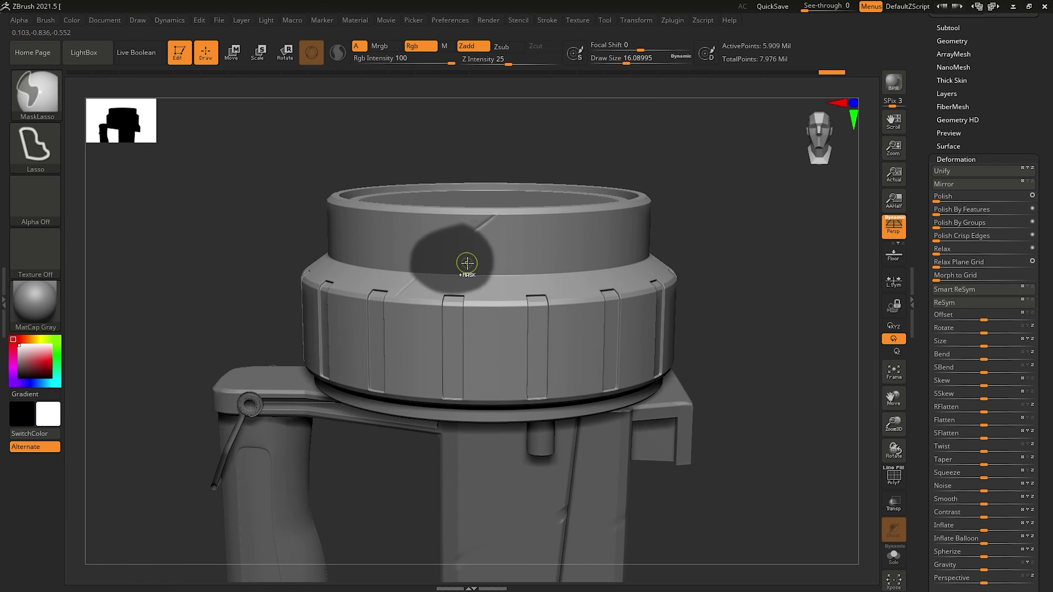
pyautogui.moveTo(504, 209); pyautogui.dragTo(446, 249, button='right')
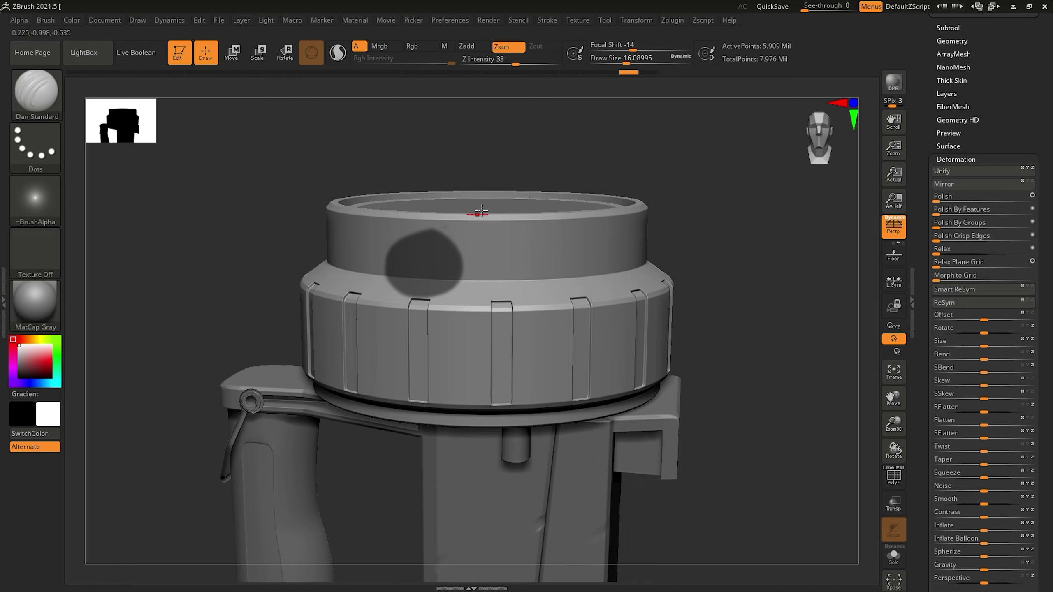
pyautogui.moveTo(481, 211)
pyautogui.mouseDown(button='right')
pyautogui.moveTo(413, 248)
pyautogui.moveTo(345, 216)
pyautogui.moveTo(388, 242)
pyautogui.moveTo(415, 196)
pyautogui.mouseUp(button='right')
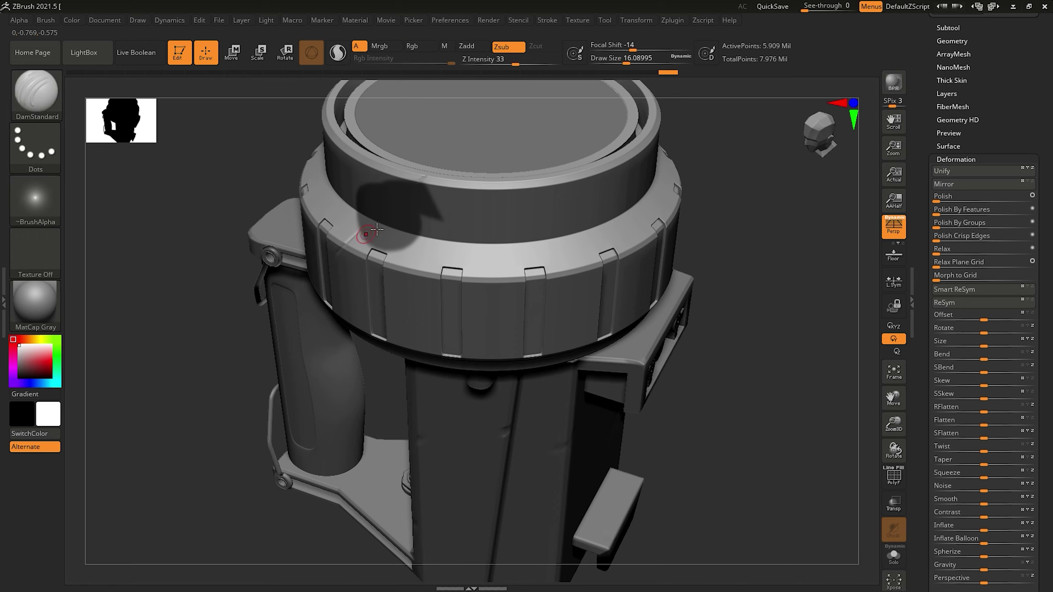
pyautogui.moveTo(376, 229)
pyautogui.keyDown('ctrl'); pyautogui.mouseDown(button='right')
pyautogui.moveTo(486, 207)
pyautogui.moveTo(353, 235)
pyautogui.mouseUp(button='right'); pyautogui.keyUp('ctrl')
# Pinch and polish the scratch on the lid's ring, then view the whole lid
pyautogui.press('b')
pyautogui.press('p')
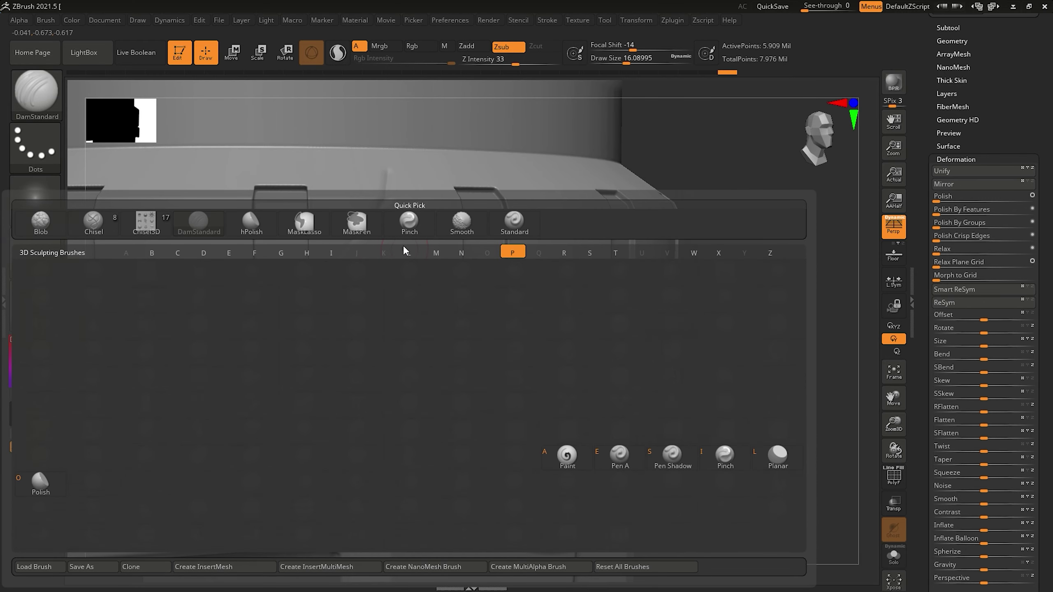
pyautogui.press('i')
pyautogui.press('s')
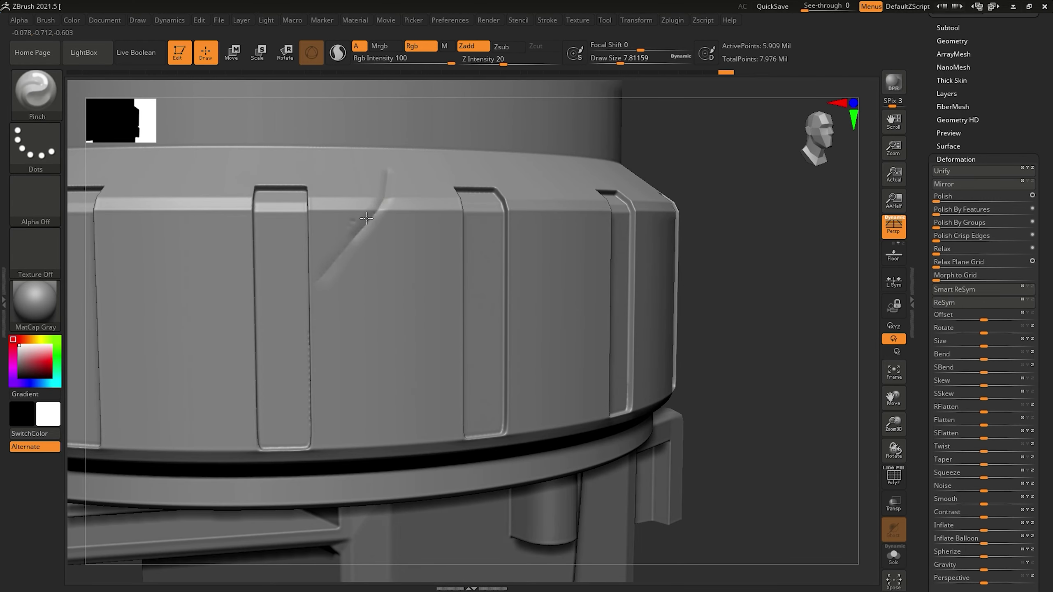
pyautogui.press('b')
pyautogui.press('s')
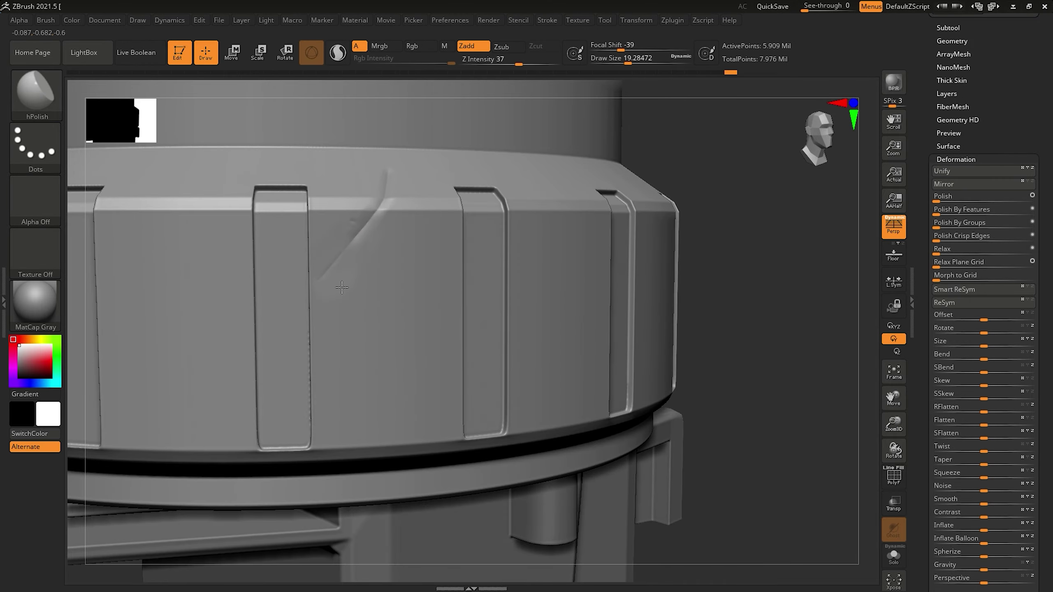
pyautogui.moveTo(341, 278)
pyautogui.keyDown('ctrl'); pyautogui.mouseDown(button='right')
pyautogui.moveTo(372, 202)
pyautogui.moveTo(423, 169)
pyautogui.moveTo(364, 263)
pyautogui.moveTo(346, 237)
pyautogui.moveTo(375, 228)
pyautogui.moveTo(364, 272)
pyautogui.moveTo(461, 387)
pyautogui.mouseUp(button='right'); pyautogui.keyUp('ctrl')
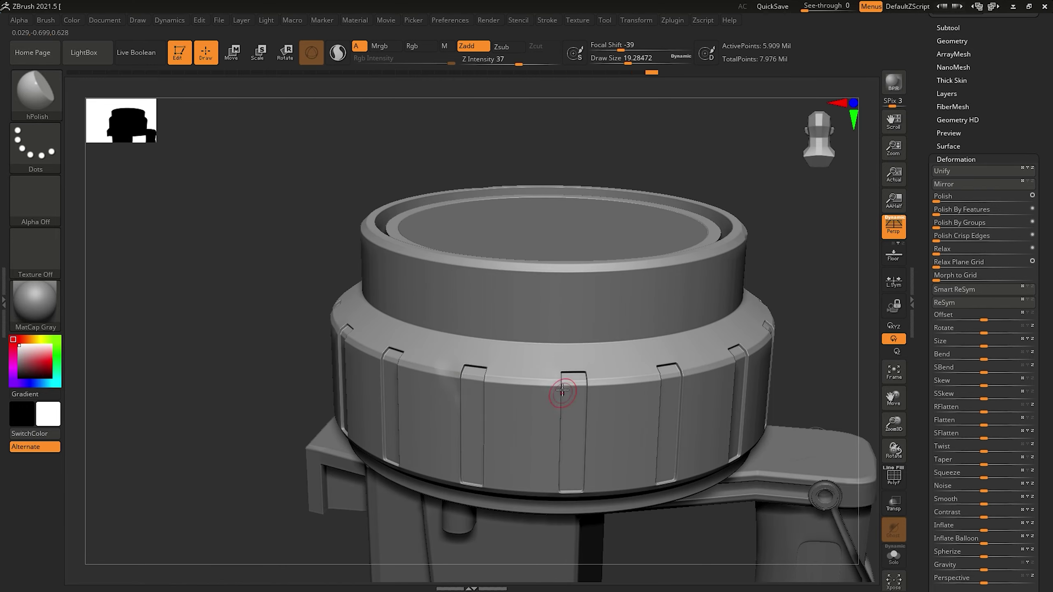
pyautogui.moveTo(562, 390)
pyautogui.mouseDown(button='right')
pyautogui.moveTo(524, 322)
pyautogui.moveTo(430, 247)
pyautogui.moveTo(398, 296)
pyautogui.mouseUp(button='right')
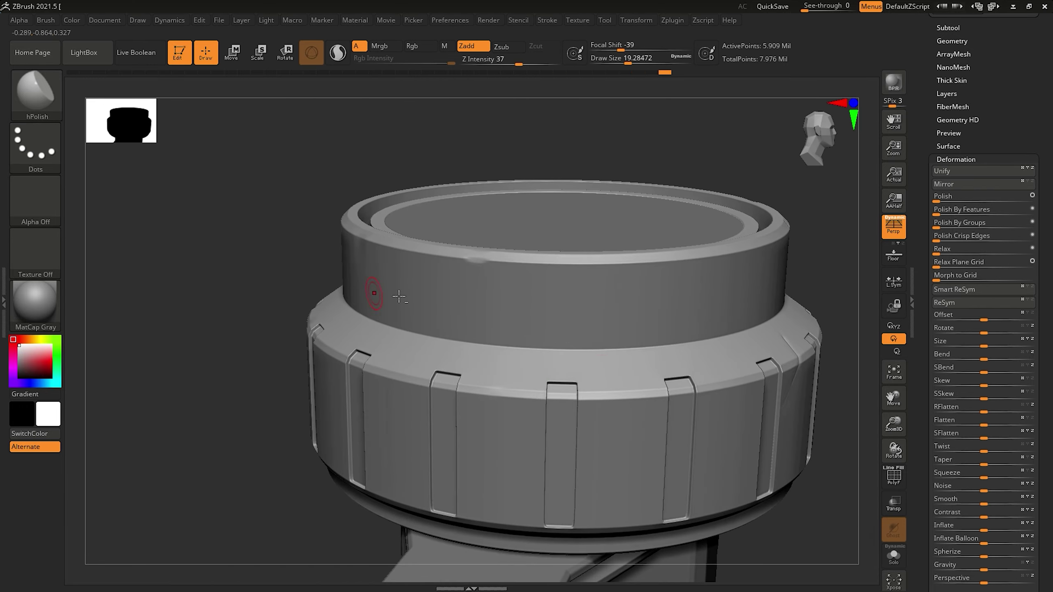
pyautogui.keyDown('ctrl'); pyautogui.moveTo(469, 262); pyautogui.dragTo(571, 296, button='right'); pyautogui.keyUp('ctrl')
# Carve and pinch a crease on the lid's band of tabs
pyautogui.moveTo(660, 429)
pyautogui.mouseDown(button='right')
pyautogui.moveTo(653, 381)
pyautogui.moveTo(690, 378)
pyautogui.mouseUp(button='right')
pyautogui.moveTo(669, 332)
pyautogui.mouseDown(button='right')
pyautogui.moveTo(592, 231)
pyautogui.moveTo(630, 195)
pyautogui.moveTo(346, 310)
pyautogui.moveTo(322, 336)
pyautogui.moveTo(286, 313)
pyautogui.moveTo(431, 281)
pyautogui.moveTo(426, 317)
pyautogui.moveTo(489, 200)
pyautogui.moveTo(505, 231)
pyautogui.moveTo(494, 256)
pyautogui.moveTo(394, 264)
pyautogui.mouseUp(button='right')
pyautogui.press('b')
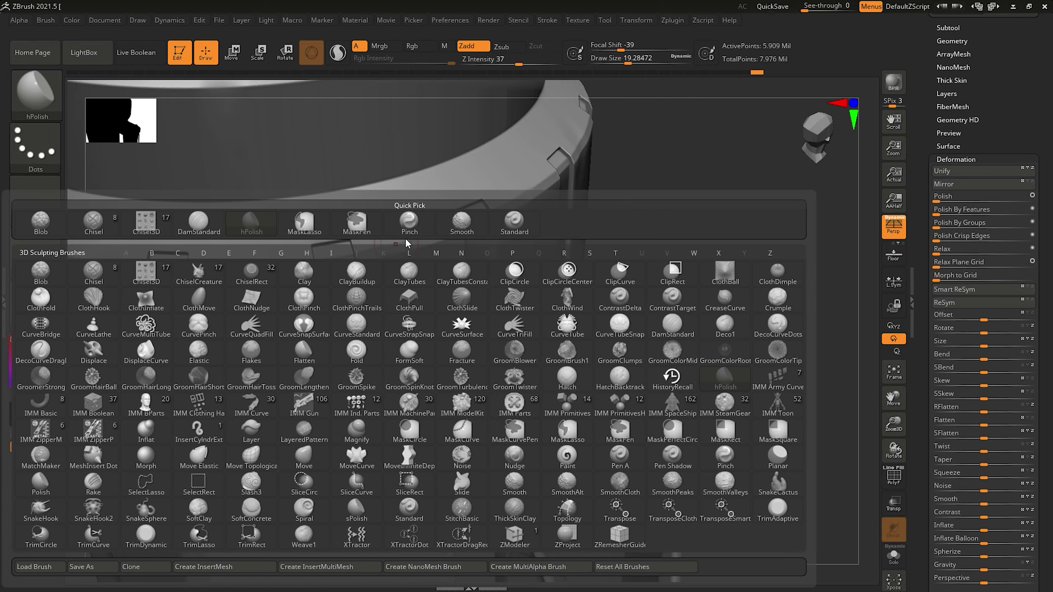
pyautogui.press('d')
pyautogui.press('s')
pyautogui.moveTo(398, 250)
pyautogui.mouseDown(button='right')
pyautogui.moveTo(418, 265)
pyautogui.moveTo(294, 294)
pyautogui.moveTo(291, 277)
pyautogui.moveTo(289, 294)
pyautogui.moveTo(247, 322)
pyautogui.moveTo(336, 282)
pyautogui.moveTo(554, 342)
pyautogui.moveTo(481, 277)
pyautogui.moveTo(546, 309)
pyautogui.mouseUp(button='right')
pyautogui.press('b')
pyautogui.press('p')
pyautogui.press('i')
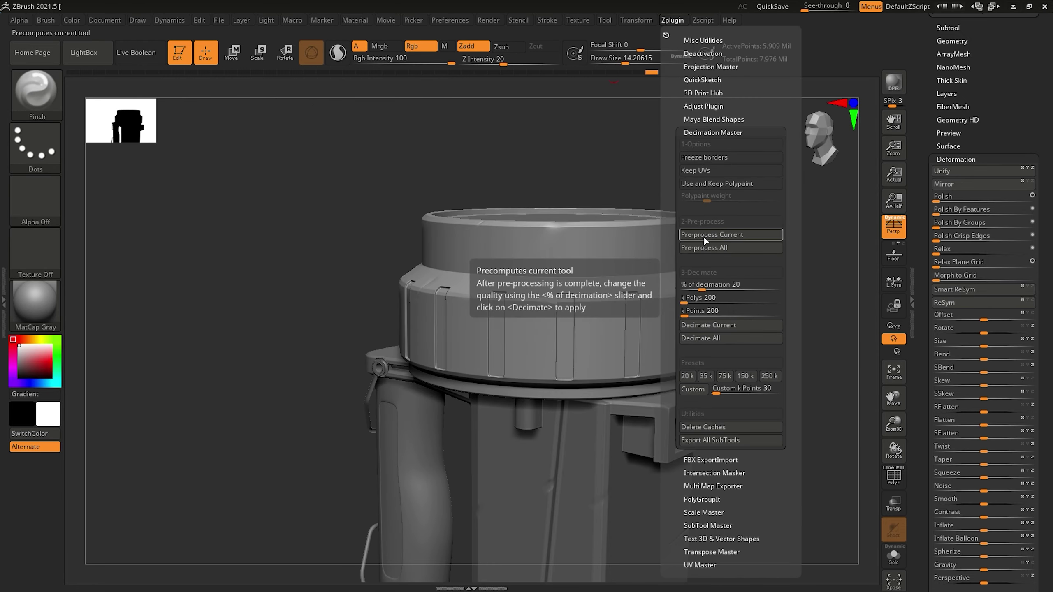
# Make CARBINETOP-001 the active subtool and show its Deformation subpalette
pyautogui.keyDown('alt'); pyautogui.click(495, 288); pyautogui.keyUp('alt')
pyautogui.moveTo(495, 288); pyautogui.dragTo(763, 243, button='right')
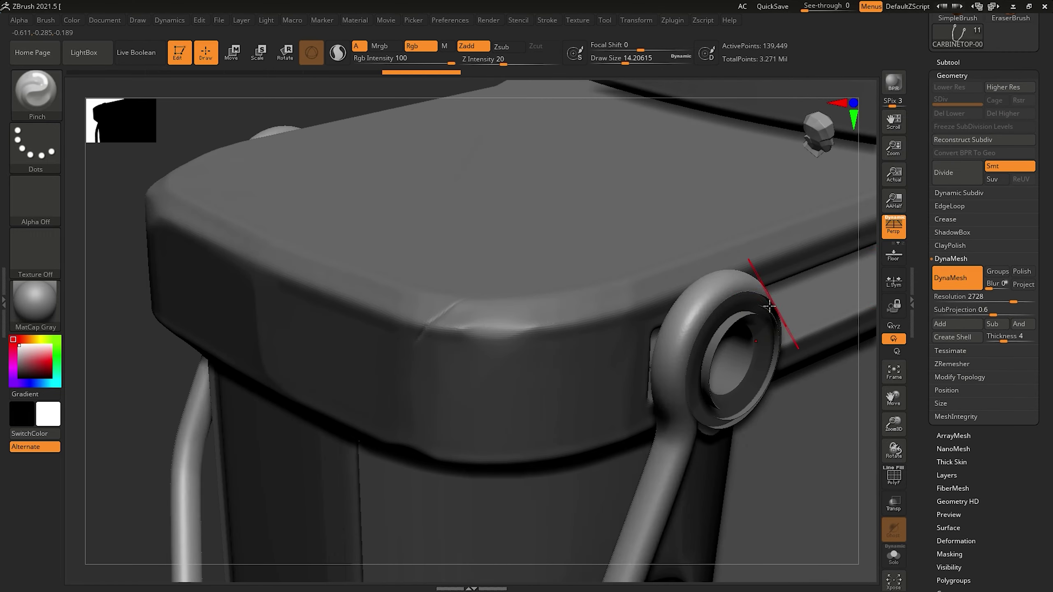
pyautogui.moveTo(769, 306); pyautogui.dragTo(716, 307, button='right')
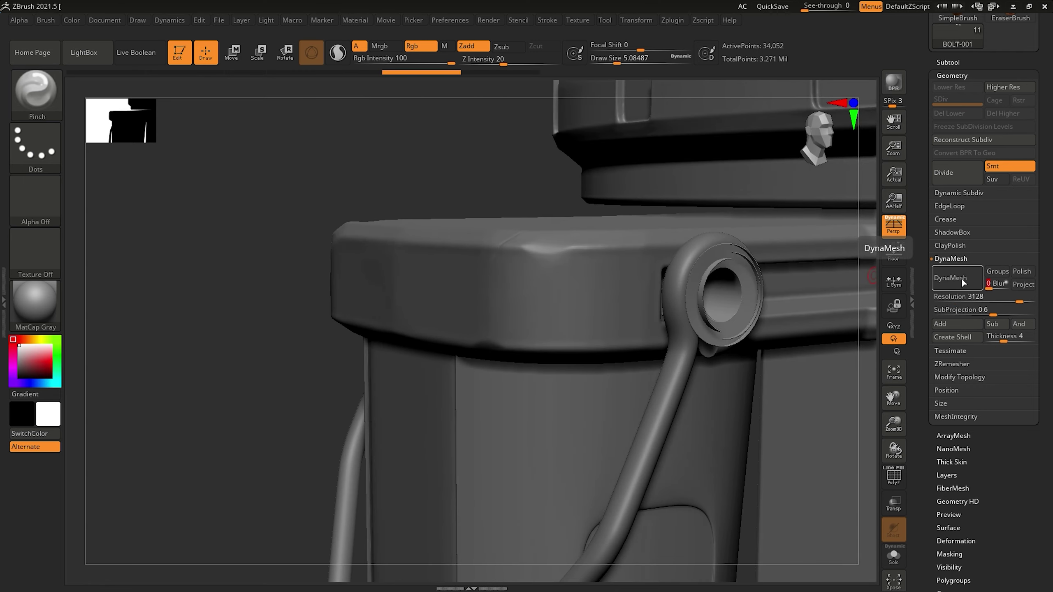
pyautogui.scroll(-2, 927, 426)
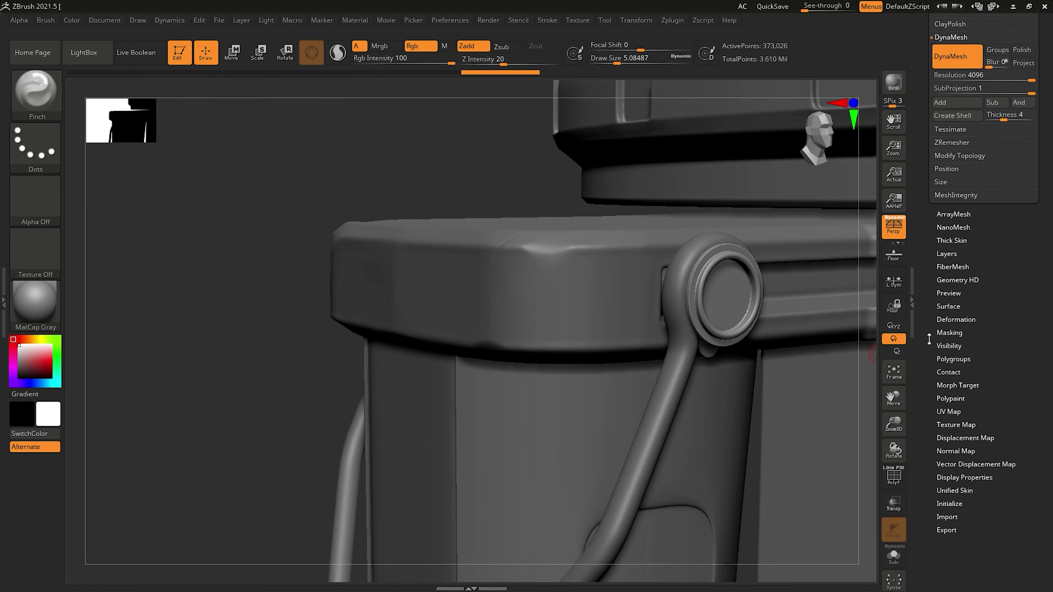
pyautogui.click(954, 319)
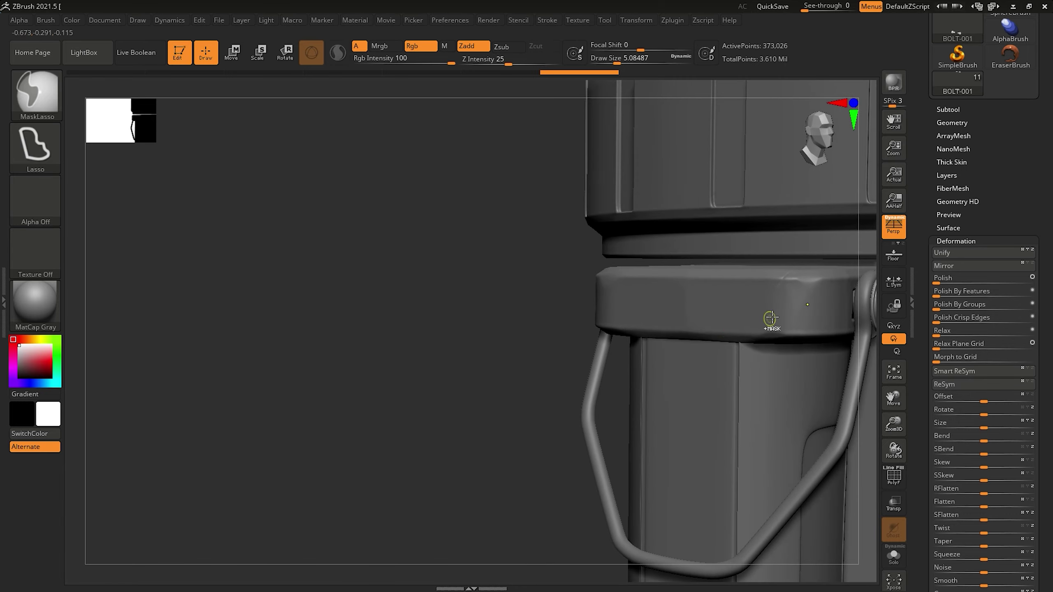
pyautogui.moveTo(767, 319); pyautogui.dragTo(583, 349, button='right')
pyautogui.keyDown('alt'); pyautogui.click(489, 369); pyautogui.keyUp('alt')
pyautogui.moveTo(489, 367)
pyautogui.keyDown('alt'); pyautogui.mouseDown(button='right')
pyautogui.moveTo(397, 411)
pyautogui.moveTo(348, 388)
pyautogui.moveTo(429, 376)
pyautogui.moveTo(405, 376)
pyautogui.moveTo(452, 348)
pyautogui.mouseUp(button='right'); pyautogui.keyUp('alt')
# Switch to hPolish and make BOLT-001 the active subtool
pyautogui.press('b')
pyautogui.press('h')
pyautogui.press('p')
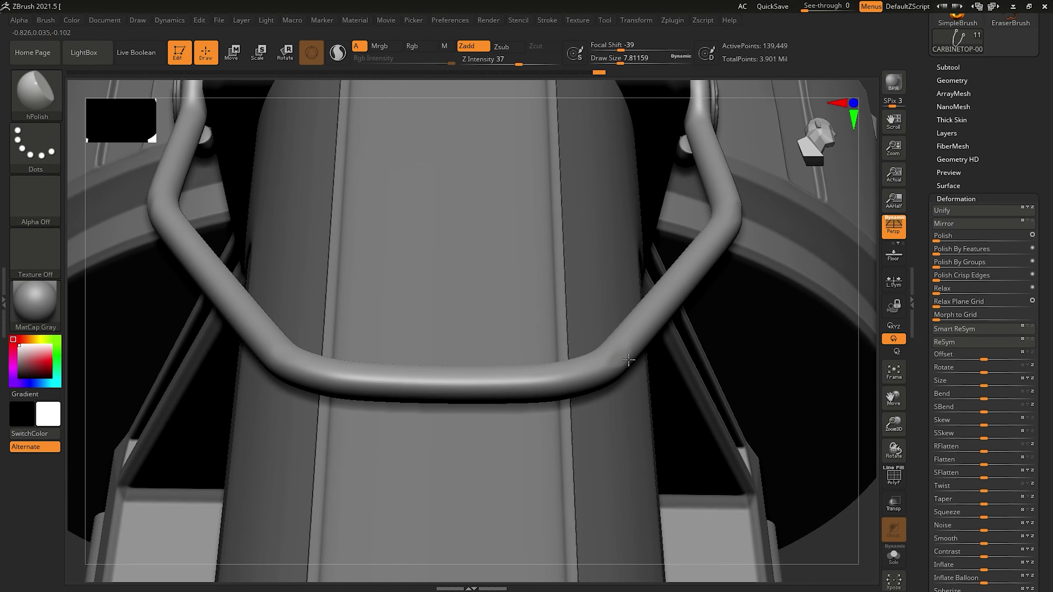
pyautogui.keyDown('alt'); pyautogui.click(461, 177); pyautogui.keyUp('alt')
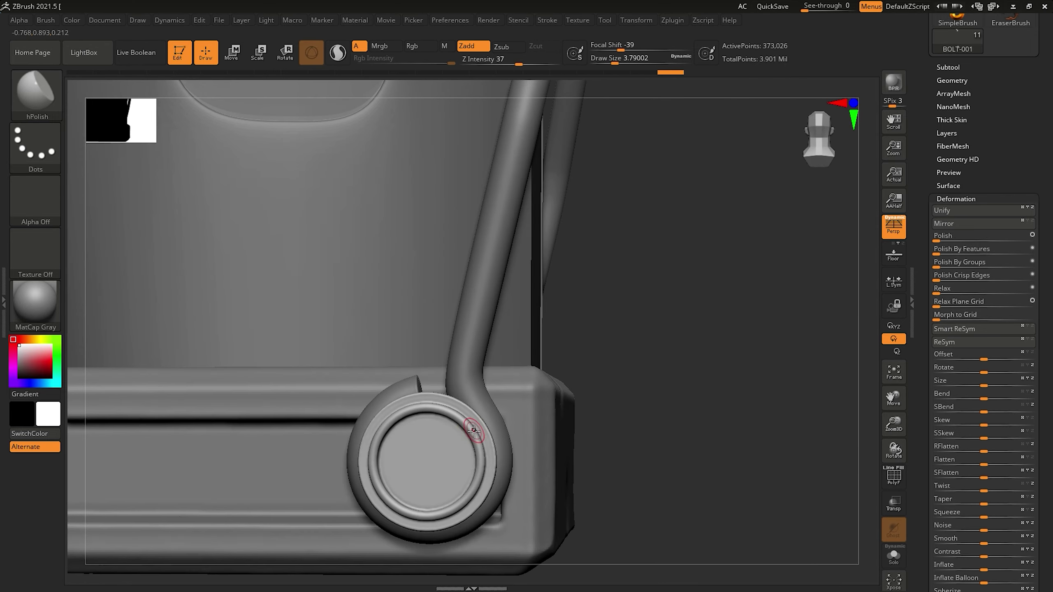
# Nick the carabiner ring's tip, alternating DamStandard and Pinch brushes
pyautogui.press('b')
pyautogui.press('d')
pyautogui.press('s')
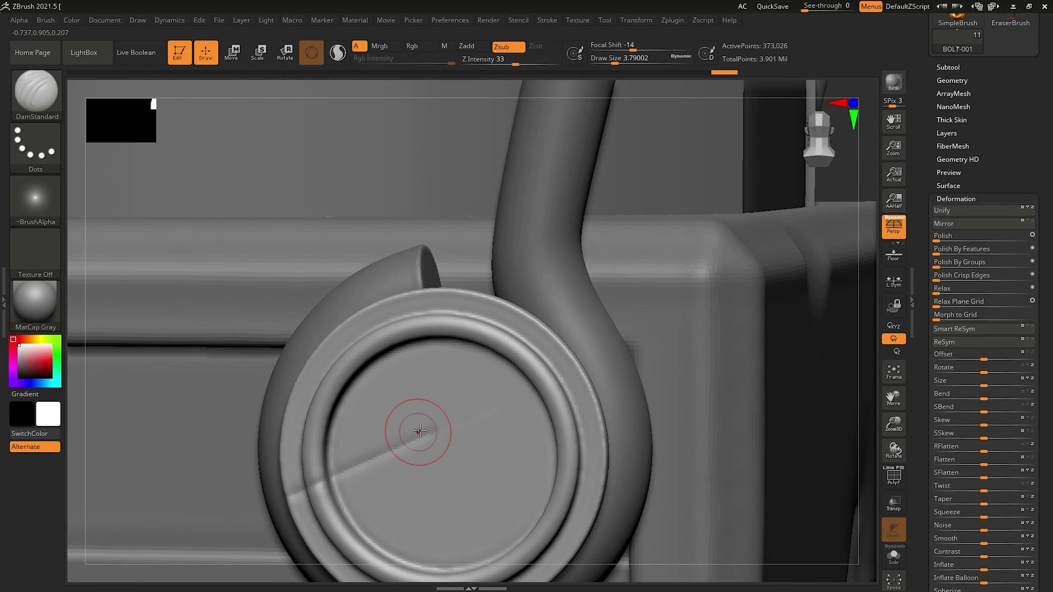
pyautogui.press('b')
pyautogui.press('p')
pyautogui.press('i')
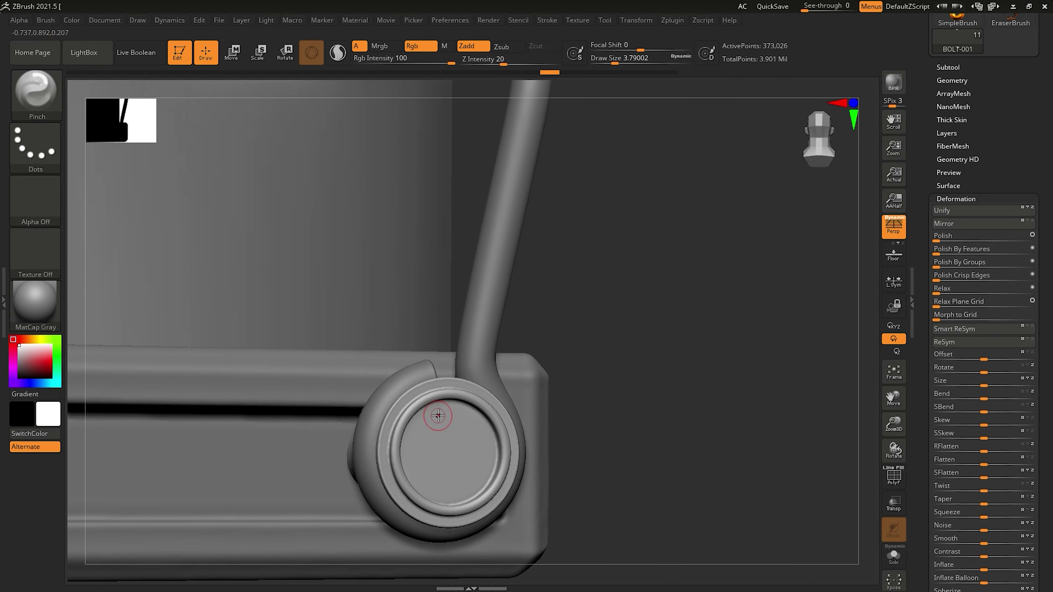
pyautogui.press('b')
pyautogui.press('d')
pyautogui.press('s')
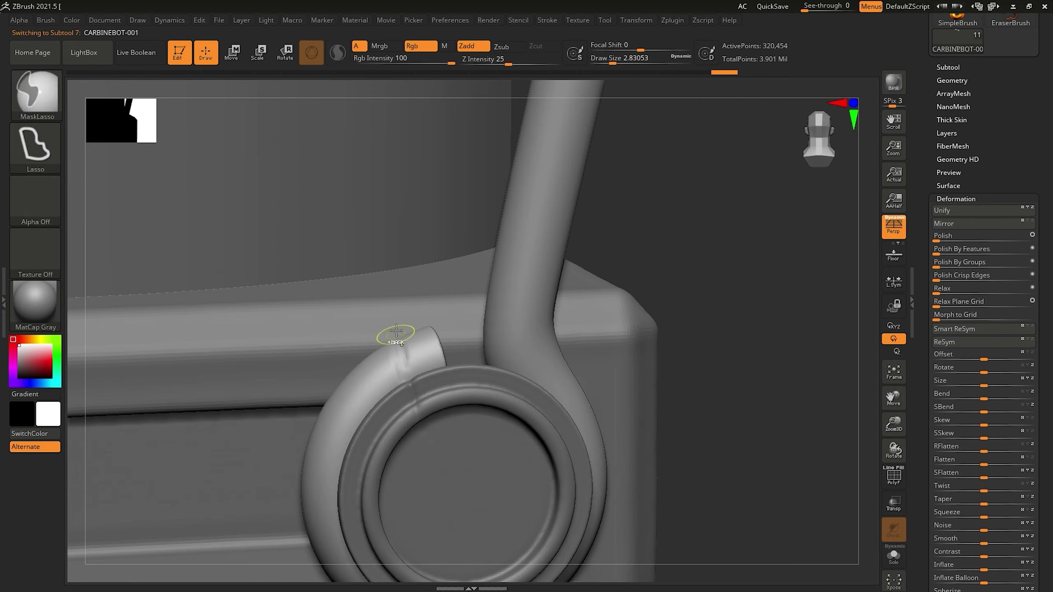
pyautogui.press('b')
pyautogui.press('Escape')
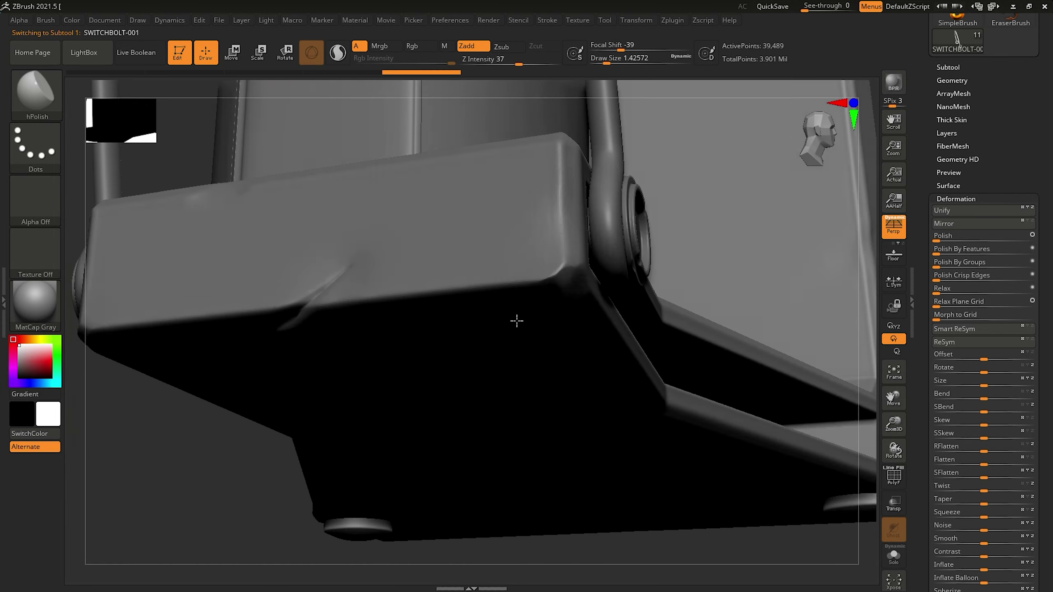
# Orbit around the SWITCHBOLT-001 bolt and frame it to fill the view
pyautogui.scroll(3, 924, 197)
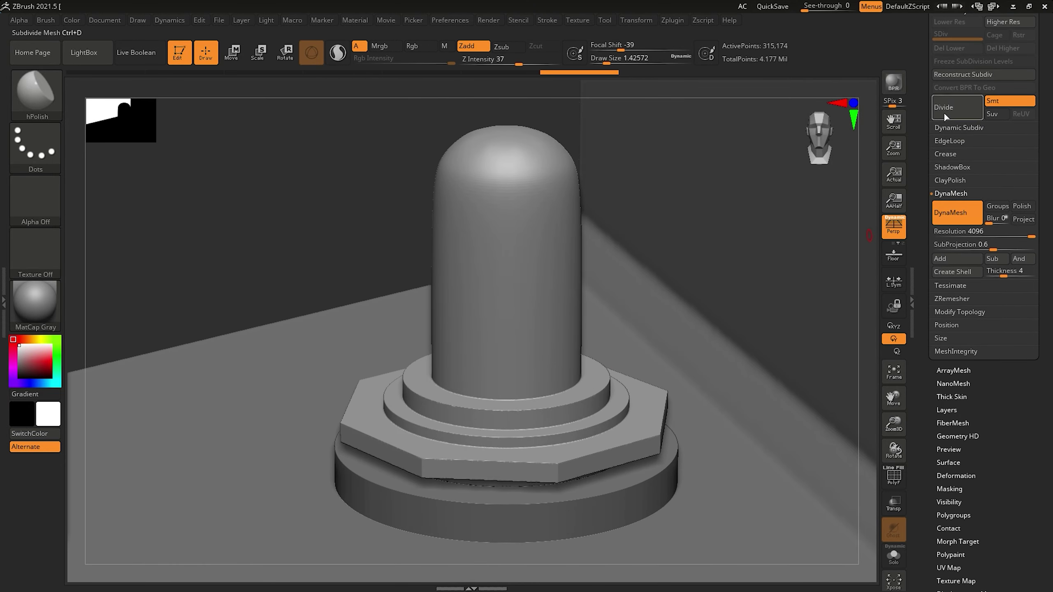
pyautogui.moveTo(923, 313); pyautogui.dragTo(941, 140)
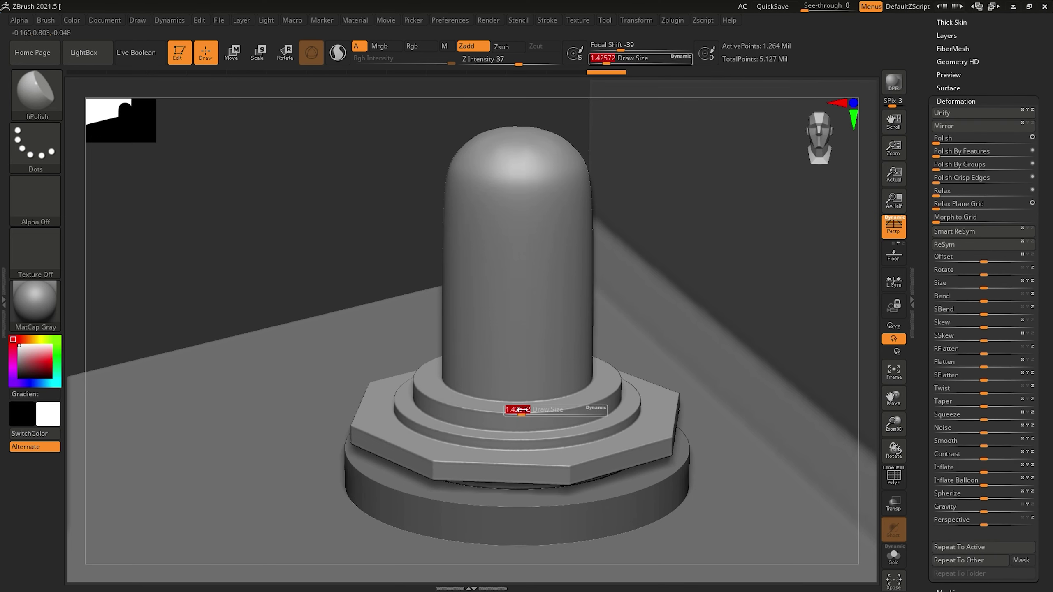
pyautogui.moveTo(518, 412)
pyautogui.mouseDown(button='right')
pyautogui.moveTo(629, 440)
pyautogui.moveTo(575, 372)
pyautogui.moveTo(567, 404)
pyautogui.mouseUp(button='right')
pyautogui.moveTo(544, 445)
pyautogui.mouseDown(button='right')
pyautogui.moveTo(604, 415)
pyautogui.moveTo(691, 319)
pyautogui.mouseUp(button='right')
pyautogui.moveTo(688, 268)
pyautogui.mouseDown(button='right')
pyautogui.moveTo(676, 276)
pyautogui.moveTo(712, 257)
pyautogui.moveTo(775, 329)
pyautogui.moveTo(690, 412)
pyautogui.mouseUp(button='right')
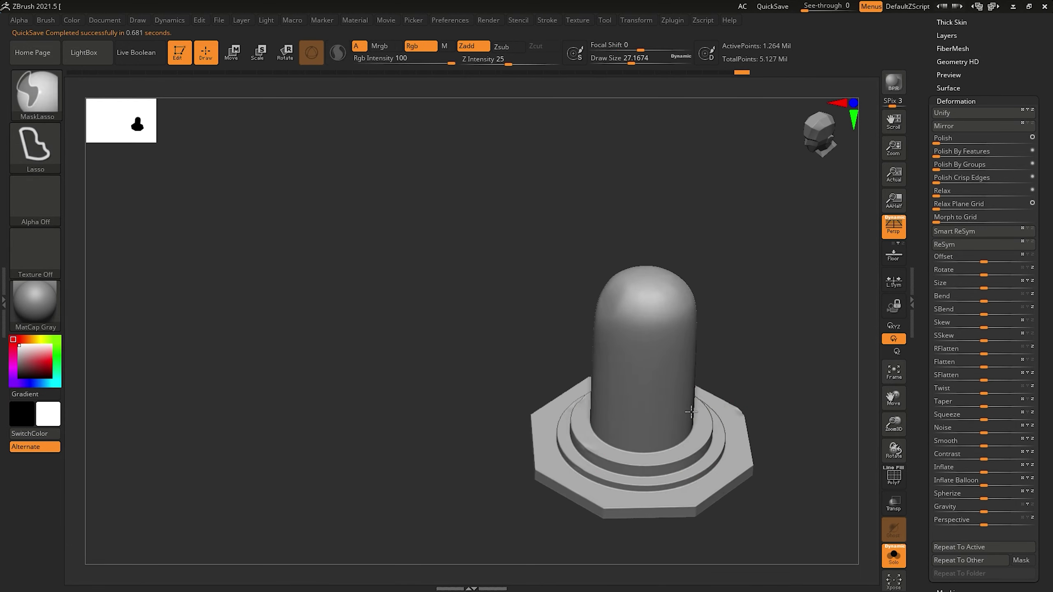
pyautogui.moveTo(649, 304); pyautogui.dragTo(602, 423, button='right')
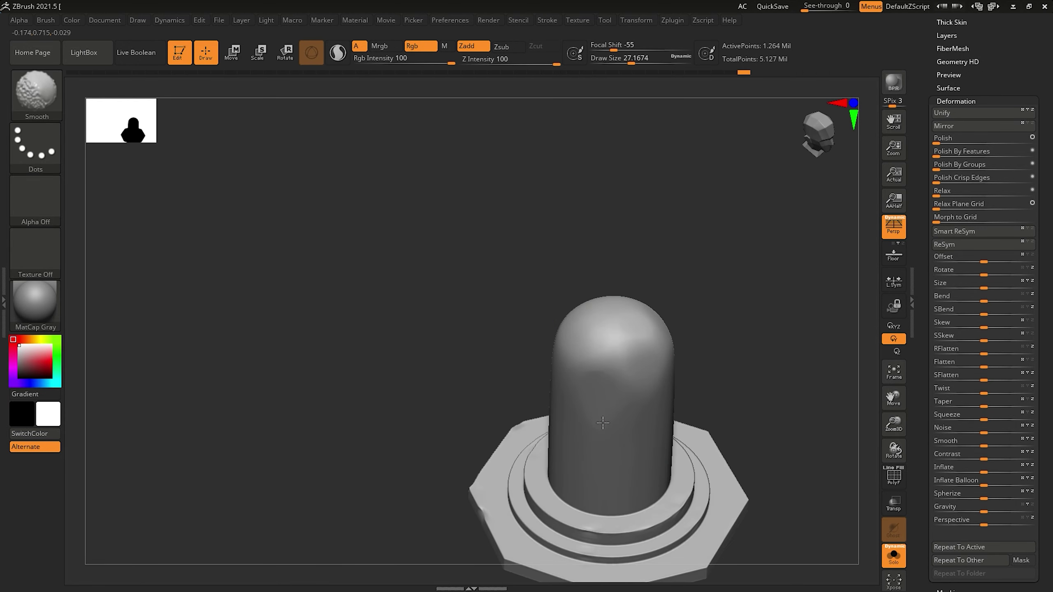
pyautogui.moveTo(624, 363)
pyautogui.keyDown('ctrl'); pyautogui.mouseDown(button='right')
pyautogui.moveTo(576, 350)
pyautogui.moveTo(658, 353)
pyautogui.moveTo(529, 352)
pyautogui.moveTo(645, 449)
pyautogui.mouseUp(button='right'); pyautogui.keyUp('ctrl')
pyautogui.press('f')
pyautogui.moveTo(843, 200)
pyautogui.keyDown('ctrl'); pyautogui.mouseDown(button='right')
pyautogui.moveTo(748, 226)
pyautogui.moveTo(871, 207)
pyautogui.moveTo(851, 519)
pyautogui.moveTo(817, 110)
pyautogui.mouseUp(button='right'); pyautogui.keyUp('ctrl')
# Turn off Solo, make SWITCH-001 active and show its Deformation options
pyautogui.click(893, 555)
pyautogui.keyDown('alt'); pyautogui.click(663, 290); pyautogui.keyUp('alt')
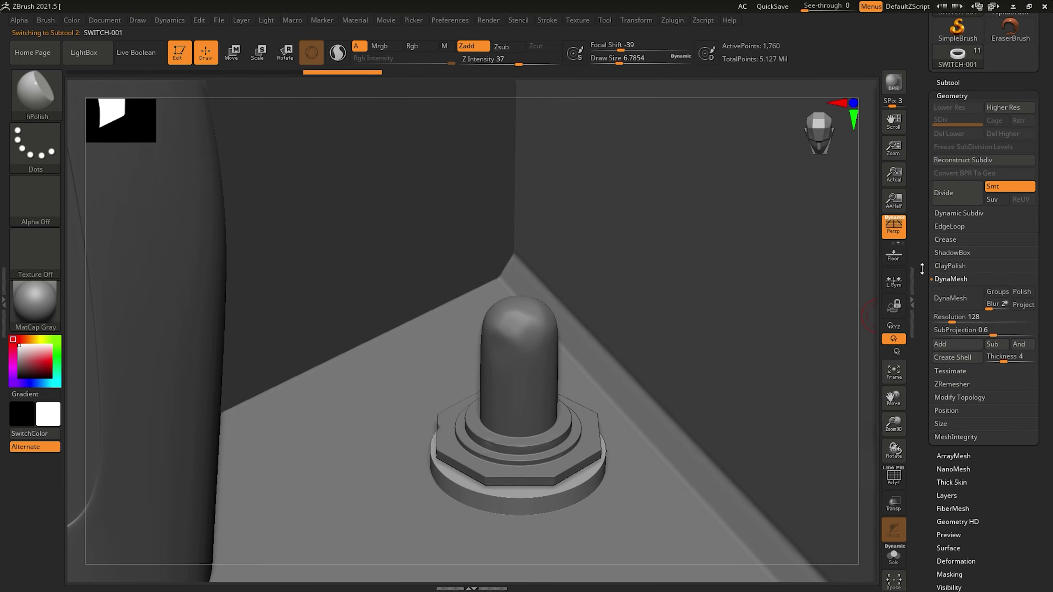
pyautogui.click(955, 533)
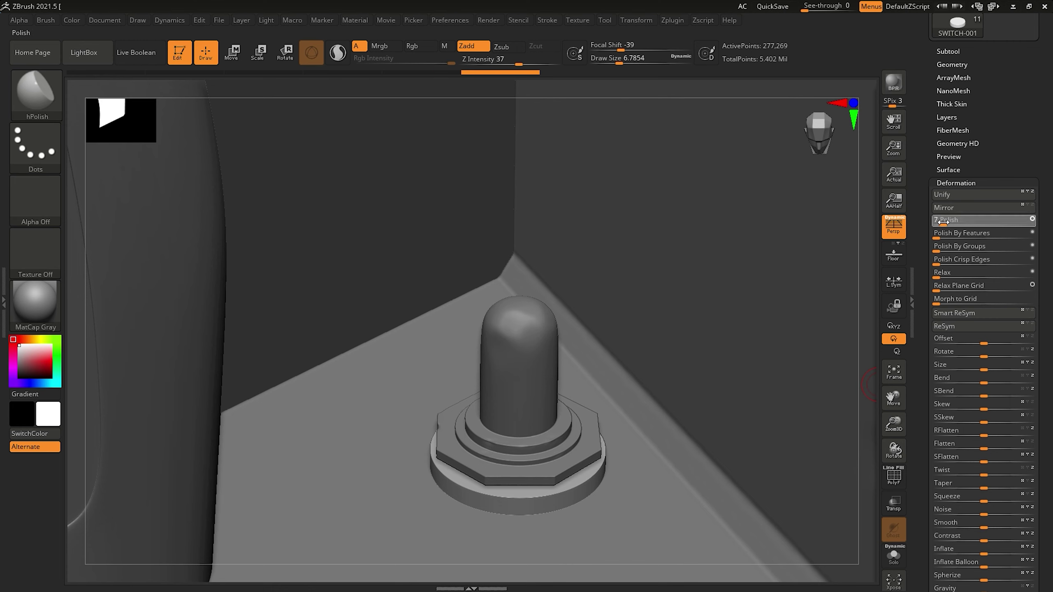
pyautogui.moveTo(705, 334)
pyautogui.keyDown('ctrl'); pyautogui.mouseDown(button='right')
pyautogui.moveTo(663, 415)
pyautogui.moveTo(580, 357)
pyautogui.mouseUp(button='right'); pyautogui.keyUp('ctrl')
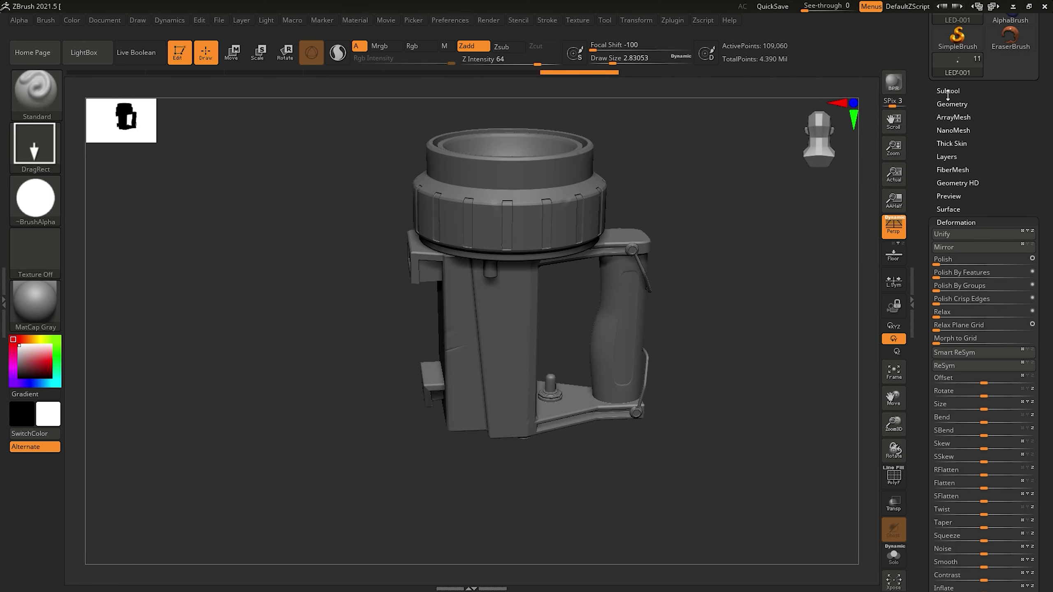
# Export all subtools with Zplugin's FBX ExportImport and save the LED-001 FBX file
pyautogui.click(686, 21)
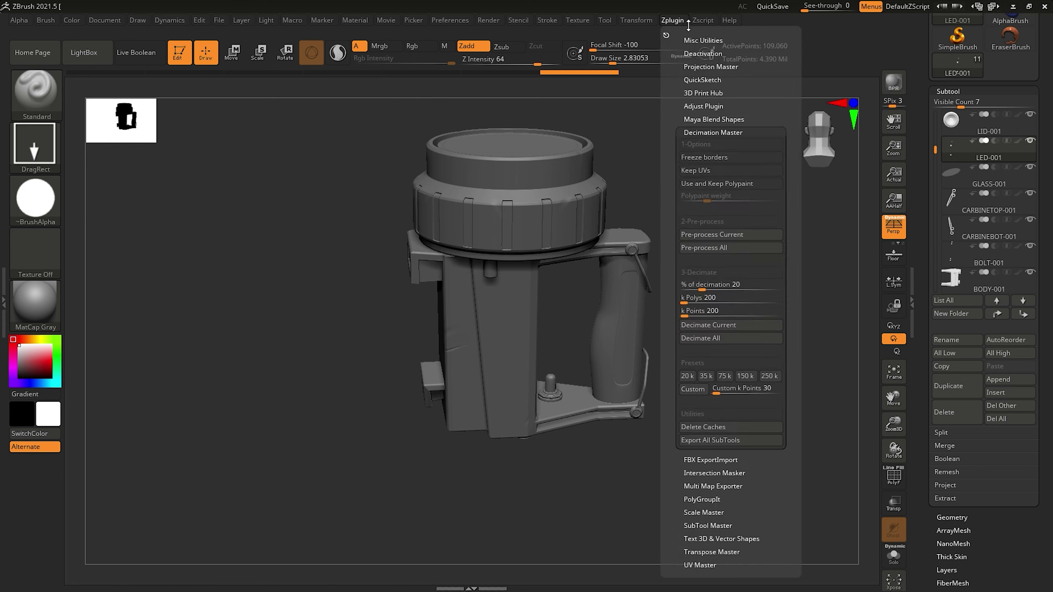
pyautogui.click(690, 460)
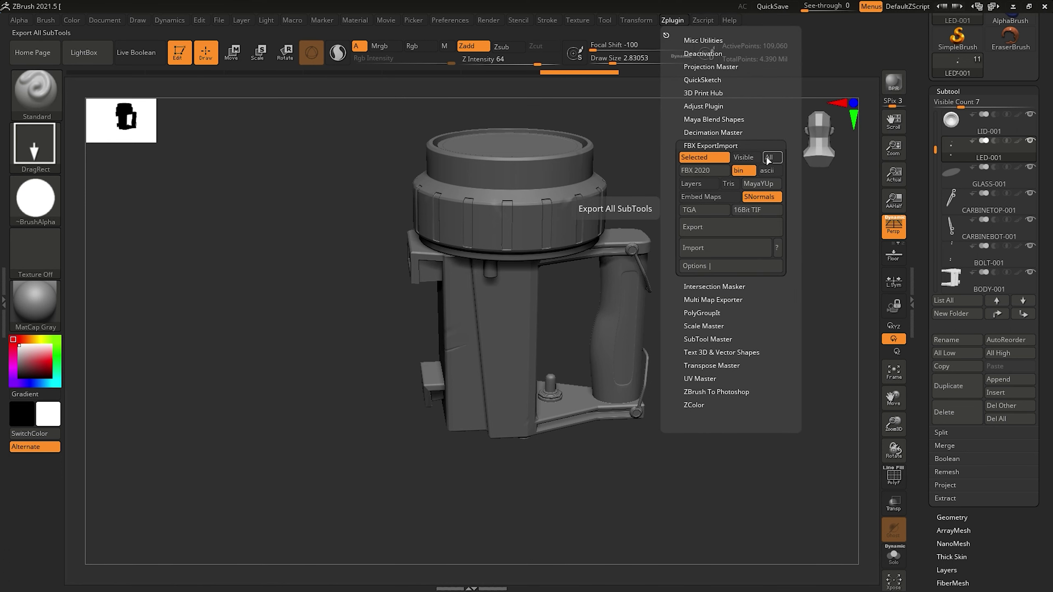
pyautogui.click(729, 227)
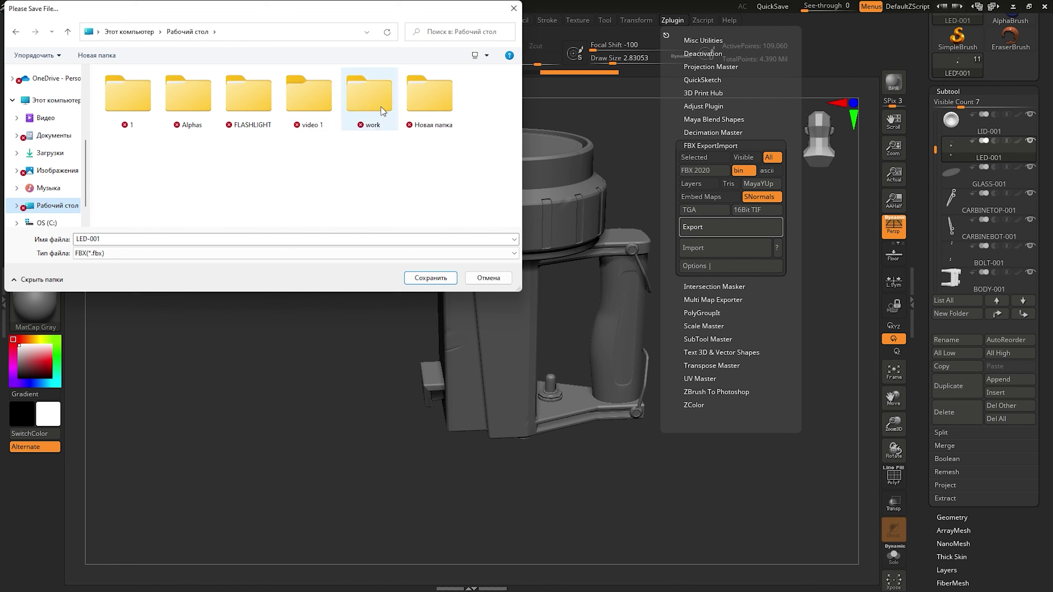
pyautogui.click(432, 278)
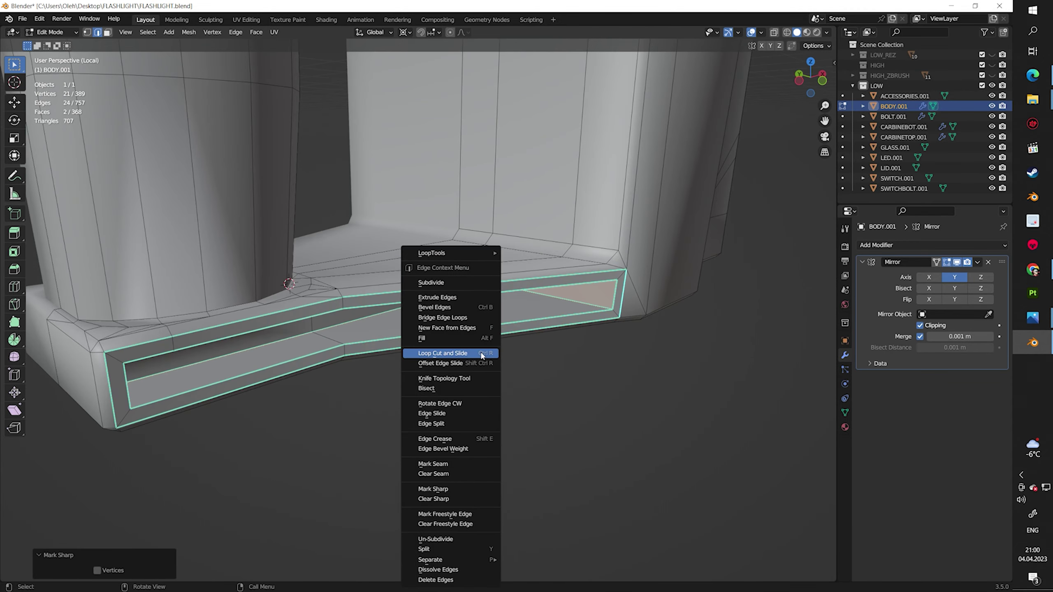
# Mark the current edges sharp, then select the rim and vertical edge loops
pyautogui.click(456, 353)
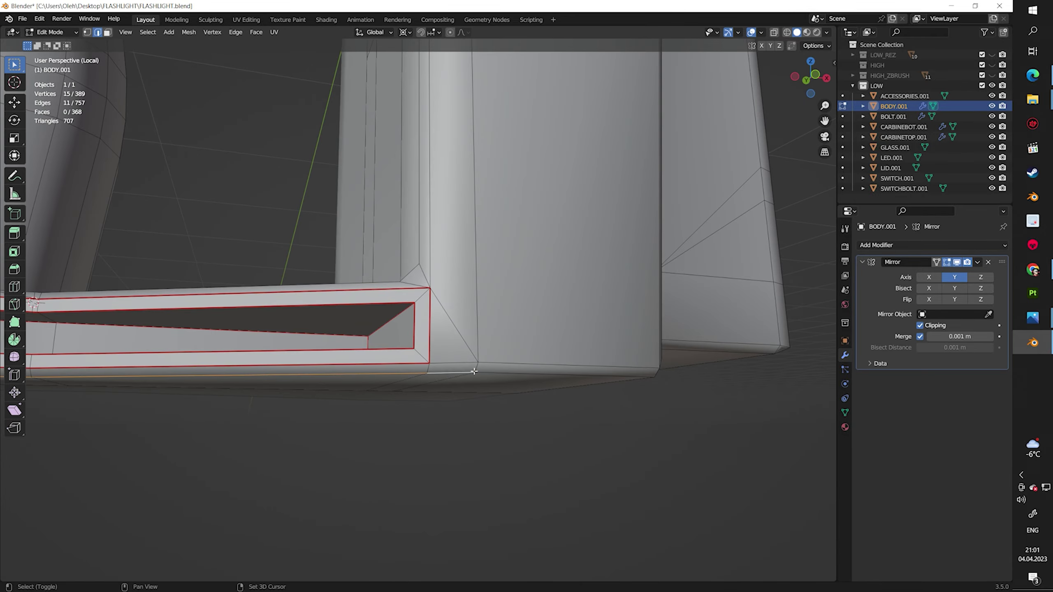
pyautogui.keyDown('shift'); pyautogui.click(474, 376); pyautogui.keyUp('shift')
pyautogui.moveTo(474, 379)
pyautogui.mouseDown(button='middle')
pyautogui.moveTo(559, 343)
pyautogui.moveTo(648, 390)
pyautogui.moveTo(518, 407)
pyautogui.moveTo(460, 389)
pyautogui.mouseUp(button='middle')
pyautogui.keyDown('alt'); pyautogui.keyDown('shift'); pyautogui.click(497, 400); pyautogui.keyUp('shift'); pyautogui.keyUp('alt')
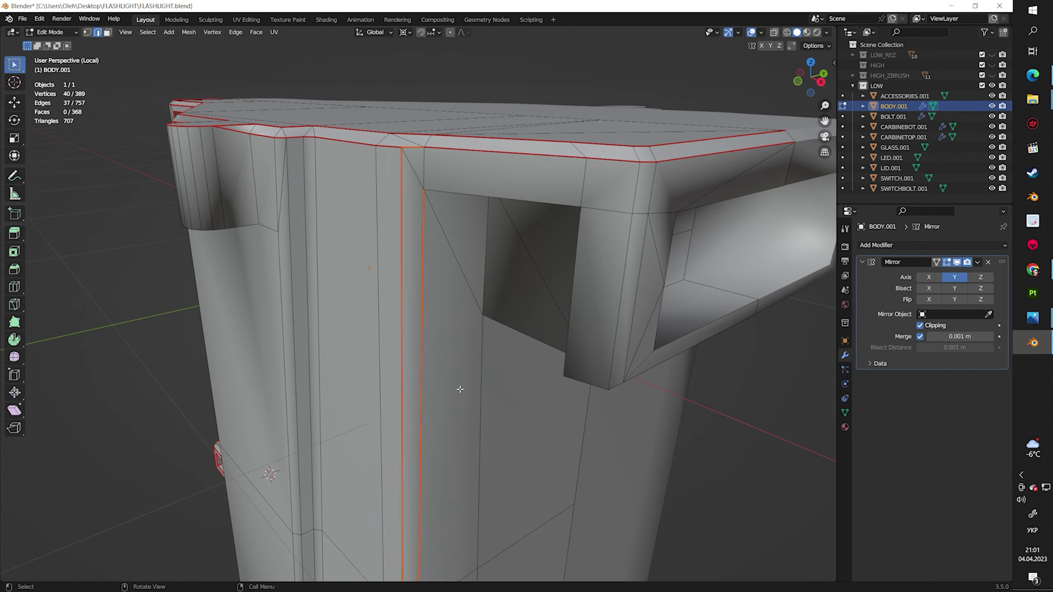
pyautogui.click(465, 401)
pyautogui.moveTo(508, 348)
pyautogui.mouseDown(button='middle')
pyautogui.moveTo(810, 243)
pyautogui.moveTo(979, 96)
pyautogui.mouseUp(button='middle')
# Hide the HIGH_ZBRUSH collection and add more body edges to the selection
pyautogui.press('KP_Divide')
pyautogui.scroll(10, 789, 216)
pyautogui.click(992, 75)
pyautogui.moveTo(497, 290)
pyautogui.mouseDown(button='middle')
pyautogui.moveTo(487, 235)
pyautogui.moveTo(441, 376)
pyautogui.mouseUp(button='middle')
pyautogui.scroll(-5, 487, 235)
pyautogui.scroll(5, 486, 235)
pyautogui.keyDown('shift'); pyautogui.click(487, 235); pyautogui.keyUp('shift')
pyautogui.scroll(-5, 486, 235)
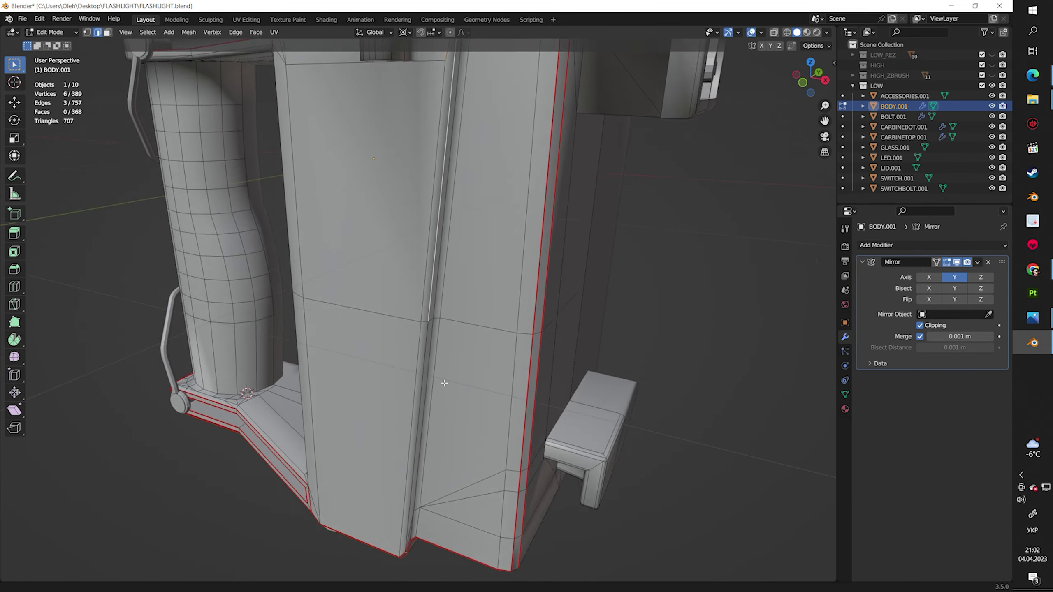
pyautogui.scroll(5, 442, 376)
pyautogui.keyDown('shift'); pyautogui.click(623, 259); pyautogui.keyUp('shift')
pyautogui.scroll(-5, 623, 259)
pyautogui.click(991, 75)
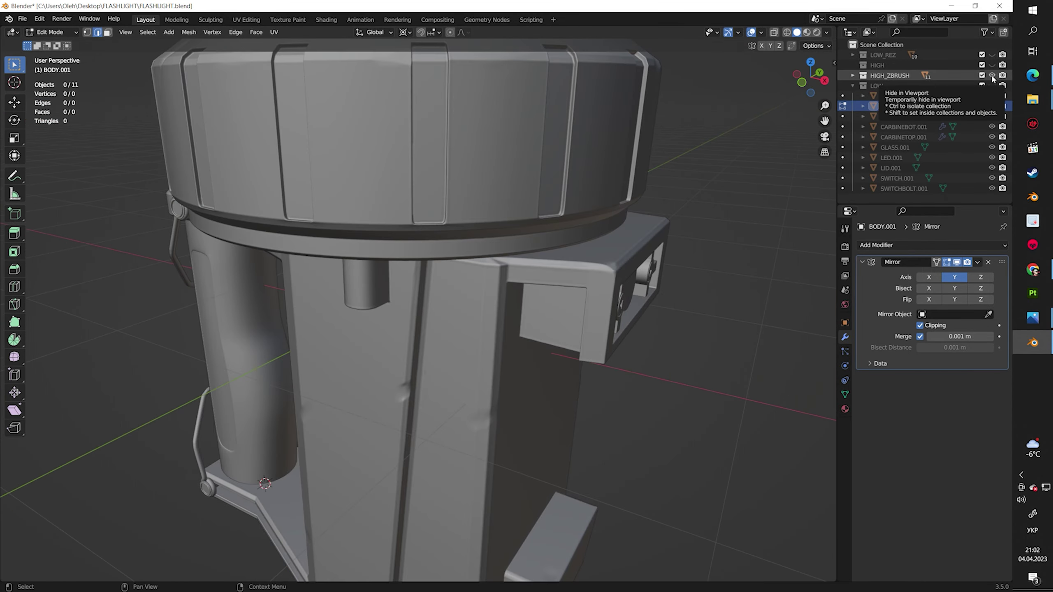
pyautogui.click(992, 75)
# Isolate the body mesh and clear the seam from the selected underside edges
pyautogui.press('KP_Divide')
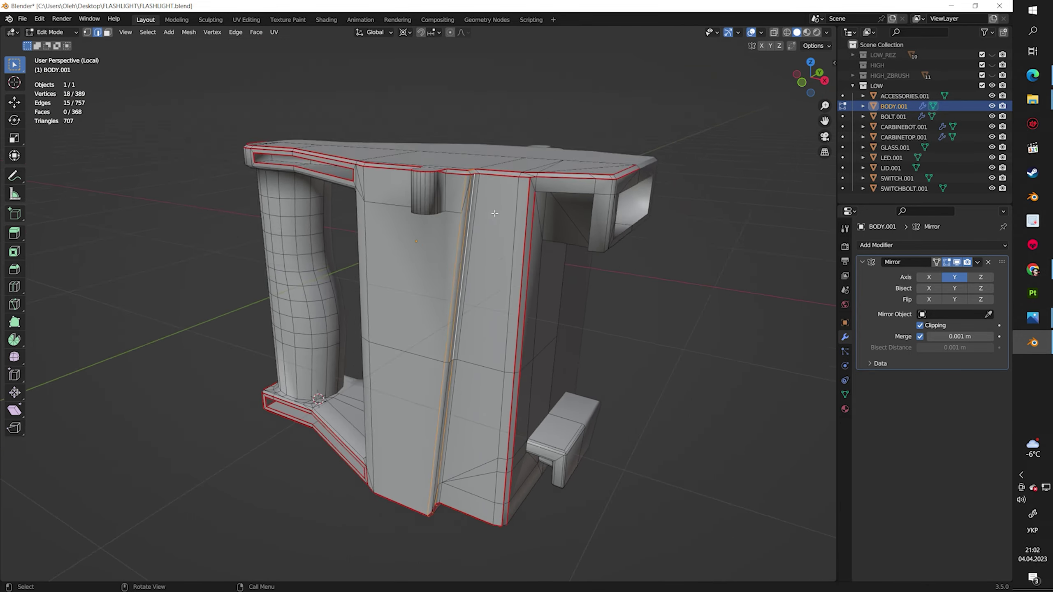
pyautogui.scroll(5, 524, 204)
pyautogui.scroll(-5, 524, 203)
pyautogui.moveTo(524, 203); pyautogui.dragTo(556, 303, button='middle')
pyautogui.scroll(3, 554, 317)
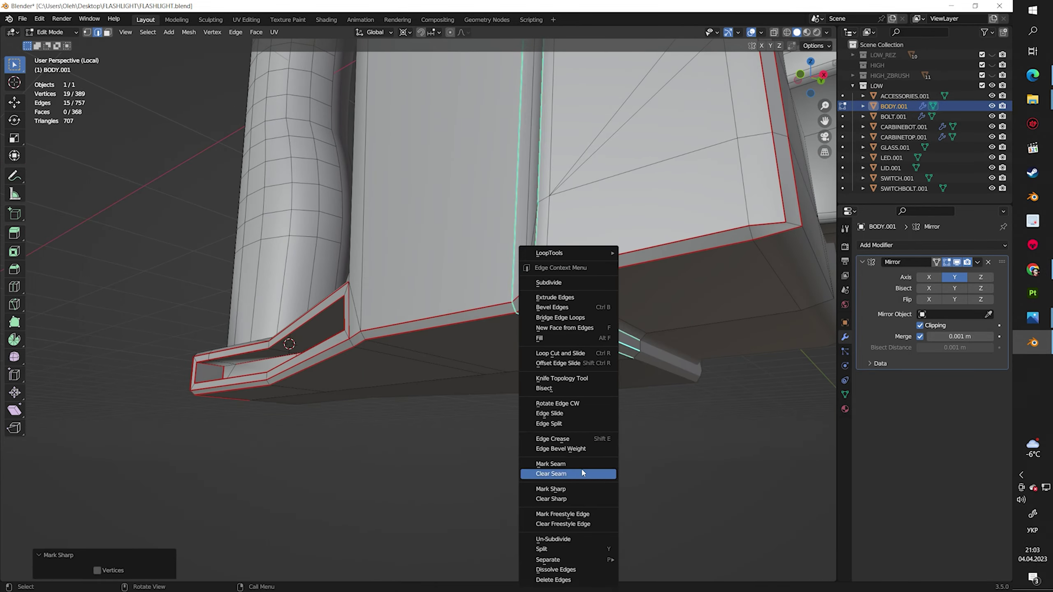
pyautogui.click(580, 470)
pyautogui.scroll(3, 580, 469)
pyautogui.moveTo(581, 469)
pyautogui.keyDown('shift'); pyautogui.mouseDown(button='middle')
pyautogui.moveTo(623, 410)
pyautogui.moveTo(549, 354)
pyautogui.moveTo(635, 483)
pyautogui.mouseUp(button='middle'); pyautogui.keyUp('shift')
# Select the outer rim loop near the handle and clear its seam
pyautogui.keyDown('alt'); pyautogui.keyDown('shift'); pyautogui.click(549, 354); pyautogui.keyUp('shift'); pyautogui.keyUp('alt')
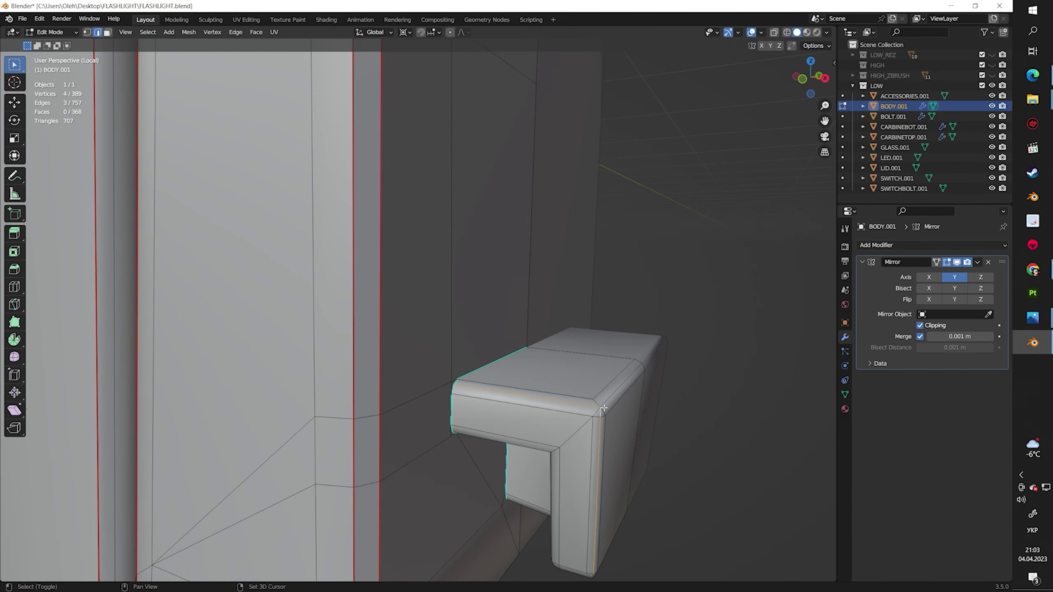
pyautogui.keyDown('alt'); pyautogui.click(635, 483); pyautogui.keyUp('alt')
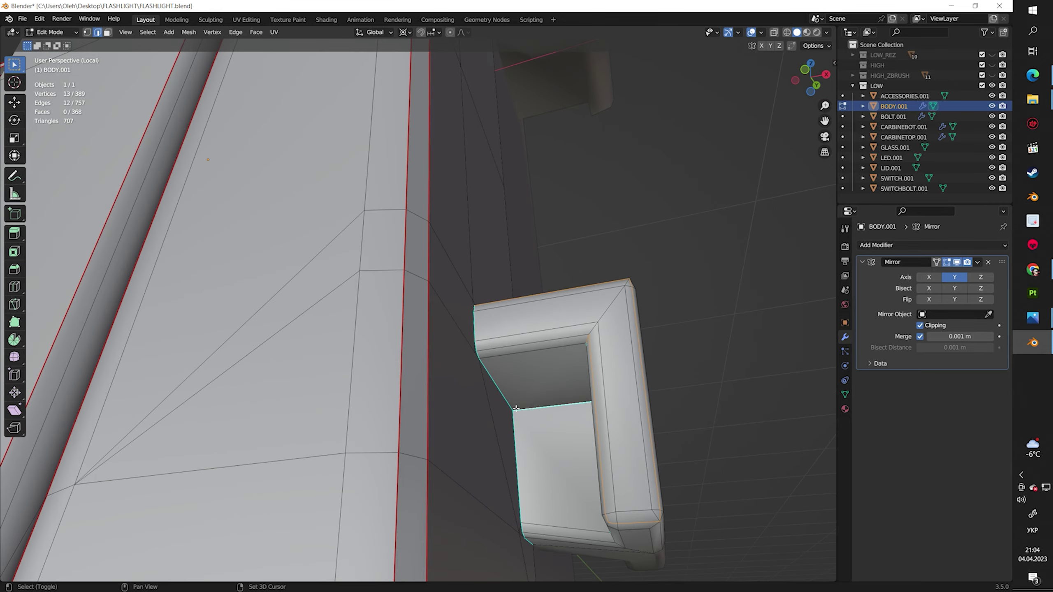
pyautogui.moveTo(635, 483)
pyautogui.mouseDown(button='middle')
pyautogui.moveTo(582, 473)
pyautogui.moveTo(670, 414)
pyautogui.moveTo(606, 330)
pyautogui.moveTo(555, 350)
pyautogui.moveTo(438, 241)
pyautogui.mouseUp(button='middle')
pyautogui.keyDown('alt'); pyautogui.keyDown('shift'); pyautogui.click(582, 473); pyautogui.keyUp('shift'); pyautogui.keyUp('alt')
pyautogui.rightClick(581, 474)
pyautogui.click(581, 473)
# Deselect everything, then mark a newly selected body edge as a seam
pyautogui.click(644, 438)
pyautogui.hotkey('alt', 'a')
pyautogui.keyDown('shift'); pyautogui.click(438, 241); pyautogui.keyUp('shift')
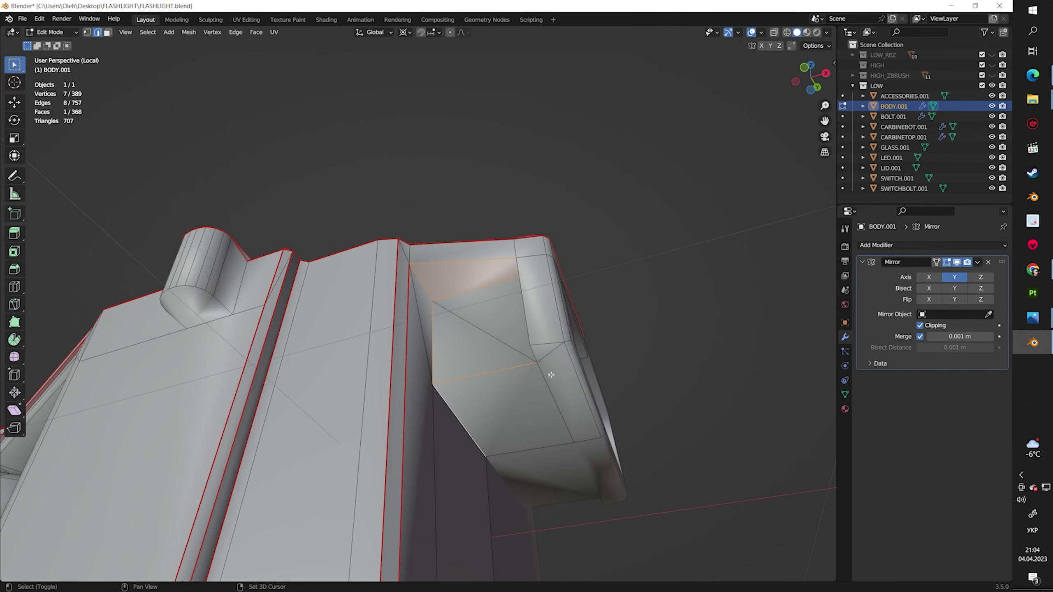
pyautogui.moveTo(503, 260); pyautogui.dragTo(567, 364, button='middle')
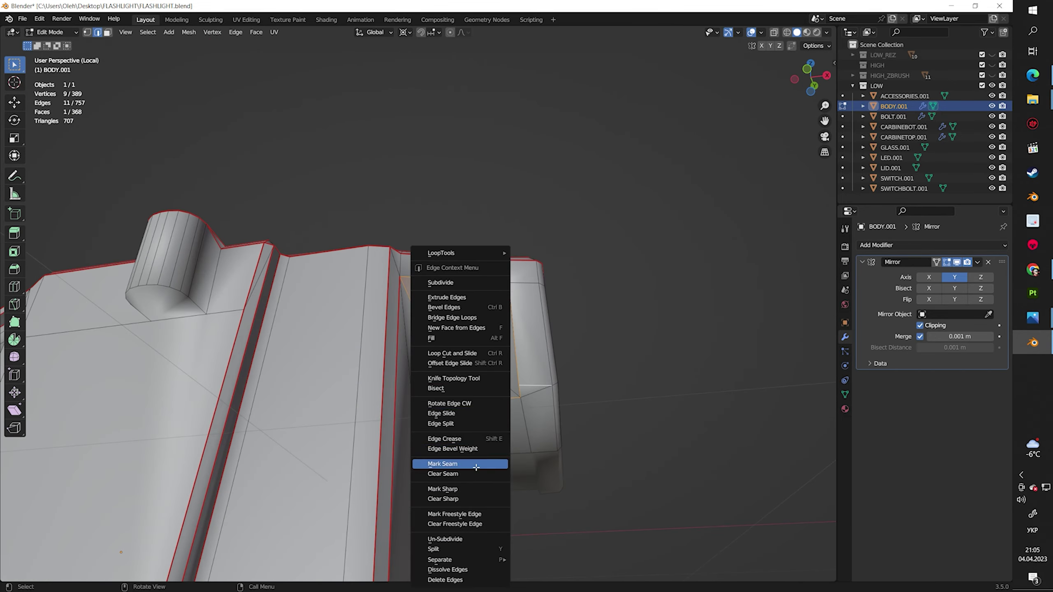
pyautogui.click(442, 489)
pyautogui.moveTo(442, 489); pyautogui.dragTo(441, 316, button='middle')
pyautogui.moveTo(567, 379)
pyautogui.mouseDown(button='middle')
pyautogui.moveTo(623, 493)
pyautogui.moveTo(637, 343)
pyautogui.moveTo(524, 401)
pyautogui.mouseUp(button='middle')
pyautogui.rightClick(623, 493)
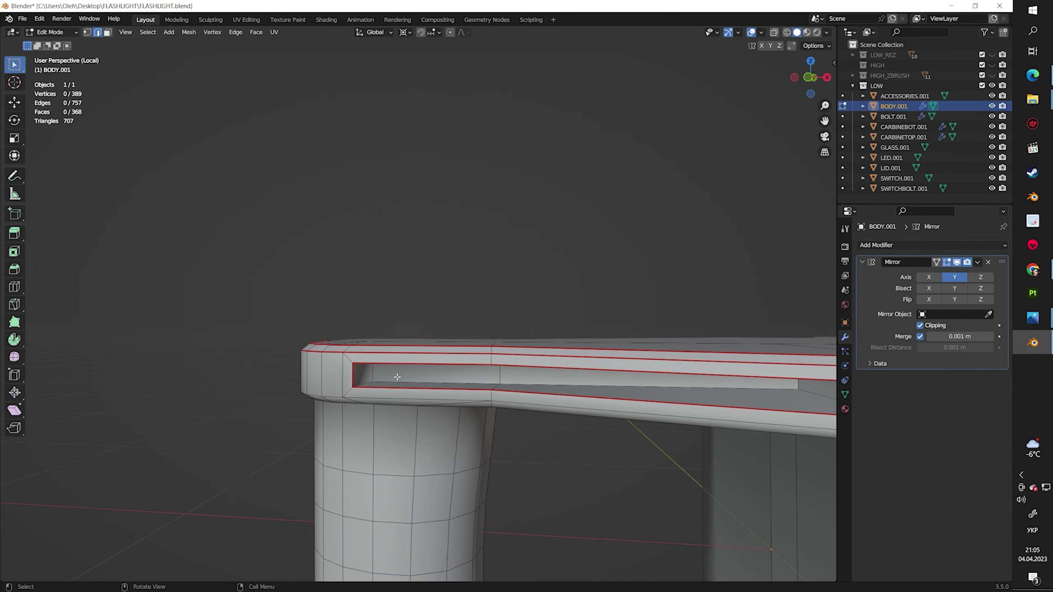
# Select the slot edge loops under the top rim and mark them sharp
pyautogui.scroll(3, 523, 401)
pyautogui.keyDown('alt'); pyautogui.click(394, 360); pyautogui.keyUp('alt')
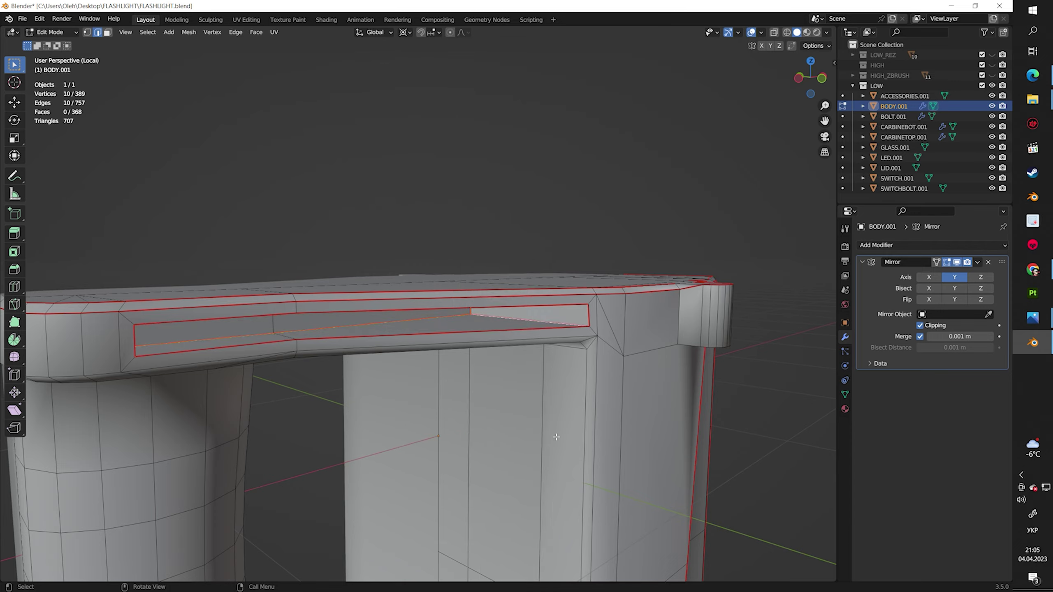
pyautogui.moveTo(556, 437)
pyautogui.mouseDown(button='middle')
pyautogui.moveTo(631, 355)
pyautogui.moveTo(610, 387)
pyautogui.mouseUp(button='middle')
pyautogui.keyDown('alt'); pyautogui.keyDown('shift'); pyautogui.click(592, 394); pyautogui.keyUp('shift'); pyautogui.keyUp('alt')
pyautogui.keyDown('alt'); pyautogui.keyDown('shift'); pyautogui.click(610, 387); pyautogui.keyUp('shift'); pyautogui.keyUp('alt')
pyautogui.rightClick(609, 387)
pyautogui.click(549, 493)
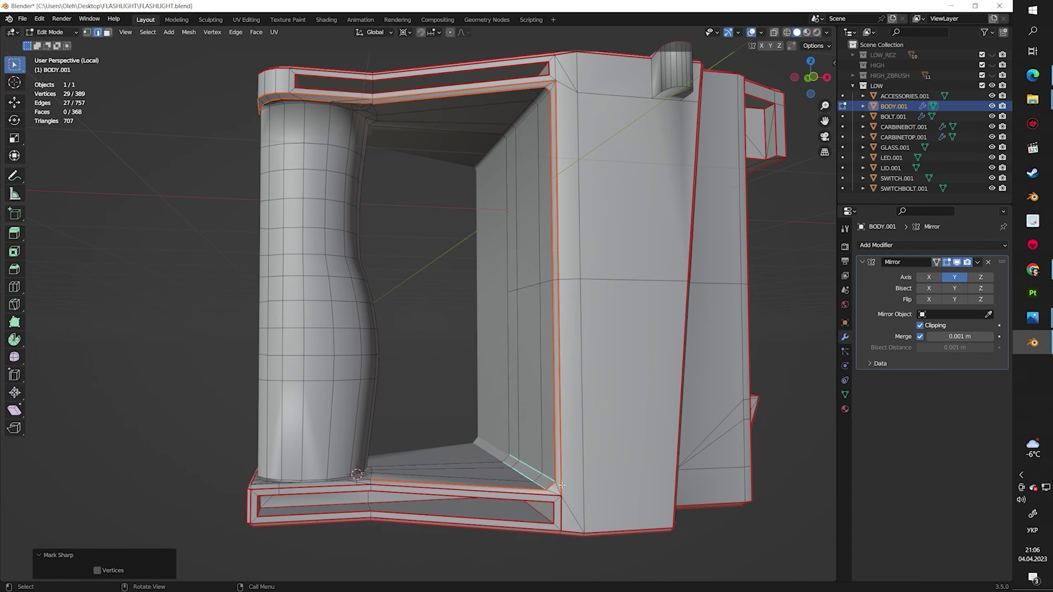
# Mark the single edge at the body's bottom corner as sharp
pyautogui.scroll(-3, 549, 492)
pyautogui.moveTo(549, 492); pyautogui.dragTo(597, 449, button='middle')
pyautogui.scroll(5, 418, 470)
pyautogui.click(417, 470)
pyautogui.scroll(-3, 418, 470)
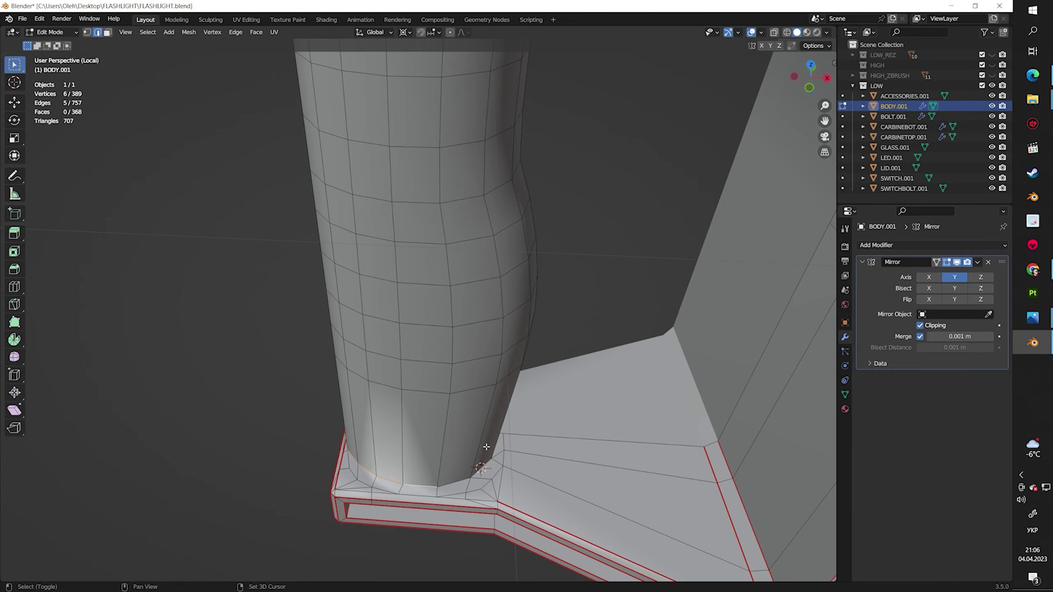
pyautogui.rightClick(496, 469)
pyautogui.click(496, 476)
pyautogui.scroll(4, 628, 483)
# Mark the edges along the top of the cylinder and body as sharp
pyautogui.scroll(-4, 628, 483)
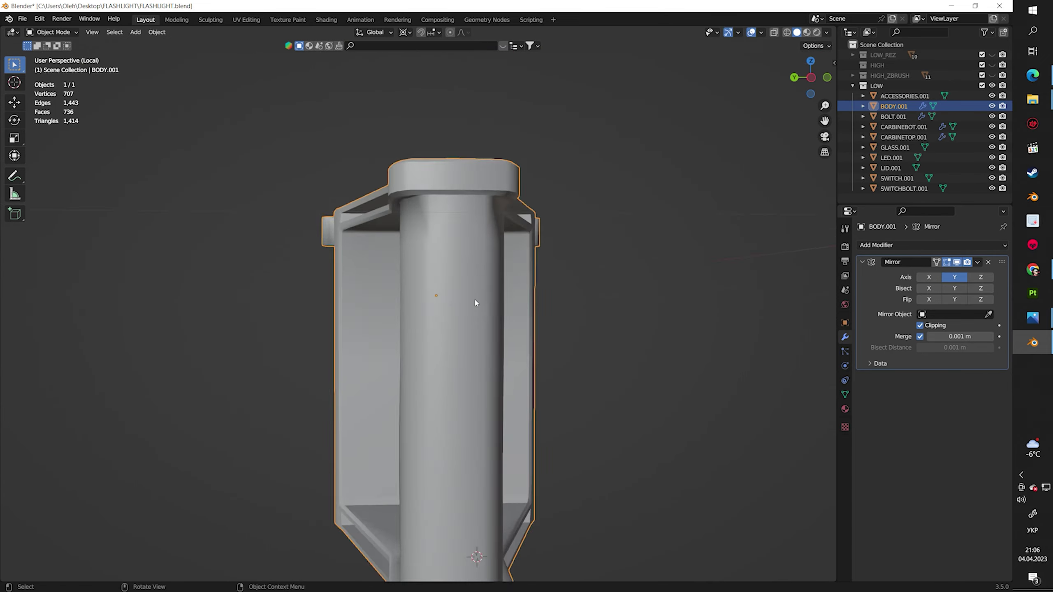
pyautogui.moveTo(477, 300); pyautogui.dragTo(460, 282, button='middle')
pyautogui.scroll(4, 460, 282)
pyautogui.scroll(2, 453, 257)
pyautogui.click(453, 258)
pyautogui.moveTo(551, 232)
pyautogui.mouseDown(button='middle')
pyautogui.moveTo(650, 195)
pyautogui.moveTo(630, 463)
pyautogui.moveTo(551, 424)
pyautogui.moveTo(297, 399)
pyautogui.moveTo(315, 404)
pyautogui.moveTo(315, 418)
pyautogui.mouseUp(button='middle')
pyautogui.scroll(-4, 537, 419)
pyautogui.scroll(6, 537, 418)
pyautogui.click(297, 399)
pyautogui.rightClick(280, 463)
pyautogui.click(280, 462)
# Mark a cylinder edge loop and a single body-top edge as sharp
pyautogui.moveTo(279, 462)
pyautogui.mouseDown(button='middle')
pyautogui.moveTo(590, 389)
pyautogui.moveTo(539, 390)
pyautogui.moveTo(512, 483)
pyautogui.moveTo(615, 380)
pyautogui.moveTo(606, 369)
pyautogui.moveTo(578, 395)
pyautogui.mouseUp(button='middle')
pyautogui.keyDown('alt'); pyautogui.click(522, 269); pyautogui.keyUp('alt')
pyautogui.rightClick(546, 376)
pyautogui.click(540, 389)
pyautogui.rightClick(511, 483)
pyautogui.click(512, 483)
pyautogui.scroll(4, 615, 380)
pyautogui.click(578, 395)
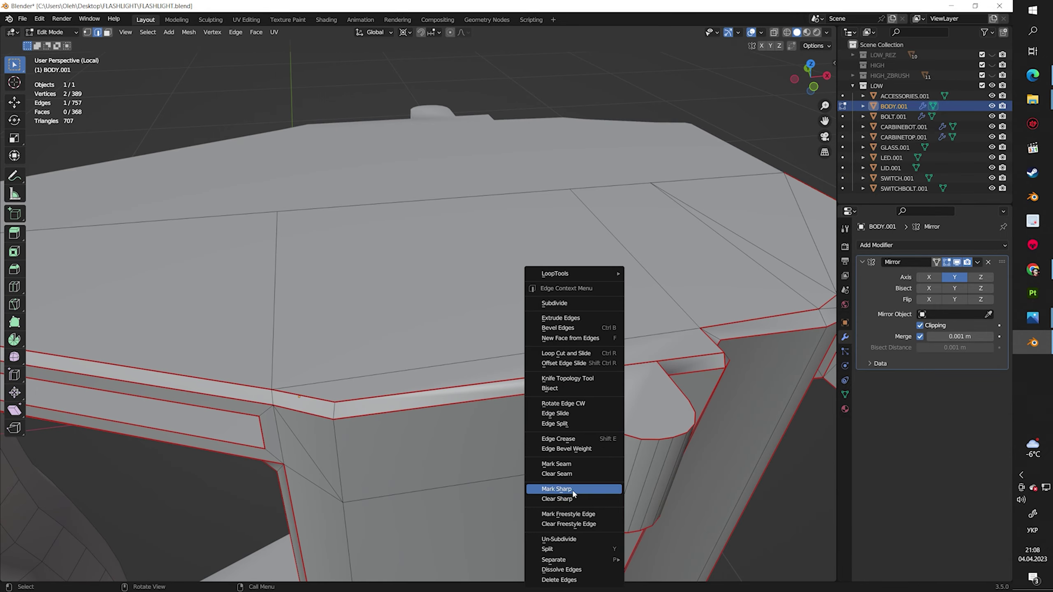
pyautogui.click(573, 490)
# From top view, confirm a cut near the switch lug and snap the 3D cursor there
pyautogui.moveTo(572, 489); pyautogui.dragTo(652, 407, button='middle')
pyautogui.press('KP_7')
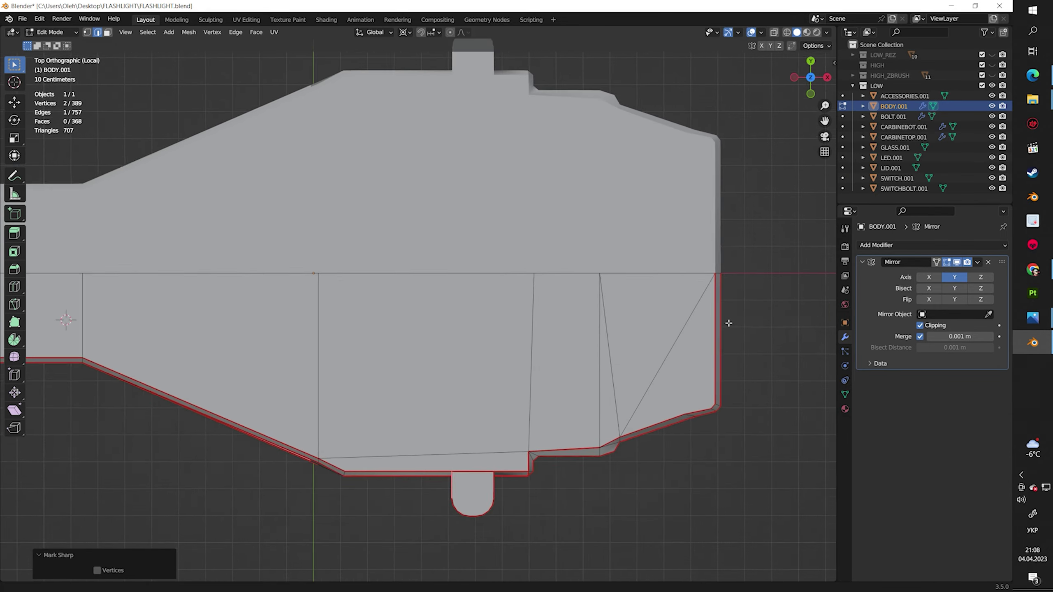
pyautogui.scroll(5, 588, 484)
pyautogui.press('Return')
pyautogui.moveTo(728, 479)
pyautogui.mouseDown(button='middle')
pyautogui.moveTo(747, 425)
pyautogui.moveTo(550, 264)
pyautogui.mouseUp(button='middle')
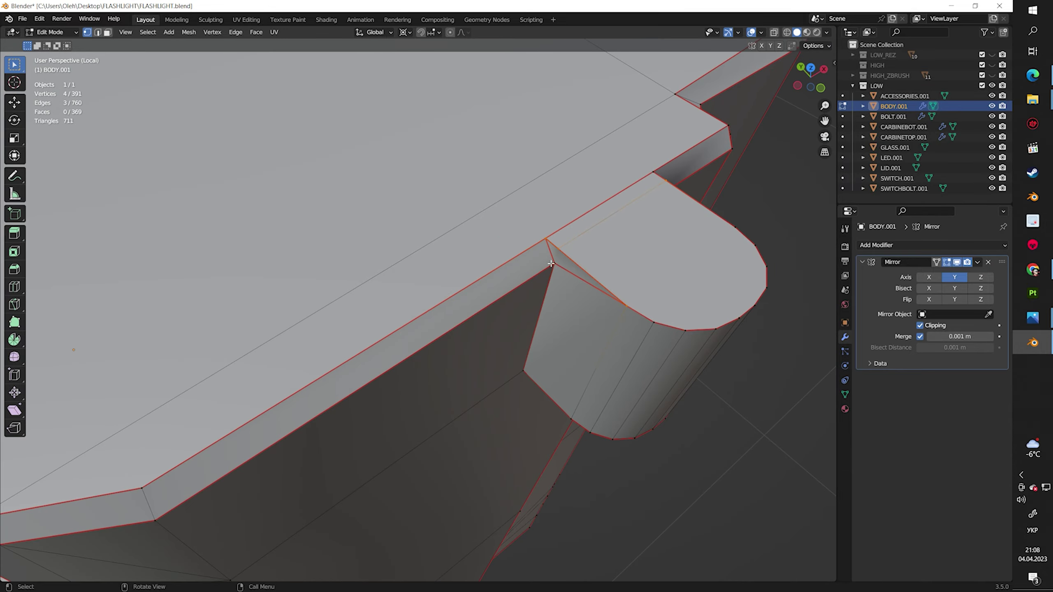
pyautogui.click(564, 311)
pyautogui.moveTo(564, 311); pyautogui.dragTo(477, 351, button='middle')
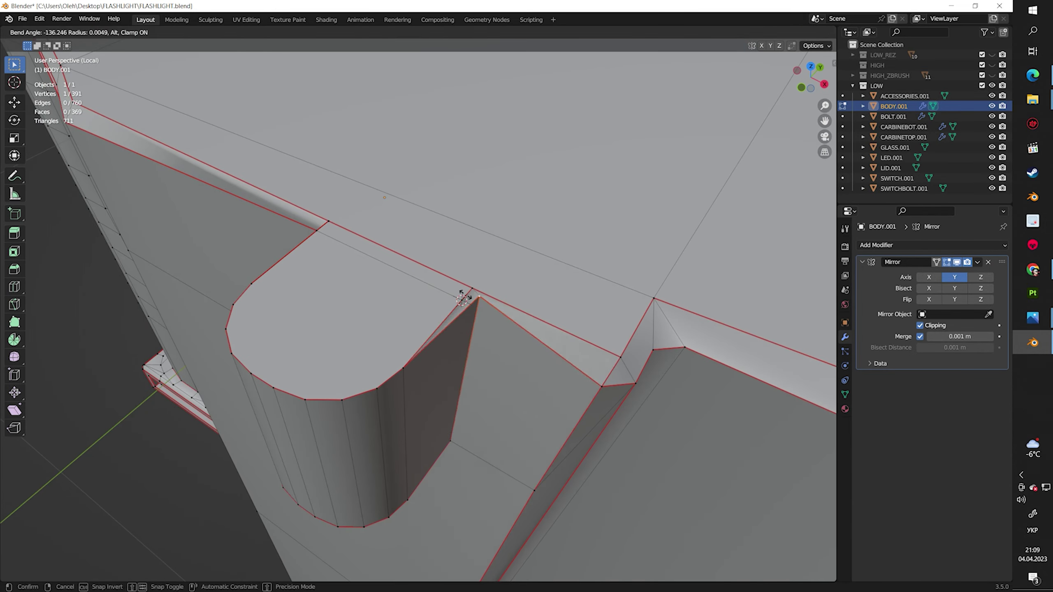
pyautogui.moveTo(527, 316)
pyautogui.mouseDown(button='middle')
pyautogui.moveTo(576, 294)
pyautogui.moveTo(529, 235)
pyautogui.moveTo(534, 207)
pyautogui.moveTo(566, 286)
pyautogui.mouseUp(button='middle')
# Knife-cut a new edge across the switch lug face
pyautogui.press('k')
pyautogui.click(542, 219)
pyautogui.press('Return')
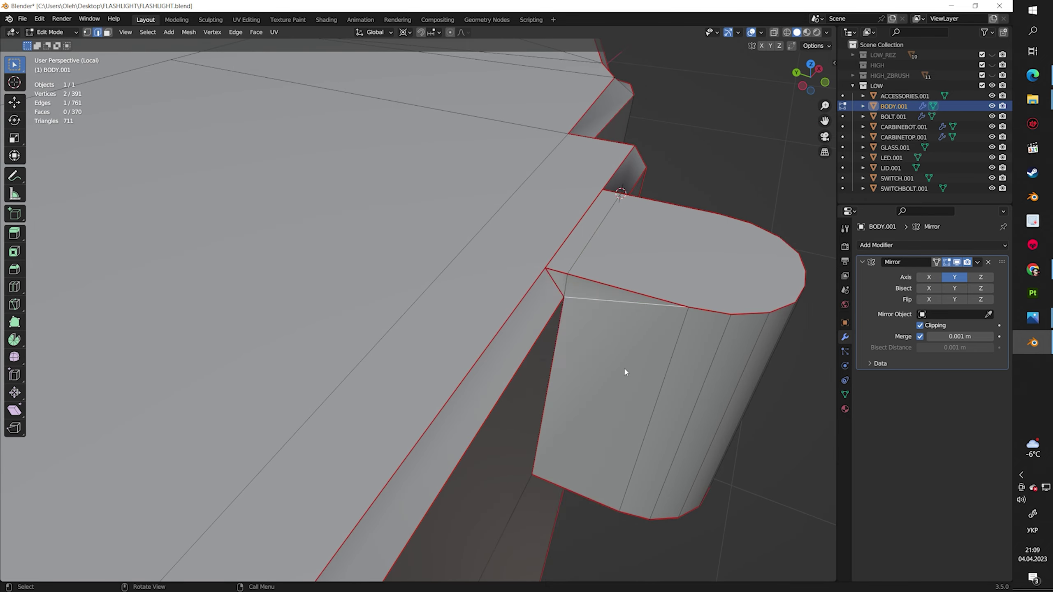
pyautogui.moveTo(569, 404)
pyautogui.mouseDown(button='middle')
pyautogui.moveTo(540, 358)
pyautogui.moveTo(362, 320)
pyautogui.mouseUp(button='middle')
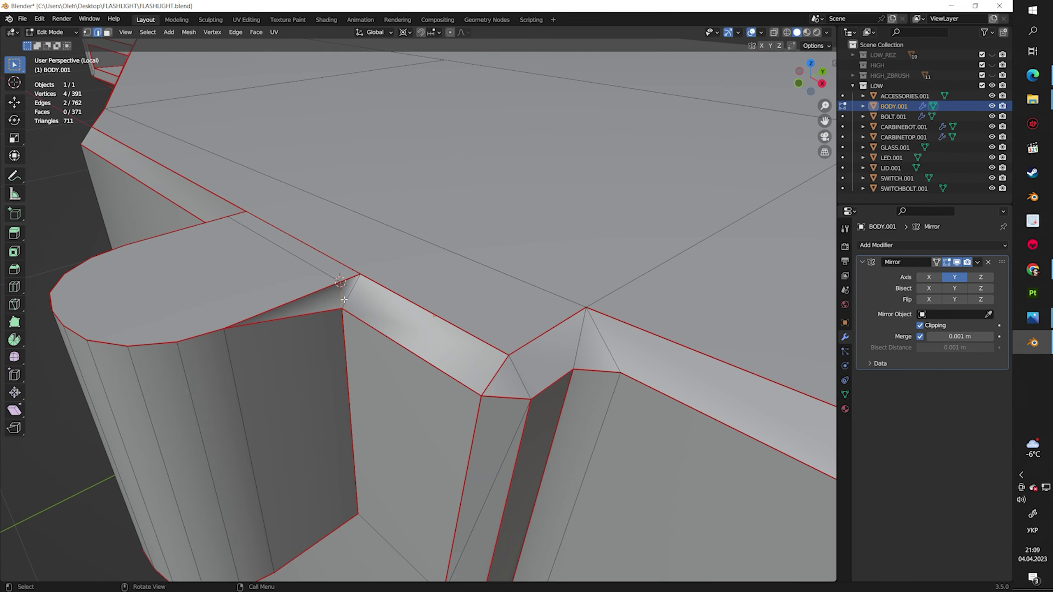
pyautogui.moveTo(359, 451); pyautogui.dragTo(339, 370, button='middle')
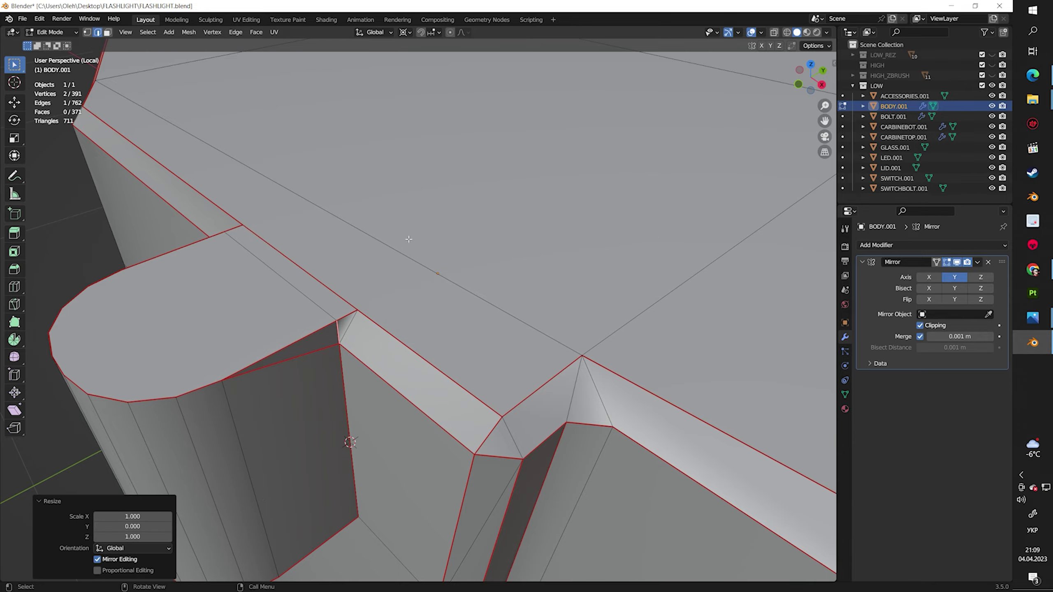
pyautogui.moveTo(409, 239)
pyautogui.mouseDown(button='middle')
pyautogui.moveTo(358, 487)
pyautogui.moveTo(358, 381)
pyautogui.moveTo(388, 241)
pyautogui.moveTo(487, 341)
pyautogui.moveTo(513, 287)
pyautogui.mouseUp(button='middle')
# Mark the two new cut edges around the lug as seams
pyautogui.rightClick(358, 486)
pyautogui.click(367, 485)
pyautogui.rightClick(487, 341)
pyautogui.click(487, 341)
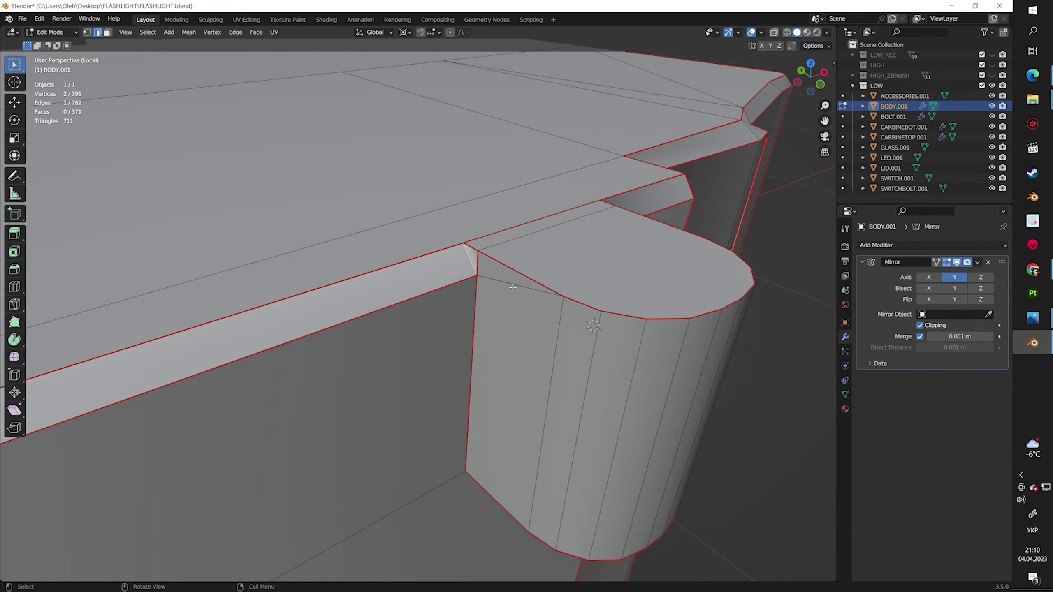
pyautogui.scroll(2, 513, 287)
pyautogui.moveTo(580, 223); pyautogui.dragTo(354, 317, button='middle')
pyautogui.scroll(3, 353, 318)
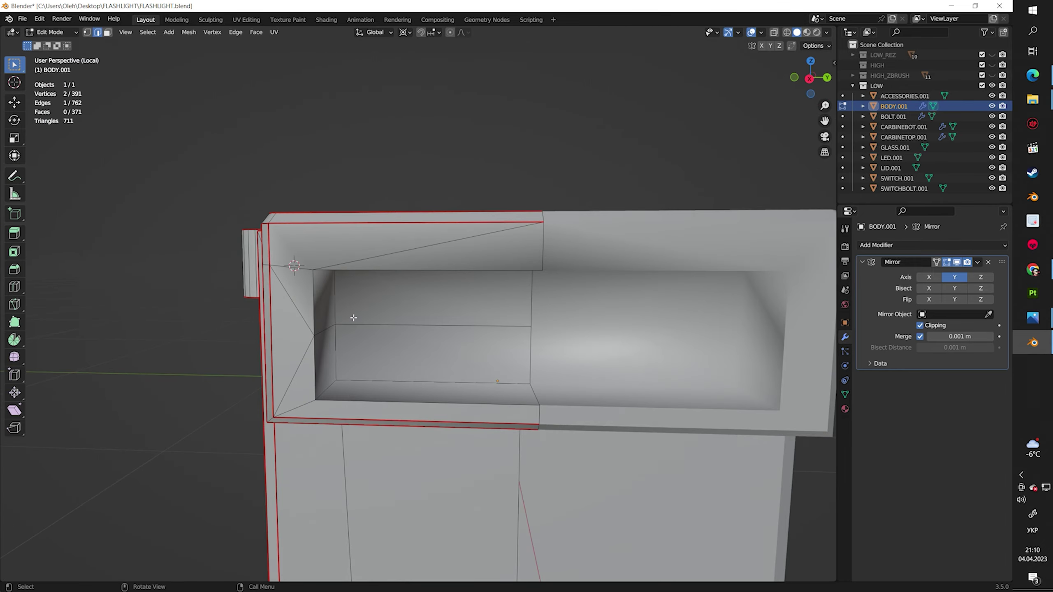
# Seam the edge loop around the cavity and clear sharp from a lower cavity edge
pyautogui.keyDown('alt'); pyautogui.click(361, 273); pyautogui.keyUp('alt')
pyautogui.moveTo(361, 273); pyautogui.dragTo(369, 221, button='middle')
pyautogui.rightClick(385, 487)
pyautogui.click(385, 488)
pyautogui.moveTo(385, 487)
pyautogui.mouseDown(button='middle')
pyautogui.moveTo(517, 376)
pyautogui.moveTo(376, 344)
pyautogui.moveTo(535, 348)
pyautogui.moveTo(518, 374)
pyautogui.moveTo(398, 435)
pyautogui.mouseUp(button='middle')
pyautogui.scroll(4, 378, 547)
pyautogui.click(377, 545)
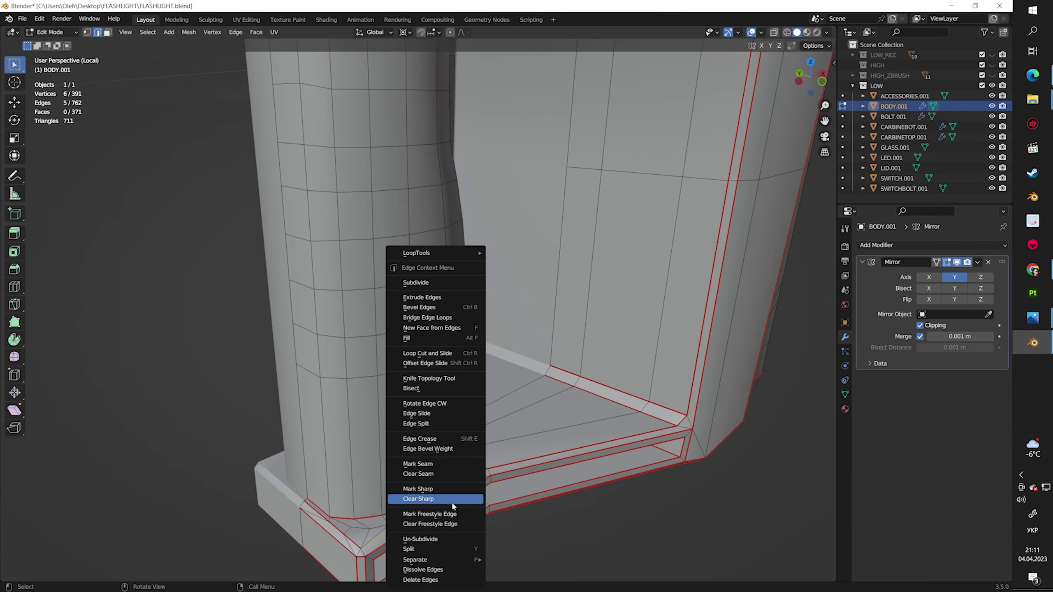
pyautogui.click(451, 499)
# Mark the two underside edges and further body edges as seams
pyautogui.moveTo(451, 501)
pyautogui.mouseDown(button='middle')
pyautogui.moveTo(497, 391)
pyautogui.moveTo(443, 416)
pyautogui.moveTo(533, 319)
pyautogui.moveTo(622, 423)
pyautogui.moveTo(704, 446)
pyautogui.moveTo(726, 352)
pyautogui.moveTo(663, 487)
pyautogui.mouseUp(button='middle')
pyautogui.click(533, 319)
pyautogui.rightClick(622, 423)
pyautogui.click(622, 423)
pyautogui.press('Tab')
pyautogui.rightClick(663, 486)
pyautogui.click(664, 486)
pyautogui.moveTo(736, 418)
pyautogui.mouseDown(button='middle')
pyautogui.moveTo(740, 409)
pyautogui.moveTo(517, 364)
pyautogui.moveTo(620, 449)
pyautogui.moveTo(628, 418)
pyautogui.moveTo(507, 418)
pyautogui.moveTo(630, 303)
pyautogui.moveTo(580, 336)
pyautogui.moveTo(638, 380)
pyautogui.mouseUp(button='middle')
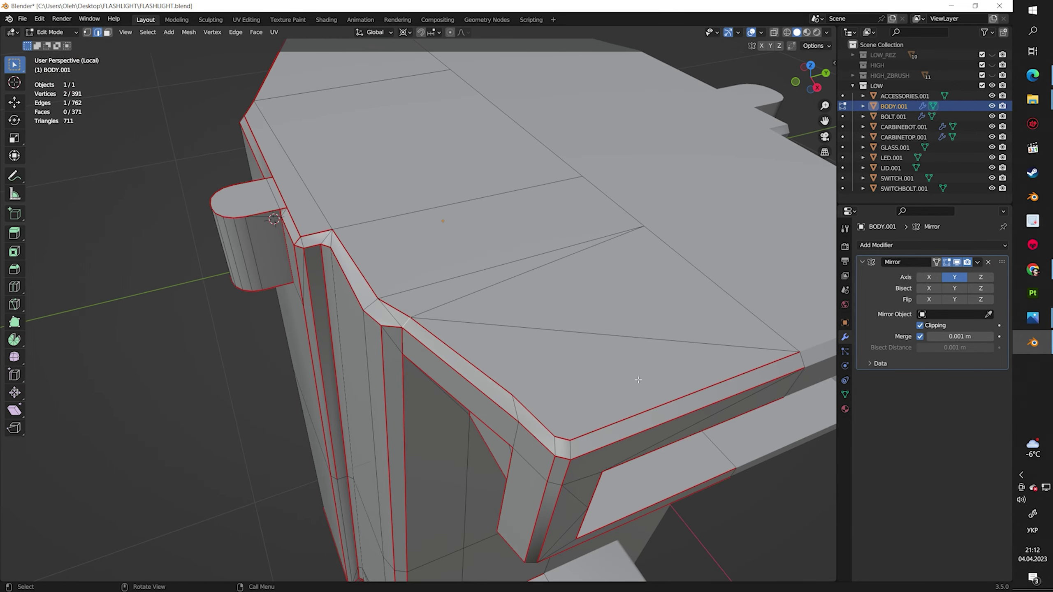
pyautogui.rightClick(539, 460)
pyautogui.moveTo(539, 461)
pyautogui.mouseDown(button='middle')
pyautogui.moveTo(628, 423)
pyautogui.moveTo(681, 419)
pyautogui.moveTo(623, 440)
pyautogui.mouseUp(button='middle')
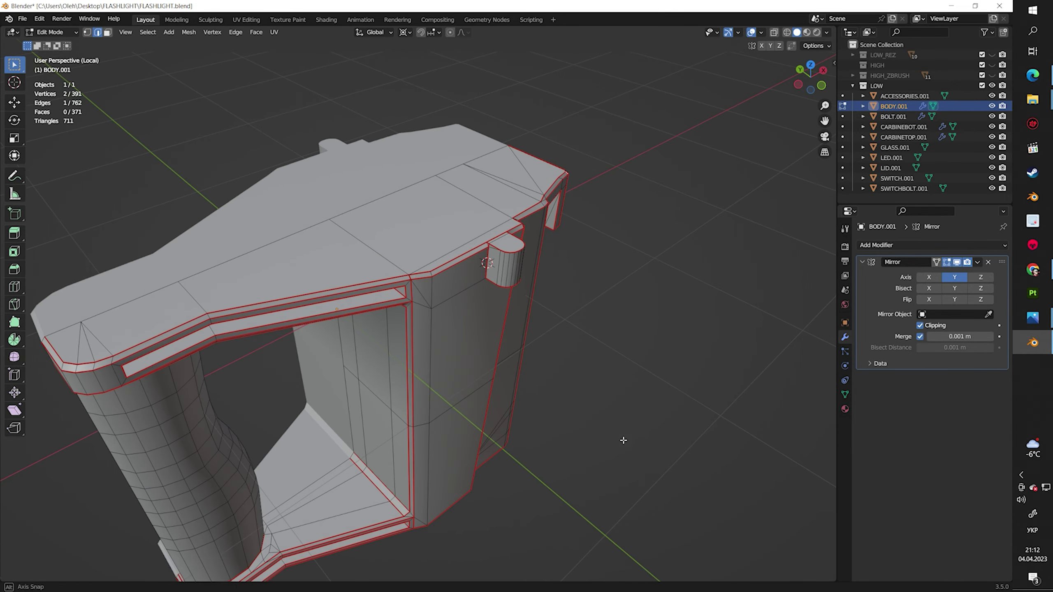
# Hide LOW, show HIGH_ZBRUSH to compare, then reselect BODY.001 in edit mode
pyautogui.click(991, 86)
pyautogui.click(992, 75)
pyautogui.moveTo(726, 232); pyautogui.dragTo(665, 267, button='middle')
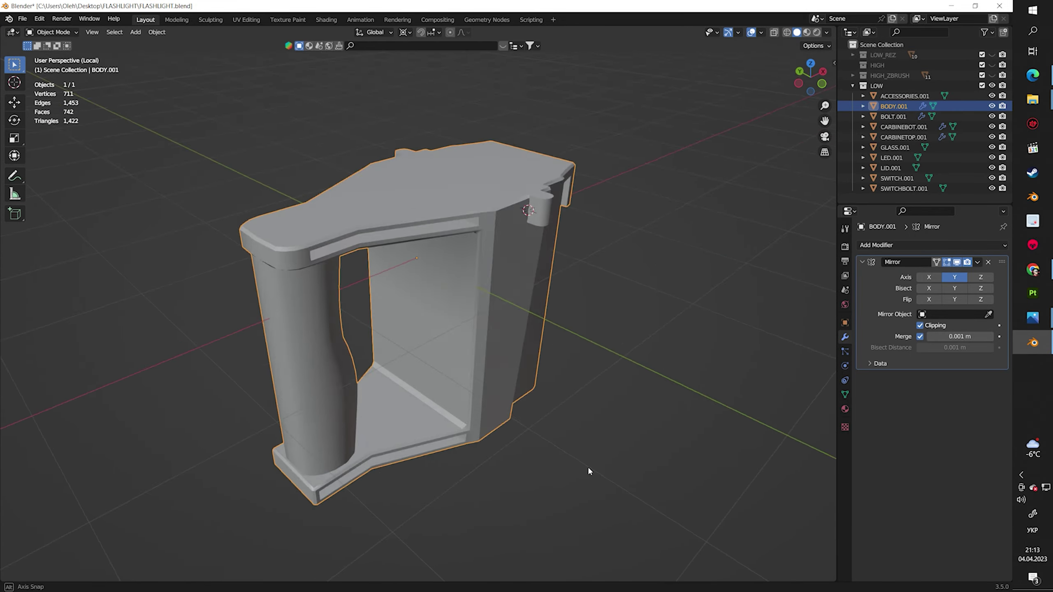
pyautogui.click(588, 470)
pyautogui.moveTo(588, 471)
pyautogui.mouseDown(button='middle')
pyautogui.moveTo(472, 375)
pyautogui.moveTo(564, 480)
pyautogui.moveTo(526, 308)
pyautogui.moveTo(499, 348)
pyautogui.mouseUp(button='middle')
pyautogui.scroll(5, 526, 308)
pyautogui.click(498, 348)
pyautogui.press('Tab')
# Seam the handle edges, then select the whole mesh and unwrap BODY.001
pyautogui.moveTo(369, 299); pyautogui.dragTo(338, 286, button='middle')
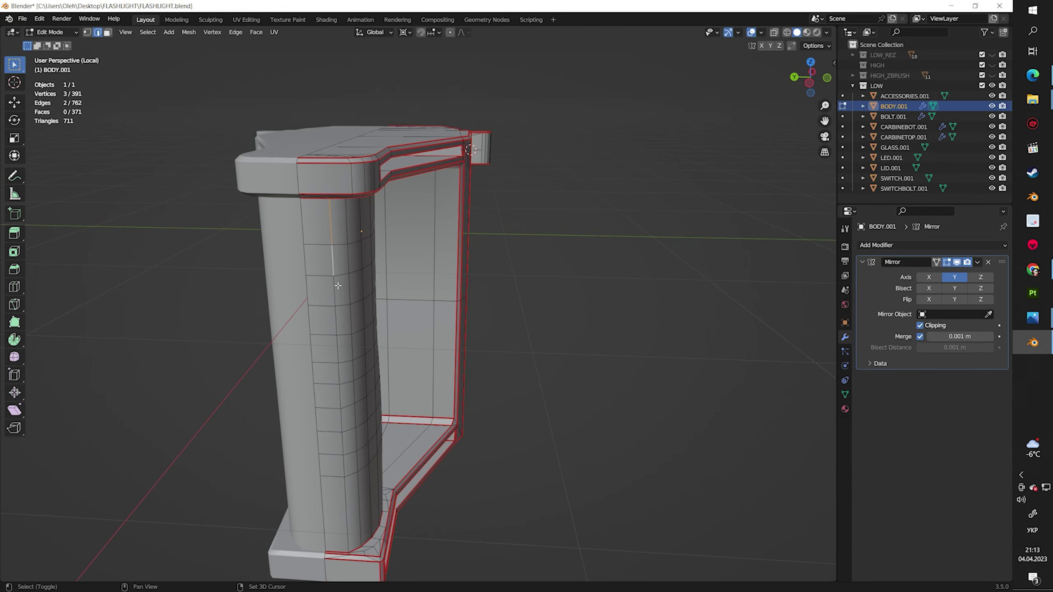
pyautogui.rightClick(344, 367)
pyautogui.click(287, 471)
pyautogui.moveTo(286, 471); pyautogui.dragTo(396, 224, button='middle')
pyautogui.click(396, 224)
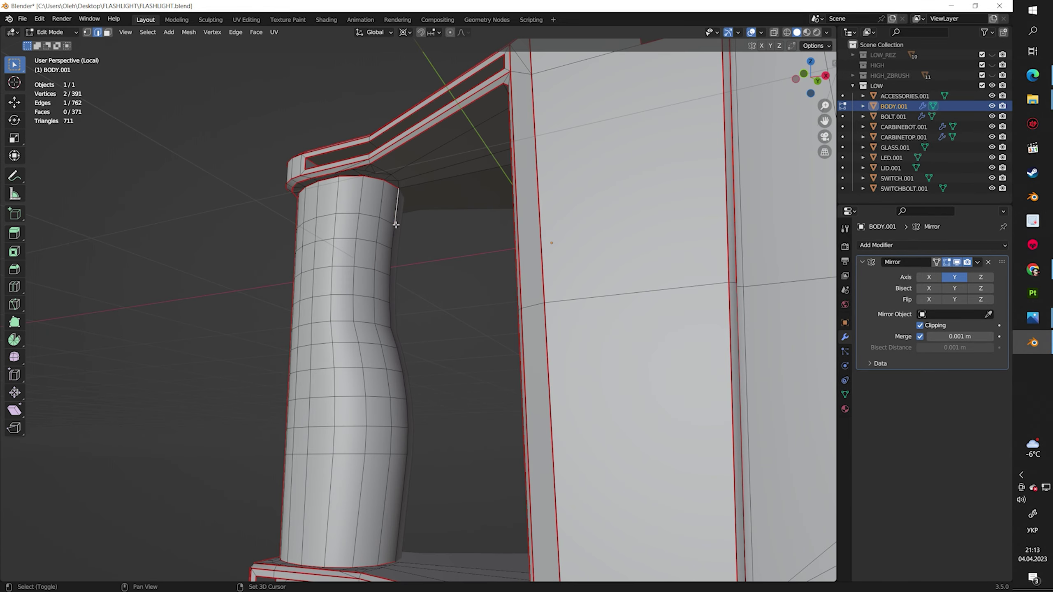
pyautogui.press('a')
pyautogui.press('u')
pyautogui.press('Return')
# In UV Editing with stretch display shown, mark the selected handle edges as a seam
pyautogui.click(246, 19)
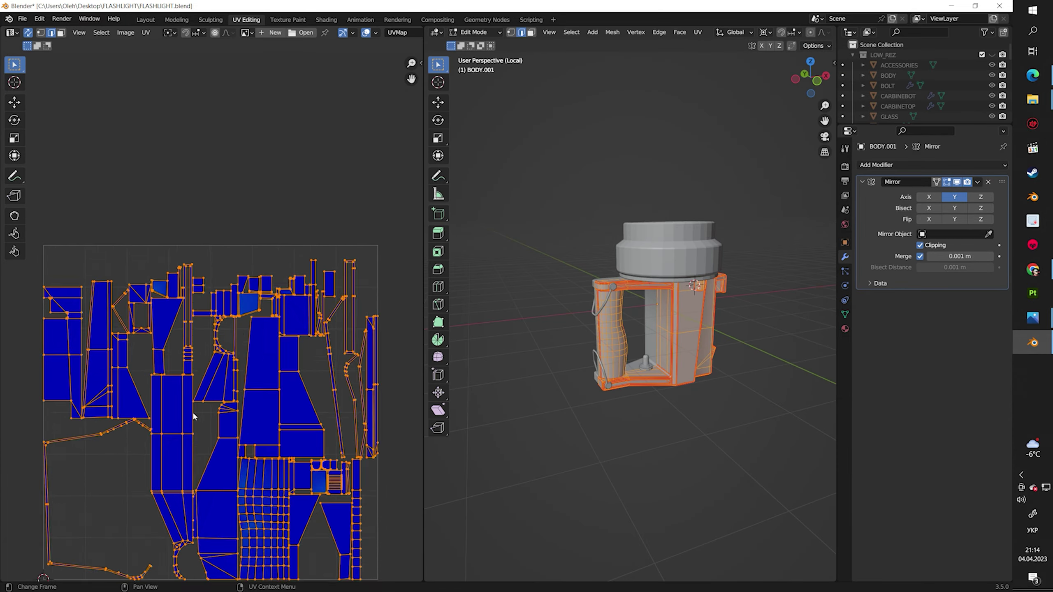
pyautogui.click(341, 32)
pyautogui.scroll(3, 294, 412)
pyautogui.scroll(2, 207, 395)
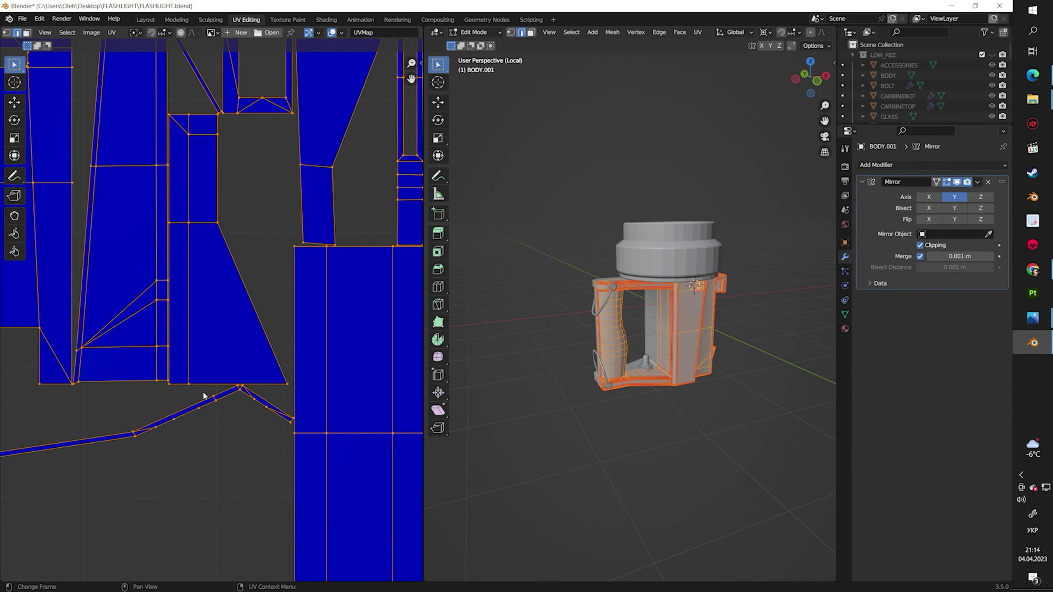
pyautogui.scroll(-4, 176, 418)
pyautogui.scroll(4, 28, 371)
pyautogui.hotkey('alt', 'a')
pyautogui.scroll(5, 605, 464)
pyautogui.rightClick(605, 465)
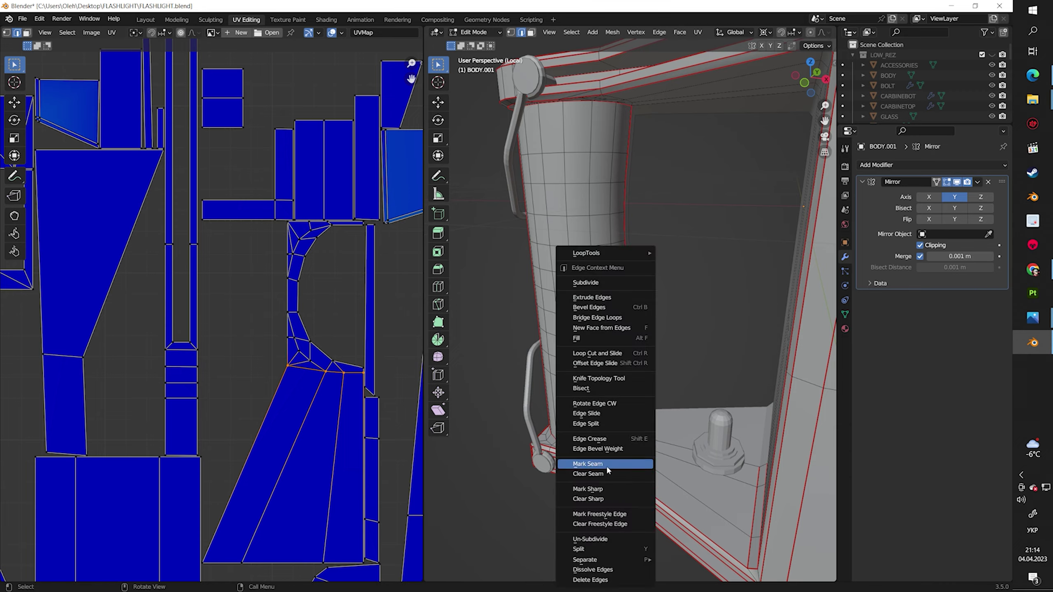
pyautogui.click(605, 465)
# Mark additional edges on the body close-up as seams
pyautogui.scroll(5, 260, 377)
pyautogui.moveTo(260, 377); pyautogui.dragTo(240, 322, button='middle')
pyautogui.scroll(-5, 621, 311)
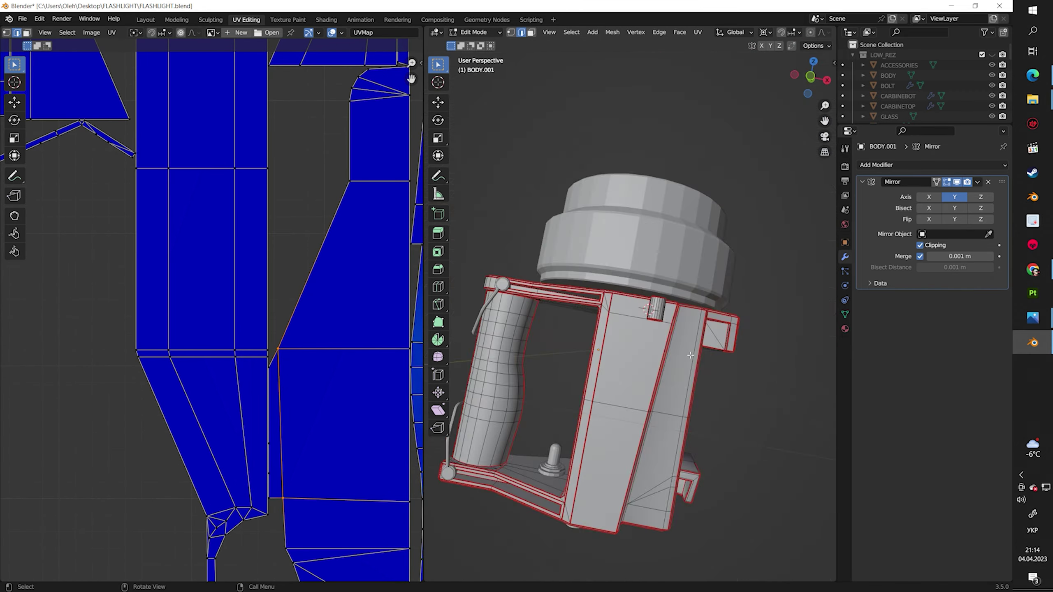
pyautogui.moveTo(622, 311)
pyautogui.mouseDown(button='middle')
pyautogui.moveTo(640, 325)
pyautogui.moveTo(521, 404)
pyautogui.mouseUp(button='middle')
pyautogui.scroll(-2, 308, 368)
pyautogui.rightClick(521, 404)
pyautogui.click(521, 411)
# Re-unwrap the whole BODY.001 mesh, then return to Layout and leave the isolated view
pyautogui.press('a')
pyautogui.press('u')
pyautogui.press('Return')
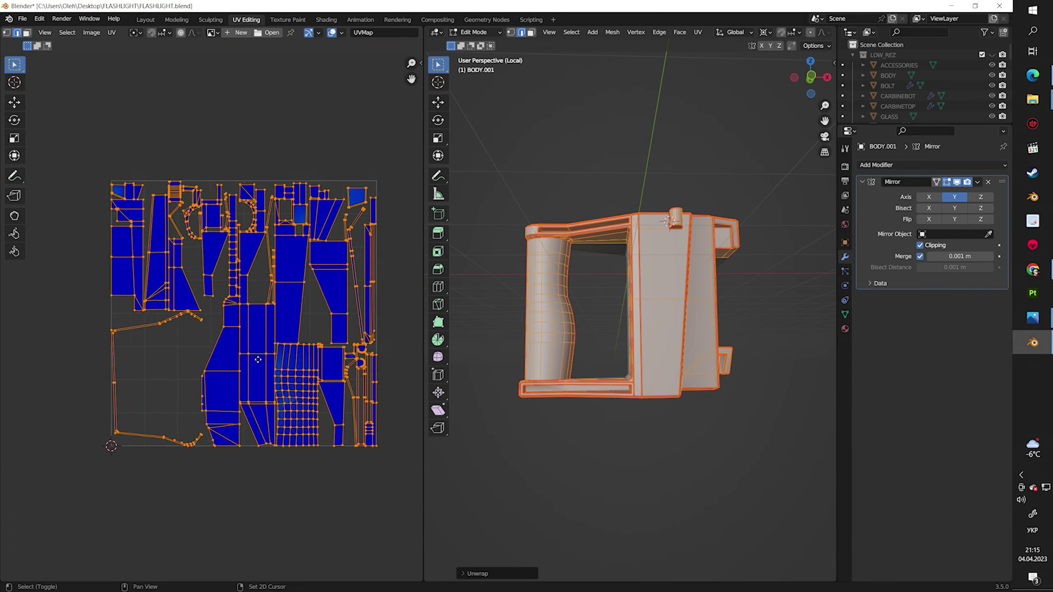
pyautogui.scroll(4, 258, 359)
pyautogui.scroll(-4, 311, 345)
pyautogui.click(263, 384)
pyautogui.scroll(4, 263, 384)
pyautogui.scroll(2, 265, 388)
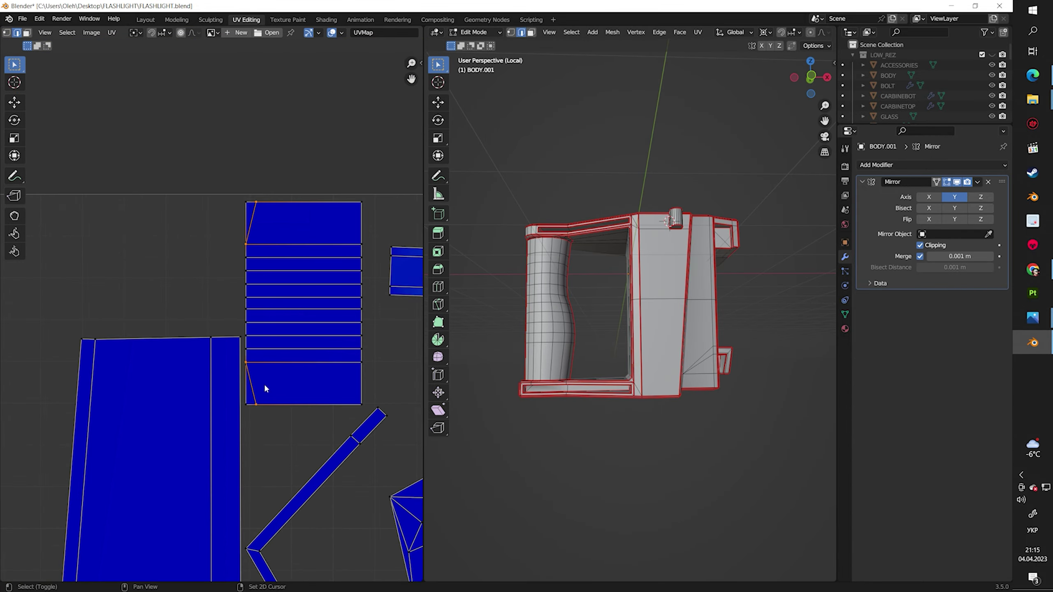
pyautogui.moveTo(600, 311); pyautogui.dragTo(663, 352, button='middle')
pyautogui.click(146, 19)
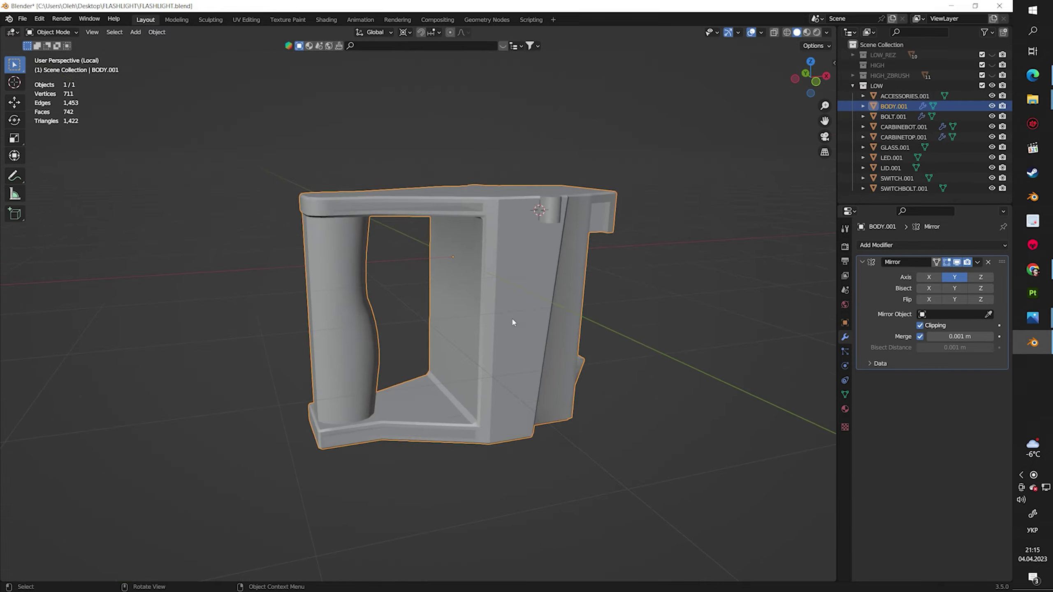
pyautogui.press('KP_Divide')
# Select and frame SWITCHBOLT.001, raising its Auto Smooth angle to 40°
pyautogui.click(482, 375)
pyautogui.press('KP_Decimal')
pyautogui.rightClick(458, 368)
pyautogui.moveTo(949, 469); pyautogui.dragTo(966, 469)
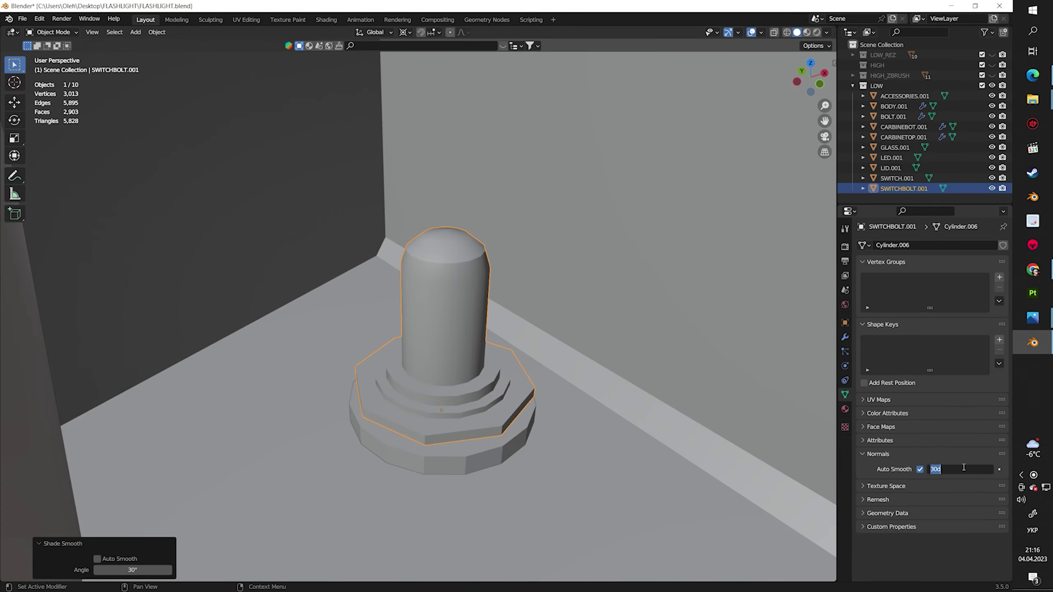
# Edit the isolated switch bolt and select a vertical edge path up its cylinder
pyautogui.press('Tab')
pyautogui.scroll(3, 452, 431)
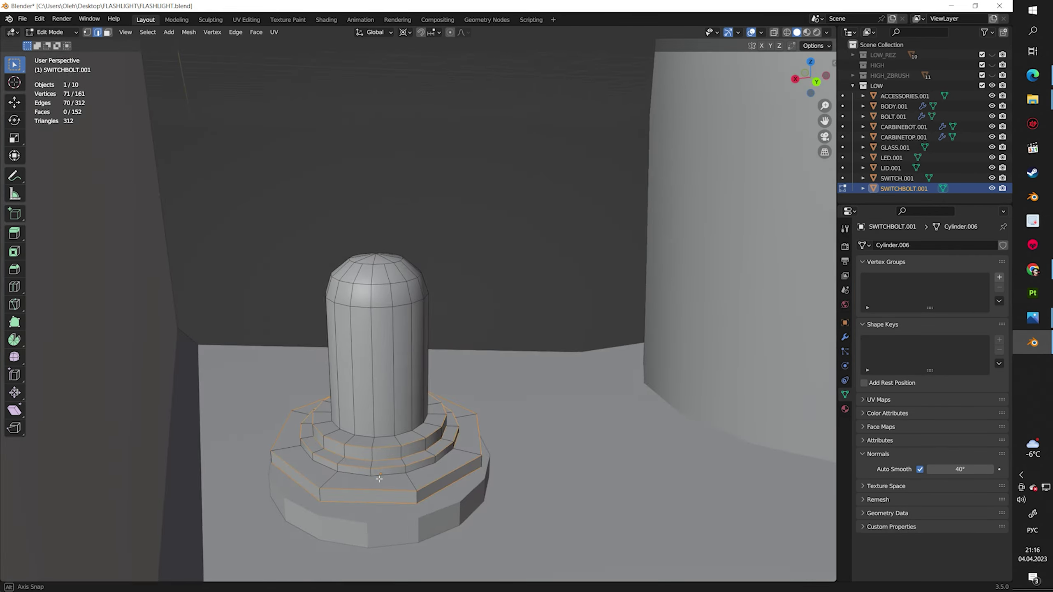
pyautogui.press('KP_Divide')
pyautogui.moveTo(476, 498)
pyautogui.mouseDown(button='middle')
pyautogui.moveTo(494, 509)
pyautogui.moveTo(488, 525)
pyautogui.mouseUp(button='middle')
pyautogui.scroll(-3, 488, 525)
pyautogui.moveTo(514, 485); pyautogui.dragTo(450, 302, button='middle')
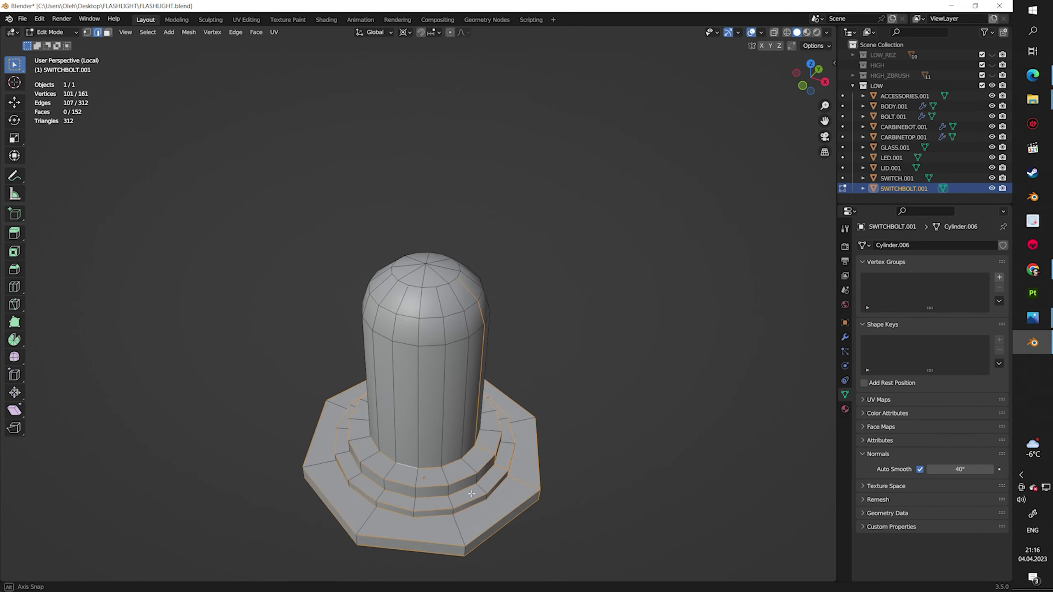
pyautogui.keyDown('ctrl'); pyautogui.click(449, 302); pyautogui.keyUp('ctrl')
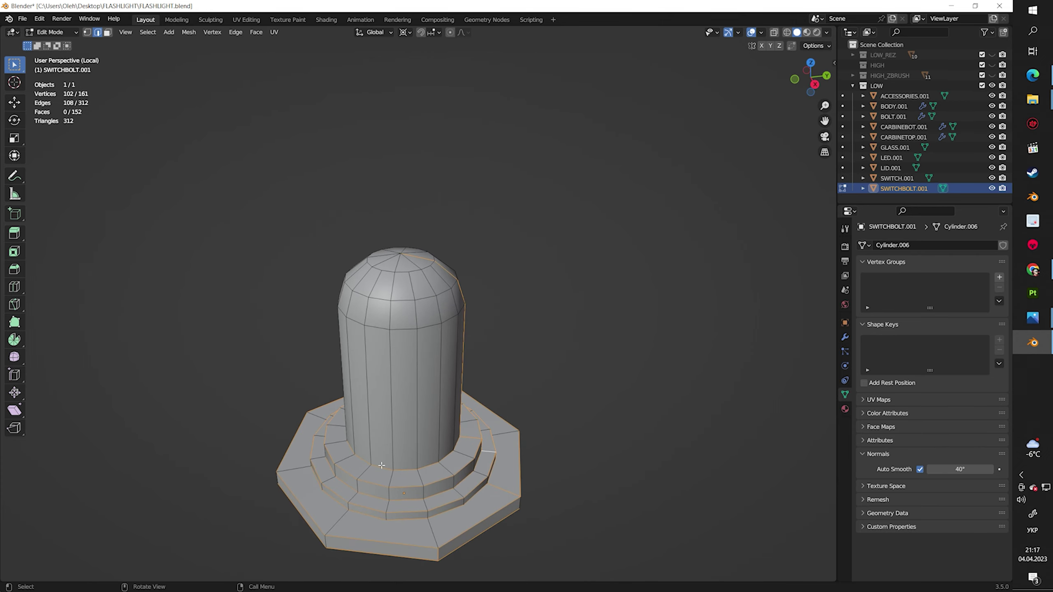
# Mark the bolt's vertical edge loop as a UV seam and re-unwrap the bolt
pyautogui.click(246, 19)
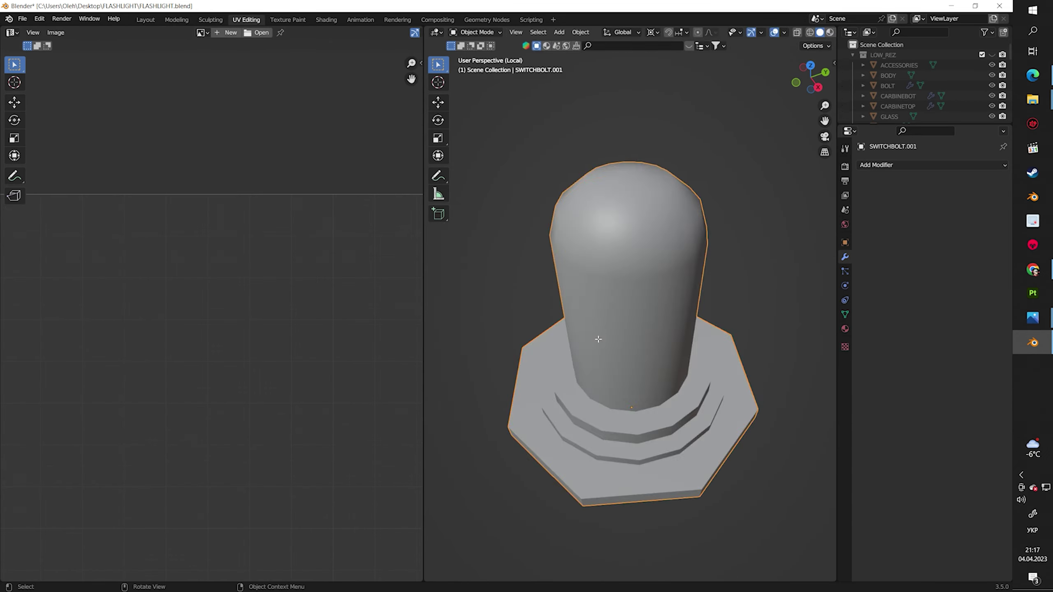
pyautogui.moveTo(571, 379); pyautogui.dragTo(651, 267, button='middle')
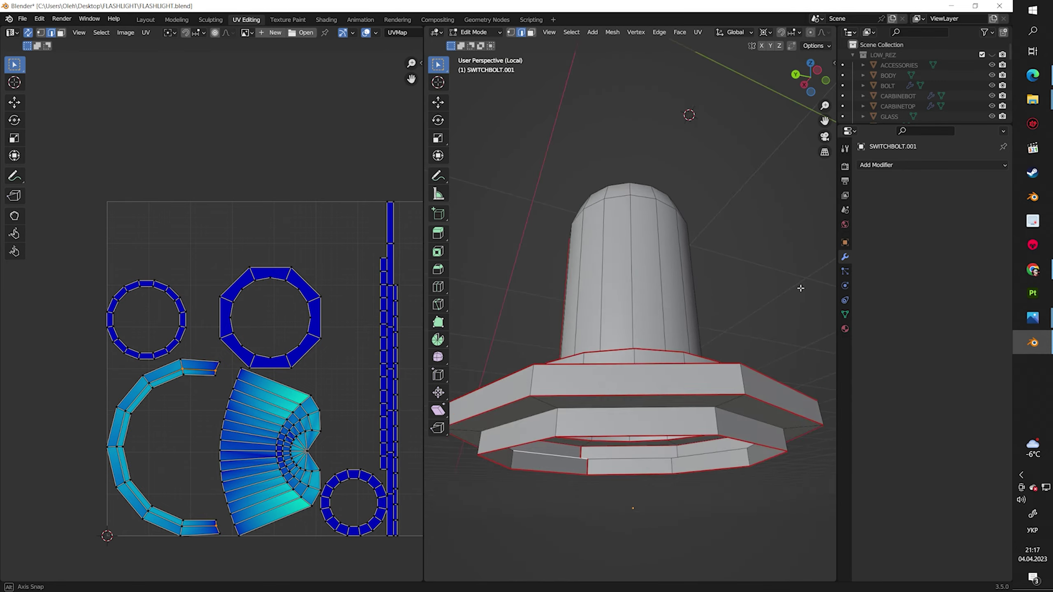
pyautogui.keyDown('alt'); pyautogui.click(651, 267); pyautogui.keyUp('alt')
pyautogui.rightClick(650, 267)
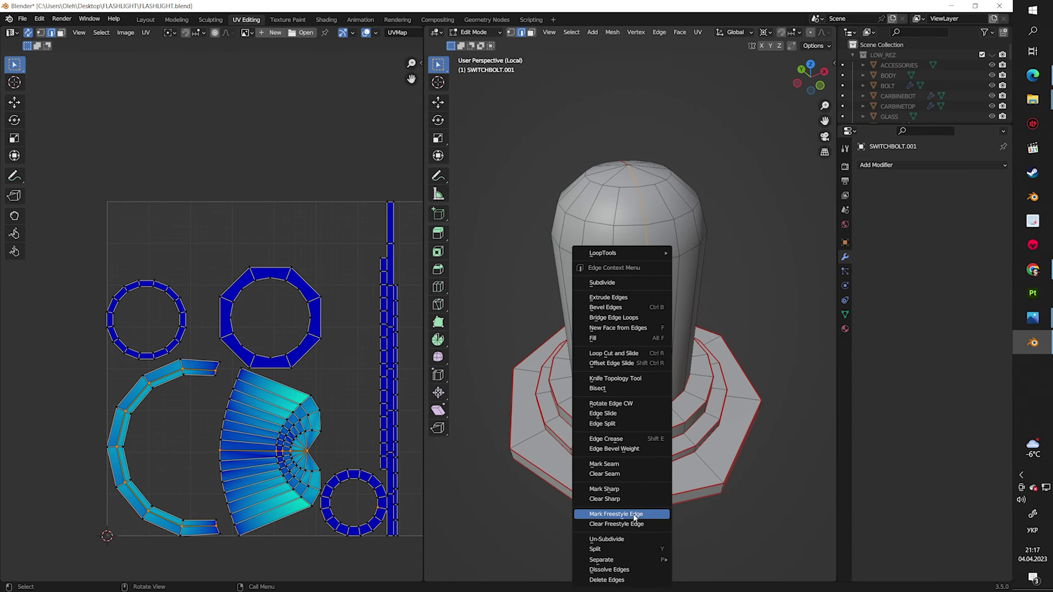
pyautogui.click(634, 513)
pyautogui.press('a')
pyautogui.click(697, 32)
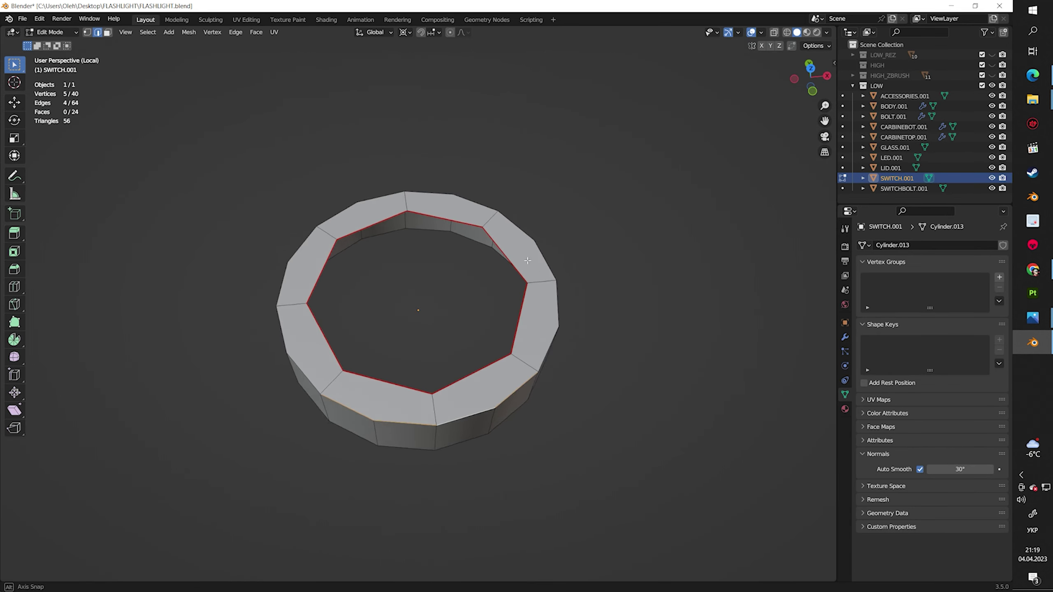
# Isolate the SWITCH.001 ring, select all, and unwrap it into a straight strip
pyautogui.press('a')
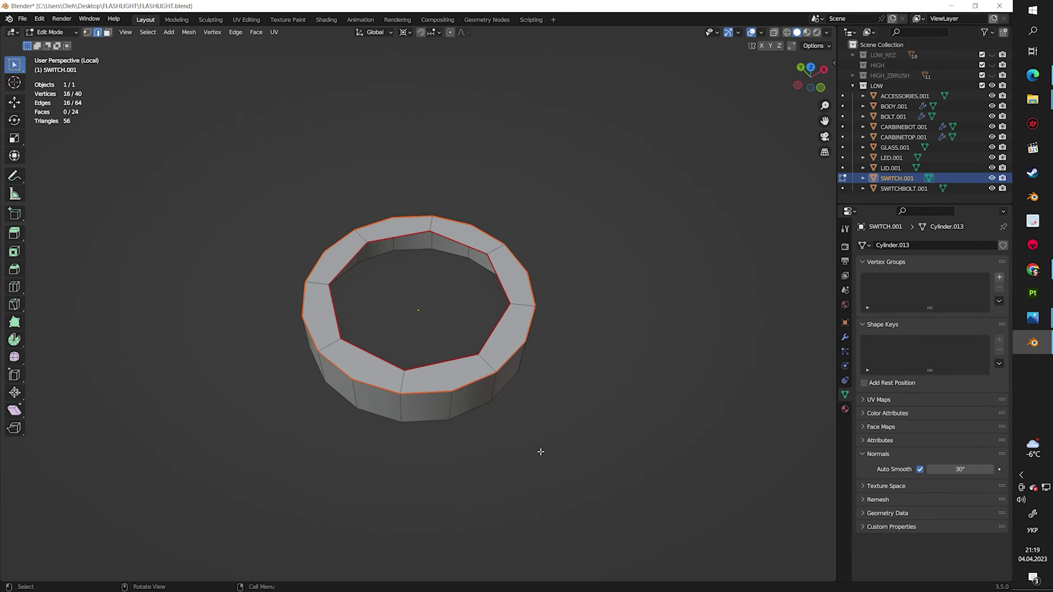
pyautogui.press('KP_Divide')
pyautogui.click(247, 19)
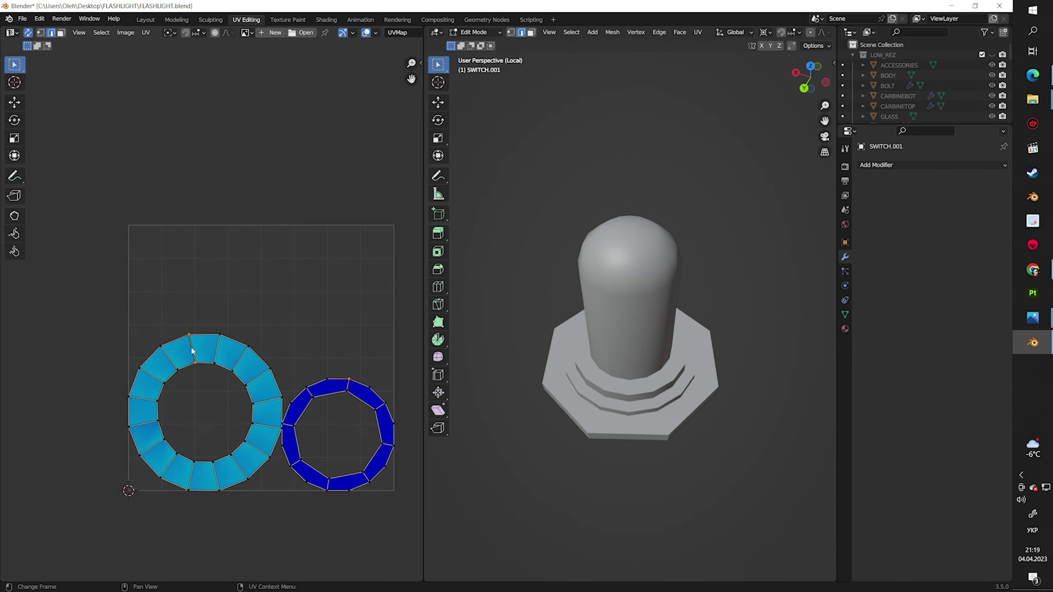
pyautogui.press('KP_Divide')
pyautogui.press('KP_Divide')
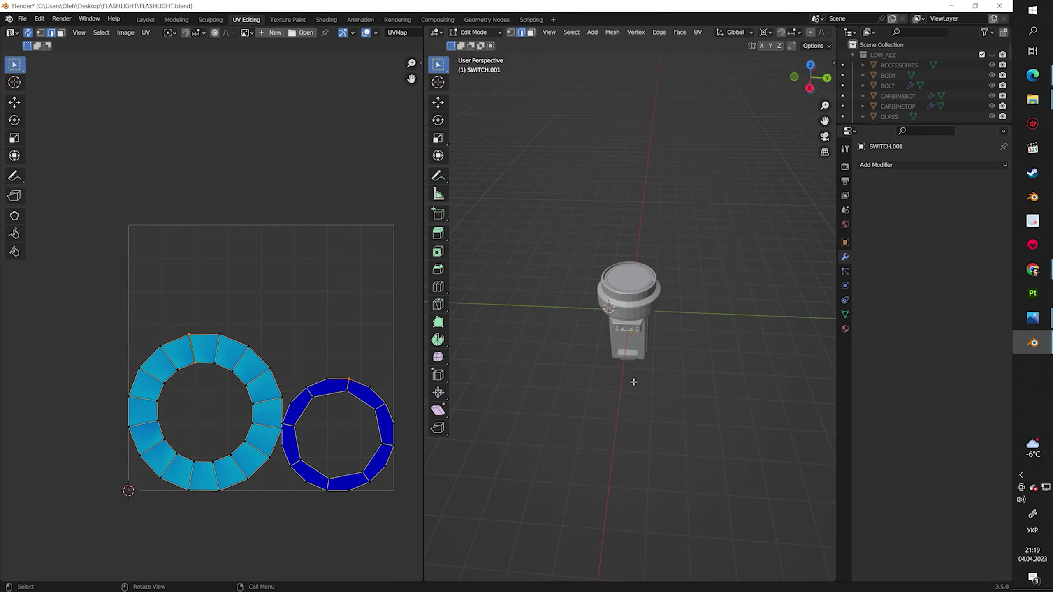
pyautogui.press('KP_Divide')
pyautogui.moveTo(650, 497); pyautogui.dragTo(664, 464, button='middle')
pyautogui.press('u')
pyautogui.click(663, 464)
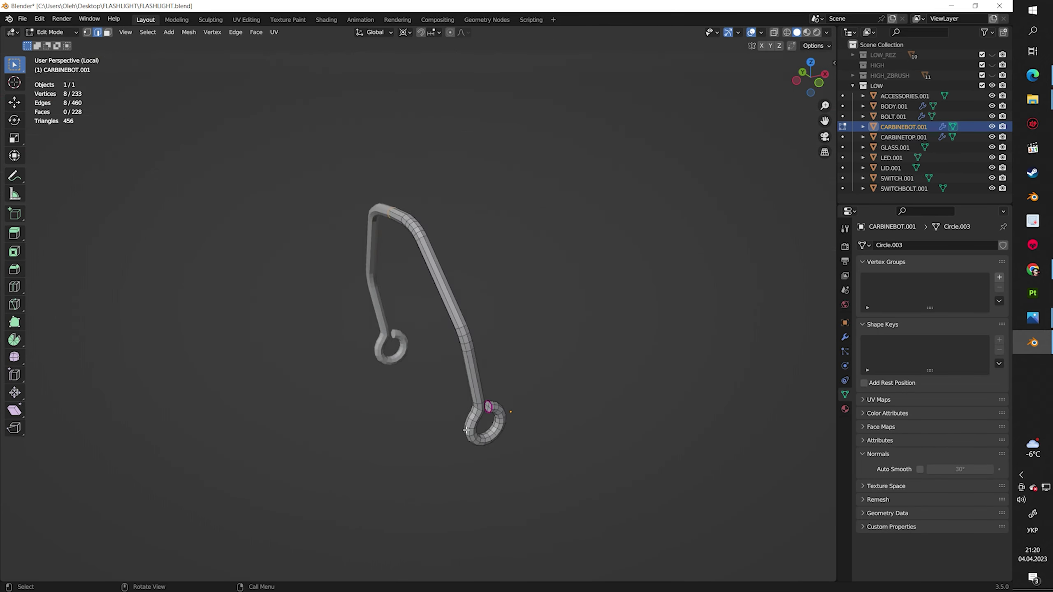
# Mark the long edge loop along the carabiner as a seam and select its left arm
pyautogui.keyDown('alt'); pyautogui.click(513, 493); pyautogui.keyUp('alt')
pyautogui.moveTo(513, 494); pyautogui.dragTo(531, 465, button='middle')
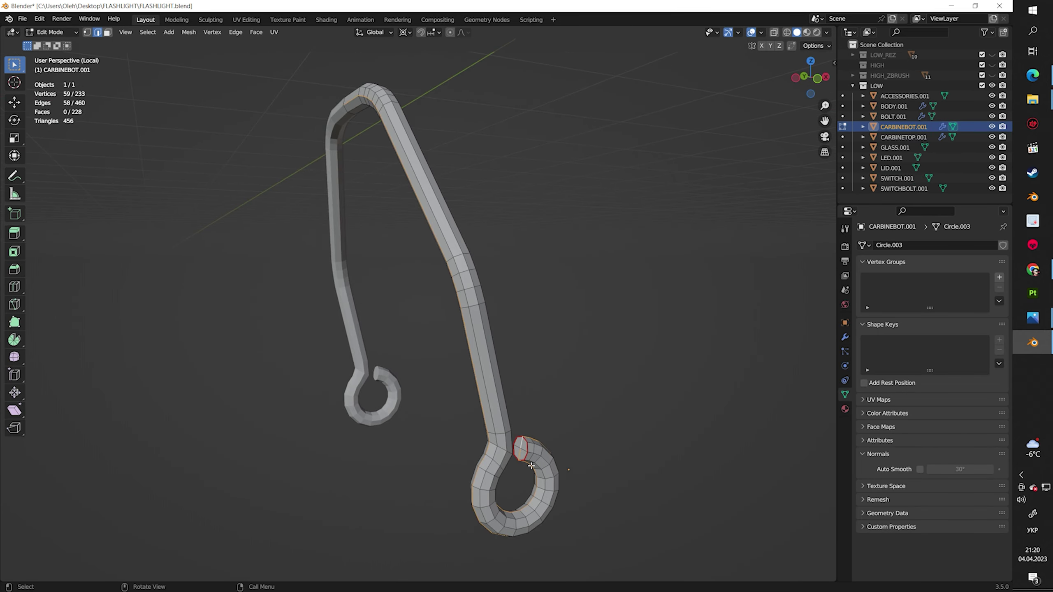
pyautogui.moveTo(423, 462); pyautogui.dragTo(620, 472, button='middle')
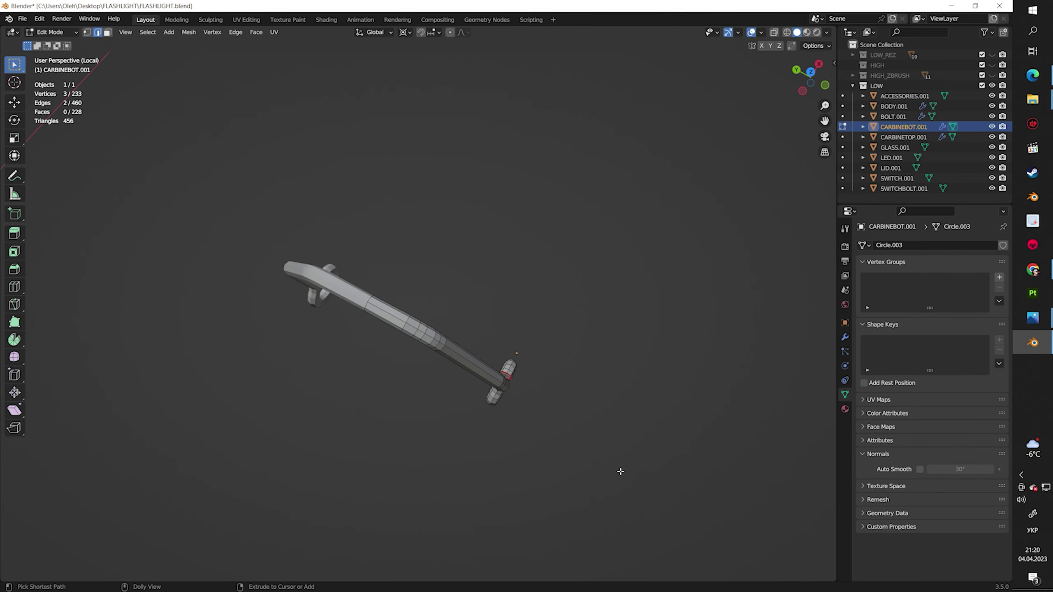
pyautogui.moveTo(354, 328); pyautogui.dragTo(306, 353, button='middle')
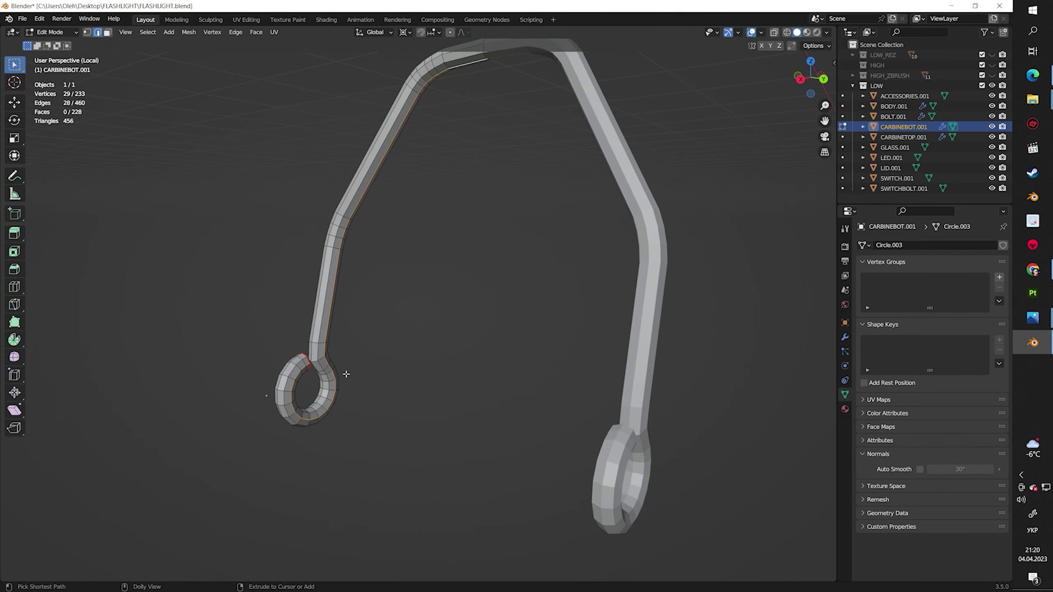
pyautogui.hotkey('ctrl', 'e')
pyautogui.click(388, 487)
pyautogui.hotkey('ctrl', 'l')
pyautogui.click(246, 20)
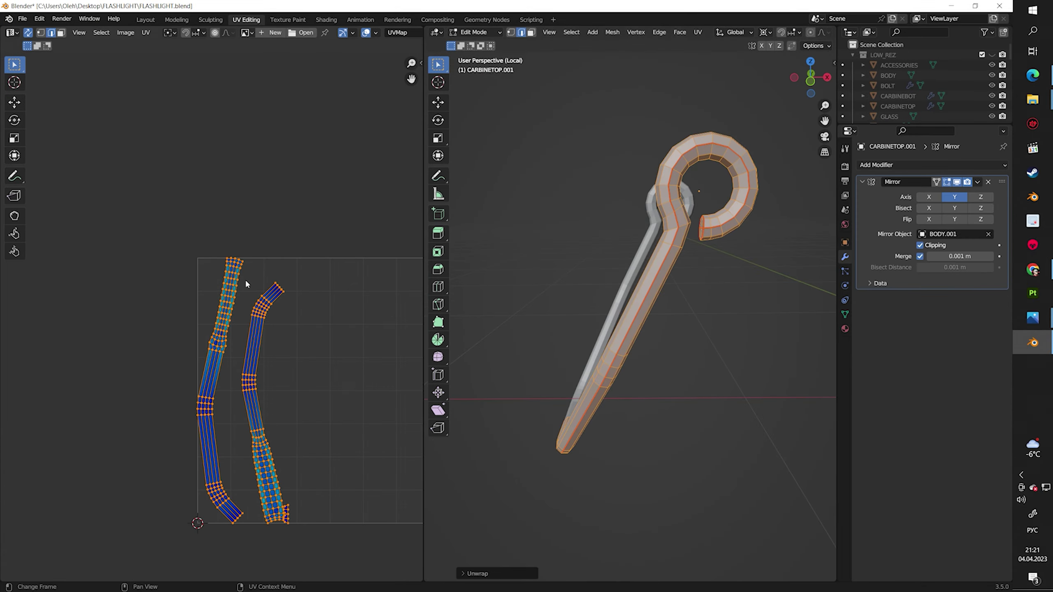
# Seam the carabiner hook edges, unwrap CARBINETOP.001 into long strips, and return to Layout
pyautogui.moveTo(776, 381); pyautogui.dragTo(509, 343, button='middle')
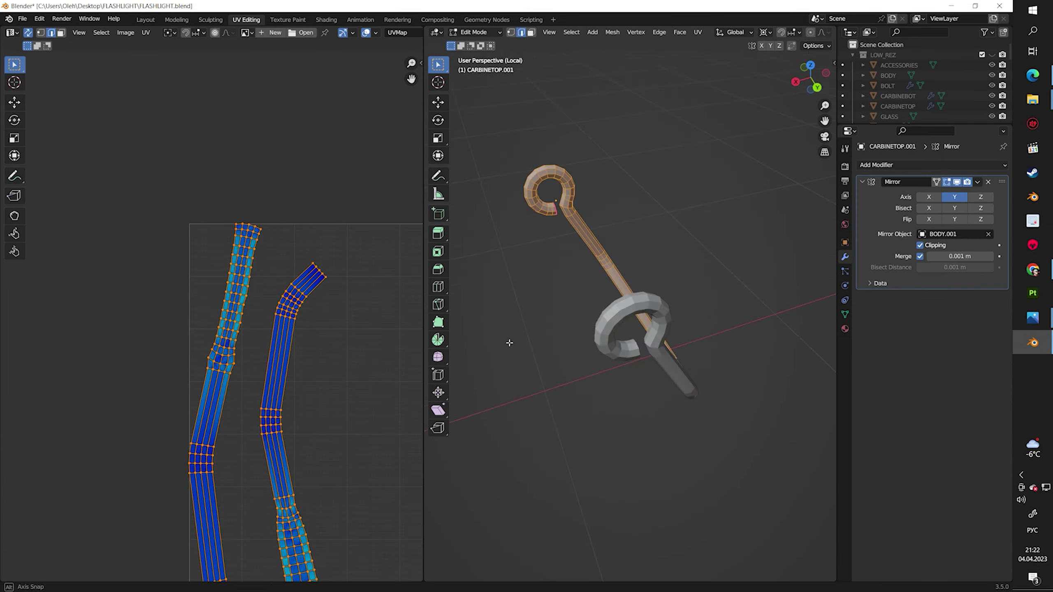
pyautogui.moveTo(502, 256); pyautogui.dragTo(640, 376, button='middle')
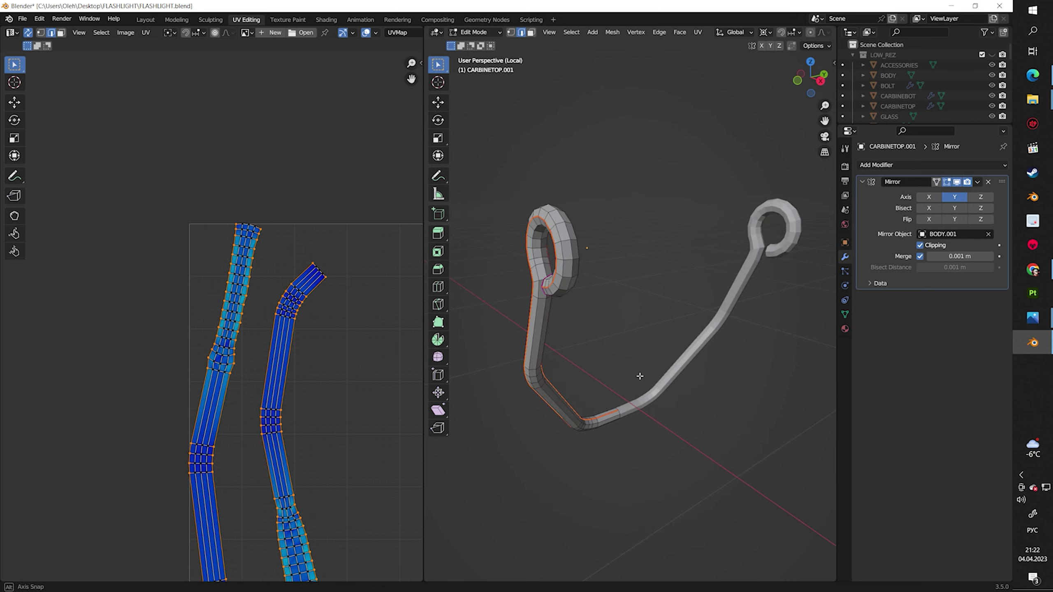
pyautogui.keyDown('alt'); pyautogui.click(665, 408); pyautogui.keyUp('alt')
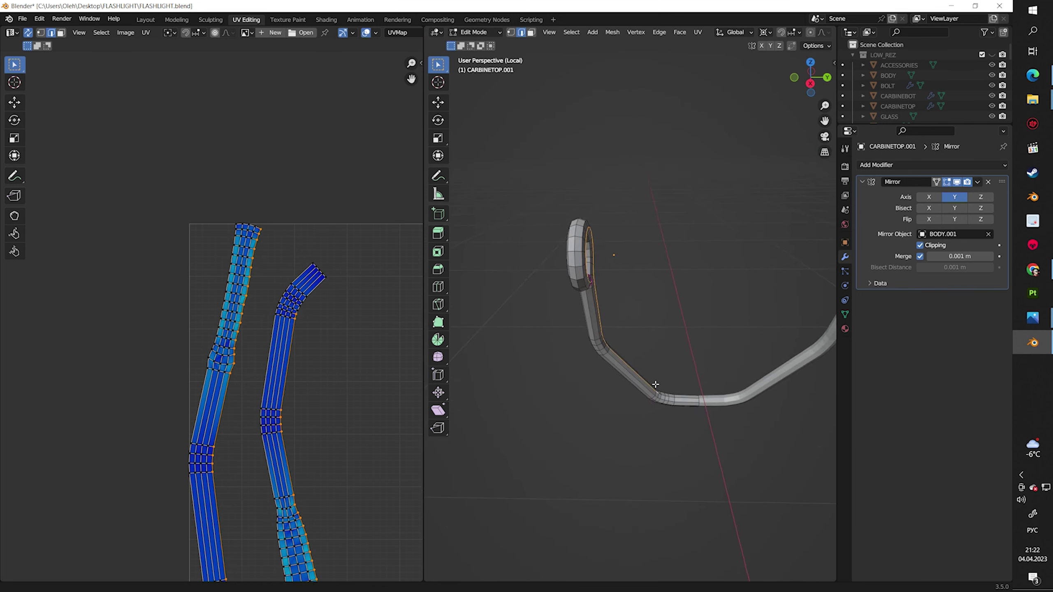
pyautogui.rightClick(539, 388)
pyautogui.click(547, 464)
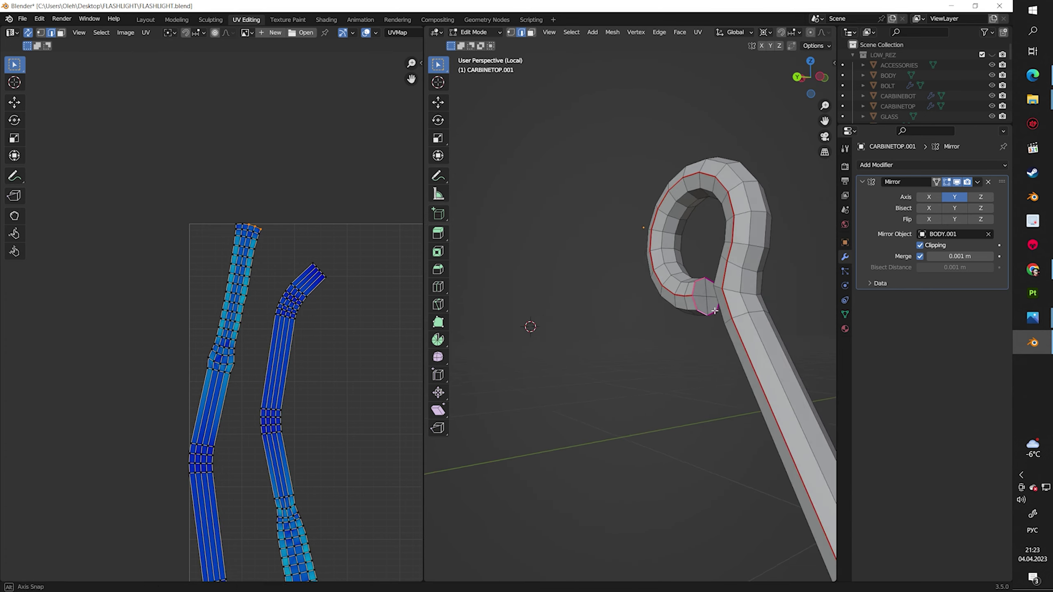
pyautogui.rightClick(695, 464)
pyautogui.click(696, 464)
pyautogui.press('a')
pyautogui.press('u')
pyautogui.click(729, 42)
pyautogui.click(145, 20)
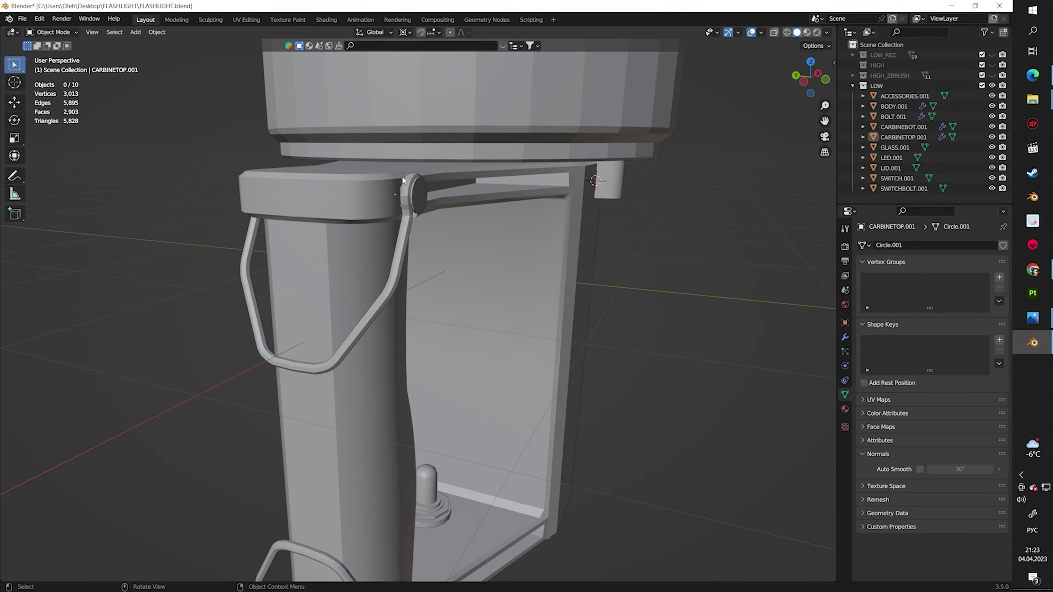
# Isolate and unwrap BOLT.001 into disc, ring and strip islands, then smooth-shade CARBINEBOT.001
pyautogui.click(403, 181)
pyautogui.press('KP_Divide')
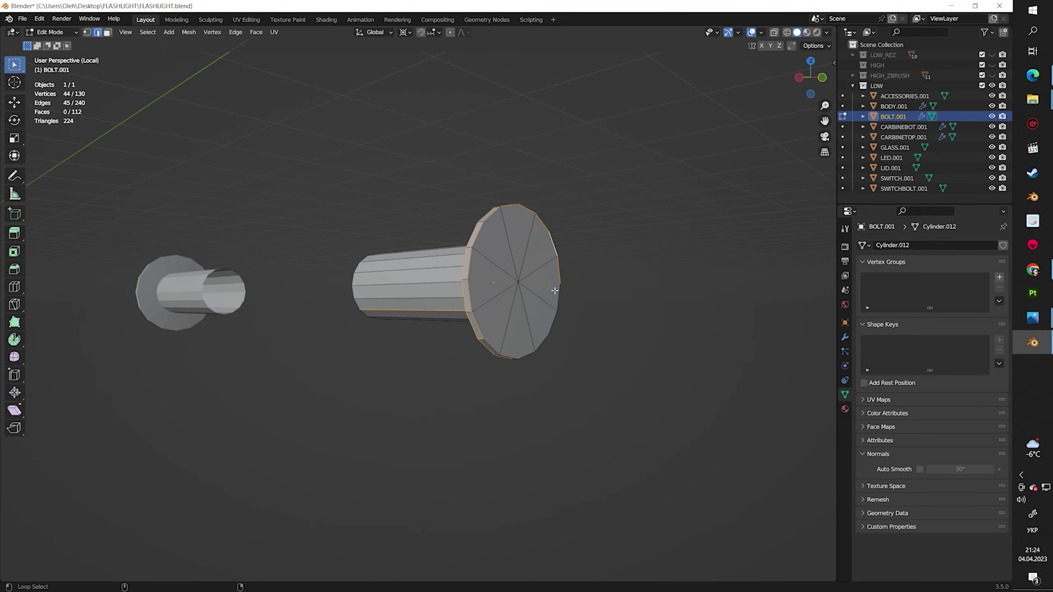
pyautogui.moveTo(522, 324); pyautogui.dragTo(548, 336, button='middle')
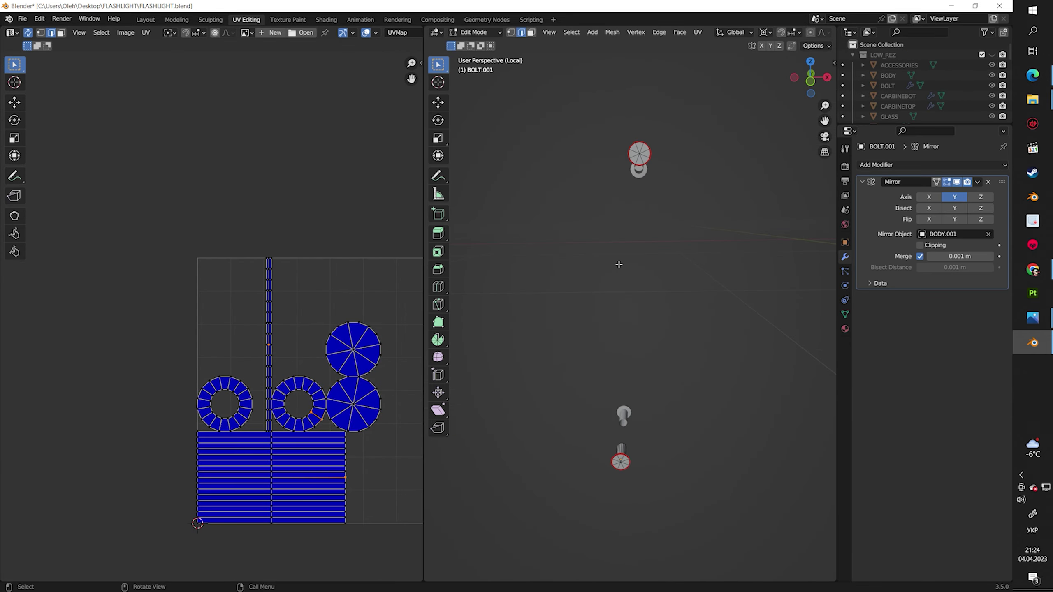
pyautogui.press('KP_Decimal')
pyautogui.moveTo(665, 289); pyautogui.dragTo(728, 375, button='middle')
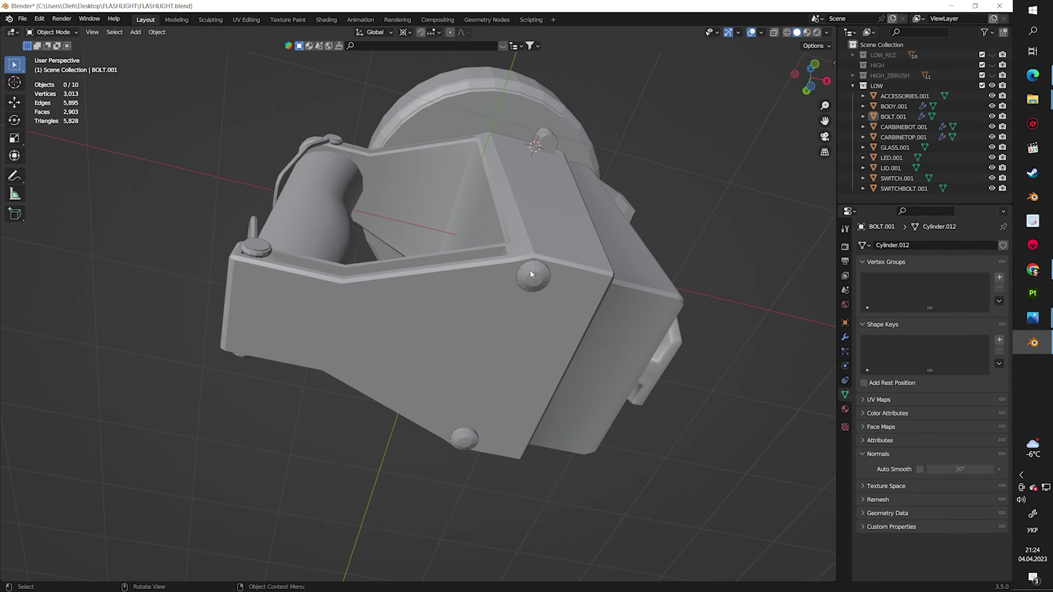
pyautogui.click(389, 384)
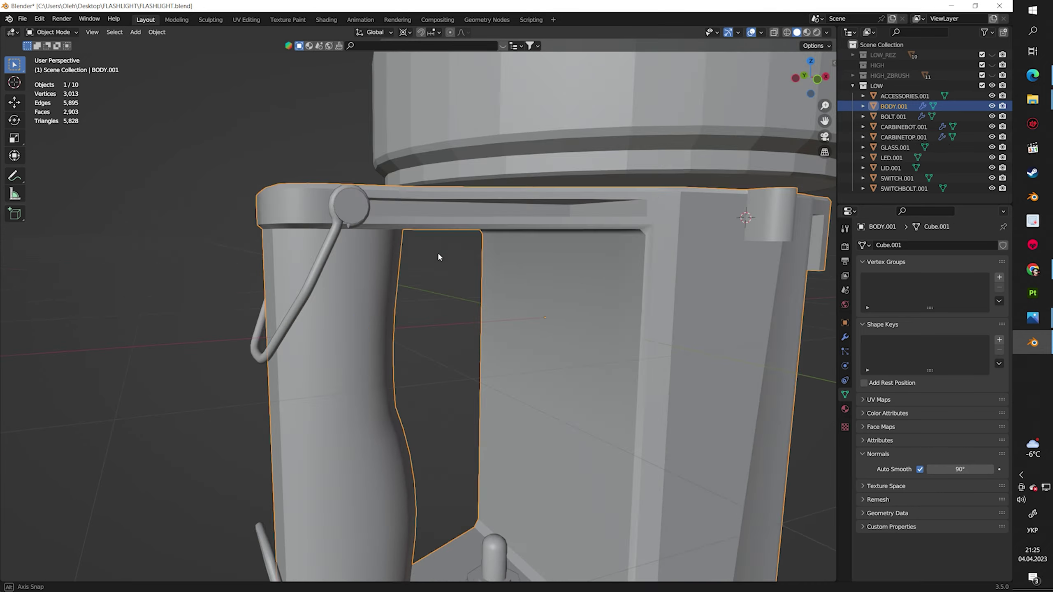
# Smooth-shade and isolate the LED caps, then mark their selected edges sharp
pyautogui.moveTo(438, 251)
pyautogui.mouseDown(button='middle')
pyautogui.moveTo(580, 305)
pyautogui.moveTo(606, 396)
pyautogui.moveTo(513, 277)
pyautogui.mouseUp(button='middle')
pyautogui.click(919, 469)
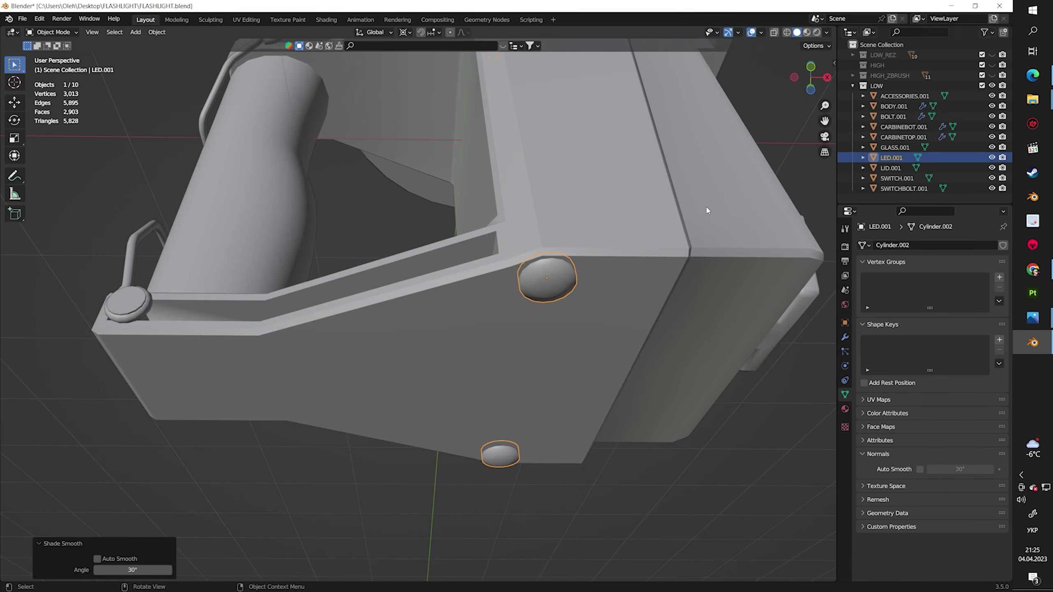
pyautogui.press('KP_Divide')
pyautogui.press('KP_Divide')
pyautogui.press('Tab')
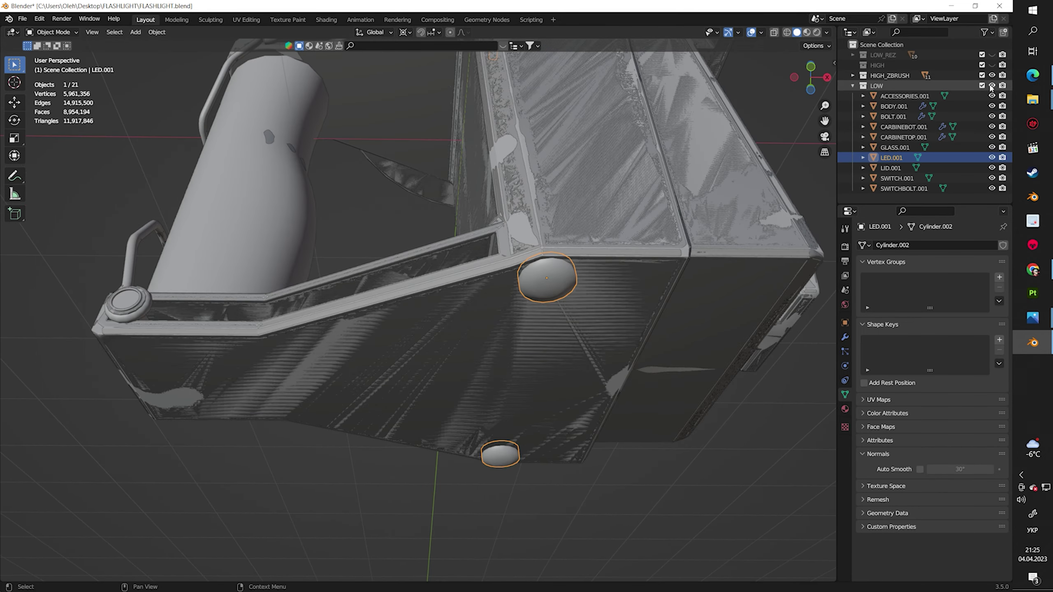
pyautogui.rightClick(547, 443)
pyautogui.click(568, 478)
pyautogui.press('KP_Divide')
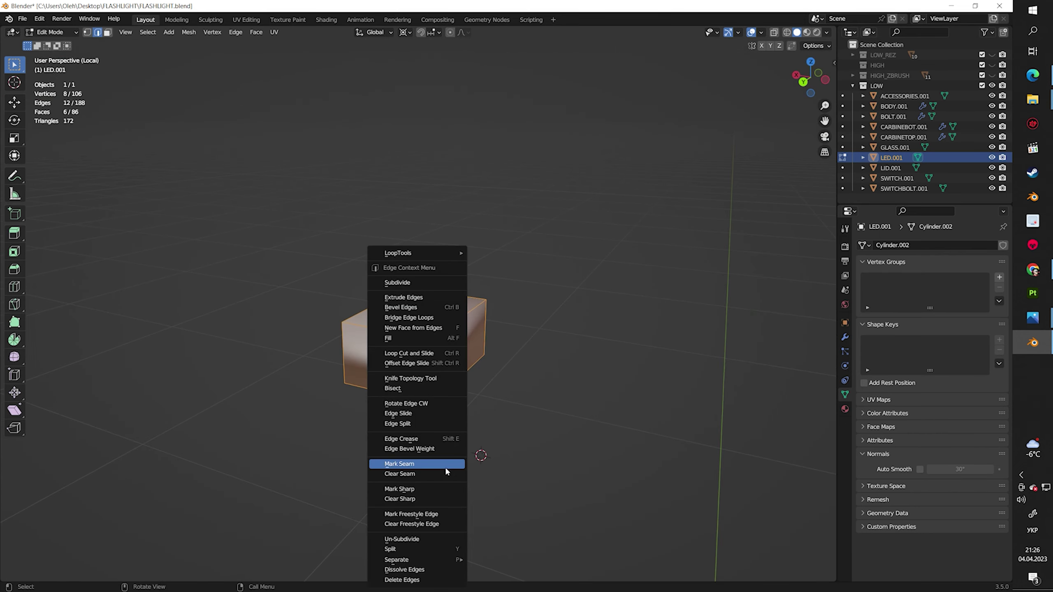
# Mark the LED rim edges as seams and unwrap the LED caps
pyautogui.click(446, 467)
pyautogui.press('KP_Divide')
pyautogui.click(665, 378)
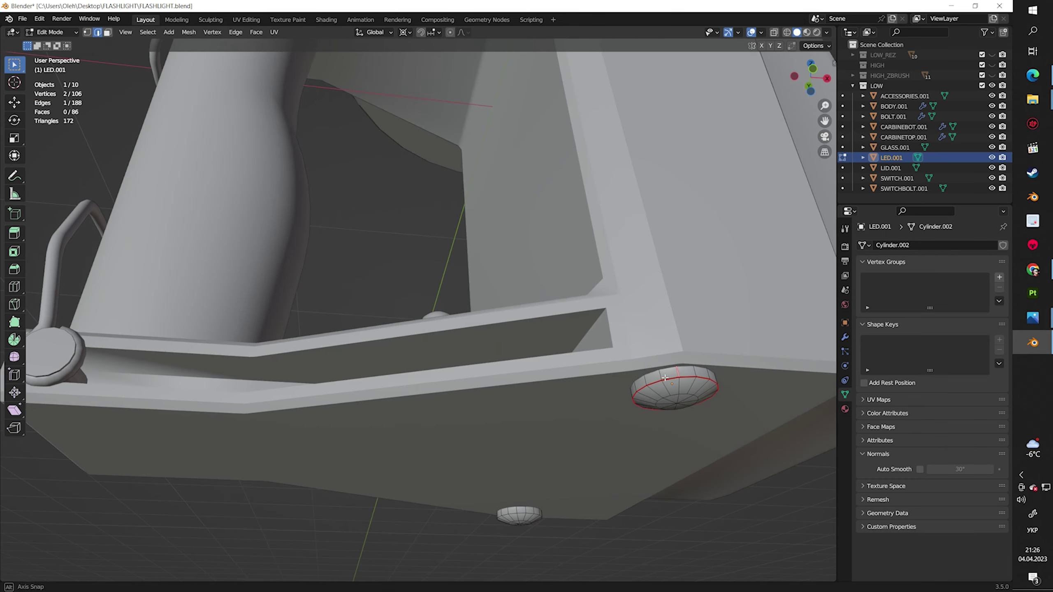
pyautogui.rightClick(481, 356)
pyautogui.click(481, 356)
pyautogui.click(273, 32)
pyautogui.click(246, 19)
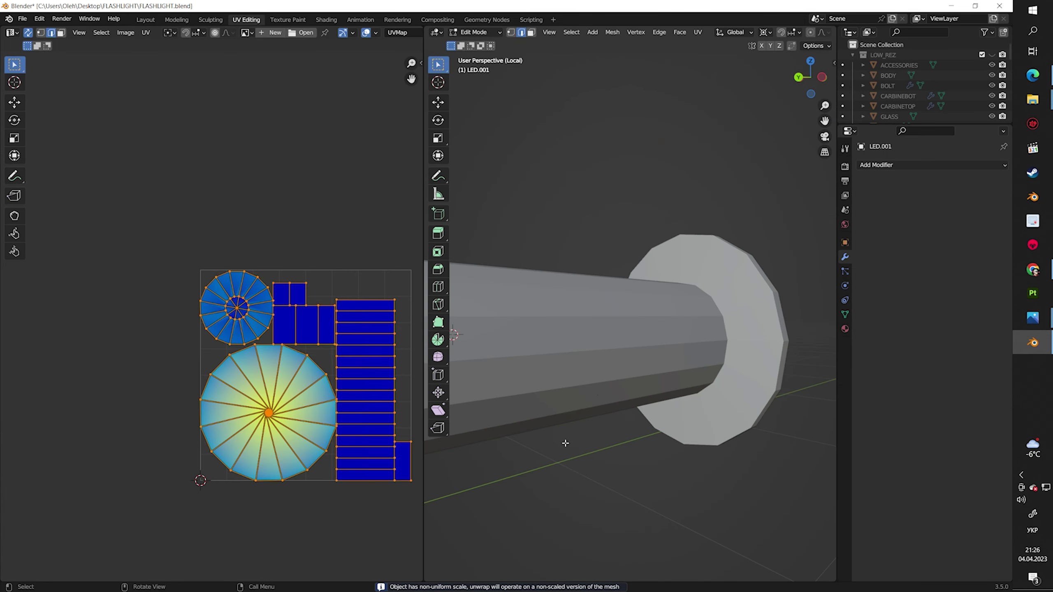
# Edge-split the LED's sharp edges and select the whole LED mesh
pyautogui.moveTo(601, 414); pyautogui.dragTo(651, 420, button='middle')
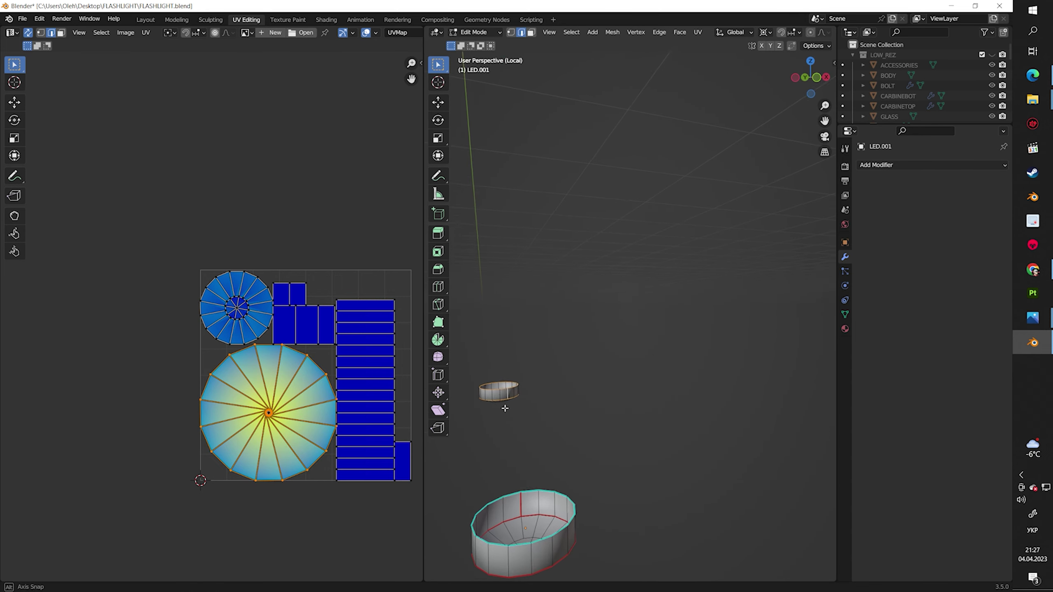
pyautogui.rightClick(576, 487)
pyautogui.moveTo(504, 408)
pyautogui.mouseDown(button='middle')
pyautogui.moveTo(576, 487)
pyautogui.moveTo(630, 425)
pyautogui.moveTo(541, 500)
pyautogui.mouseUp(button='middle')
pyautogui.rightClick(541, 500)
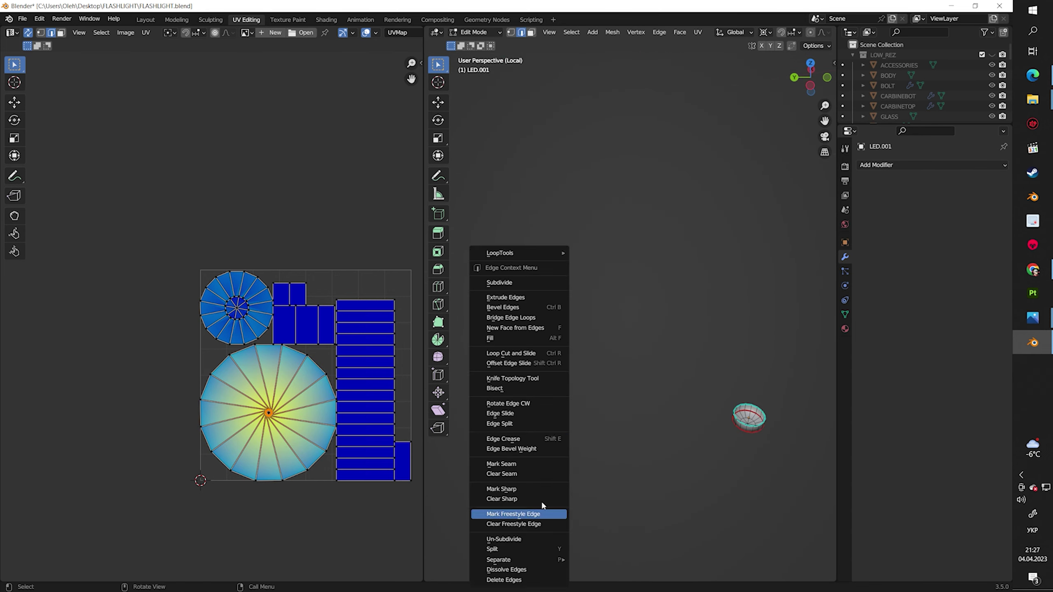
pyautogui.click(544, 423)
pyautogui.press('a')
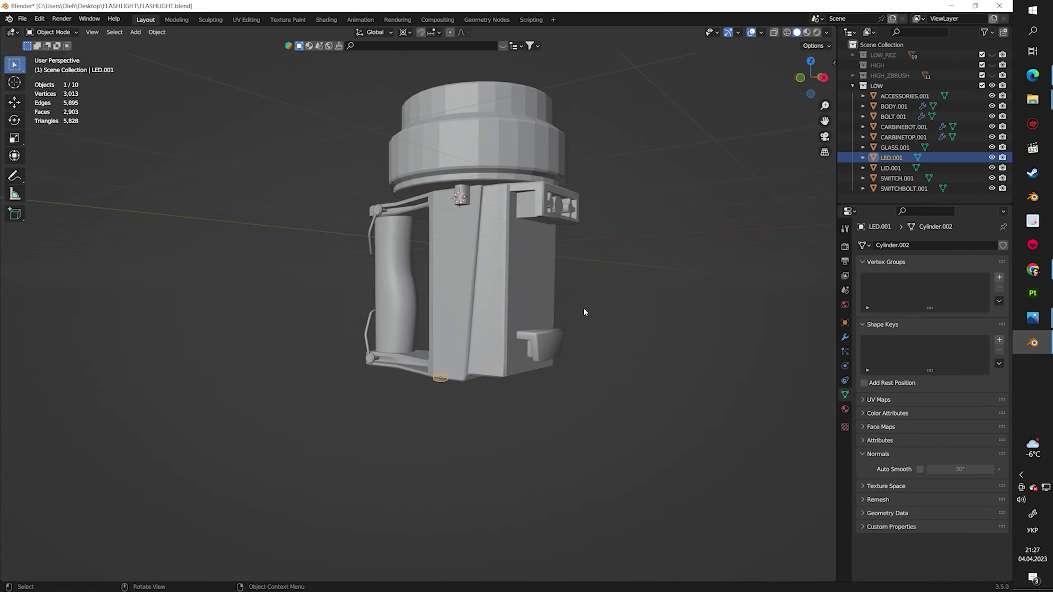
pyautogui.moveTo(582, 306)
pyautogui.mouseDown(button='middle')
pyautogui.moveTo(613, 244)
pyautogui.moveTo(559, 276)
pyautogui.moveTo(539, 265)
pyautogui.mouseUp(button='middle')
# Isolate the lid in local view and enter Edit Mode on its mesh
pyautogui.moveTo(588, 456)
pyautogui.mouseDown(button='middle')
pyautogui.moveTo(645, 476)
pyautogui.moveTo(622, 365)
pyautogui.mouseUp(button='middle')
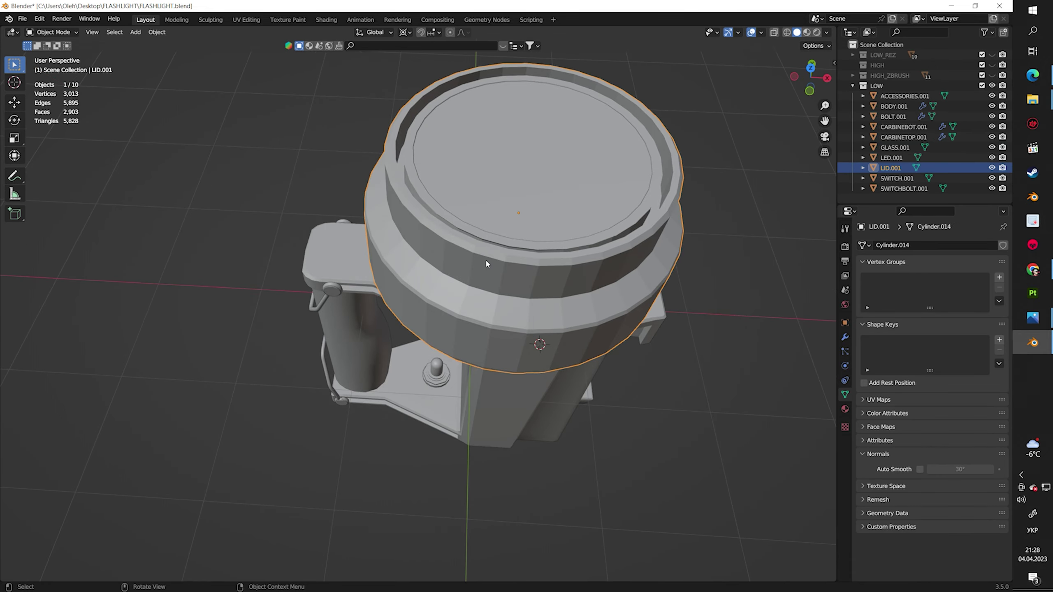
pyautogui.press('KP_Divide')
pyautogui.press('Tab')
pyautogui.moveTo(486, 263)
pyautogui.mouseDown(button='middle')
pyautogui.moveTo(509, 292)
pyautogui.moveTo(538, 295)
pyautogui.moveTo(570, 211)
pyautogui.moveTo(571, 278)
pyautogui.moveTo(405, 154)
pyautogui.moveTo(456, 207)
pyautogui.moveTo(557, 257)
pyautogui.mouseUp(button='middle')
pyautogui.press('Tab')
pyautogui.press('KP_Divide')
pyautogui.click(406, 154)
pyautogui.press('KP_Divide')
pyautogui.press('Tab')
# Mark the lid's rim and inner-circle edge loops from the edge menu
pyautogui.keyDown('alt'); pyautogui.keyDown('shift'); pyautogui.click(557, 257); pyautogui.keyUp('shift'); pyautogui.keyUp('alt')
pyautogui.moveTo(462, 440)
pyautogui.keyDown('alt'); pyautogui.mouseDown(button='middle')
pyautogui.moveTo(366, 318)
pyautogui.moveTo(434, 273)
pyautogui.moveTo(456, 414)
pyautogui.mouseUp(button='middle'); pyautogui.keyUp('alt')
pyautogui.keyDown('alt'); pyautogui.keyDown('shift'); pyautogui.click(366, 318); pyautogui.keyUp('shift'); pyautogui.keyUp('alt')
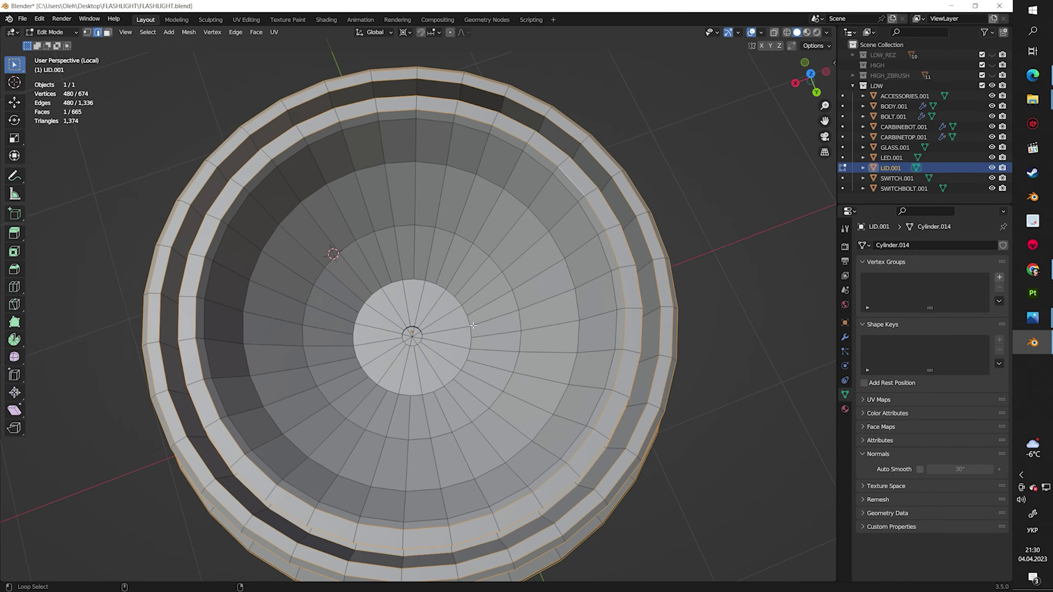
pyautogui.scroll(5, 465, 445)
pyautogui.keyDown('alt'); pyautogui.keyDown('shift'); pyautogui.click(465, 445); pyautogui.keyUp('shift'); pyautogui.keyUp('alt')
pyautogui.keyDown('shift'); pyautogui.click(483, 279); pyautogui.keyUp('shift')
pyautogui.keyDown('alt'); pyautogui.moveTo(483, 279); pyautogui.dragTo(414, 366, button='middle'); pyautogui.keyUp('alt')
pyautogui.scroll(3, 415, 366)
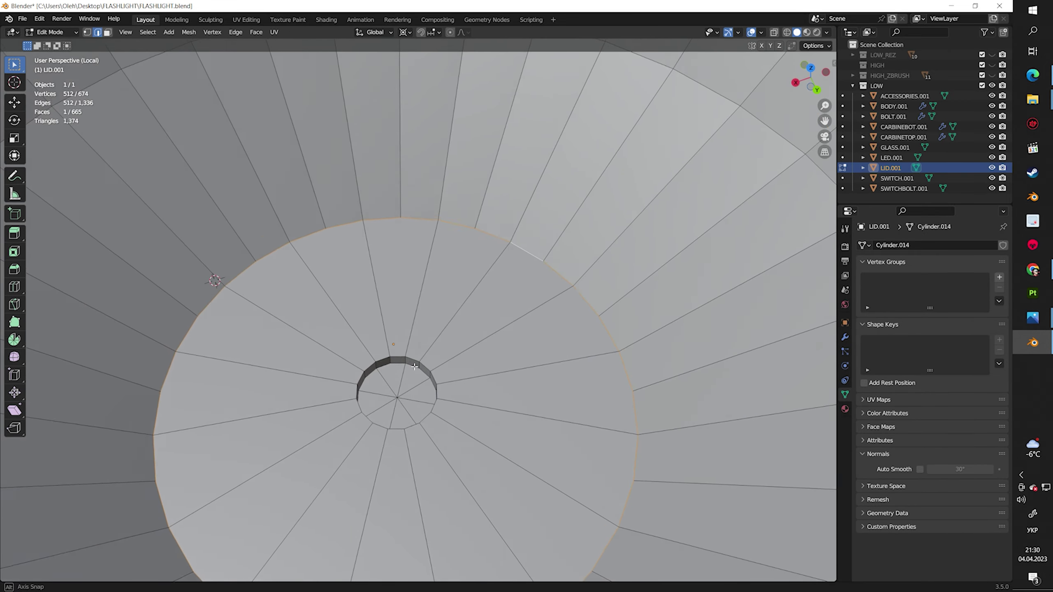
pyautogui.rightClick(474, 489)
pyautogui.click(477, 490)
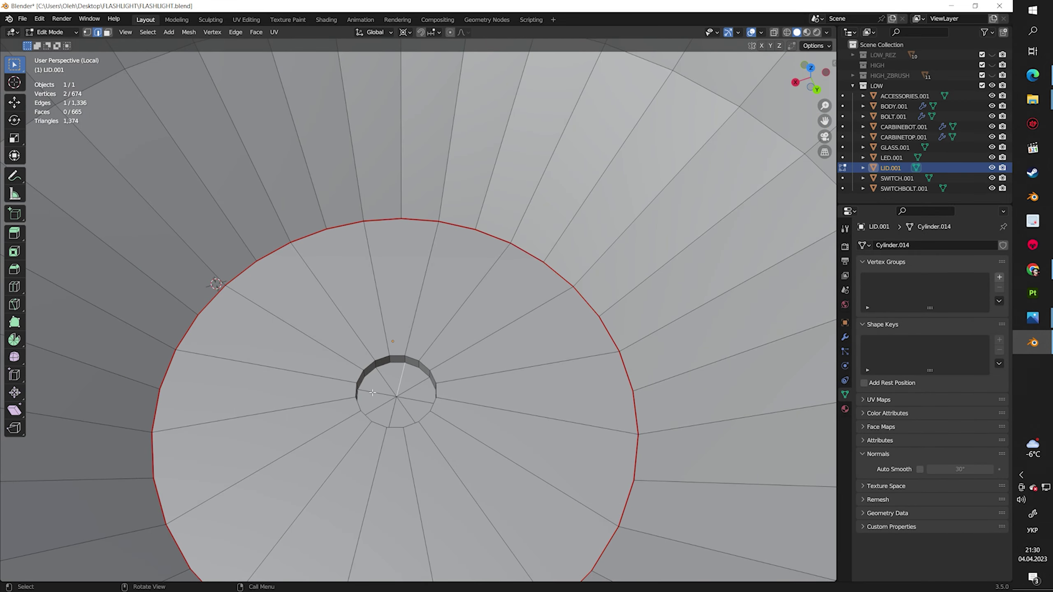
# Slide the centre vertices up slightly and delete the disc's centre faces
pyautogui.moveTo(424, 378); pyautogui.dragTo(457, 340, button='middle')
pyautogui.hotkey('shift', 'v')
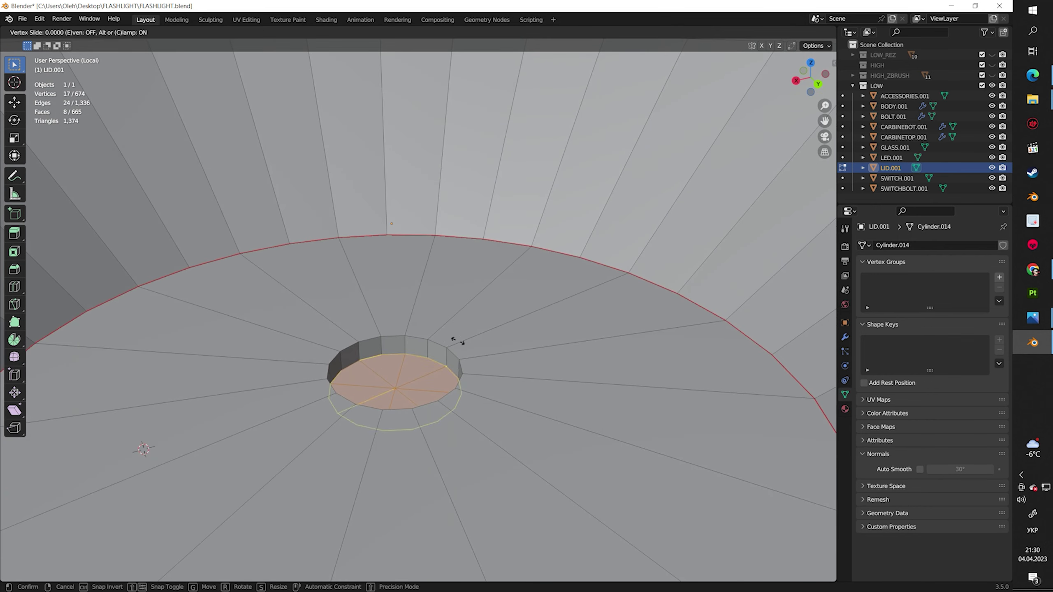
pyautogui.click(442, 343)
pyautogui.scroll(2, 451, 373)
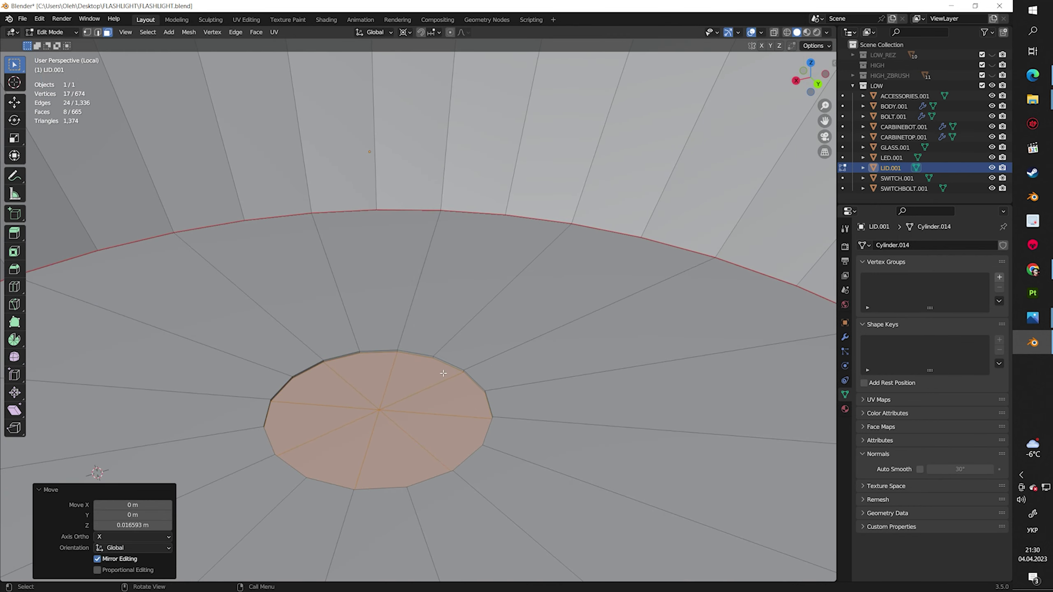
pyautogui.press('x')
pyautogui.click(443, 373)
pyautogui.scroll(-3, 443, 373)
pyautogui.moveTo(443, 374); pyautogui.dragTo(518, 426, button='middle')
# Scale the hole's edge loop, then mark and delete the centre spoke edges
pyautogui.press('s')
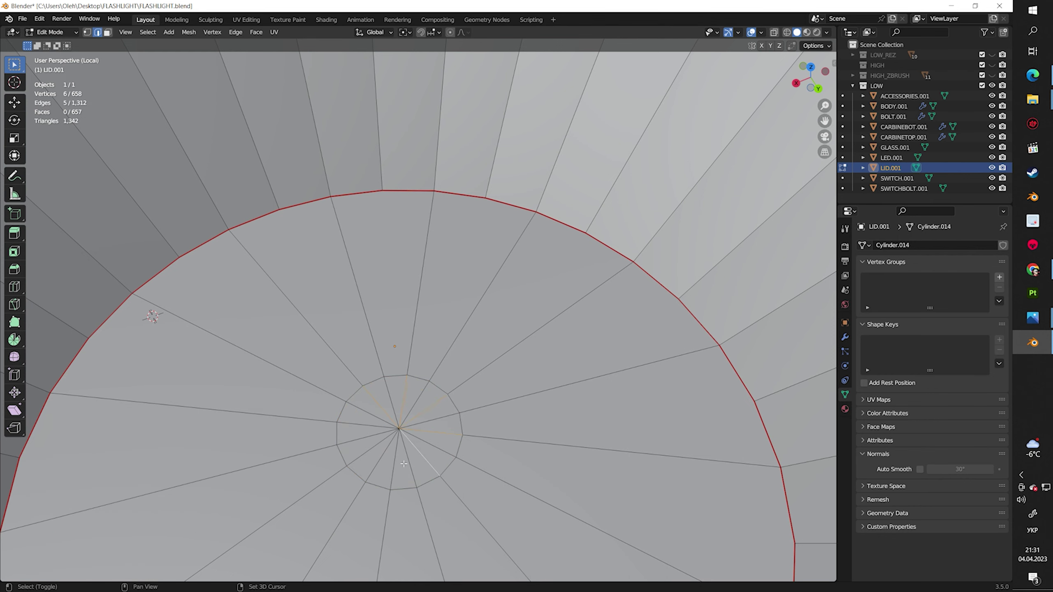
pyautogui.keyDown('shift'); pyautogui.click(372, 447); pyautogui.keyUp('shift')
pyautogui.keyDown('shift'); pyautogui.click(394, 459); pyautogui.keyUp('shift')
pyautogui.keyDown('shift'); pyautogui.click(368, 426); pyautogui.keyUp('shift')
pyautogui.hotkey('ctrl', 'e')
pyautogui.click(377, 498)
pyautogui.press('x')
# Select the edge loop running around the lid's underside
pyautogui.click(431, 482)
pyautogui.scroll(-3, 431, 481)
pyautogui.scroll(-3, 431, 481)
pyautogui.scroll(3, 497, 374)
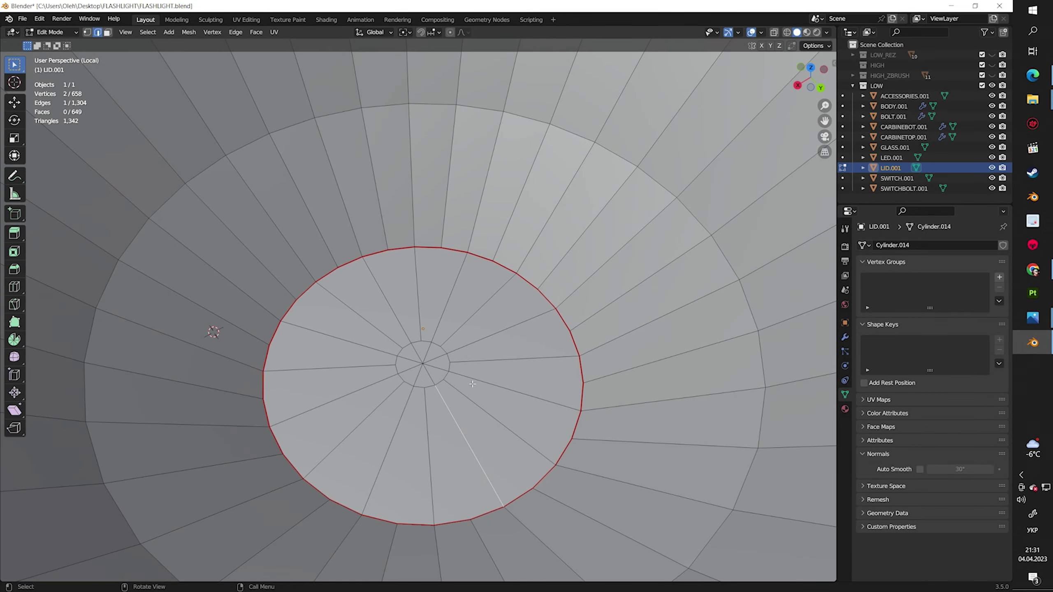
pyautogui.scroll(-3, 614, 231)
pyautogui.scroll(-3, 614, 231)
pyautogui.moveTo(614, 231)
pyautogui.mouseDown(button='middle')
pyautogui.moveTo(594, 287)
pyautogui.moveTo(312, 376)
pyautogui.mouseUp(button='middle')
pyautogui.doubleClick(268, 287)
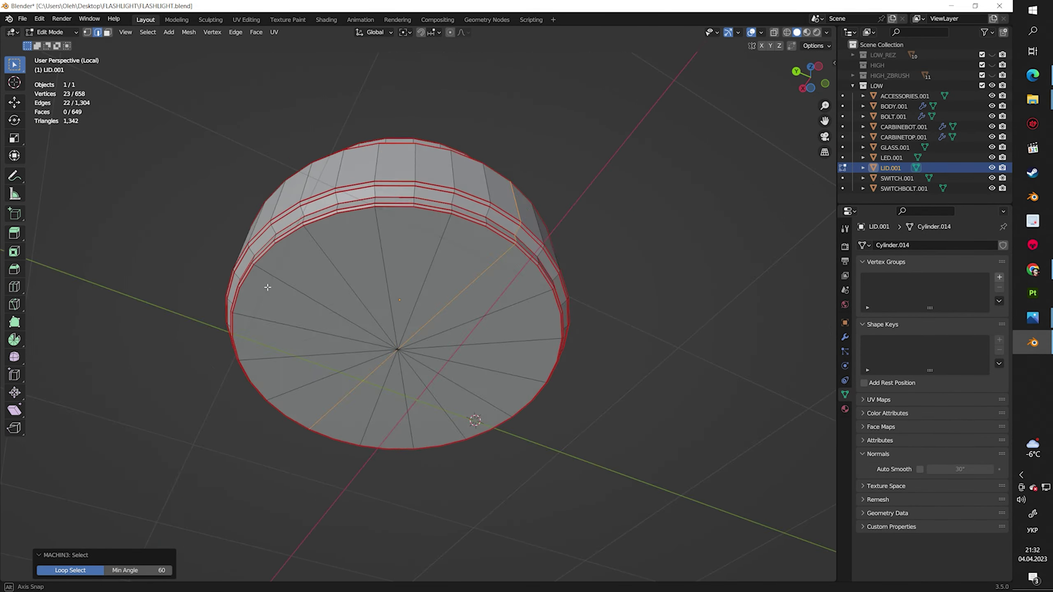
pyautogui.moveTo(428, 351)
pyautogui.mouseDown(button='middle')
pyautogui.moveTo(473, 382)
pyautogui.moveTo(487, 291)
pyautogui.moveTo(488, 340)
pyautogui.mouseUp(button='middle')
pyautogui.scroll(-3, 487, 340)
# Select the whole lid mesh and unwrap it, viewing the islands in UV Editing
pyautogui.press('a')
pyautogui.press('u')
pyautogui.click(247, 19)
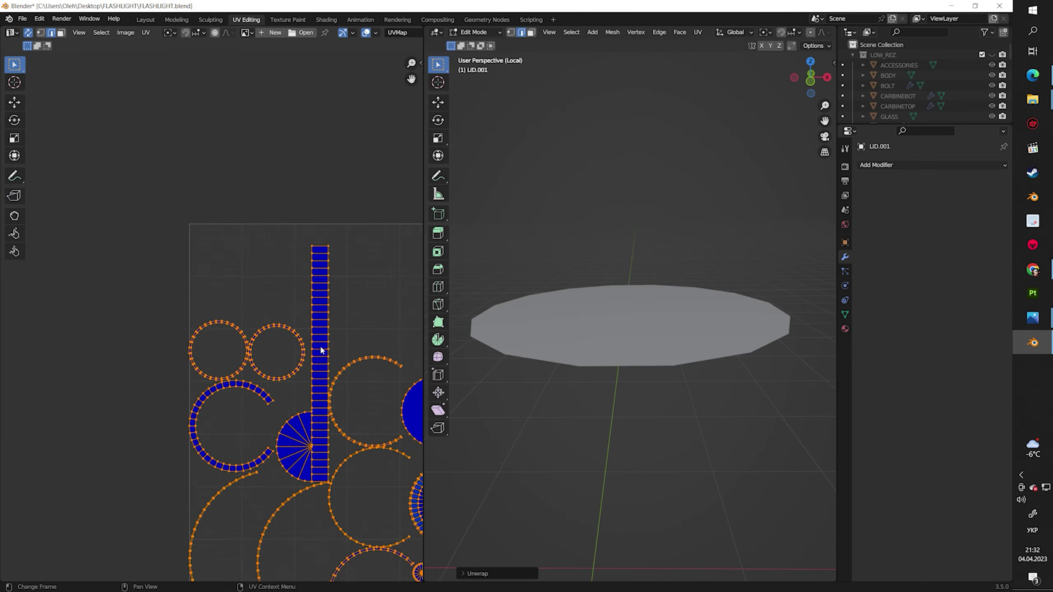
pyautogui.scroll(1, 321, 350)
pyautogui.moveTo(322, 350); pyautogui.dragTo(319, 328, button='middle')
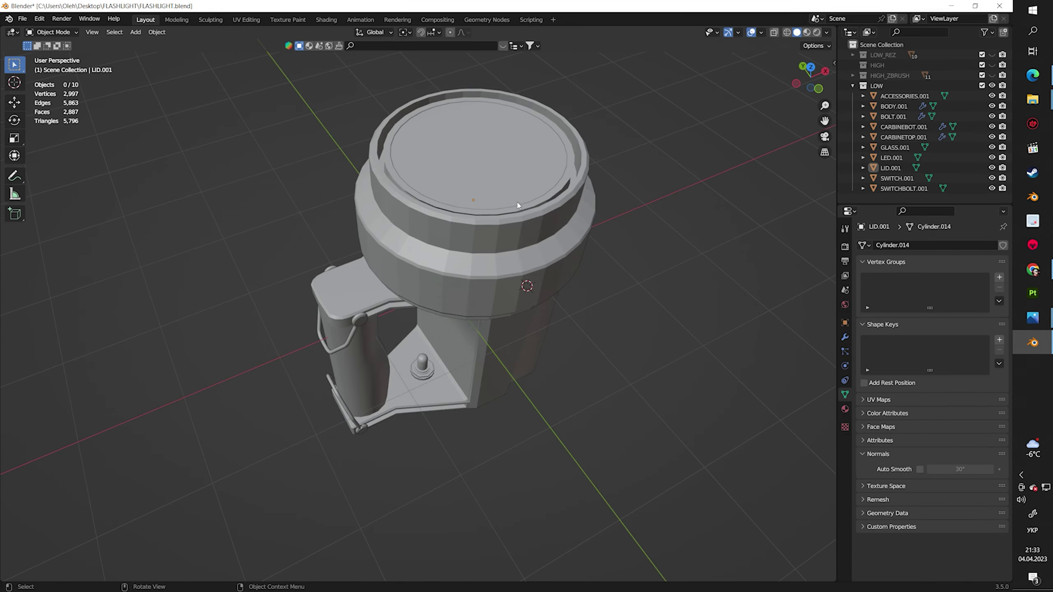
# Shade the lid and accessories smooth with Auto Smooth enabled
pyautogui.click(919, 469)
pyautogui.moveTo(704, 373)
pyautogui.mouseDown(button='middle')
pyautogui.moveTo(678, 344)
pyautogui.moveTo(583, 369)
pyautogui.moveTo(627, 257)
pyautogui.moveTo(554, 313)
pyautogui.moveTo(371, 301)
pyautogui.mouseUp(button='middle')
pyautogui.click(487, 280)
pyautogui.click(919, 469)
pyautogui.press('Tab')
pyautogui.scroll(5, 457, 251)
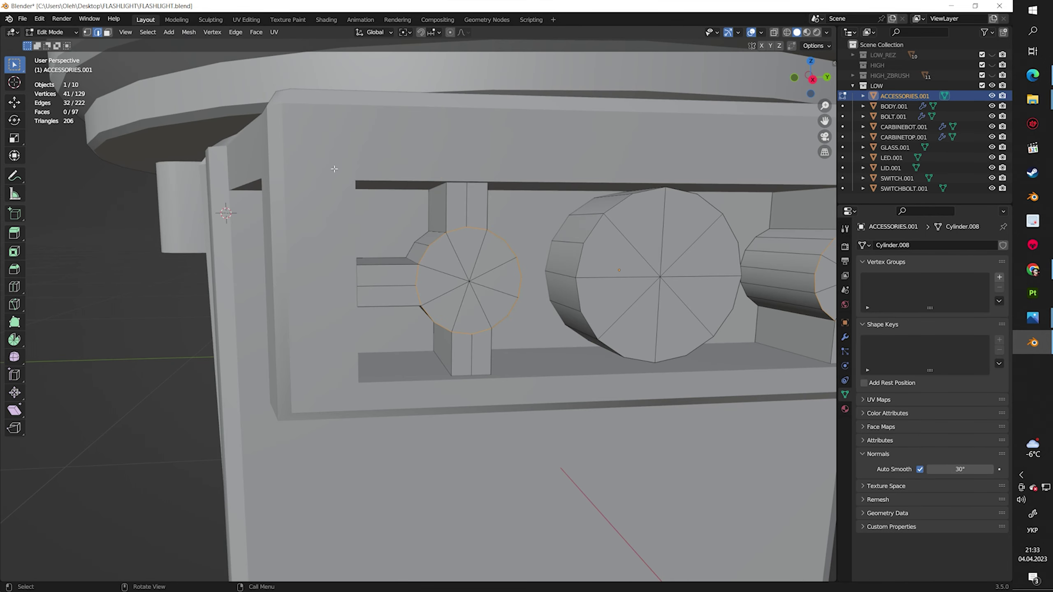
pyautogui.scroll(-5, 556, 339)
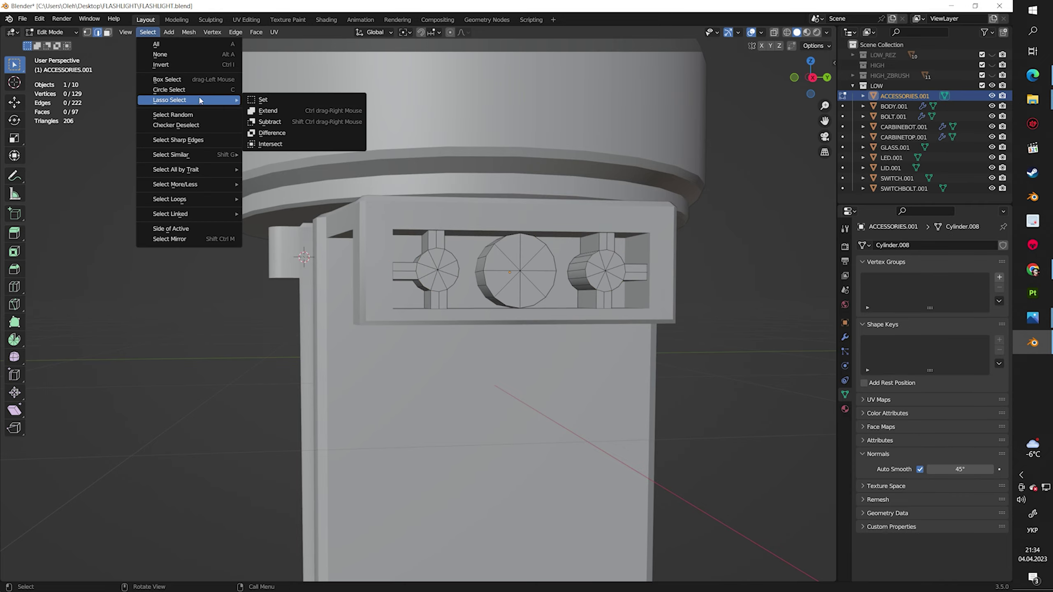
# Select all accessory geometry and repack its UV islands with Pack Islands
pyautogui.click(156, 44)
pyautogui.moveTo(291, 207)
pyautogui.mouseDown(button='middle')
pyautogui.moveTo(373, 228)
pyautogui.moveTo(435, 290)
pyautogui.mouseUp(button='middle')
pyautogui.rightClick(446, 464)
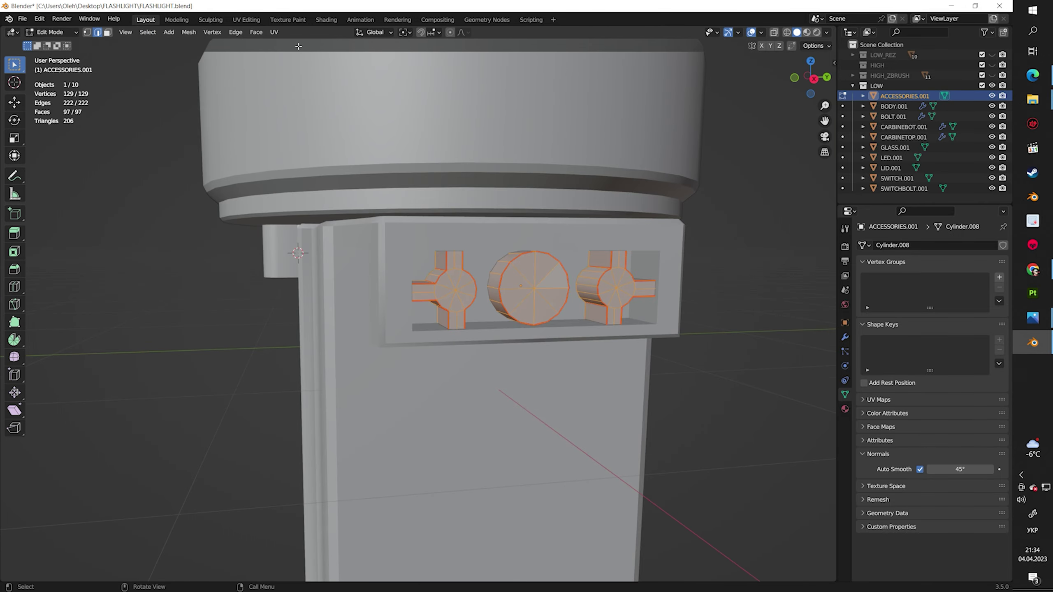
pyautogui.click(246, 19)
pyautogui.scroll(-2, 230, 410)
pyautogui.scroll(-1, 291, 410)
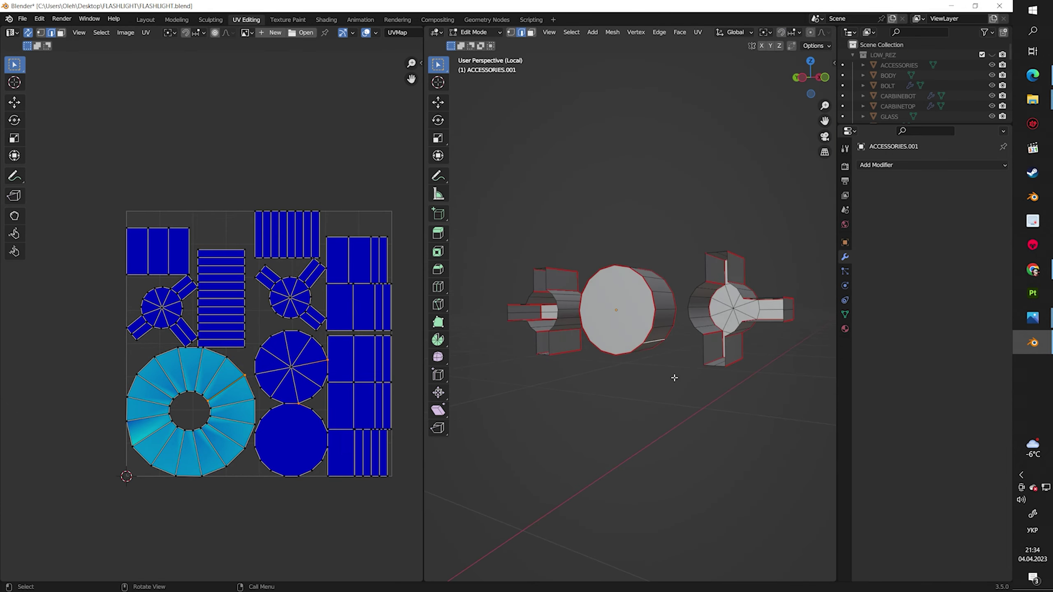
pyautogui.scroll(2, 210, 320)
pyautogui.click(230, 431)
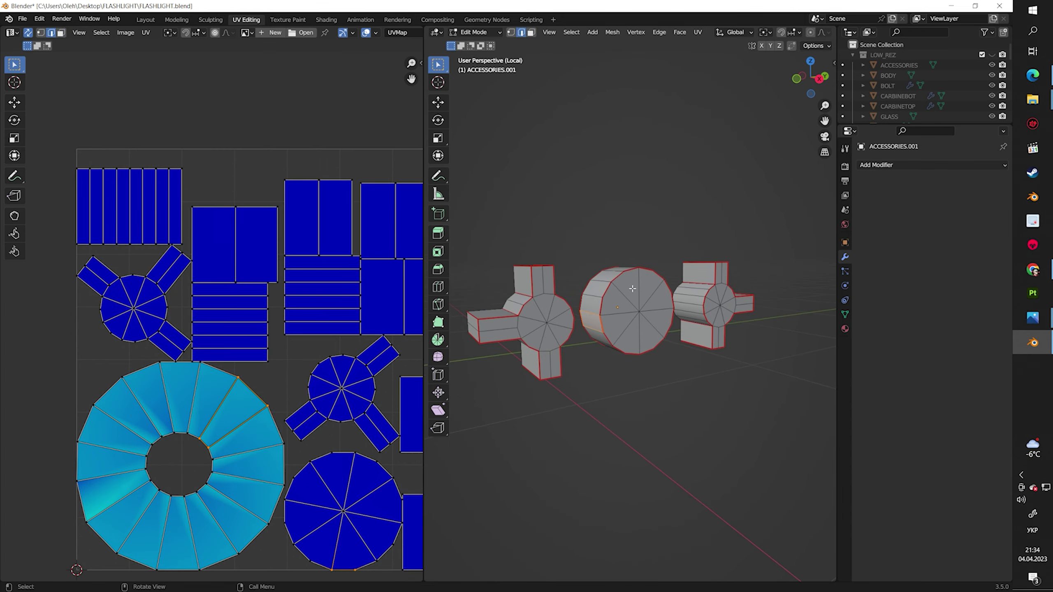
pyautogui.press('a')
pyautogui.hotkey('ctrl', 'p')
pyautogui.click(145, 20)
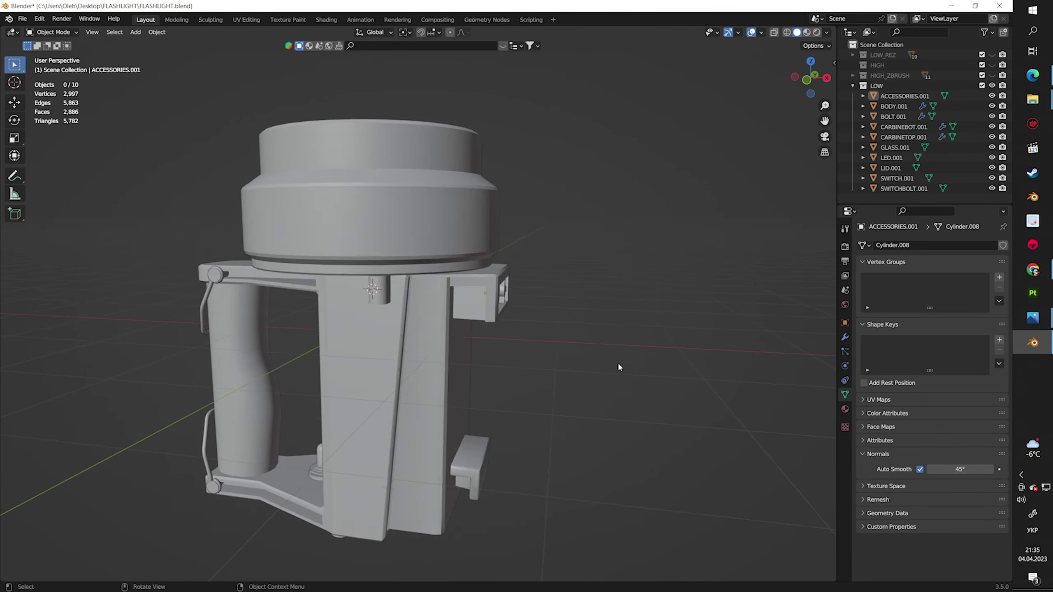
# Apply all transforms to the selected low-poly flashlight parts
pyautogui.scroll(-3, 359, 224)
pyautogui.hotkey('shift', 's')
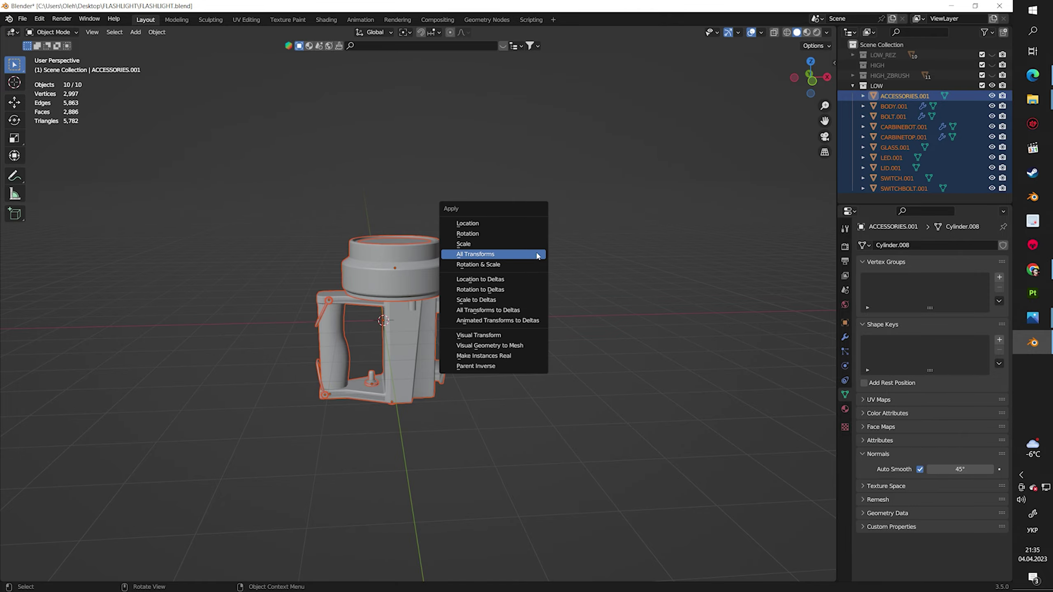
pyautogui.click(538, 256)
pyautogui.click(157, 32)
pyautogui.click(319, 66)
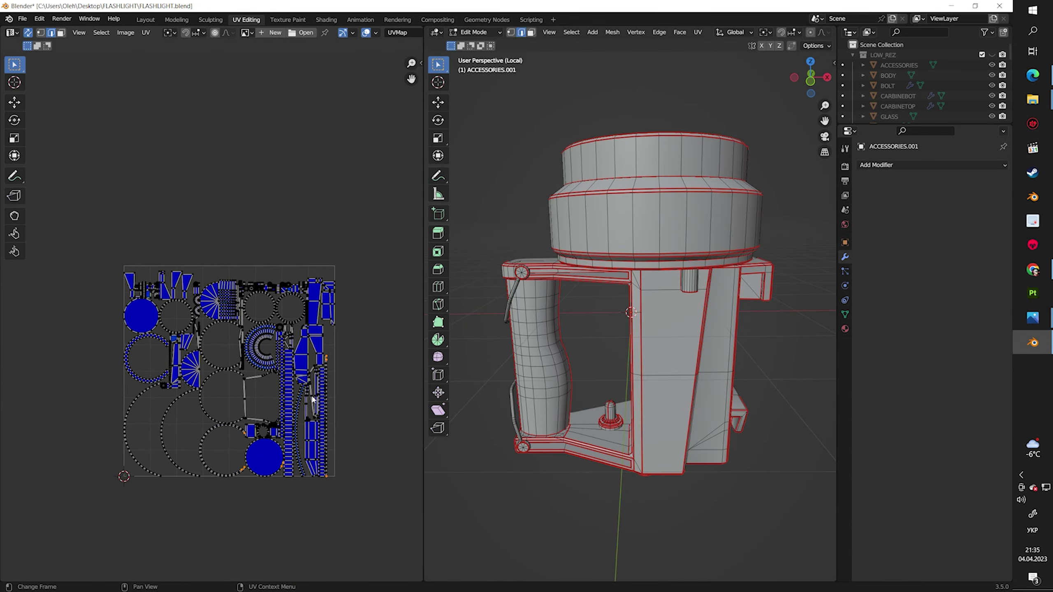
# Export only the selected objects as FLASHLIGHTLOW.fbx
pyautogui.scroll(5, 312, 400)
pyautogui.scroll(2, 267, 431)
pyautogui.scroll(-6, 196, 397)
pyautogui.scroll(-3, 612, 331)
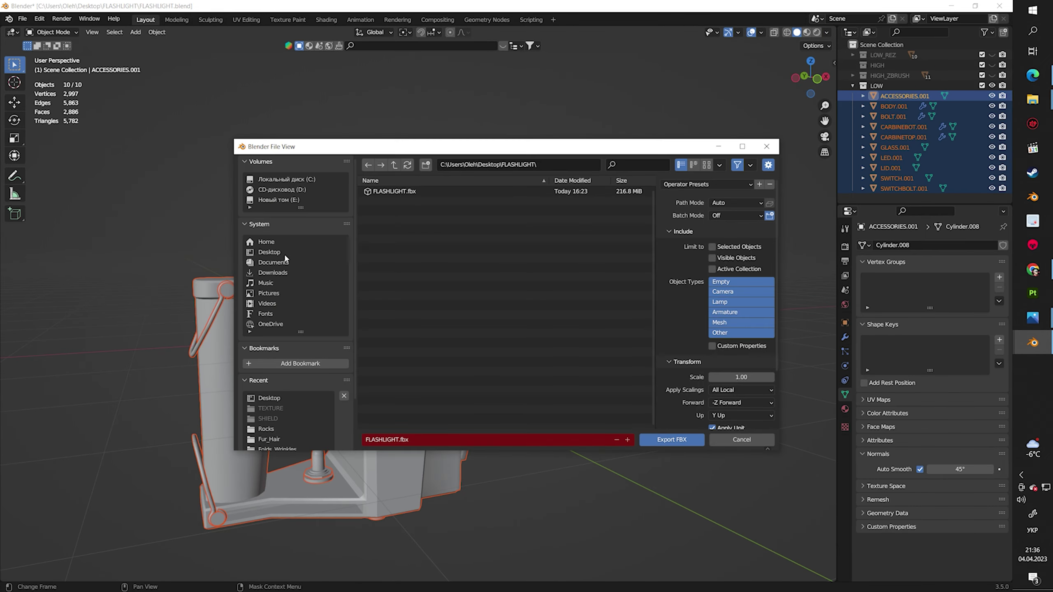
pyautogui.write('LOW')
pyautogui.click(712, 246)
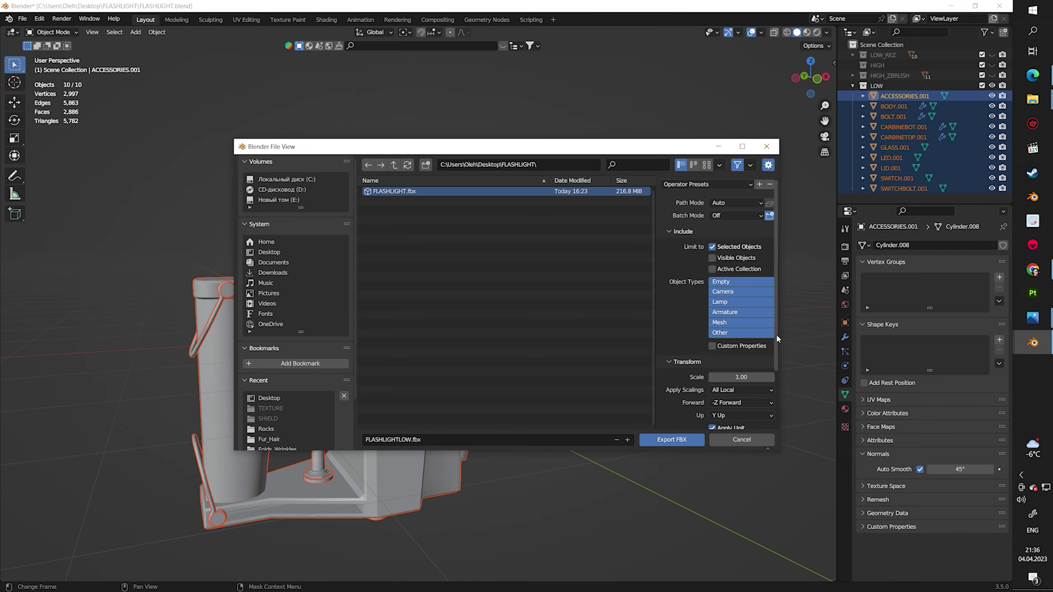
pyautogui.click(673, 440)
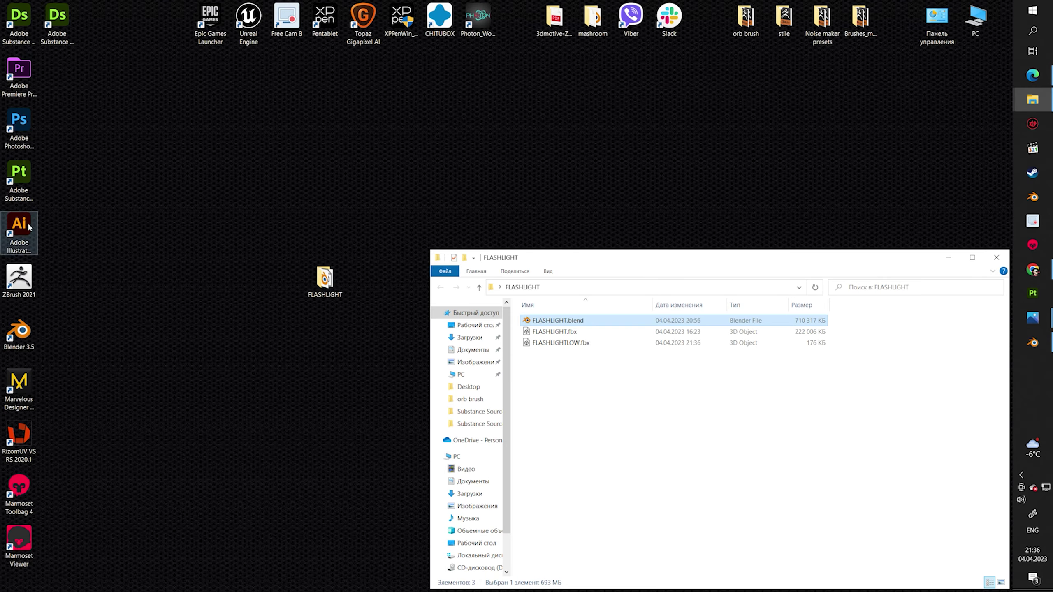
# Launch RizomUV from its desktop shortcut and load FLASHLIGHTLOW.fbx with its UVs
pyautogui.rightClick(19, 445)
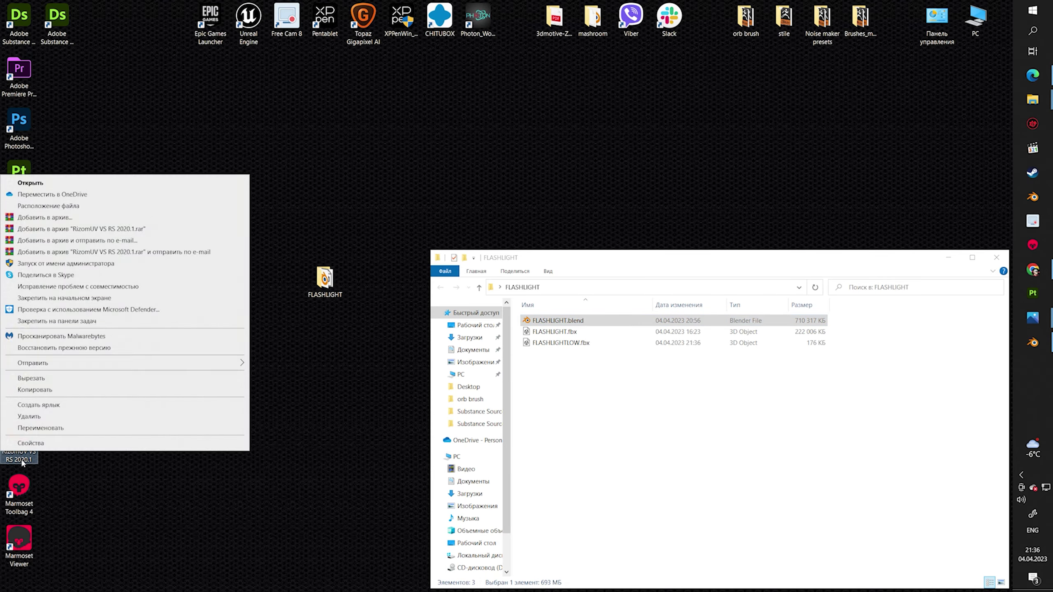
pyautogui.press('Escape')
pyautogui.doubleClick(19, 439)
pyautogui.click(9, 16)
pyautogui.click(69, 39)
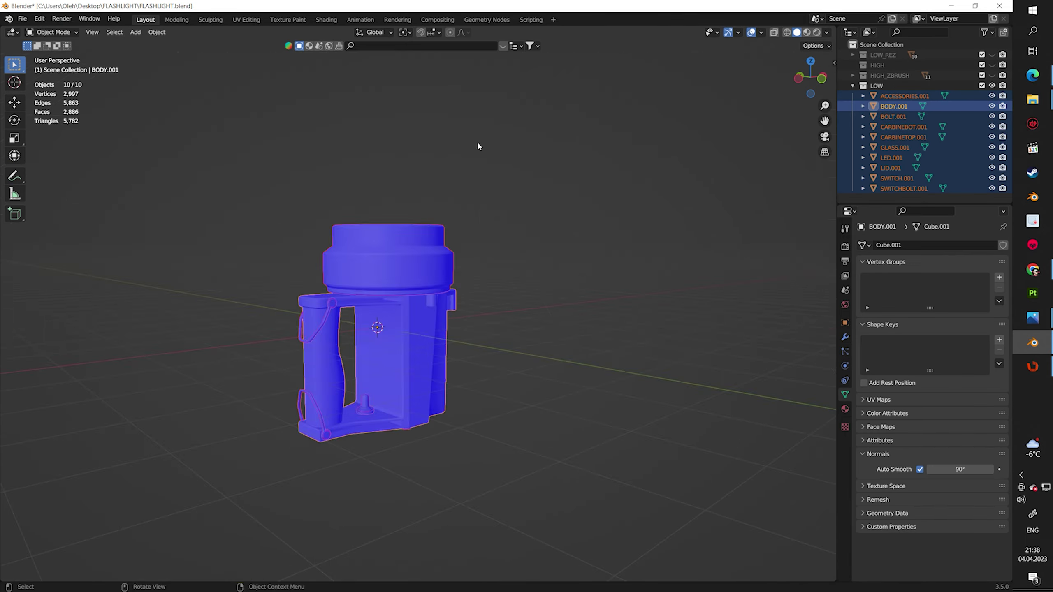
# Isolate the body in local view and select the switch-frame edges in edge mode
pyautogui.hotkey('alt', 'a')
pyautogui.press('/')
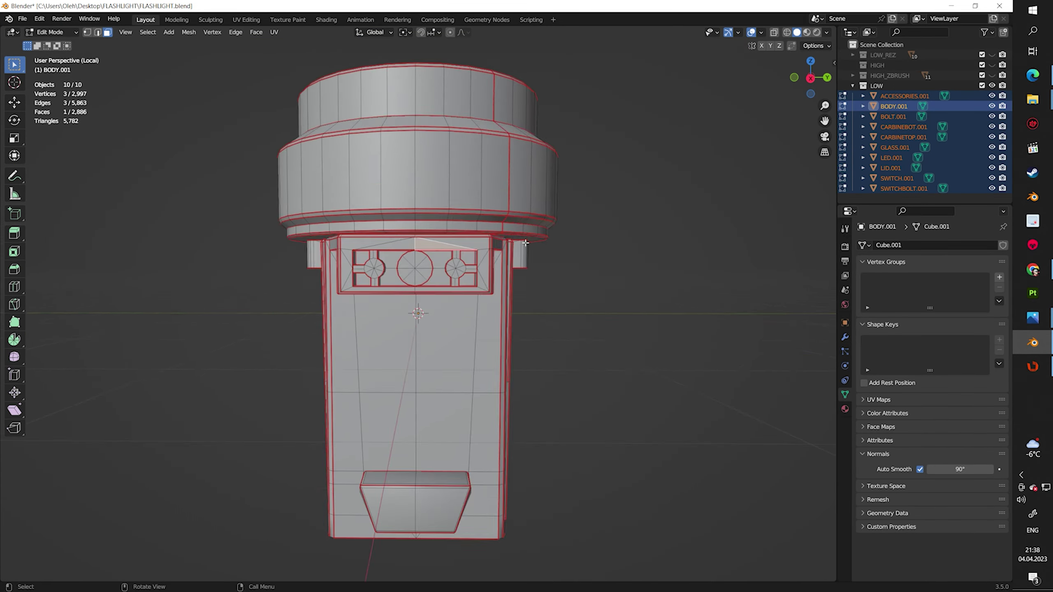
pyautogui.moveTo(438, 269); pyautogui.dragTo(580, 249, button='middle')
pyautogui.press('2')
pyautogui.click(642, 199)
pyautogui.scroll(-3, 642, 199)
pyautogui.moveTo(353, 152); pyautogui.dragTo(561, 259, button='middle')
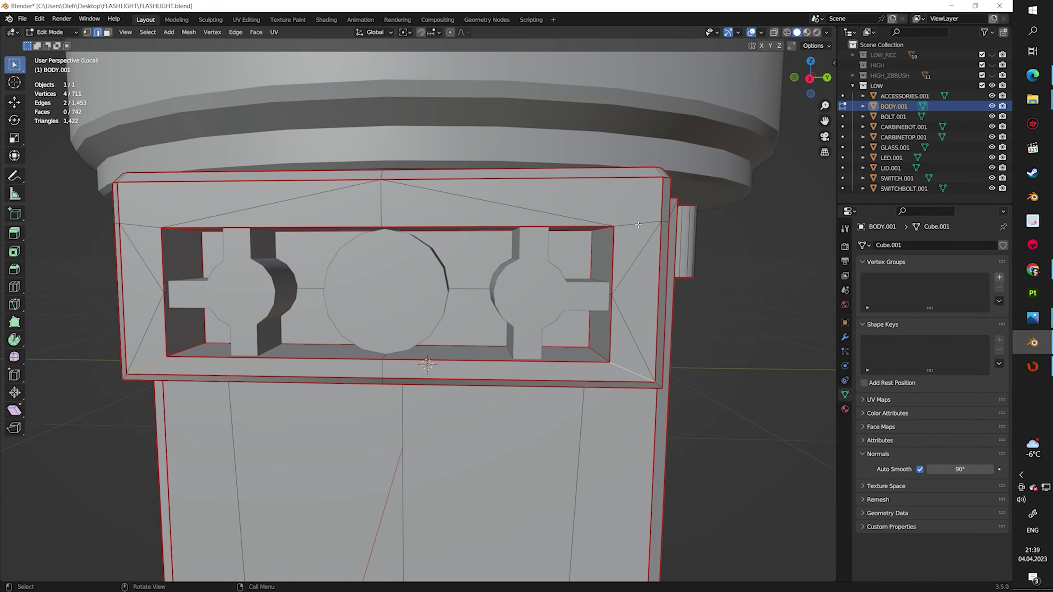
pyautogui.moveTo(637, 224); pyautogui.dragTo(551, 304, button='middle')
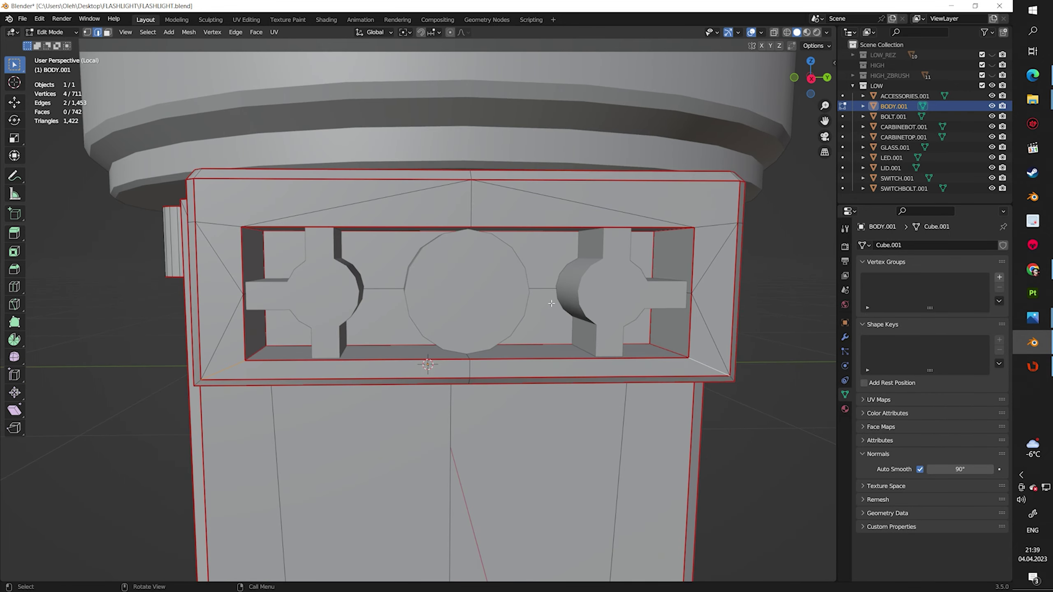
# Mark the selected frame edges as seams, then select an edge under the lamp head
pyautogui.rightClick(223, 371)
pyautogui.click(234, 538)
pyautogui.scroll(-3, 615, 426)
pyautogui.moveTo(616, 426)
pyautogui.mouseDown(button='middle')
pyautogui.moveTo(510, 362)
pyautogui.moveTo(497, 332)
pyautogui.moveTo(522, 291)
pyautogui.moveTo(522, 232)
pyautogui.mouseUp(button='middle')
pyautogui.keyDown('shift'); pyautogui.click(518, 280); pyautogui.keyUp('shift')
# Switch to UV Editing and select all of BODY.001 for unwrapping
pyautogui.press('a')
pyautogui.scroll(-3, 522, 232)
pyautogui.click(246, 19)
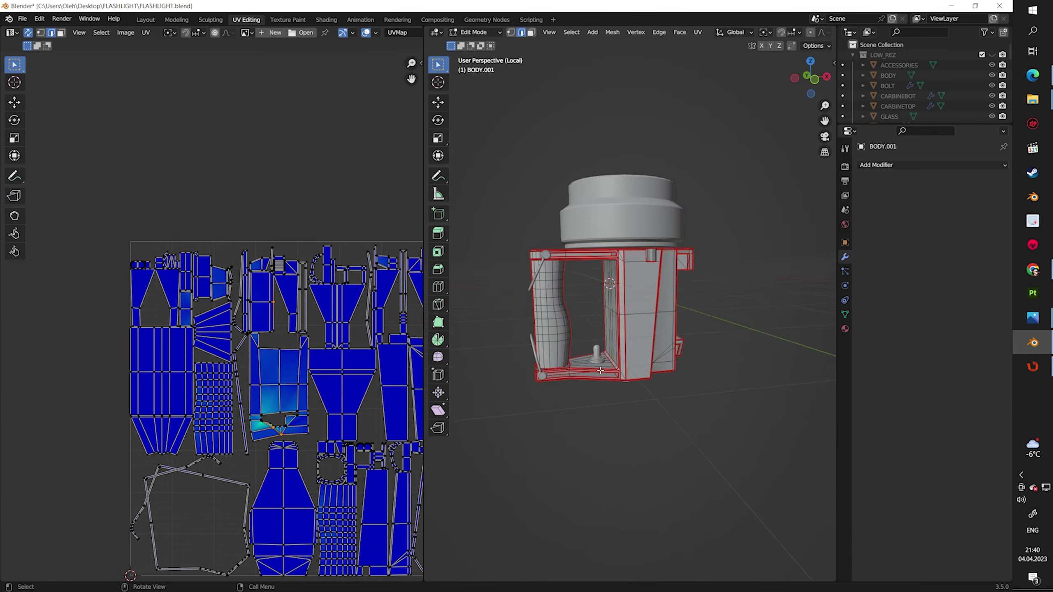
pyautogui.scroll(8, 600, 371)
pyautogui.moveTo(600, 371)
pyautogui.mouseDown(button='middle')
pyautogui.moveTo(581, 315)
pyautogui.moveTo(702, 369)
pyautogui.mouseUp(button='middle')
pyautogui.scroll(2, 304, 471)
pyautogui.press('a')
pyautogui.hotkey('alt', 'a')
pyautogui.press('a')
pyautogui.click(697, 32)
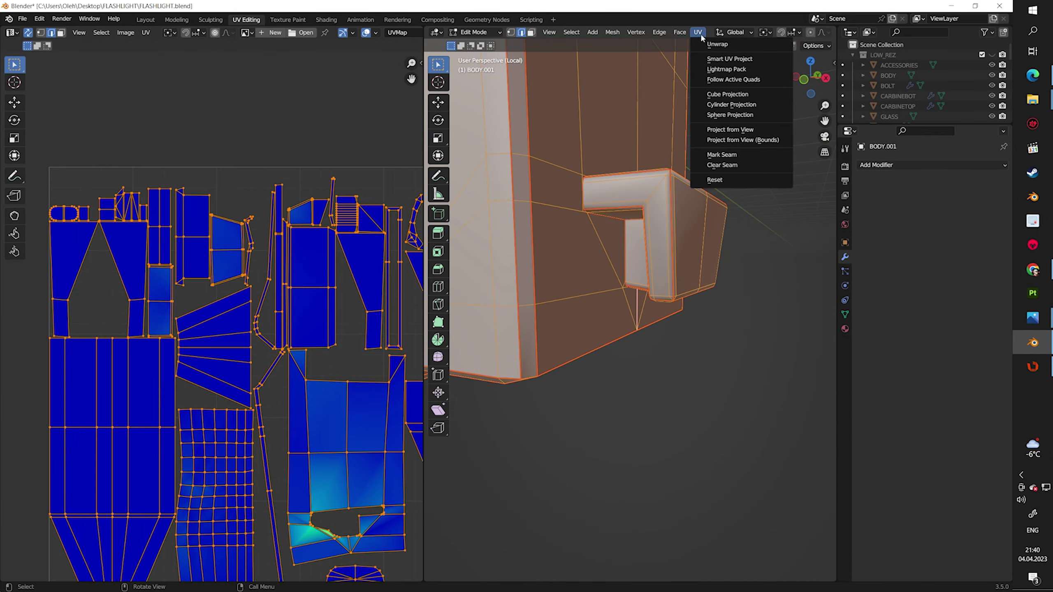
# Inspect the body's seams around the lamp head and base
pyautogui.scroll(3, 240, 277)
pyautogui.scroll(2, 239, 276)
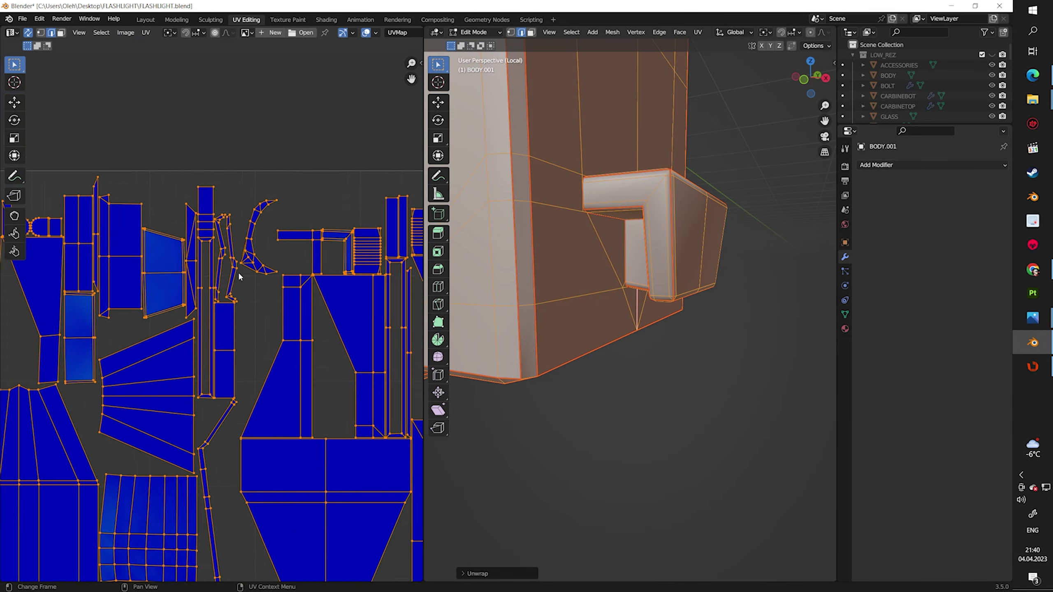
pyautogui.scroll(-2, 240, 277)
pyautogui.scroll(3, 166, 457)
pyautogui.hotkey('alt', 'a')
pyautogui.scroll(4, 646, 388)
pyautogui.moveTo(646, 388)
pyautogui.mouseDown(button='middle')
pyautogui.moveTo(668, 344)
pyautogui.moveTo(622, 290)
pyautogui.mouseUp(button='middle')
pyautogui.scroll(-3, 668, 344)
pyautogui.press('a')
pyautogui.scroll(-2, 260, 424)
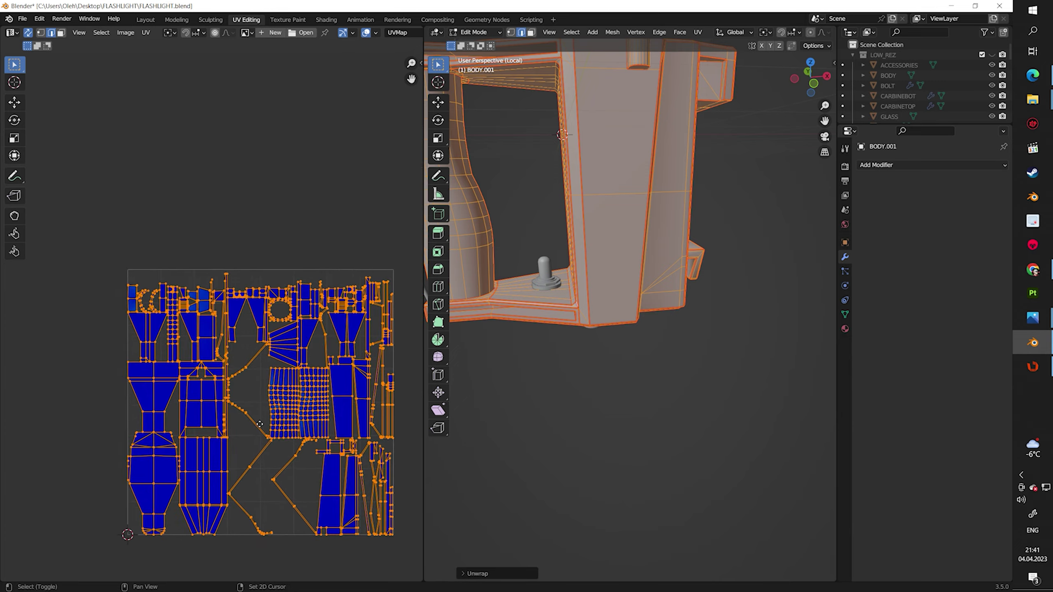
pyautogui.scroll(4, 260, 424)
pyautogui.hotkey('alt', 'a')
pyautogui.scroll(4, 518, 323)
pyautogui.moveTo(539, 291); pyautogui.dragTo(519, 323, button='middle')
pyautogui.scroll(2, 518, 323)
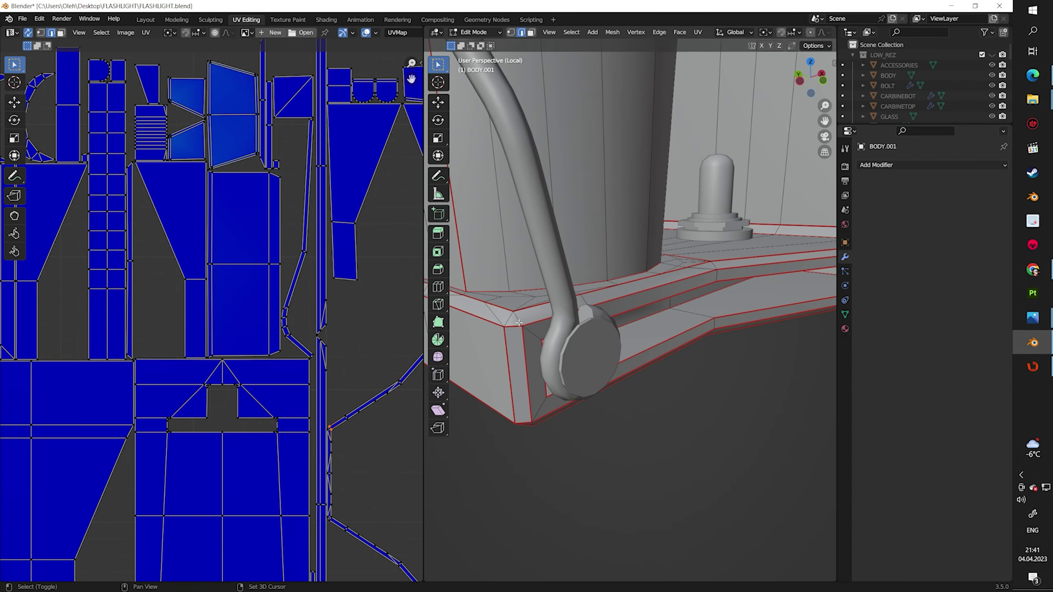
# Update the seam on the selected base edge and re-unwrap the whole body
pyautogui.rightClick(518, 323)
pyautogui.click(495, 463)
pyautogui.press('a')
pyautogui.press('u')
pyautogui.press('Return')
# Check the frame's inside, unwrap the body again, and return to Object Mode
pyautogui.scroll(3, 296, 452)
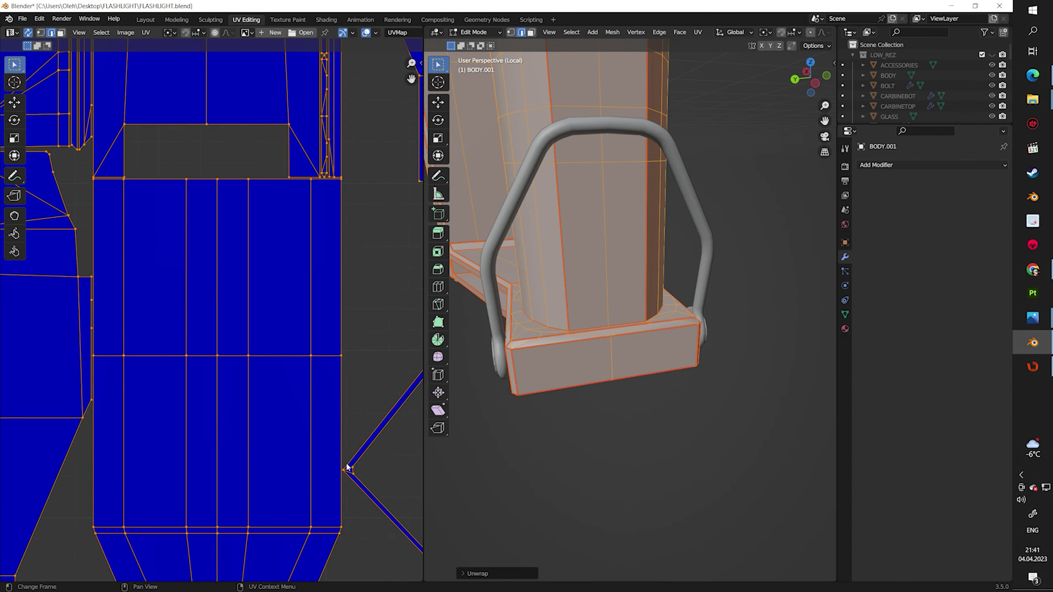
pyautogui.hotkey('alt', 'a')
pyautogui.scroll(-2, 203, 392)
pyautogui.scroll(-3, 203, 392)
pyautogui.scroll(4, 664, 332)
pyautogui.moveTo(663, 332); pyautogui.dragTo(713, 336, button='middle')
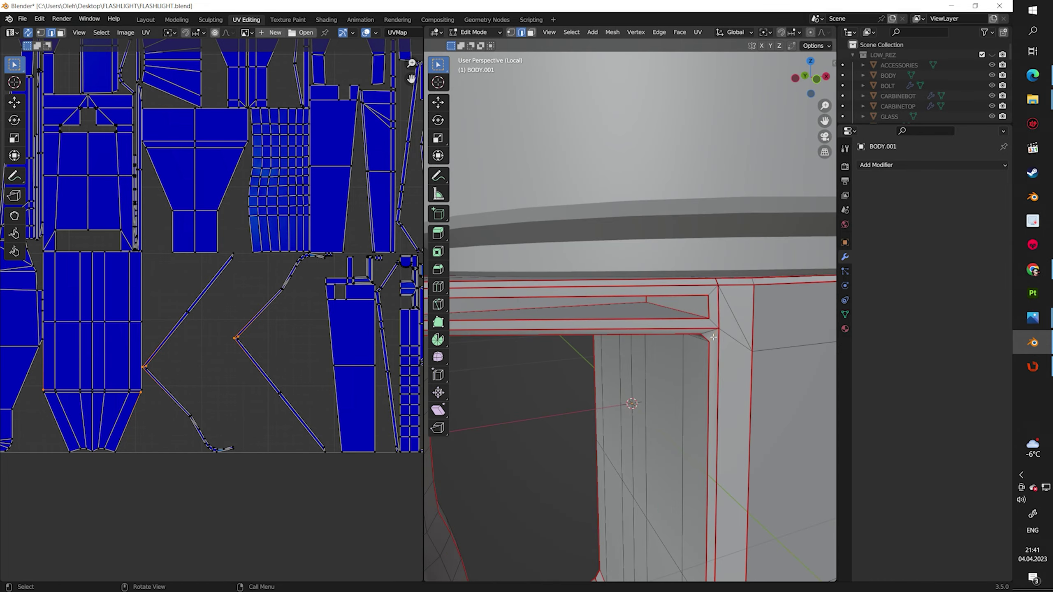
pyautogui.scroll(-3, 714, 337)
pyautogui.scroll(-4, 663, 332)
pyautogui.press('a')
pyautogui.press('u')
pyautogui.press('Return')
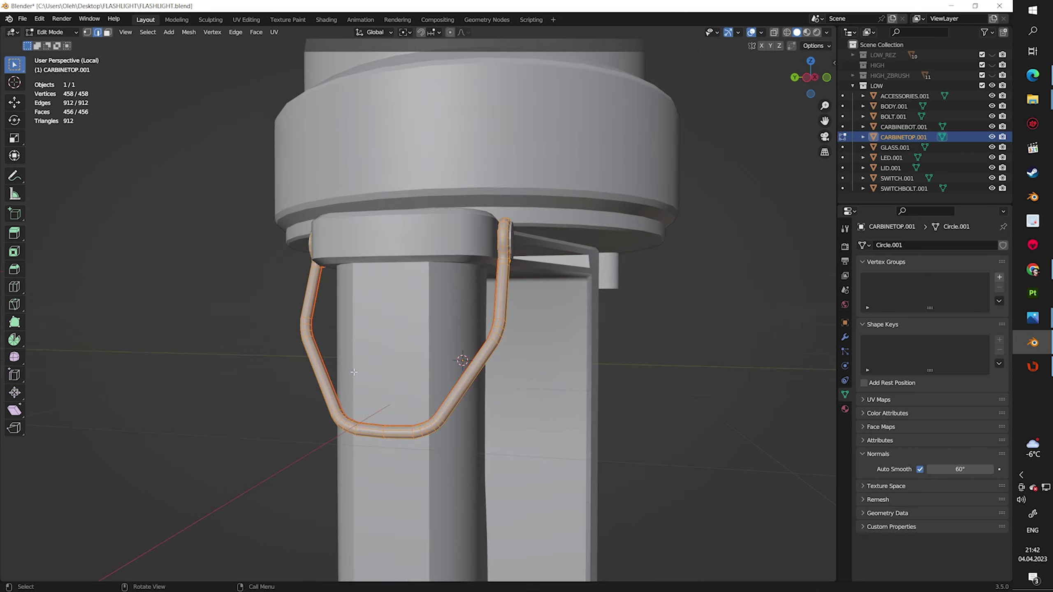
pyautogui.press('Tab')
pyautogui.scroll(-5, 421, 436)
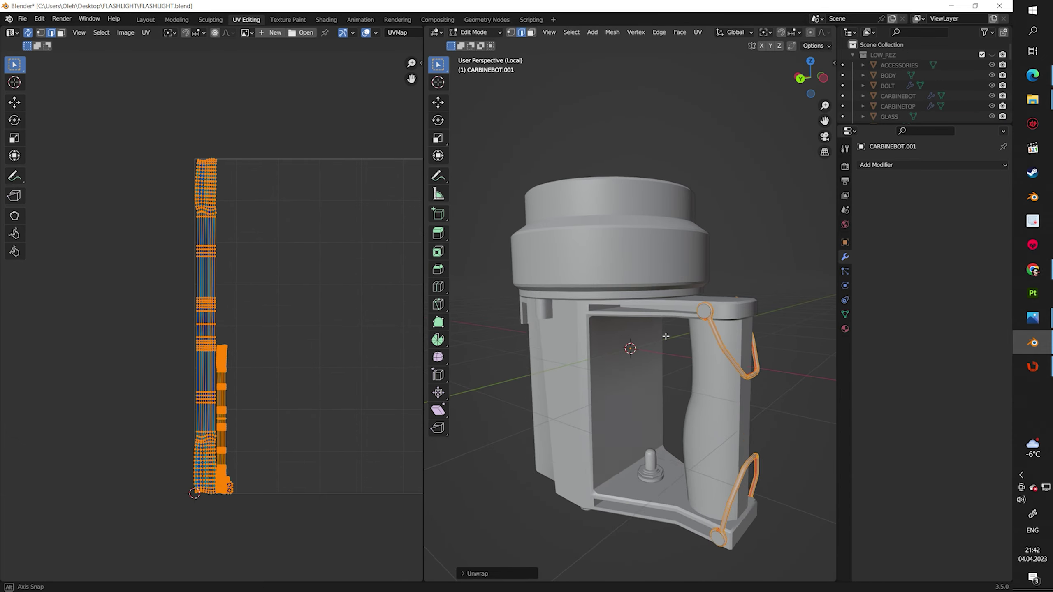
pyautogui.moveTo(626, 380); pyautogui.dragTo(517, 394, button='middle')
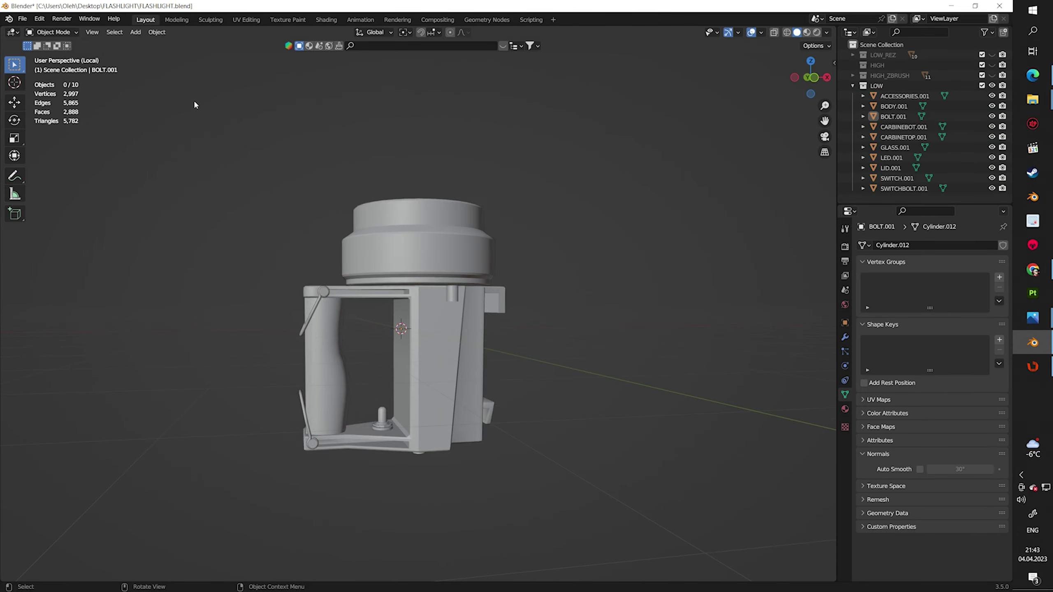
# Confirm the FBX export and inspect the large circle island in RizomUV
pyautogui.click(147, 259)
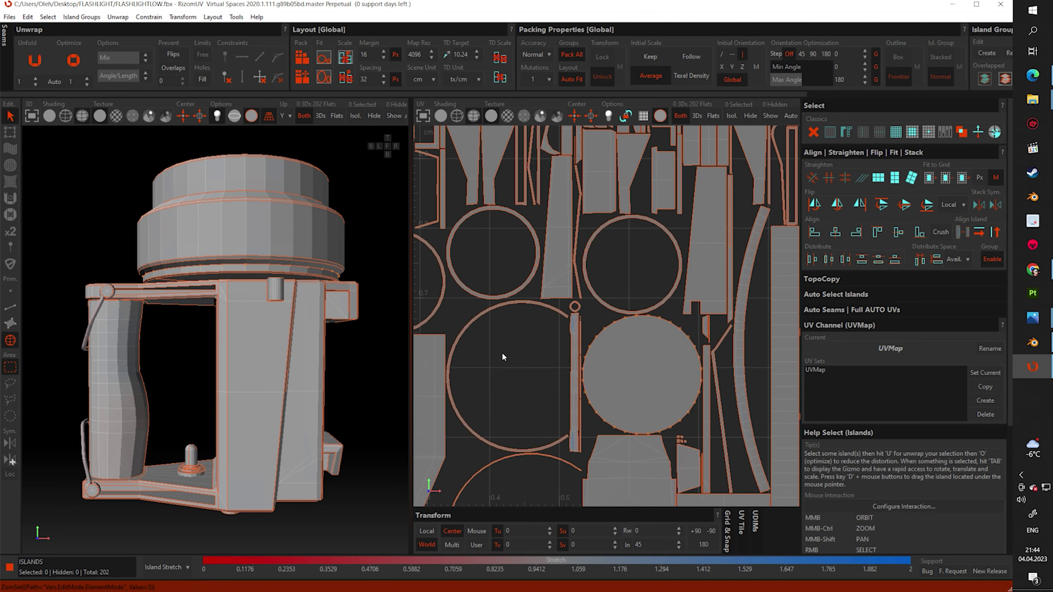
pyautogui.click(503, 356)
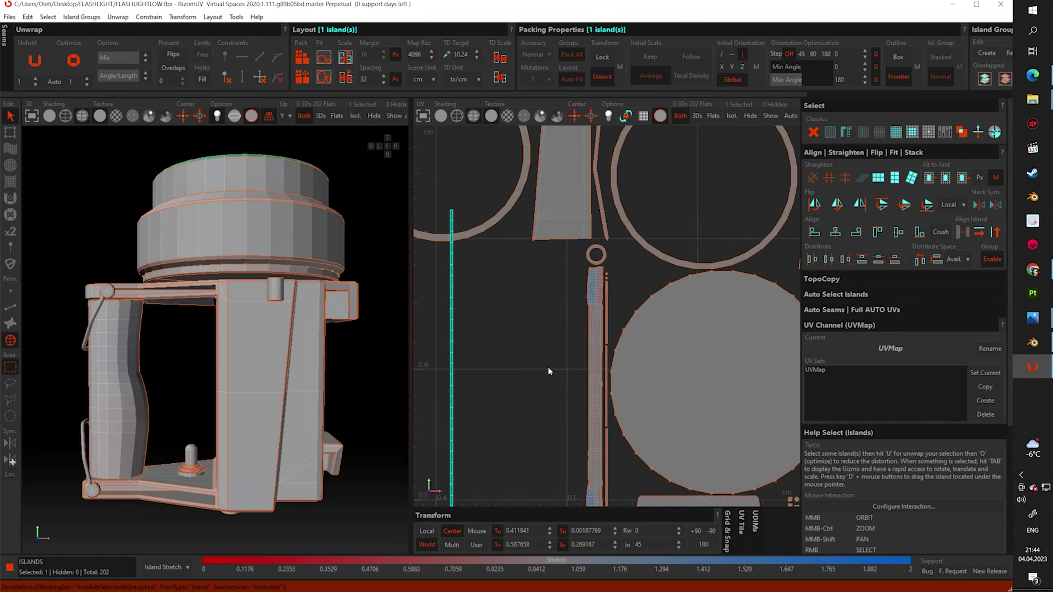
pyautogui.scroll(3, 548, 365)
pyautogui.scroll(-2, 616, 339)
pyautogui.scroll(-3, 705, 225)
pyautogui.click(545, 324)
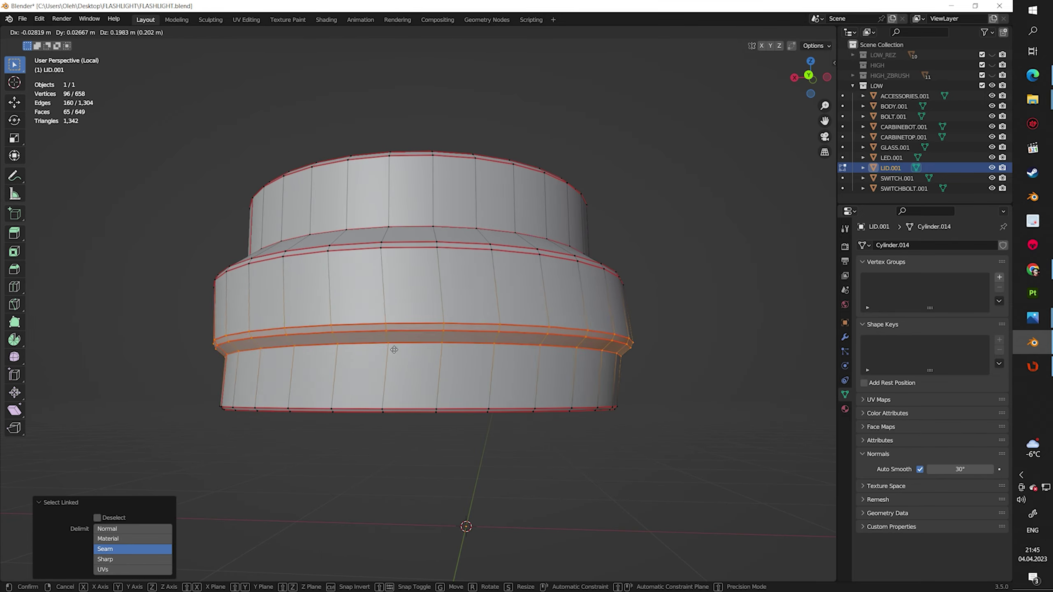
# Move a lid bottom-ring vertex, re-unwrap the lid, and begin an FBX export
pyautogui.click(338, 404)
pyautogui.press('g')
pyautogui.click(390, 405)
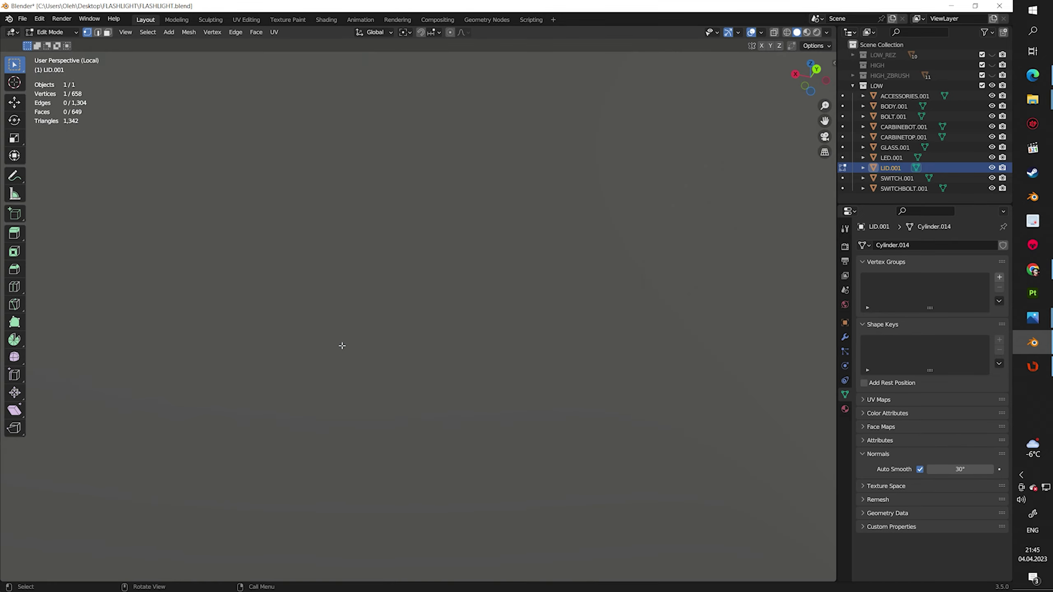
pyautogui.moveTo(390, 406); pyautogui.dragTo(272, 284, button='middle')
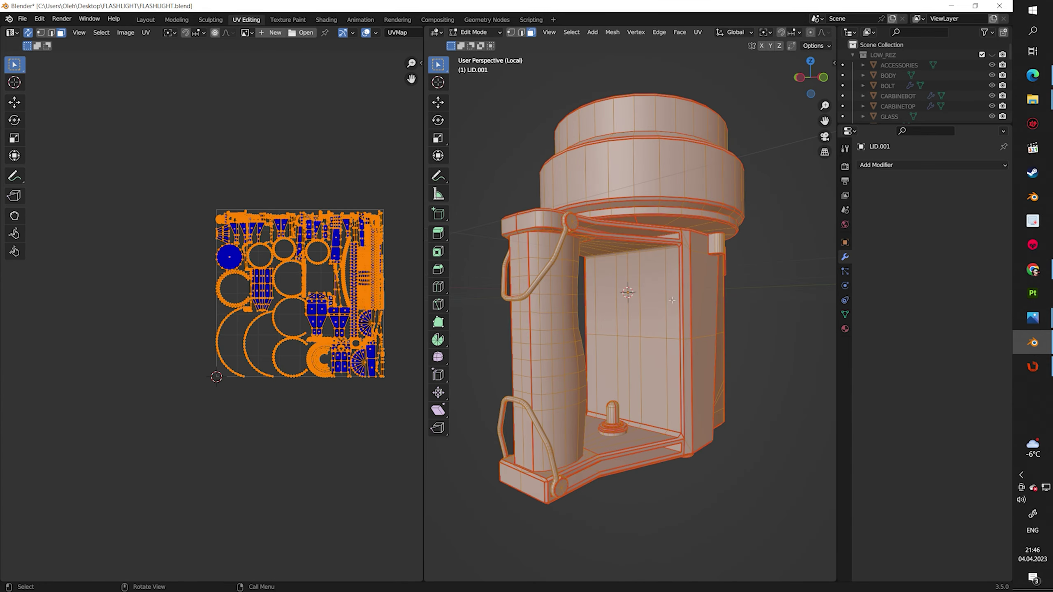
pyautogui.hotkey('alt', 'a')
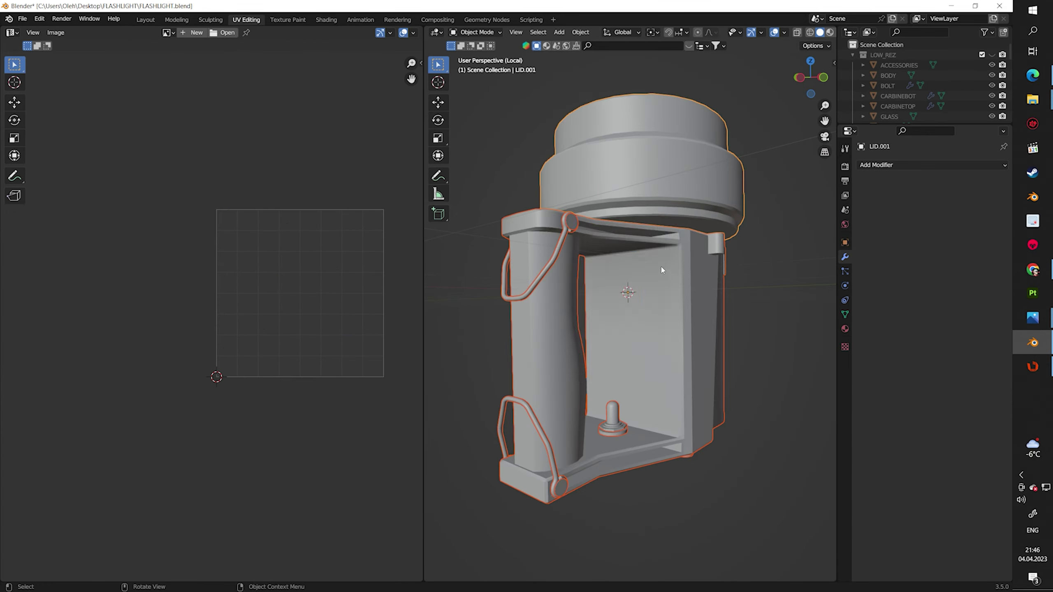
pyautogui.press('a')
pyautogui.click(697, 32)
pyautogui.click(22, 18)
pyautogui.click(176, 187)
# Reload the exported FBX and select the handle and curved strip islands
pyautogui.click(680, 440)
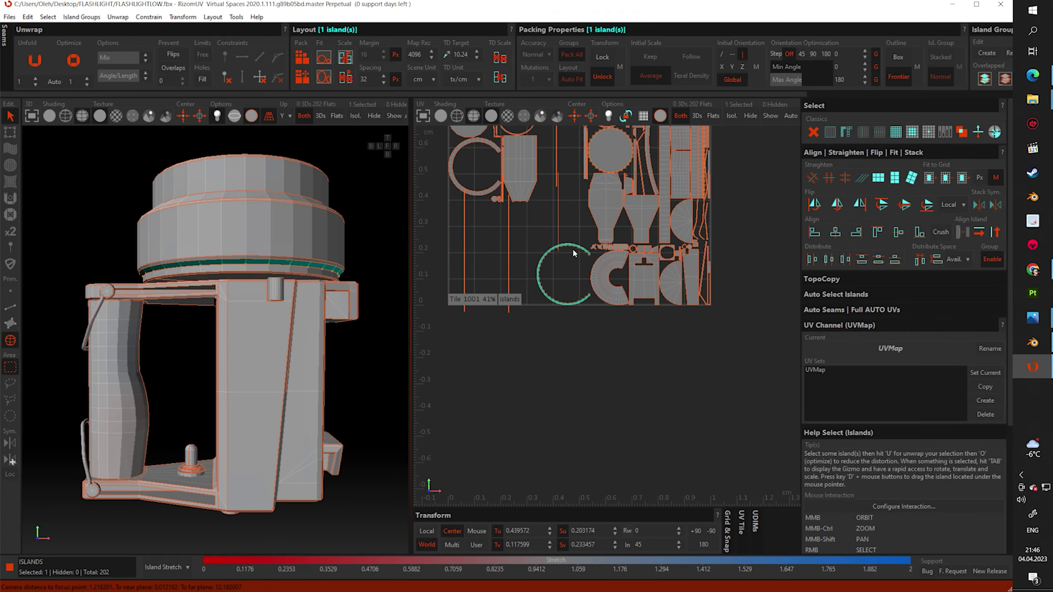
pyautogui.click(658, 414)
pyautogui.scroll(5, 620, 298)
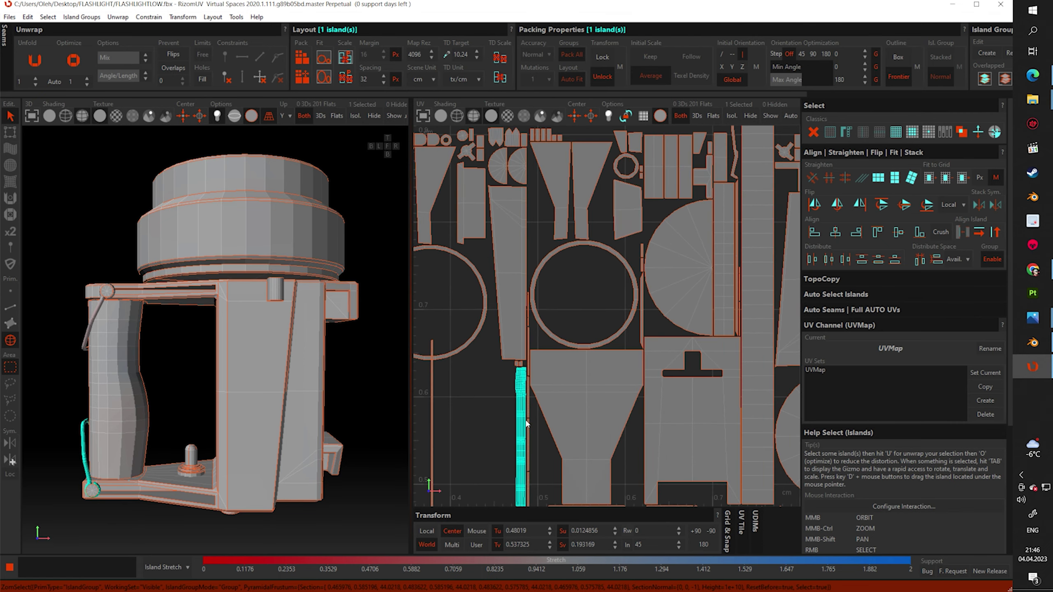
pyautogui.scroll(-3, 585, 345)
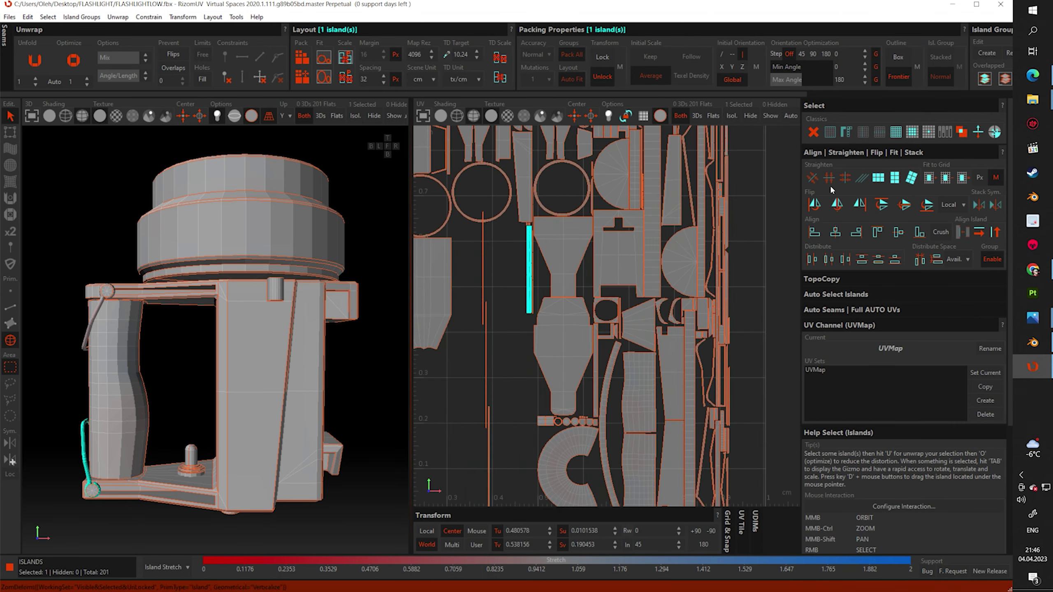
pyautogui.scroll(4, 586, 345)
pyautogui.moveTo(605, 305); pyautogui.dragTo(556, 359)
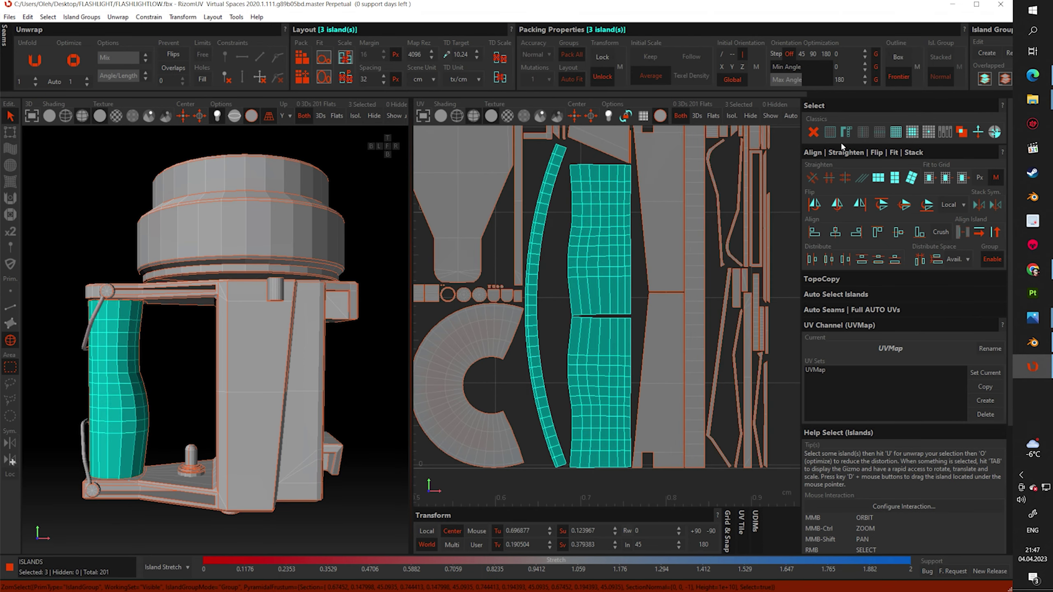
pyautogui.scroll(-2, 601, 290)
pyautogui.click(456, 414)
# Inspect the two small square islands and the large rectangular island's edges
pyautogui.scroll(3, 553, 324)
pyautogui.click(553, 341)
pyautogui.keyDown('shift'); pyautogui.click(579, 340); pyautogui.keyUp('shift')
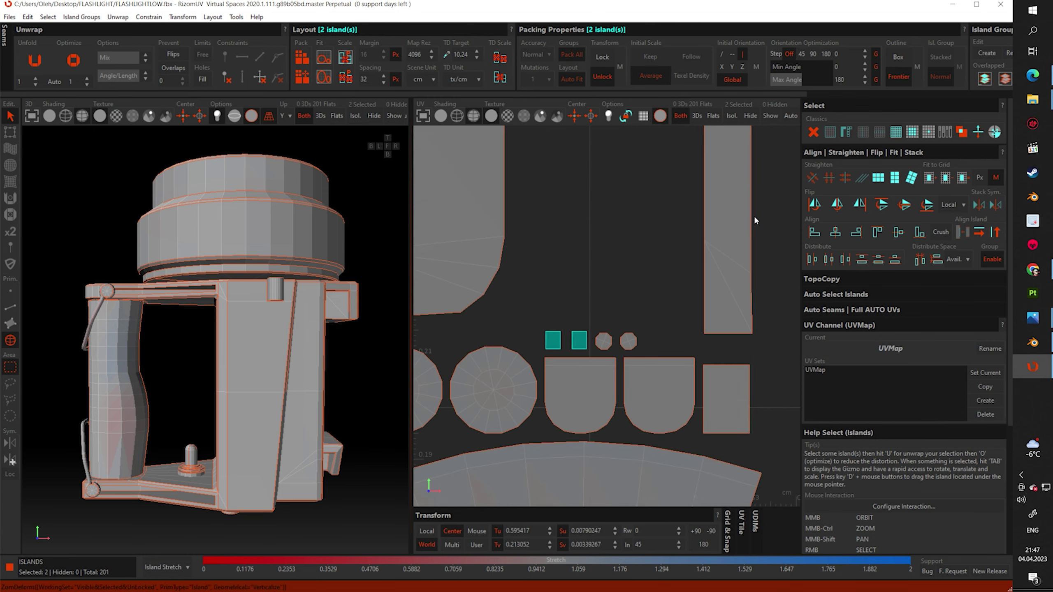
pyautogui.scroll(-3, 754, 220)
pyautogui.scroll(2, 633, 254)
pyautogui.scroll(2, 551, 303)
pyautogui.scroll(1, 557, 309)
pyautogui.click(557, 308)
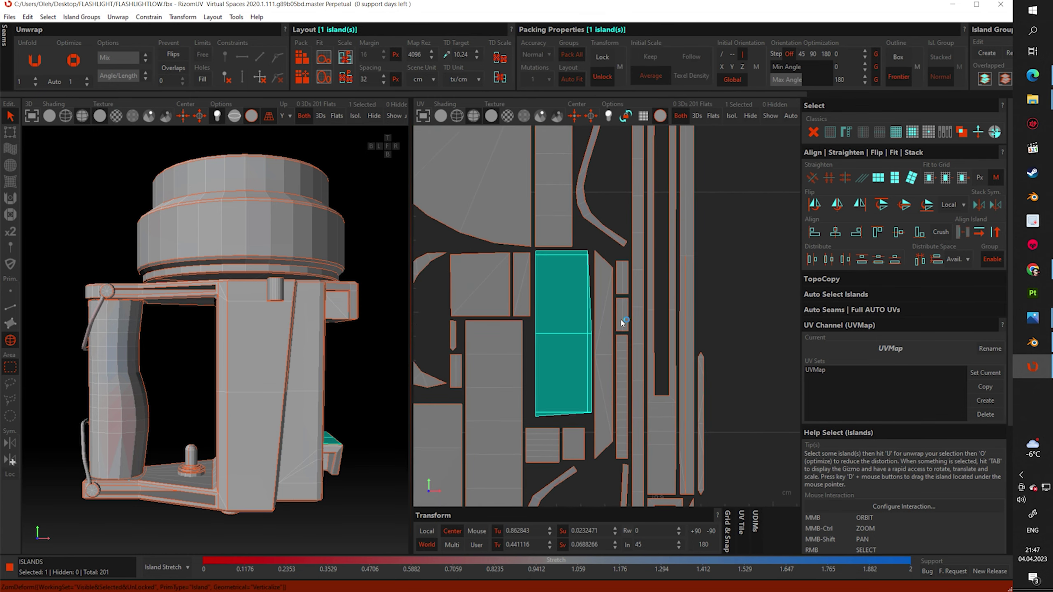
pyautogui.press('F2')
pyautogui.scroll(-1, 584, 425)
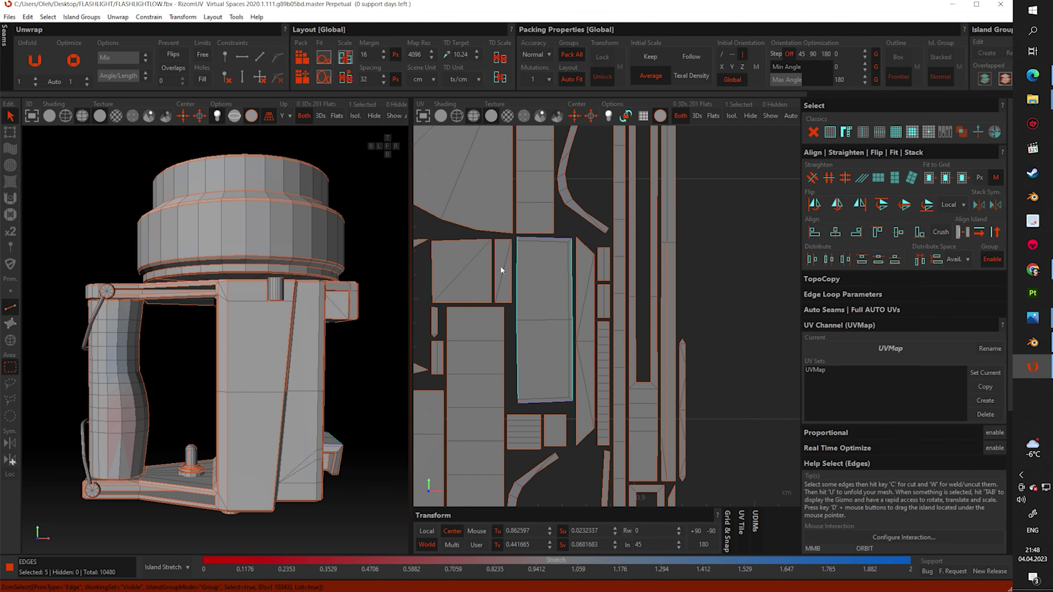
pyautogui.press('F4')
pyautogui.scroll(-2, 656, 282)
pyautogui.click(656, 283)
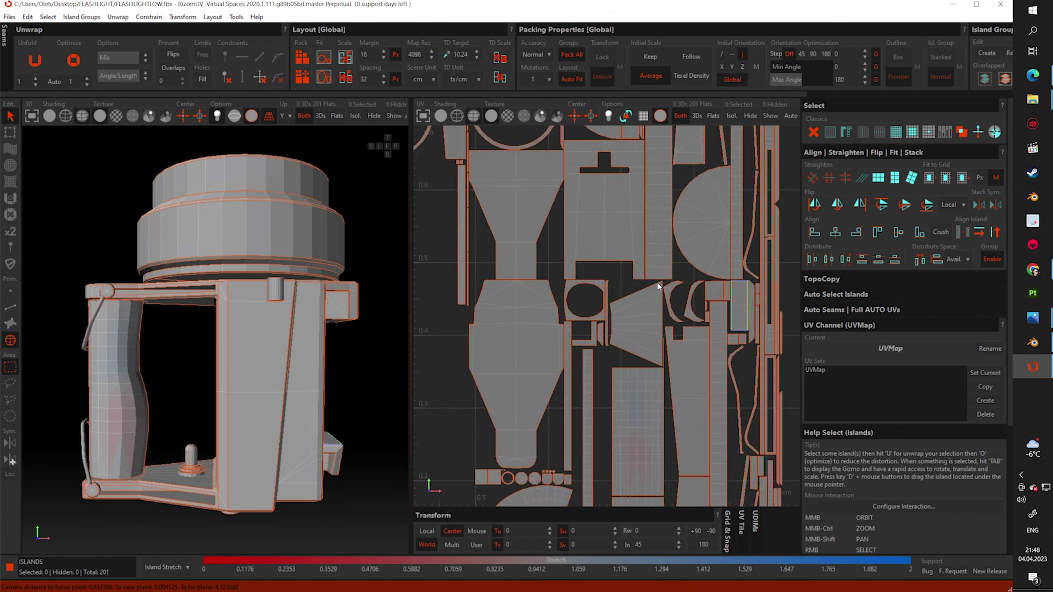
# Zoom around the island layout and clear the selection
pyautogui.scroll(4, 655, 301)
pyautogui.scroll(-2, 658, 285)
pyautogui.scroll(-2, 627, 327)
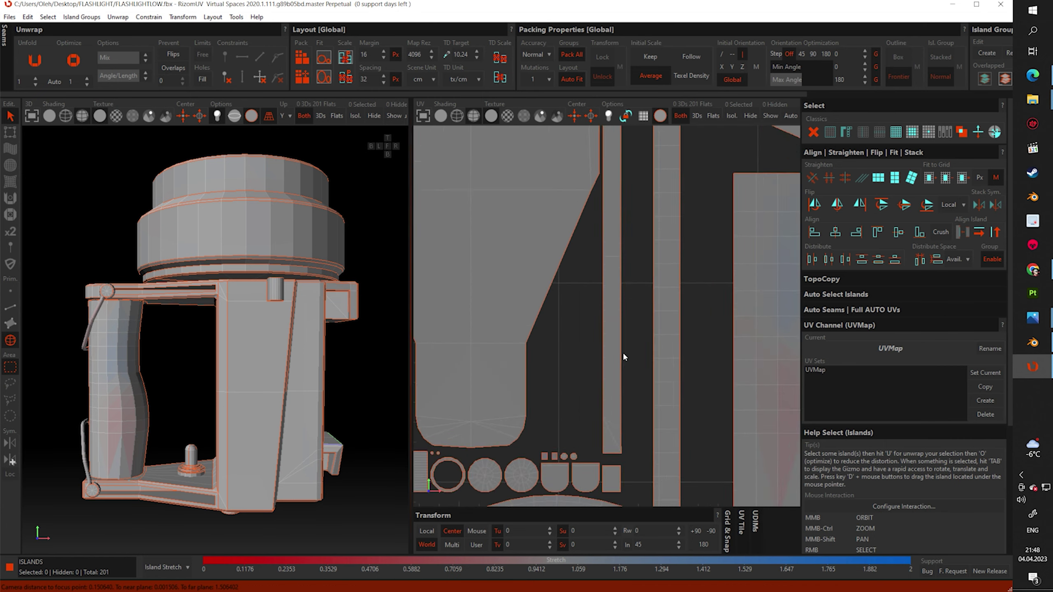
pyautogui.scroll(2, 623, 357)
pyautogui.scroll(2, 616, 362)
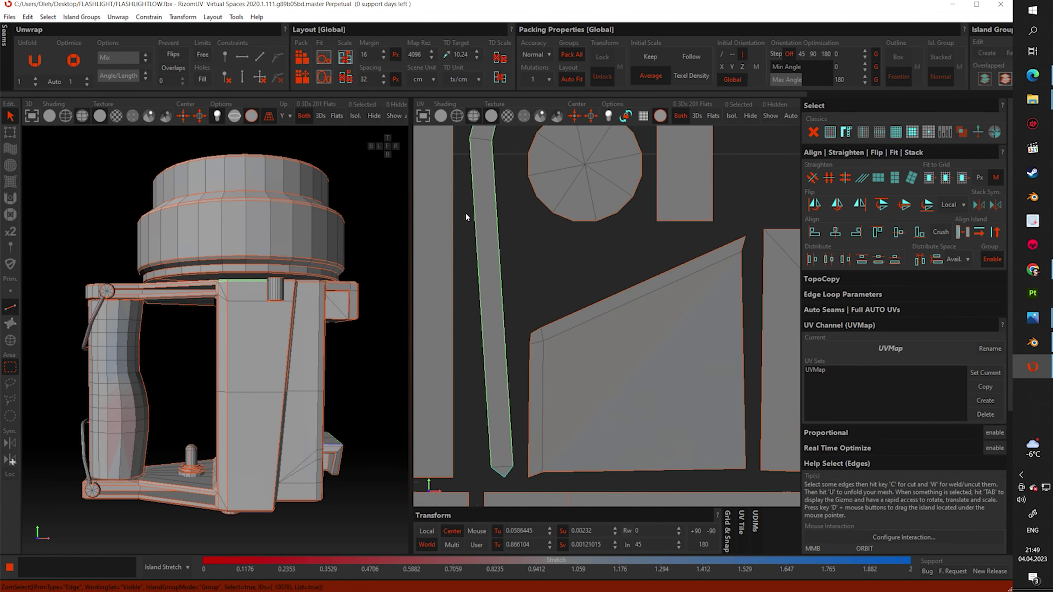
pyautogui.scroll(3, 569, 336)
pyautogui.click(569, 336)
pyautogui.scroll(-4, 576, 327)
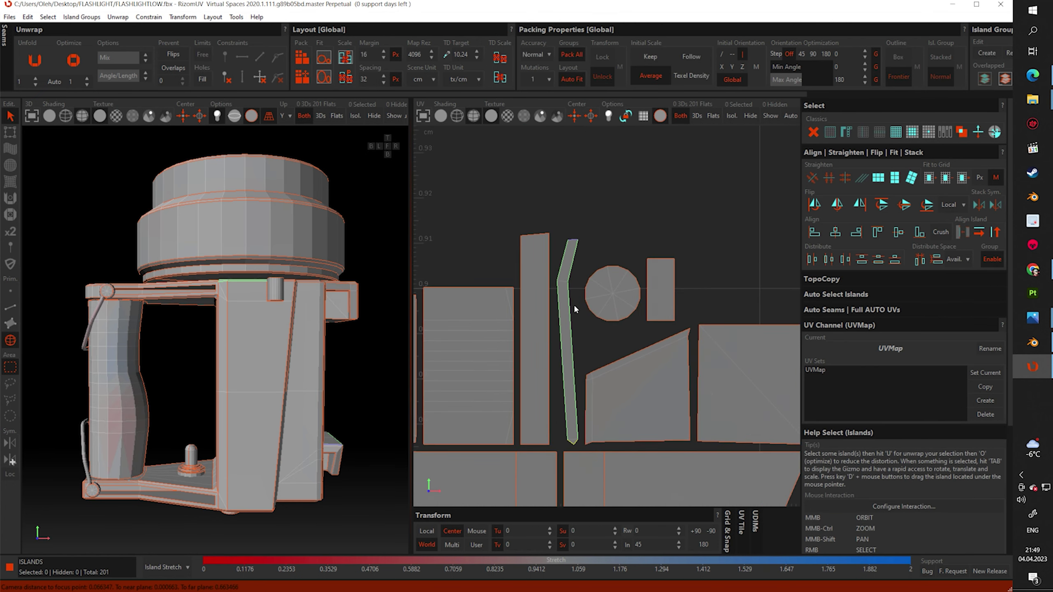
pyautogui.scroll(2, 581, 319)
# Try unfolding the bent strip, undo it, and select the thin strip island
pyautogui.press('u')
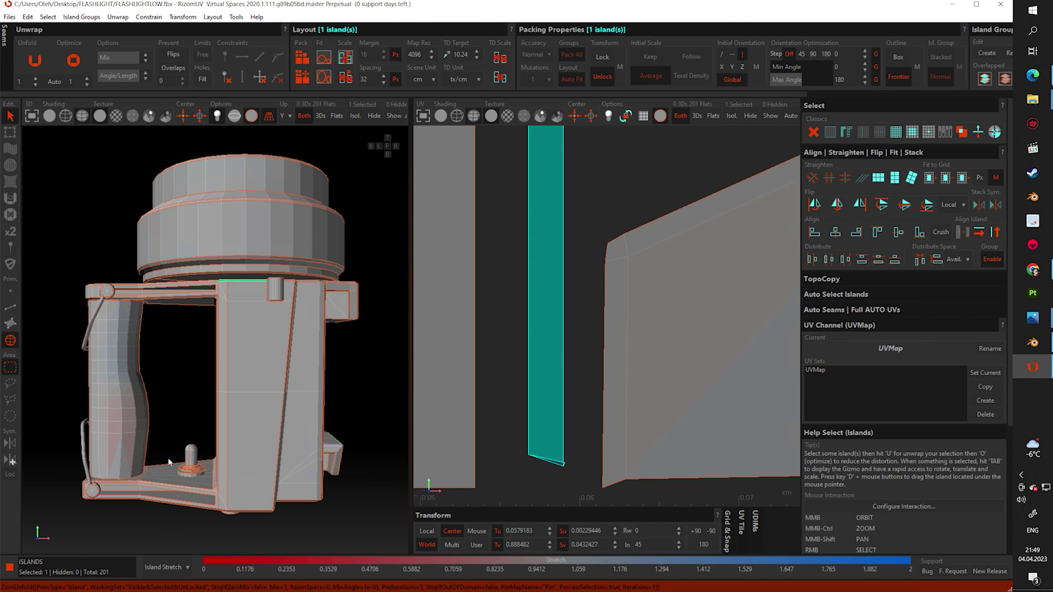
pyautogui.hotkey('ctrl', 'z')
pyautogui.scroll(-3, 565, 427)
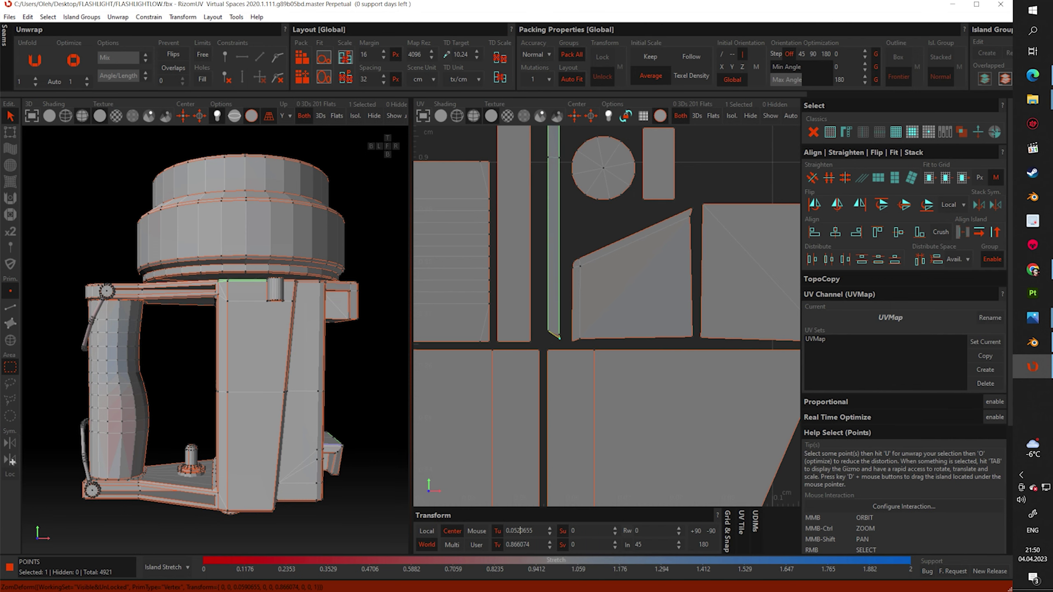
pyautogui.scroll(-3, 540, 266)
pyautogui.scroll(3, 569, 359)
pyautogui.click(676, 338)
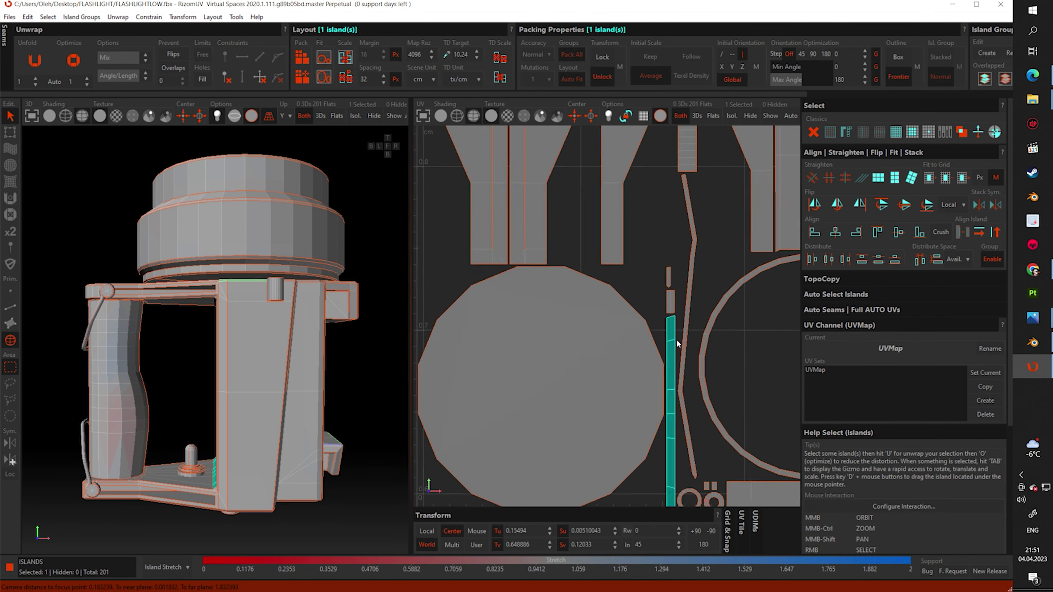
pyautogui.scroll(-2, 742, 234)
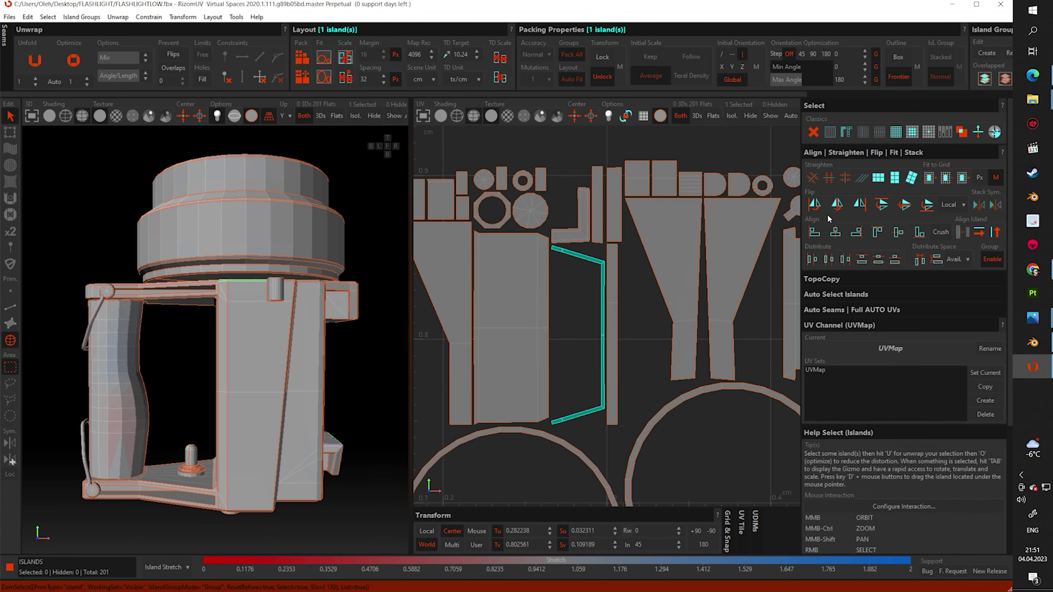
pyautogui.keyDown('shift'); pyautogui.moveTo(539, 330); pyautogui.dragTo(602, 310, button='middle'); pyautogui.keyUp('shift')
pyautogui.scroll(-3, 602, 310)
pyautogui.scroll(3, 622, 306)
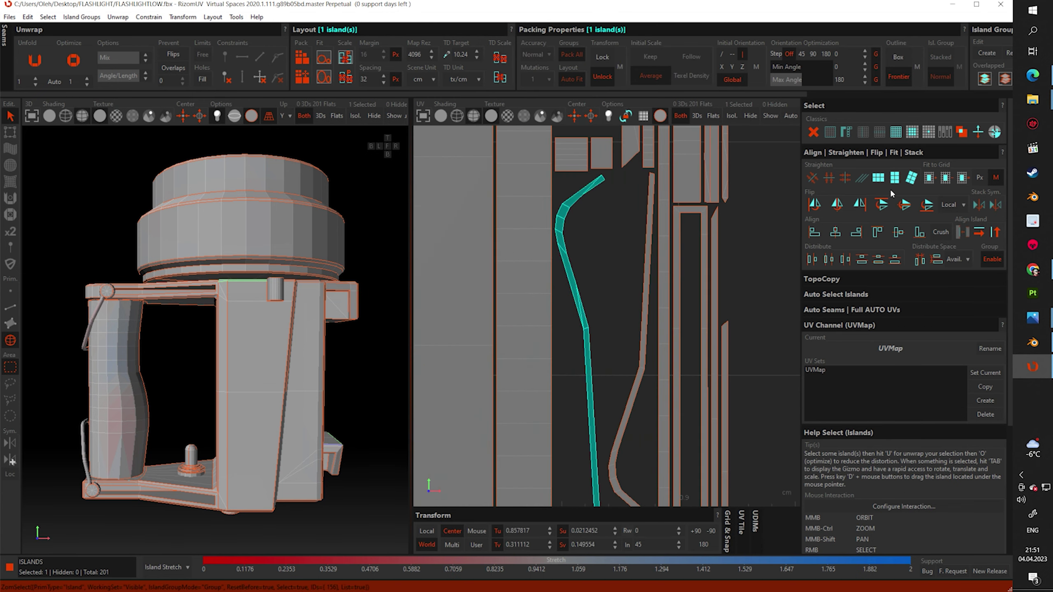
pyautogui.scroll(2, 609, 317)
pyautogui.scroll(-2, 609, 351)
# Select edges along the curved strip and unfold the strip island again
pyautogui.click(613, 281)
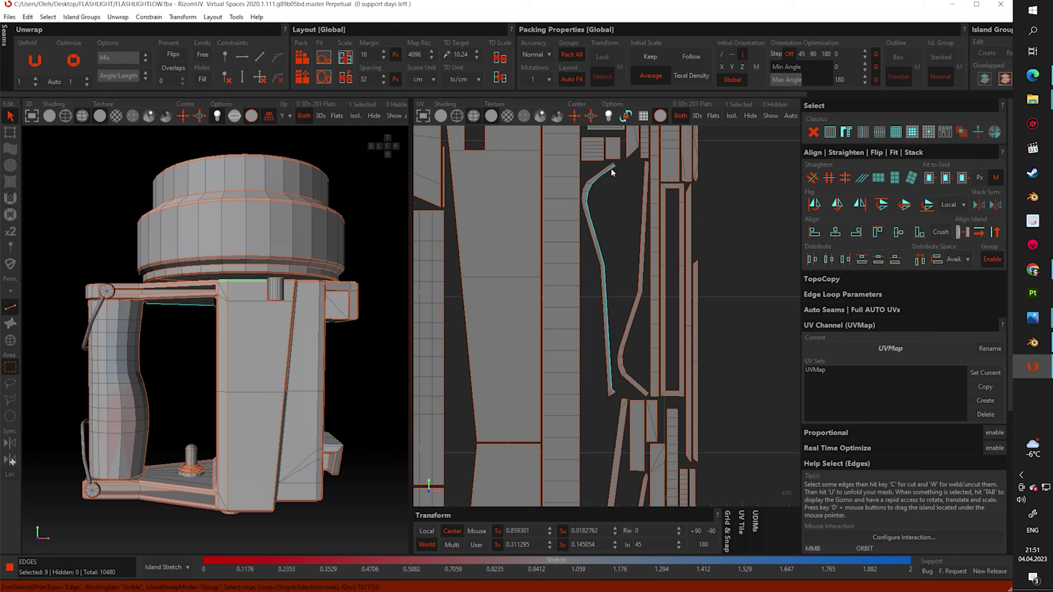
pyautogui.keyDown('shift'); pyautogui.click(586, 191); pyautogui.keyUp('shift')
pyautogui.scroll(2, 627, 289)
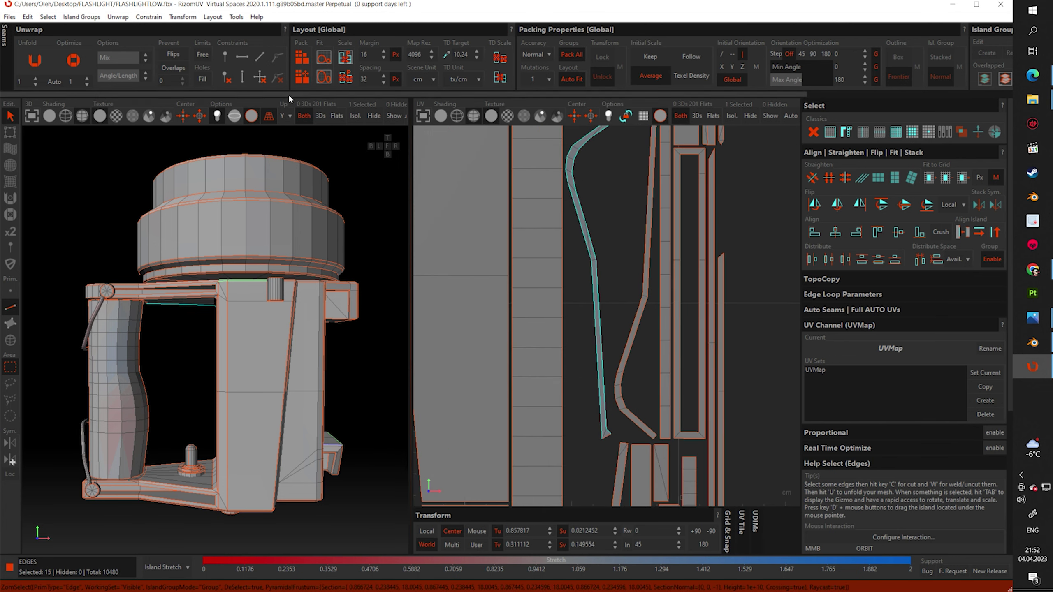
pyautogui.scroll(2, 601, 332)
pyautogui.scroll(2, 601, 373)
pyautogui.click(582, 416)
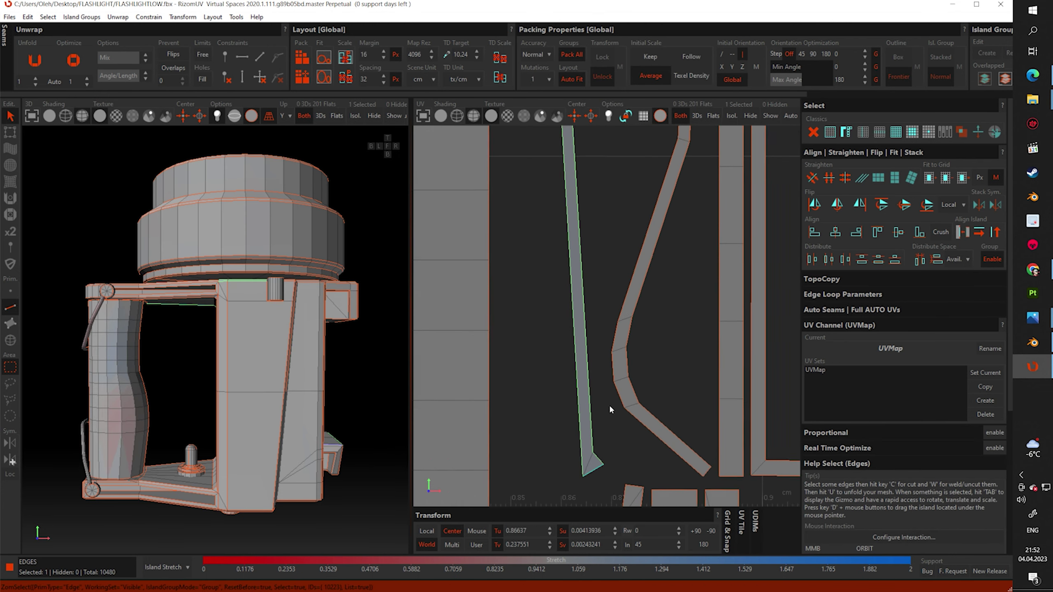
pyautogui.scroll(-3, 642, 169)
pyautogui.scroll(3, 641, 208)
pyautogui.scroll(-3, 641, 228)
pyautogui.press('F4')
pyautogui.scroll(-1, 643, 251)
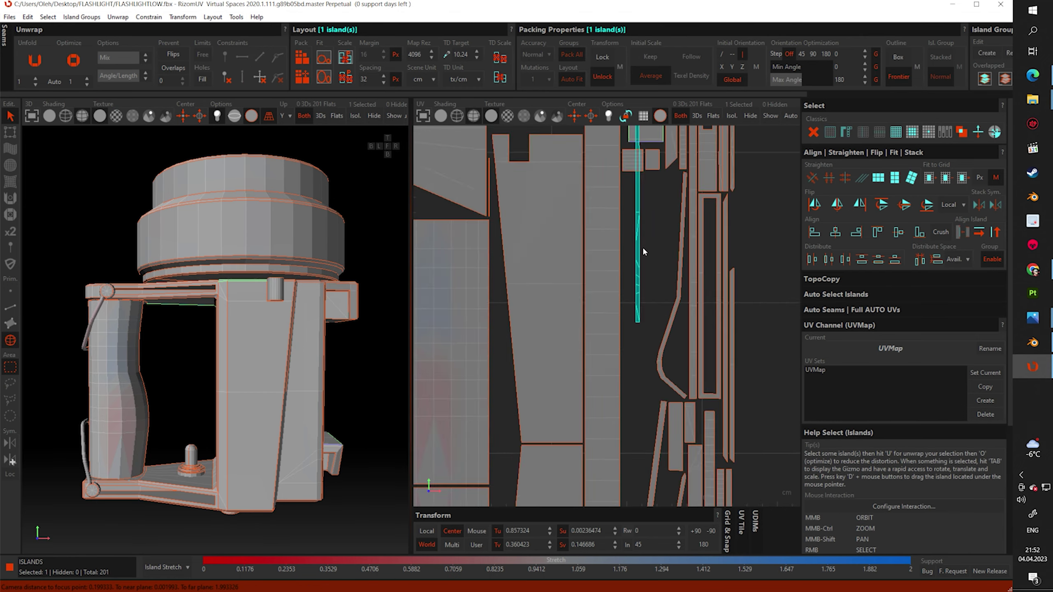
pyautogui.scroll(3, 643, 251)
pyautogui.press('u')
# Clear the edge selection and select the strip island's left edge
pyautogui.scroll(-2, 576, 251)
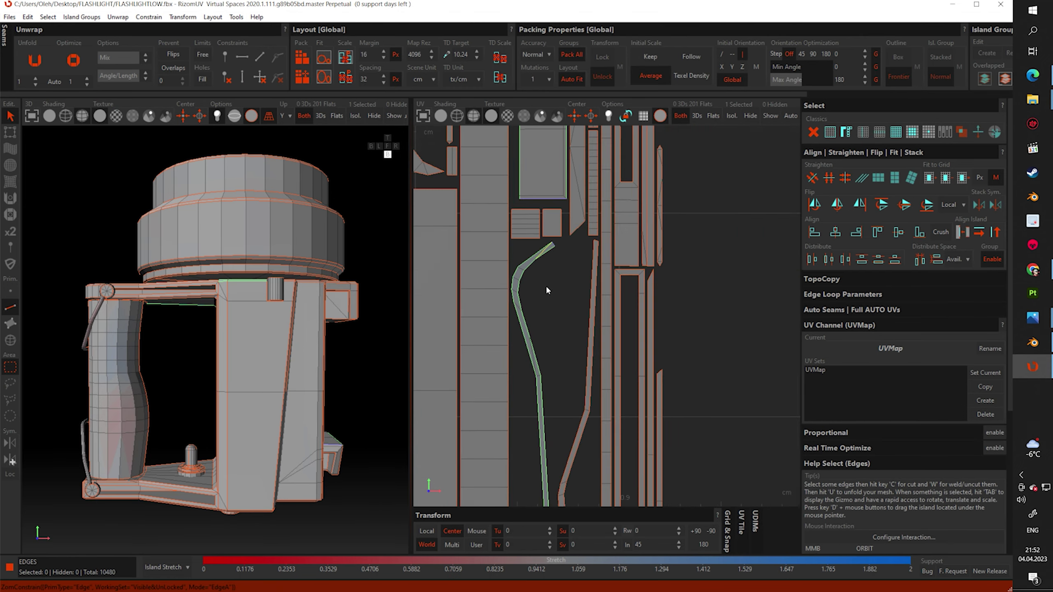
pyautogui.scroll(-2, 545, 285)
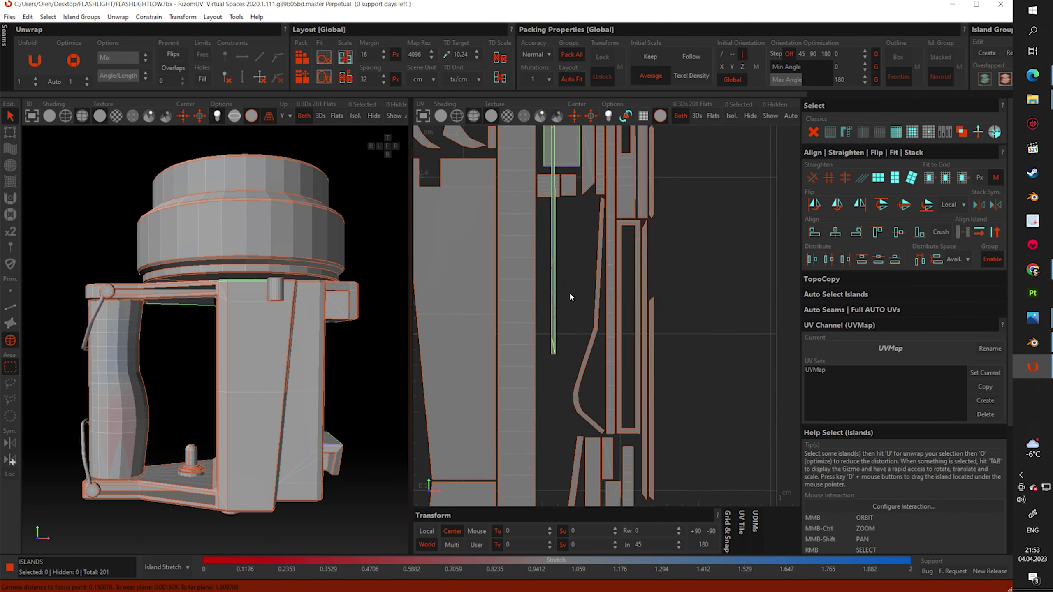
pyautogui.scroll(-3, 617, 348)
pyautogui.scroll(3, 580, 315)
pyautogui.scroll(2, 546, 283)
pyautogui.scroll(3, 547, 286)
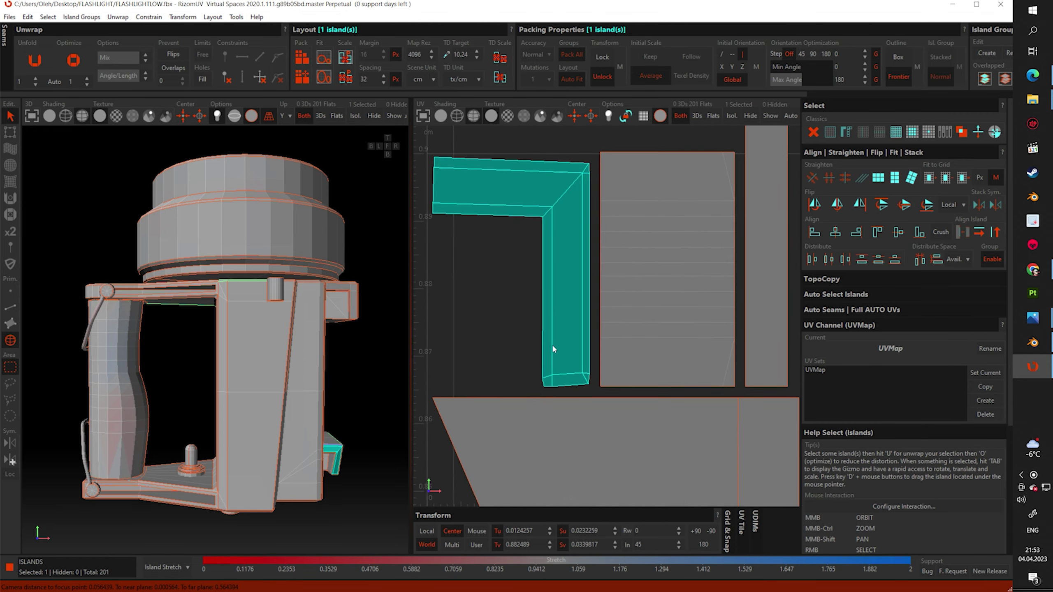
pyautogui.press('F2')
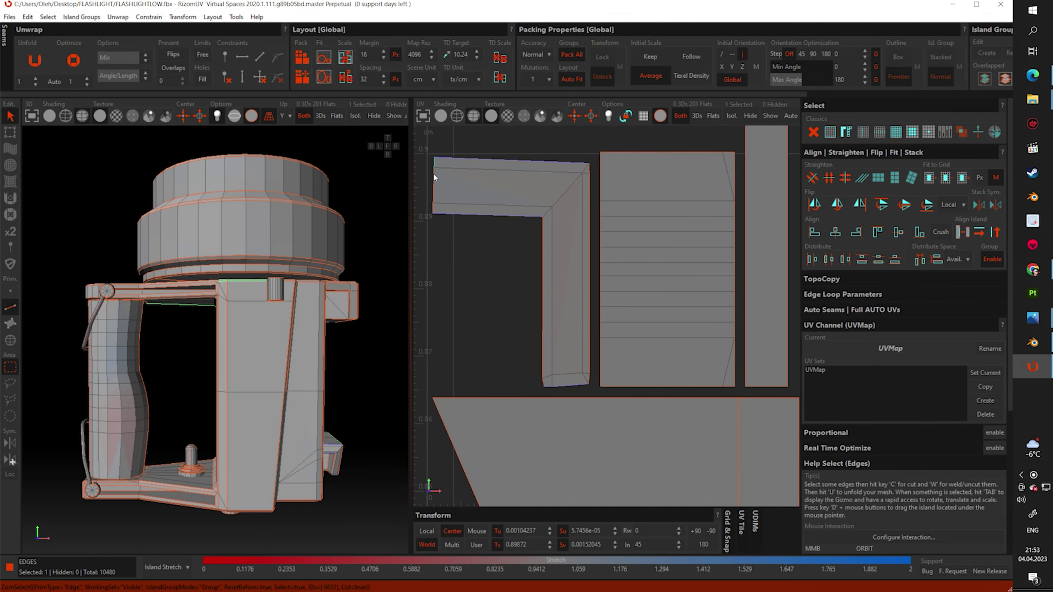
pyautogui.scroll(-3, 505, 314)
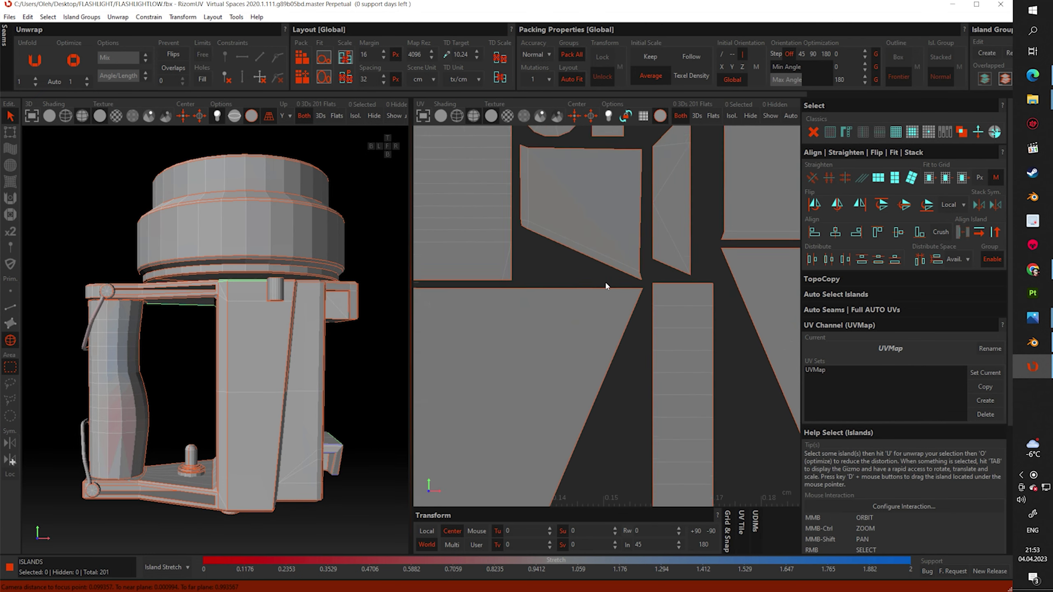
pyautogui.scroll(3, 531, 197)
pyautogui.click(530, 197)
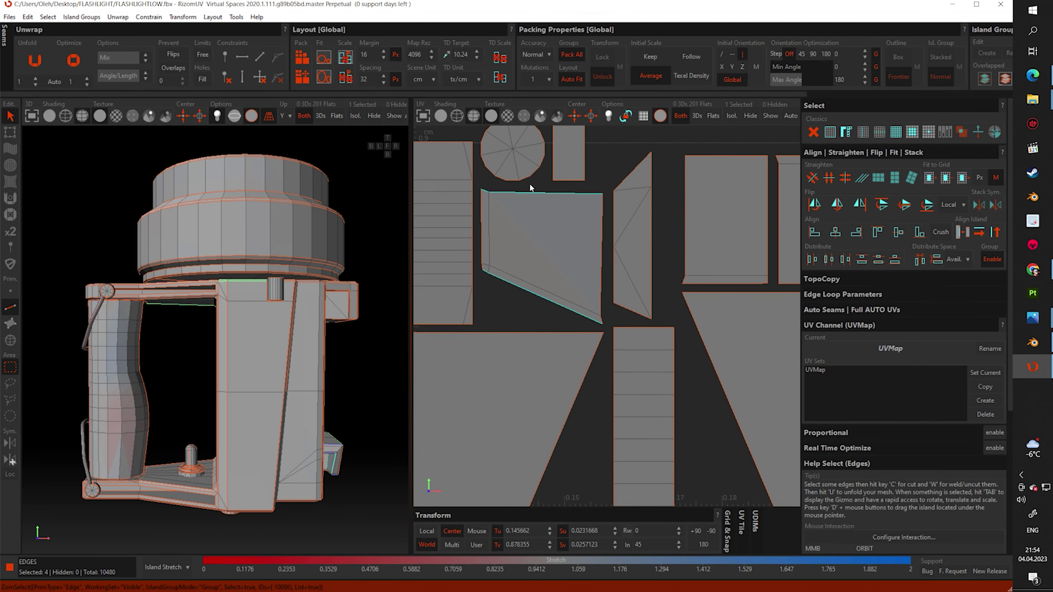
pyautogui.keyDown('shift'); pyautogui.click(492, 251); pyautogui.keyUp('shift')
pyautogui.scroll(-1, 509, 250)
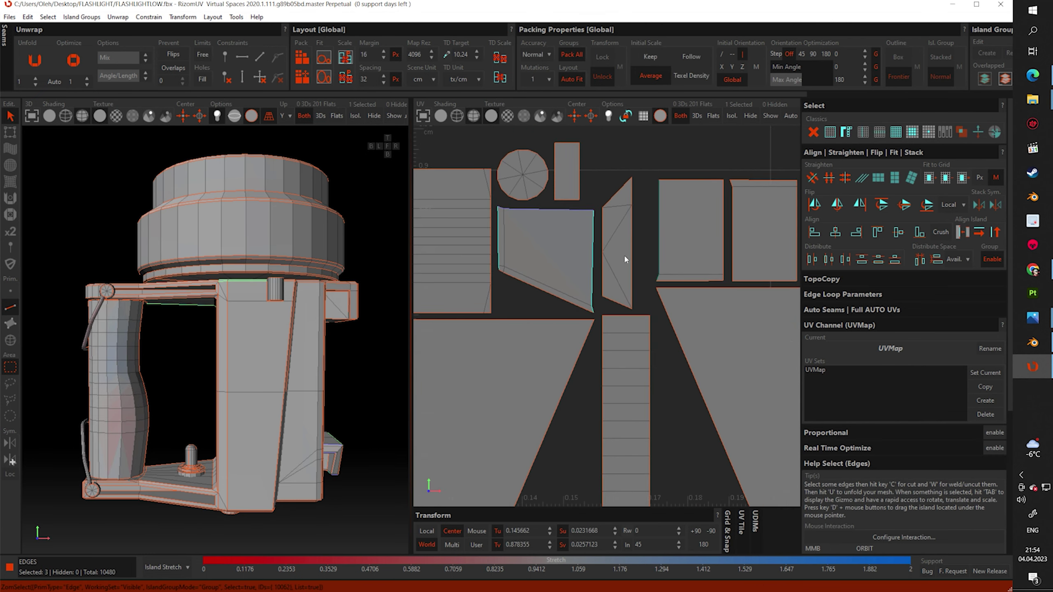
# Select the octagon ring island and one of its edges
pyautogui.click(11, 339)
pyautogui.scroll(-2, 513, 298)
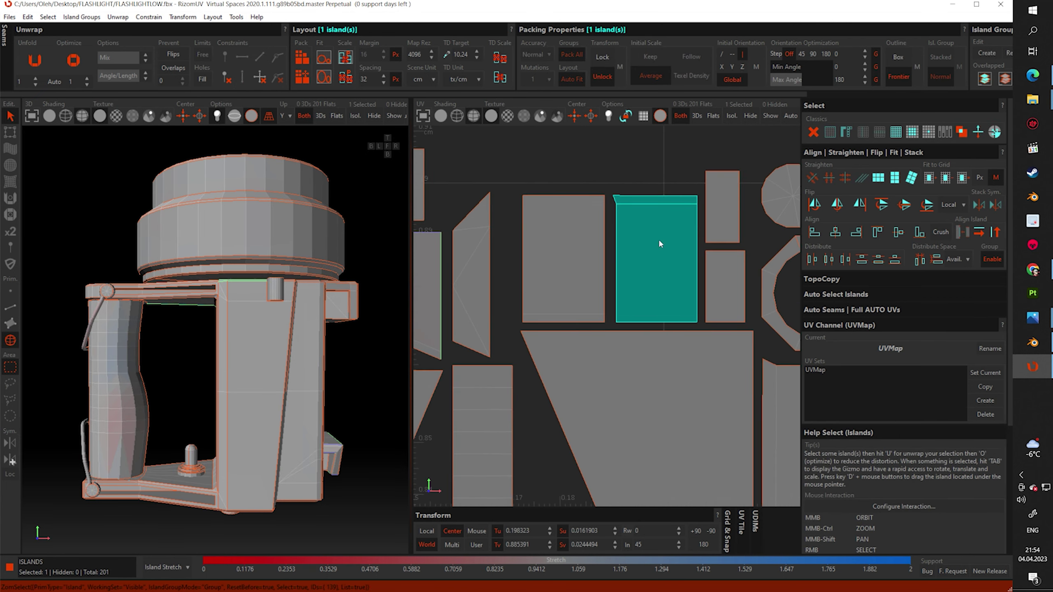
pyautogui.click(789, 203)
pyautogui.scroll(3, 480, 198)
pyautogui.press('F2')
pyautogui.click(481, 201)
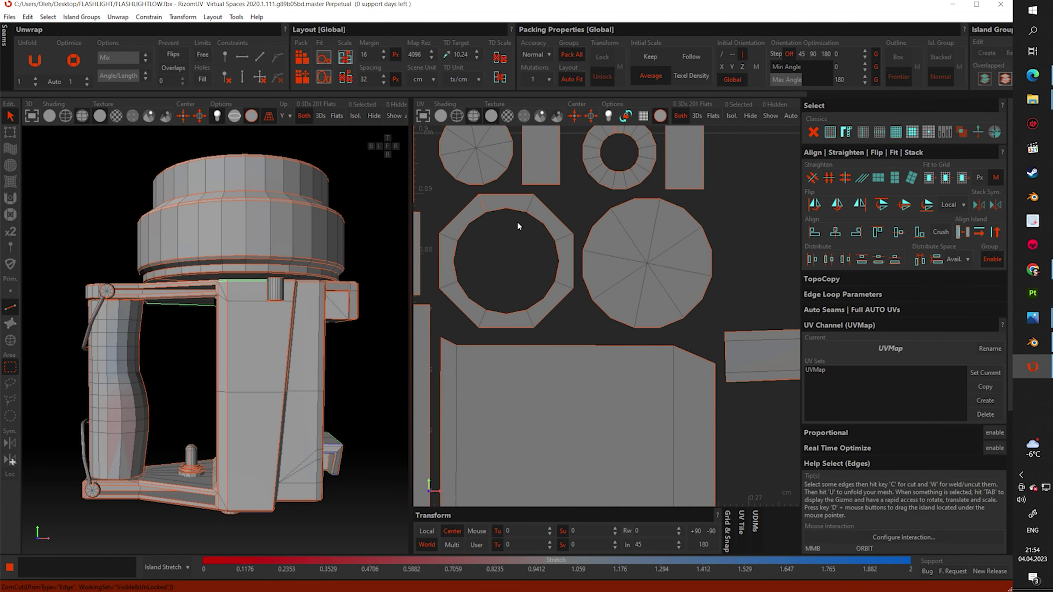
pyautogui.scroll(-2, 521, 219)
pyautogui.scroll(3, 622, 299)
# Select the tall strip island and bring up its transform gizmo
pyautogui.press('F4')
pyautogui.click(617, 290)
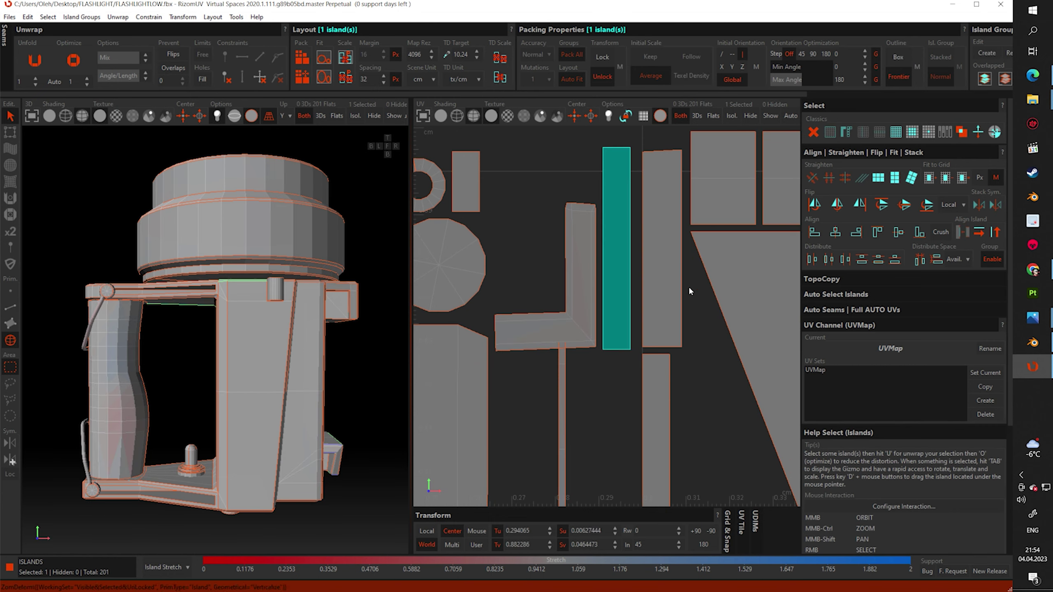
pyautogui.scroll(-2, 690, 291)
pyautogui.scroll(-2, 645, 355)
pyautogui.press('Tab')
pyautogui.scroll(1, 659, 330)
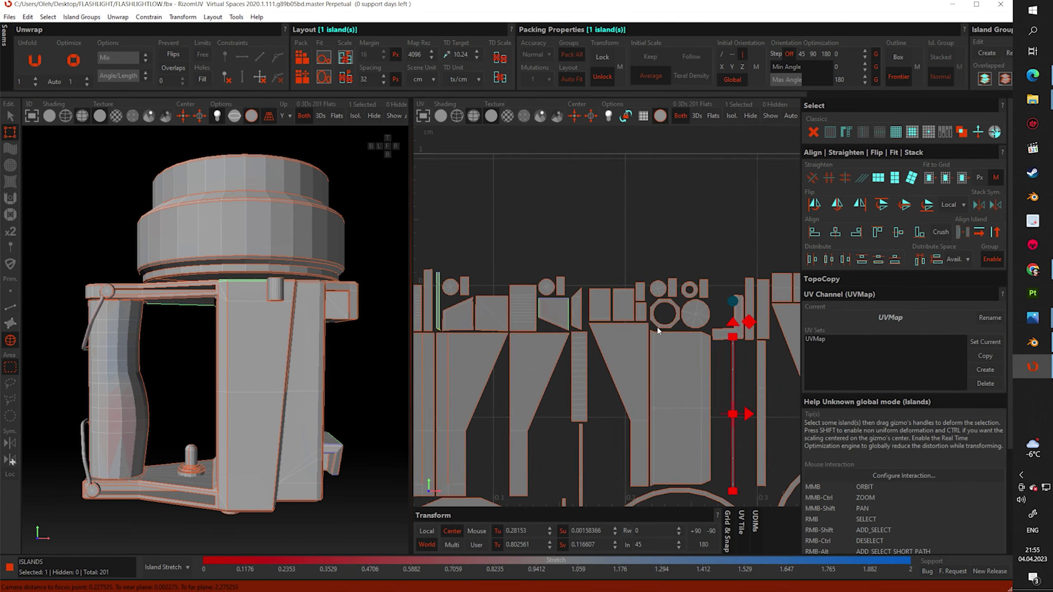
pyautogui.scroll(5, 658, 330)
# Select the lower-left corner point, then edges along the L-shaped island
pyautogui.press('F1')
pyautogui.scroll(-4, 595, 364)
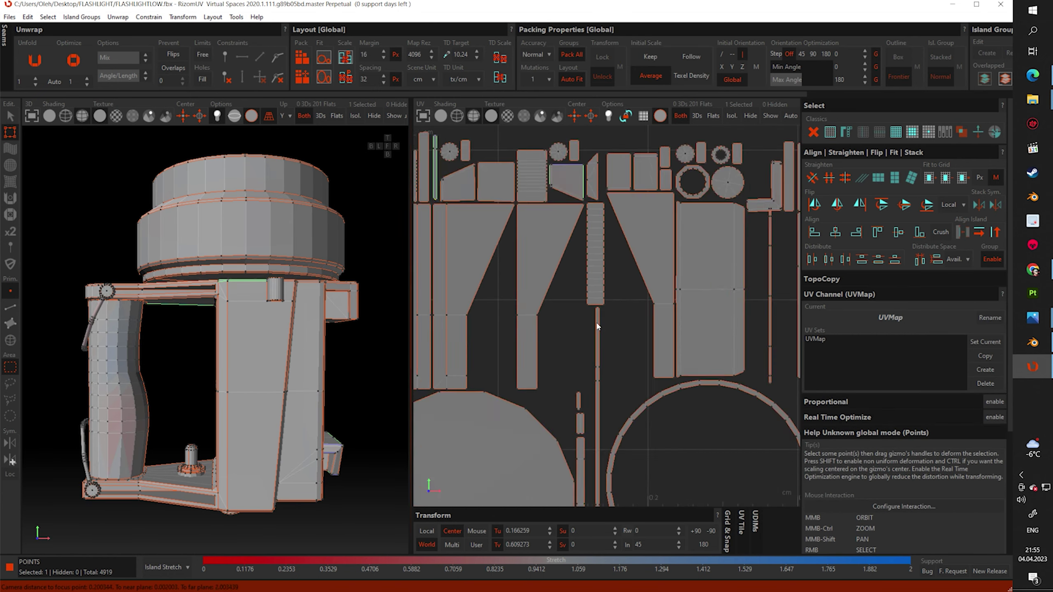
pyautogui.scroll(4, 552, 390)
pyautogui.click(540, 413)
pyautogui.scroll(-3, 566, 410)
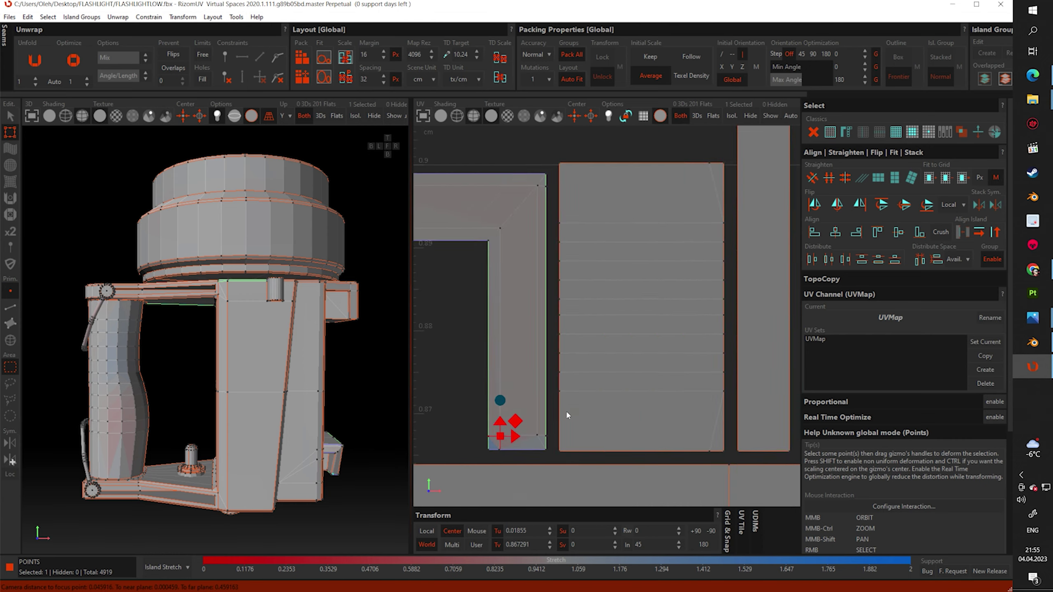
pyautogui.scroll(-2, 588, 332)
pyautogui.scroll(2, 604, 250)
pyautogui.scroll(-4, 633, 230)
pyautogui.scroll(5, 633, 230)
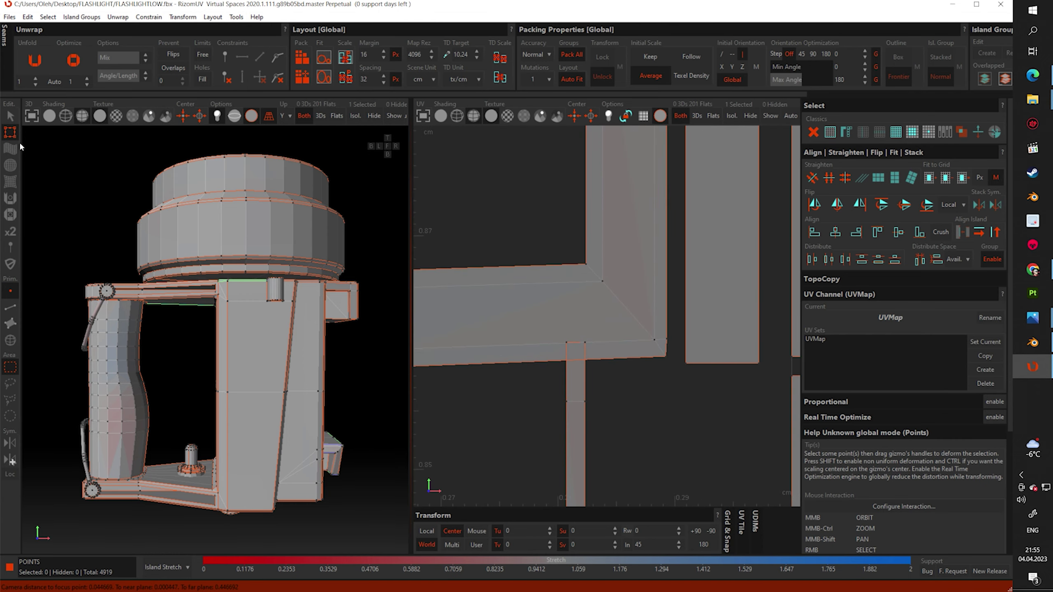
pyautogui.press('F2')
pyautogui.scroll(2, 582, 342)
pyautogui.click(670, 364)
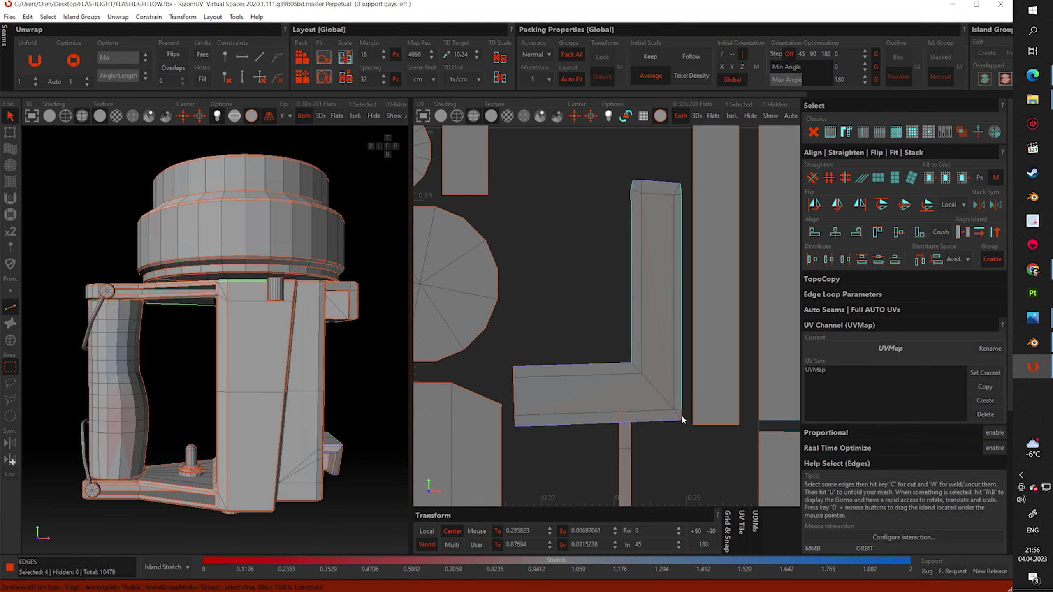
pyautogui.click(10, 340)
# Take a strip island's texel density as TD Target and repack all islands into tile 1001
pyautogui.press('f')
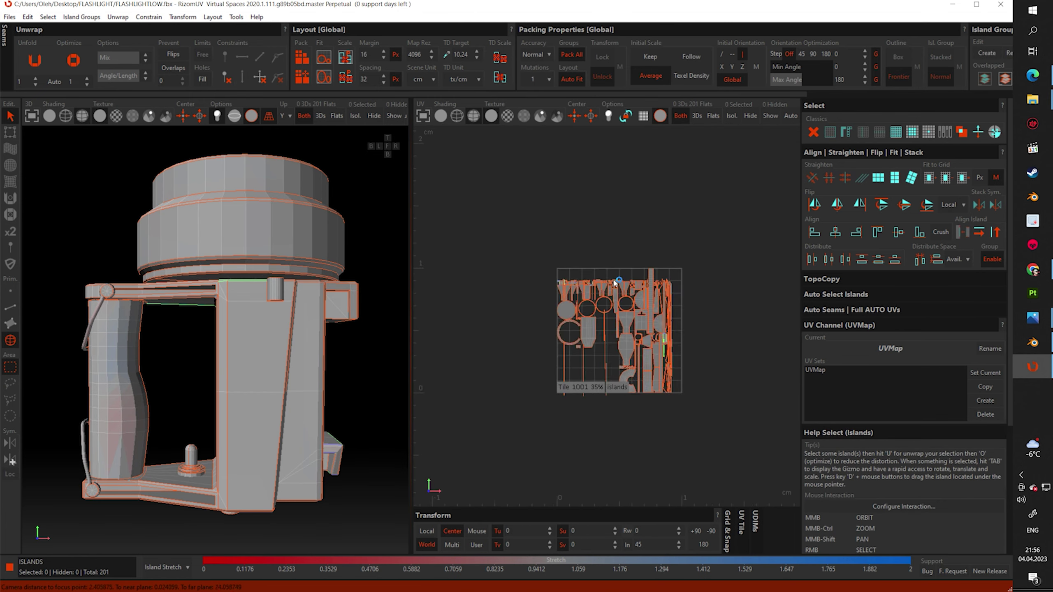
pyautogui.hotkey('ctrl', 'a')
pyautogui.click(345, 78)
pyautogui.click(663, 249)
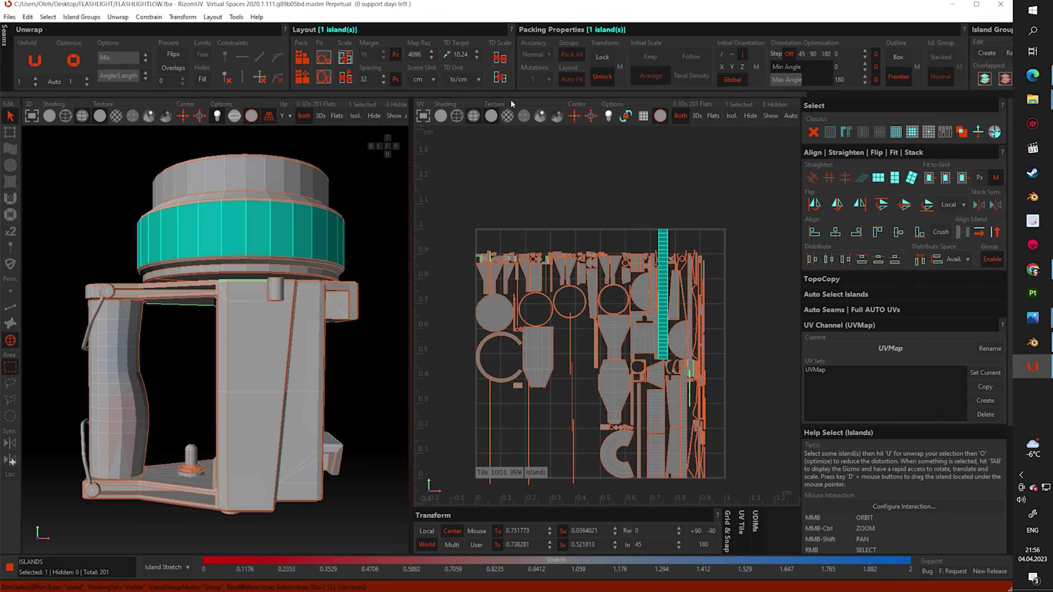
pyautogui.click(538, 353)
pyautogui.click(446, 55)
pyautogui.hotkey('ctrl', 'a')
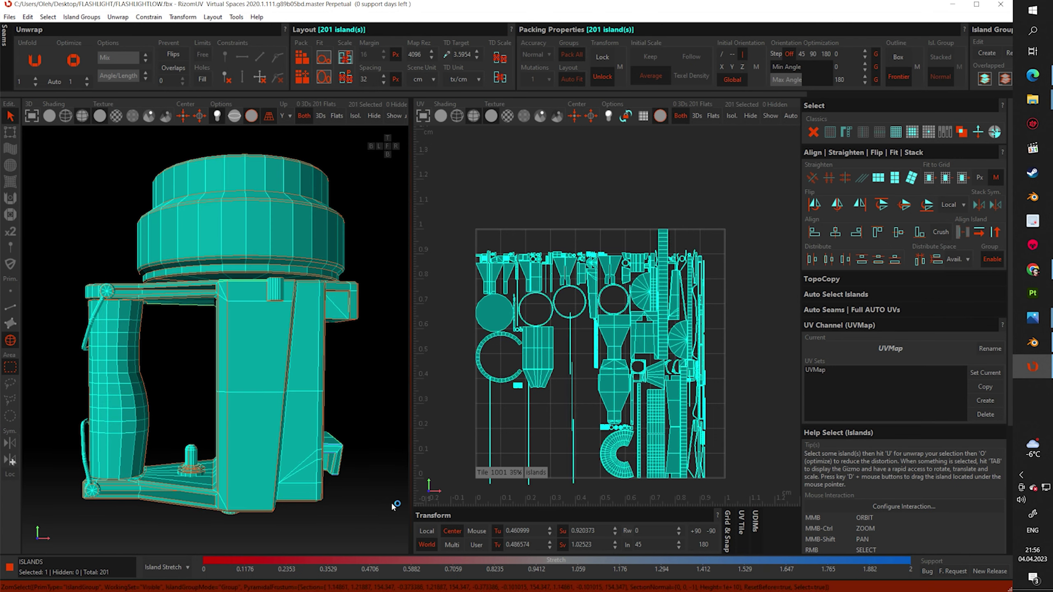
pyautogui.click(302, 78)
# Add two more strip islands to the selection, then clear the island selection
pyautogui.scroll(5, 649, 268)
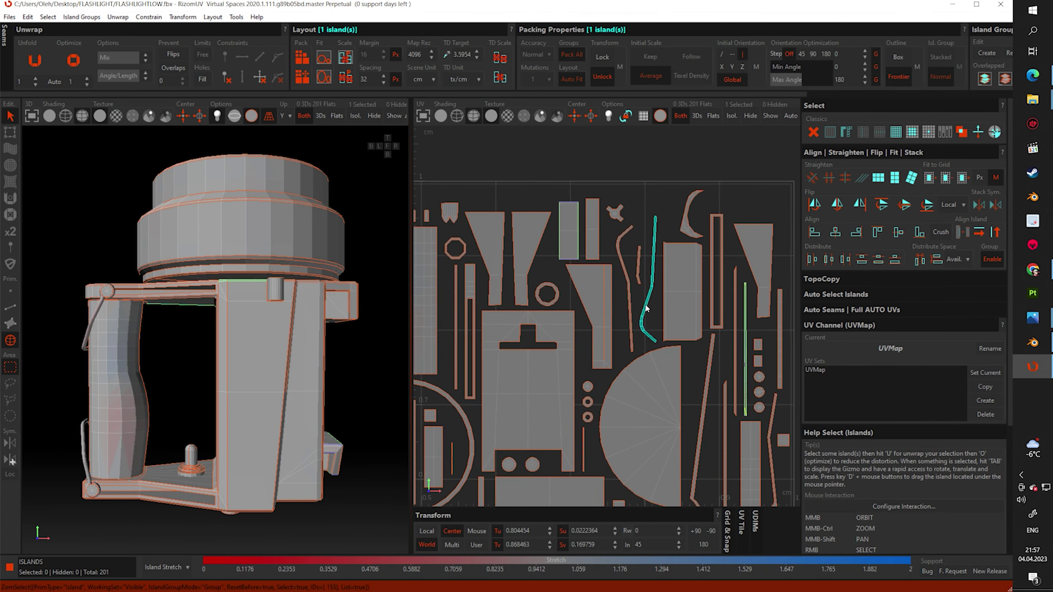
pyautogui.keyDown('shift'); pyautogui.click(638, 281); pyautogui.keyUp('shift')
pyautogui.scroll(-2, 638, 282)
pyautogui.scroll(3, 556, 351)
pyautogui.scroll(3, 556, 351)
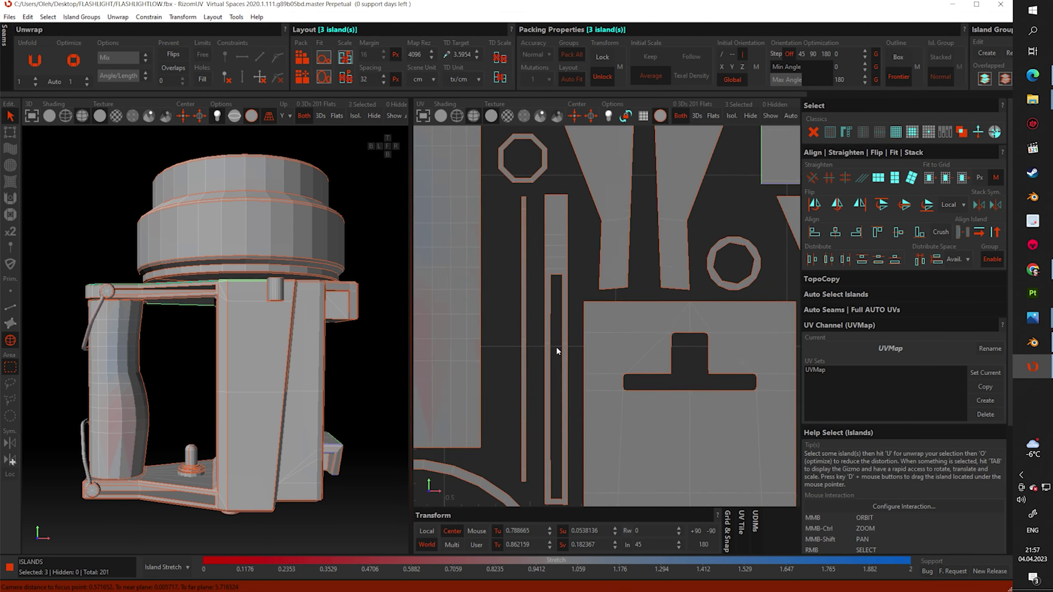
pyautogui.scroll(-5, 556, 351)
pyautogui.click(599, 313)
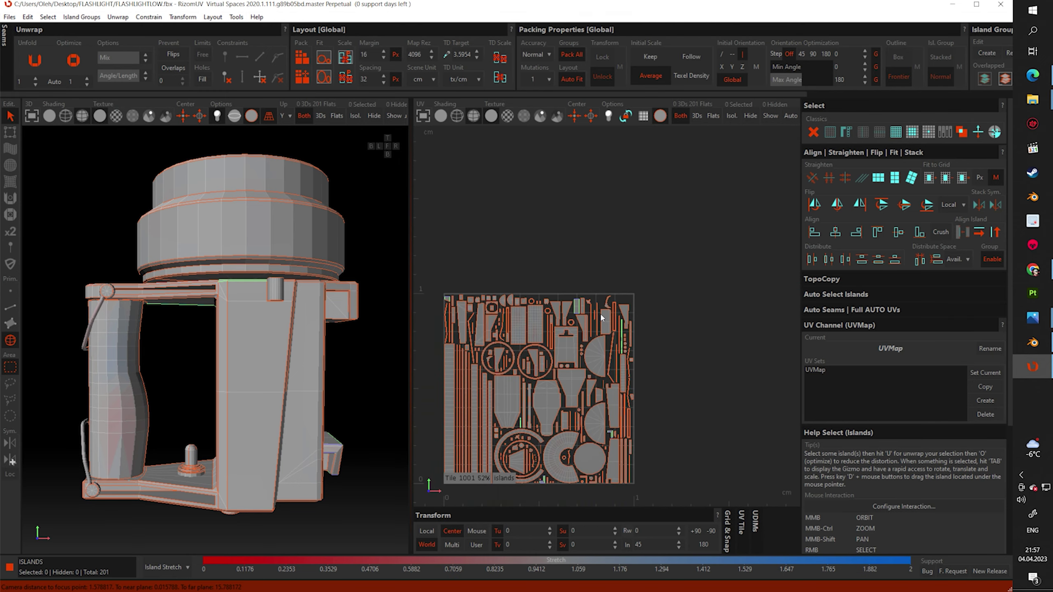
pyautogui.scroll(1, 600, 313)
# Save the UVs over FLASHLIGHTLOW.fbx, then hide LOW in Blender and import the FBX into RIZOM
pyautogui.click(9, 16)
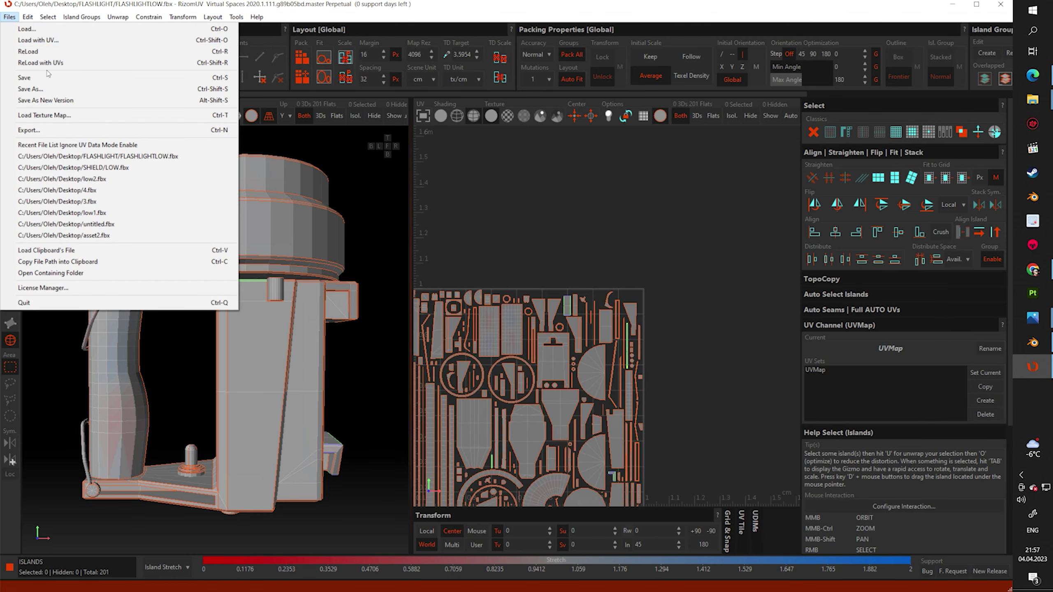
pyautogui.click(25, 72)
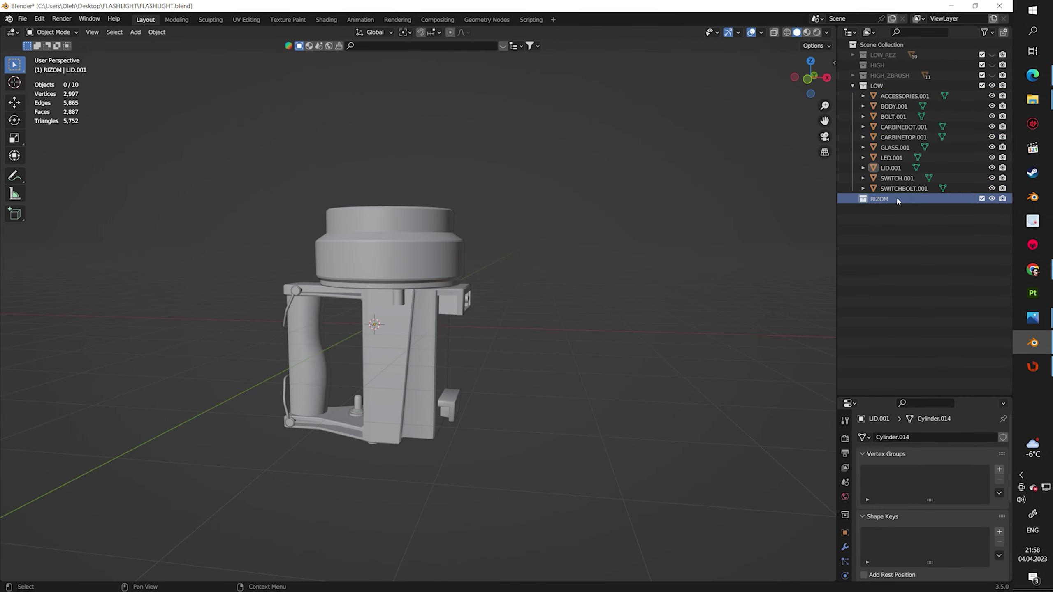
pyautogui.click(992, 86)
pyautogui.click(23, 19)
pyautogui.click(154, 249)
pyautogui.click(670, 437)
# Delete the leftover object and export the RIZOM objects as FLASHLIGHTLOW.fbx
pyautogui.press('Delete')
pyautogui.moveTo(415, 291)
pyautogui.mouseDown(button='middle')
pyautogui.moveTo(370, 252)
pyautogui.moveTo(554, 398)
pyautogui.mouseUp(button='middle')
pyautogui.press('a')
pyautogui.click(23, 18)
pyautogui.click(211, 258)
pyautogui.click(422, 202)
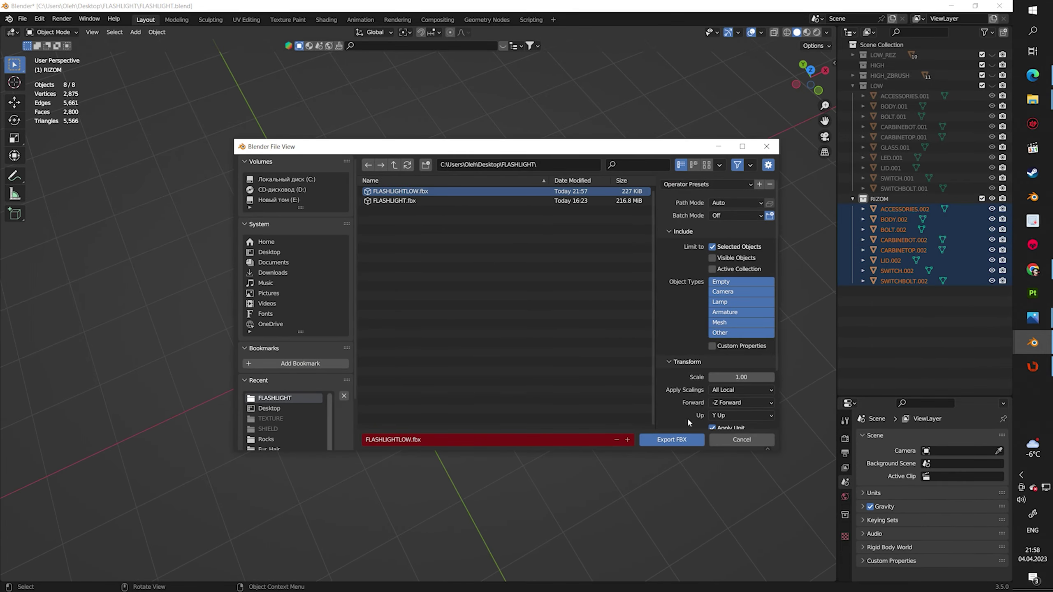
pyautogui.click(672, 440)
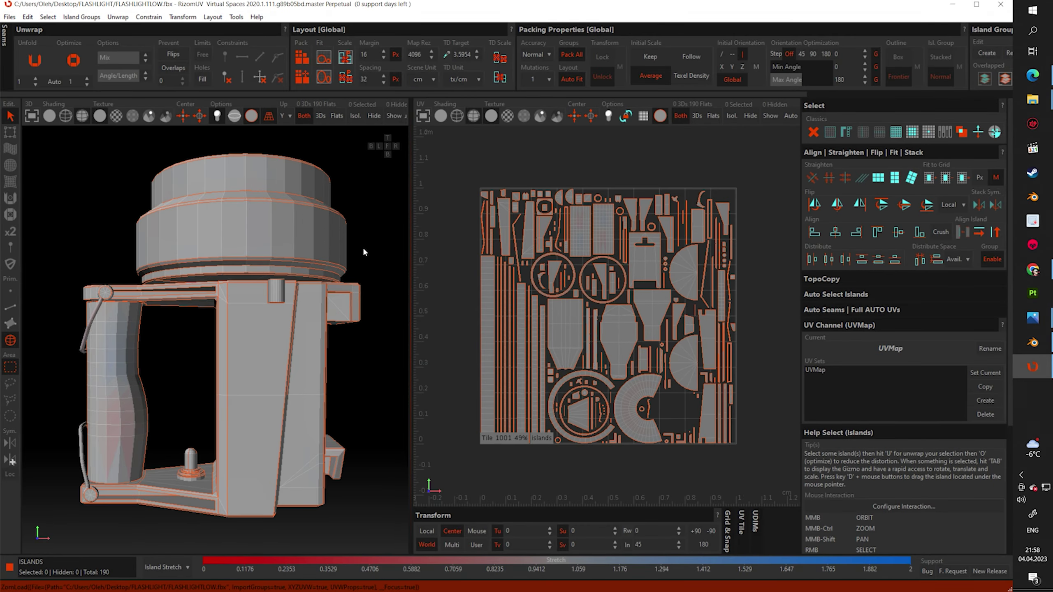
pyautogui.scroll(3, 570, 274)
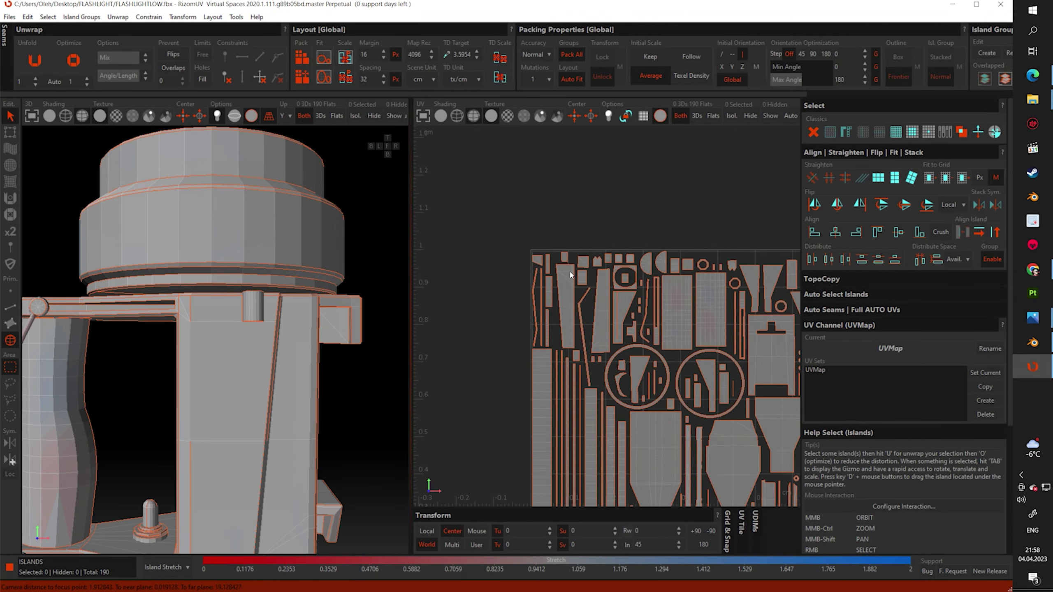
pyautogui.scroll(2, 569, 274)
pyautogui.click(481, 345)
pyautogui.scroll(3, 480, 344)
pyautogui.press('F1')
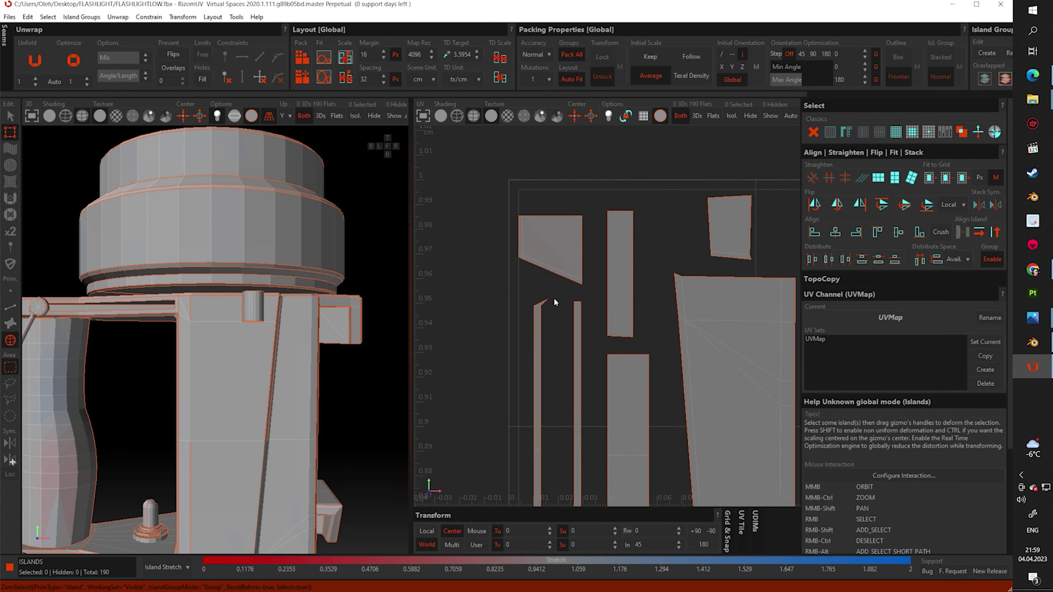
pyautogui.scroll(3, 610, 243)
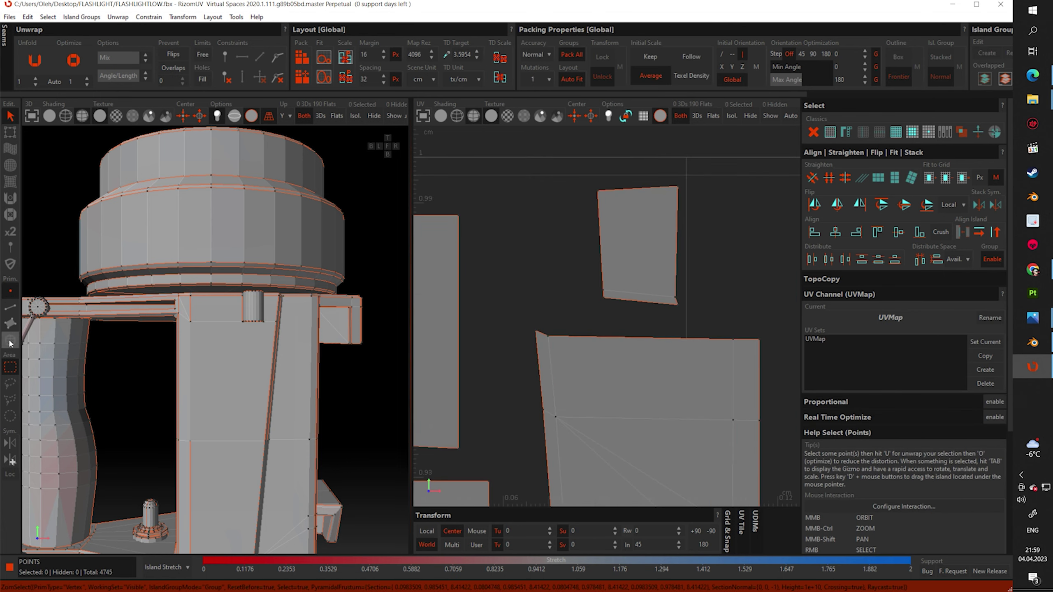
pyautogui.click(10, 343)
pyautogui.scroll(-5, 609, 253)
pyautogui.scroll(3, 546, 362)
pyautogui.scroll(-2, 563, 324)
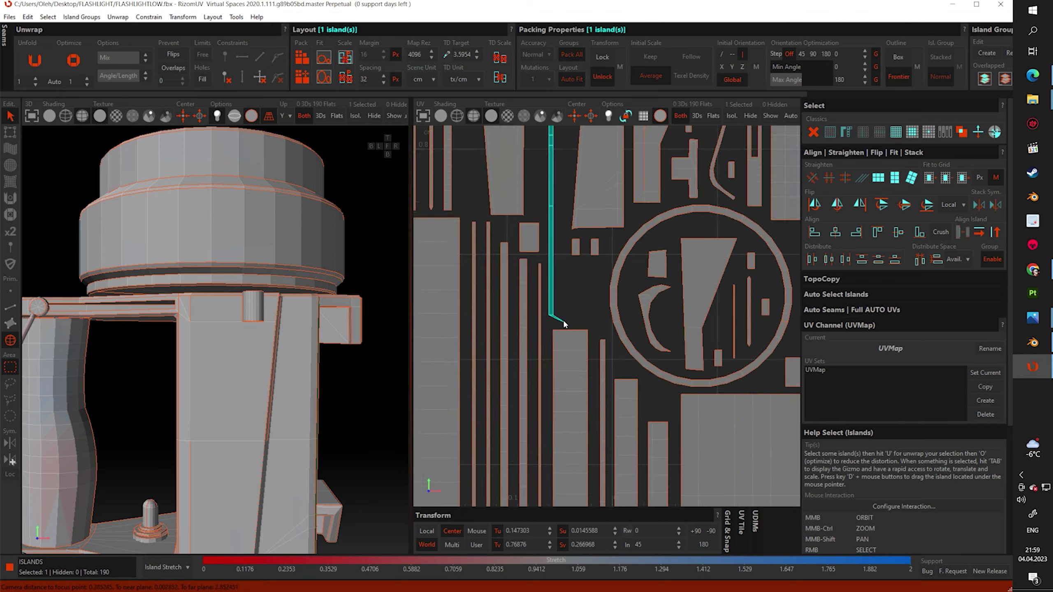
pyautogui.scroll(-2, 564, 324)
pyautogui.scroll(6, 555, 322)
pyautogui.press('F1')
pyautogui.click(673, 354)
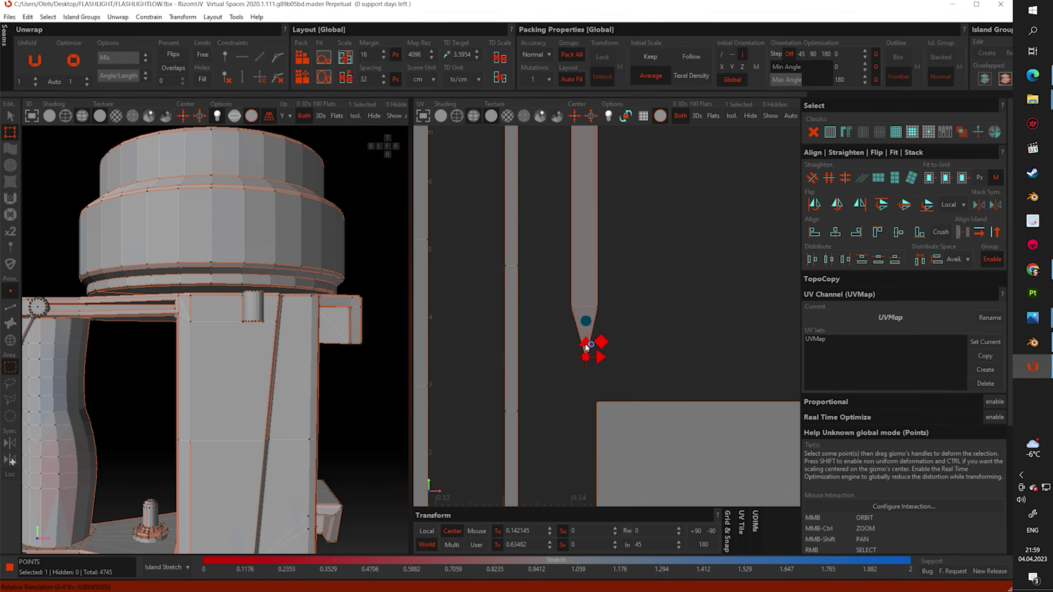
pyautogui.scroll(-4, 593, 338)
pyautogui.scroll(3, 576, 357)
pyautogui.scroll(2, 574, 374)
pyautogui.press('F2')
pyautogui.click(574, 373)
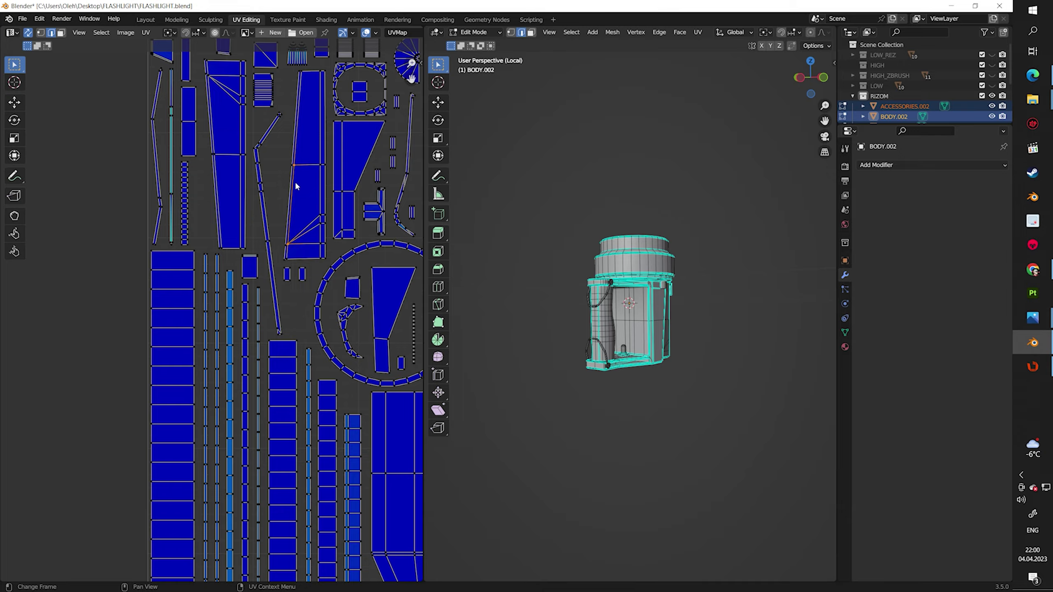
pyautogui.moveTo(518, 266); pyautogui.dragTo(536, 272, button='middle')
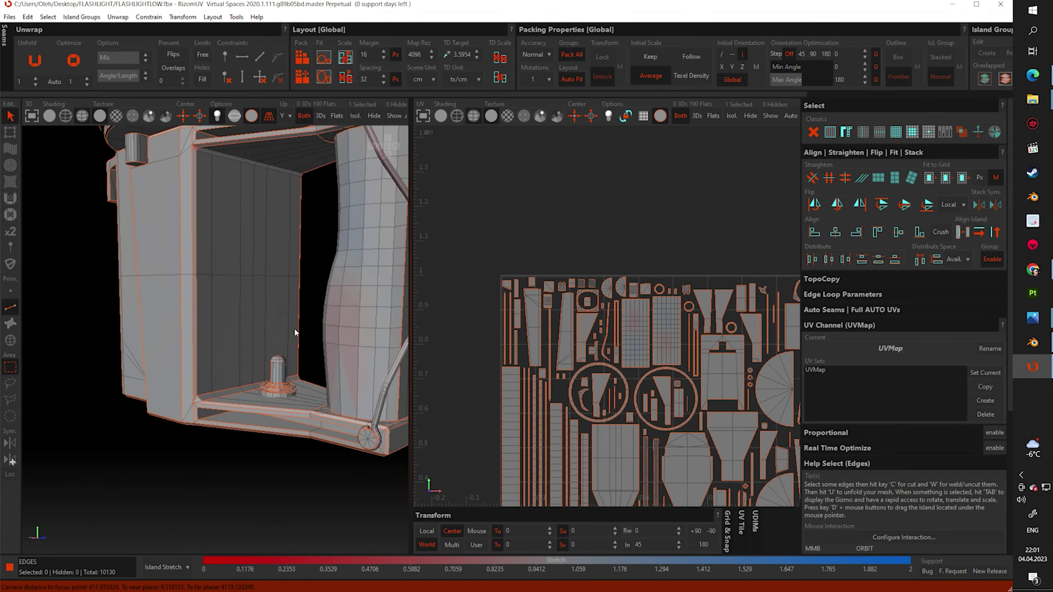
# Select edges on the long tapered island and the bar near the hinge, then select the split bar island
pyautogui.moveTo(294, 329)
pyautogui.mouseDown(button='middle')
pyautogui.moveTo(155, 428)
pyautogui.moveTo(239, 335)
pyautogui.moveTo(265, 340)
pyautogui.mouseUp(button='middle')
pyautogui.scroll(3, 559, 354)
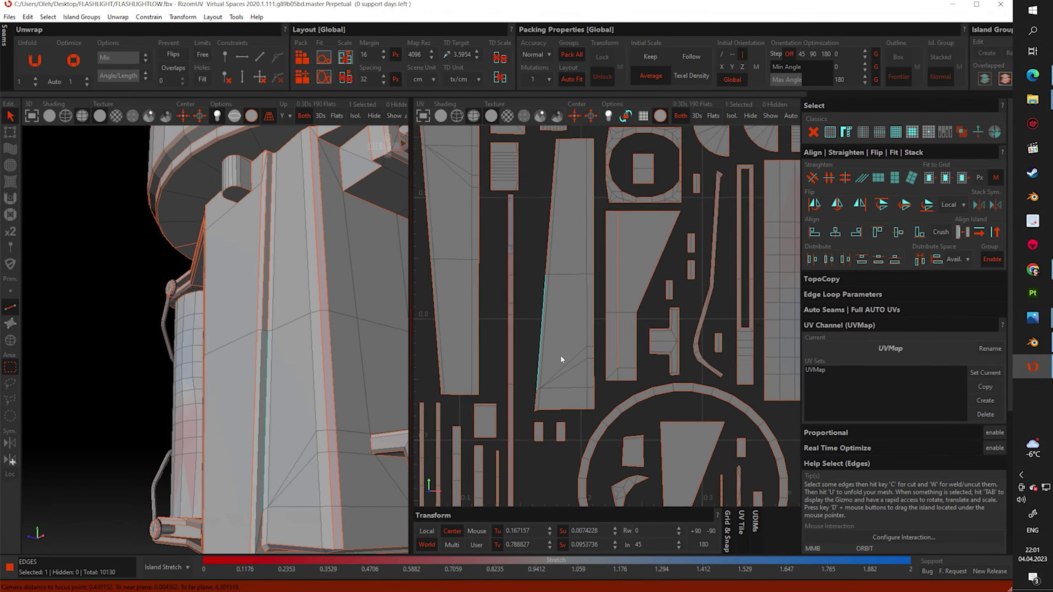
pyautogui.scroll(-2, 509, 307)
pyautogui.scroll(-1, 584, 321)
pyautogui.scroll(3, 585, 326)
pyautogui.click(674, 368)
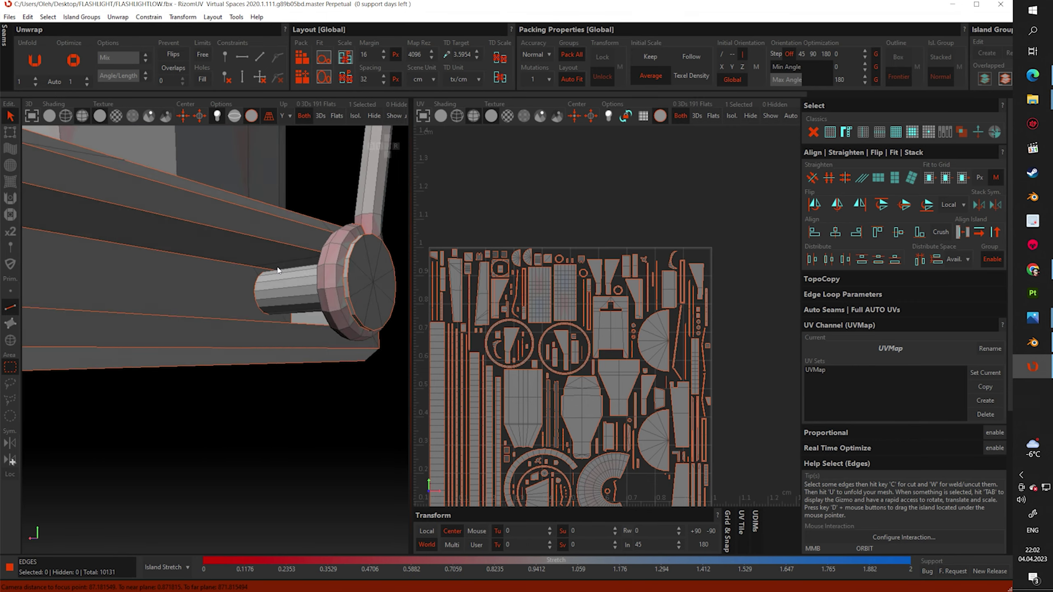
pyautogui.moveTo(215, 291)
pyautogui.mouseDown(button='middle')
pyautogui.moveTo(195, 276)
pyautogui.moveTo(292, 256)
pyautogui.mouseUp(button='middle')
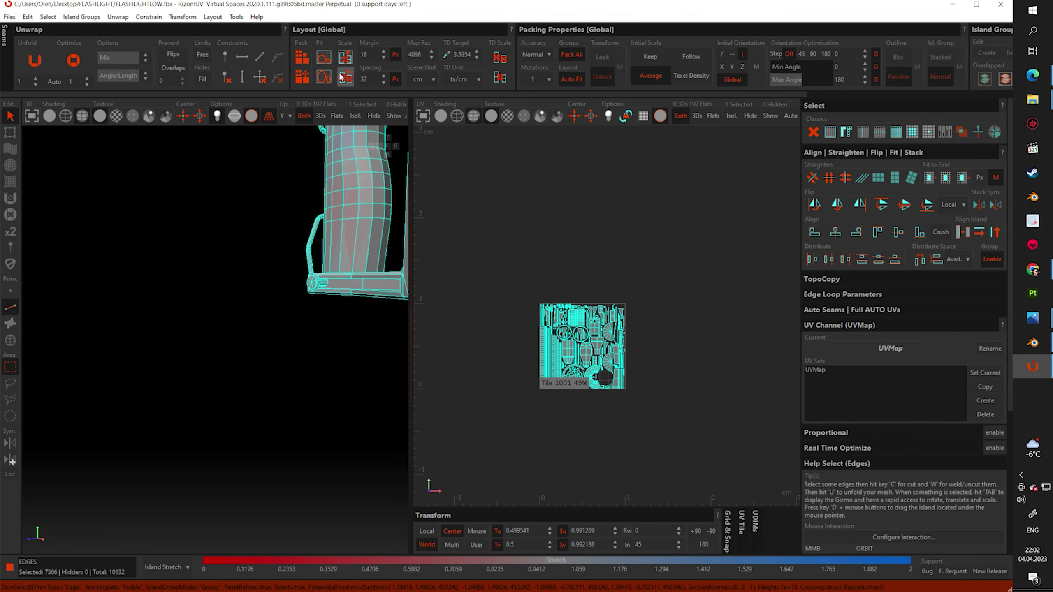
pyautogui.click(573, 354)
pyautogui.scroll(5, 443, 230)
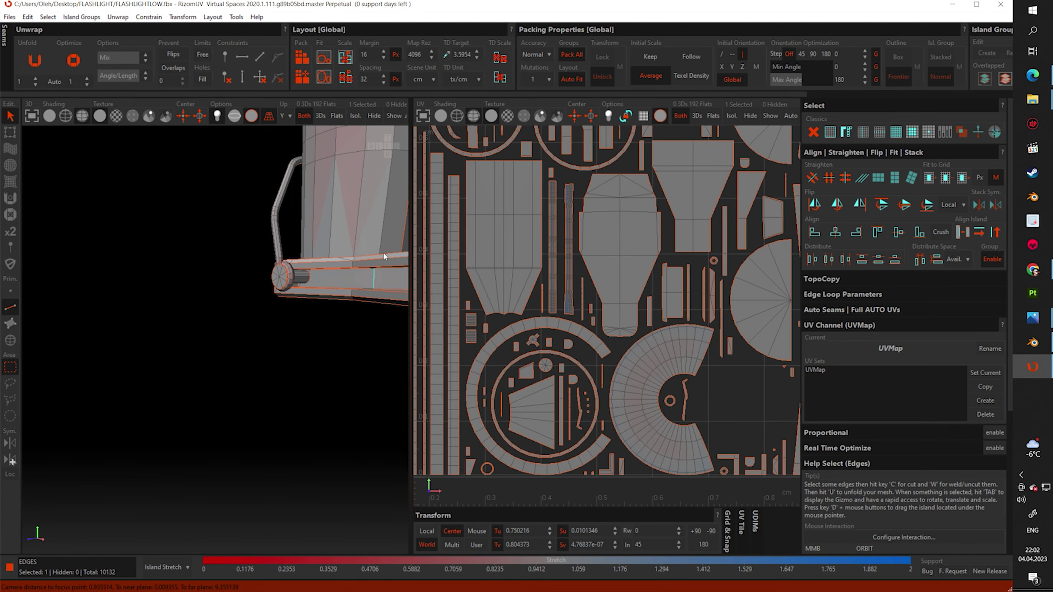
pyautogui.click(10, 340)
pyautogui.scroll(-5, 592, 344)
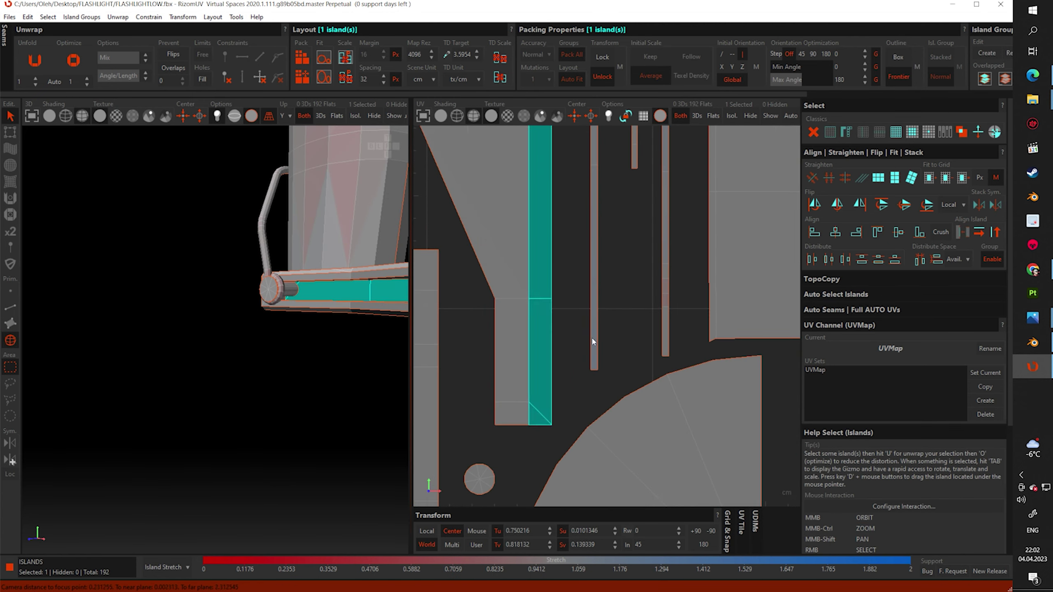
pyautogui.moveTo(306, 297)
pyautogui.mouseDown(button='middle')
pyautogui.moveTo(216, 286)
pyautogui.moveTo(291, 269)
pyautogui.mouseUp(button='middle')
# Select the thin strip's edge loop and constrain those edges to stay straight
pyautogui.scroll(-5, 580, 315)
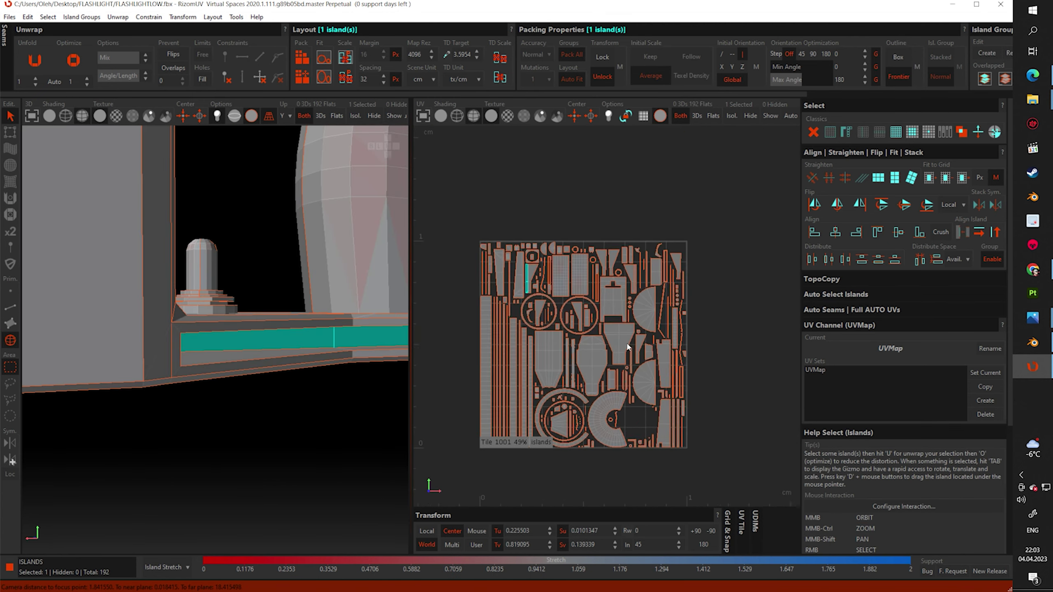
pyautogui.scroll(5, 564, 395)
pyautogui.scroll(2, 607, 223)
pyautogui.click(606, 223)
pyautogui.scroll(2, 593, 248)
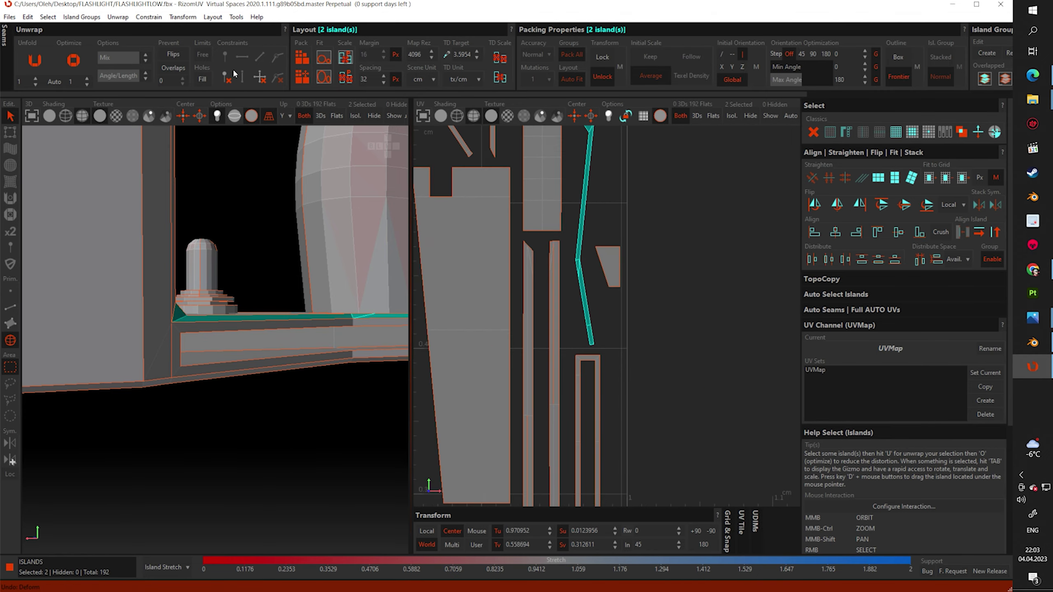
pyautogui.press('F2')
pyautogui.doubleClick(589, 319)
pyautogui.scroll(3, 608, 279)
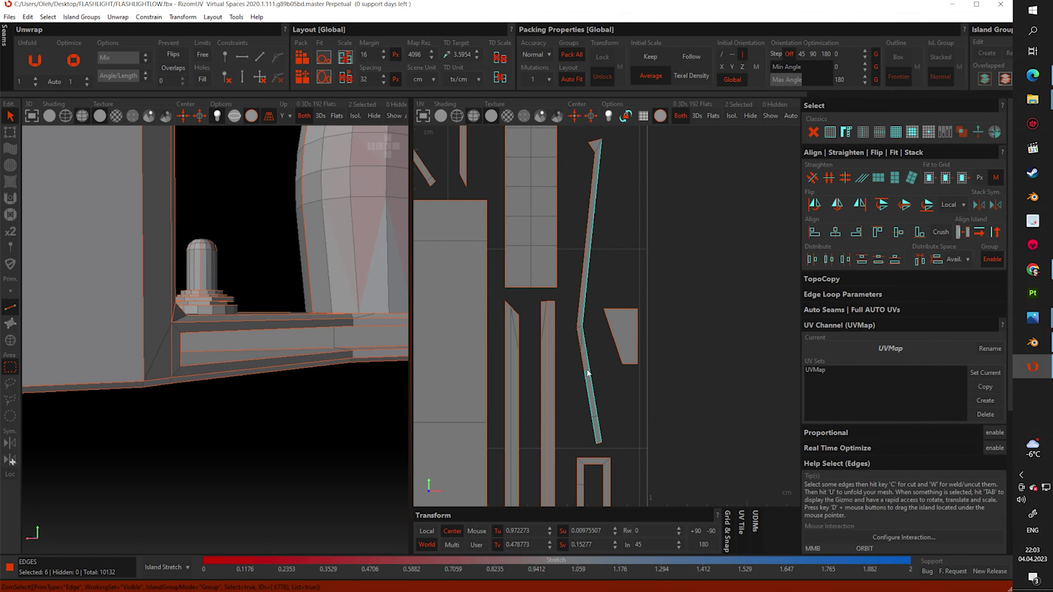
pyautogui.scroll(-2, 601, 296)
pyautogui.click(586, 291)
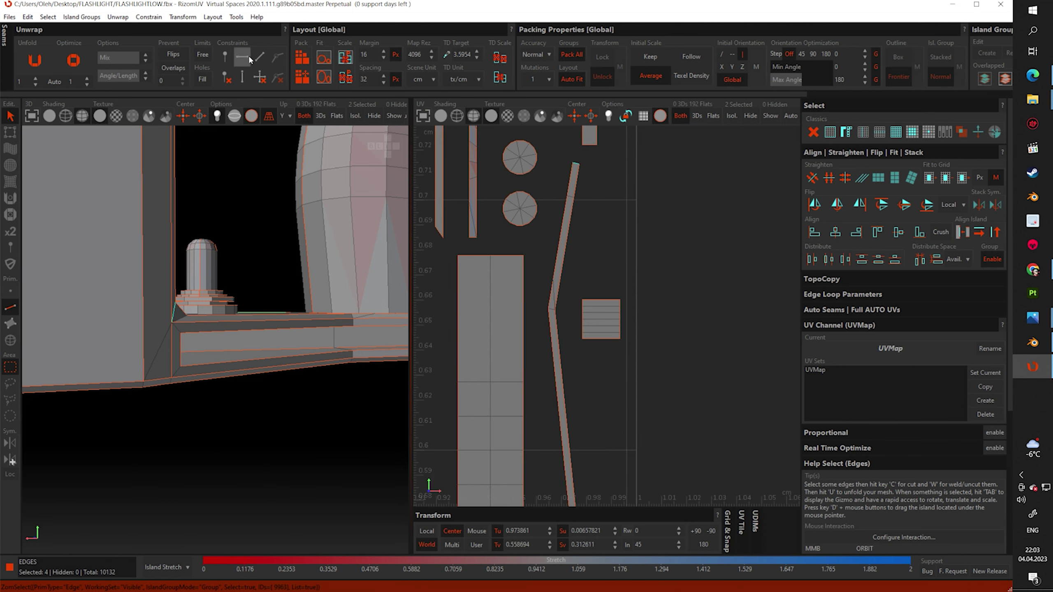
pyautogui.click(242, 77)
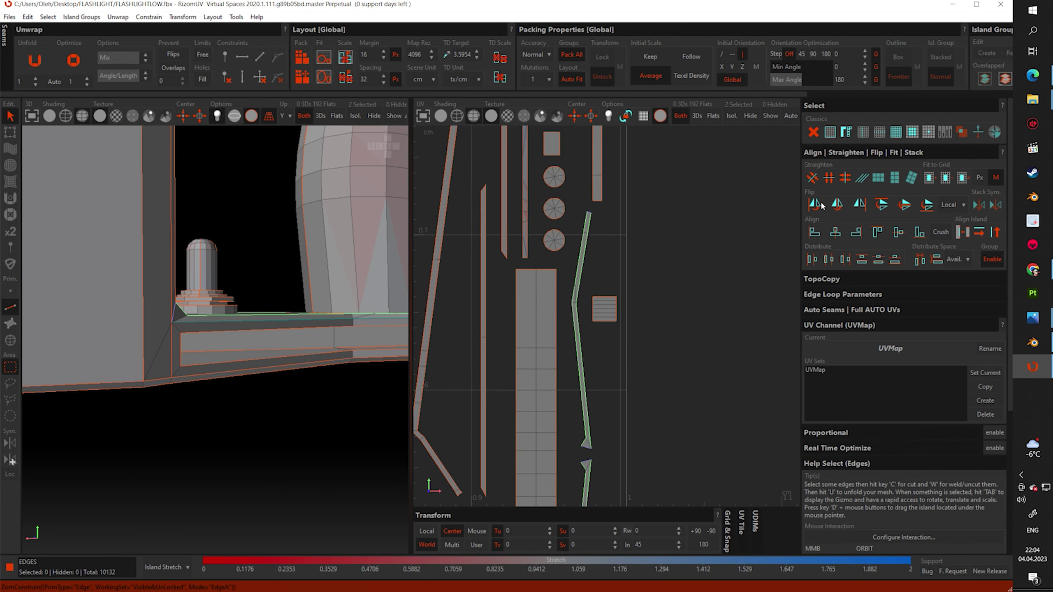
# Select the thin strip island and align its side edges straight
pyautogui.press('F4')
pyautogui.scroll(3, 544, 226)
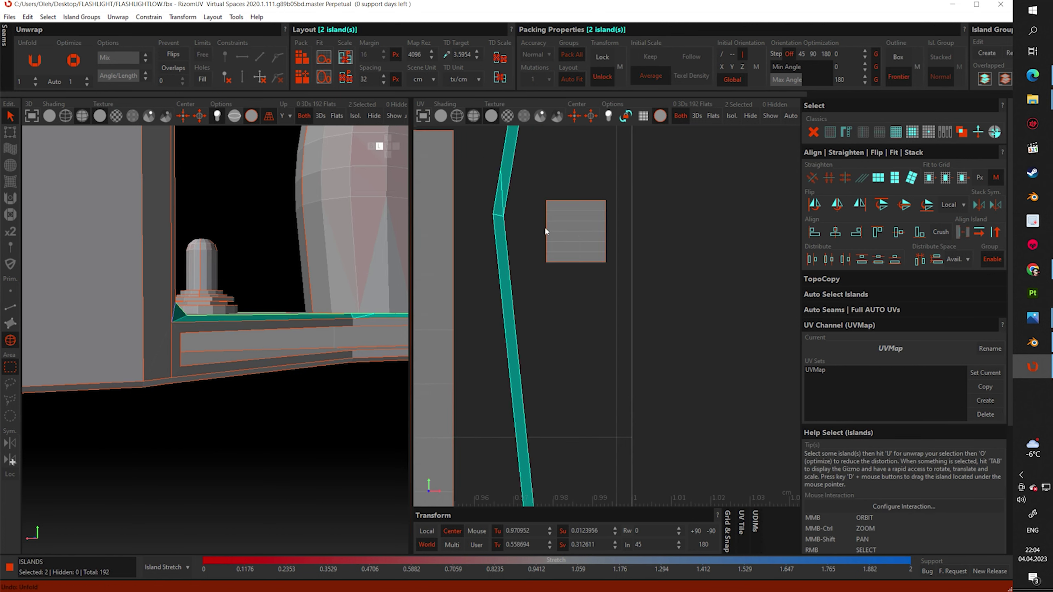
pyautogui.click(544, 226)
pyautogui.press('F2')
pyautogui.scroll(-2, 416, 160)
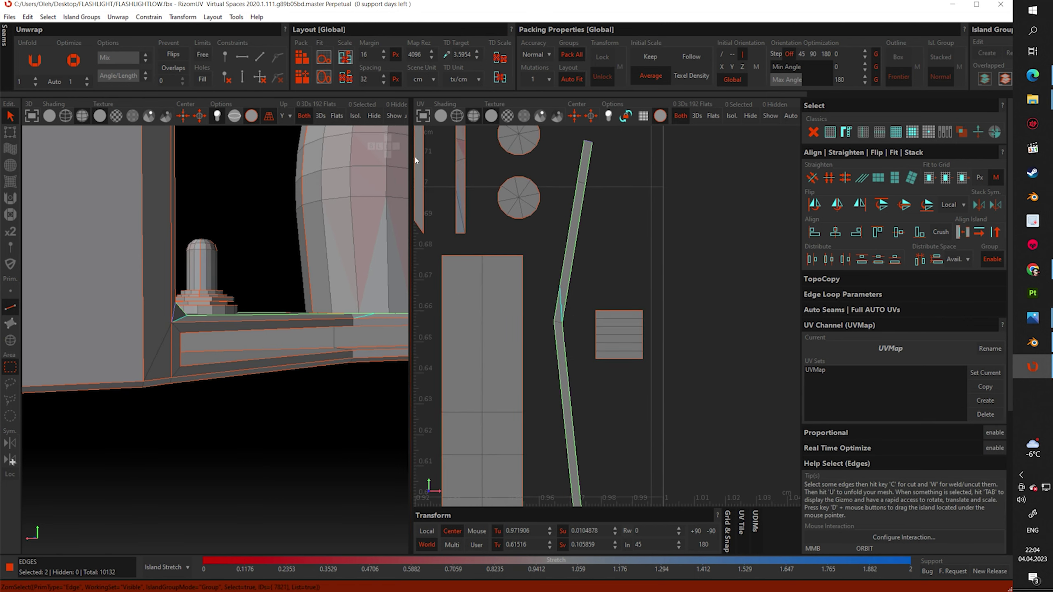
pyautogui.moveTo(588, 207); pyautogui.dragTo(556, 301, button='middle')
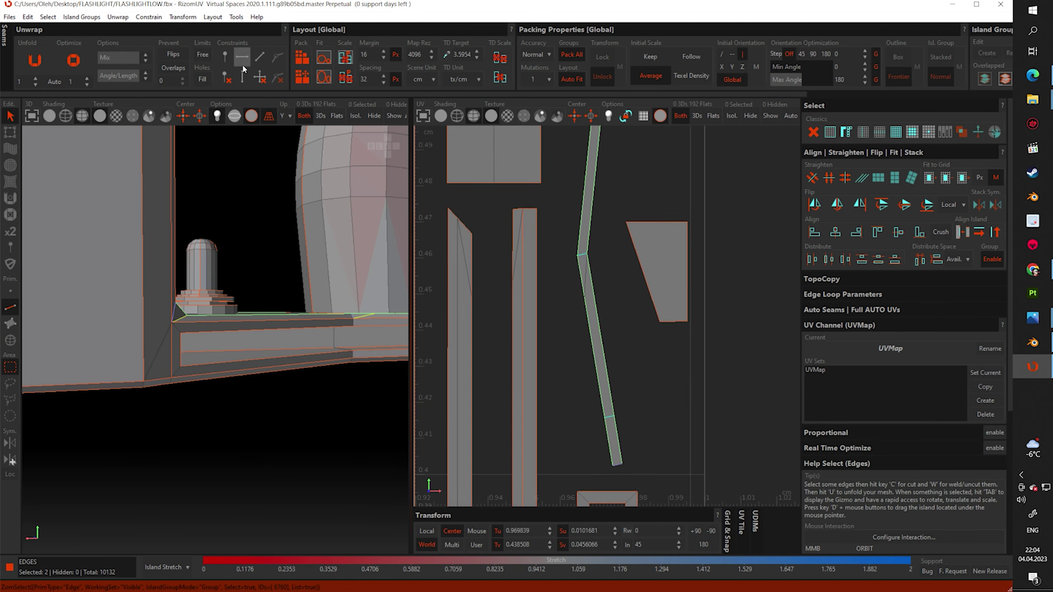
pyautogui.click(556, 301)
pyautogui.press('v')
pyautogui.scroll(-3, 598, 269)
# Unpin the strip's selected edges and undo the last edge constraint
pyautogui.press('F4')
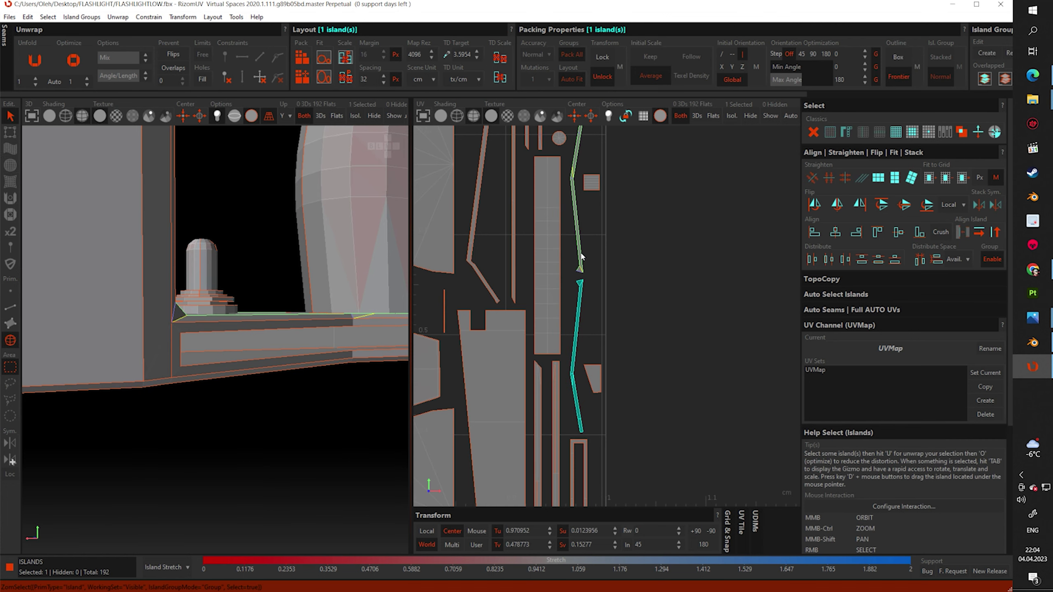
pyautogui.scroll(3, 656, 385)
pyautogui.scroll(2, 598, 405)
pyautogui.scroll(3, 646, 282)
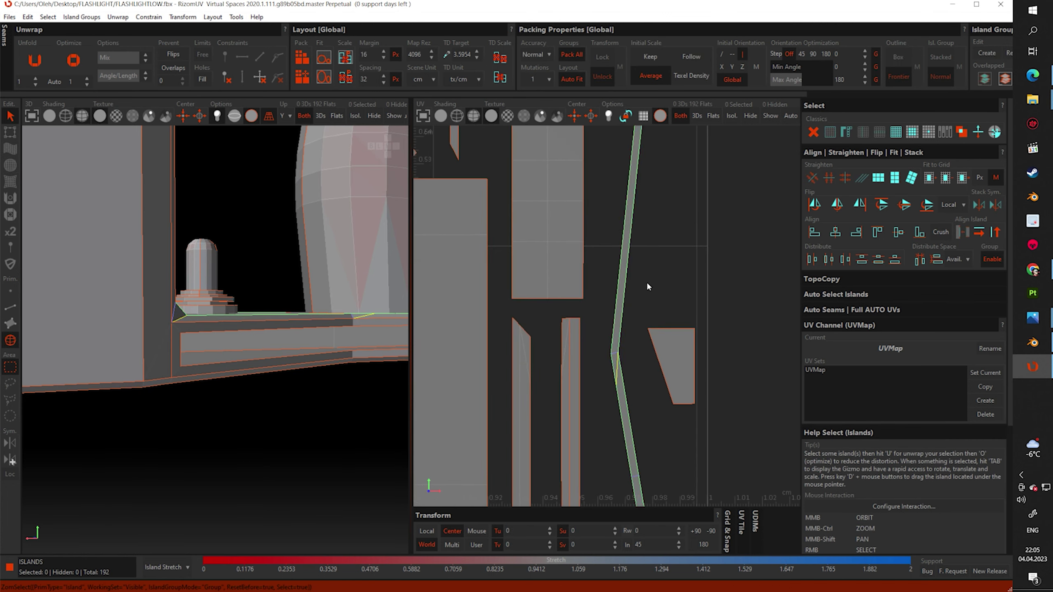
pyautogui.scroll(2, 645, 331)
pyautogui.press('F2')
pyautogui.hotkey('shift', 'p')
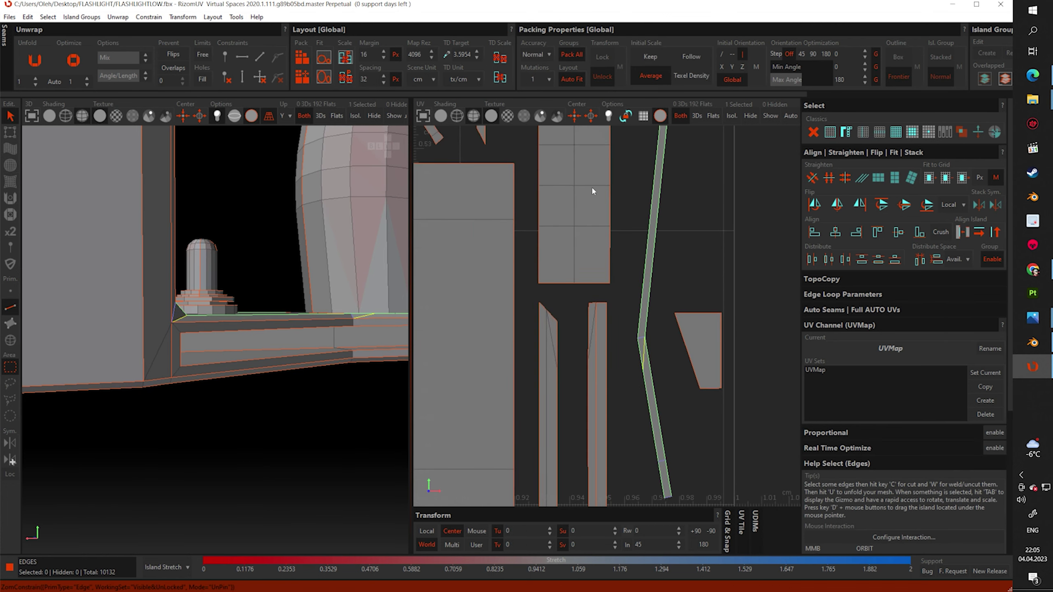
pyautogui.hotkey('ctrl', 'z')
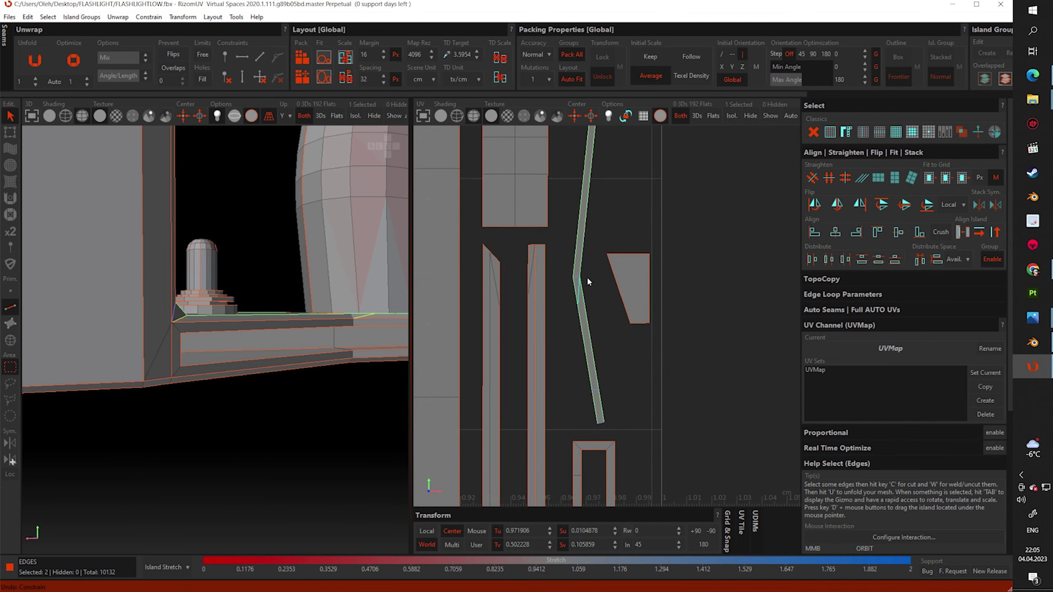
# Re-select the thin strip island and unfold it
pyautogui.scroll(-3, 551, 154)
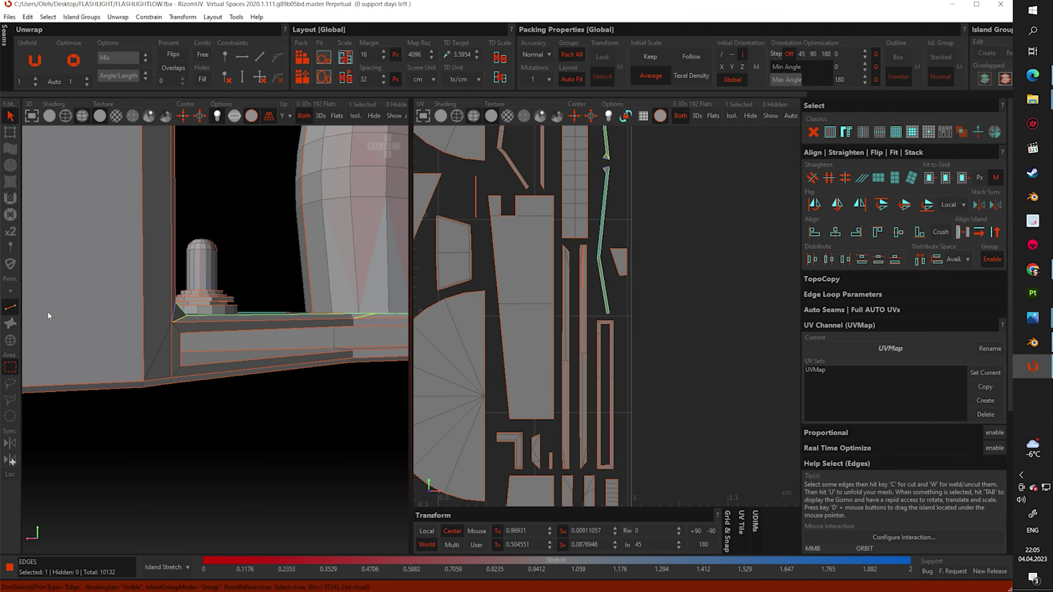
pyautogui.press('F4')
pyautogui.scroll(3, 564, 229)
pyautogui.click(546, 233)
pyautogui.press('u')
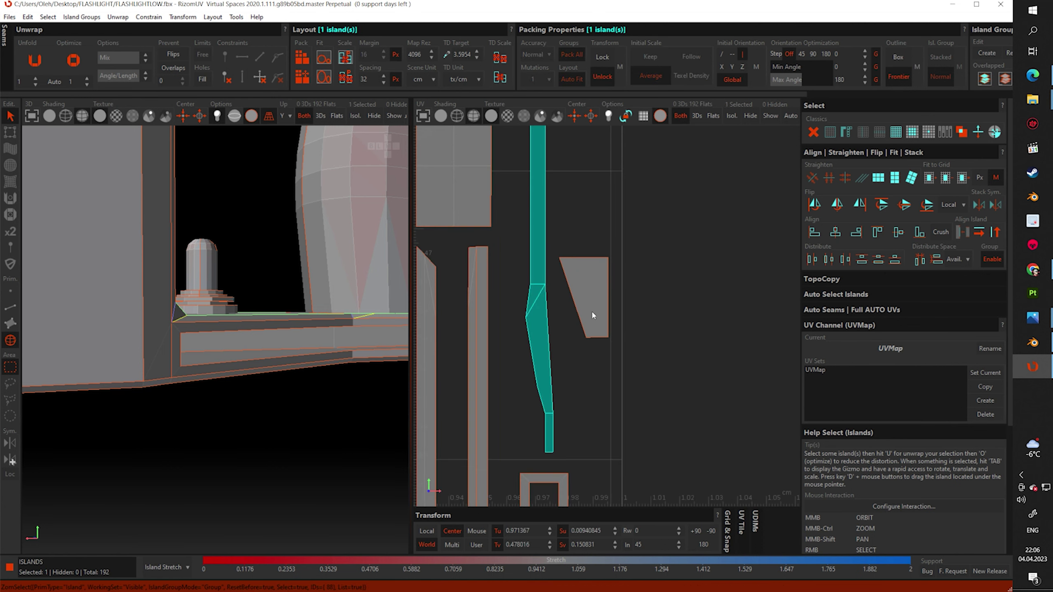
# Shift the strip's side edges to even it and straighten the tapered island vertically
pyautogui.click(10, 307)
pyautogui.click(579, 366)
pyautogui.scroll(3, 586, 260)
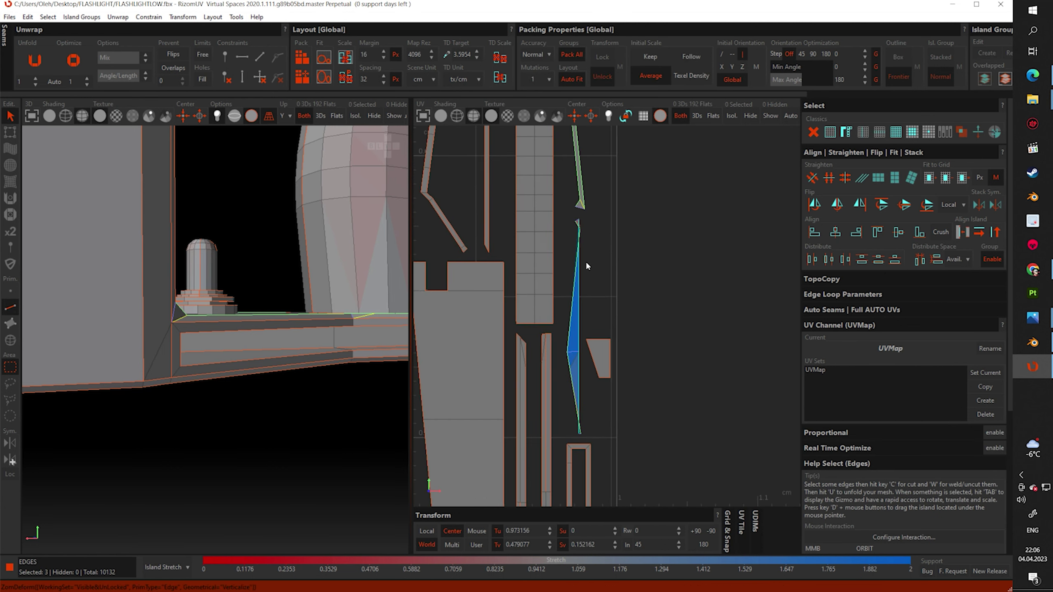
pyautogui.moveTo(586, 260); pyautogui.dragTo(591, 380)
pyautogui.scroll(2, 589, 305)
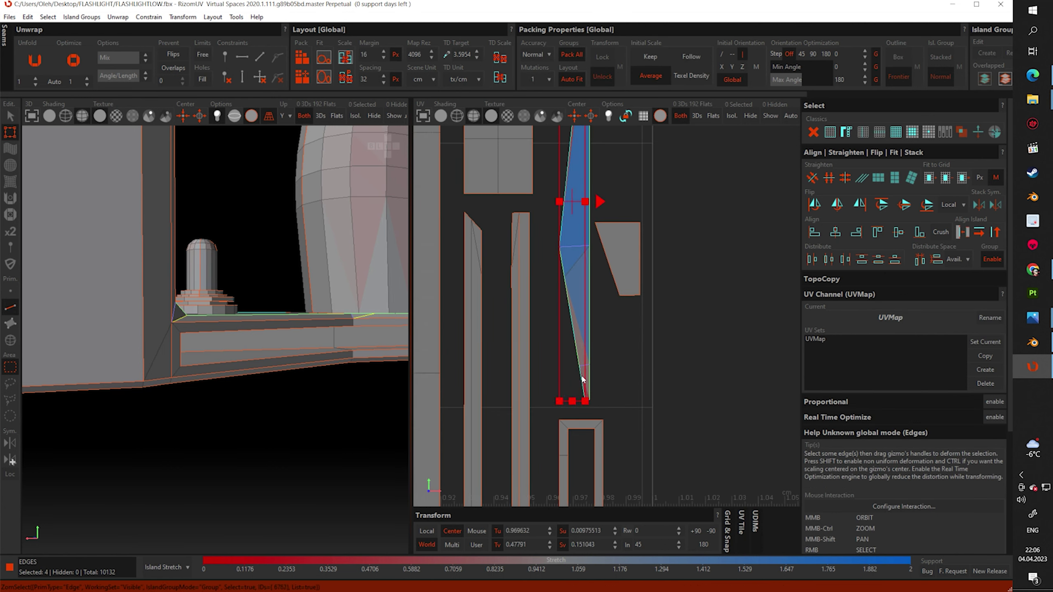
pyautogui.scroll(2, 576, 356)
pyautogui.doubleClick(576, 355)
pyautogui.scroll(2, 560, 397)
pyautogui.scroll(-3, 559, 397)
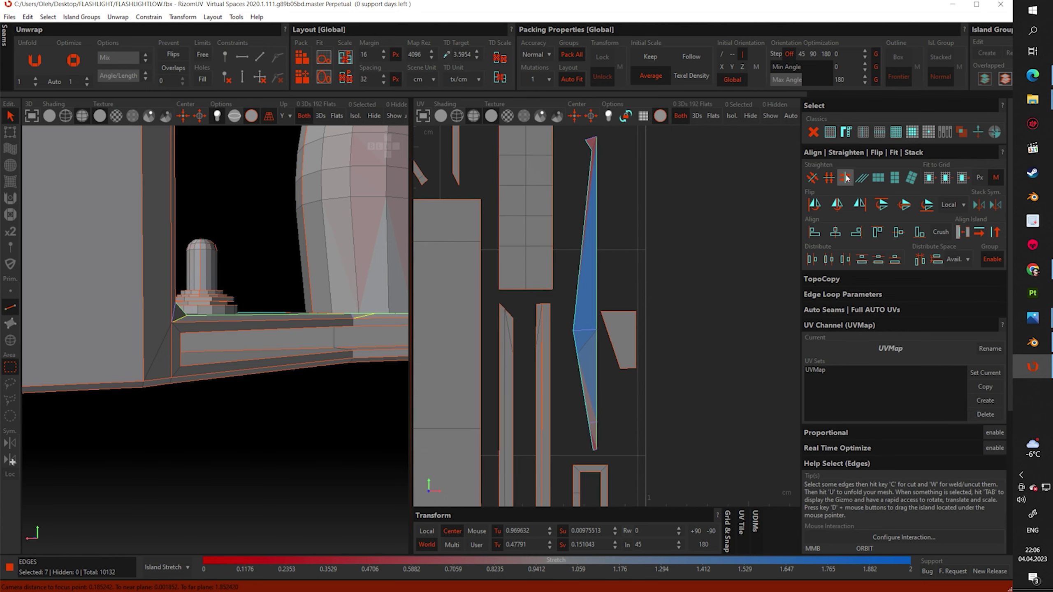
pyautogui.press('F1')
# Straighten the strip's corner edges vertically and nudge them into line, then undo the nudge
pyautogui.scroll(2, 638, 248)
pyautogui.scroll(3, 638, 248)
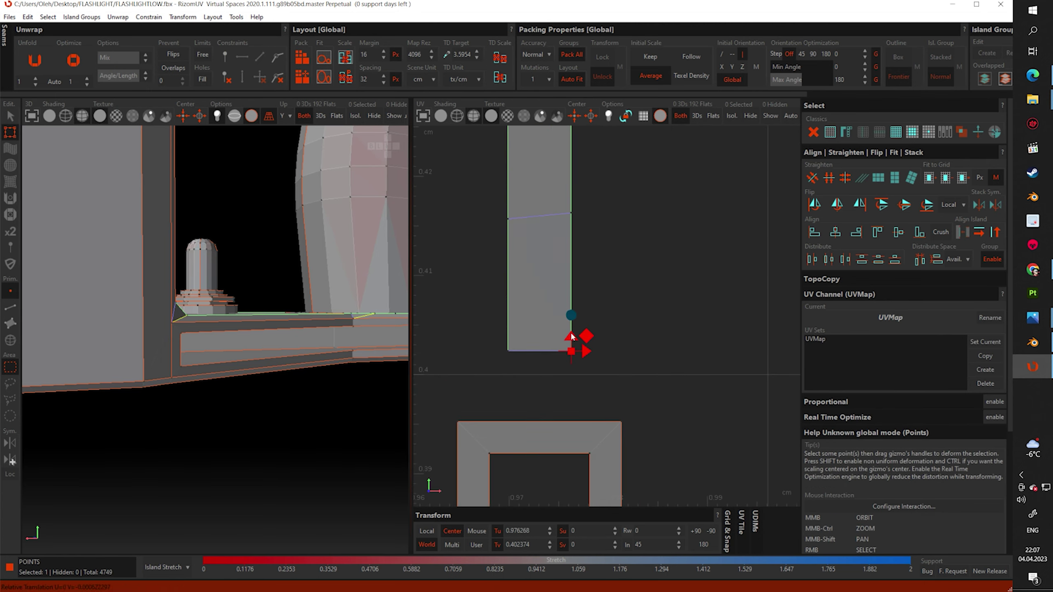
pyautogui.scroll(-3, 570, 331)
pyautogui.scroll(3, 655, 264)
pyautogui.moveTo(633, 231); pyautogui.dragTo(592, 295)
pyautogui.click(10, 306)
pyautogui.scroll(-1, 622, 281)
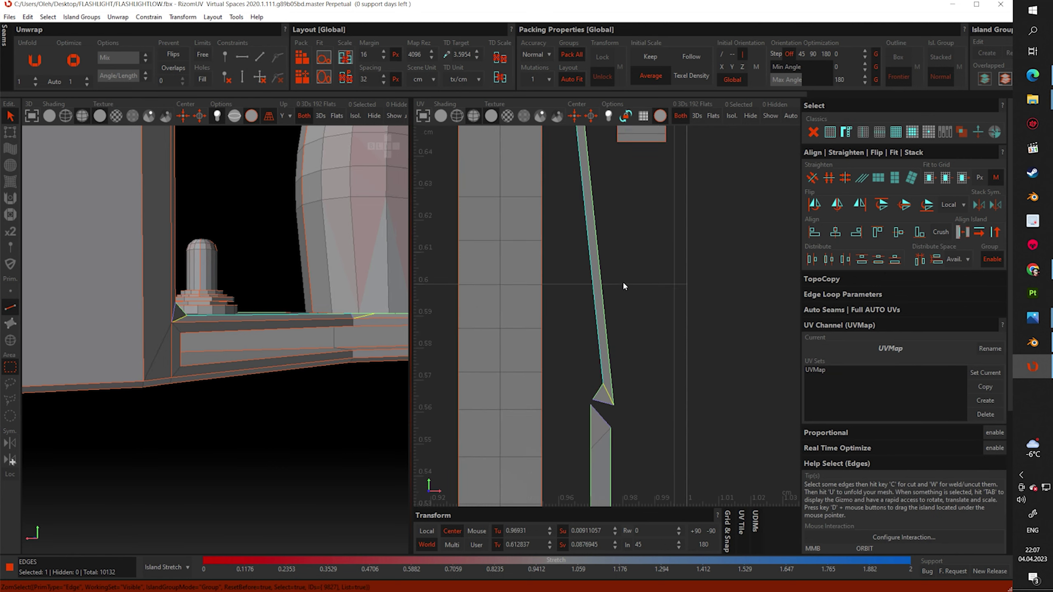
pyautogui.scroll(-2, 630, 291)
pyautogui.scroll(-2, 633, 293)
pyautogui.press('Tab')
pyautogui.moveTo(696, 282); pyautogui.dragTo(686, 281)
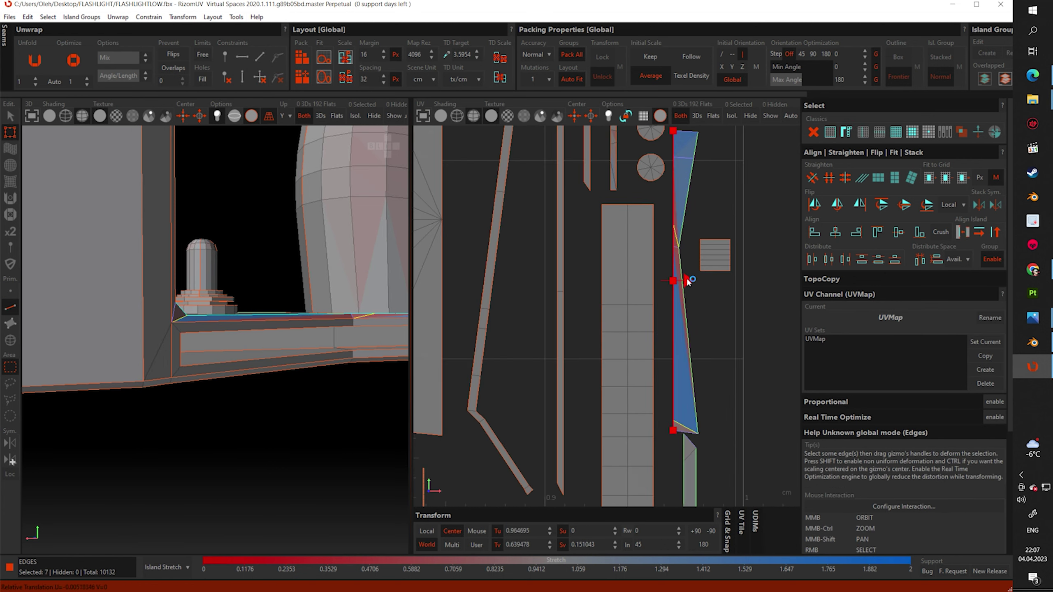
pyautogui.scroll(-2, 706, 212)
pyautogui.scroll(2, 705, 213)
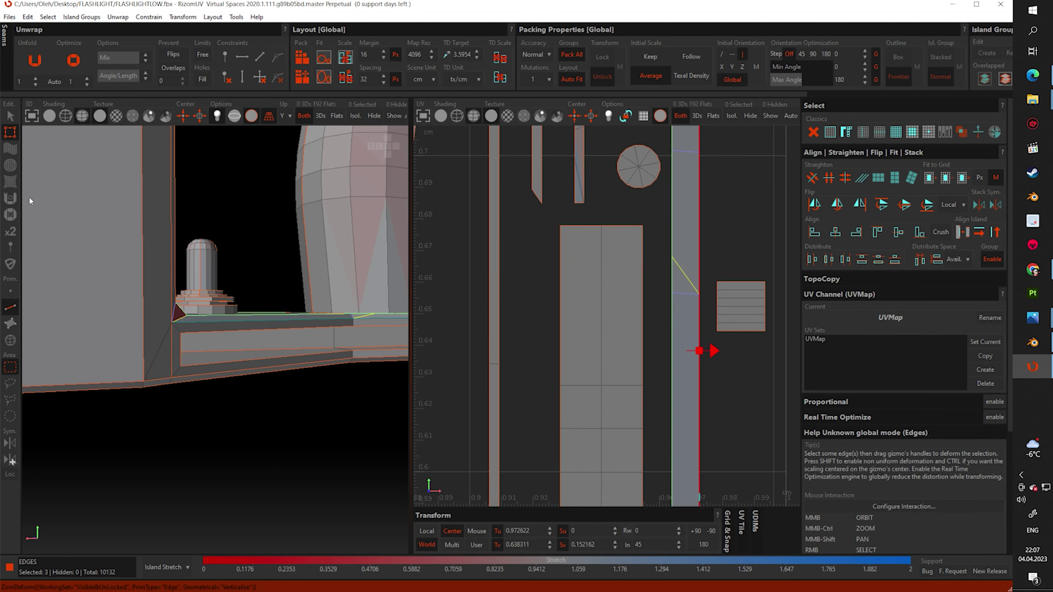
pyautogui.hotkey('ctrl', 'z')
# Bring the circle islands into view in Points mode and clear the selection
pyautogui.scroll(-2, 651, 213)
pyautogui.press('F1')
pyautogui.scroll(3, 658, 328)
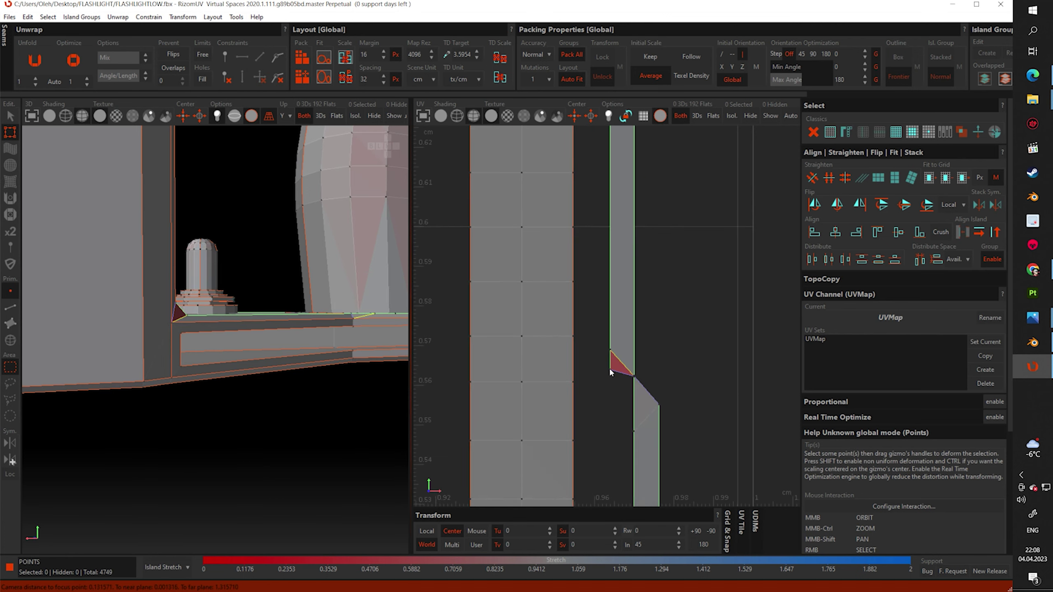
pyautogui.scroll(-2, 609, 367)
pyautogui.moveTo(647, 417); pyautogui.dragTo(640, 316, button='middle')
pyautogui.scroll(-1, 640, 315)
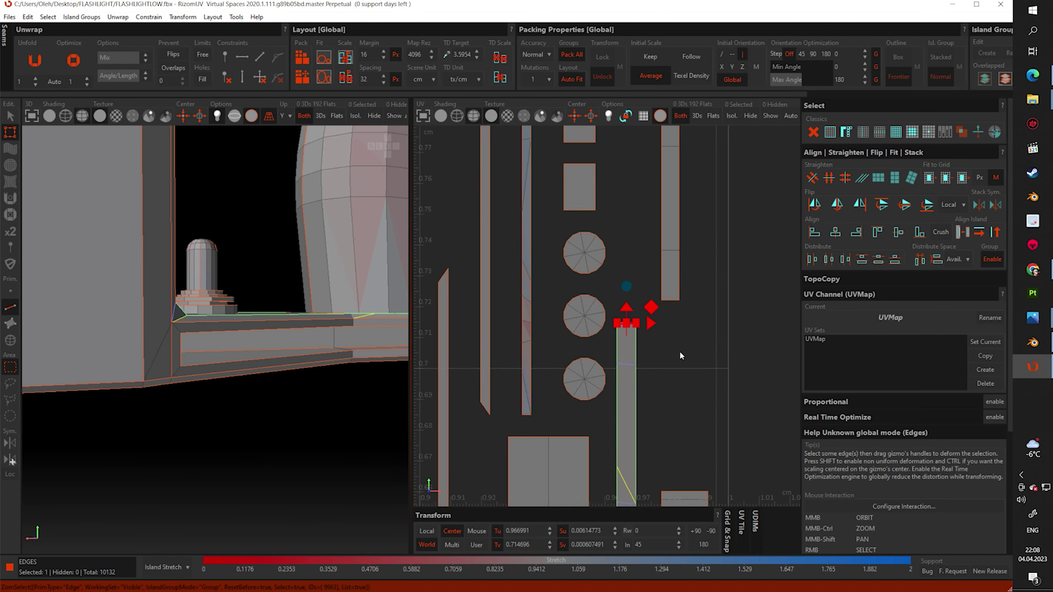
pyautogui.click(680, 355)
pyautogui.scroll(2, 690, 344)
pyautogui.scroll(-3, 663, 381)
pyautogui.scroll(2, 643, 361)
pyautogui.scroll(3, 539, 432)
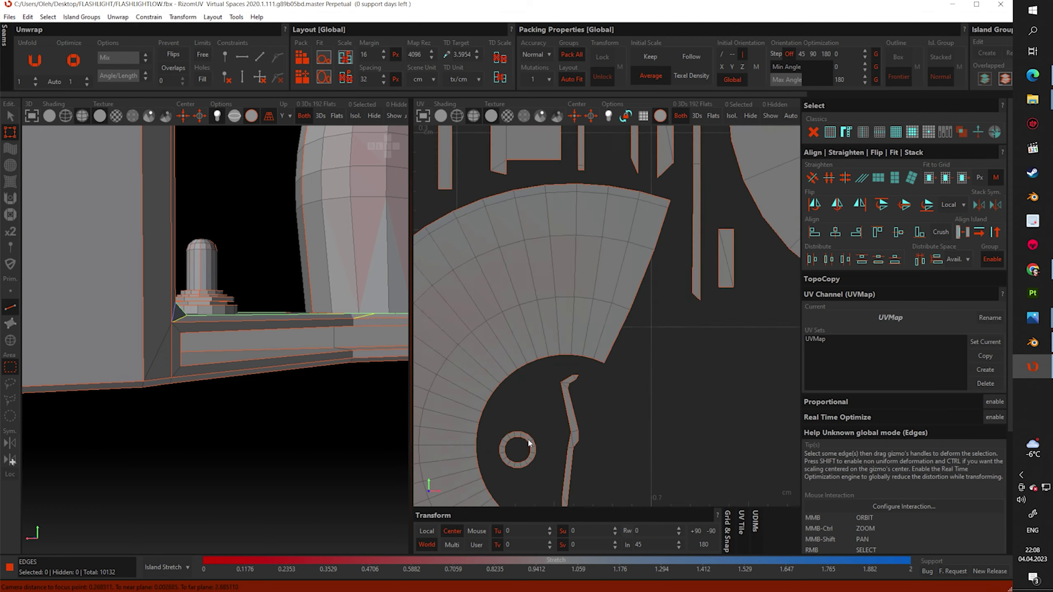
pyautogui.scroll(2, 530, 442)
pyautogui.scroll(-3, 521, 442)
# Select the thin bent island and pick an edge on it
pyautogui.press('F4')
pyautogui.click(592, 369)
pyautogui.scroll(2, 593, 369)
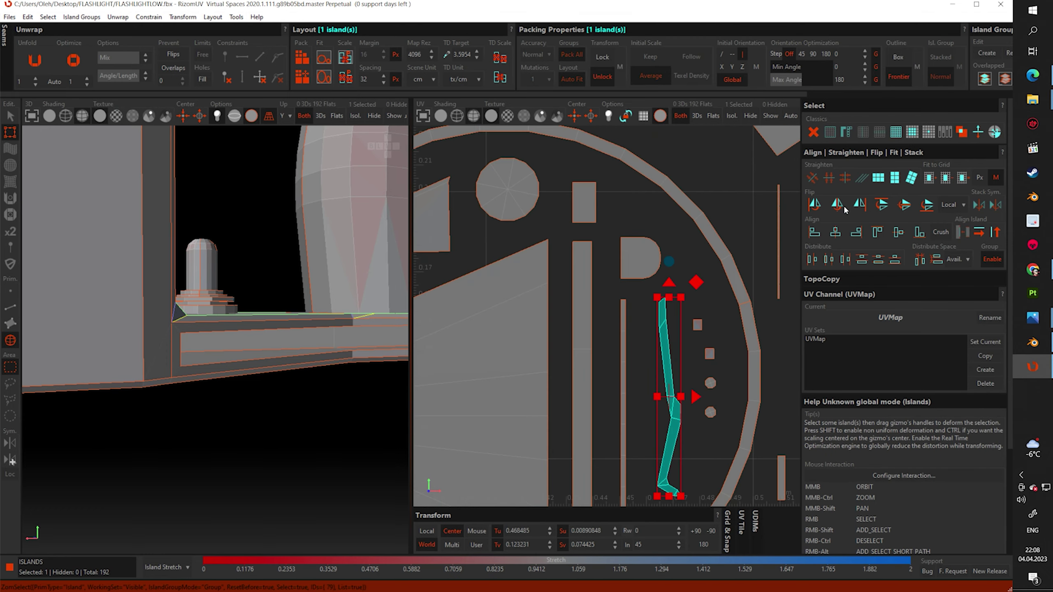
pyautogui.scroll(-2, 632, 385)
pyautogui.scroll(4, 632, 386)
pyautogui.scroll(-3, 680, 403)
pyautogui.press('F2')
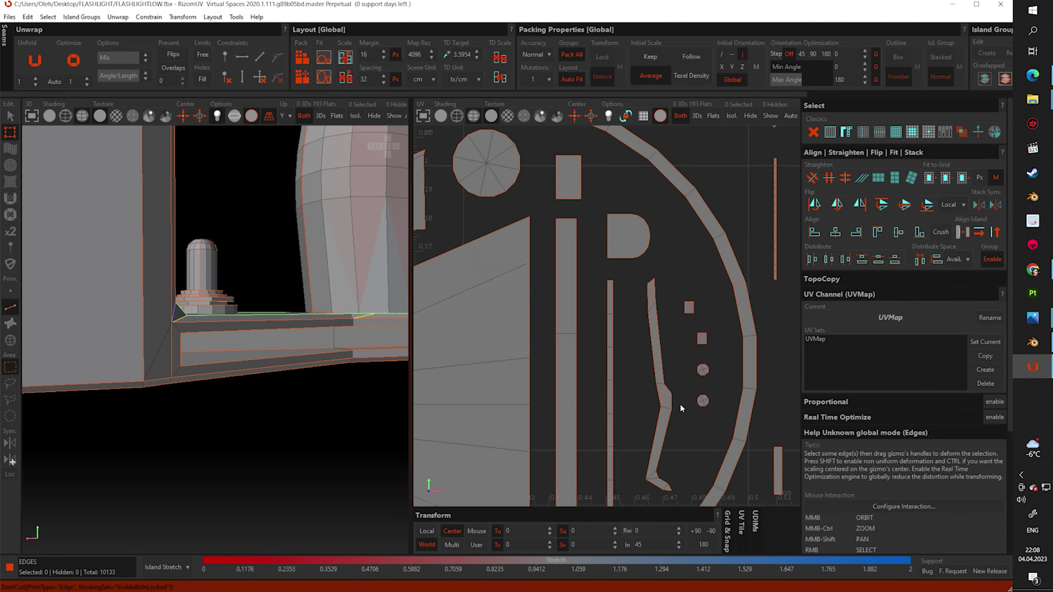
pyautogui.click(679, 403)
# Pick another edge along the bent island
pyautogui.press('F4')
pyautogui.scroll(2, 616, 410)
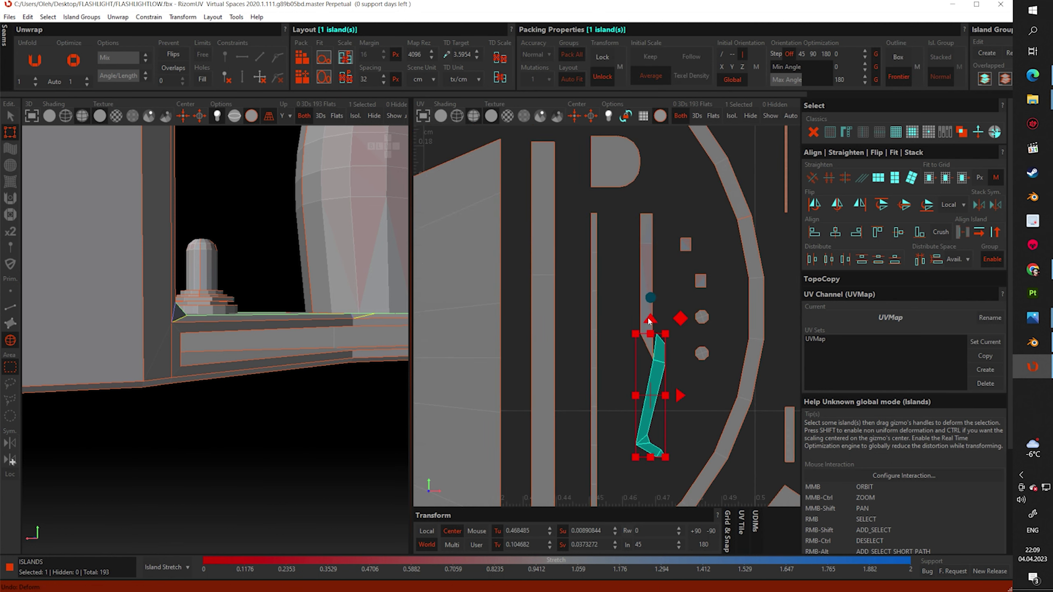
pyautogui.scroll(-3, 649, 321)
pyautogui.press('F2')
pyautogui.click(684, 415)
pyautogui.scroll(3, 696, 264)
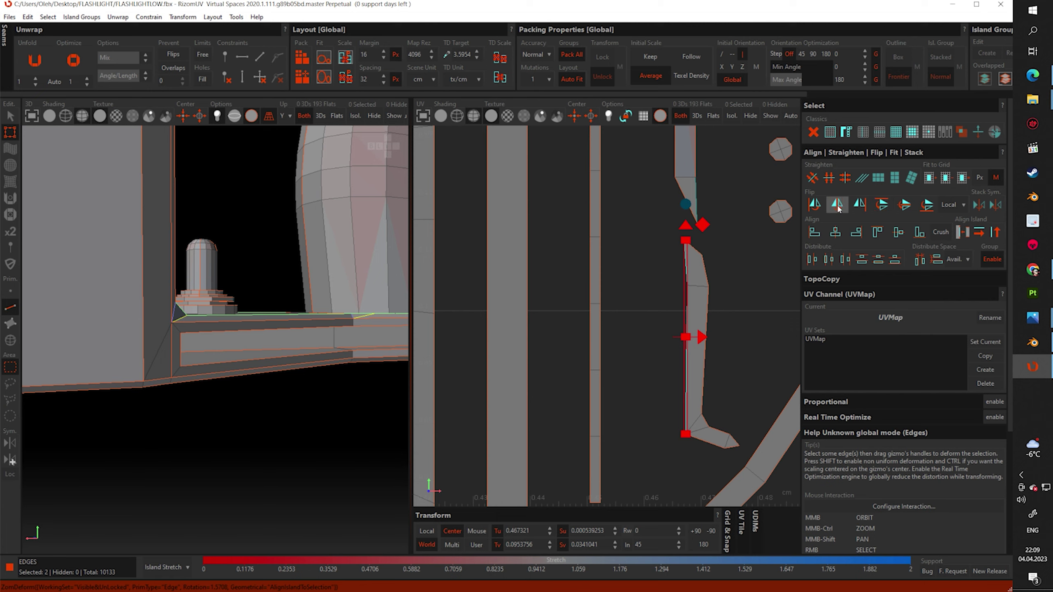
pyautogui.scroll(-2, 741, 385)
pyautogui.scroll(-2, 584, 364)
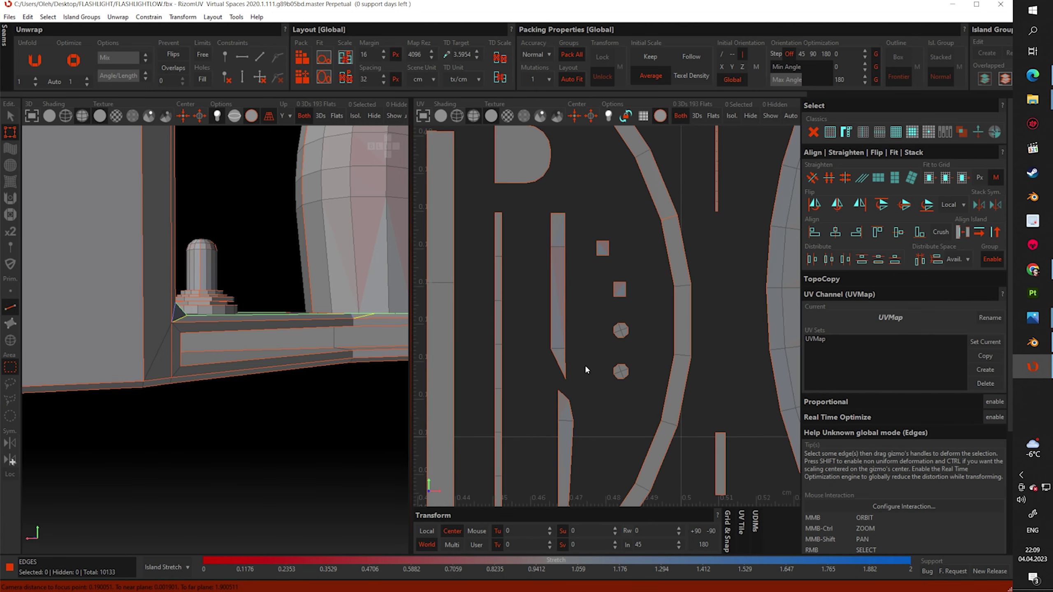
pyautogui.scroll(-2, 653, 332)
pyautogui.scroll(4, 664, 376)
# Select the two long vertical strip islands, then the single bent island
pyautogui.press('F4')
pyautogui.click(663, 376)
pyautogui.scroll(2, 640, 371)
pyautogui.scroll(-4, 640, 372)
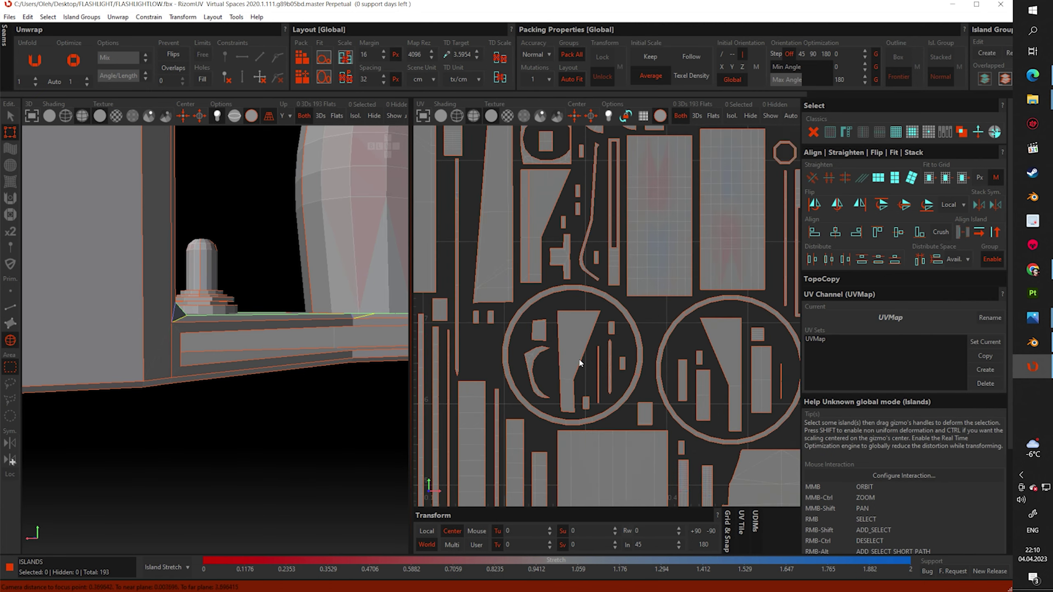
pyautogui.click(580, 376)
pyautogui.scroll(4, 580, 377)
# Select the bent island's full edge loop and unfold it into a straight vertical strip
pyautogui.click(10, 310)
pyautogui.scroll(-2, 580, 365)
pyautogui.click(564, 319)
pyautogui.scroll(-1, 595, 362)
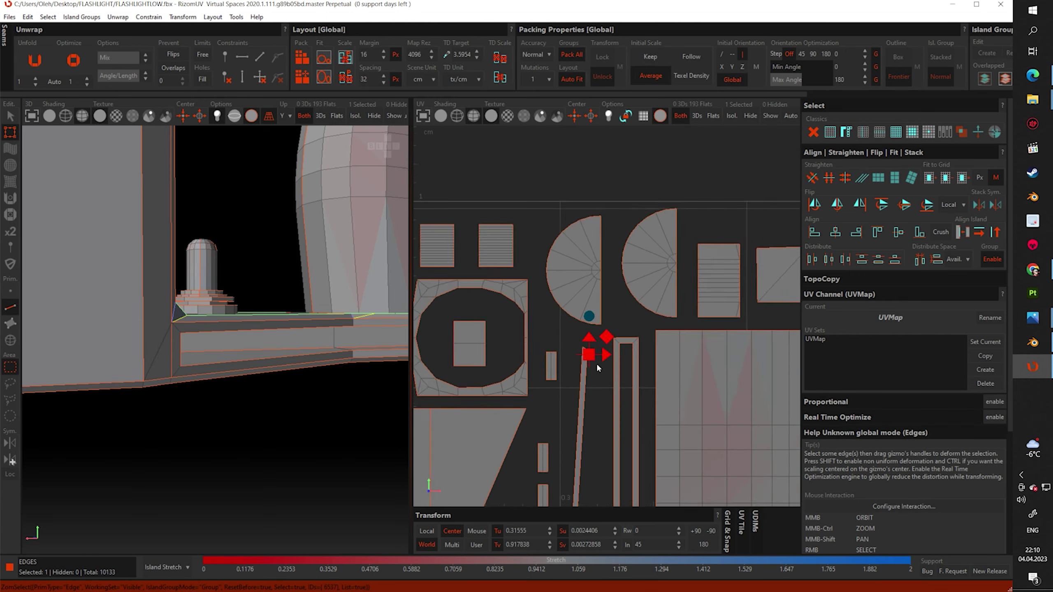
pyautogui.scroll(4, 571, 376)
pyautogui.scroll(2, 565, 271)
pyautogui.scroll(-2, 547, 346)
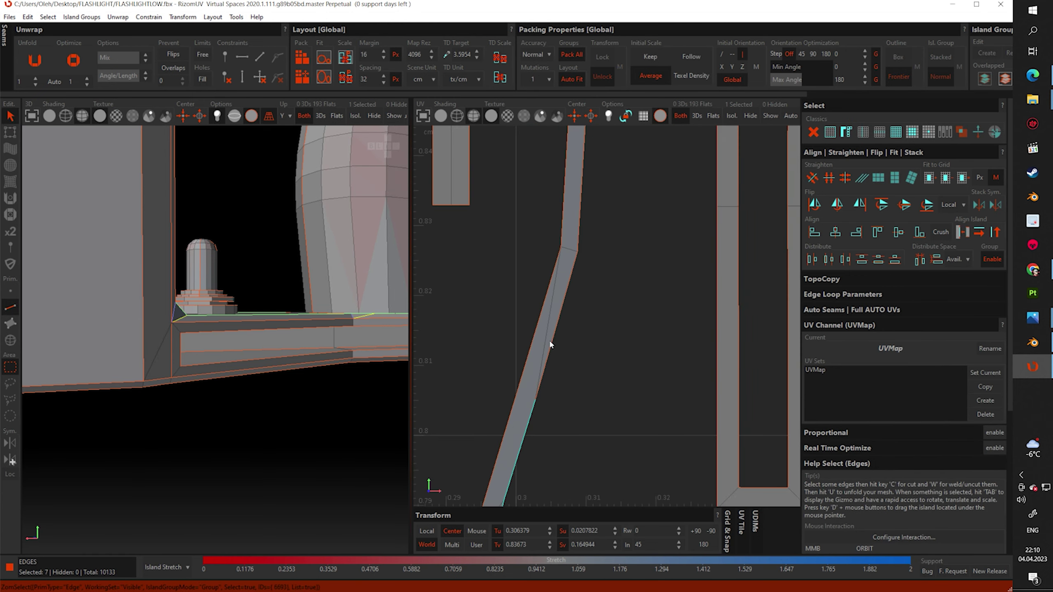
pyautogui.doubleClick(547, 345)
pyautogui.scroll(-2, 548, 345)
pyautogui.scroll(3, 617, 360)
pyautogui.click(10, 147)
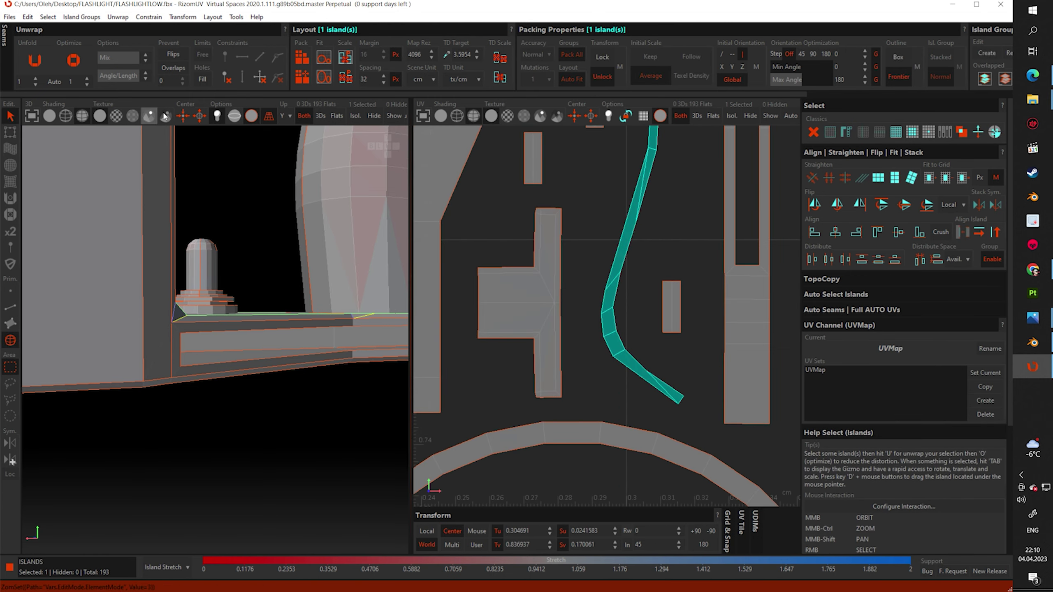
pyautogui.press('u')
pyautogui.scroll(3, 610, 293)
# Shift the strip's top corner point right along U, then clear the point selection
pyautogui.press('F1')
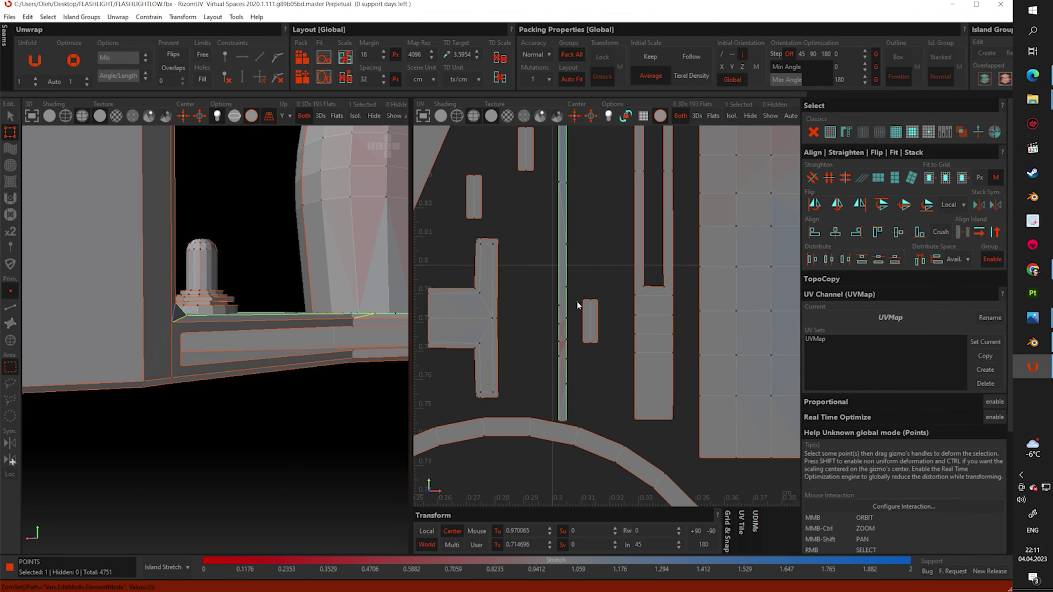
pyautogui.scroll(3, 564, 327)
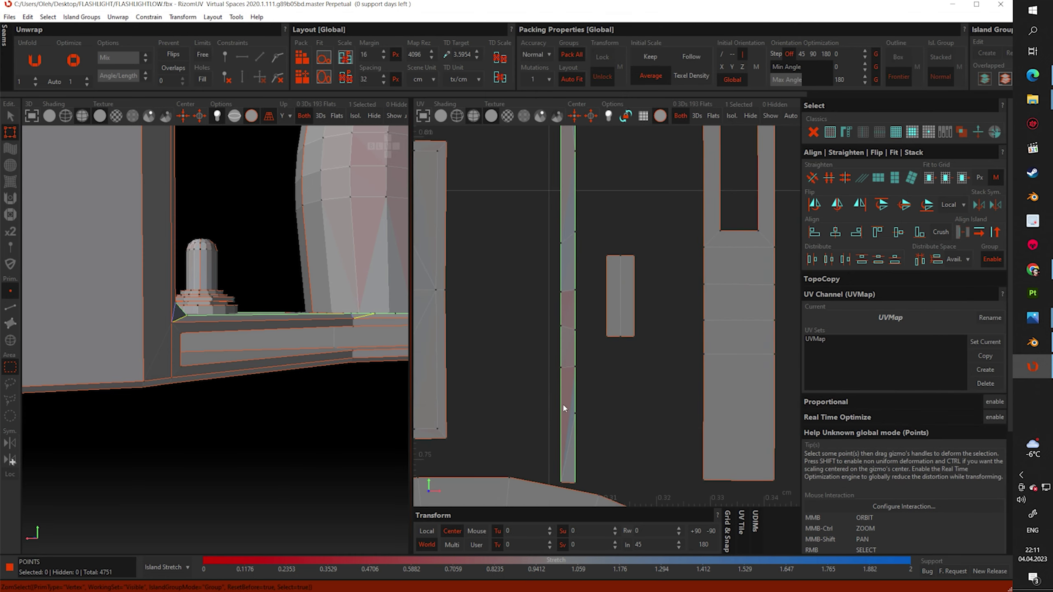
pyautogui.scroll(-3, 555, 252)
pyautogui.scroll(3, 571, 352)
pyautogui.click(562, 251)
pyautogui.moveTo(579, 250); pyautogui.dragTo(592, 249)
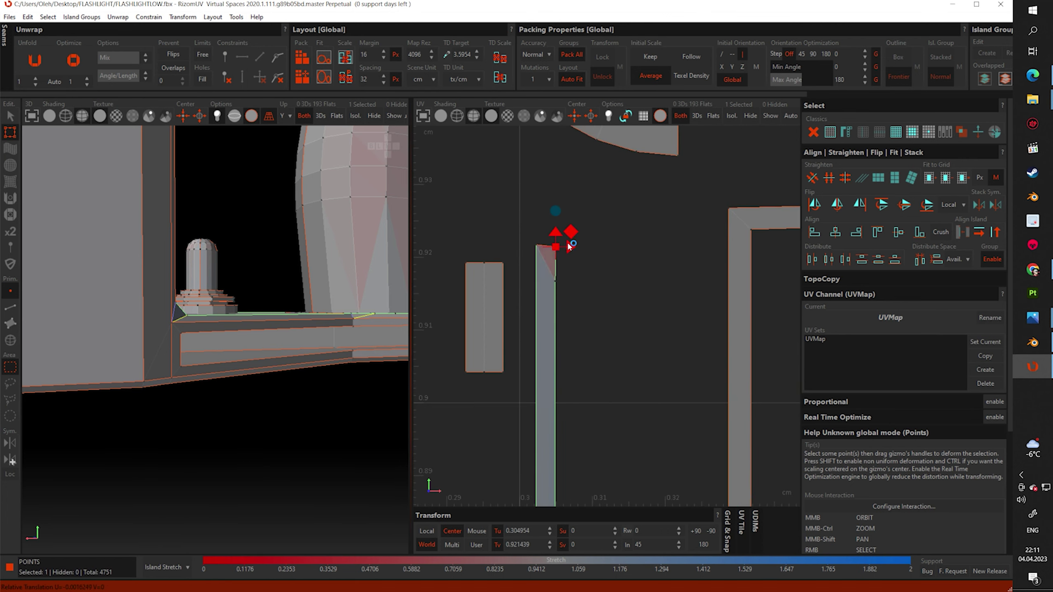
pyautogui.scroll(-5, 569, 246)
pyautogui.scroll(3, 549, 327)
pyautogui.click(604, 290)
pyautogui.scroll(-5, 641, 314)
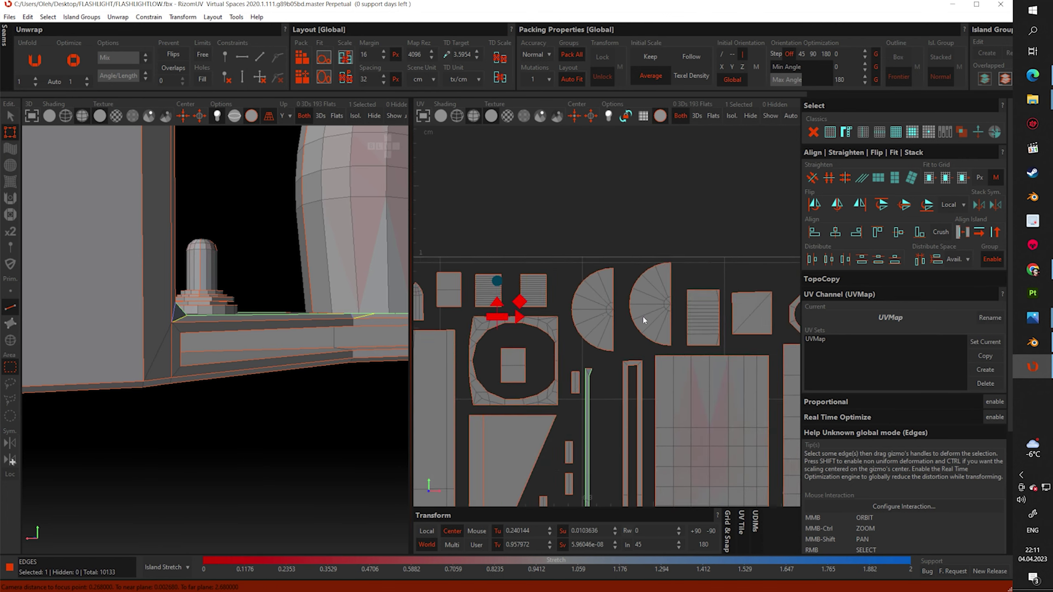
pyautogui.scroll(3, 612, 306)
# Pack all 193 islands into tile 1001 and select every island
pyautogui.click(306, 81)
pyautogui.press('F4')
pyautogui.scroll(3, 572, 353)
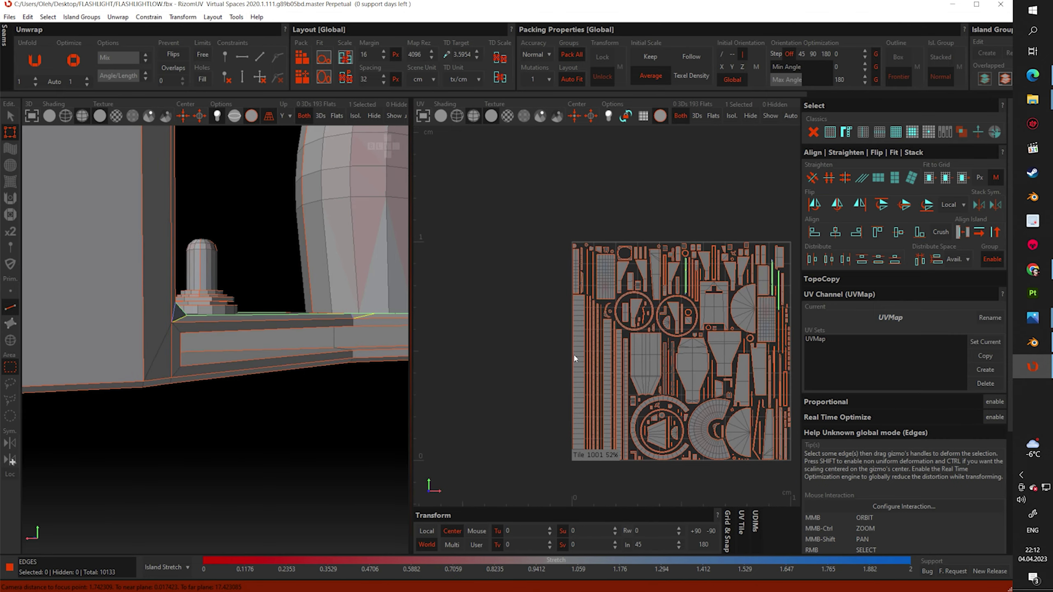
pyautogui.scroll(2, 461, 301)
pyautogui.scroll(-5, 588, 218)
pyautogui.rightClick(587, 217)
pyautogui.scroll(3, 691, 263)
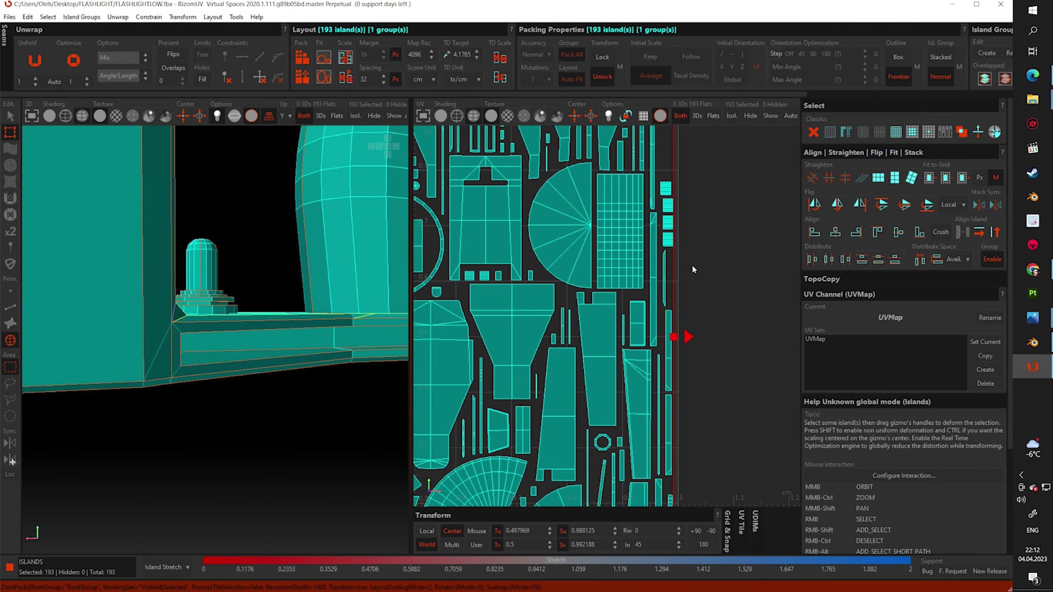
# Select the bent thin strip island and its full edge loop along the strip
pyautogui.rightClick(666, 241)
pyautogui.scroll(3, 666, 240)
pyautogui.scroll(2, 701, 338)
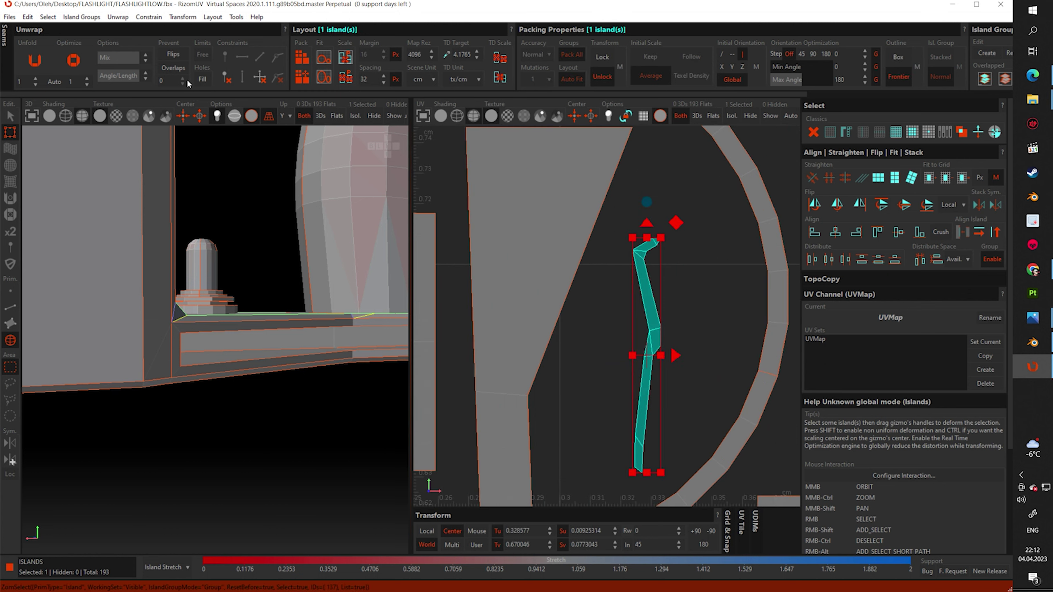
pyautogui.press('F2')
pyautogui.rightClick(635, 439)
pyautogui.scroll(1, 674, 262)
pyautogui.keyDown('shift'); pyautogui.rightClick(673, 262); pyautogui.keyUp('shift')
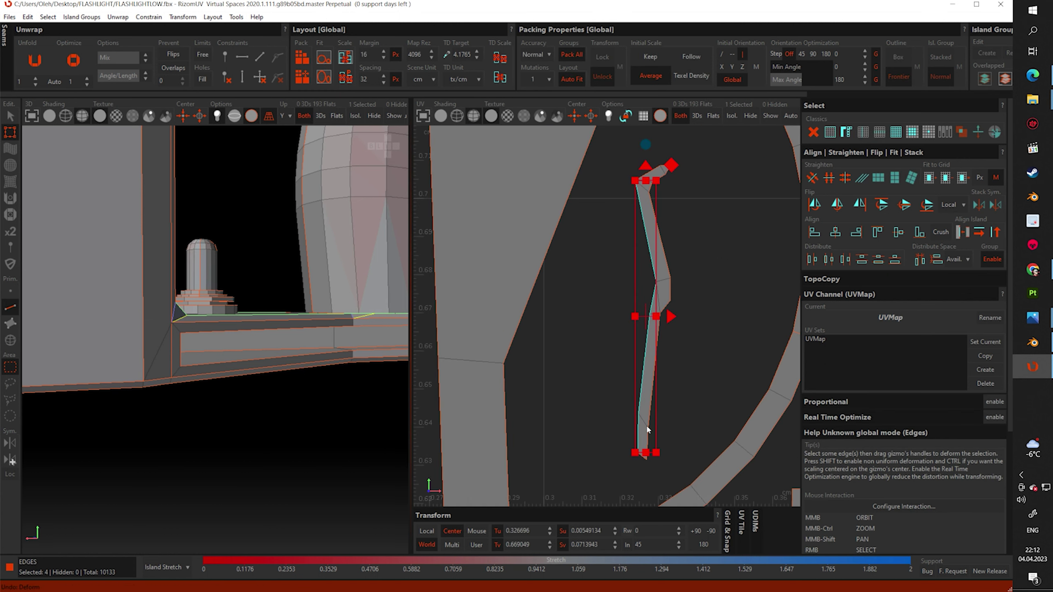
pyautogui.doubleClick(646, 441)
pyautogui.scroll(1, 654, 394)
pyautogui.scroll(1, 620, 296)
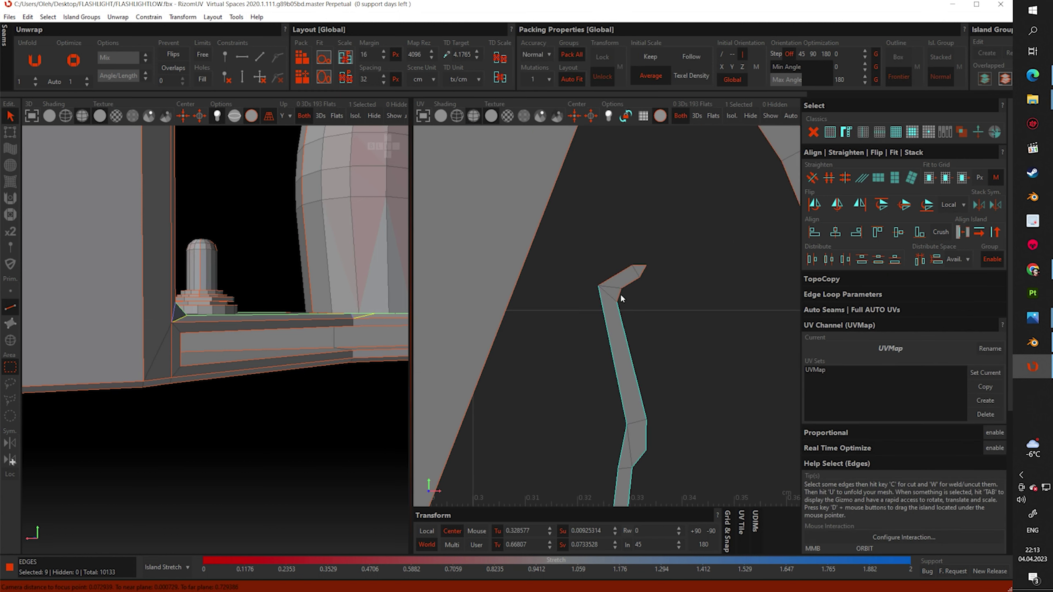
pyautogui.scroll(-1, 620, 297)
# Nudge a point on the straightened strip upward to even it out, then clear the selection
pyautogui.press('F1')
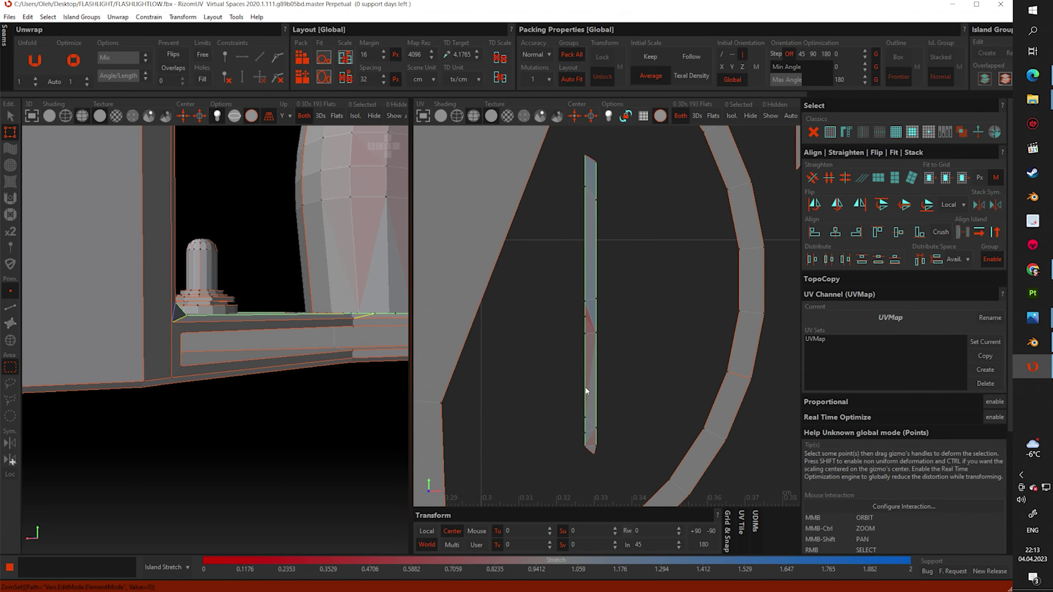
pyautogui.scroll(2, 586, 391)
pyautogui.rightClick(561, 365)
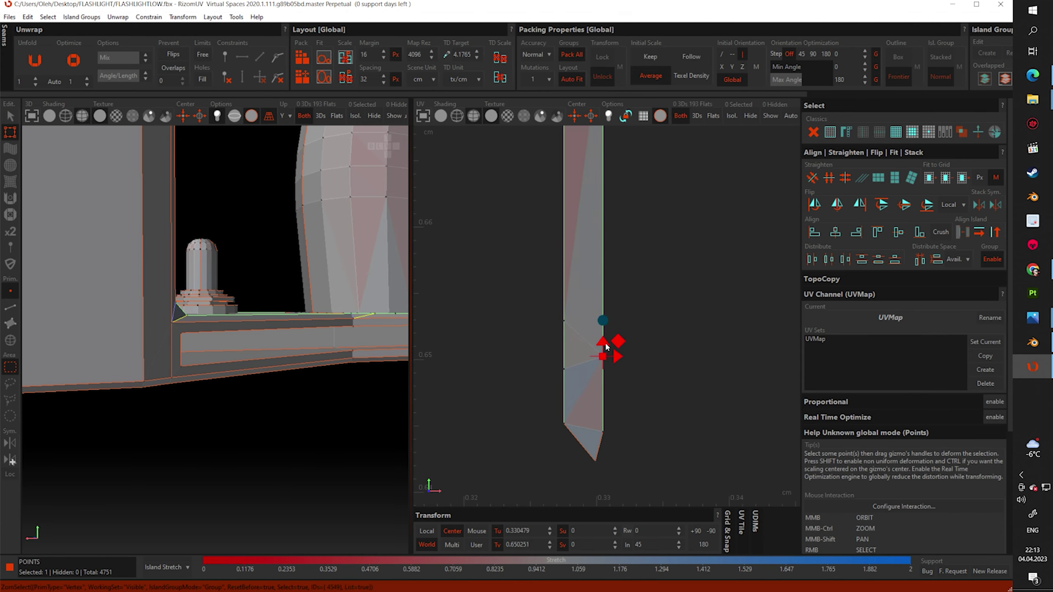
pyautogui.moveTo(606, 346); pyautogui.dragTo(606, 339)
pyautogui.scroll(-1, 592, 443)
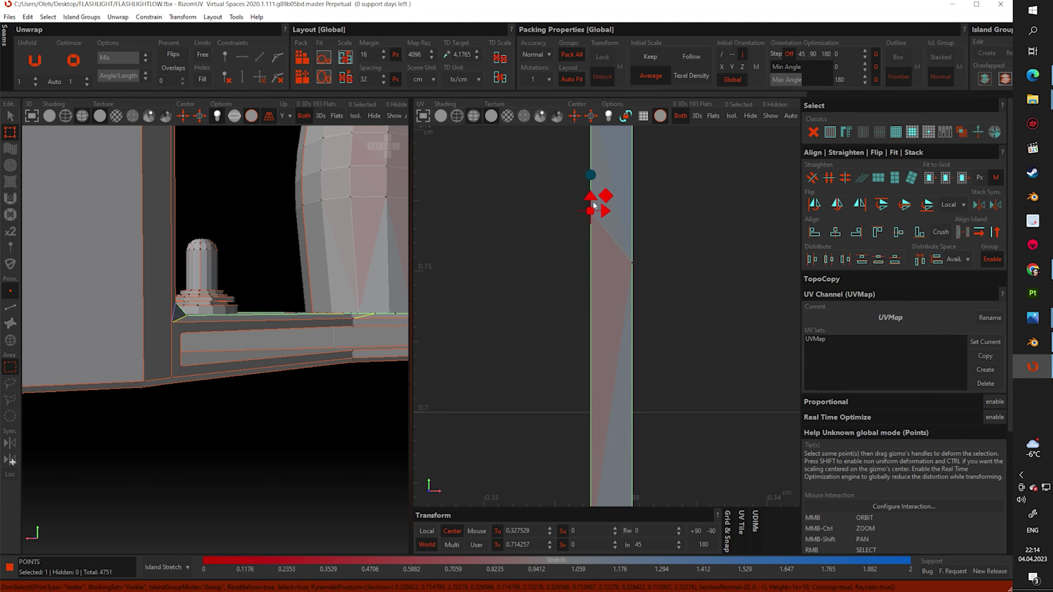
pyautogui.scroll(-3, 704, 284)
pyautogui.rightClick(704, 283)
pyautogui.scroll(-3, 653, 377)
pyautogui.scroll(-2, 633, 270)
pyautogui.scroll(3, 633, 274)
# Select a point at a narrow strip's top, then the small ring island
pyautogui.rightClick(589, 211)
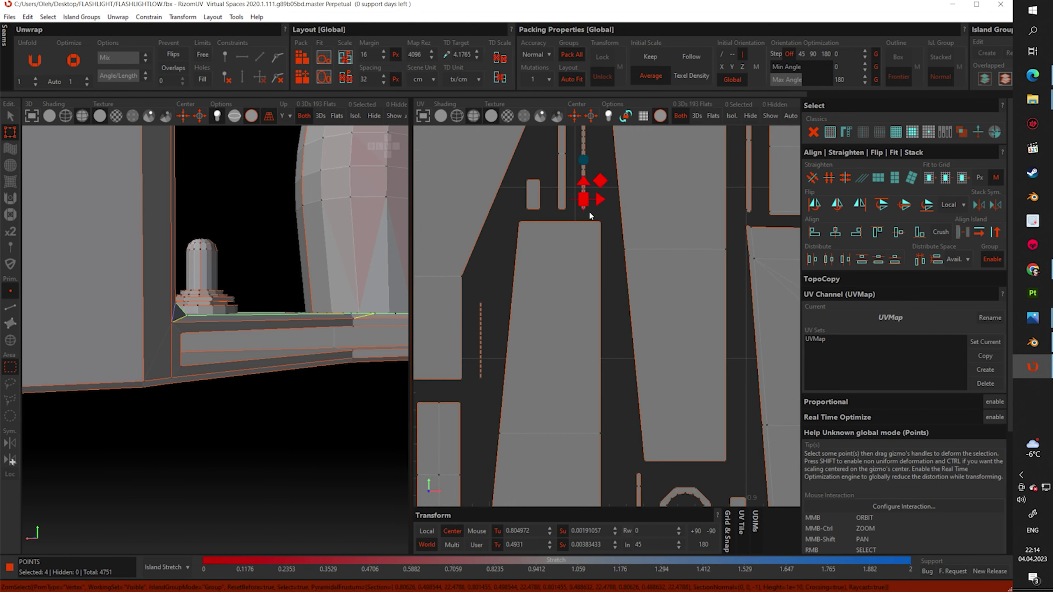
pyautogui.scroll(-3, 632, 289)
pyautogui.press('F2')
pyautogui.scroll(5, 546, 390)
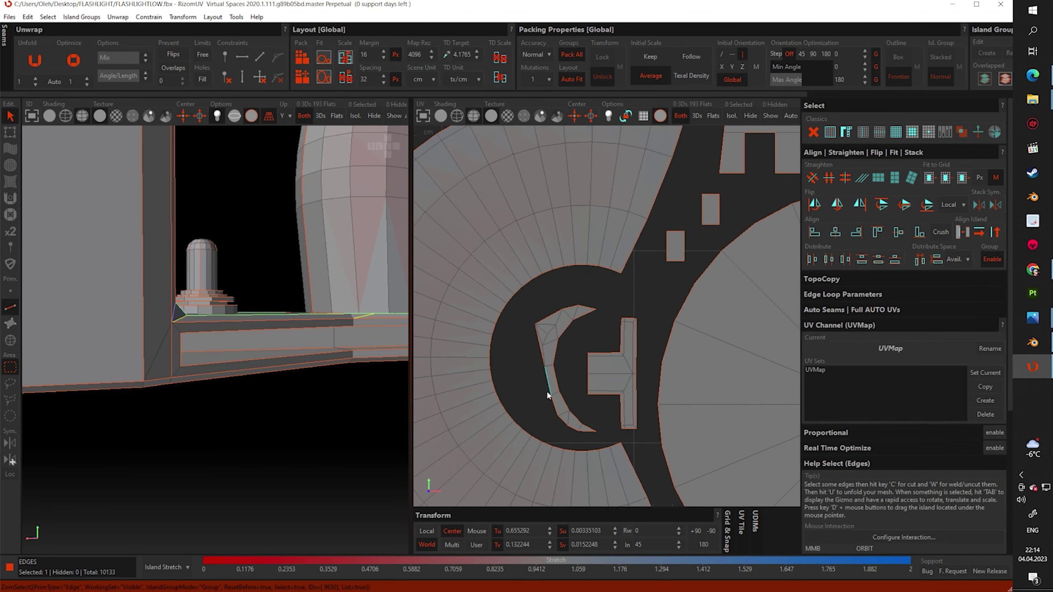
pyautogui.scroll(-2, 623, 382)
pyautogui.scroll(2, 631, 266)
pyautogui.press('F4')
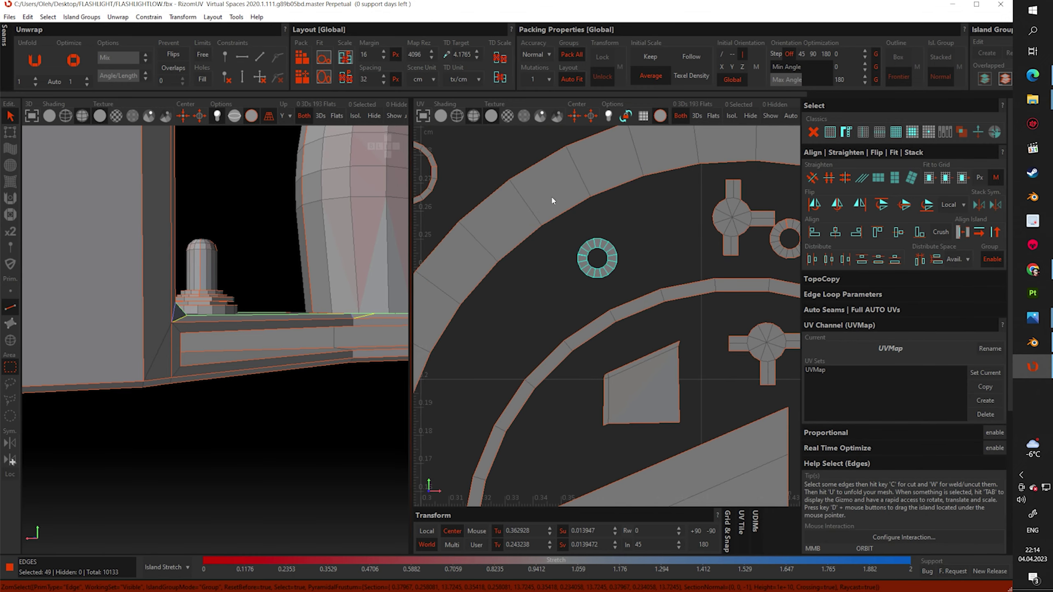
pyautogui.rightClick(585, 249)
pyautogui.scroll(5, 585, 250)
pyautogui.scroll(-5, 652, 292)
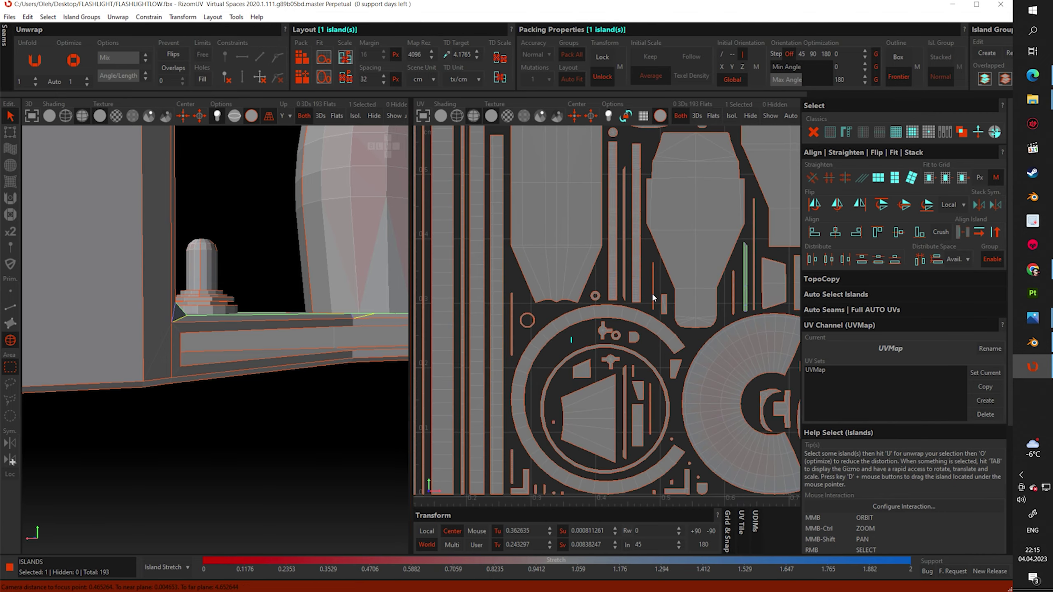
pyautogui.scroll(2, 640, 379)
pyautogui.scroll(-2, 652, 358)
pyautogui.scroll(2, 668, 283)
# Select an edge of the crescent island and inspect it between edge and island modes
pyautogui.press('F2')
pyautogui.rightClick(666, 281)
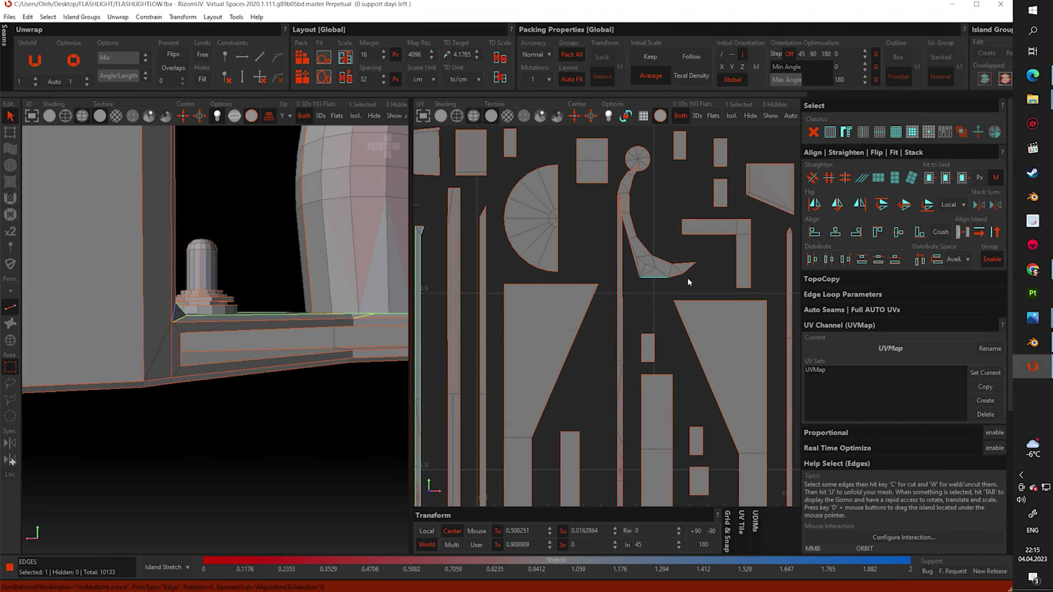
pyautogui.press('F4')
pyautogui.scroll(-2, 675, 269)
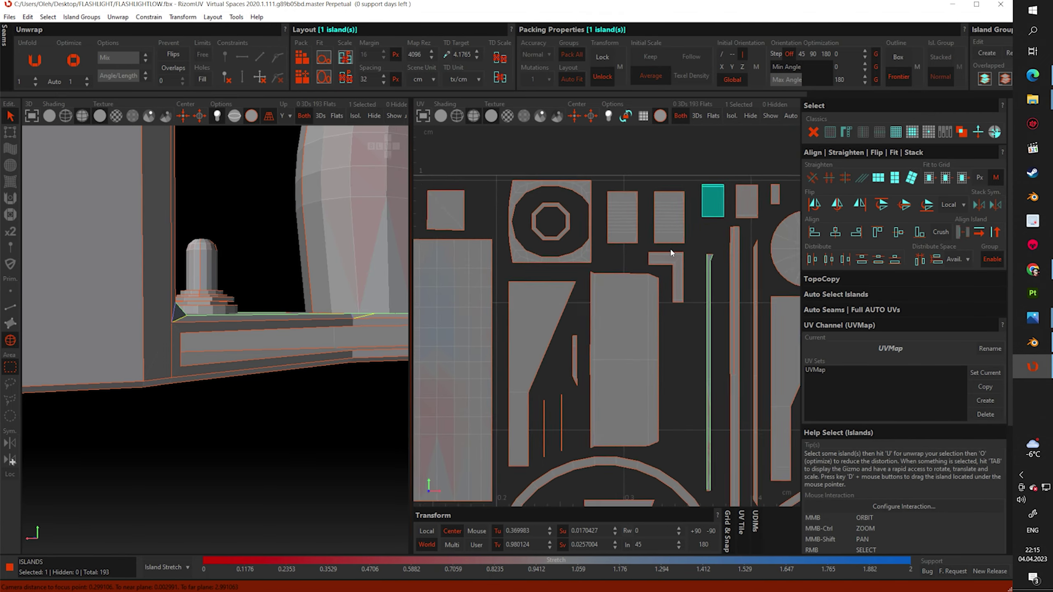
pyautogui.scroll(-2, 636, 295)
pyautogui.scroll(8, 592, 371)
pyautogui.scroll(3, 592, 371)
pyautogui.press('F2')
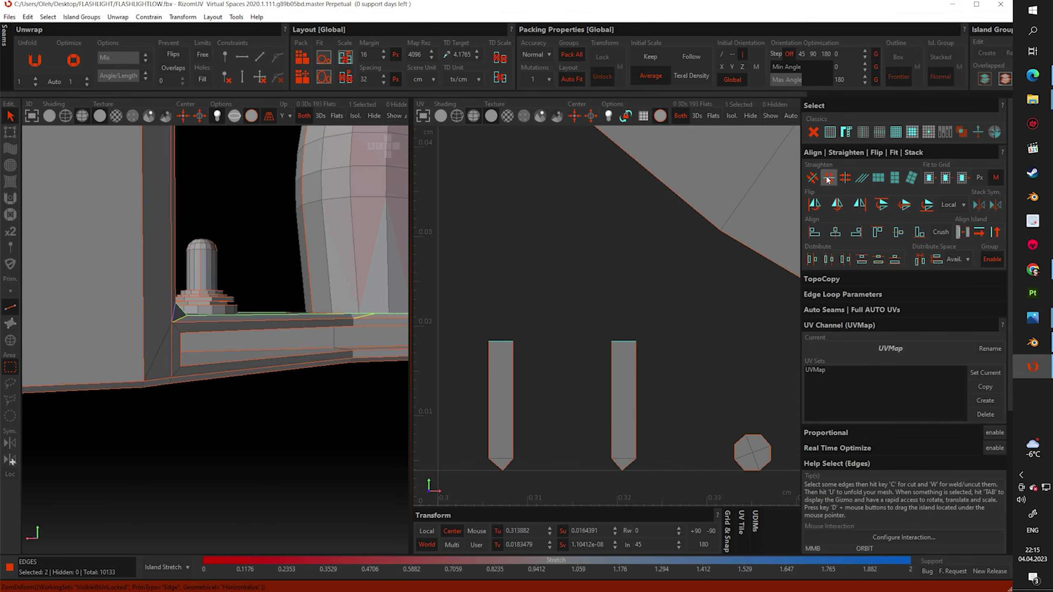
pyautogui.scroll(-3, 610, 354)
pyautogui.scroll(-2, 543, 358)
pyautogui.scroll(-2, 544, 363)
pyautogui.scroll(-2, 655, 316)
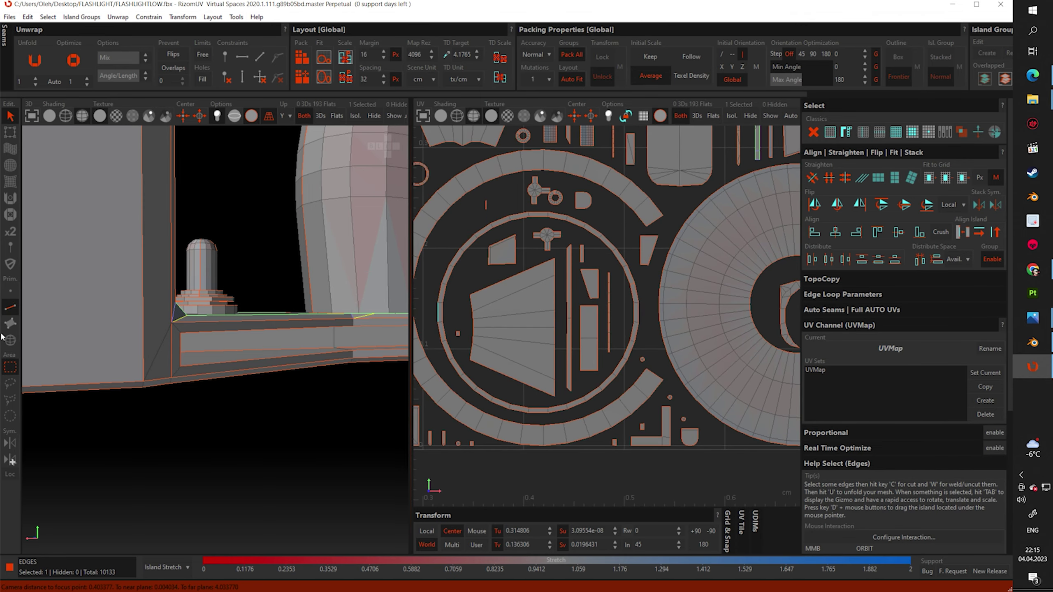
pyautogui.press('F4')
pyautogui.scroll(3, 598, 271)
pyautogui.scroll(3, 598, 271)
# Select a thin vertical strip island, then box-select its tip points and the ring's inner-edge points
pyautogui.press('Tab')
pyautogui.scroll(-3, 598, 272)
pyautogui.scroll(1, 587, 367)
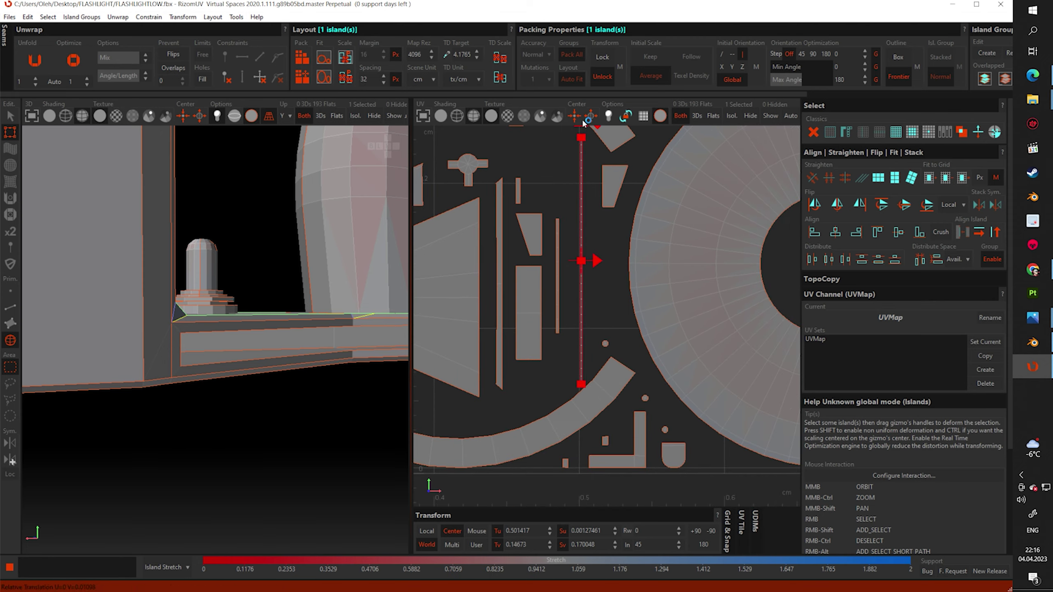
pyautogui.scroll(3, 586, 368)
pyautogui.scroll(-3, 585, 371)
pyautogui.scroll(3, 575, 361)
pyautogui.rightClick(654, 265)
pyautogui.scroll(3, 663, 265)
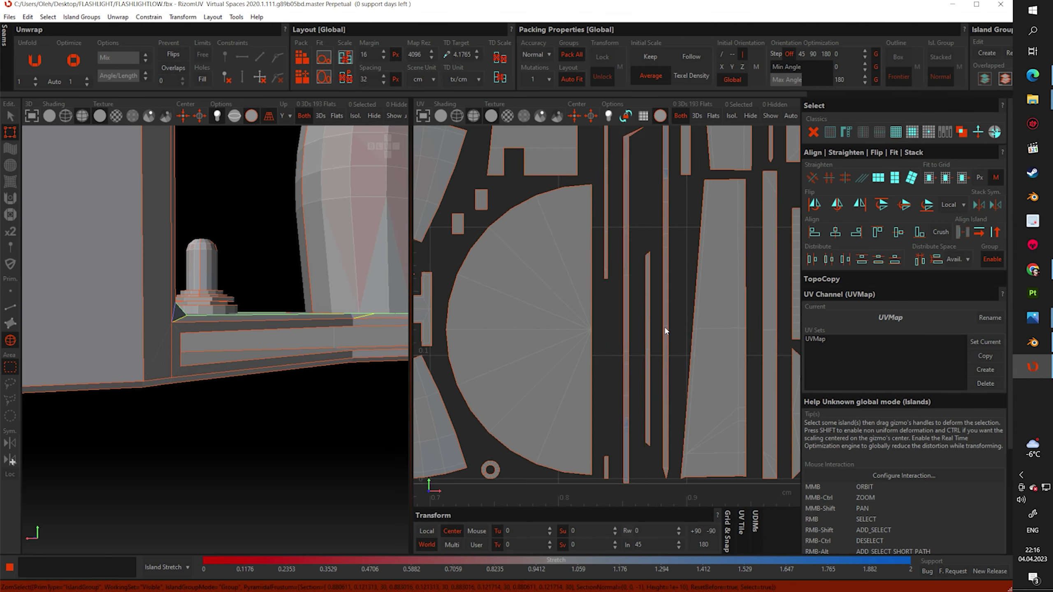
pyautogui.scroll(3, 601, 365)
pyautogui.press('F1')
pyautogui.moveTo(634, 344); pyautogui.dragTo(602, 369, button='right')
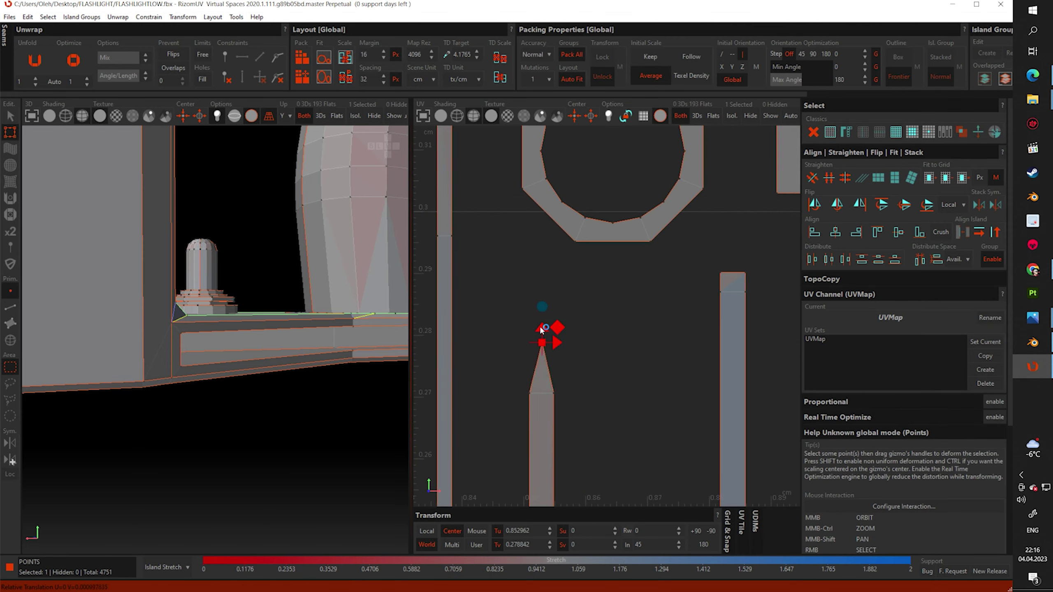
pyautogui.scroll(-5, 601, 286)
pyautogui.scroll(5, 663, 240)
pyautogui.moveTo(582, 460); pyautogui.dragTo(635, 414, button='right')
# Undo the last change and select the tapered island as a whole with transform handles
pyautogui.click(10, 340)
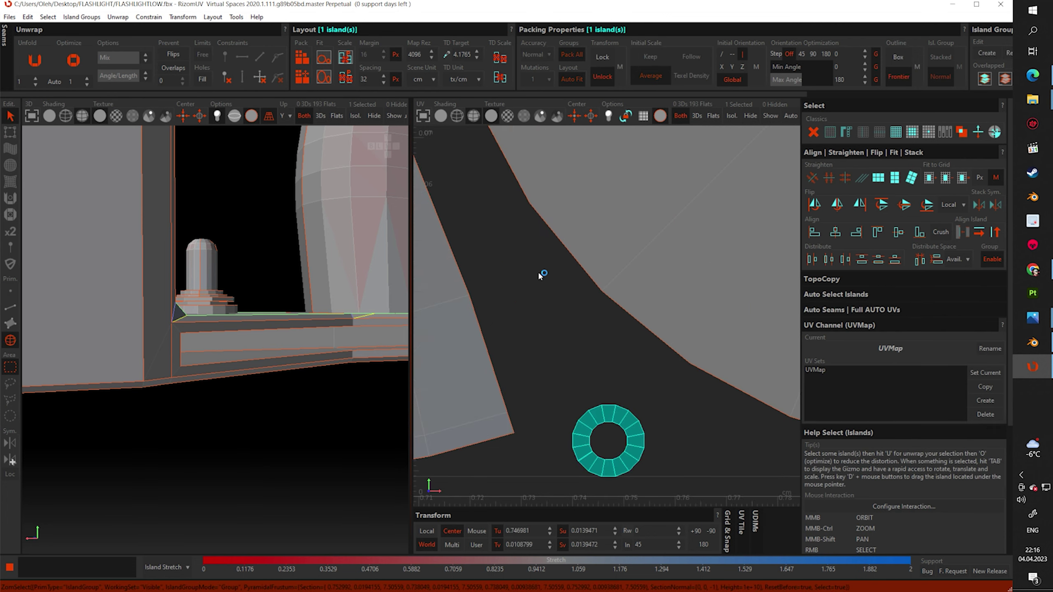
pyautogui.scroll(-5, 538, 271)
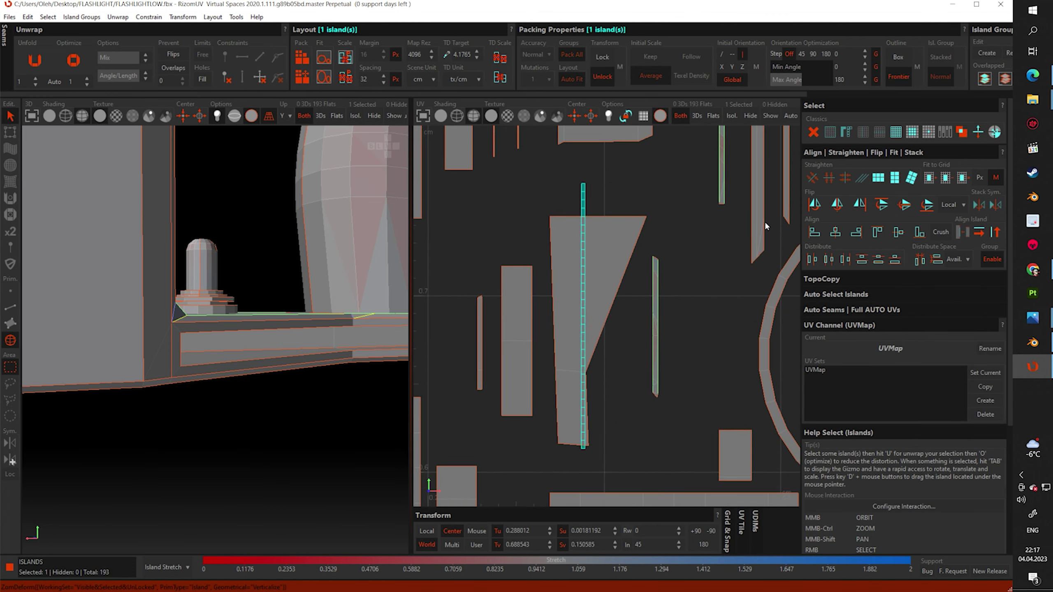
pyautogui.press('Tab')
pyautogui.scroll(-3, 523, 224)
pyautogui.scroll(-2, 525, 225)
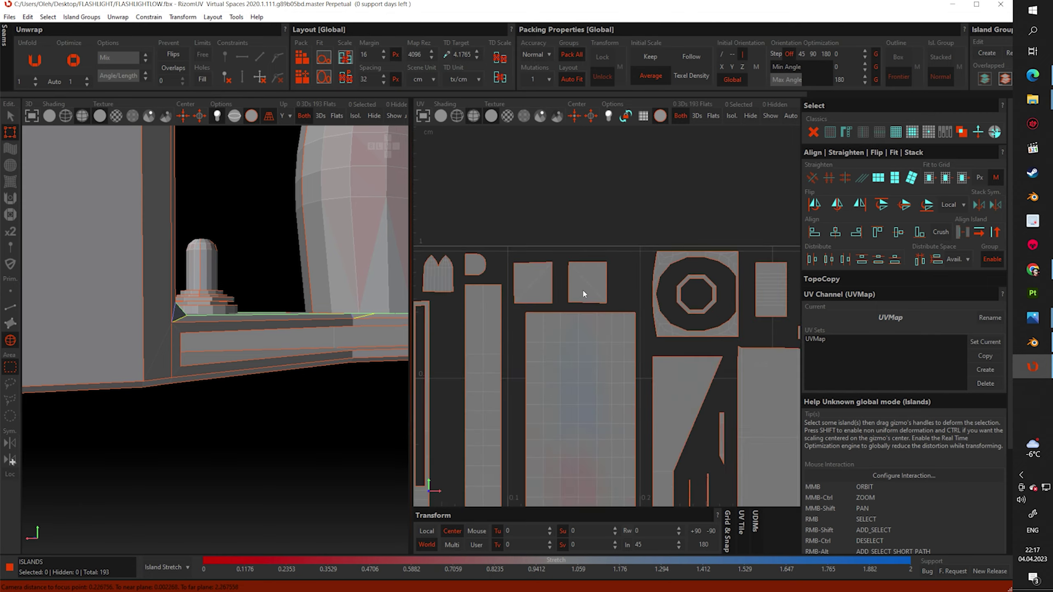
pyautogui.scroll(-3, 582, 288)
pyautogui.scroll(5, 647, 411)
pyautogui.hotkey('ctrl', 'z')
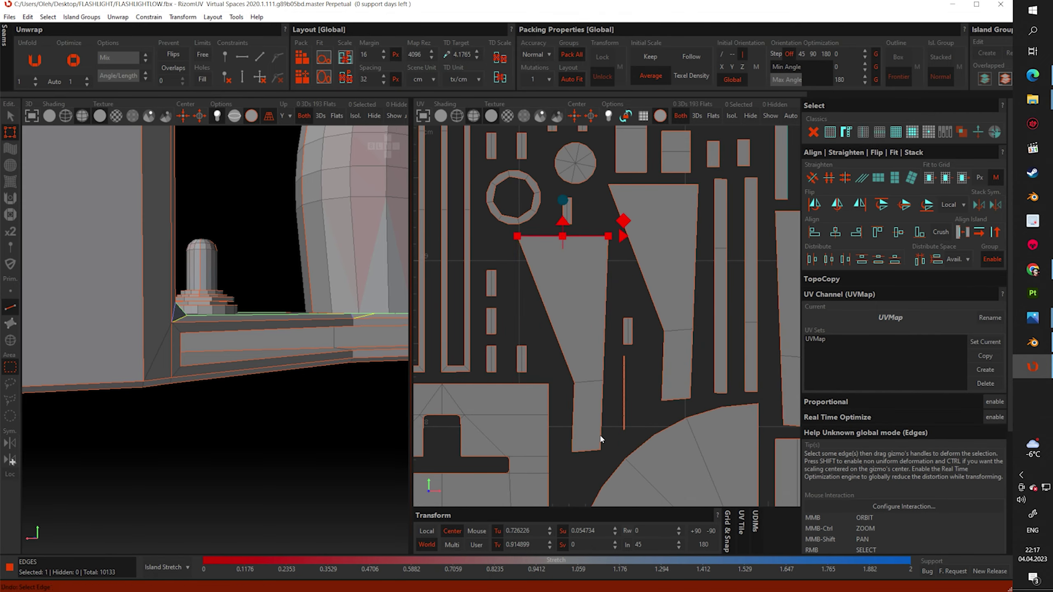
pyautogui.click(10, 340)
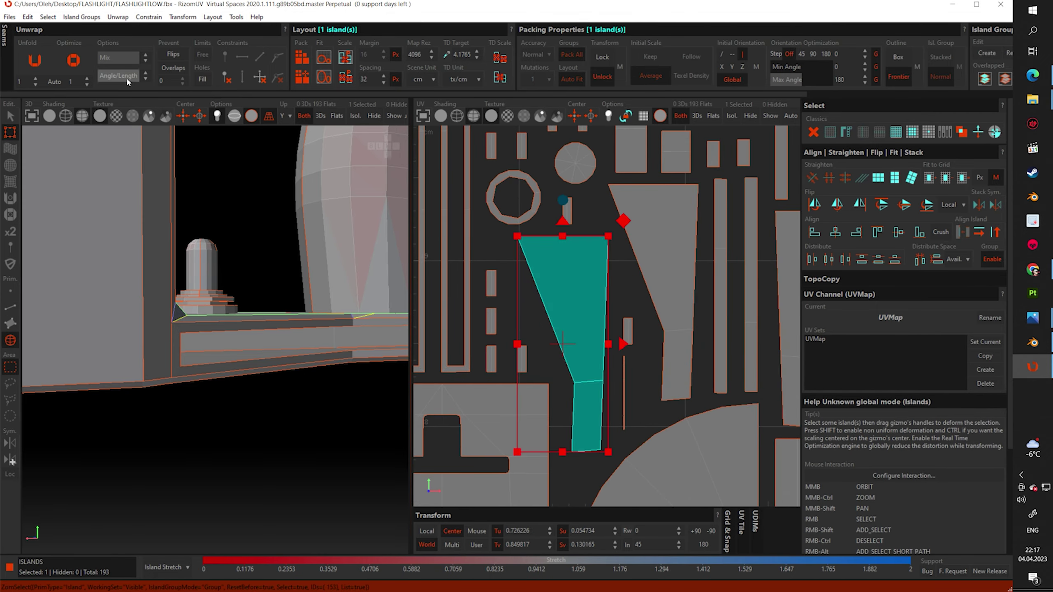
pyautogui.scroll(-5, 518, 357)
# Select all 193 islands and repack them into tile 1001
pyautogui.click(518, 357)
pyautogui.hotkey('ctrl', 'a')
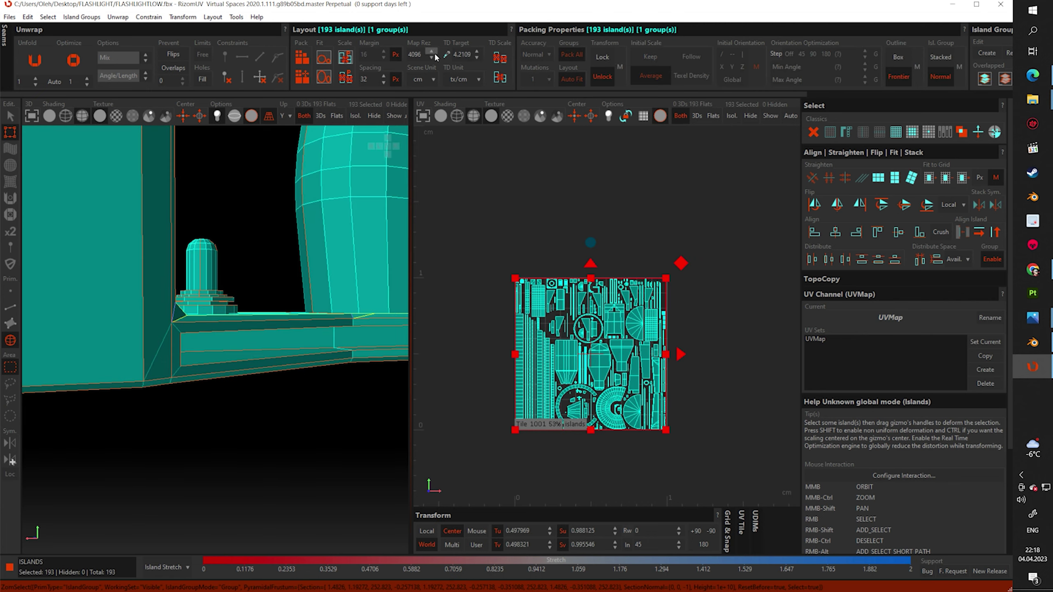
pyautogui.hotkey('ctrl', 'p')
pyautogui.click(722, 303)
# Select and frame the tall L-shaped strip island to inspect it
pyautogui.press('f')
pyautogui.click(551, 265)
pyautogui.press('f')
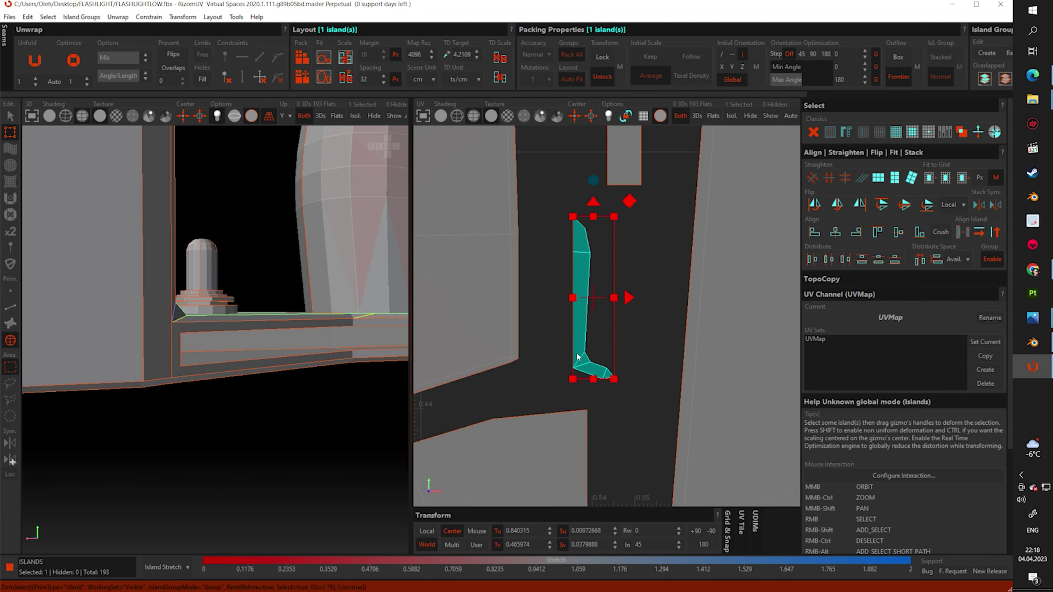
pyautogui.click(632, 312)
pyautogui.click(558, 269)
pyautogui.click(643, 290)
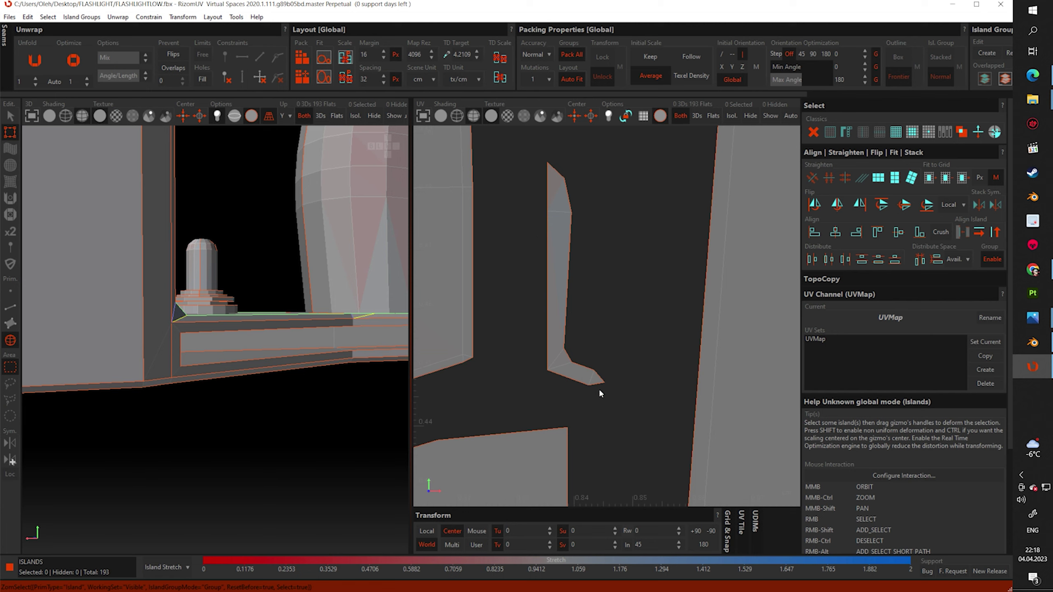
pyautogui.scroll(-3, 601, 315)
pyautogui.scroll(-3, 663, 241)
pyautogui.scroll(3, 700, 311)
pyautogui.scroll(1, 663, 336)
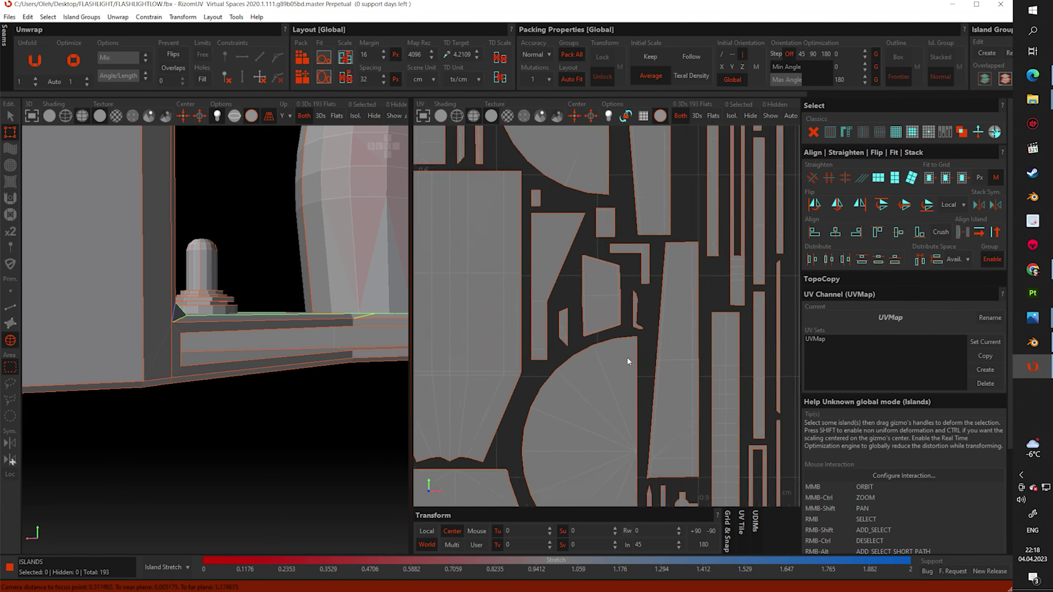
# Select the corner point at the L-shaped strip's bent foot in Points mode
pyautogui.click(635, 311)
pyautogui.press('f')
pyautogui.press('F1')
pyautogui.click(657, 380)
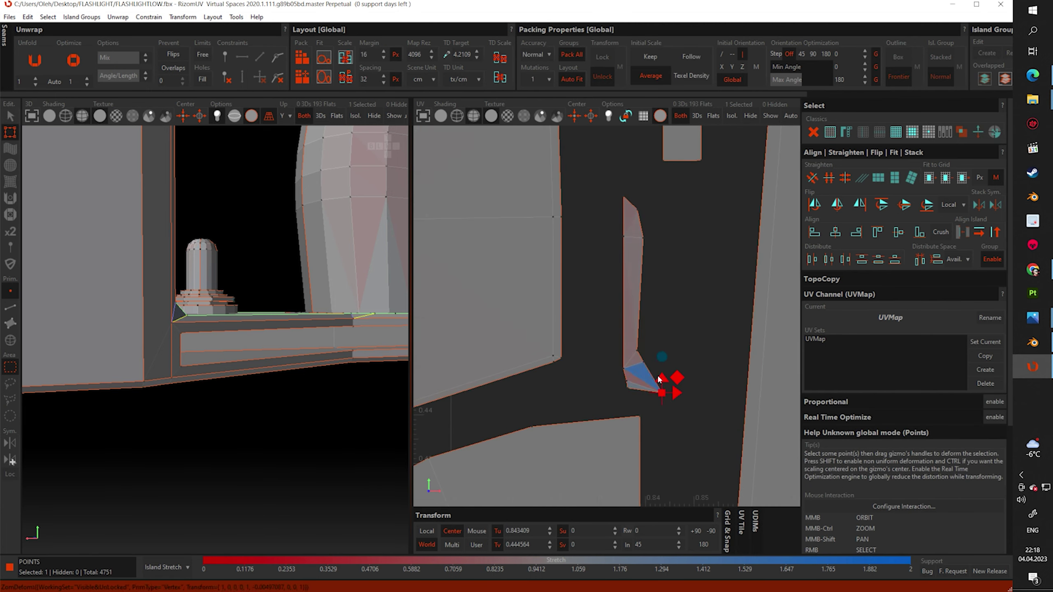
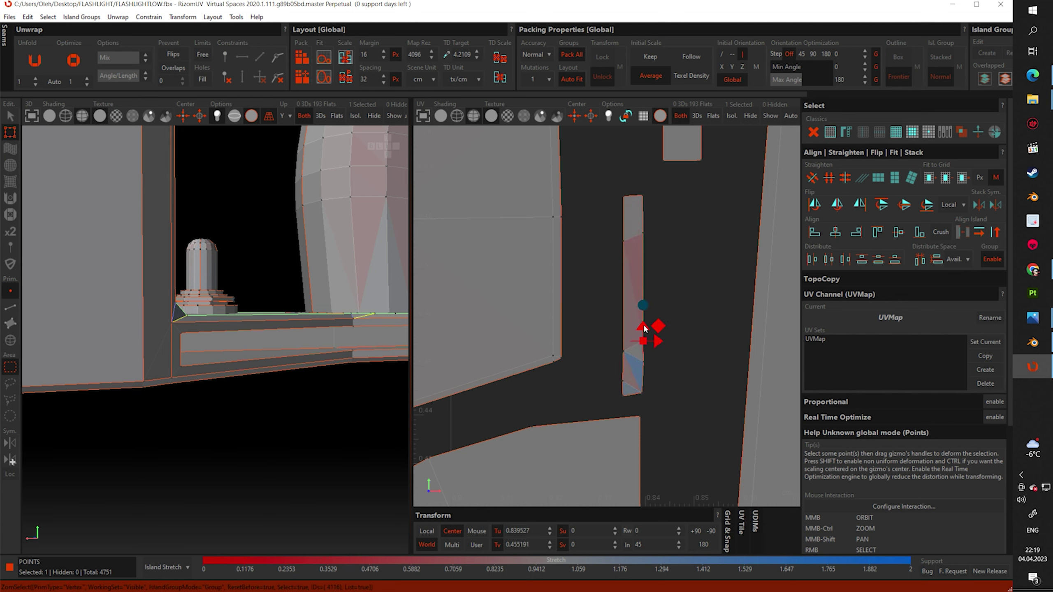
# Nudge the narrow island's UV point down its edge, then select and frame all edges
pyautogui.scroll(2, 645, 399)
pyautogui.moveTo(644, 329)
pyautogui.mouseDown()
pyautogui.moveTo(644, 399)
pyautogui.moveTo(642, 337)
pyautogui.mouseUp()
pyautogui.scroll(-2, 672, 341)
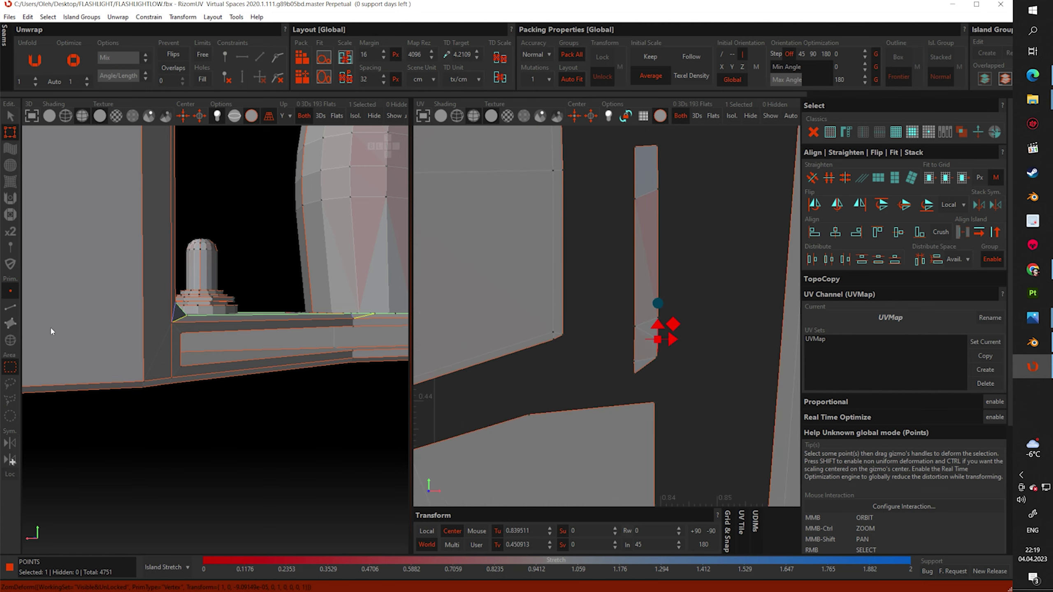
pyautogui.press('F2')
pyautogui.click(659, 315)
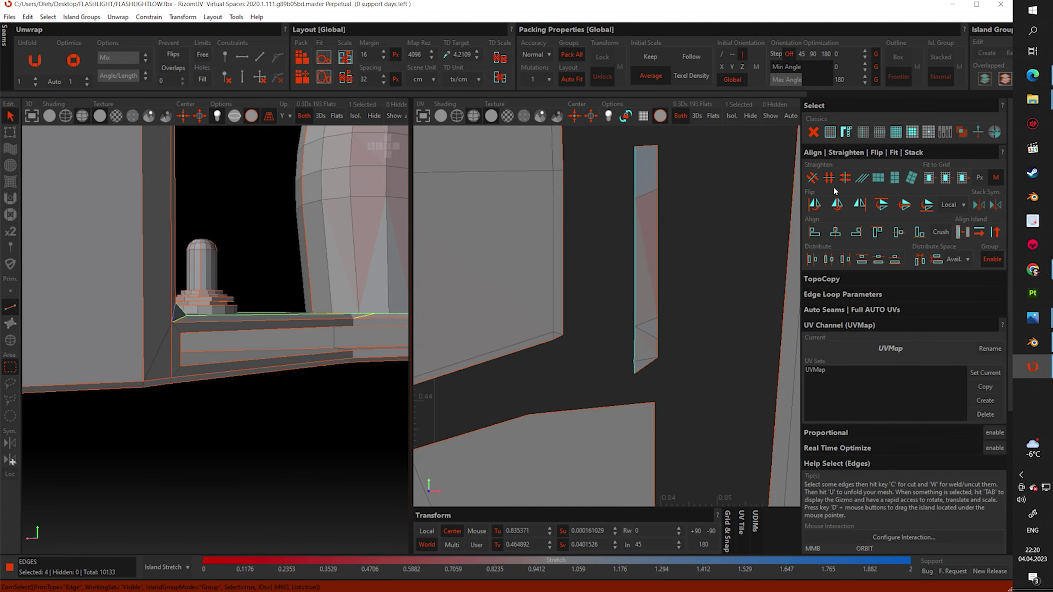
pyautogui.scroll(-10, 650, 343)
pyautogui.scroll(3, 613, 272)
pyautogui.scroll(-5, 498, 480)
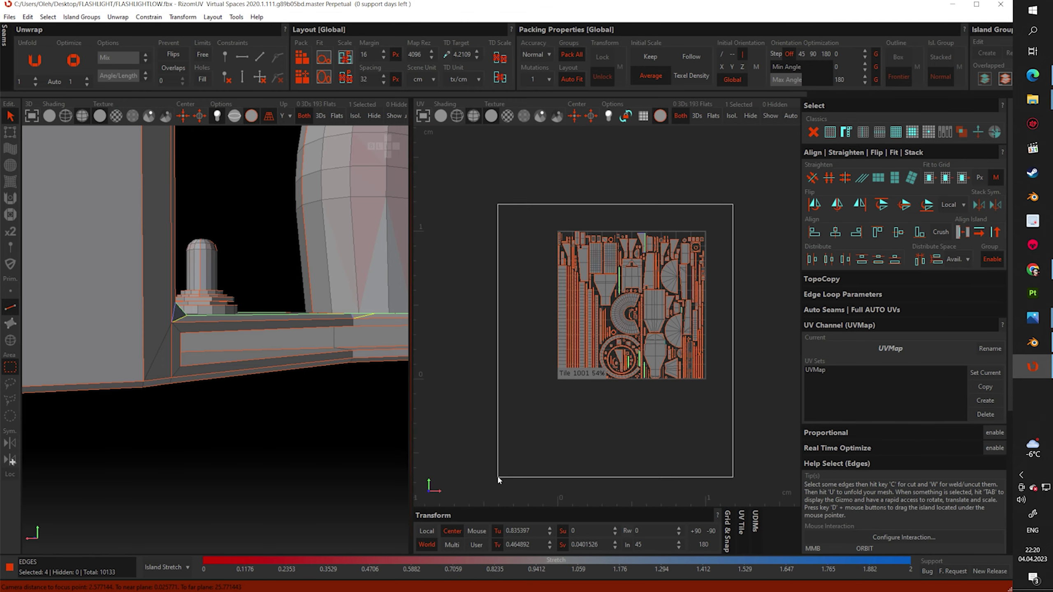
pyautogui.hotkey('ctrl', 'a')
pyautogui.press('f')
# Rescale all islands to consistent texel density and pack all 193 islands into the tile
pyautogui.click(501, 61)
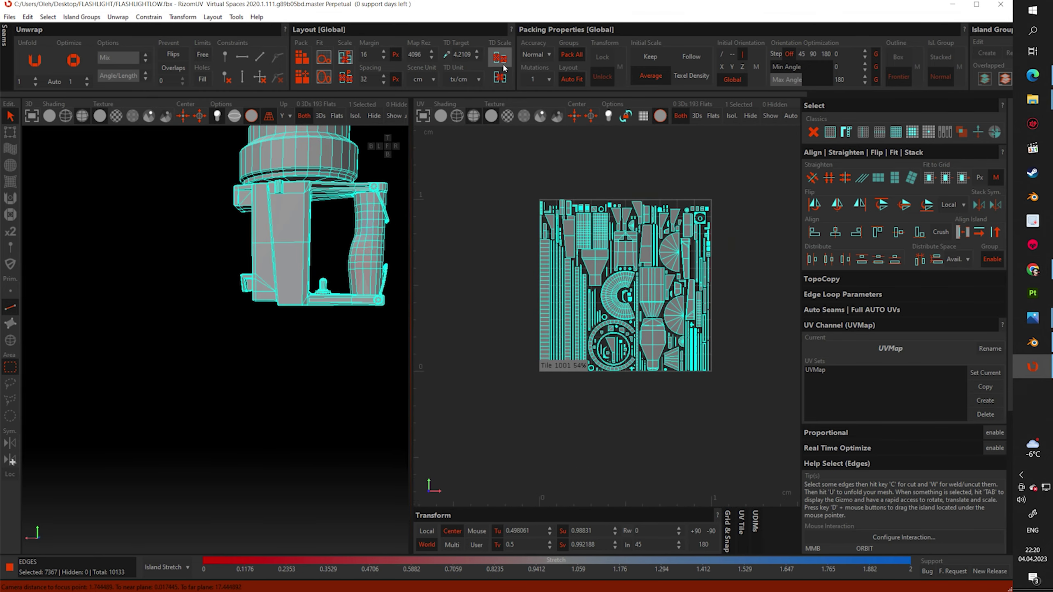
pyautogui.press('F4')
pyautogui.click(548, 253)
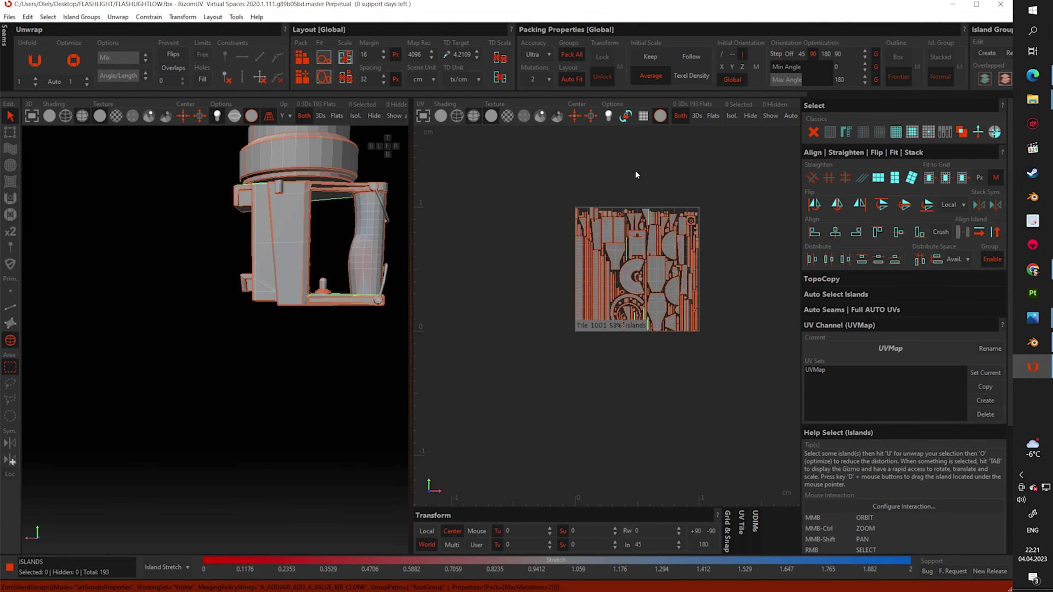
pyautogui.hotkey('ctrl', 'a')
pyautogui.press('p')
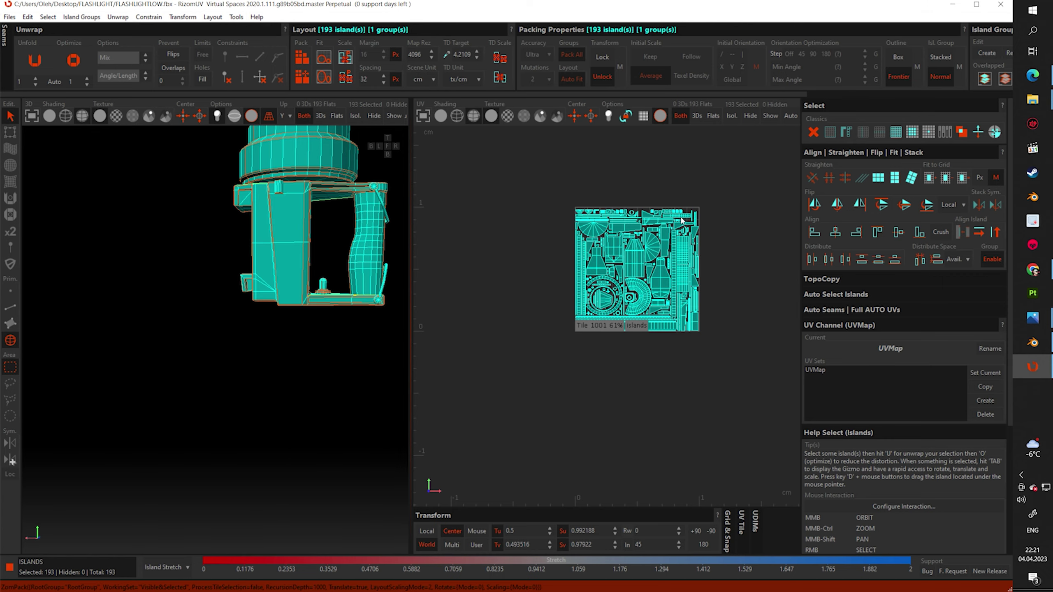
# Save the unwrapped mesh as FLASHLIGHTLOW.fbx, overwriting the existing file
pyautogui.click(9, 17)
pyautogui.click(50, 127)
pyautogui.click(805, 356)
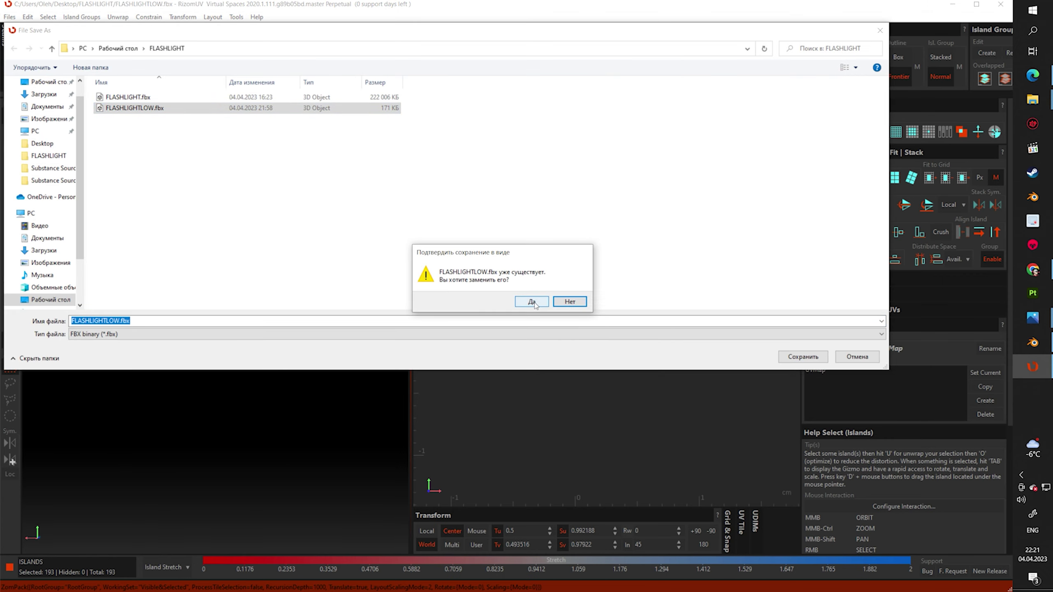
pyautogui.click(531, 301)
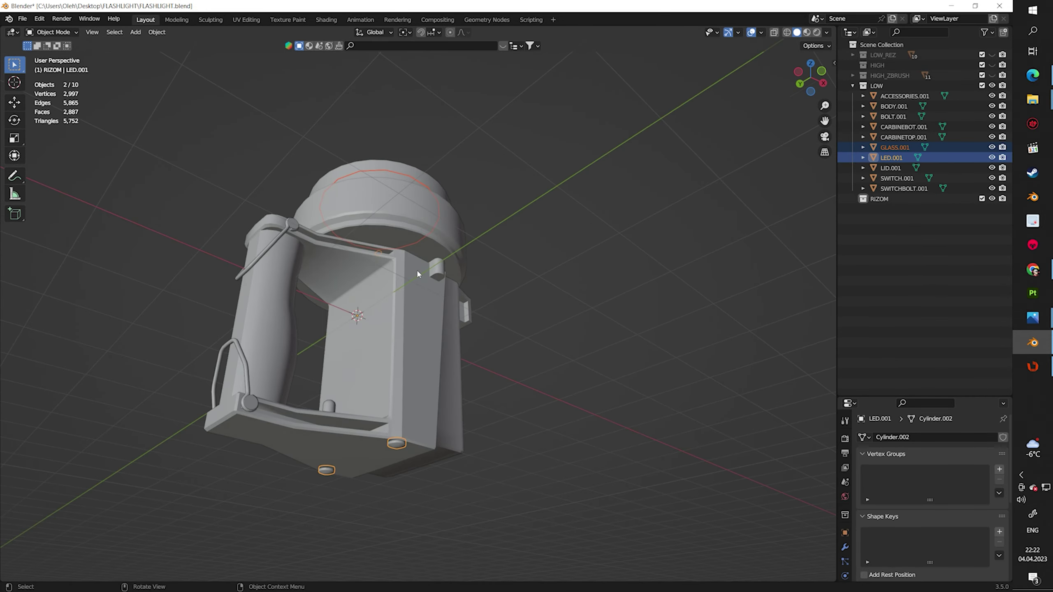
# Export only GLASS.001 and LED.001 as selected objects to FLASHLIGHTLOW_LIGHT.fbx
pyautogui.moveTo(417, 274)
pyautogui.mouseDown(button='middle')
pyautogui.moveTo(458, 301)
pyautogui.moveTo(490, 291)
pyautogui.moveTo(551, 191)
pyautogui.mouseUp(button='middle')
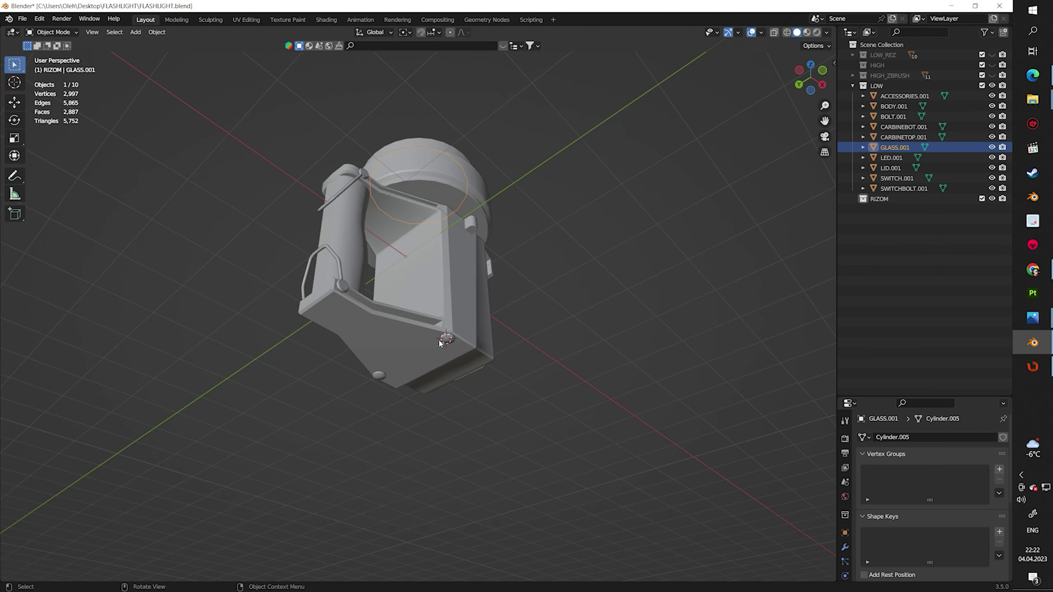
pyautogui.click(156, 259)
pyautogui.click(401, 441)
pyautogui.write('_LIG')
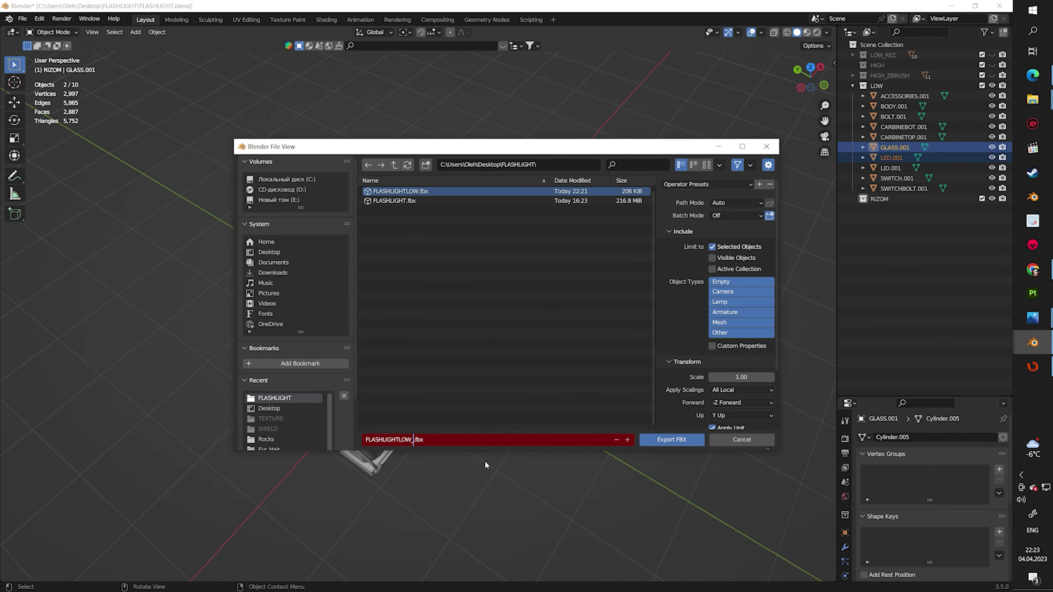
pyautogui.write('HT')
pyautogui.press('Return')
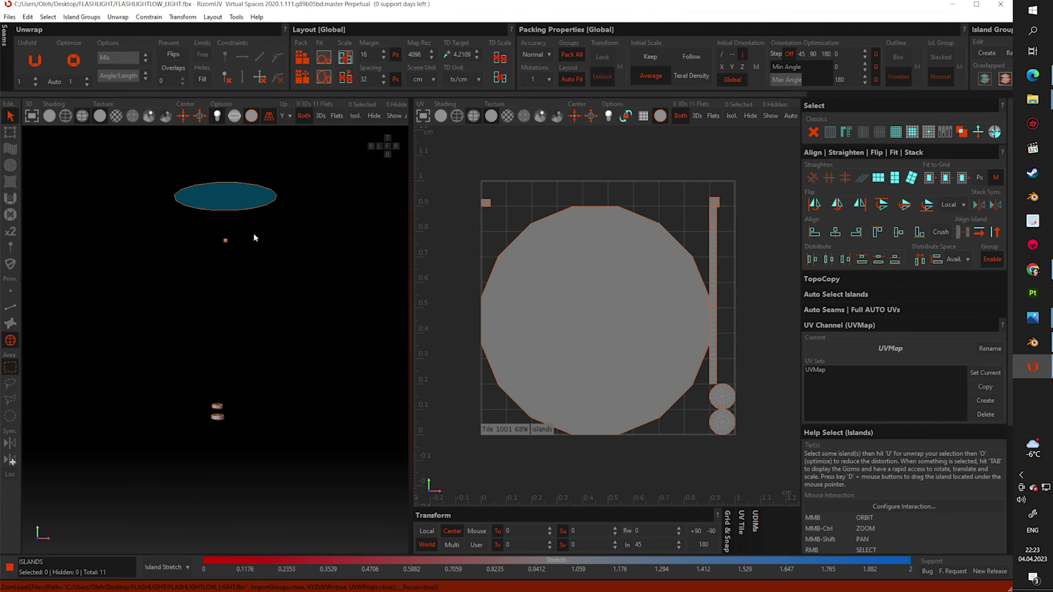
# Pack all 11 lens and LED islands into the tile with Pack All
pyautogui.click(523, 315)
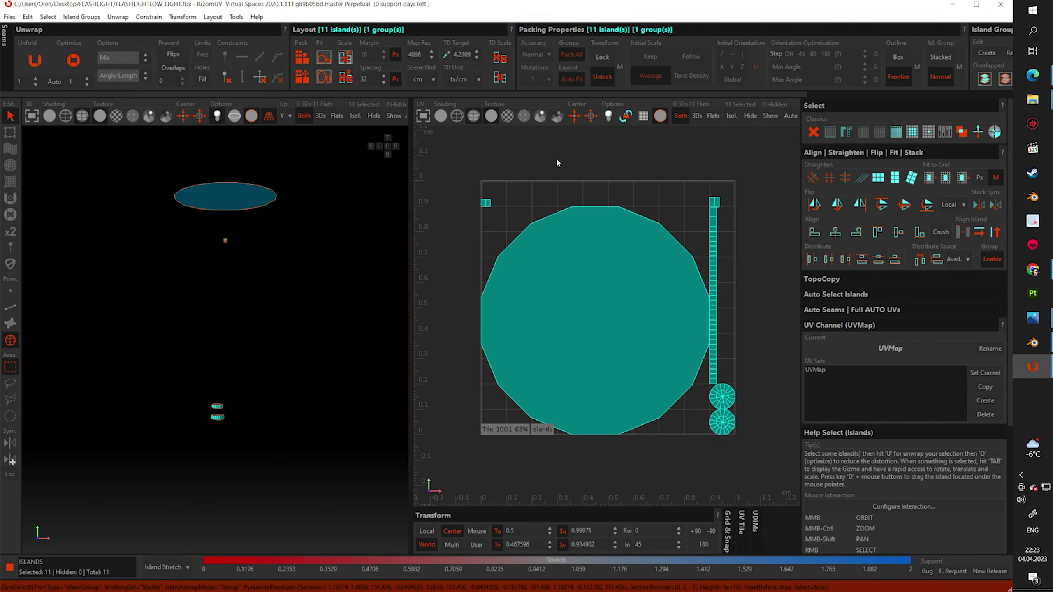
pyautogui.press('f')
pyautogui.click(759, 194)
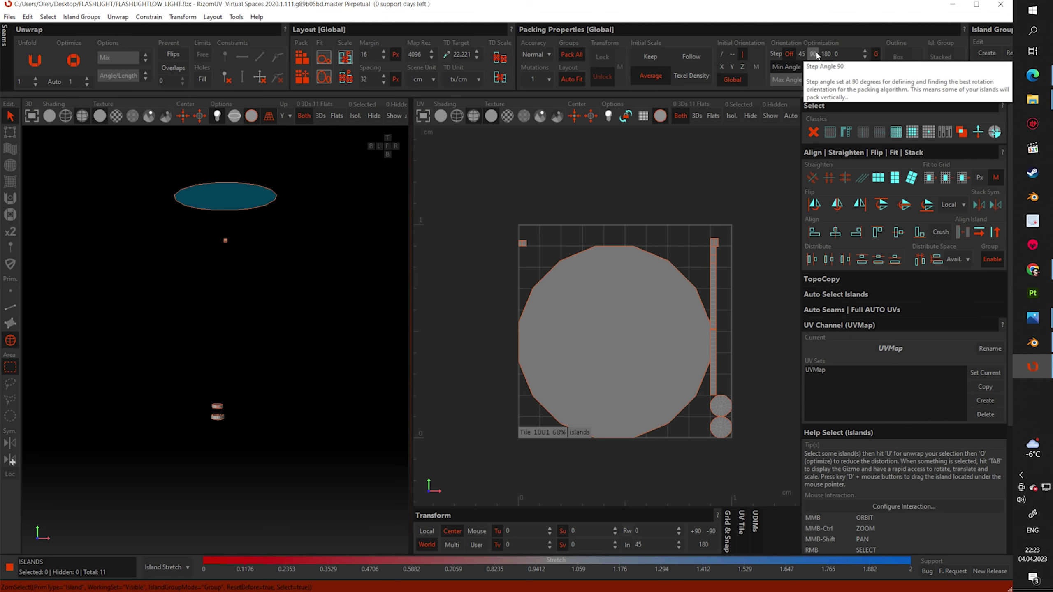
pyautogui.hotkey('ctrl', 'a')
pyautogui.click(302, 77)
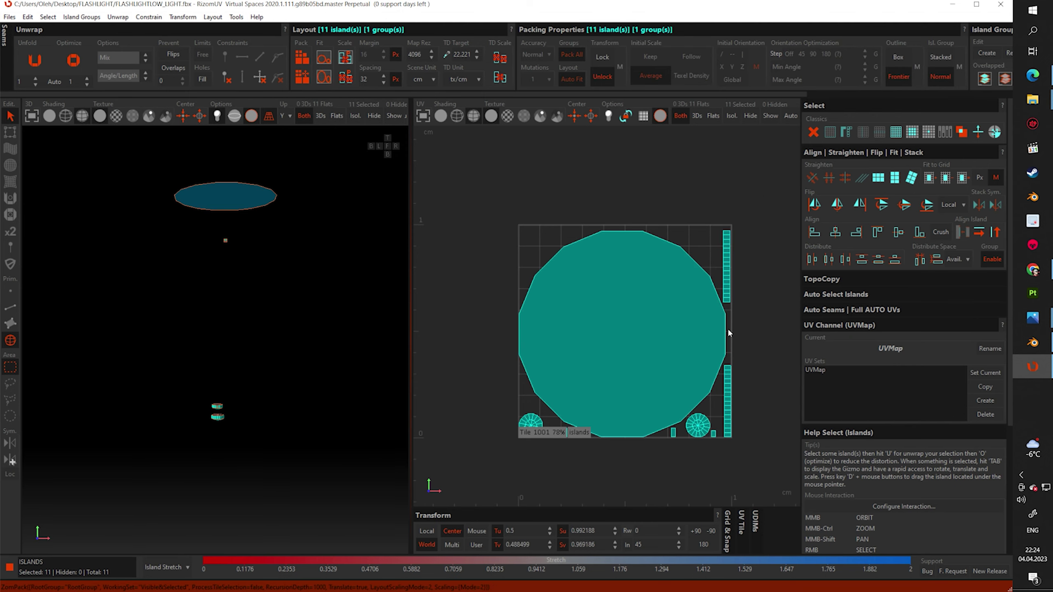
pyautogui.click(728, 328)
# Save the packed UVs to the .fbx and close RizomUV
pyautogui.hotkey('ctrl', 's')
pyautogui.press('Return')
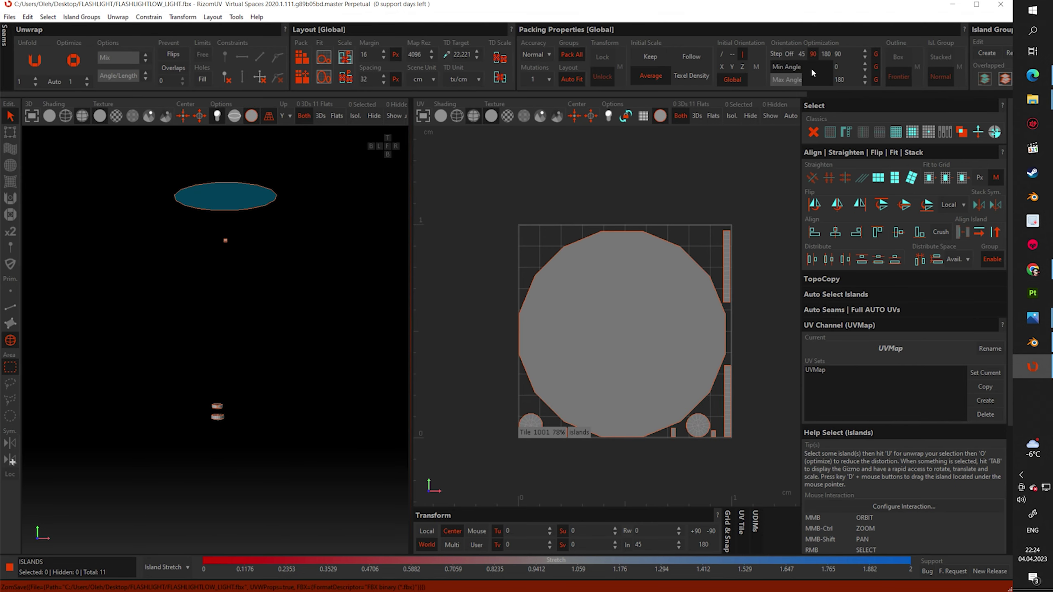
pyautogui.hotkey('alt', 'F4')
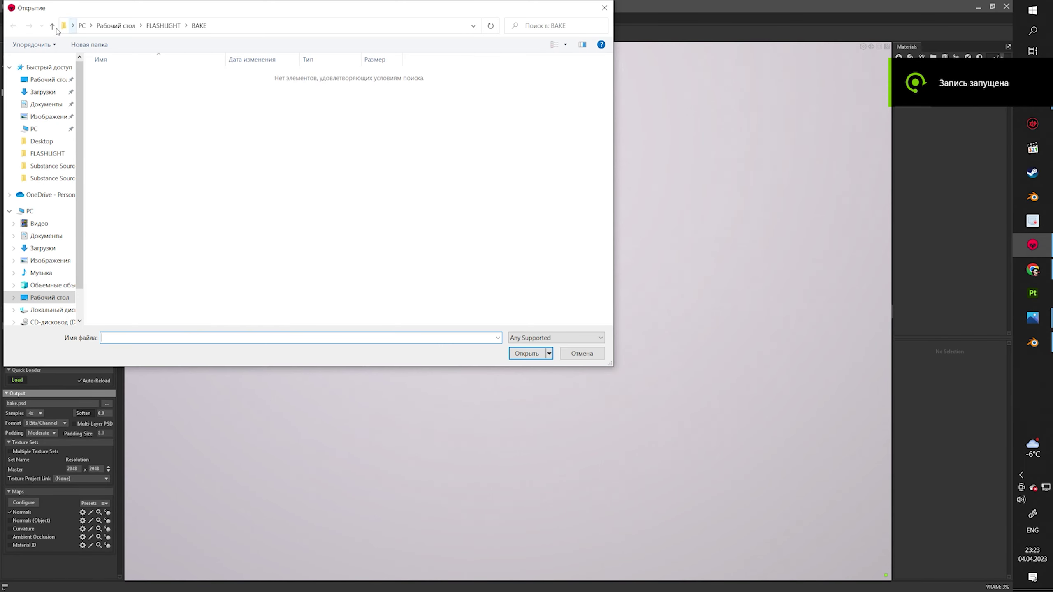
# Load FLASHLIGHT_LOW and FLASHLIGHT_HIGH from the FLASHLIGHT folder into the bake project
pyautogui.click(56, 30)
pyautogui.click(129, 86)
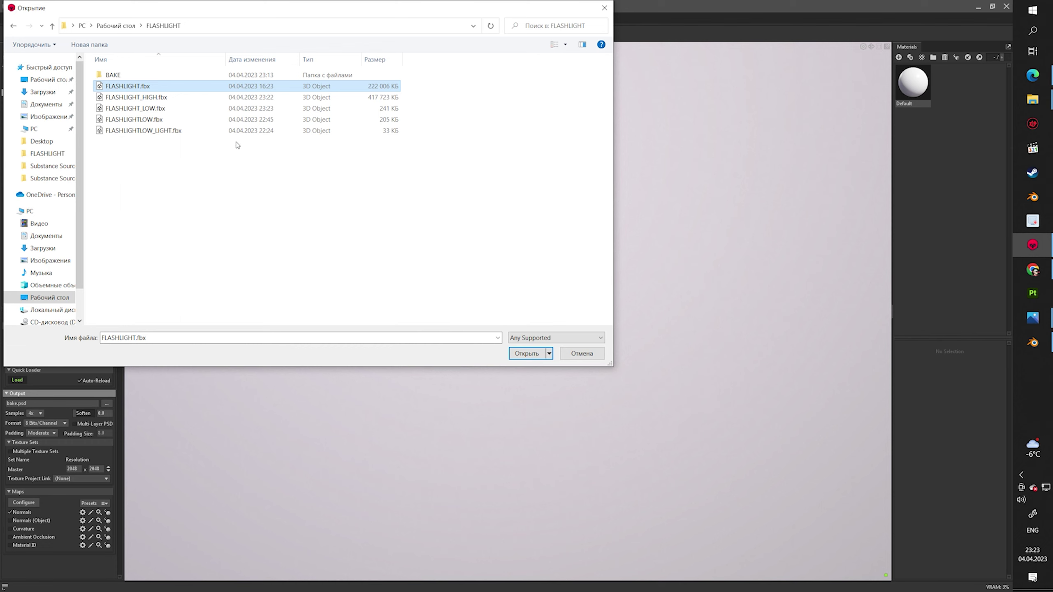
pyautogui.click(236, 108)
pyautogui.click(526, 354)
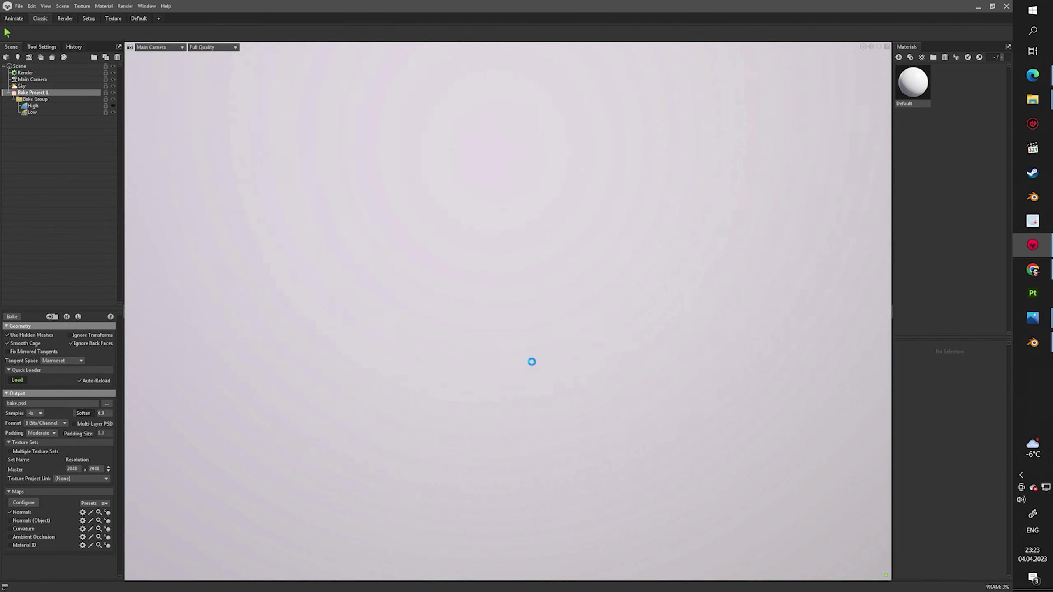
pyautogui.click(1032, 100)
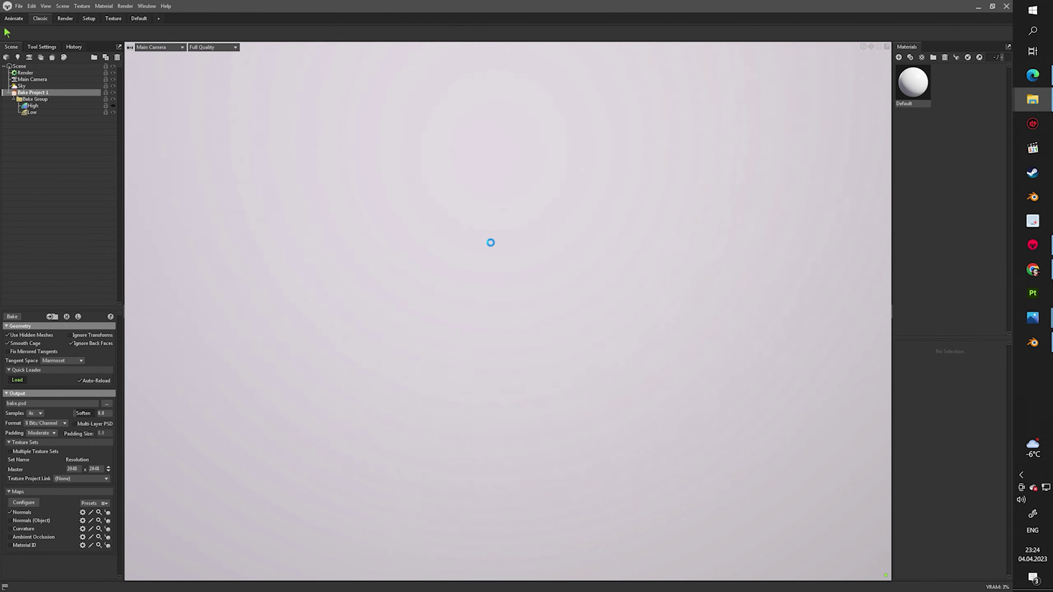
pyautogui.rightClick(481, 235)
pyautogui.click(749, 312)
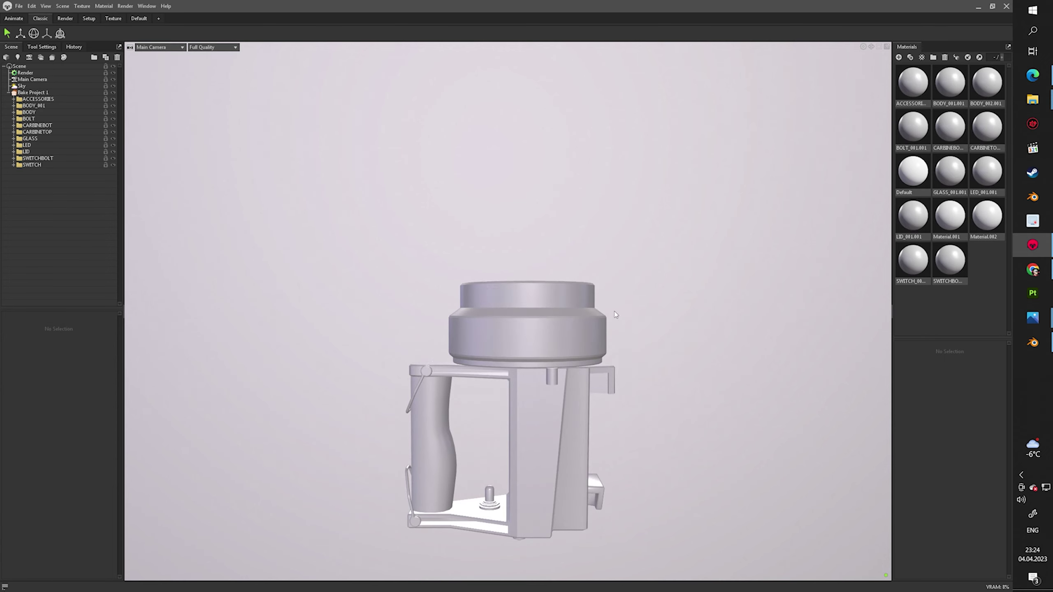
pyautogui.moveTo(579, 324); pyautogui.dragTo(643, 334)
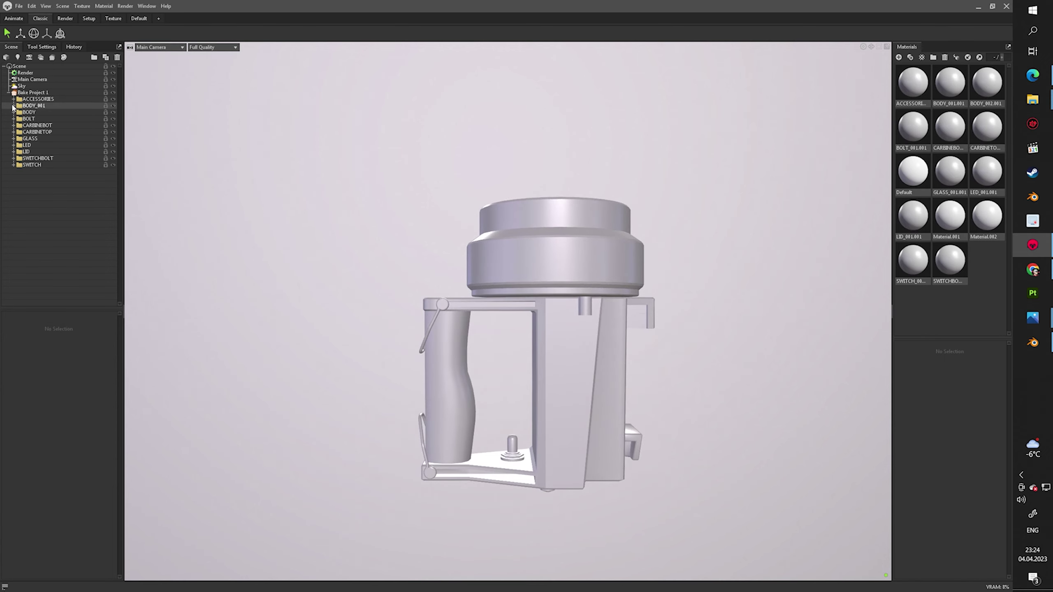
# Delete the BODY_001 group, set bake samples to 64x and enable Multiple Texture Sets
pyautogui.click(46, 121)
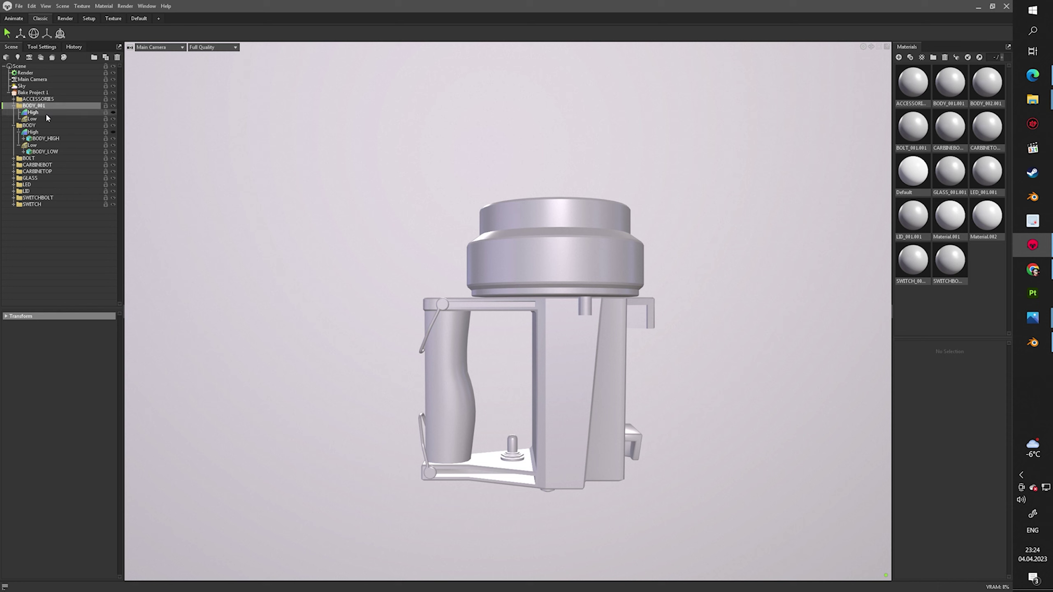
pyautogui.press('Delete')
pyautogui.click(33, 92)
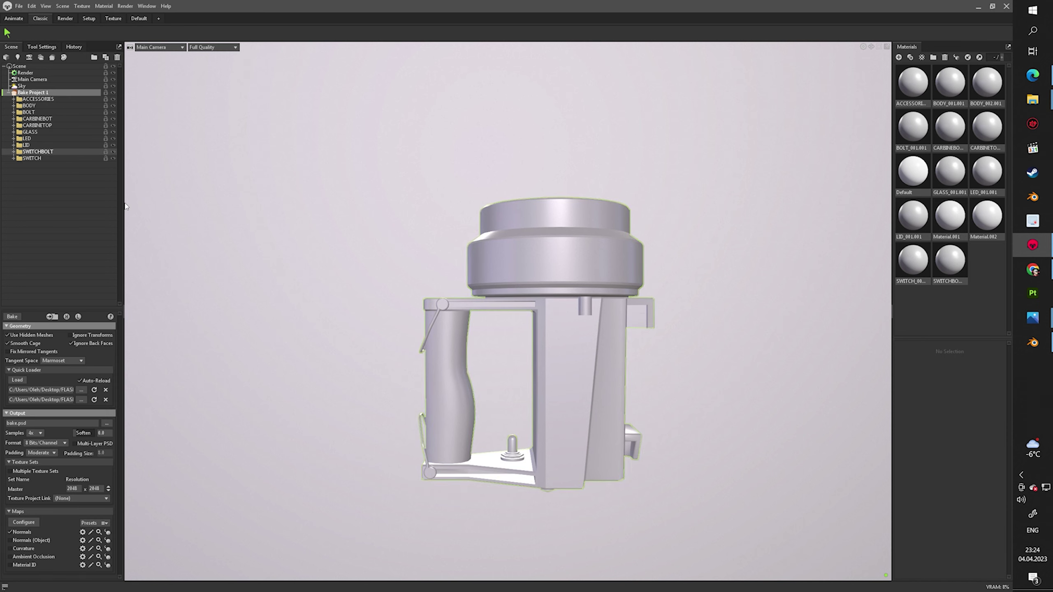
pyautogui.click(36, 462)
pyautogui.click(9, 471)
pyautogui.scroll(-1, 62, 560)
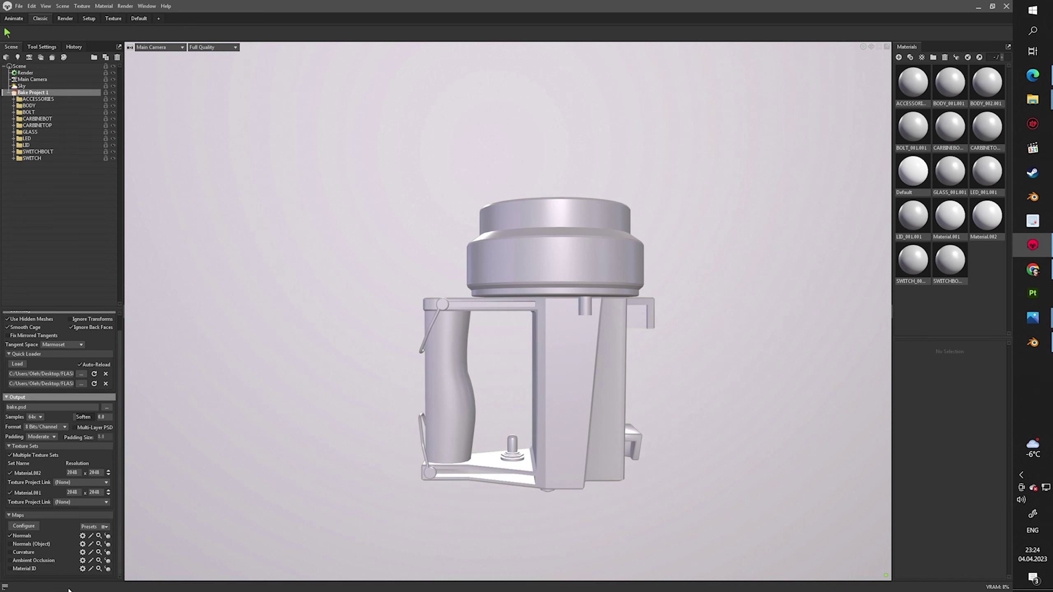
# Review the ambient occlusion settings and the list of maps to bake
pyautogui.click(83, 560)
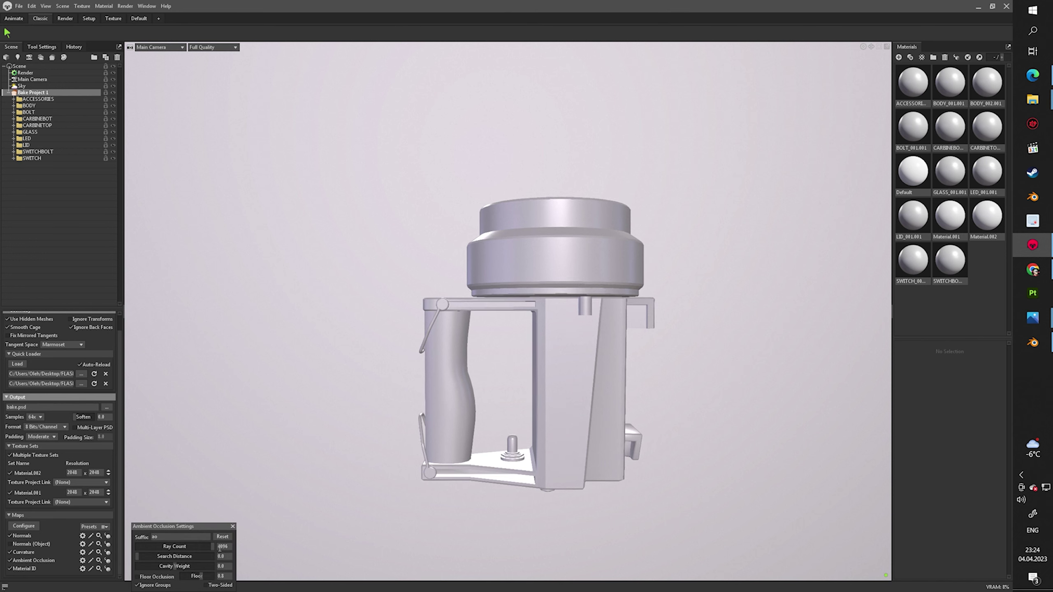
pyautogui.click(23, 525)
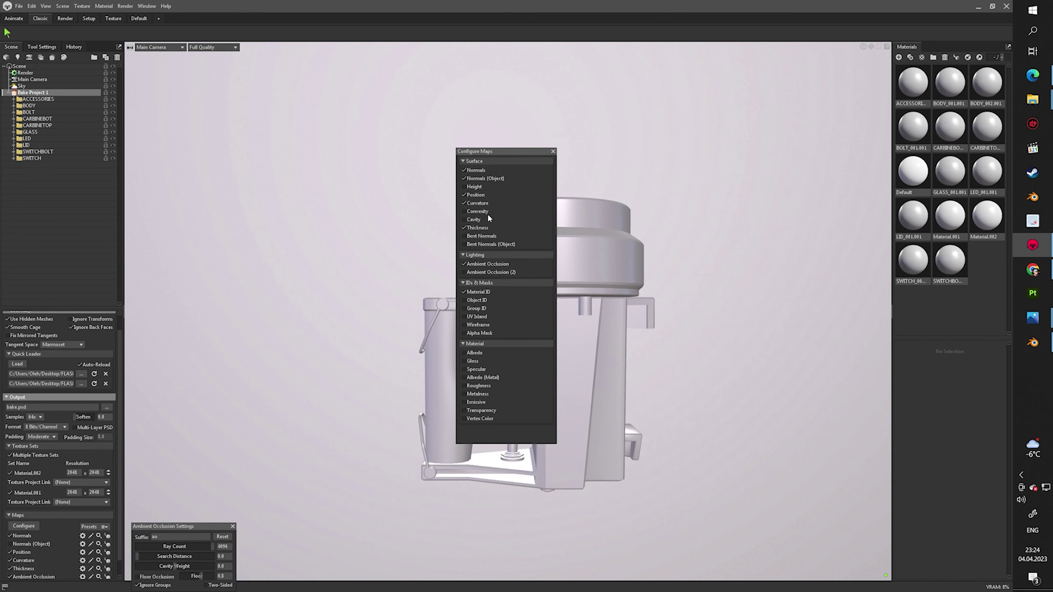
pyautogui.click(553, 152)
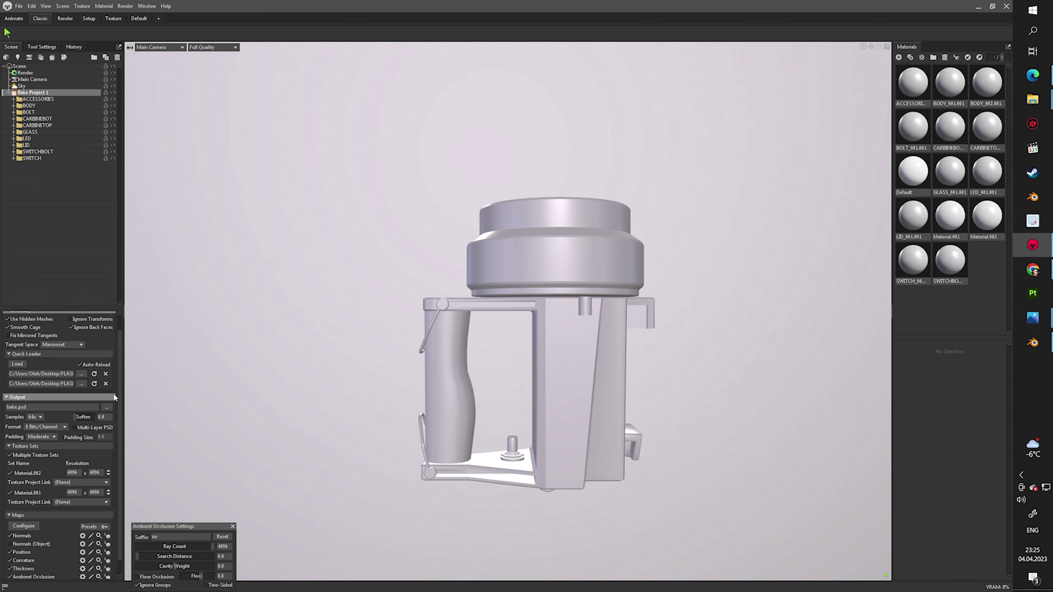
pyautogui.click(30, 212)
pyautogui.click(233, 526)
pyautogui.scroll(1, 476, 283)
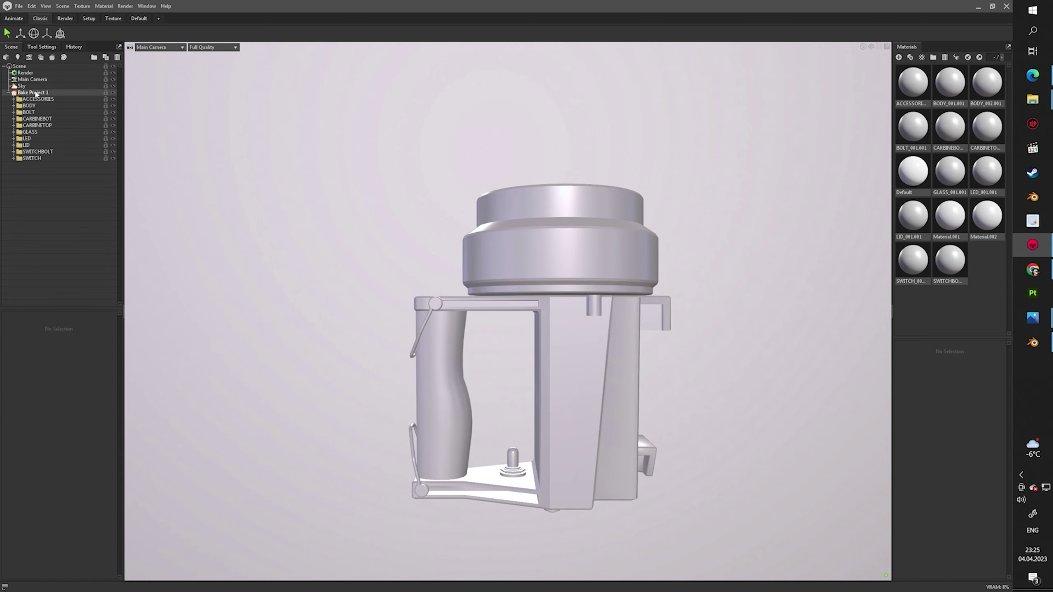
# Set the bake output to save as a PSD in the FLASHLIGHT\BAKE folder
pyautogui.click(35, 93)
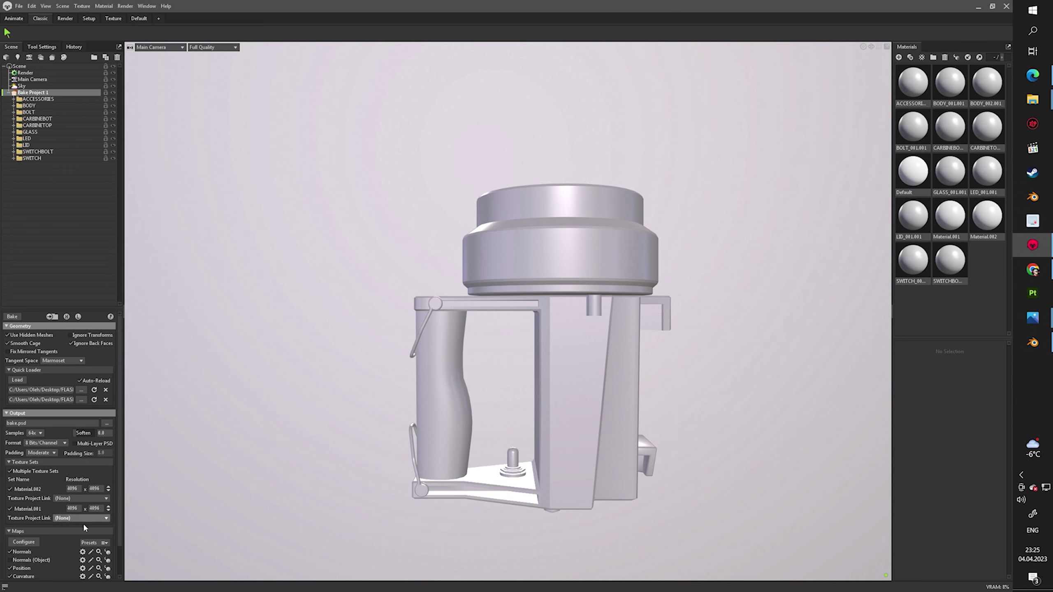
pyautogui.scroll(-1, 84, 527)
pyautogui.scroll(1, 25, 317)
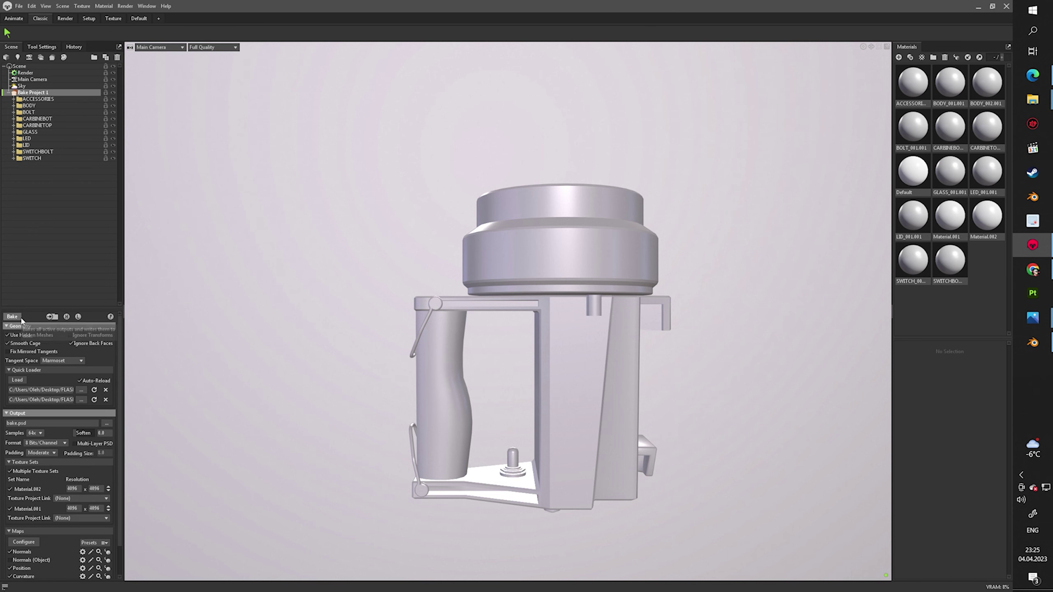
pyautogui.click(106, 424)
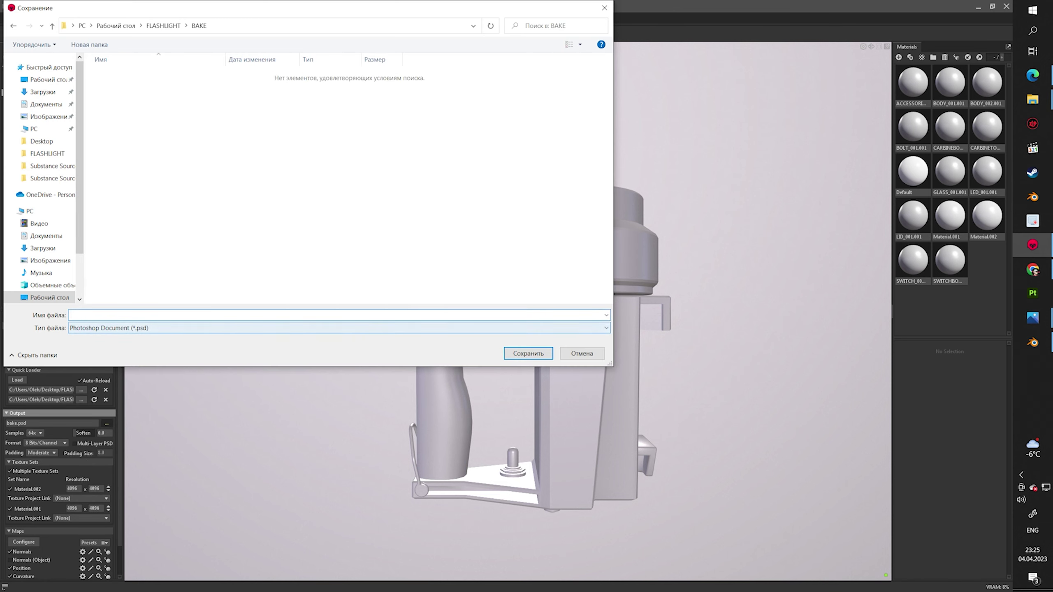
pyautogui.click(528, 353)
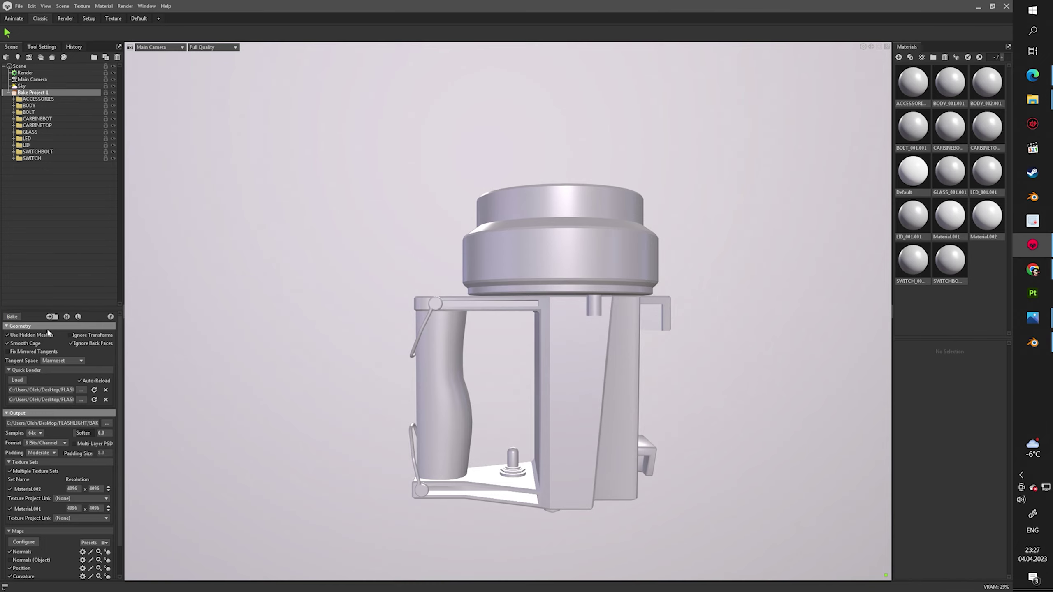
pyautogui.moveTo(605, 365); pyautogui.dragTo(526, 425)
pyautogui.scroll(5, 526, 365)
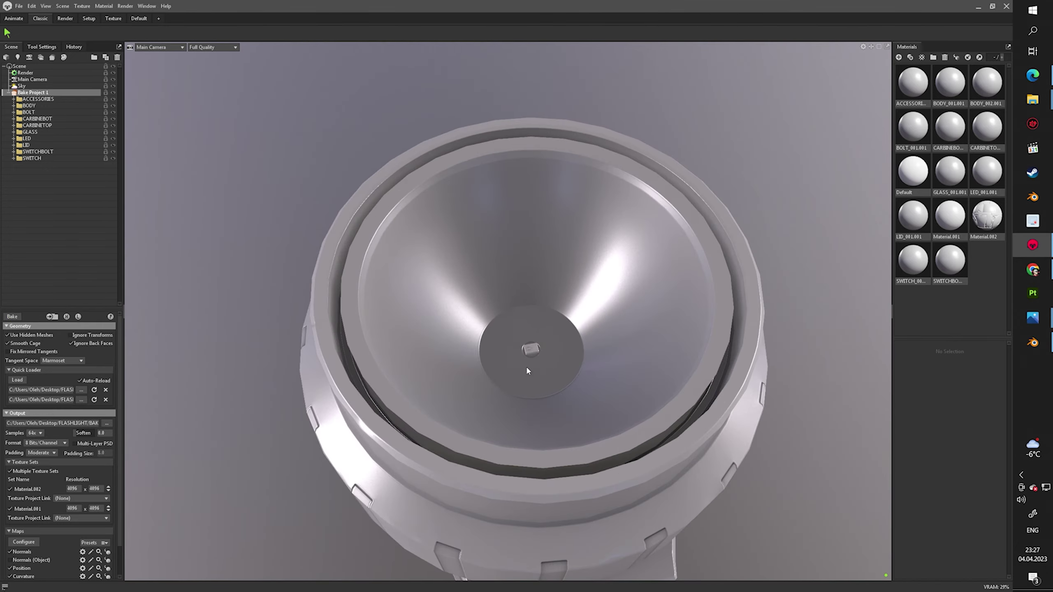
pyautogui.moveTo(526, 365)
pyautogui.mouseDown()
pyautogui.moveTo(524, 378)
pyautogui.moveTo(403, 290)
pyautogui.moveTo(415, 283)
pyautogui.moveTo(449, 319)
pyautogui.moveTo(464, 298)
pyautogui.moveTo(490, 354)
pyautogui.moveTo(482, 294)
pyautogui.moveTo(596, 311)
pyautogui.moveTo(524, 270)
pyautogui.moveTo(579, 297)
pyautogui.mouseUp()
pyautogui.scroll(3, 524, 403)
pyautogui.scroll(-2, 515, 374)
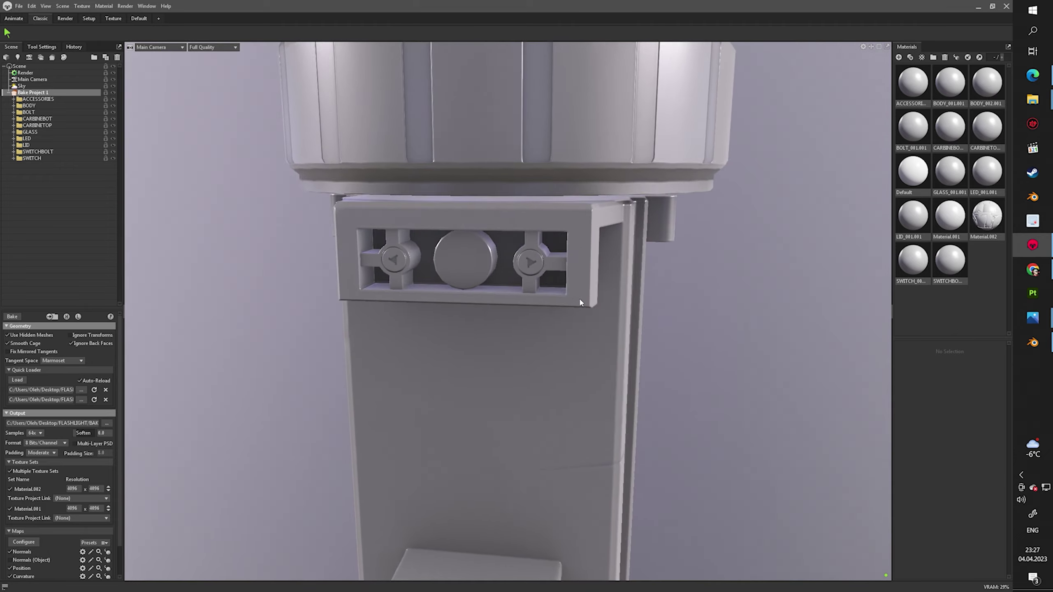
pyautogui.scroll(3, 480, 265)
pyautogui.scroll(-3, 481, 261)
pyautogui.moveTo(481, 261)
pyautogui.mouseDown()
pyautogui.moveTo(521, 266)
pyautogui.moveTo(448, 252)
pyautogui.moveTo(467, 239)
pyautogui.moveTo(393, 308)
pyautogui.mouseUp()
pyautogui.scroll(2, 442, 237)
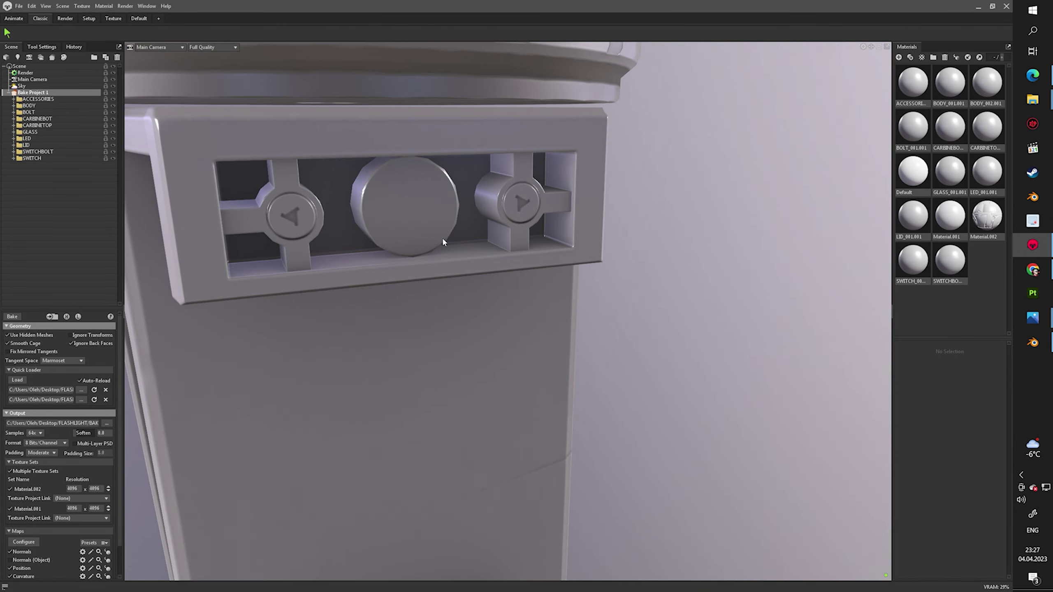
pyautogui.scroll(-2, 442, 238)
pyautogui.scroll(-2, 468, 239)
pyautogui.scroll(3, 429, 274)
pyautogui.moveTo(429, 274); pyautogui.dragTo(482, 298)
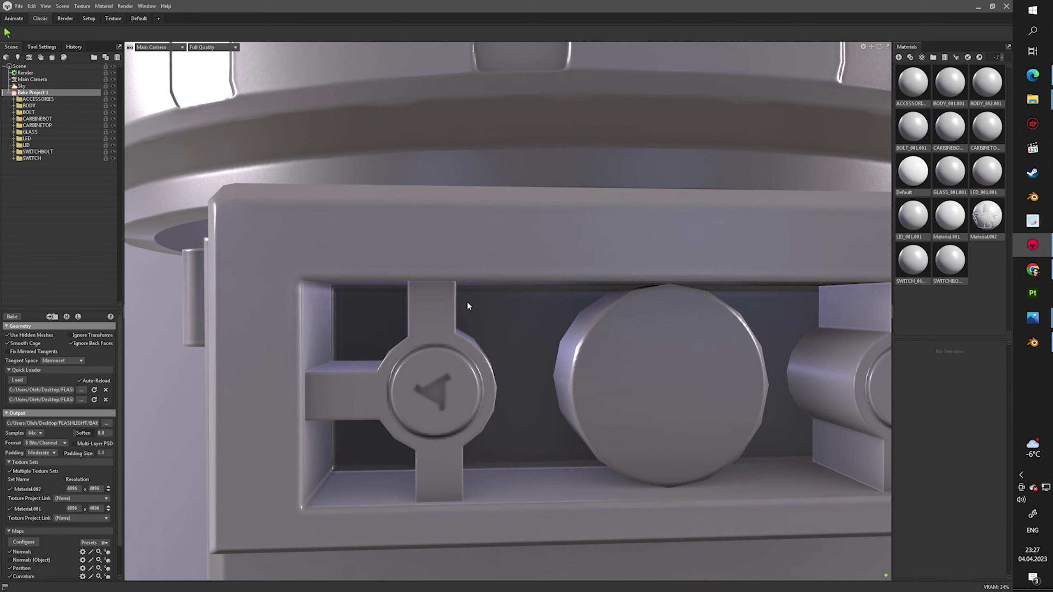
pyautogui.click(403, 377)
pyautogui.click(112, 123)
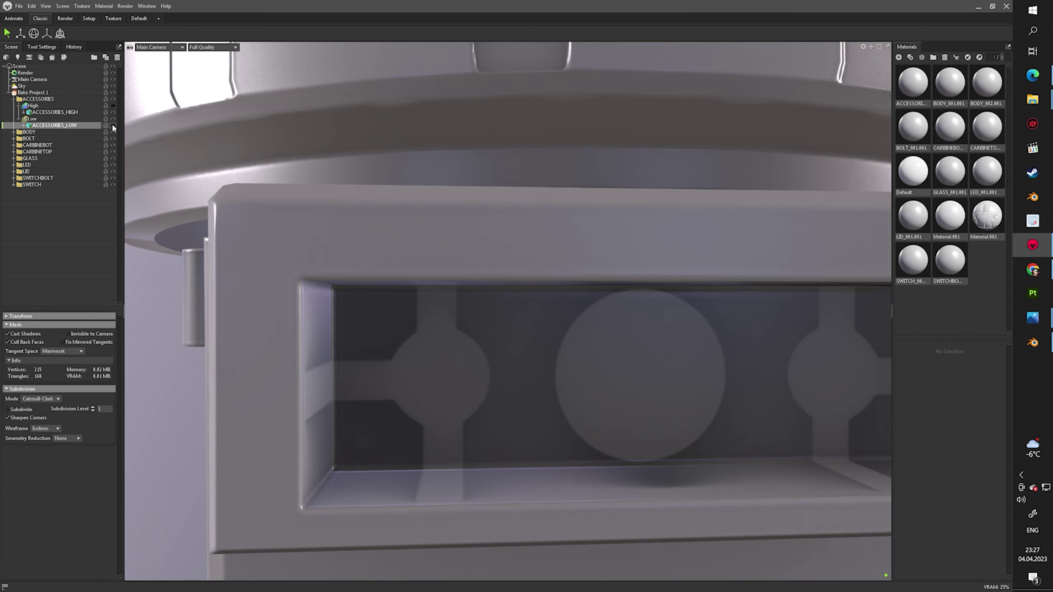
pyautogui.click(111, 103)
pyautogui.click(112, 118)
pyautogui.scroll(-3, 497, 303)
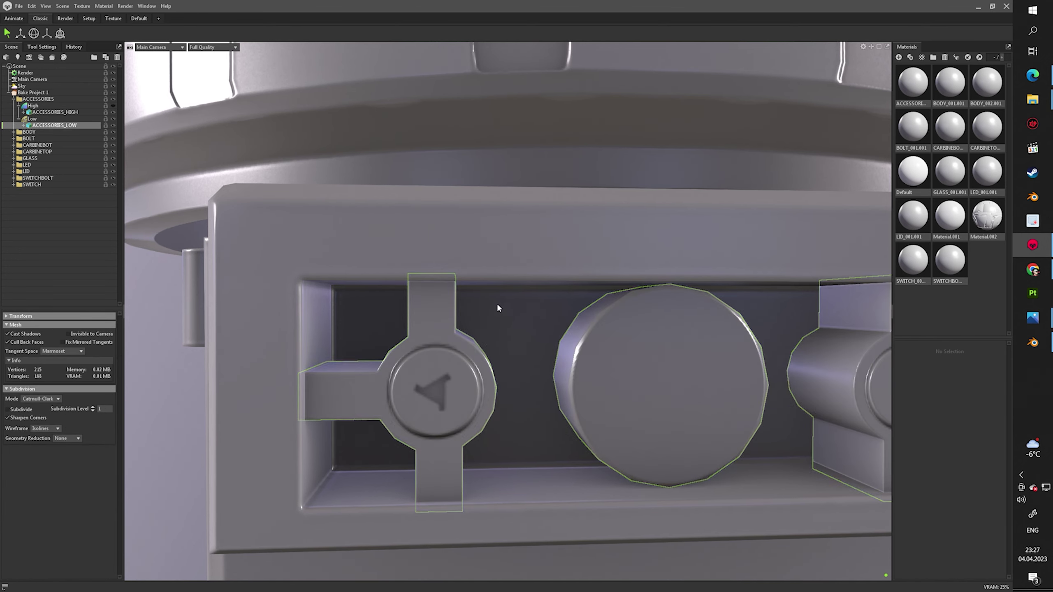
pyautogui.scroll(-5, 498, 310)
pyautogui.moveTo(499, 310)
pyautogui.mouseDown()
pyautogui.moveTo(690, 368)
pyautogui.moveTo(626, 357)
pyautogui.mouseUp()
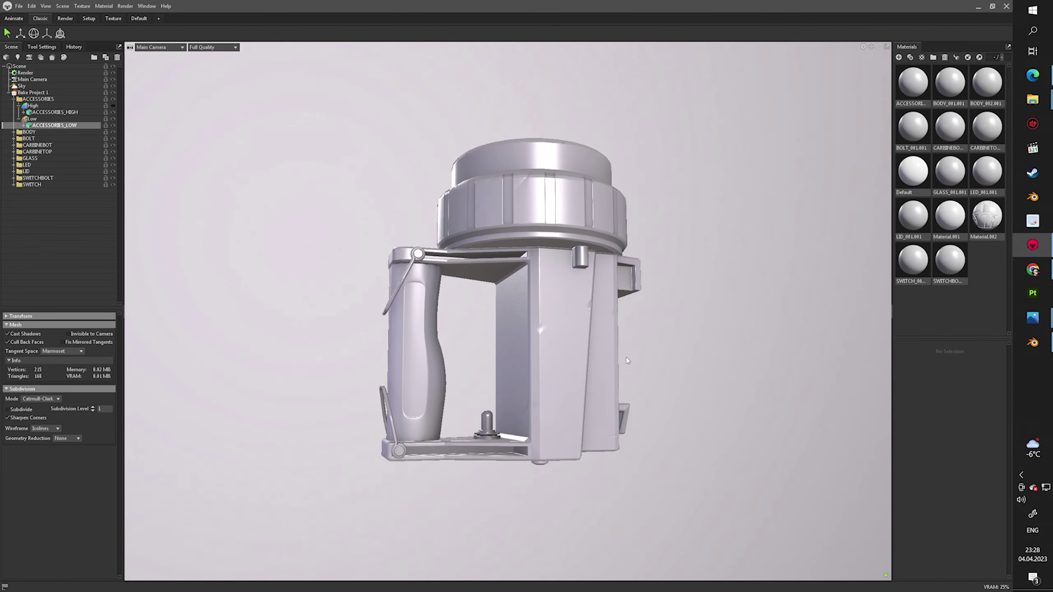
pyautogui.scroll(-3, 626, 357)
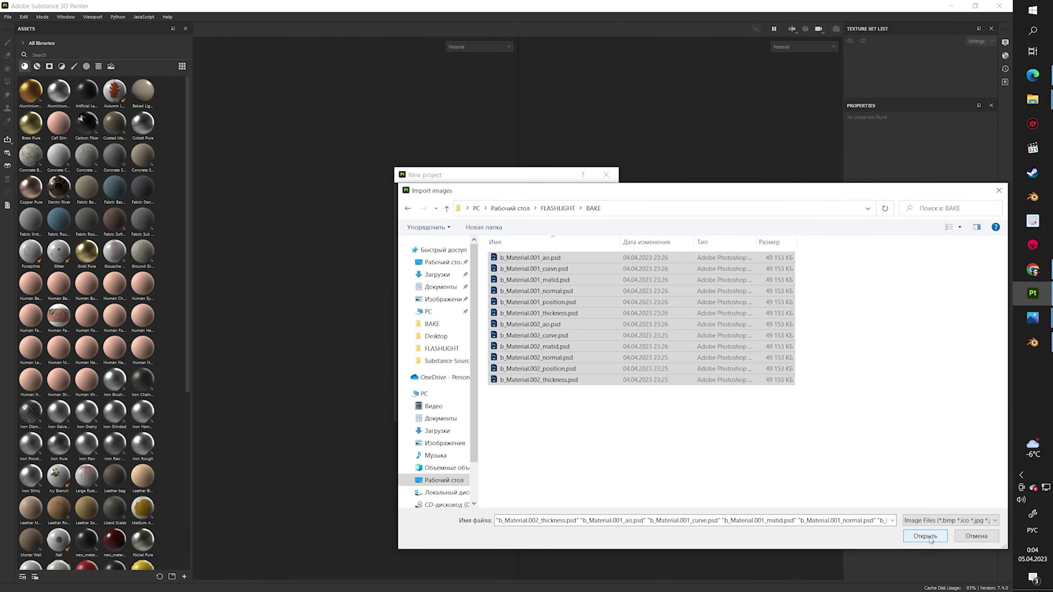
# Create the project with the baked maps added and import them as textures
pyautogui.click(925, 536)
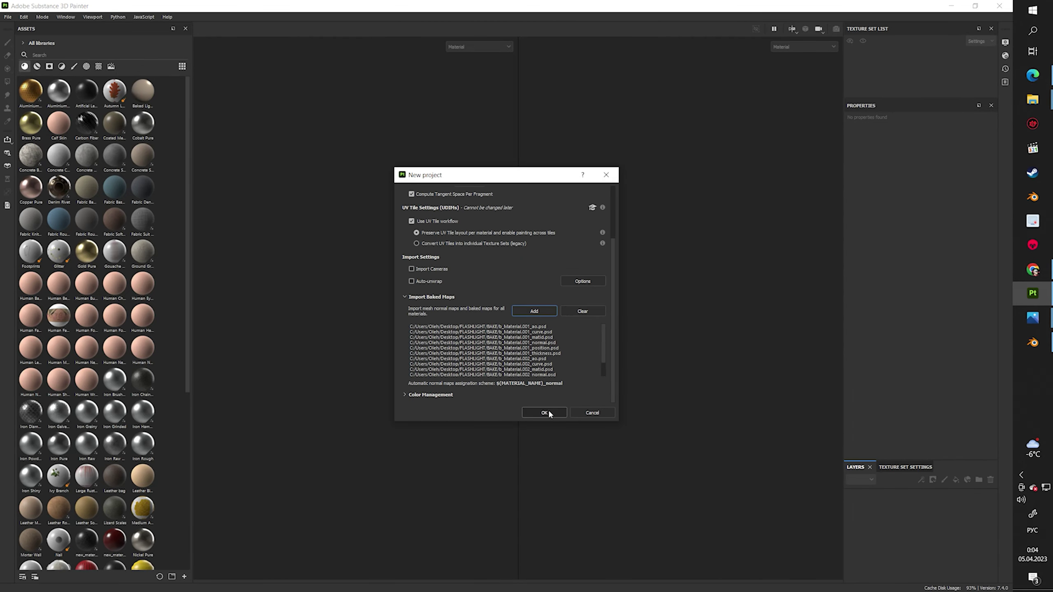
pyautogui.click(544, 412)
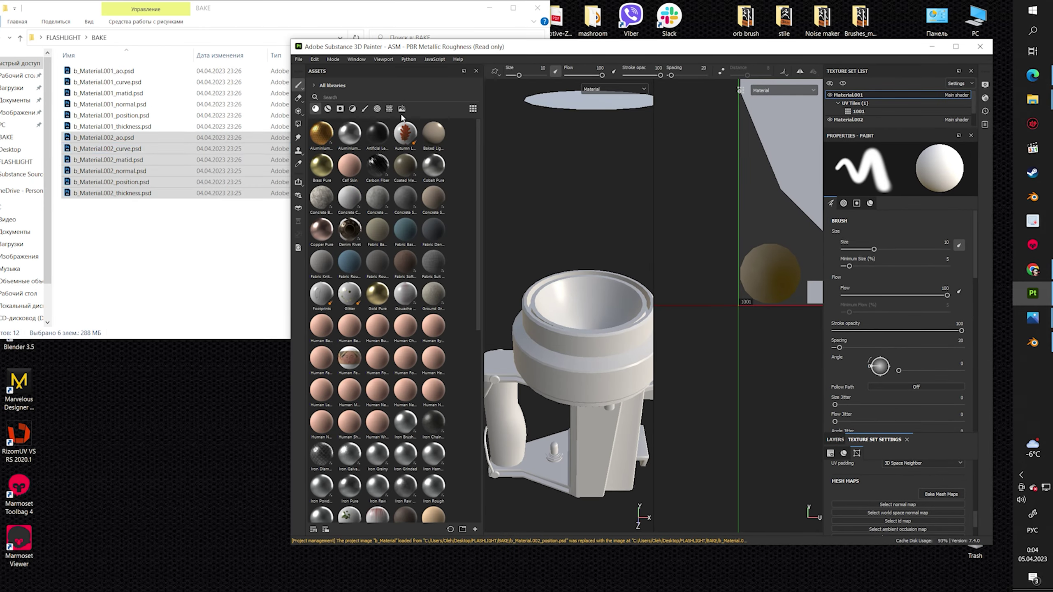
pyautogui.click(765, 274)
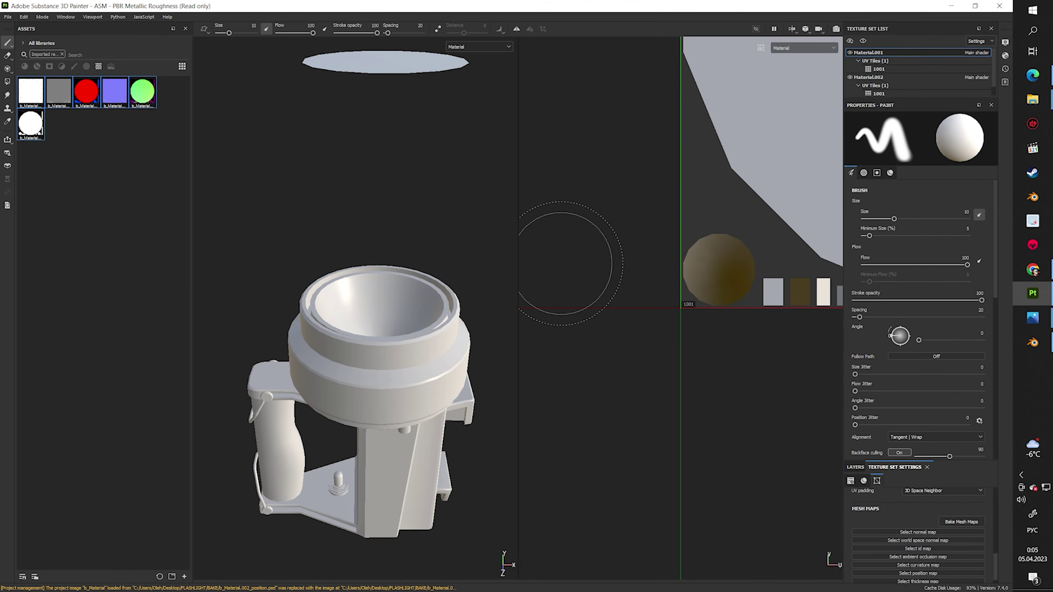
pyautogui.moveTo(952, 461); pyautogui.dragTo(952, 353)
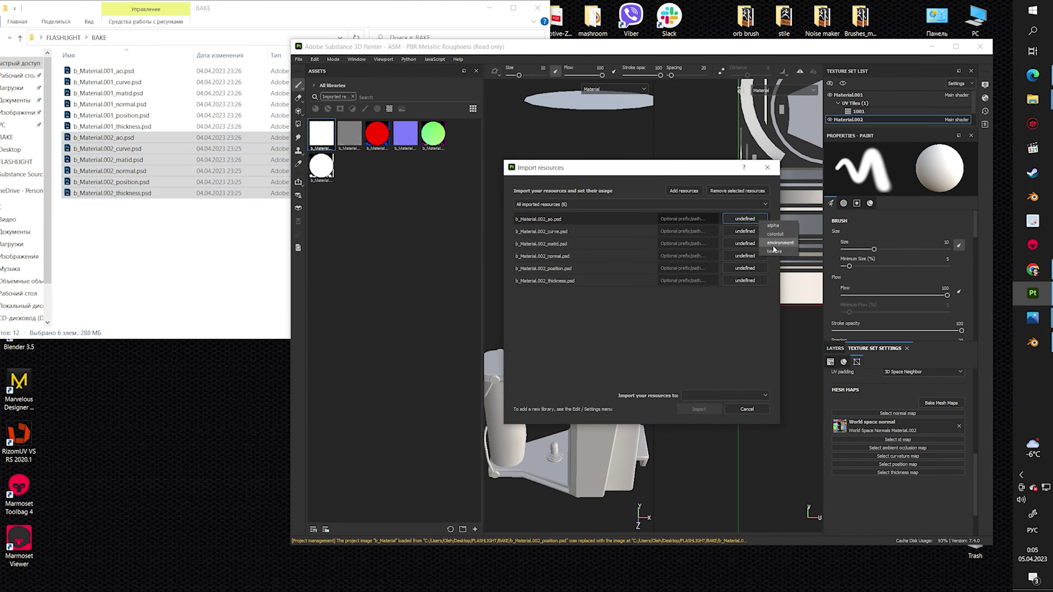
pyautogui.click(773, 251)
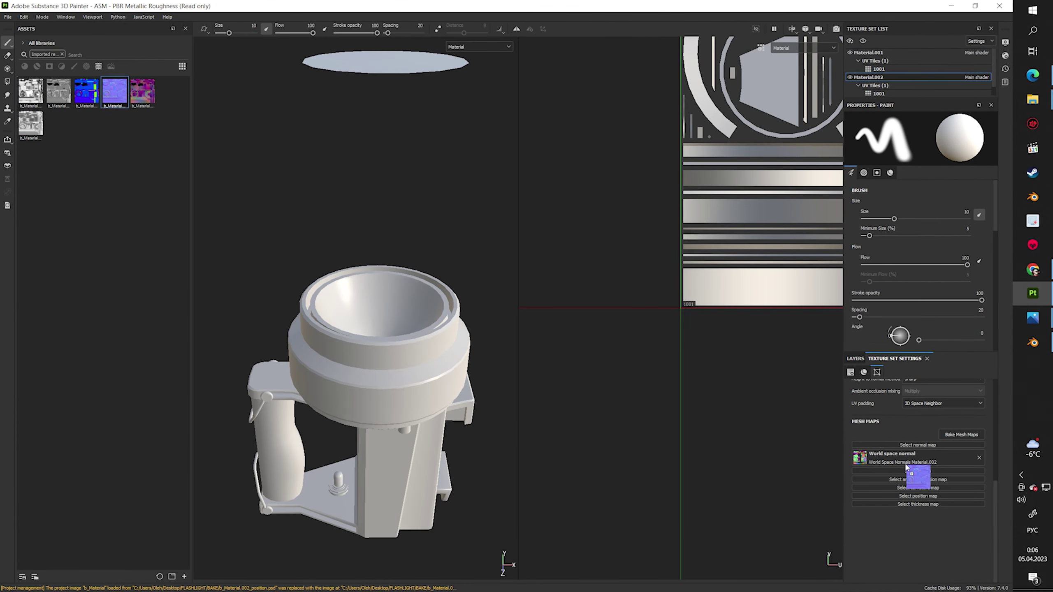
# Assign the baked maps, including thickness, to the Texture Set mesh map slots
pyautogui.moveTo(86, 92)
pyautogui.mouseDown()
pyautogui.moveTo(166, 150)
pyautogui.moveTo(918, 482)
pyautogui.mouseUp()
pyautogui.moveTo(30, 123)
pyautogui.mouseDown()
pyautogui.moveTo(933, 556)
pyautogui.moveTo(918, 554)
pyautogui.mouseUp()
pyautogui.click(855, 359)
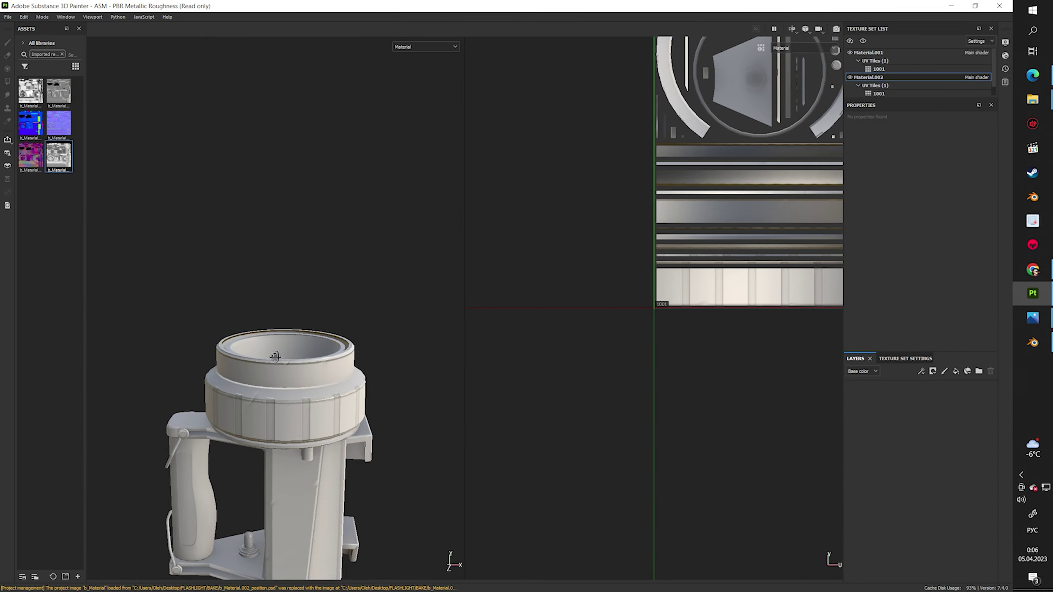
# Frame the whole flashlight in the viewport
pyautogui.scroll(5, 349, 244)
pyautogui.press('f')
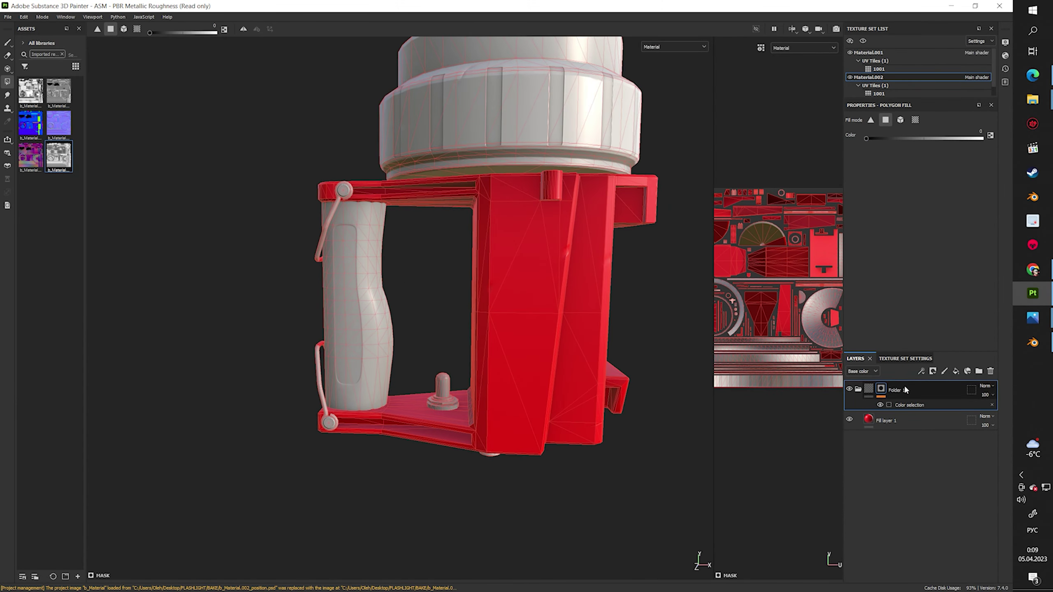
# Give the col layer a fill-effect mask at pattern scale 32.41 and an orange base colour
pyautogui.click(887, 422)
pyautogui.write('col')
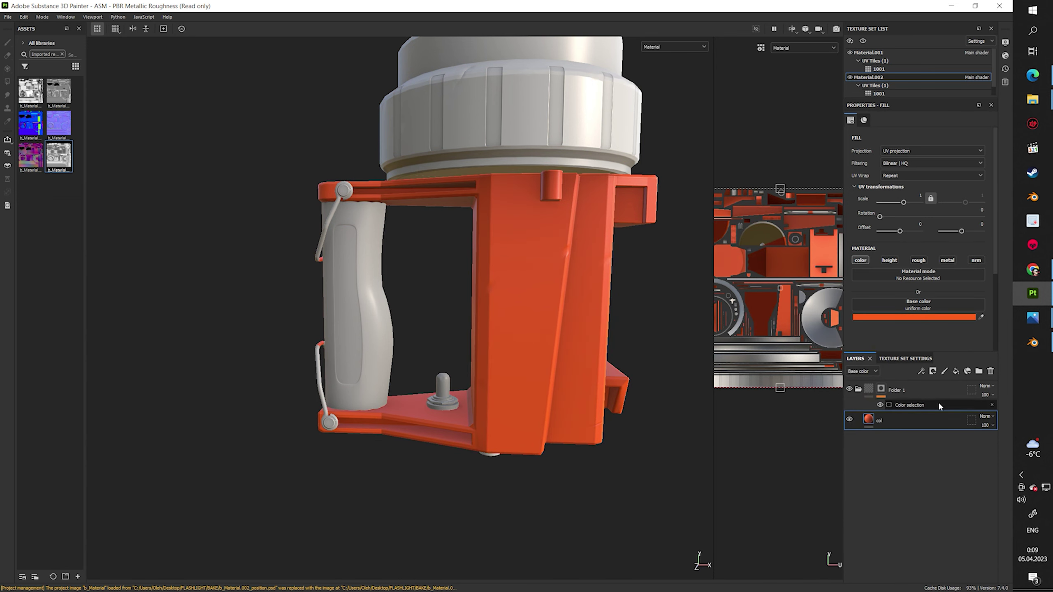
pyautogui.rightClick(896, 456)
pyautogui.click(946, 392)
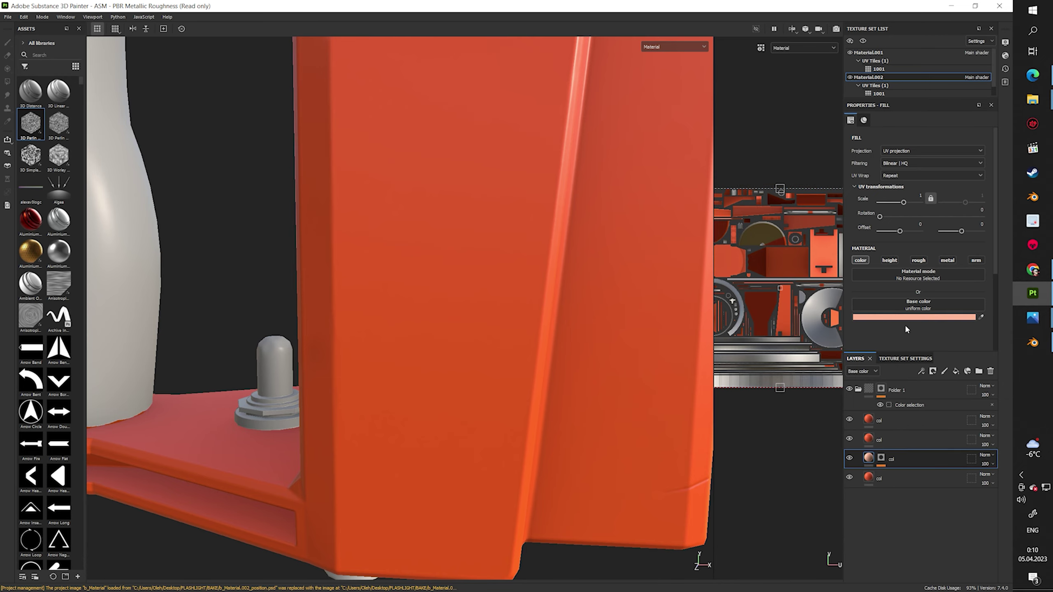
pyautogui.moveTo(903, 202); pyautogui.dragTo(912, 202)
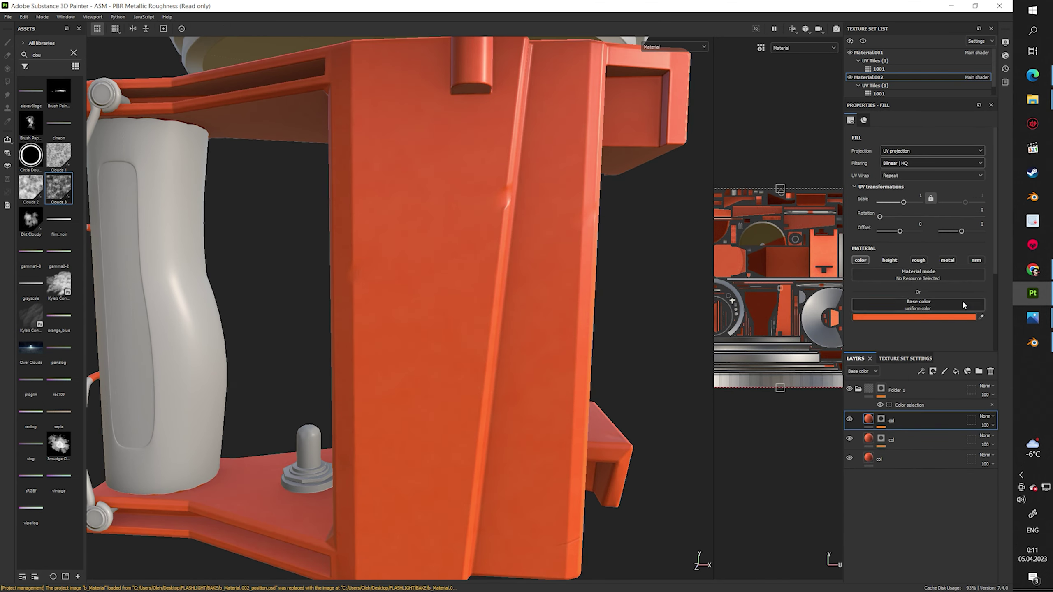
pyautogui.click(949, 317)
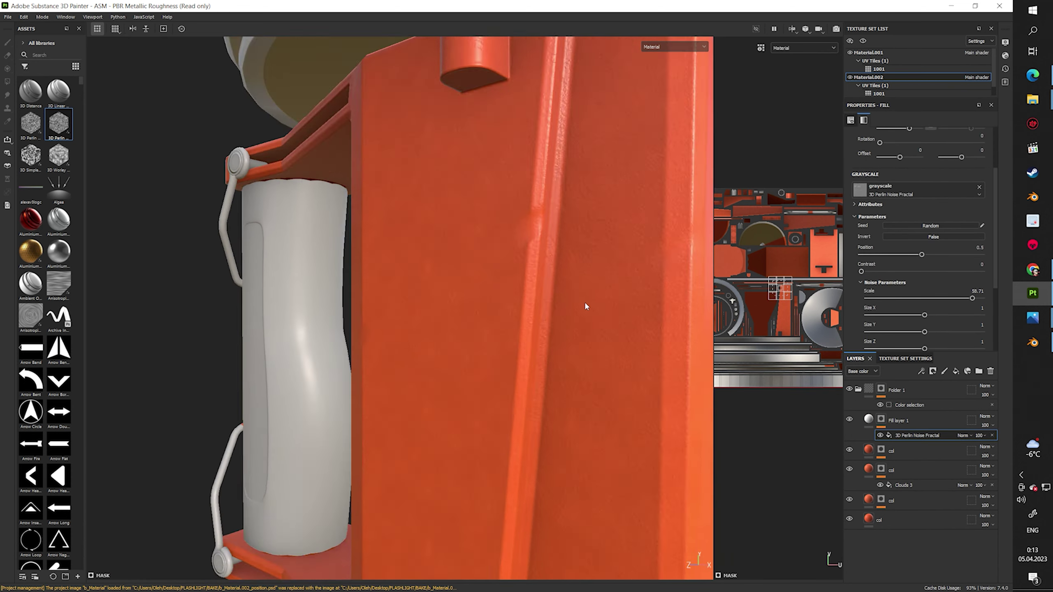
# Set Fill layer 1's 3D Perlin Noise mask effect to soft light blending
pyautogui.click(910, 421)
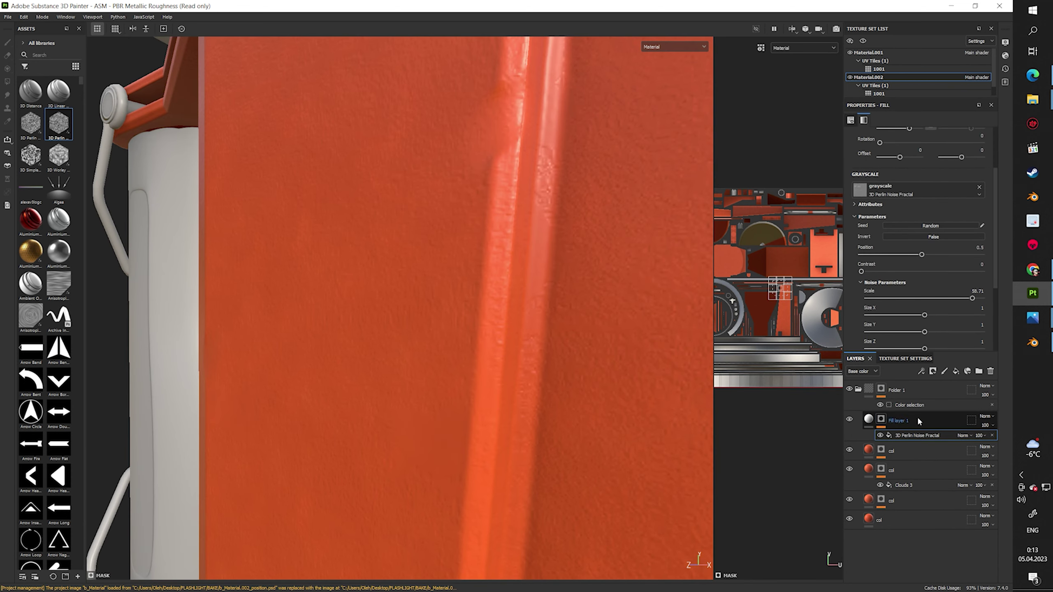
pyautogui.press('4')
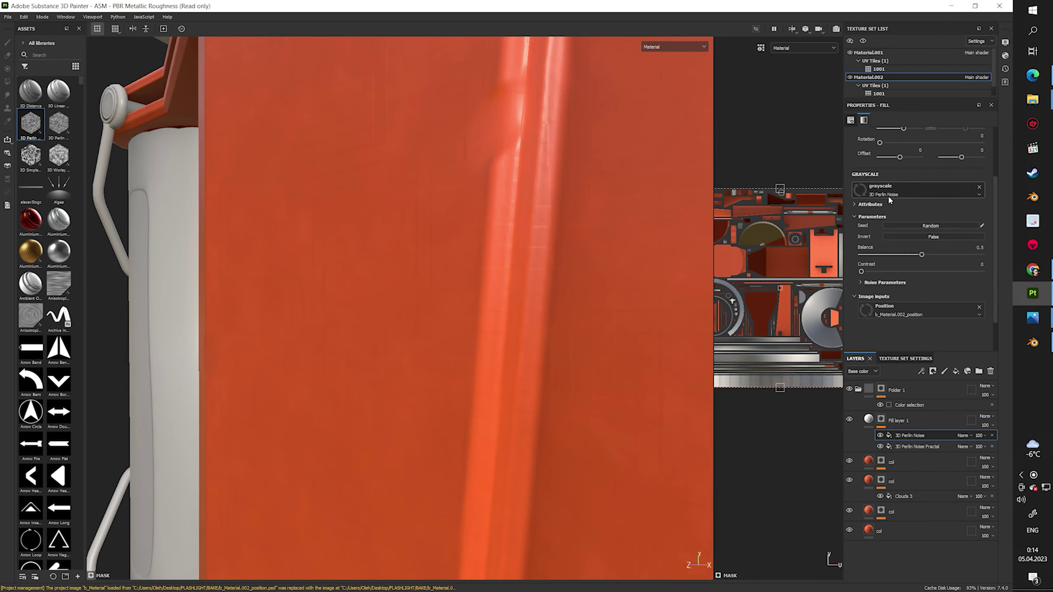
pyautogui.scroll(2, 889, 197)
pyautogui.moveTo(979, 437); pyautogui.dragTo(957, 385)
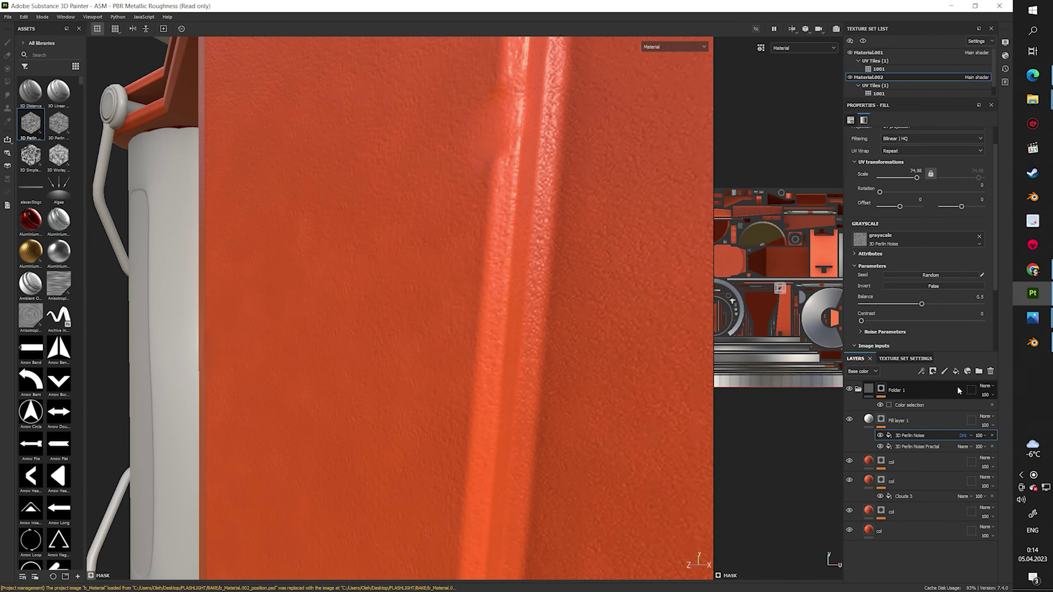
pyautogui.scroll(-5, 648, 482)
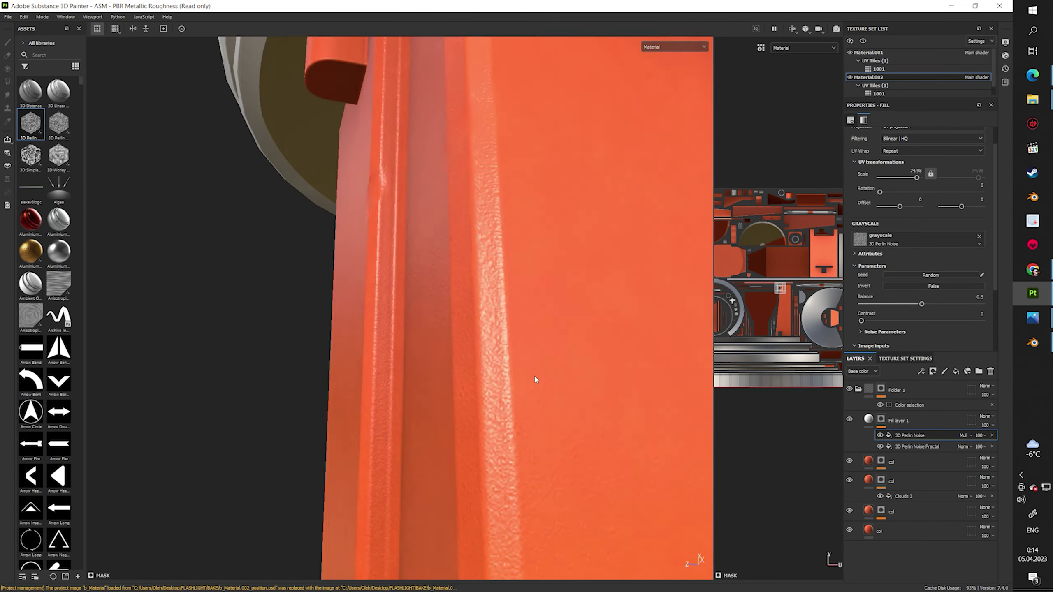
# Add a BnW Spots 3 fill effect with larger scale, about half opacity and a changed blend mode
pyautogui.click(920, 372)
pyautogui.click(949, 249)
pyautogui.scroll(-10, 51, 249)
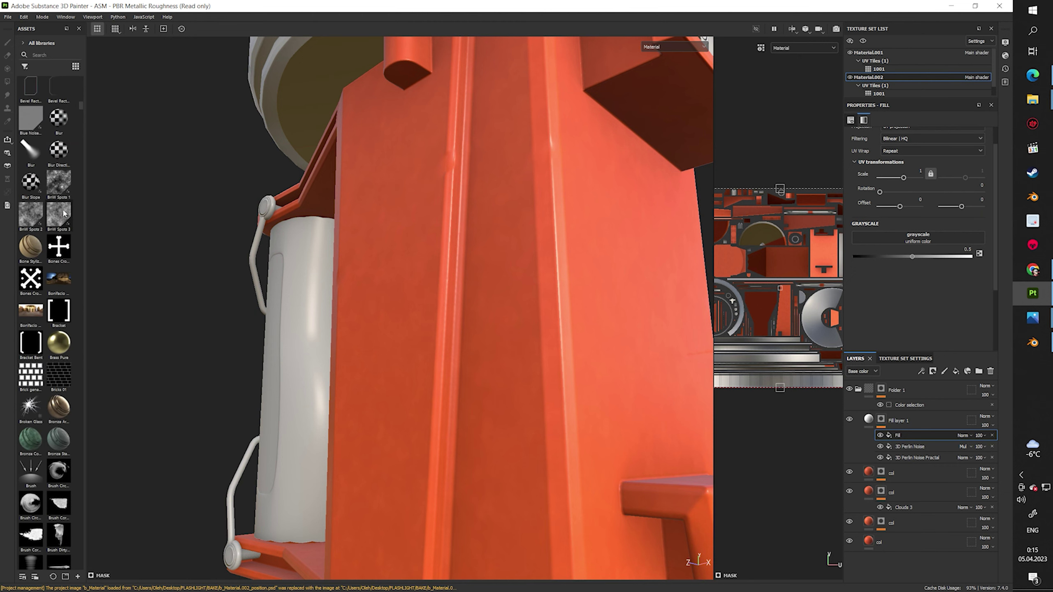
pyautogui.moveTo(58, 215); pyautogui.dragTo(917, 238)
pyautogui.scroll(5, 557, 299)
pyautogui.moveTo(903, 178); pyautogui.dragTo(919, 178)
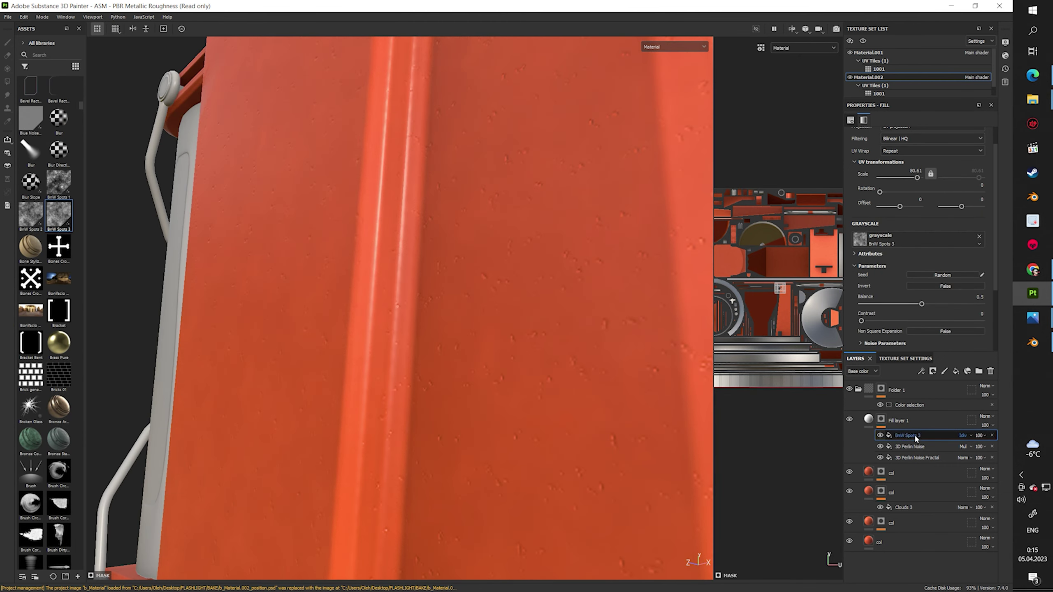
pyautogui.moveTo(1008, 449)
pyautogui.mouseDown()
pyautogui.moveTo(990, 451)
pyautogui.moveTo(992, 463)
pyautogui.mouseUp()
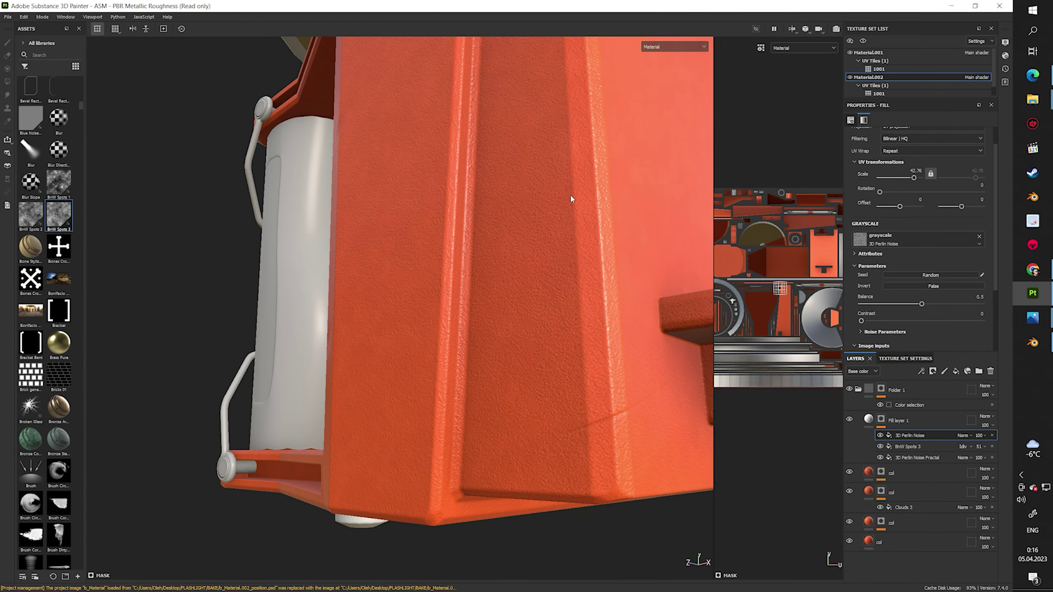
pyautogui.click(961, 200)
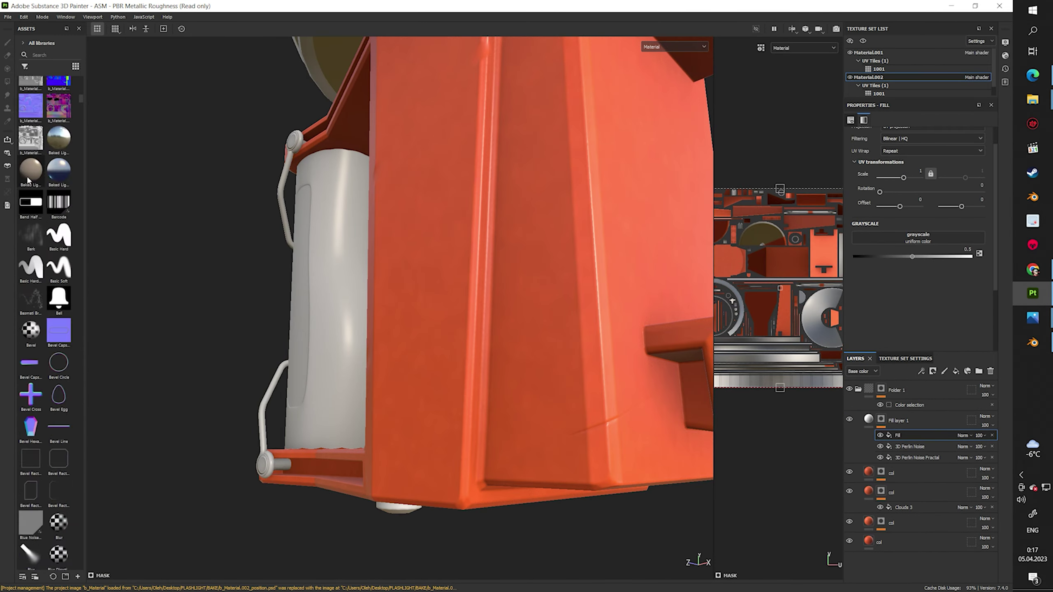
# Add 3D Simplex Noise as another fill pattern and check the handle and bracket
pyautogui.moveTo(30, 154); pyautogui.dragTo(917, 238)
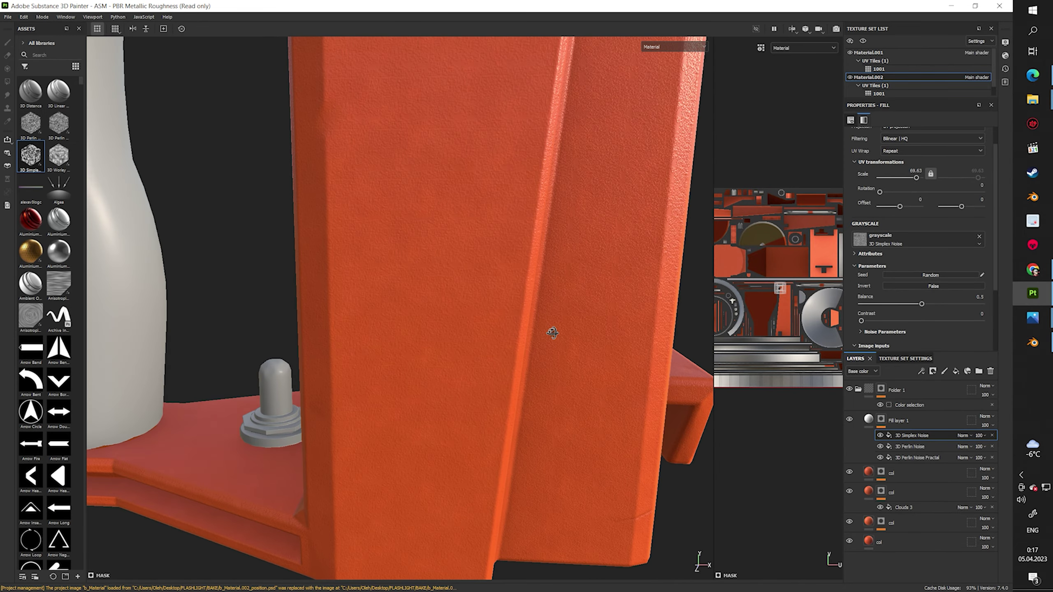
pyautogui.moveTo(552, 332)
pyautogui.keyDown('alt'); pyautogui.mouseDown()
pyautogui.moveTo(876, 210)
pyautogui.moveTo(891, 232)
pyautogui.mouseUp(); pyautogui.keyUp('alt')
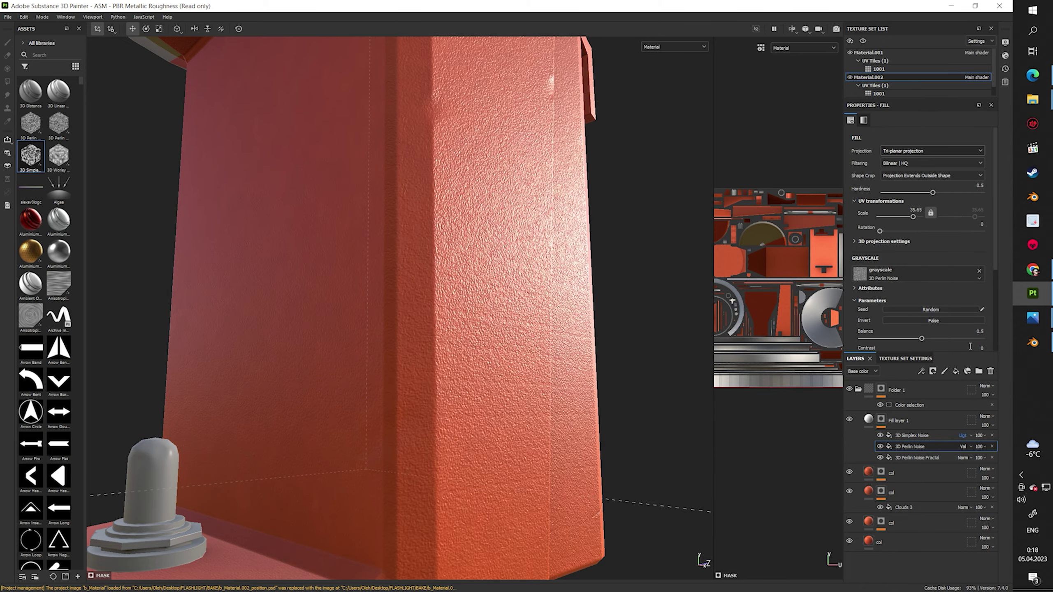
pyautogui.moveTo(580, 290)
pyautogui.keyDown('alt'); pyautogui.mouseDown()
pyautogui.moveTo(512, 373)
pyautogui.moveTo(904, 432)
pyautogui.mouseUp(); pyautogui.keyUp('alt')
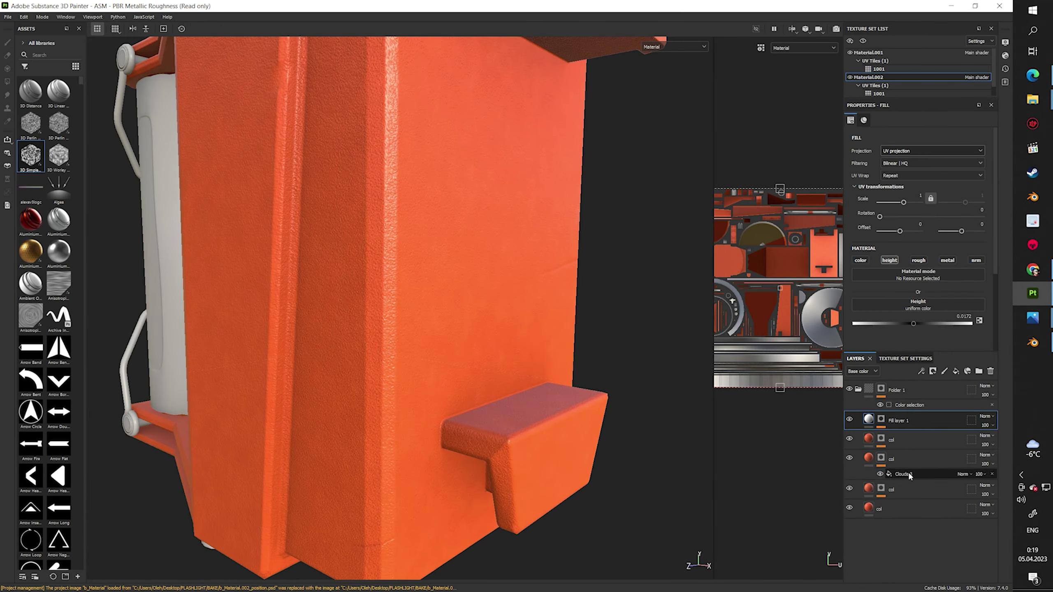
# Add a fill layer named 'rou' with roughness about 0.498
pyautogui.click(908, 476)
pyautogui.hotkey('ctrl', 'v')
pyautogui.moveTo(907, 328); pyautogui.dragTo(911, 324)
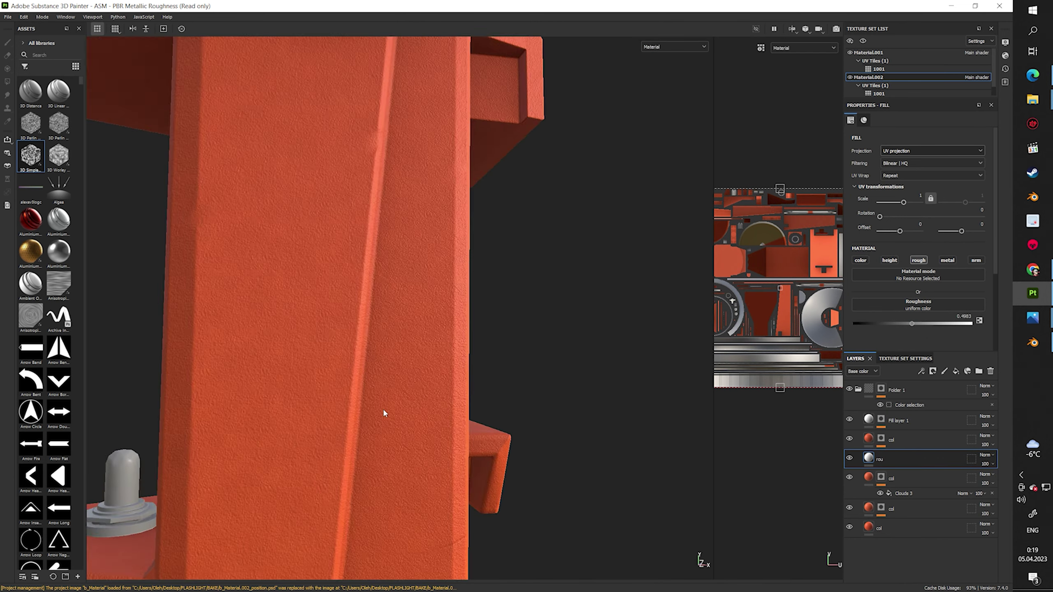
pyautogui.keyDown('alt'); pyautogui.moveTo(383, 408); pyautogui.dragTo(898, 443); pyautogui.keyUp('alt')
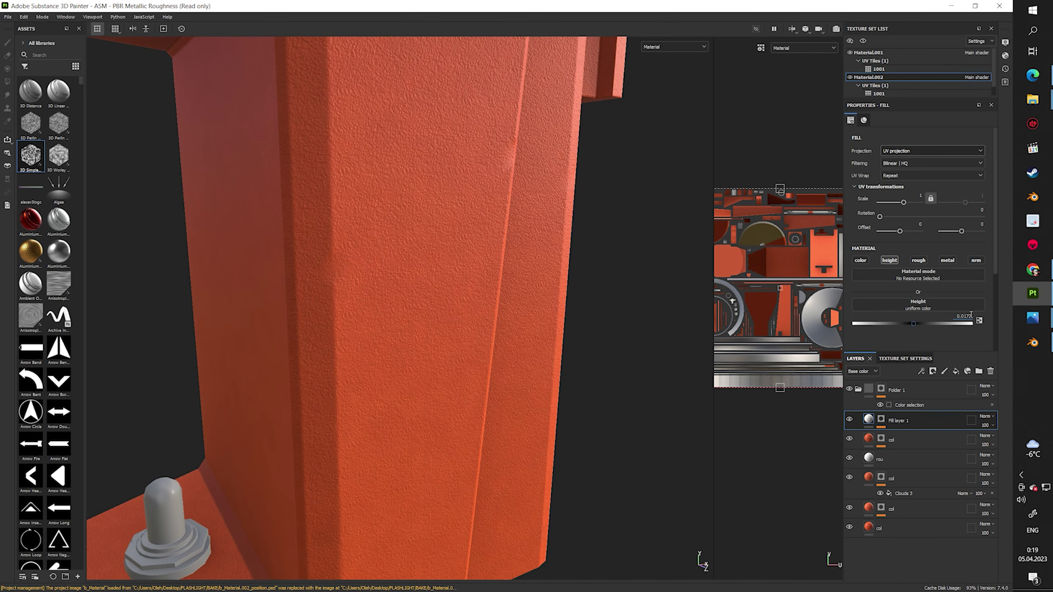
pyautogui.keyDown('alt'); pyautogui.moveTo(400, 198); pyautogui.dragTo(622, 332); pyautogui.keyUp('alt')
# Select the Clouds 3 mask effect on the lower col layer
pyautogui.click(908, 509)
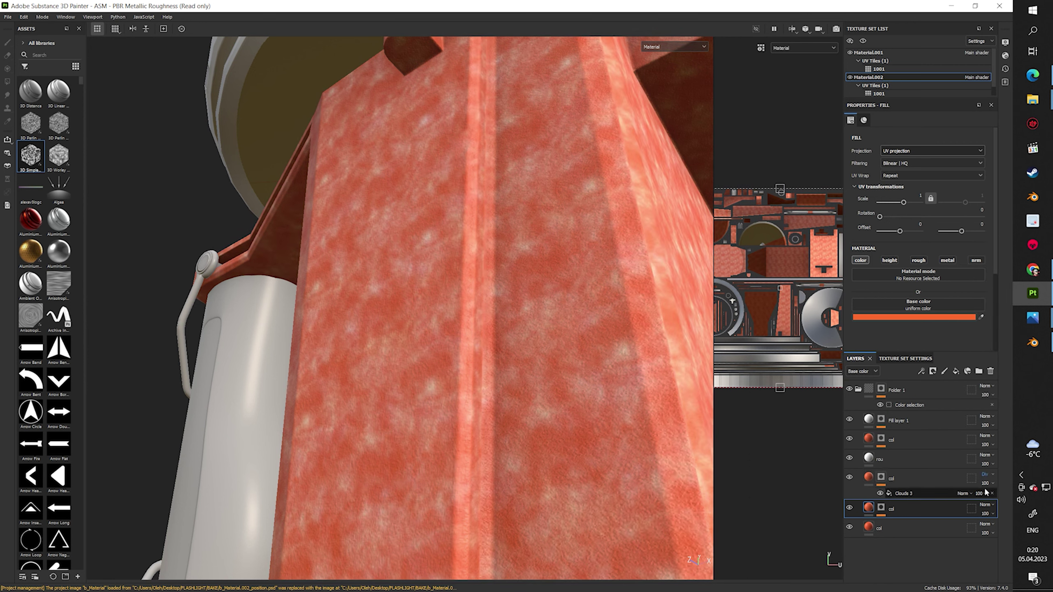
pyautogui.click(986, 475)
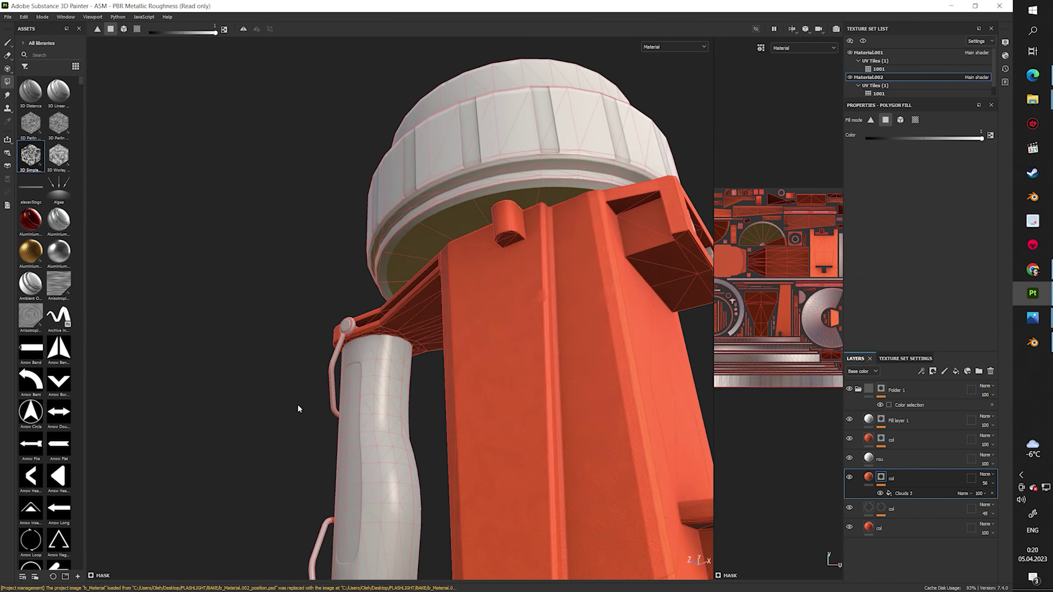
pyautogui.keyDown('alt'); pyautogui.moveTo(297, 403); pyautogui.dragTo(663, 456); pyautogui.keyUp('alt')
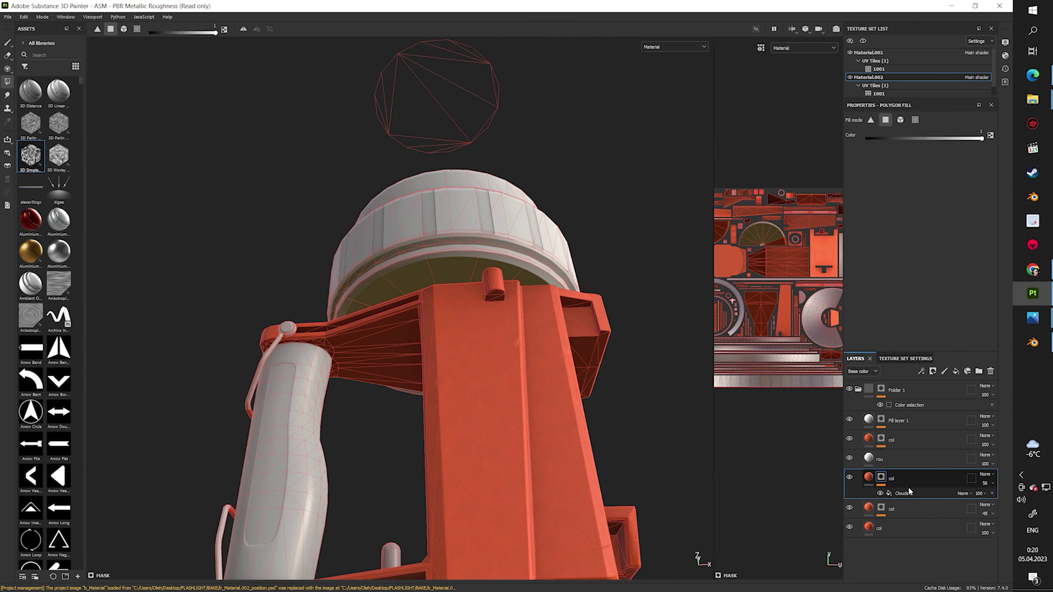
pyautogui.click(904, 493)
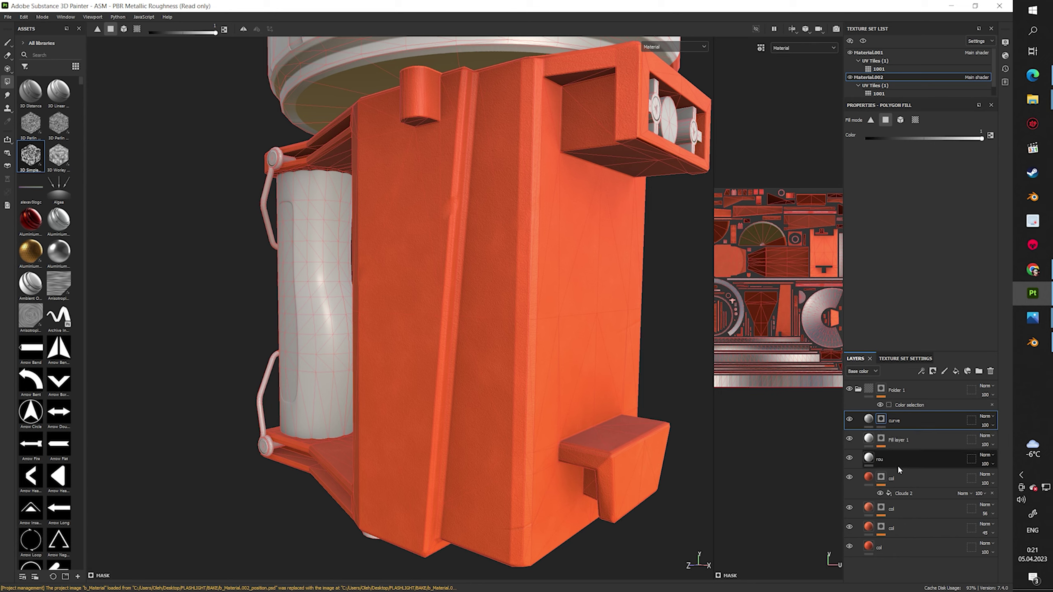
# Apply the Gun Edges edge-wear generator to the curve layer's mask
pyautogui.click(868, 419)
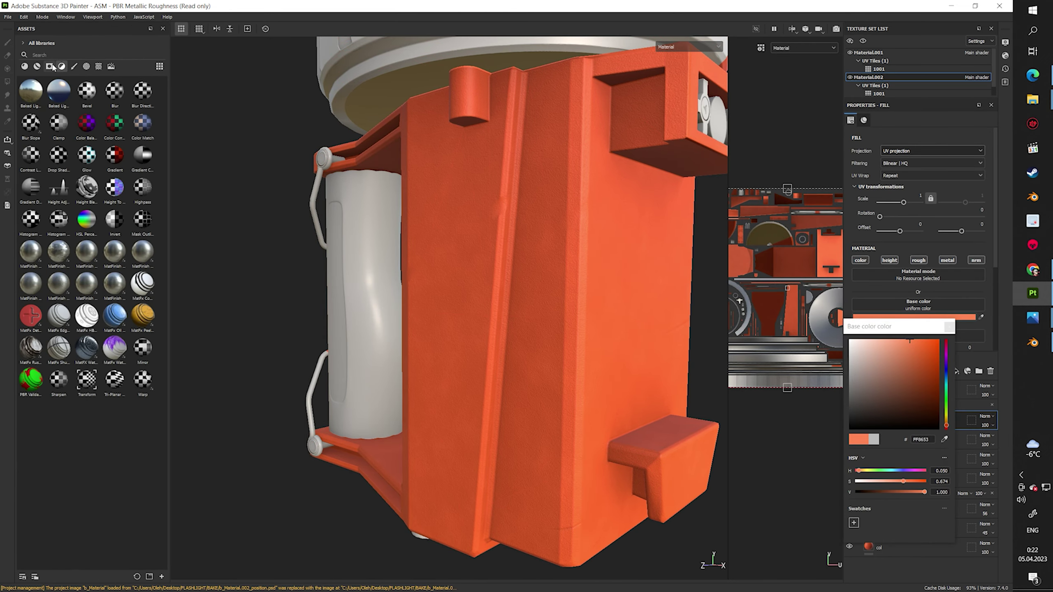
pyautogui.moveTo(143, 315); pyautogui.dragTo(750, 424)
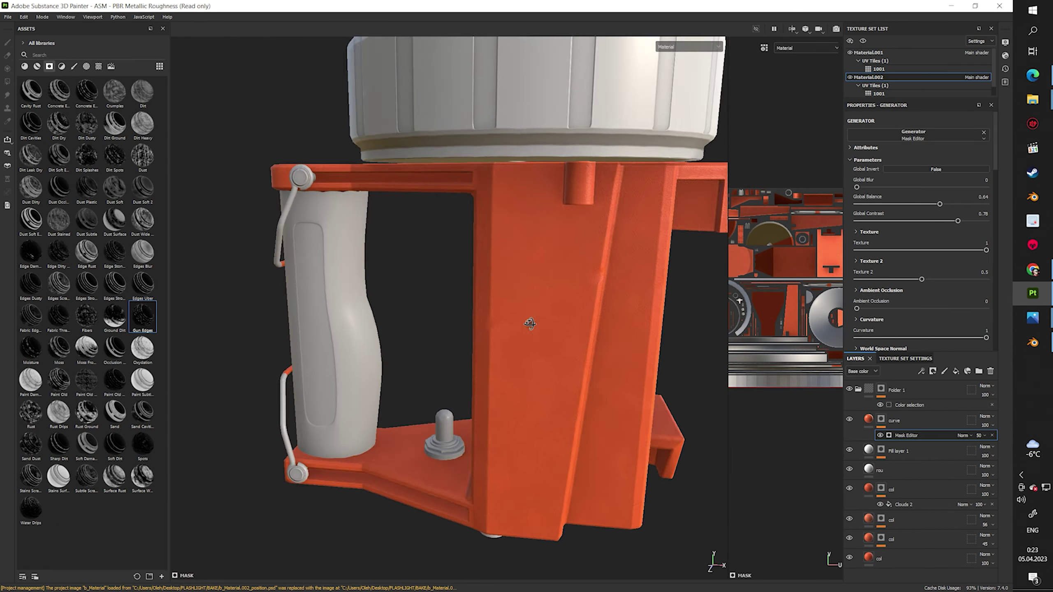
pyautogui.click(894, 422)
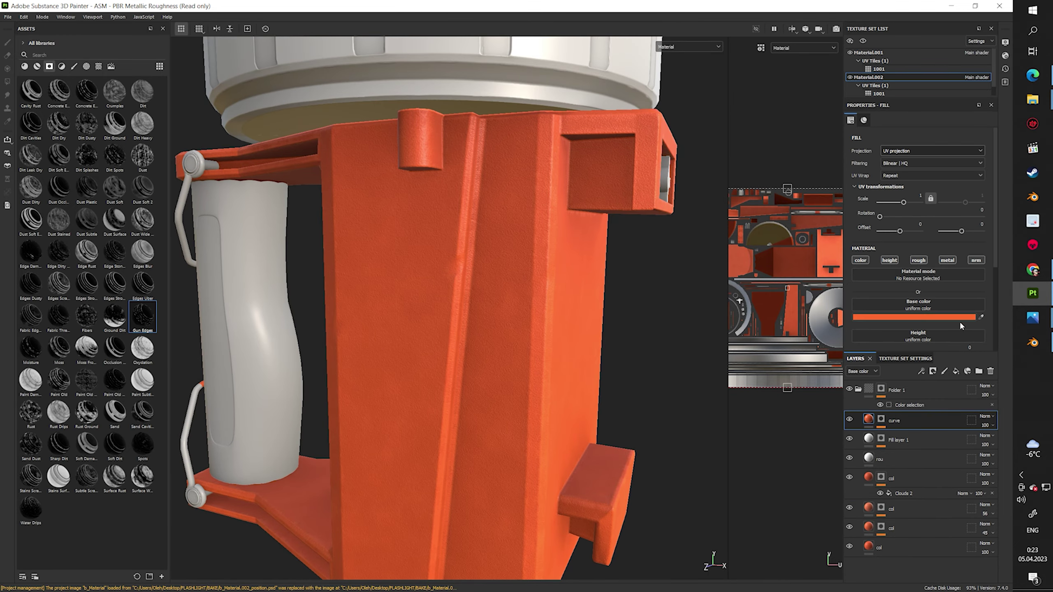
pyautogui.scroll(-5, 507, 279)
# Add a black-masked fill layer named roudot with a Grunge Shavings mask for raised bumps
pyautogui.click(955, 372)
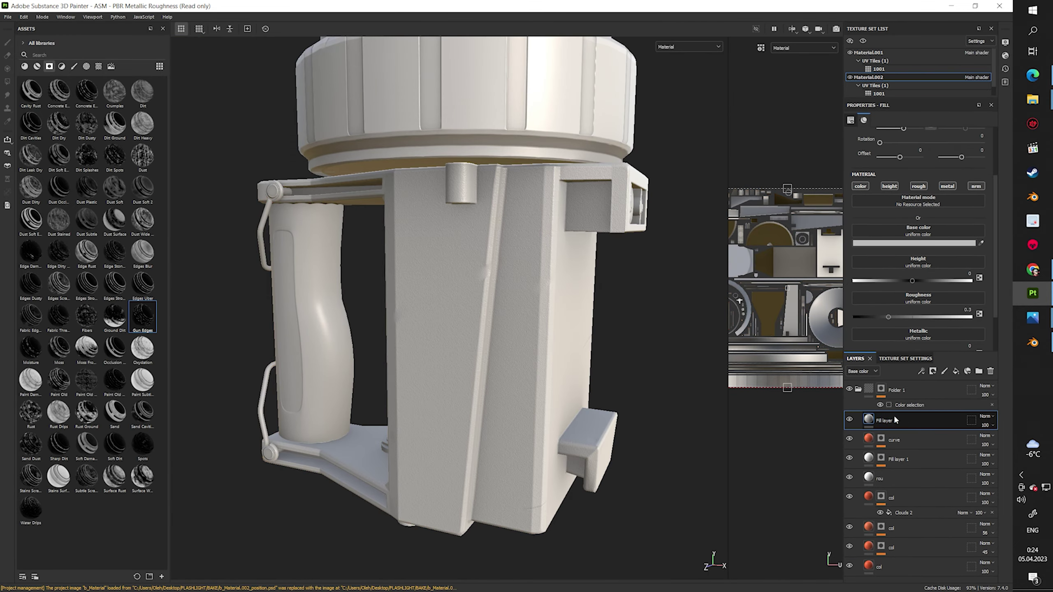
pyautogui.rightClick(905, 420)
pyautogui.click(940, 21)
pyautogui.scroll(-5, 128, 527)
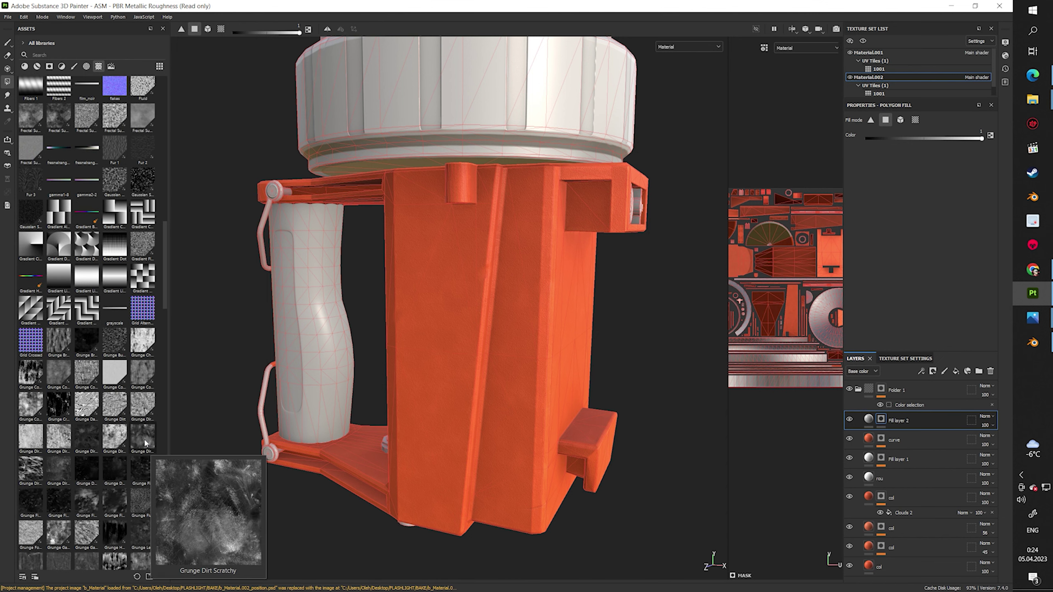
pyautogui.scroll(-5, 128, 528)
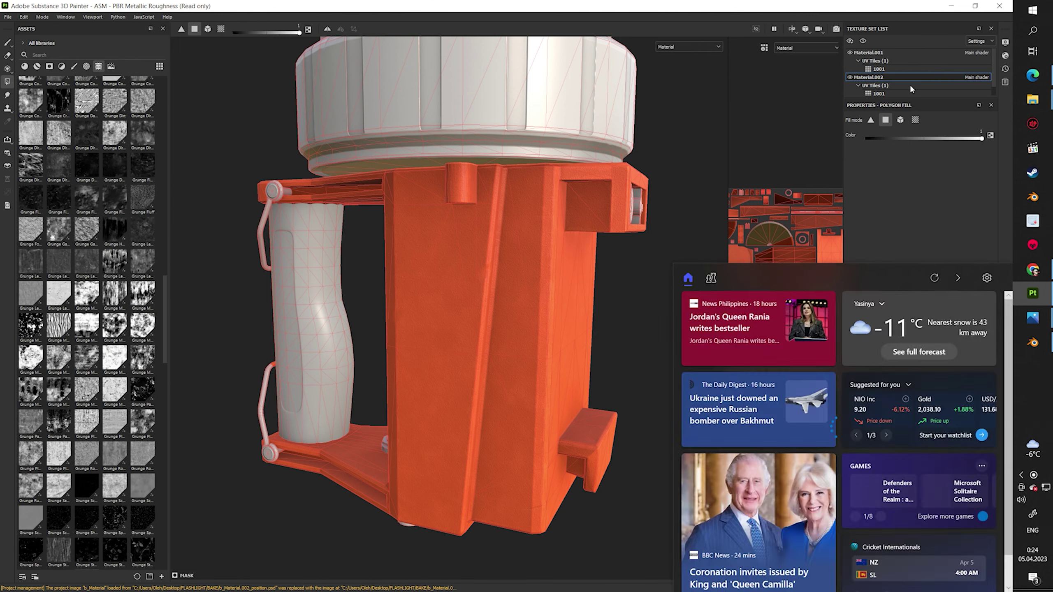
pyautogui.write('roudot')
pyautogui.press('Return')
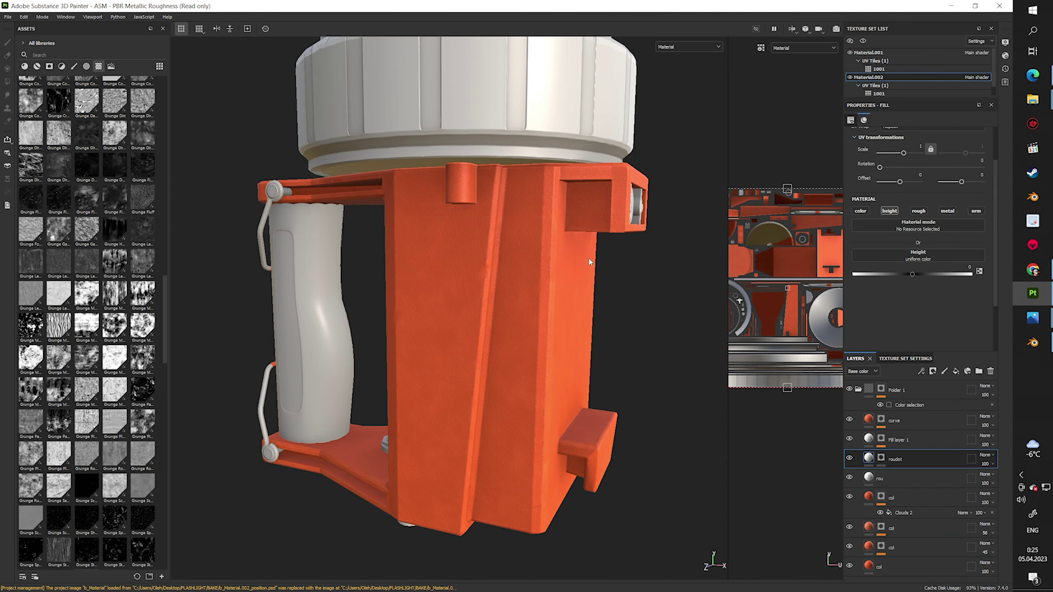
pyautogui.scroll(-5, 113, 528)
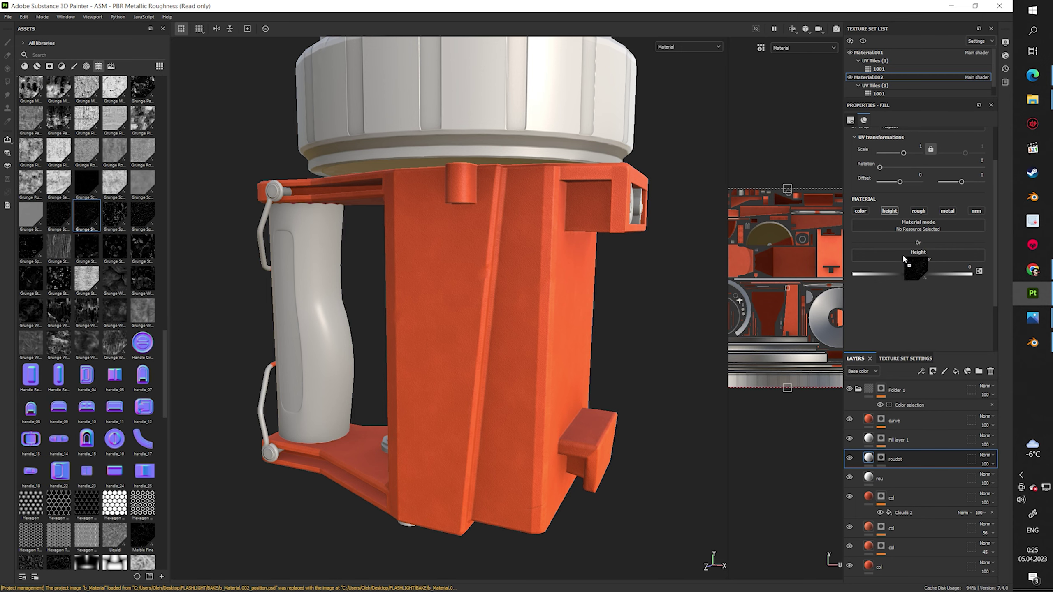
pyautogui.rightClick(895, 459)
pyautogui.click(932, 124)
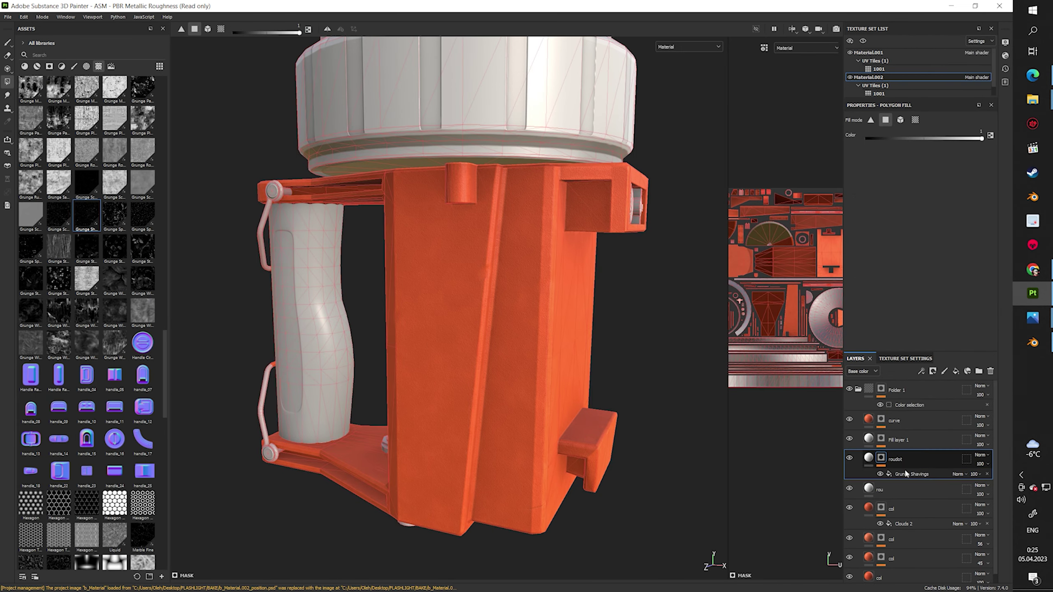
pyautogui.click(987, 474)
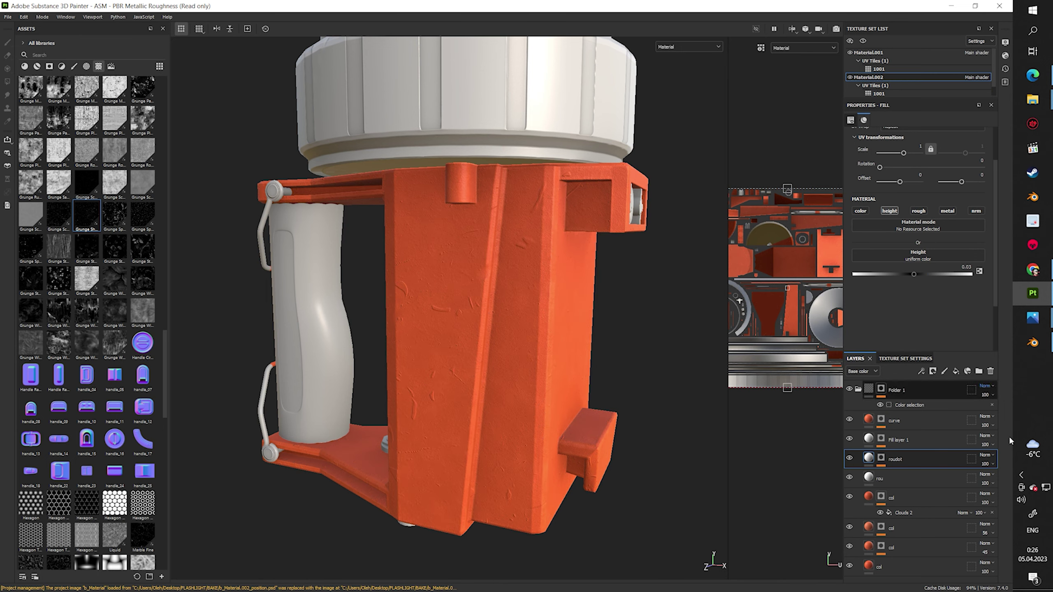
pyautogui.hotkey('ctrl', 'z')
pyautogui.scroll(3, 670, 329)
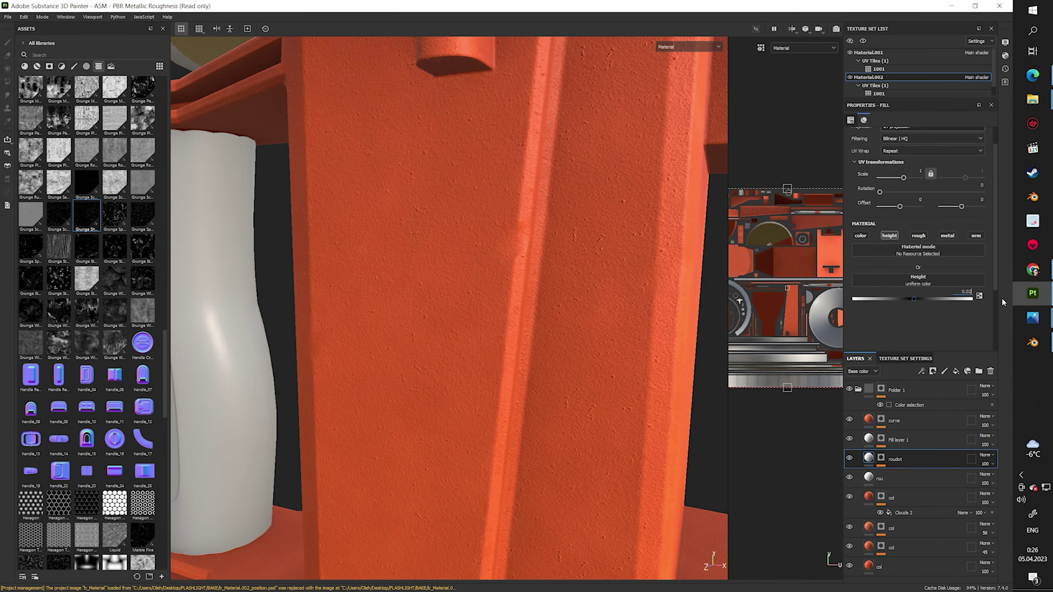
pyautogui.scroll(-2, 598, 282)
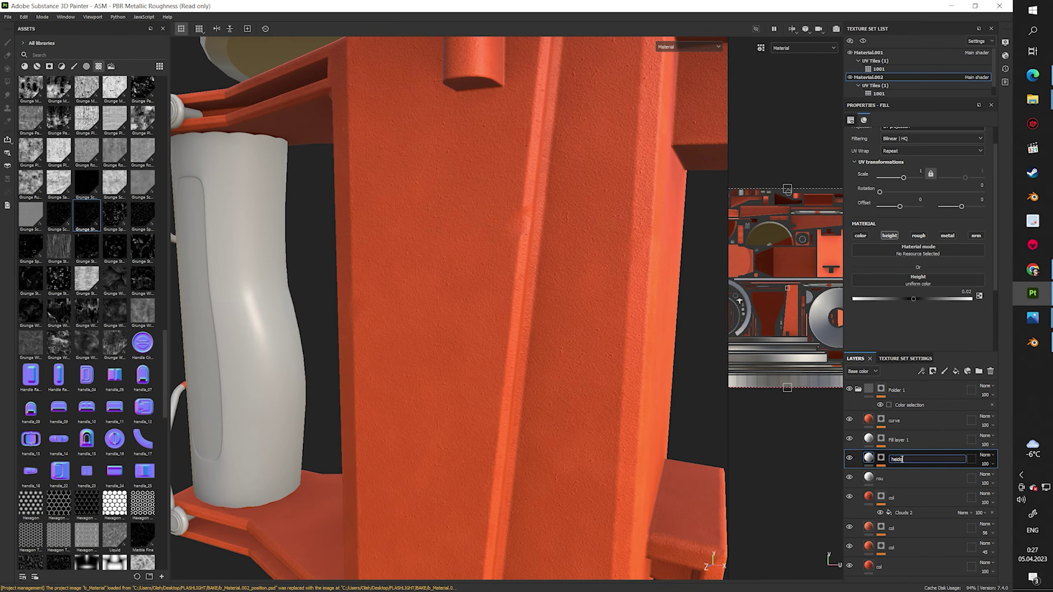
# Add a second black-masked fill layer at height -0.02 masked by a grunge scratch pattern
pyautogui.click(956, 371)
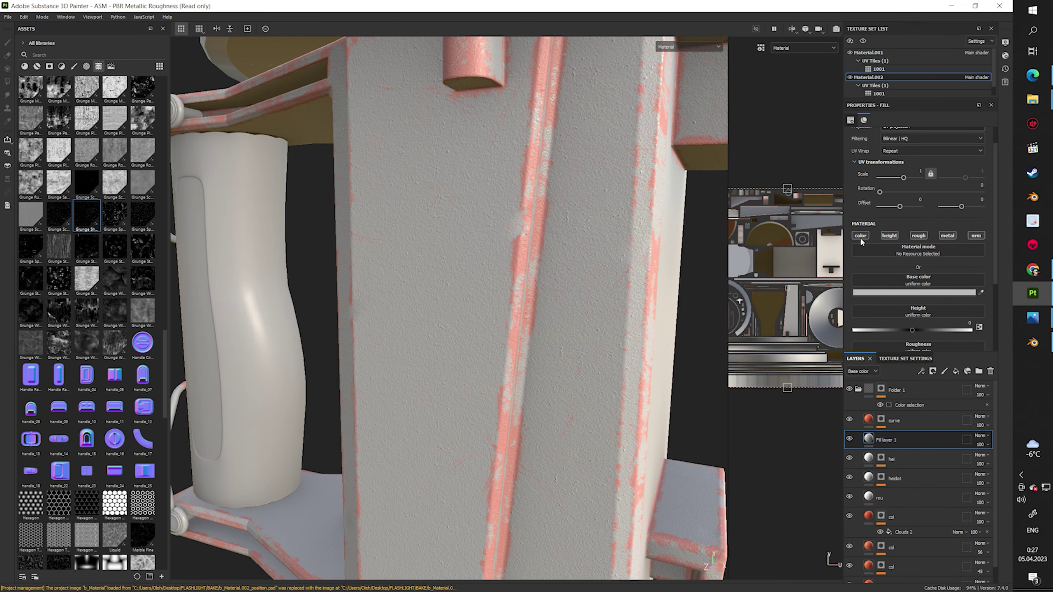
pyautogui.rightClick(916, 452)
pyautogui.click(935, 386)
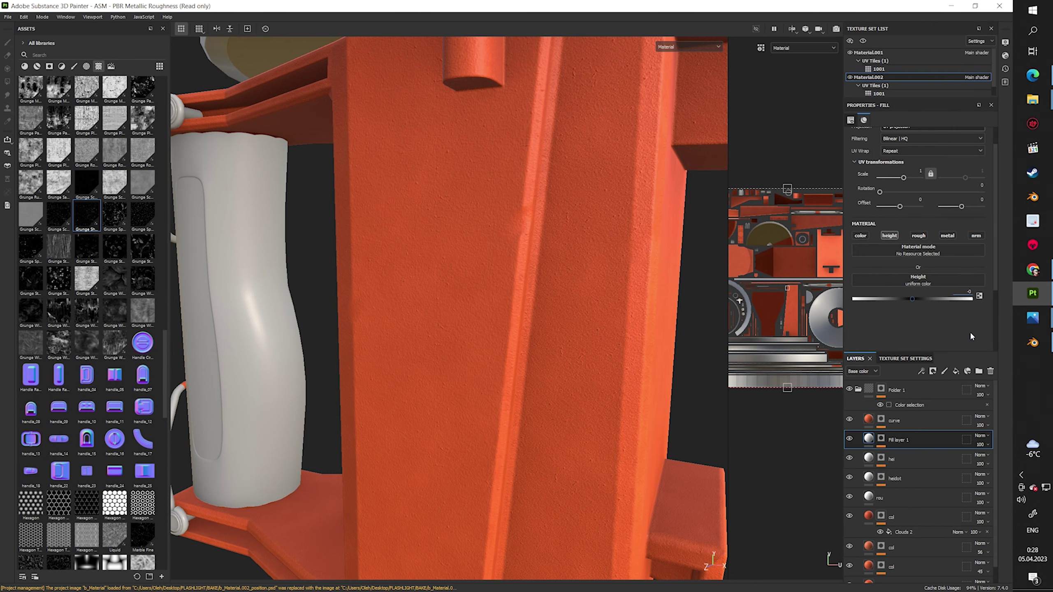
pyautogui.write('.02')
pyautogui.press('Return')
pyautogui.moveTo(66, 234); pyautogui.dragTo(925, 282)
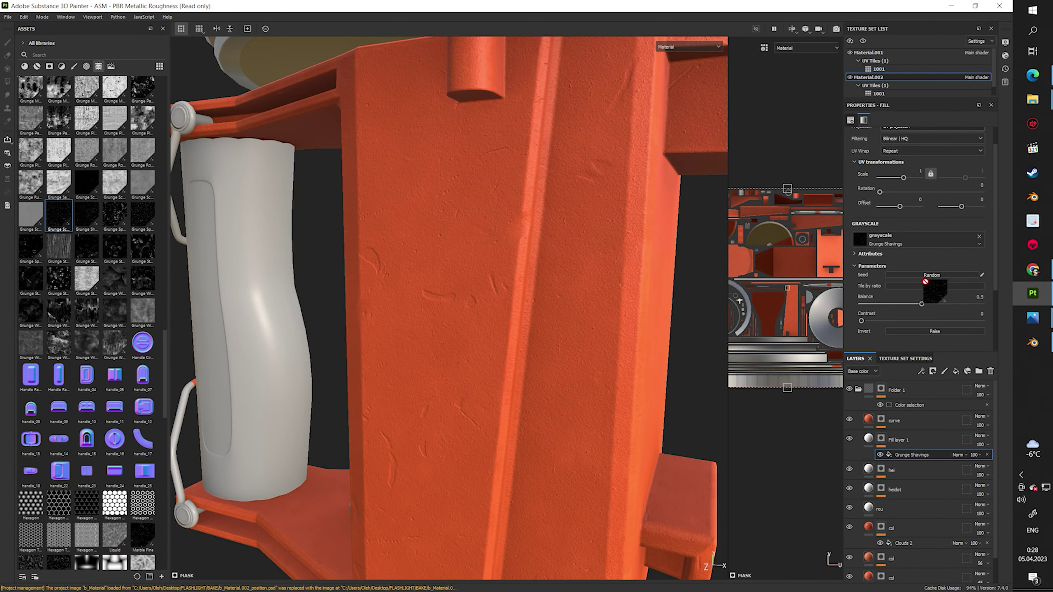
pyautogui.moveTo(891, 335); pyautogui.dragTo(936, 335)
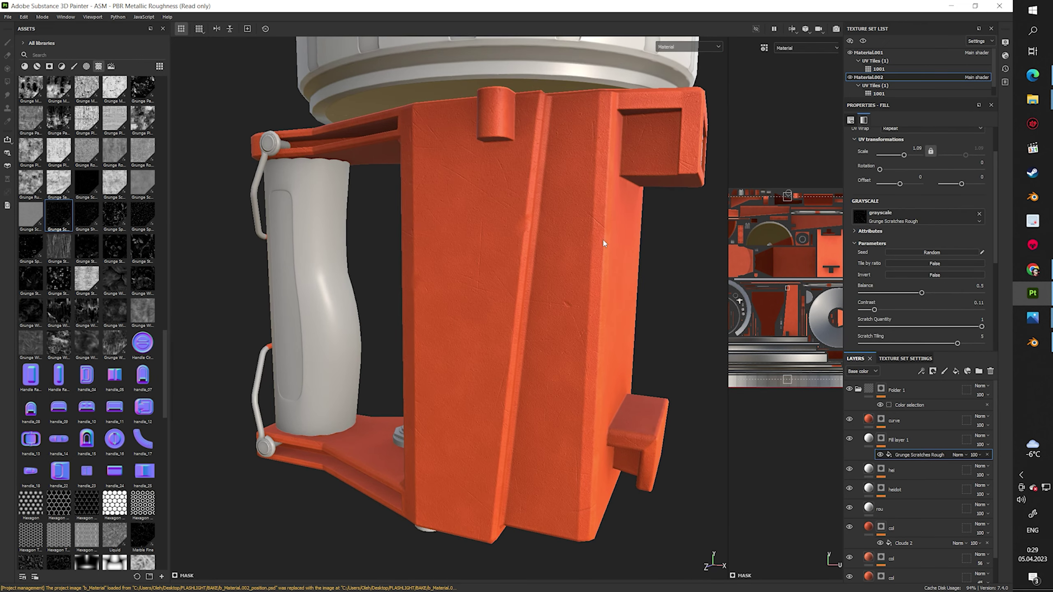
pyautogui.keyDown('alt'); pyautogui.moveTo(558, 164); pyautogui.dragTo(428, 167); pyautogui.keyUp('alt')
pyautogui.scroll(5, 427, 168)
pyautogui.press('4')
pyautogui.click(905, 439)
# Add a Paint effect to Fill layer 1's mask and switch to brush painting
pyautogui.rightClick(906, 441)
pyautogui.click(943, 342)
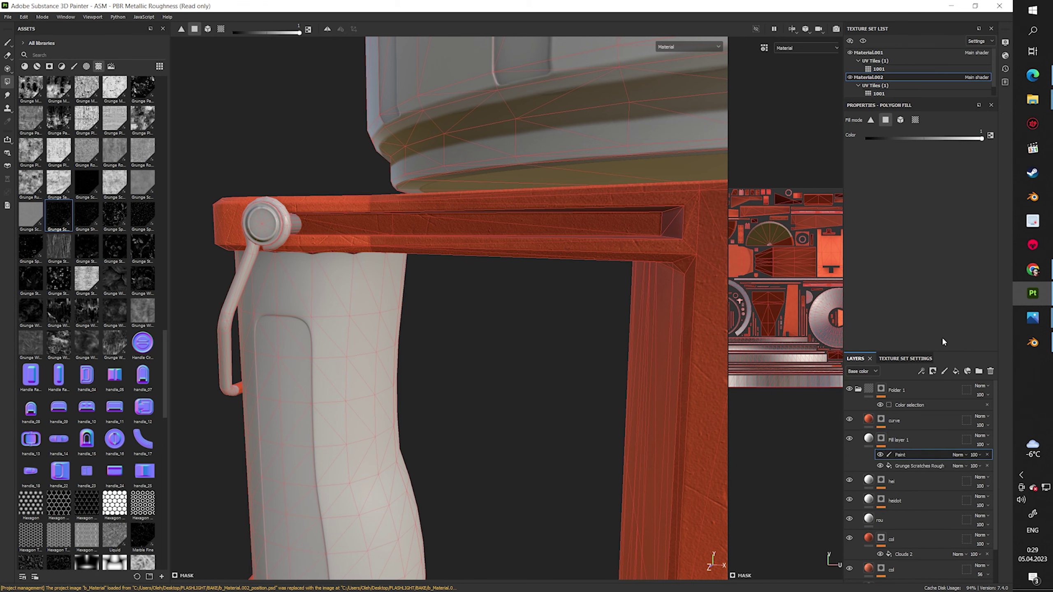
pyautogui.press('1')
pyautogui.moveTo(446, 298)
pyautogui.keyDown('alt'); pyautogui.mouseDown()
pyautogui.moveTo(522, 303)
pyautogui.moveTo(649, 338)
pyautogui.mouseUp(); pyautogui.keyUp('alt')
pyautogui.press('4')
pyautogui.moveTo(231, 305)
pyautogui.keyDown('alt'); pyautogui.mouseDown()
pyautogui.moveTo(305, 263)
pyautogui.moveTo(496, 313)
pyautogui.mouseUp(); pyautogui.keyUp('alt')
pyautogui.click(932, 440)
pyautogui.moveTo(568, 460)
pyautogui.keyDown('alt'); pyautogui.mouseDown()
pyautogui.moveTo(491, 462)
pyautogui.moveTo(642, 414)
pyautogui.moveTo(539, 332)
pyautogui.moveTo(601, 394)
pyautogui.mouseUp(); pyautogui.keyUp('alt')
pyautogui.press('1')
pyautogui.scroll(-5, 643, 415)
# Rename Fill layer 1 to heline and enable its roughness channel
pyautogui.click(912, 441)
pyautogui.write('heih')
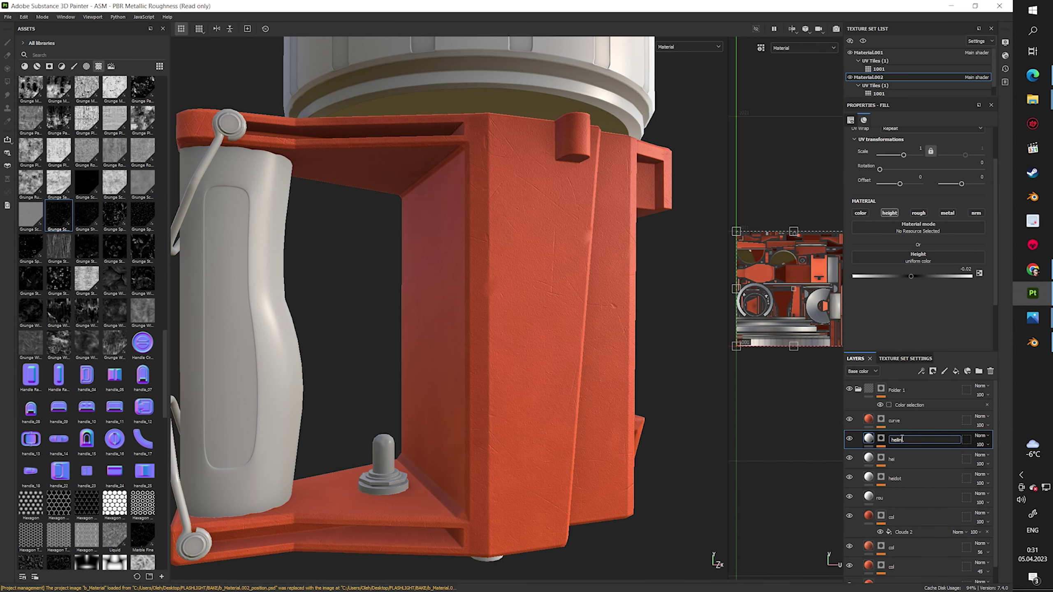
pyautogui.write('e')
pyautogui.press('Return')
pyautogui.click(917, 212)
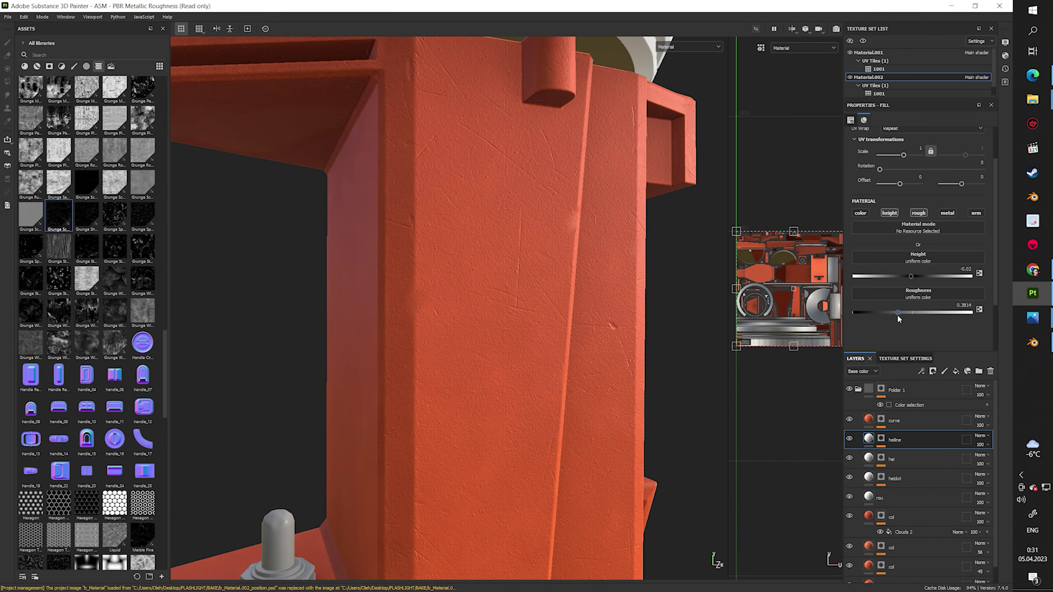
pyautogui.click(897, 439)
pyautogui.click(897, 455)
pyautogui.click(866, 440)
pyautogui.keyDown('alt'); pyautogui.moveTo(541, 384); pyautogui.dragTo(563, 437); pyautogui.keyUp('alt')
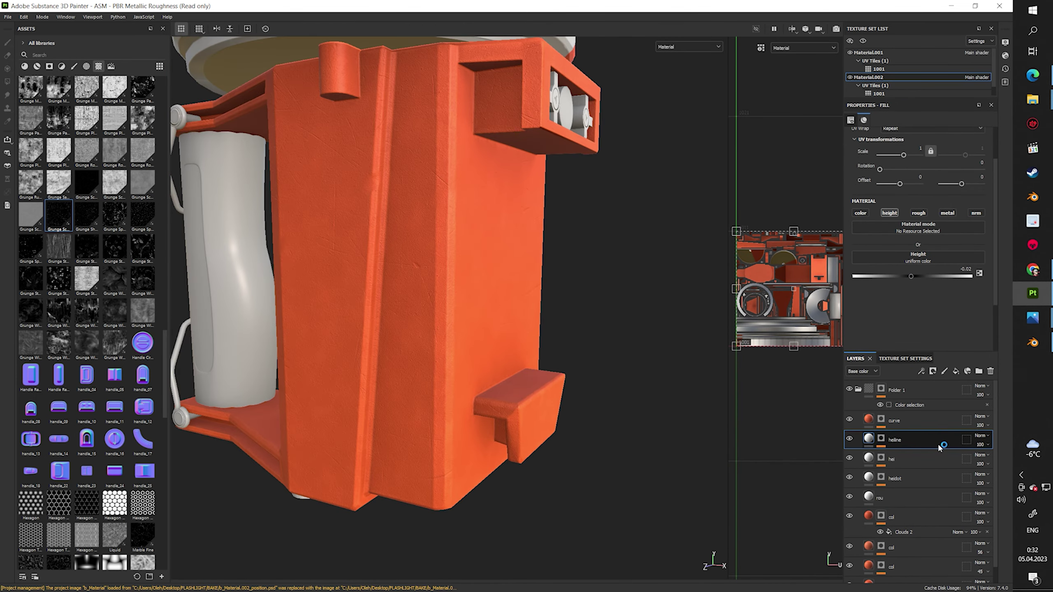
# Duplicate the heline layer and add a Paint effect to the copy's mask
pyautogui.hotkey('ctrl', 'd')
pyautogui.click(896, 454)
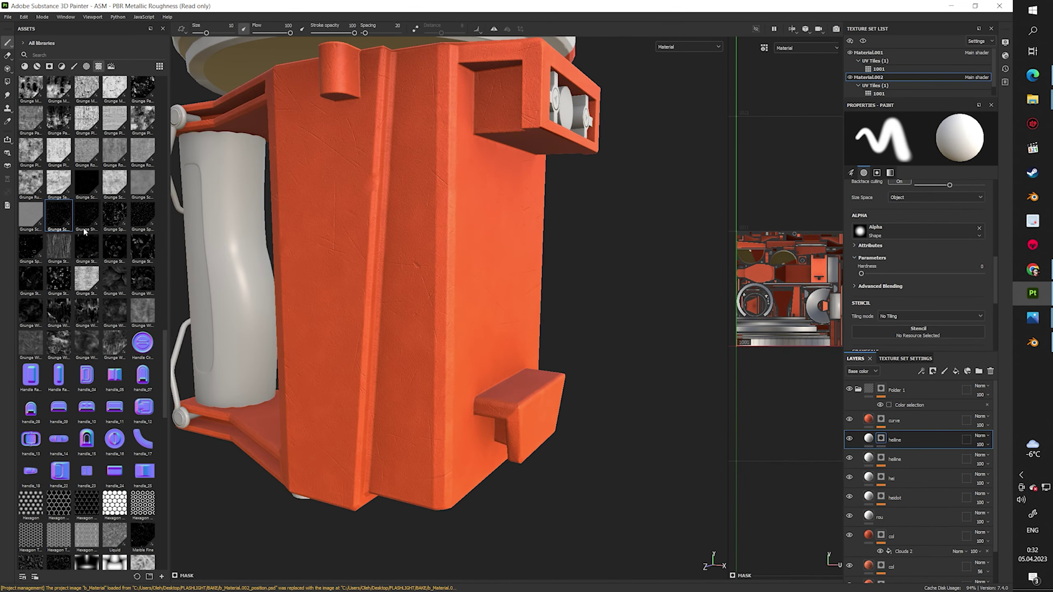
pyautogui.rightClick(897, 440)
pyautogui.click(920, 390)
pyautogui.scroll(5, 571, 329)
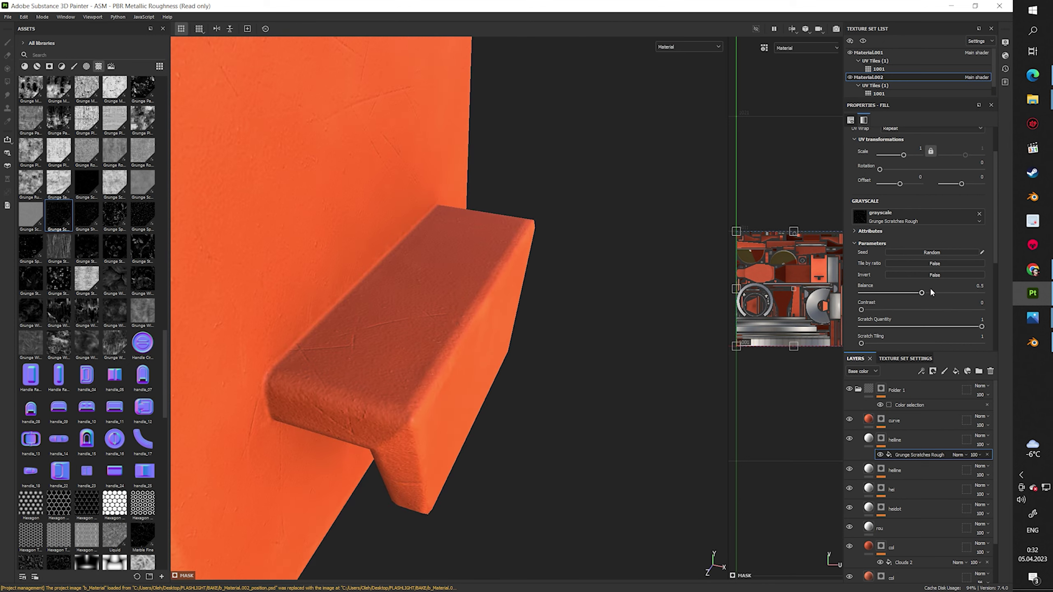
pyautogui.click(910, 440)
pyautogui.rightClick(910, 440)
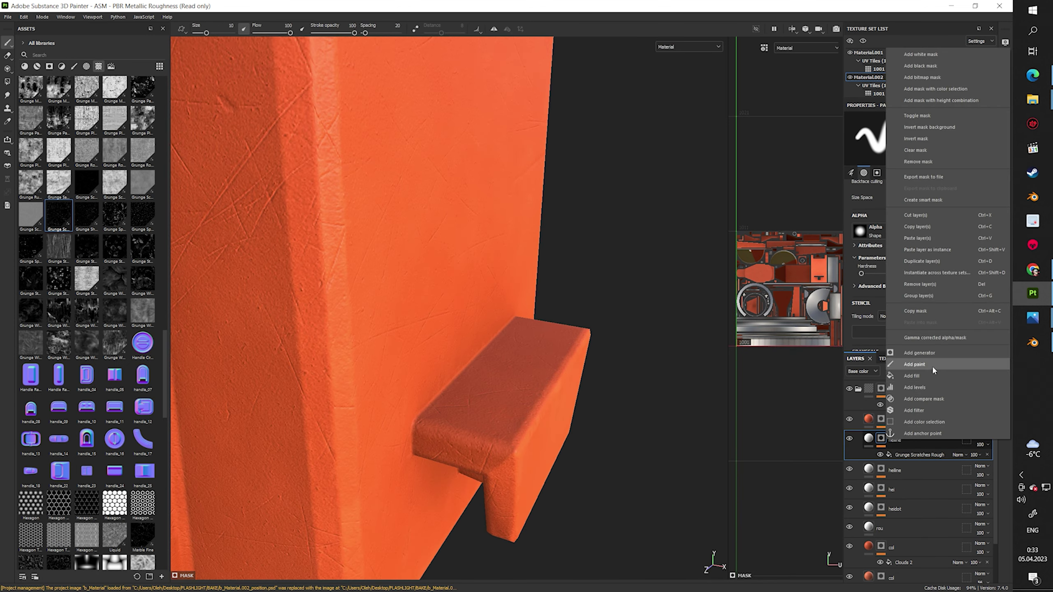
pyautogui.click(931, 366)
# Try a filter effect on heline's mask, then remove it while keeping the Paint effect
pyautogui.scroll(-3, 458, 418)
pyautogui.rightClick(904, 441)
pyautogui.click(925, 460)
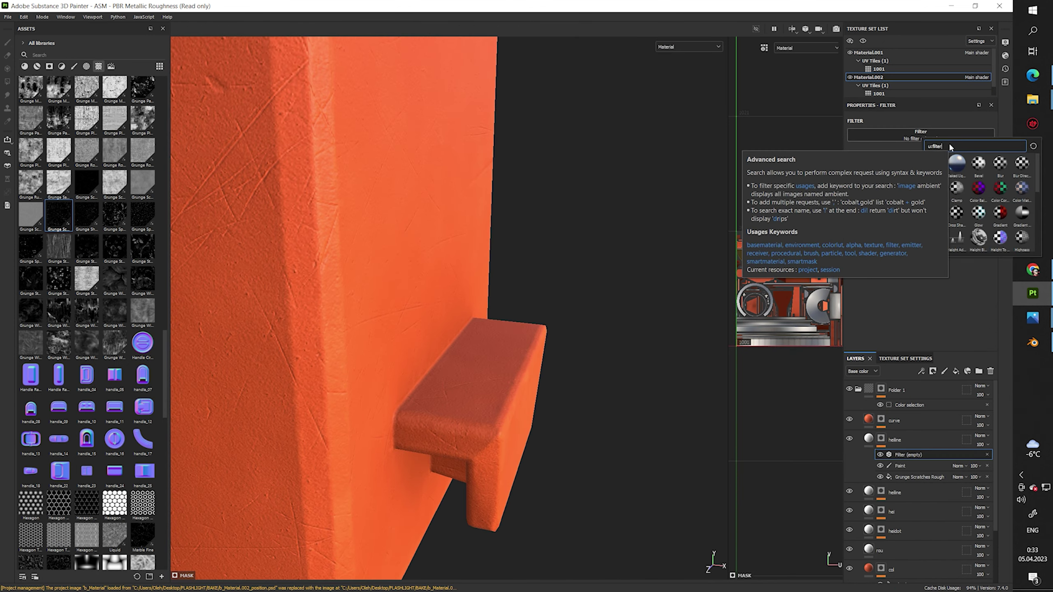
pyautogui.click(979, 175)
pyautogui.press('Delete')
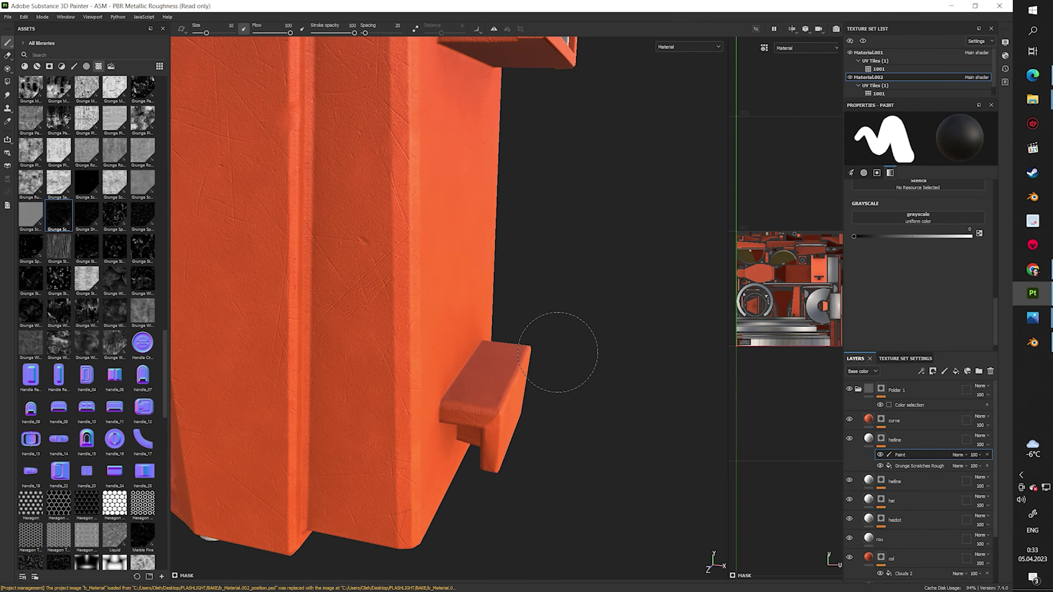
pyautogui.press('Delete')
pyautogui.hotkey('ctrl', 'z')
pyautogui.scroll(-3, 456, 290)
# Shrink the brush to about 6.5 and save the project
pyautogui.moveTo(456, 290)
pyautogui.keyDown('alt'); pyautogui.mouseDown()
pyautogui.moveTo(529, 282)
pyautogui.moveTo(560, 249)
pyautogui.mouseUp(); pyautogui.keyUp('alt')
pyautogui.scroll(4, 589, 208)
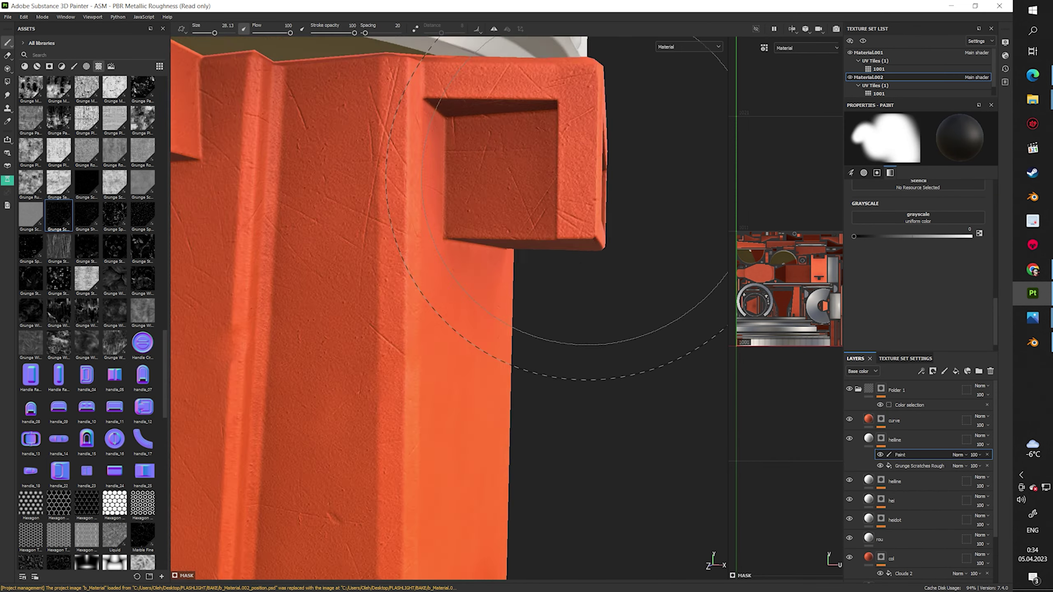
pyautogui.scroll(2, 589, 207)
pyautogui.keyDown('ctrl'); pyautogui.moveTo(588, 207); pyautogui.dragTo(420, 124, button='right'); pyautogui.keyUp('ctrl')
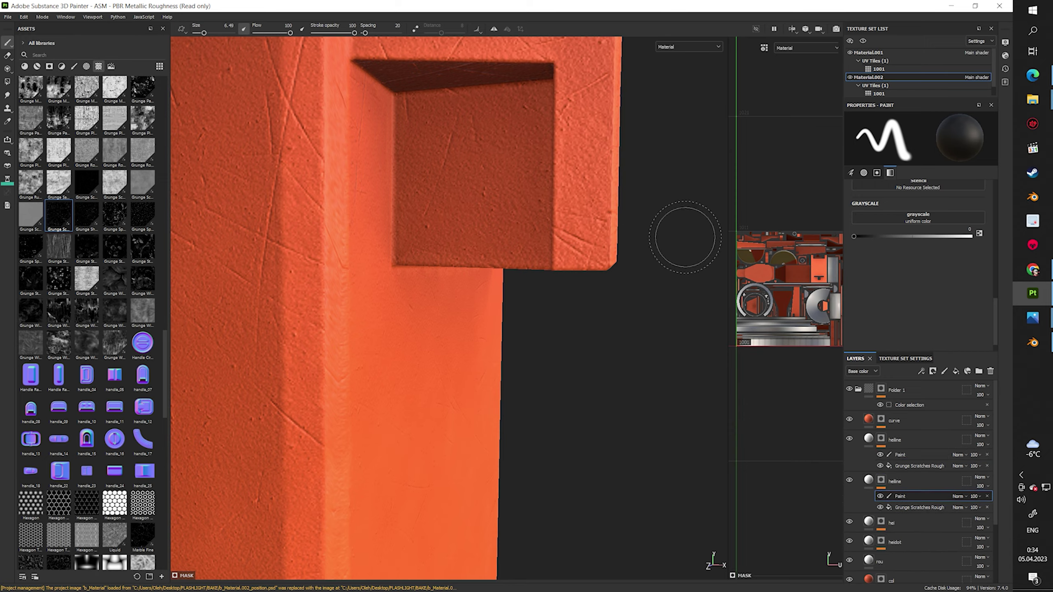
pyautogui.keyDown('alt'); pyautogui.moveTo(685, 238); pyautogui.dragTo(430, 208); pyautogui.keyUp('alt')
pyautogui.scroll(-3, 430, 208)
pyautogui.hotkey('ctrl', 's')
pyautogui.keyDown('alt'); pyautogui.moveTo(518, 270); pyautogui.dragTo(329, 270); pyautogui.keyUp('alt')
# Add the cross-shaped UV island to Folder 1's orange mask in the UV view
pyautogui.click(892, 386)
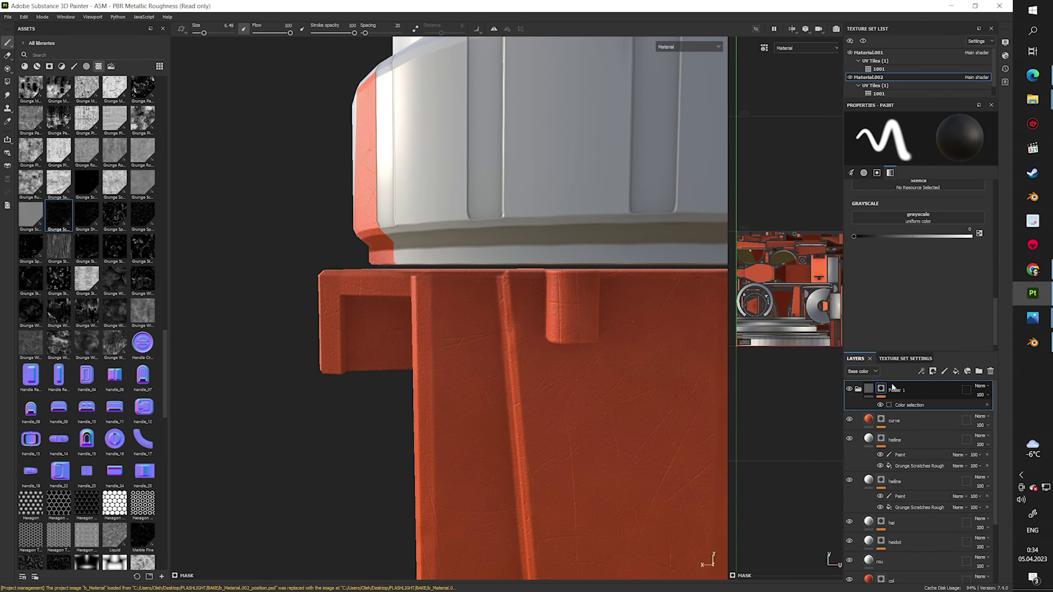
pyautogui.moveTo(444, 266)
pyautogui.keyDown('alt'); pyautogui.mouseDown()
pyautogui.moveTo(497, 249)
pyautogui.moveTo(453, 274)
pyautogui.moveTo(415, 265)
pyautogui.mouseUp(); pyautogui.keyUp('alt')
pyautogui.scroll(-3, 526, 218)
pyautogui.scroll(5, 414, 266)
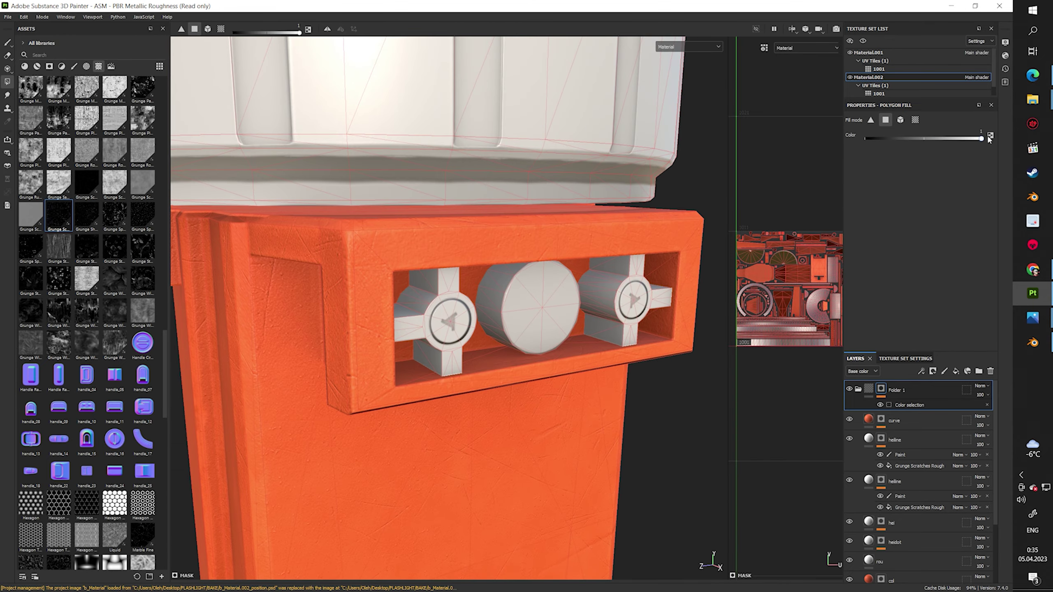
pyautogui.moveTo(732, 332); pyautogui.dragTo(497, 332)
pyautogui.scroll(5, 564, 342)
pyautogui.click(753, 346)
pyautogui.scroll(-3, 302, 313)
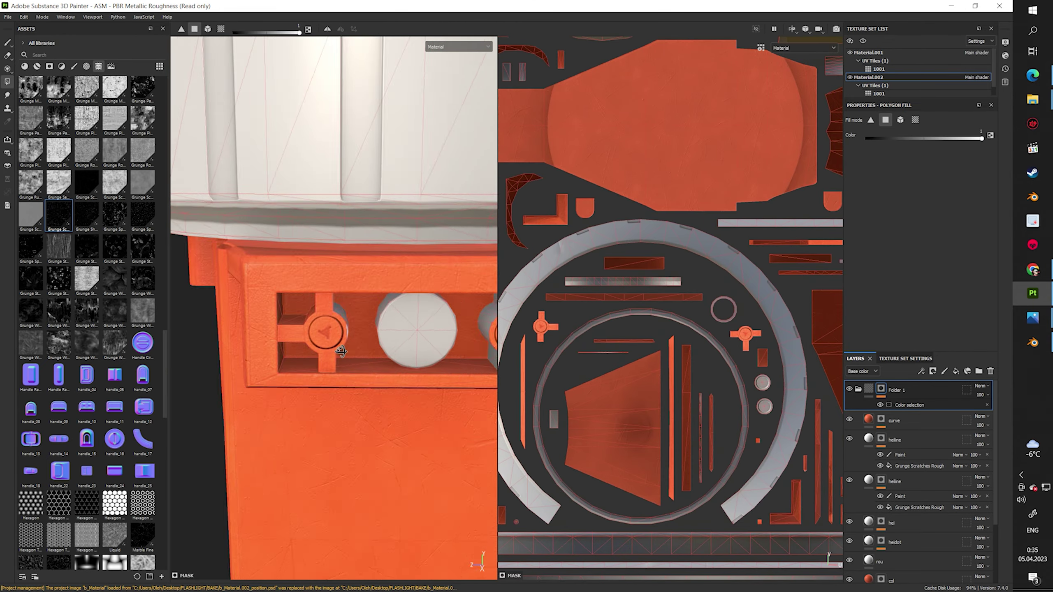
# Inspect the now-orange cross brackets on the box and switch to the 3D-only view
pyautogui.moveTo(302, 313)
pyautogui.keyDown('alt'); pyautogui.mouseDown()
pyautogui.moveTo(453, 324)
pyautogui.moveTo(404, 356)
pyautogui.moveTo(433, 309)
pyautogui.moveTo(301, 251)
pyautogui.moveTo(421, 319)
pyautogui.moveTo(425, 355)
pyautogui.mouseUp(); pyautogui.keyUp('alt')
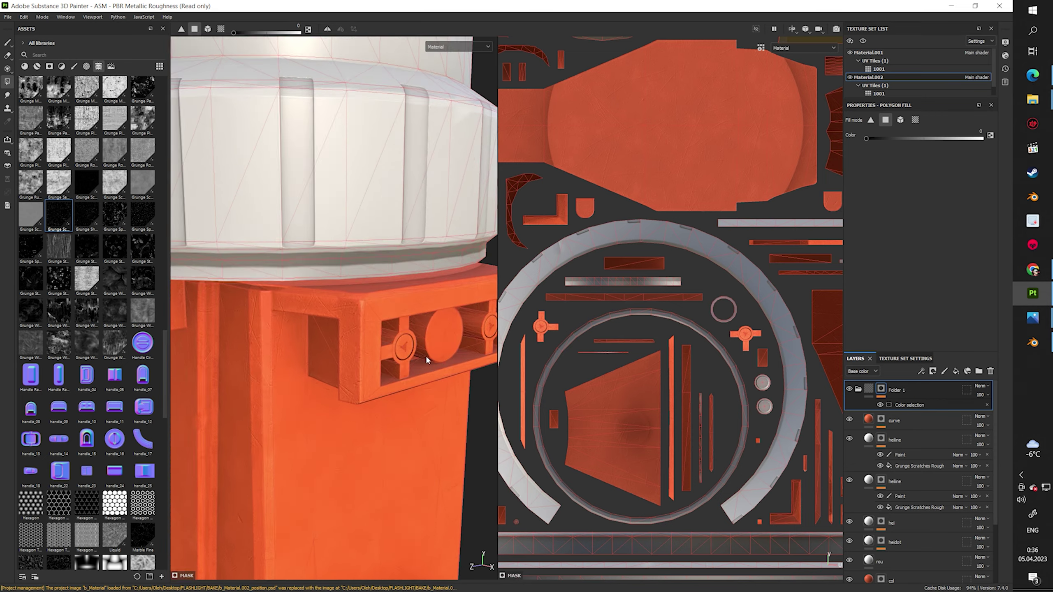
pyautogui.scroll(3, 425, 355)
pyautogui.scroll(3, 539, 334)
pyautogui.scroll(-3, 335, 312)
pyautogui.moveTo(336, 311)
pyautogui.keyDown('alt'); pyautogui.mouseDown()
pyautogui.moveTo(395, 320)
pyautogui.moveTo(450, 354)
pyautogui.moveTo(413, 328)
pyautogui.moveTo(394, 291)
pyautogui.moveTo(359, 170)
pyautogui.moveTo(664, 332)
pyautogui.moveTo(795, 418)
pyautogui.mouseUp(); pyautogui.keyUp('alt')
pyautogui.scroll(-3, 413, 328)
pyautogui.press('1')
pyautogui.press('F2')
# Add a fill layer with color and height off, masked by Grunge Stains Leaky
pyautogui.rightClick(910, 420)
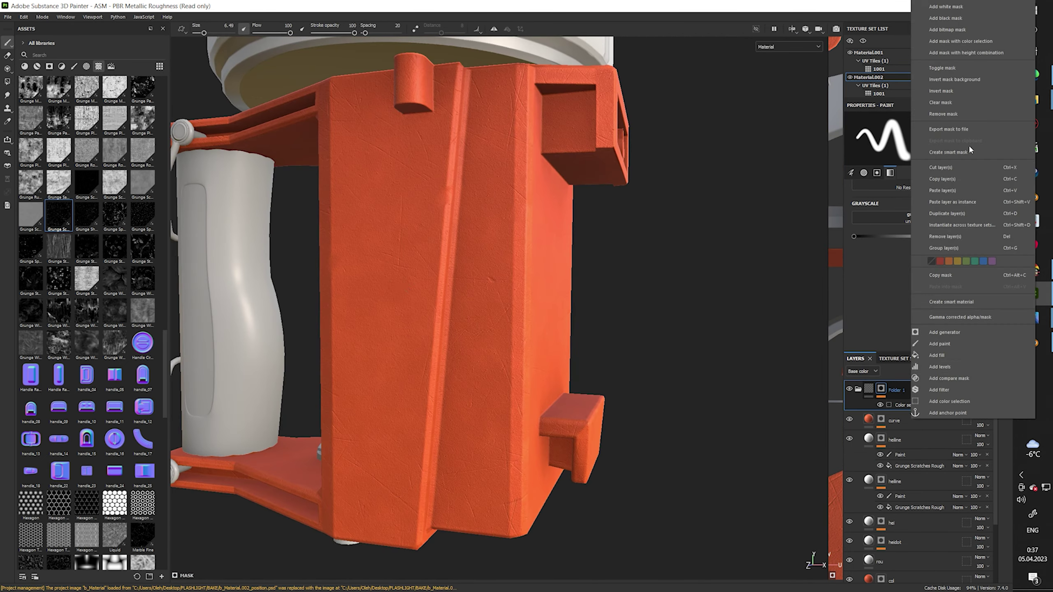
pyautogui.click(928, 412)
pyautogui.click(890, 212)
pyautogui.click(859, 212)
pyautogui.scroll(-3, 85, 241)
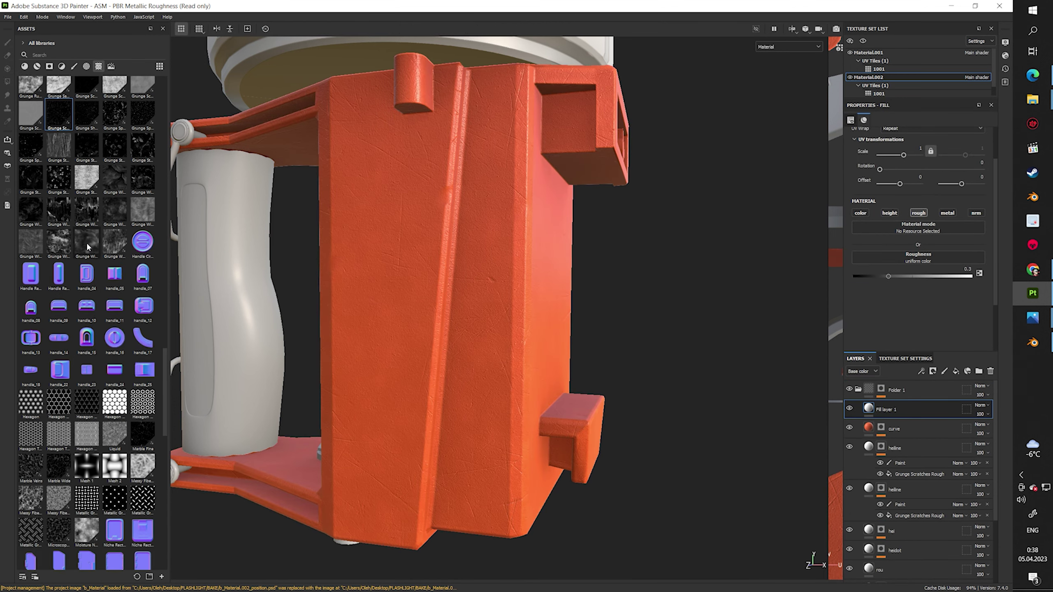
pyautogui.moveTo(143, 146); pyautogui.dragTo(197, 215)
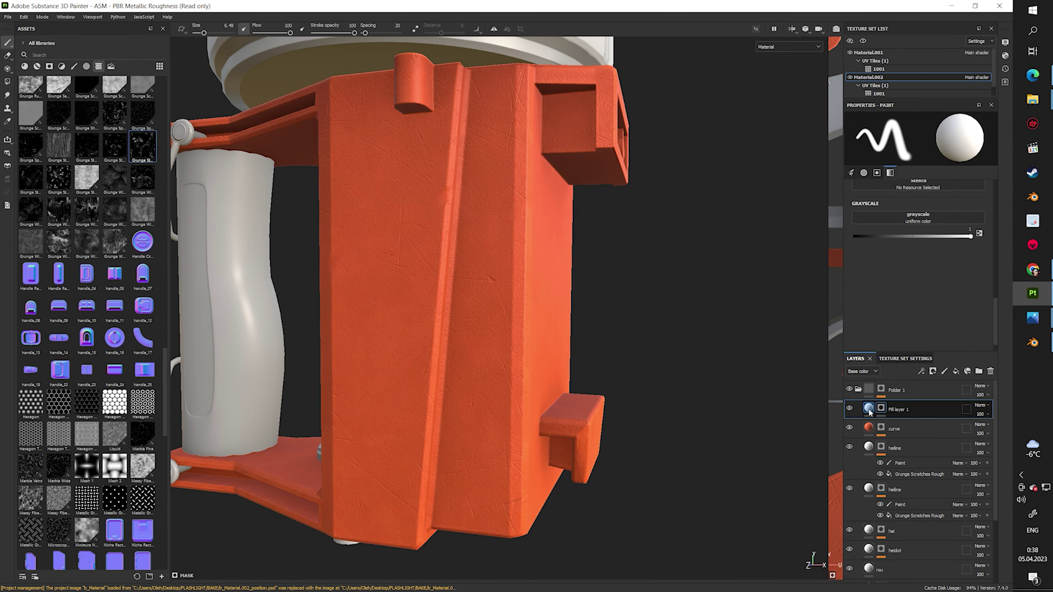
pyautogui.click(879, 214)
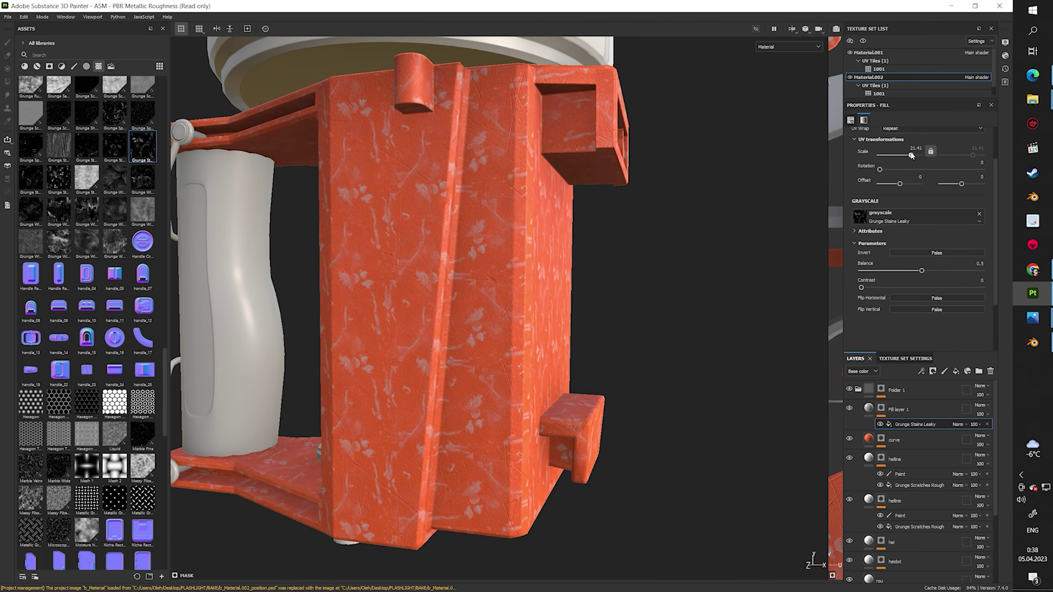
# Try another grunge in the mask with tri-planar projection, then remove it
pyautogui.scroll(-3, 90, 217)
pyautogui.scroll(10, 90, 217)
pyautogui.scroll(-5, 90, 217)
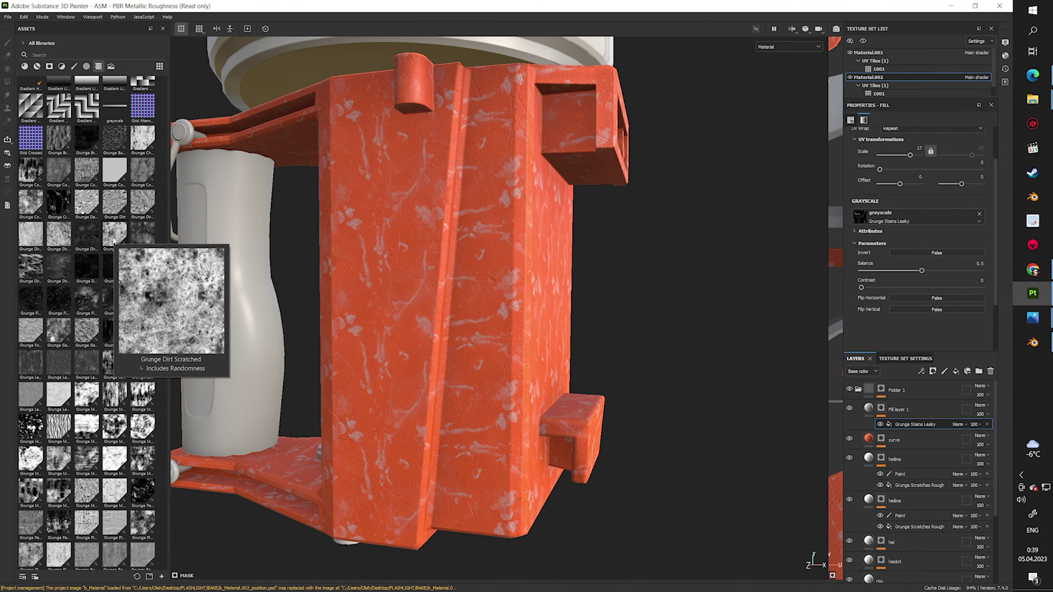
pyautogui.scroll(-5, 90, 219)
pyautogui.scroll(-5, 91, 225)
pyautogui.scroll(-5, 117, 234)
pyautogui.scroll(5, 117, 235)
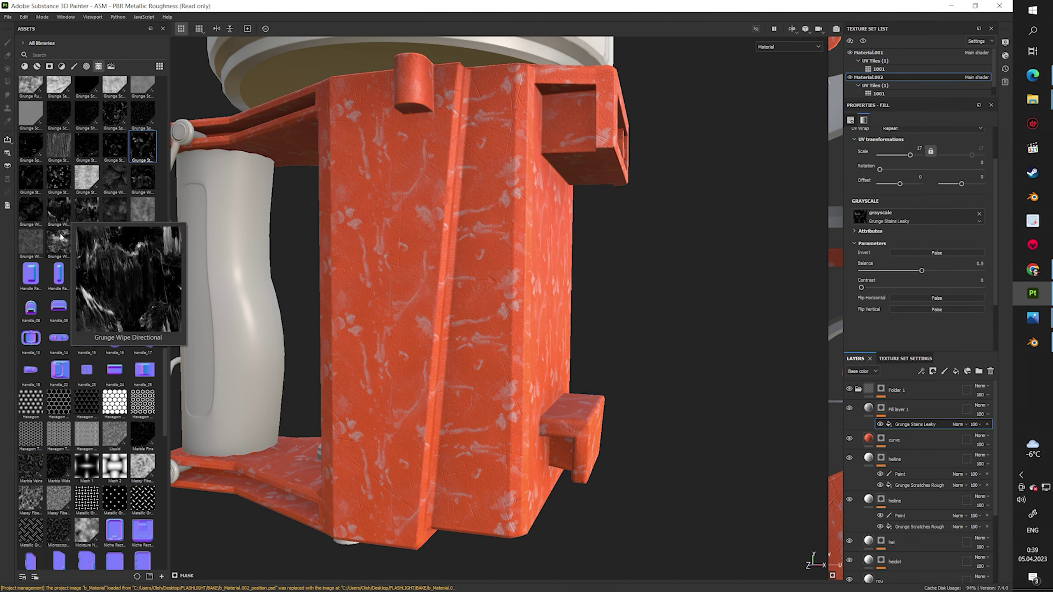
pyautogui.moveTo(31, 179); pyautogui.dragTo(875, 218)
pyautogui.click(908, 178)
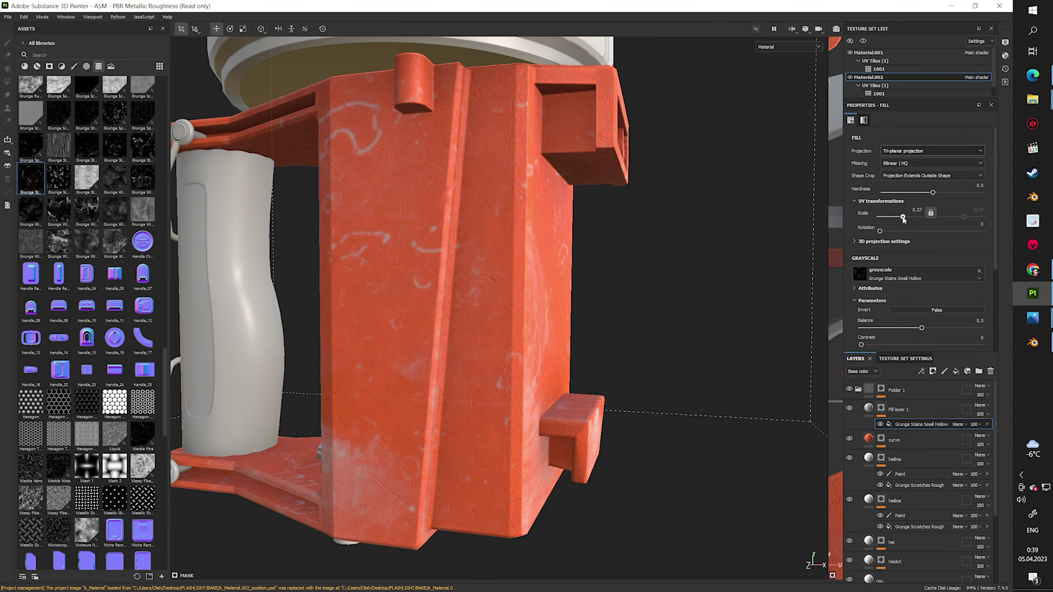
pyautogui.scroll(-5, 677, 323)
pyautogui.moveTo(677, 323)
pyautogui.keyDown('alt'); pyautogui.mouseDown()
pyautogui.moveTo(338, 342)
pyautogui.moveTo(571, 353)
pyautogui.mouseUp(); pyautogui.keyUp('alt')
pyautogui.press('Delete')
# Try Grunge Stains Small Hollow, then settle on Grunge Map 007 for the mask
pyautogui.scroll(5, 501, 356)
pyautogui.scroll(-5, 501, 356)
pyautogui.scroll(2, 501, 356)
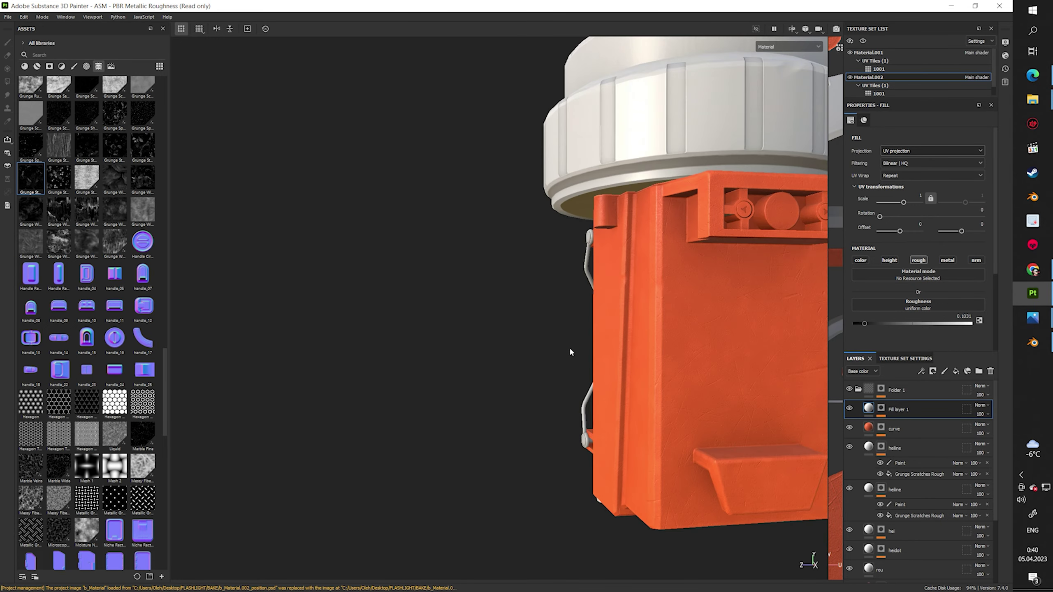
pyautogui.scroll(3, 571, 352)
pyautogui.click(882, 410)
pyautogui.scroll(5, 68, 151)
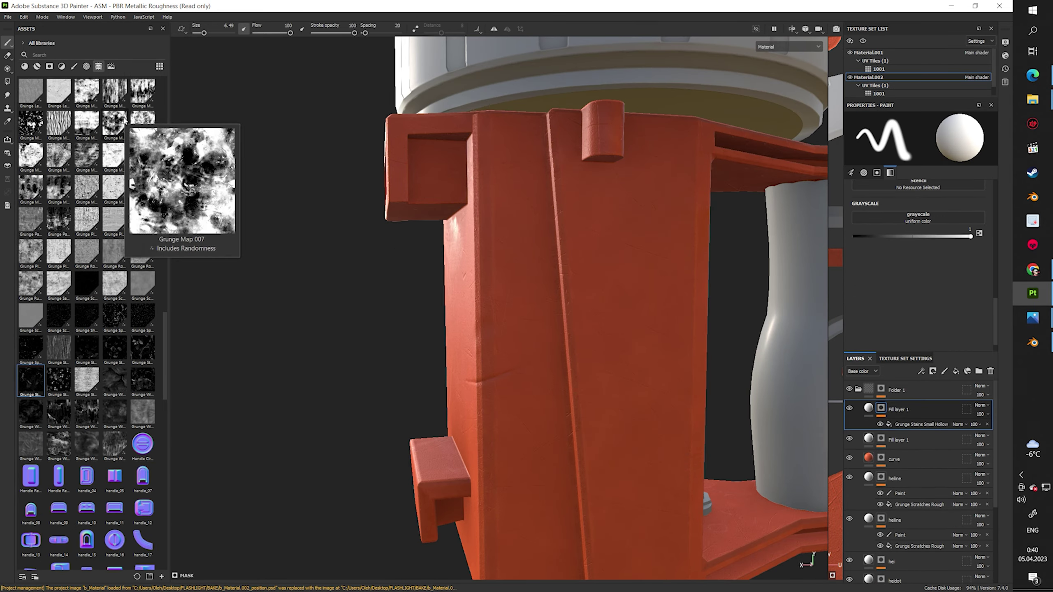
pyautogui.moveTo(114, 123); pyautogui.dragTo(895, 422)
pyautogui.keyDown('alt'); pyautogui.moveTo(477, 291); pyautogui.dragTo(532, 314); pyautogui.keyUp('alt')
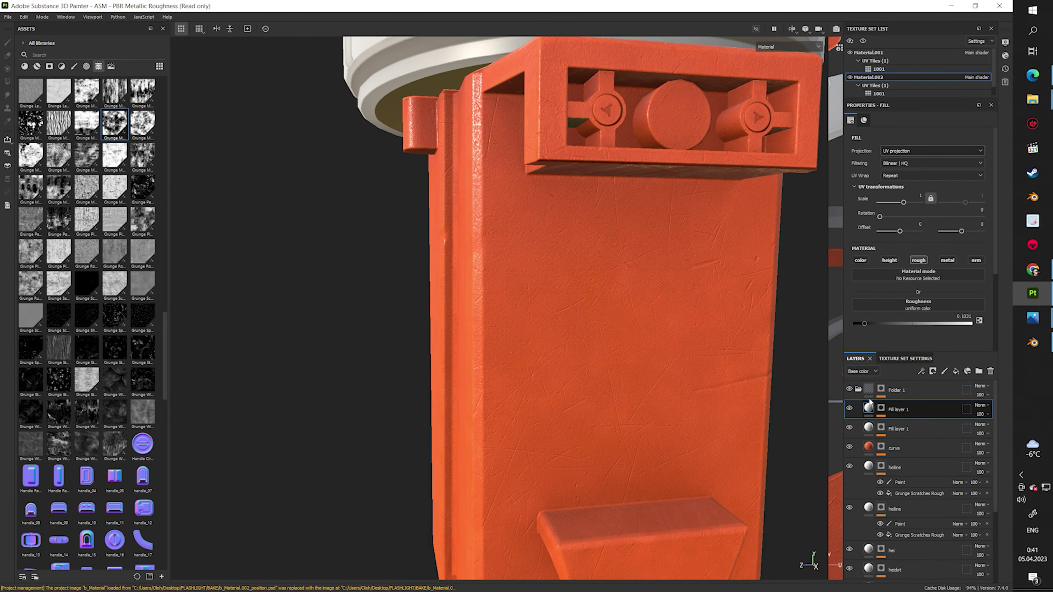
# Re-enable the fill's color channel and pick its base color
pyautogui.click(860, 260)
pyautogui.scroll(-5, 497, 290)
pyautogui.click(914, 292)
pyautogui.moveTo(600, 286)
pyautogui.keyDown('alt'); pyautogui.mouseDown()
pyautogui.moveTo(692, 285)
pyautogui.moveTo(522, 465)
pyautogui.mouseUp(); pyautogui.keyUp('alt')
pyautogui.scroll(3, 692, 285)
pyautogui.scroll(3, 458, 446)
pyautogui.keyDown('alt'); pyautogui.moveTo(458, 446); pyautogui.dragTo(411, 394); pyautogui.keyUp('alt')
pyautogui.scroll(-4, 410, 394)
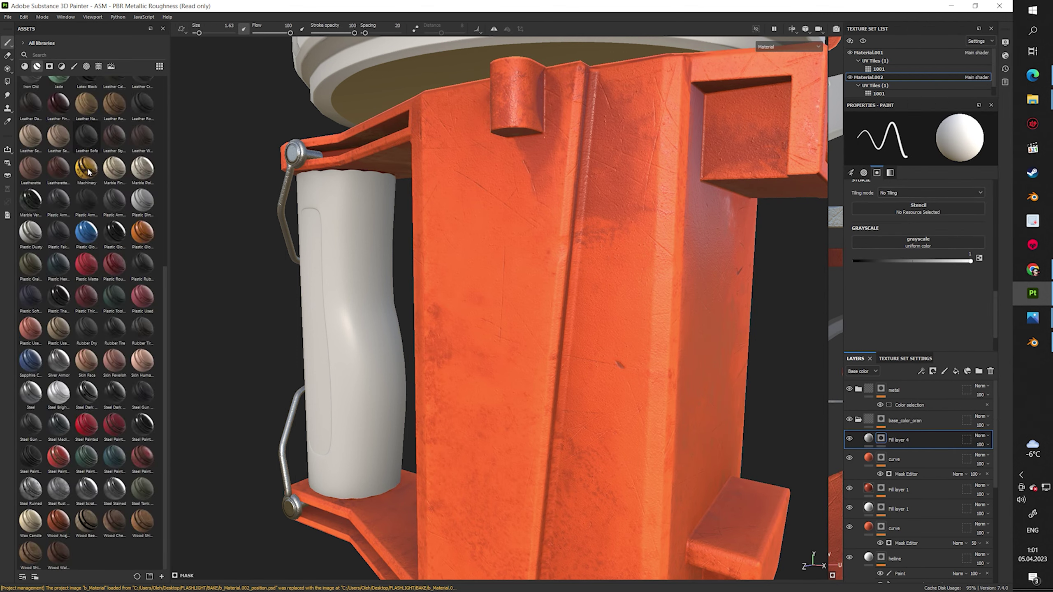
# Give the fill layer a dirt mask and set its base color, Roughness 1 and Height 0.0186
pyautogui.click(50, 67)
pyautogui.moveTo(115, 316)
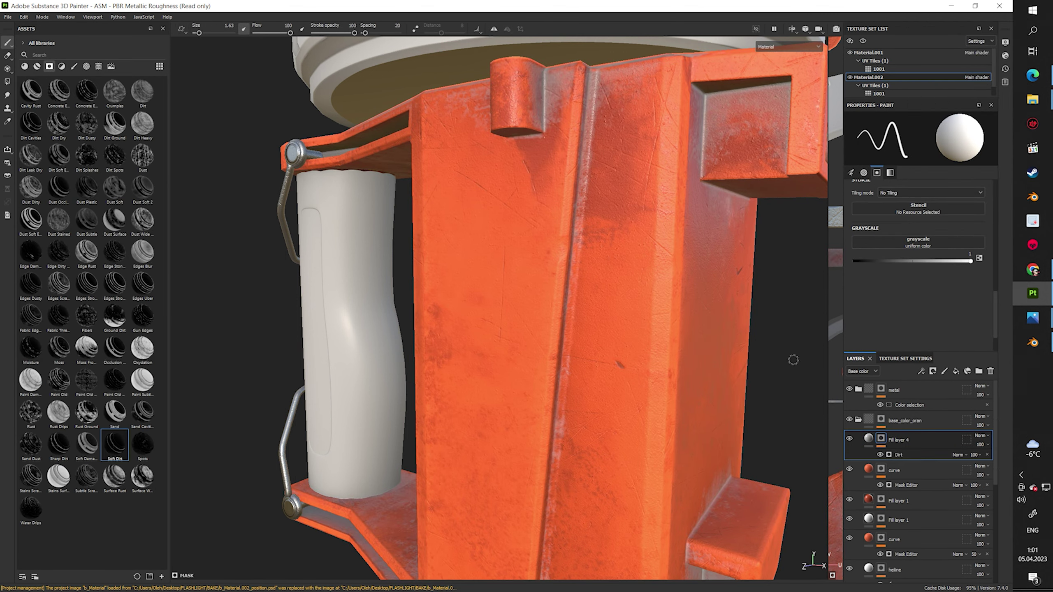
pyautogui.scroll(2, 498, 290)
pyautogui.click(921, 441)
pyautogui.click(980, 292)
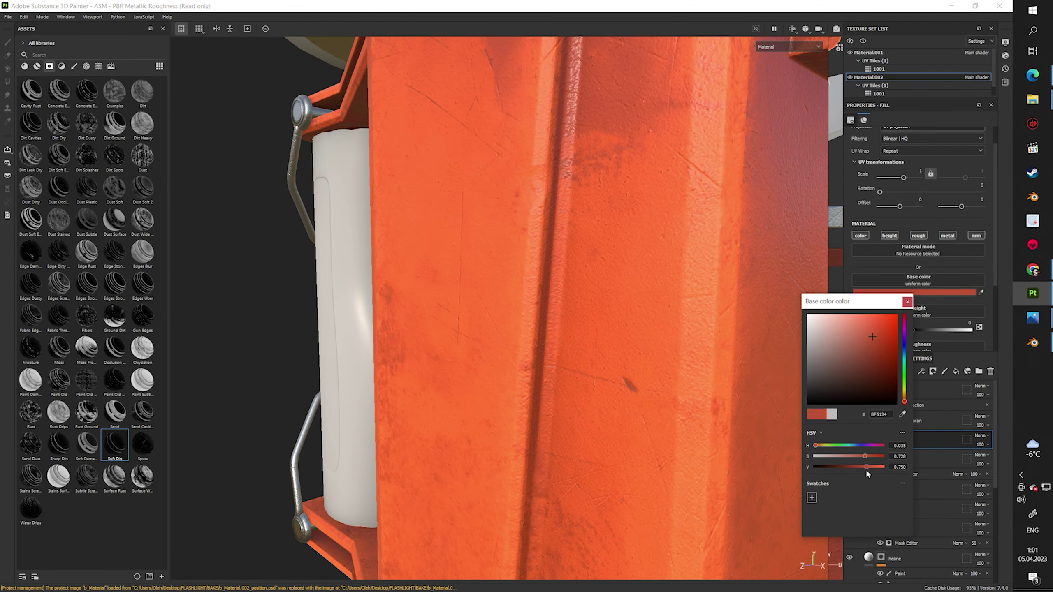
pyautogui.click(920, 329)
pyautogui.moveTo(936, 294); pyautogui.dragTo(971, 294)
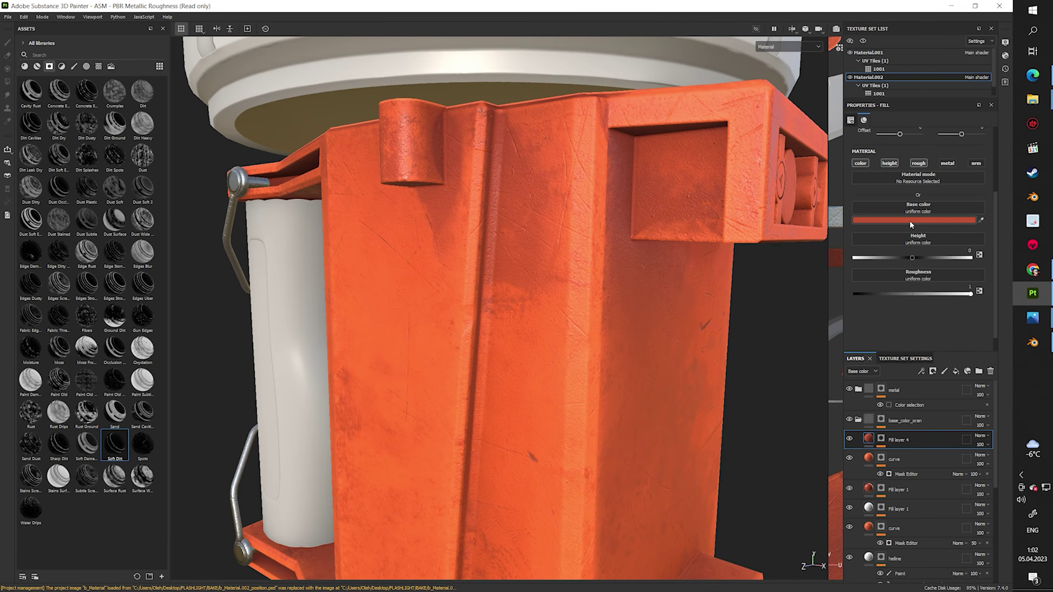
pyautogui.moveTo(906, 255); pyautogui.dragTo(913, 257)
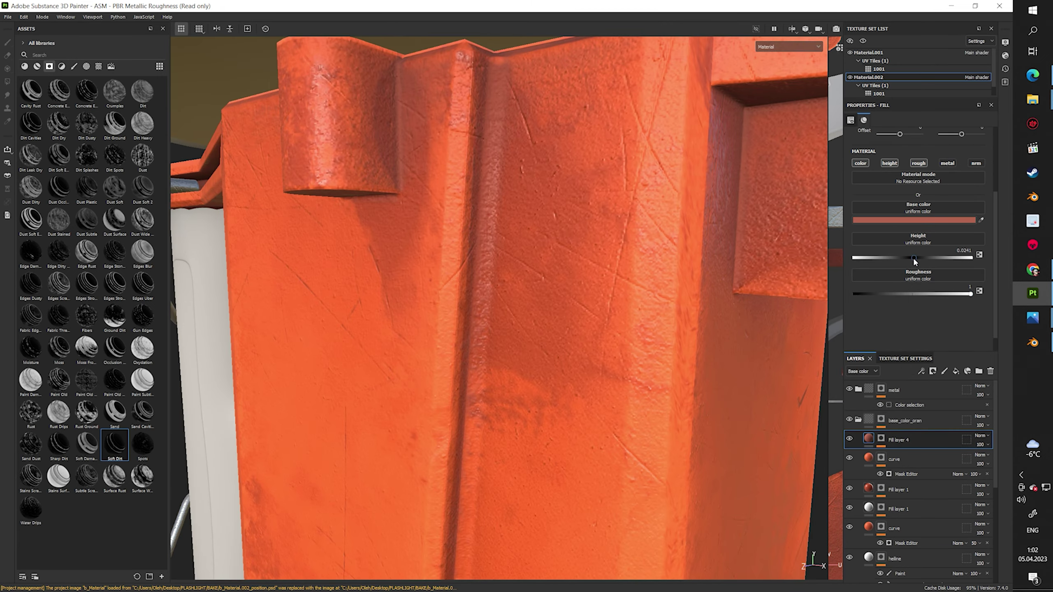
# Zoom in on the cross bracket and paint the metal layer's mask over the bolt heads
pyautogui.moveTo(414, 249)
pyautogui.keyDown('alt'); pyautogui.mouseDown()
pyautogui.moveTo(519, 223)
pyautogui.moveTo(494, 294)
pyautogui.mouseUp(); pyautogui.keyUp('alt')
pyautogui.scroll(5, 513, 241)
pyautogui.scroll(4, 731, 418)
pyautogui.scroll(-3, 660, 295)
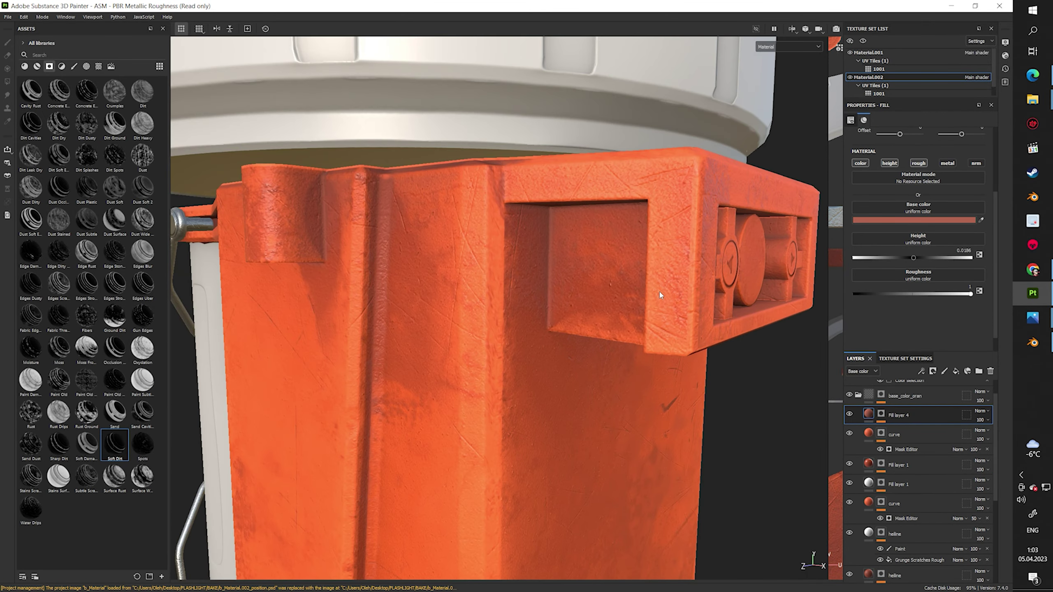
pyautogui.scroll(-5, 660, 295)
pyautogui.keyDown('alt'); pyautogui.moveTo(660, 294); pyautogui.dragTo(679, 289); pyautogui.keyUp('alt')
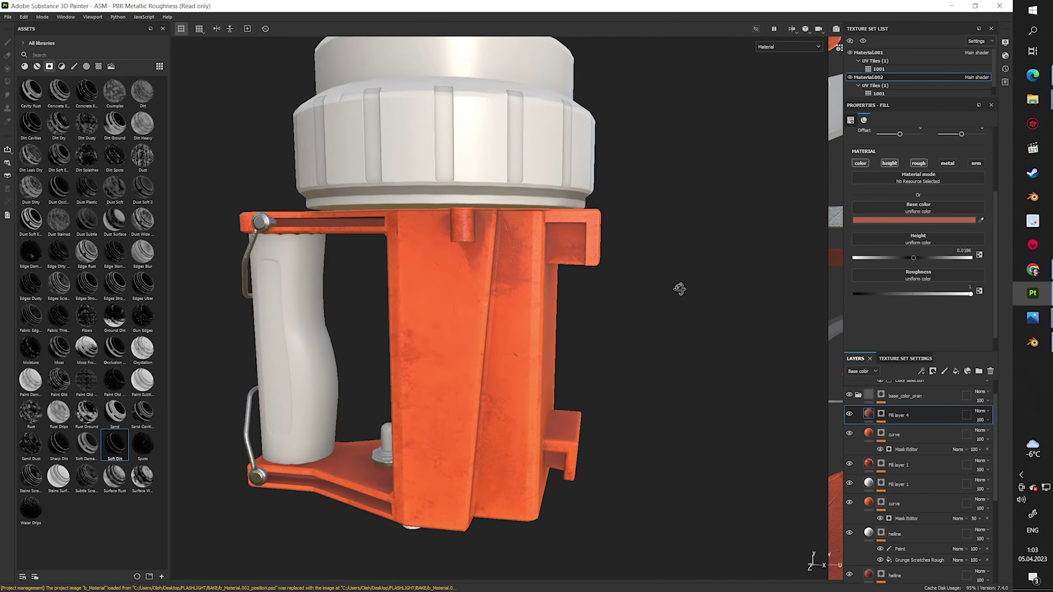
pyautogui.press('1')
pyautogui.scroll(5, 679, 289)
pyautogui.scroll(3, 708, 332)
pyautogui.keyDown('alt'); pyautogui.moveTo(677, 241); pyautogui.dragTo(647, 239); pyautogui.keyUp('alt')
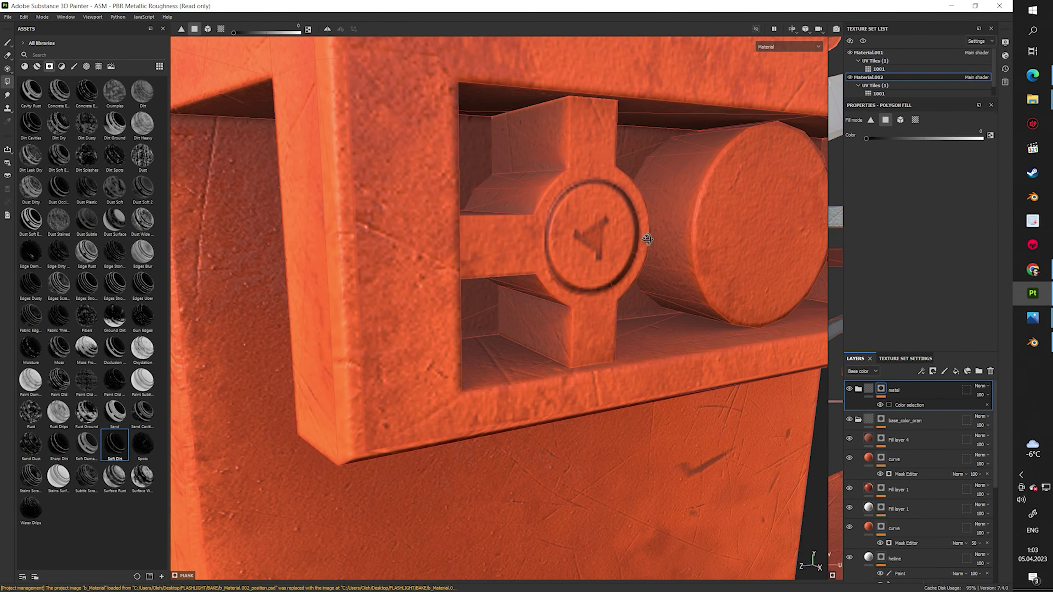
pyautogui.scroll(-5, 582, 236)
pyautogui.scroll(-3, 534, 324)
pyautogui.scroll(4, 535, 324)
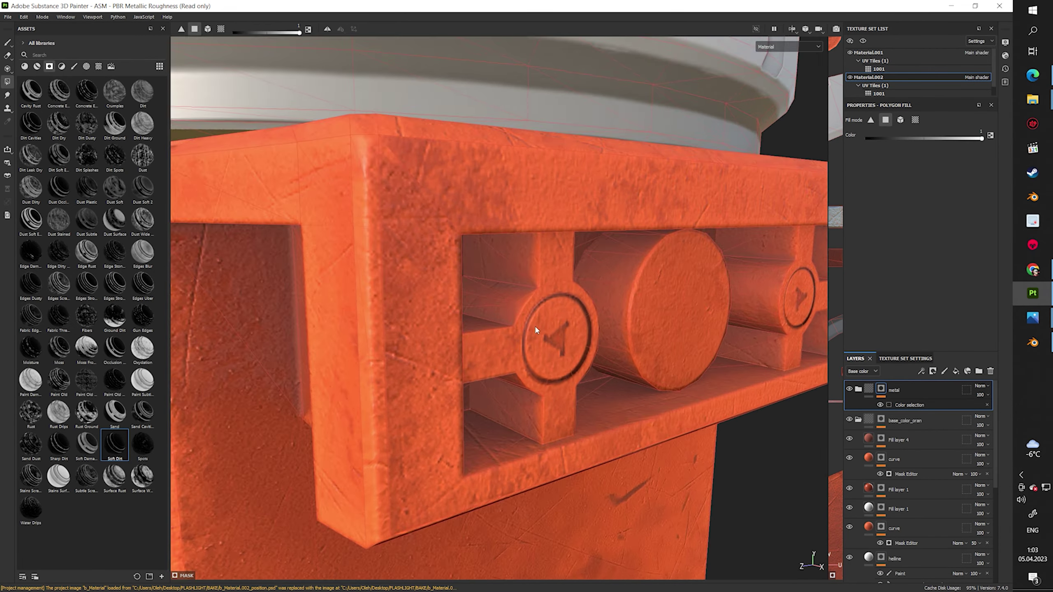
pyautogui.scroll(3, 681, 359)
# Show 3D and UV views side by side, add a paint effect to the metal layer, and add a renamed folder
pyautogui.press('F1')
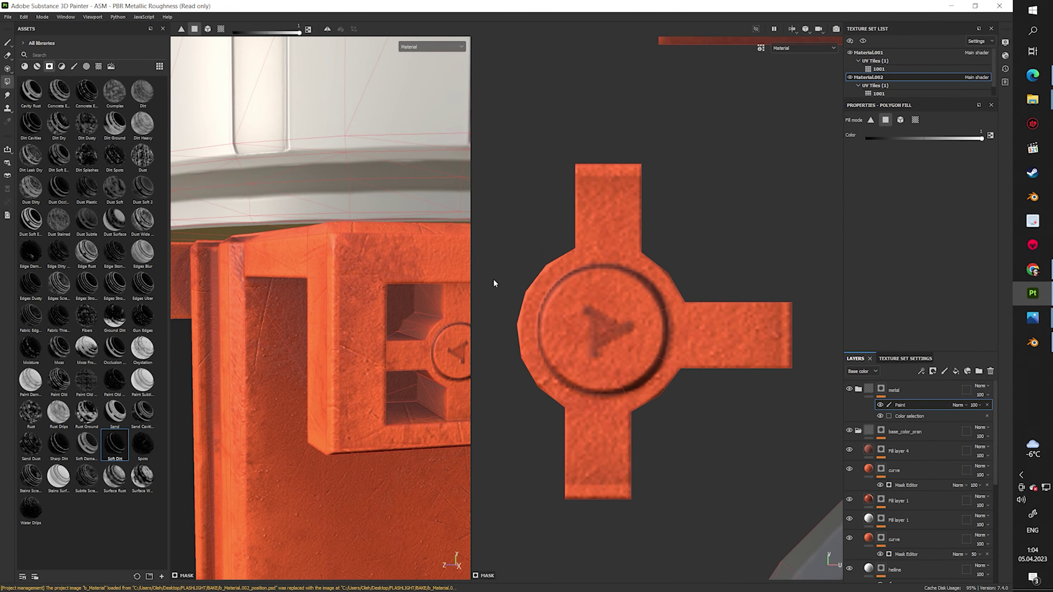
pyautogui.press('1')
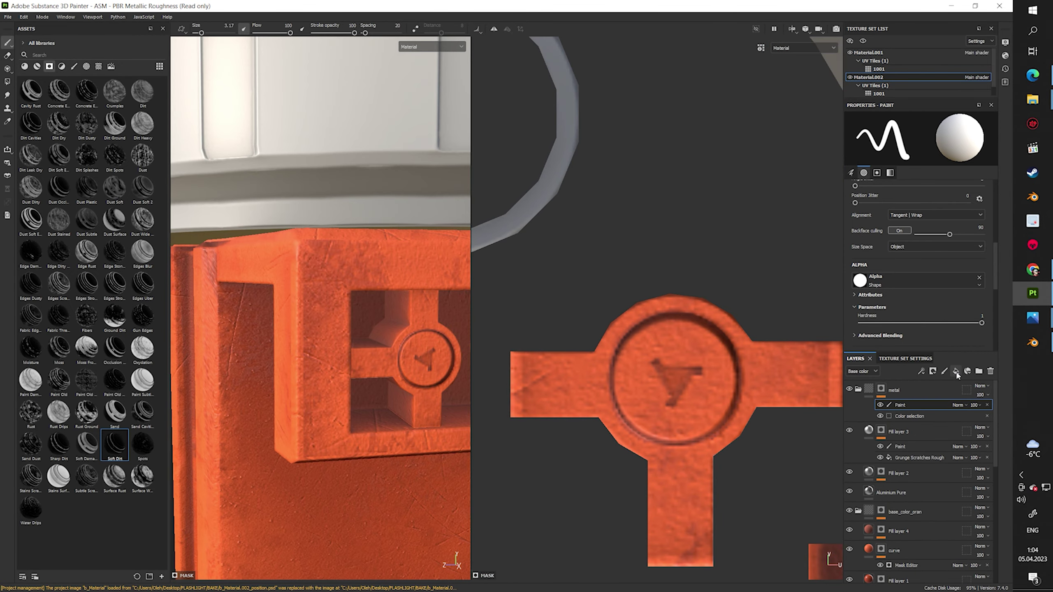
pyautogui.click(978, 371)
pyautogui.doubleClick(894, 390)
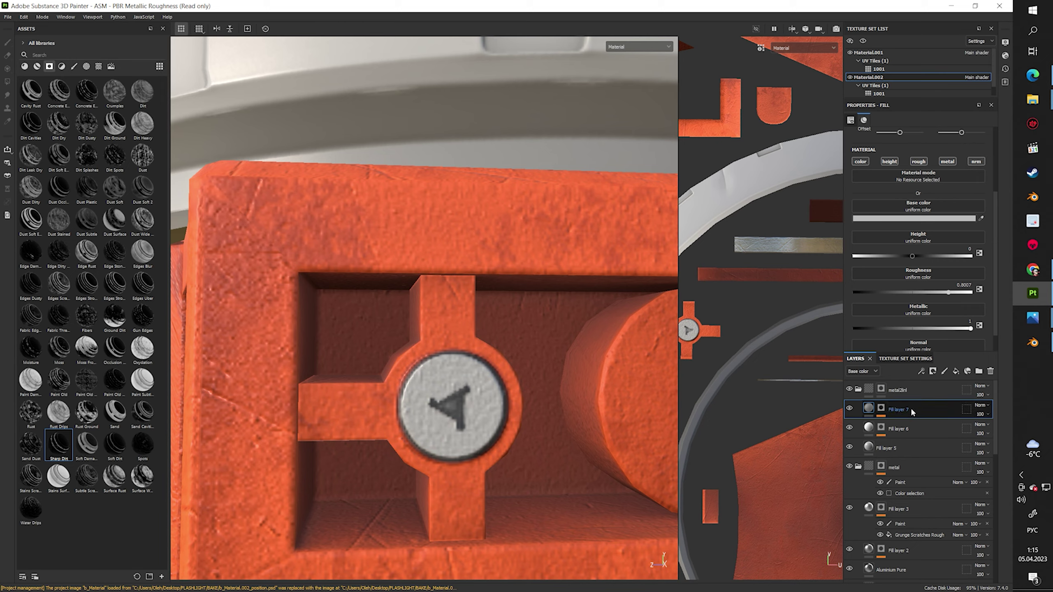
# Select Fill layer 5 and add a paint effect to the second metal folder
pyautogui.click(887, 448)
pyautogui.scroll(-5, 381, 334)
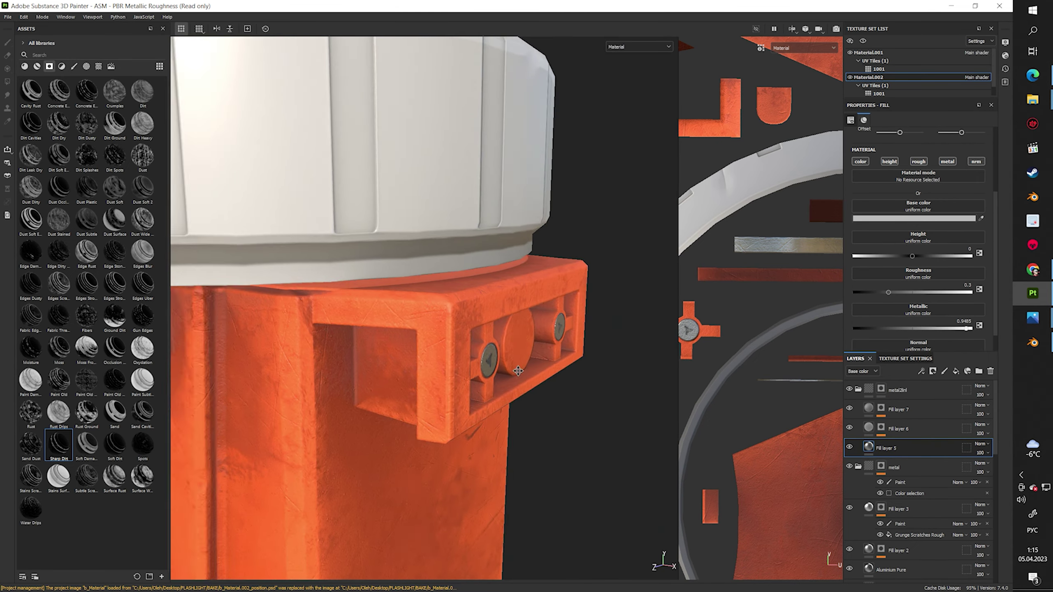
pyautogui.keyDown('alt'); pyautogui.moveTo(381, 333); pyautogui.dragTo(546, 371); pyautogui.keyUp('alt')
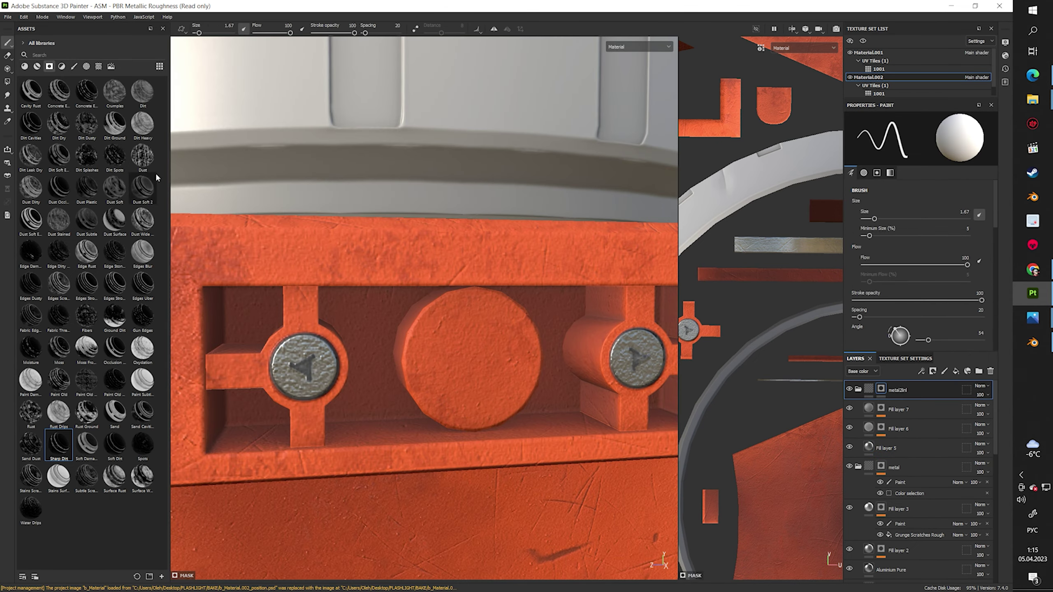
pyautogui.scroll(-5, 405, 343)
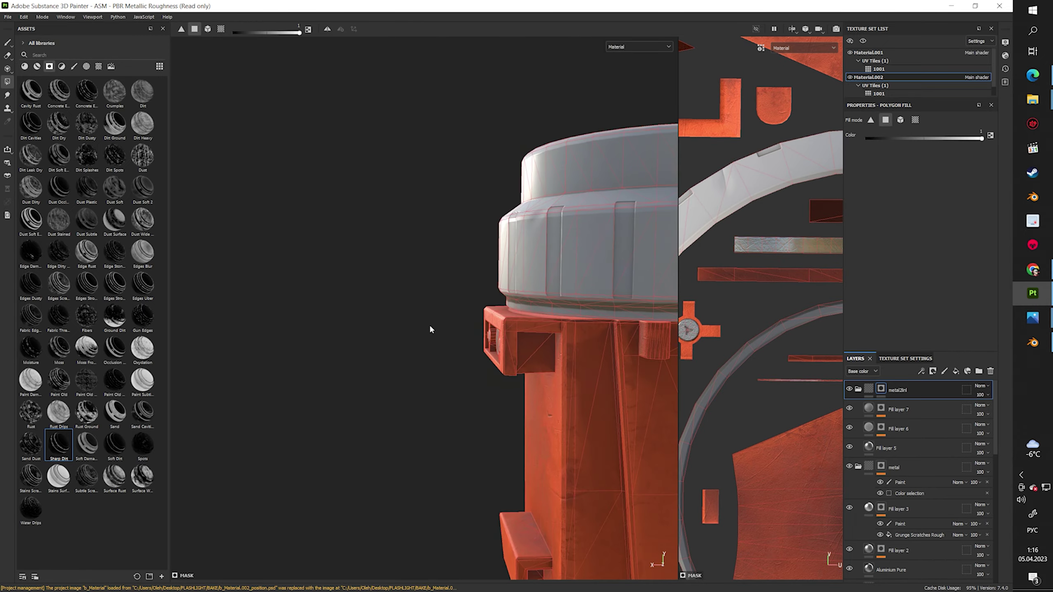
pyautogui.scroll(5, 430, 330)
pyautogui.moveTo(343, 348)
pyautogui.keyDown('alt'); pyautogui.mouseDown()
pyautogui.moveTo(266, 365)
pyautogui.moveTo(499, 385)
pyautogui.moveTo(699, 357)
pyautogui.mouseUp(); pyautogui.keyUp('alt')
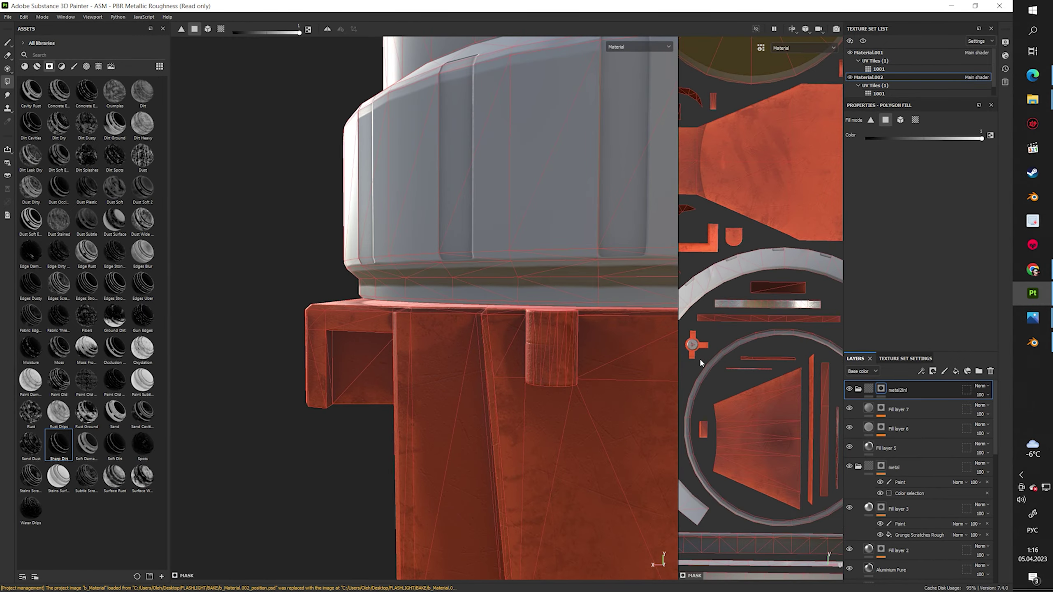
pyautogui.scroll(3, 663, 424)
pyautogui.scroll(3, 698, 308)
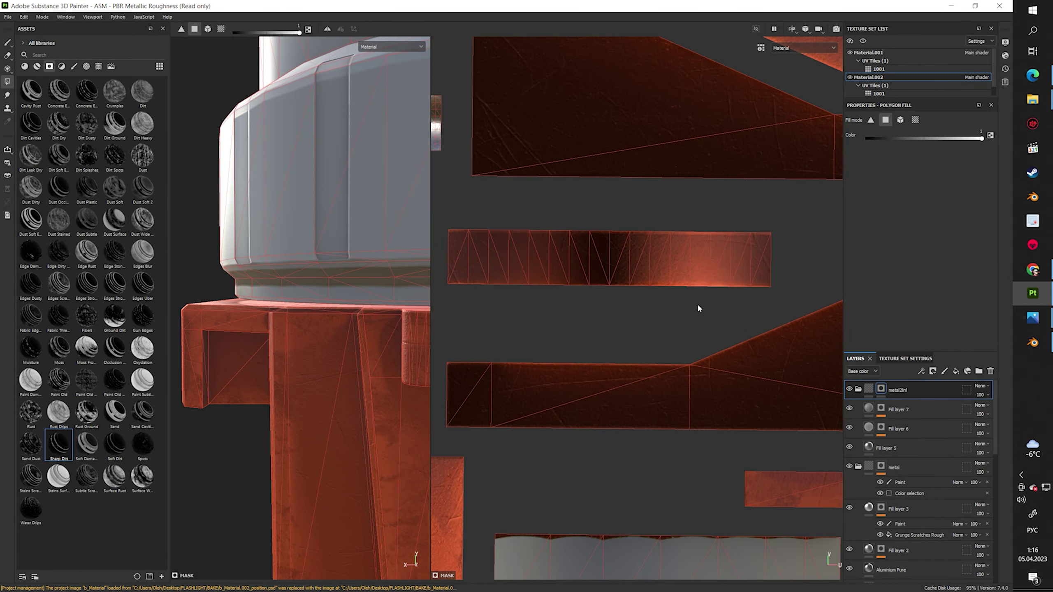
pyautogui.rightClick(903, 396)
pyautogui.click(895, 394)
pyautogui.click(903, 292)
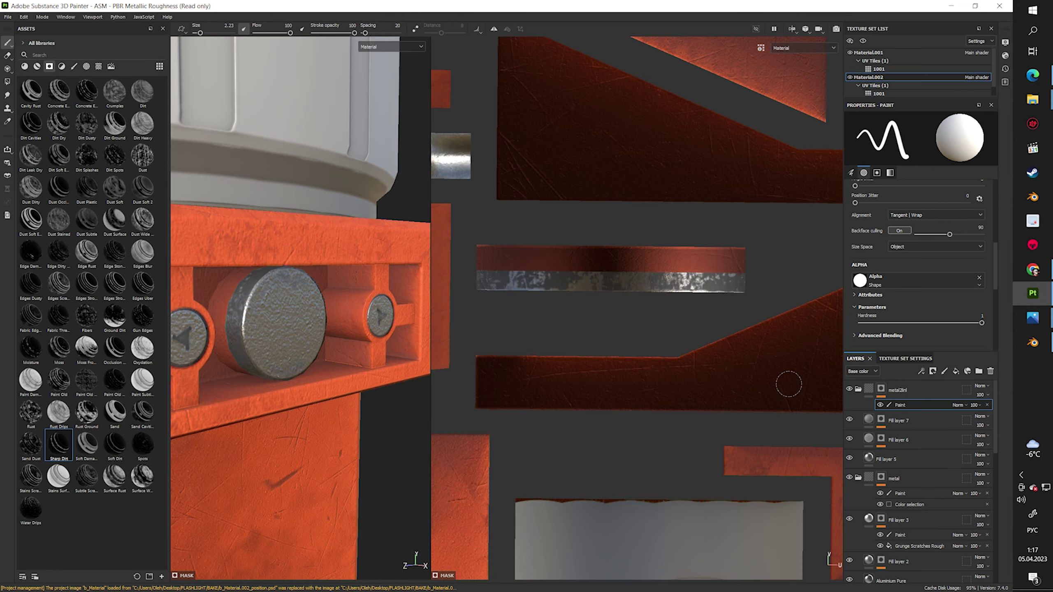
# Duplicate the Paint sublayer inside the metal group
pyautogui.click(912, 420)
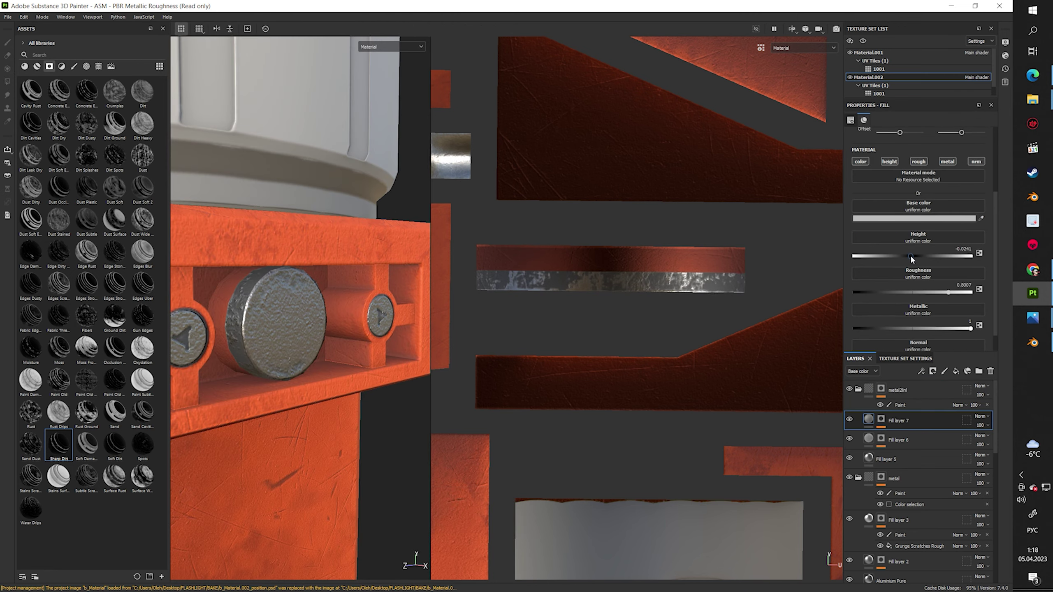
pyautogui.click(907, 405)
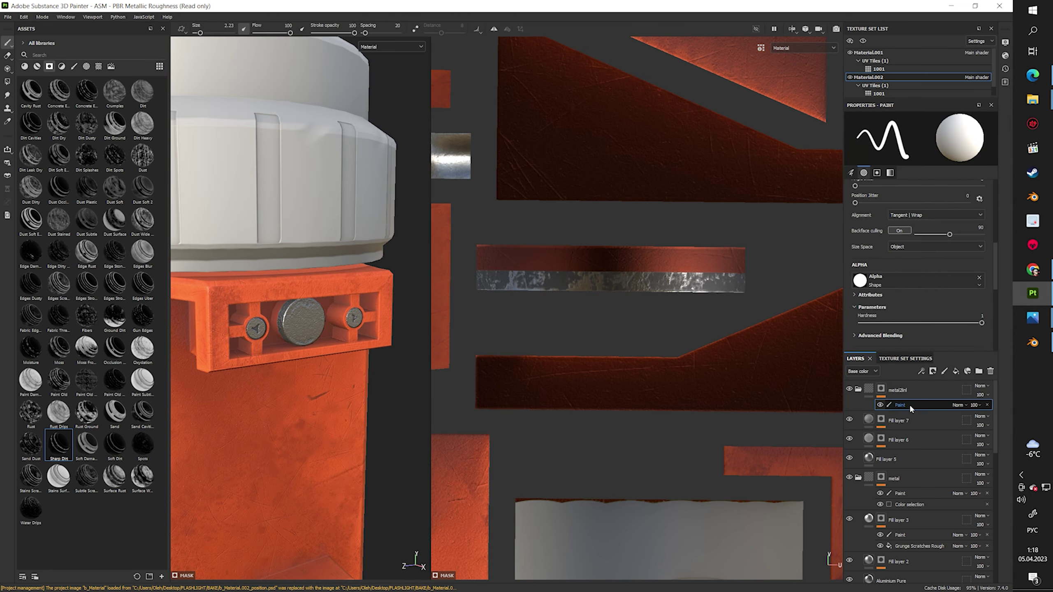
pyautogui.rightClick(899, 478)
pyautogui.click(927, 401)
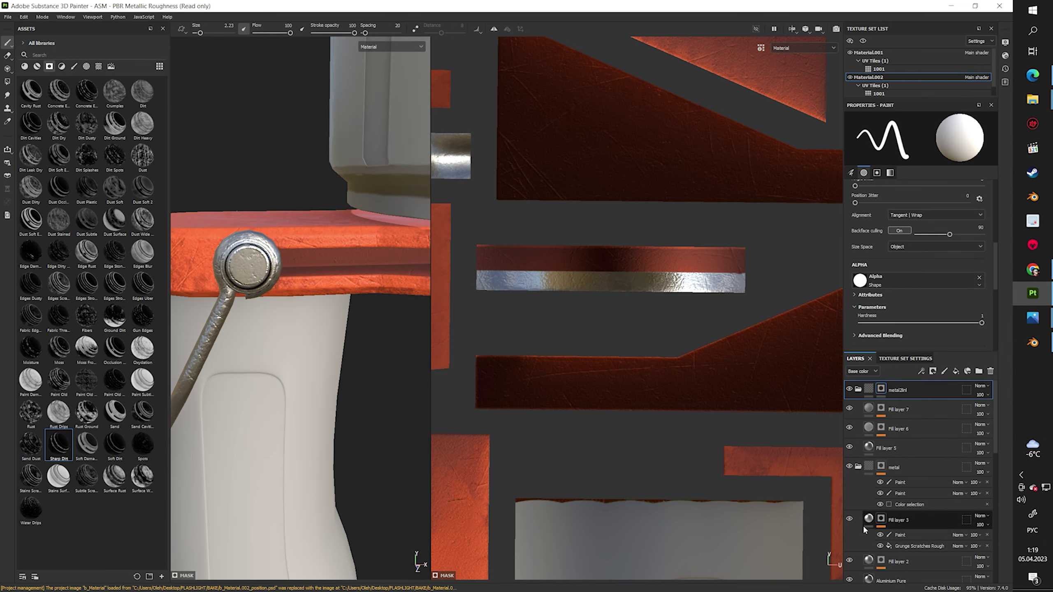
# Lighten Fill layer 2's grey base colour and check the orange housing and bolts
pyautogui.click(868, 561)
pyautogui.click(941, 219)
pyautogui.keyDown('alt'); pyautogui.moveTo(270, 332); pyautogui.dragTo(303, 346); pyautogui.keyUp('alt')
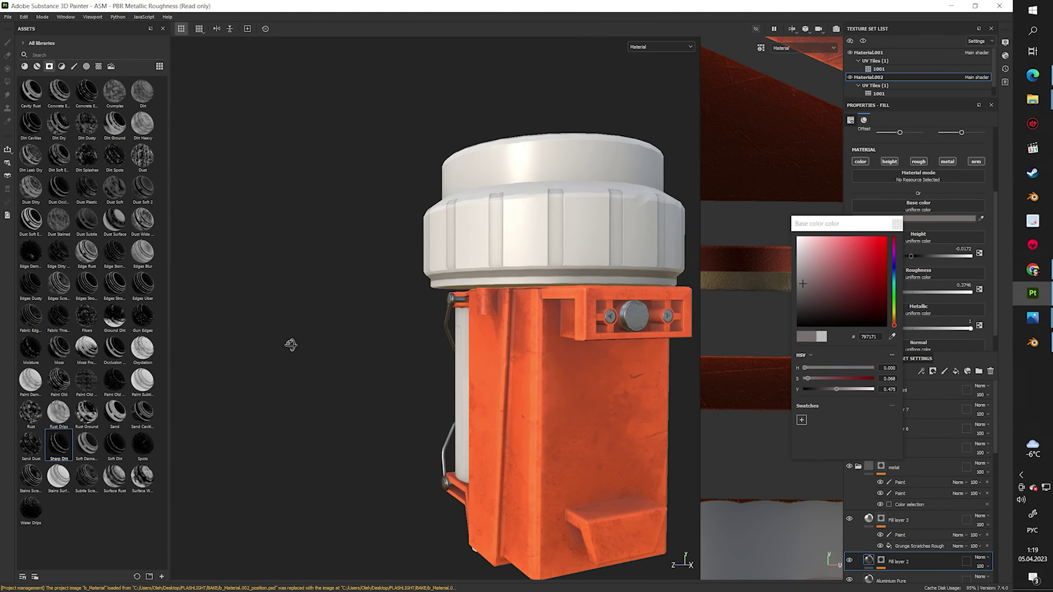
pyautogui.keyDown('alt'); pyautogui.moveTo(292, 345); pyautogui.dragTo(762, 350, button='right'); pyautogui.keyUp('alt')
pyautogui.scroll(3, 912, 291)
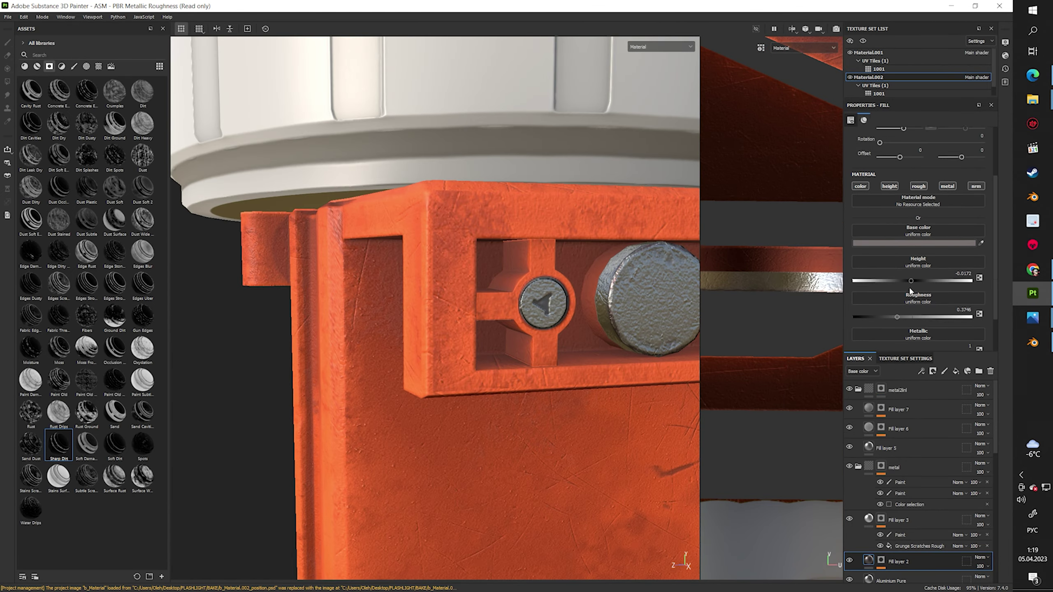
pyautogui.scroll(-3, 487, 305)
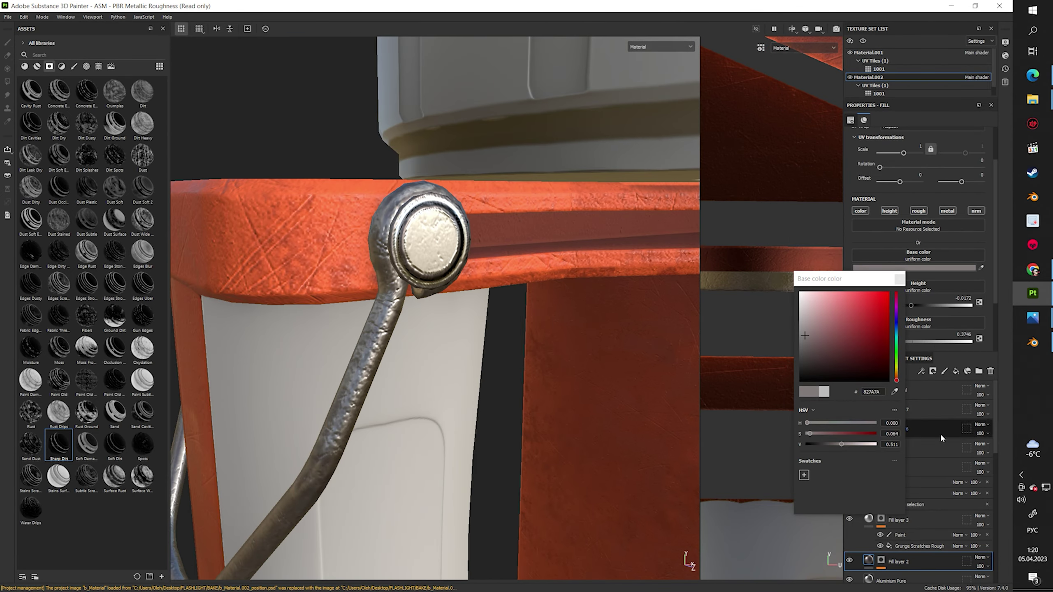
pyautogui.click(891, 581)
pyautogui.scroll(-5, 516, 423)
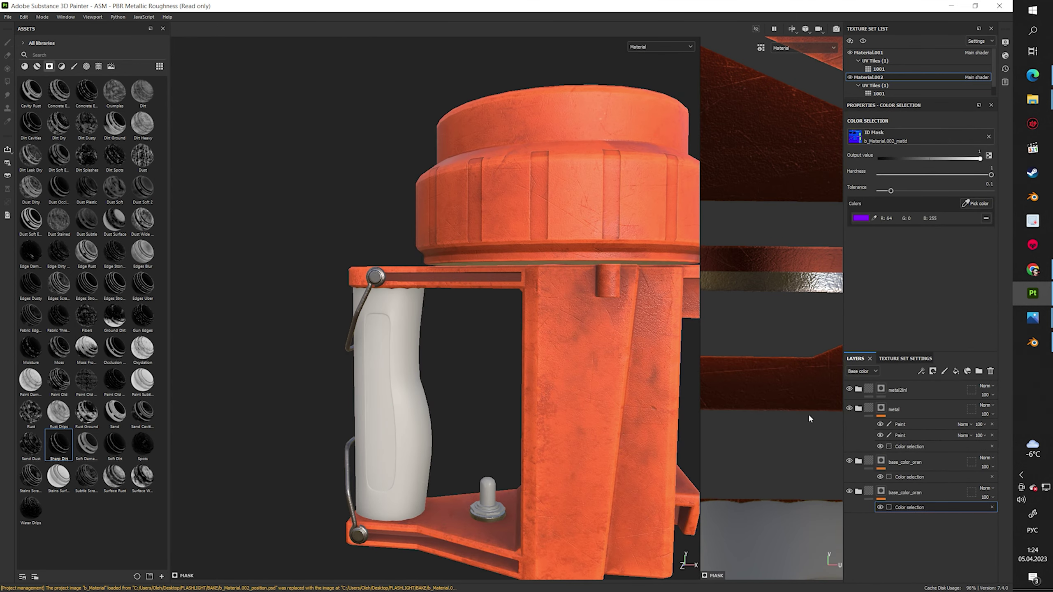
# Set the curve fill layer's base colour to dark grey 383737
pyautogui.scroll(-5, 918, 483)
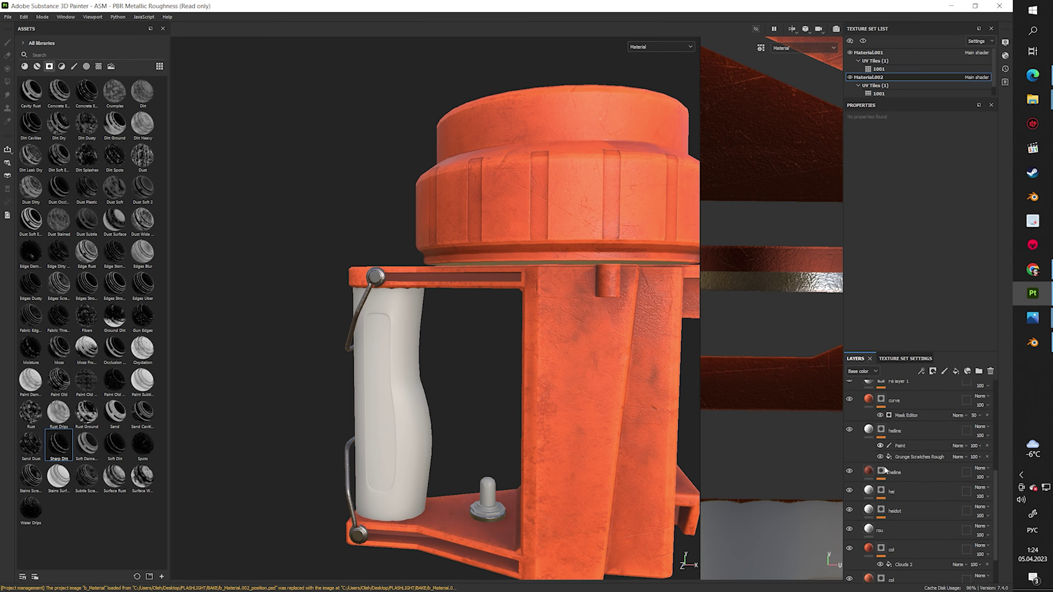
pyautogui.click(879, 541)
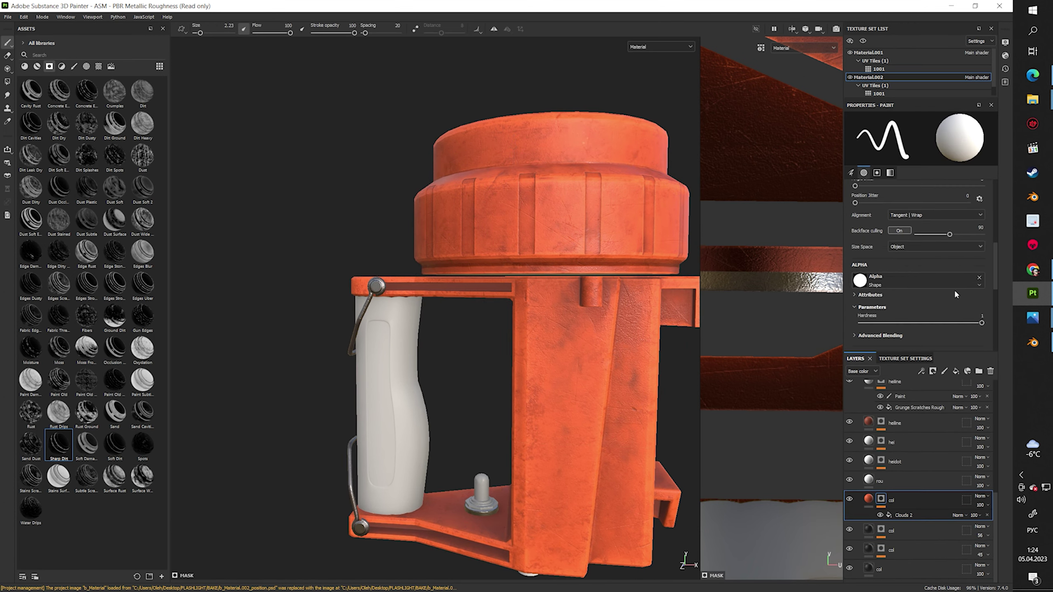
pyautogui.click(870, 511)
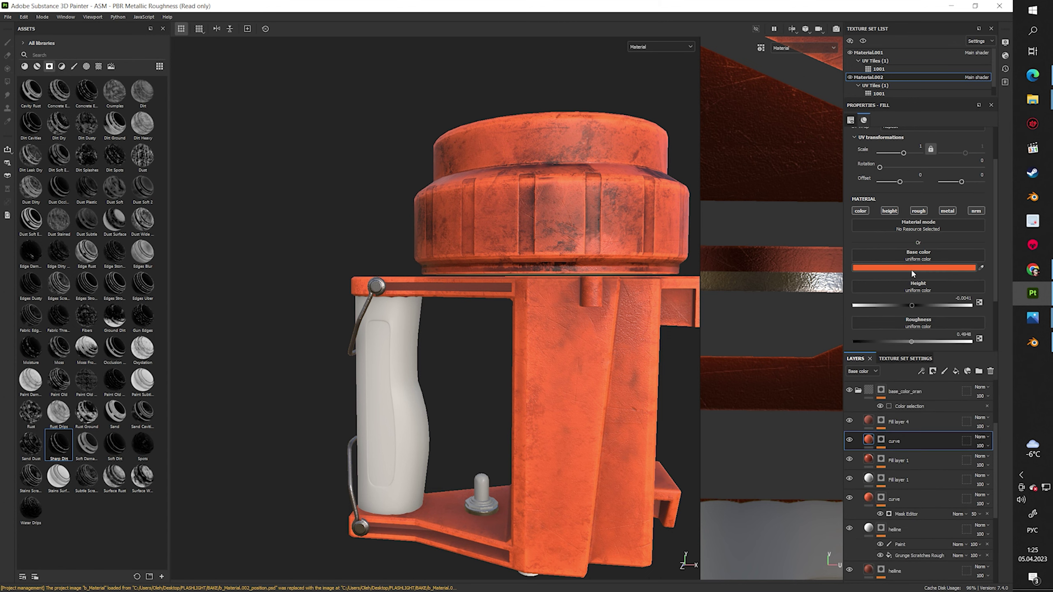
pyautogui.click(912, 498)
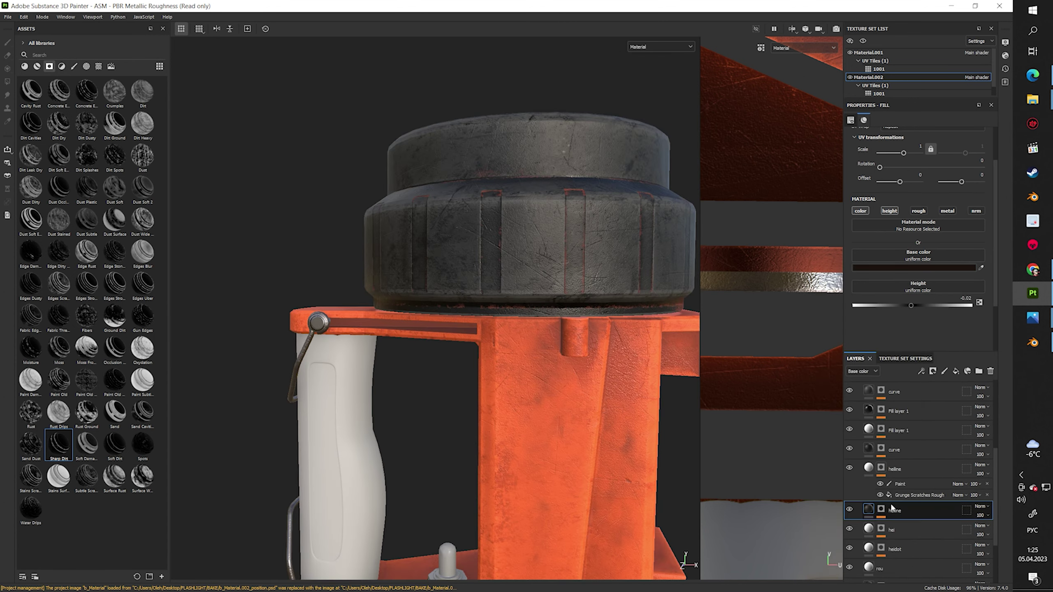
pyautogui.click(895, 501)
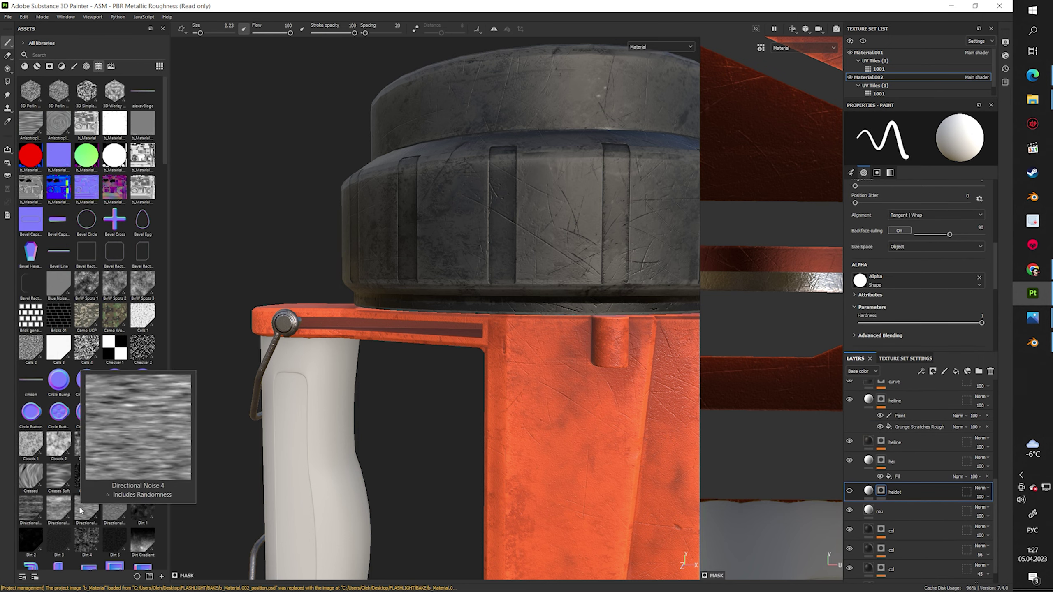
pyautogui.scroll(-5, 88, 504)
pyautogui.scroll(-5, 89, 500)
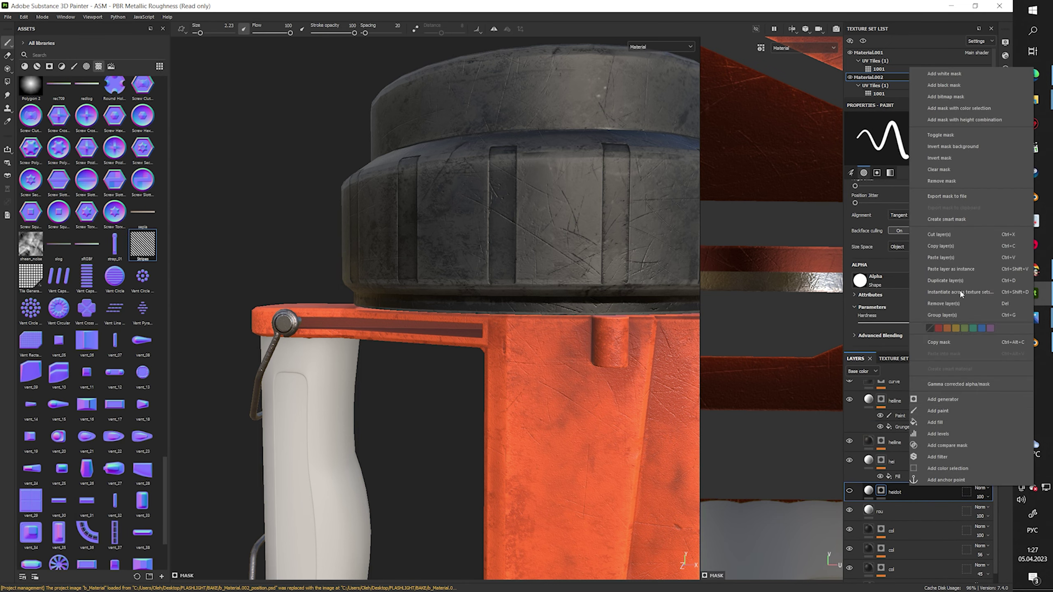
pyautogui.scroll(-5, 601, 241)
pyautogui.scroll(5, 616, 235)
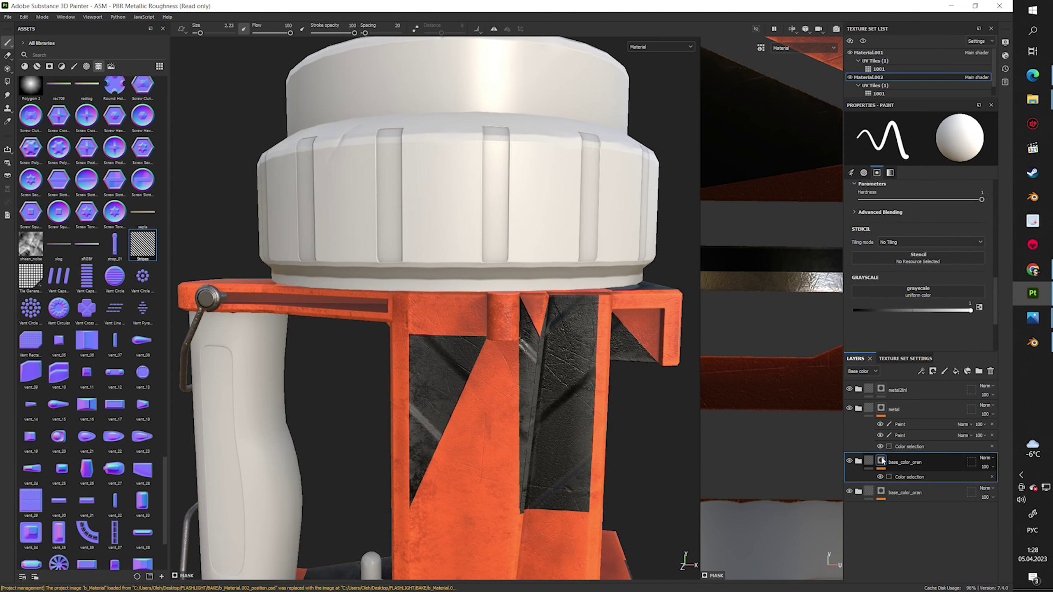
# Frame the whole model and switch to the Polygon Fill tool
pyautogui.press('f')
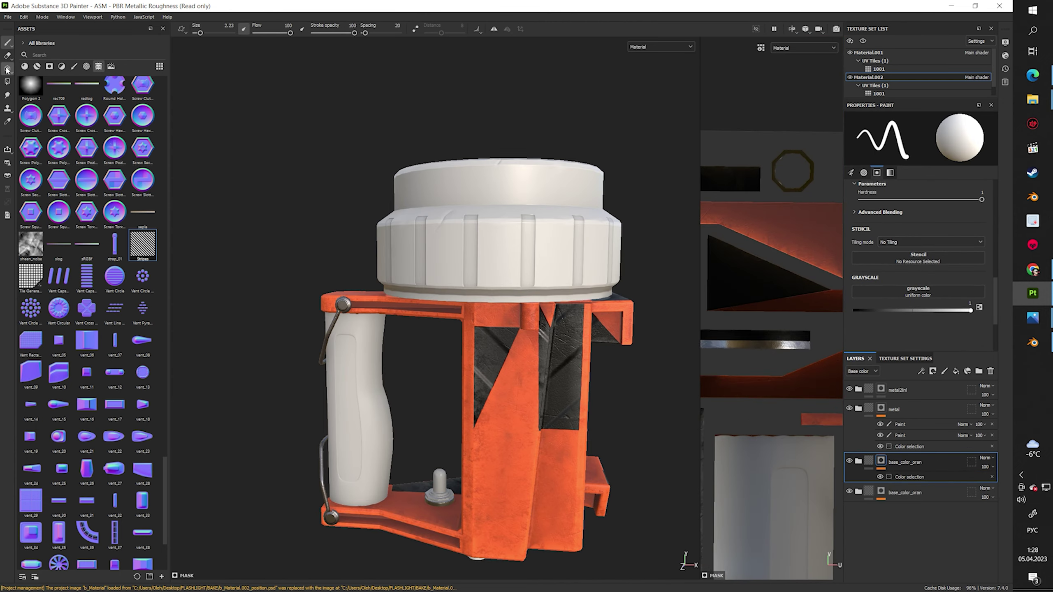
pyautogui.click(7, 81)
pyautogui.moveTo(456, 324)
pyautogui.keyDown('alt'); pyautogui.mouseDown()
pyautogui.moveTo(245, 324)
pyautogui.moveTo(358, 512)
pyautogui.moveTo(517, 284)
pyautogui.mouseUp(); pyautogui.keyUp('alt')
pyautogui.scroll(5, 517, 284)
pyautogui.scroll(3, 423, 303)
# Try the Stripes pattern on the heidot fill, then remove it
pyautogui.press('f')
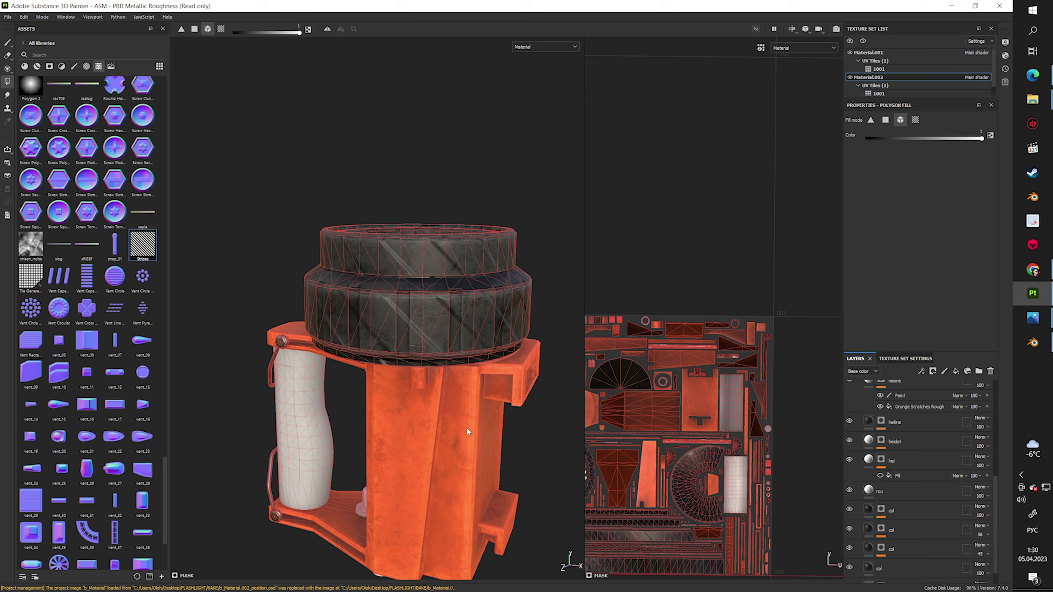
pyautogui.moveTo(142, 245); pyautogui.dragTo(895, 441)
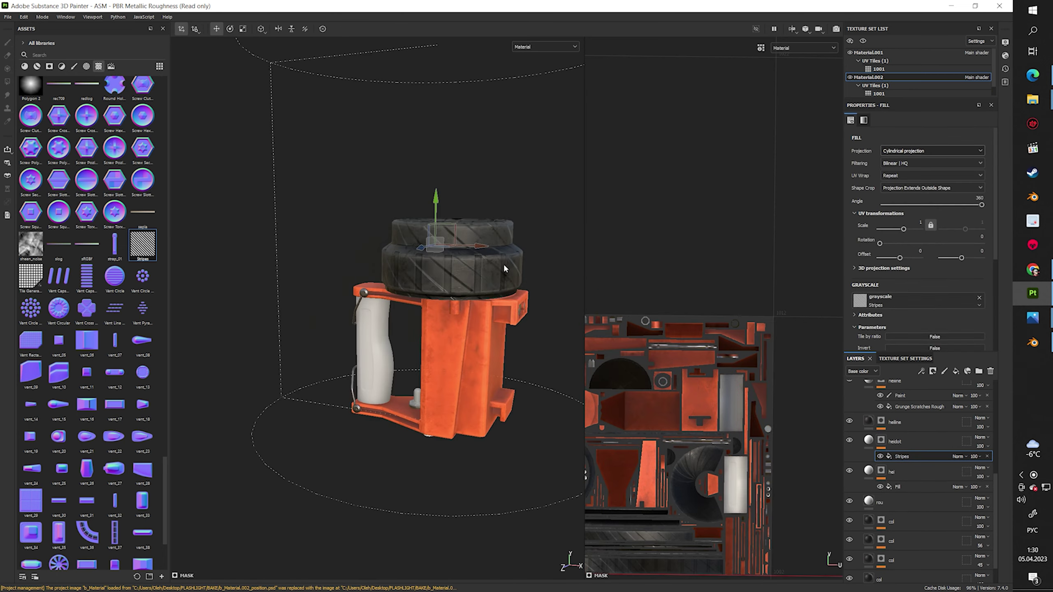
pyautogui.scroll(1, 504, 268)
pyautogui.scroll(5, 377, 249)
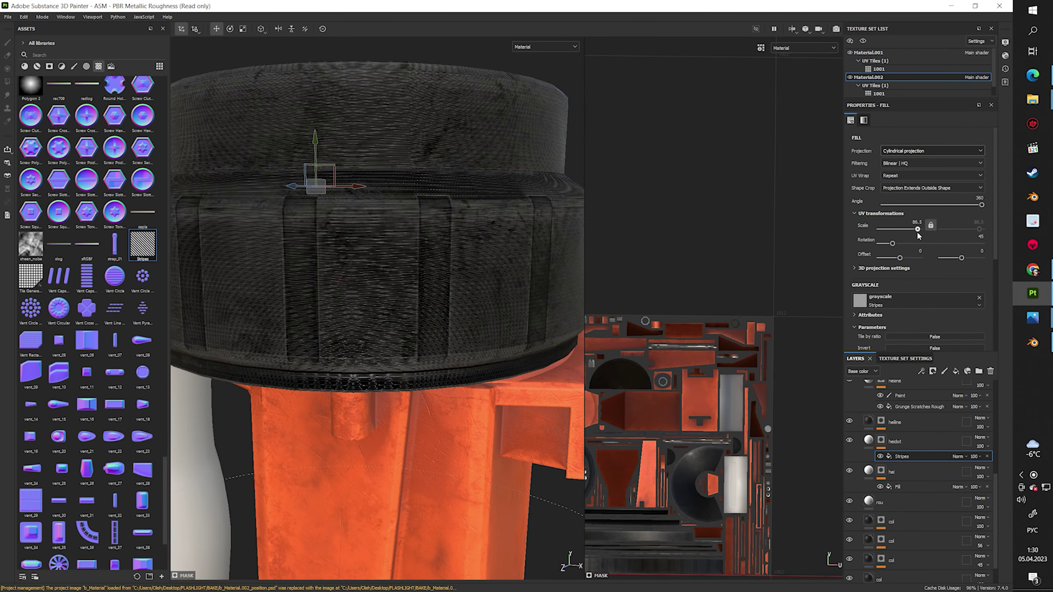
pyautogui.press('Delete')
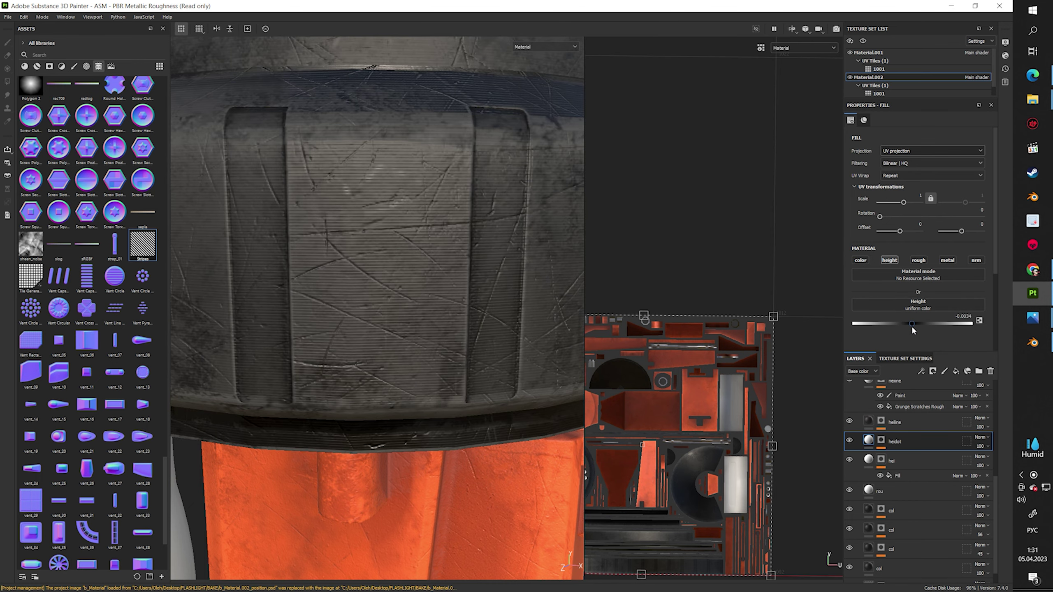
# Lower heidot's height to -0.002 and inspect the cap opening
pyautogui.click(911, 325)
pyautogui.scroll(-3, 446, 226)
pyautogui.keyDown('alt'); pyautogui.moveTo(445, 226); pyautogui.dragTo(446, 317); pyautogui.keyUp('alt')
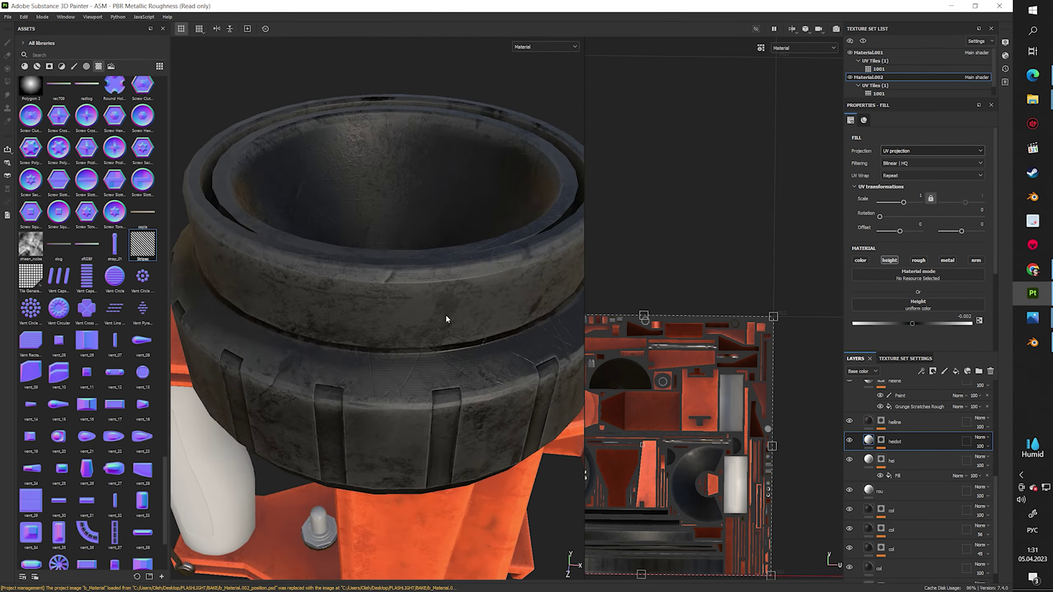
pyautogui.scroll(2, 850, 422)
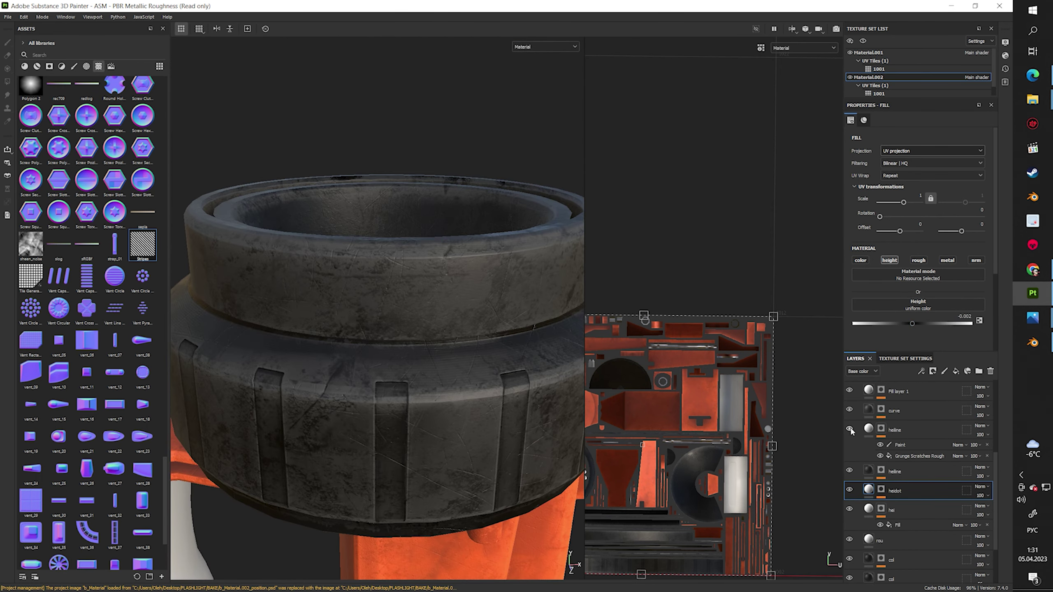
pyautogui.keyDown('alt'); pyautogui.moveTo(427, 414); pyautogui.dragTo(423, 352); pyautogui.keyUp('alt')
# Inspect the two heline paint sublayers on the rubber cap from several angles
pyautogui.click(868, 471)
pyautogui.click(900, 486)
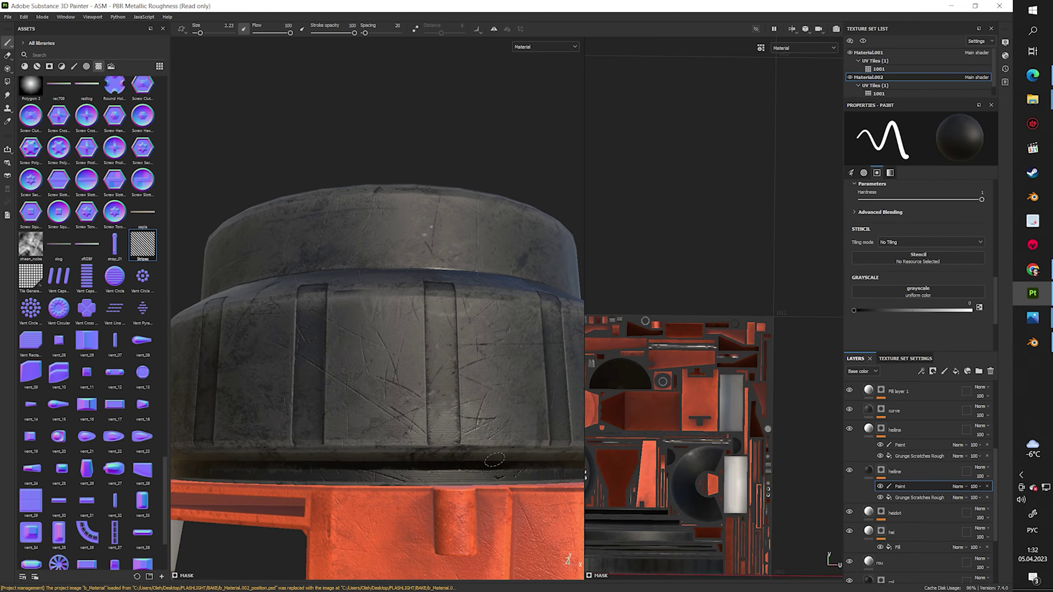
pyautogui.scroll(-3, 494, 459)
pyautogui.scroll(-2, 494, 459)
pyautogui.keyDown('alt'); pyautogui.moveTo(380, 312); pyautogui.dragTo(327, 323); pyautogui.keyUp('alt')
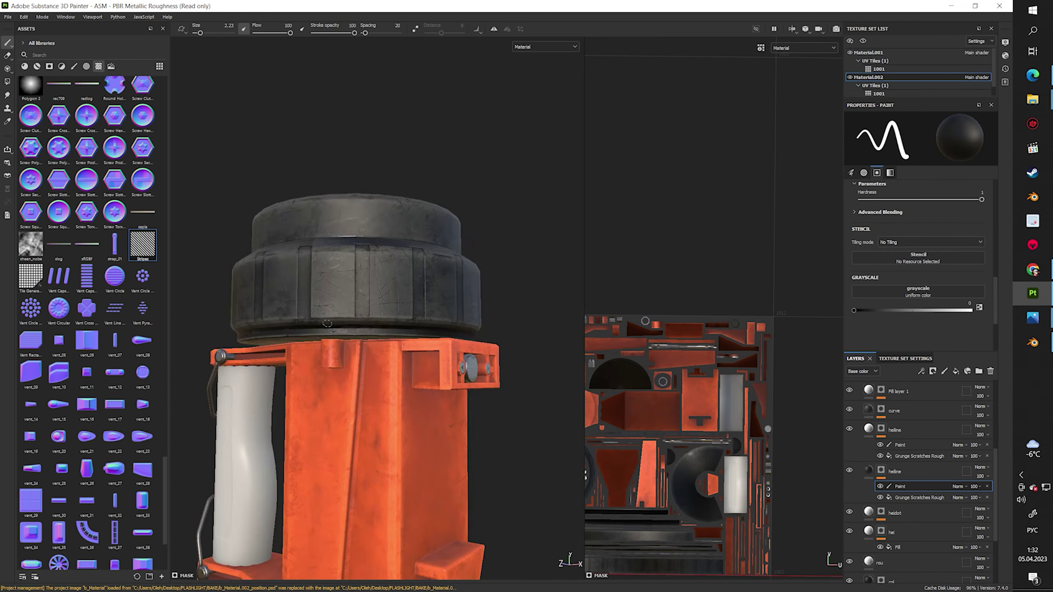
pyautogui.scroll(2, 328, 323)
pyautogui.click(900, 444)
pyautogui.keyDown('alt'); pyautogui.moveTo(414, 331); pyautogui.dragTo(456, 394); pyautogui.keyUp('alt')
pyautogui.scroll(3, 516, 440)
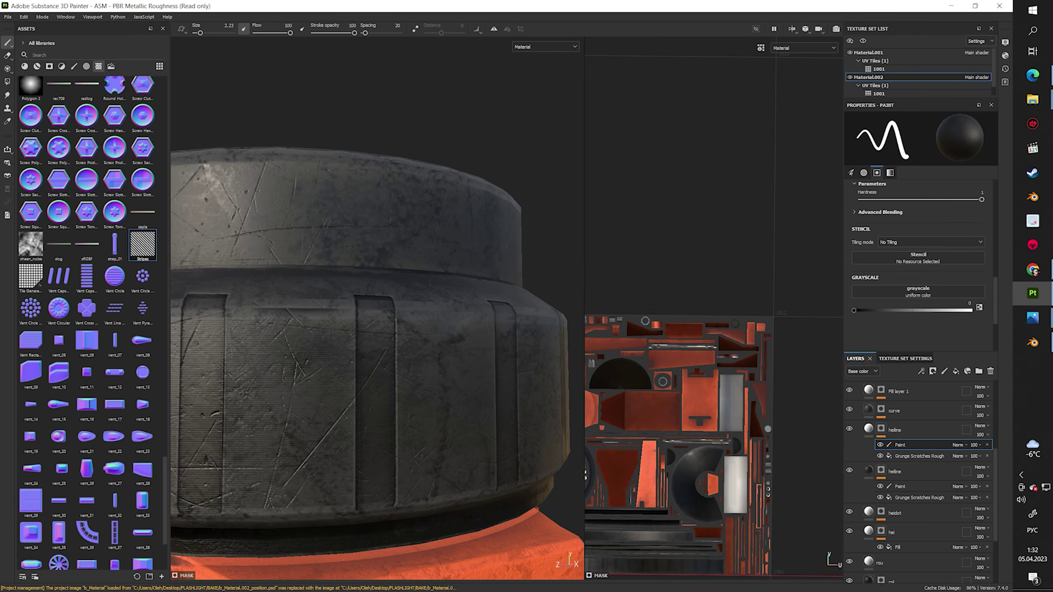
pyautogui.scroll(2, 516, 440)
pyautogui.scroll(3, 851, 509)
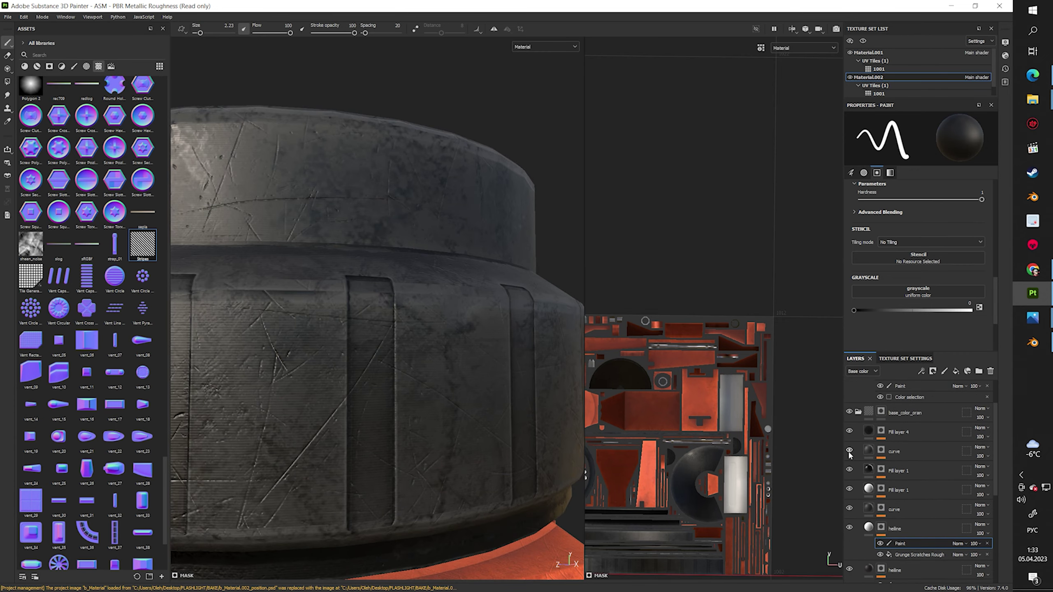
pyautogui.press('f')
# Set the curve layer's mask generator Global Balance to 0.34
pyautogui.click(898, 464)
pyautogui.moveTo(887, 204); pyautogui.dragTo(900, 204)
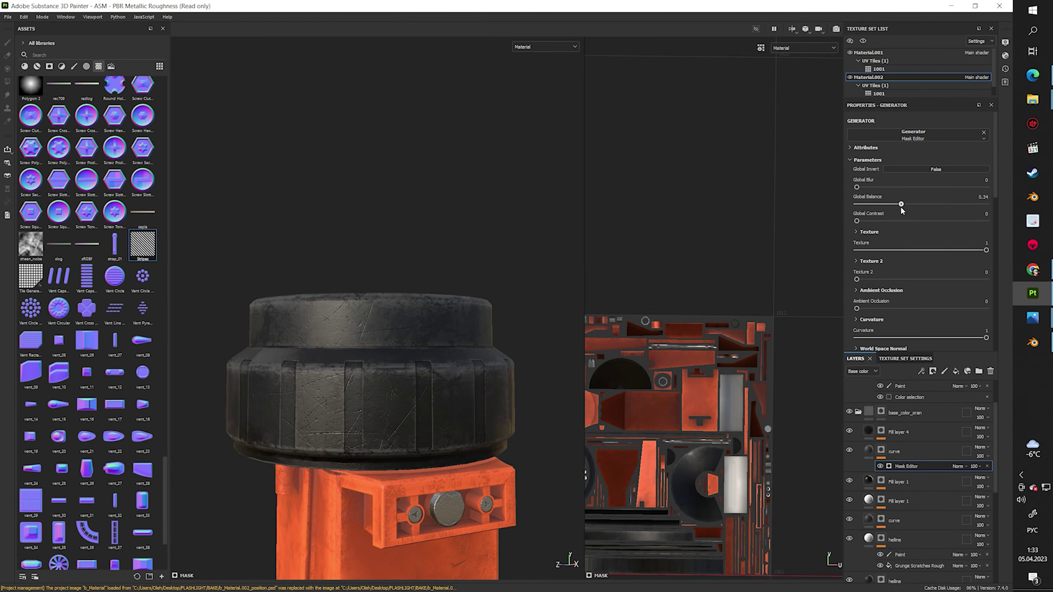
pyautogui.click(866, 451)
pyautogui.keyDown('alt'); pyautogui.moveTo(430, 347); pyautogui.dragTo(446, 364); pyautogui.keyUp('alt')
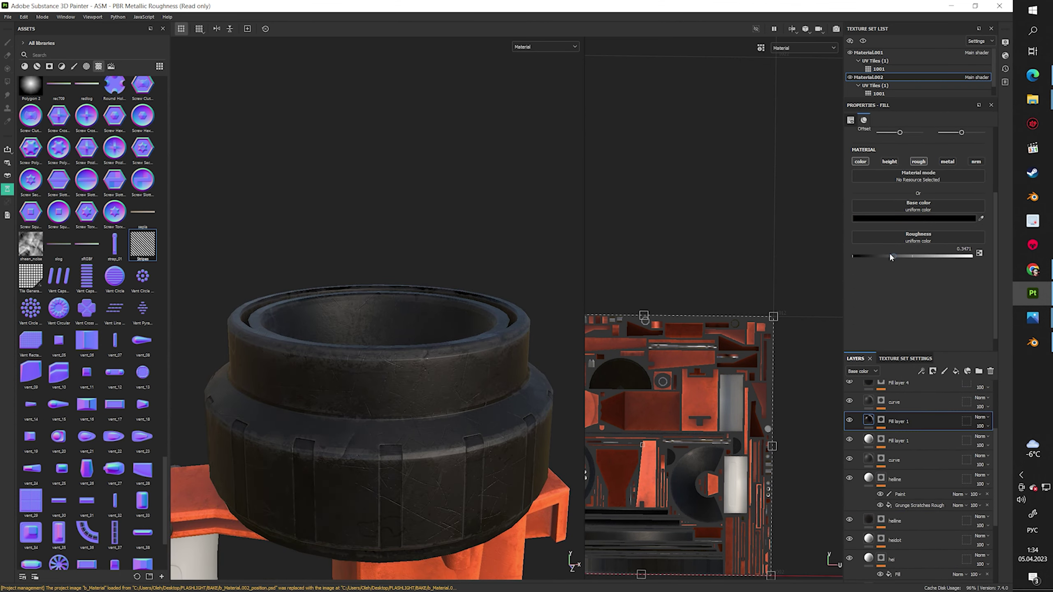
pyautogui.scroll(5, 932, 436)
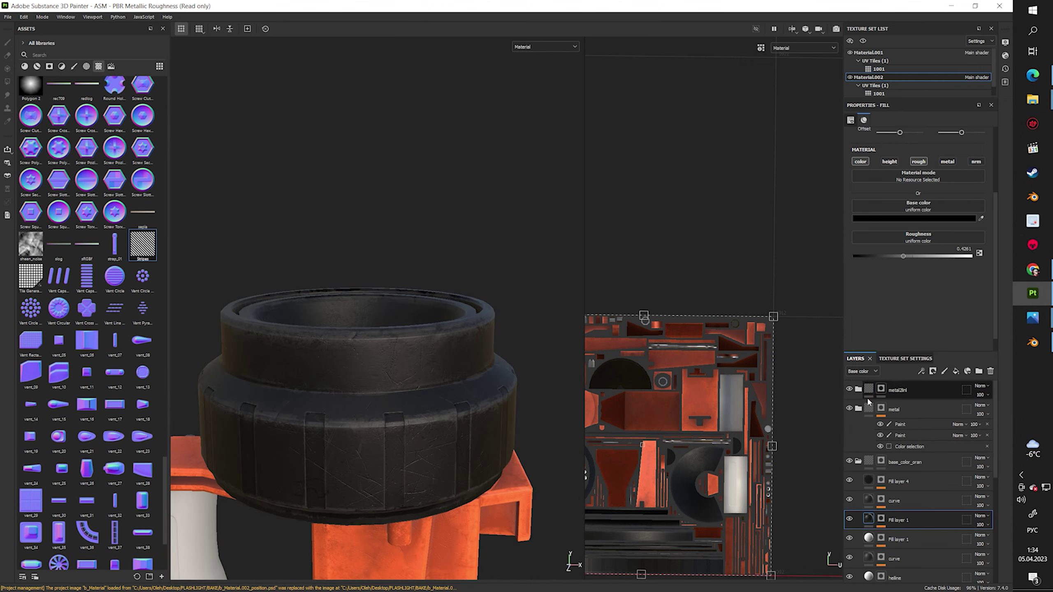
# Add Fill layer 8 and move it below the metal group
pyautogui.click(955, 371)
pyautogui.moveTo(908, 410); pyautogui.dragTo(892, 461)
pyautogui.moveTo(875, 420); pyautogui.dragTo(874, 419)
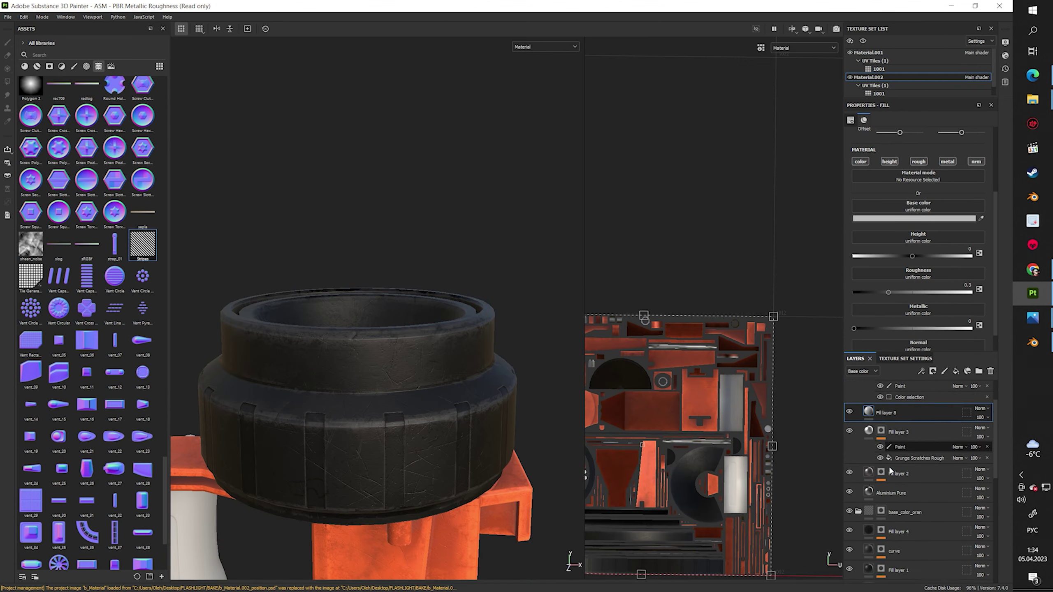
pyautogui.click(857, 462)
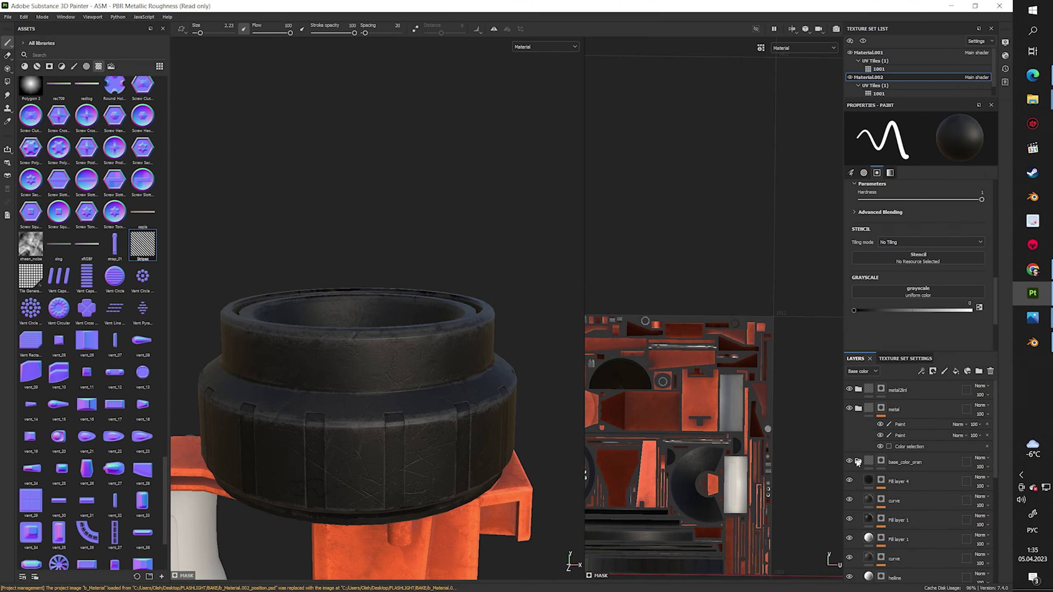
# Trial a fingerprint grunge on the new fill layer, tweaking its tiling, then delete it
pyautogui.click(954, 376)
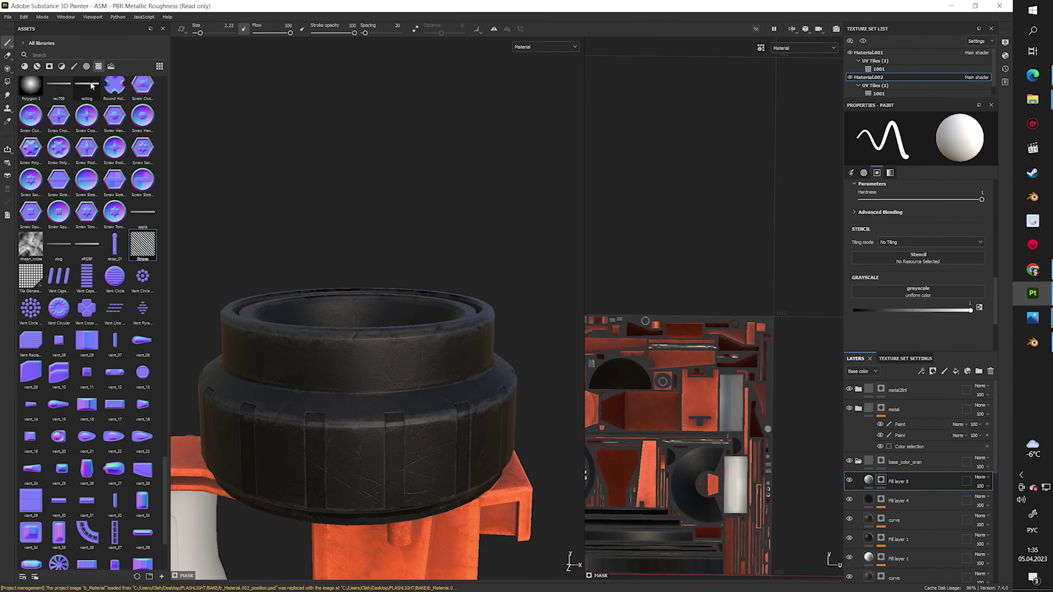
pyautogui.scroll(5, 92, 124)
pyautogui.scroll(5, 94, 207)
pyautogui.scroll(5, 96, 290)
pyautogui.scroll(5, 99, 390)
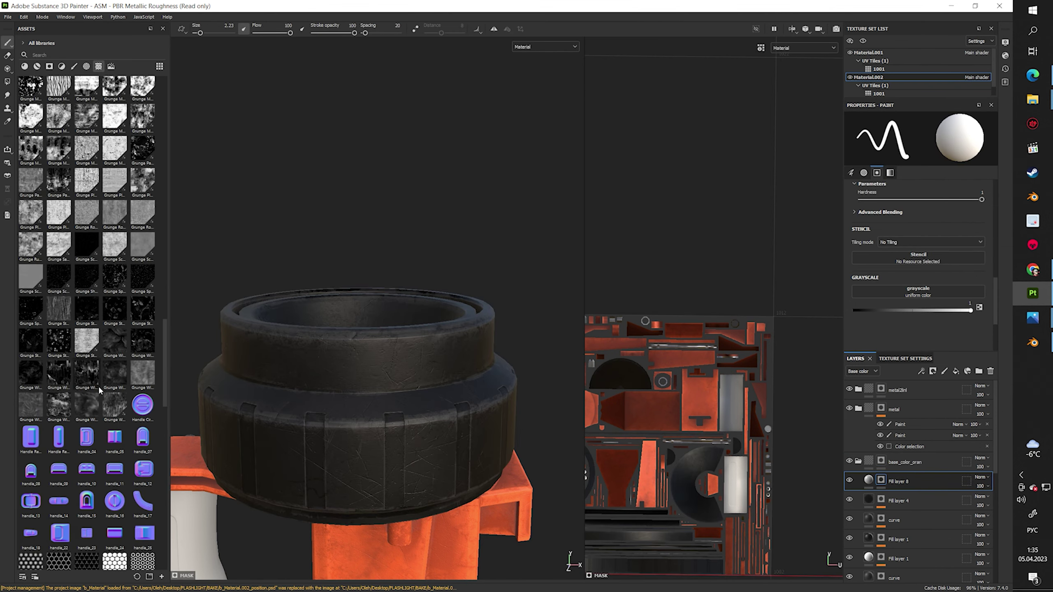
pyautogui.scroll(2, 99, 390)
pyautogui.write('fing')
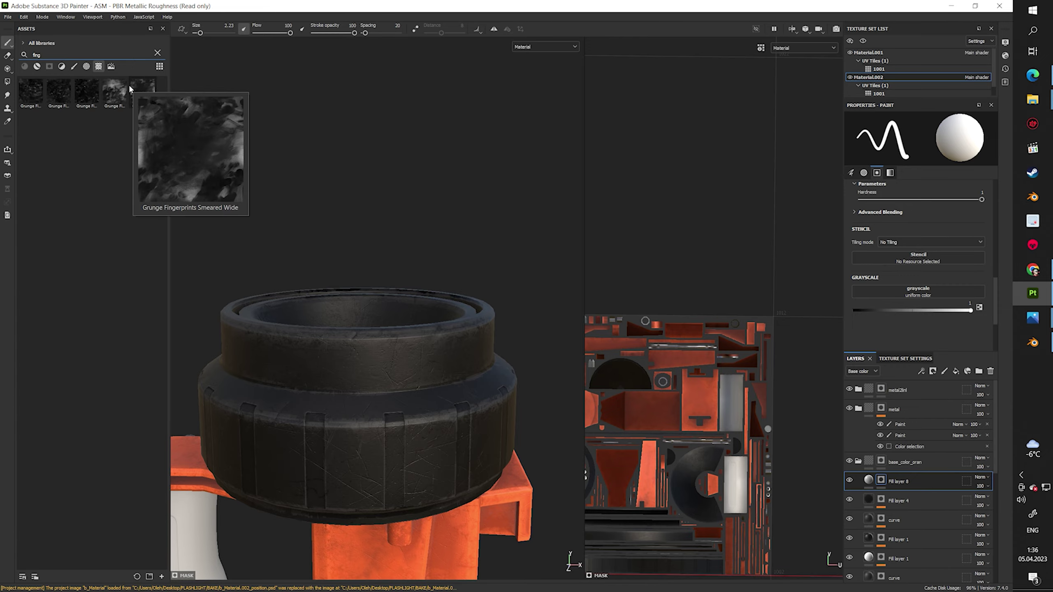
pyautogui.moveTo(114, 91); pyautogui.dragTo(911, 481)
pyautogui.click(975, 456)
pyautogui.moveTo(879, 203); pyautogui.dragTo(907, 203)
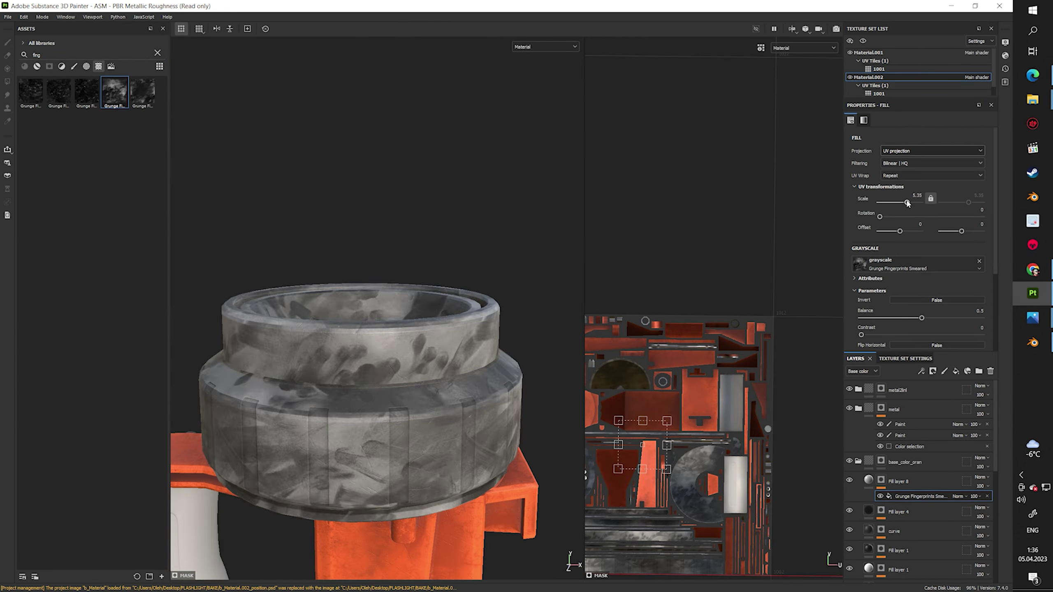
pyautogui.press('Delete')
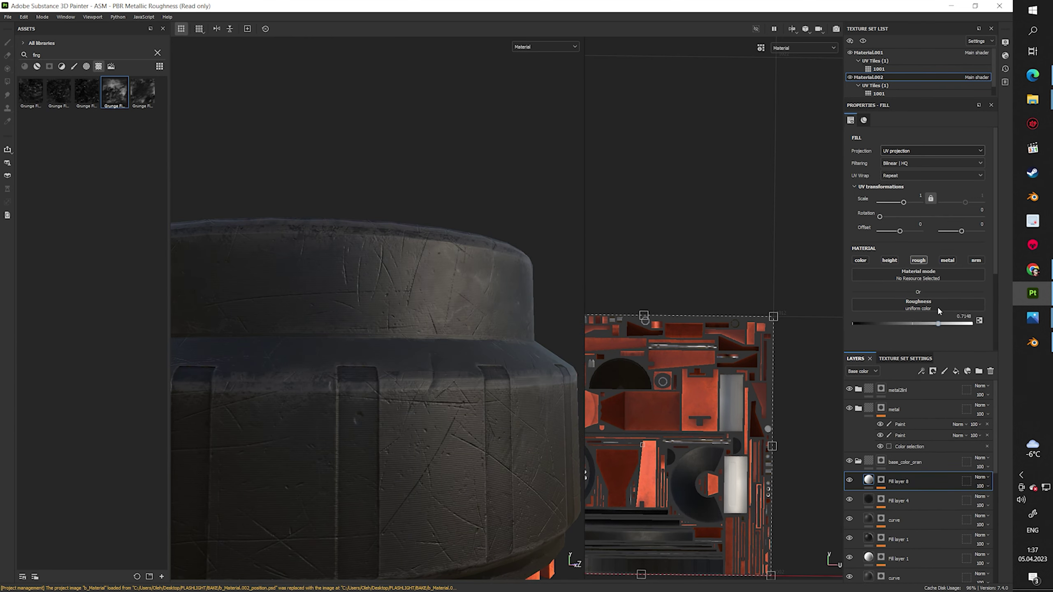
# Lower Fill layer 8's roughness slightly and change its blend mode
pyautogui.moveTo(939, 311); pyautogui.dragTo(935, 315)
pyautogui.click(981, 477)
pyautogui.click(966, 232)
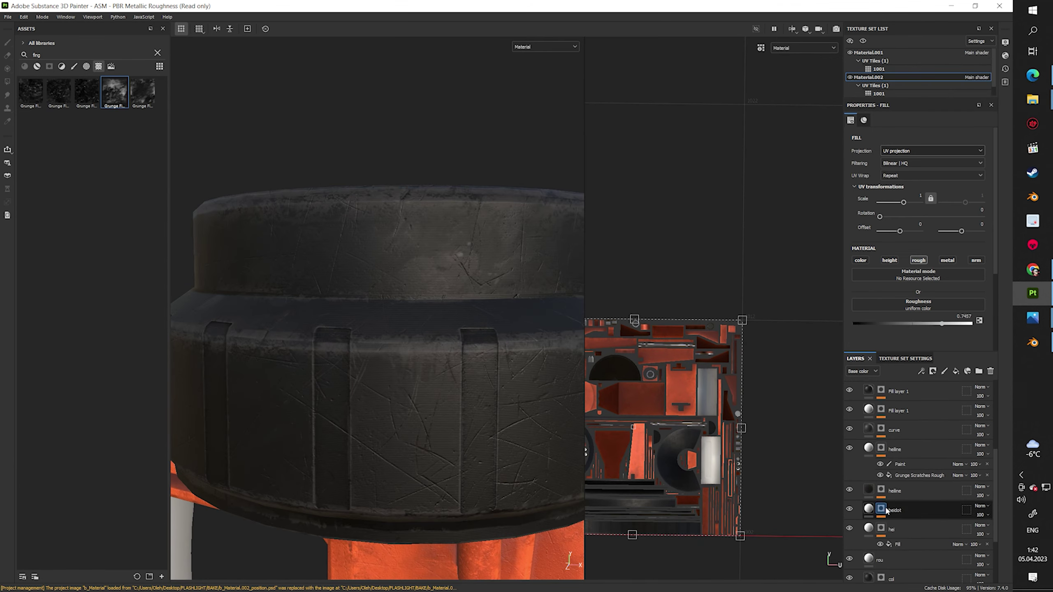
pyautogui.click(894, 507)
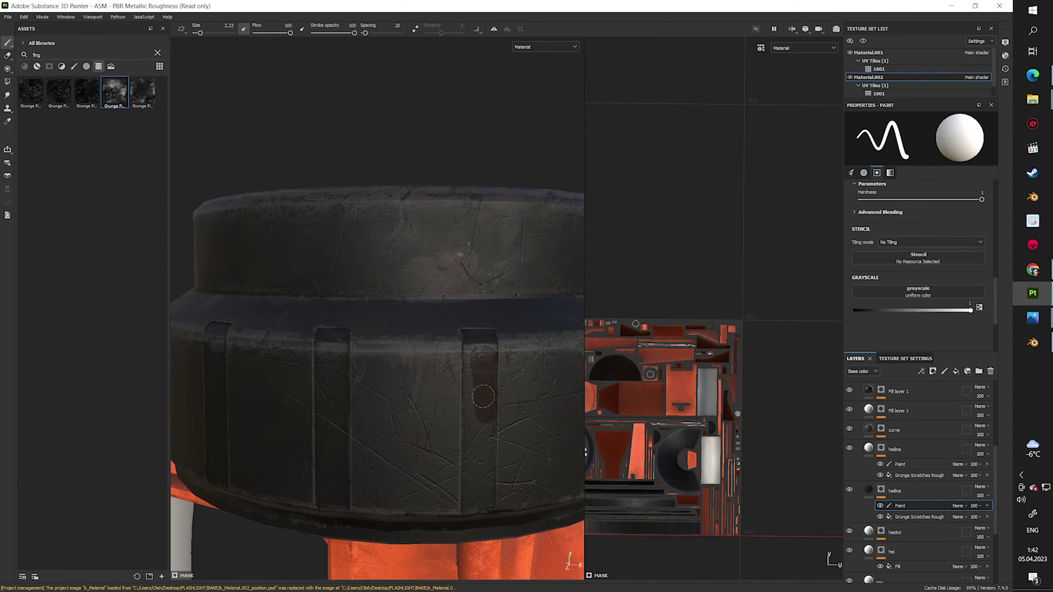
# Touch up the heline scratch layer's mask by painting on the cap
pyautogui.click(907, 476)
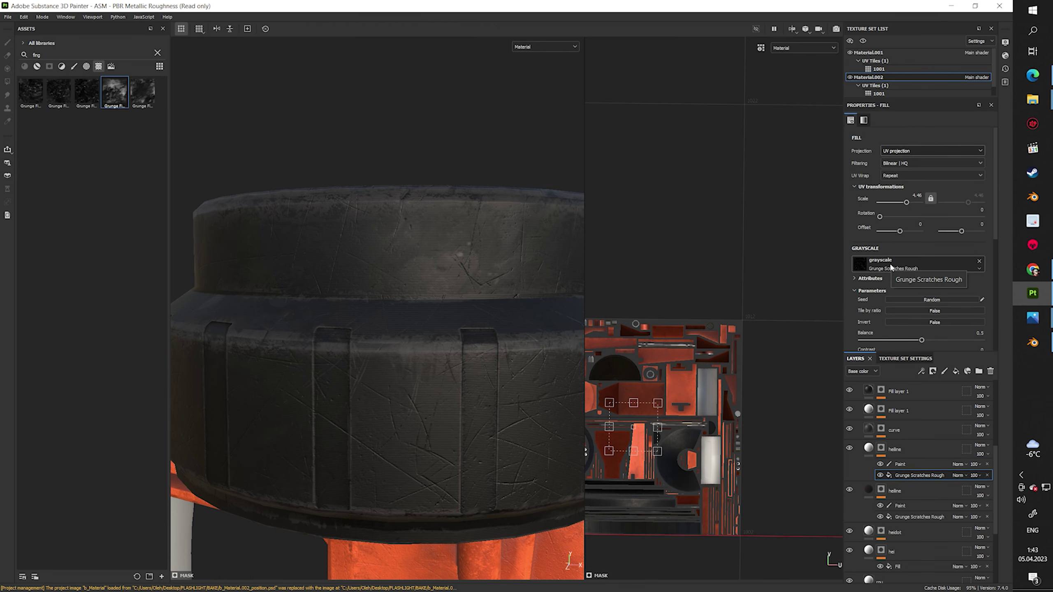
pyautogui.scroll(-2, 891, 266)
pyautogui.keyDown('alt'); pyautogui.moveTo(439, 383); pyautogui.dragTo(510, 410); pyautogui.keyUp('alt')
pyautogui.click(899, 464)
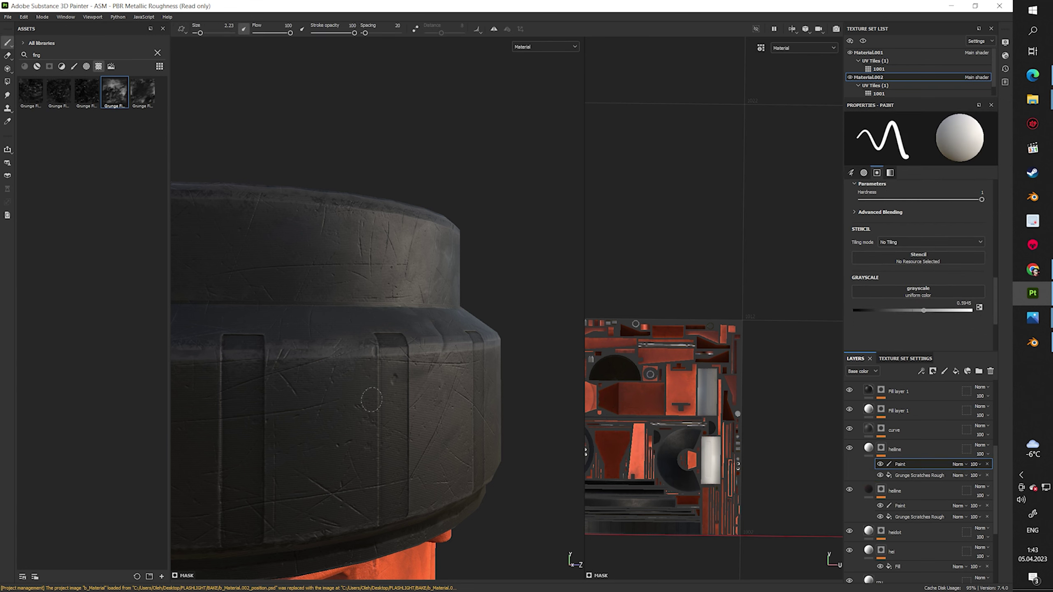
pyautogui.moveTo(415, 291)
pyautogui.keyDown('alt'); pyautogui.mouseDown()
pyautogui.moveTo(440, 385)
pyautogui.moveTo(440, 290)
pyautogui.mouseUp(); pyautogui.keyUp('alt')
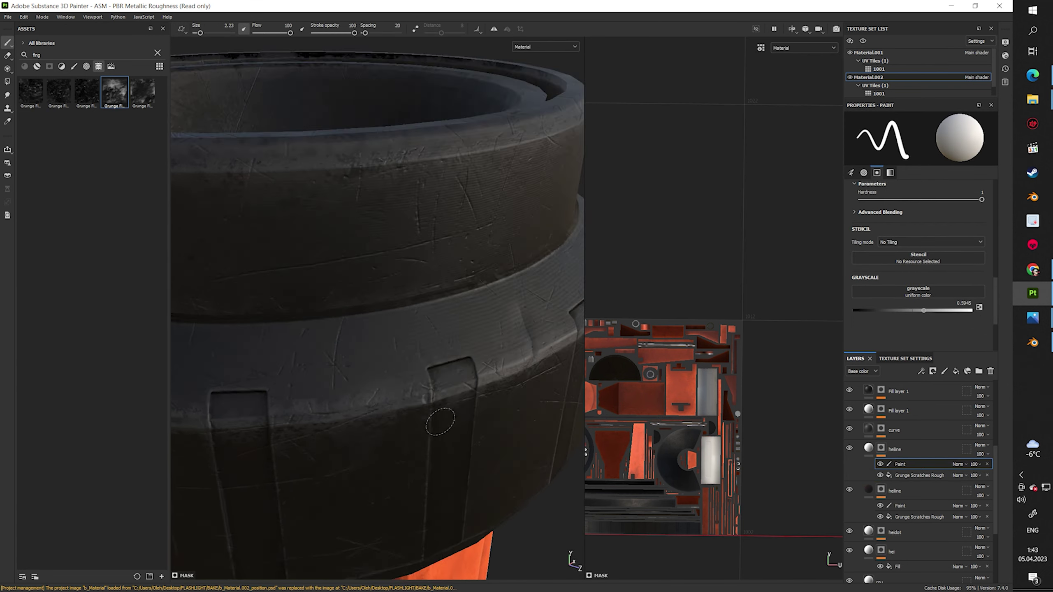
# Move the heidot layer above curve and review the cap
pyautogui.moveTo(894, 532); pyautogui.dragTo(895, 420)
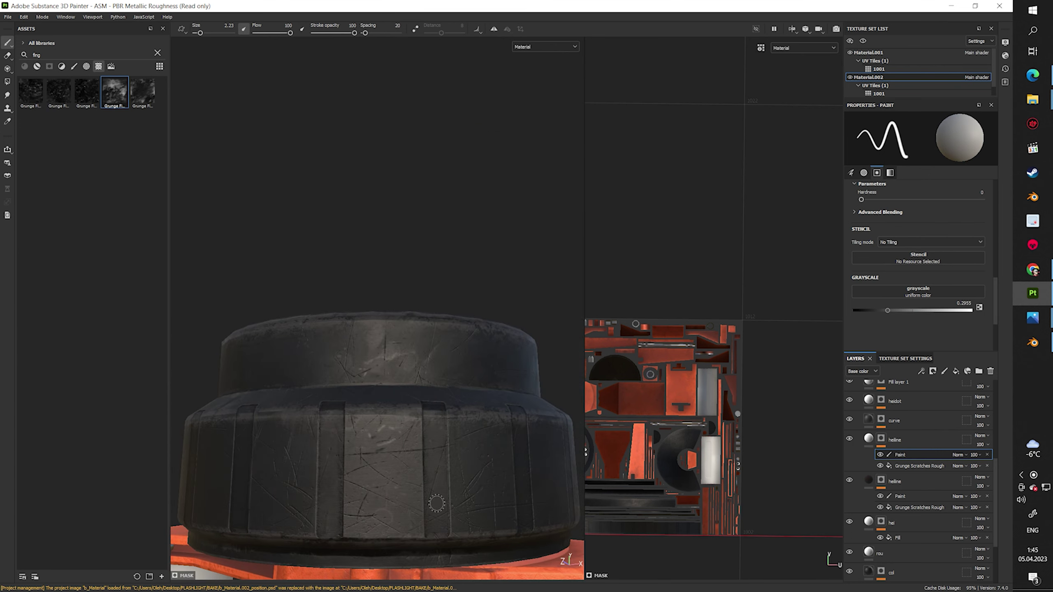
pyautogui.moveTo(470, 503)
pyautogui.keyDown('alt'); pyautogui.mouseDown()
pyautogui.moveTo(419, 400)
pyautogui.moveTo(437, 391)
pyautogui.mouseUp(); pyautogui.keyUp('alt')
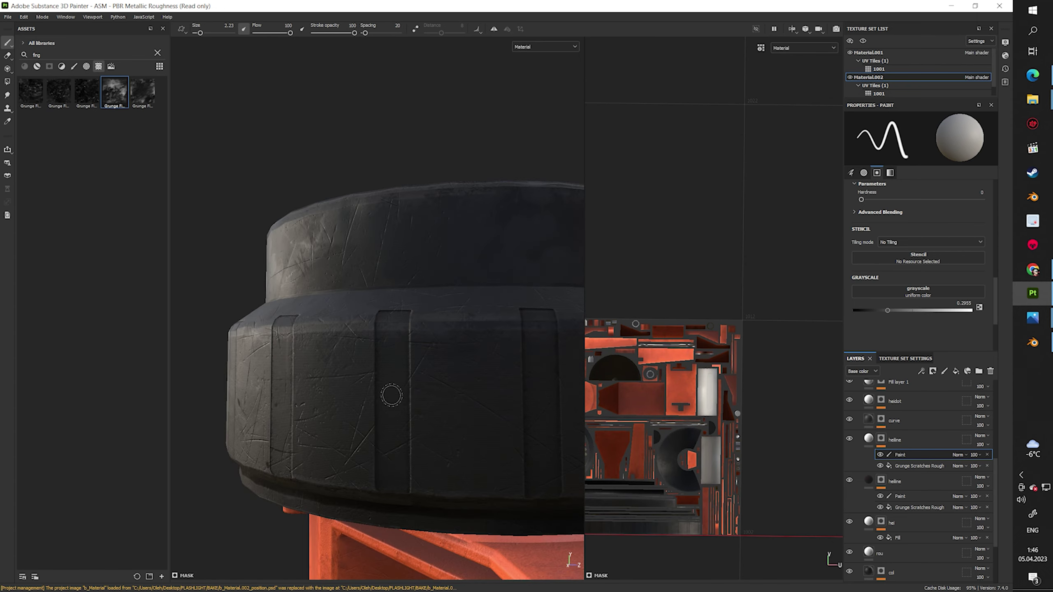
pyautogui.keyDown('alt'); pyautogui.moveTo(391, 395); pyautogui.dragTo(422, 489, button='right'); pyautogui.keyUp('alt')
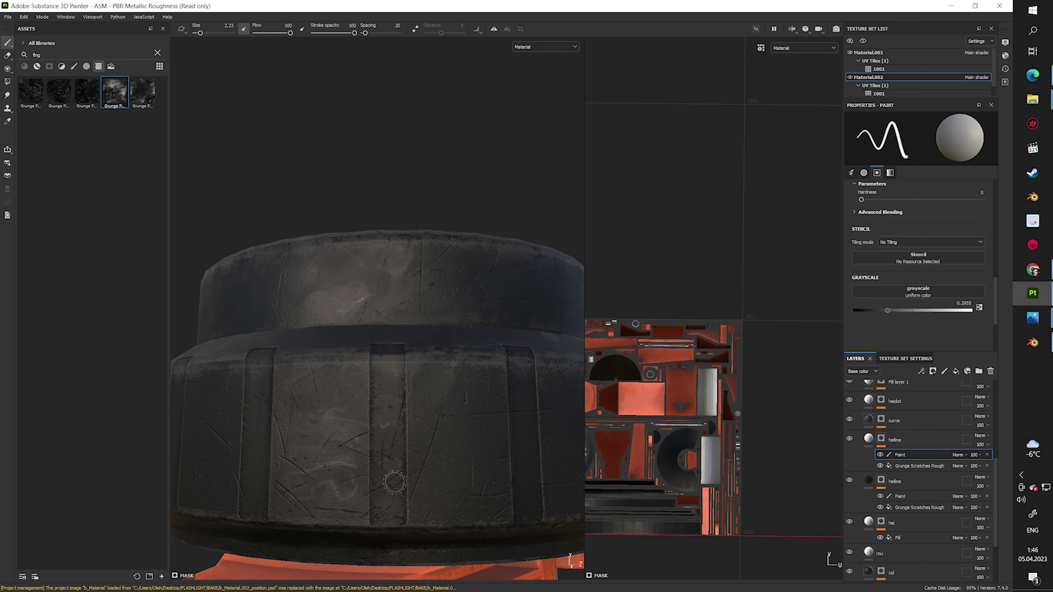
pyautogui.keyDown('alt'); pyautogui.moveTo(423, 489); pyautogui.dragTo(430, 508); pyautogui.keyUp('alt')
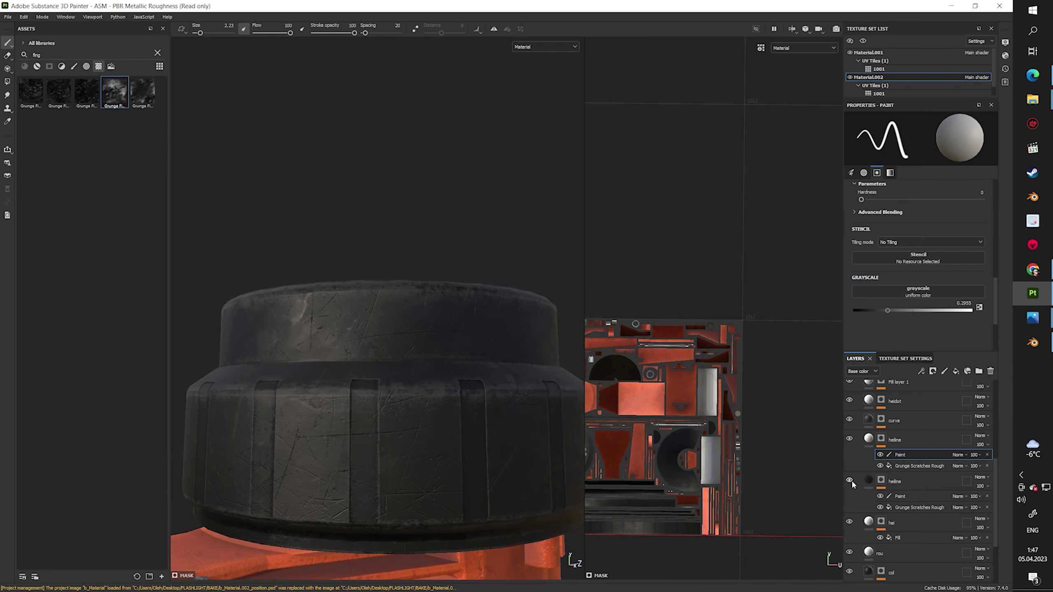
pyautogui.scroll(1, 850, 445)
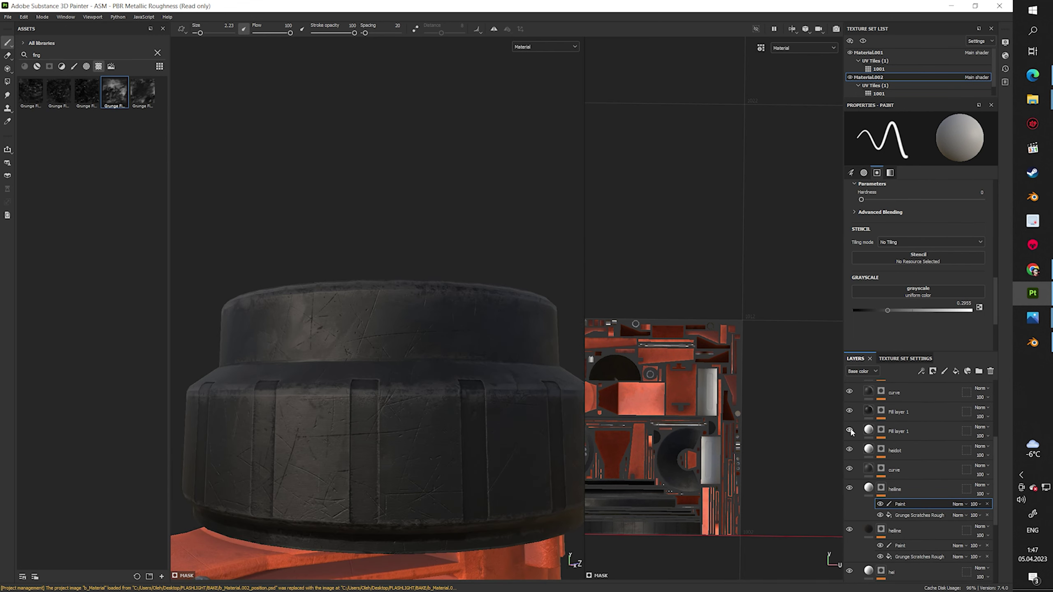
# Add a paint layer to curve's mask using a grunge-shaped brush alpha
pyautogui.click(895, 442)
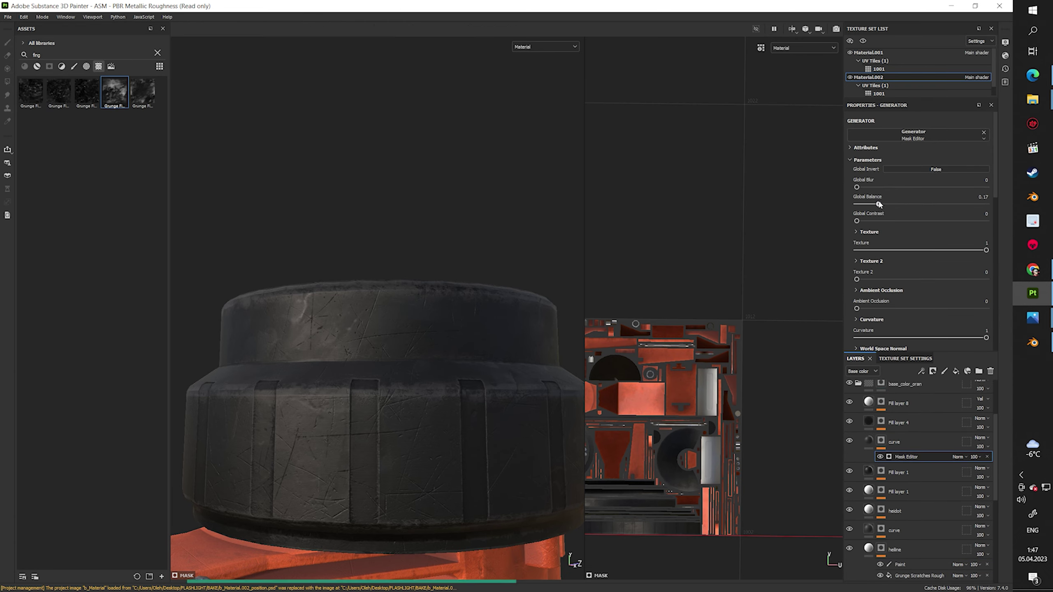
pyautogui.scroll(-3, 916, 208)
pyautogui.click(875, 231)
pyautogui.write('alp')
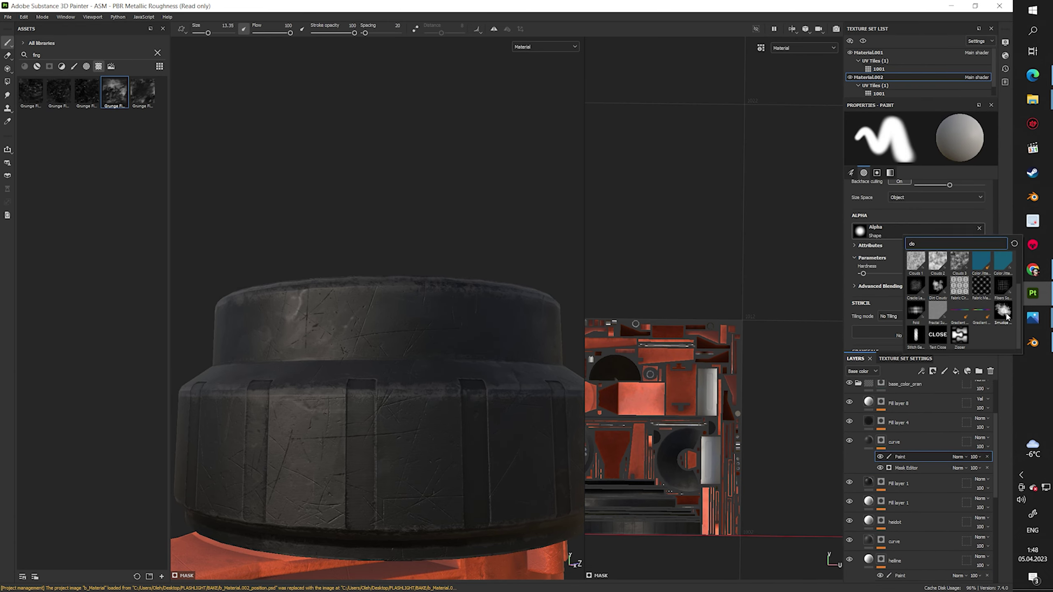
pyautogui.click(959, 265)
pyautogui.moveTo(423, 423)
pyautogui.keyDown('alt'); pyautogui.mouseDown()
pyautogui.moveTo(435, 364)
pyautogui.moveTo(423, 453)
pyautogui.moveTo(376, 357)
pyautogui.moveTo(416, 434)
pyautogui.mouseUp(); pyautogui.keyUp('alt')
pyautogui.scroll(5, 417, 435)
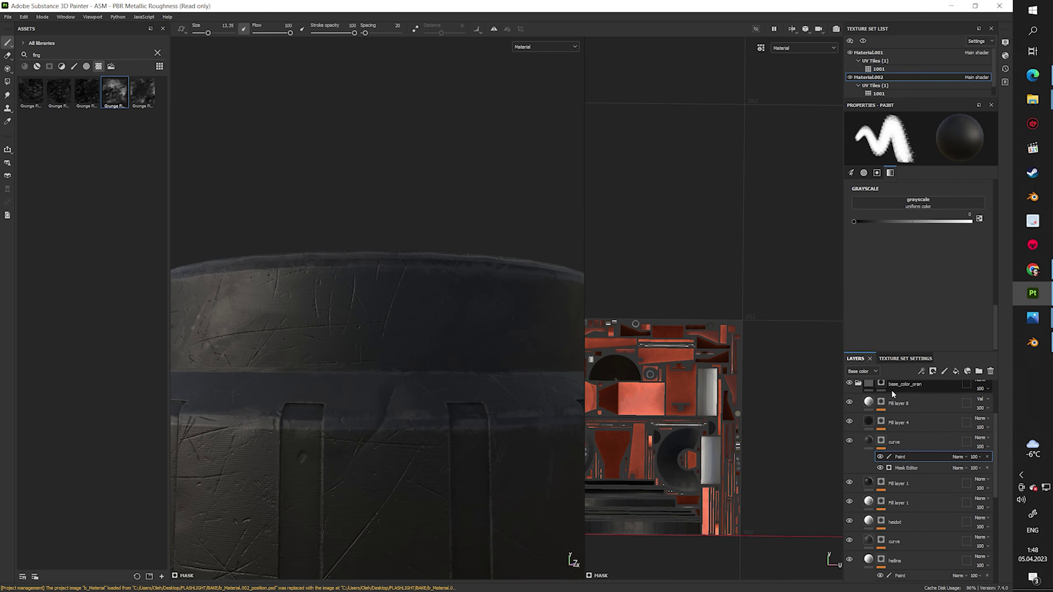
pyautogui.click(955, 371)
# Apply the Soft Dirt smart mask to Fill layer 9 and open its Dirt generator
pyautogui.click(37, 66)
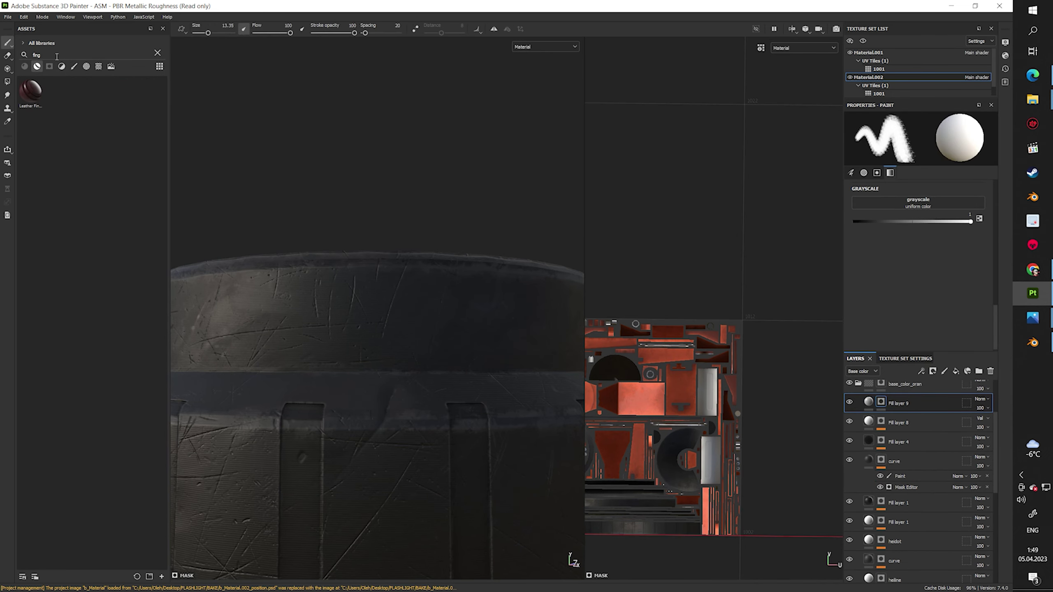
pyautogui.click(157, 53)
pyautogui.click(50, 67)
pyautogui.moveTo(115, 444); pyautogui.dragTo(898, 418)
pyautogui.keyDown('alt'); pyautogui.moveTo(414, 415); pyautogui.dragTo(346, 451); pyautogui.keyUp('alt')
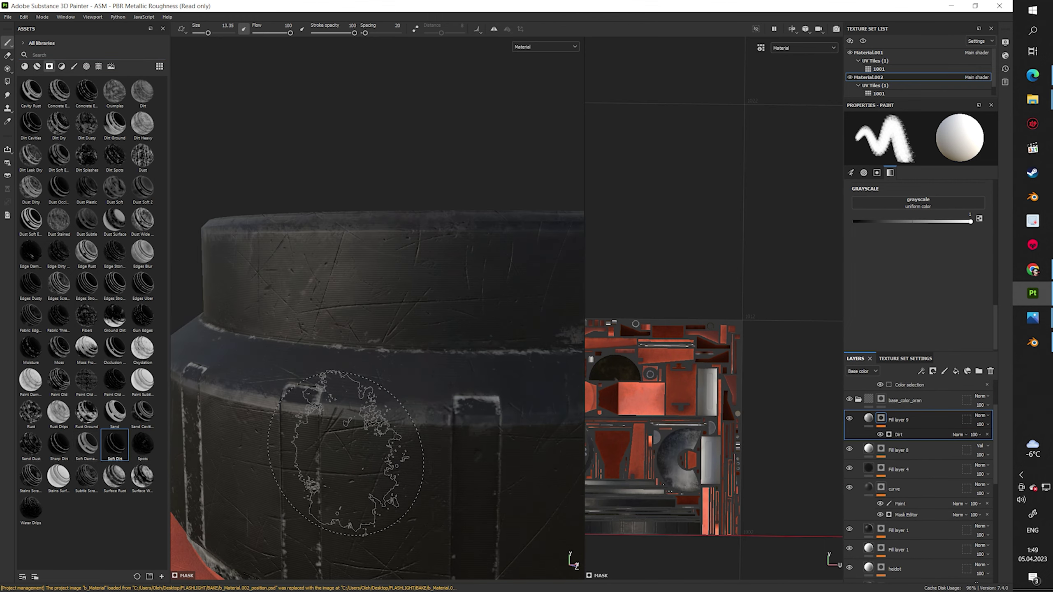
pyautogui.click(898, 434)
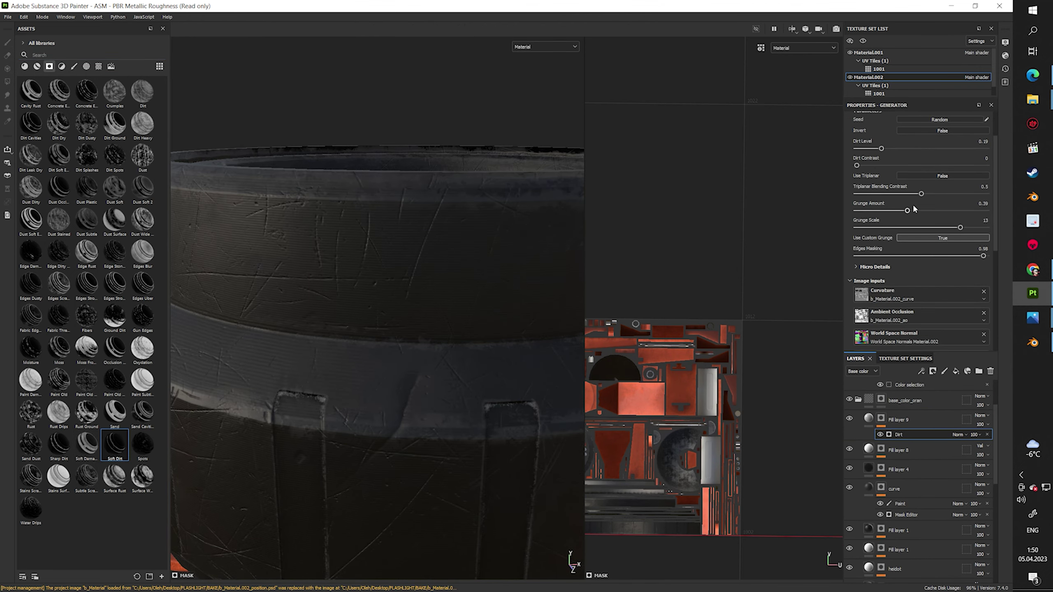
# Set the dirt fill's base colour and lower the curve mask's global balance to 0.1
pyautogui.click(898, 420)
pyautogui.click(901, 268)
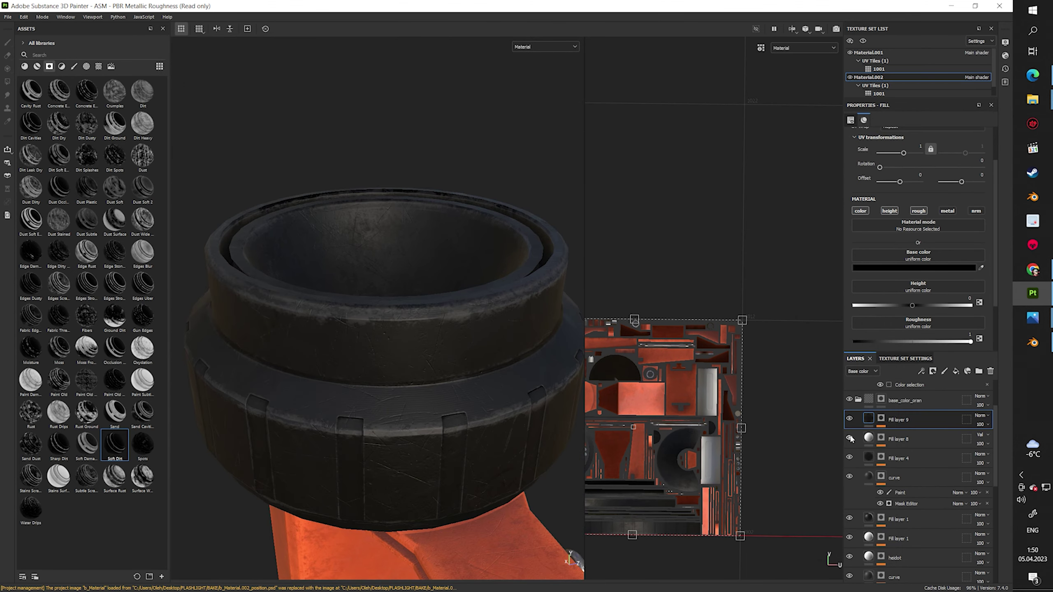
pyautogui.click(906, 504)
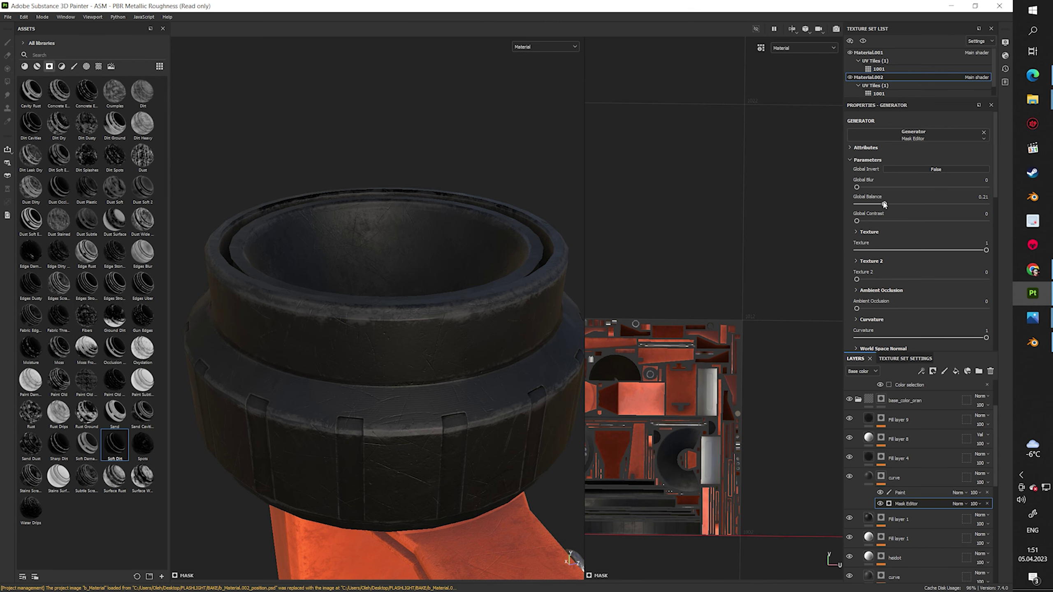
pyautogui.moveTo(884, 204); pyautogui.dragTo(869, 204)
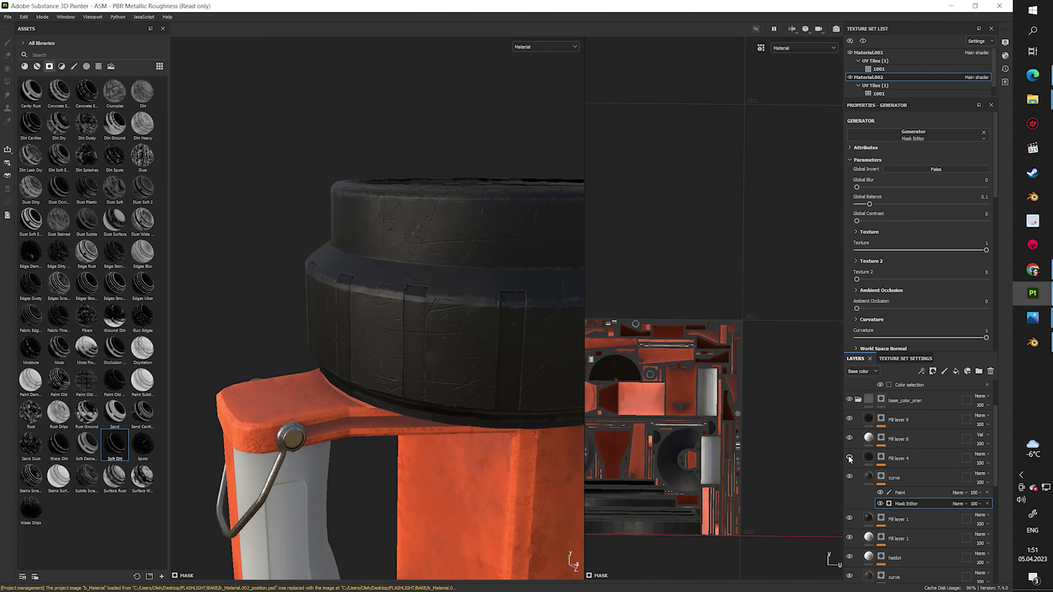
# Raise the Grunge Scratches Rough balance on the scratch mask to 0.81
pyautogui.scroll(-2, 860, 544)
pyautogui.click(900, 512)
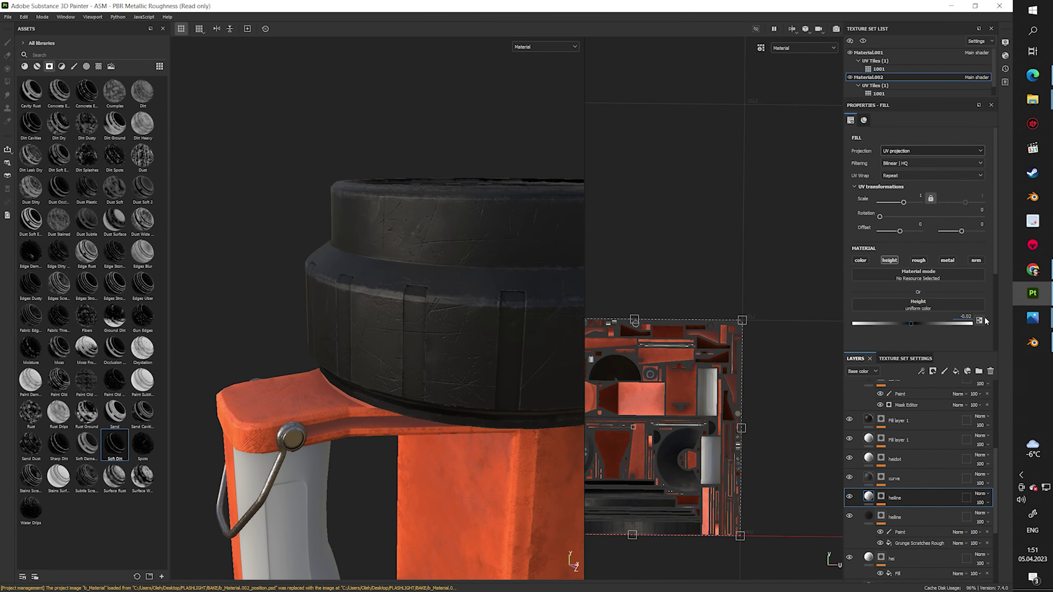
pyautogui.scroll(3, 388, 211)
pyautogui.click(910, 523)
pyautogui.scroll(-2, 932, 248)
pyautogui.moveTo(930, 291); pyautogui.dragTo(960, 291)
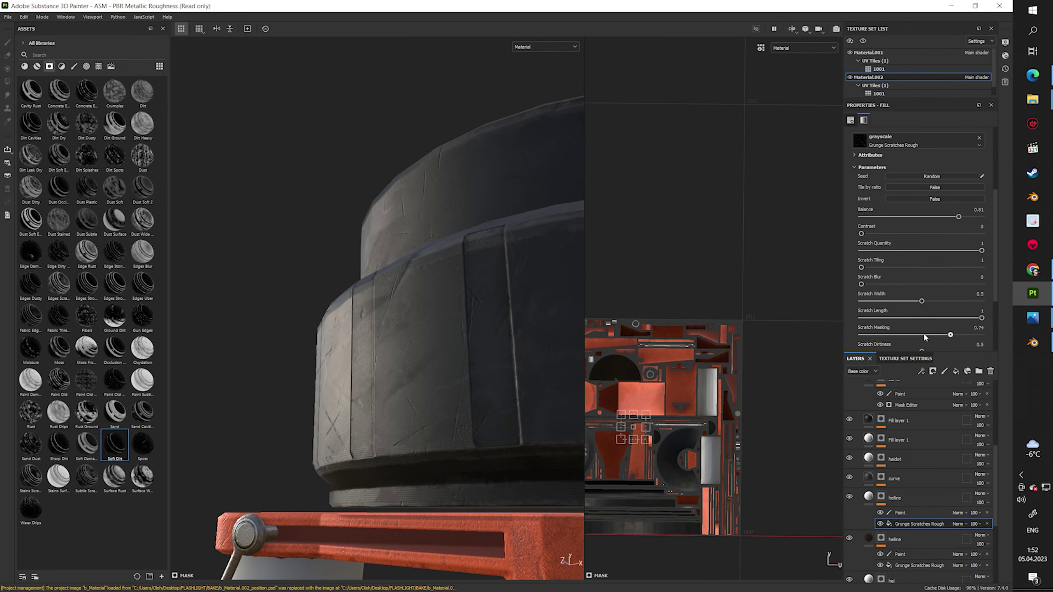
# Set the heline scratch mask's paint grayscale to 0.3162
pyautogui.click(882, 497)
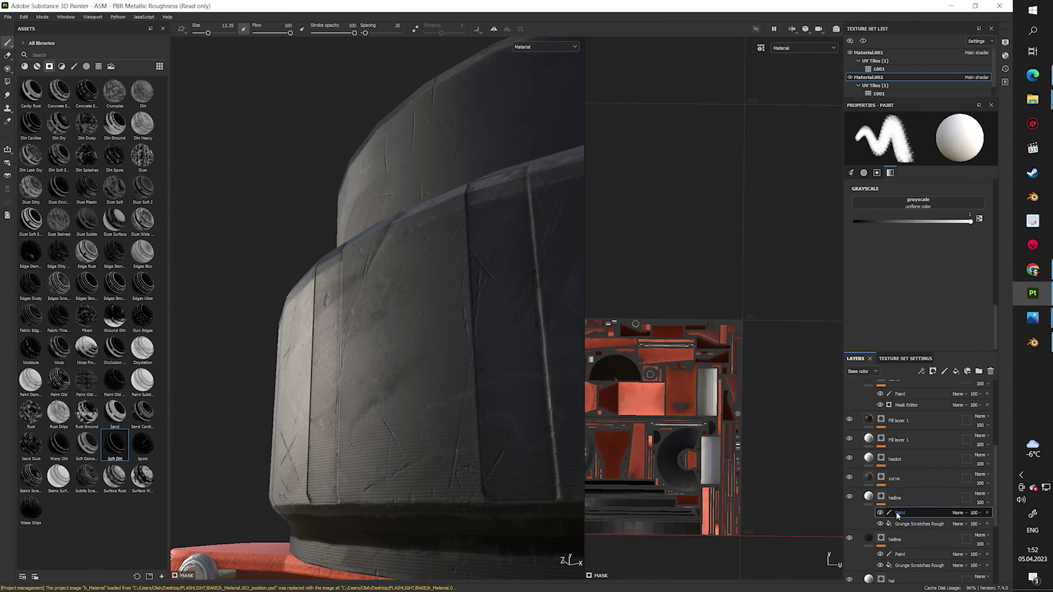
pyautogui.keyDown('alt'); pyautogui.moveTo(415, 249); pyautogui.dragTo(456, 290); pyautogui.keyUp('alt')
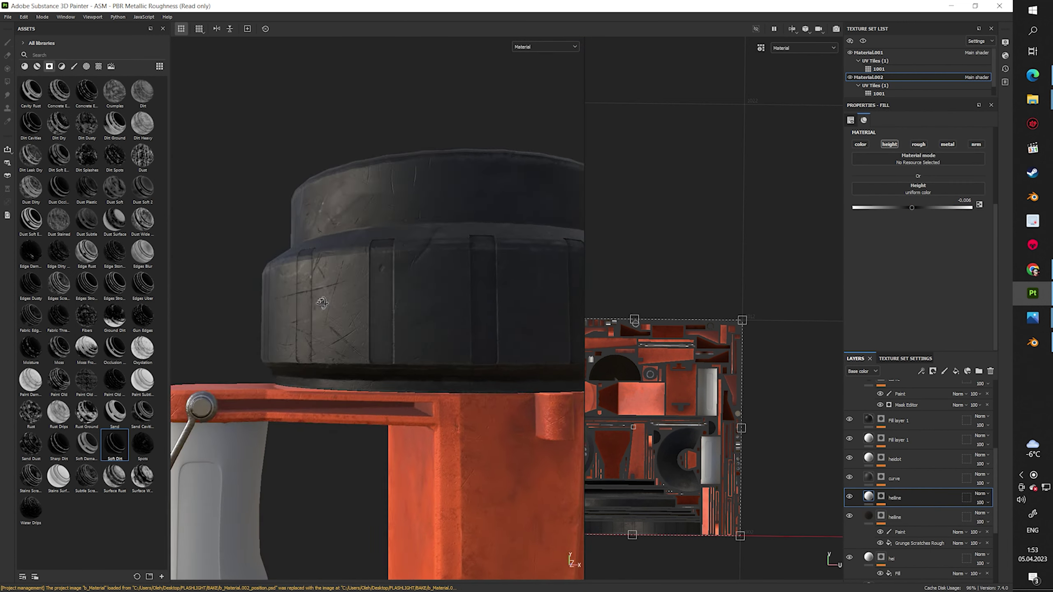
pyautogui.scroll(-1, 880, 457)
pyautogui.scroll(-3, 879, 457)
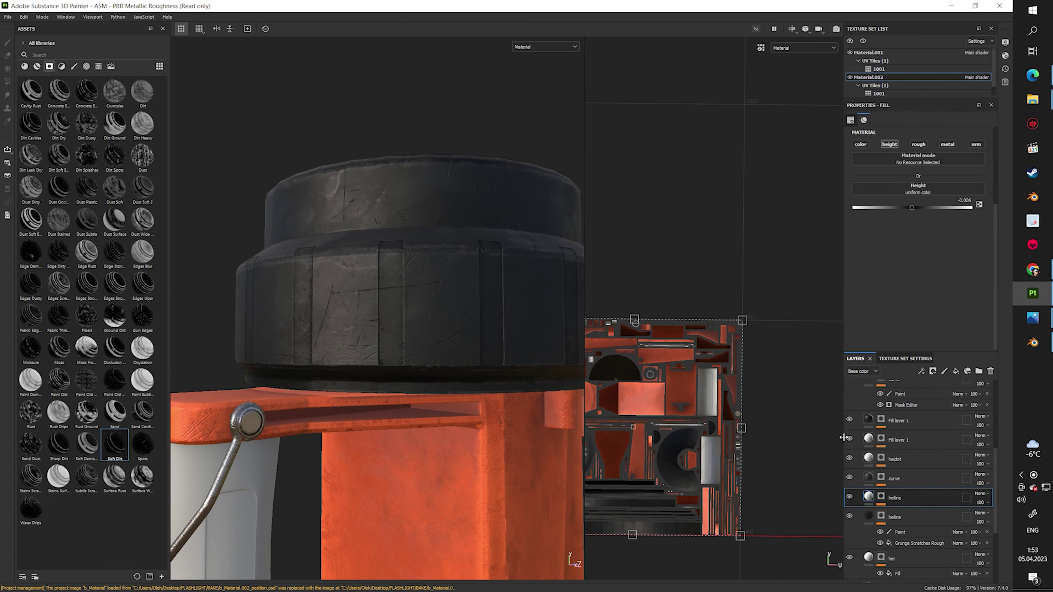
pyautogui.click(899, 433)
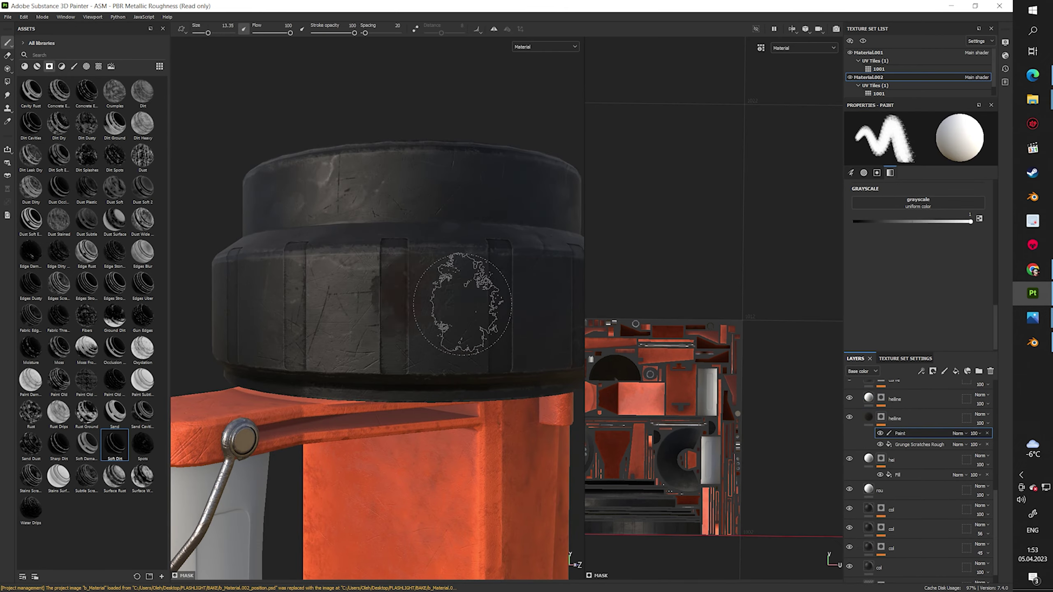
pyautogui.moveTo(908, 244); pyautogui.dragTo(890, 244)
pyautogui.moveTo(375, 364)
pyautogui.keyDown('alt'); pyautogui.mouseDown()
pyautogui.moveTo(307, 352)
pyautogui.moveTo(340, 377)
pyautogui.mouseUp(); pyautogui.keyUp('alt')
# Frame the cap in the viewport and select the col grunge layer to check it
pyautogui.scroll(3, 306, 352)
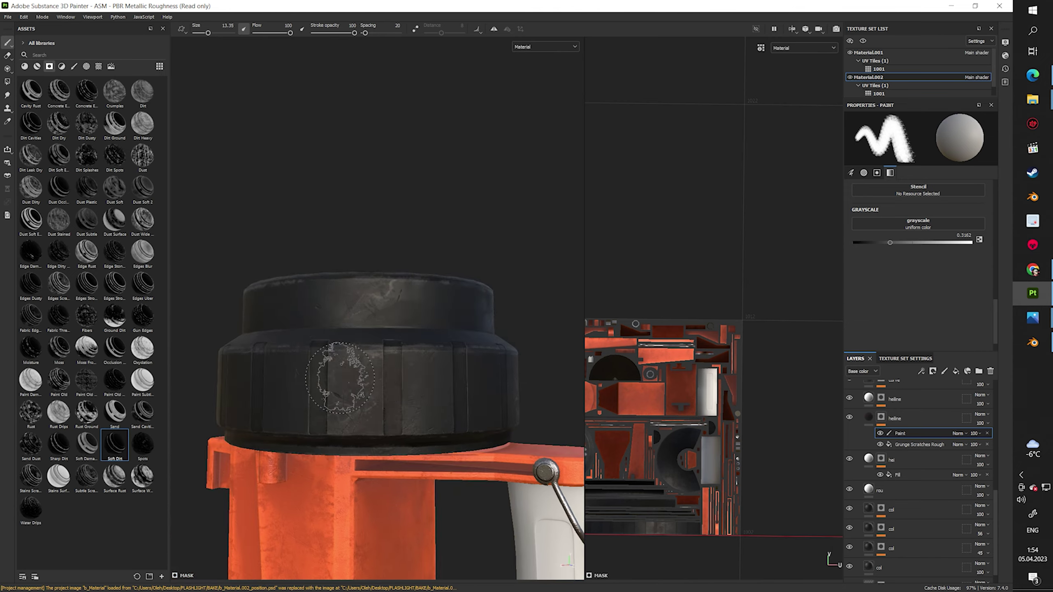
pyautogui.scroll(-3, 340, 378)
pyautogui.scroll(3, 480, 383)
pyautogui.scroll(-3, 352, 372)
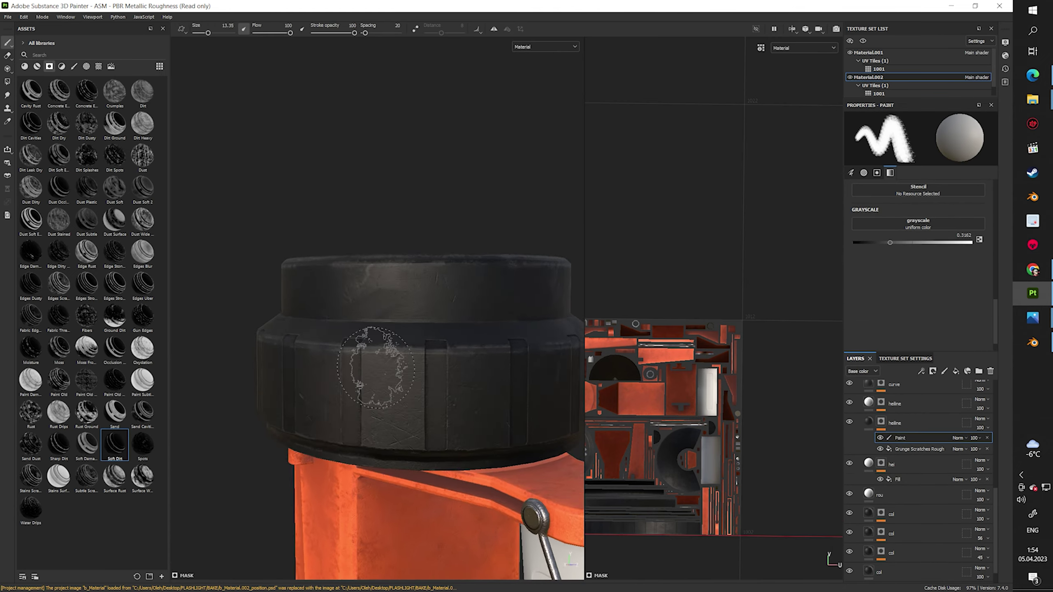
pyautogui.keyDown('alt'); pyautogui.moveTo(352, 372); pyautogui.dragTo(387, 381, button='middle'); pyautogui.keyUp('alt')
pyautogui.keyDown('alt'); pyautogui.moveTo(387, 380); pyautogui.dragTo(422, 430); pyautogui.keyUp('alt')
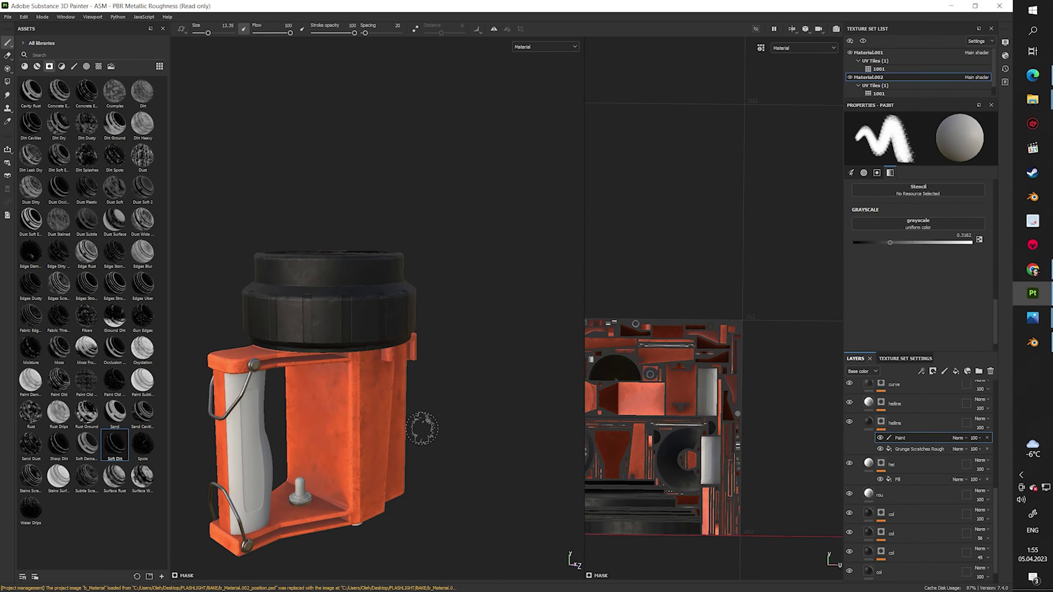
pyautogui.scroll(5, 423, 430)
pyautogui.scroll(3, 892, 477)
pyautogui.scroll(-3, 892, 477)
pyautogui.click(870, 550)
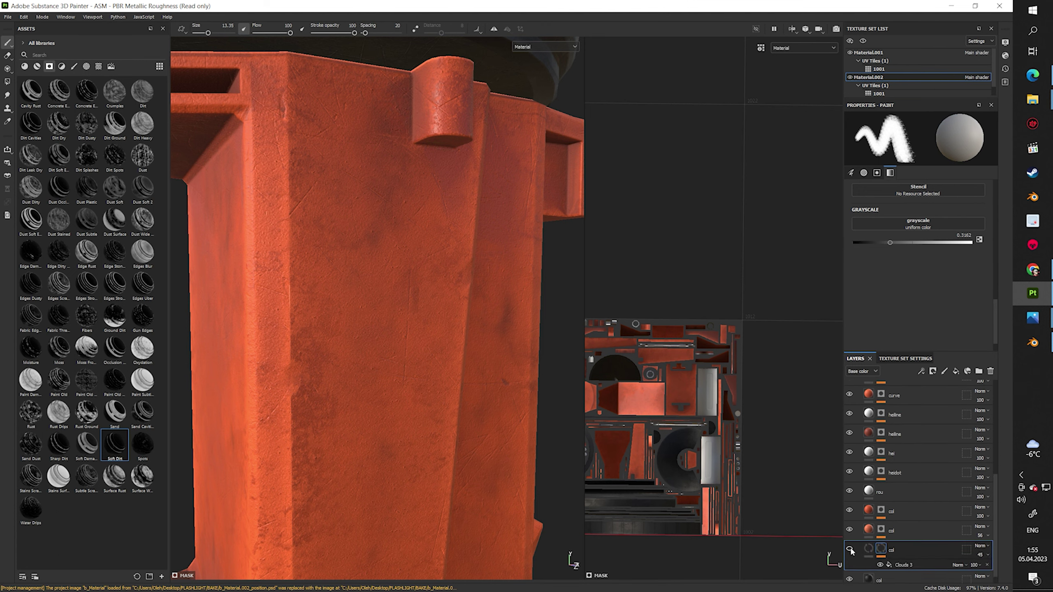
pyautogui.scroll(3, 851, 523)
pyautogui.scroll(-3, 849, 562)
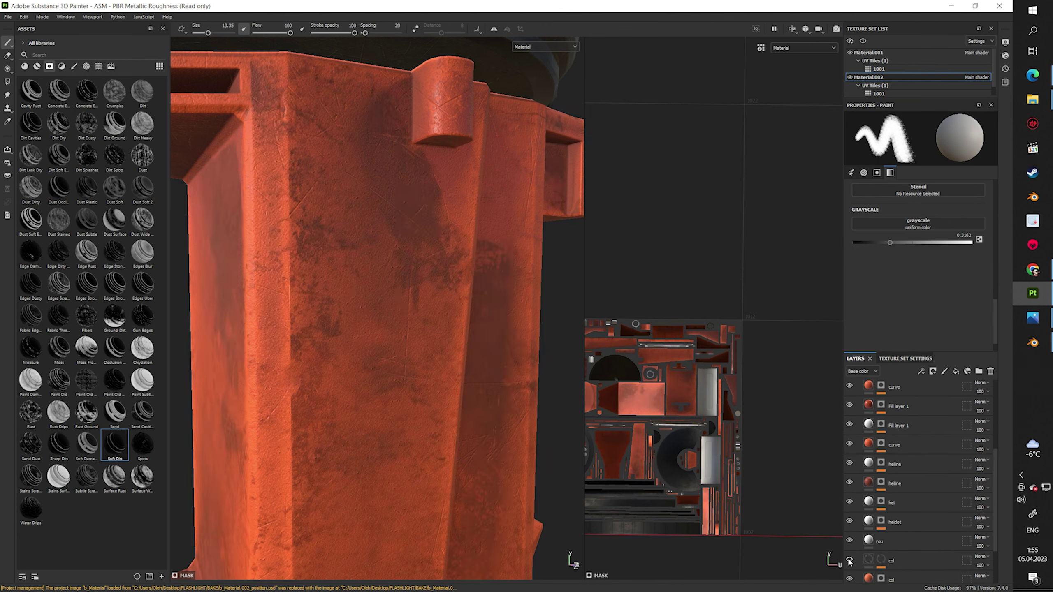
pyautogui.scroll(-3, 851, 566)
pyautogui.scroll(2, 854, 478)
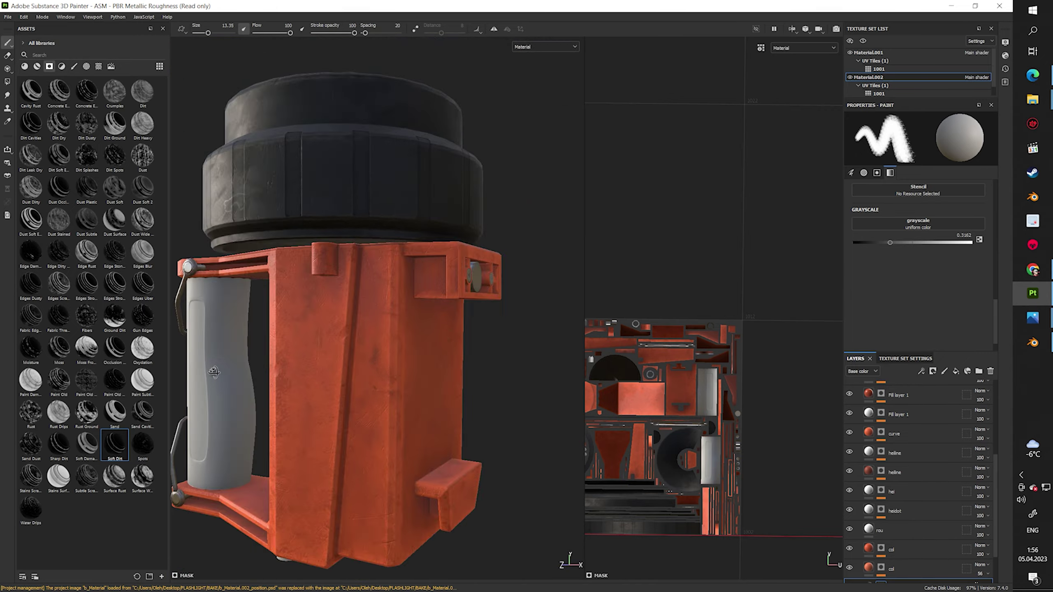
pyautogui.scroll(3, 913, 486)
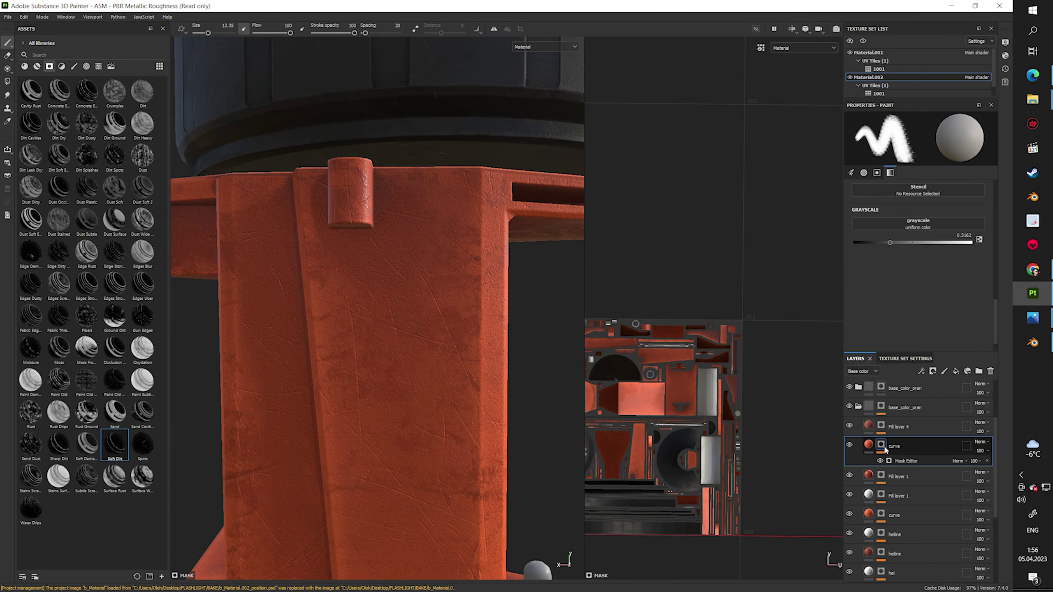
# Add paint layers to the curve mask and both heline scratch masks, inspecting the body's scratches
pyautogui.rightClick(881, 444)
pyautogui.click(912, 124)
pyautogui.moveTo(373, 290)
pyautogui.keyDown('alt'); pyautogui.mouseDown()
pyautogui.moveTo(367, 360)
pyautogui.moveTo(409, 369)
pyautogui.moveTo(456, 477)
pyautogui.mouseUp(); pyautogui.keyUp('alt')
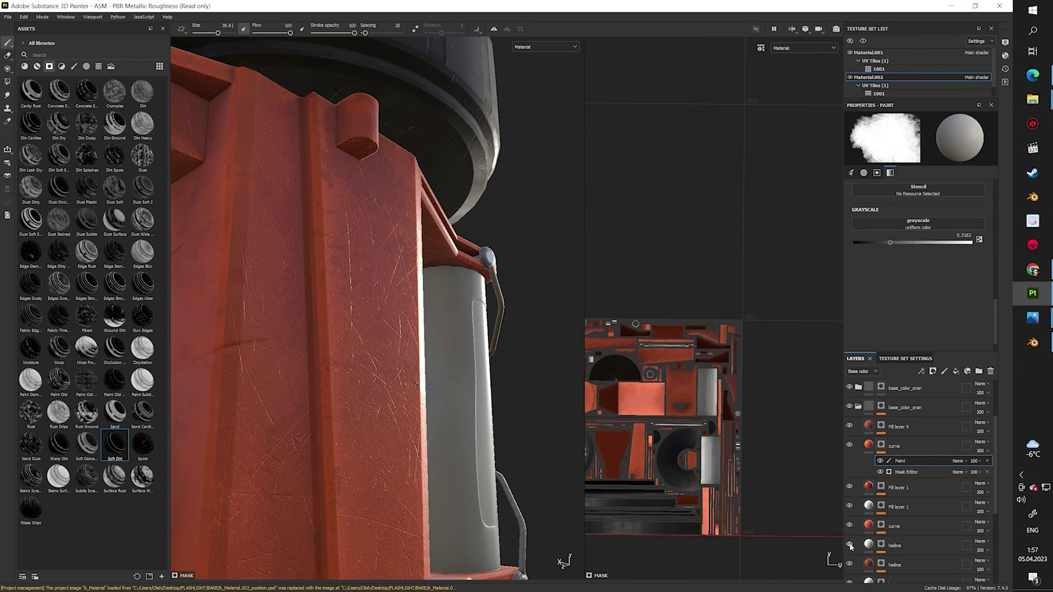
pyautogui.click(849, 546)
pyautogui.moveTo(373, 290)
pyautogui.keyDown('alt'); pyautogui.mouseDown()
pyautogui.moveTo(315, 317)
pyautogui.moveTo(385, 449)
pyautogui.moveTo(382, 317)
pyautogui.mouseUp(); pyautogui.keyUp('alt')
pyautogui.scroll(5, 382, 316)
pyautogui.click(850, 512)
pyautogui.keyDown('alt'); pyautogui.moveTo(447, 379); pyautogui.dragTo(431, 386); pyautogui.keyUp('alt')
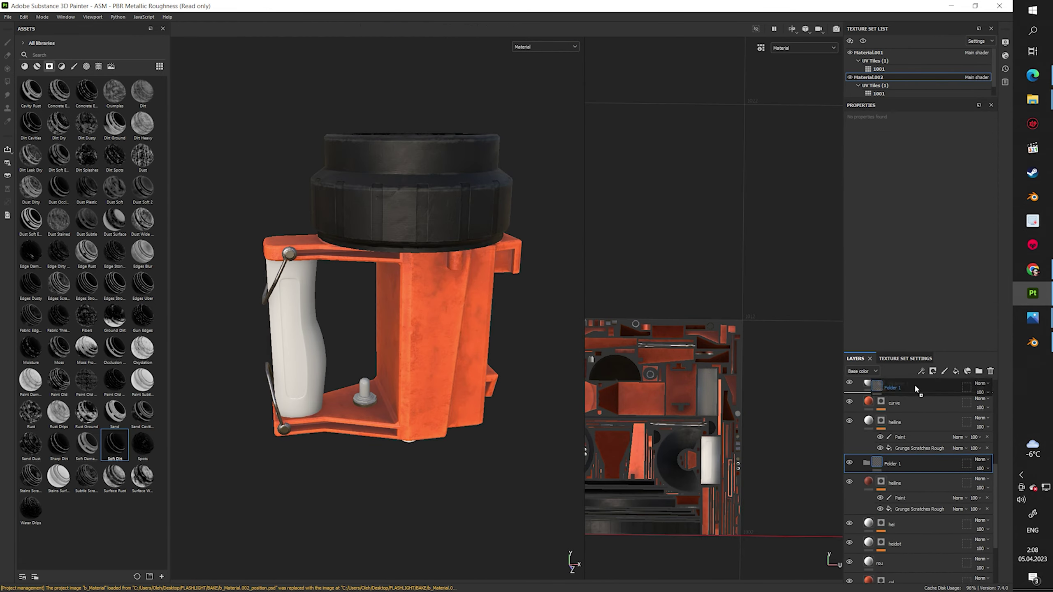
# Add a new folder and a fill layer to the layer stack
pyautogui.rightClick(862, 418)
pyautogui.click(891, 49)
pyautogui.click(955, 371)
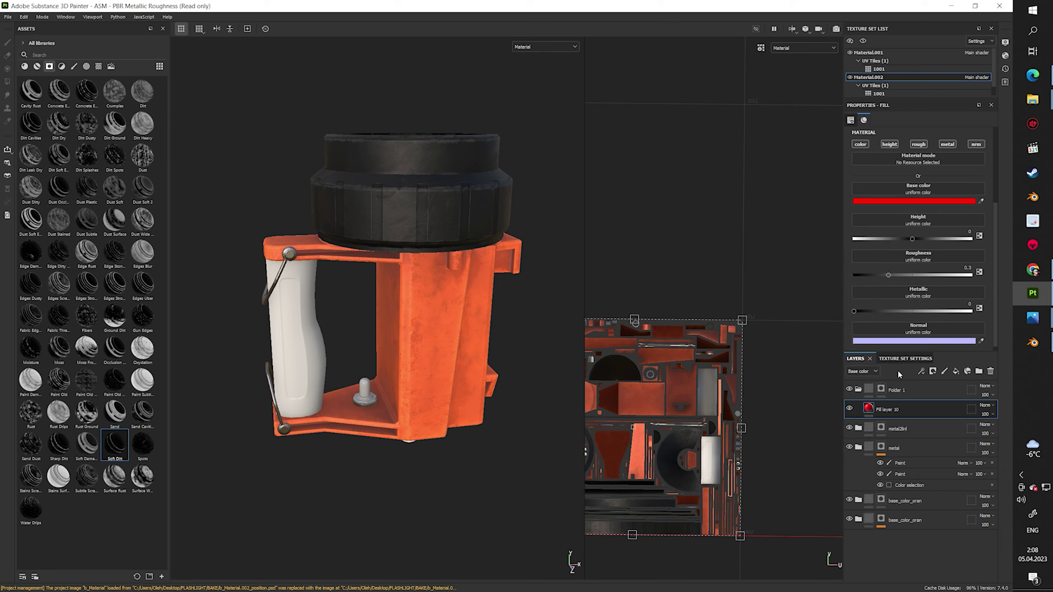
pyautogui.keyDown('alt'); pyautogui.moveTo(414, 290); pyautogui.dragTo(439, 299); pyautogui.keyUp('alt')
# Set up the fill layer's mask for polygon filling with the wireframe shown
pyautogui.click(897, 392)
pyautogui.press('3')
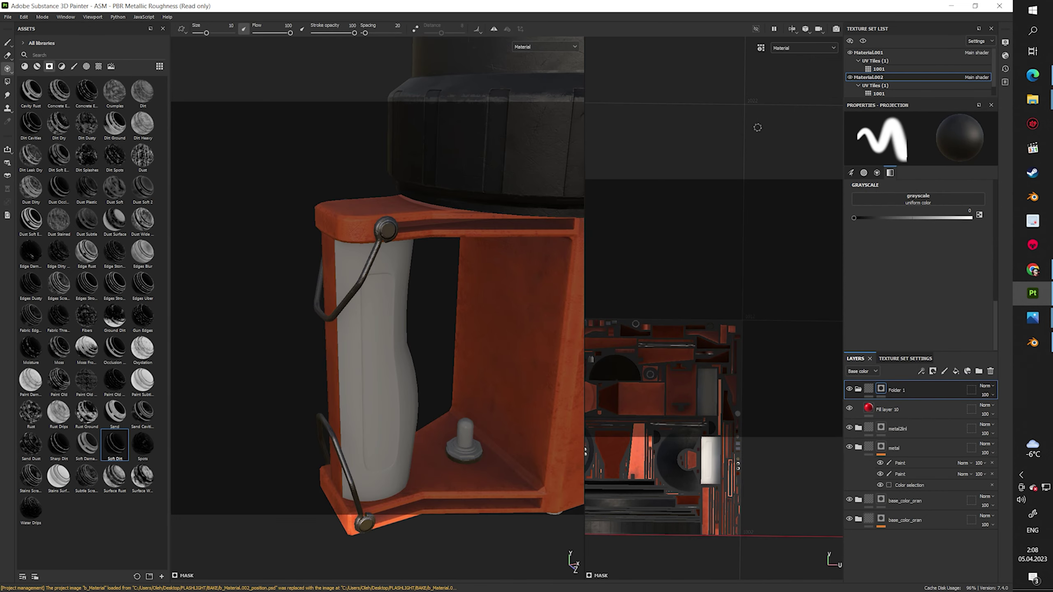
pyautogui.press('4')
pyautogui.click(885, 120)
pyautogui.keyDown('alt'); pyautogui.moveTo(414, 290); pyautogui.dragTo(439, 315); pyautogui.keyUp('alt')
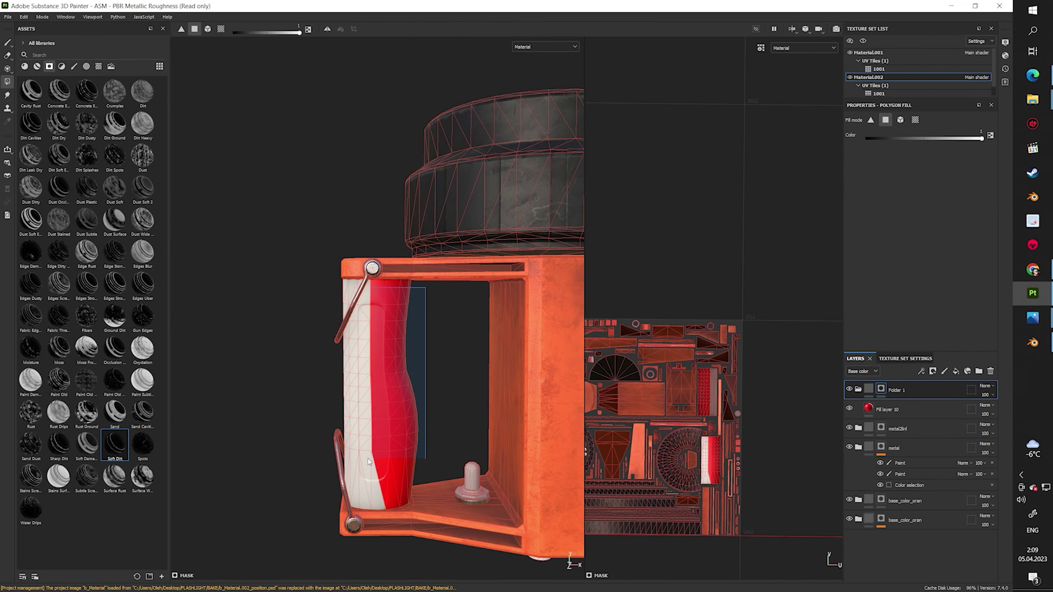
# Fill the grip's polygon bands in the mask, undoing an overly broad first fill
pyautogui.moveTo(373, 456); pyautogui.dragTo(352, 342)
pyautogui.hotkey('ctrl', 'z')
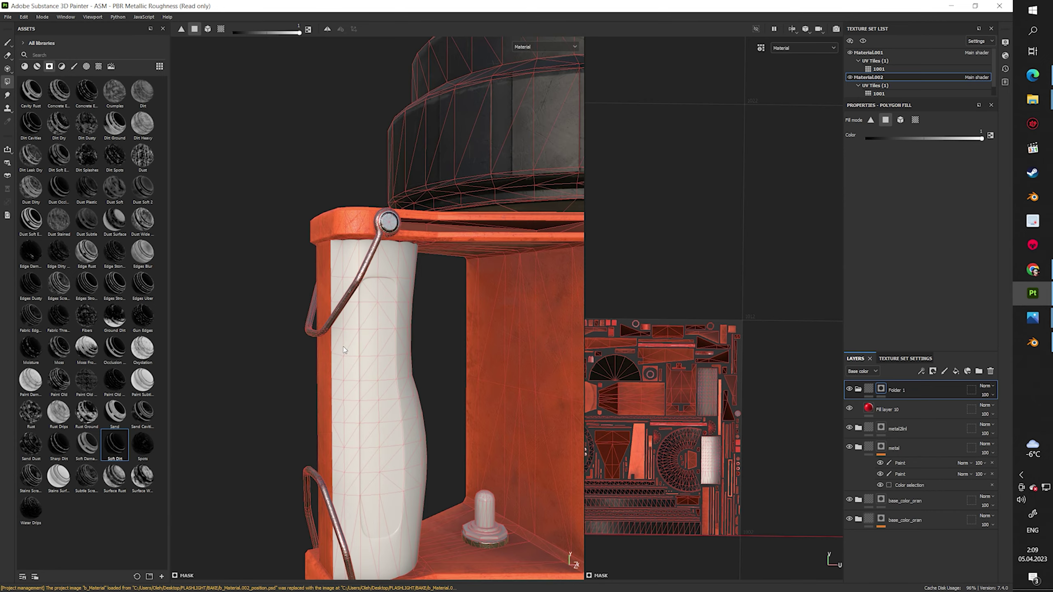
pyautogui.click(371, 345)
pyautogui.scroll(5, 373, 290)
pyautogui.click(379, 233)
pyautogui.keyDown('alt'); pyautogui.moveTo(385, 238); pyautogui.dragTo(410, 353); pyautogui.keyUp('alt')
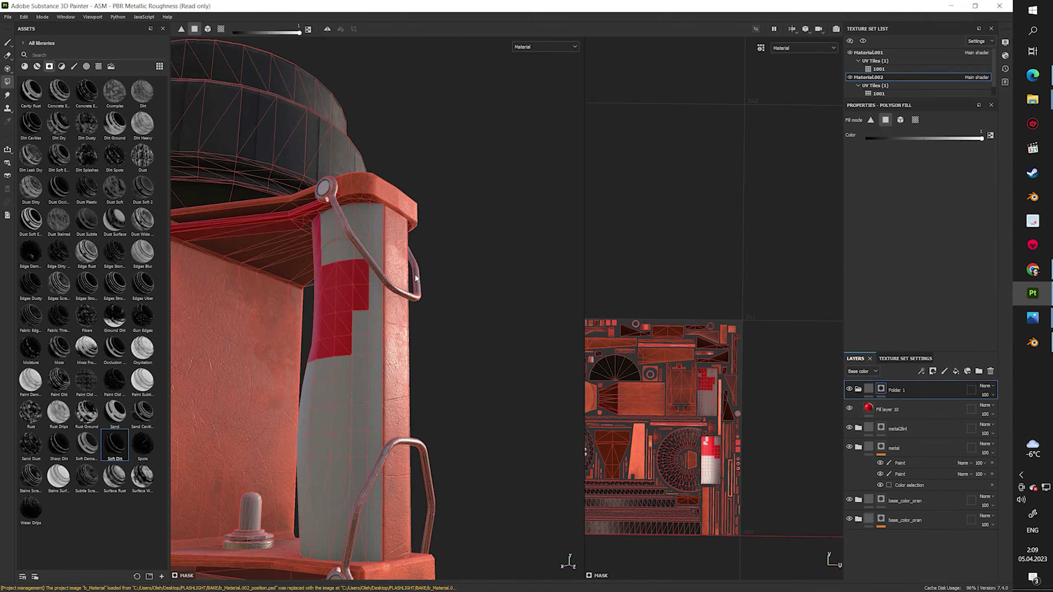
pyautogui.click(410, 352)
pyautogui.scroll(3, 719, 532)
pyautogui.keyDown('alt'); pyautogui.moveTo(373, 311); pyautogui.dragTo(283, 308); pyautogui.keyUp('alt')
# Make the grip fill black and add a named fill layer above it
pyautogui.click(887, 409)
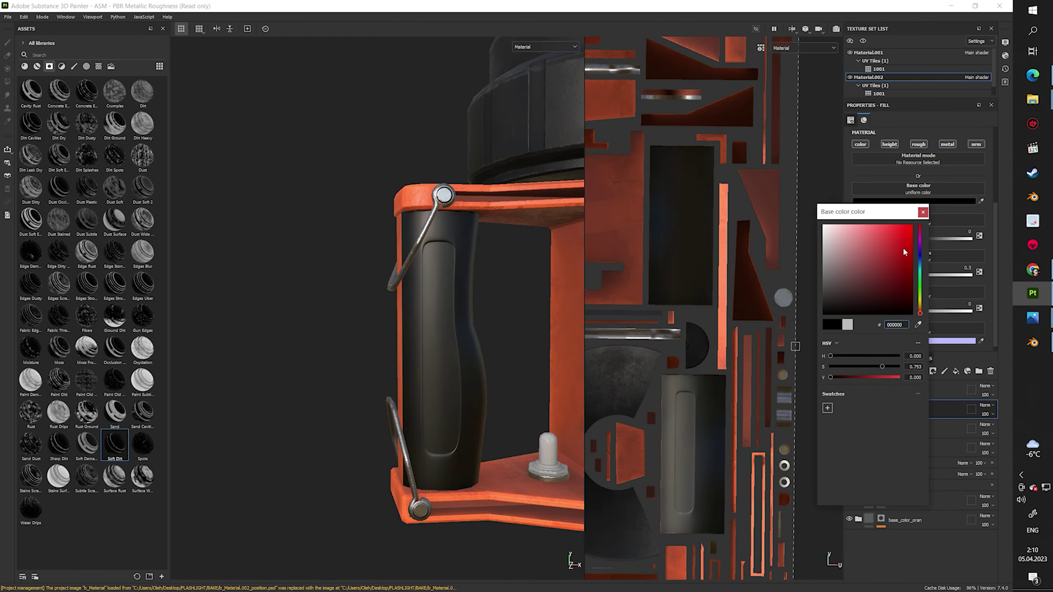
pyautogui.click(955, 371)
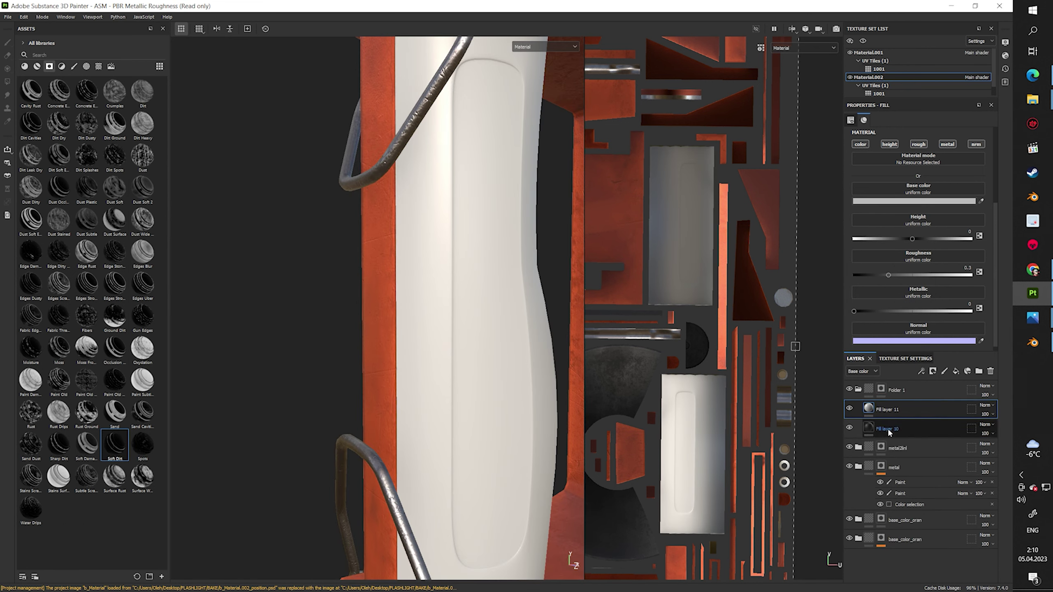
pyautogui.press('Return')
# Add 3D Perlin Noise as the hi layer's height pattern at UV scale 128
pyautogui.rightClick(881, 408)
pyautogui.click(922, 17)
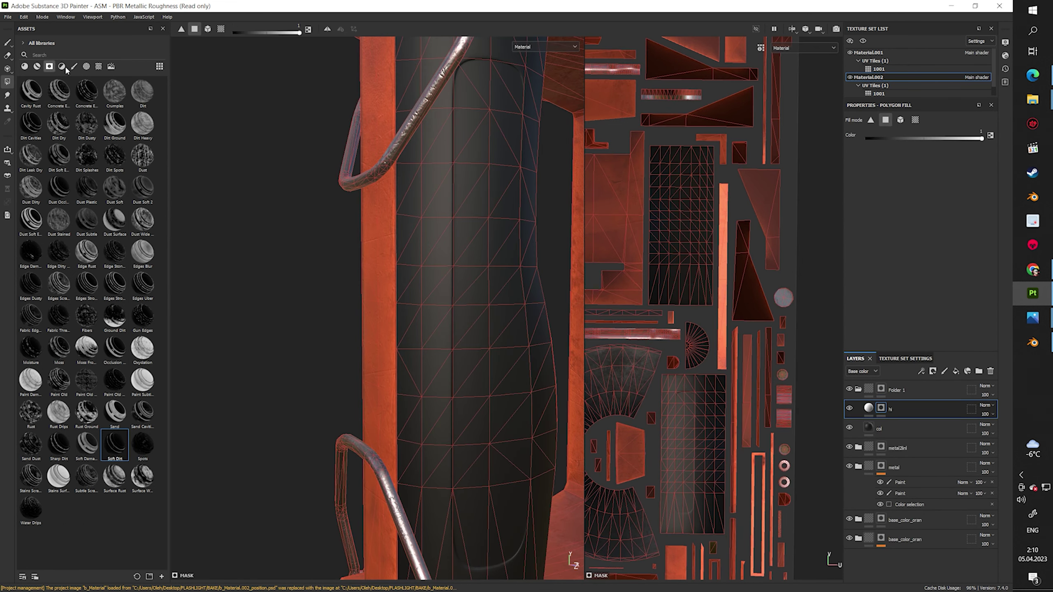
pyautogui.rightClick(881, 393)
pyautogui.click(868, 408)
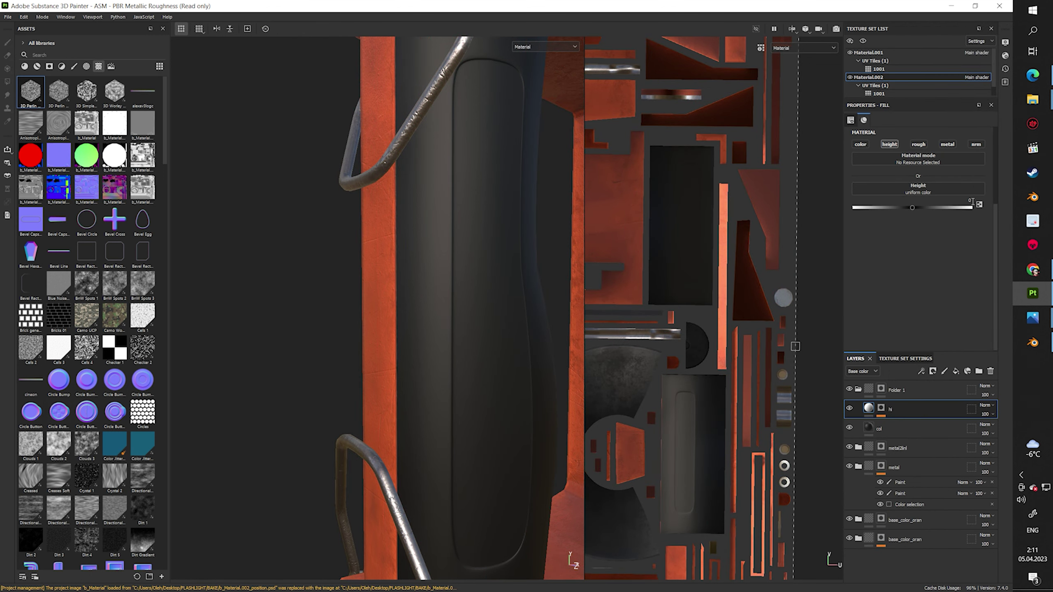
pyautogui.moveTo(30, 92); pyautogui.dragTo(895, 414)
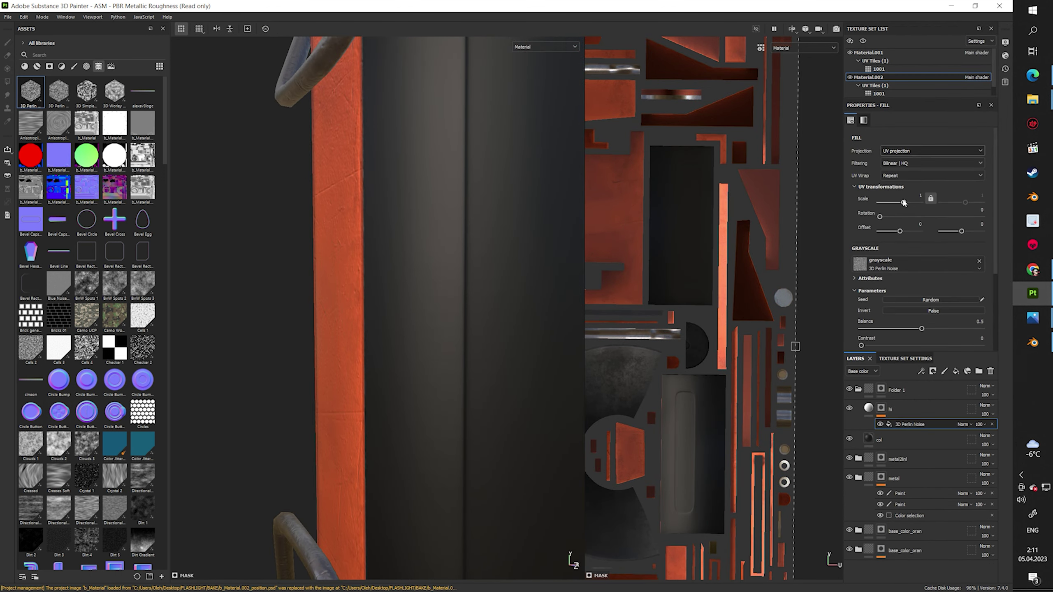
pyautogui.moveTo(903, 202); pyautogui.dragTo(919, 202)
pyautogui.moveTo(470, 294)
pyautogui.keyDown('alt'); pyautogui.mouseDown()
pyautogui.moveTo(493, 240)
pyautogui.moveTo(786, 331)
pyautogui.mouseUp(); pyautogui.keyUp('alt')
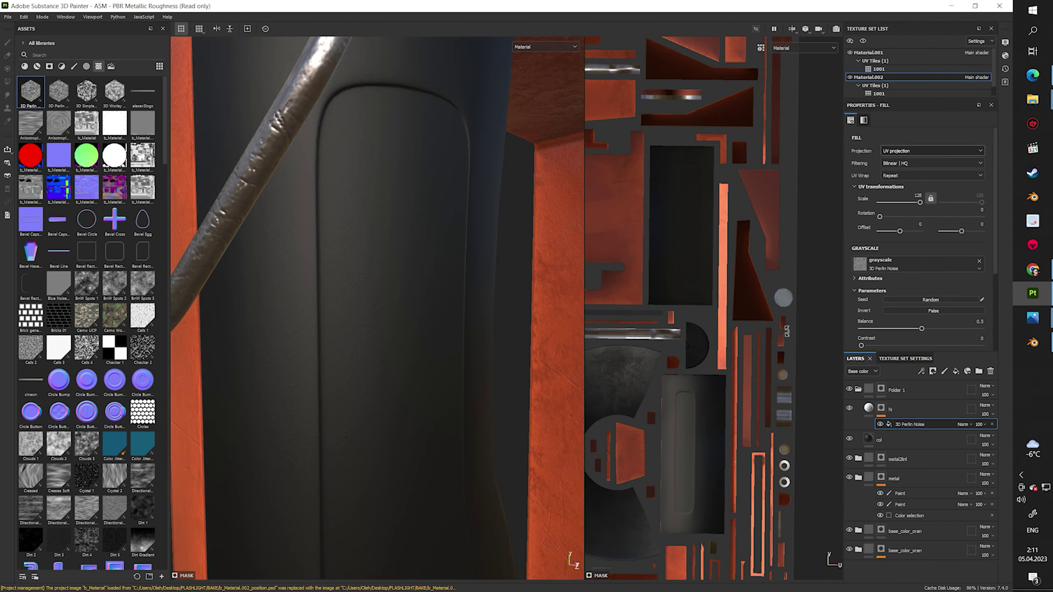
# Inspect the grip surface and switch the new col layer's mask to polygon fill
pyautogui.click(895, 440)
pyautogui.moveTo(415, 290)
pyautogui.keyDown('alt'); pyautogui.mouseDown()
pyautogui.moveTo(334, 270)
pyautogui.moveTo(315, 232)
pyautogui.mouseUp(); pyautogui.keyUp('alt')
pyautogui.scroll(-1, 968, 248)
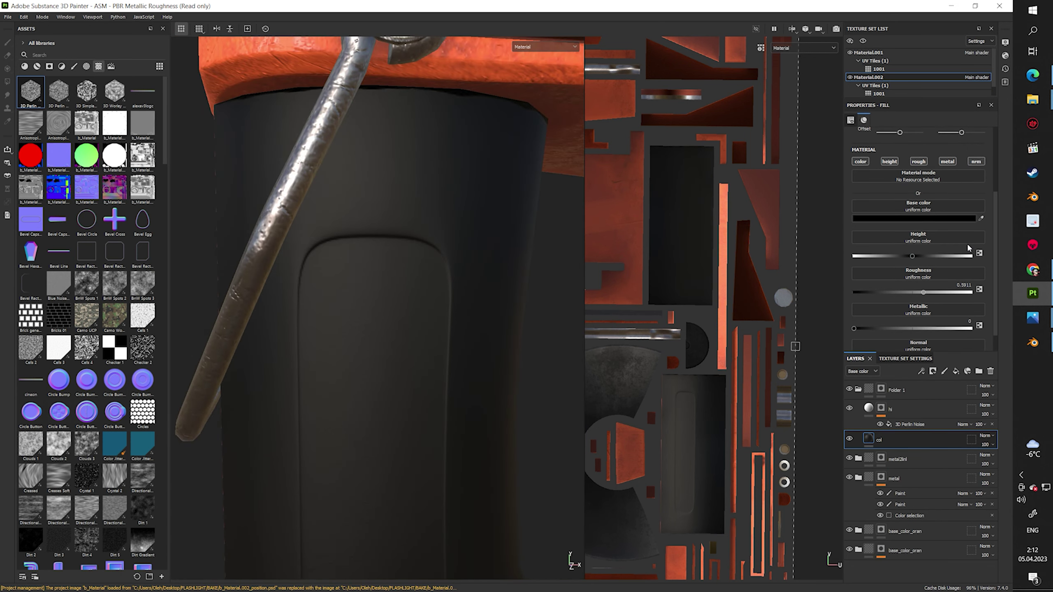
pyautogui.click(895, 409)
pyautogui.moveTo(373, 332)
pyautogui.keyDown('alt'); pyautogui.mouseDown()
pyautogui.moveTo(306, 430)
pyautogui.moveTo(437, 428)
pyautogui.moveTo(826, 331)
pyautogui.mouseUp(); pyautogui.keyUp('alt')
pyautogui.press('4')
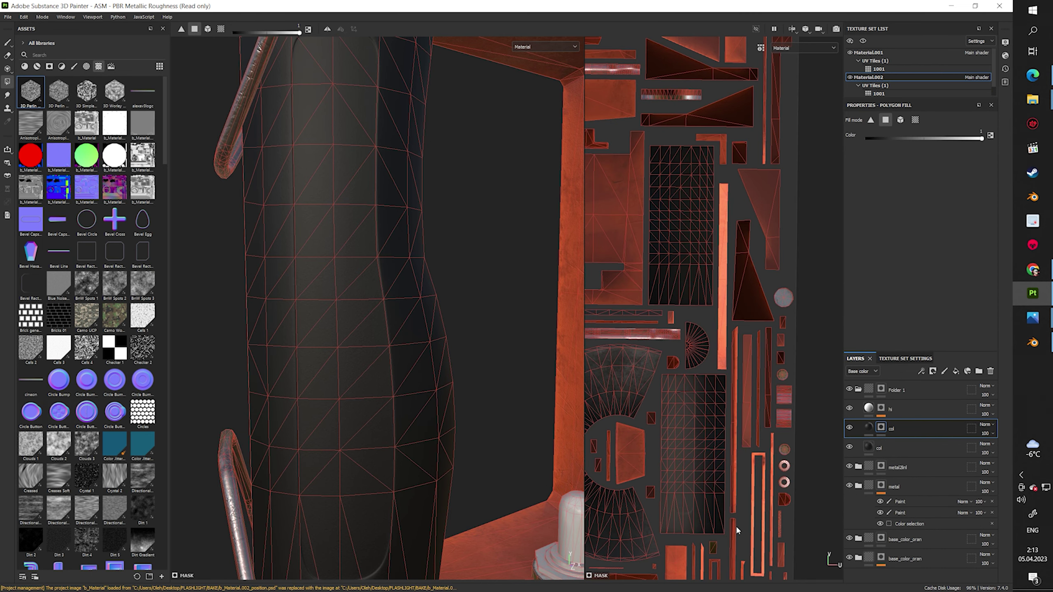
# Drop the Clouds 2 pattern into the col layer's fill and adjust its scale
pyautogui.click(83, 54)
pyautogui.write('clou')
pyautogui.moveTo(114, 91); pyautogui.dragTo(891, 429)
pyautogui.click(910, 366)
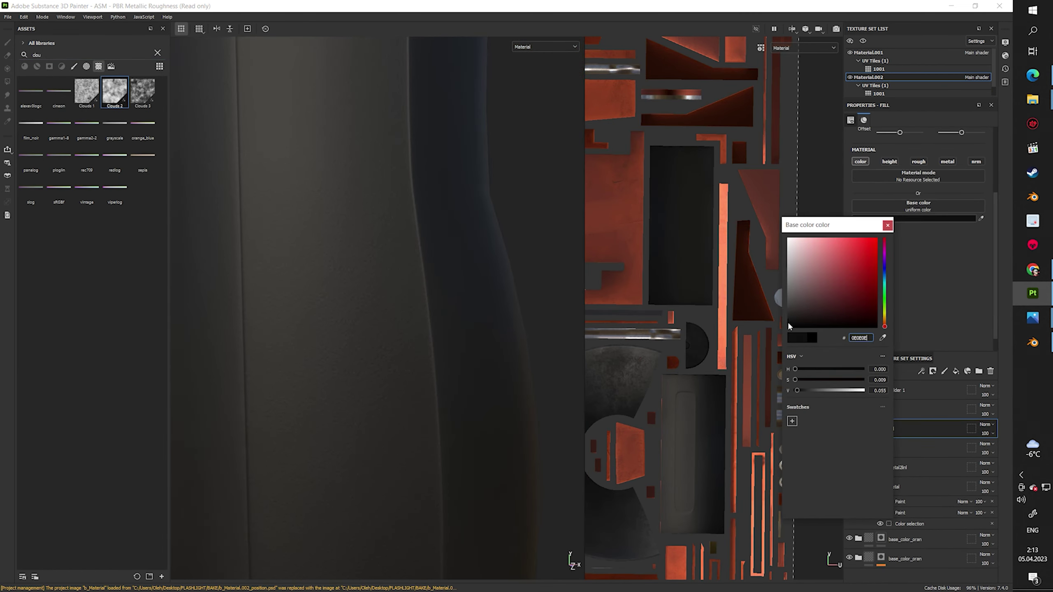
pyautogui.scroll(5, 912, 248)
pyautogui.moveTo(897, 202); pyautogui.dragTo(889, 204)
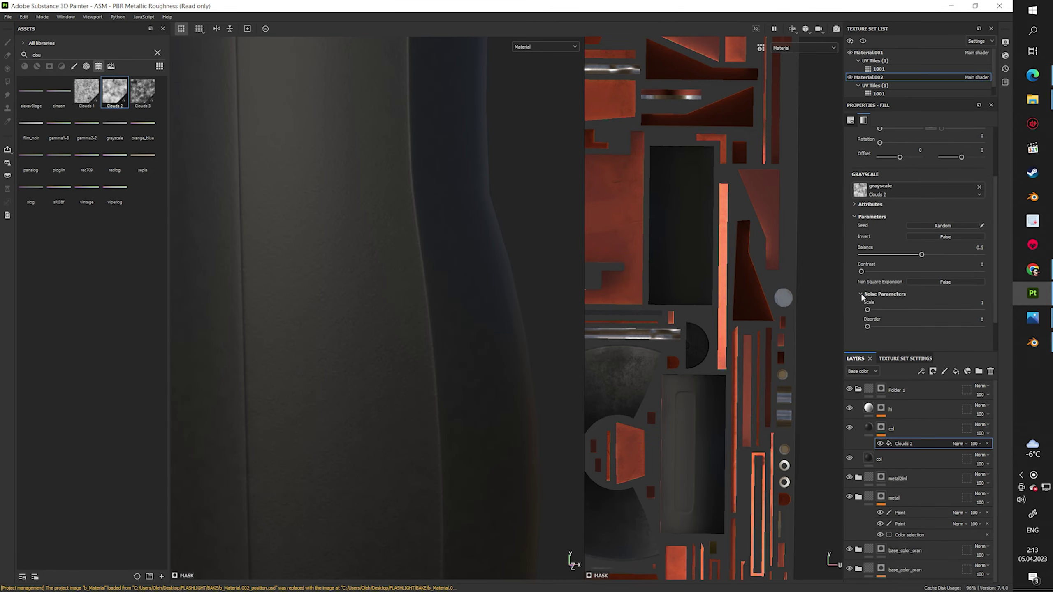
pyautogui.keyDown('alt'); pyautogui.moveTo(394, 277); pyautogui.dragTo(400, 317); pyautogui.keyUp('alt')
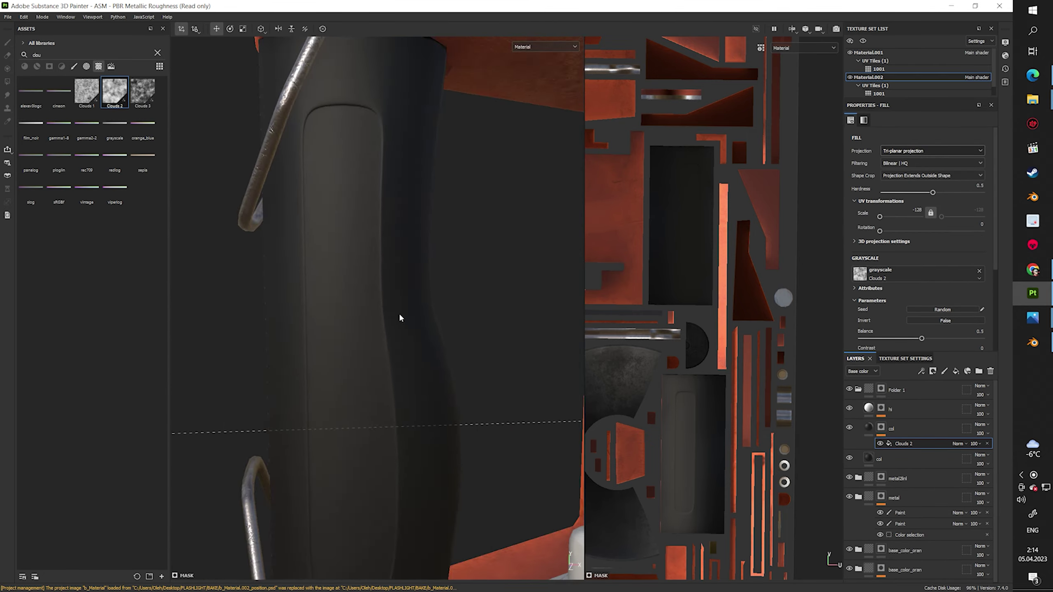
# Add another near-black col layer without the Clouds 3 effect, topped by a new Fill layer
pyautogui.click(894, 442)
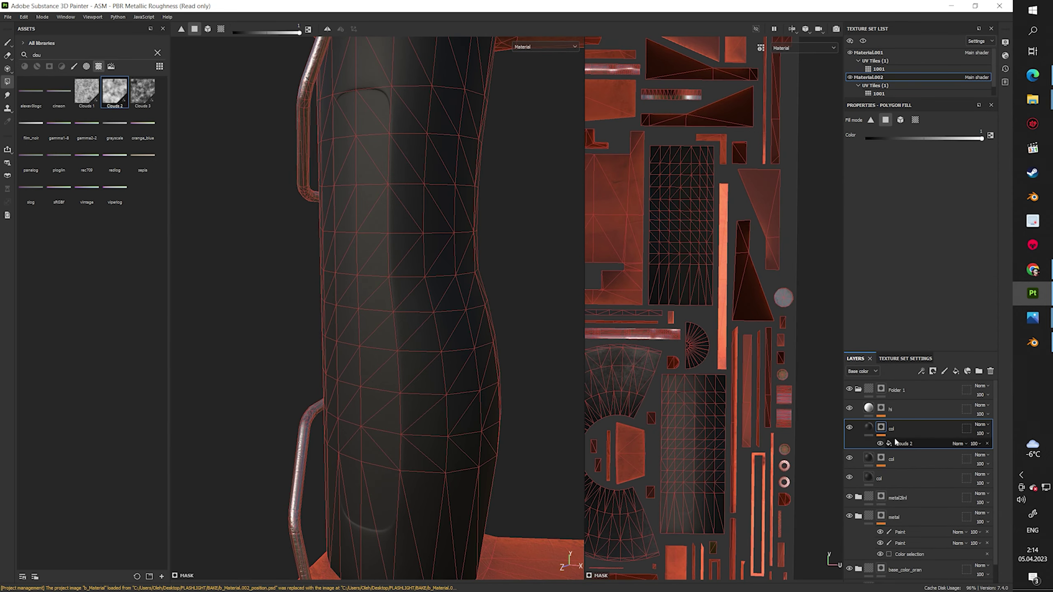
pyautogui.press('Delete')
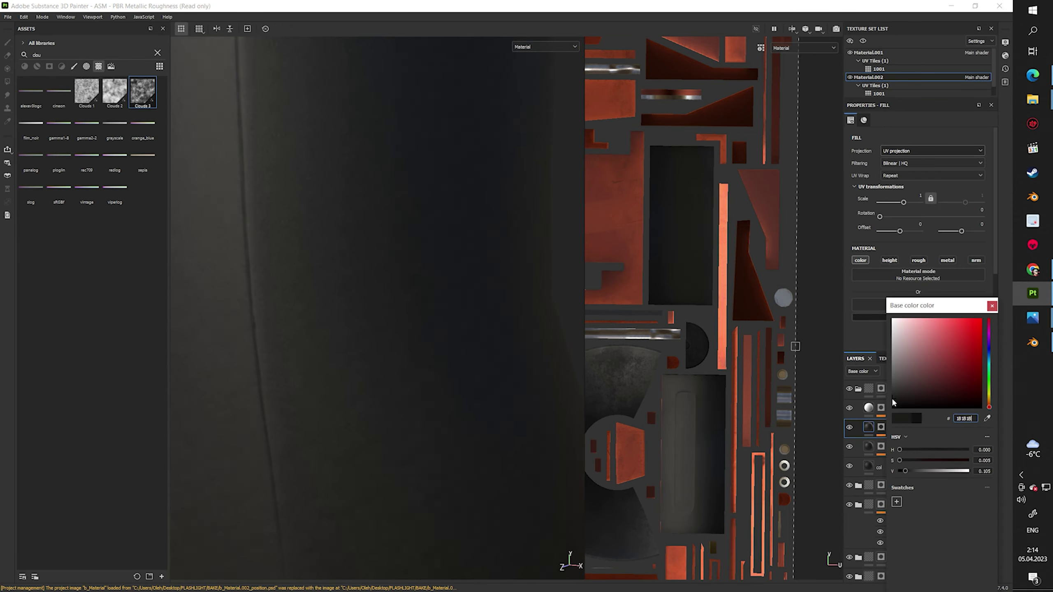
pyautogui.keyDown('alt'); pyautogui.moveTo(385, 257); pyautogui.dragTo(403, 263); pyautogui.keyUp('alt')
pyautogui.scroll(5, 403, 263)
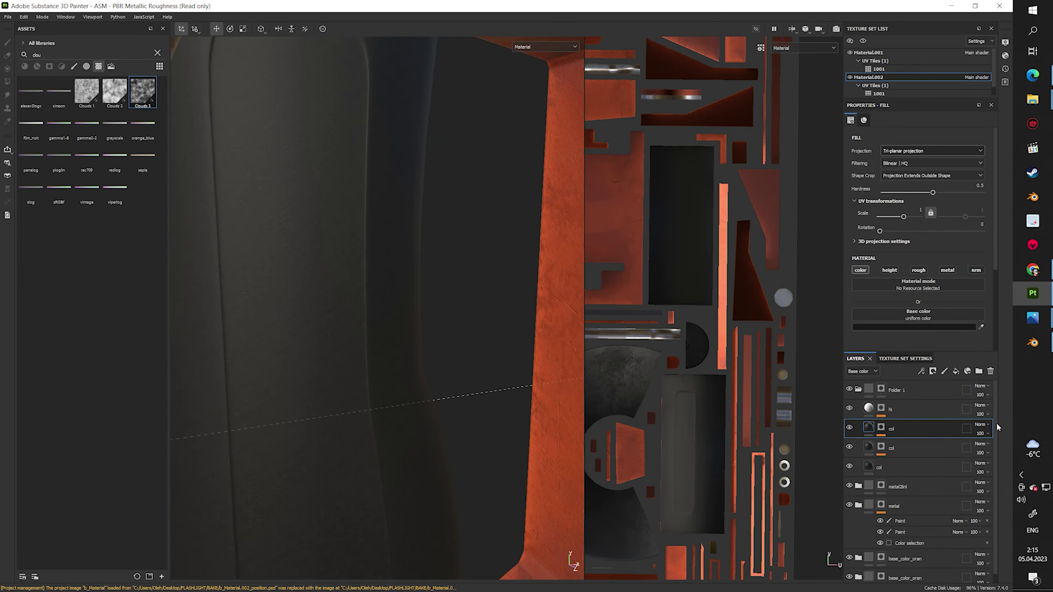
pyautogui.click(914, 327)
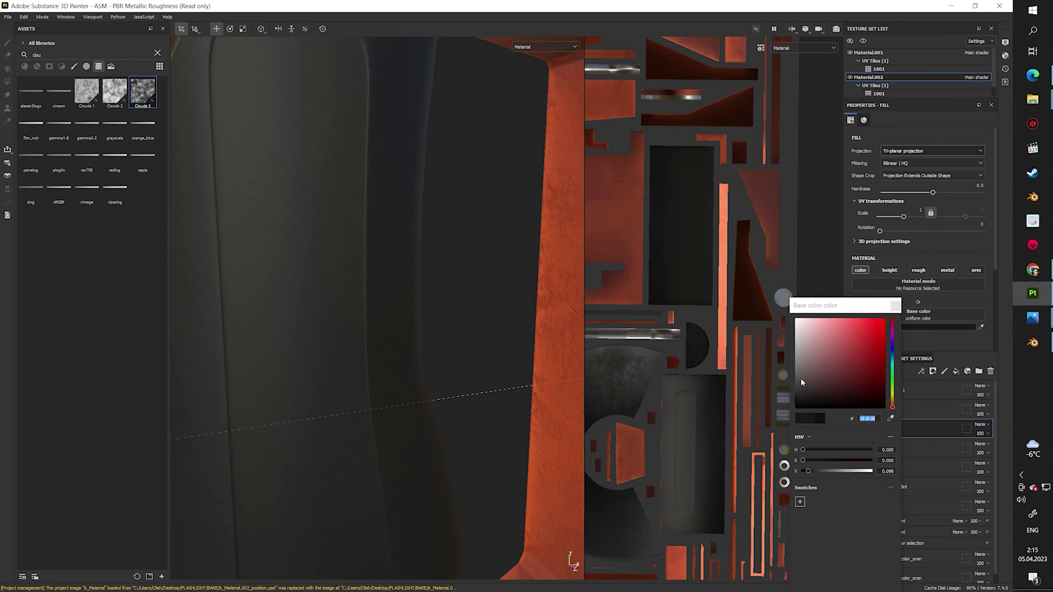
pyautogui.scroll(-5, 370, 353)
pyautogui.scroll(5, 371, 353)
pyautogui.scroll(5, 370, 353)
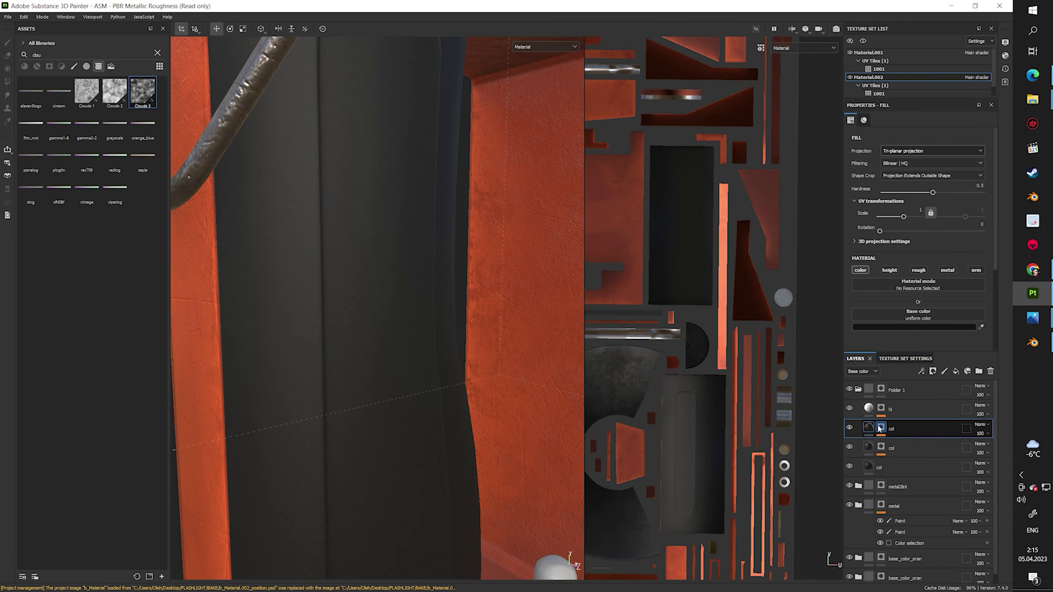
pyautogui.click(969, 373)
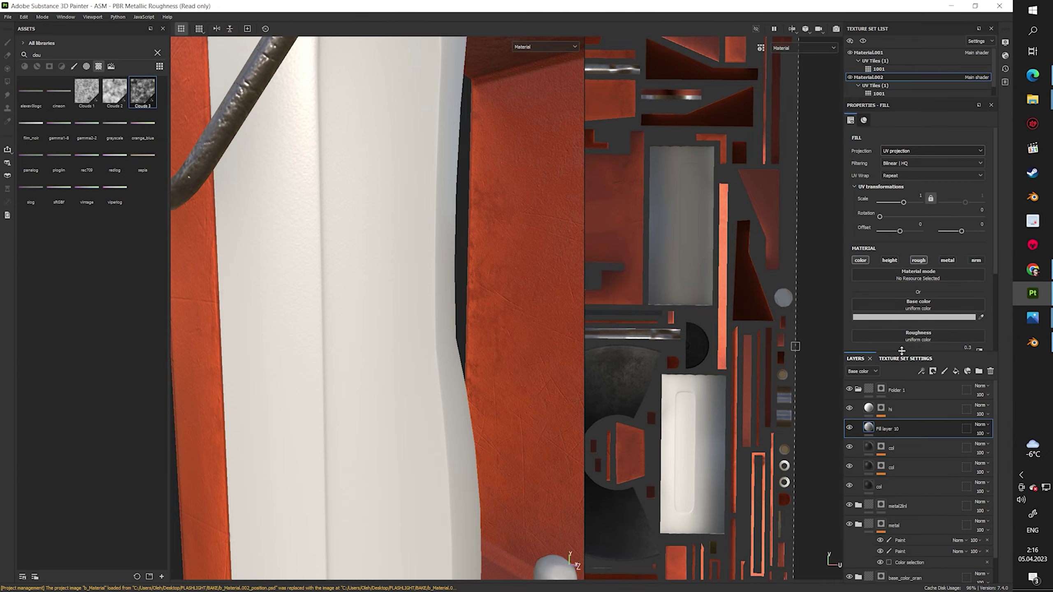
# Apply Grunge Fingerprints Dusty Spread as the new layer's fill pattern and adjust its scale
pyautogui.click(158, 53)
pyautogui.write('finger')
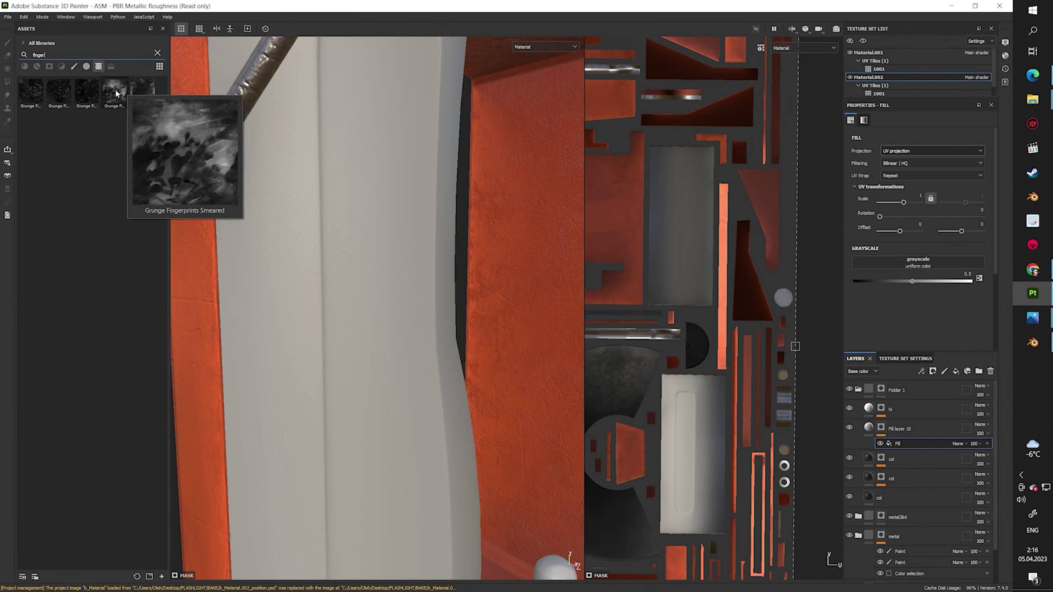
pyautogui.moveTo(86, 91); pyautogui.dragTo(917, 263)
pyautogui.moveTo(904, 201); pyautogui.dragTo(906, 202)
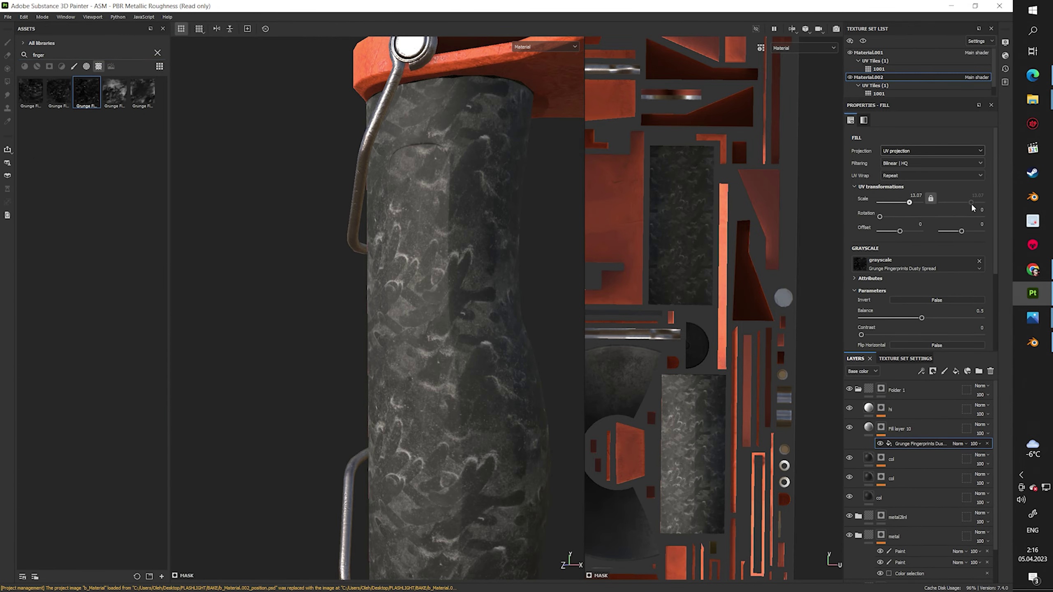
pyautogui.scroll(-5, 359, 278)
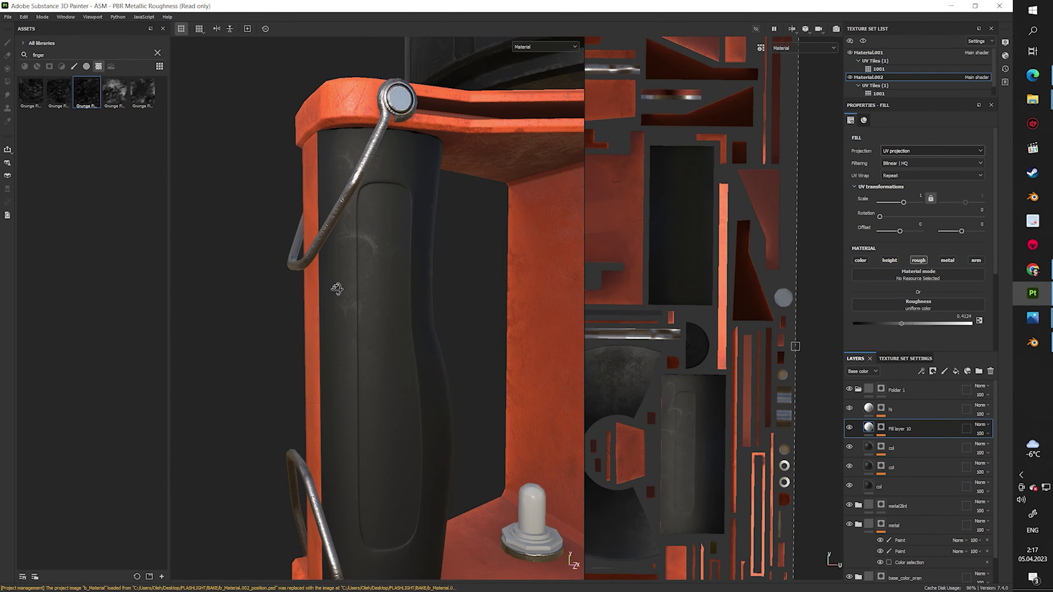
pyautogui.keyDown('alt'); pyautogui.moveTo(337, 289); pyautogui.dragTo(352, 289); pyautogui.keyUp('alt')
# Name the layer 'finger' and add a paint effect using the Fingerprint Thumb Partial alpha
pyautogui.write('r')
pyautogui.press('Return')
pyautogui.rightClick(908, 430)
pyautogui.click(912, 344)
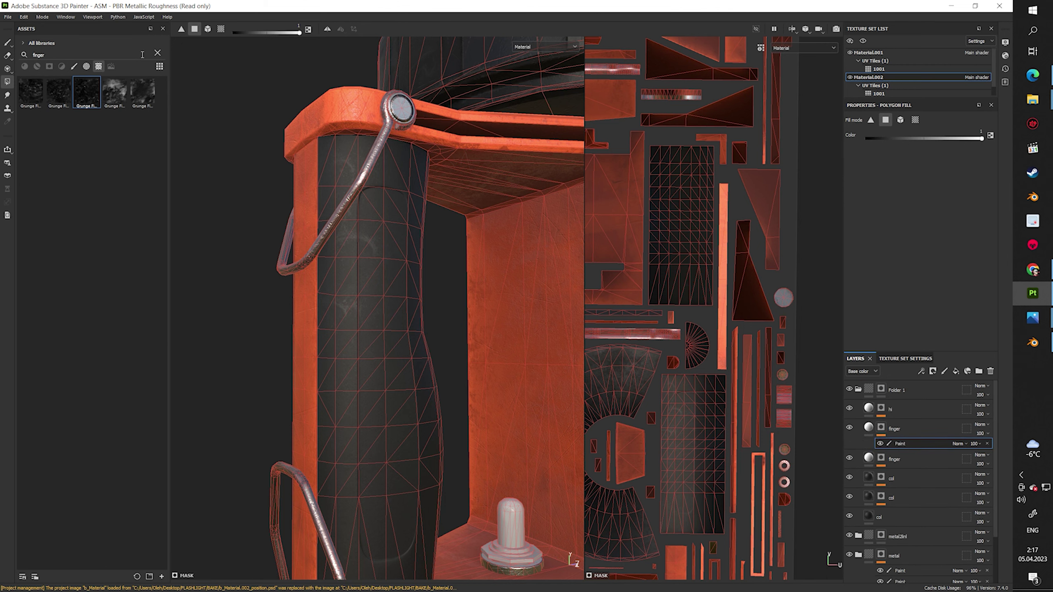
pyautogui.click(979, 239)
pyautogui.write('fin')
pyautogui.click(1017, 306)
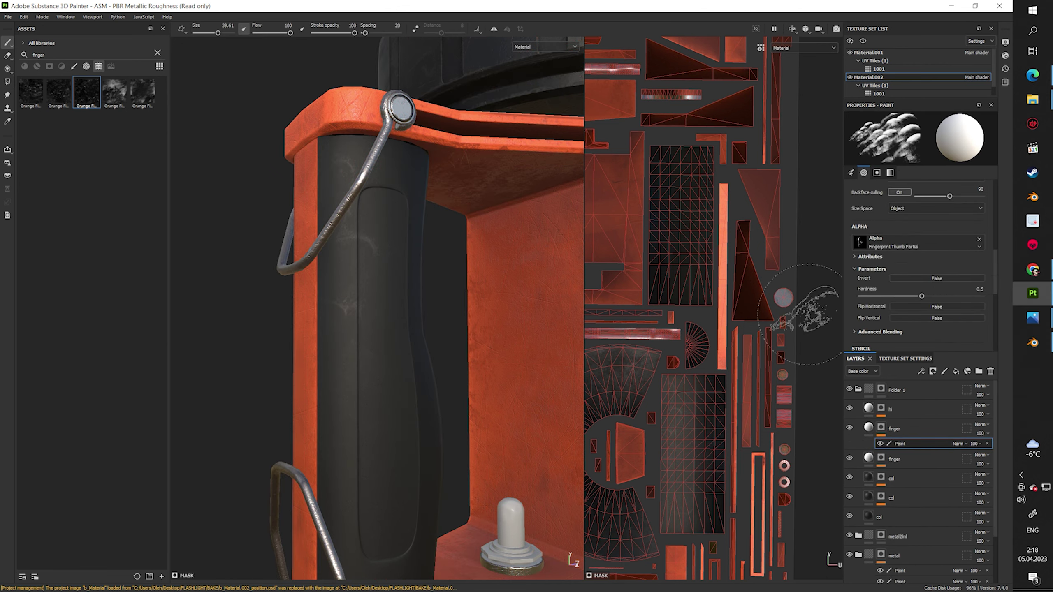
# Stamp fingerprints onto the black grip
pyautogui.scroll(5, 470, 358)
pyautogui.scroll(5, 447, 458)
pyautogui.scroll(-5, 470, 288)
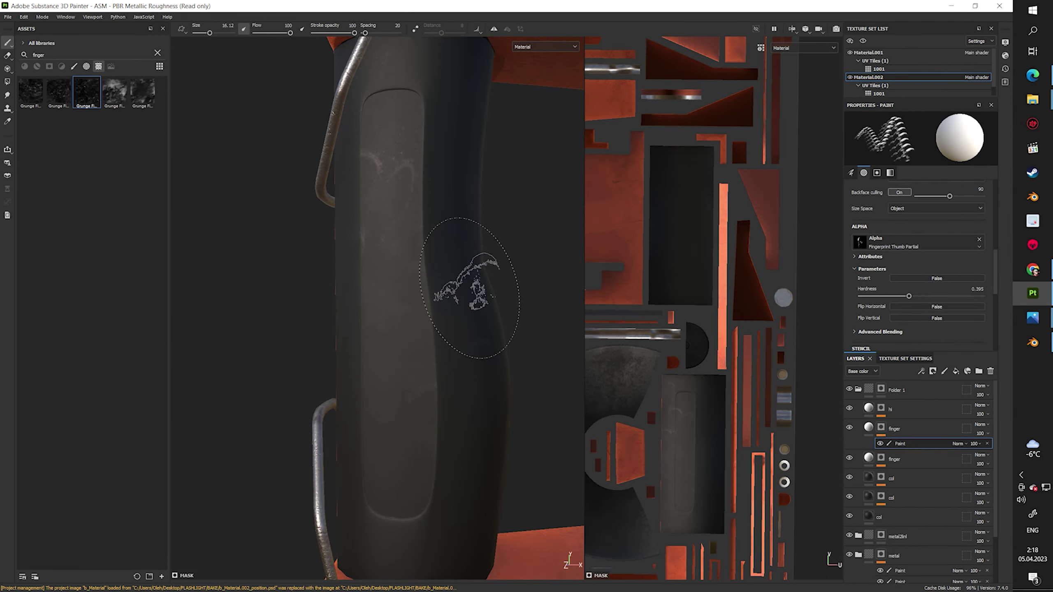
pyautogui.scroll(-5, 427, 343)
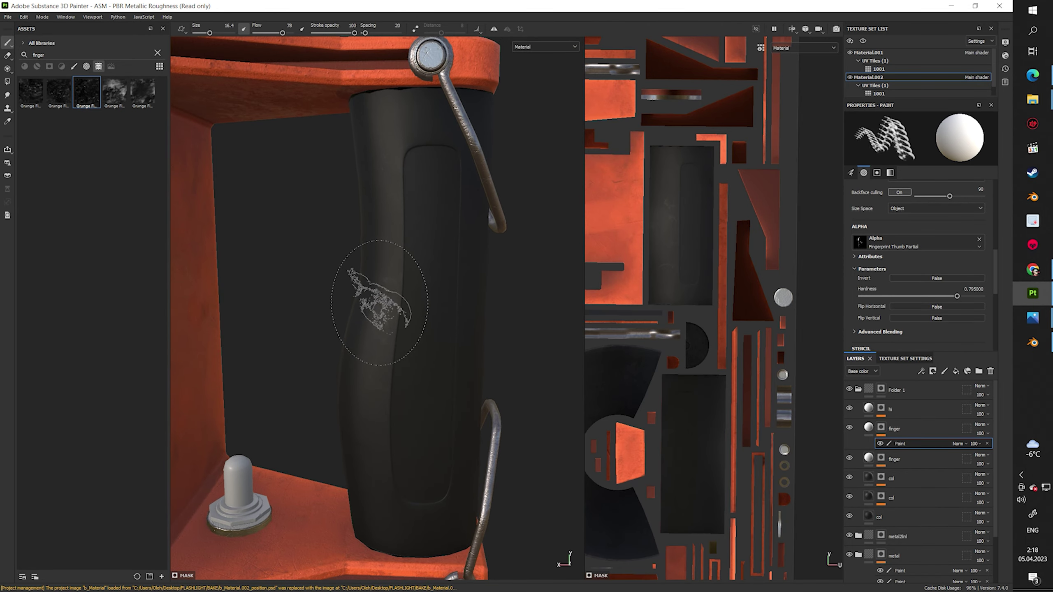
pyautogui.scroll(5, 365, 341)
pyautogui.scroll(-3, 357, 414)
pyautogui.scroll(3, 296, 450)
pyautogui.click(894, 428)
pyautogui.keyDown('alt'); pyautogui.moveTo(290, 290); pyautogui.dragTo(320, 305); pyautogui.keyUp('alt')
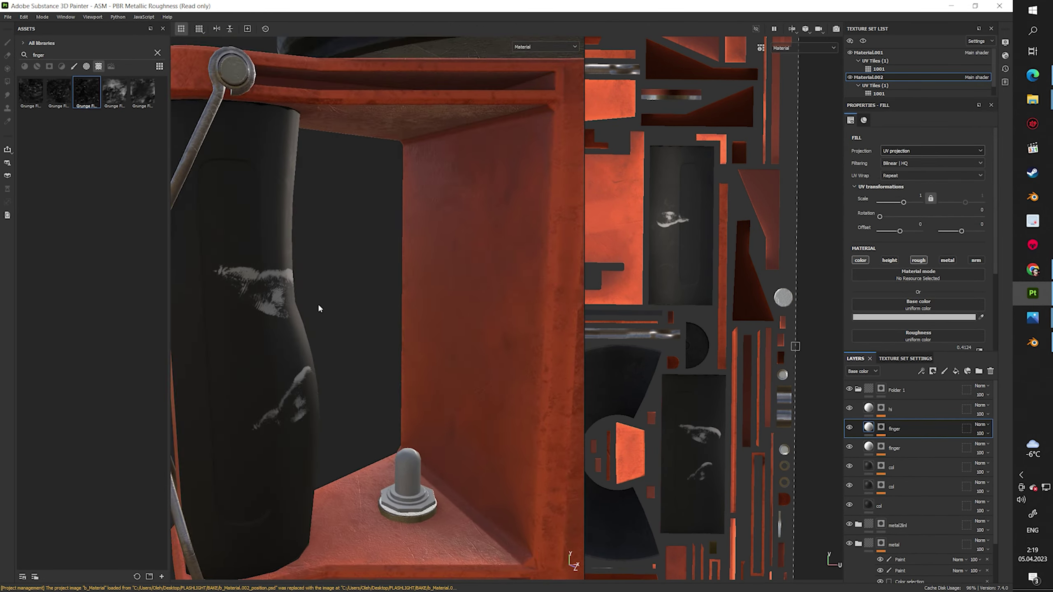
# Darken the fingerprint colour to near-black and clear the asset search
pyautogui.click(961, 316)
pyautogui.scroll(3, 464, 367)
pyautogui.click(935, 406)
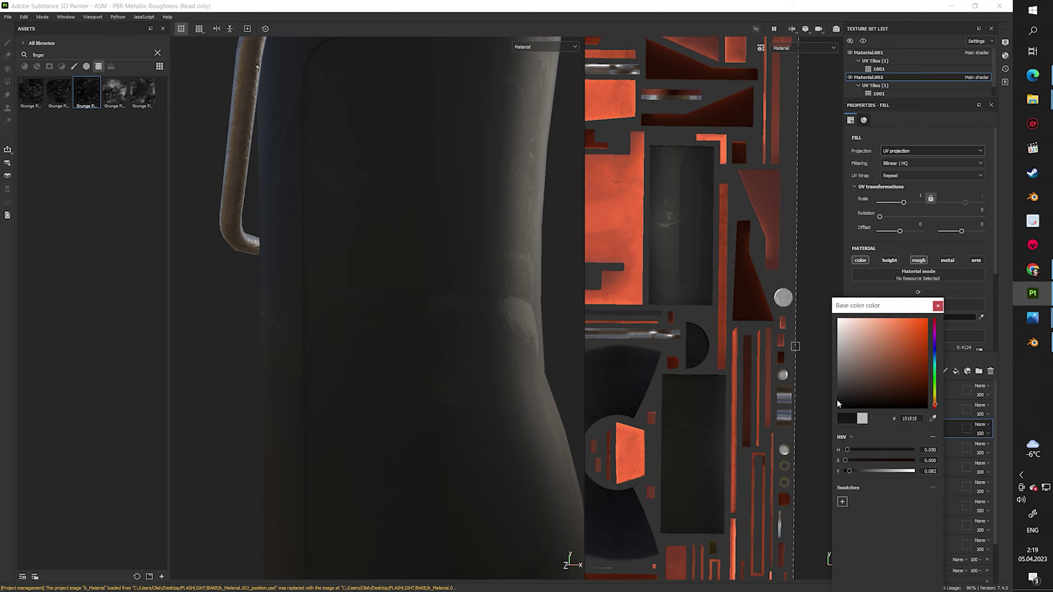
pyautogui.scroll(-3, 394, 317)
pyautogui.keyDown('alt'); pyautogui.moveTo(395, 317); pyautogui.dragTo(517, 369); pyautogui.keyUp('alt')
pyautogui.scroll(5, 503, 368)
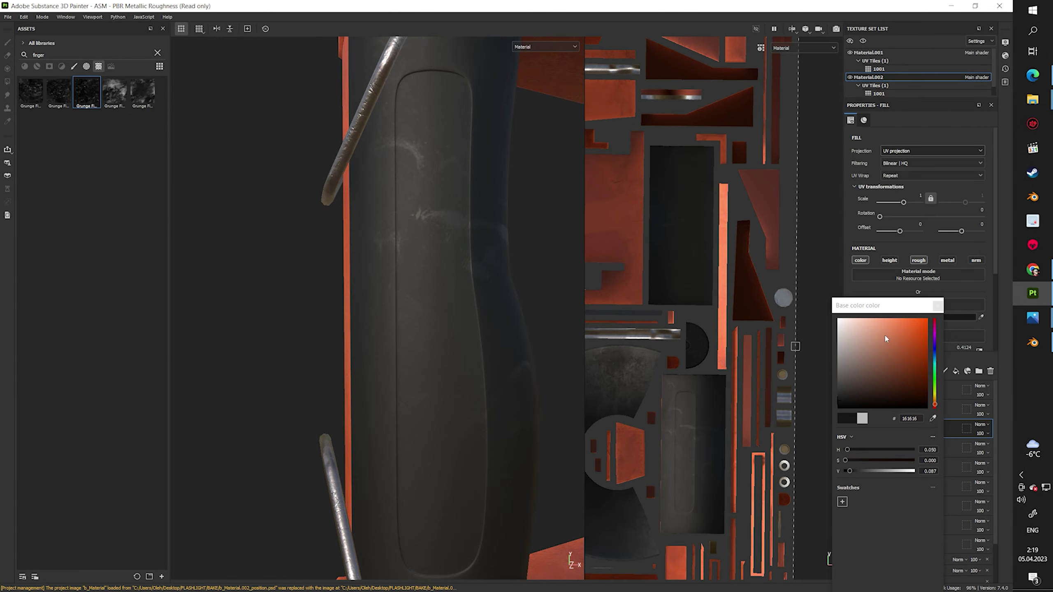
pyautogui.click(853, 405)
pyautogui.click(909, 424)
pyautogui.click(158, 52)
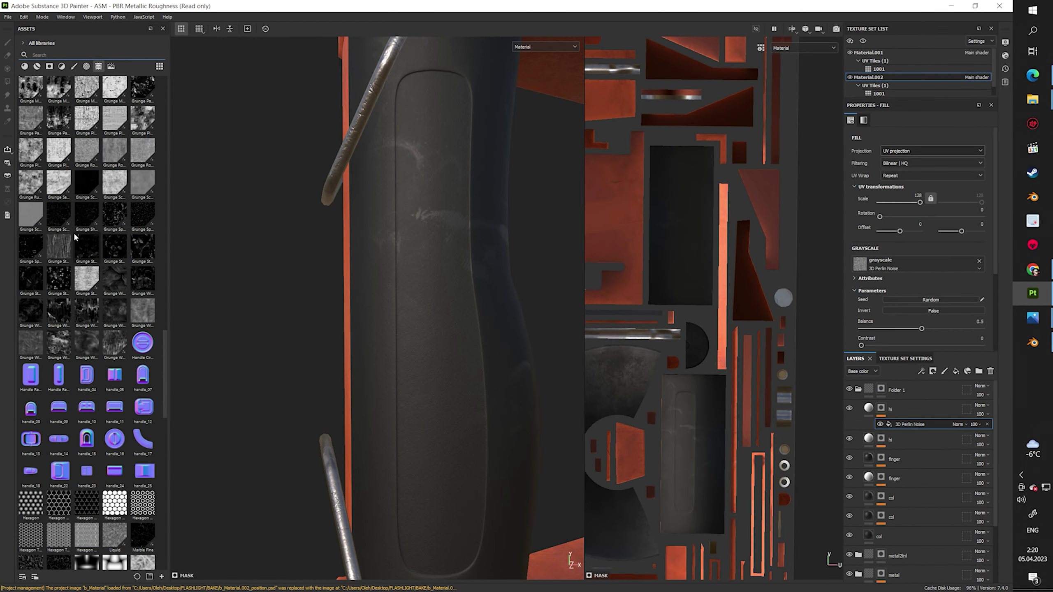
# Replace the grip mask's noise with Grunge Scratches Rough and enlarge its scale
pyautogui.moveTo(58, 216); pyautogui.dragTo(860, 263)
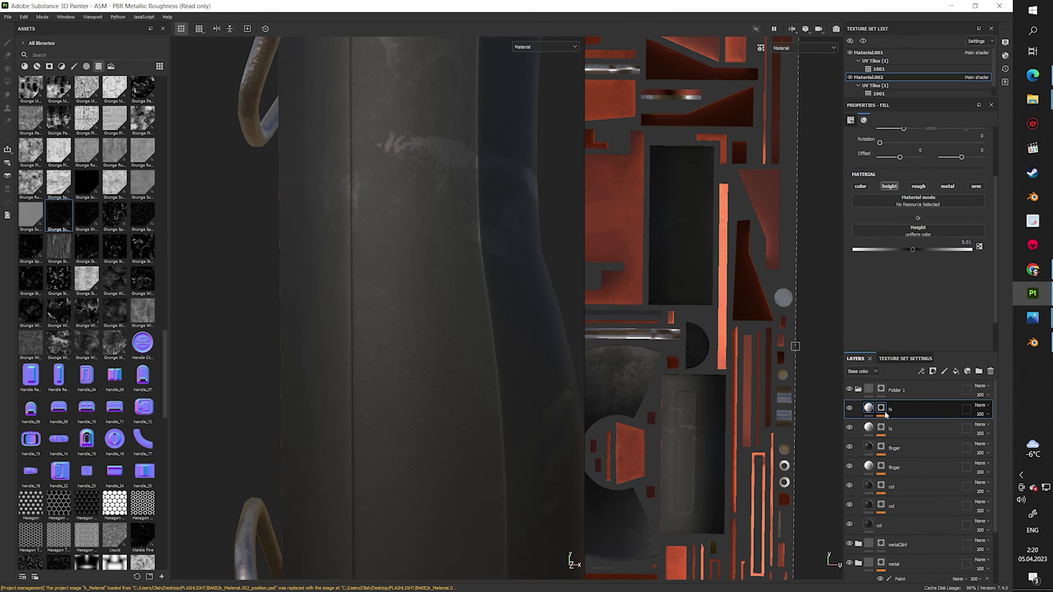
pyautogui.scroll(3, 918, 232)
pyautogui.moveTo(890, 203); pyautogui.dragTo(895, 203)
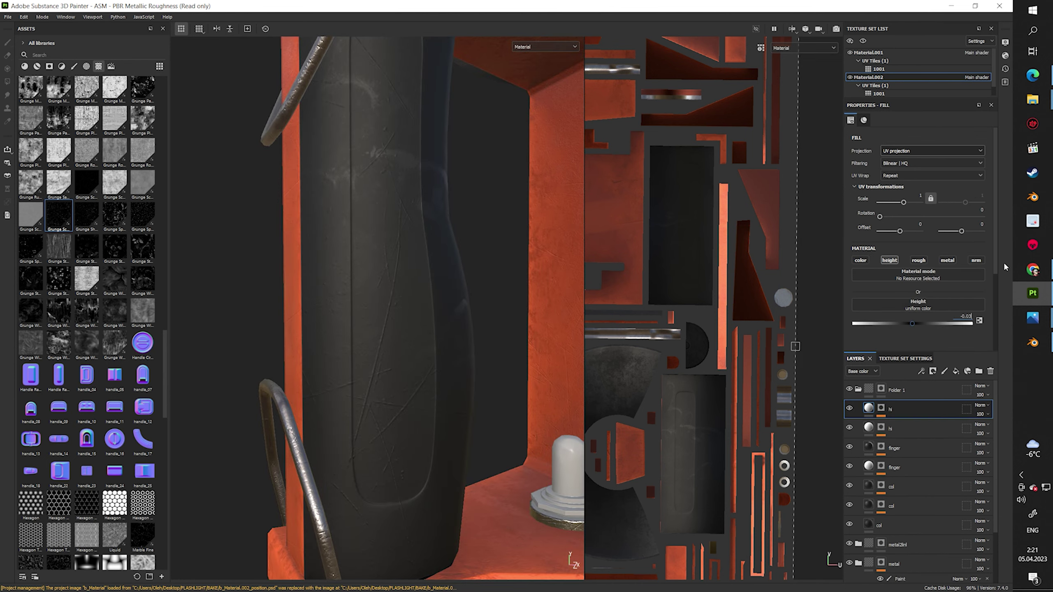
pyautogui.keyDown('alt'); pyautogui.moveTo(352, 435); pyautogui.dragTo(279, 442); pyautogui.keyUp('alt')
# Add a paint effect to the scratches mask and search brush alphas for 'dou'
pyautogui.rightClick(899, 411)
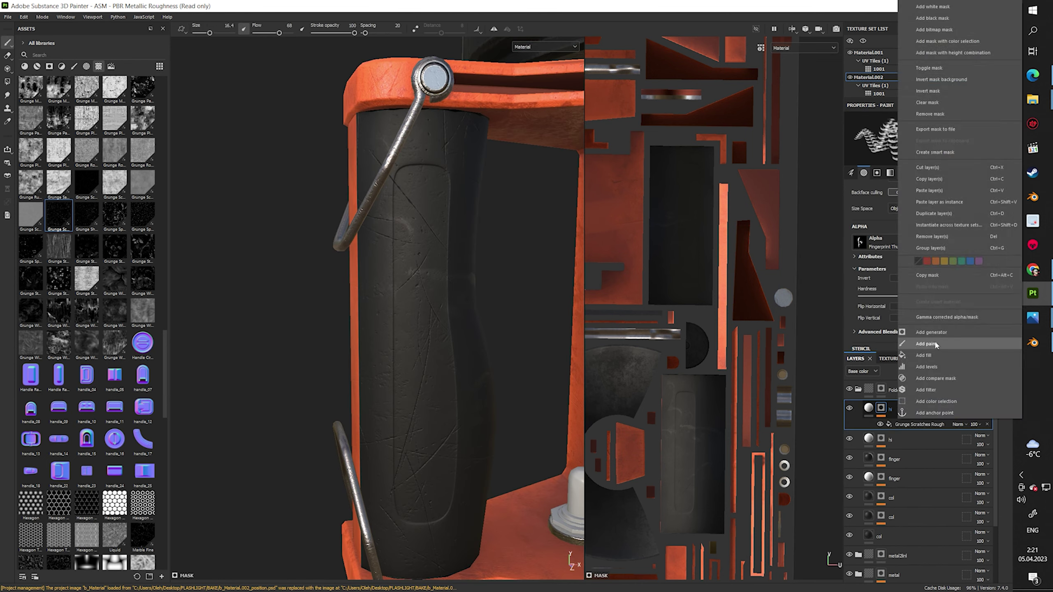
pyautogui.click(935, 344)
pyautogui.click(957, 248)
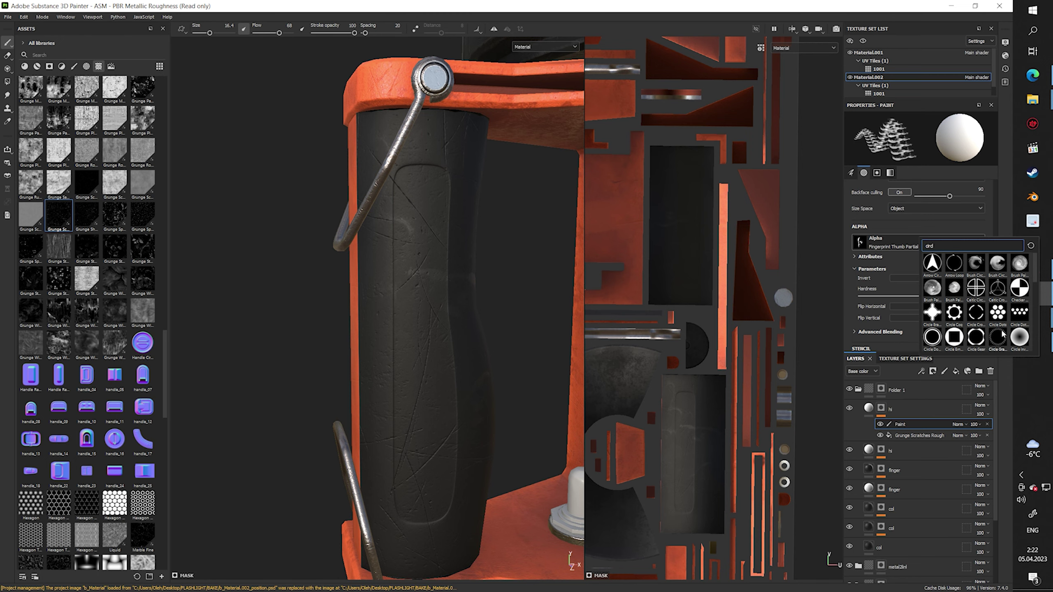
pyautogui.press('BackSpace')
pyautogui.write('dou')
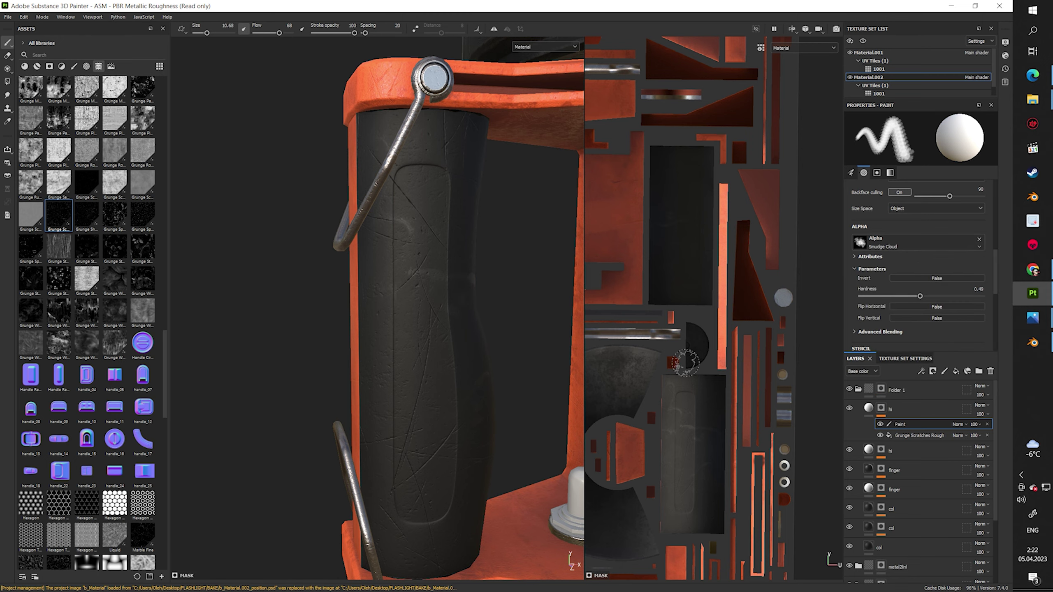
pyautogui.keyDown('alt'); pyautogui.moveTo(412, 440); pyautogui.dragTo(415, 377); pyautogui.keyUp('alt')
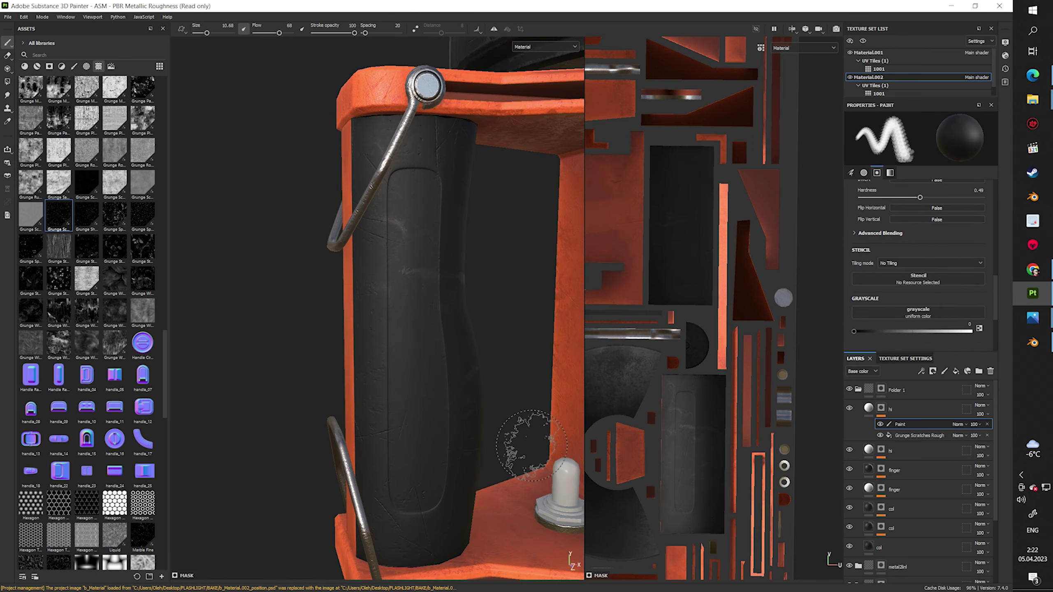
# Add a fill layer with an edge wear smart mask, coloured dark reddish-black
pyautogui.click(955, 372)
pyautogui.click(49, 66)
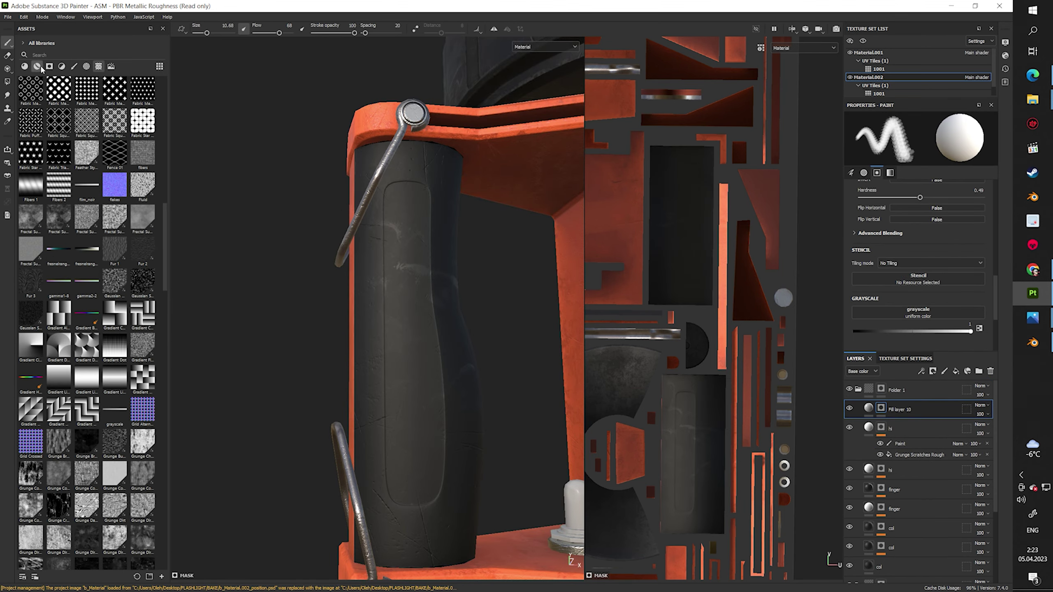
pyautogui.moveTo(31, 317); pyautogui.dragTo(875, 419)
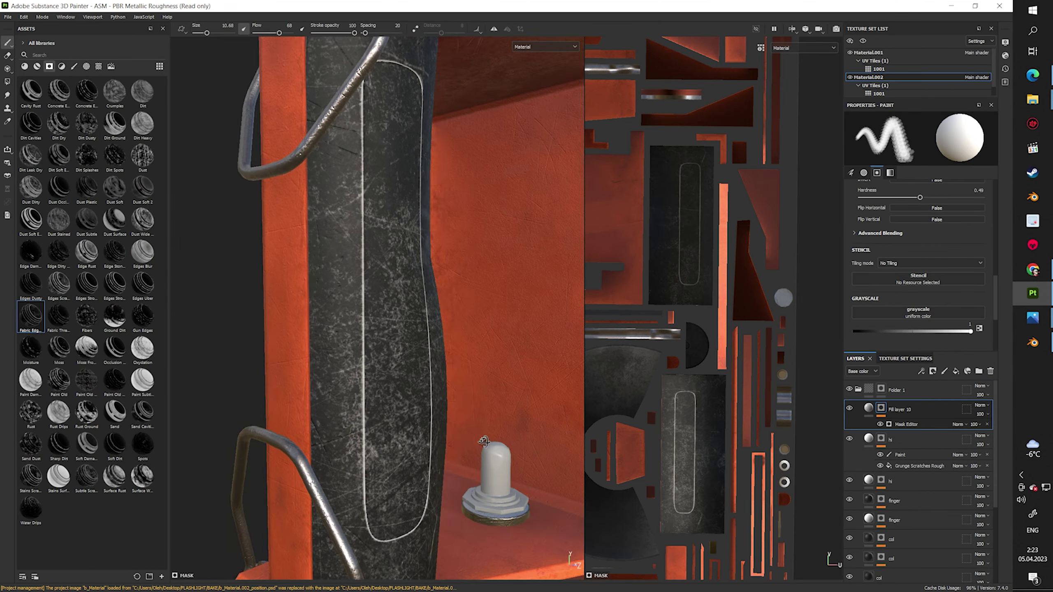
pyautogui.click(868, 409)
pyautogui.click(941, 317)
pyautogui.click(829, 395)
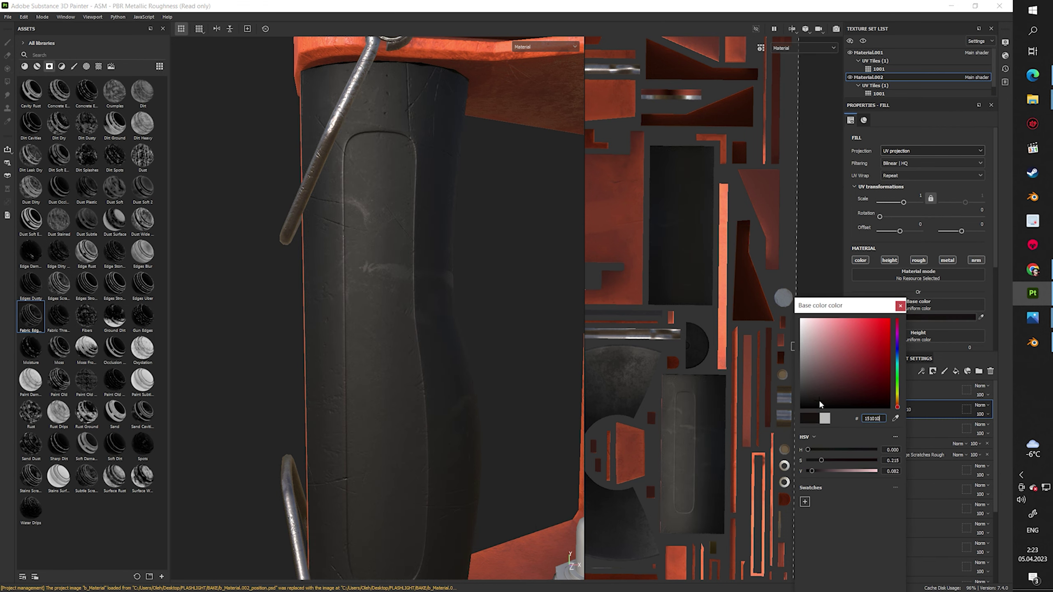
# Raise the scratches layer's roughness to 1 and paint into its mask on the grip
pyautogui.click(896, 428)
pyautogui.scroll(-1, 920, 249)
pyautogui.moveTo(373, 265)
pyautogui.keyDown('alt'); pyautogui.mouseDown()
pyautogui.moveTo(395, 278)
pyautogui.moveTo(356, 278)
pyautogui.mouseUp(); pyautogui.keyUp('alt')
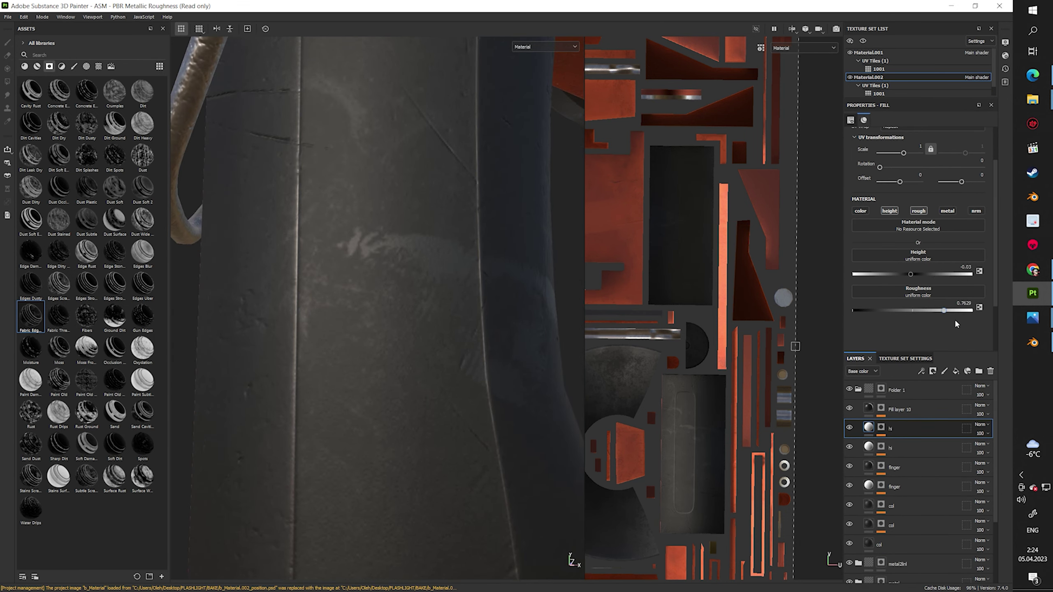
pyautogui.moveTo(944, 310); pyautogui.dragTo(1021, 332)
pyautogui.press('f')
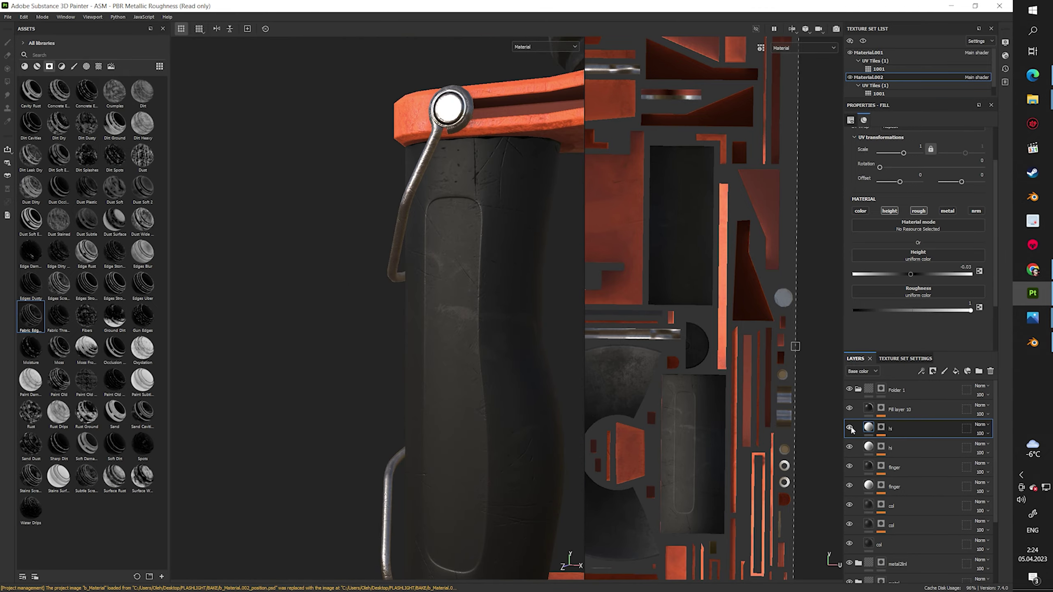
pyautogui.click(851, 430)
pyautogui.keyDown('alt'); pyautogui.moveTo(373, 265); pyautogui.dragTo(398, 267); pyautogui.keyUp('alt')
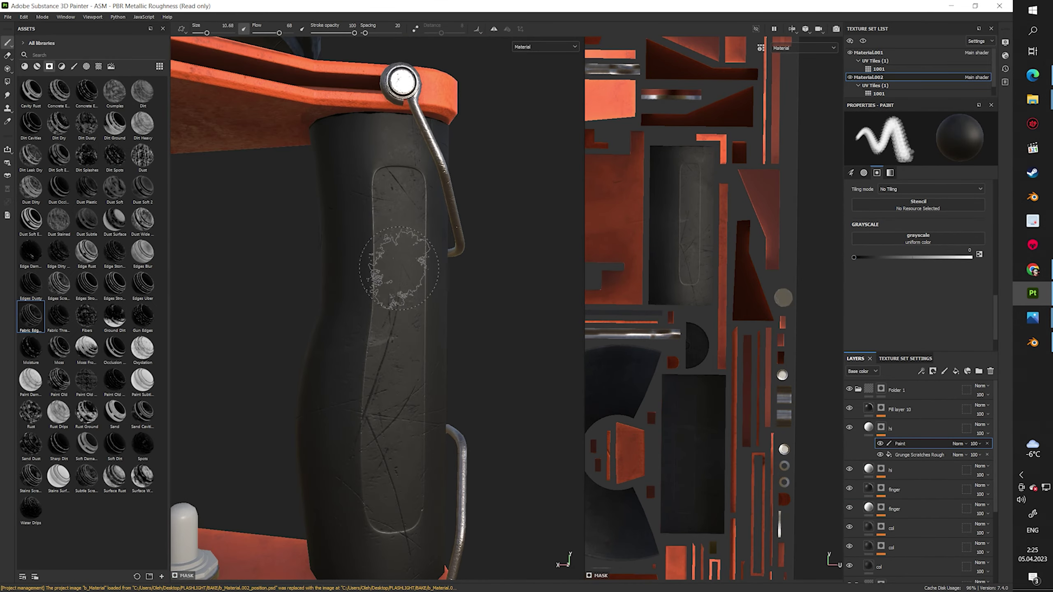
pyautogui.keyDown('alt'); pyautogui.moveTo(389, 416); pyautogui.dragTo(448, 414); pyautogui.keyUp('alt')
# Add another fill layer with a paint effect in its mask, and rename it
pyautogui.click(955, 371)
pyautogui.rightClick(910, 409)
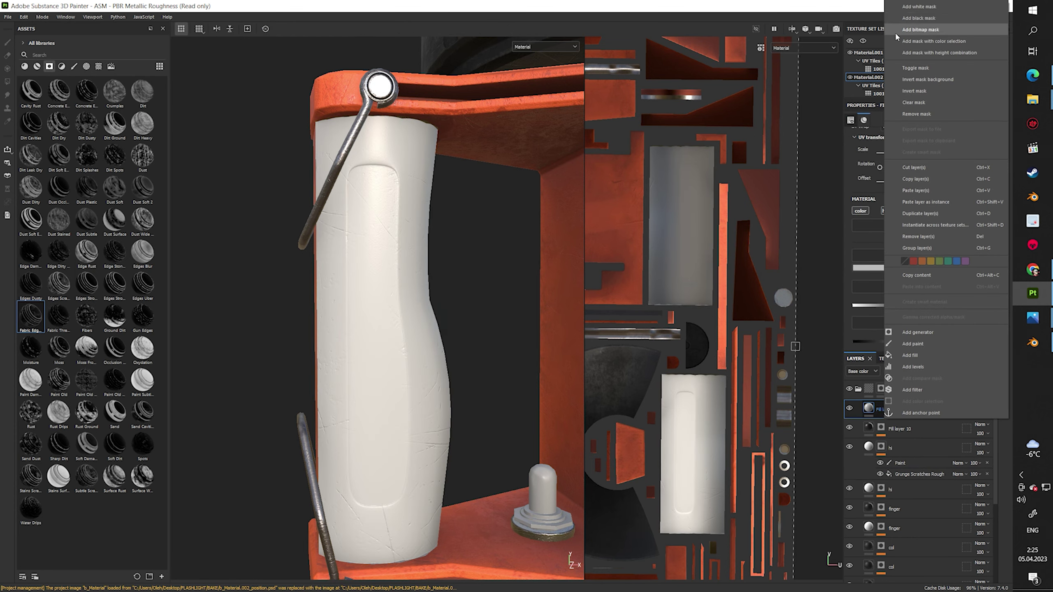
pyautogui.click(936, 343)
pyautogui.doubleClick(901, 410)
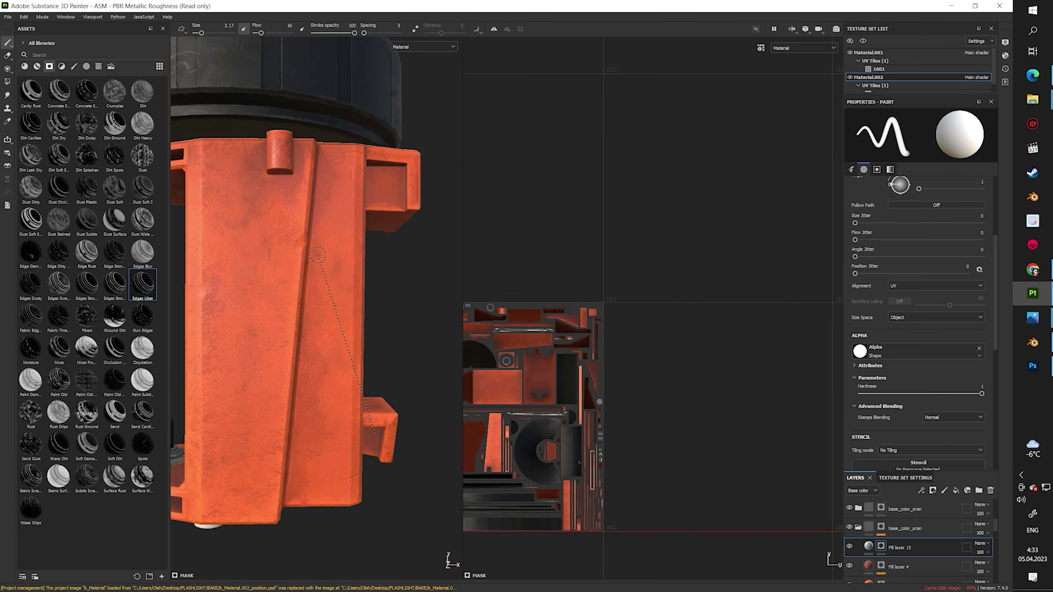
# Paint a trial stroke on the orange body's frame mask, then undo it
pyautogui.keyDown('alt'); pyautogui.moveTo(343, 493); pyautogui.dragTo(212, 383); pyautogui.keyUp('alt')
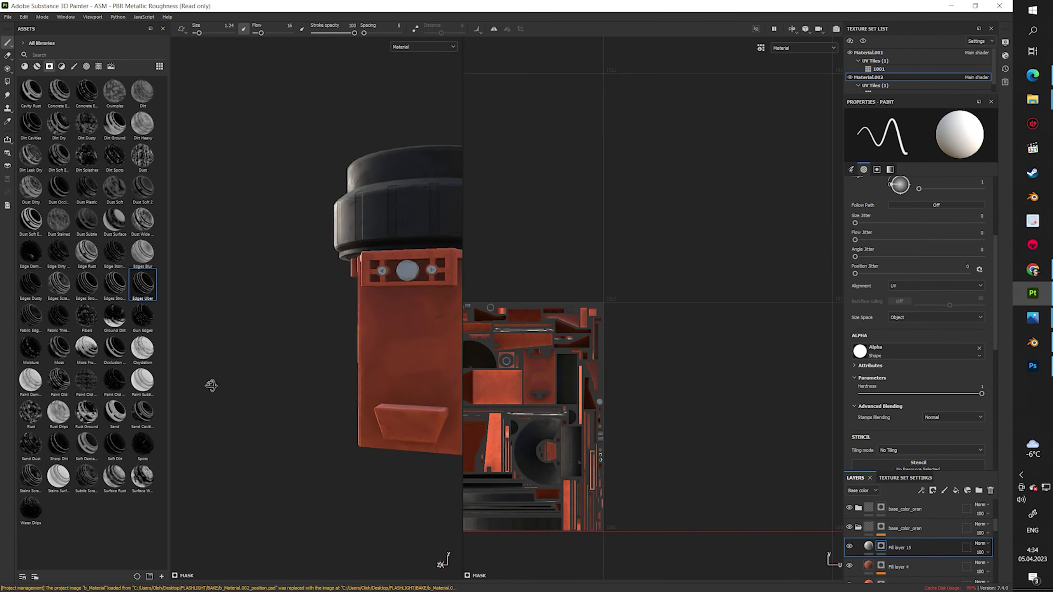
pyautogui.moveTo(360, 421); pyautogui.dragTo(411, 440)
pyautogui.scroll(3, 579, 370)
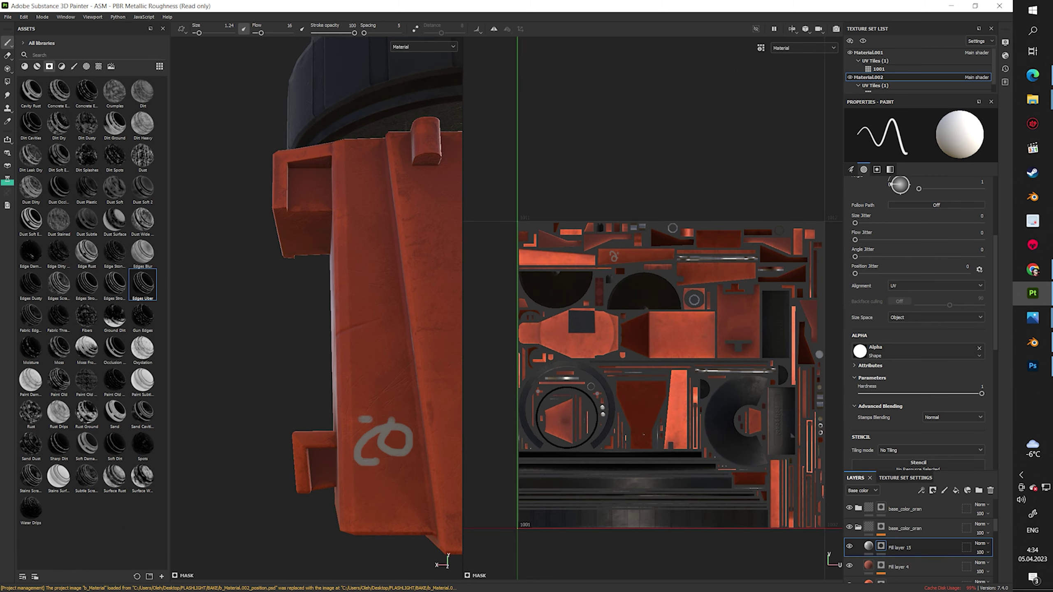
pyautogui.hotkey('ctrl', 'z')
pyautogui.scroll(4, 579, 370)
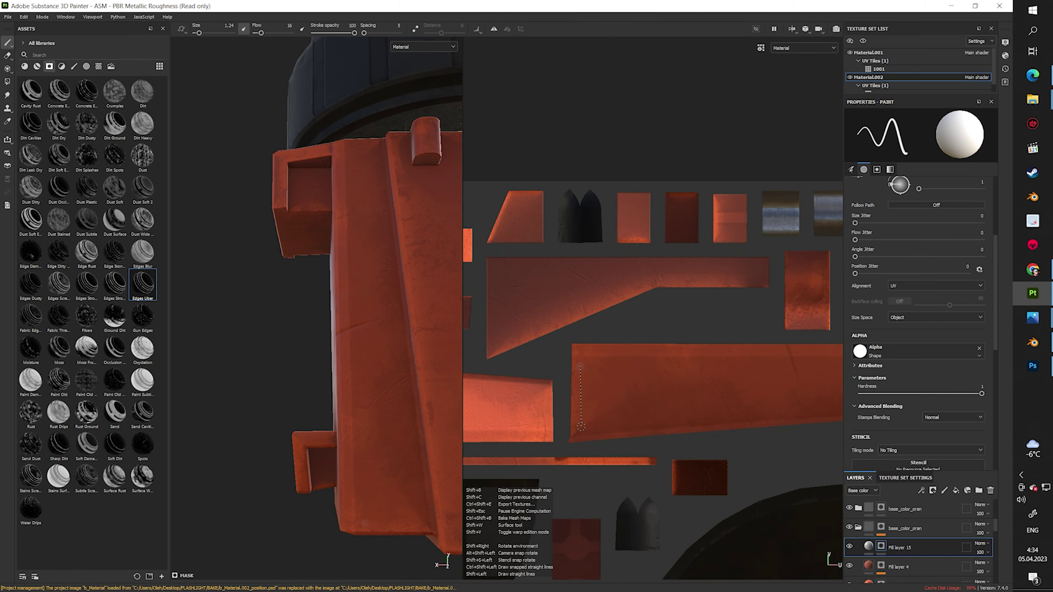
pyautogui.scroll(-1, 580, 365)
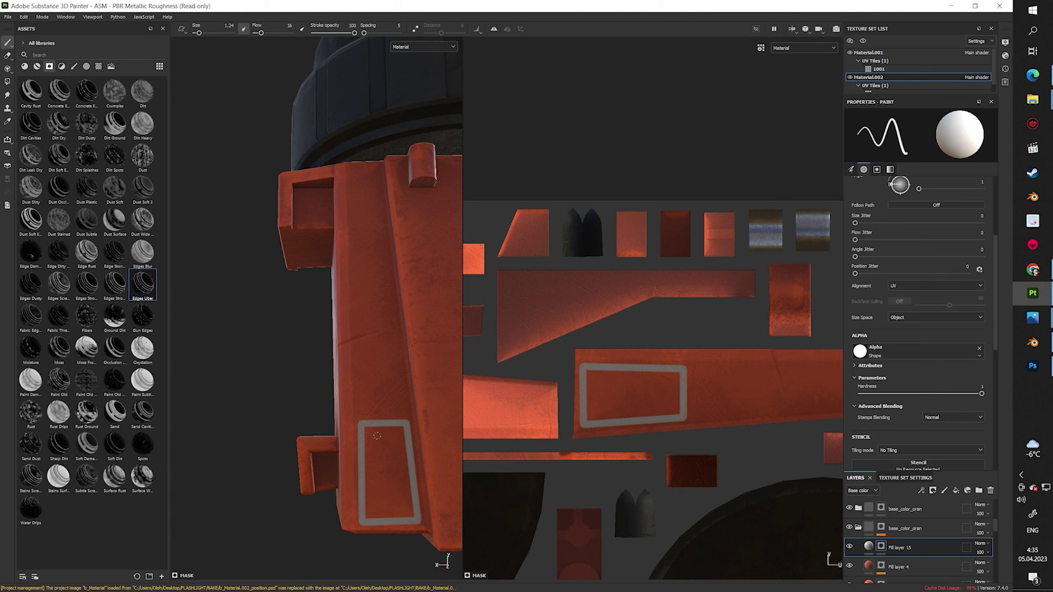
pyautogui.scroll(2, 377, 436)
# Add Blur and Levels effects to Fill layer 15 to sharpen the frame
pyautogui.click(912, 527)
pyautogui.click(920, 131)
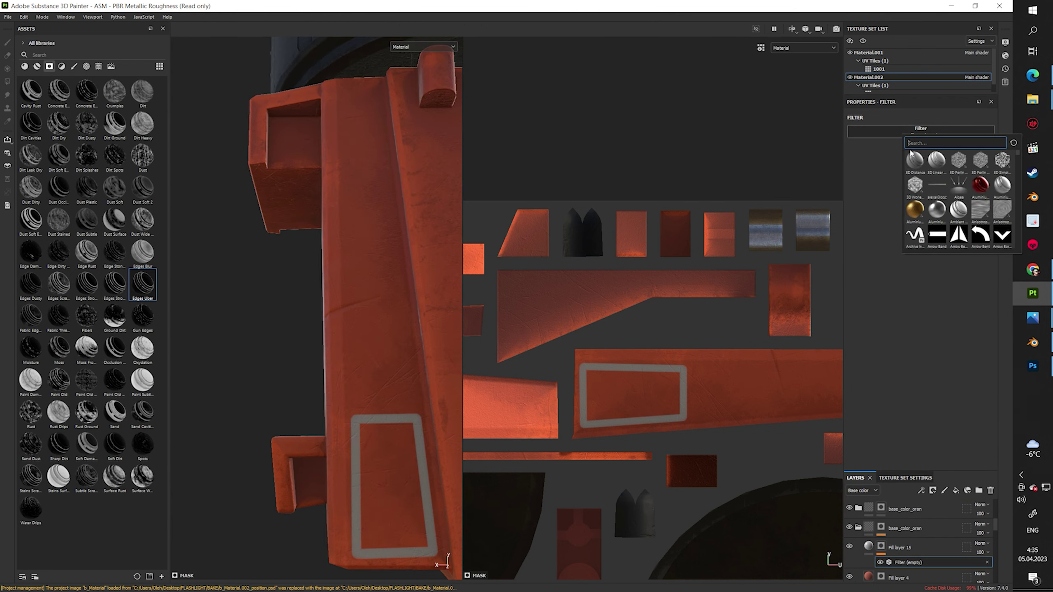
pyautogui.write('blur')
pyautogui.rightClick(898, 551)
pyautogui.click(924, 504)
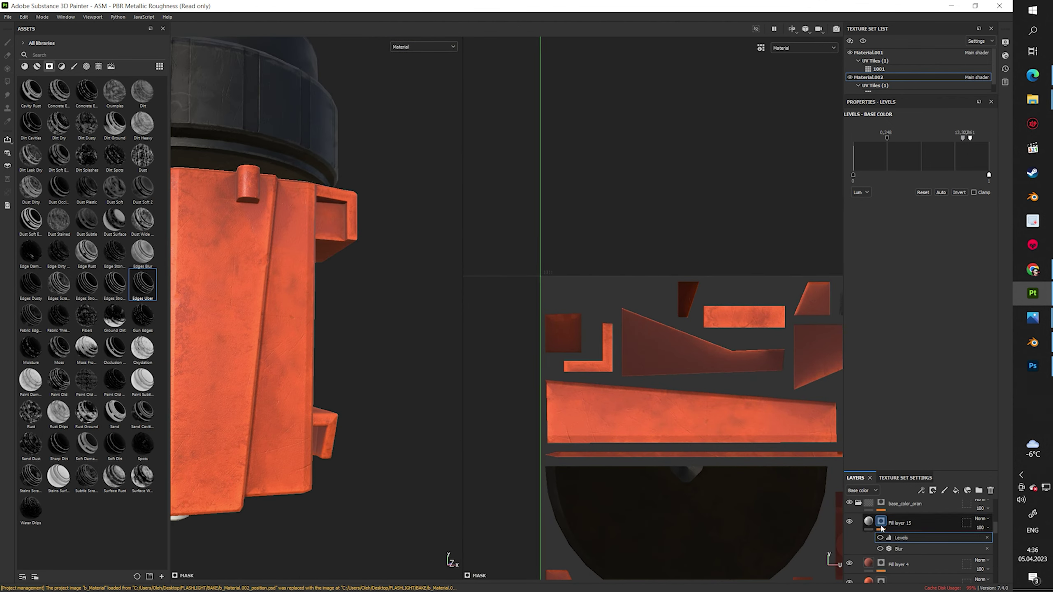
pyautogui.click(880, 523)
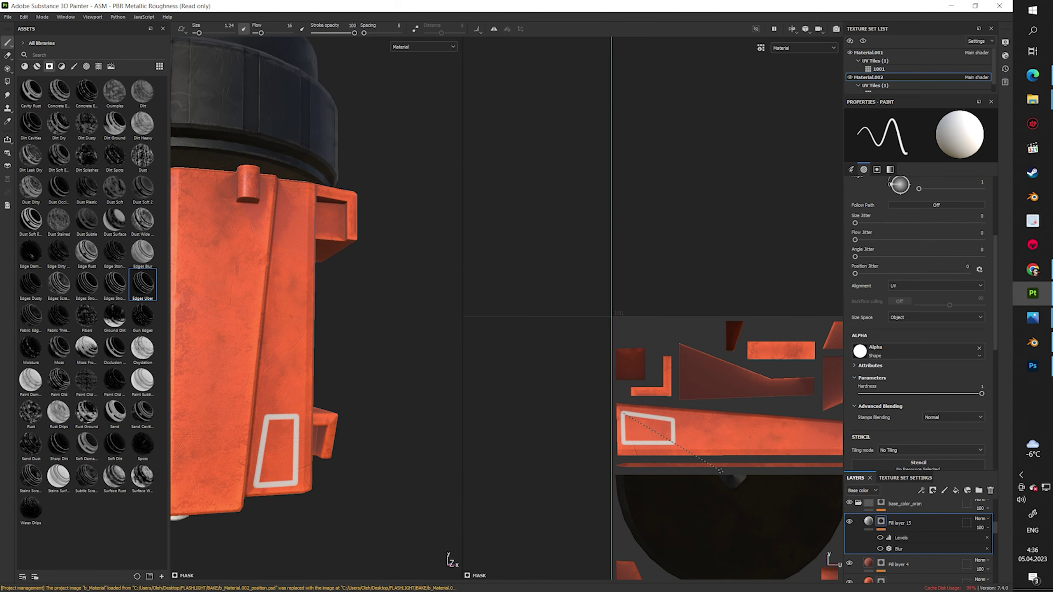
pyautogui.keyDown('alt'); pyautogui.moveTo(414, 373); pyautogui.dragTo(492, 404); pyautogui.keyUp('alt')
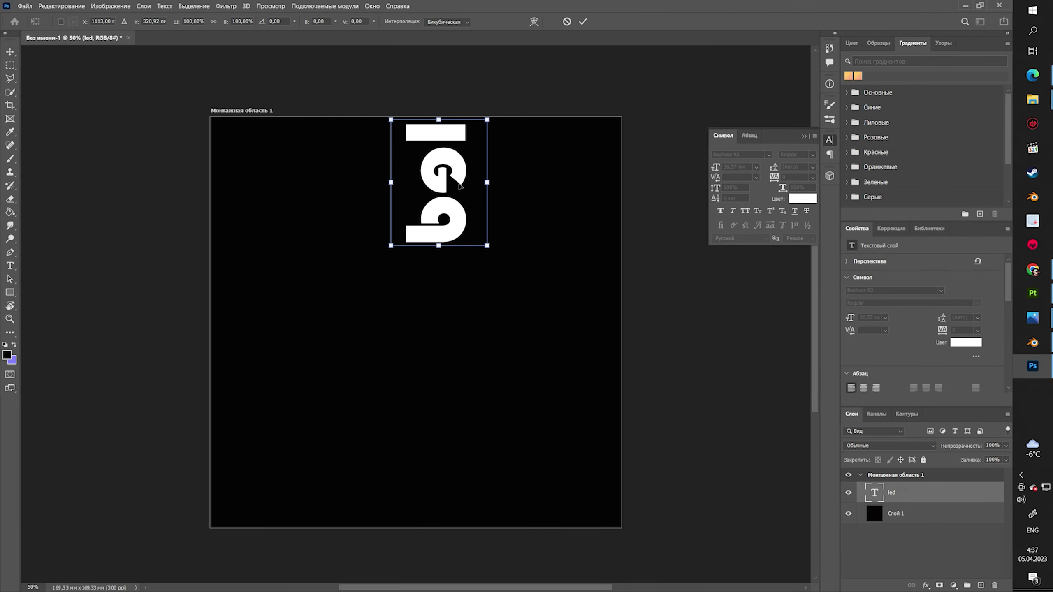
# Flip the led text horizontally and set its font to Eras Demi ITC
pyautogui.rightClick(459, 186)
pyautogui.click(497, 382)
pyautogui.doubleClick(414, 308)
pyautogui.click(148, 21)
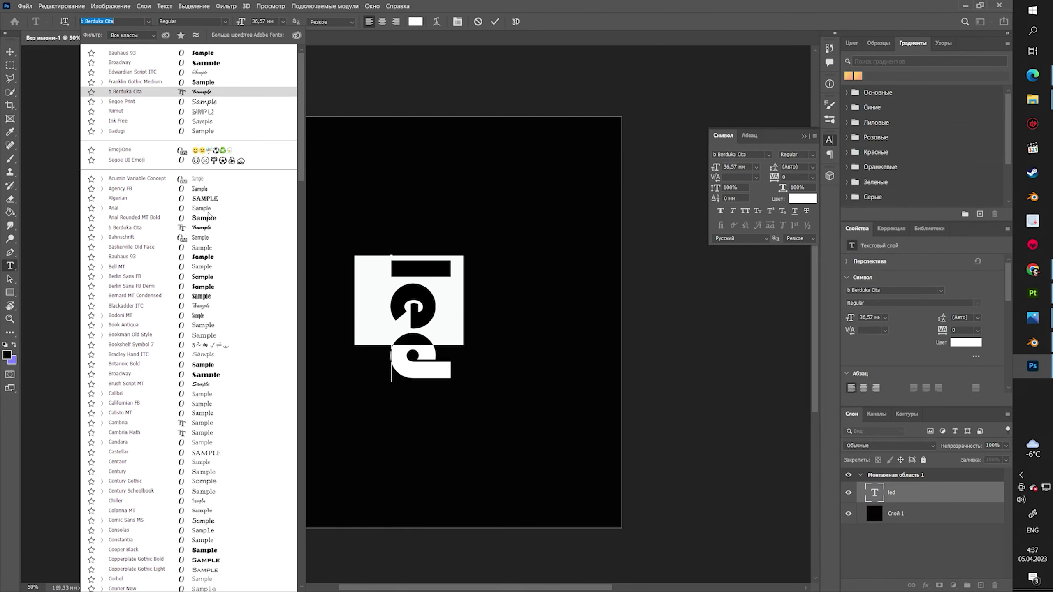
pyautogui.moveTo(301, 249); pyautogui.dragTo(299, 159)
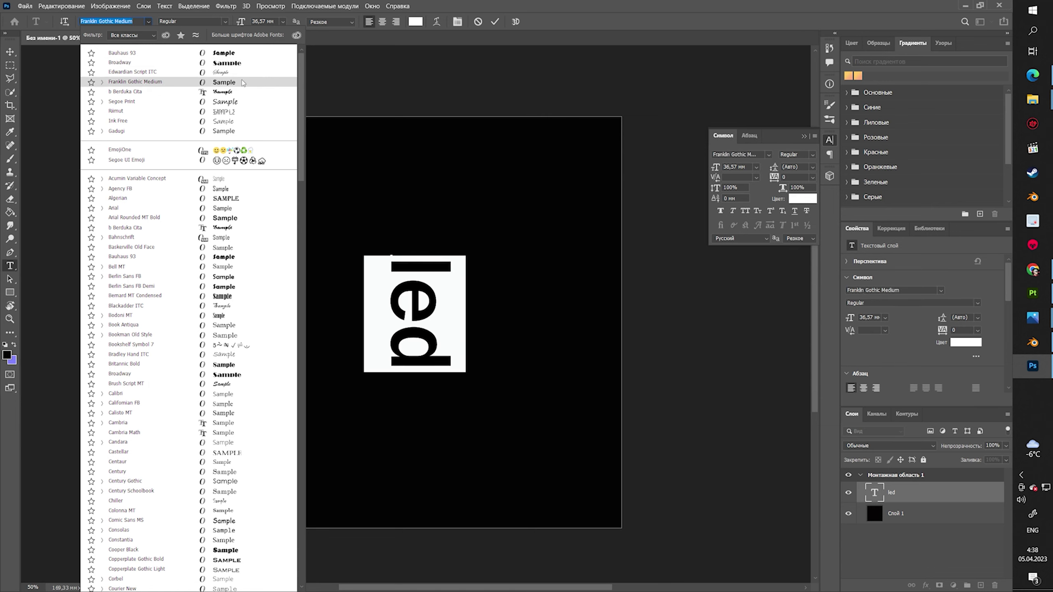
pyautogui.click(252, 376)
pyautogui.hotkey('ctrl', 't')
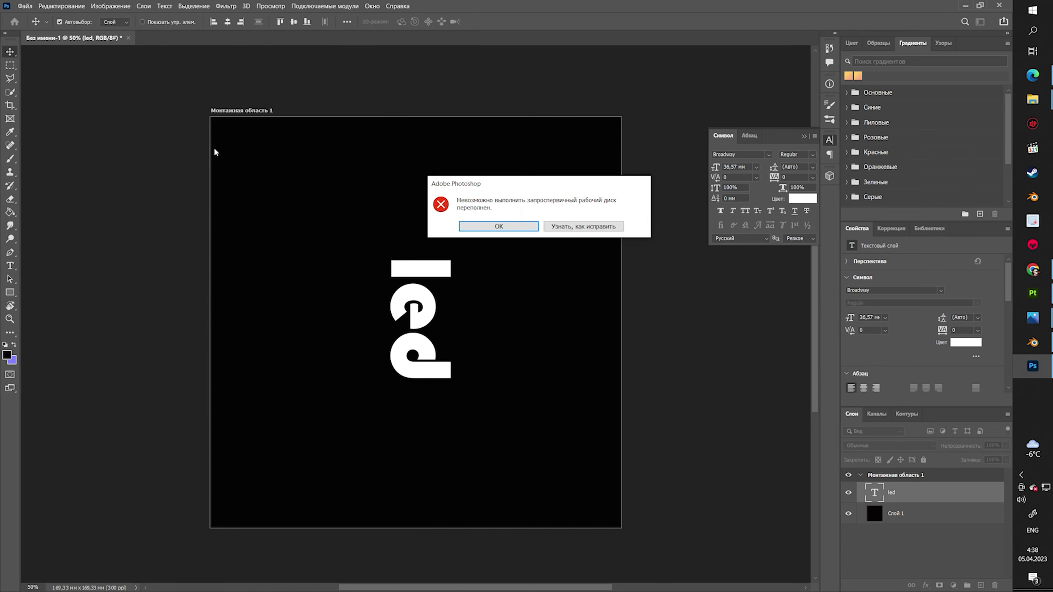
pyautogui.press('Return')
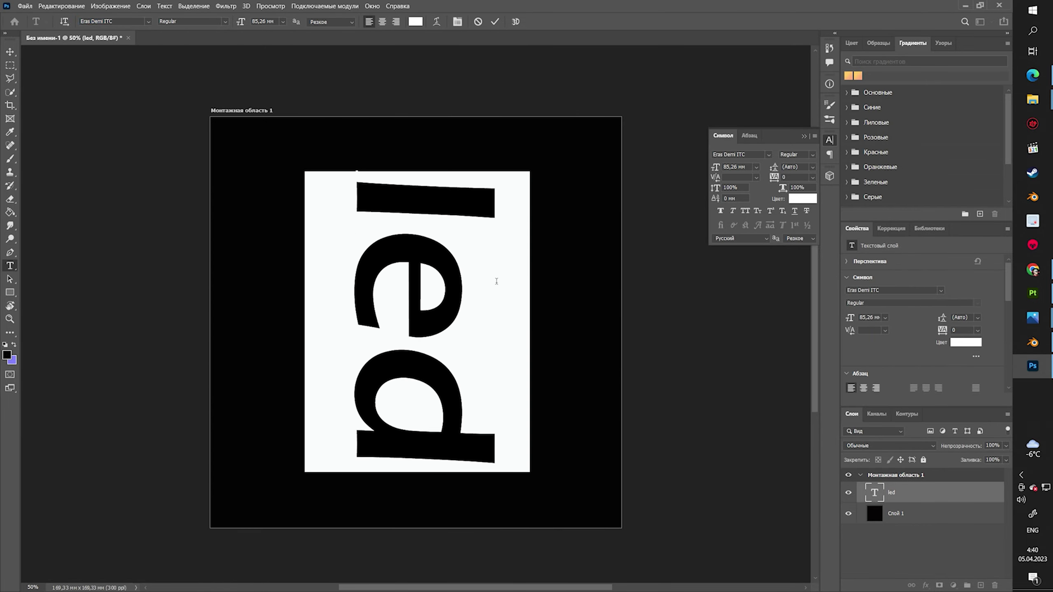
# Export the label artboard as polygonal2.png
pyautogui.click(25, 6)
pyautogui.click(199, 157)
pyautogui.click(402, 261)
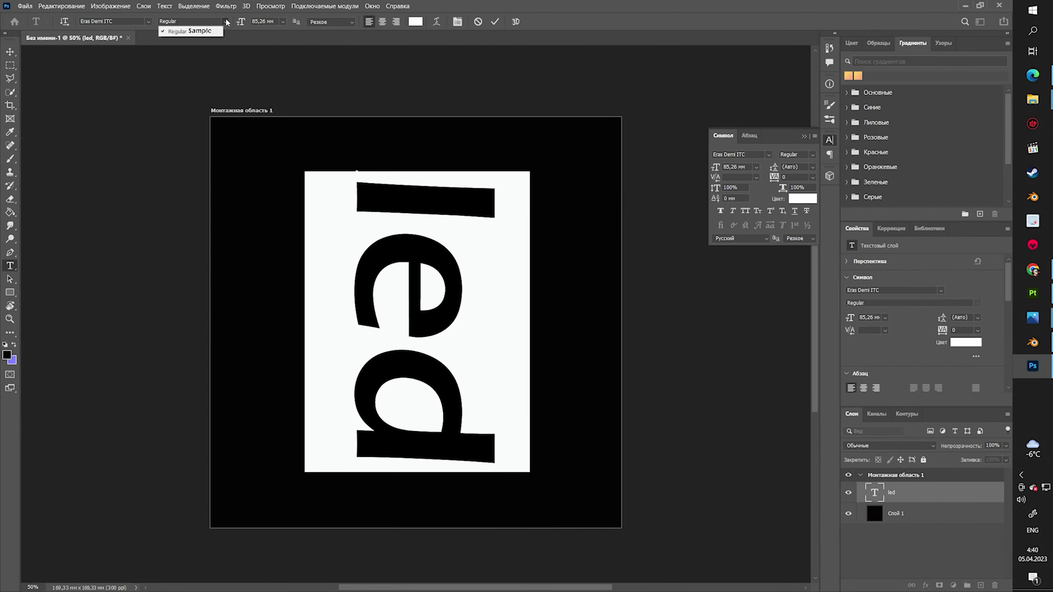
# Load the led image as the brush stamp alpha
pyautogui.scroll(2, 302, 383)
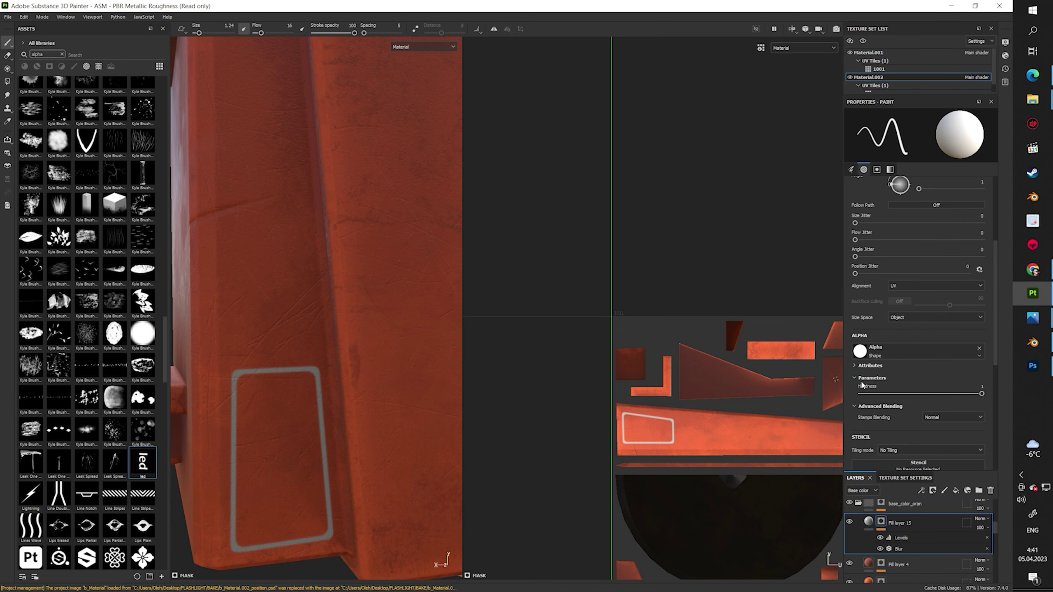
pyautogui.moveTo(143, 462); pyautogui.dragTo(860, 252)
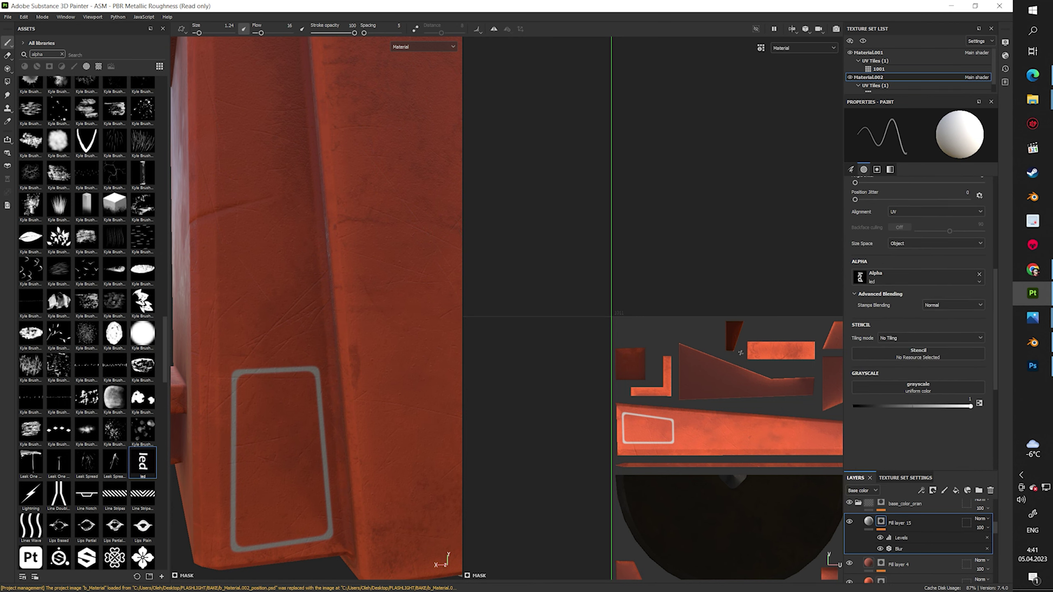
pyautogui.scroll(-1, 653, 432)
pyautogui.scroll(5, 648, 416)
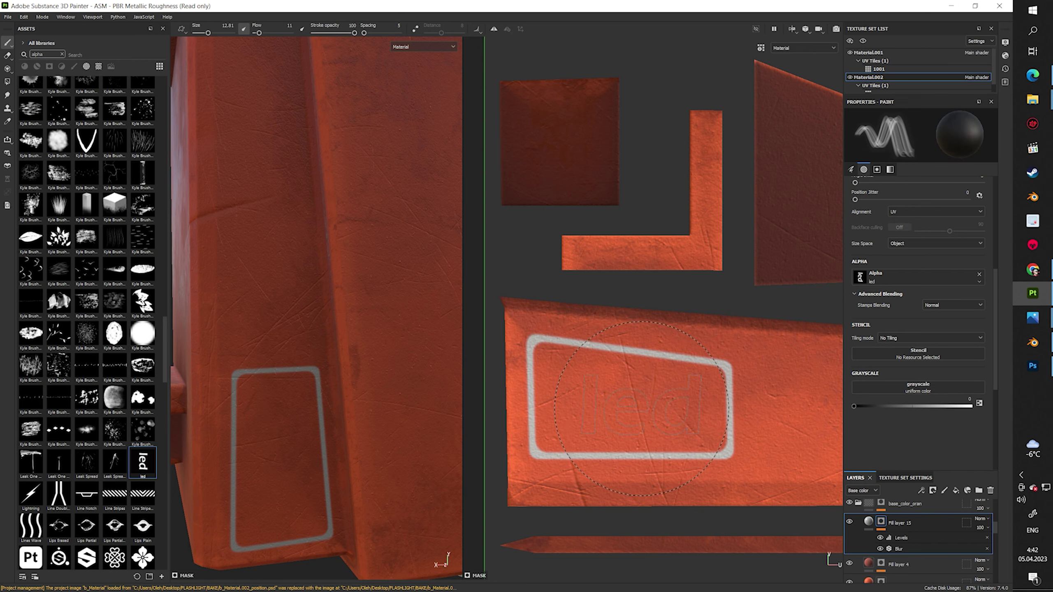
pyautogui.scroll(4, 954, 249)
# Duplicate Fill layer 15 as height-only, with Levels midtones and Blur
pyautogui.hotkey('ctrl', 'd')
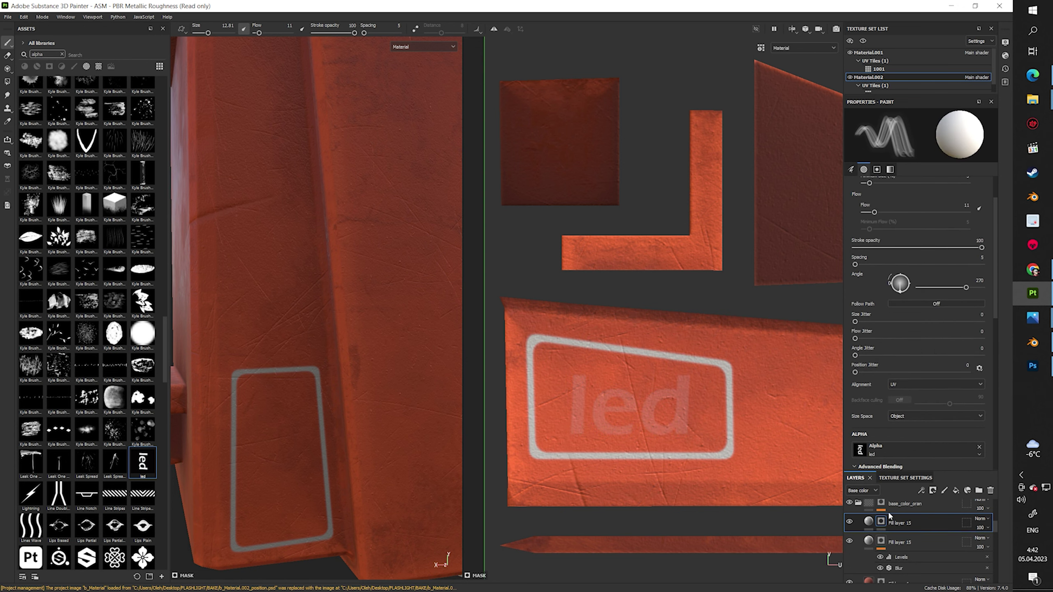
pyautogui.rightClick(912, 524)
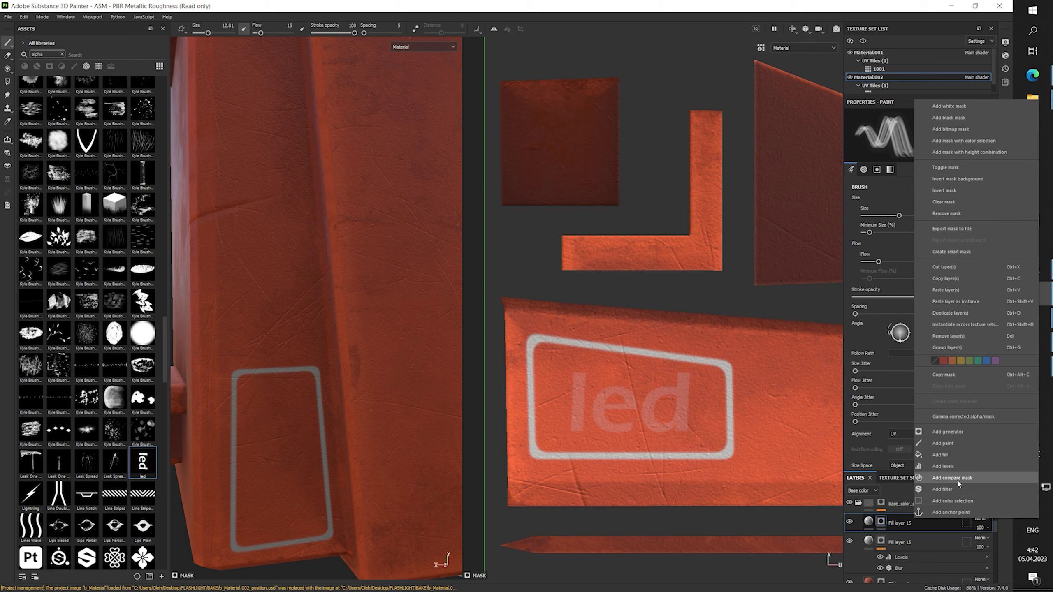
pyautogui.click(953, 456)
pyautogui.scroll(-2, 669, 385)
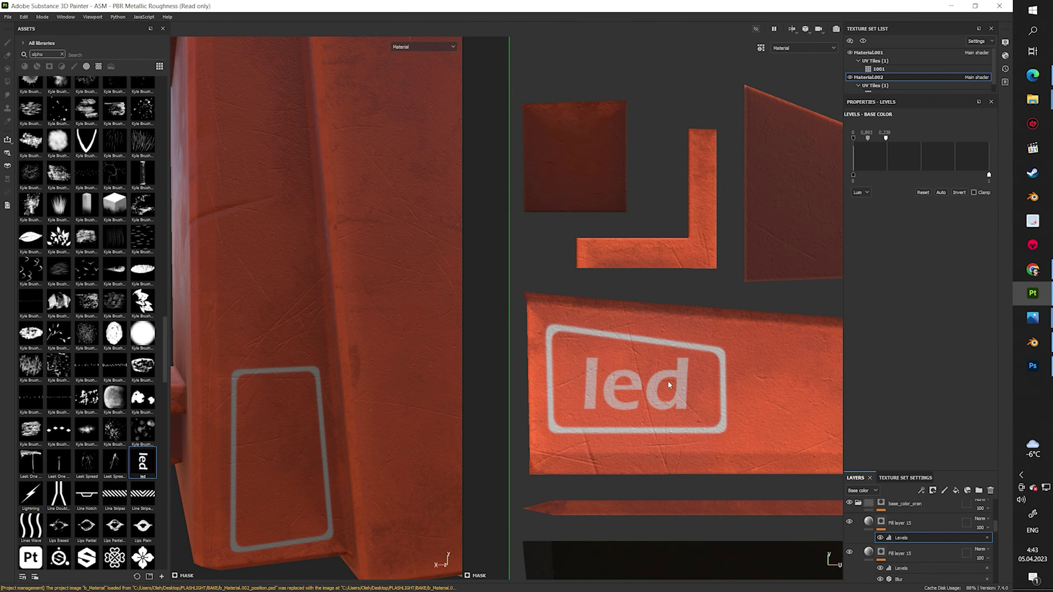
pyautogui.click(868, 524)
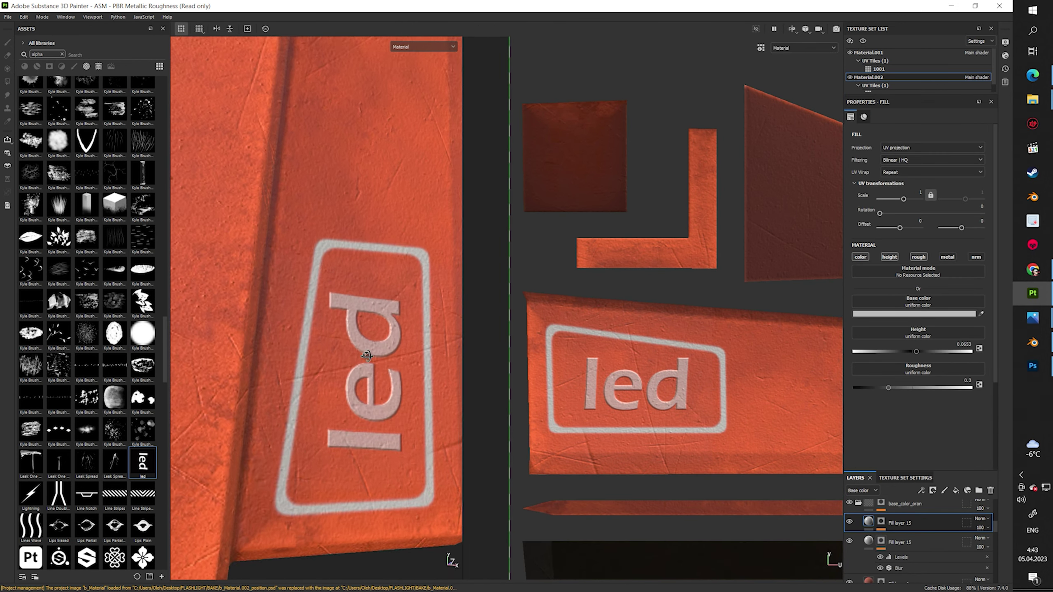
pyautogui.click(918, 256)
pyautogui.click(860, 257)
pyautogui.click(932, 490)
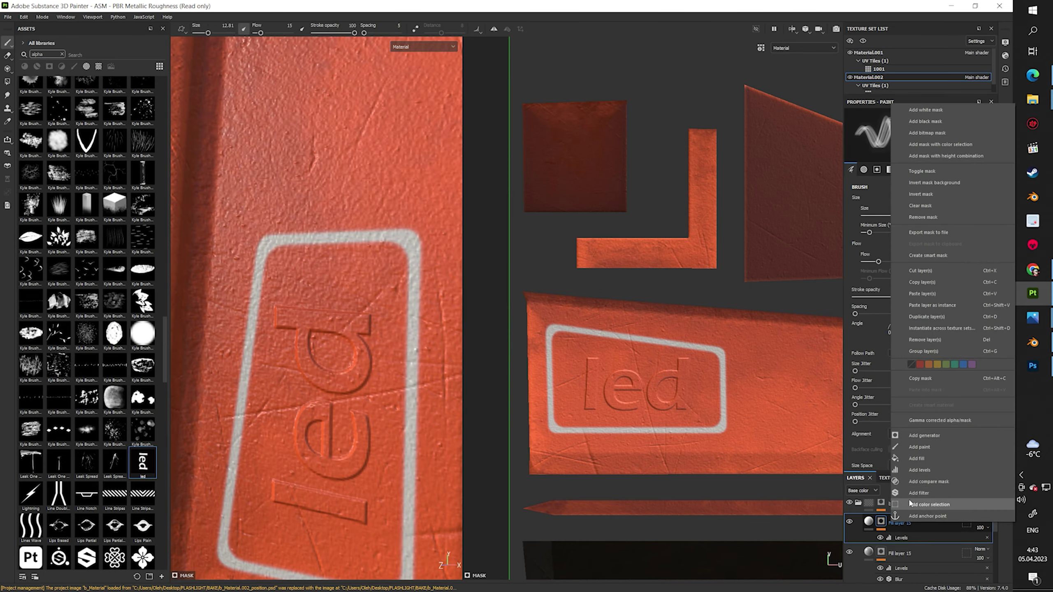
pyautogui.hotkey('ctrl', 'z')
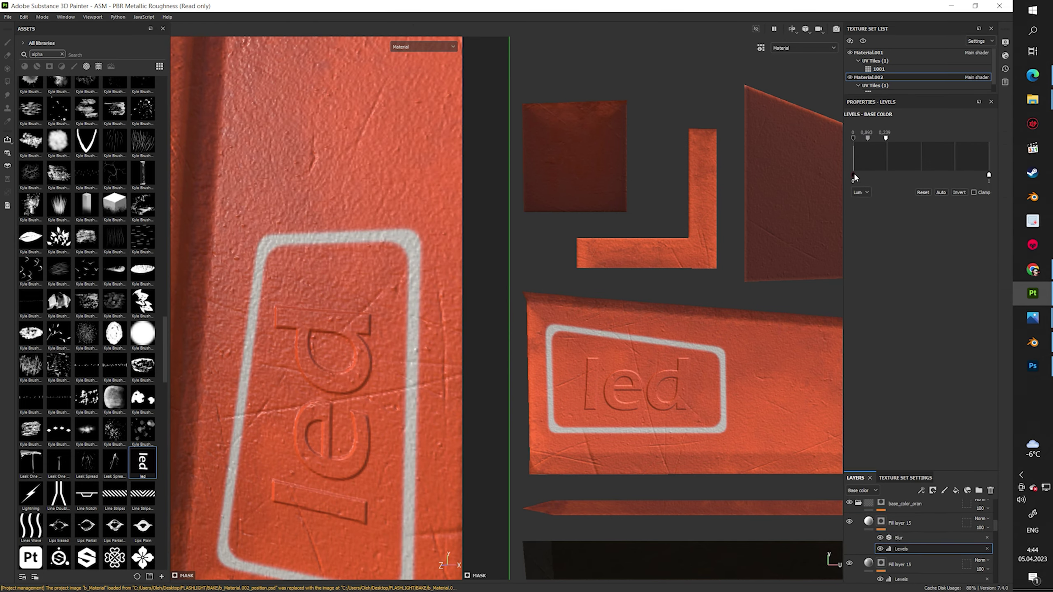
pyautogui.moveTo(917, 137); pyautogui.dragTo(893, 137)
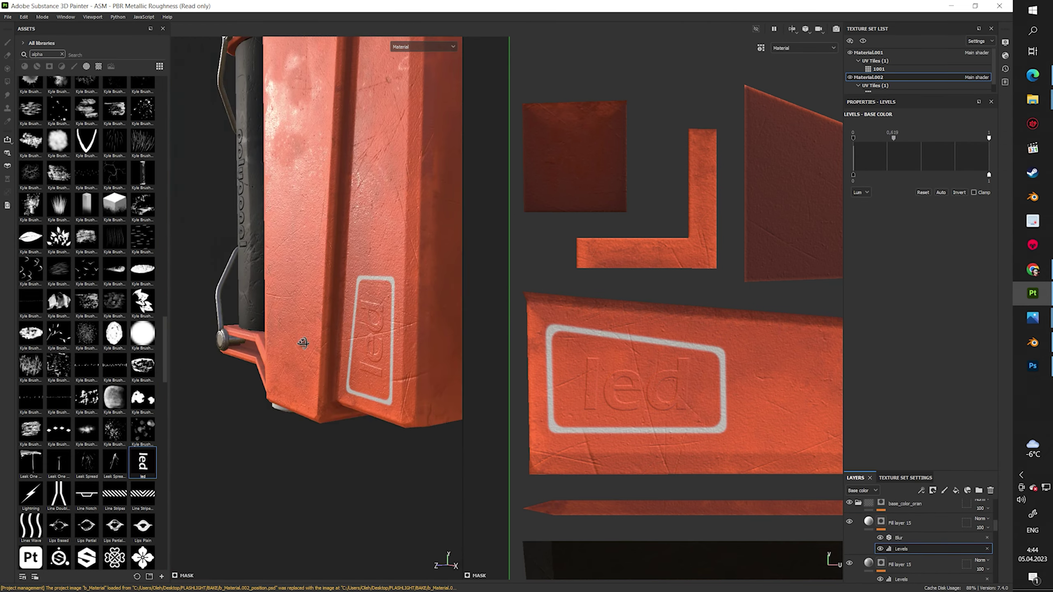
# Turn off colour on the original frame layer and lower its height to about 0.024
pyautogui.click(900, 564)
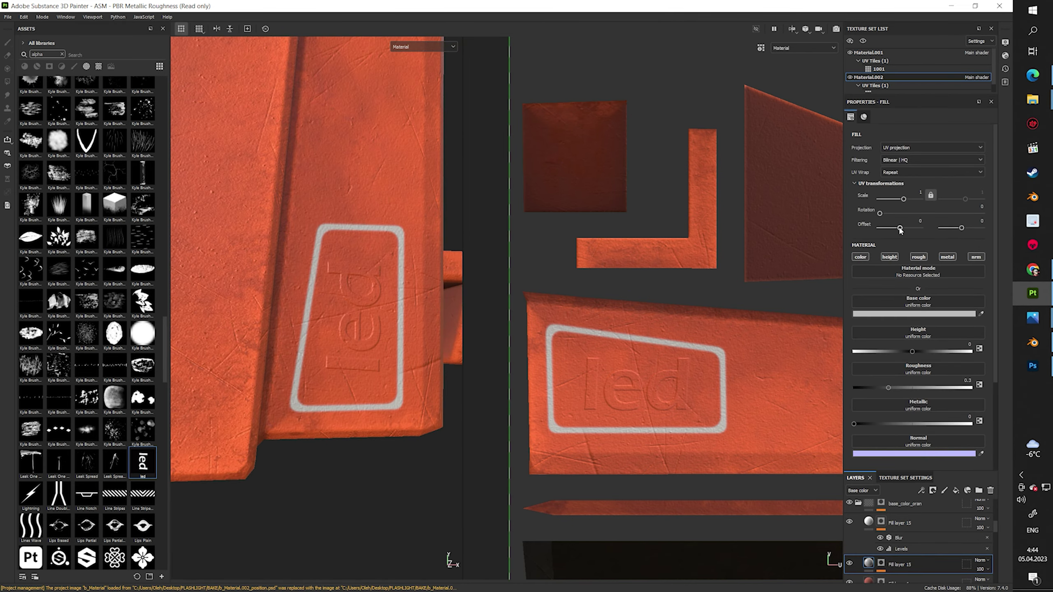
pyautogui.click(860, 256)
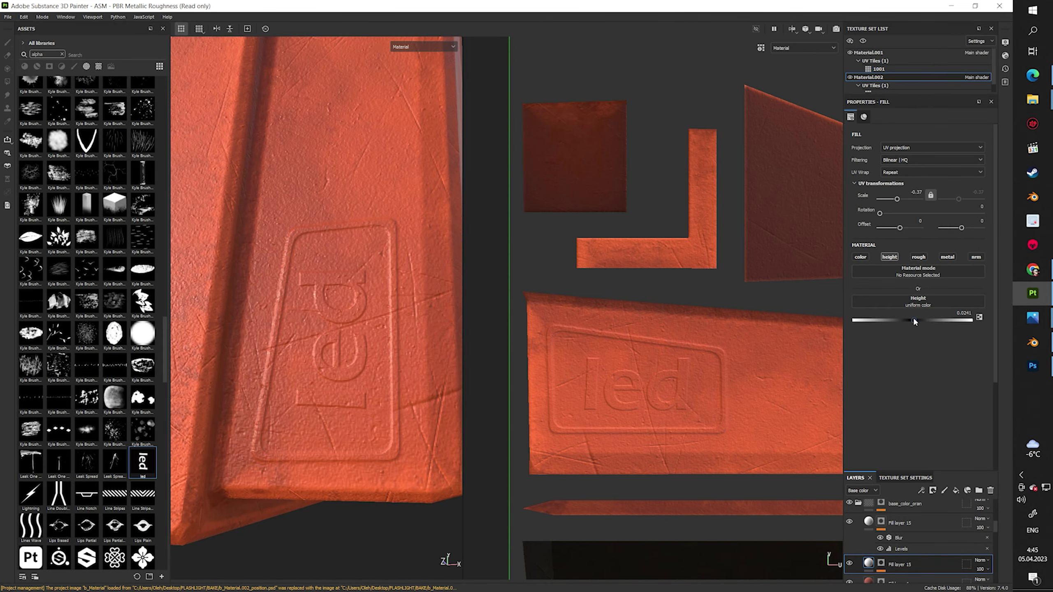
pyautogui.keyDown('alt'); pyautogui.moveTo(322, 204); pyautogui.dragTo(400, 332); pyautogui.keyUp('alt')
# Delete the led relief attempt and choose the led image as brush alpha
pyautogui.press('Delete')
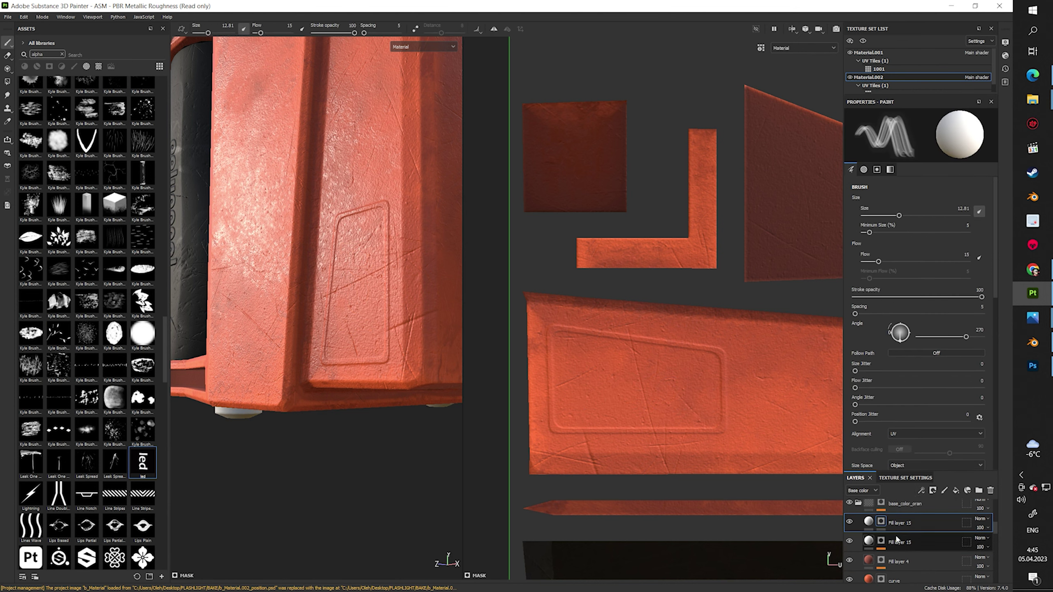
pyautogui.scroll(-3, 894, 362)
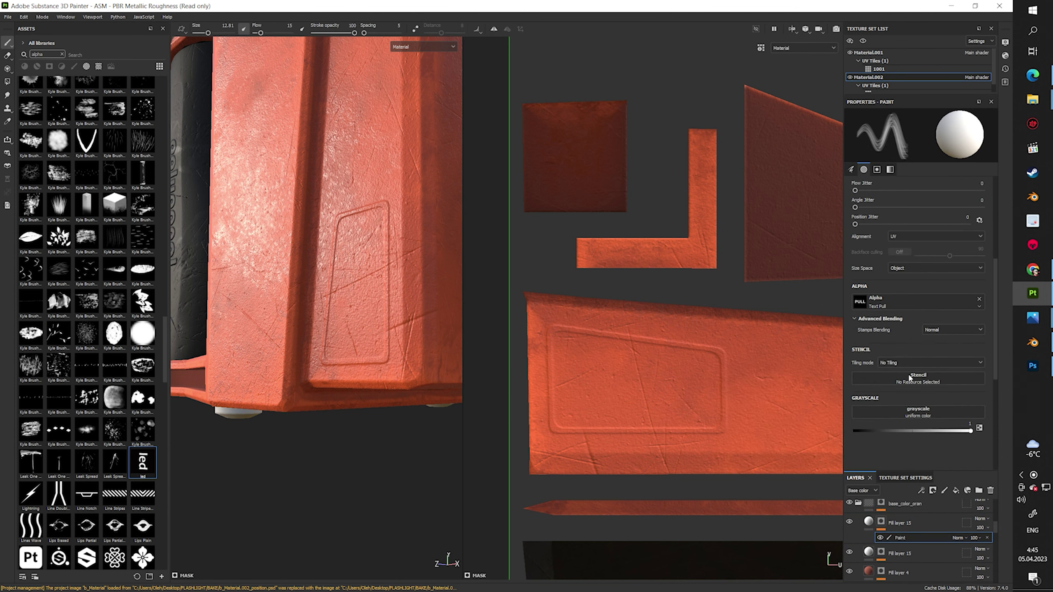
pyautogui.write('t')
pyautogui.click(920, 444)
pyautogui.scroll(-4, 893, 397)
pyautogui.click(877, 278)
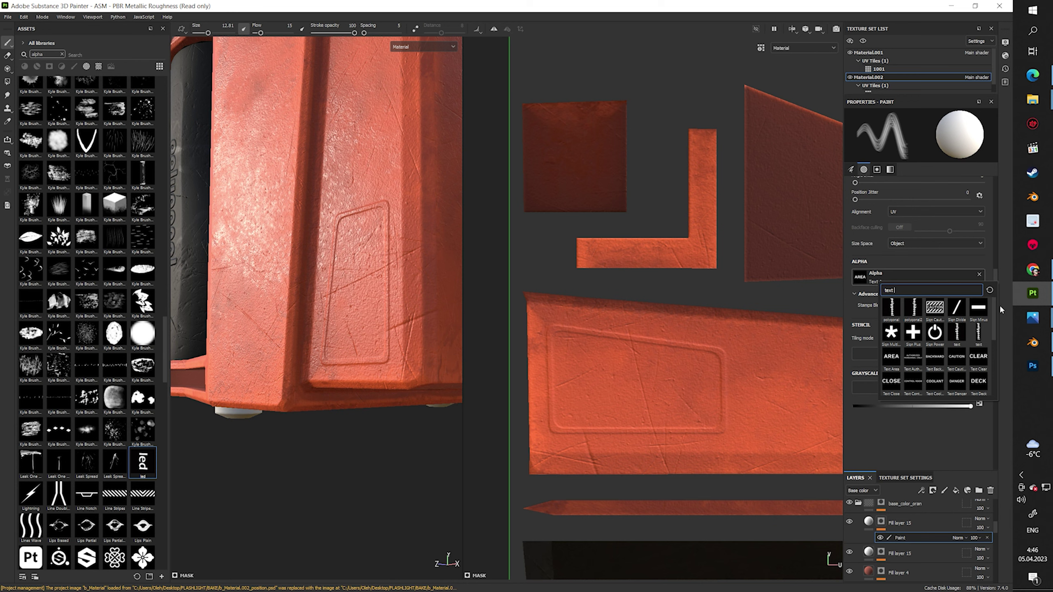
pyautogui.scroll(3, 976, 376)
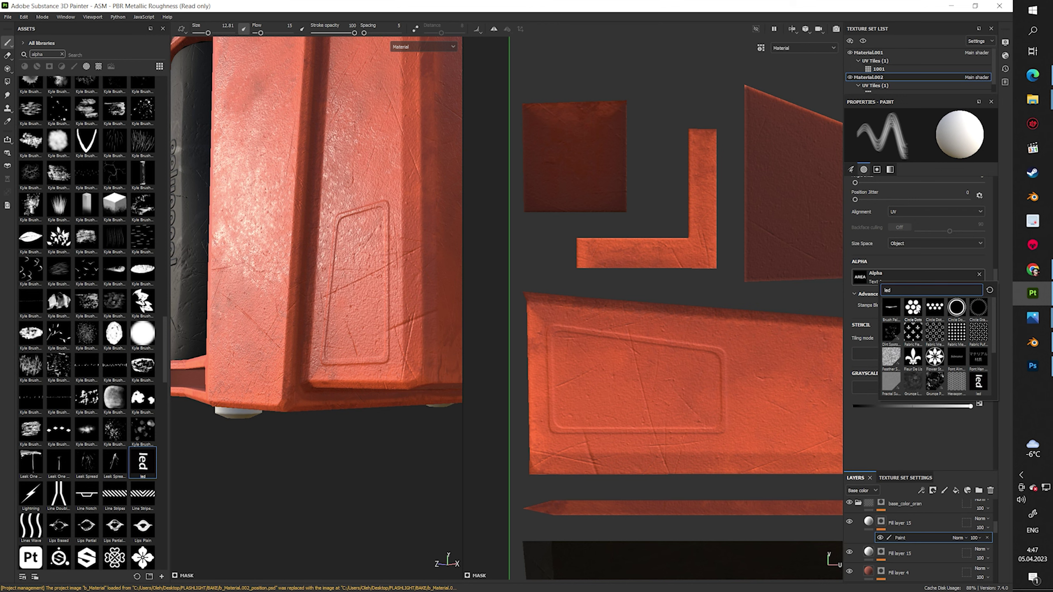
pyautogui.click(979, 308)
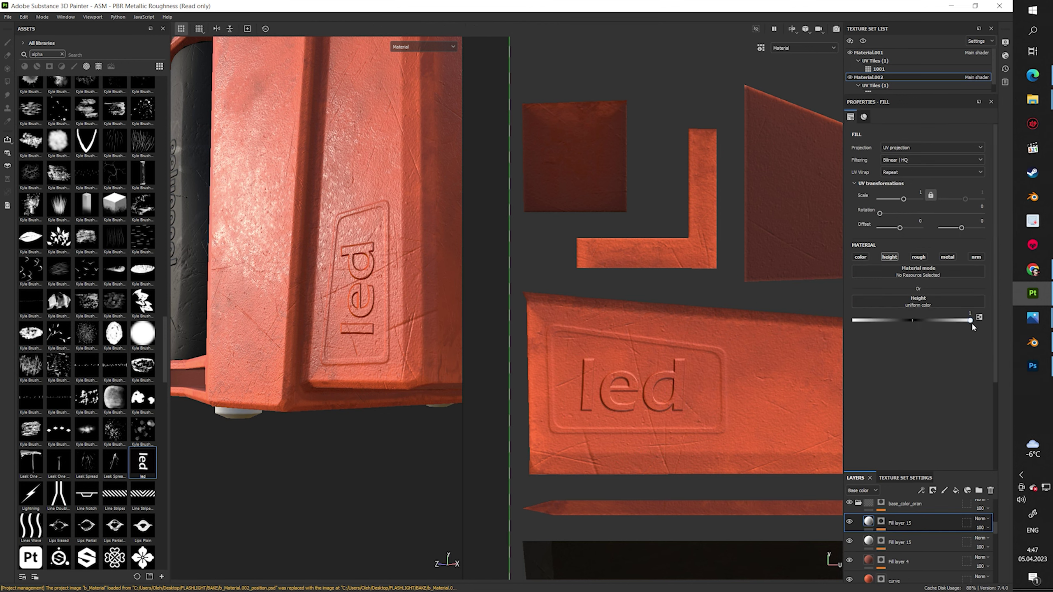
# Add a Blur filter to the fill layer
pyautogui.rightClick(912, 538)
pyautogui.click(953, 472)
pyautogui.click(920, 130)
pyautogui.write('blur')
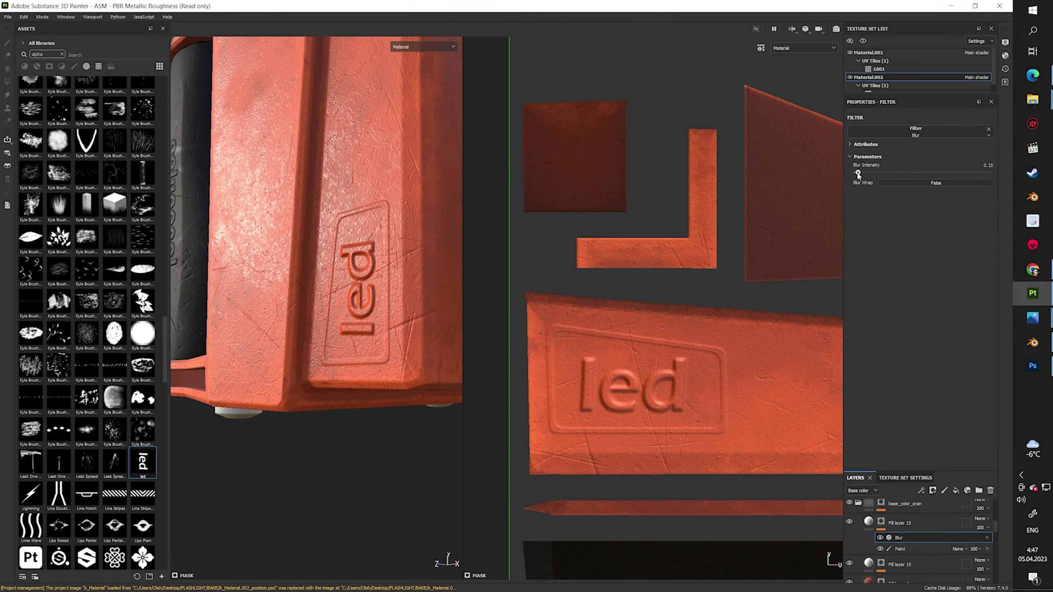
pyautogui.click(868, 522)
pyautogui.scroll(2, 685, 376)
pyautogui.scroll(2, 685, 377)
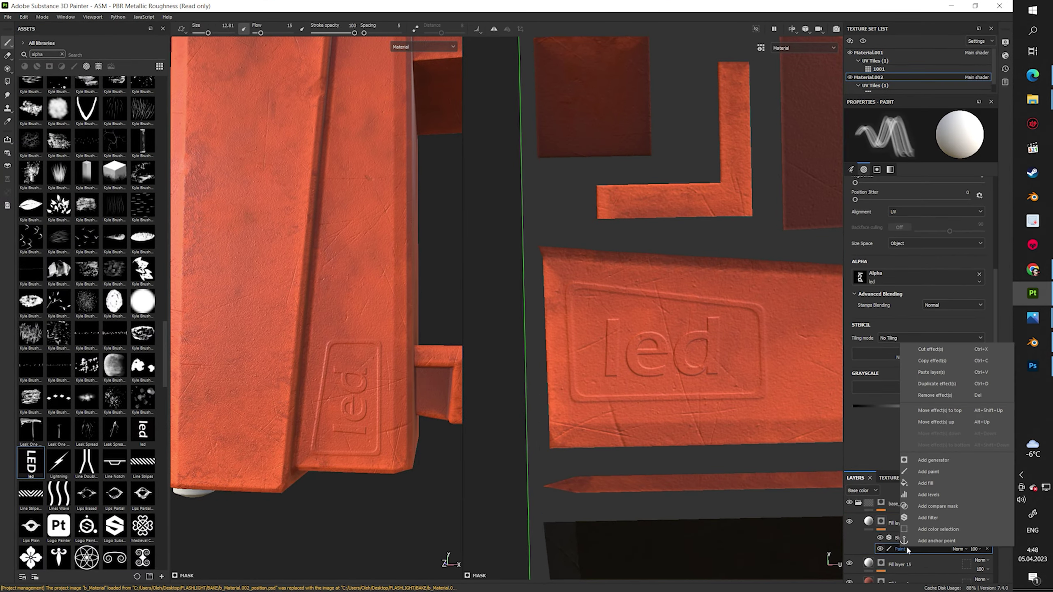
# Add a paint effect, stamp the LED label inside the frame, and tune its height
pyautogui.rightClick(896, 527)
pyautogui.click(929, 453)
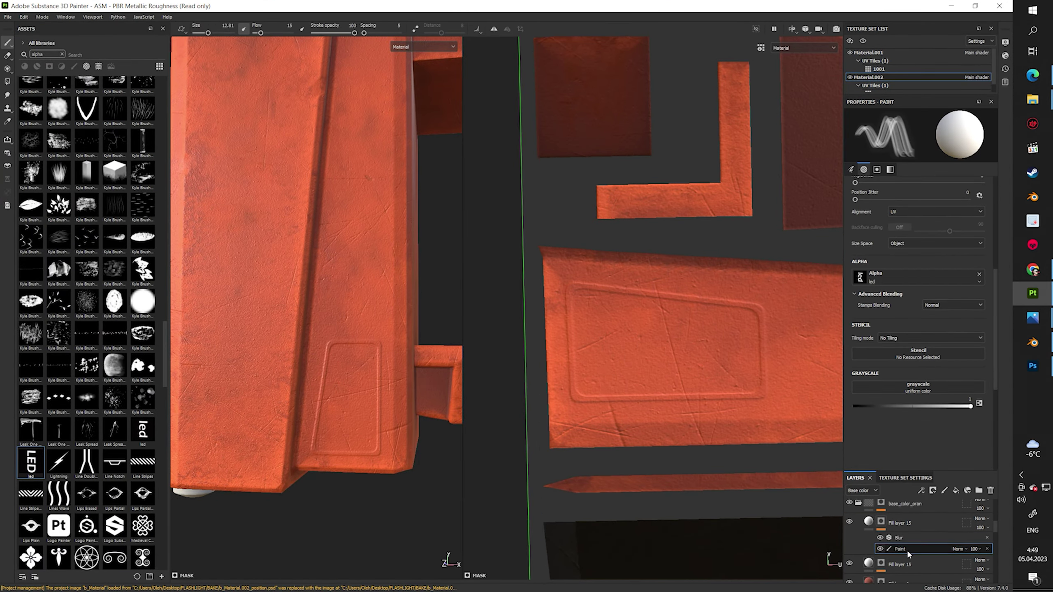
pyautogui.click(666, 350)
pyautogui.click(898, 522)
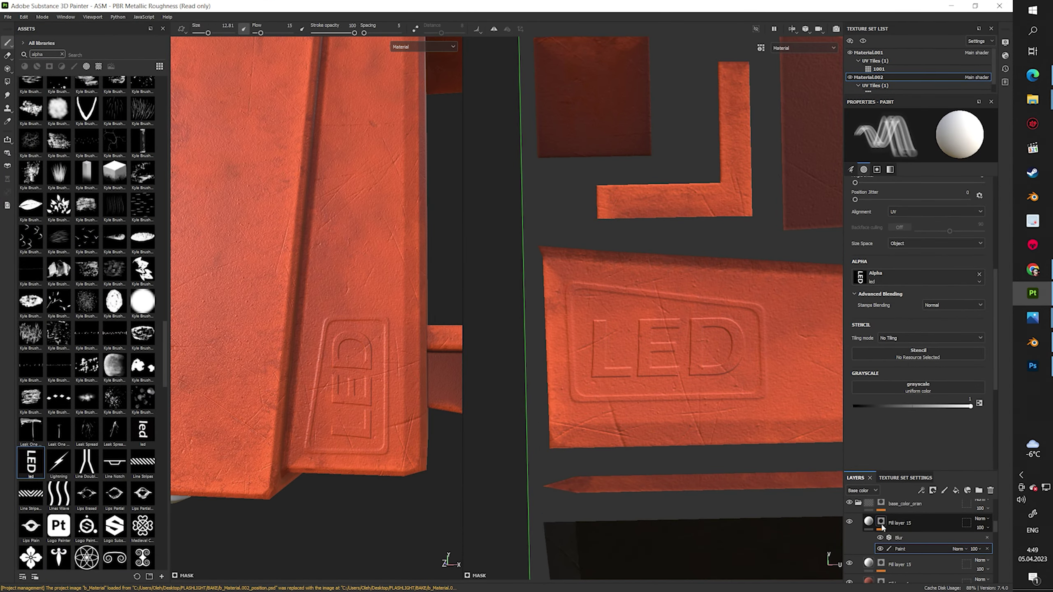
pyautogui.scroll(5, 365, 365)
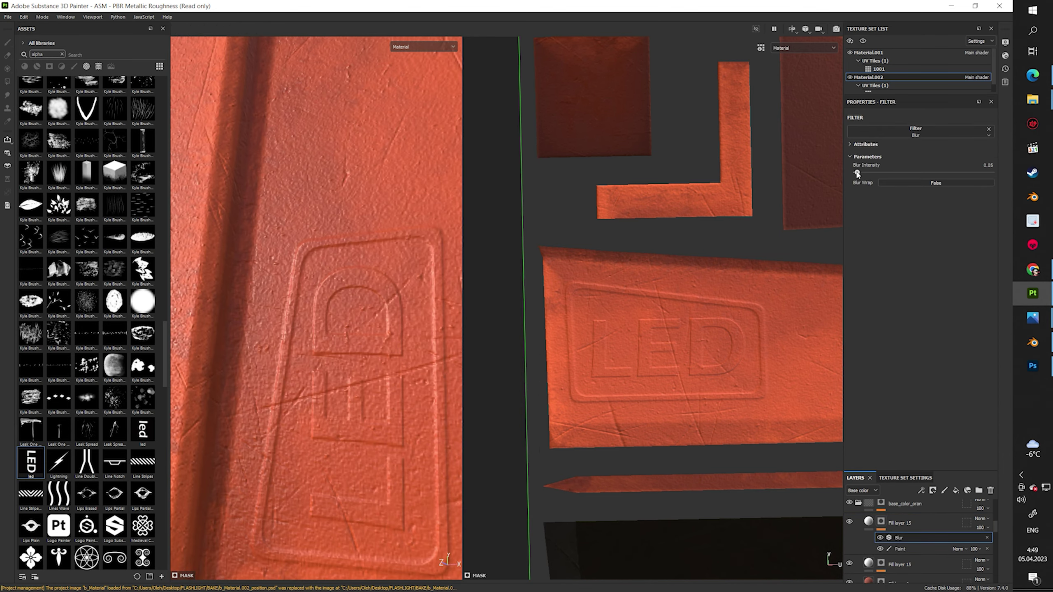
pyautogui.click(899, 524)
pyautogui.scroll(-5, 315, 331)
pyautogui.keyDown('alt'); pyautogui.moveTo(290, 365); pyautogui.dragTo(316, 394); pyautogui.keyUp('alt')
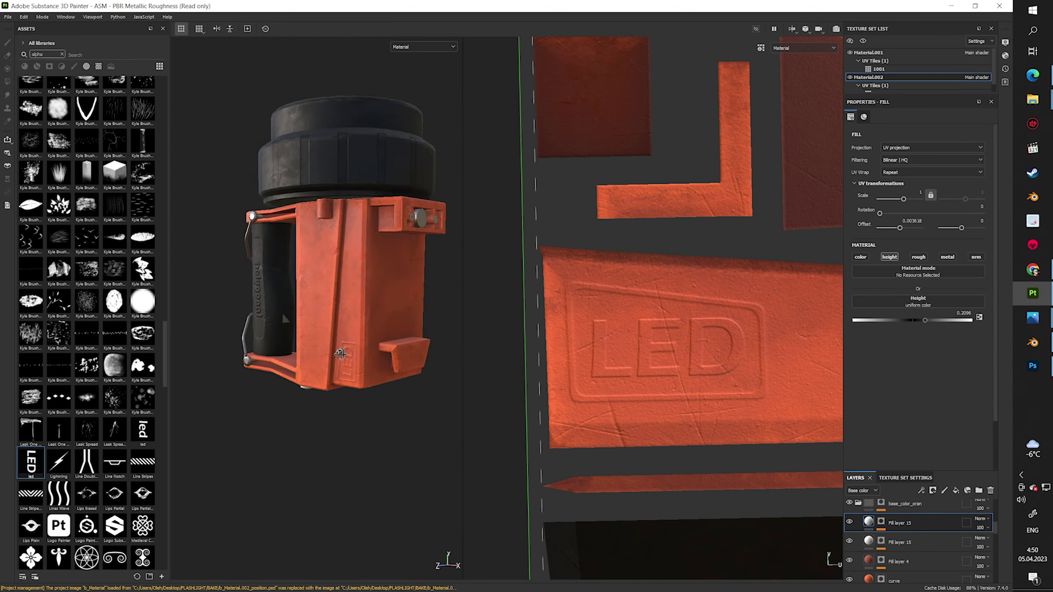
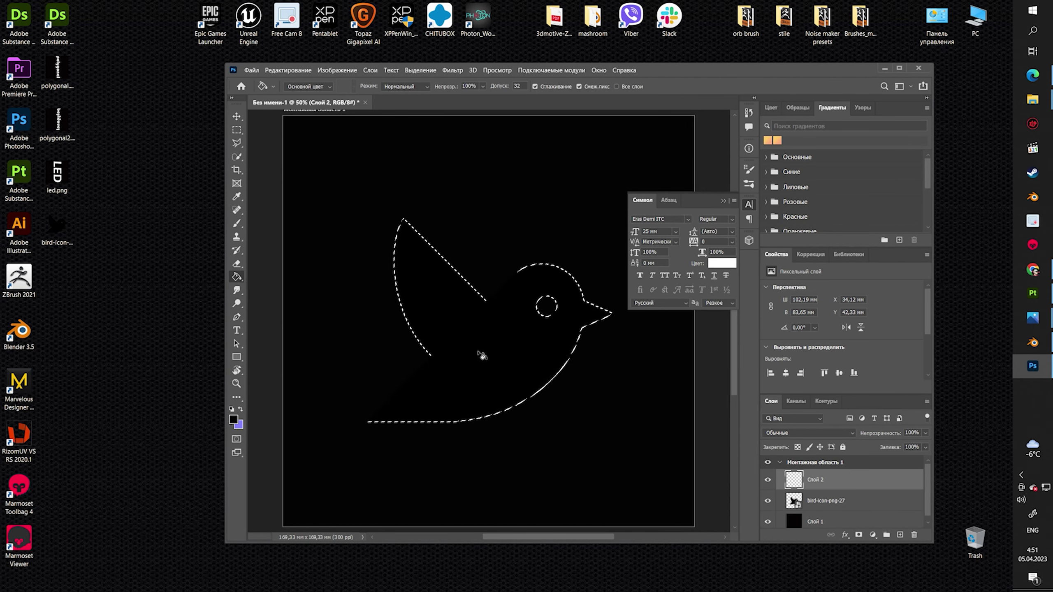
# Fill the bird shape with white and save the image as bird.png
pyautogui.press('x')
pyautogui.click(481, 355)
pyautogui.hotkey('ctrl', 'shift', 's')
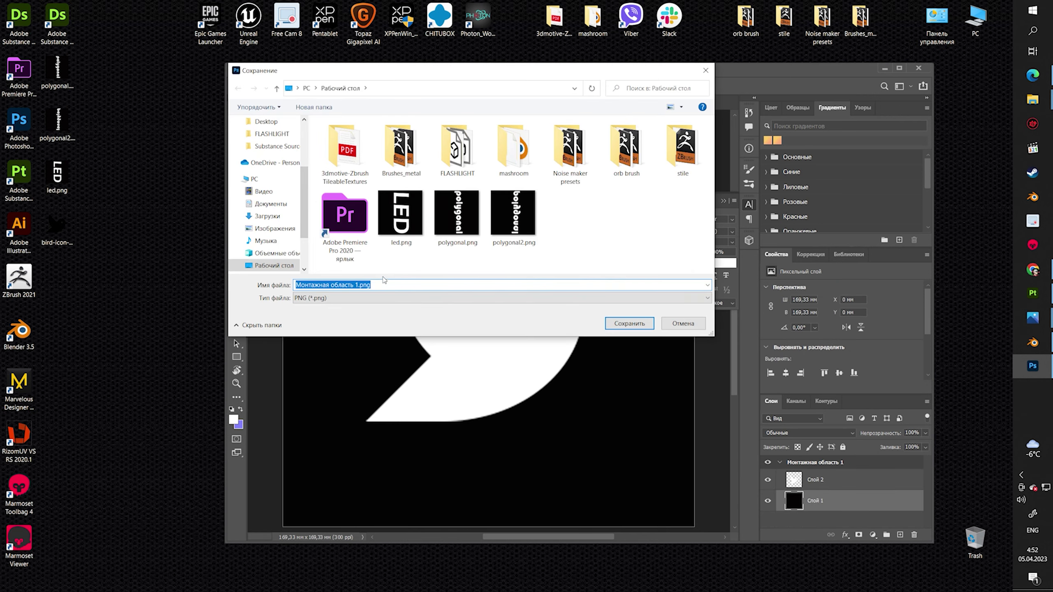
pyautogui.press('Return')
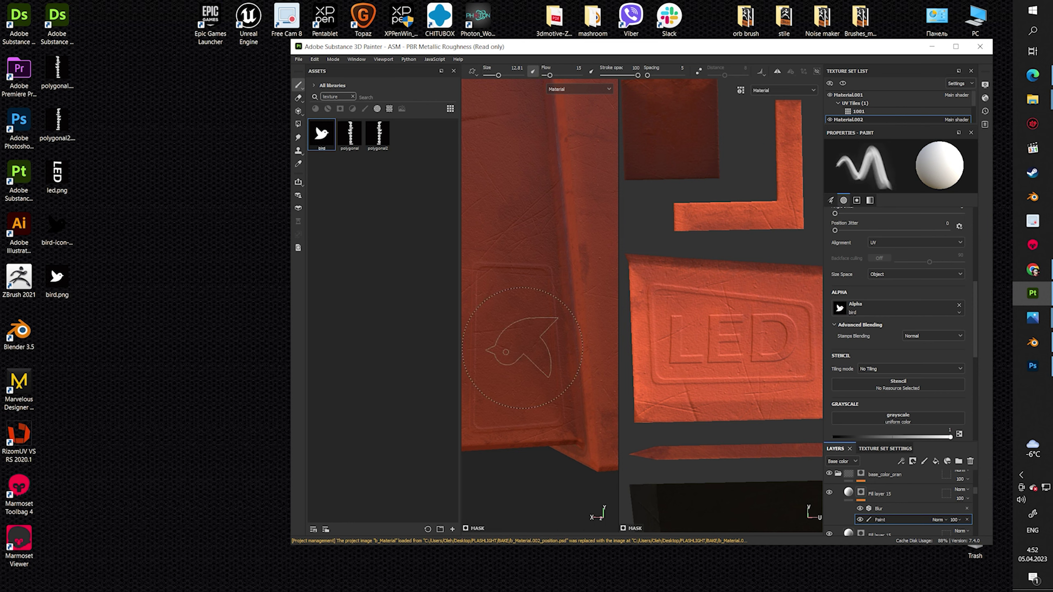
# Stamp a second bird emblem below the first on the orange side panel
pyautogui.keyDown('alt'); pyautogui.moveTo(522, 349); pyautogui.dragTo(536, 342); pyautogui.keyUp('alt')
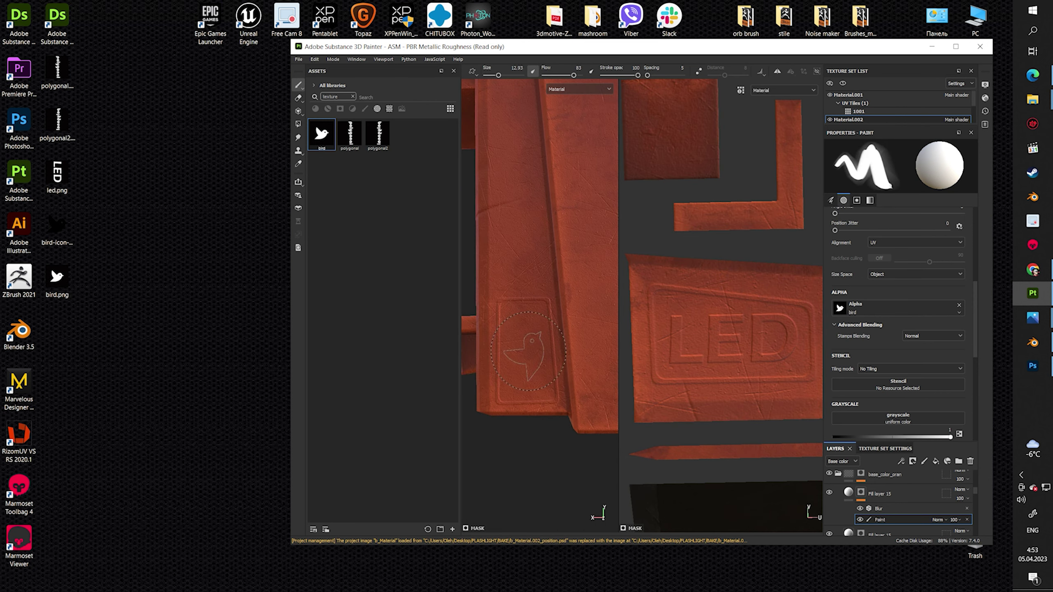
pyautogui.keyDown('alt'); pyautogui.moveTo(530, 390); pyautogui.dragTo(533, 373); pyautogui.keyUp('alt')
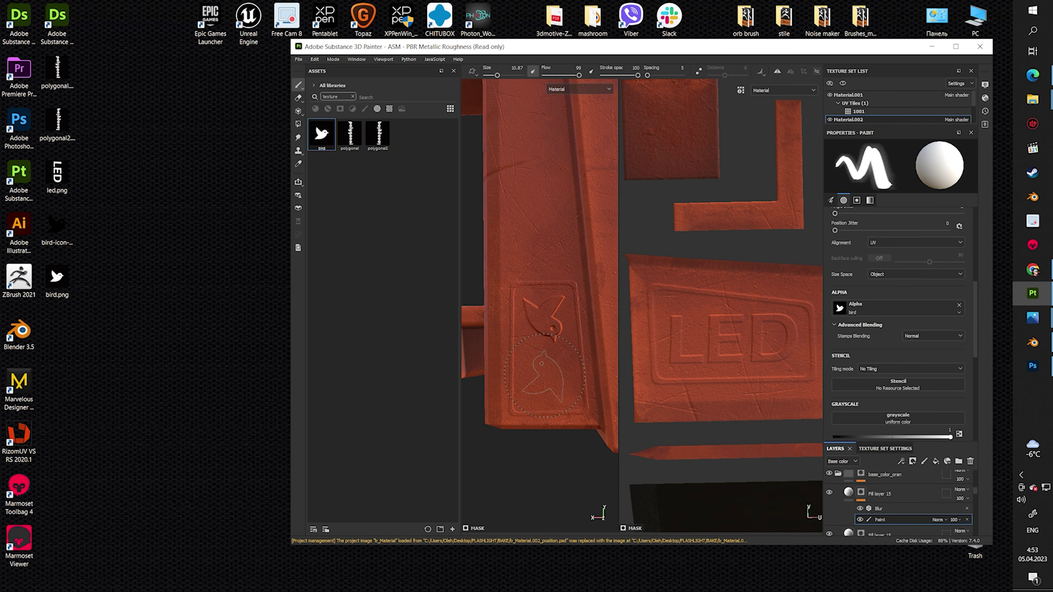
pyautogui.click(545, 376)
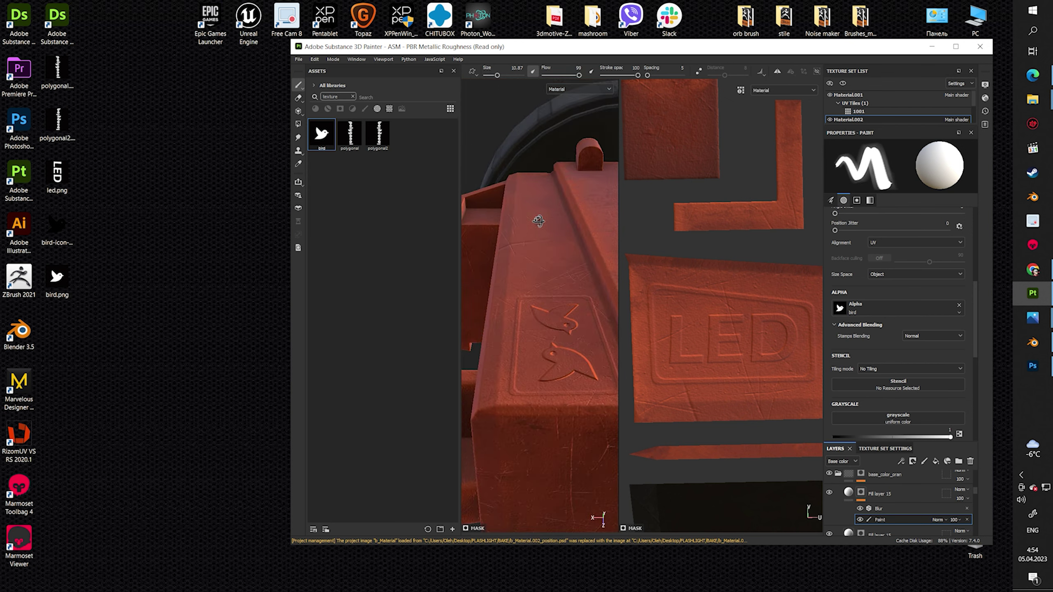
pyautogui.moveTo(536, 212)
pyautogui.keyDown('alt'); pyautogui.mouseDown()
pyautogui.moveTo(559, 396)
pyautogui.moveTo(569, 404)
pyautogui.moveTo(559, 343)
pyautogui.moveTo(618, 346)
pyautogui.mouseUp(); pyautogui.keyUp('alt')
# Select the paint effect in Fill layer 15 to pick a new brush alpha
pyautogui.click(879, 494)
pyautogui.click(904, 494)
pyautogui.click(839, 307)
# Stamp the LED mark on the side panel, then switch to Kyle Brush Presets alpha 22
pyautogui.click(925, 356)
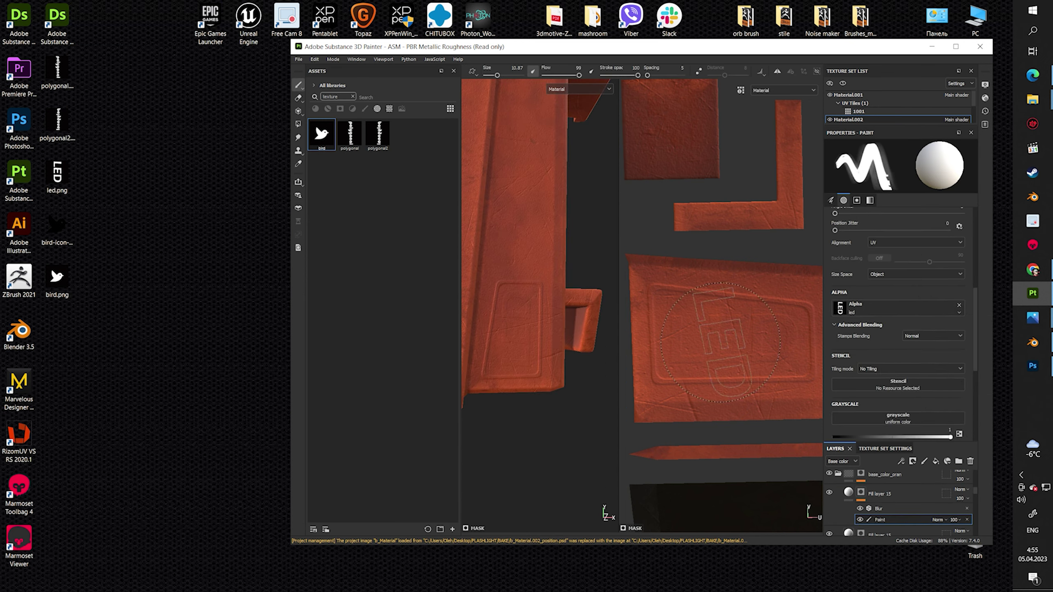
pyautogui.click(730, 342)
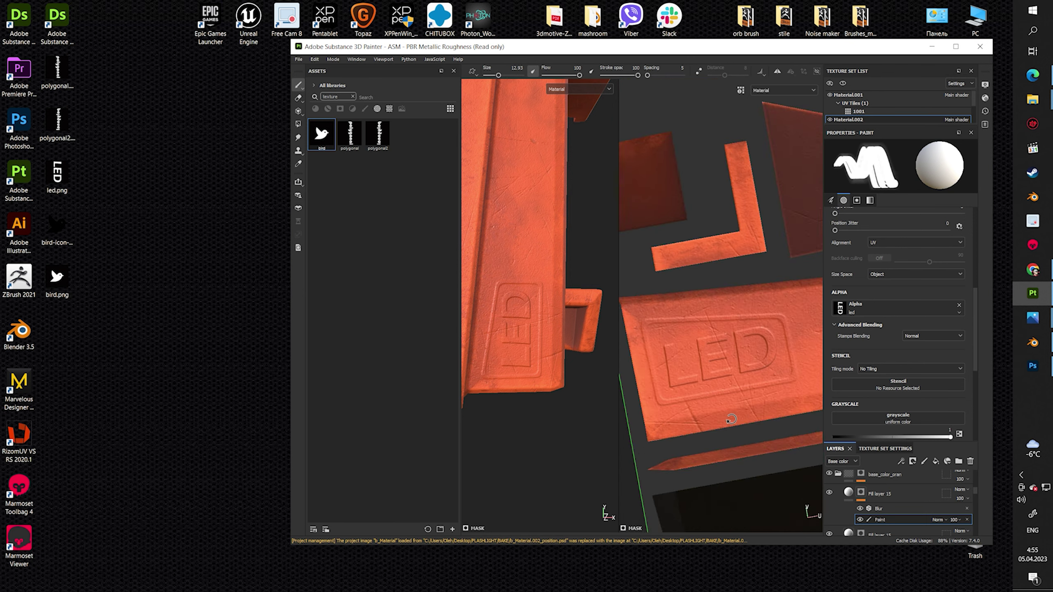
pyautogui.click(839, 308)
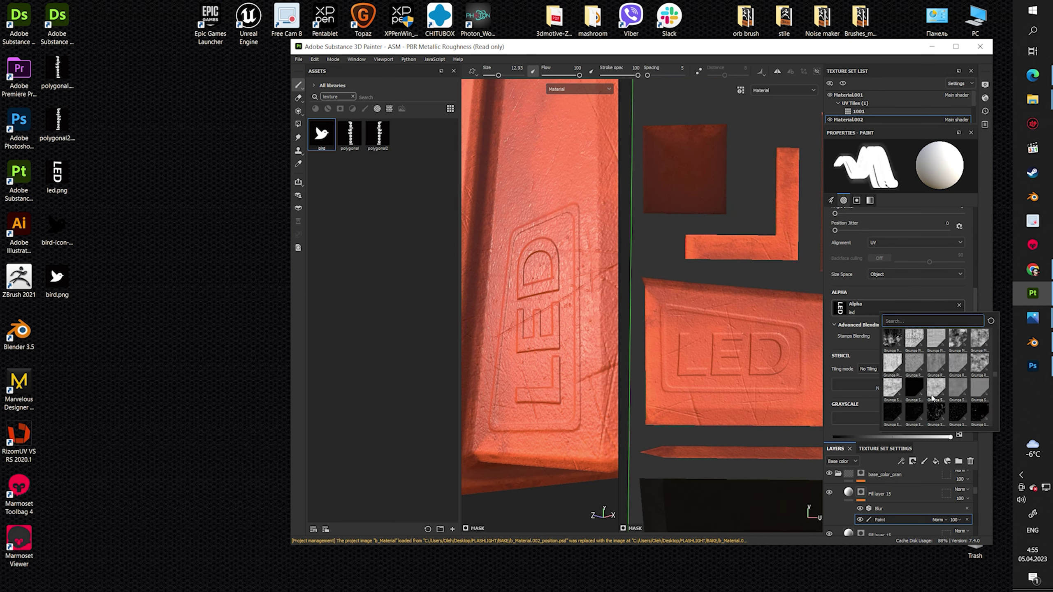
pyautogui.click(960, 388)
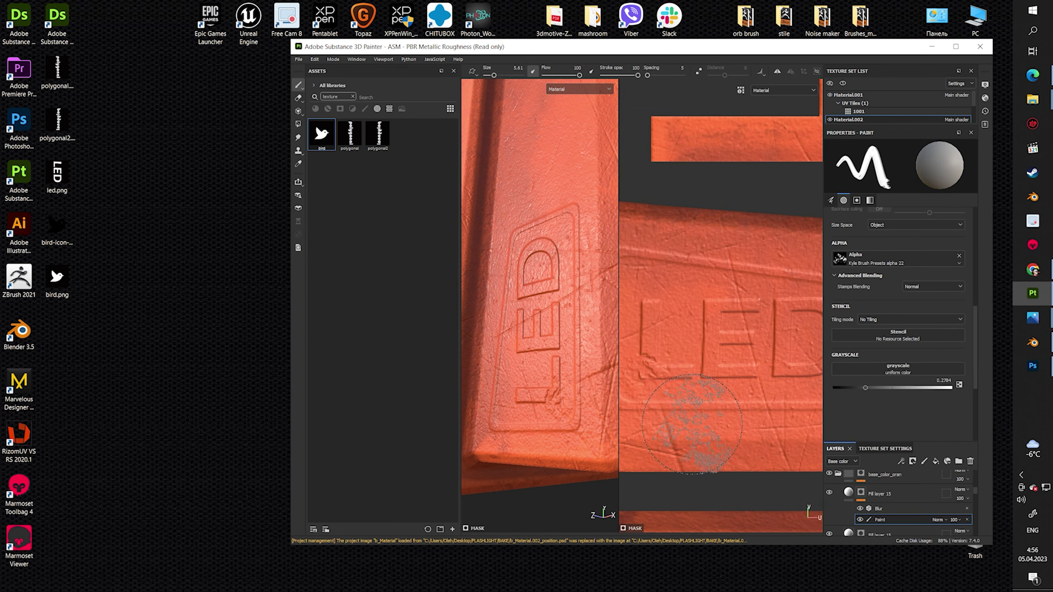
pyautogui.scroll(2, 779, 396)
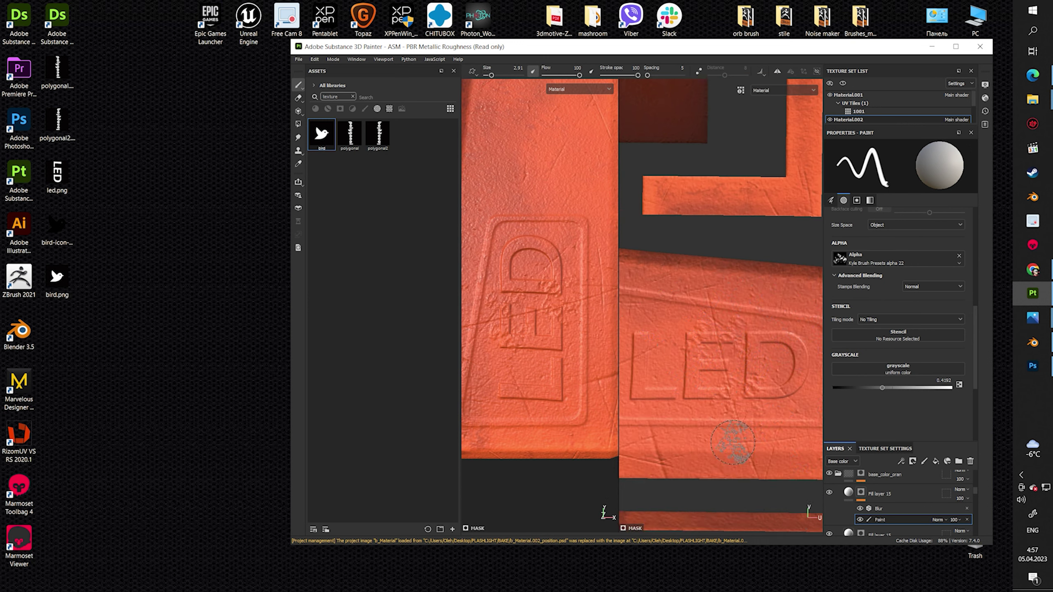
# Paint a scratch near the lower bird with Kyle Brush Presets alpha 61
pyautogui.click(895, 259)
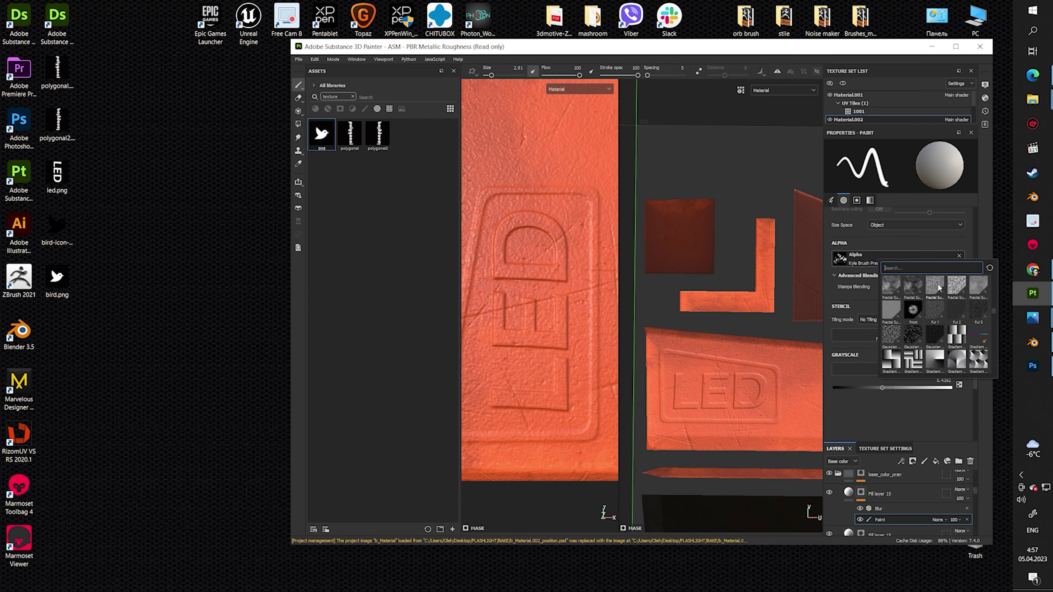
pyautogui.click(979, 341)
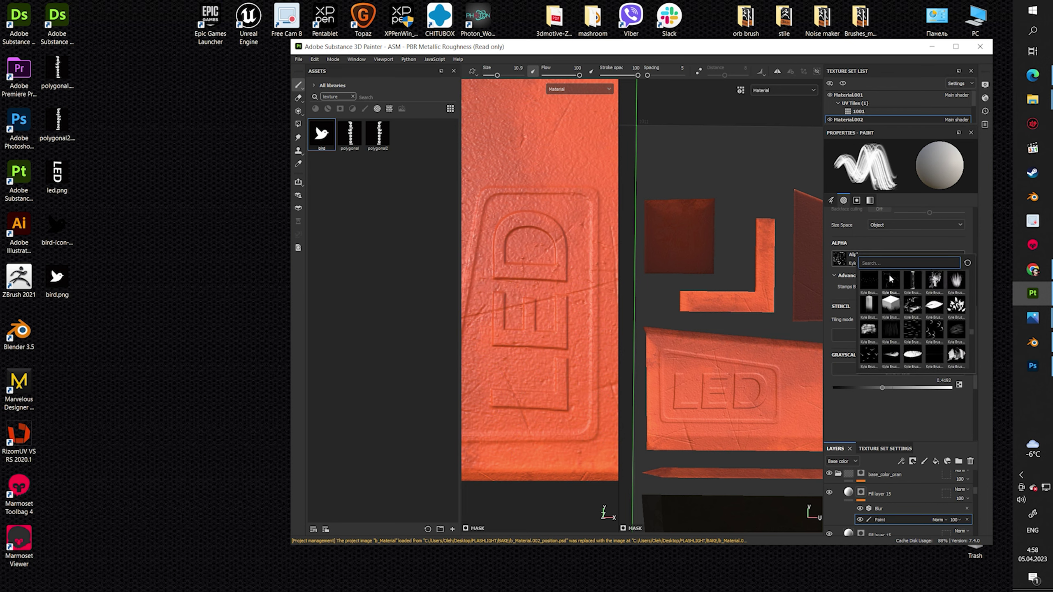
pyautogui.click(891, 280)
pyautogui.keyDown('alt'); pyautogui.moveTo(539, 291); pyautogui.dragTo(559, 425); pyautogui.keyUp('alt')
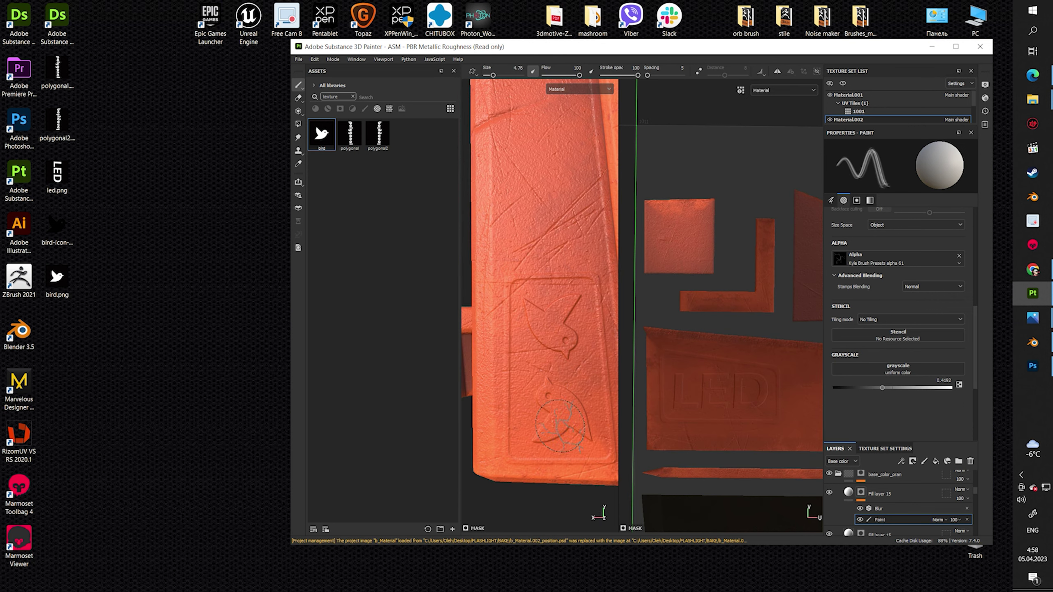
pyautogui.click(559, 425)
pyautogui.scroll(2, 560, 425)
# Switch to the Dirt Smudge alpha with grayscale raised to about 0.65
pyautogui.click(898, 261)
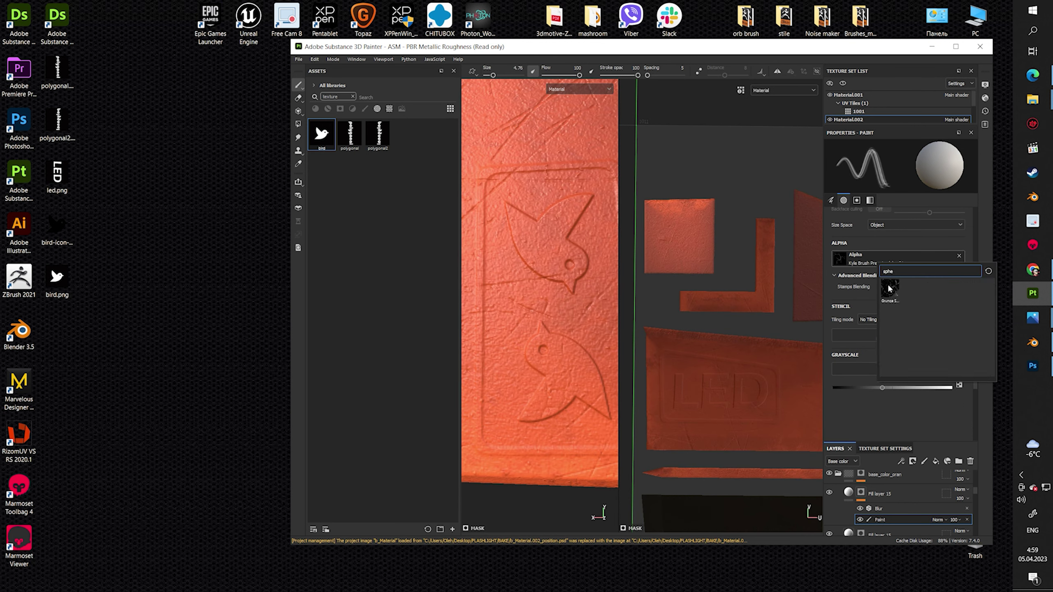
pyautogui.press('BackSpace')
pyautogui.press('BackSpace')
pyautogui.press('BackSpace')
pyautogui.click(970, 307)
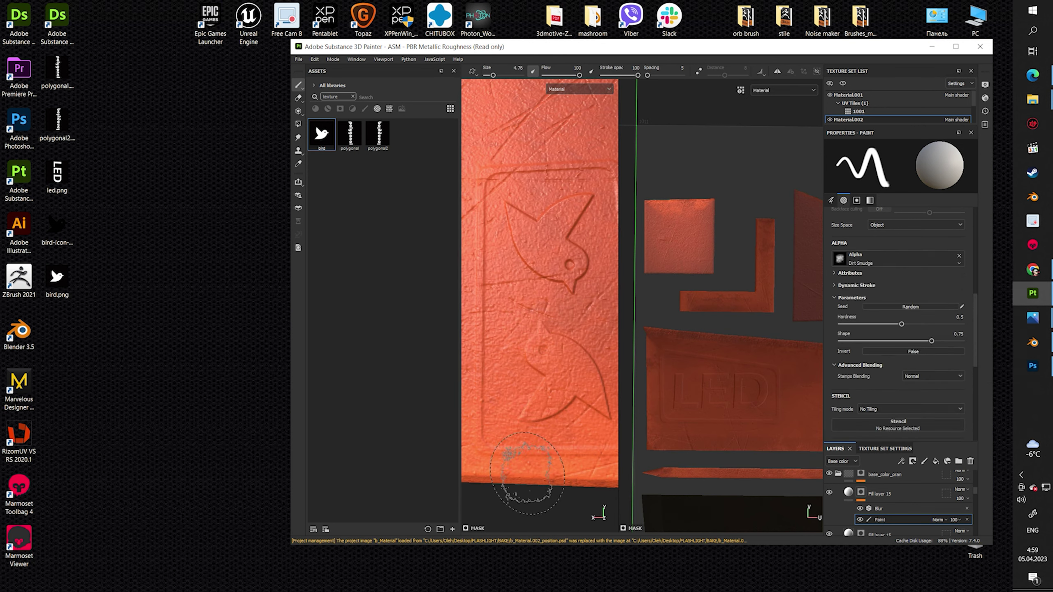
pyautogui.keyDown('alt'); pyautogui.moveTo(526, 473); pyautogui.dragTo(579, 440); pyautogui.keyUp('alt')
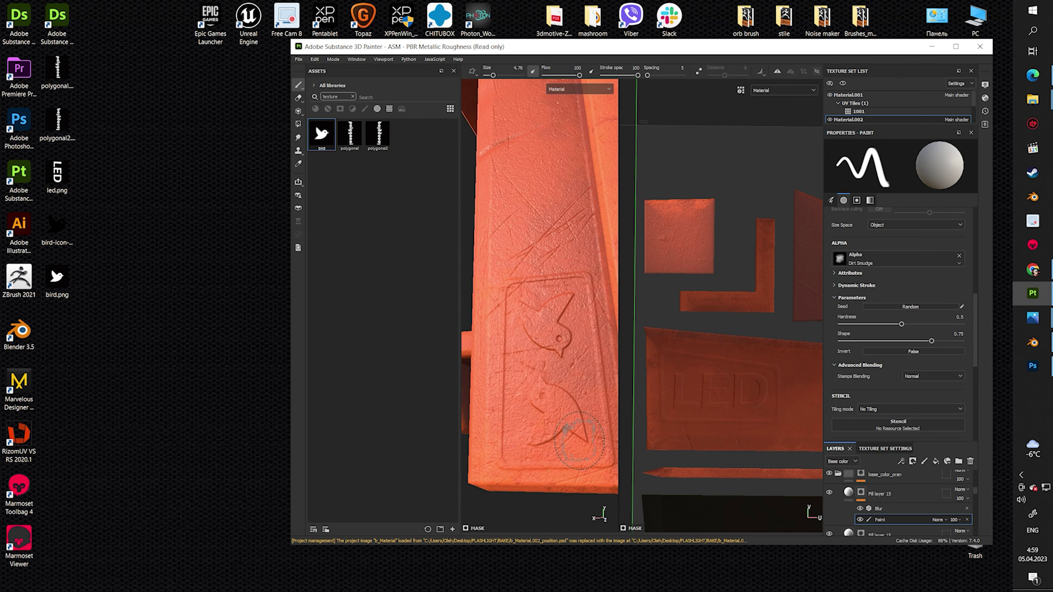
pyautogui.scroll(4, 576, 394)
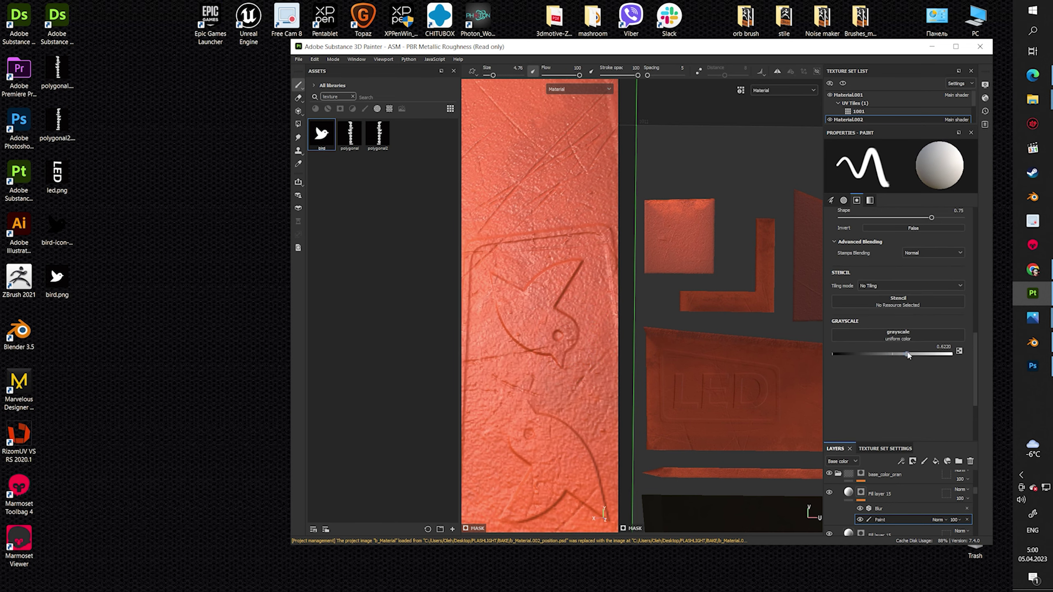
pyautogui.moveTo(906, 356); pyautogui.dragTo(910, 355)
pyautogui.moveTo(538, 373)
pyautogui.keyDown('alt'); pyautogui.mouseDown()
pyautogui.moveTo(550, 466)
pyautogui.moveTo(536, 471)
pyautogui.mouseUp(); pyautogui.keyUp('alt')
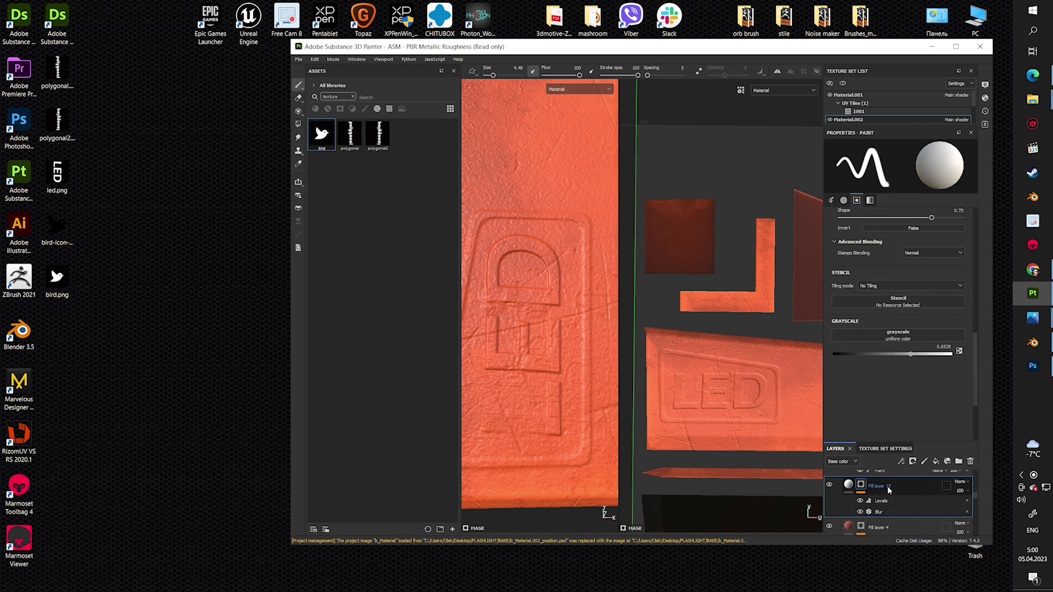
# Add a paint effect to the fill layer mask and maximize Painter on the SHILD project
pyautogui.click(924, 461)
pyautogui.moveTo(560, 331)
pyautogui.keyDown('alt'); pyautogui.mouseDown()
pyautogui.moveTo(599, 405)
pyautogui.moveTo(589, 398)
pyautogui.mouseUp(); pyautogui.keyUp('alt')
pyautogui.press('super+Up')
pyautogui.moveTo(373, 373)
pyautogui.keyDown('alt'); pyautogui.mouseDown()
pyautogui.moveTo(273, 400)
pyautogui.moveTo(291, 433)
pyautogui.moveTo(207, 414)
pyautogui.moveTo(142, 421)
pyautogui.mouseUp(); pyautogui.keyUp('alt')
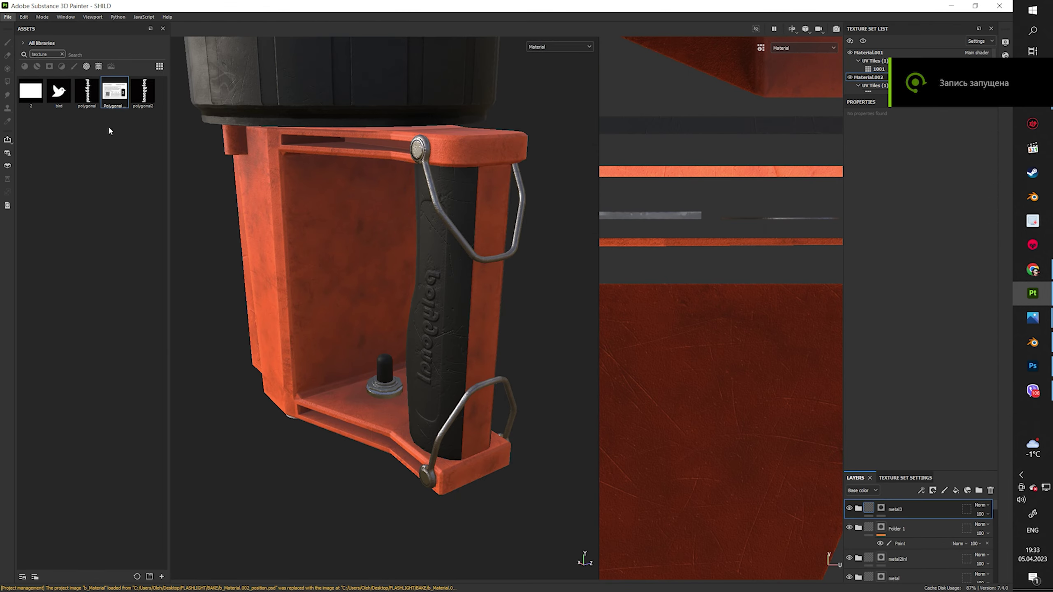
# Create fill layer 'gr' and place the POLYGONAL label decal, stretched, onto the back plate
pyautogui.click(978, 326)
pyautogui.write('gr')
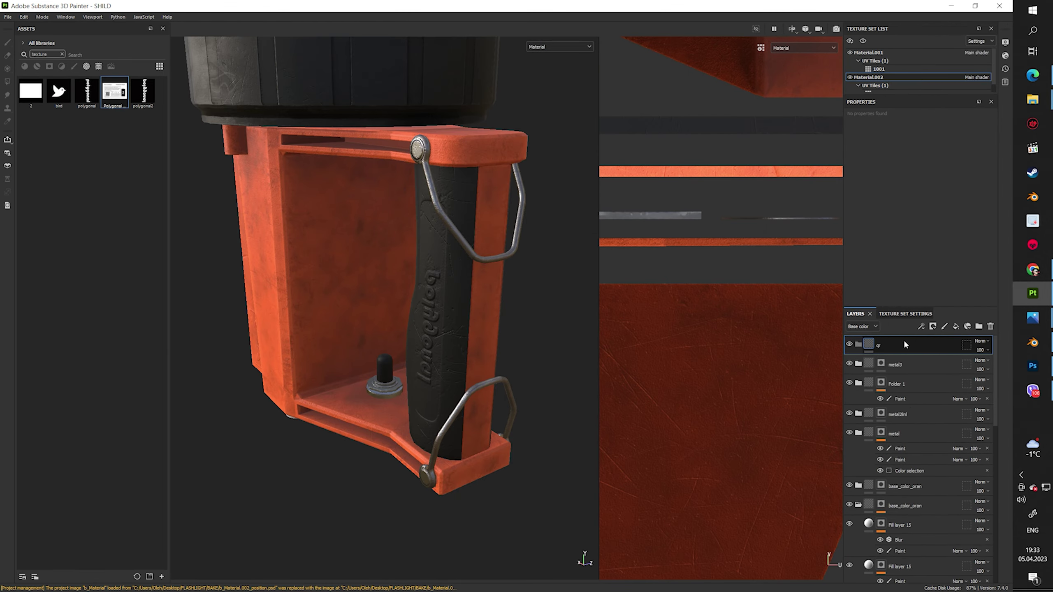
pyautogui.scroll(-2, 607, 274)
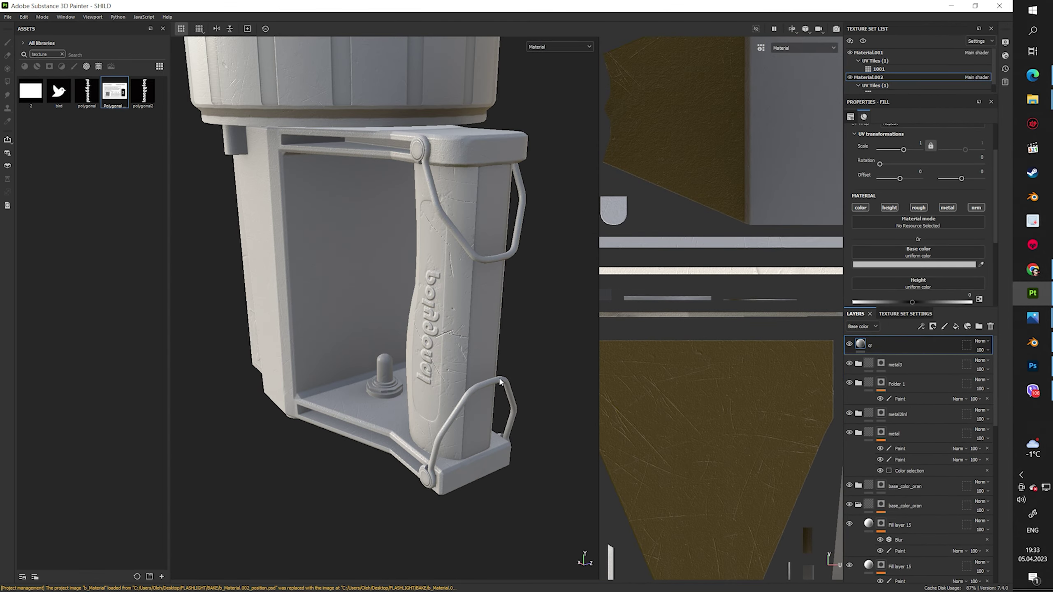
pyautogui.keyDown('alt'); pyautogui.moveTo(518, 286); pyautogui.dragTo(447, 286); pyautogui.keyUp('alt')
pyautogui.scroll(5, 921, 273)
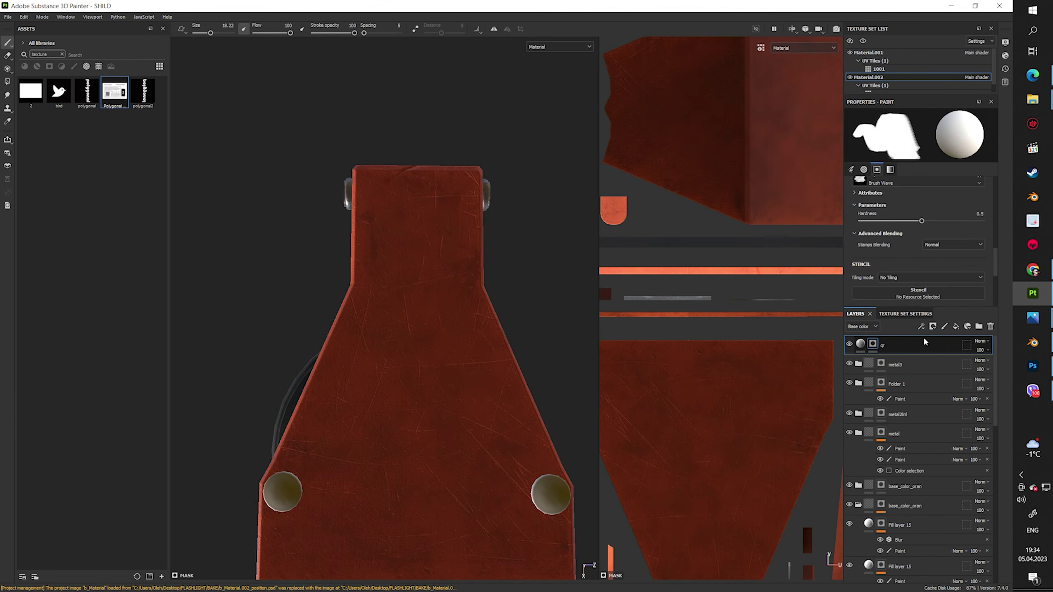
pyautogui.scroll(-2, 446, 400)
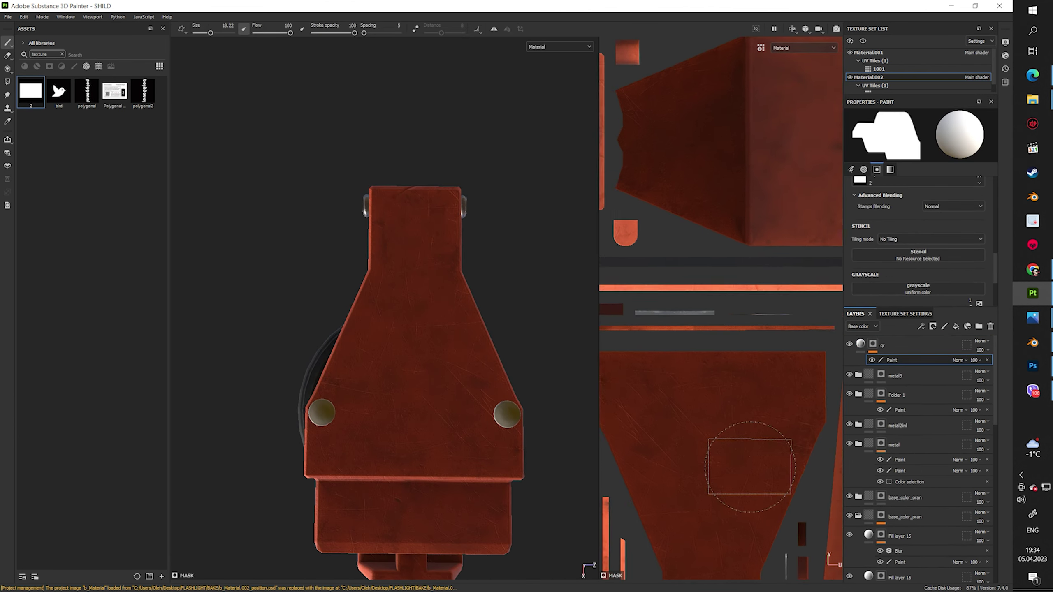
pyautogui.click(714, 385)
pyautogui.hotkey('ctrl', 'z')
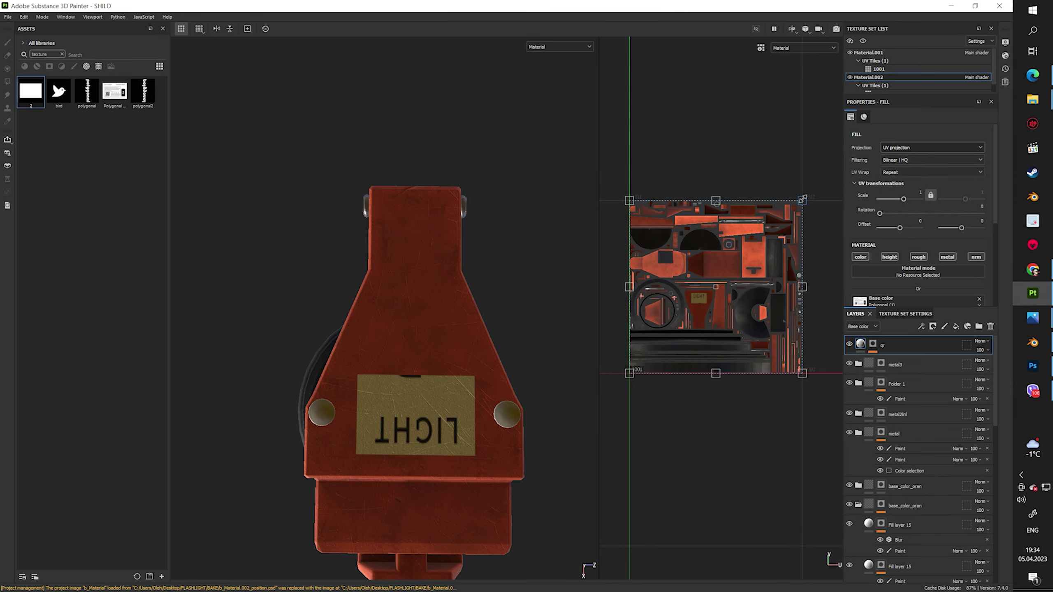
pyautogui.hotkey('ctrl', 'z')
pyautogui.hotkey('ctrl', 'z')
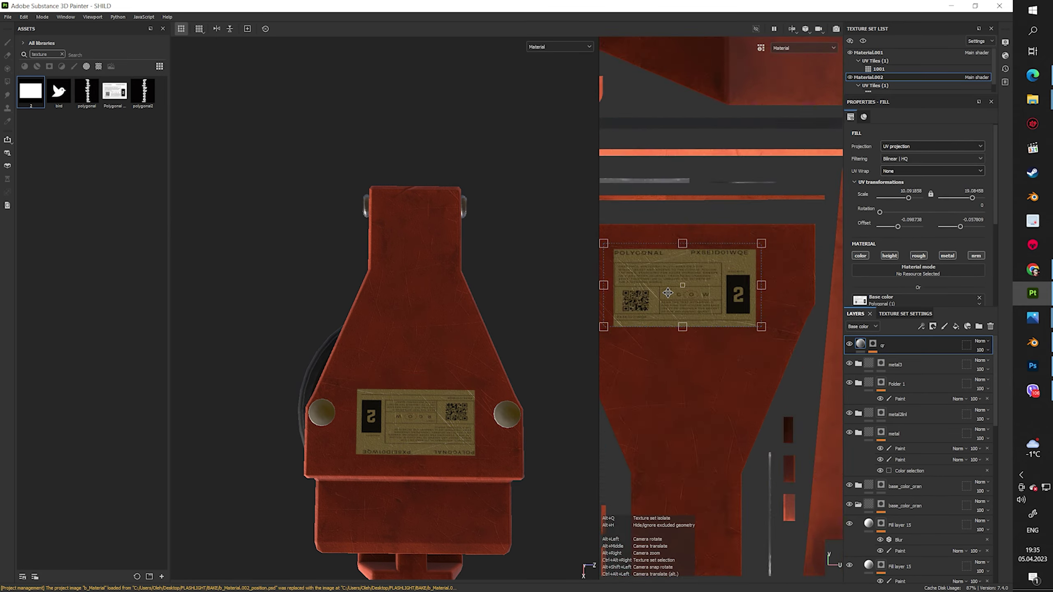
pyautogui.scroll(5, 650, 291)
pyautogui.moveTo(722, 342); pyautogui.dragTo(724, 363)
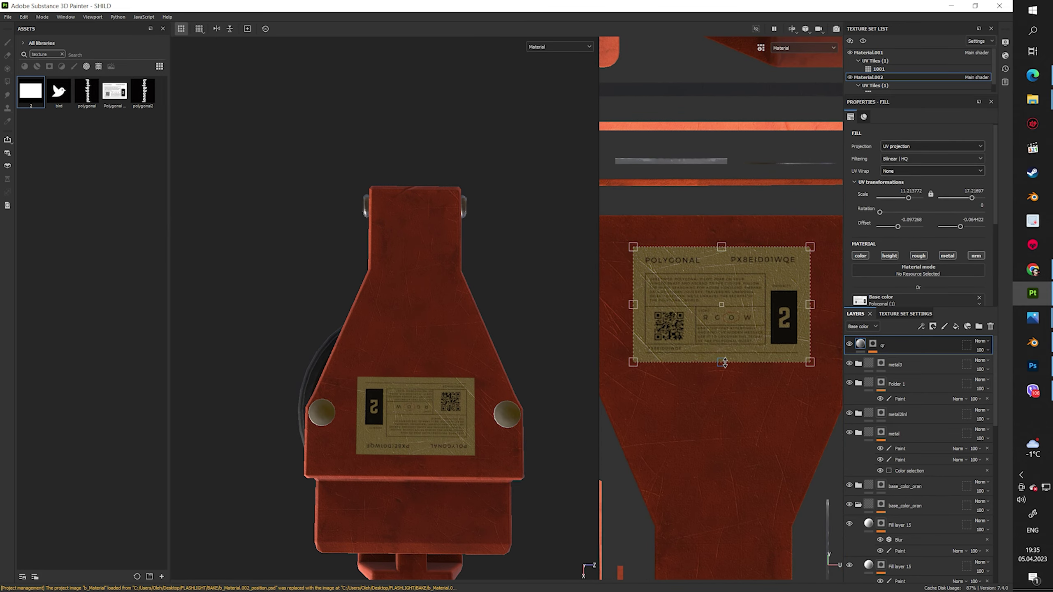
# Enable the Height channel on the gr label fill layer
pyautogui.rightClick(902, 419)
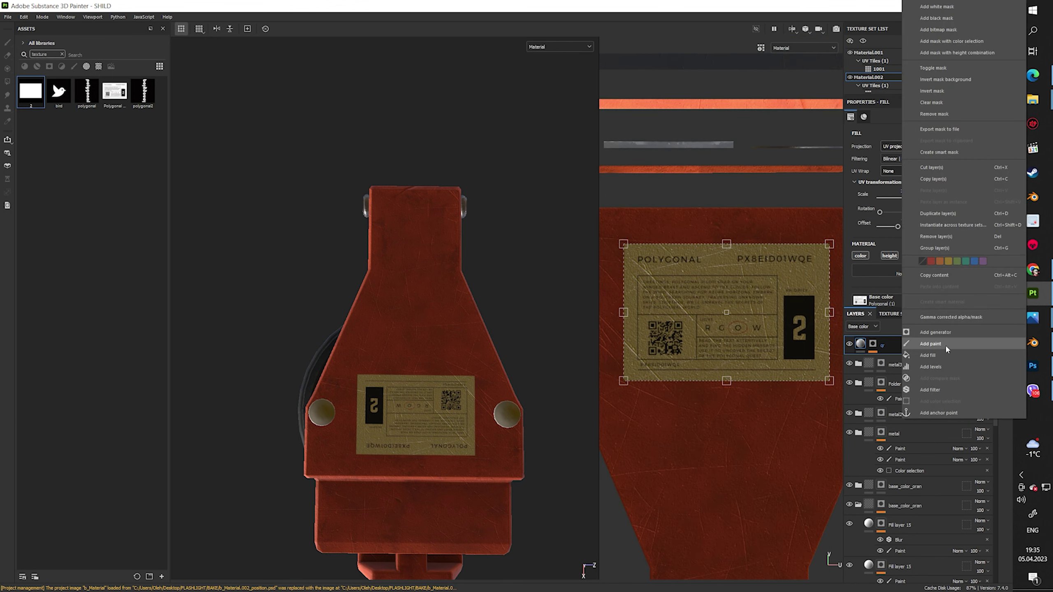
pyautogui.click(932, 348)
pyautogui.hotkey('ctrl', 'z')
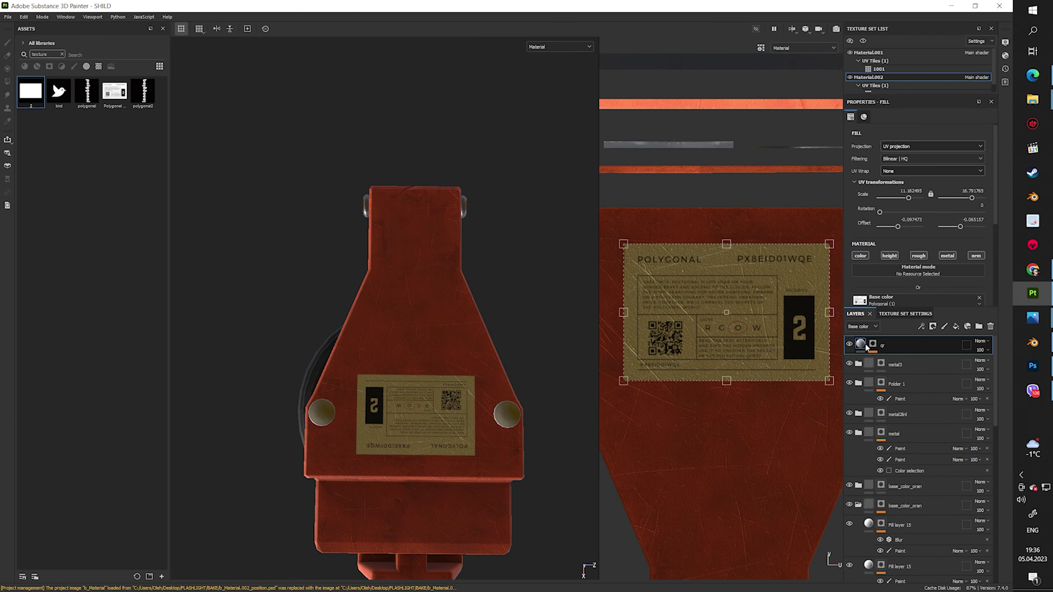
pyautogui.click(890, 256)
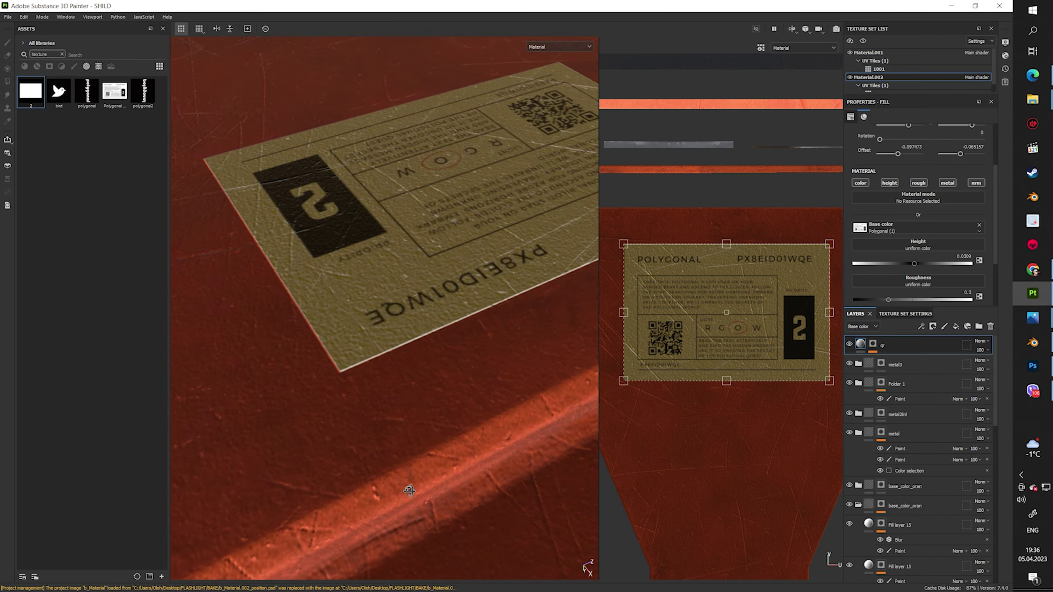
pyautogui.scroll(-2, 900, 169)
pyautogui.keyDown('alt'); pyautogui.moveTo(415, 249); pyautogui.dragTo(497, 207); pyautogui.keyUp('alt')
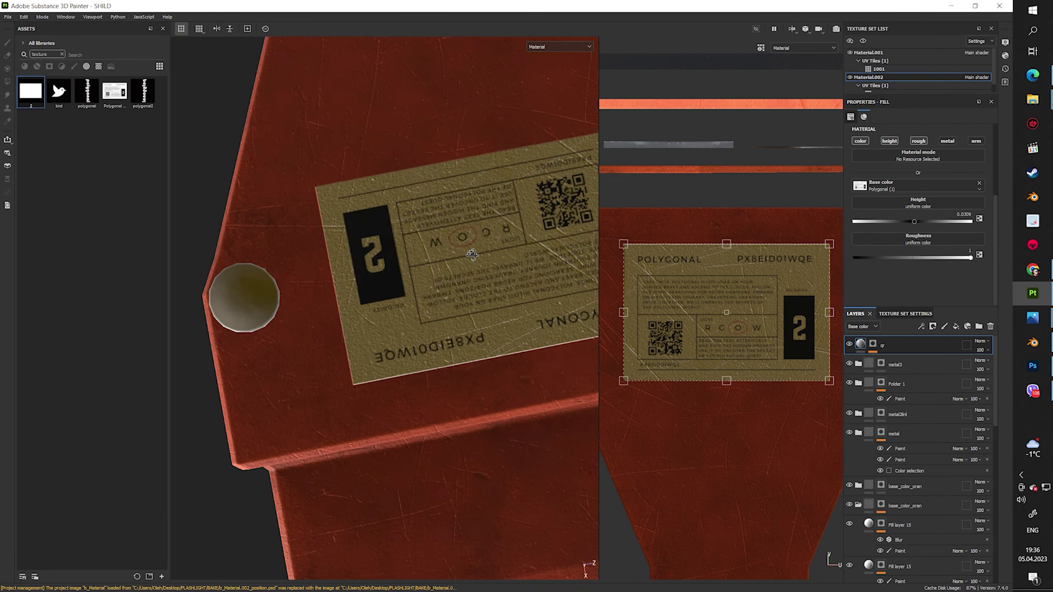
pyautogui.hotkey('ctrl', 'z')
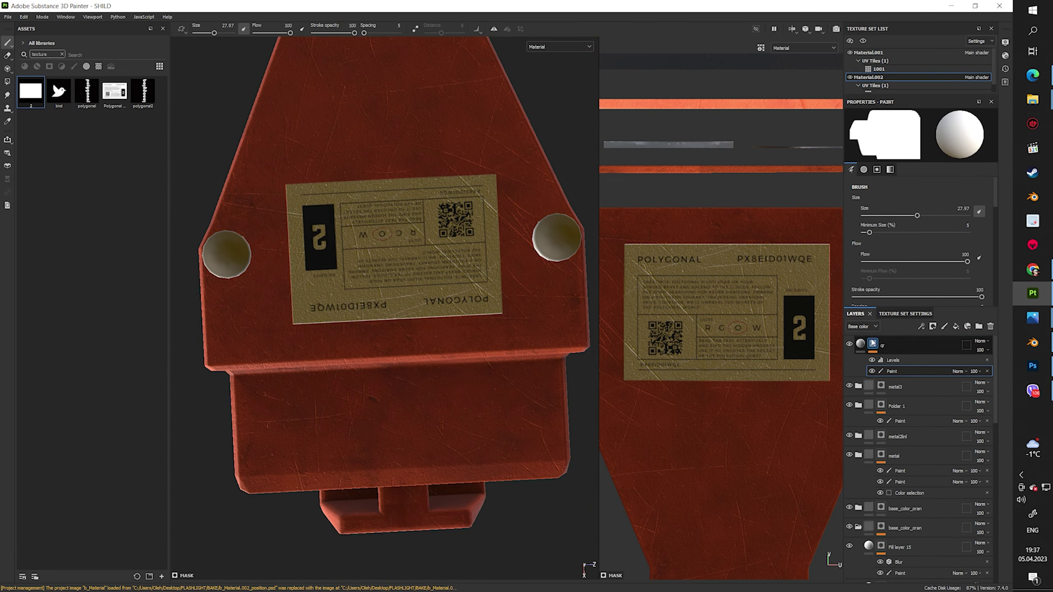
pyautogui.hotkey('ctrl', 'z')
# Add a Fill effect to the gr mask with the helline mask anchor point as grayscale
pyautogui.scroll(-10, 913, 495)
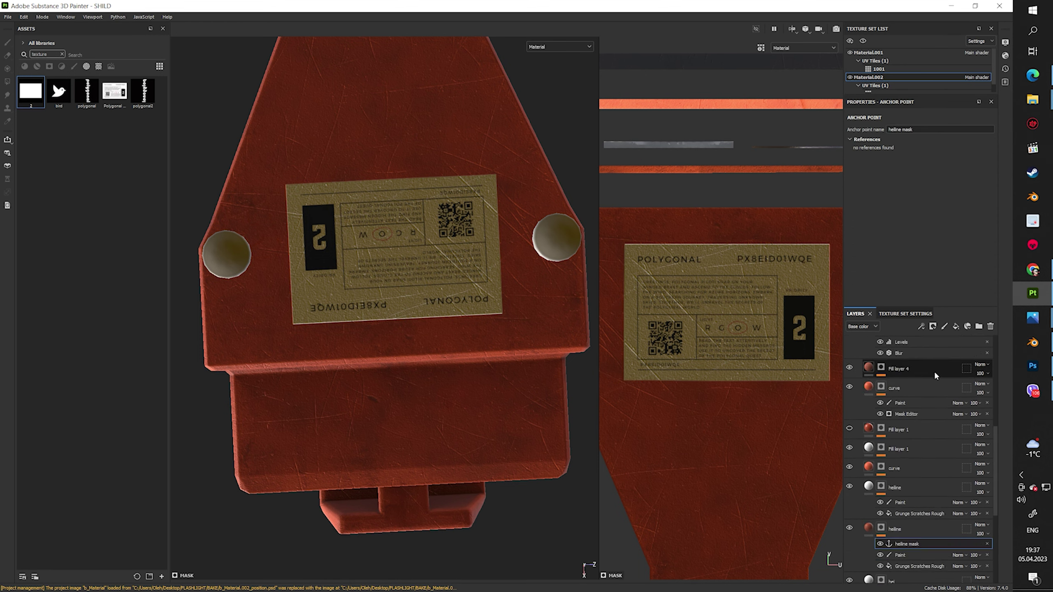
pyautogui.hotkey('ctrl', 'y')
pyautogui.hotkey('ctrl', 'y')
pyautogui.click(917, 265)
pyautogui.hotkey('ctrl', 'y')
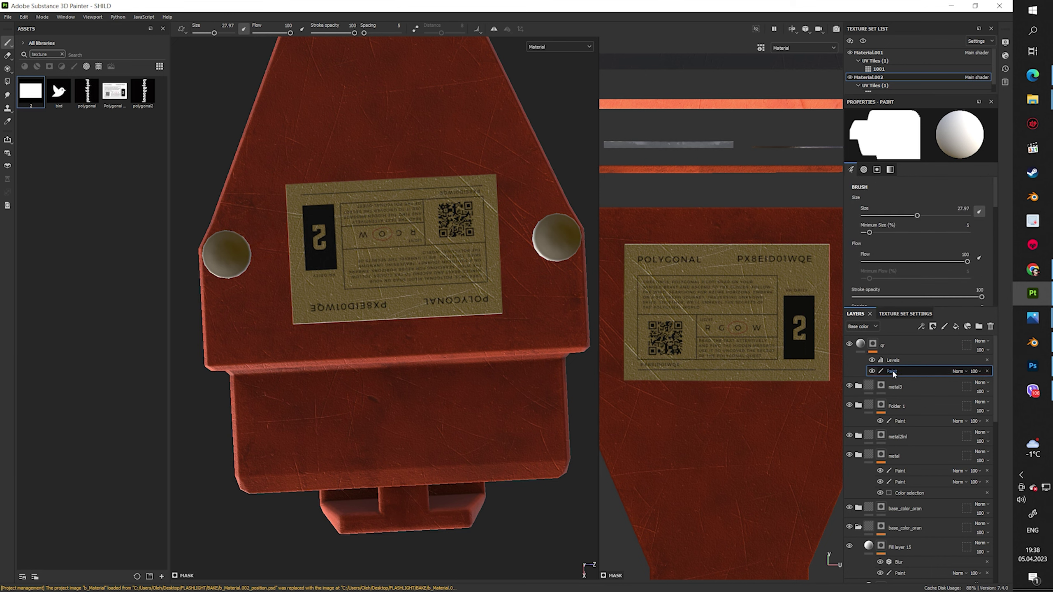
pyautogui.hotkey('ctrl', 'y')
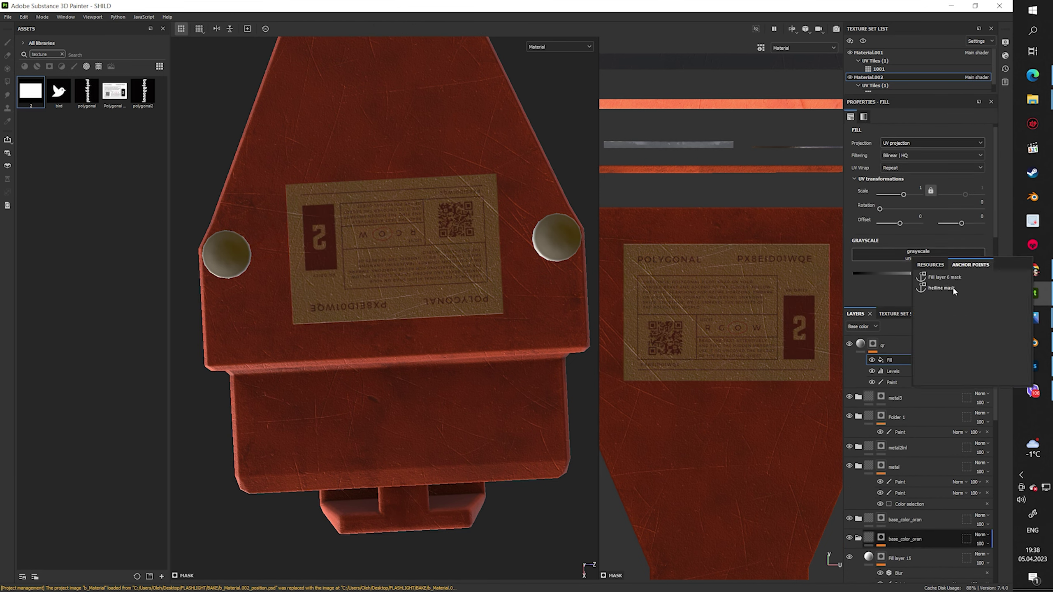
pyautogui.hotkey('ctrl', 'y')
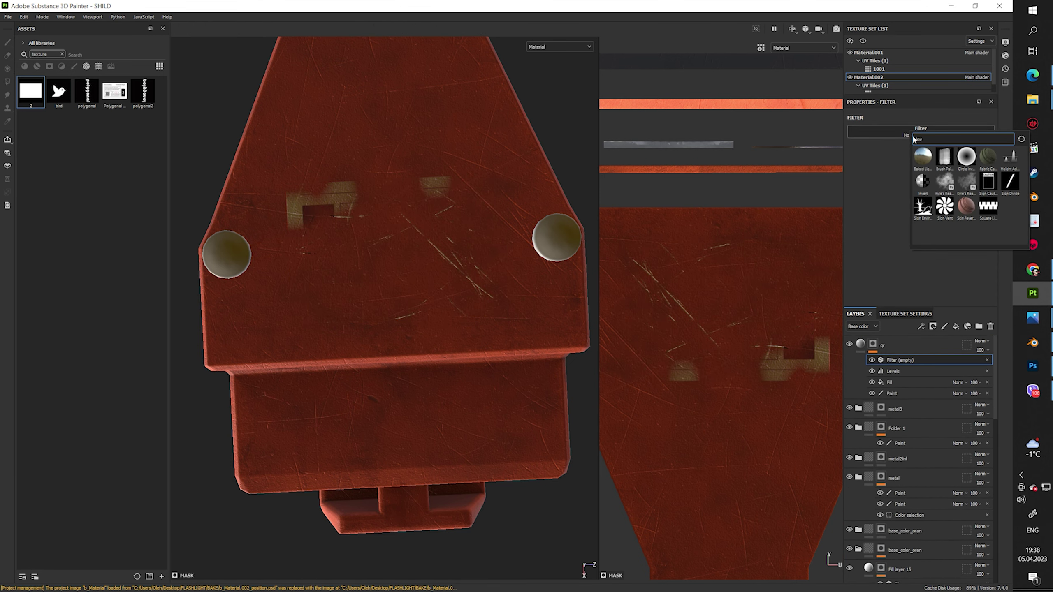
# Add a Paint effect to the gr mask using the Brush Wave alpha at grayscale 0
pyautogui.rightClick(895, 360)
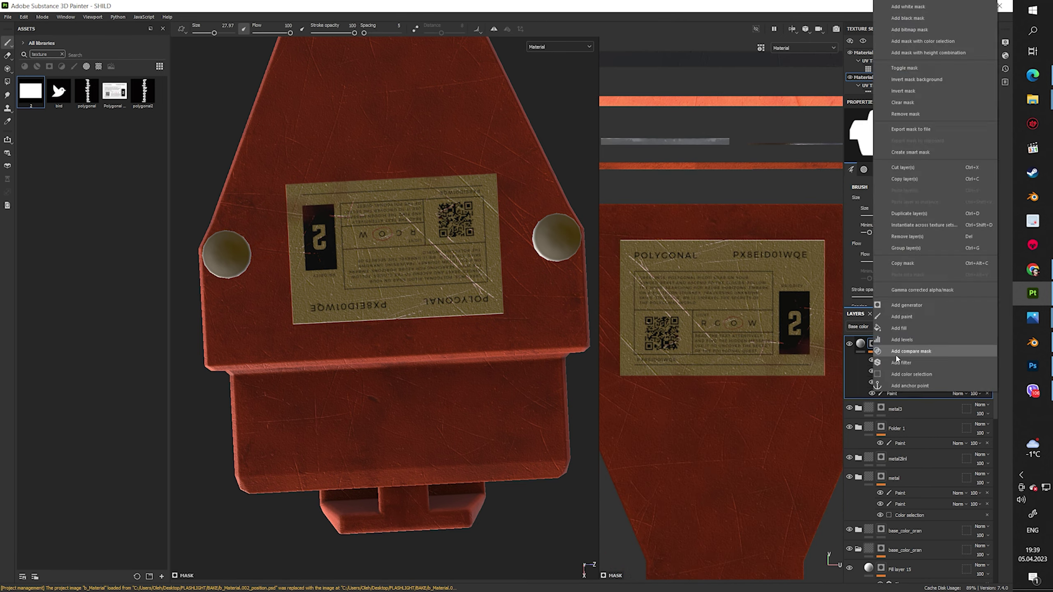
pyautogui.click(911, 349)
pyautogui.click(918, 226)
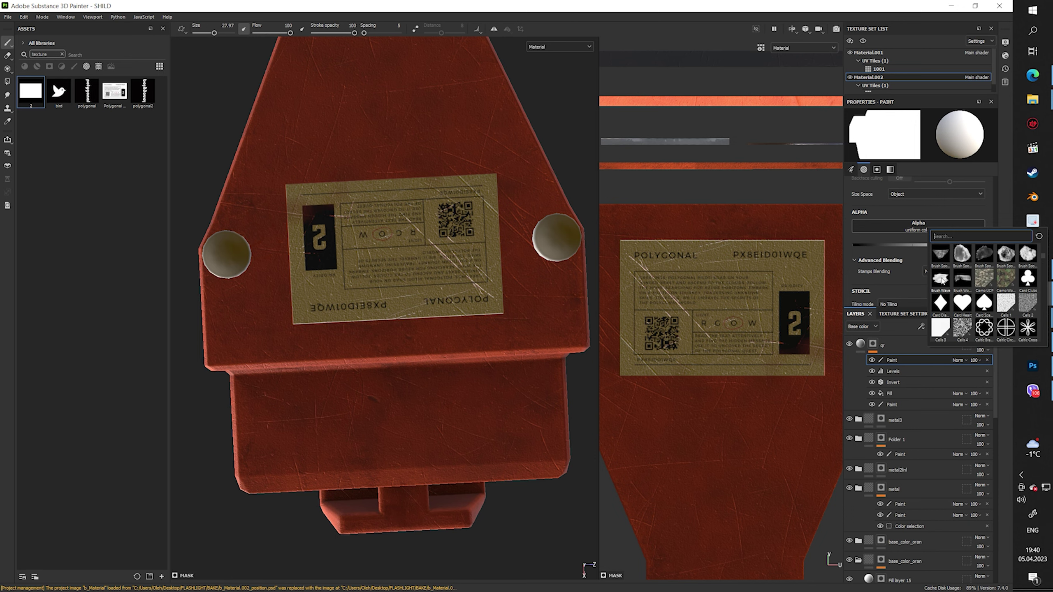
pyautogui.click(942, 281)
pyautogui.scroll(-2, 696, 316)
pyautogui.moveTo(849, 215); pyautogui.dragTo(846, 215)
# Tear away the label edges around the '2' and its upper-right corner
pyautogui.moveTo(829, 332); pyautogui.dragTo(708, 317, button='middle')
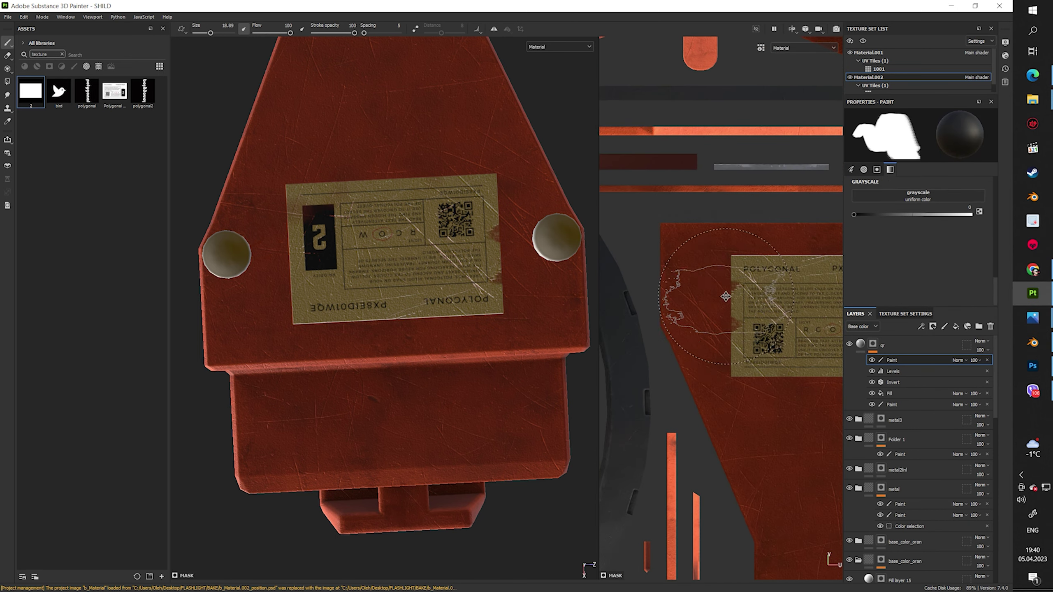
pyautogui.moveTo(729, 328); pyautogui.dragTo(787, 330)
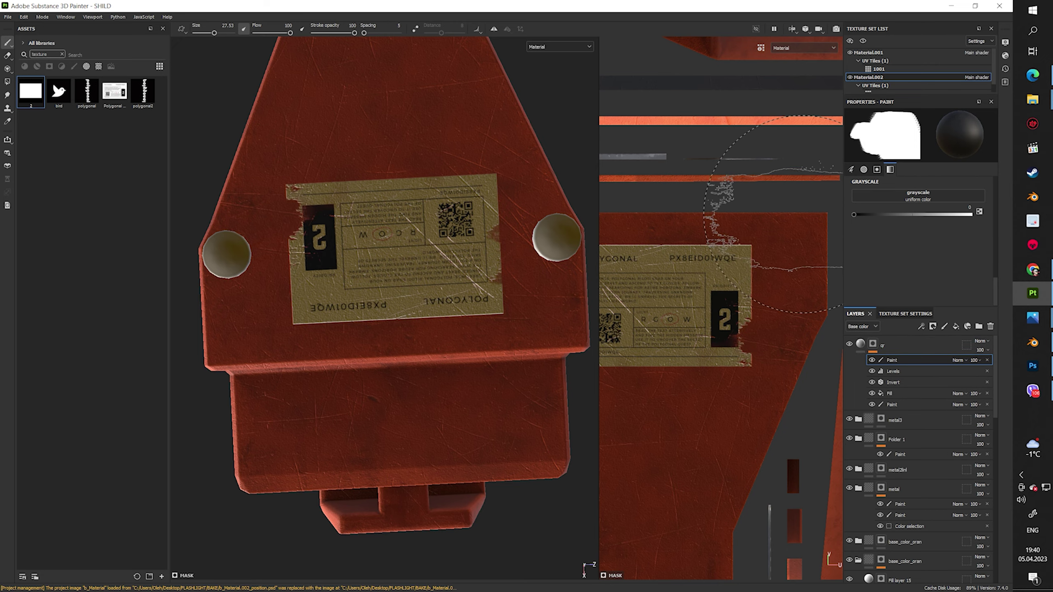
pyautogui.moveTo(773, 214); pyautogui.dragTo(767, 233)
pyautogui.scroll(-1, 516, 342)
pyautogui.scroll(-2, 716, 198)
pyautogui.moveTo(715, 198); pyautogui.dragTo(678, 371, button='middle')
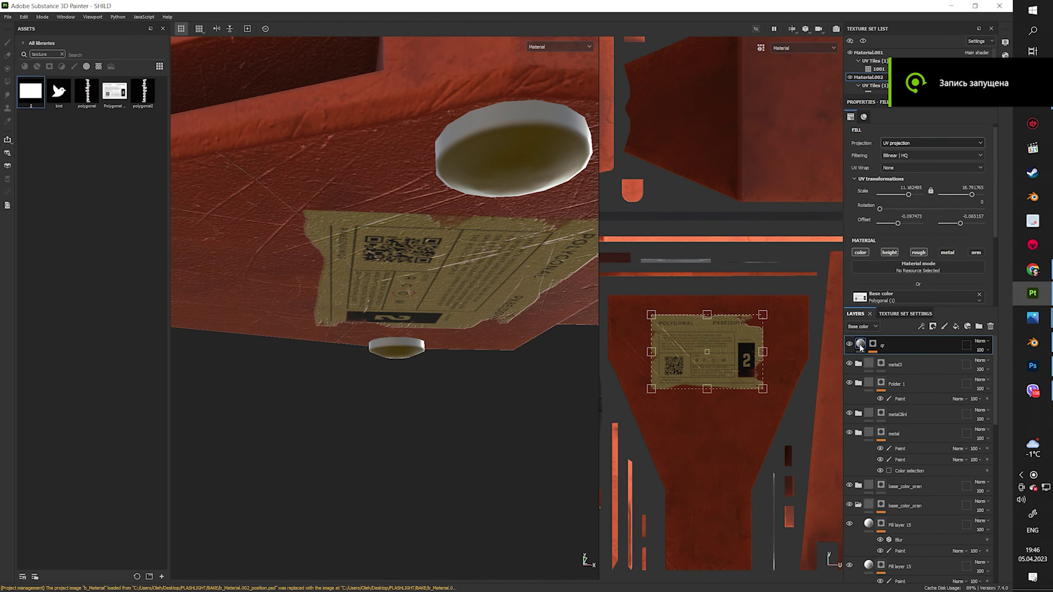
# Raise the label's roughness slightly and pick the Shape alpha for painting raised edges
pyautogui.moveTo(892, 270); pyautogui.dragTo(895, 270)
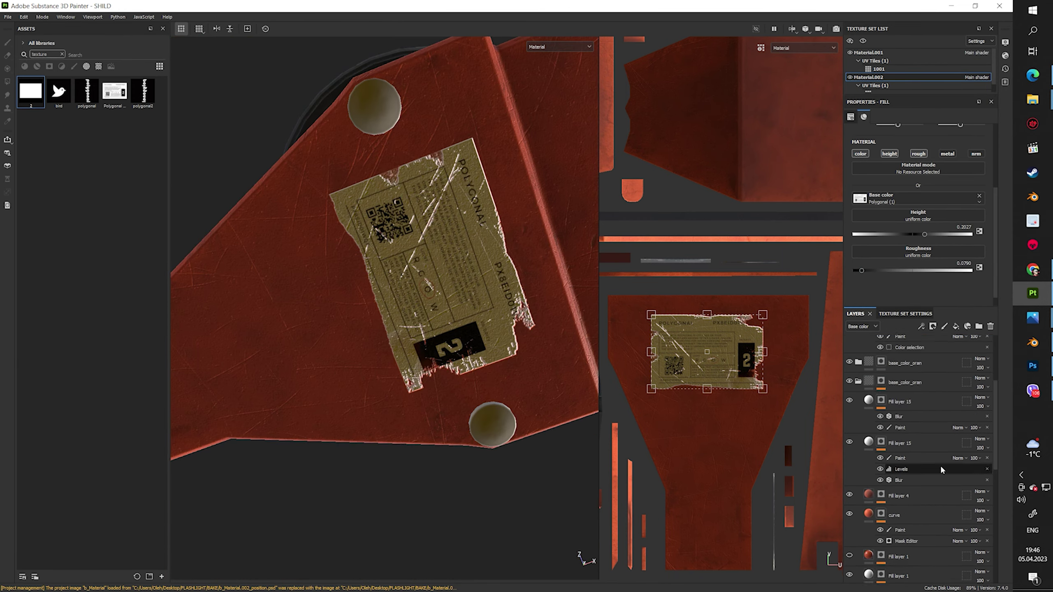
pyautogui.press('1')
pyautogui.scroll(-3, 917, 262)
pyautogui.click(918, 275)
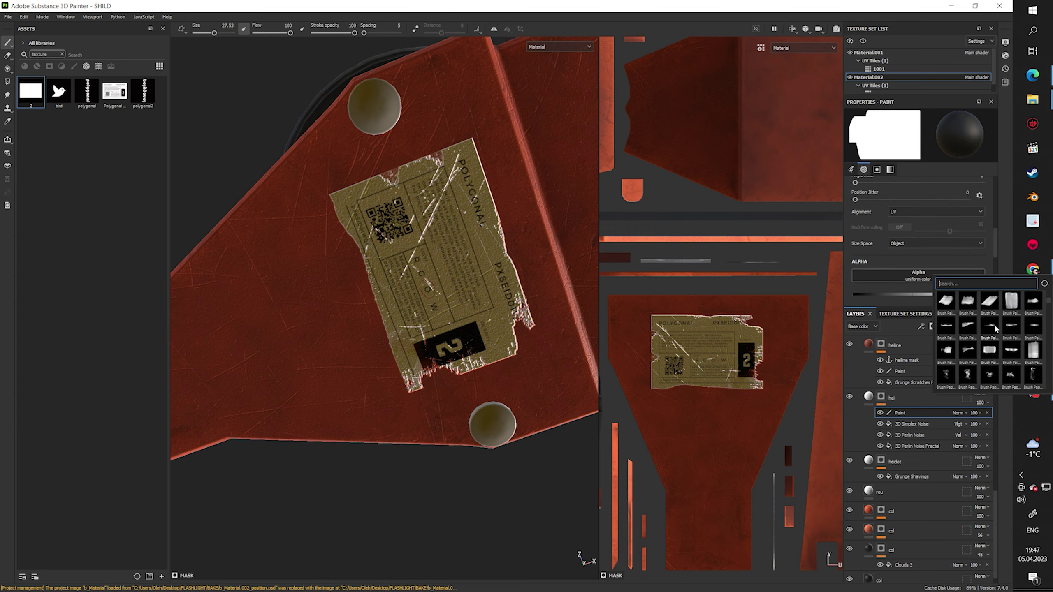
pyautogui.click(967, 331)
pyautogui.scroll(2, 429, 239)
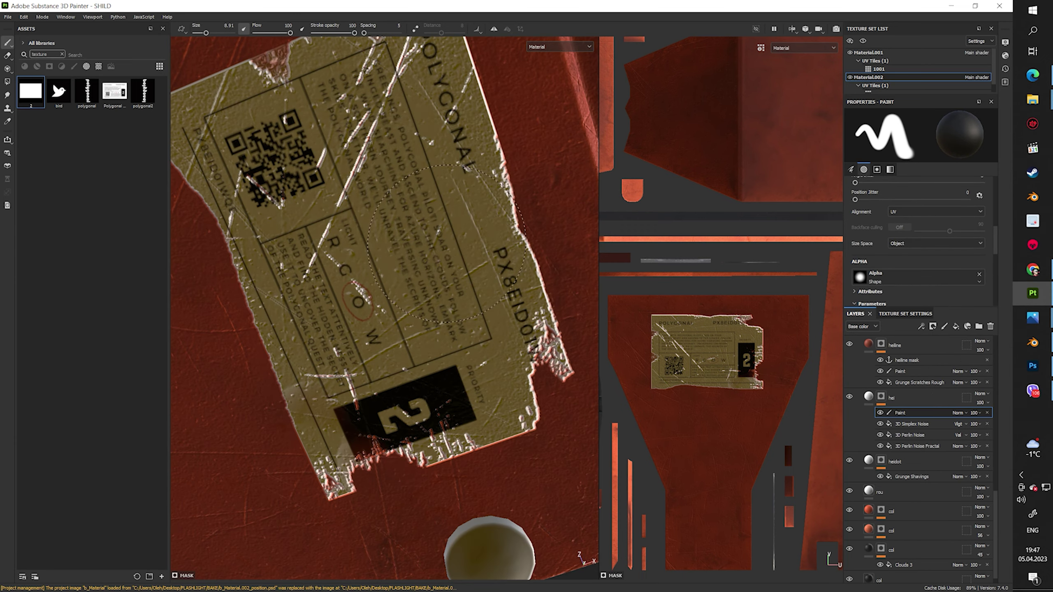
pyautogui.scroll(2, 429, 240)
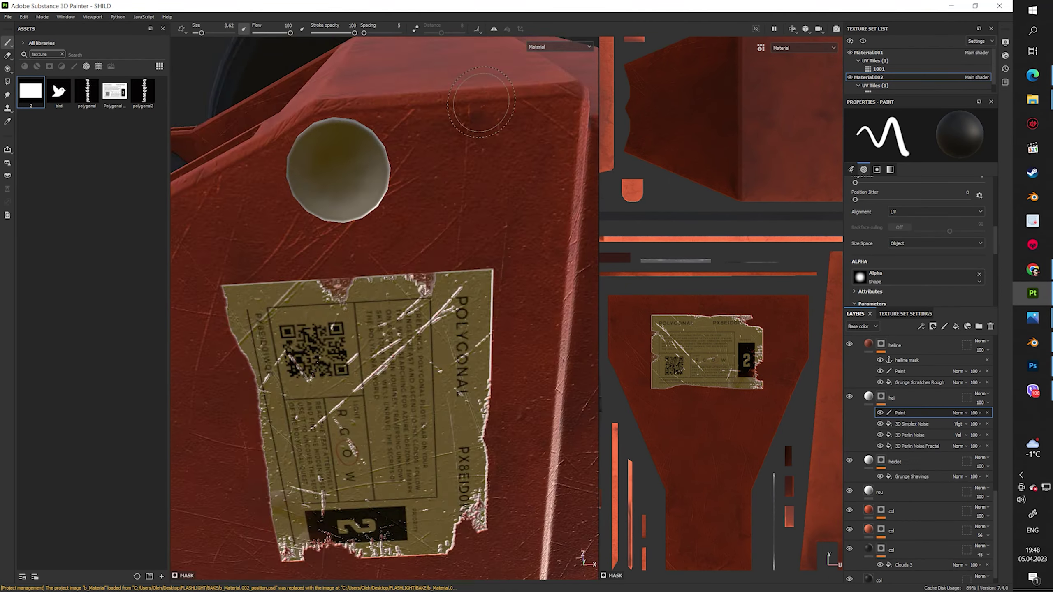
pyautogui.scroll(2, 849, 347)
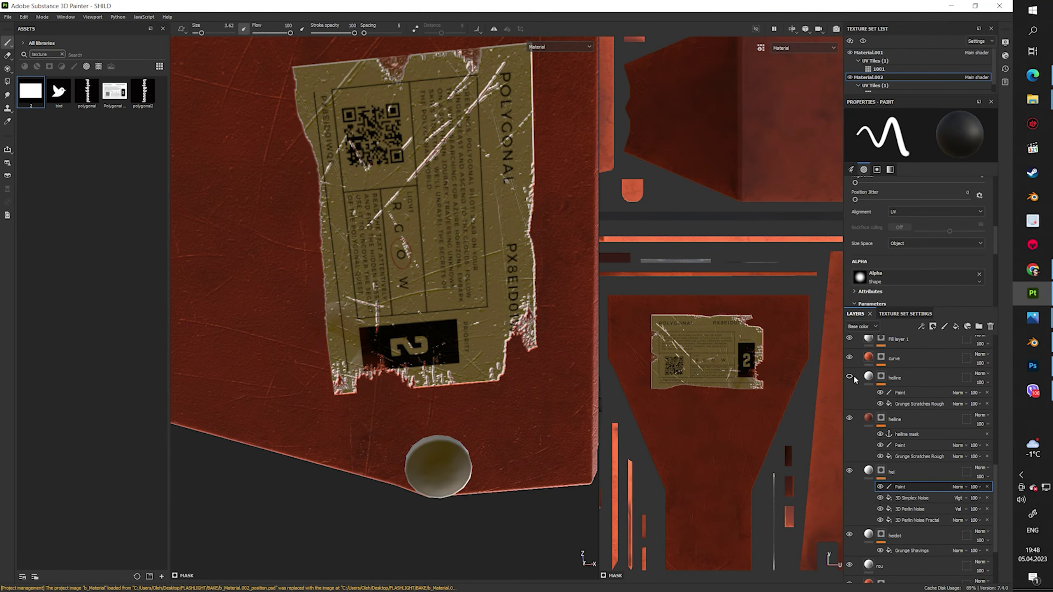
pyautogui.click(900, 392)
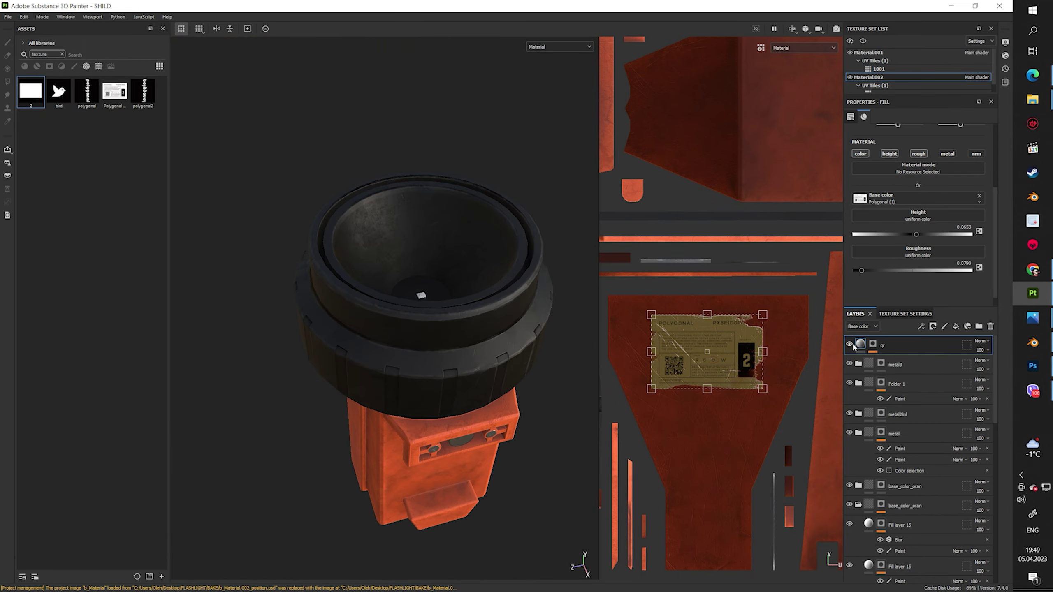
# Rename the folder to base_color_black and polygon-fill the reflector cone's faces with white
pyautogui.doubleClick(902, 444)
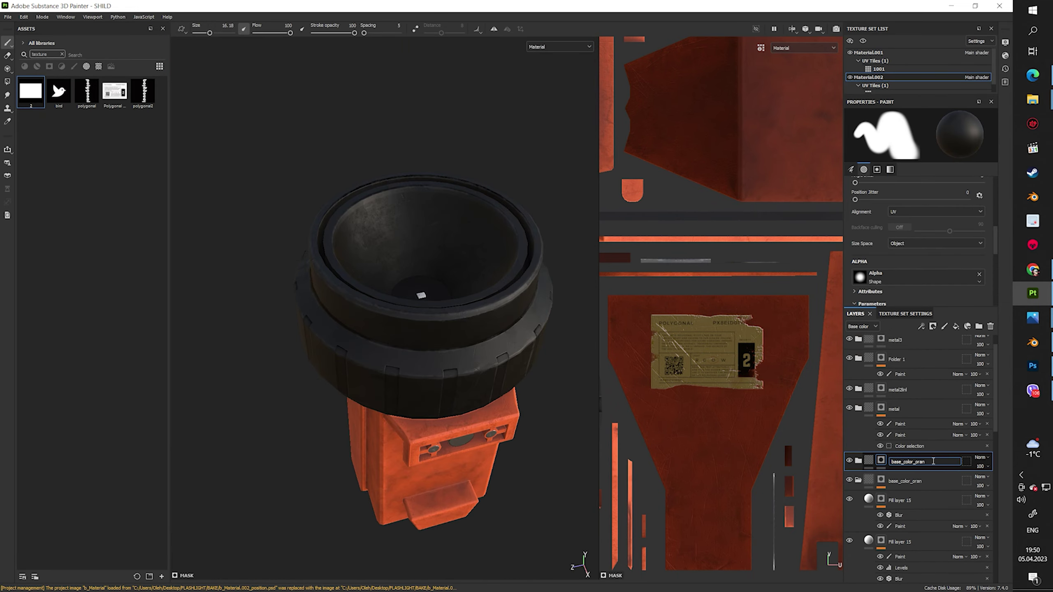
pyautogui.write('black')
pyautogui.click(858, 460)
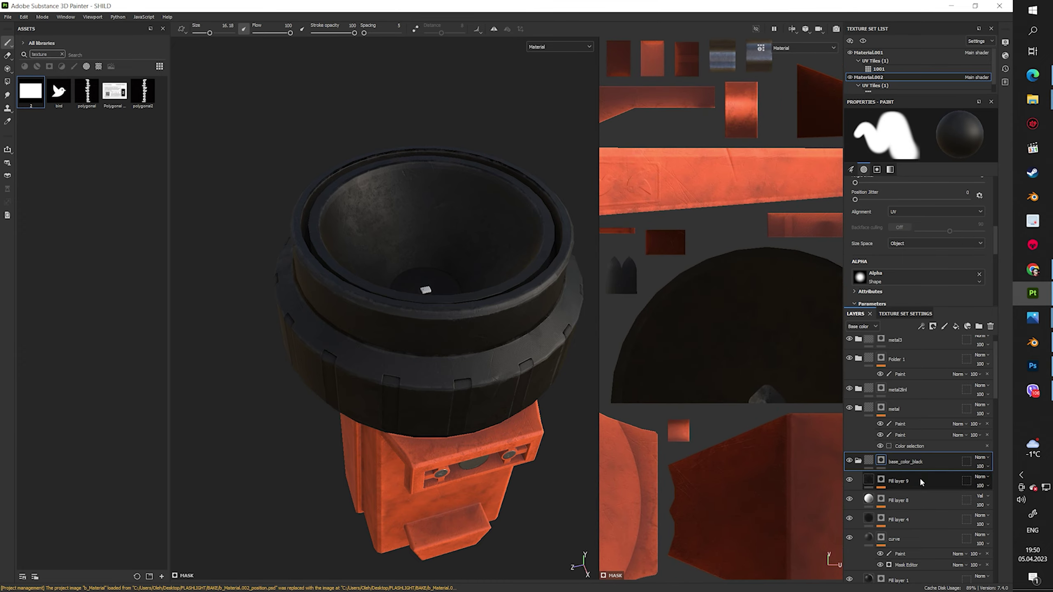
pyautogui.press('4')
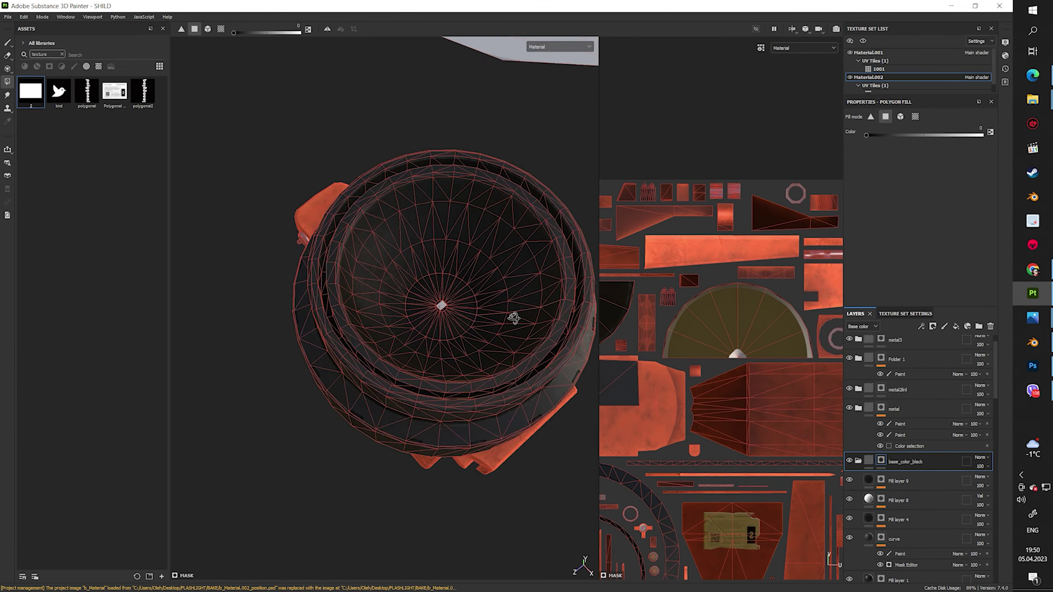
pyautogui.moveTo(513, 313)
pyautogui.keyDown('alt'); pyautogui.mouseDown()
pyautogui.moveTo(493, 165)
pyautogui.moveTo(707, 383)
pyautogui.mouseUp(); pyautogui.keyUp('alt')
pyautogui.scroll(3, 684, 293)
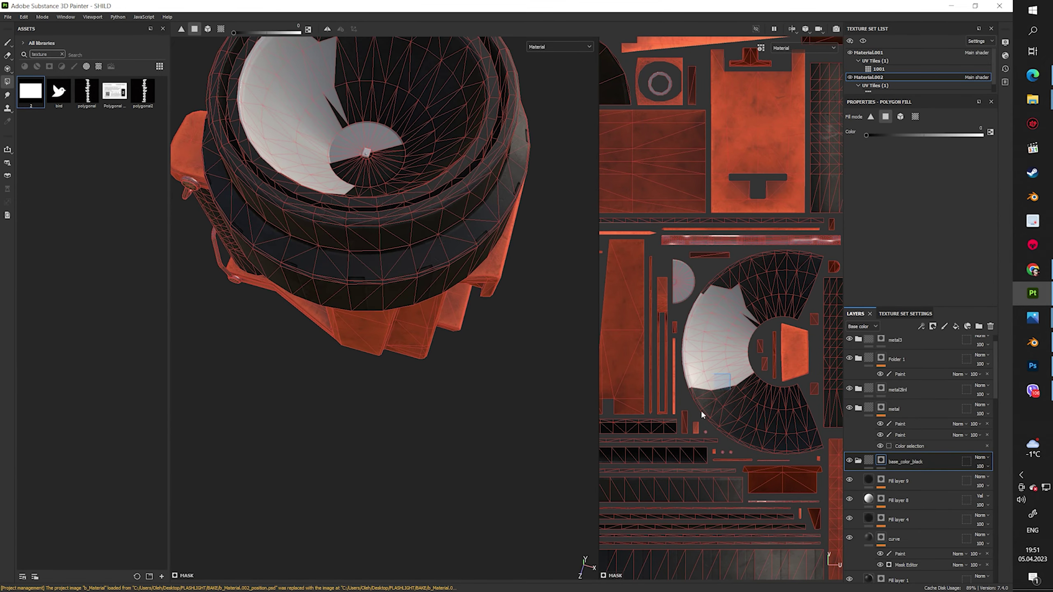
pyautogui.scroll(3, 777, 453)
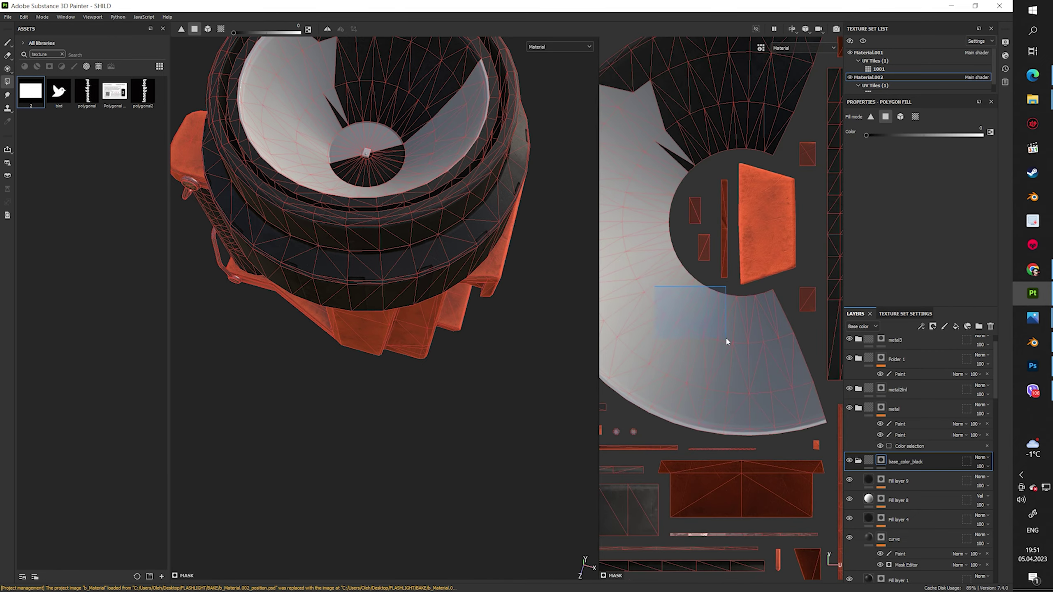
pyautogui.moveTo(655, 287); pyautogui.dragTo(726, 341)
pyautogui.scroll(-5, 716, 197)
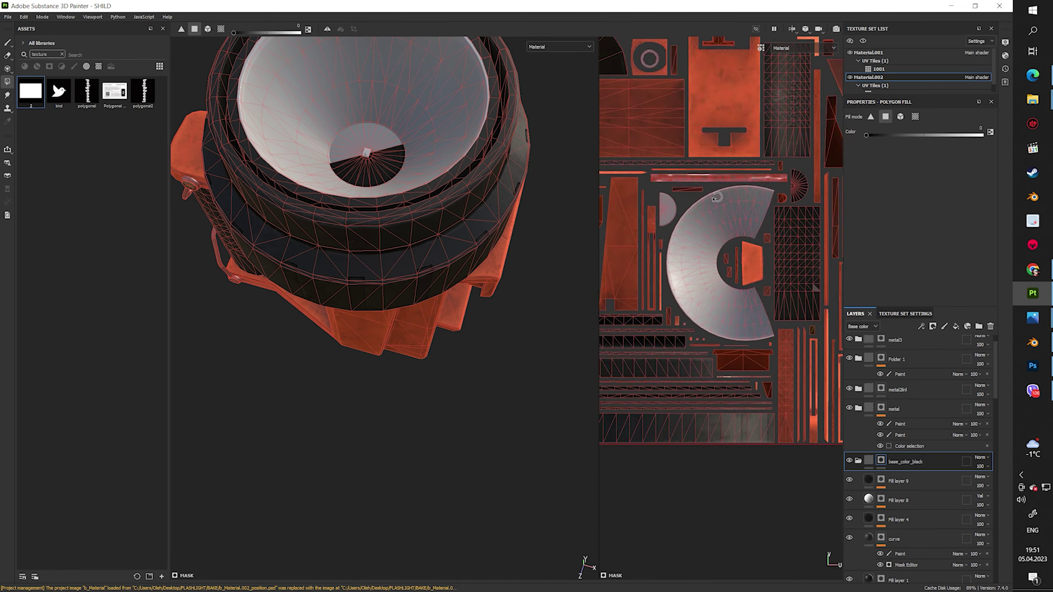
pyautogui.scroll(3, 716, 197)
# Pan the UV layout and orbit the model to a full side view
pyautogui.keyDown('alt'); pyautogui.moveTo(655, 285); pyautogui.dragTo(364, 70); pyautogui.keyUp('alt')
pyautogui.scroll(5, 550, 85)
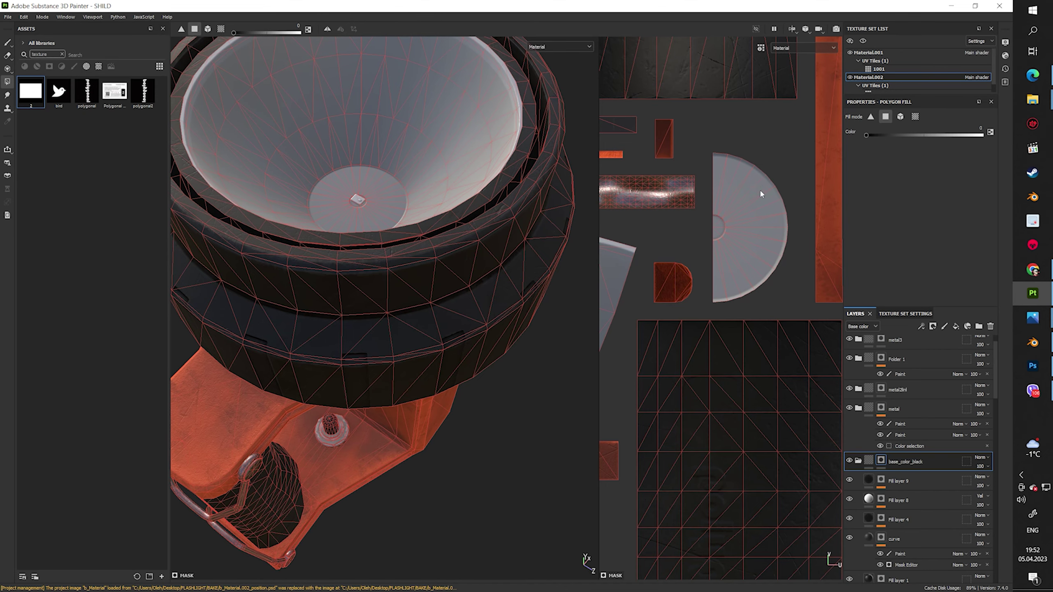
pyautogui.scroll(-2, 766, 228)
pyautogui.moveTo(783, 253); pyautogui.dragTo(699, 320, button='middle')
pyautogui.scroll(-2, 699, 320)
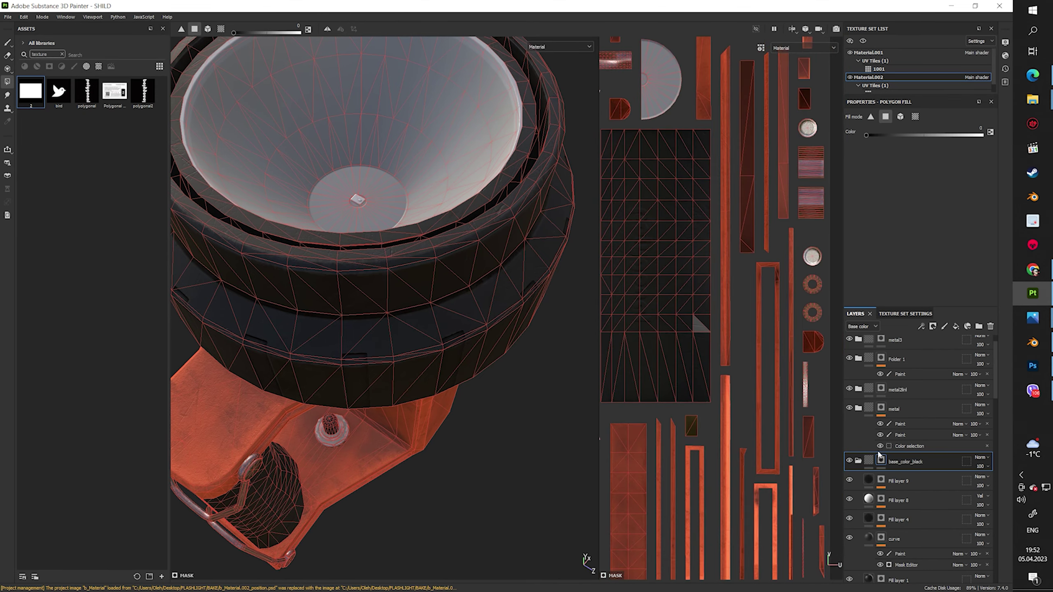
pyautogui.keyDown('alt'); pyautogui.moveTo(538, 414); pyautogui.dragTo(359, 374); pyautogui.keyUp('alt')
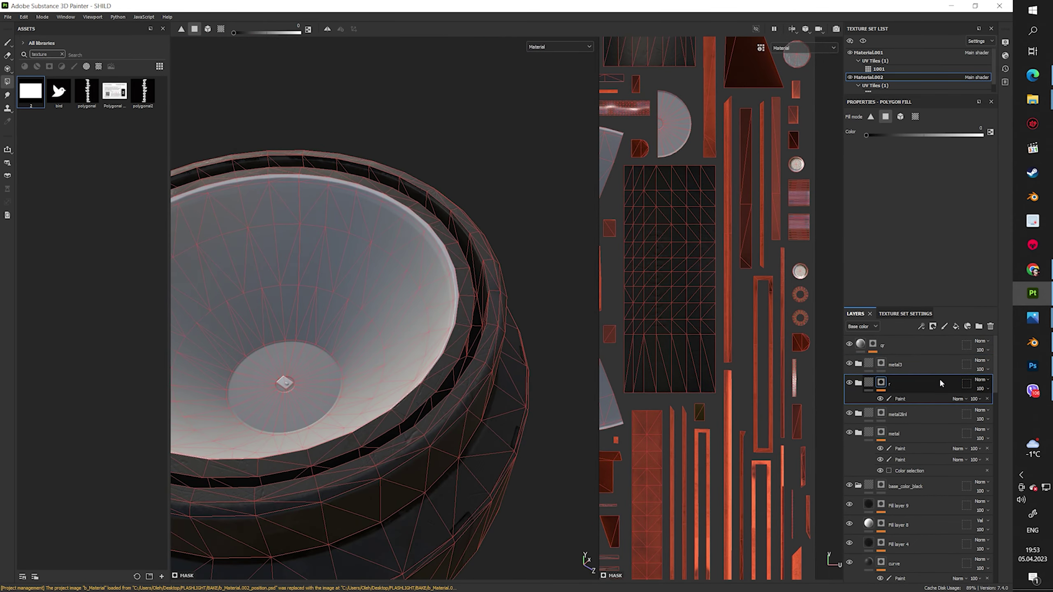
pyautogui.scroll(-1, 939, 378)
pyautogui.scroll(-1, 939, 378)
# Select base_color_black and add Fill layer 16 above it
pyautogui.click(912, 436)
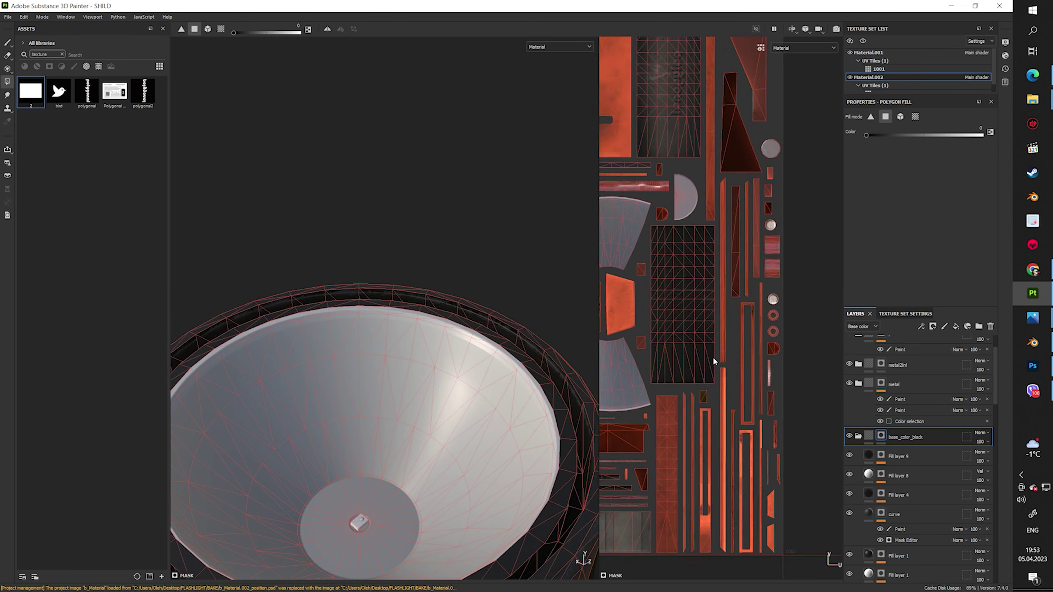
pyautogui.scroll(3, 712, 360)
pyautogui.scroll(2, 777, 343)
pyautogui.scroll(2, 742, 355)
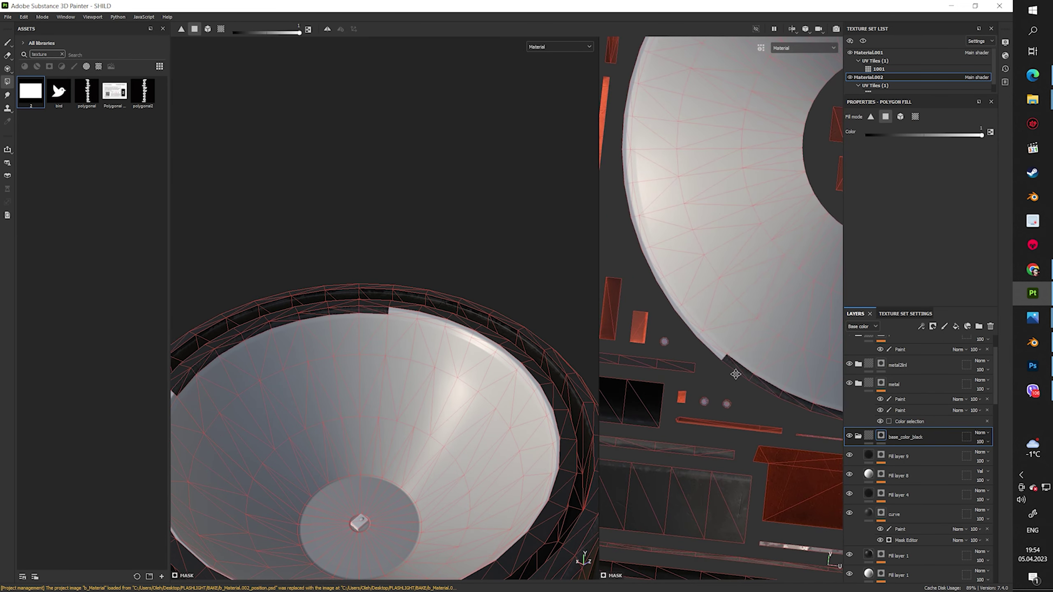
pyautogui.moveTo(735, 374)
pyautogui.keyDown('alt'); pyautogui.mouseDown()
pyautogui.moveTo(705, 387)
pyautogui.moveTo(688, 282)
pyautogui.moveTo(668, 258)
pyautogui.moveTo(670, 206)
pyautogui.moveTo(705, 232)
pyautogui.mouseUp(); pyautogui.keyUp('alt')
pyautogui.scroll(-3, 439, 376)
pyautogui.scroll(5, 439, 375)
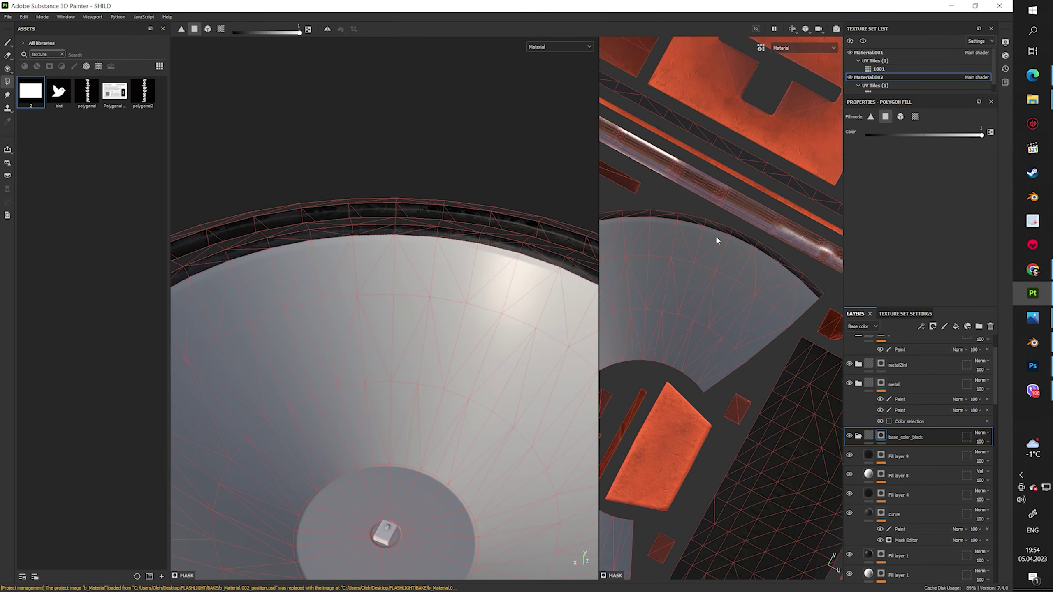
pyautogui.scroll(-3, 718, 240)
pyautogui.click(955, 326)
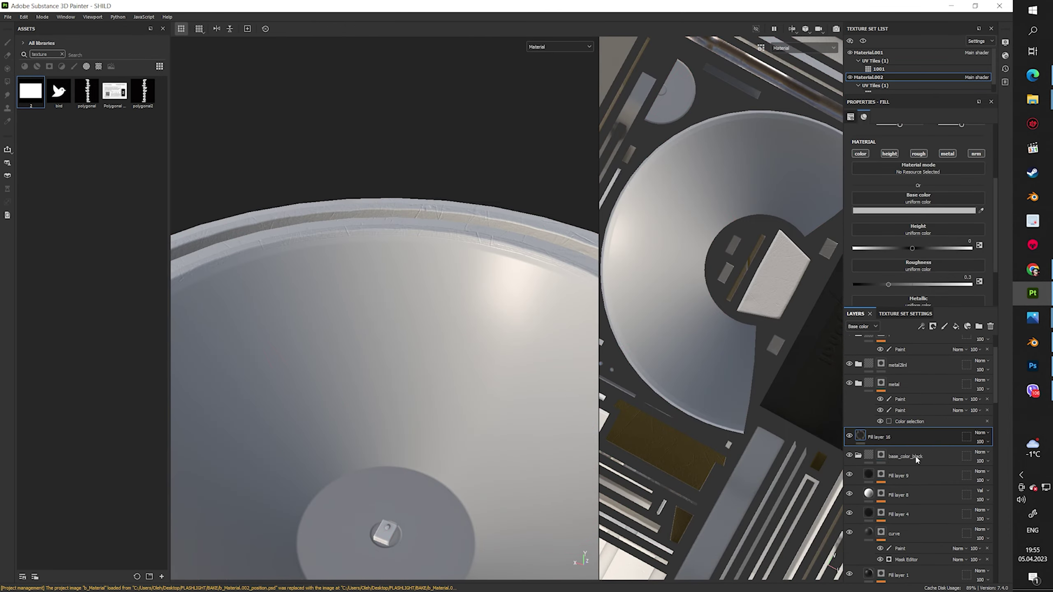
# Move Fill layer 16 below base_color_black and add a paint effect to its mask
pyautogui.moveTo(916, 458); pyautogui.dragTo(906, 460)
pyautogui.scroll(3, 732, 259)
pyautogui.rightClick(906, 460)
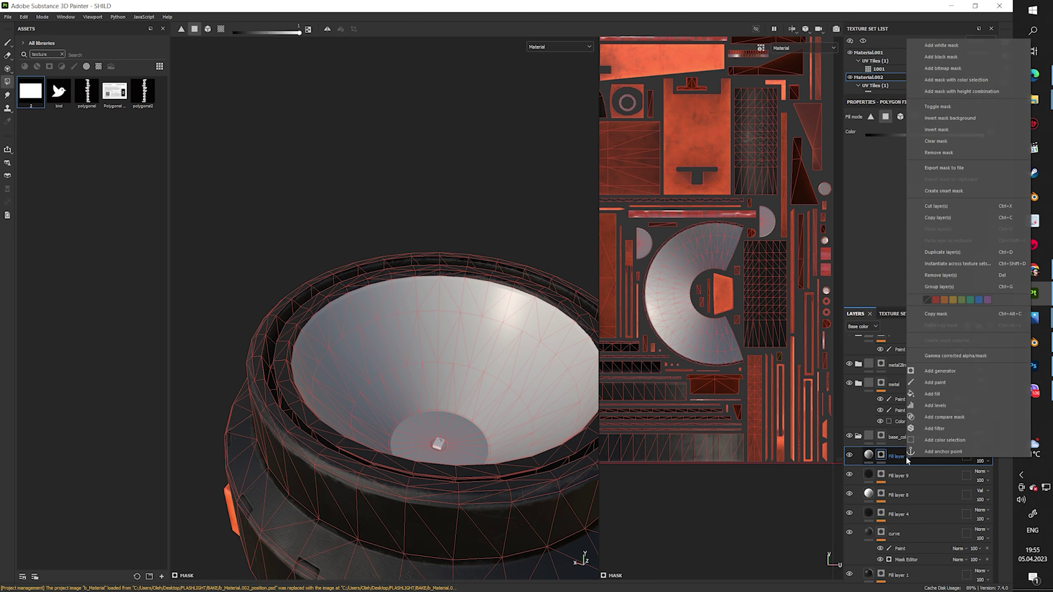
pyautogui.click(935, 382)
pyautogui.scroll(2, 726, 297)
pyautogui.scroll(3, 726, 296)
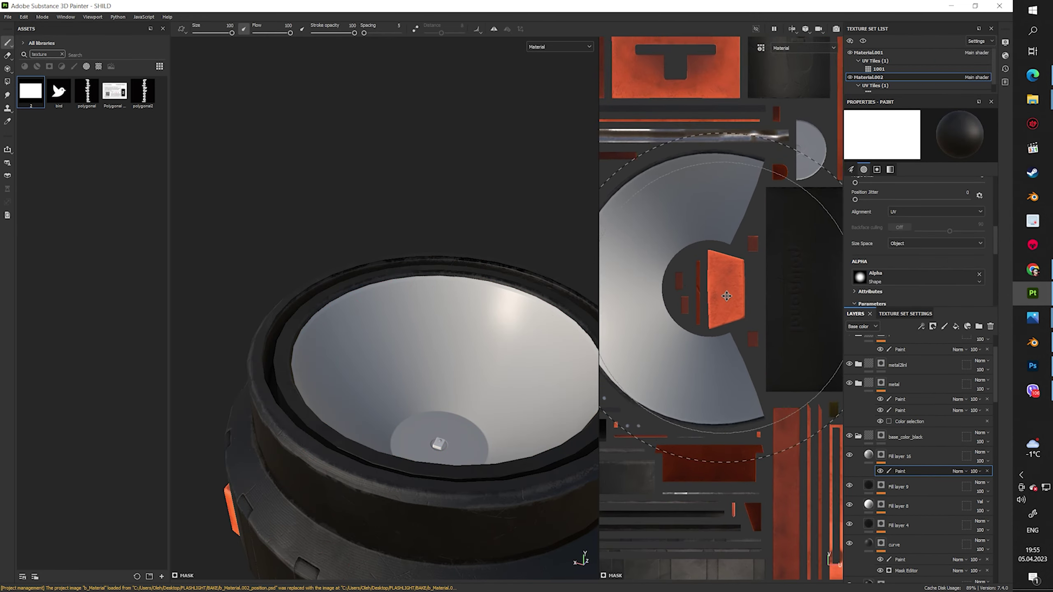
pyautogui.moveTo(726, 296); pyautogui.dragTo(751, 292, button='middle')
pyautogui.press('ctrl')
pyautogui.scroll(-2, 729, 284)
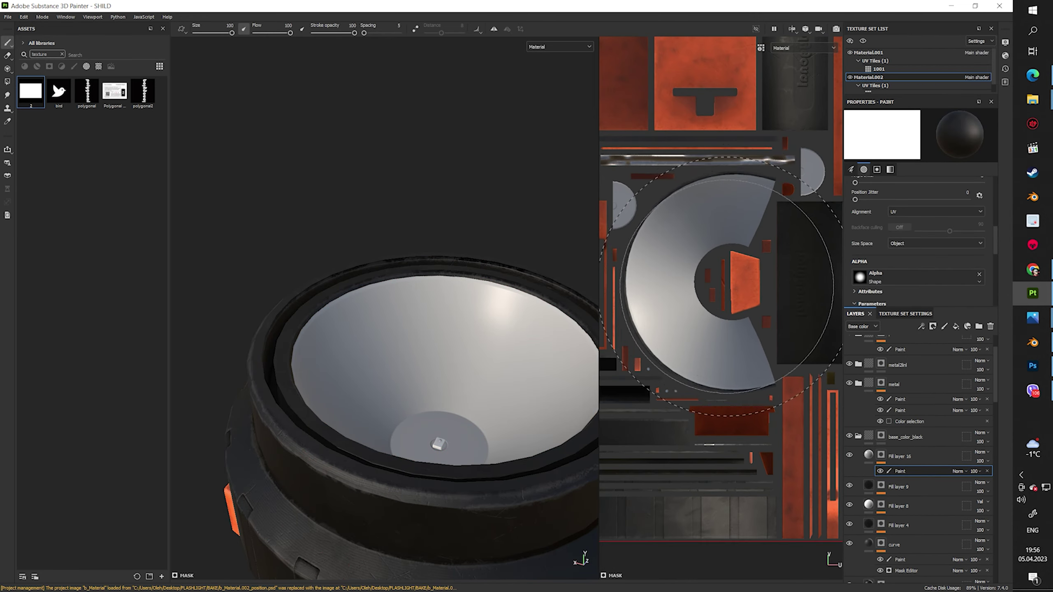
# Undo the paint effect and remove Fill layer 16 again
pyautogui.hotkey('ctrl', 'z')
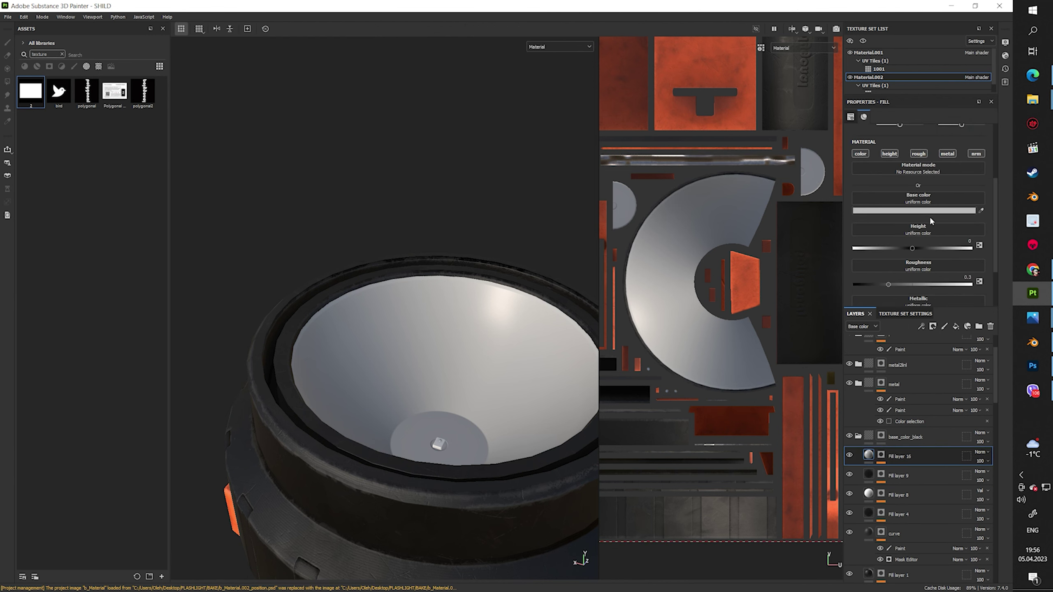
pyautogui.scroll(3, 704, 343)
pyautogui.press('4')
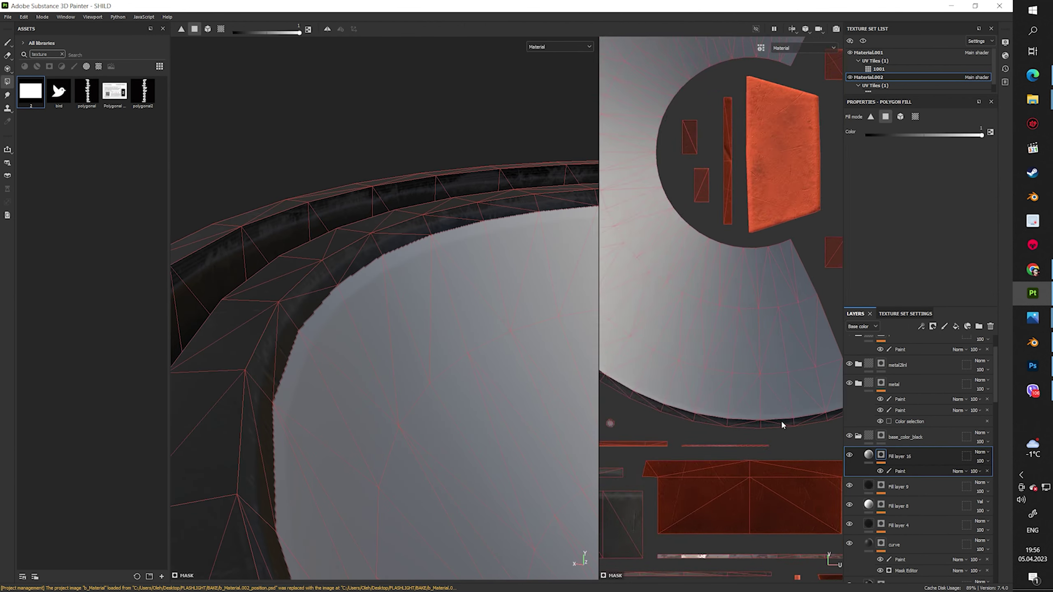
pyautogui.scroll(3, 781, 419)
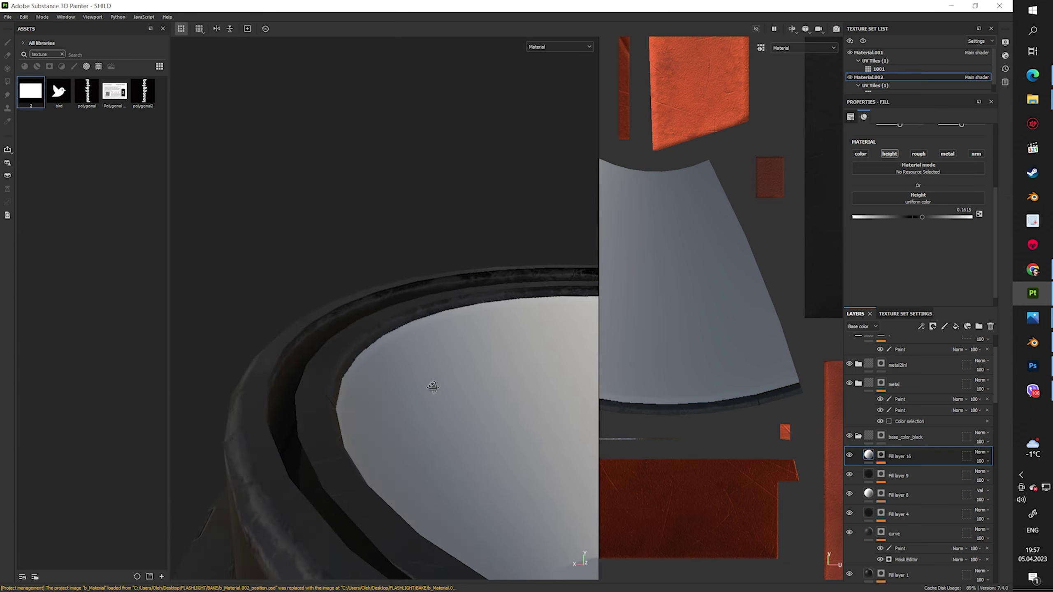
pyautogui.press('4')
pyautogui.hotkey('ctrl', 'z')
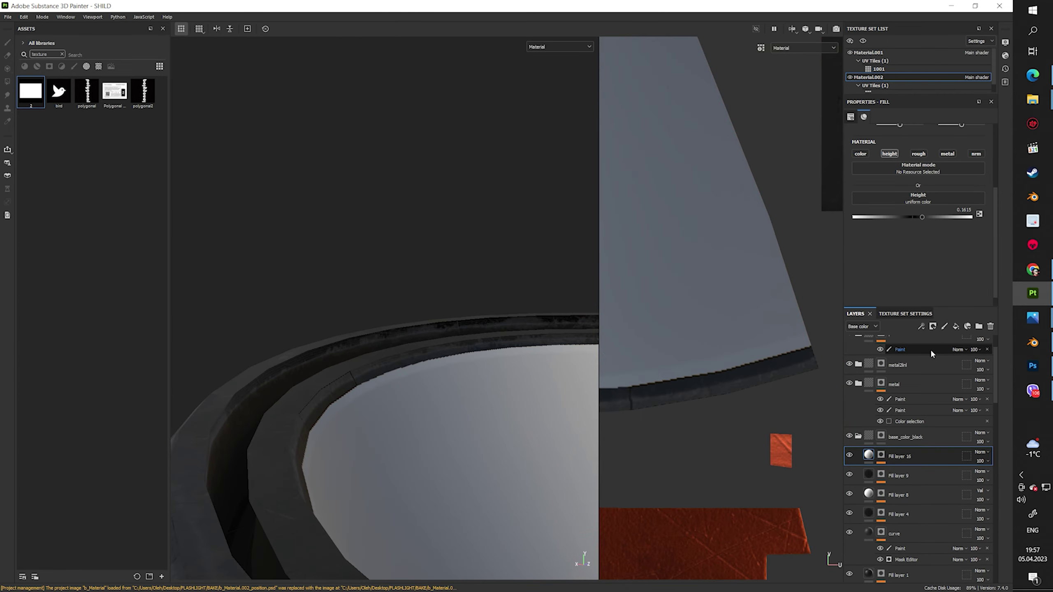
pyautogui.scroll(-3, 782, 418)
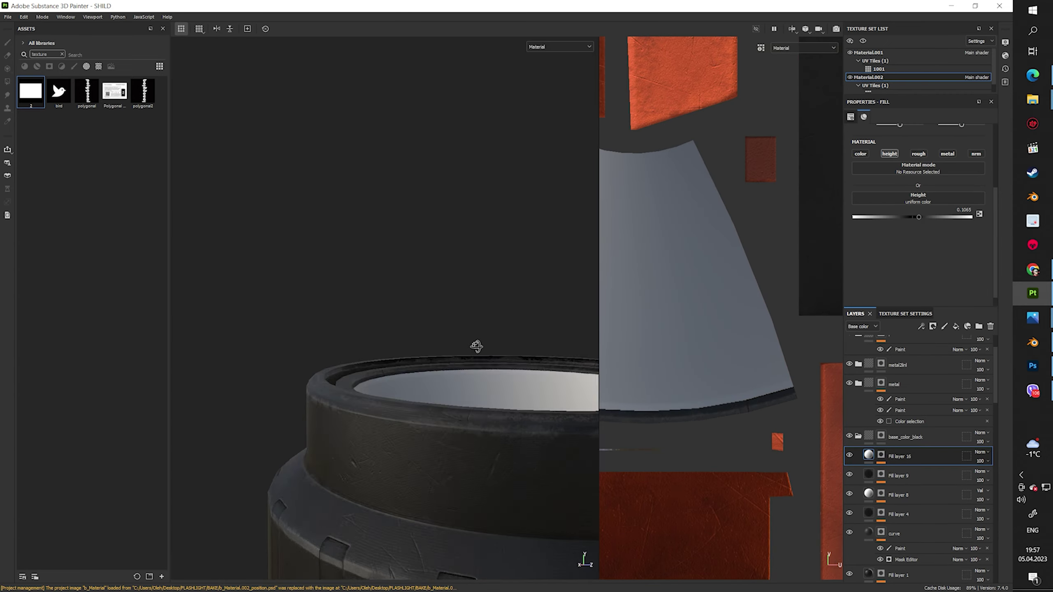
pyautogui.keyDown('alt'); pyautogui.moveTo(477, 348); pyautogui.dragTo(414, 372); pyautogui.keyUp('alt')
pyautogui.hotkey('ctrl', 'z')
# Create a folder named 'metal' and trial a polygon fill on the reflector bowl, then remove it
pyautogui.press('4')
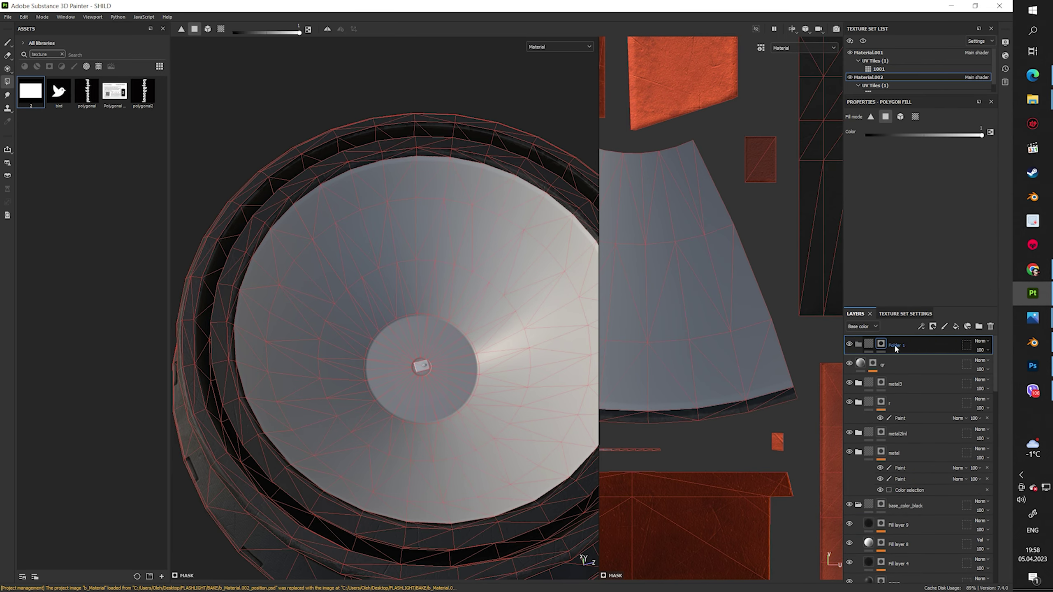
pyautogui.write('metal')
pyautogui.press('Return')
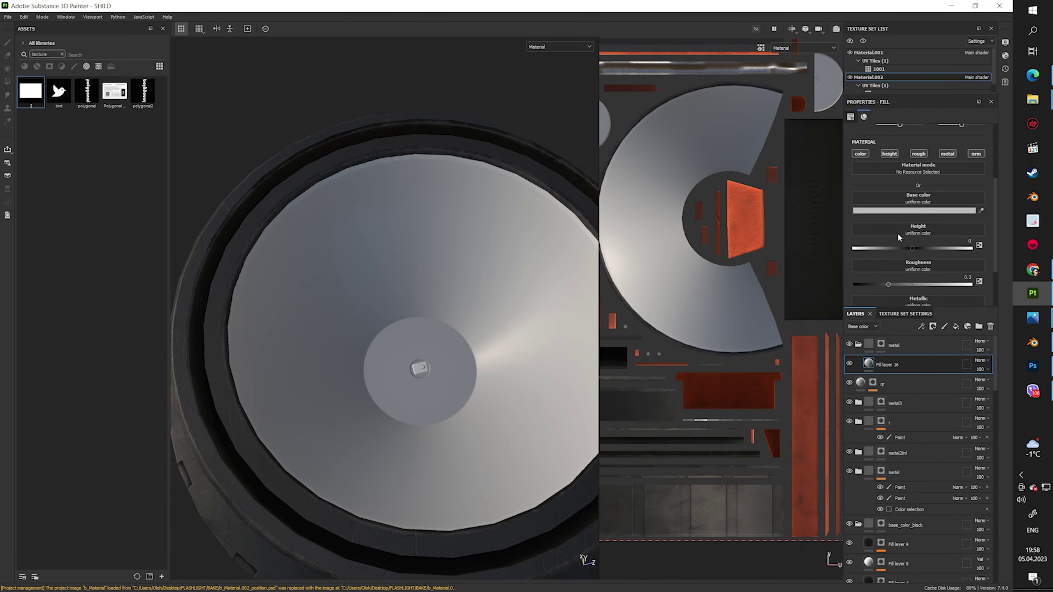
pyautogui.moveTo(618, 213)
pyautogui.mouseDown()
pyautogui.moveTo(678, 317)
pyautogui.moveTo(750, 289)
pyautogui.mouseUp()
pyautogui.scroll(-3, 730, 217)
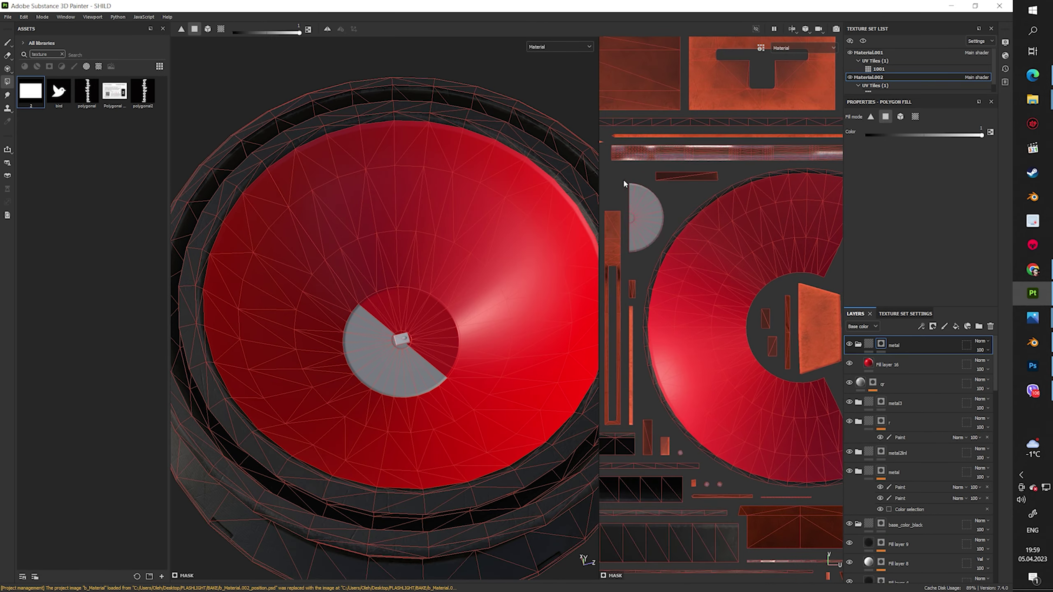
pyautogui.press('Delete')
# Apply Aluminium Pure to the reflector and add a new fill layer above it
pyautogui.click(61, 54)
pyautogui.moveTo(58, 91); pyautogui.dragTo(405, 313)
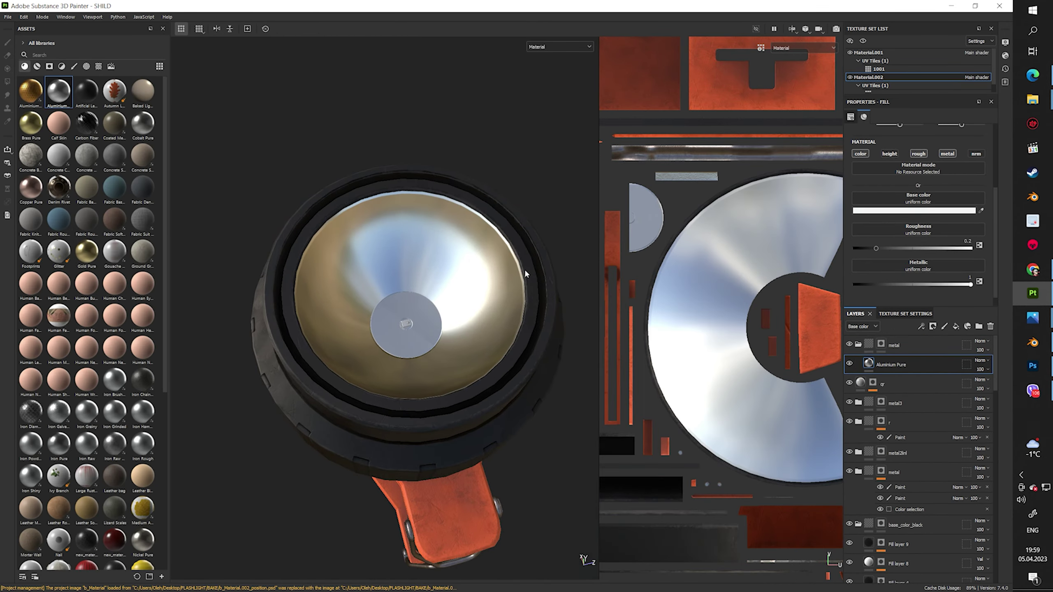
pyautogui.scroll(5, 405, 313)
pyautogui.scroll(-1, 464, 295)
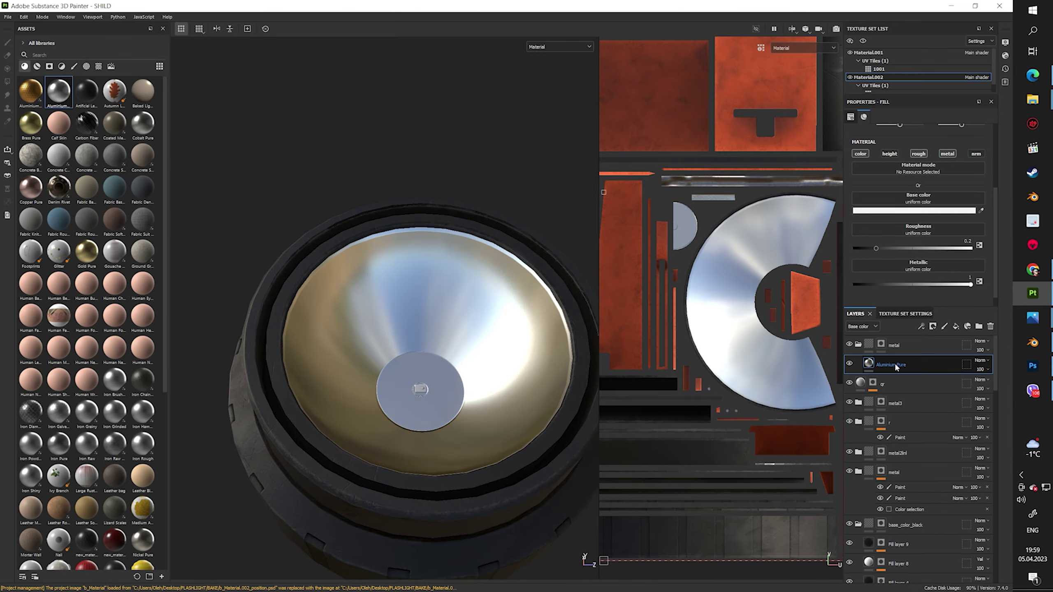
pyautogui.click(967, 326)
pyautogui.click(956, 326)
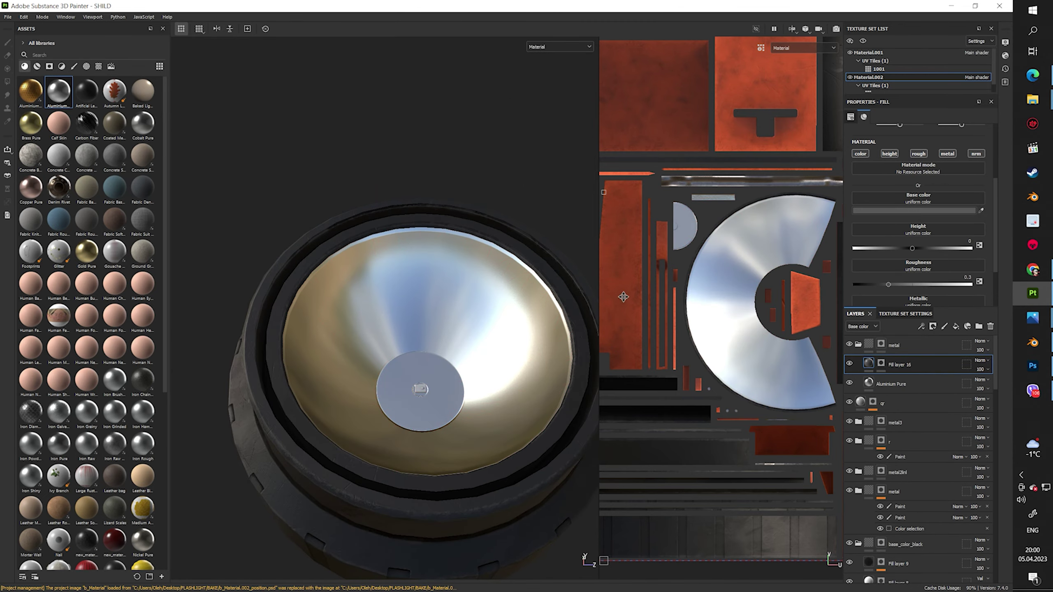
# Apply the Sharp Dirt smart mask to Fill layer 16 and add a fill layer masked with Grunge Wipe Directional
pyautogui.press('4')
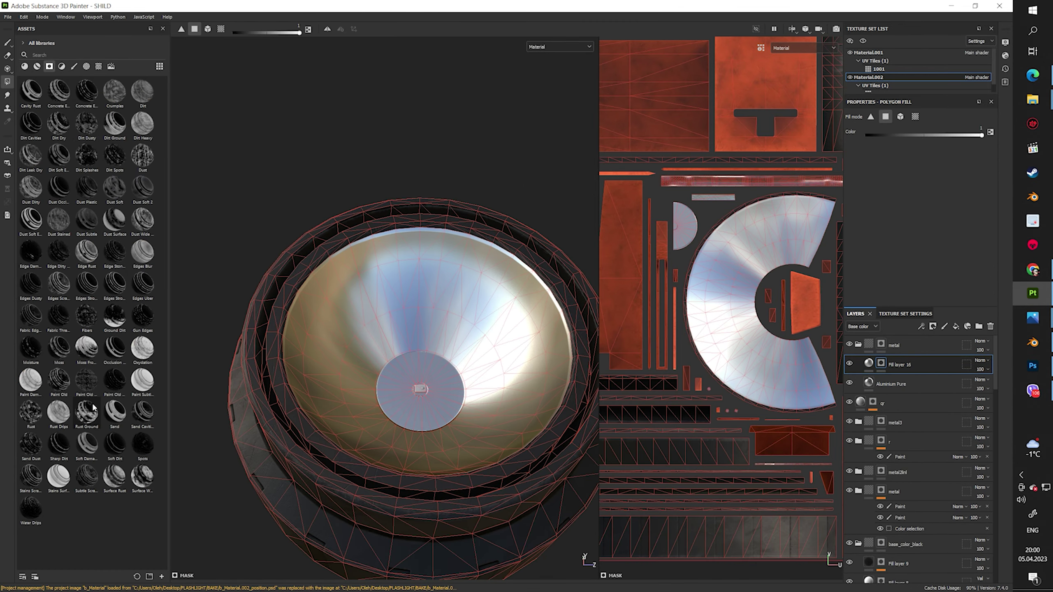
pyautogui.moveTo(64, 451); pyautogui.dragTo(456, 311)
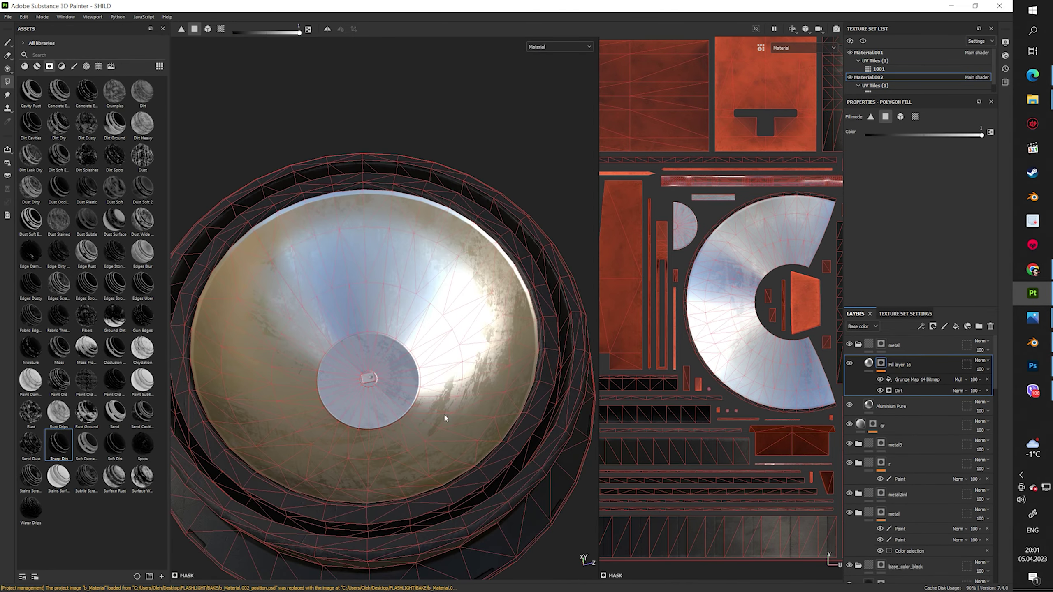
pyautogui.click(955, 326)
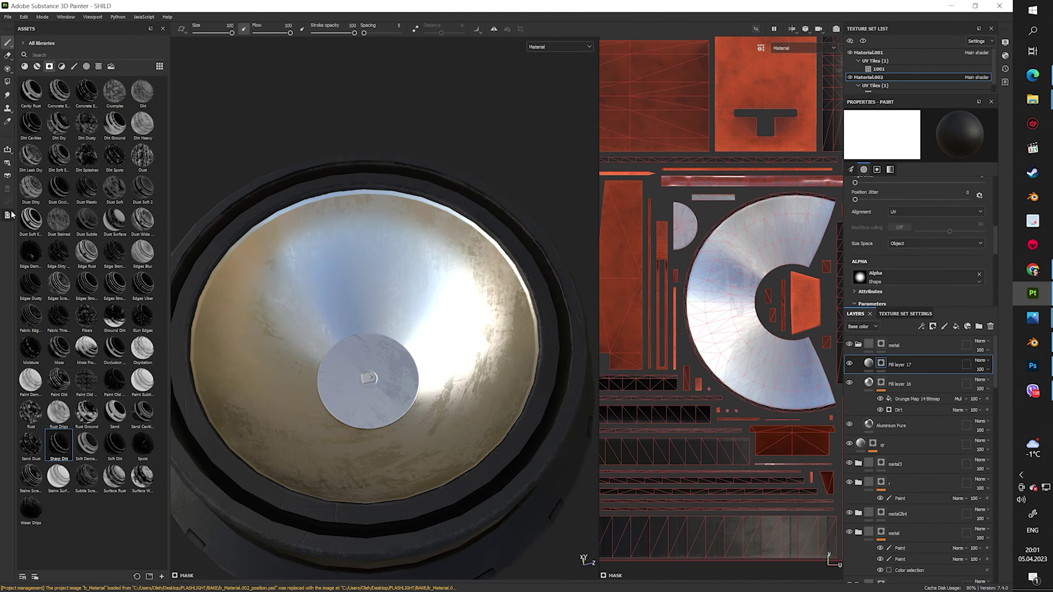
pyautogui.click(921, 326)
pyautogui.click(99, 66)
pyautogui.scroll(-10, 120, 118)
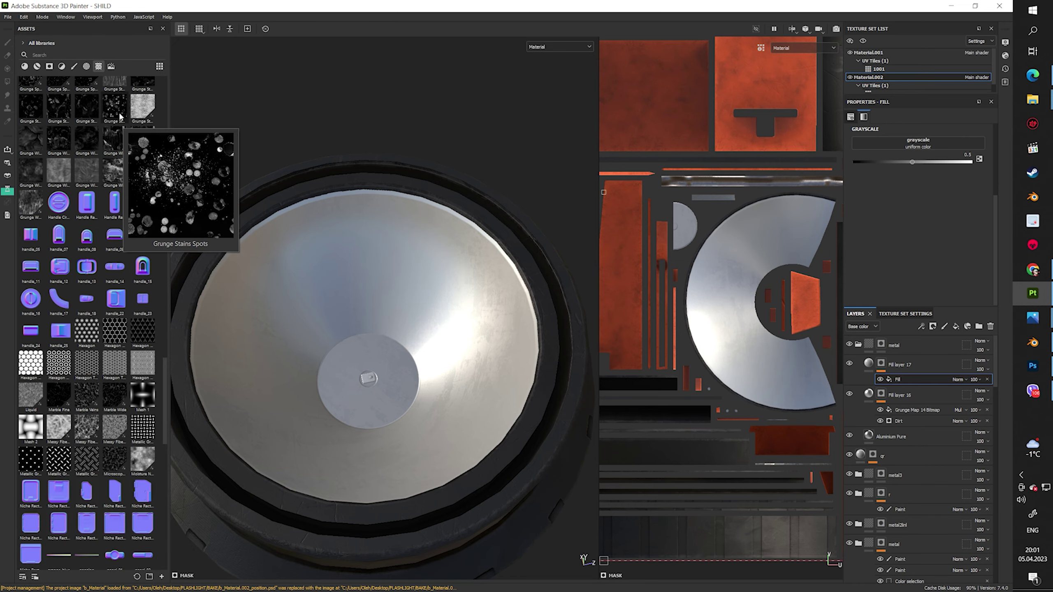
pyautogui.moveTo(106, 137); pyautogui.dragTo(918, 143)
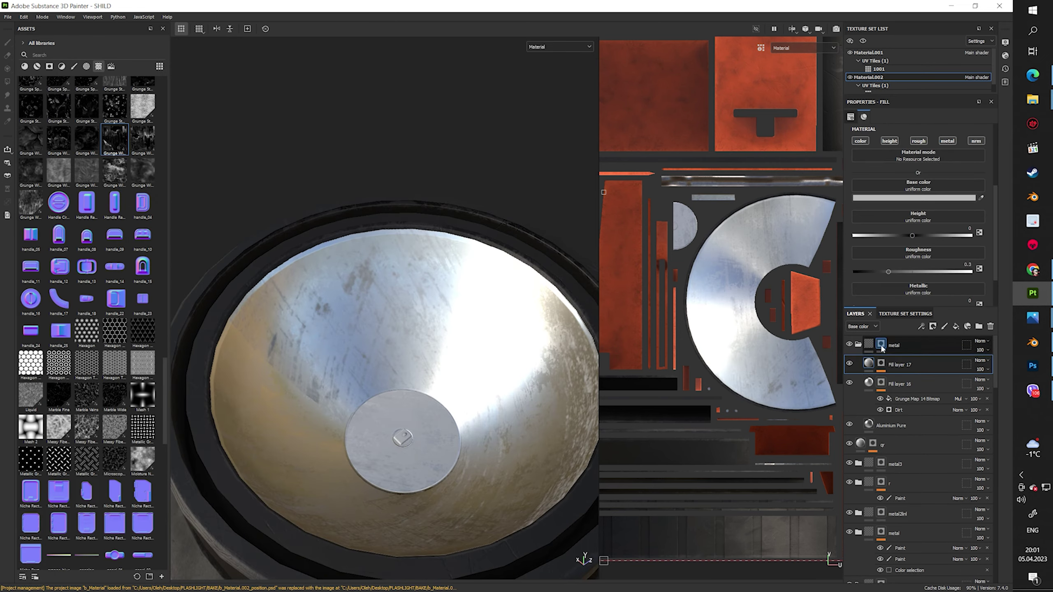
# Mask Fill layer 18 with a fine, tri-planar Hexagon Dots texture
pyautogui.click(882, 347)
pyautogui.rightClick(904, 349)
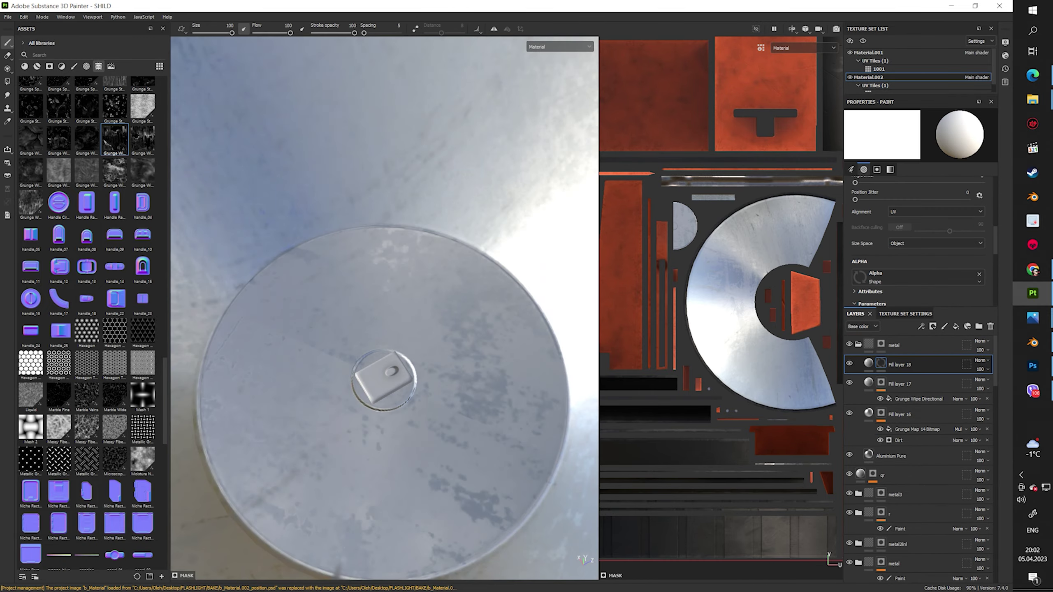
pyautogui.click(881, 363)
pyautogui.rightClick(887, 362)
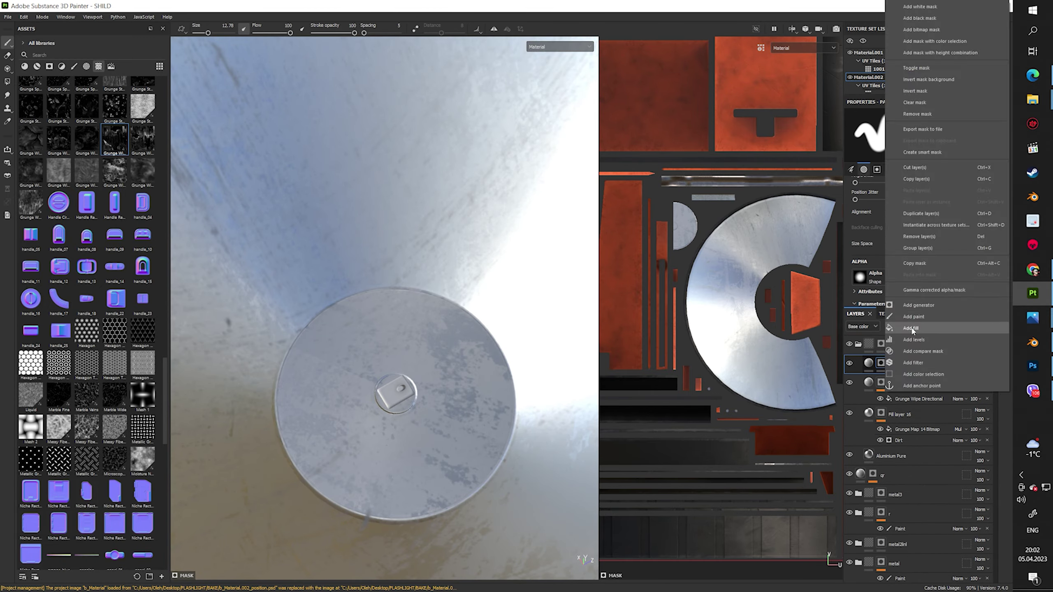
pyautogui.click(911, 329)
pyautogui.moveTo(31, 363); pyautogui.dragTo(912, 260)
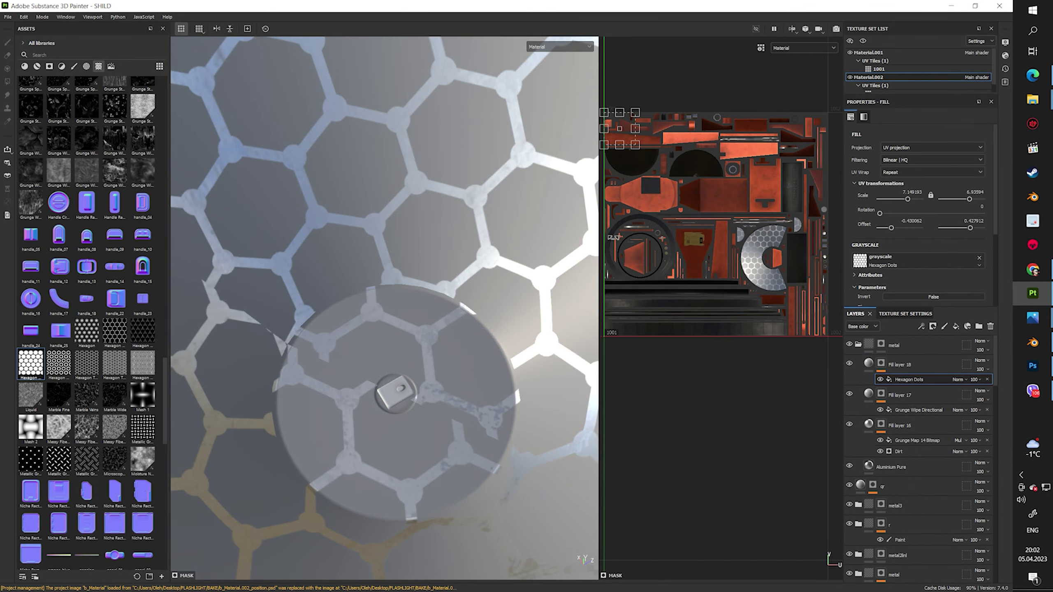
pyautogui.click(864, 327)
pyautogui.click(903, 175)
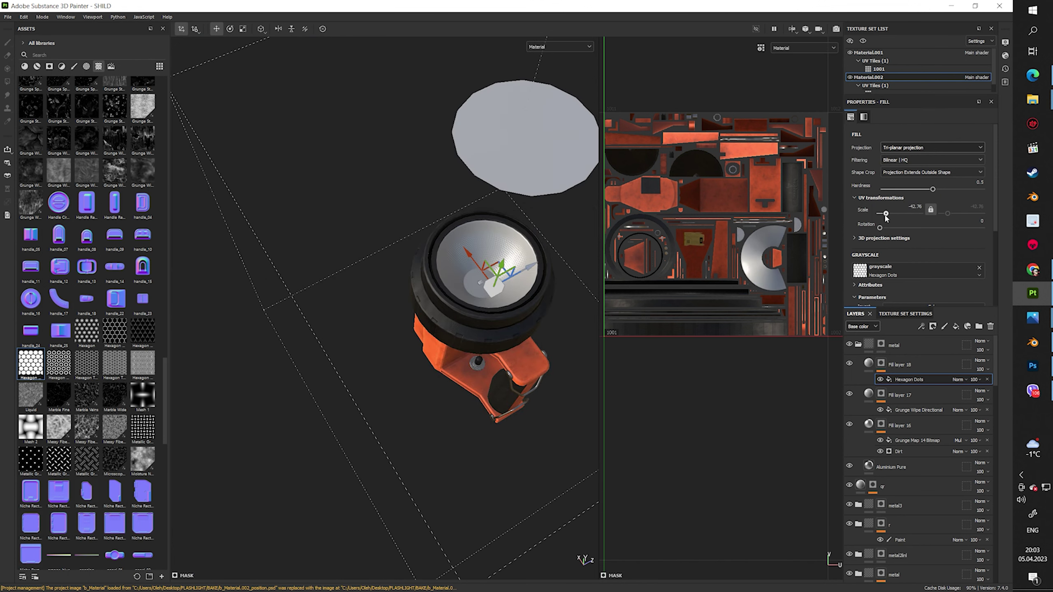
pyautogui.moveTo(886, 214); pyautogui.dragTo(881, 215)
pyautogui.scroll(5, 466, 365)
# Reorder Fill layer 18 below Fill layer 16, then move it to the top of the stack
pyautogui.moveTo(923, 367); pyautogui.dragTo(911, 434)
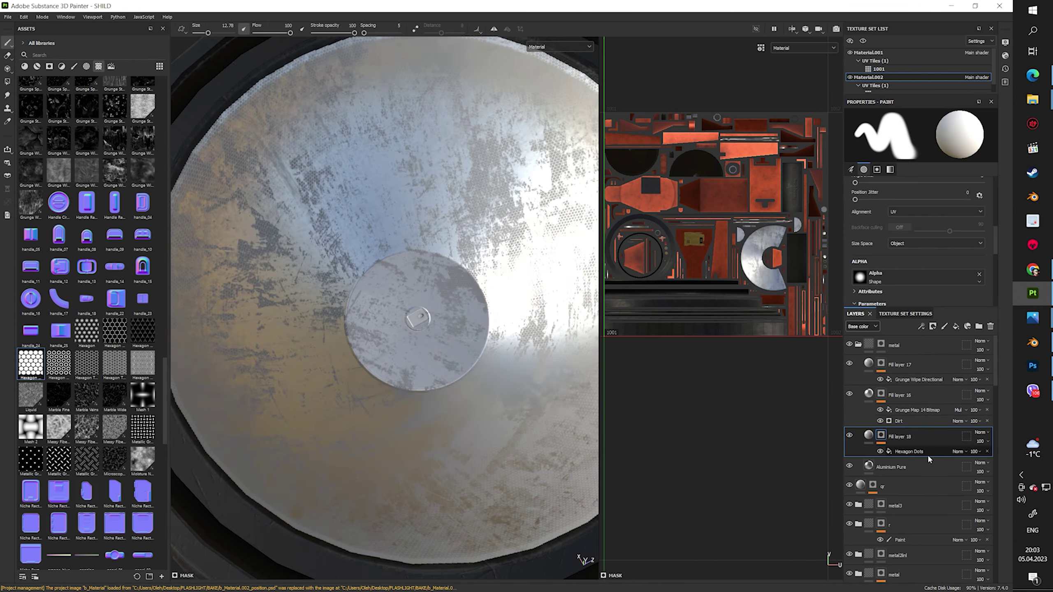
pyautogui.scroll(-5, 916, 242)
pyautogui.scroll(-3, 429, 262)
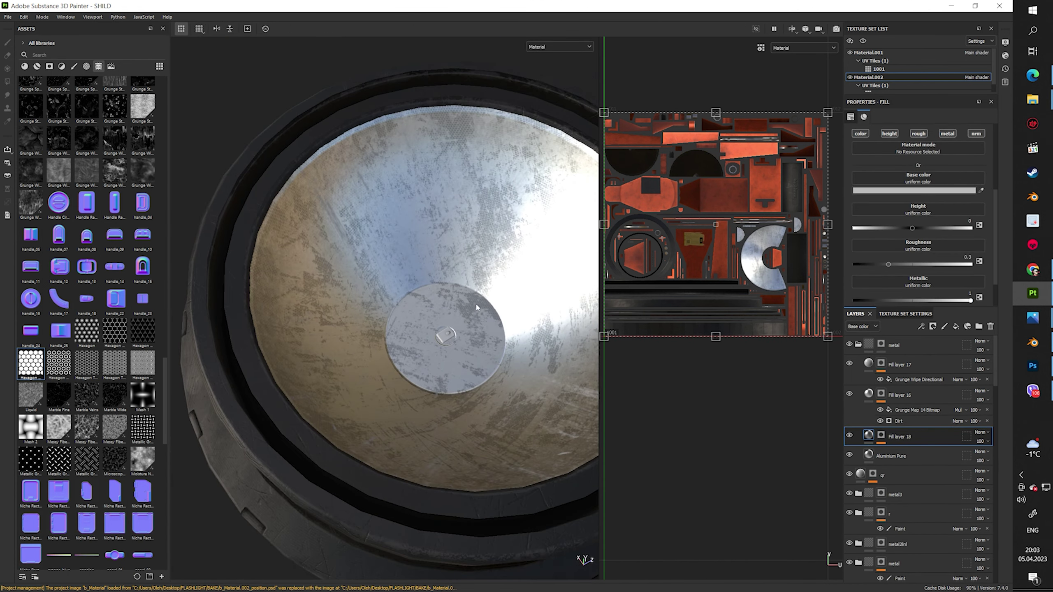
pyautogui.scroll(3, 429, 263)
pyautogui.scroll(-3, 429, 262)
pyautogui.scroll(2, 429, 263)
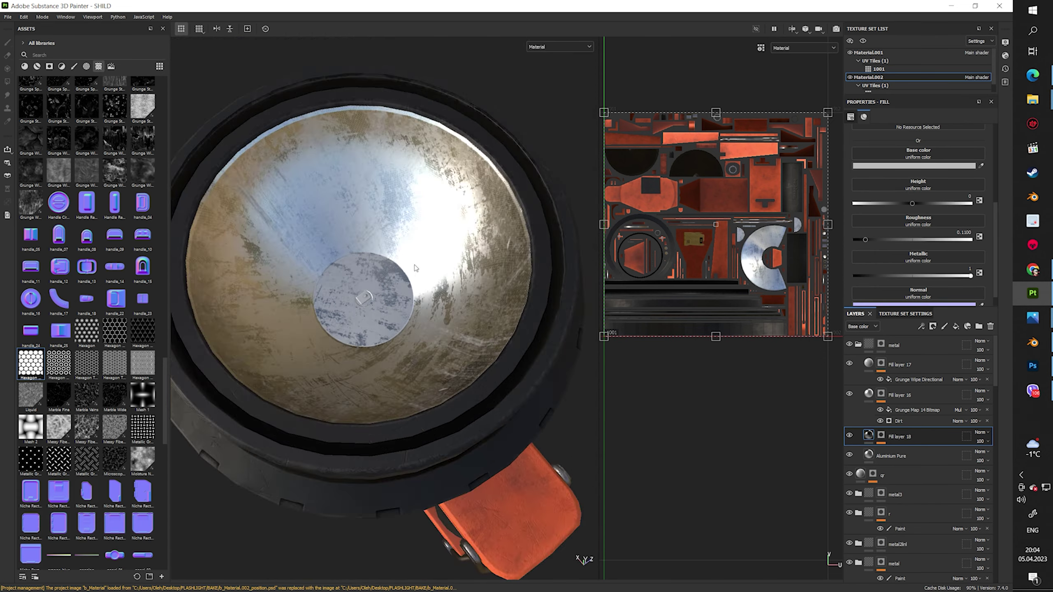
pyautogui.scroll(2, 429, 263)
pyautogui.scroll(3, 429, 263)
pyautogui.moveTo(900, 437); pyautogui.dragTo(901, 367)
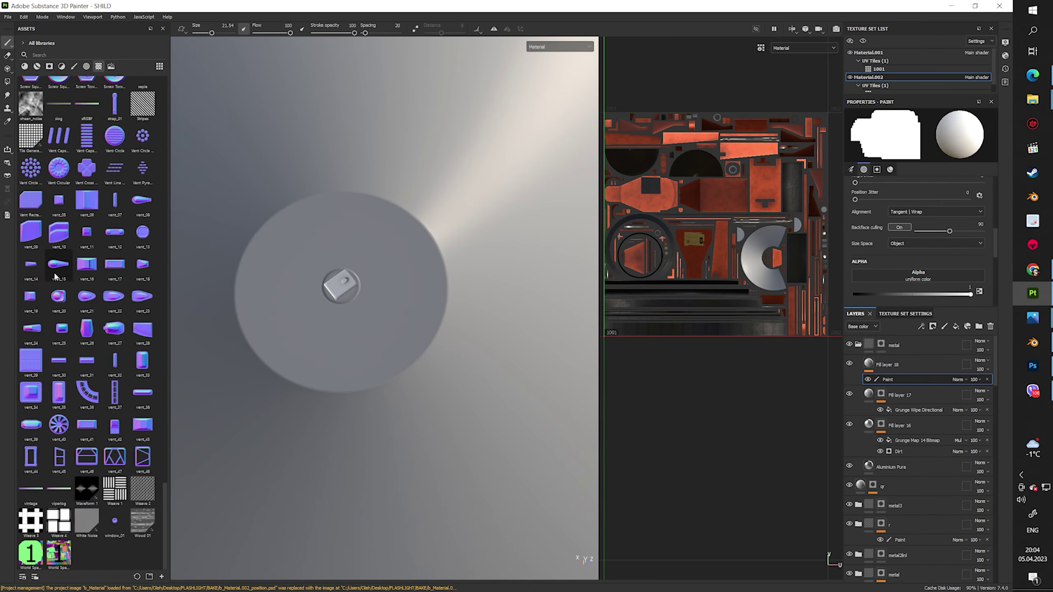
# Add a paint mask to Fill layer 18 and paint a Tile Generator grid around the reflector centre
pyautogui.rightClick(902, 368)
pyautogui.click(919, 319)
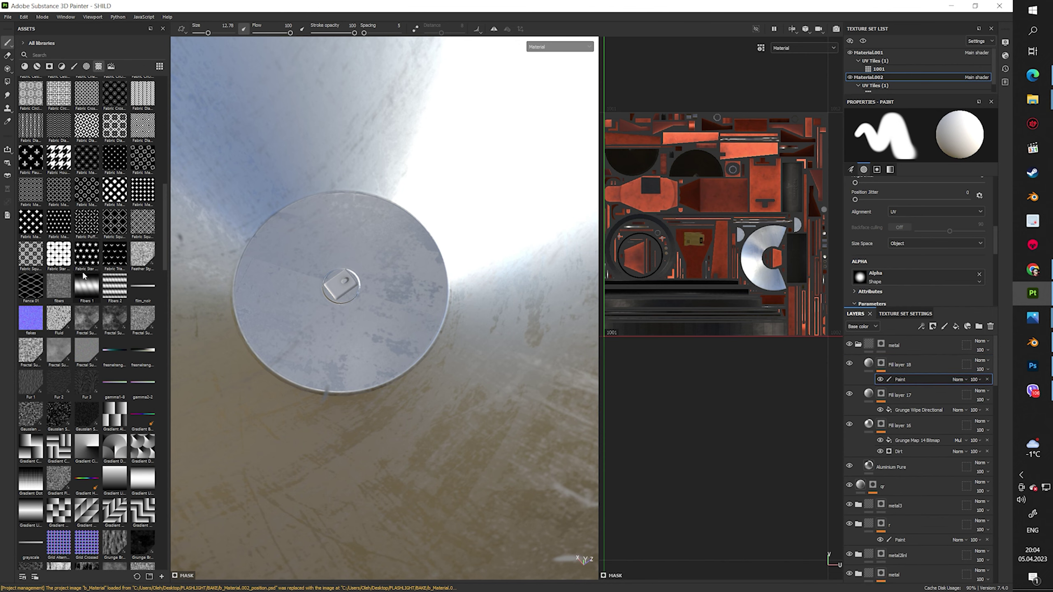
pyautogui.scroll(-10, 85, 276)
pyautogui.click(31, 512)
pyautogui.scroll(4, 330, 273)
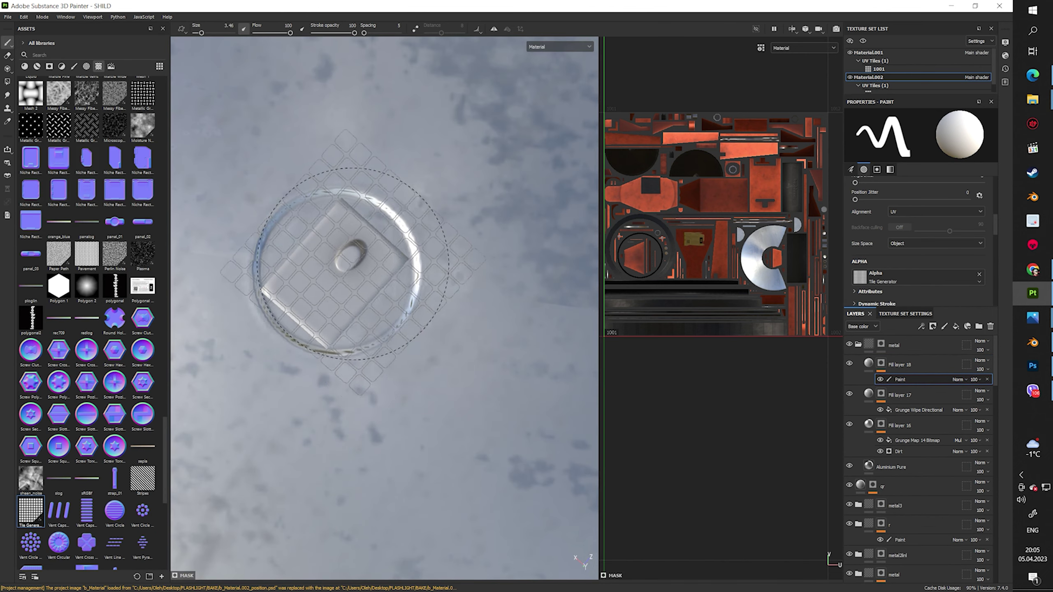
pyautogui.click(352, 263)
pyautogui.keyDown('alt'); pyautogui.moveTo(353, 265); pyautogui.dragTo(523, 392); pyautogui.keyUp('alt')
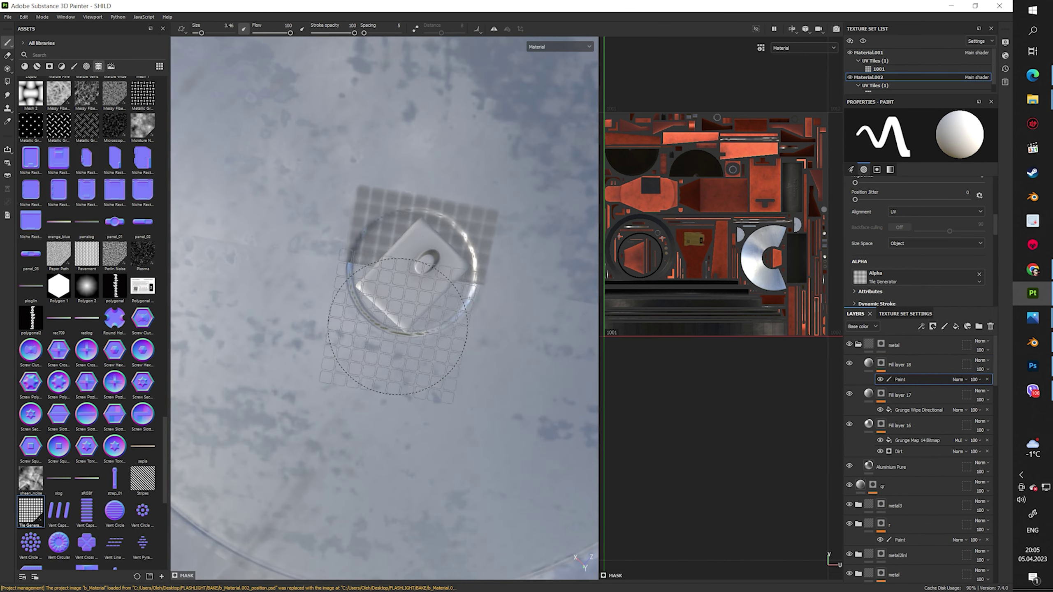
# Project the Tile Generator image onto the reflector and adjust its size
pyautogui.click(7, 69)
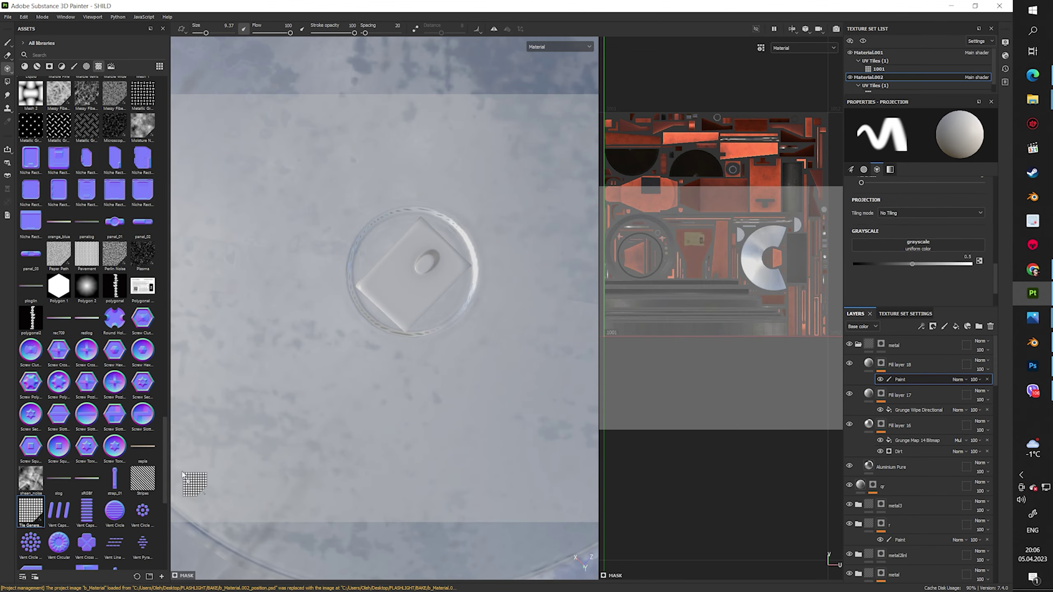
pyautogui.moveTo(183, 475); pyautogui.dragTo(440, 295)
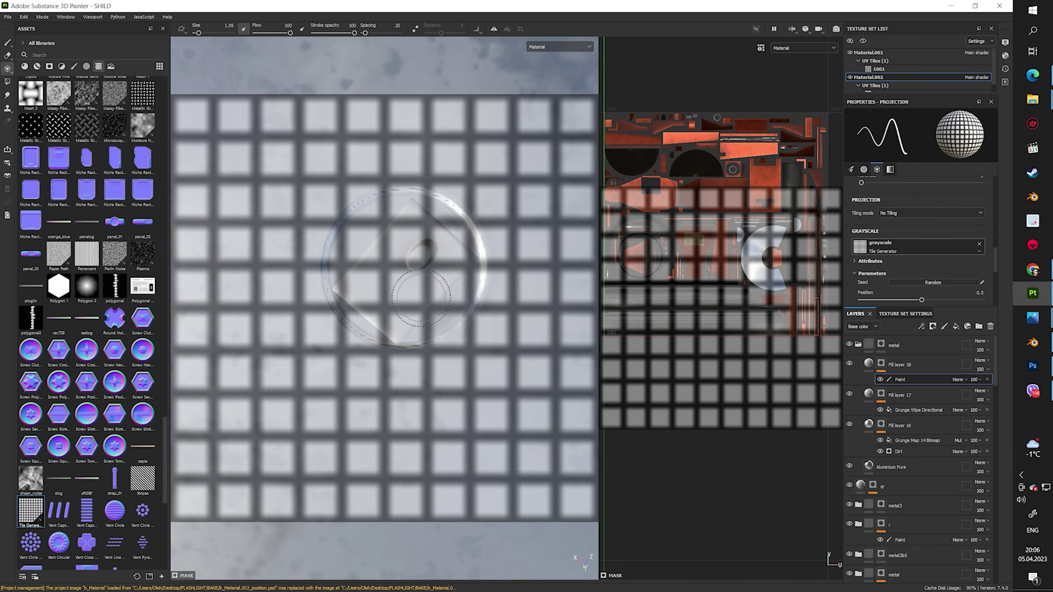
pyautogui.keyDown('ctrl'); pyautogui.moveTo(431, 295); pyautogui.dragTo(497, 293, button='right'); pyautogui.keyUp('ctrl')
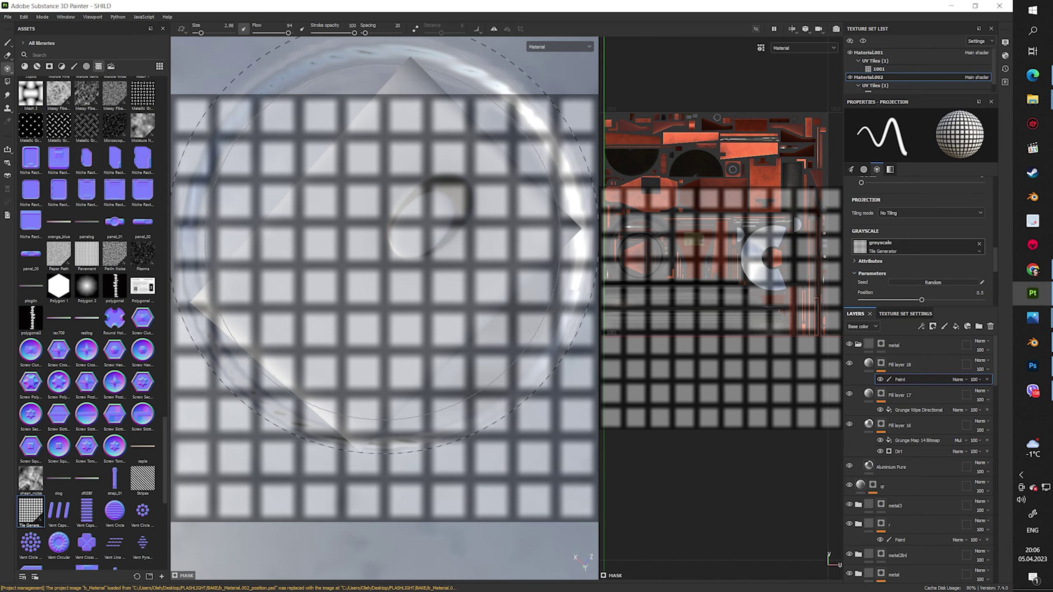
pyautogui.keyDown('ctrl'); pyautogui.moveTo(382, 249); pyautogui.dragTo(356, 253, button='right'); pyautogui.keyUp('ctrl')
pyautogui.rightClick(385, 274)
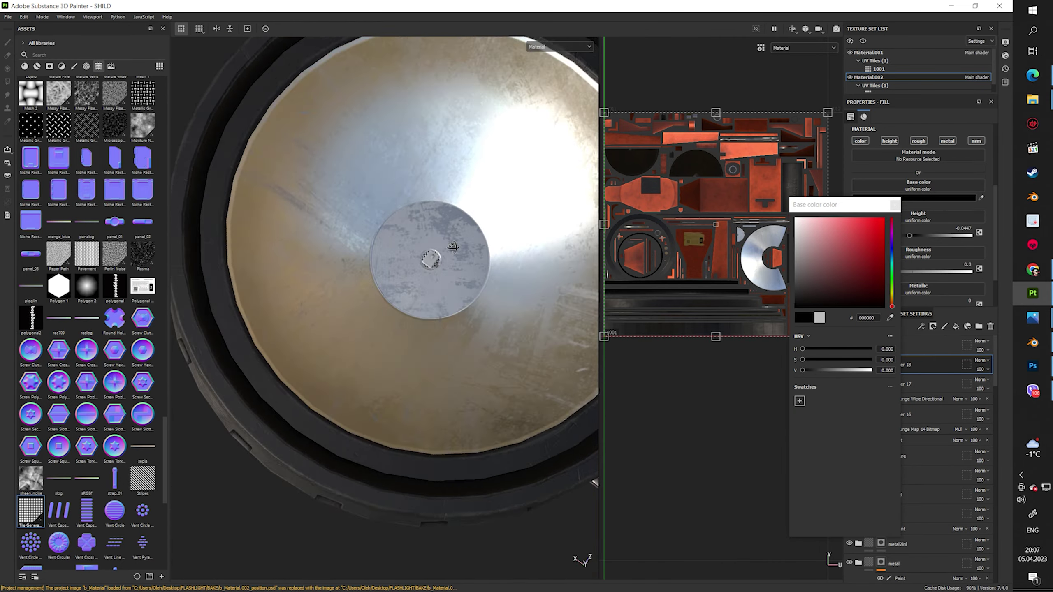
pyautogui.scroll(5, 531, 198)
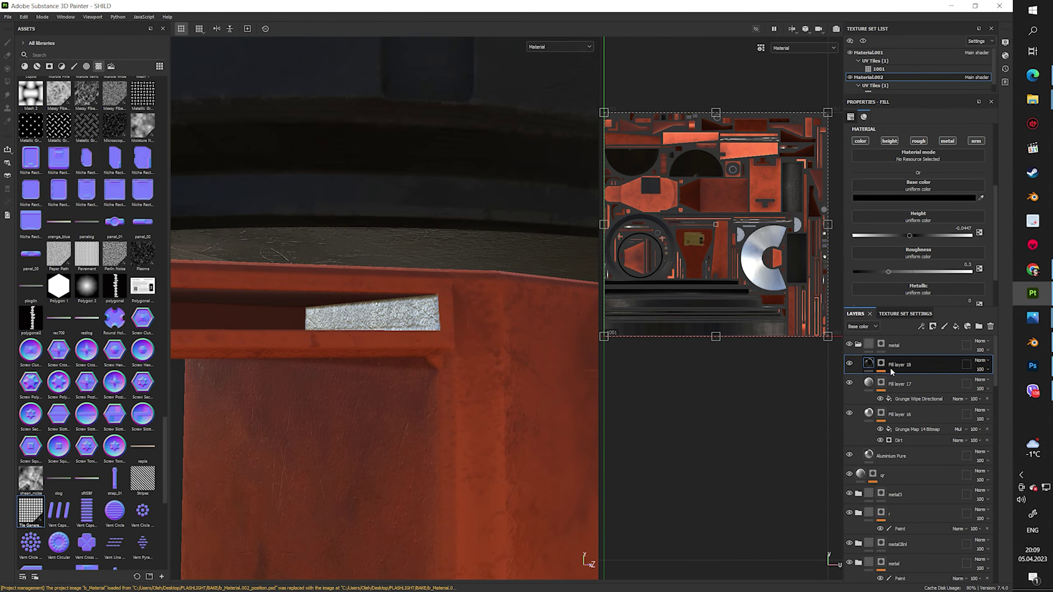
# Select the metal group, orbit around the flashlight, and switch to the Material.001 texture set
pyautogui.click(881, 346)
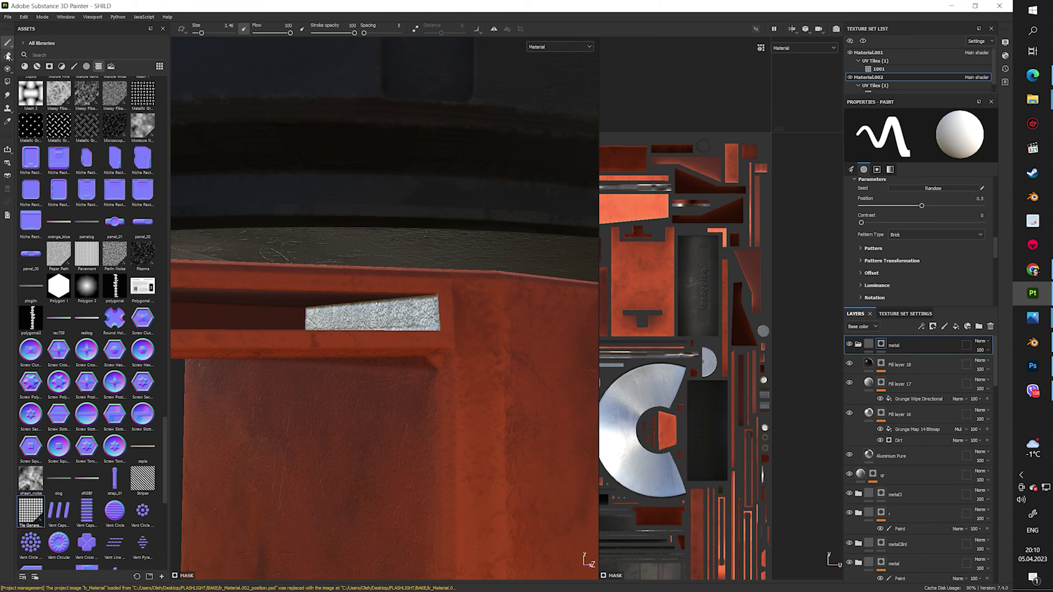
pyautogui.click(7, 82)
pyautogui.keyDown('alt'); pyautogui.moveTo(474, 223); pyautogui.dragTo(364, 336); pyautogui.keyUp('alt')
pyautogui.scroll(-5, 364, 336)
pyautogui.keyDown('alt'); pyautogui.moveTo(414, 298); pyautogui.dragTo(370, 275); pyautogui.keyUp('alt')
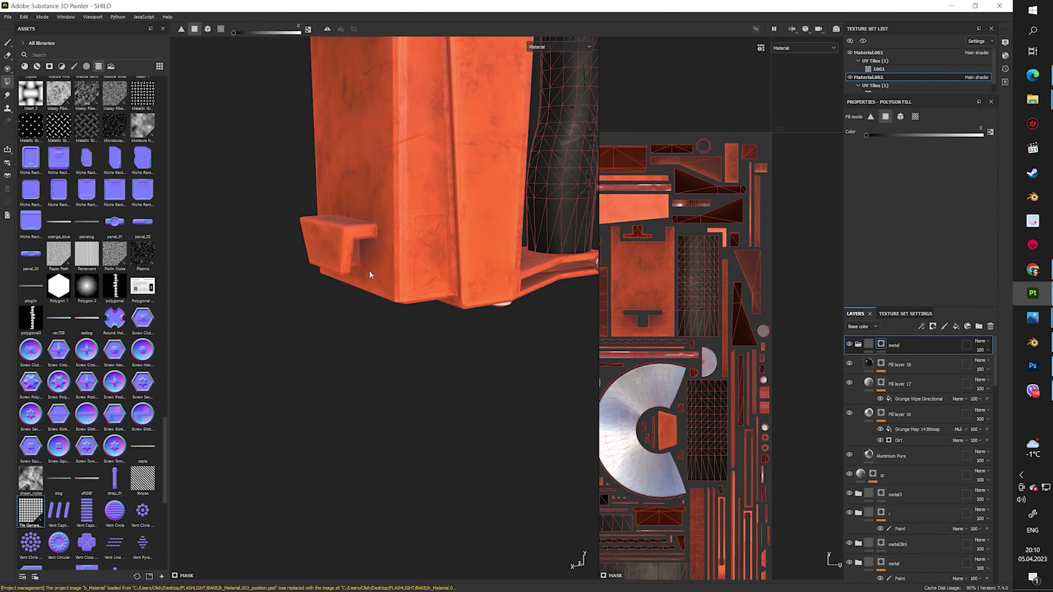
pyautogui.click(867, 52)
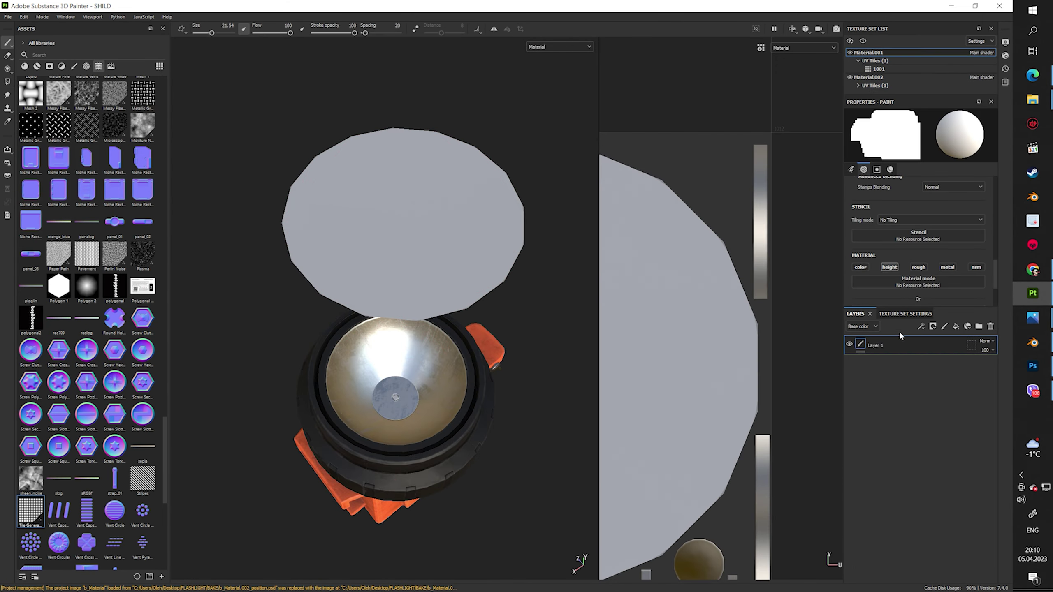
# Set the lens disc's shader to pbr-metal-rough-with-alpha-blending
pyautogui.click(956, 326)
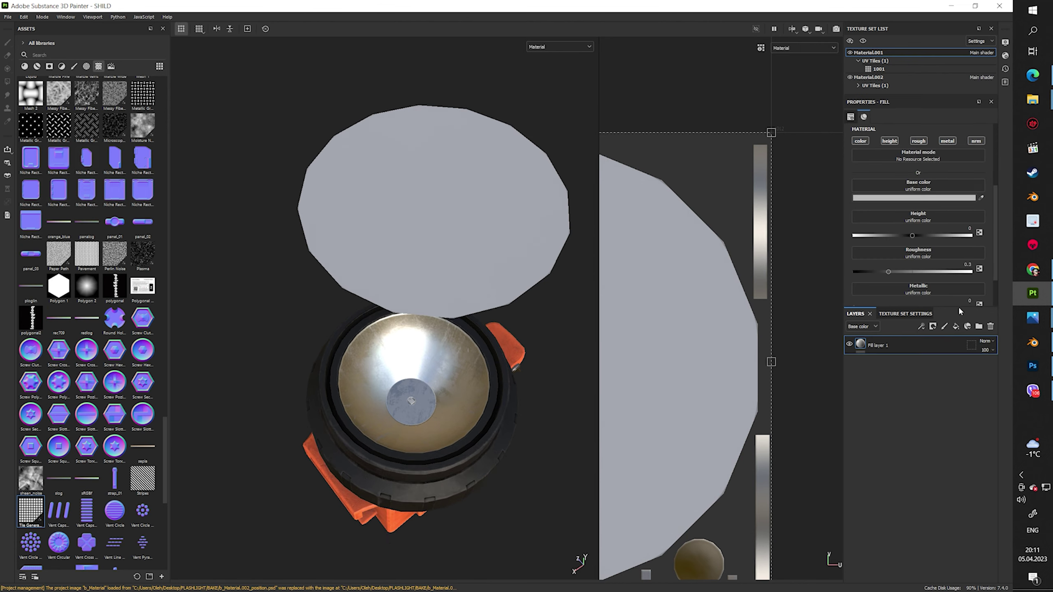
pyautogui.rightClick(920, 347)
pyautogui.click(1005, 55)
pyautogui.click(944, 80)
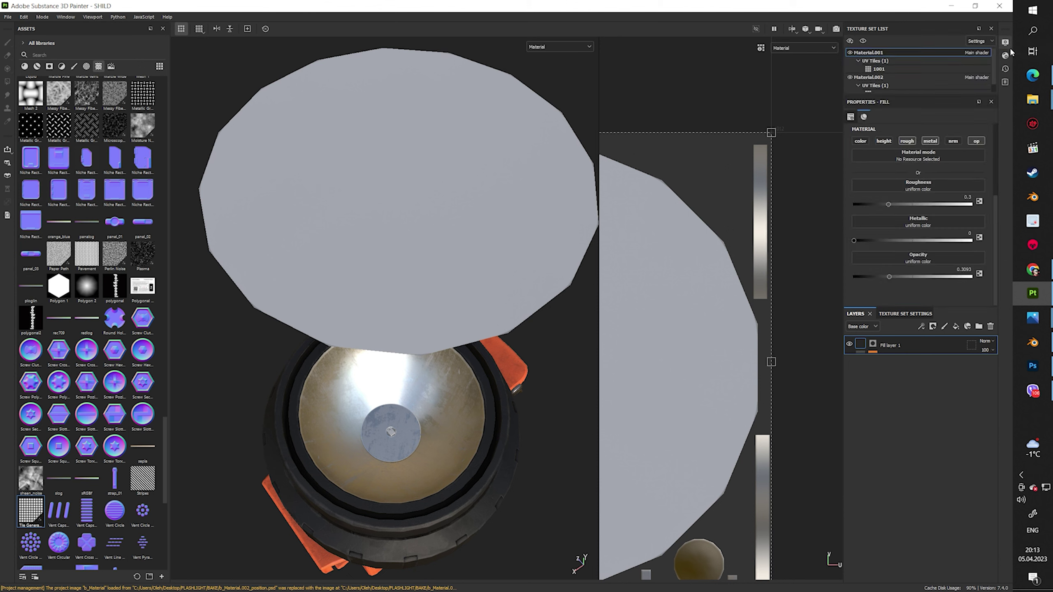
pyautogui.click(927, 157)
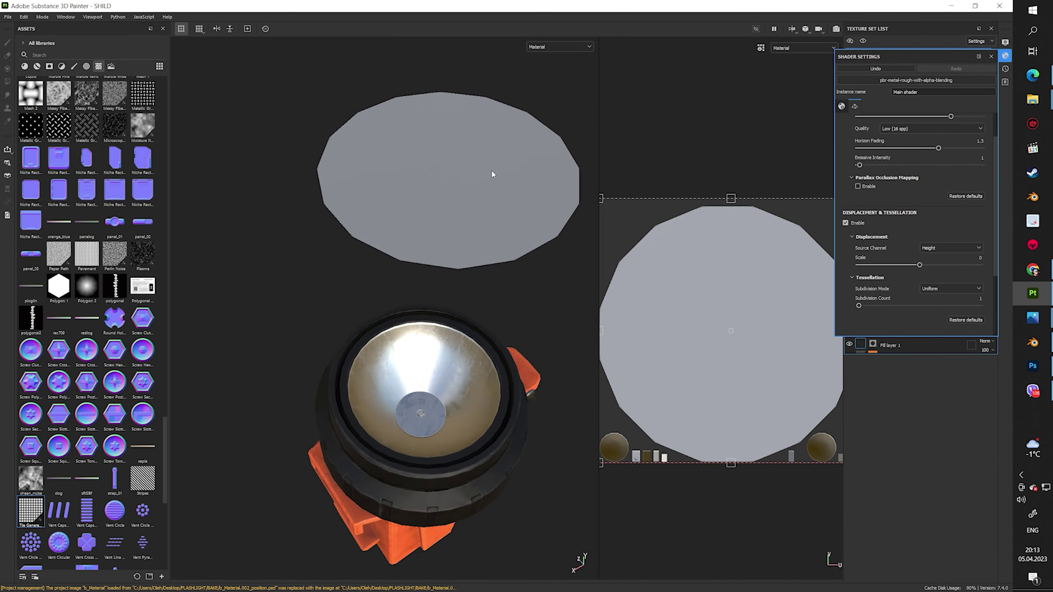
# Add a new fill layer in a folder and fill all the lens disc's polygons
pyautogui.click(956, 327)
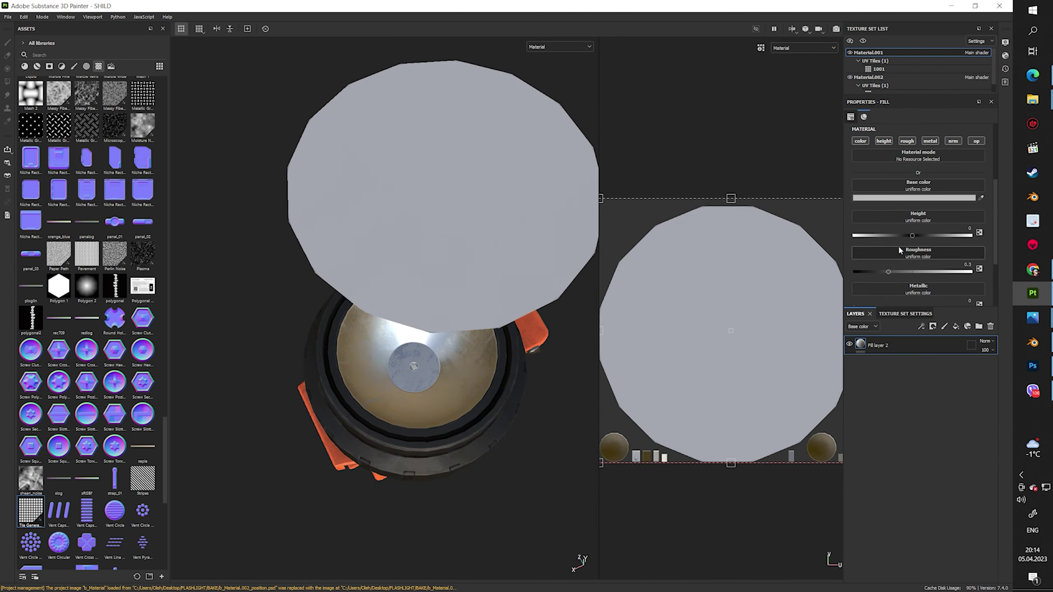
pyautogui.click(967, 327)
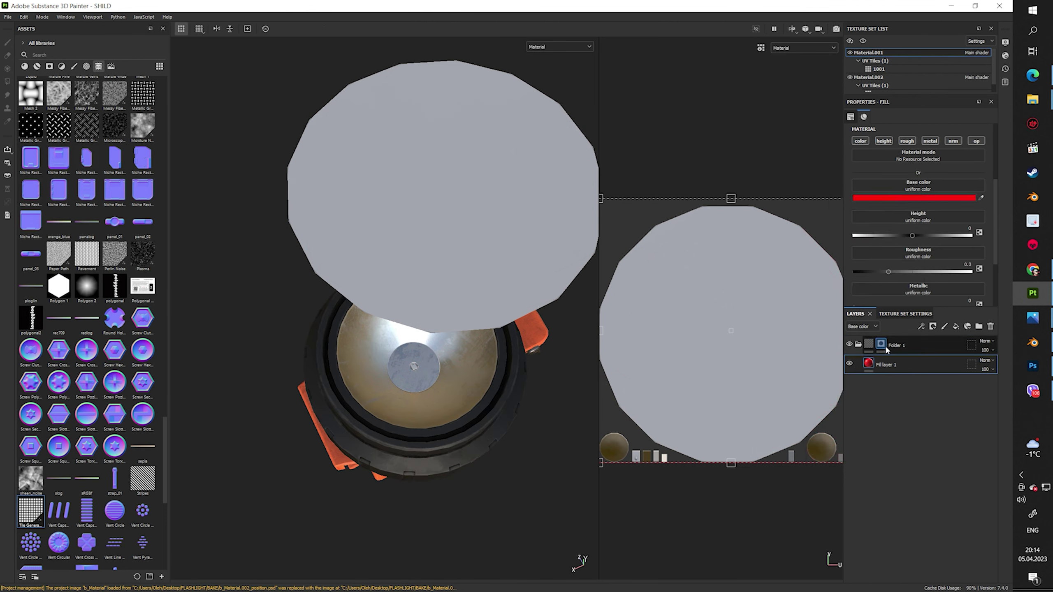
pyautogui.moveTo(725, 290)
pyautogui.mouseDown()
pyautogui.moveTo(799, 313)
pyautogui.moveTo(774, 382)
pyautogui.mouseUp()
pyautogui.click(774, 383)
pyautogui.click(887, 364)
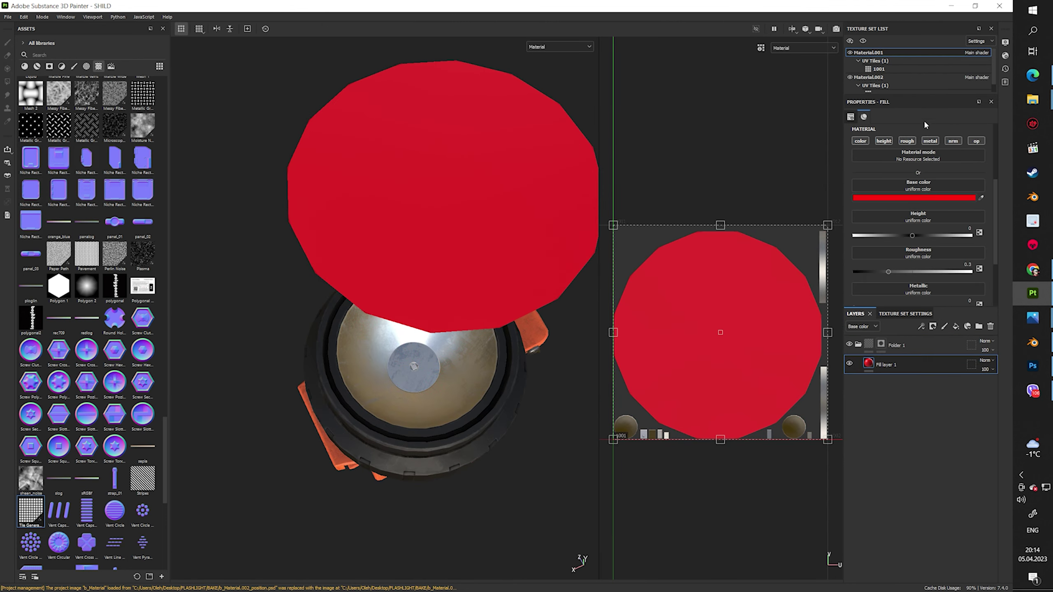
# Give the disc fill a white base colour and roughness 0
pyautogui.click(862, 143)
pyautogui.click(912, 182)
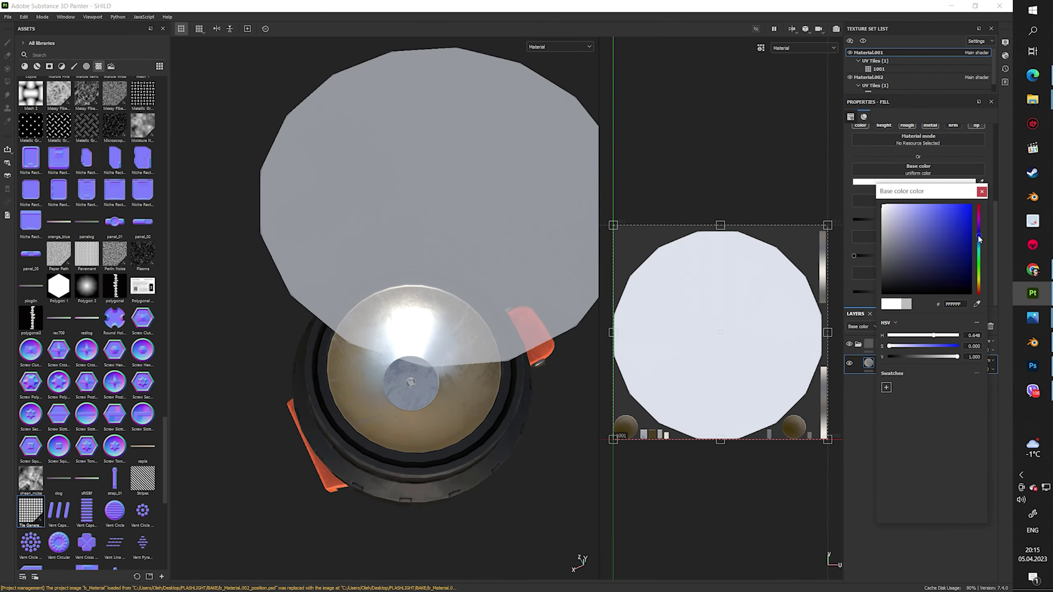
pyautogui.keyDown('alt'); pyautogui.moveTo(456, 199); pyautogui.dragTo(486, 200); pyautogui.keyUp('alt')
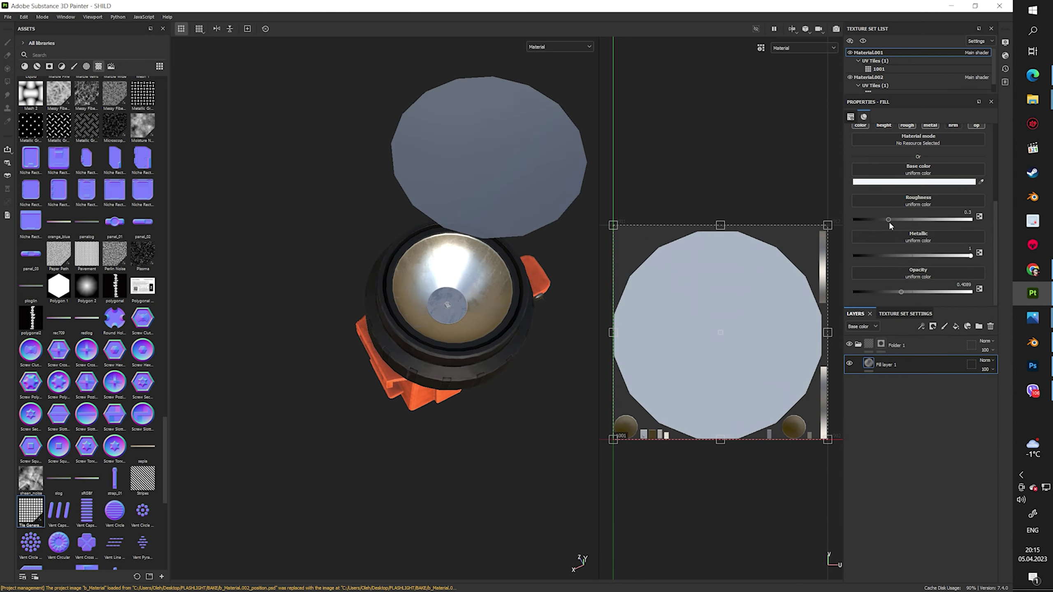
pyautogui.moveTo(888, 219); pyautogui.dragTo(860, 220)
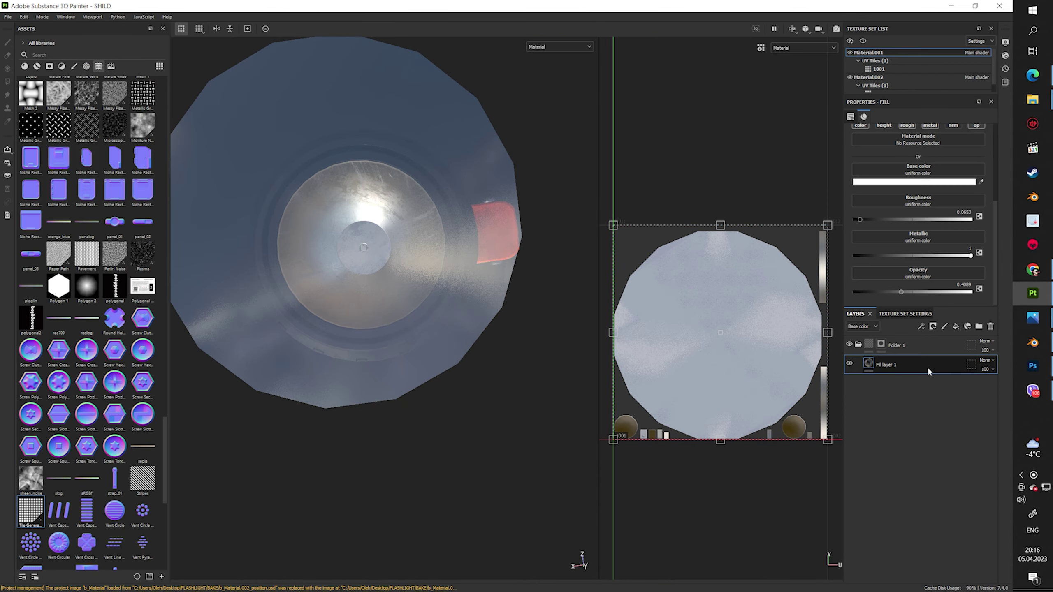
pyautogui.rightClick(910, 368)
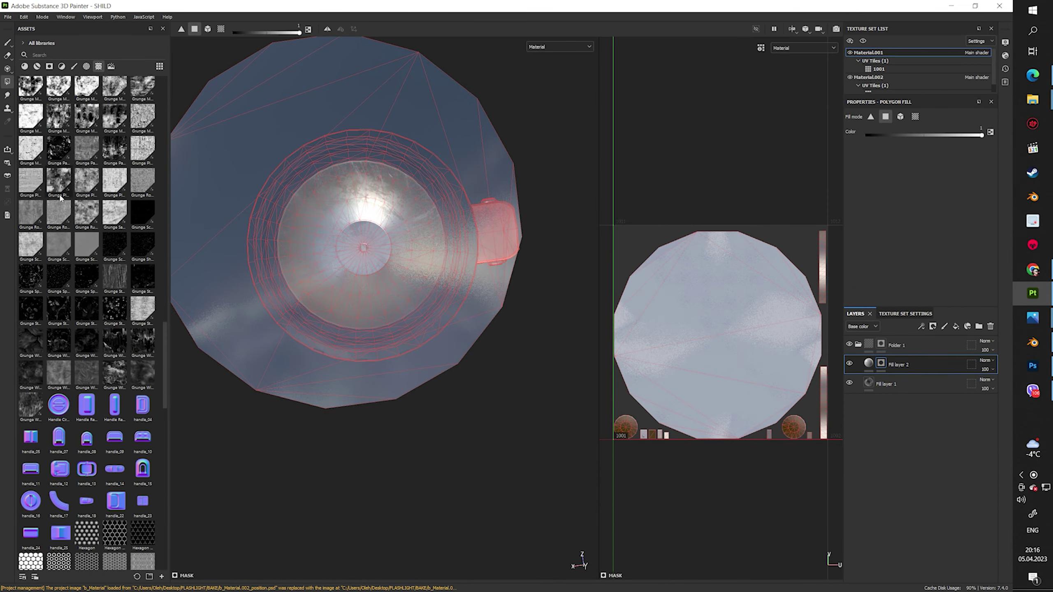
# Add Fill layer 3 above Fill layer 2 with a fill effect on its mask
pyautogui.scroll(3, 115, 245)
pyautogui.scroll(3, 115, 246)
pyautogui.scroll(3, 115, 245)
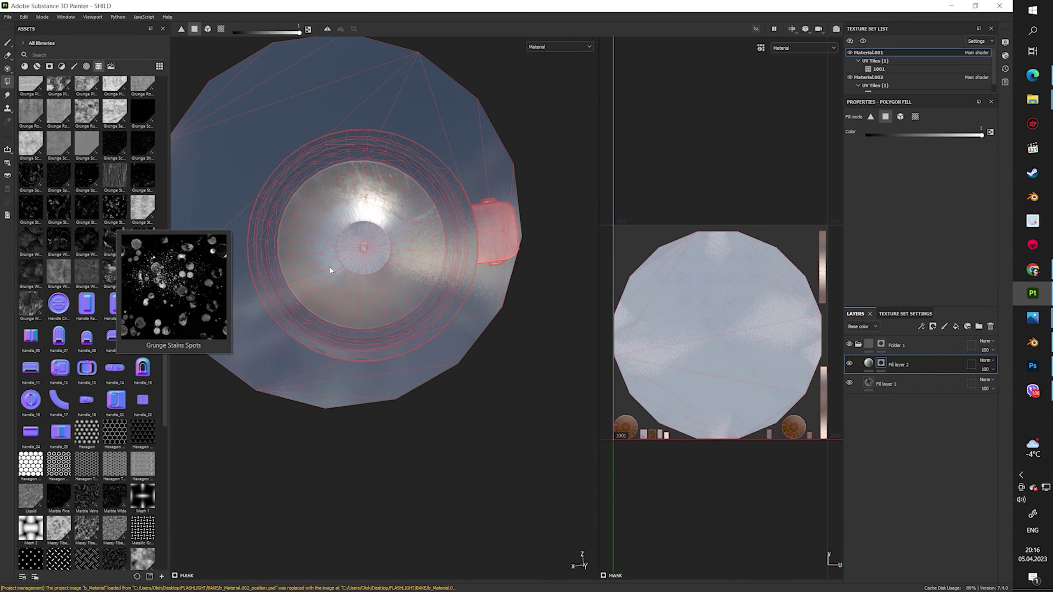
pyautogui.scroll(3, 117, 277)
pyautogui.moveTo(114, 277); pyautogui.dragTo(747, 279)
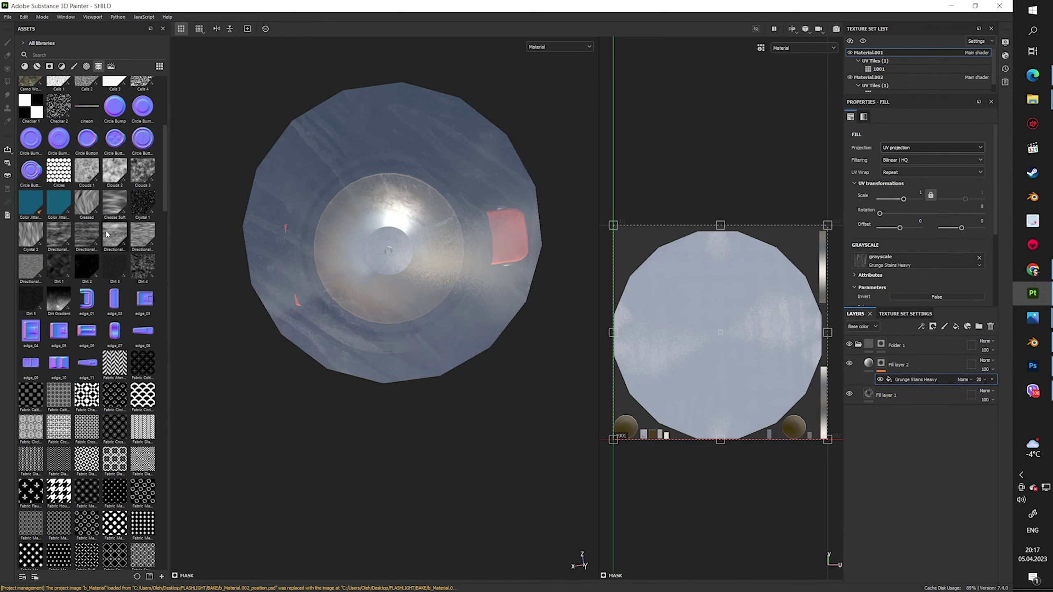
pyautogui.click(956, 326)
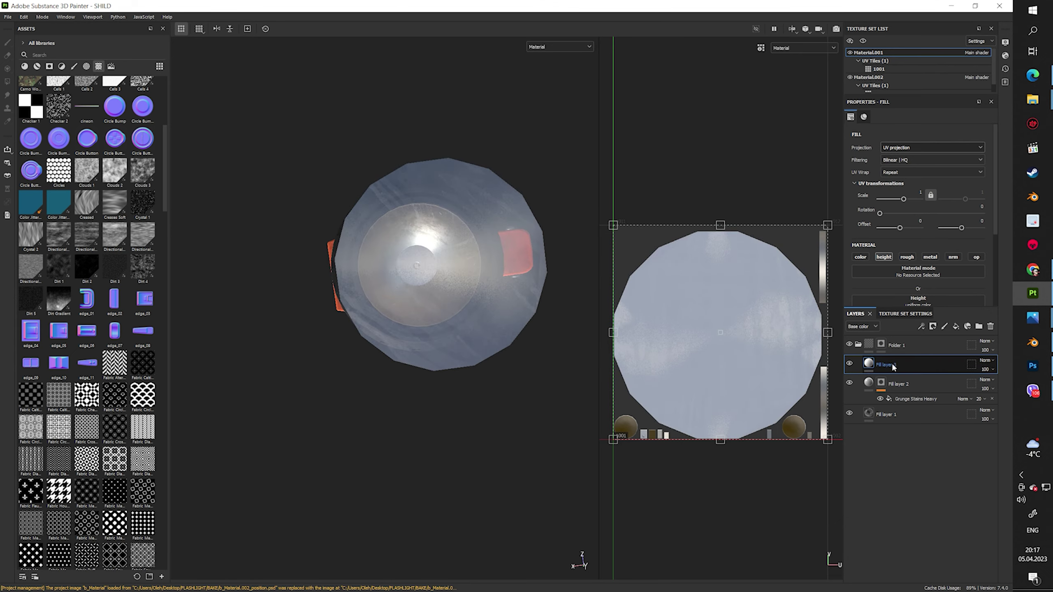
pyautogui.rightClick(897, 364)
pyautogui.click(923, 355)
pyautogui.scroll(-5, 116, 301)
pyautogui.scroll(-5, 116, 302)
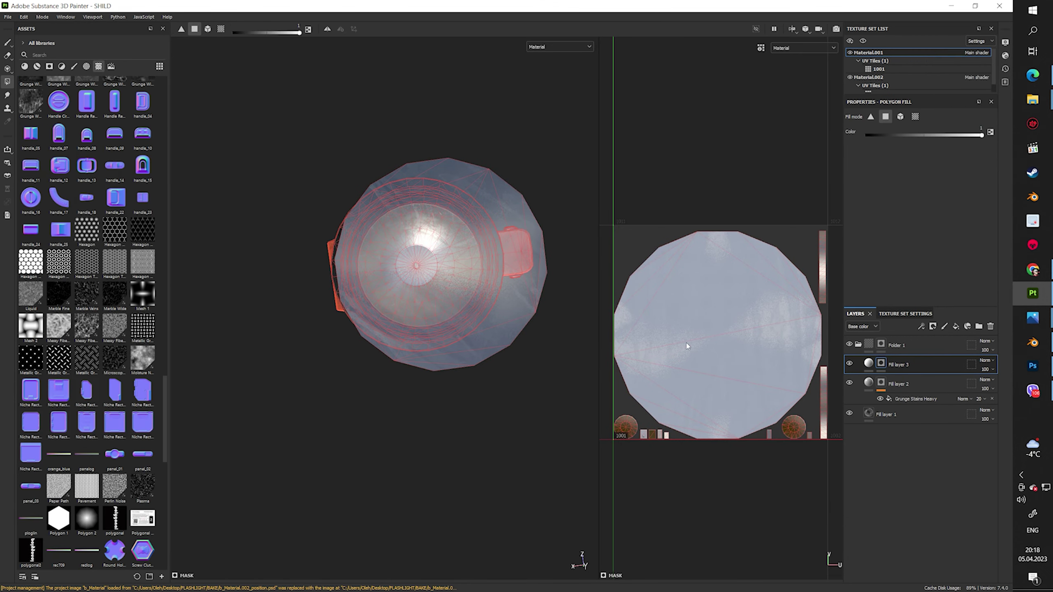
pyautogui.scroll(5, 116, 301)
pyautogui.scroll(3, 451, 279)
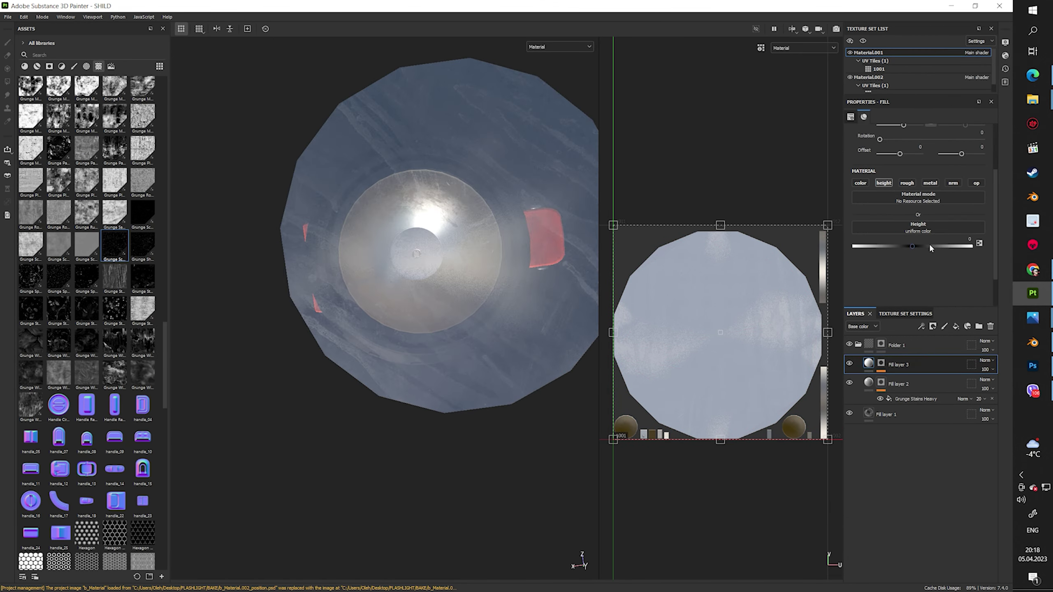
# Mask Fill layer 3 with Grunge Scratches Rough tiled at scale 5.35
pyautogui.keyDown('alt'); pyautogui.moveTo(470, 244); pyautogui.dragTo(494, 197); pyautogui.keyUp('alt')
pyautogui.click(864, 384)
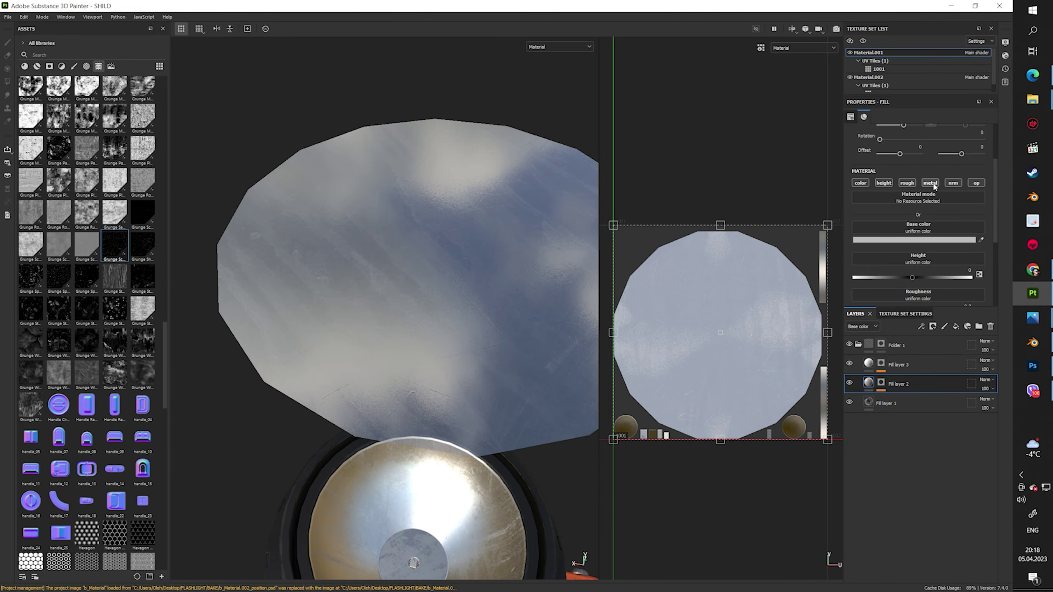
pyautogui.keyDown('alt'); pyautogui.moveTo(429, 381); pyautogui.dragTo(539, 352); pyautogui.keyUp('alt')
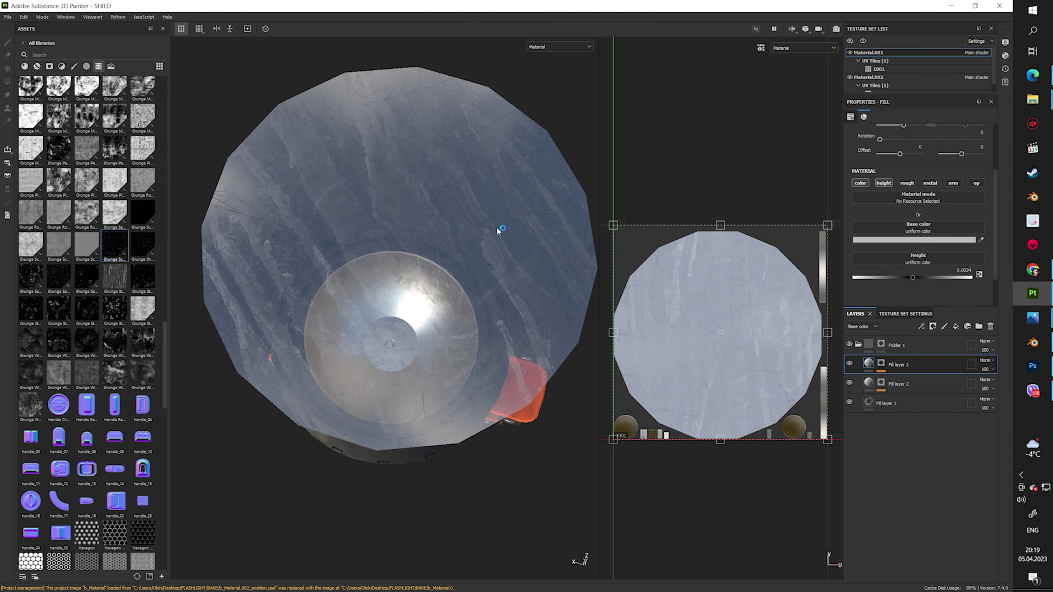
pyautogui.keyDown('alt'); pyautogui.moveTo(497, 229); pyautogui.dragTo(510, 344); pyautogui.keyUp('alt')
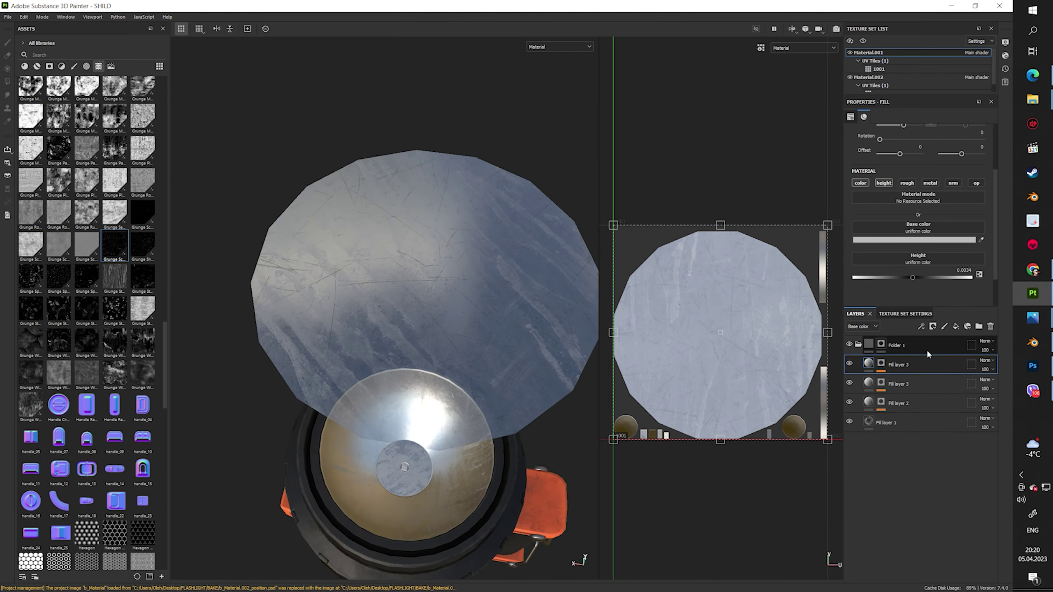
pyautogui.moveTo(927, 353); pyautogui.dragTo(925, 364)
pyautogui.moveTo(899, 150); pyautogui.dragTo(906, 150)
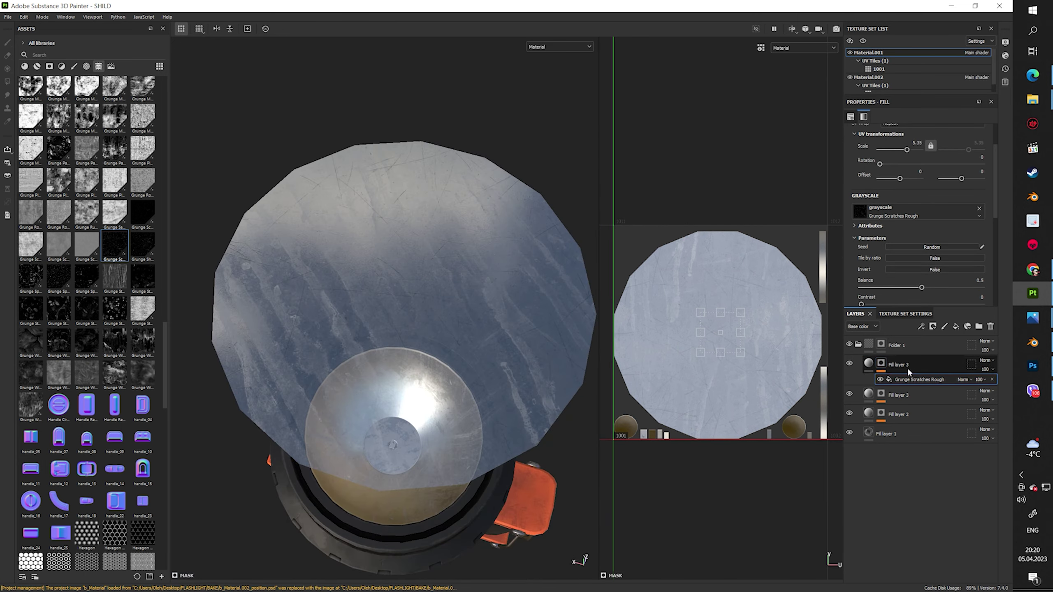
# Duplicate the scratch layer with height -0.0241, scratch quantity 0.47 and scratch width 0
pyautogui.hotkey('ctrl', 'd')
pyautogui.moveTo(913, 302); pyautogui.dragTo(910, 302)
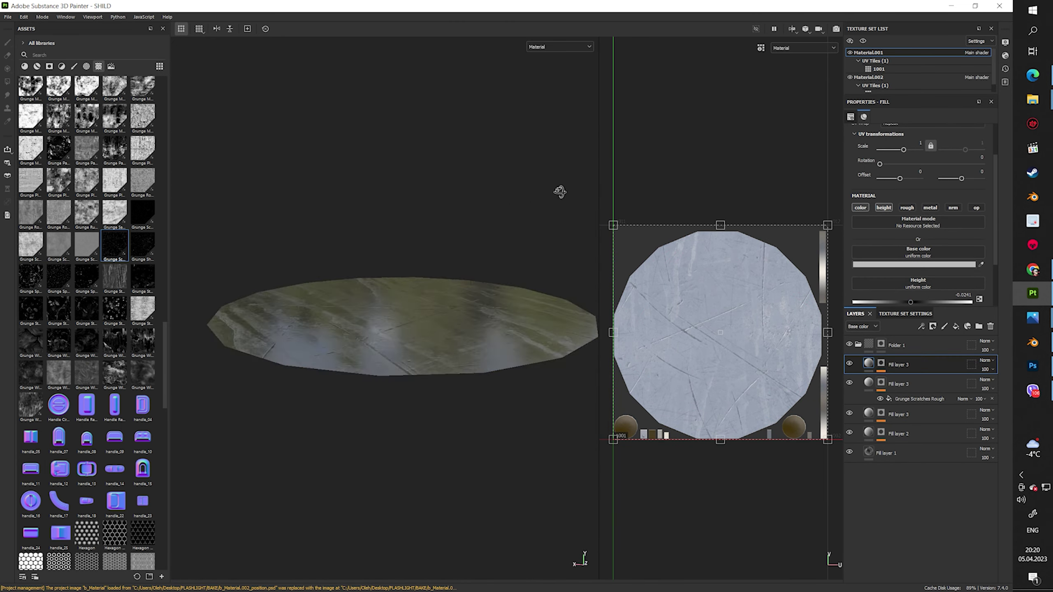
pyautogui.keyDown('alt'); pyautogui.moveTo(559, 193); pyautogui.dragTo(559, 233); pyautogui.keyUp('alt')
pyautogui.moveTo(913, 222); pyautogui.dragTo(917, 222)
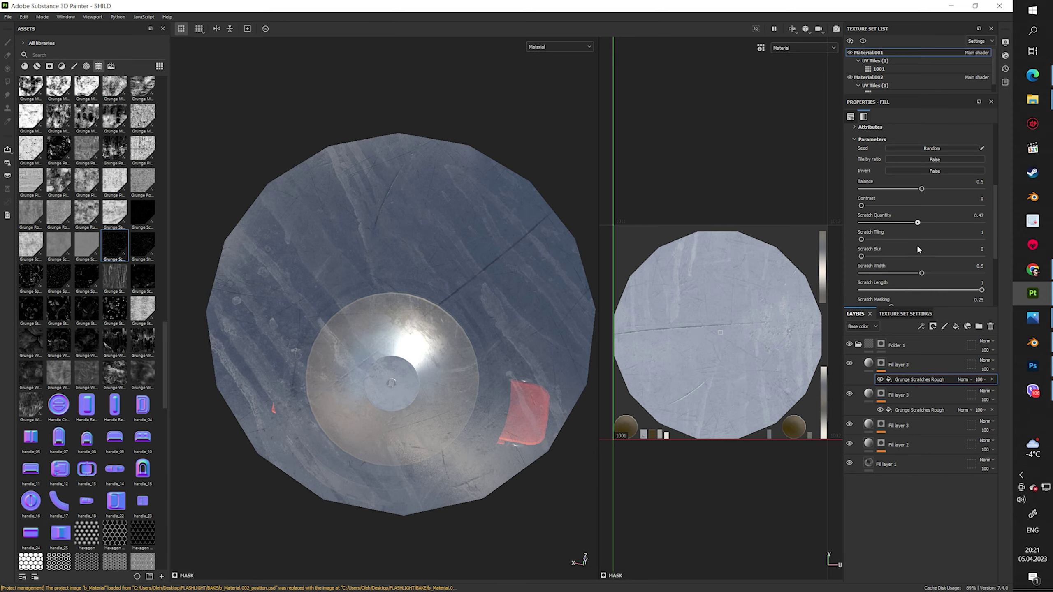
pyautogui.moveTo(921, 273); pyautogui.dragTo(861, 273)
pyautogui.keyDown('alt'); pyautogui.moveTo(551, 257); pyautogui.dragTo(518, 199); pyautogui.keyUp('alt')
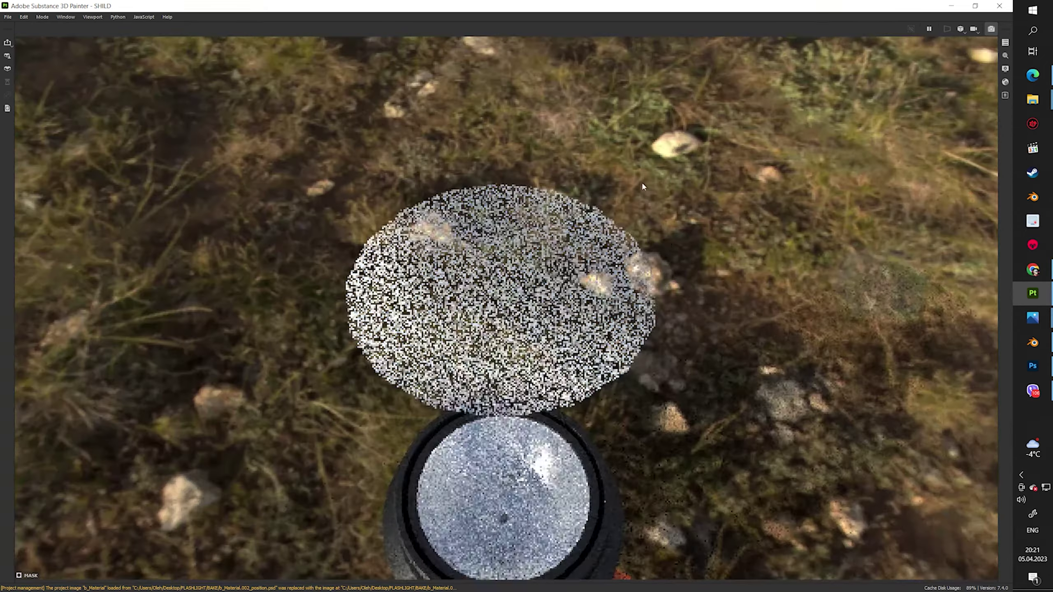
pyautogui.keyDown('alt'); pyautogui.moveTo(595, 253); pyautogui.dragTo(508, 199); pyautogui.keyUp('alt')
# Change the round button's Fill layer 1 base colour from white to light cream
pyautogui.click(858, 345)
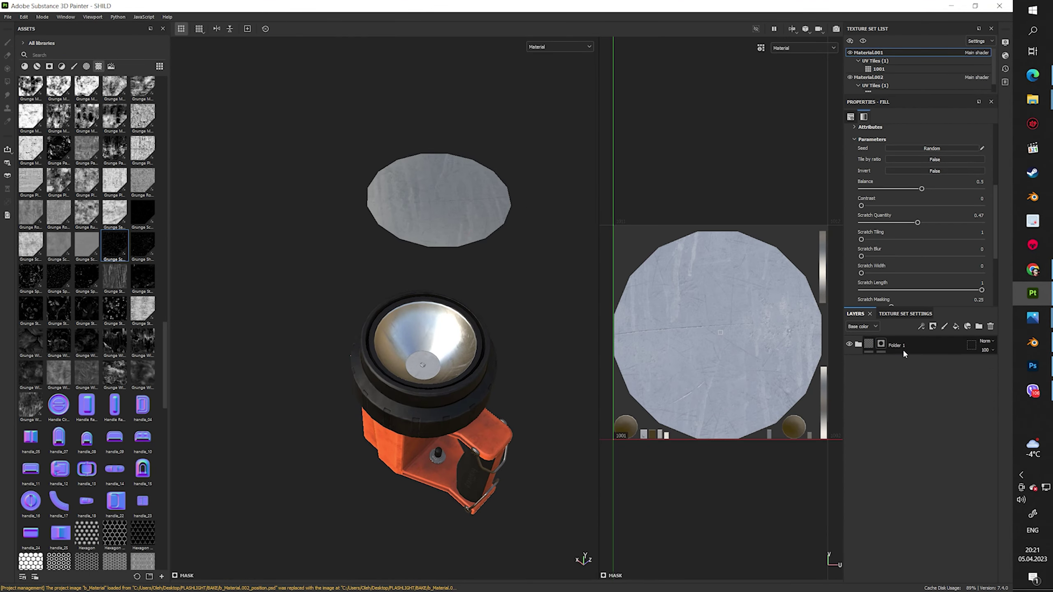
pyautogui.keyDown('alt'); pyautogui.moveTo(392, 343); pyautogui.dragTo(580, 344); pyautogui.keyUp('alt')
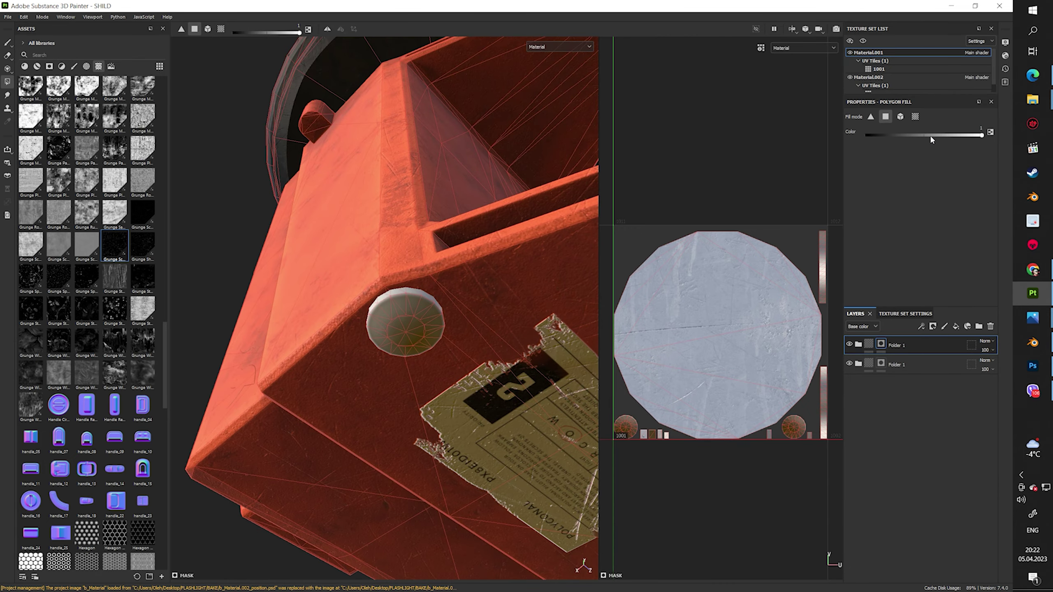
pyautogui.moveTo(637, 418); pyautogui.dragTo(674, 368, button='middle')
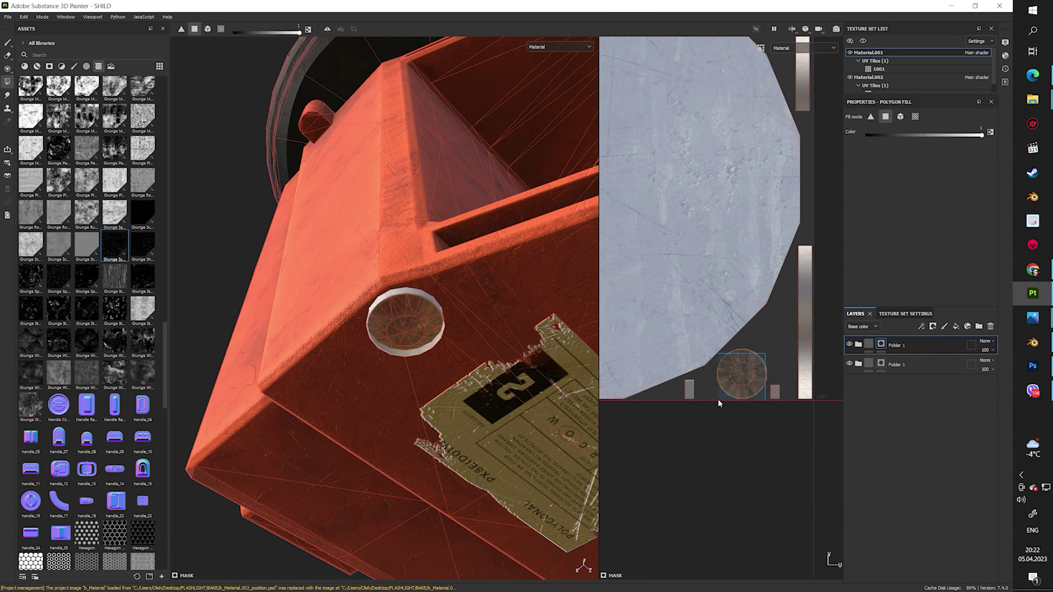
pyautogui.moveTo(709, 400); pyautogui.dragTo(815, 370, button='middle')
pyautogui.scroll(5, 815, 371)
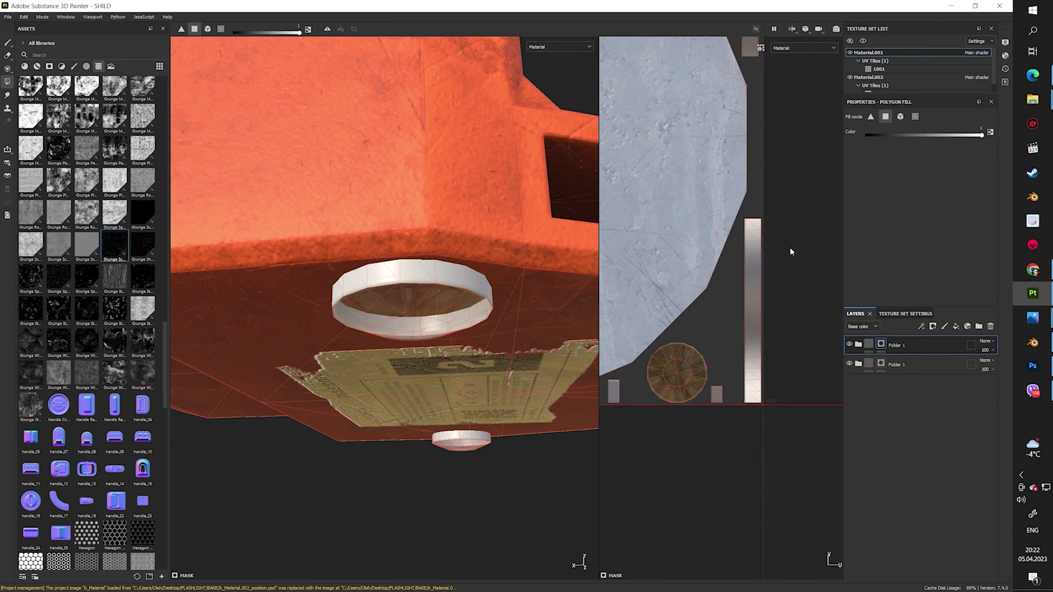
pyautogui.scroll(3, 815, 370)
pyautogui.click(886, 442)
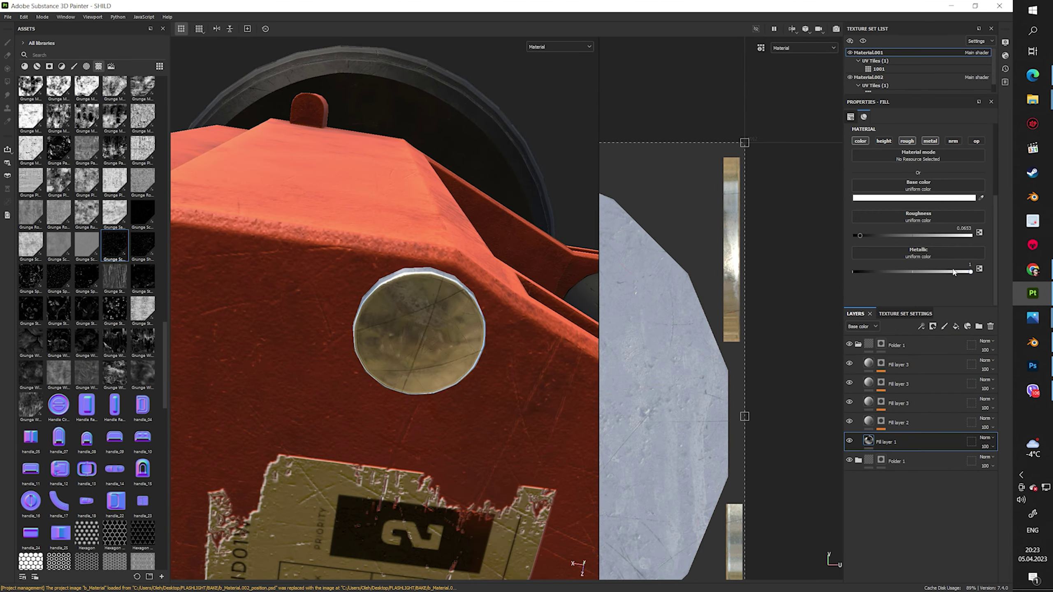
pyautogui.click(927, 198)
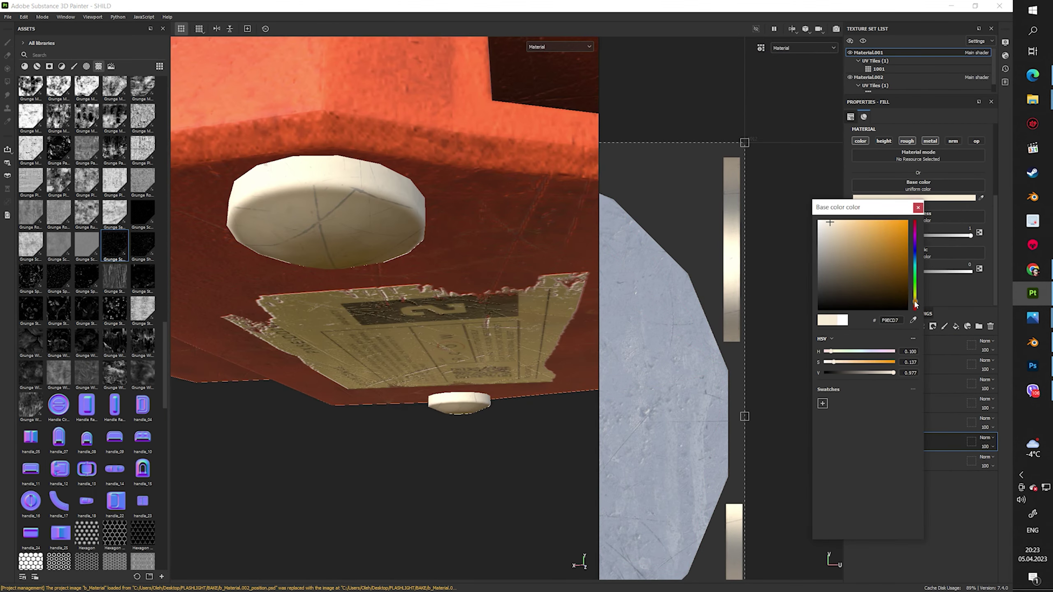
pyautogui.moveTo(915, 306); pyautogui.dragTo(914, 282)
pyautogui.click(827, 232)
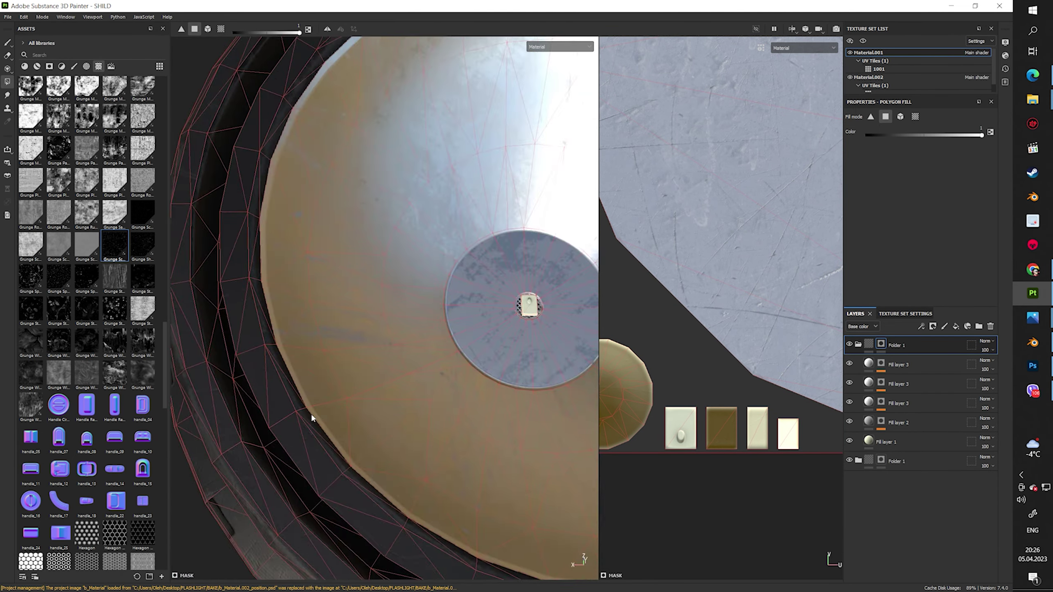
# Set the colour of the LED's Fill layer 3 to hex FFFFFF
pyautogui.click(918, 365)
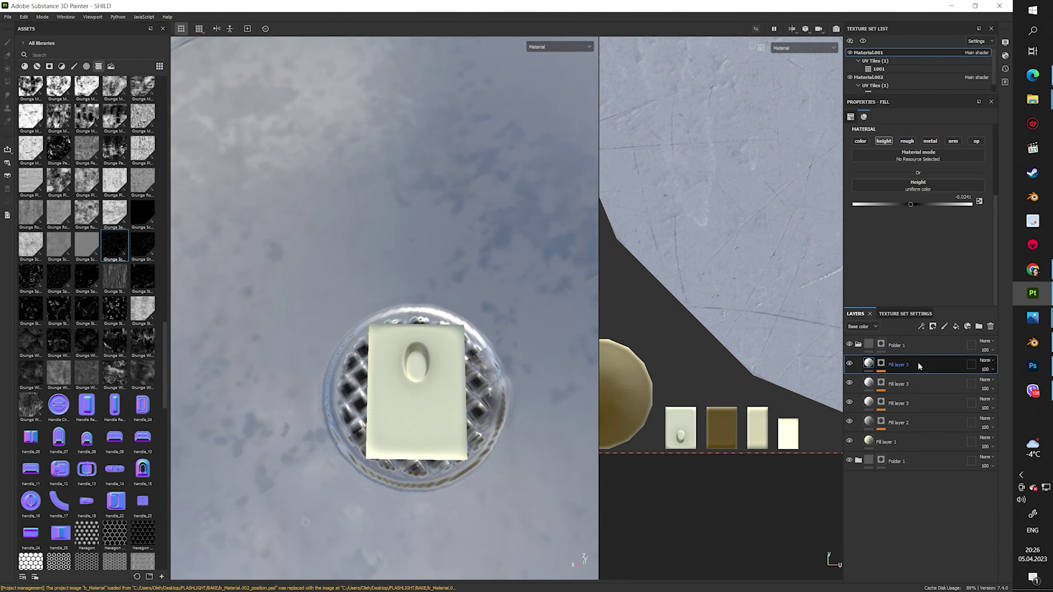
pyautogui.click(914, 198)
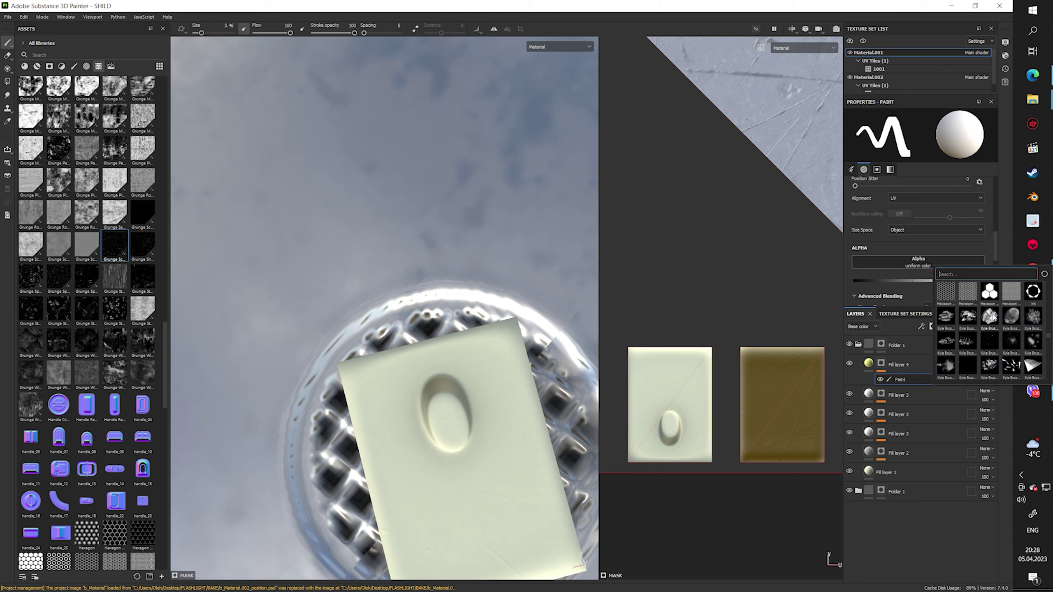
pyautogui.write('s')
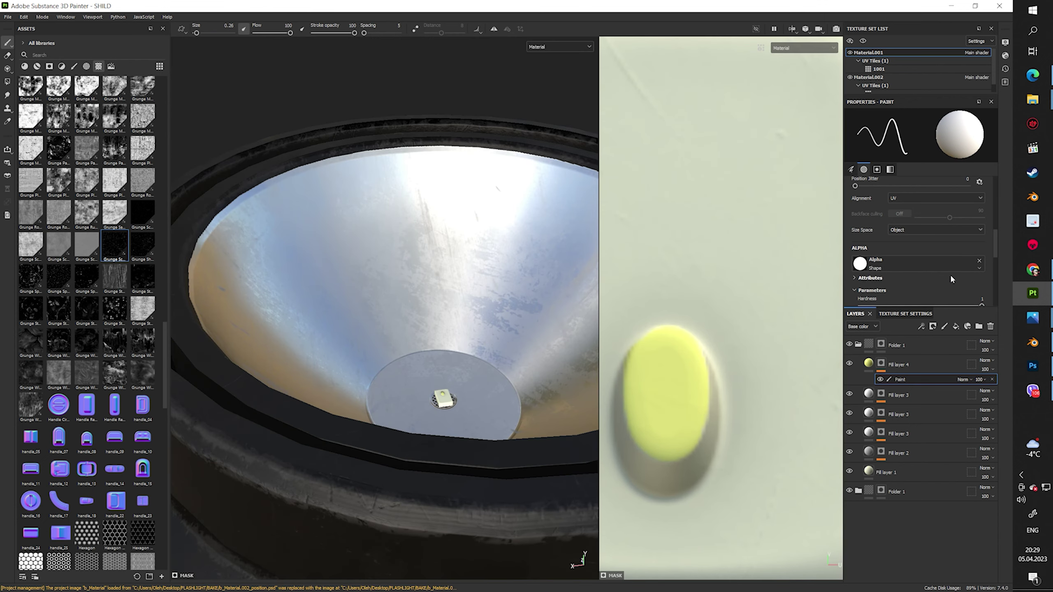
pyautogui.click(916, 392)
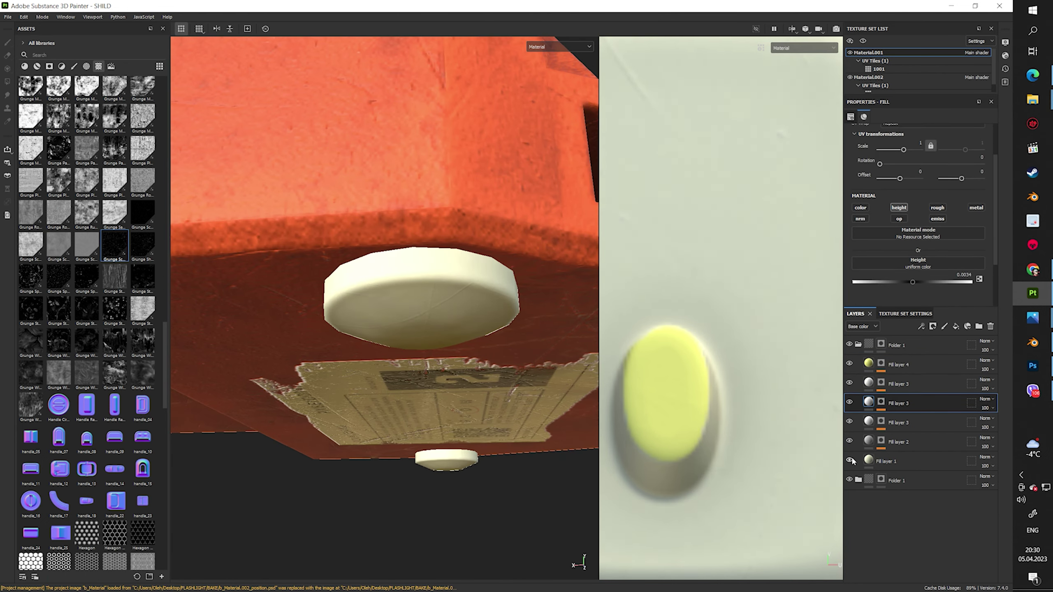
pyautogui.write('FFFFFF')
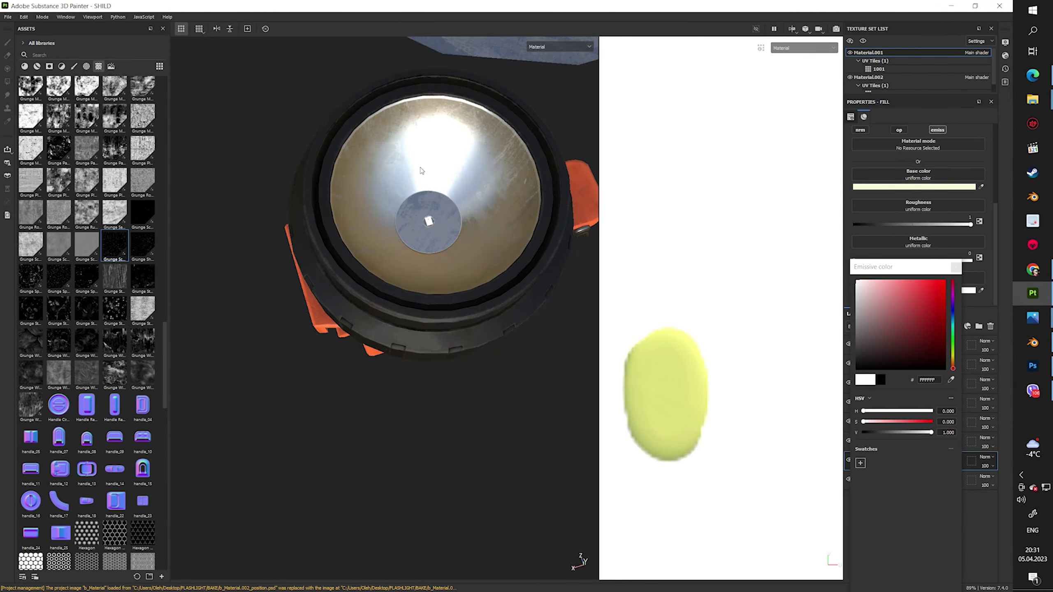
# Add a new fill layer on top inside Folder 1
pyautogui.click(961, 276)
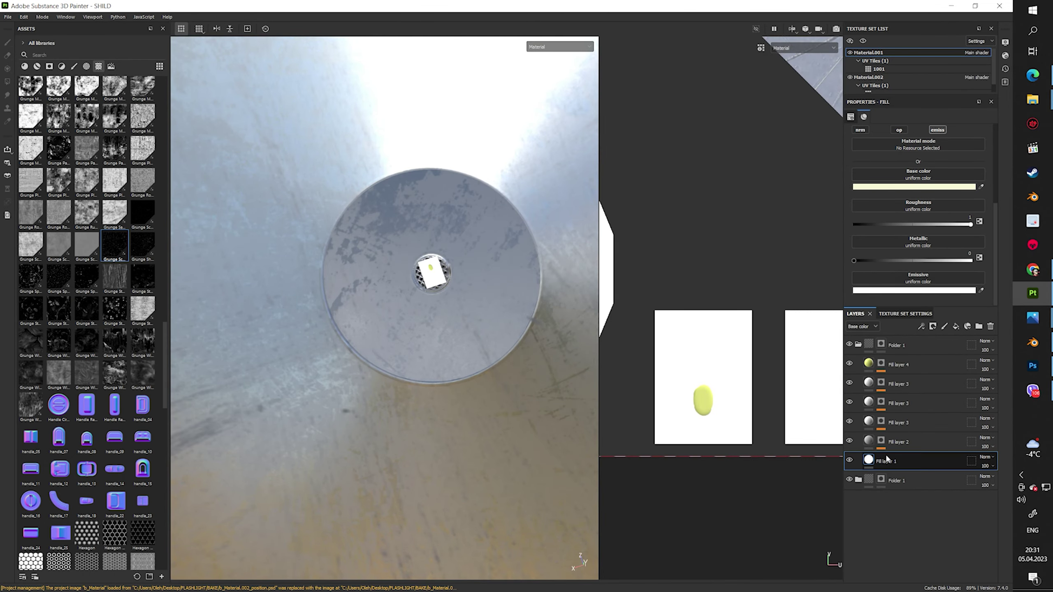
pyautogui.click(944, 326)
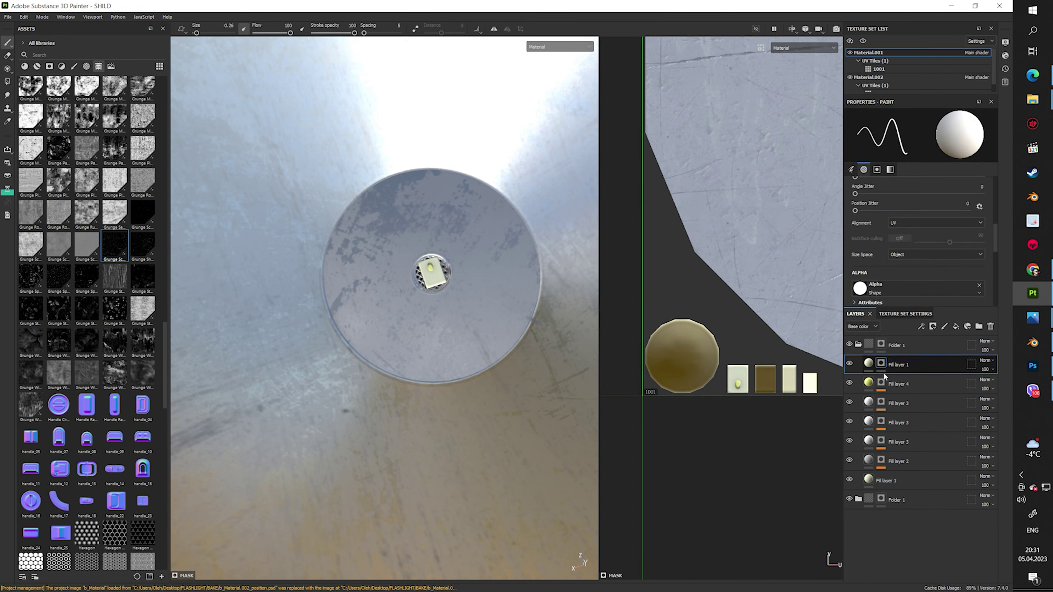
pyautogui.click(877, 362)
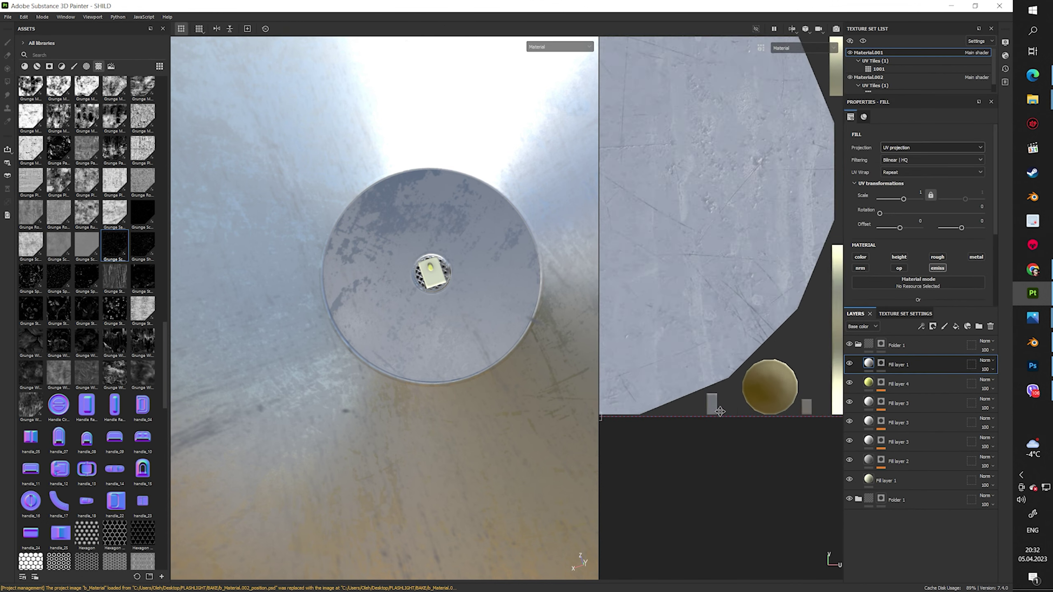
pyautogui.click(882, 343)
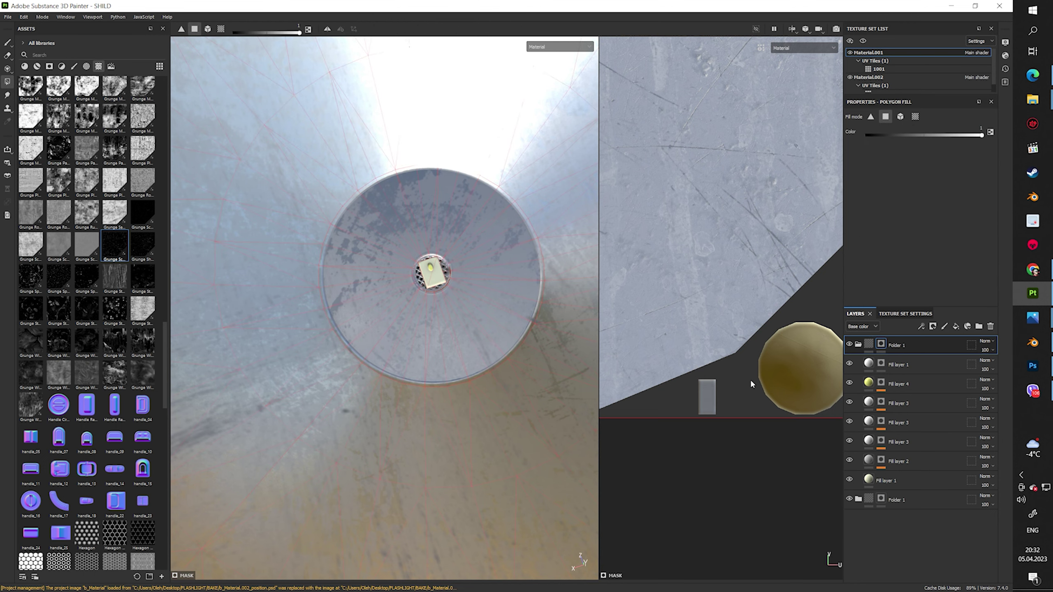
pyautogui.scroll(-3, 711, 406)
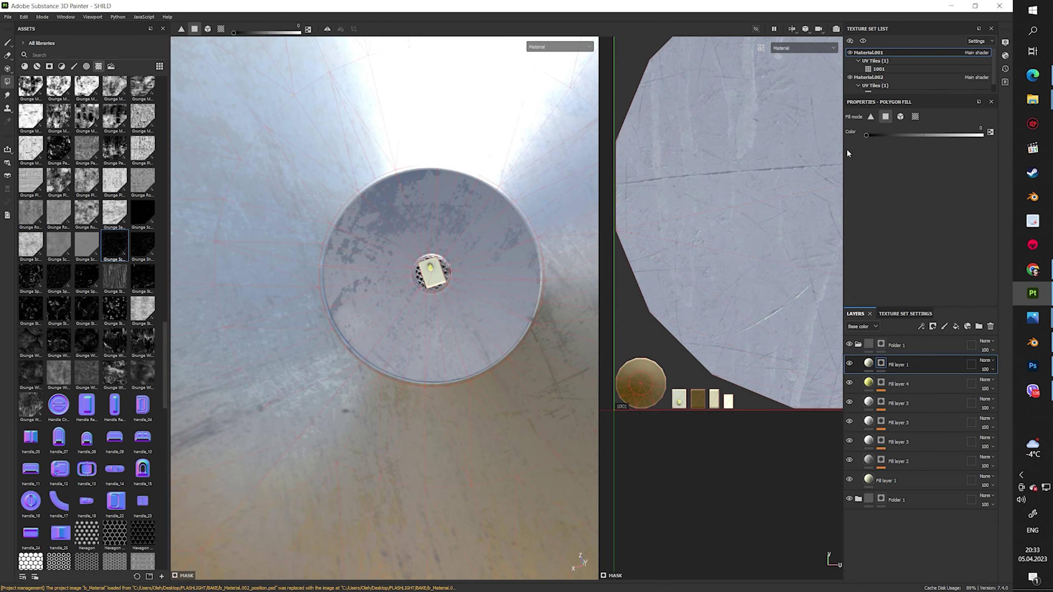
# Enable the emissive channel on the new layer and set it to white
pyautogui.click(868, 364)
pyautogui.click(914, 209)
pyautogui.click(838, 261)
pyautogui.scroll(-2, 782, 273)
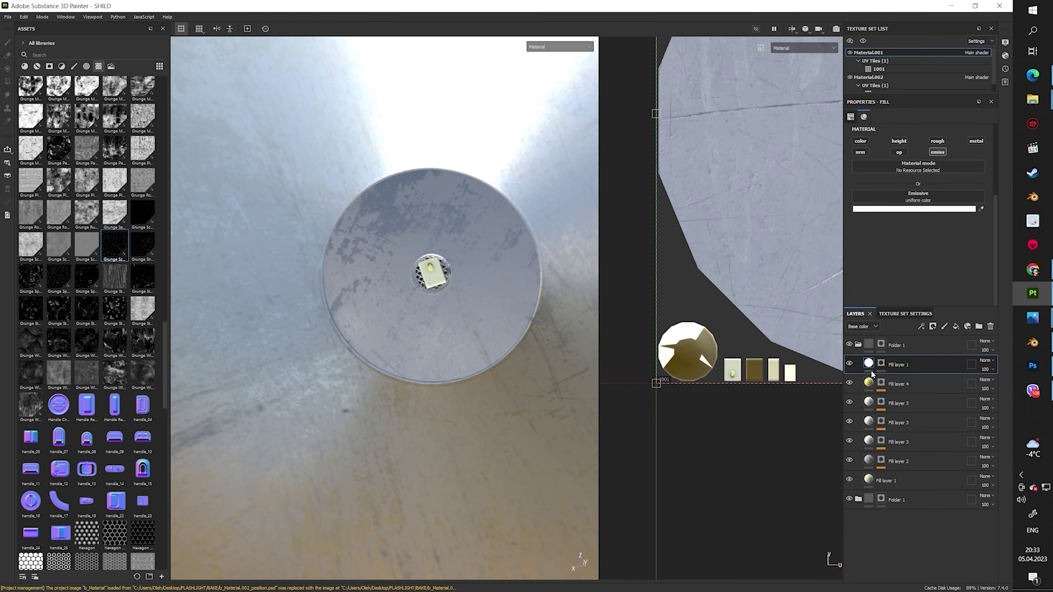
pyautogui.scroll(3, 747, 287)
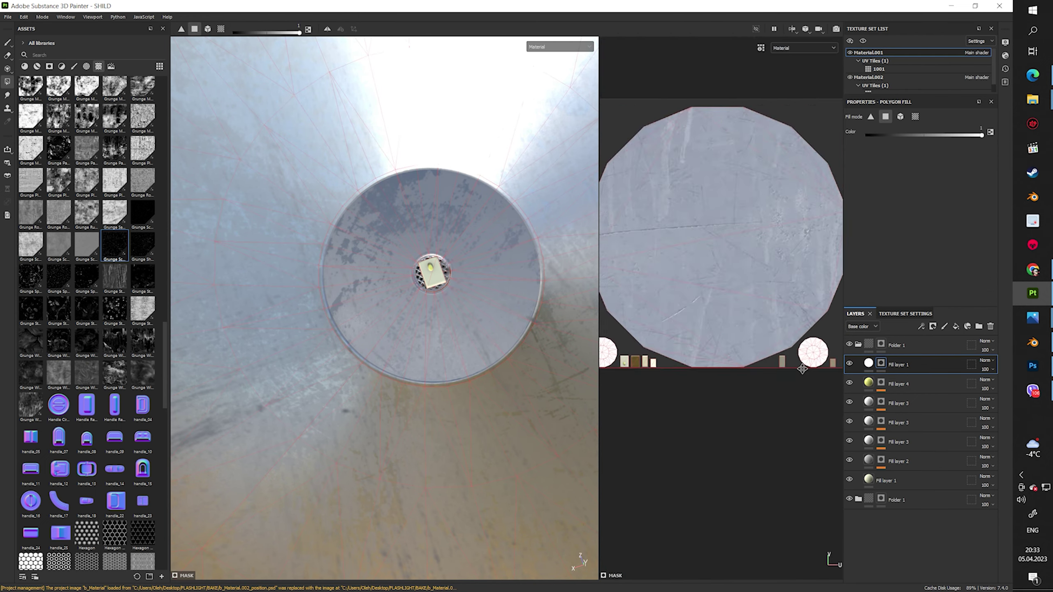
# Add a Paint effect to the fill layer's mask for painting over the LED spot
pyautogui.press('4')
pyautogui.rightClick(903, 364)
pyautogui.click(933, 330)
pyautogui.scroll(5, 431, 274)
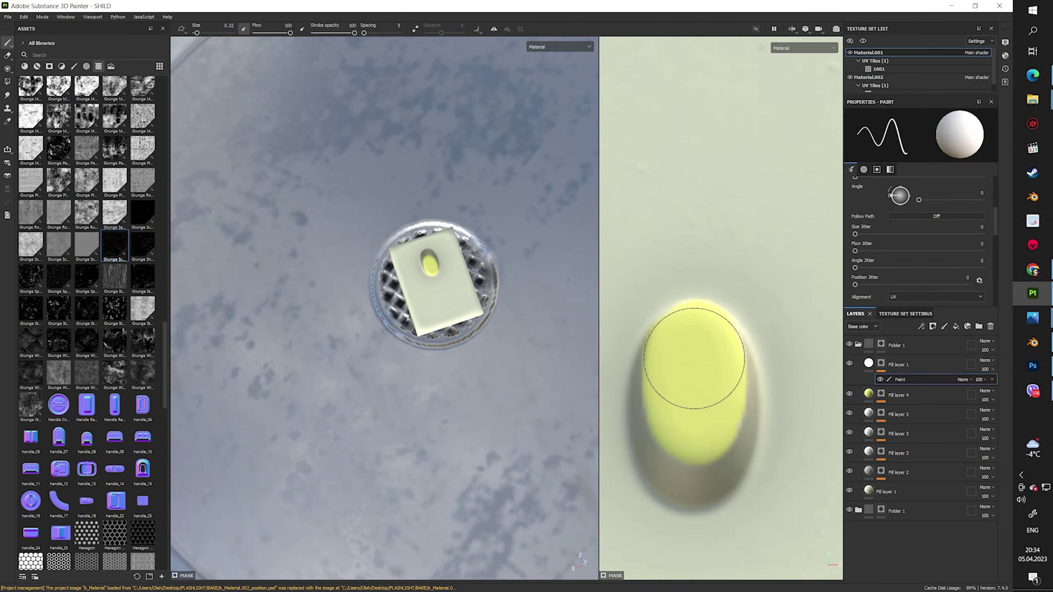
pyautogui.scroll(-2, 717, 402)
pyautogui.keyDown('alt'); pyautogui.moveTo(431, 274); pyautogui.dragTo(596, 244); pyautogui.keyUp('alt')
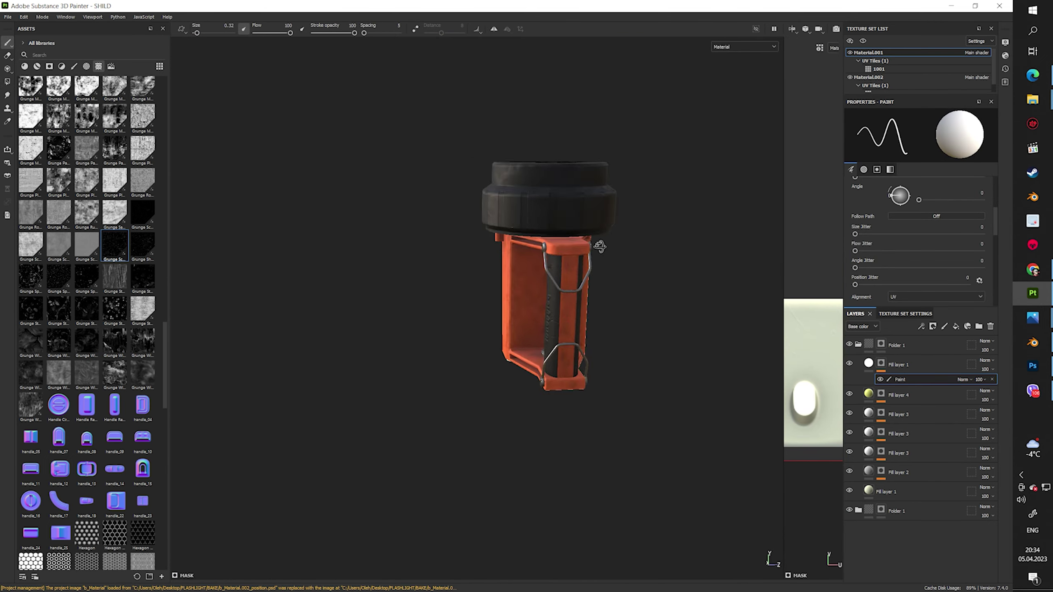
pyautogui.scroll(5, 517, 240)
pyautogui.keyDown('alt'); pyautogui.moveTo(517, 240); pyautogui.dragTo(477, 66); pyautogui.keyUp('alt')
pyautogui.scroll(-5, 476, 66)
# Create a T_SM_FLASHLIGHT folder inside FLASHLIGHT as the texture export destination
pyautogui.click(25, 153)
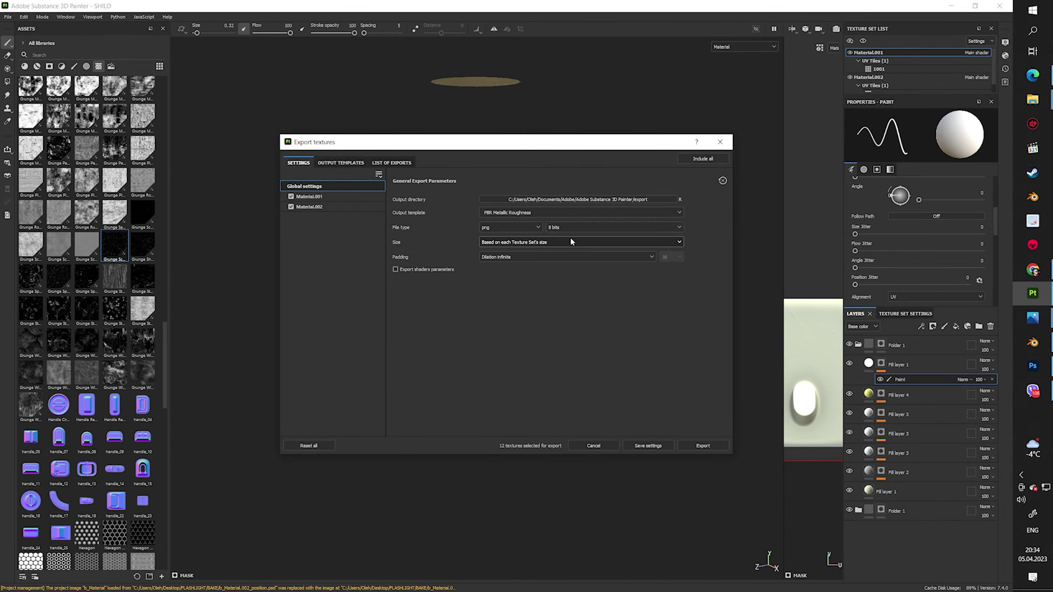
pyautogui.click(571, 238)
pyautogui.rightClick(400, 265)
pyautogui.click(428, 294)
pyautogui.write('sm')
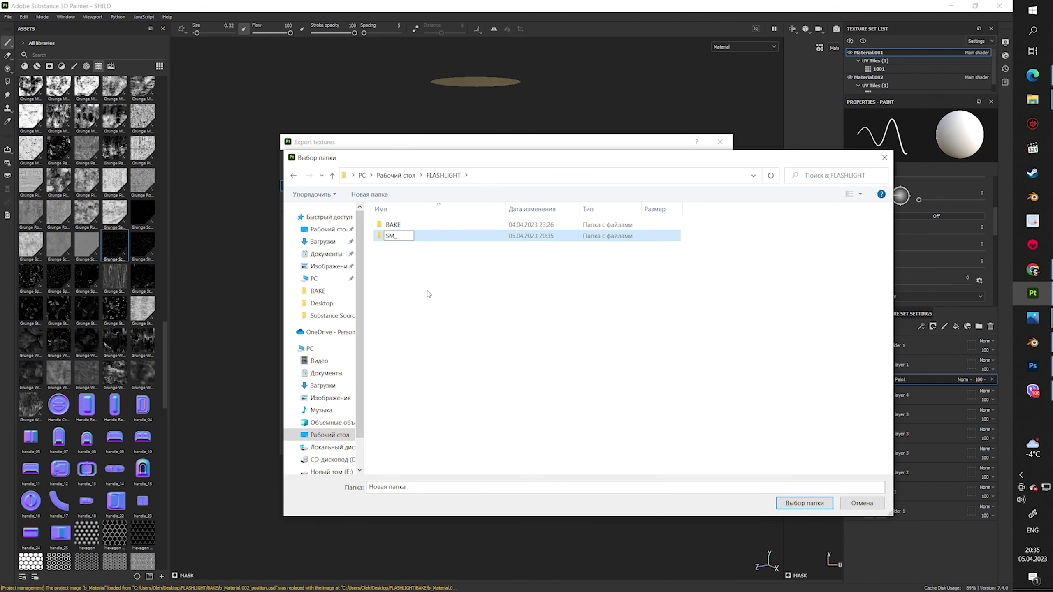
pyautogui.rightClick(405, 235)
pyautogui.press('Escape')
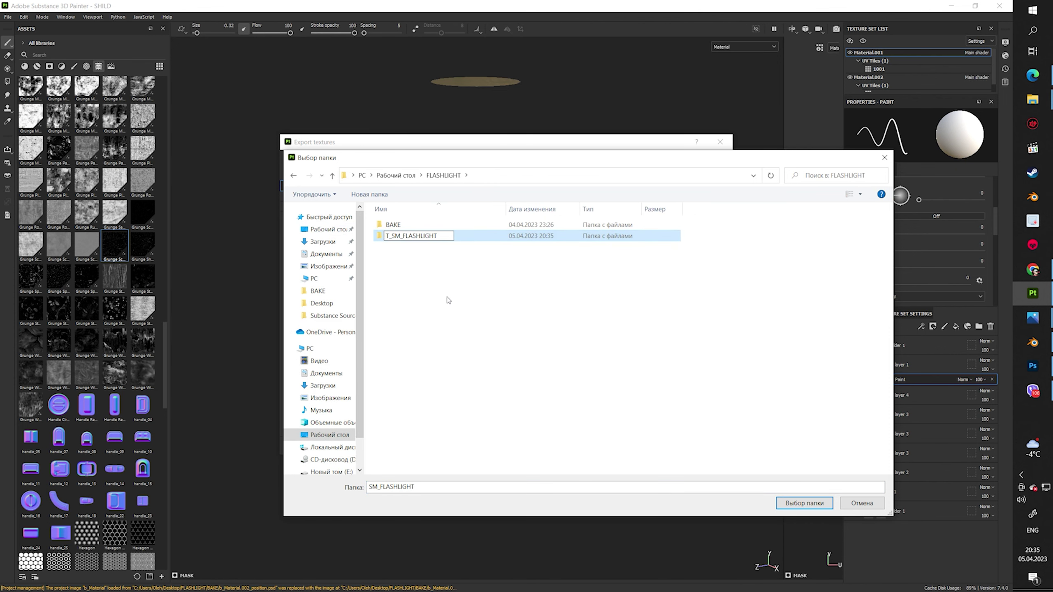
pyautogui.click(804, 503)
# Export the textures with the Document channels + Normal + AO (With Alpha) template
pyautogui.click(333, 163)
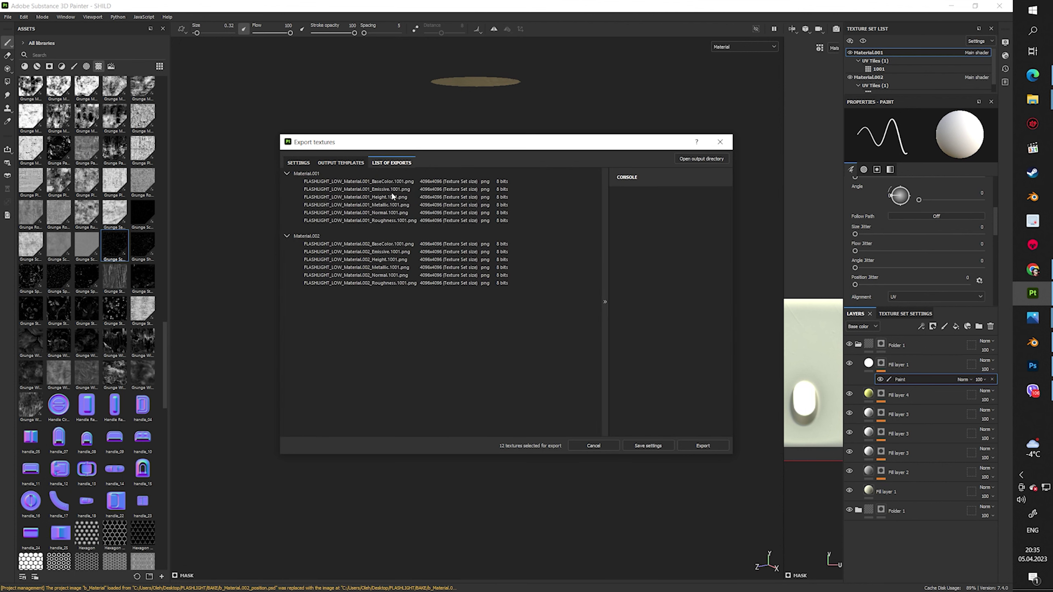
pyautogui.click(580, 212)
pyautogui.scroll(3, 552, 273)
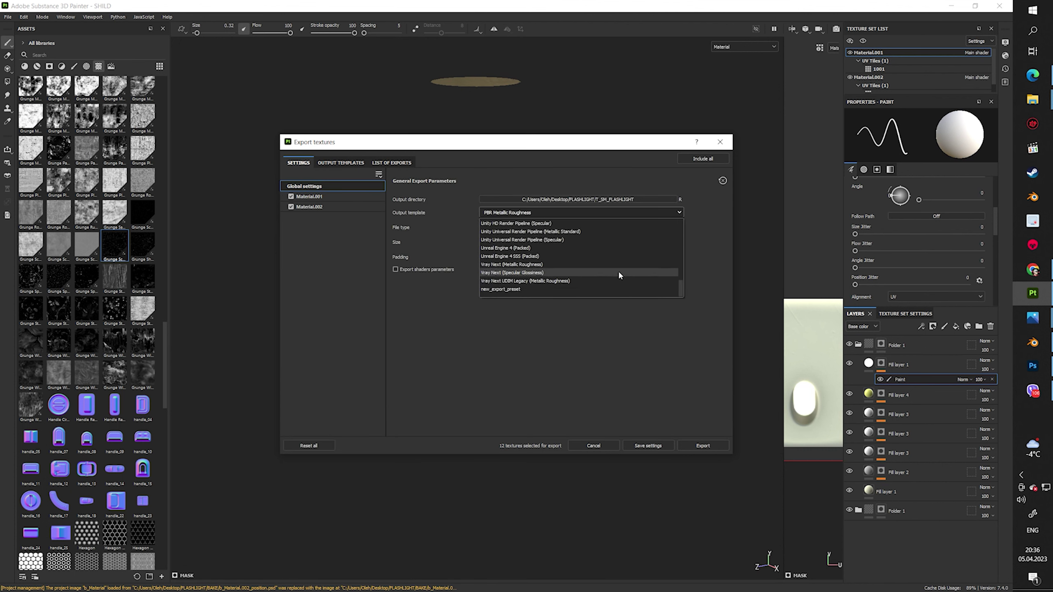
pyautogui.scroll(3, 566, 266)
pyautogui.click(551, 261)
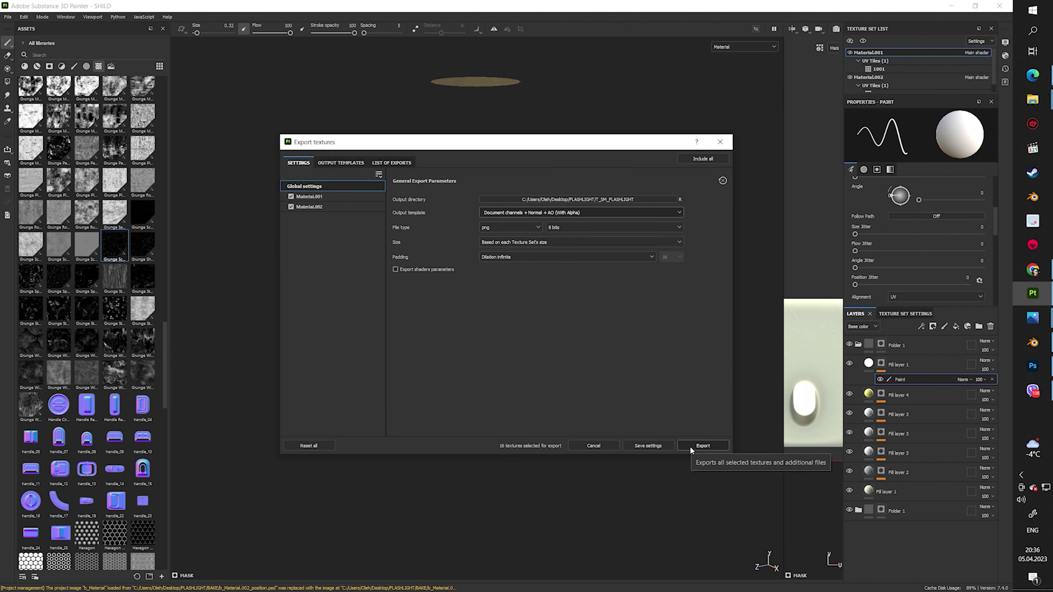
pyautogui.click(702, 445)
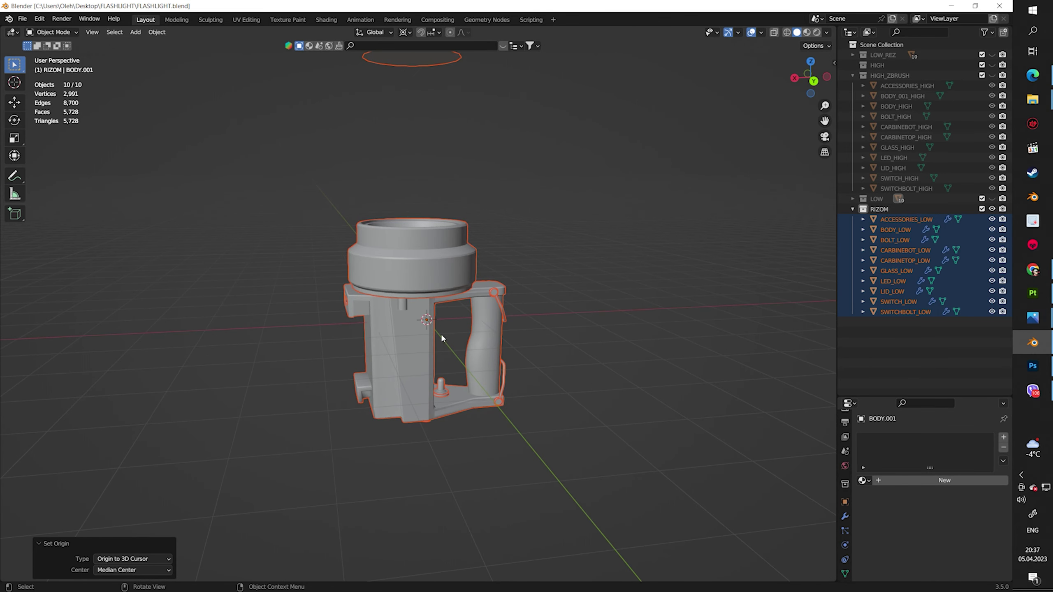
# With BODY_LOW selected, create a new collection named SM_FLASHLIGHT
pyautogui.click(895, 230)
pyautogui.click(12, 312)
pyautogui.rightClick(883, 352)
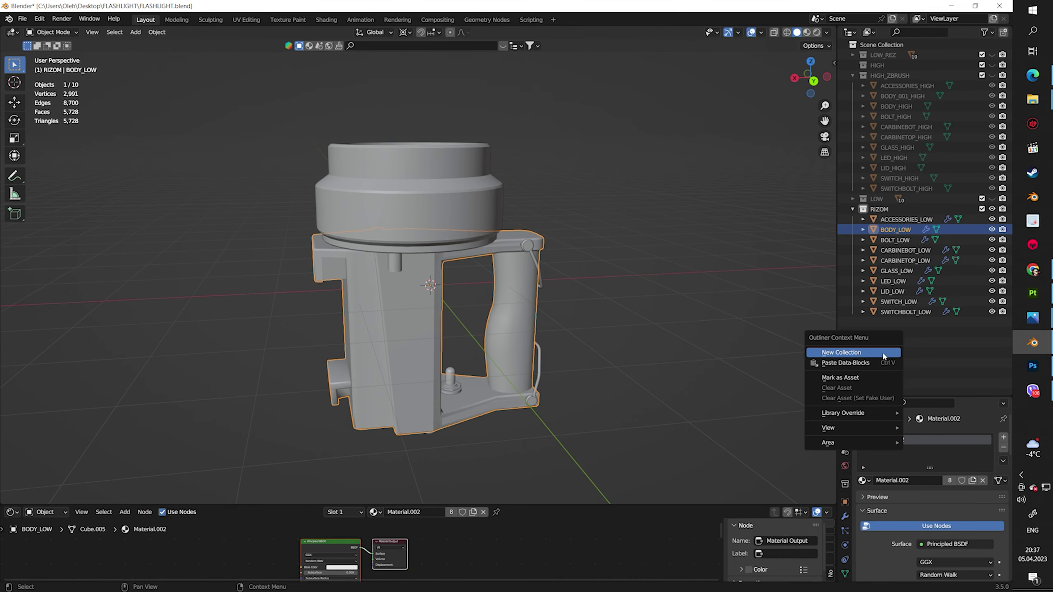
pyautogui.click(883, 352)
pyautogui.doubleClick(898, 323)
pyautogui.write('s')
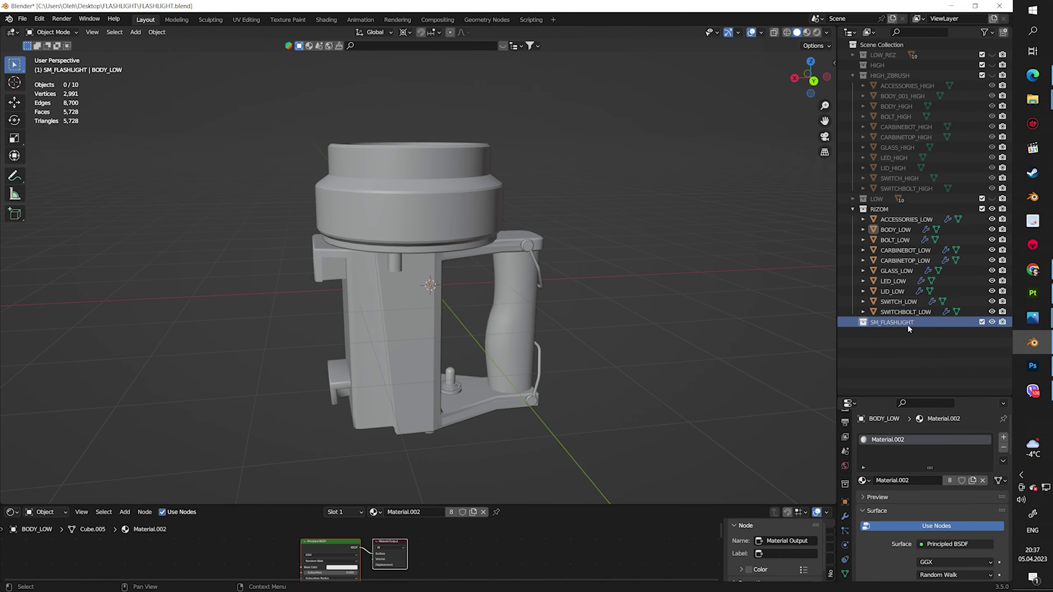
# Rename the body material to M_BASE_FLASHLIGHT and paste the low-poly parts into SM_FLASHLIGHT
pyautogui.doubleClick(920, 440)
pyautogui.press('BackSpace')
pyautogui.write('M_BASE_FLASHLIGHT')
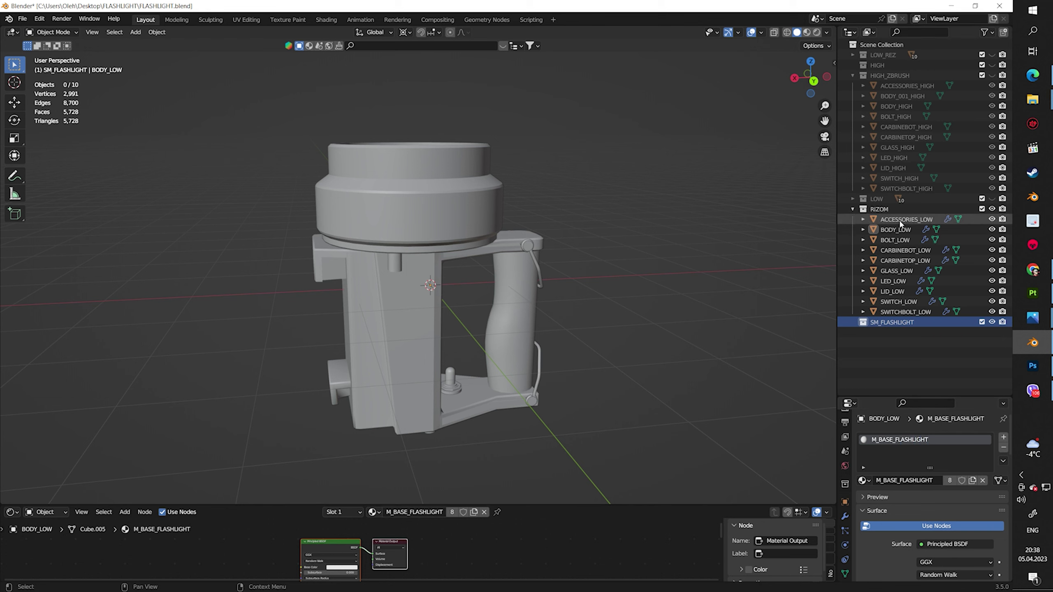
pyautogui.hotkey('ctrl', 'v')
pyautogui.click(853, 209)
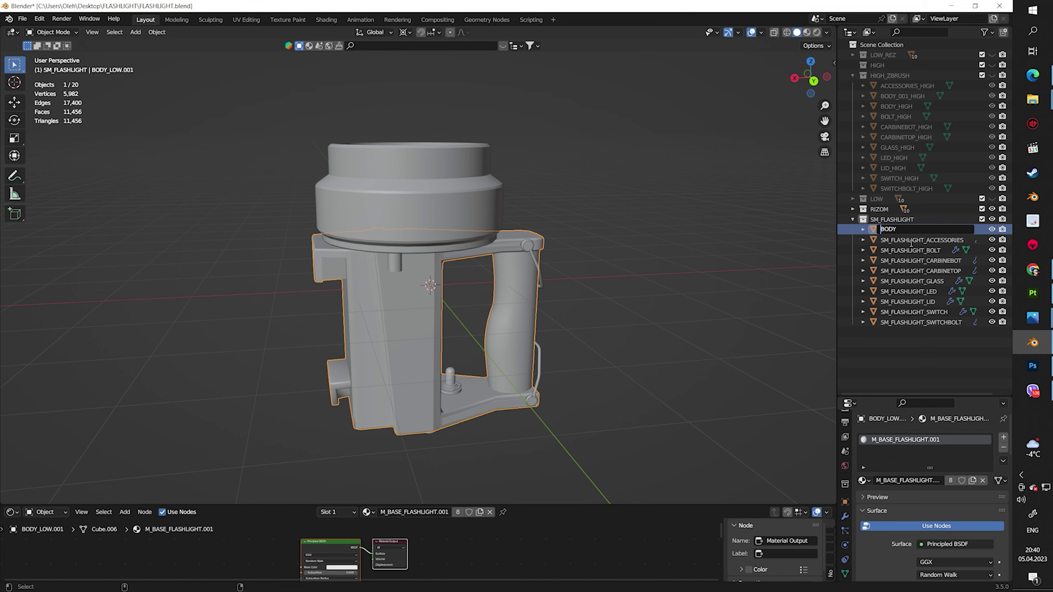
# Set the LOW_REZ glass disk's origin to its geometry, swapping LOW_REZ and SM_FLASHLIGHT visibility
pyautogui.click(991, 219)
pyautogui.click(991, 54)
pyautogui.moveTo(426, 347); pyautogui.dragTo(564, 310, button='middle')
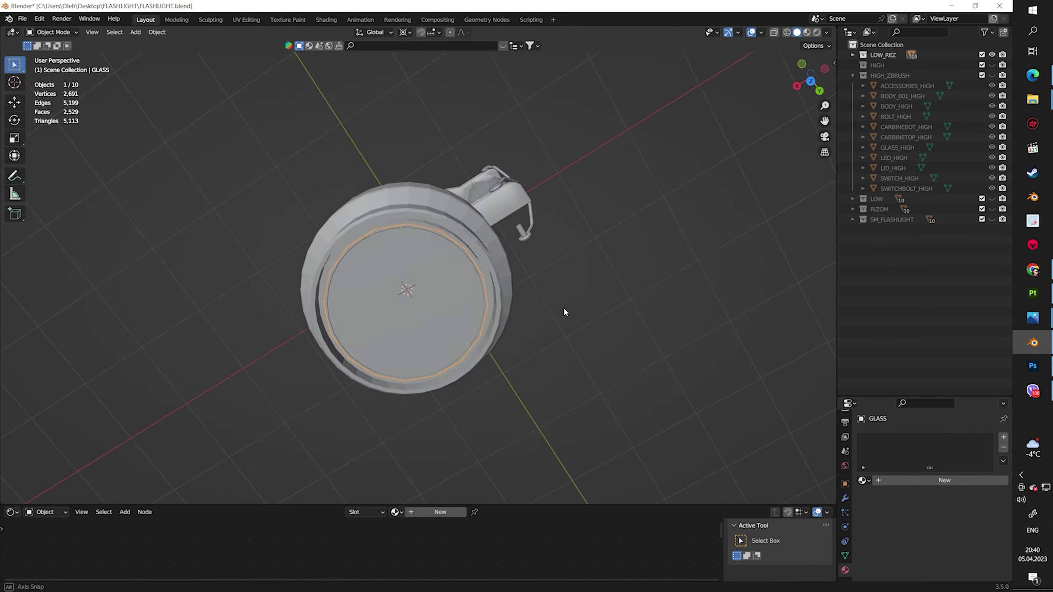
pyautogui.click(157, 32)
pyautogui.click(284, 65)
pyautogui.moveTo(284, 65); pyautogui.dragTo(564, 137, button='middle')
pyautogui.click(991, 55)
pyautogui.click(992, 219)
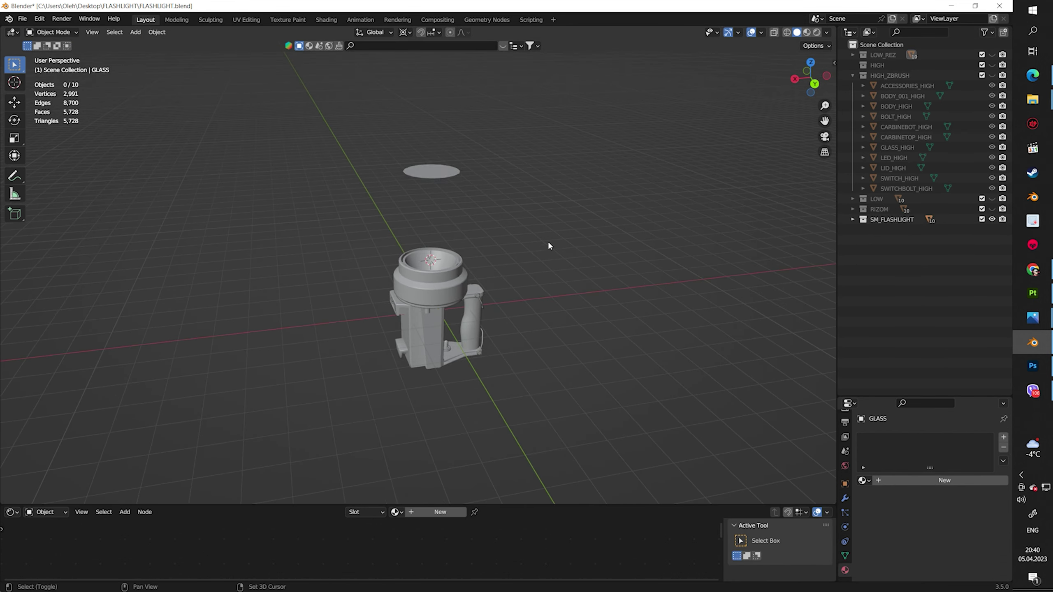
# Seat the SM_FLASHLIGHT_GLASS disk inside the flashlight head, then select the body
pyautogui.click(433, 171)
pyautogui.scroll(5, 485, 221)
pyautogui.hotkey('ctrl', 'z')
pyautogui.scroll(-5, 486, 221)
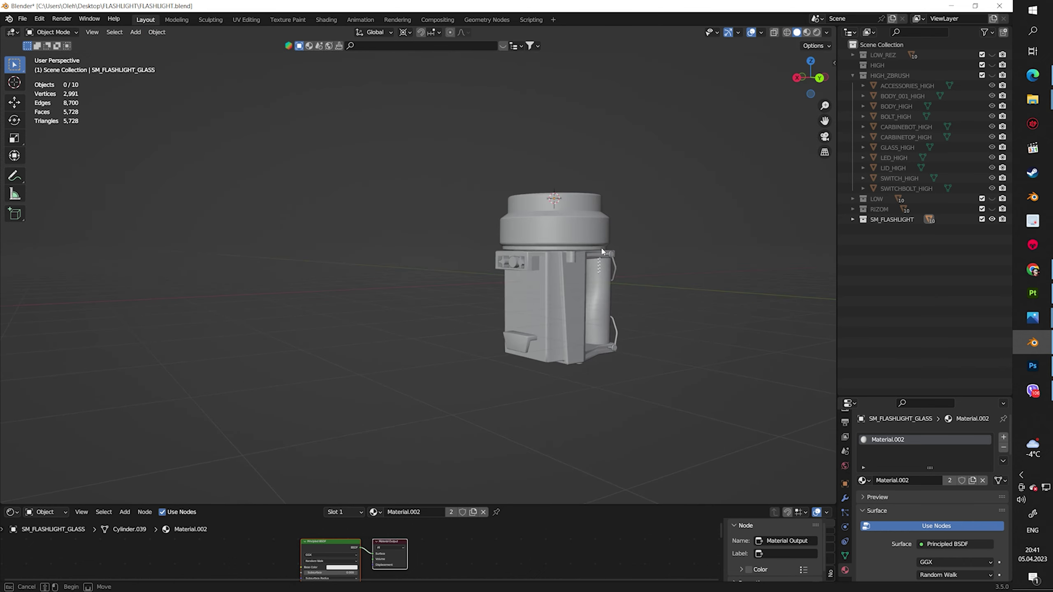
pyautogui.moveTo(485, 222)
pyautogui.mouseDown(button='middle')
pyautogui.moveTo(539, 248)
pyautogui.moveTo(563, 315)
pyautogui.mouseUp(button='middle')
pyautogui.scroll(-3, 563, 315)
pyautogui.click(564, 314)
# Load the body's exported texture files through Principled Texture Setup
pyautogui.hotkey('ctrl', 'shift', 't')
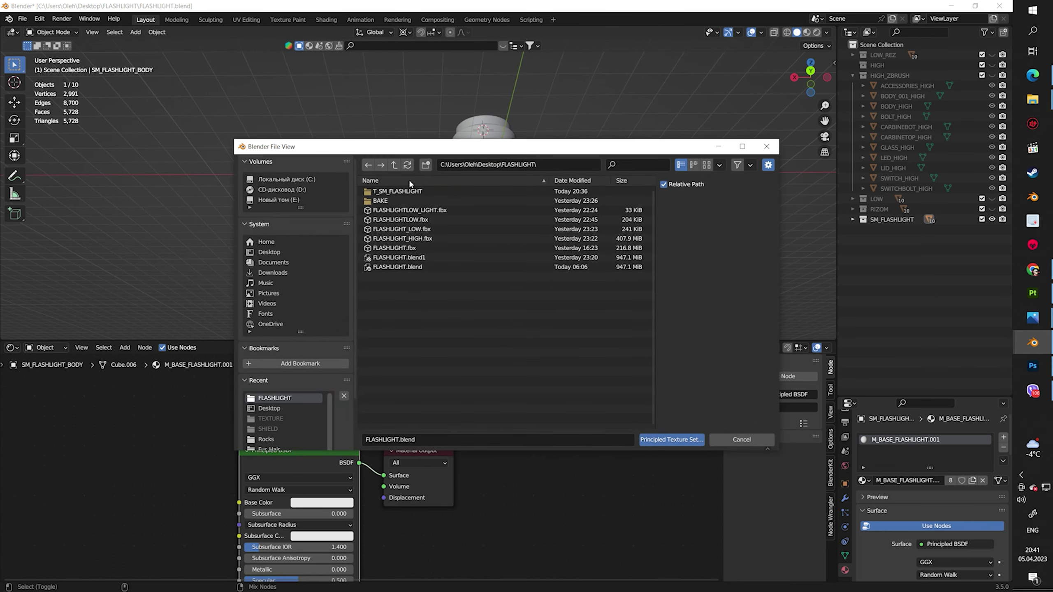
pyautogui.moveTo(644, 195); pyautogui.dragTo(646, 248)
pyautogui.click(671, 440)
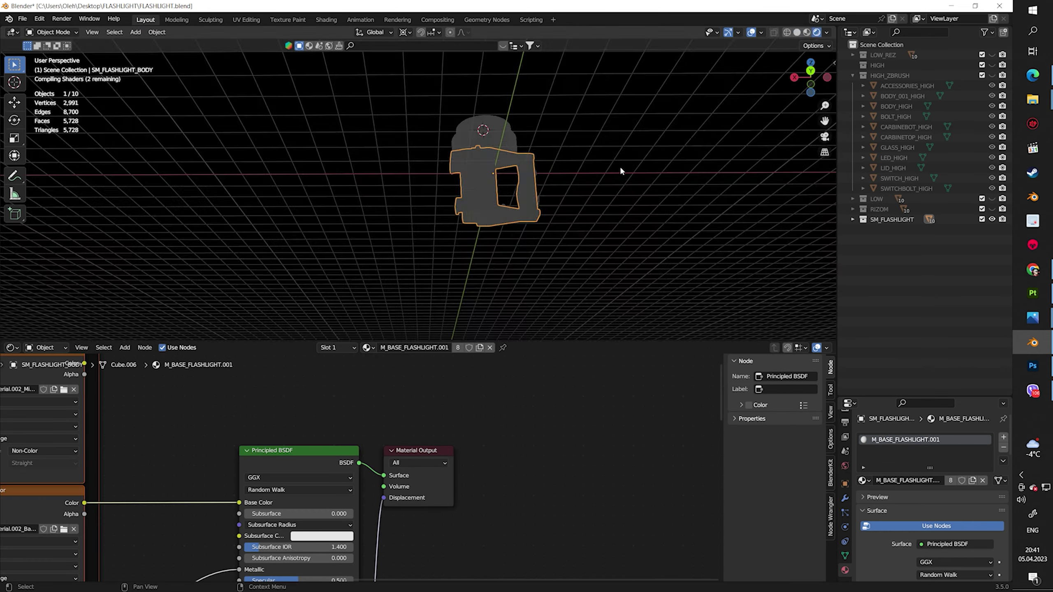
pyautogui.moveTo(616, 341); pyautogui.dragTo(616, 463)
pyautogui.moveTo(616, 365)
pyautogui.mouseDown(button='middle')
pyautogui.moveTo(657, 311)
pyautogui.moveTo(517, 261)
pyautogui.mouseUp(button='middle')
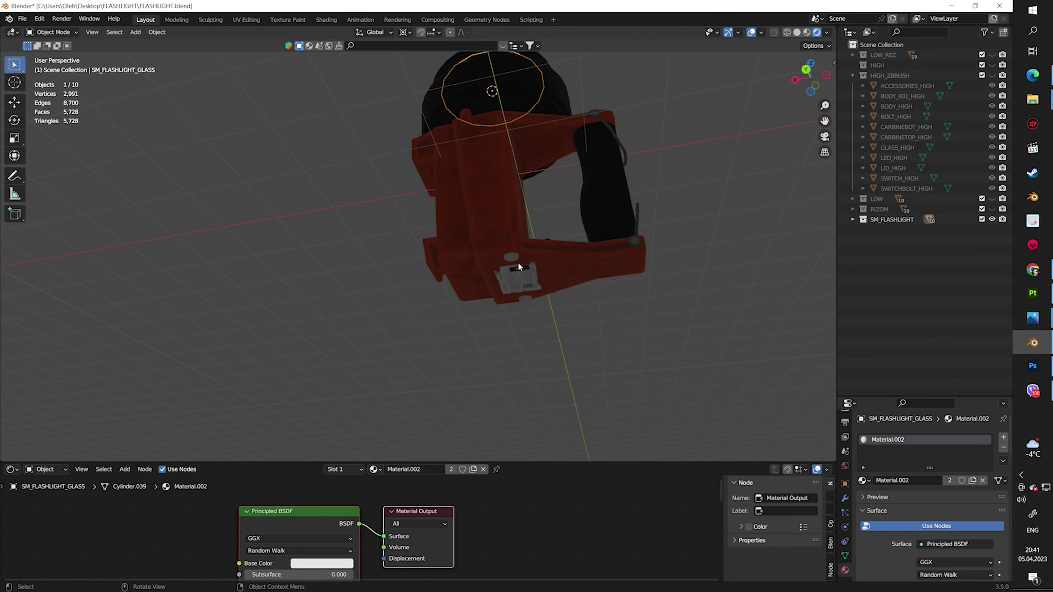
# Name the glass and LED material M_OPA_FLASHLIGHT and load the Material.001 textures into it
pyautogui.doubleClick(945, 440)
pyautogui.click(511, 256)
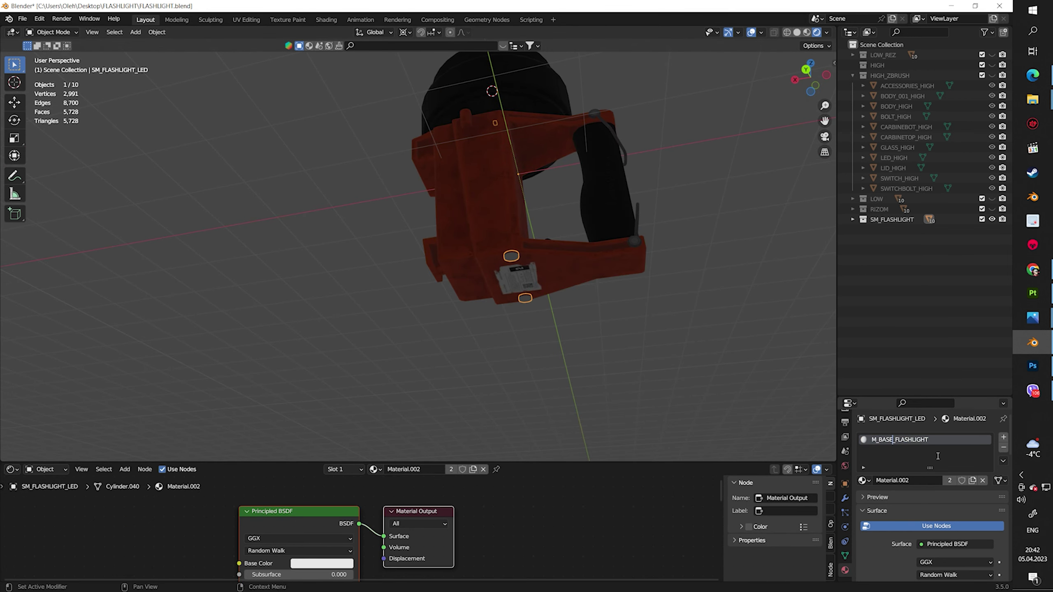
pyautogui.press('Return')
pyautogui.moveTo(580, 269); pyautogui.dragTo(617, 290, button='middle')
pyautogui.click(290, 510)
pyautogui.hotkey('ctrl', 'shift', 't')
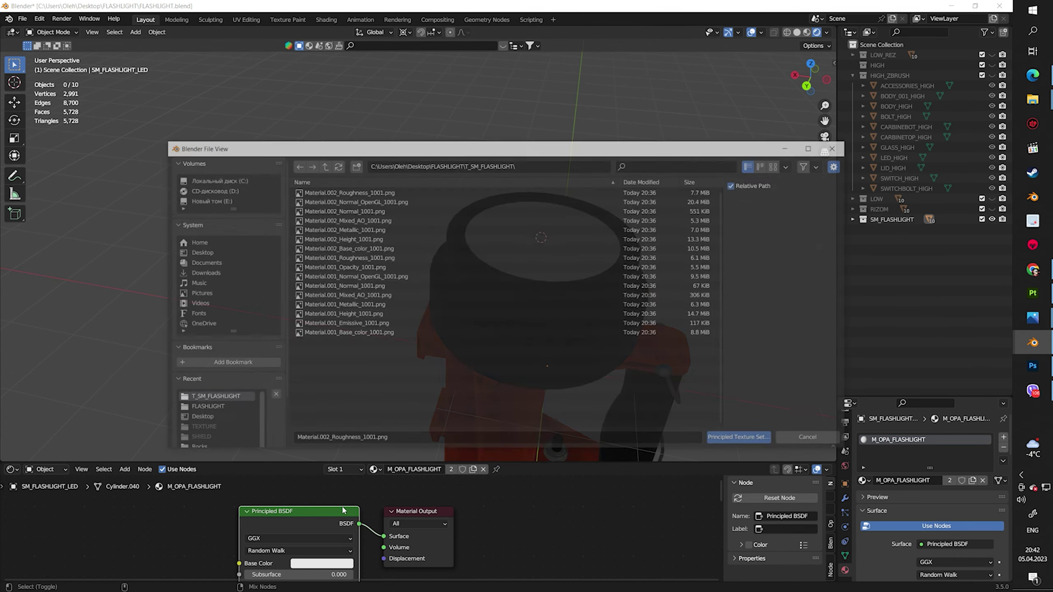
pyautogui.moveTo(299, 255); pyautogui.dragTo(410, 369)
pyautogui.click(720, 440)
# Set the M_OPA_FLASHLIGHT blend mode to Alpha Blend and enable backface culling
pyautogui.moveTo(871, 398); pyautogui.dragTo(871, 224)
pyautogui.scroll(-10, 954, 373)
pyautogui.click(972, 502)
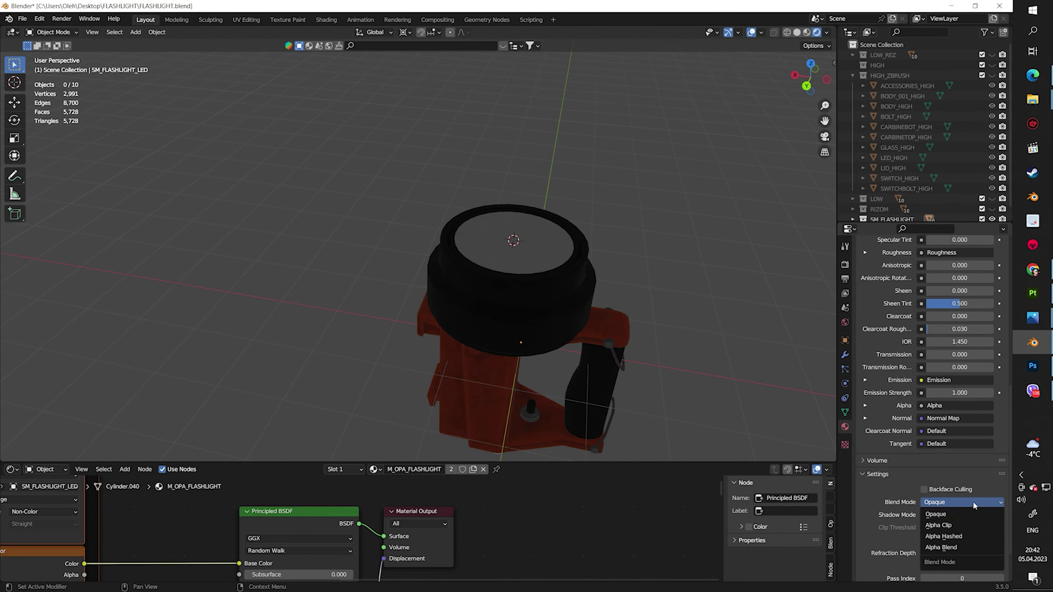
pyautogui.moveTo(748, 435)
pyautogui.mouseDown(button='middle')
pyautogui.moveTo(588, 309)
pyautogui.moveTo(601, 219)
pyautogui.mouseUp(button='middle')
pyautogui.scroll(3, 601, 219)
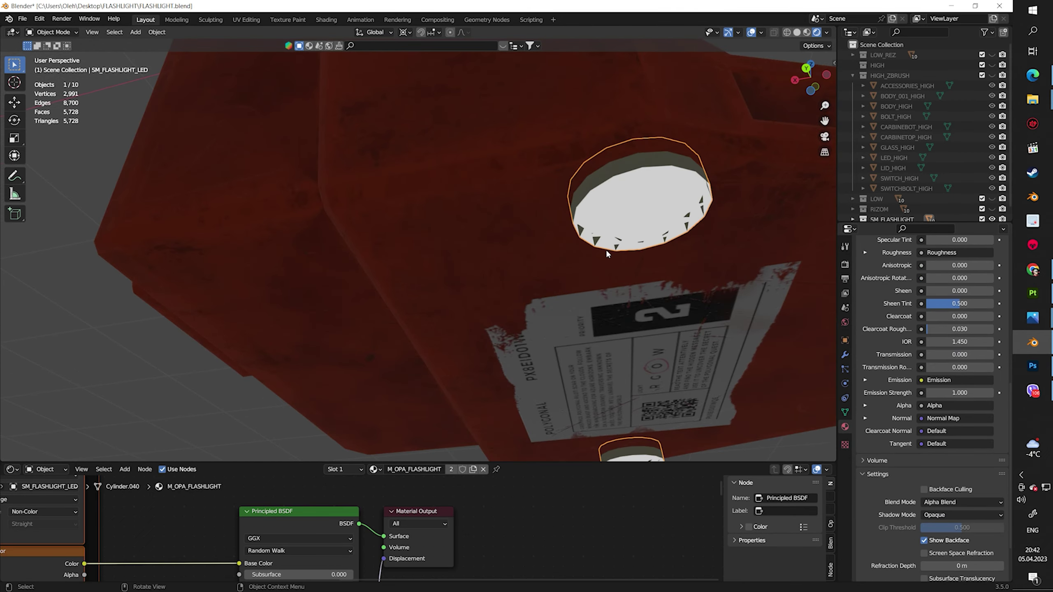
pyautogui.click(762, 32)
pyautogui.click(698, 227)
pyautogui.scroll(-3, 623, 324)
# Deselect everything, orbit around the flashlight head, and start adding a light
pyautogui.click(599, 394)
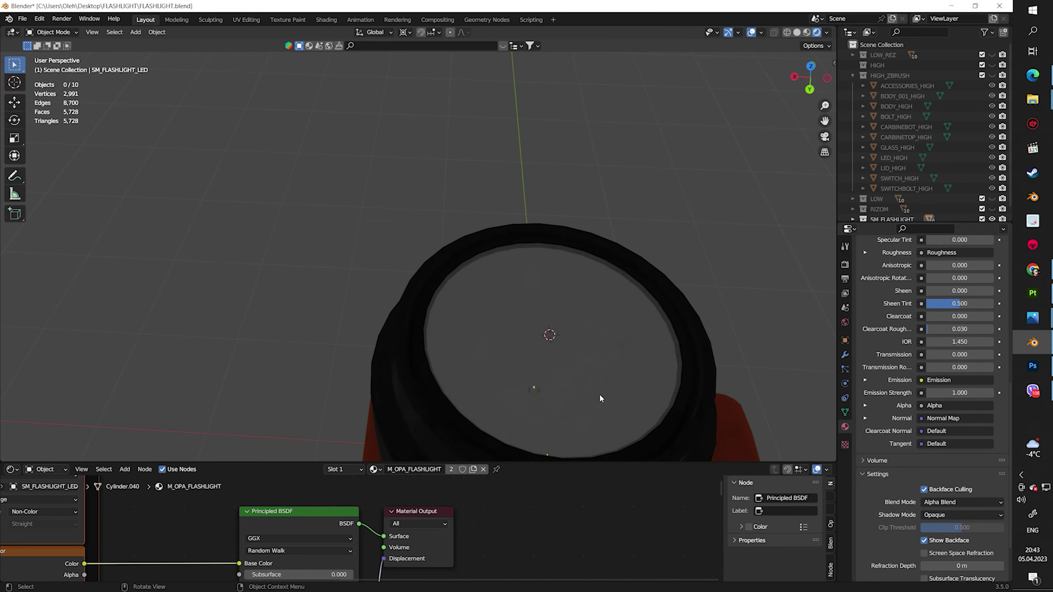
pyautogui.moveTo(599, 394); pyautogui.dragTo(704, 326, button='middle')
pyautogui.scroll(-5, 642, 331)
pyautogui.click(135, 32)
# Add an area light, move it along Y and scale it up
pyautogui.click(247, 204)
pyautogui.press('g')
pyautogui.press('y')
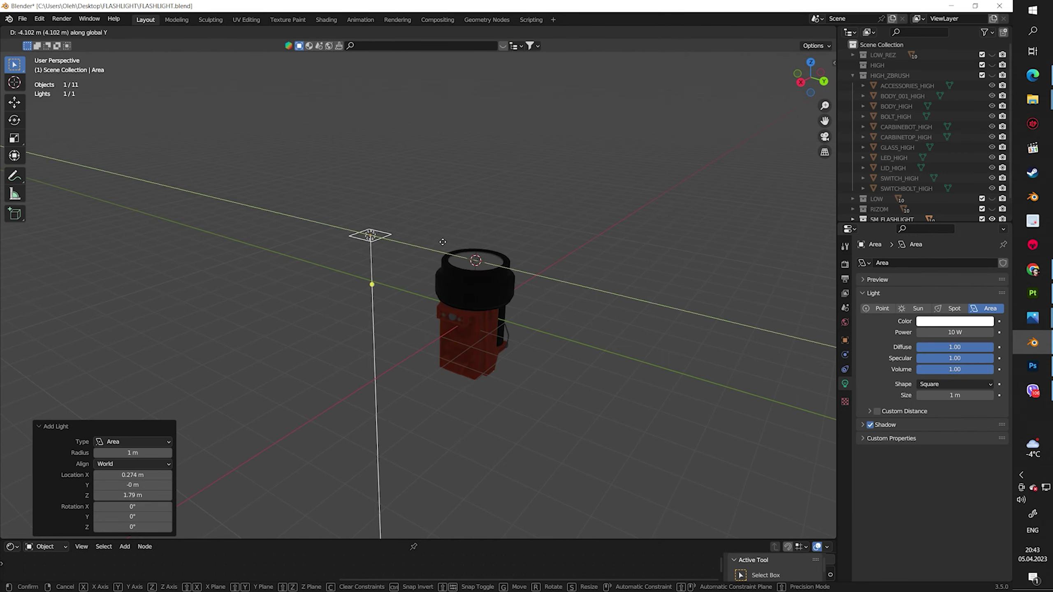
pyautogui.click(403, 33)
pyautogui.press('s')
pyautogui.click(497, 434)
pyautogui.moveTo(496, 434); pyautogui.dragTo(521, 270, button='middle')
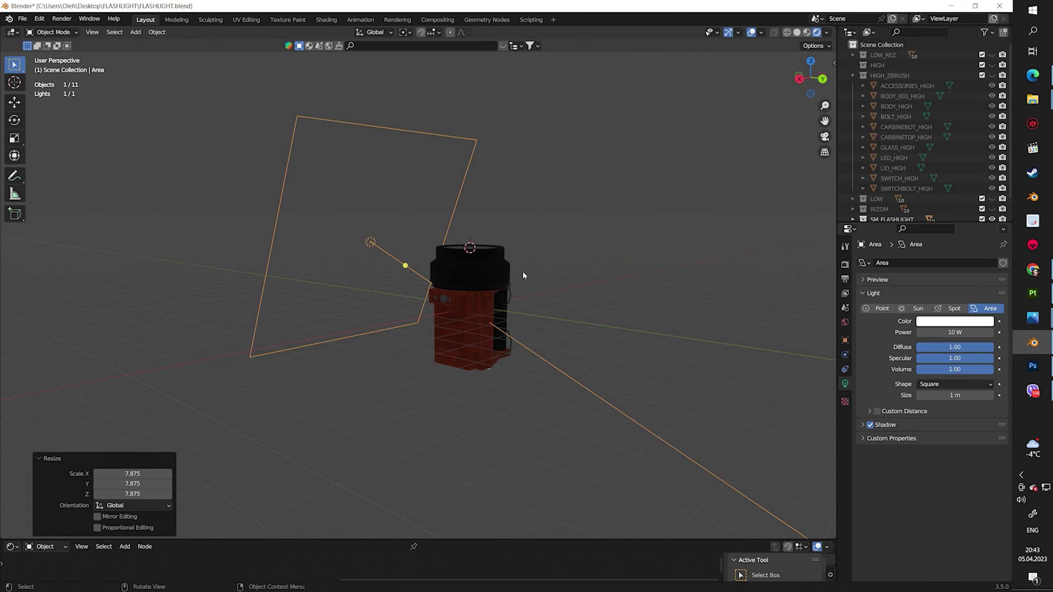
pyautogui.moveTo(522, 270); pyautogui.dragTo(482, 218)
# Snap the area light to the 3D cursor and set its power to 3000 W
pyautogui.hotkey('shift', 's')
pyautogui.click(156, 32)
pyautogui.click(306, 75)
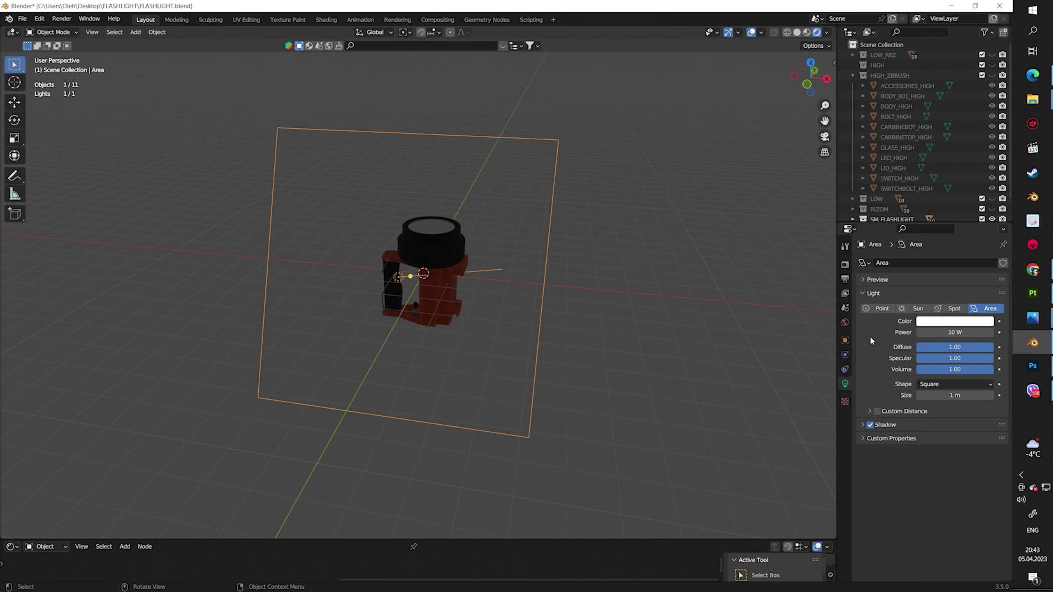
pyautogui.write('00')
pyautogui.press('Return')
# Enable high bit depth shadows and set the colour management look to Medium High Contrast
pyautogui.scroll(4, 415, 270)
pyautogui.click(845, 264)
pyautogui.scroll(-10, 885, 510)
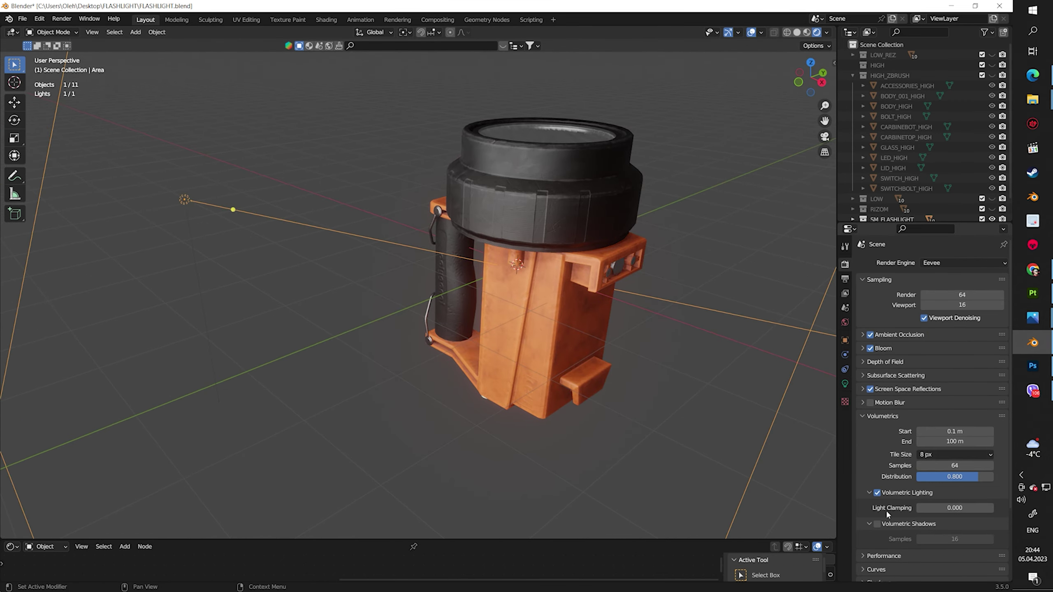
pyautogui.click(934, 539)
pyautogui.scroll(-3, 929, 497)
pyautogui.scroll(4, 864, 344)
pyautogui.scroll(-4, 891, 456)
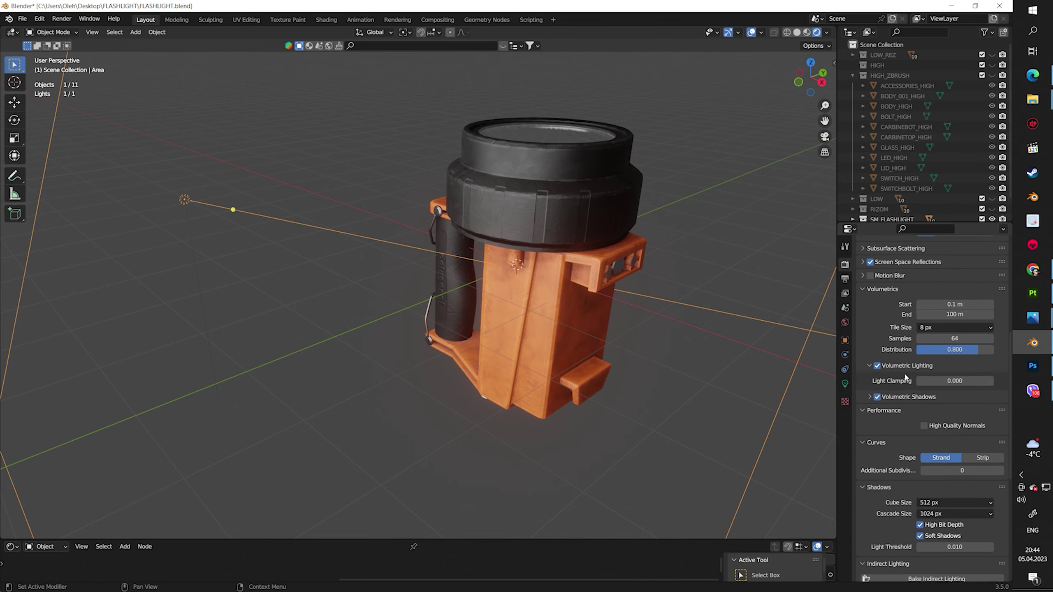
pyautogui.scroll(-8, 900, 549)
pyautogui.scroll(-4, 899, 549)
pyautogui.click(961, 522)
pyautogui.click(953, 488)
pyautogui.scroll(3, 415, 290)
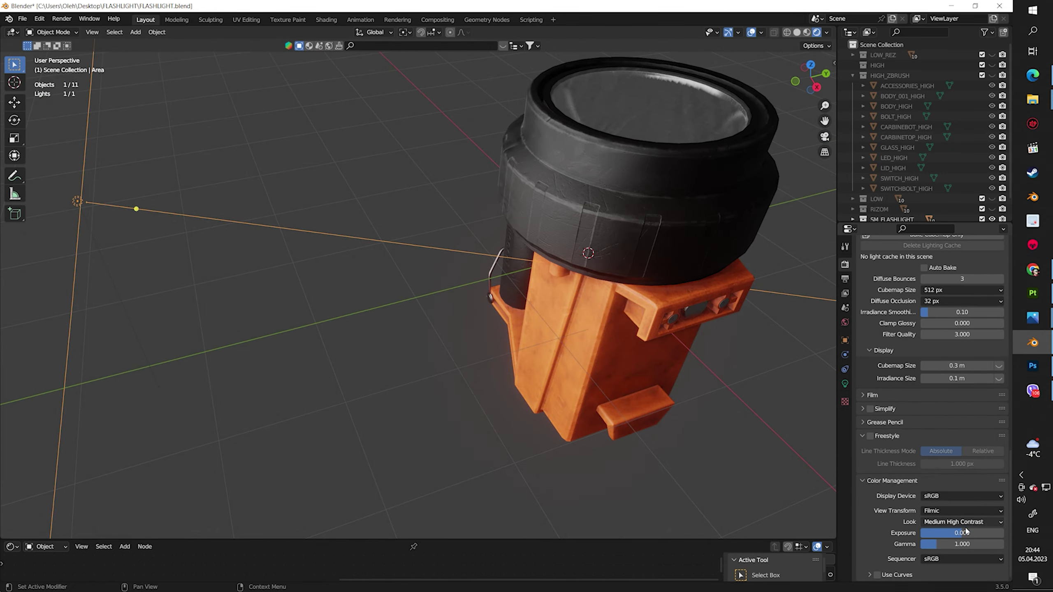
# Rotate the area light 37.5° around the Z axis
pyautogui.moveTo(414, 290)
pyautogui.mouseDown(button='middle')
pyautogui.moveTo(533, 357)
pyautogui.moveTo(689, 373)
pyautogui.mouseUp(button='middle')
pyautogui.press('r')
pyautogui.press('z')
pyautogui.click(539, 331)
pyautogui.click(844, 384)
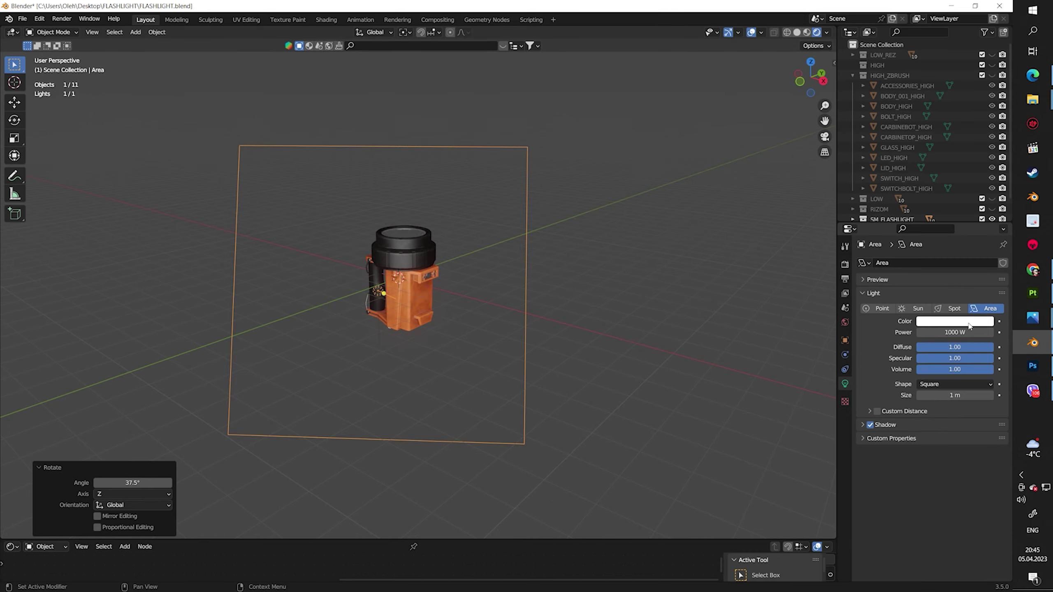
pyautogui.moveTo(545, 225)
pyautogui.mouseDown(button='middle')
pyautogui.moveTo(474, 404)
pyautogui.moveTo(483, 330)
pyautogui.mouseUp(button='middle')
pyautogui.scroll(3, 474, 404)
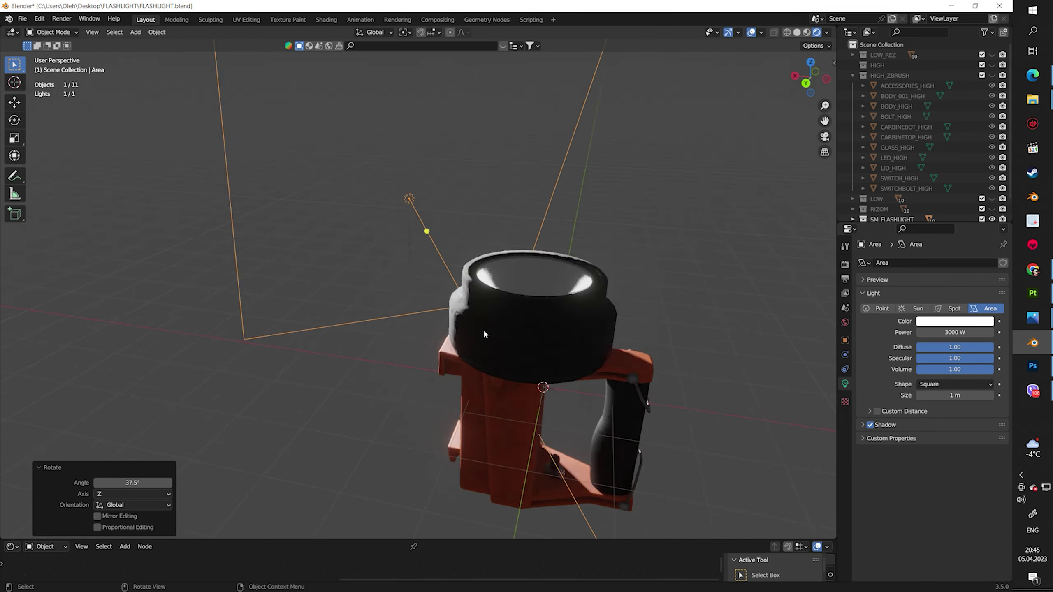
pyautogui.scroll(3, 540, 467)
# Move the 3D cursor to the glass and add a spot light there
pyautogui.click(540, 462)
pyautogui.scroll(-3, 540, 462)
pyautogui.hotkey('shift', 's')
pyautogui.click(416, 377)
pyautogui.moveTo(416, 377)
pyautogui.mouseDown(button='middle')
pyautogui.moveTo(477, 332)
pyautogui.moveTo(517, 368)
pyautogui.mouseUp(button='middle')
pyautogui.click(135, 32)
pyautogui.click(235, 190)
# Undo the last spot light, add a new spot light, move it vertically, and hide the glass
pyautogui.hotkey('ctrl', 'z')
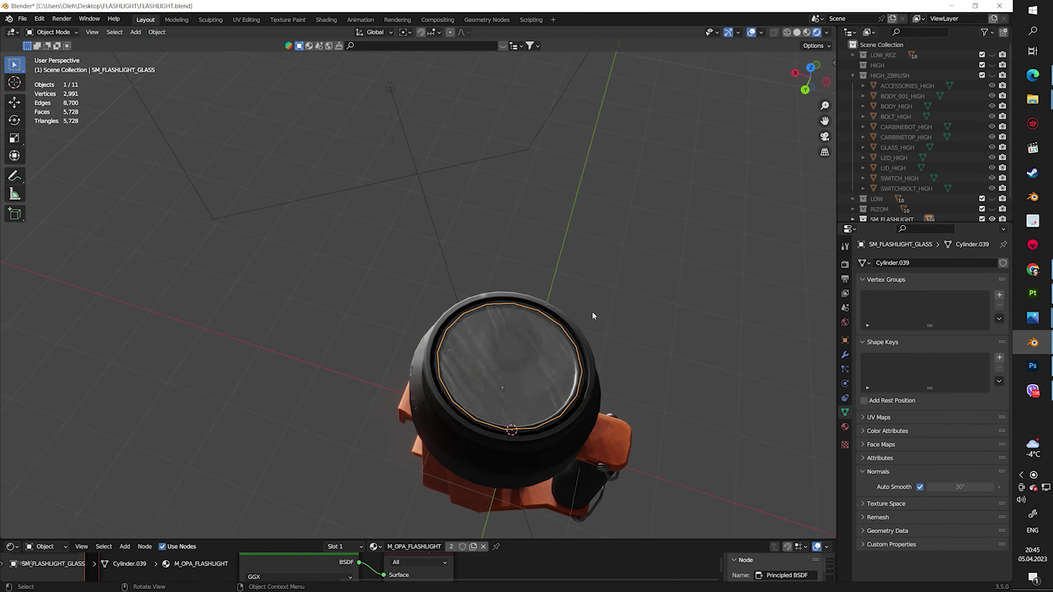
pyautogui.press('Tab')
pyautogui.moveTo(591, 310); pyautogui.dragTo(578, 351, button='middle')
pyautogui.press('Tab')
pyautogui.click(135, 32)
pyautogui.click(235, 190)
pyautogui.press('g')
pyautogui.press('z')
pyautogui.click(497, 315)
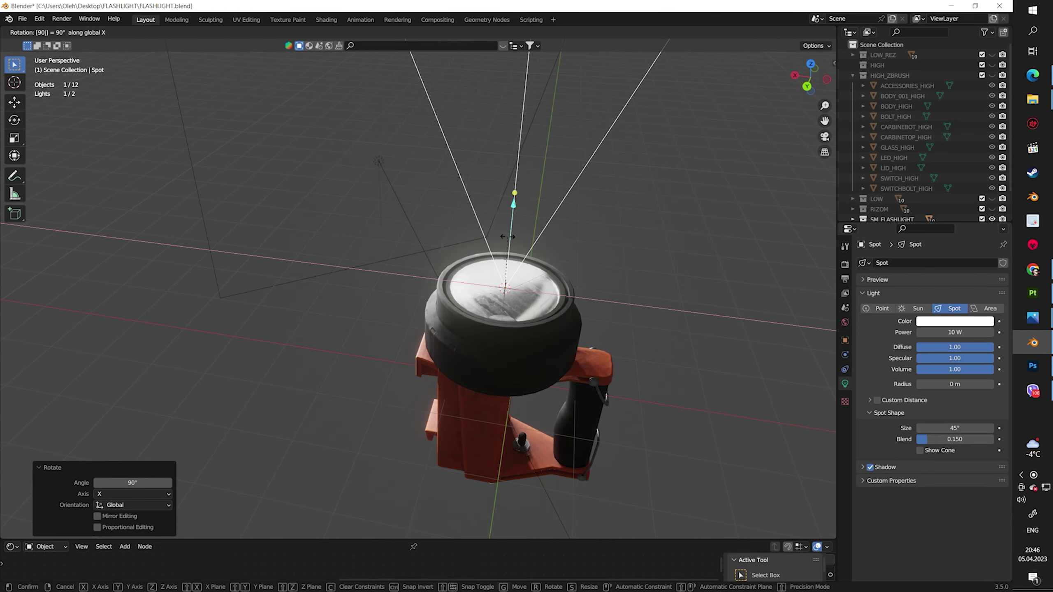
pyautogui.scroll(3, 492, 369)
pyautogui.click(492, 373)
pyautogui.scroll(-4, 924, 133)
# Expand the SM_FLASHLIGHT collection and raise the LED material's emission strength
pyautogui.click(992, 170)
pyautogui.scroll(3, 539, 207)
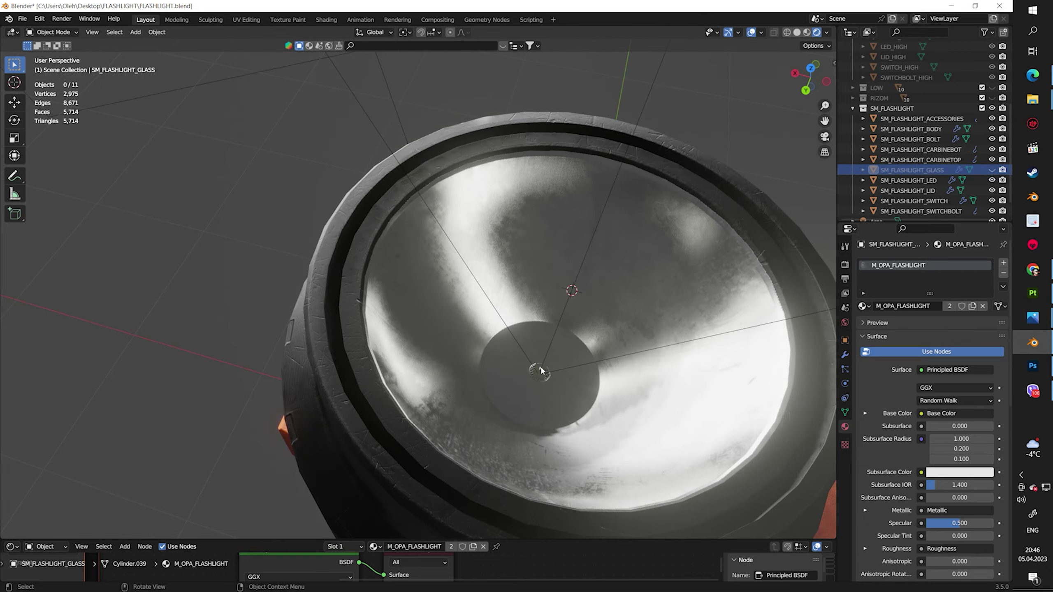
pyautogui.moveTo(441, 541); pyautogui.dragTo(441, 304)
pyautogui.scroll(3, 519, 219)
pyautogui.click(572, 204)
pyautogui.scroll(-1, 995, 202)
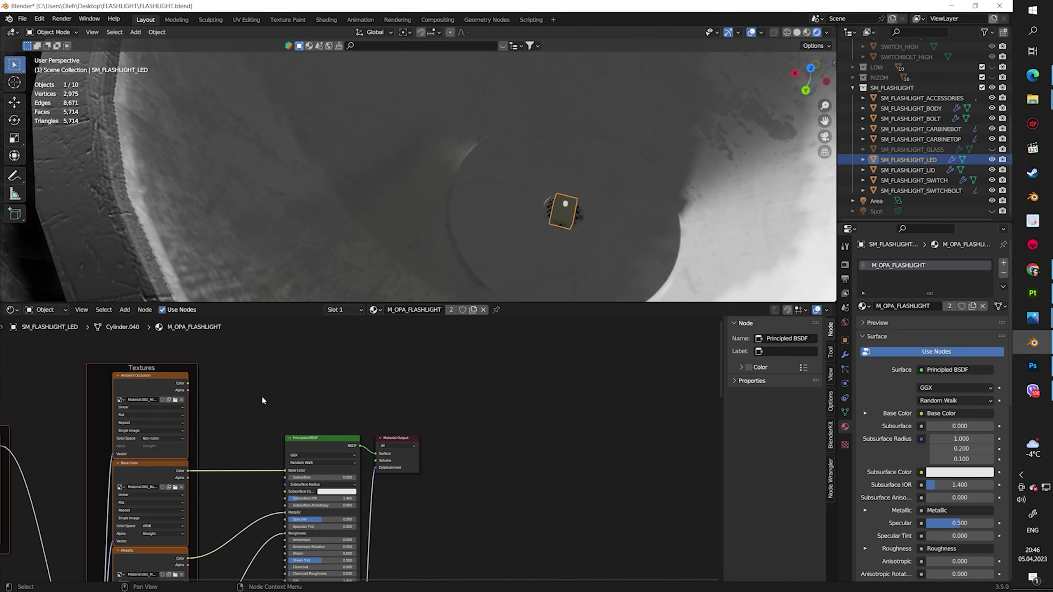
pyautogui.scroll(3, 262, 400)
pyautogui.scroll(-5, 639, 228)
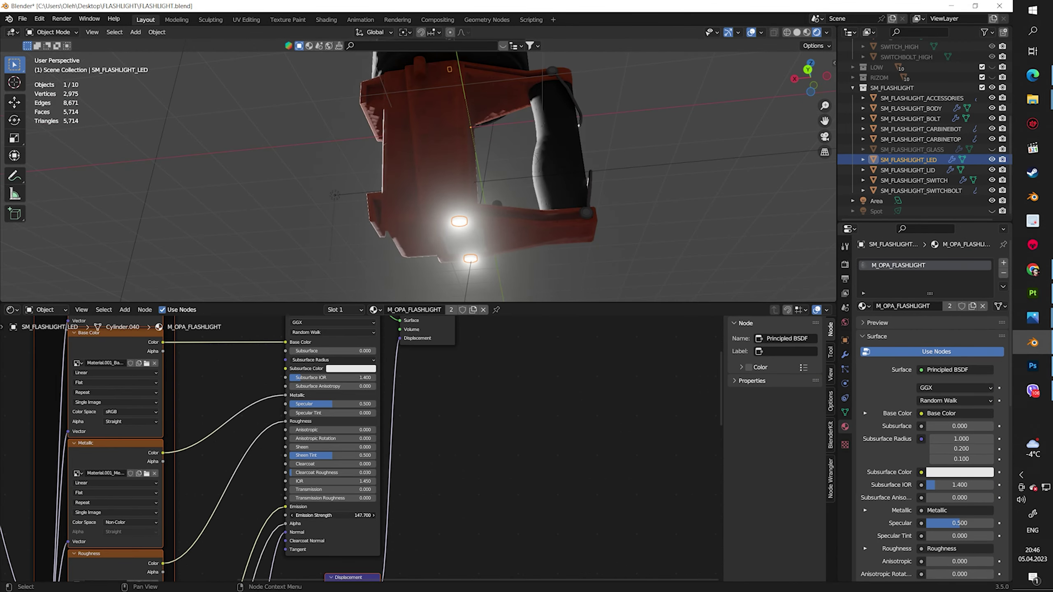
pyautogui.moveTo(415, 304); pyautogui.dragTo(415, 317)
pyautogui.scroll(5, 514, 235)
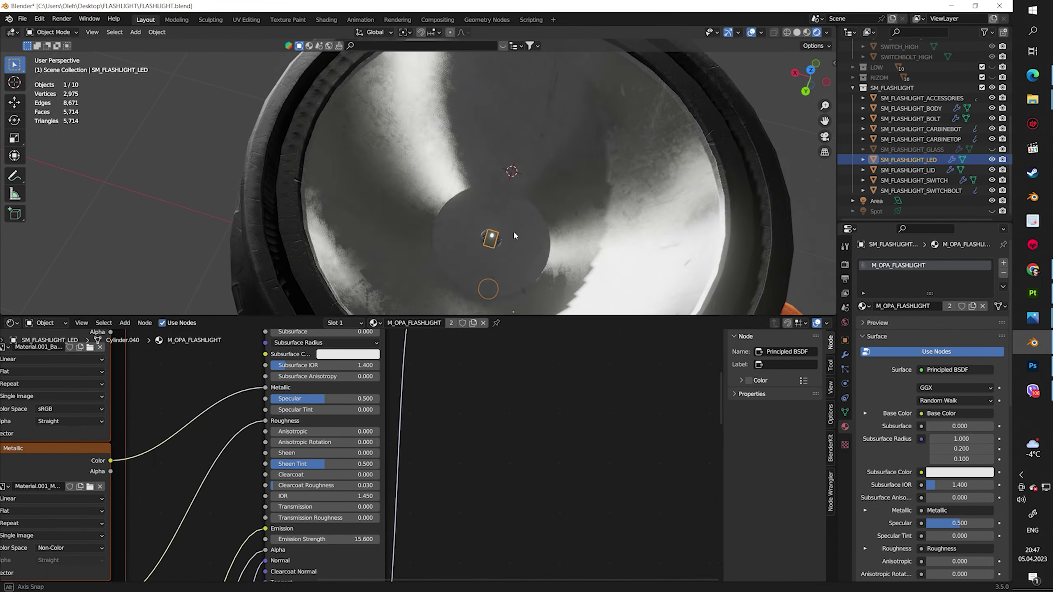
pyautogui.scroll(-5, 514, 236)
# Move the spot light vertically, set its power to 10000 W, and fine-tune its cone angle
pyautogui.click(876, 211)
pyautogui.press('g')
pyautogui.press('z')
pyautogui.click(911, 223)
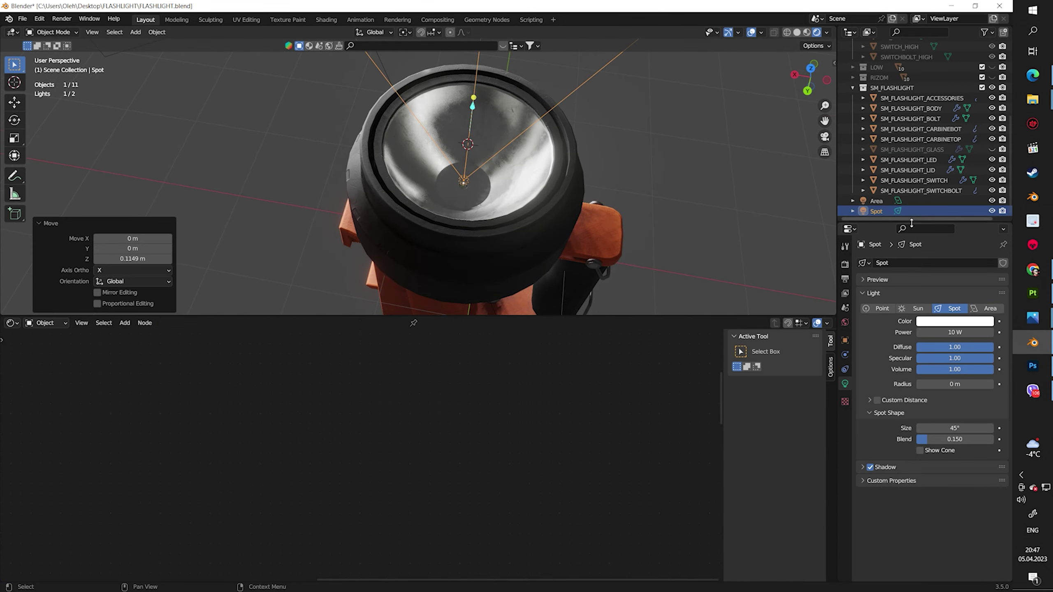
pyautogui.write('000')
pyautogui.press('Return')
pyautogui.scroll(-5, 575, 191)
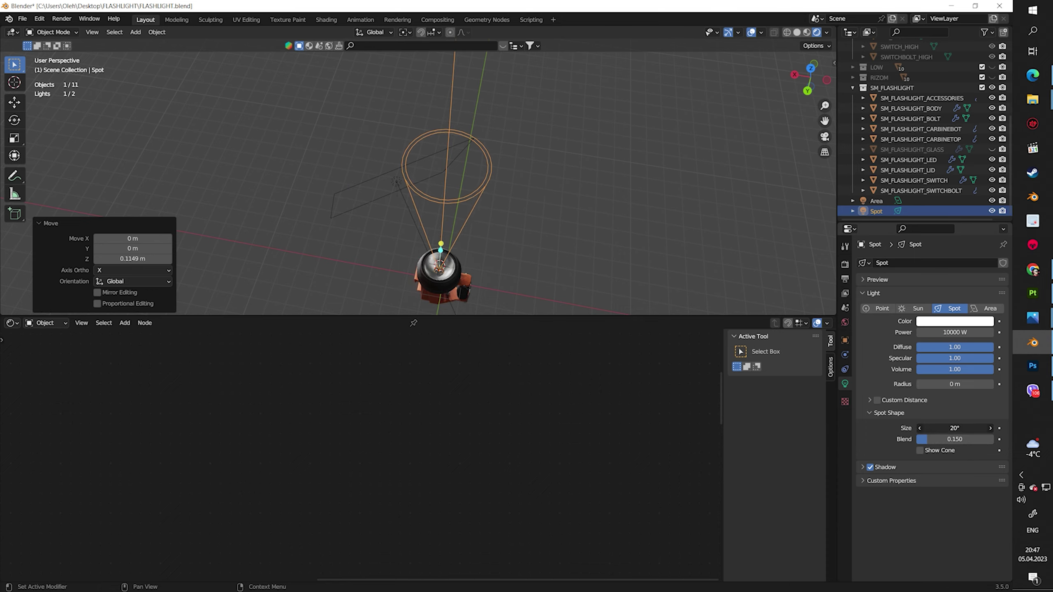
pyautogui.moveTo(954, 428); pyautogui.dragTo(956, 428)
pyautogui.scroll(3, 540, 198)
pyautogui.scroll(-2, 604, 204)
pyautogui.scroll(5, 467, 129)
# Add a point light to the scene
pyautogui.click(135, 32)
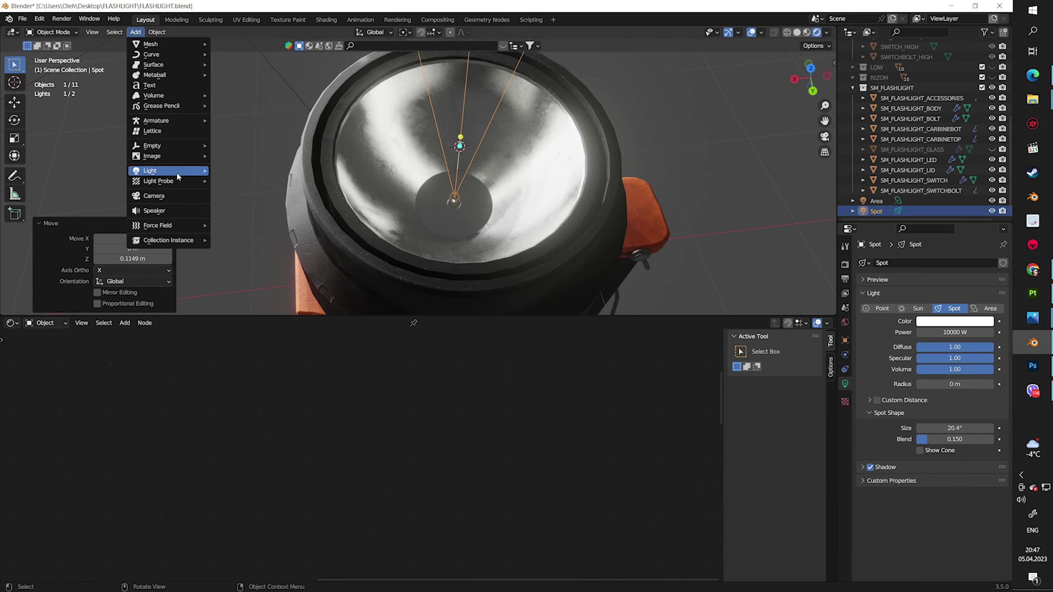
pyautogui.click(232, 170)
pyautogui.scroll(-5, 387, 118)
pyautogui.scroll(5, 531, 136)
pyautogui.scroll(5, 535, 139)
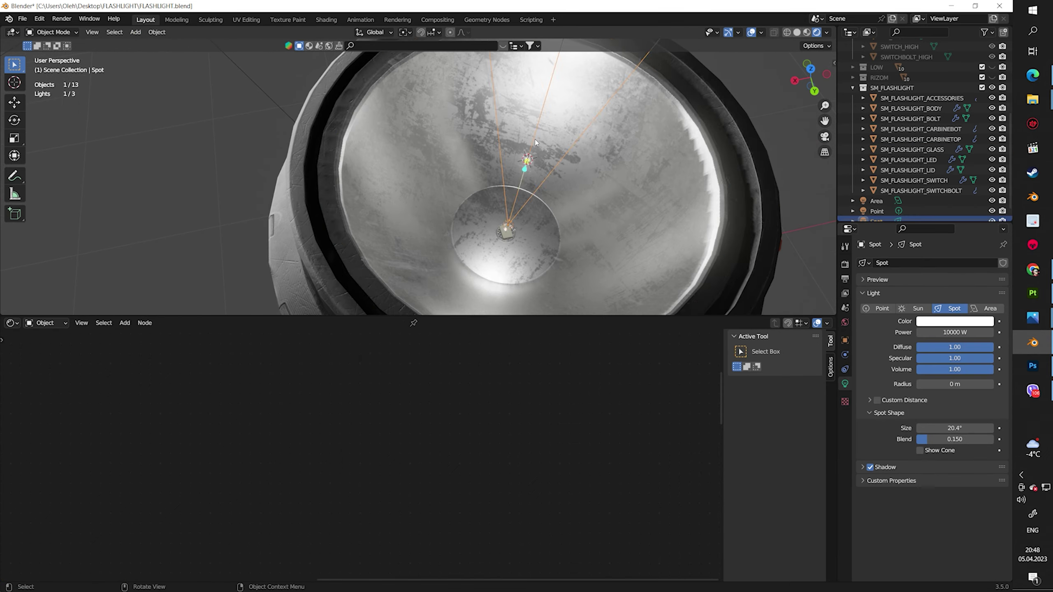
pyautogui.scroll(-5, 535, 140)
# Give the flashlight glass material specular 1.000 and anisotropic highlights
pyautogui.click(535, 140)
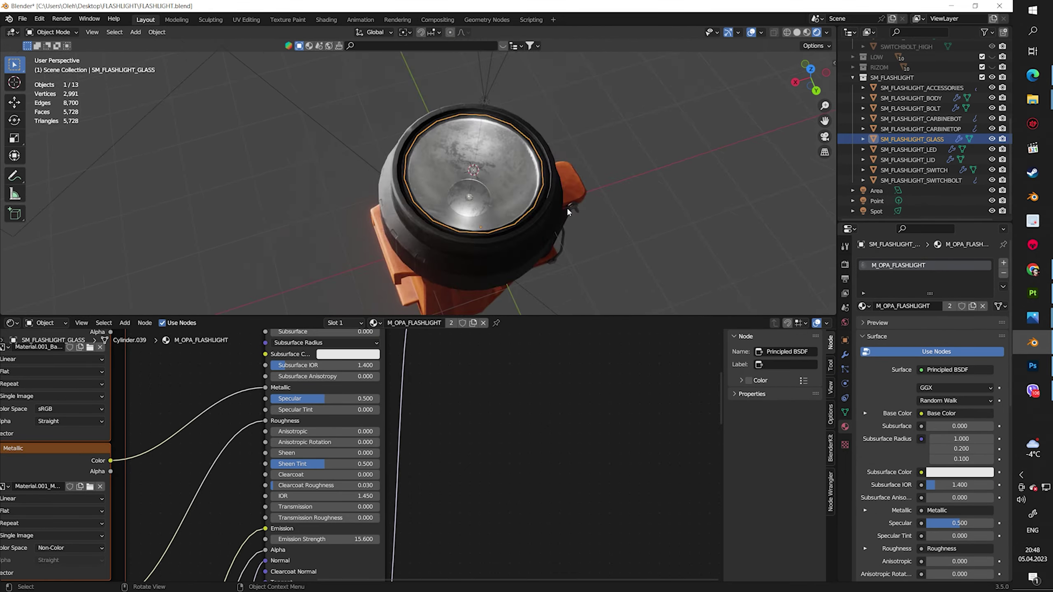
pyautogui.moveTo(568, 212); pyautogui.dragTo(564, 156, button='middle')
pyautogui.moveTo(325, 398); pyautogui.dragTo(375, 399)
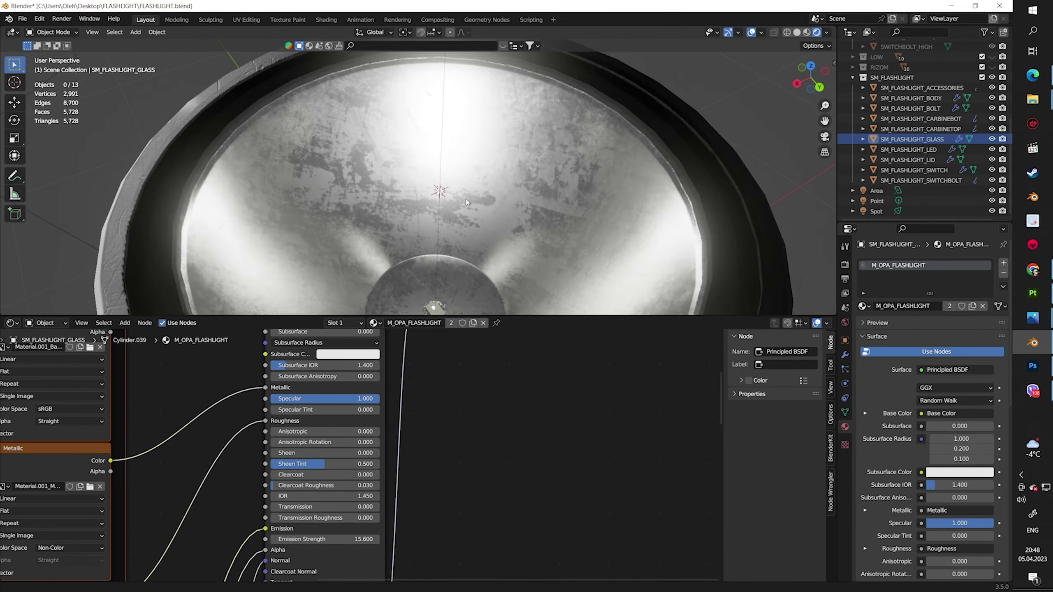
pyautogui.moveTo(465, 202); pyautogui.dragTo(464, 232, button='middle')
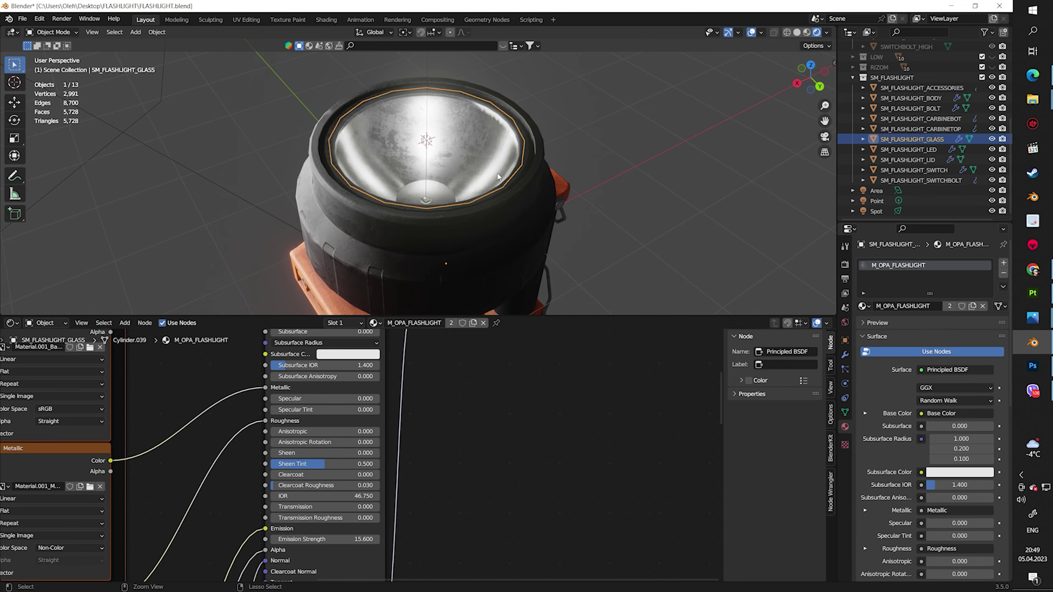
pyautogui.moveTo(290, 456)
pyautogui.mouseDown()
pyautogui.moveTo(345, 456)
pyautogui.moveTo(297, 471)
pyautogui.mouseUp()
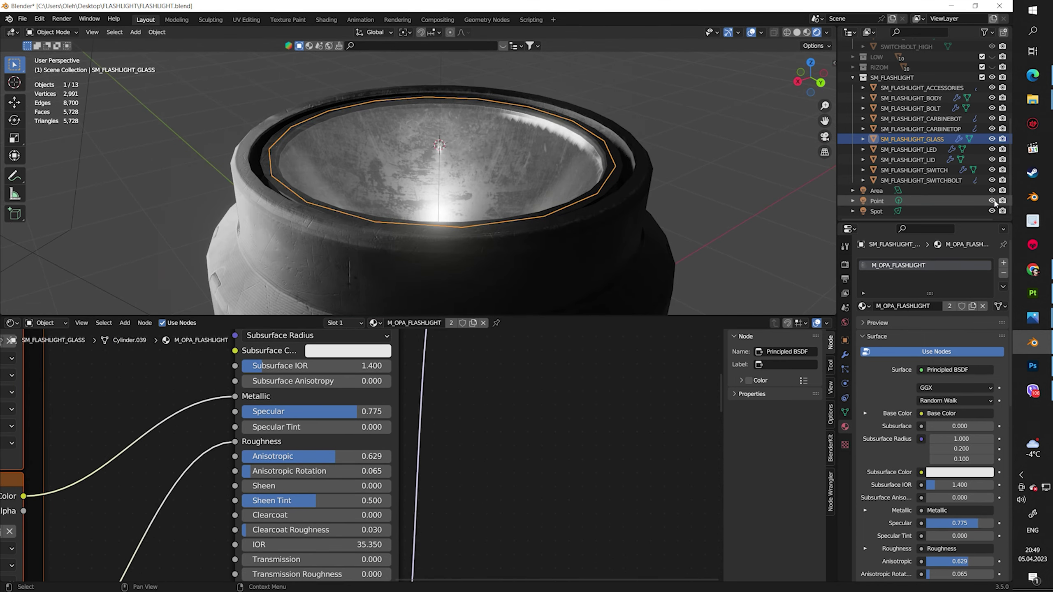
# Add a new spot light inside the reflector, widen its cone to 150°, and tilt it on X
pyautogui.click(877, 201)
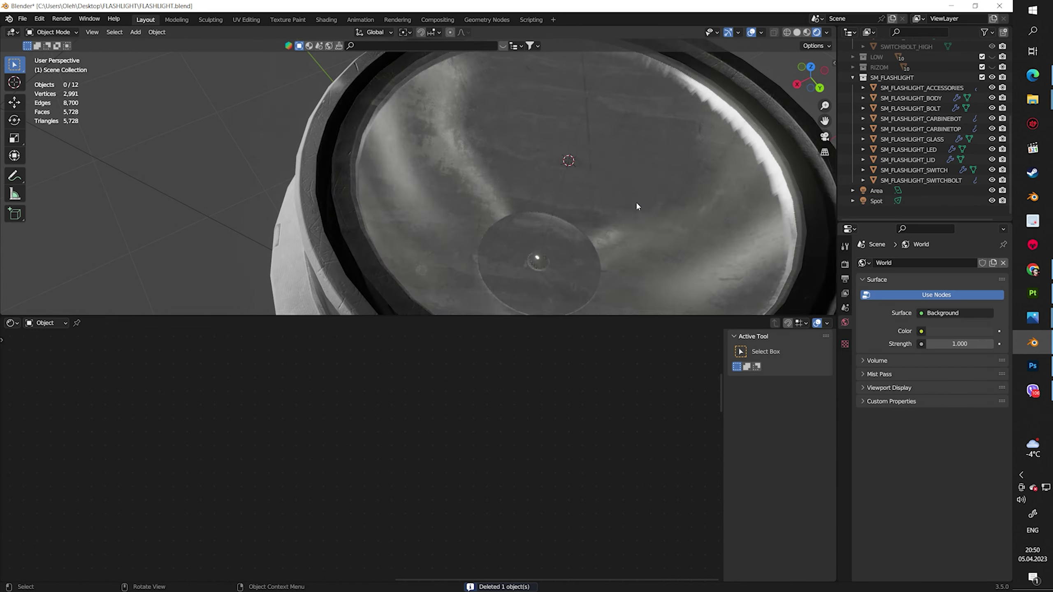
pyautogui.click(135, 32)
pyautogui.click(236, 194)
pyautogui.press('g')
pyautogui.press('z')
pyautogui.click(566, 177)
pyautogui.moveTo(932, 428); pyautogui.dragTo(978, 428)
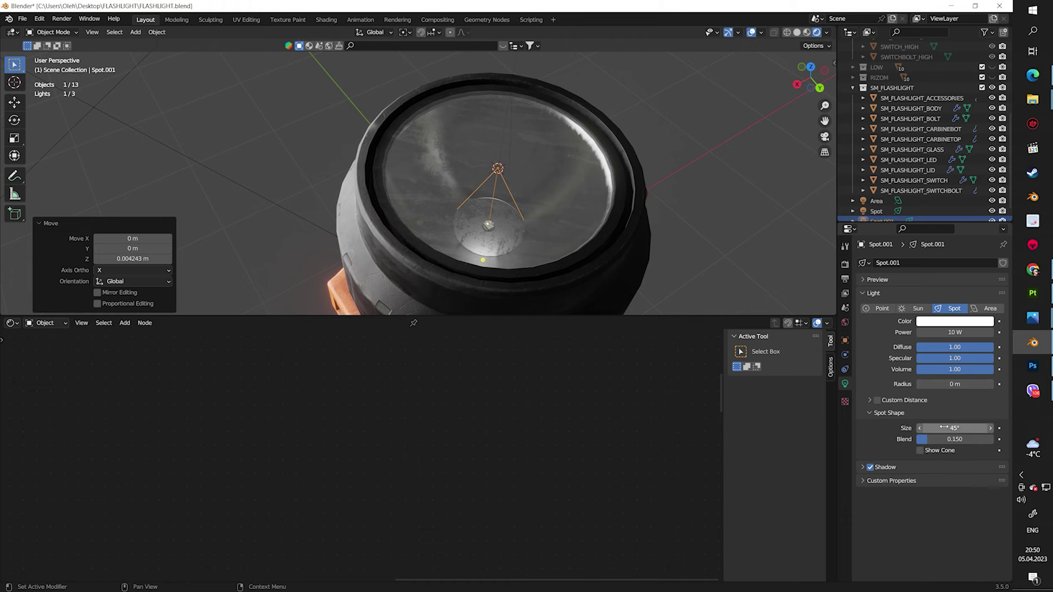
pyautogui.press('r')
pyautogui.press('x')
pyautogui.click(456, 165)
pyautogui.moveTo(456, 166)
pyautogui.mouseDown(button='middle')
pyautogui.moveTo(405, 143)
pyautogui.moveTo(758, 256)
pyautogui.mouseUp(button='middle')
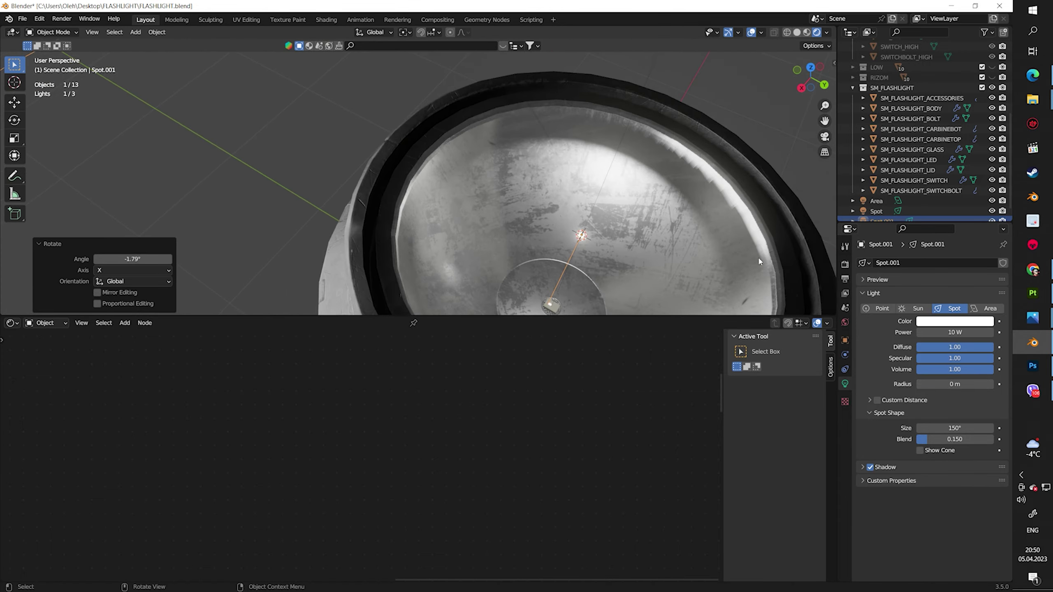
pyautogui.scroll(-5, 615, 206)
# Raise the LED emission strength to 59.8 and delete the original spot light
pyautogui.click(615, 205)
pyautogui.scroll(6, 639, 303)
pyautogui.scroll(-3, 638, 307)
pyautogui.click(881, 208)
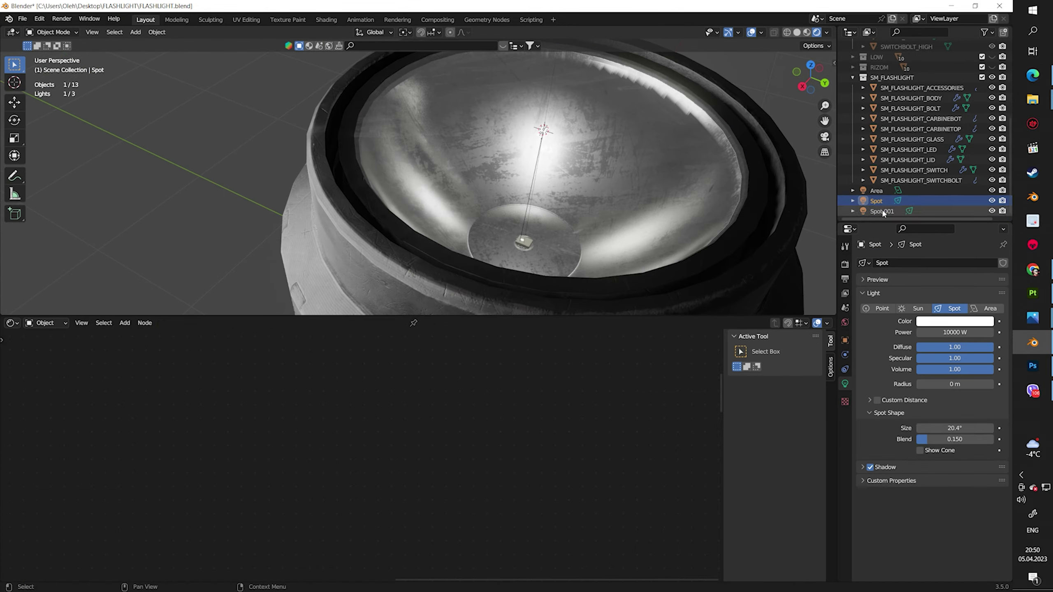
pyautogui.scroll(-1, 908, 166)
pyautogui.click(907, 149)
pyautogui.moveTo(539, 187); pyautogui.dragTo(539, 124, button='middle')
pyautogui.scroll(3, 538, 187)
pyautogui.scroll(-5, 538, 186)
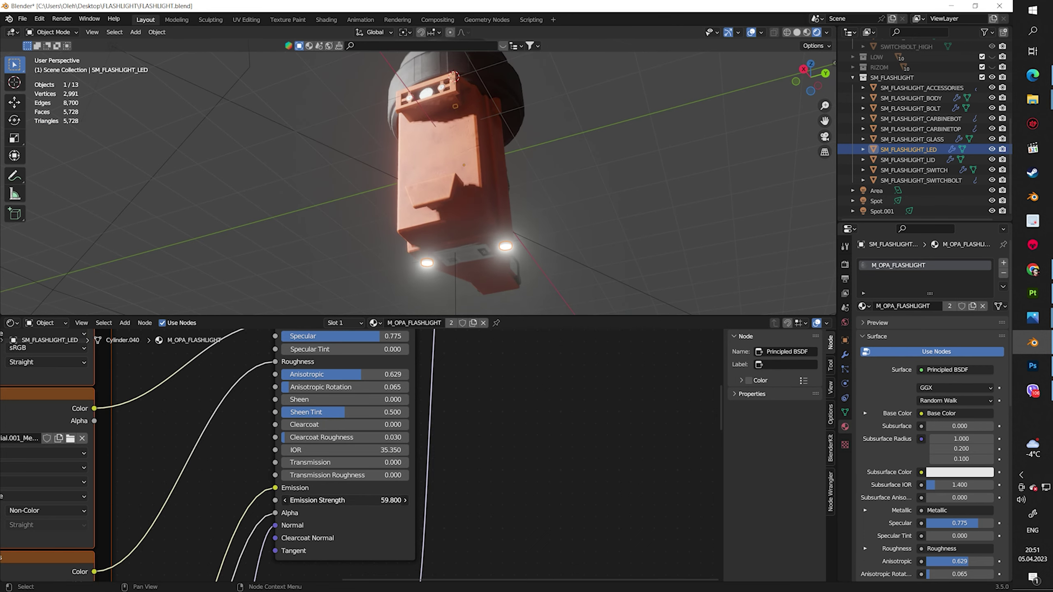
pyautogui.moveTo(538, 187); pyautogui.dragTo(489, 159, button='middle')
pyautogui.click(443, 224)
pyautogui.press('Delete')
# Add an area light above the lens with 10000 W power
pyautogui.click(136, 32)
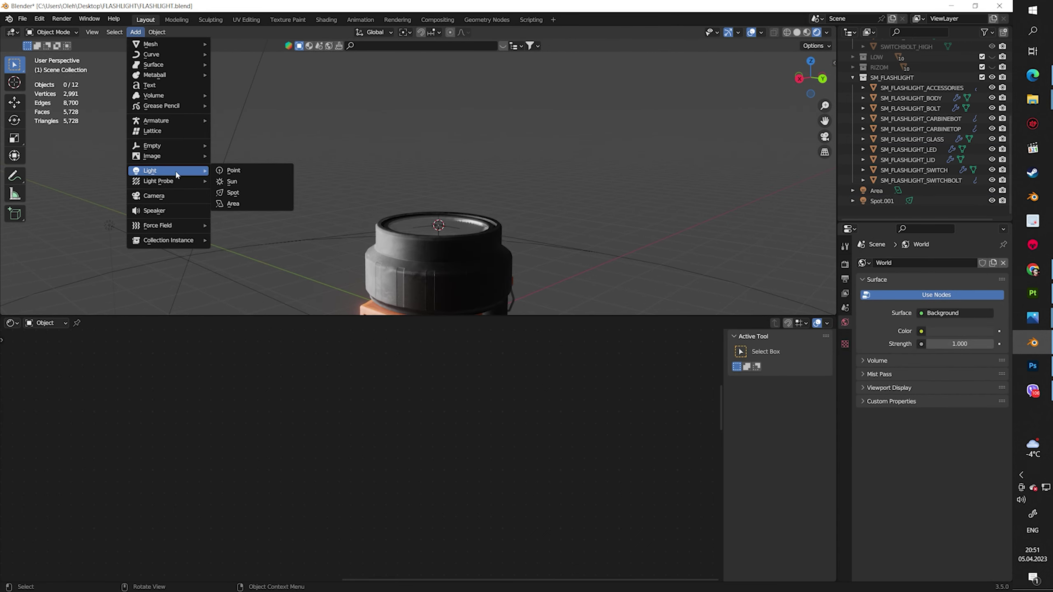
pyautogui.click(230, 204)
pyautogui.press('g')
pyautogui.press('z')
pyautogui.click(455, 227)
pyautogui.click(955, 333)
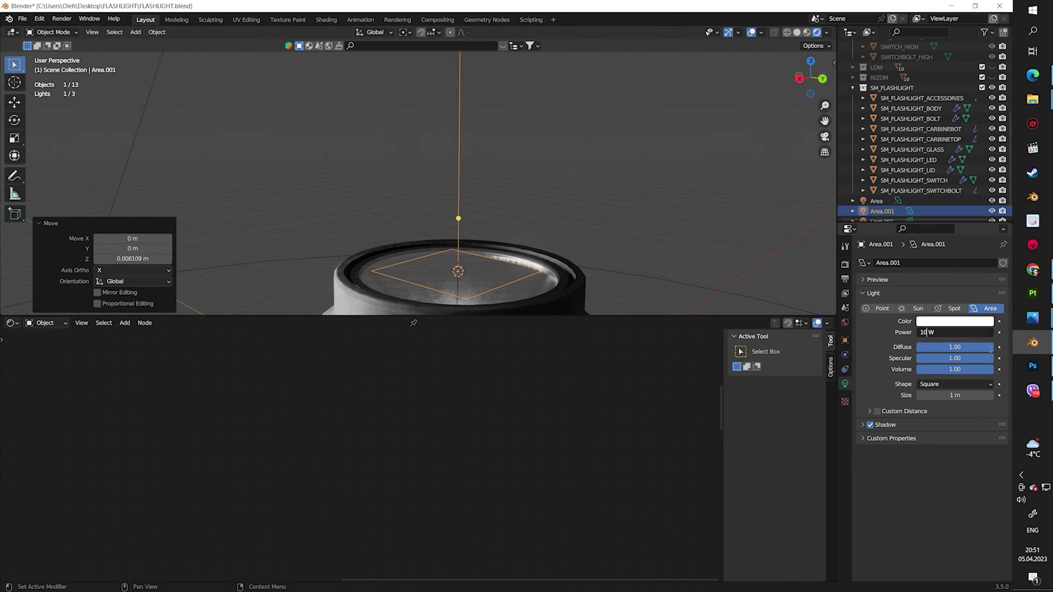
pyautogui.write('10000')
pyautogui.press('Return')
pyautogui.scroll(-4, 689, 257)
# Add a cube around the flashlight with a Volume Scatter material of density 0.20
pyautogui.click(135, 32)
pyautogui.click(233, 54)
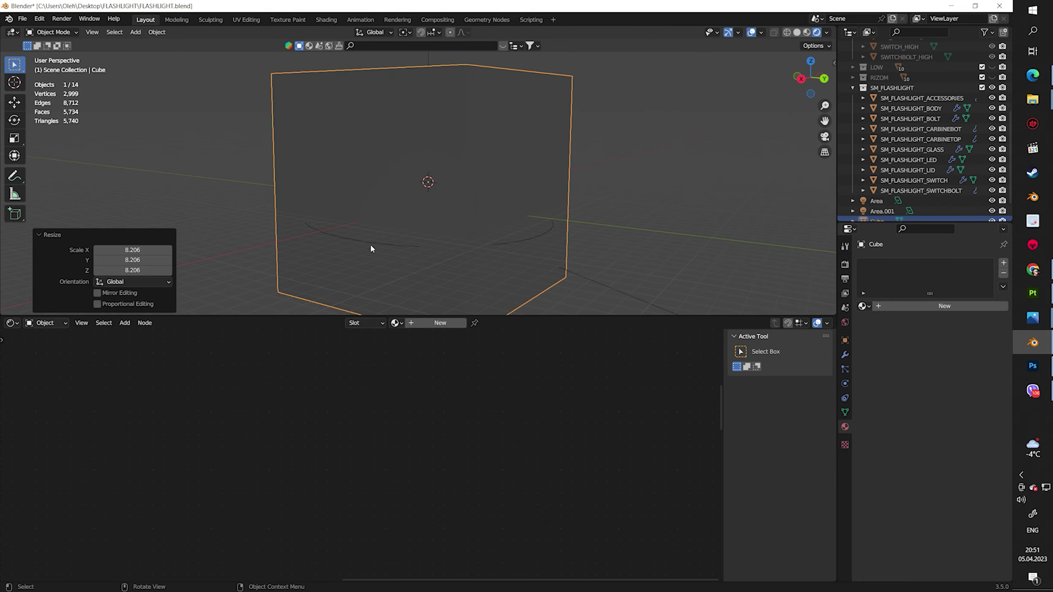
pyautogui.click(398, 323)
pyautogui.click(167, 414)
pyautogui.click(389, 436)
pyautogui.moveTo(416, 431); pyautogui.dragTo(432, 421)
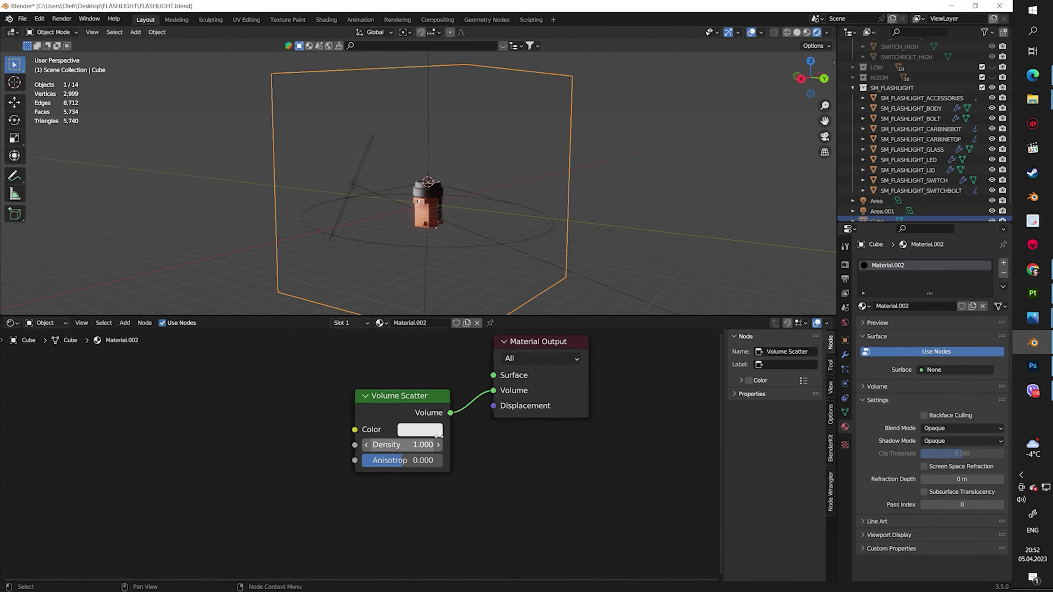
pyautogui.scroll(4, 431, 415)
pyautogui.doubleClick(431, 438)
pyautogui.write('0.2')
pyautogui.write('0')
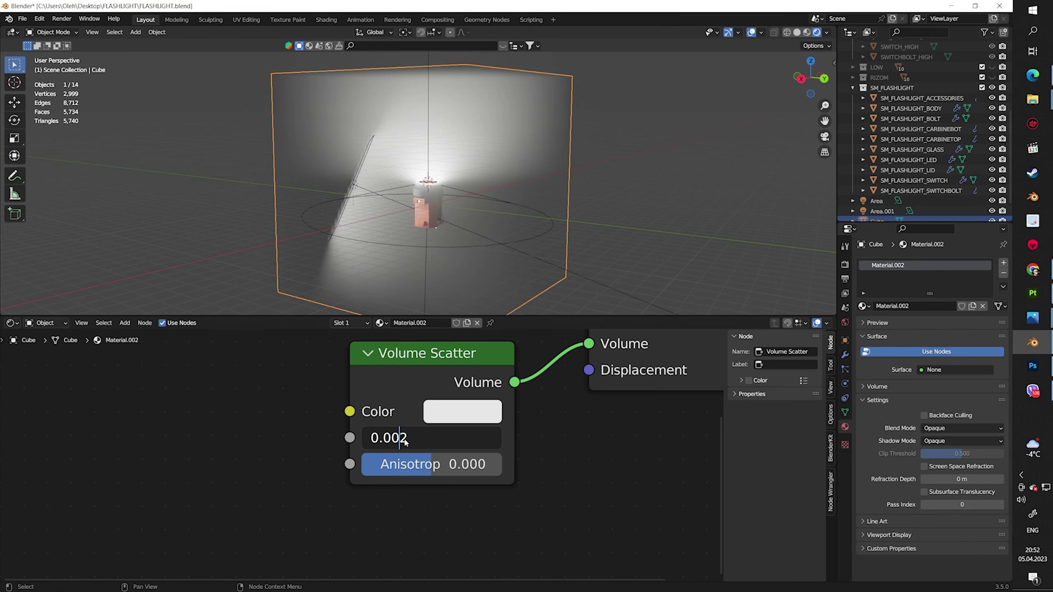
pyautogui.press('Return')
pyautogui.scroll(5, 523, 194)
pyautogui.scroll(-1, 949, 204)
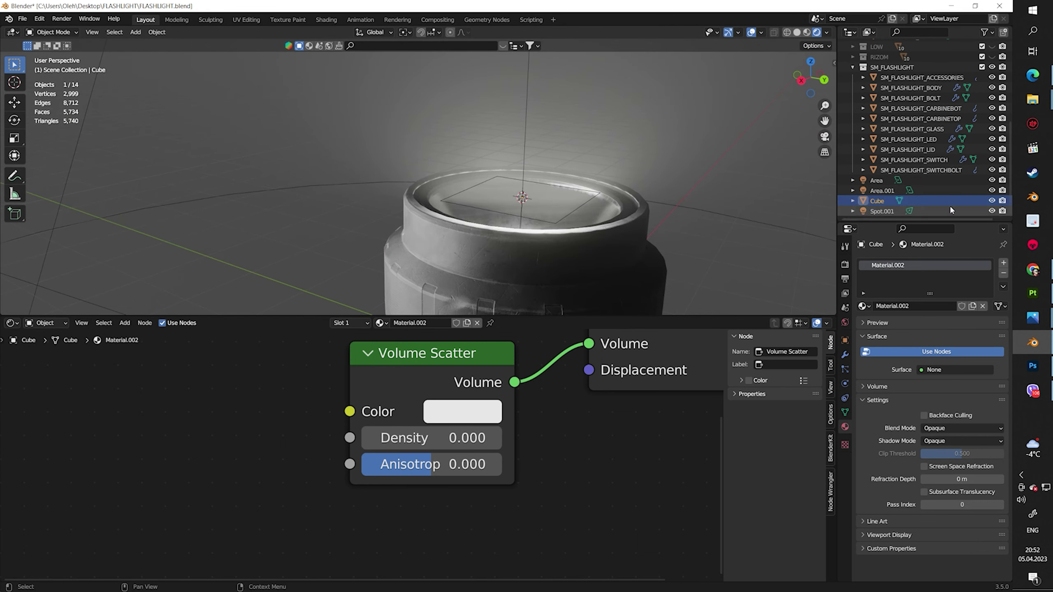
# Enlarge the Area.001 light to 1.28 m
pyautogui.click(932, 190)
pyautogui.scroll(-5, 576, 160)
pyautogui.scroll(5, 576, 159)
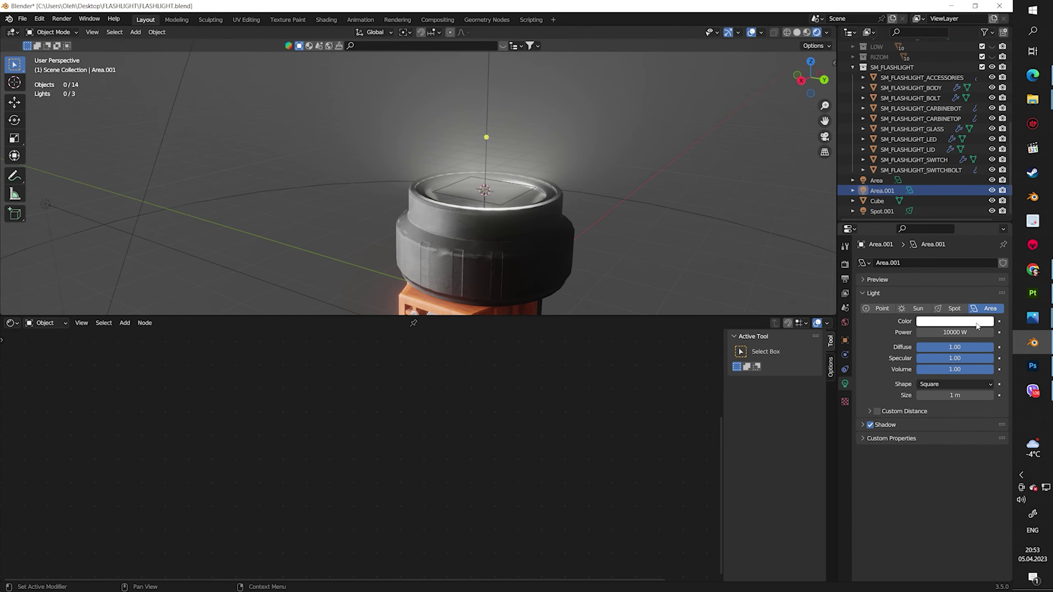
pyautogui.moveTo(953, 395); pyautogui.dragTo(969, 395)
pyautogui.moveTo(551, 227); pyautogui.dragTo(565, 275, button='middle')
pyautogui.scroll(-3, 564, 275)
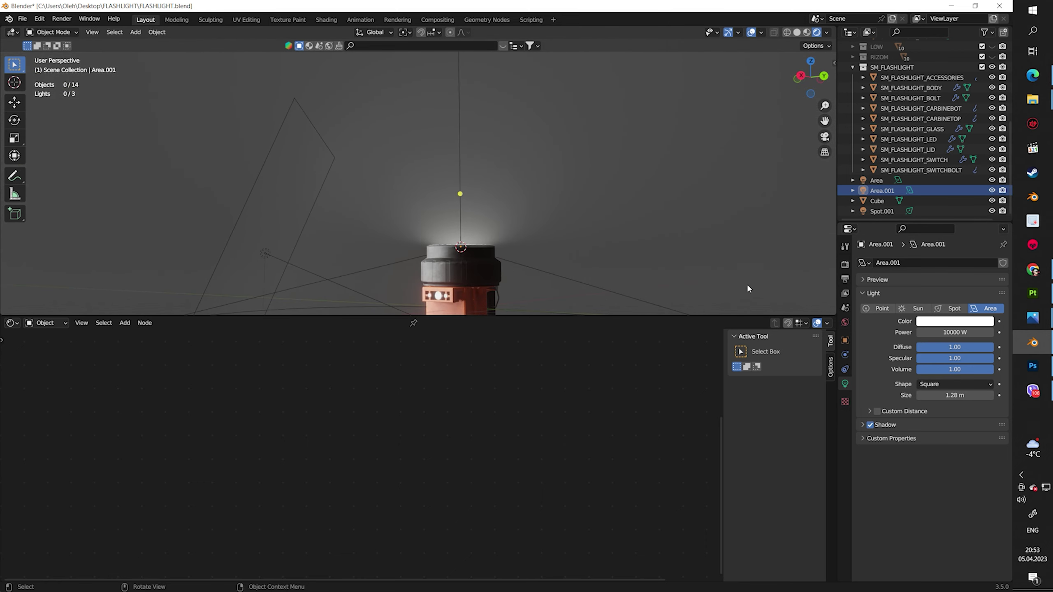
# Add a spot light flipped 180° on X, set to 100000 W, and raise it vertically
pyautogui.click(136, 32)
pyautogui.click(245, 191)
pyautogui.press('r')
pyautogui.press('x')
pyautogui.press('1')
pyautogui.press('8')
pyautogui.press('0')
pyautogui.press('Return')
pyautogui.doubleClick(954, 332)
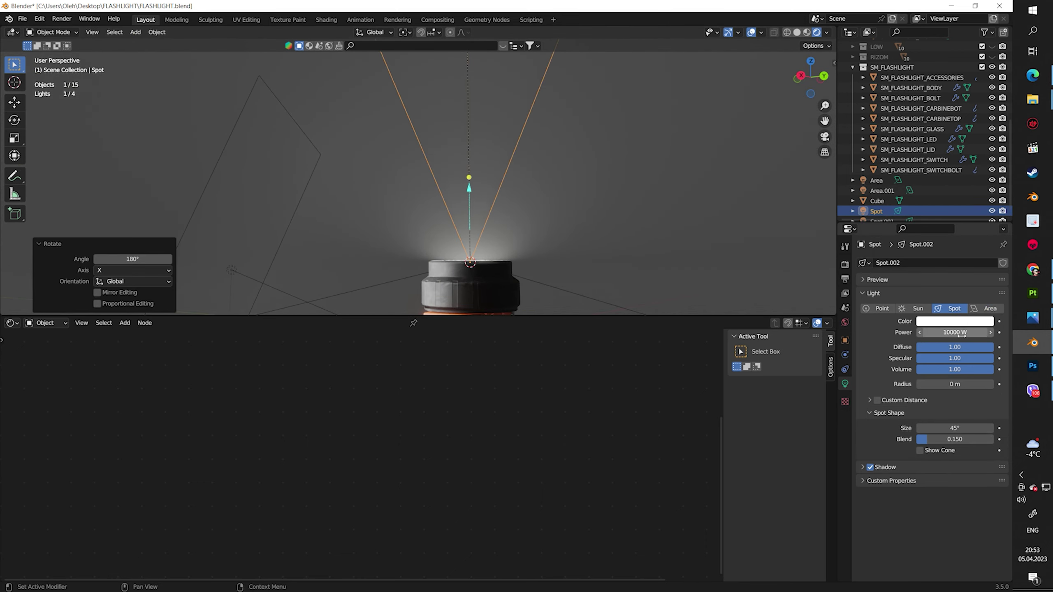
pyautogui.write('100000')
pyautogui.press('Return')
pyautogui.press('g')
pyautogui.press('z')
pyautogui.click(540, 194)
# Widen the spot cone to 70.4° and set its radius to 1.22 m
pyautogui.scroll(5, 589, 255)
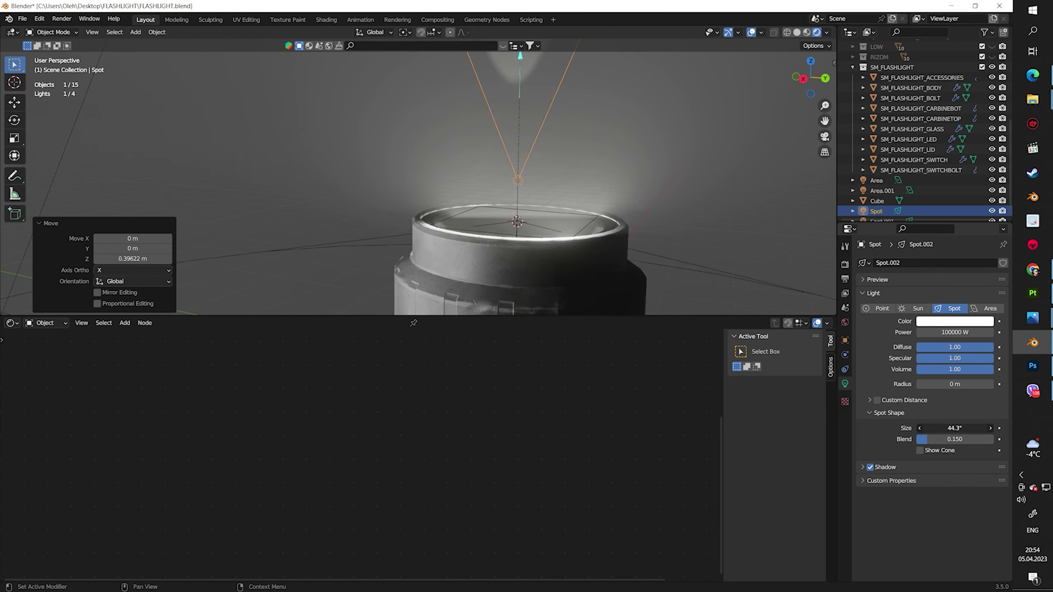
pyautogui.moveTo(954, 428); pyautogui.dragTo(974, 428)
pyautogui.scroll(1, 602, 226)
pyautogui.moveTo(954, 384); pyautogui.dragTo(979, 384)
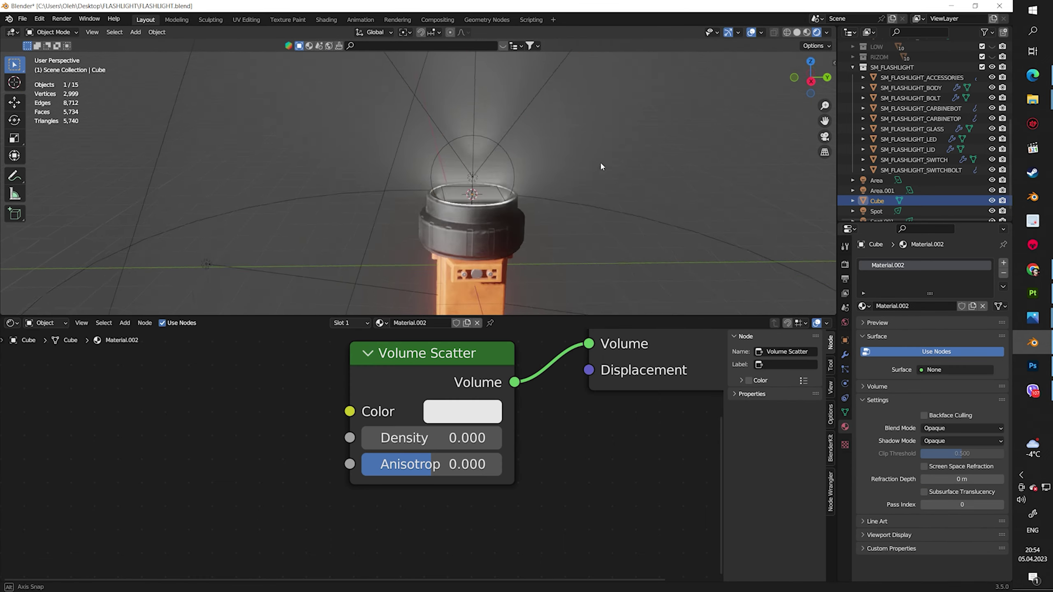
# Hide overlays to preview the volumetric beam, then restore them and orbit around the flashlight
pyautogui.hotkey('shift', 'alt', 'z')
pyautogui.scroll(3, 556, 149)
pyautogui.scroll(2, 556, 149)
pyautogui.moveTo(556, 149); pyautogui.dragTo(815, 92, button='middle')
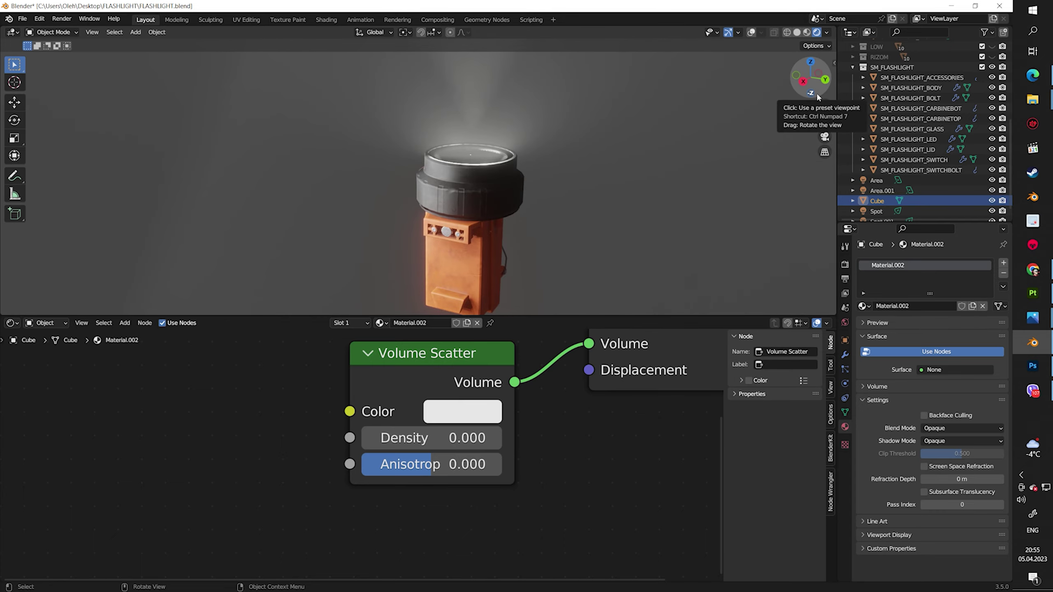
pyautogui.click(827, 33)
pyautogui.hotkey('shift', 'alt', 'z')
pyautogui.scroll(-3, 581, 189)
pyautogui.moveTo(581, 189)
pyautogui.mouseDown(button='middle')
pyautogui.moveTo(517, 172)
pyautogui.moveTo(558, 146)
pyautogui.mouseUp(button='middle')
pyautogui.scroll(-3, 558, 146)
pyautogui.scroll(-2, 476, 159)
# Shrink the fog volume cube around the flashlight
pyautogui.press('s')
pyautogui.click(585, 196)
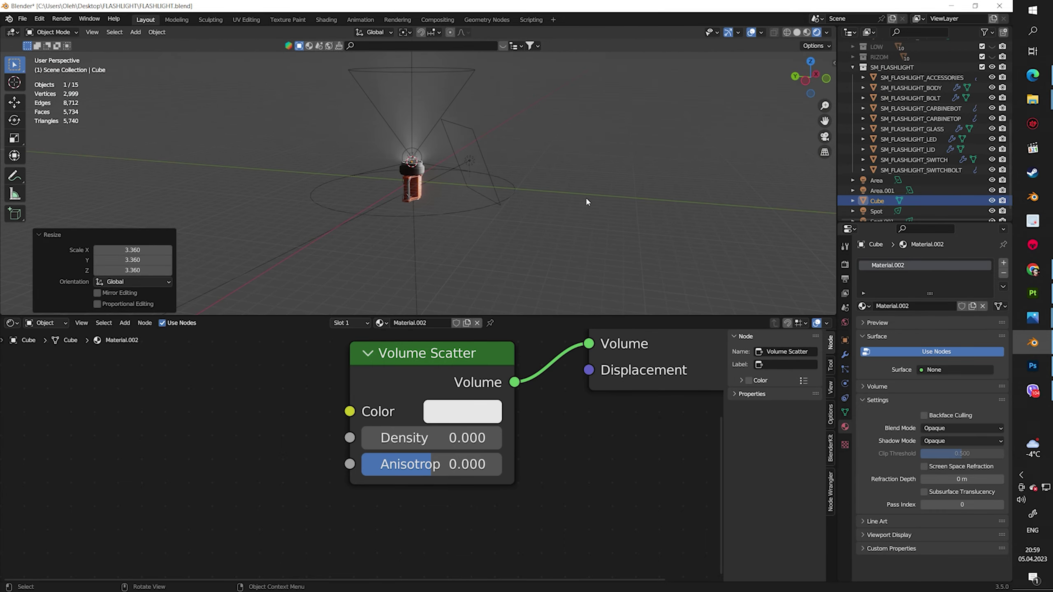
pyautogui.moveTo(585, 196); pyautogui.dragTo(560, 172, button='middle')
# Duplicate the area light as Area.002, rotate it about Z, and set 500 W power
pyautogui.hotkey('shift', 'd')
pyautogui.click(307, 178)
pyautogui.press('r')
pyautogui.press('z')
pyautogui.click(290, 248)
pyautogui.scroll(3, 439, 186)
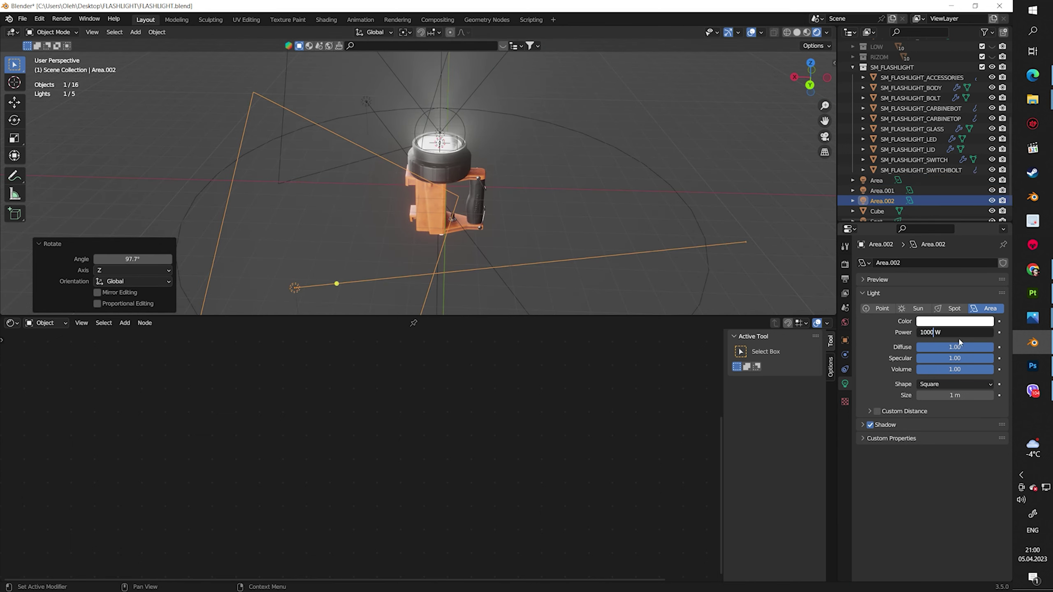
pyautogui.moveTo(510, 195)
pyautogui.mouseDown(button='middle')
pyautogui.moveTo(487, 207)
pyautogui.moveTo(576, 167)
pyautogui.mouseUp(button='middle')
pyautogui.write('500')
pyautogui.press('Return')
# Select the main Area light, orbit closer, and hide the fog Cube
pyautogui.click(576, 167)
pyautogui.scroll(3, 441, 147)
pyautogui.moveTo(441, 147); pyautogui.dragTo(538, 223, button='middle')
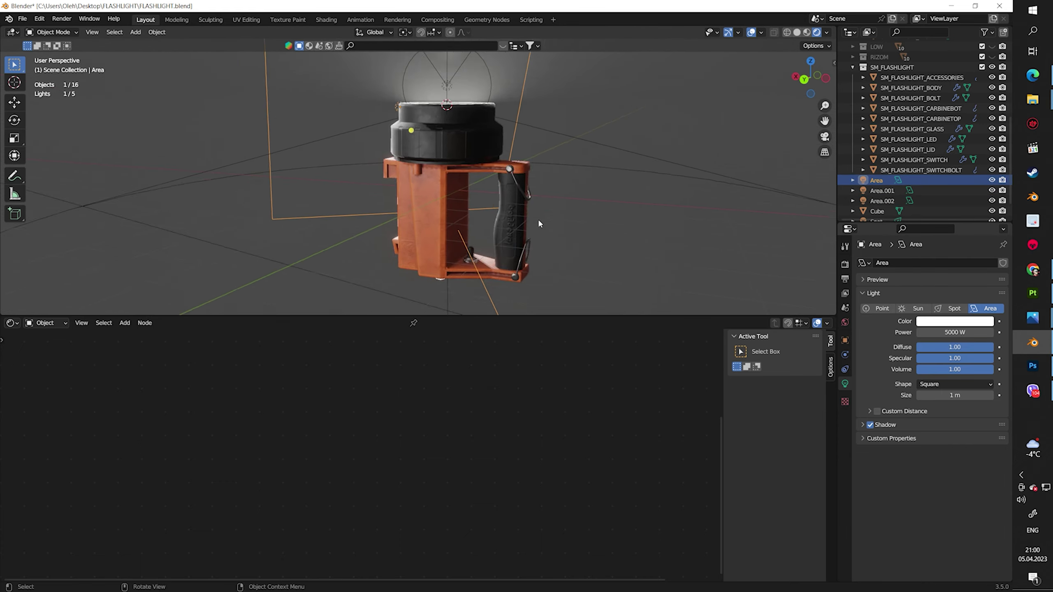
pyautogui.scroll(-3, 539, 224)
pyautogui.click(331, 104)
# Add another Area light copy rotated 57.8° about Z, scaled to 0.304, and repositioned
pyautogui.press('h')
pyautogui.hotkey('shift', 'd')
pyautogui.press('r')
pyautogui.press('z')
pyautogui.click(506, 181)
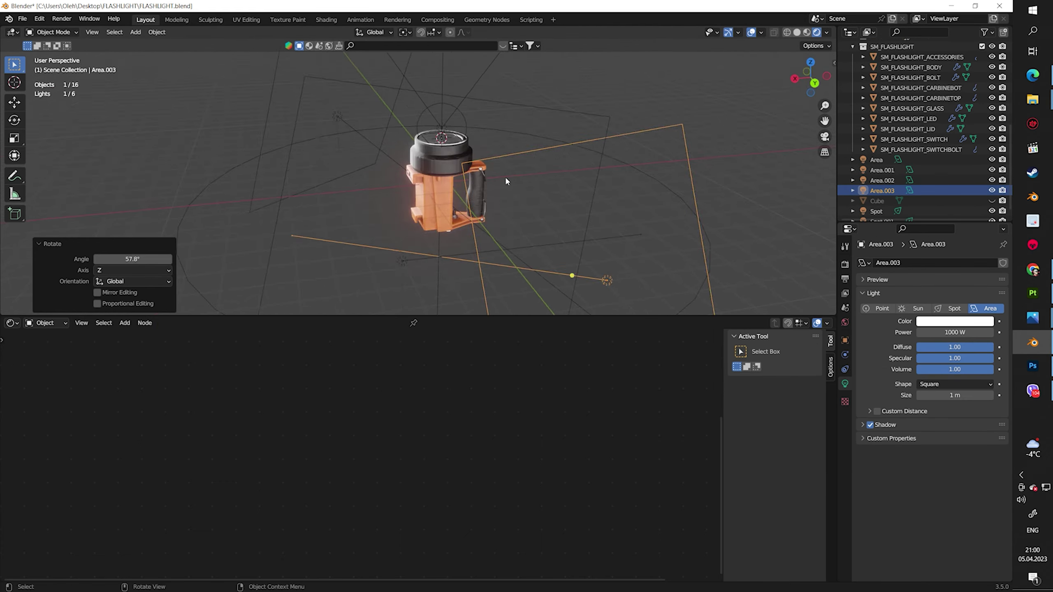
pyautogui.moveTo(505, 181); pyautogui.dragTo(559, 235, button='middle')
pyautogui.press('s')
pyautogui.click(539, 232)
pyautogui.press('g')
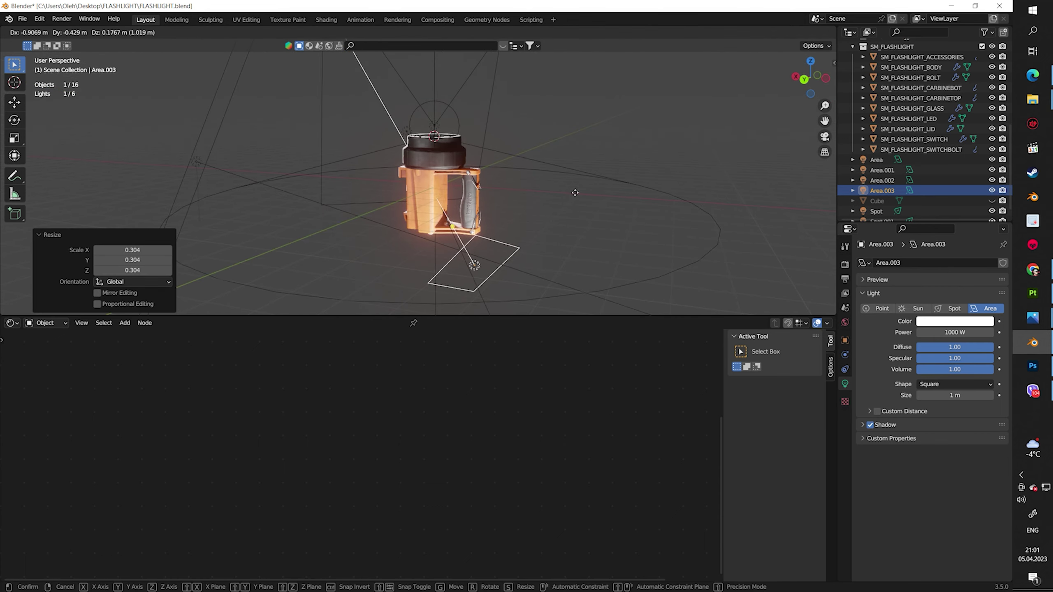
pyautogui.click(575, 193)
# Give the new light 200 W power and collapse the node editor to enlarge the 3D view
pyautogui.scroll(3, 599, 173)
pyautogui.moveTo(598, 173)
pyautogui.mouseDown(button='middle')
pyautogui.moveTo(564, 203)
pyautogui.moveTo(559, 166)
pyautogui.mouseUp(button='middle')
pyautogui.press('Return')
pyautogui.scroll(-3, 559, 158)
pyautogui.click(476, 162)
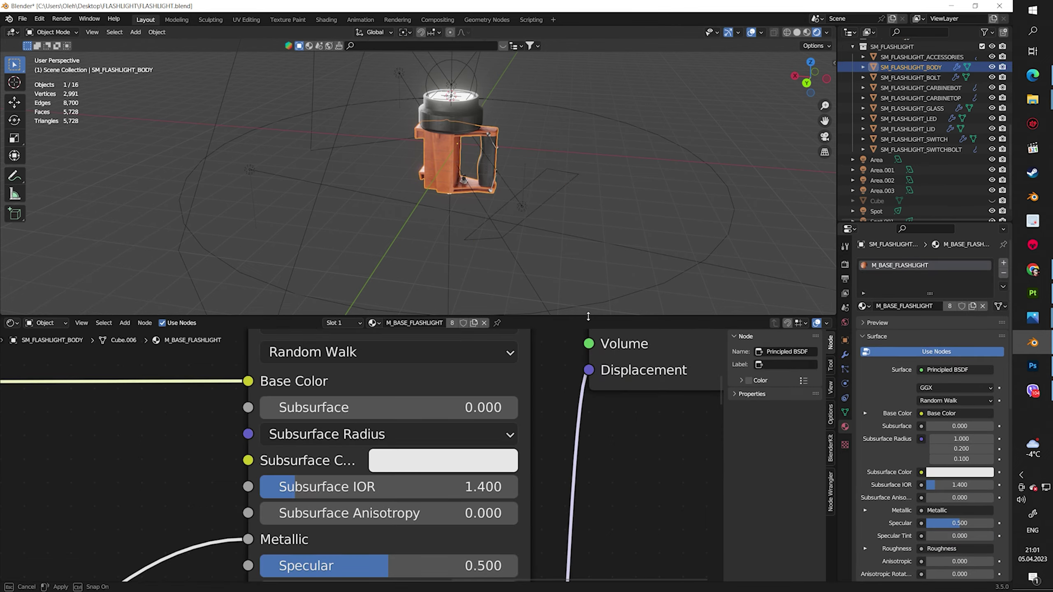
pyautogui.moveTo(588, 316); pyautogui.dragTo(587, 581)
pyautogui.scroll(3, 740, 287)
# Add a camera and frame the flashlight through it using Camera to View
pyautogui.hotkey('shift', 'a')
pyautogui.click(322, 212)
pyautogui.press('KP_0')
pyautogui.press('n')
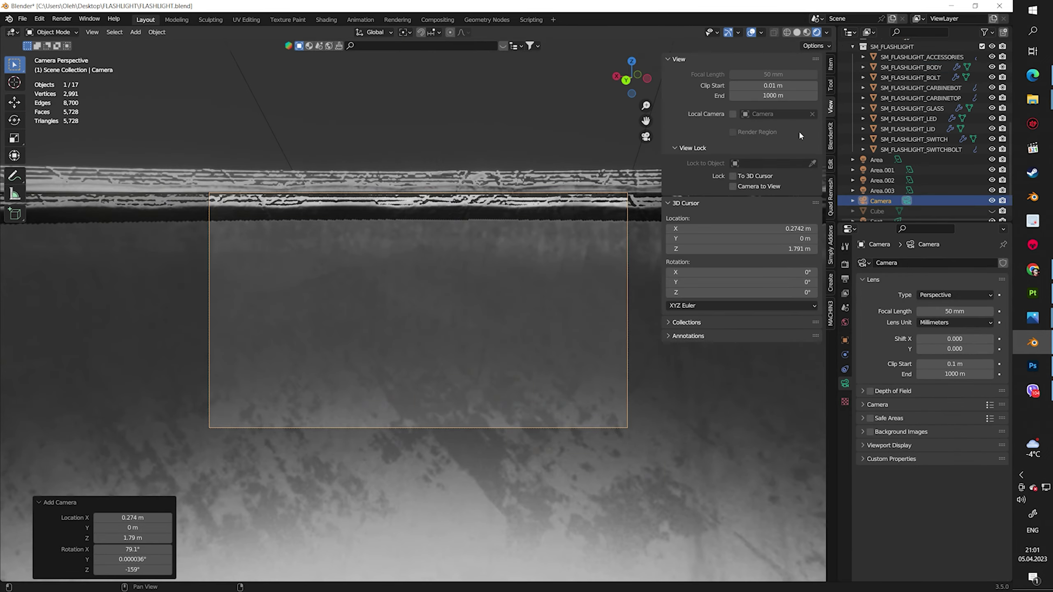
pyautogui.click(733, 186)
pyautogui.moveTo(515, 221)
pyautogui.mouseDown(button='middle')
pyautogui.moveTo(512, 267)
pyautogui.moveTo(543, 334)
pyautogui.moveTo(571, 345)
pyautogui.mouseUp(button='middle')
pyautogui.scroll(3, 511, 267)
# Set Area.003's power to 200 W
pyautogui.click(571, 344)
pyautogui.click(941, 333)
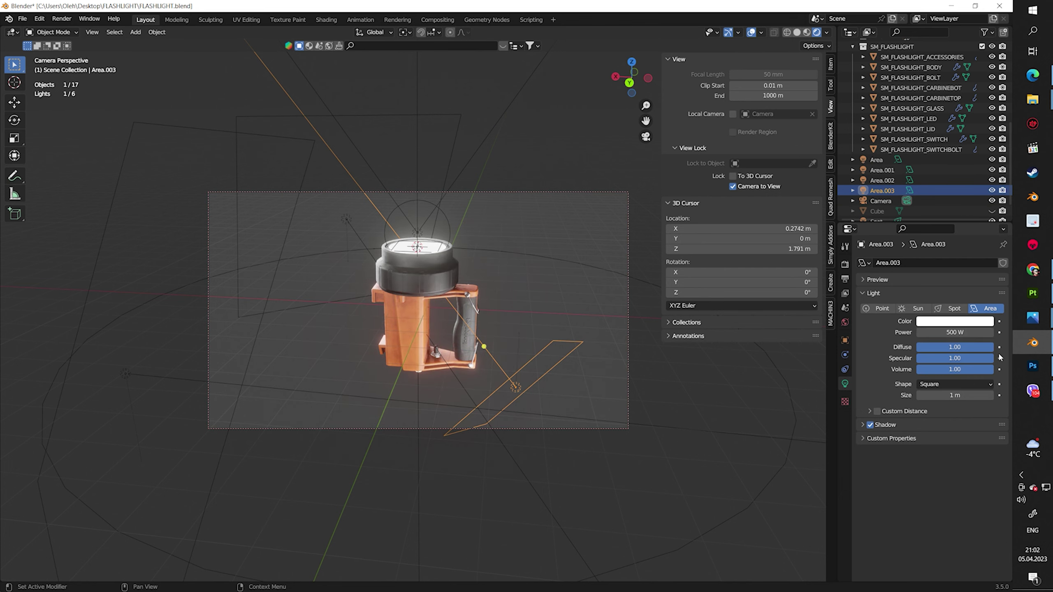
pyautogui.write('200')
pyautogui.press('Return')
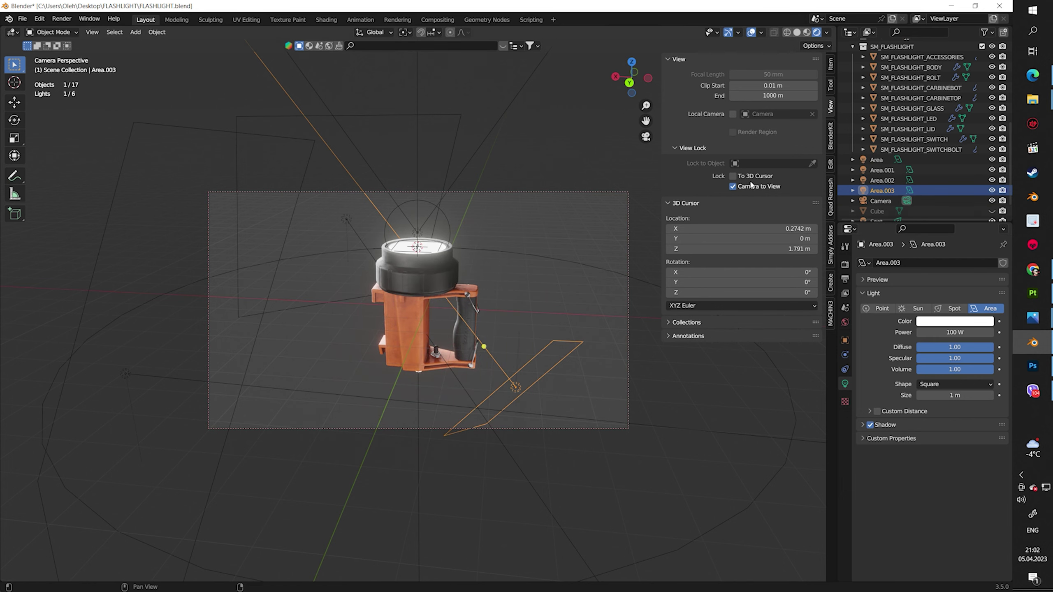
# Unlock the camera from the view and move Area.002 farther out along X
pyautogui.click(732, 186)
pyautogui.moveTo(497, 290); pyautogui.dragTo(634, 364, button='middle')
pyautogui.click(634, 365)
pyautogui.press('g')
pyautogui.click(406, 323)
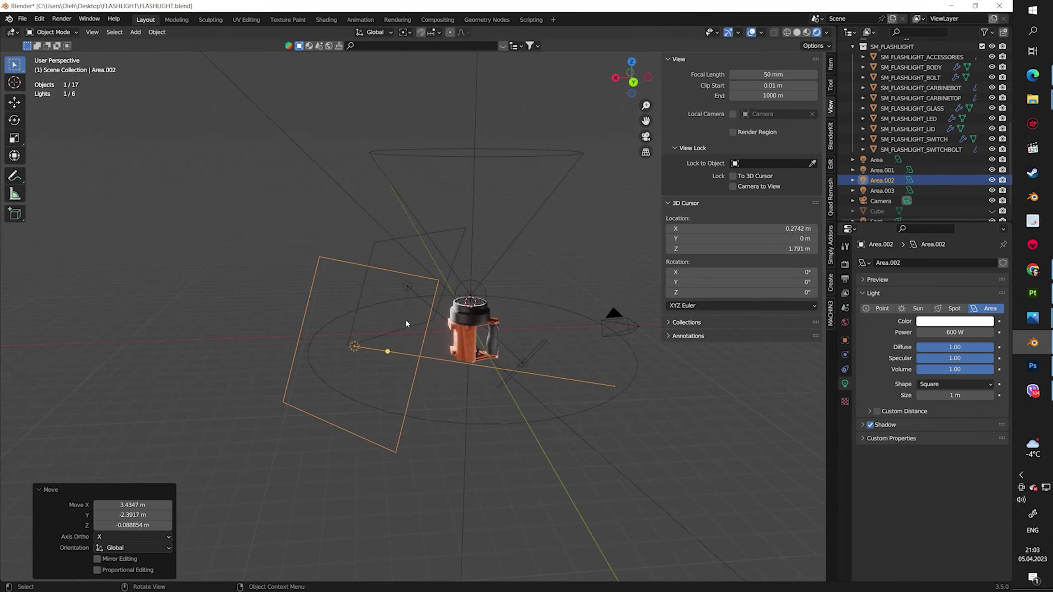
pyautogui.press('KP_0')
# Adjust Area.002's power and raise Area.003's power to 300 W
pyautogui.click(950, 332)
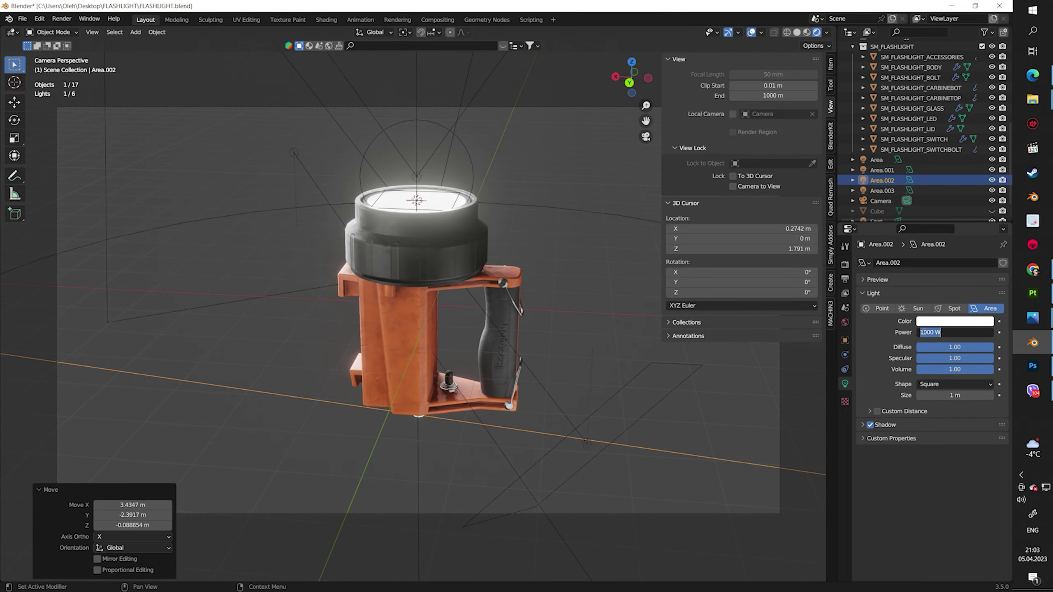
pyautogui.press('Return')
pyautogui.click(587, 442)
pyautogui.doubleClick(953, 333)
pyautogui.write('300')
pyautogui.press('Return')
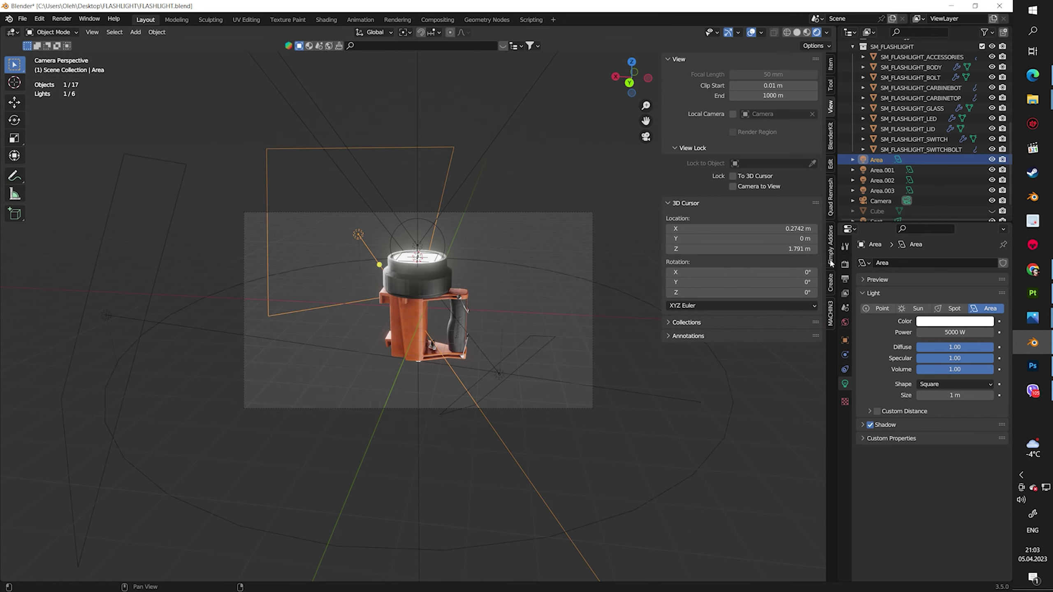
# Change the Area light's colour in the colour picker, then select the Camera
pyautogui.click(954, 321)
pyautogui.click(901, 220)
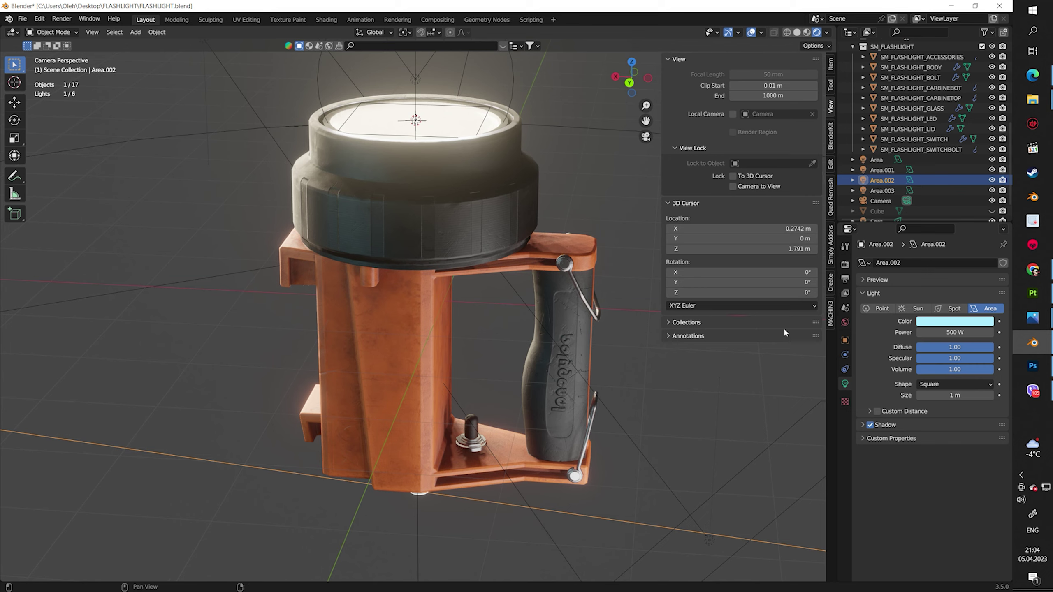
pyautogui.scroll(-5, 475, 288)
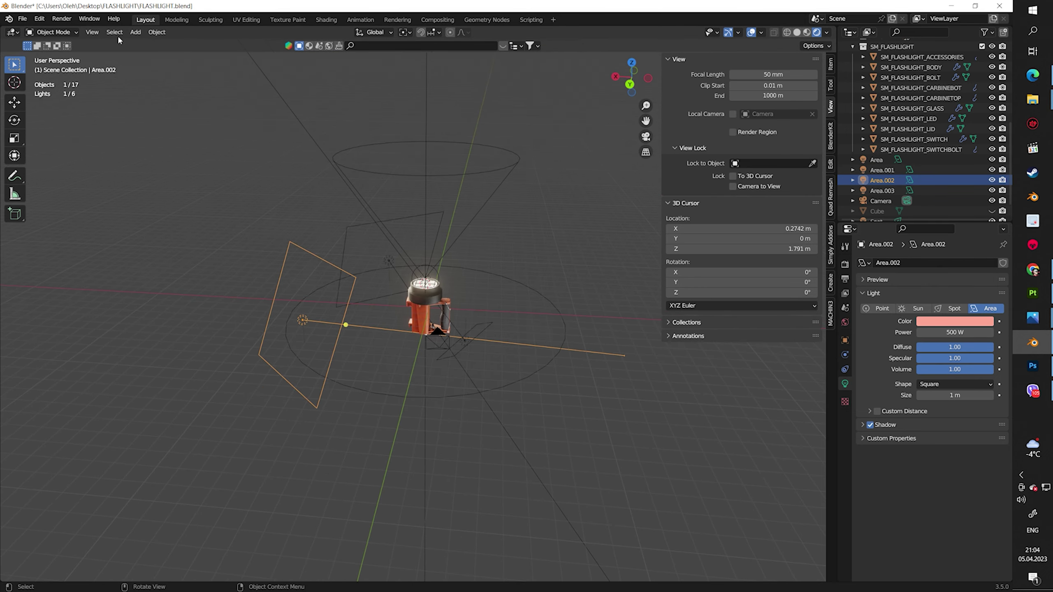
pyautogui.click(880, 180)
# Rename the collection to LIGHT_CAMERA_VOLUME_EMP
pyautogui.scroll(5, 876, 41)
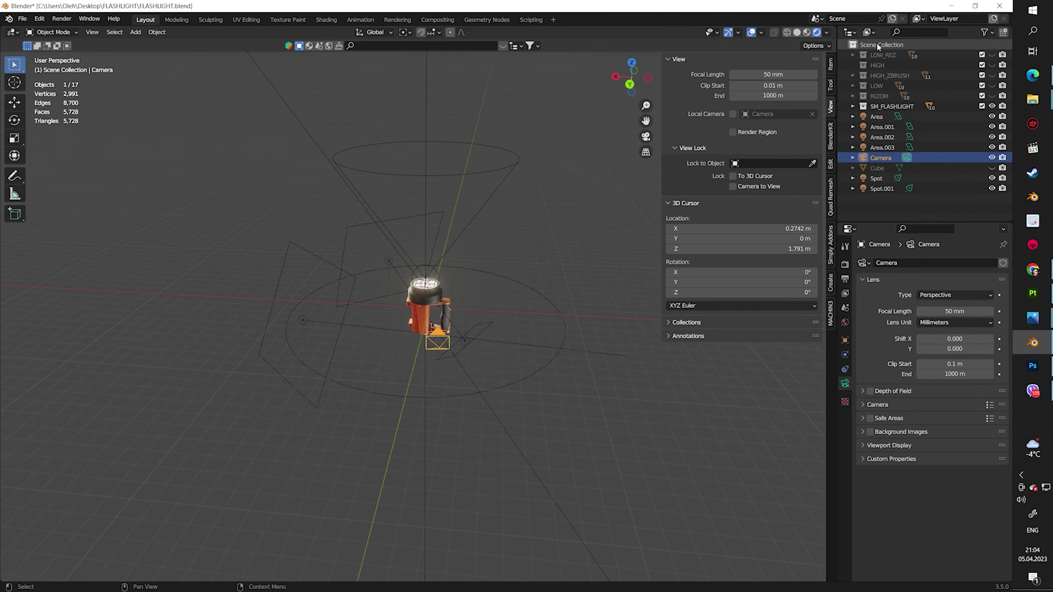
pyautogui.write('LIGHT_CAMERA_VOLUME')
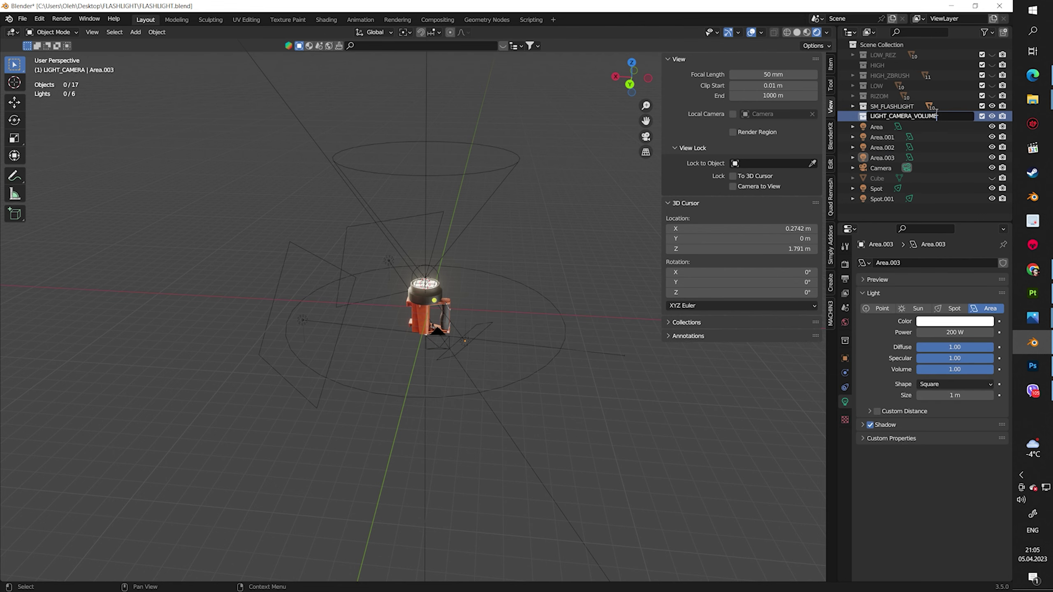
pyautogui.press('Return')
pyautogui.click(895, 116)
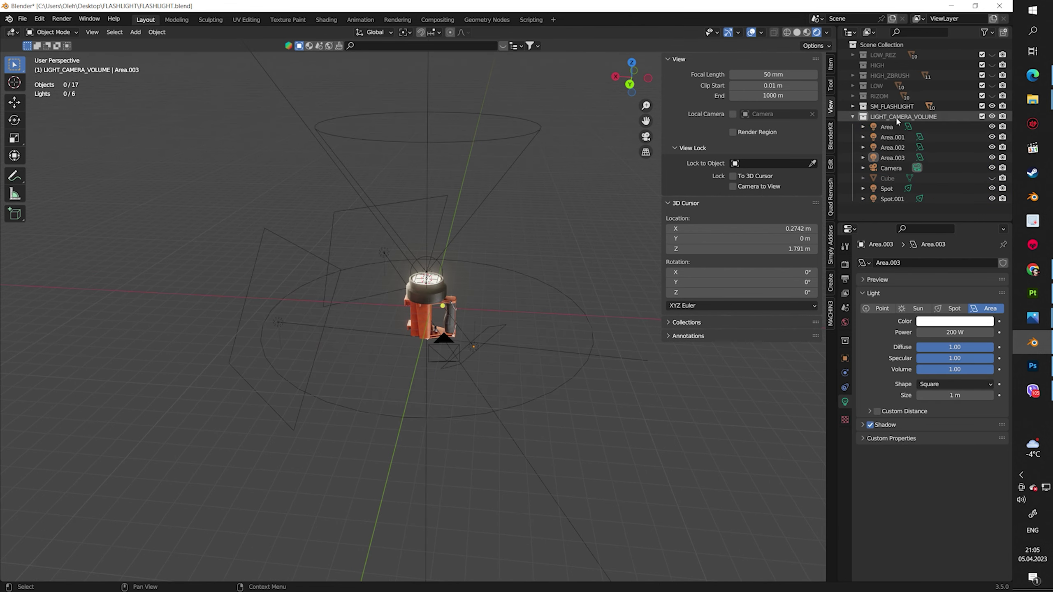
# Add an Empty at the world origin and scale it up around the flashlight
pyautogui.hotkey('shift', 'c')
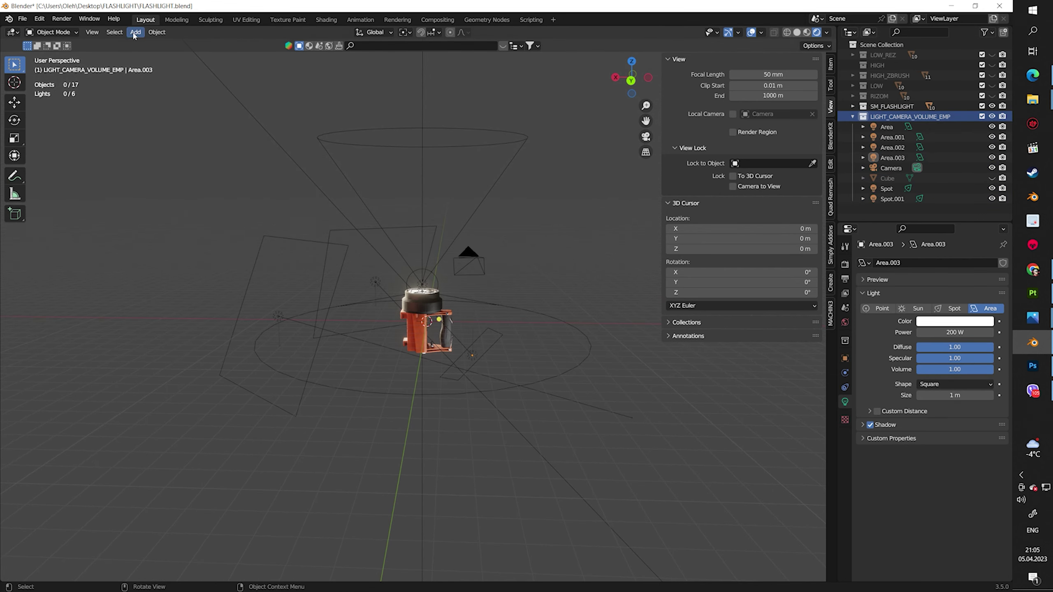
pyautogui.hotkey('shift', 'a')
pyautogui.click(497, 294)
pyautogui.moveTo(473, 325); pyautogui.dragTo(493, 191, button='middle')
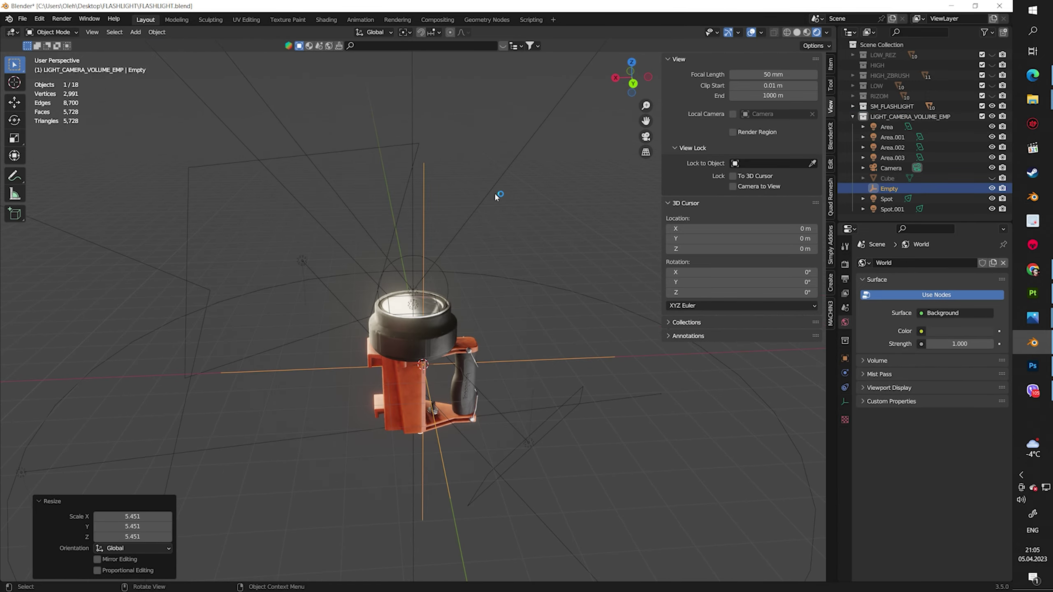
pyautogui.click(494, 191)
# Select the Area.001 and Spot lights and the flashlight parts in the outliner
pyautogui.scroll(4, 436, 263)
pyautogui.scroll(3, 405, 159)
pyautogui.keyDown('shift'); pyautogui.click(407, 159); pyautogui.keyUp('shift')
pyautogui.scroll(-4, 517, 158)
pyautogui.scroll(-3, 431, 347)
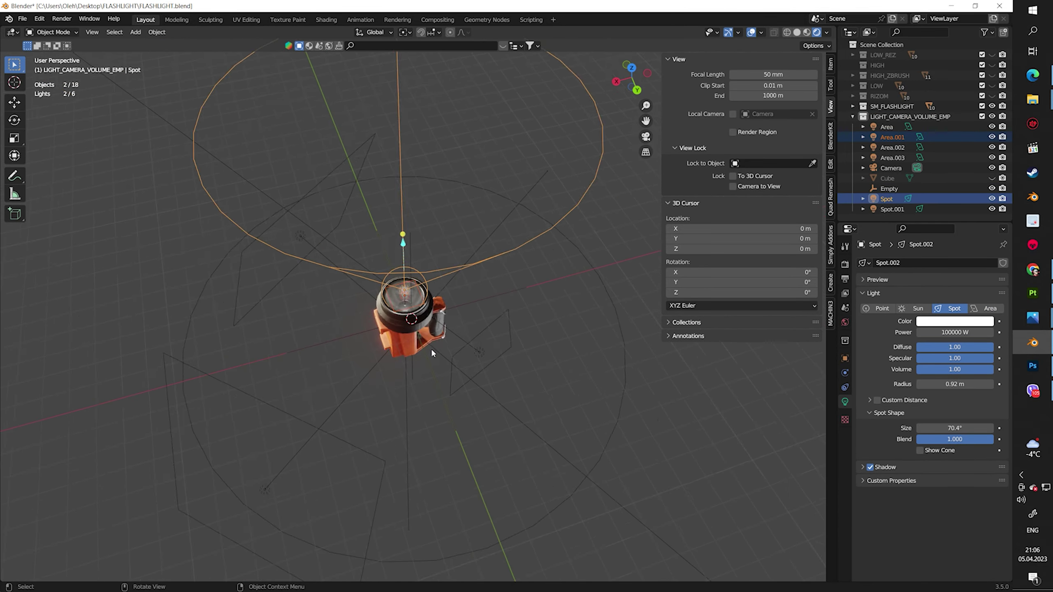
pyautogui.scroll(2, 431, 347)
pyautogui.keyDown('shift'); pyautogui.click(853, 109); pyautogui.keyUp('shift')
pyautogui.press('/')
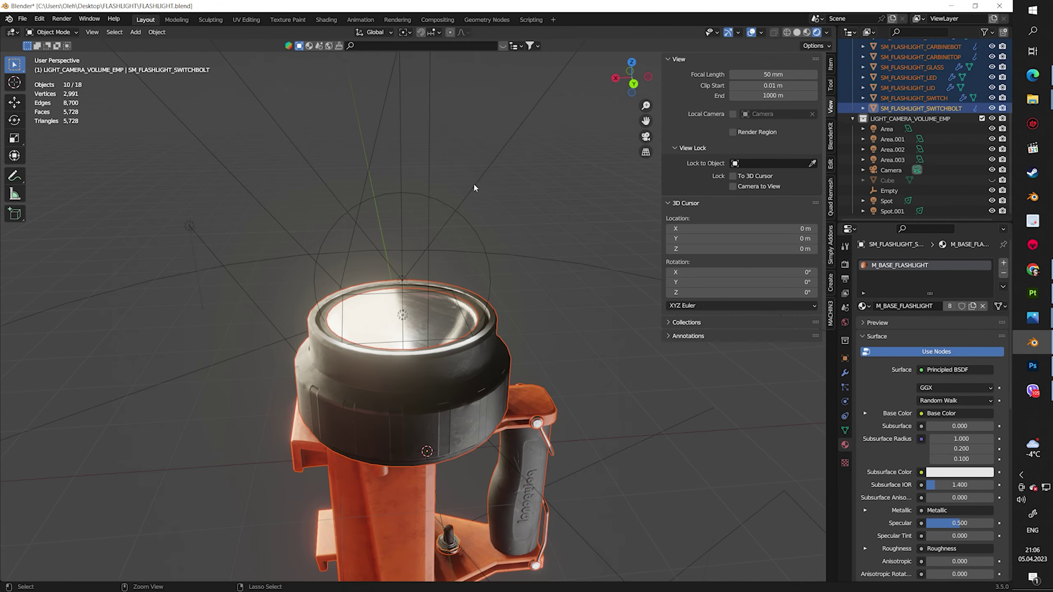
pyautogui.press('/')
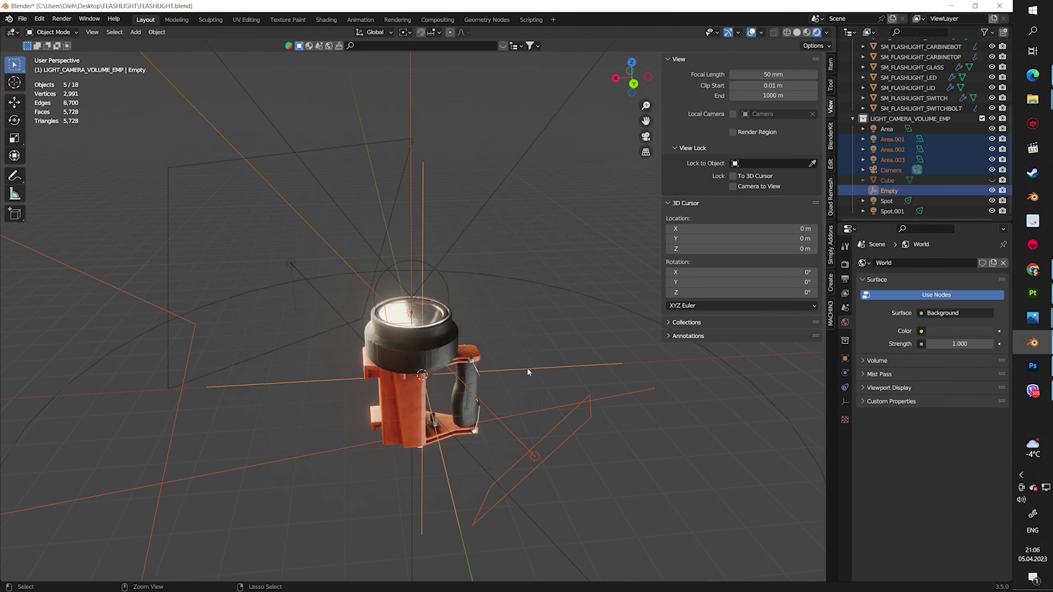
# Select the flashlight mesh parts, Area.001 and the Empty for parenting
pyautogui.scroll(-4, 526, 367)
pyautogui.moveTo(912, 151); pyautogui.dragTo(879, 109)
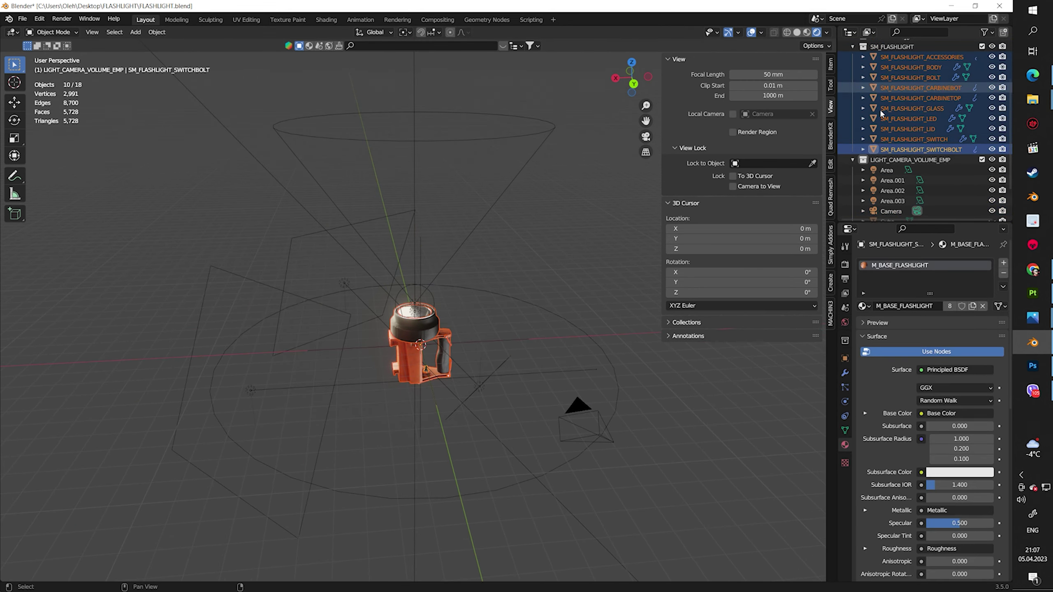
pyautogui.scroll(5, 445, 238)
pyautogui.keyDown('shift'); pyautogui.click(448, 274); pyautogui.keyUp('shift')
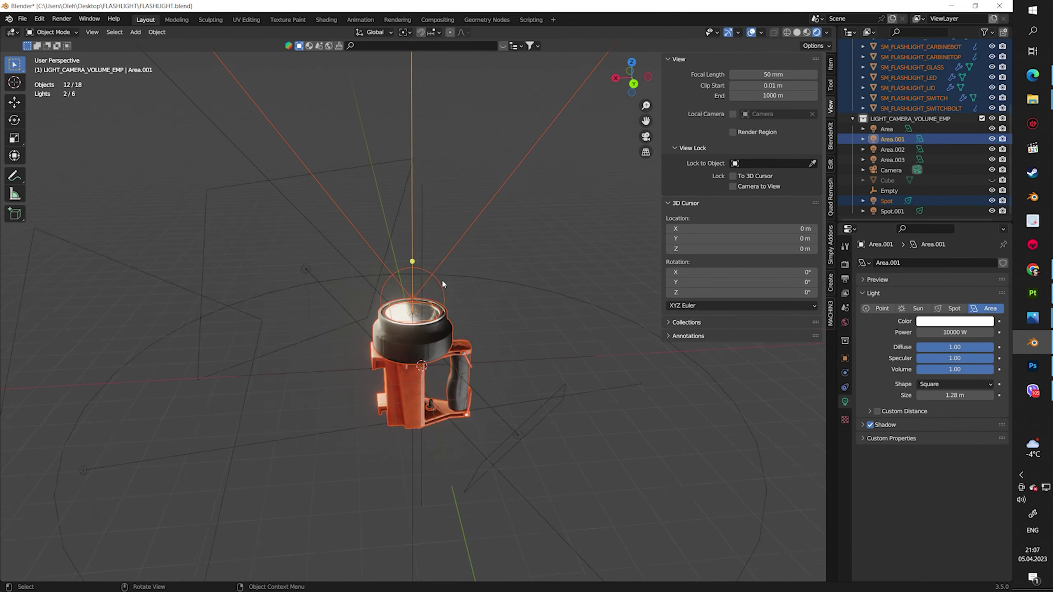
pyautogui.scroll(4, 441, 279)
pyautogui.scroll(-4, 497, 324)
pyautogui.click(556, 359)
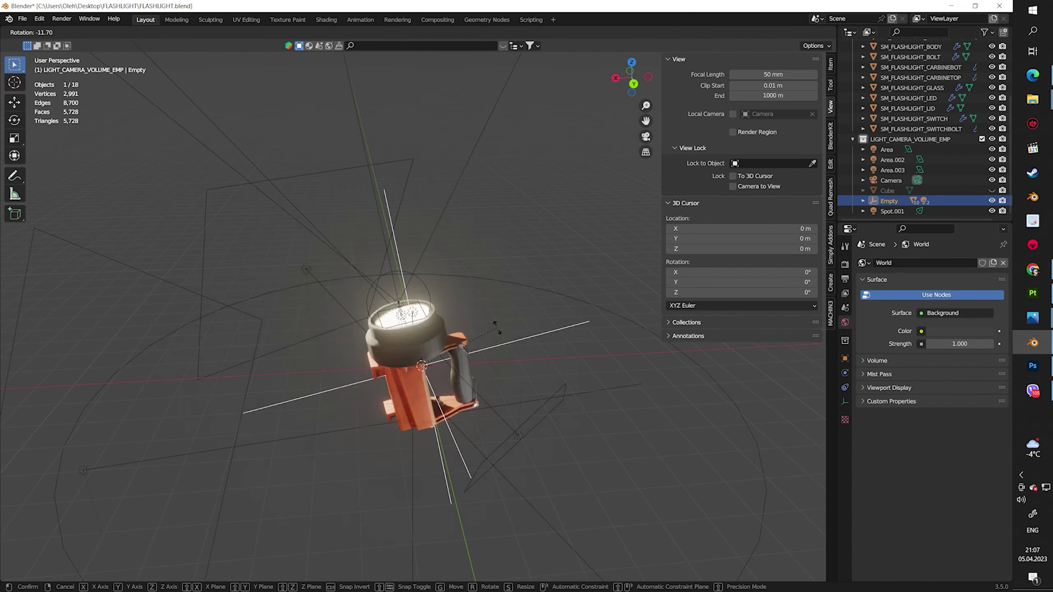
# Set the output resolution to 3840×2160 and look through the scene camera
pyautogui.scroll(-3, 609, 359)
pyautogui.click(509, 341)
pyautogui.click(845, 264)
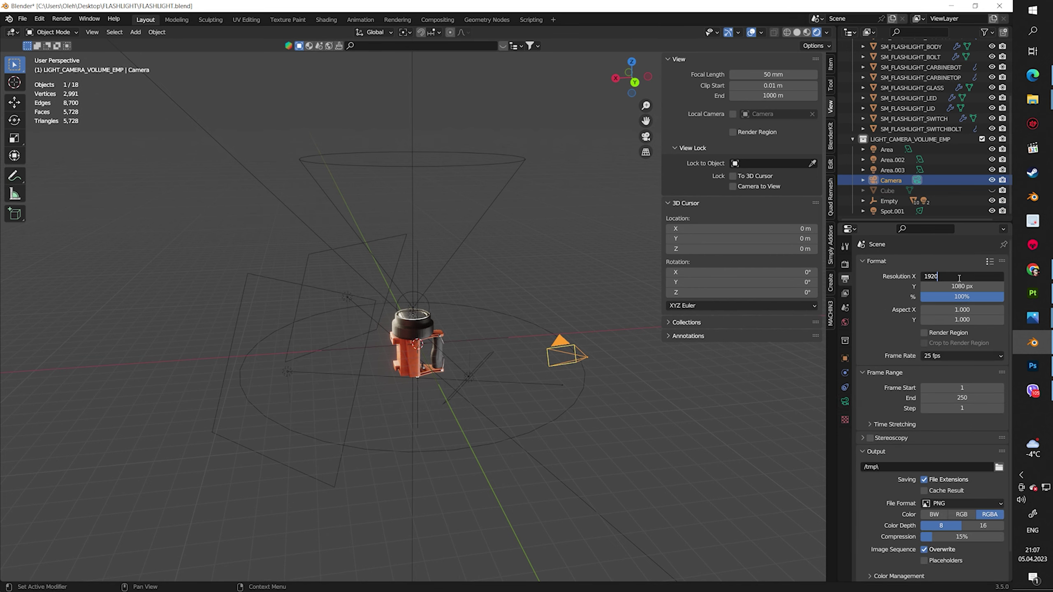
pyautogui.press('KP_0')
pyautogui.press('n')
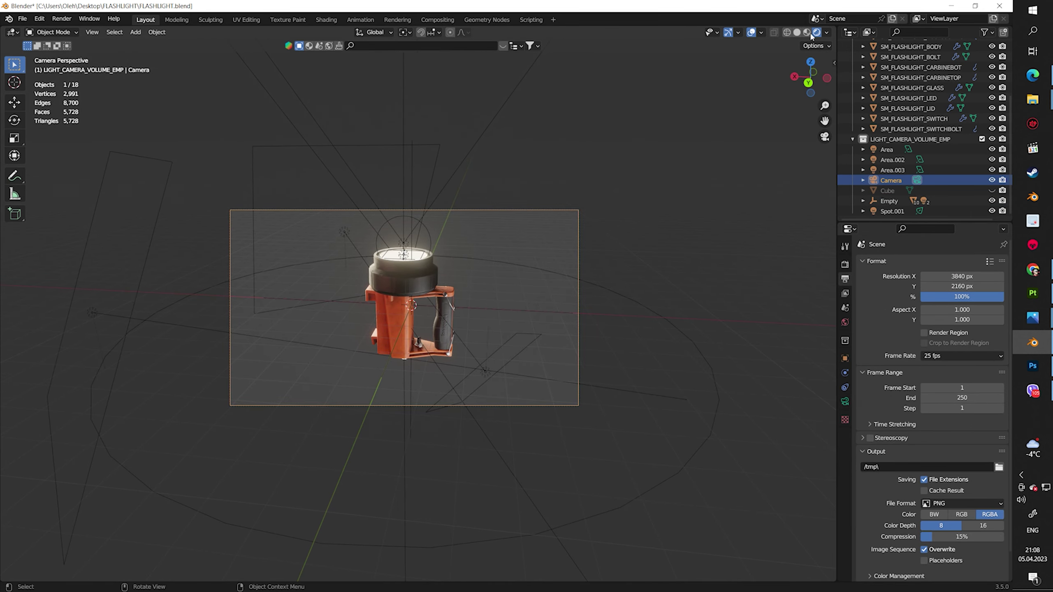